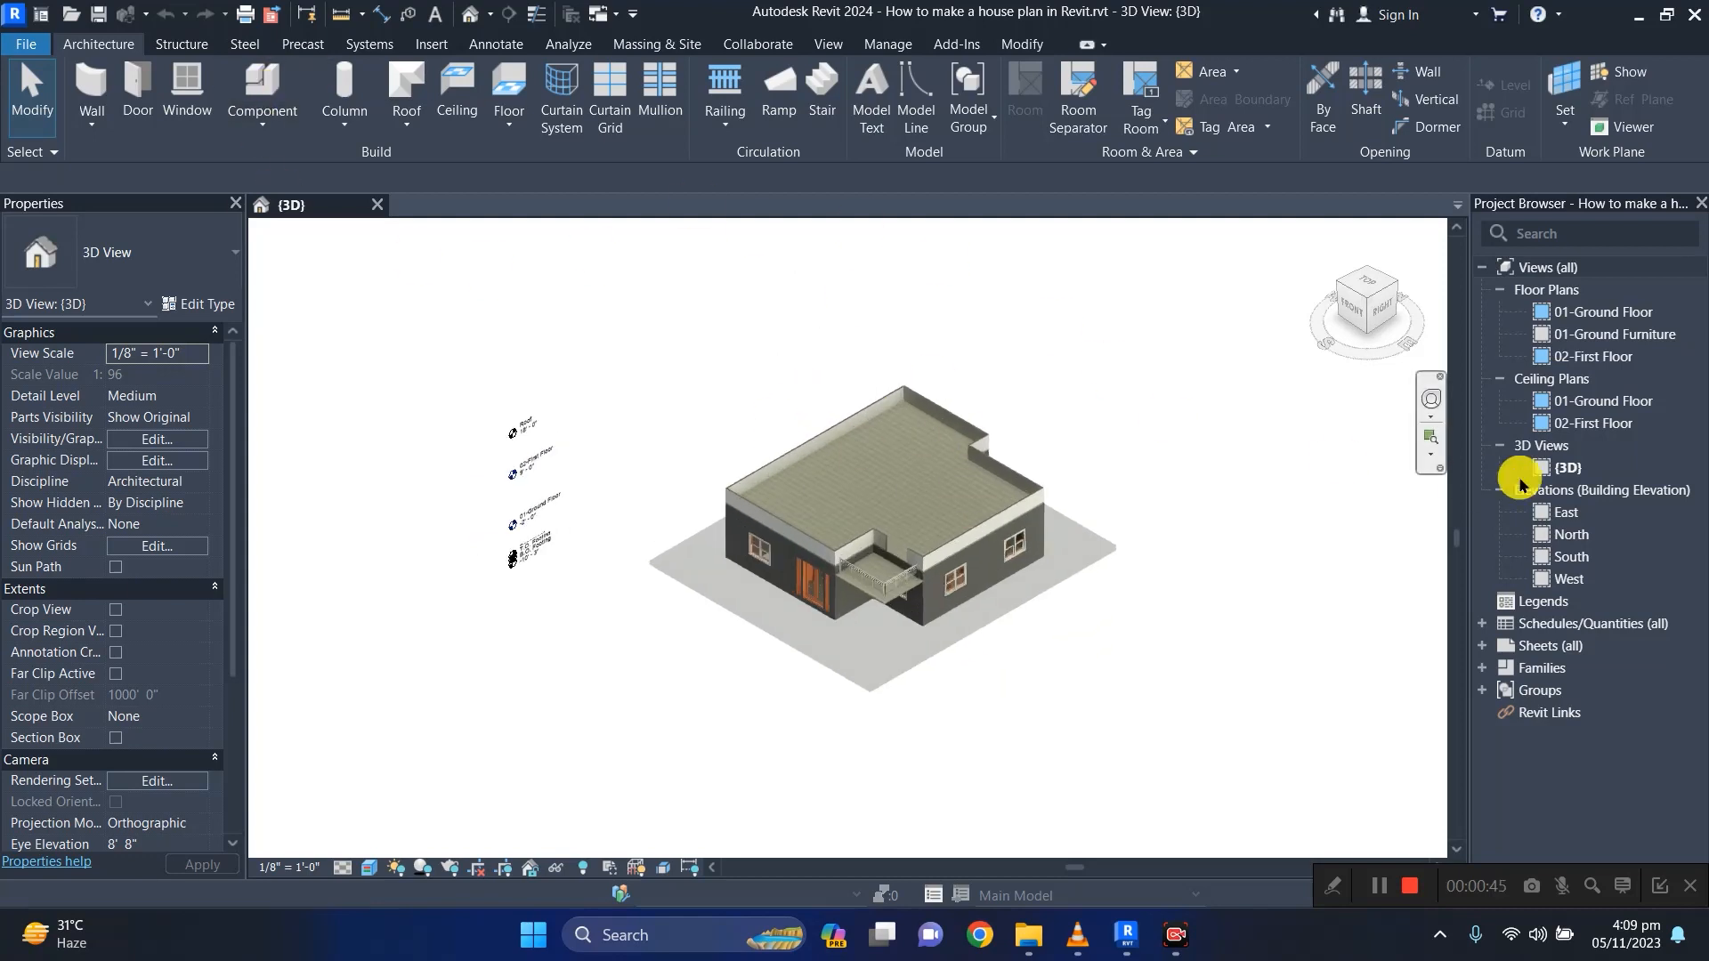
Open the 01-Ground Floor plan and set up an Aligned dimension that references wall faces.
{"action": "double_click", "coordinate": [1599, 314]}
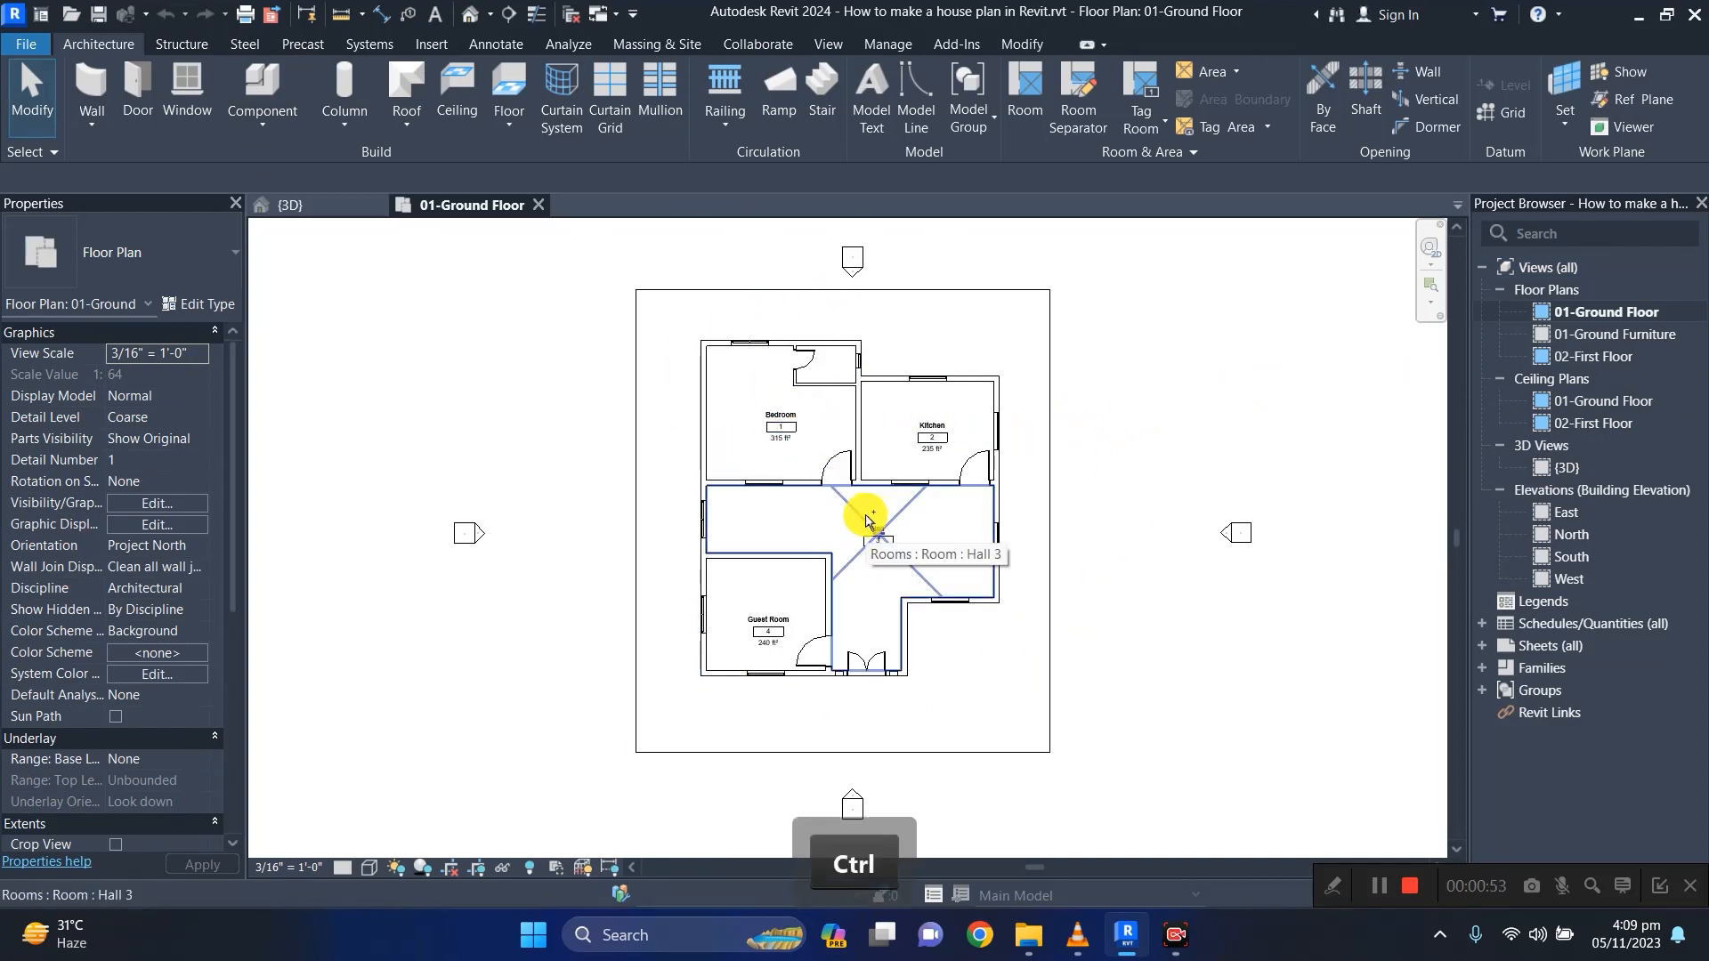
{"action": "key", "text": "ctrl+F10"}
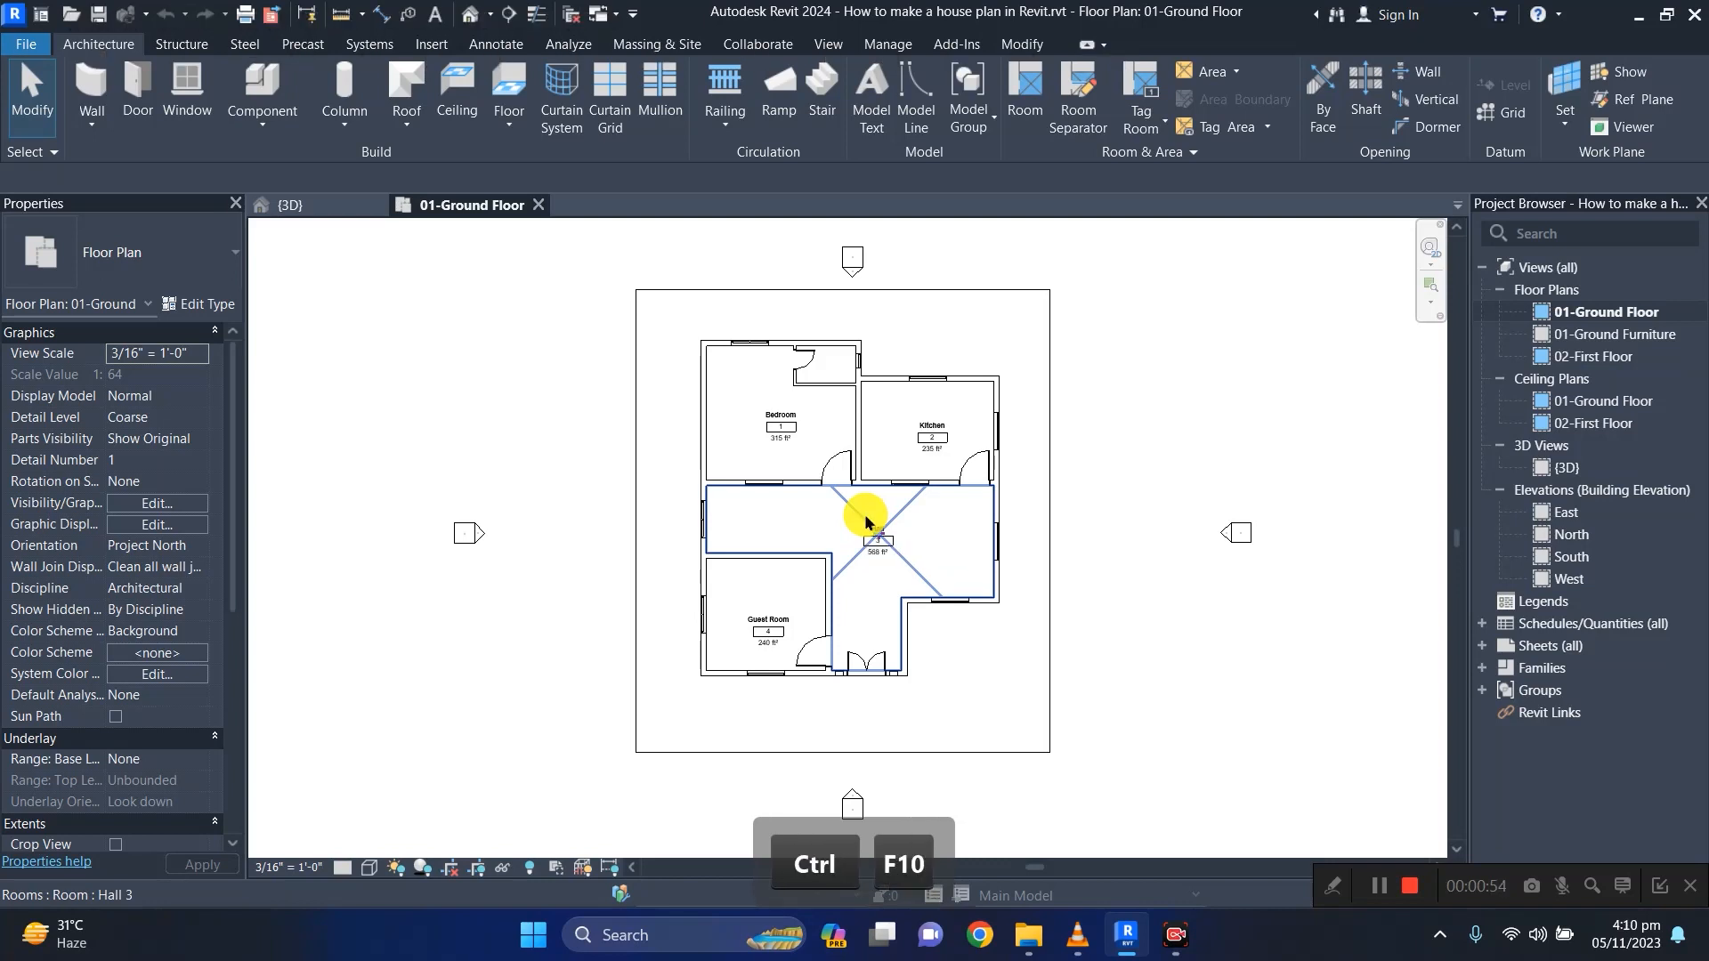
{"action": "left_click", "coordinate": [561, 49]}
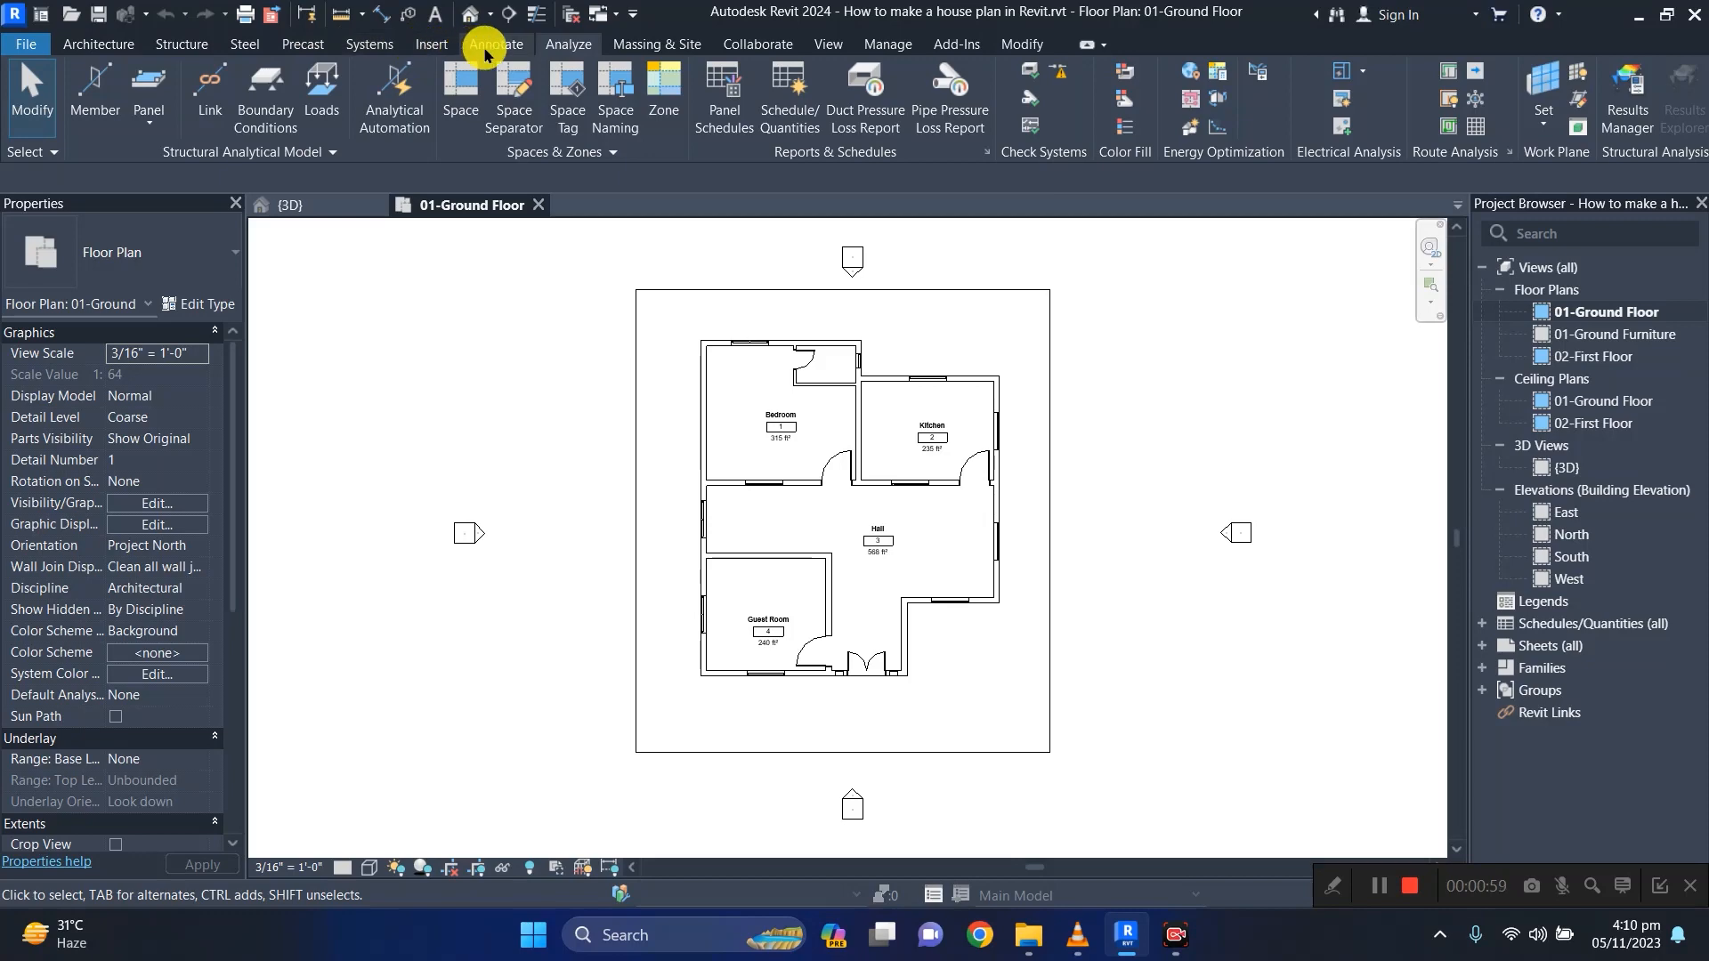
{"action": "left_click", "coordinate": [485, 49]}
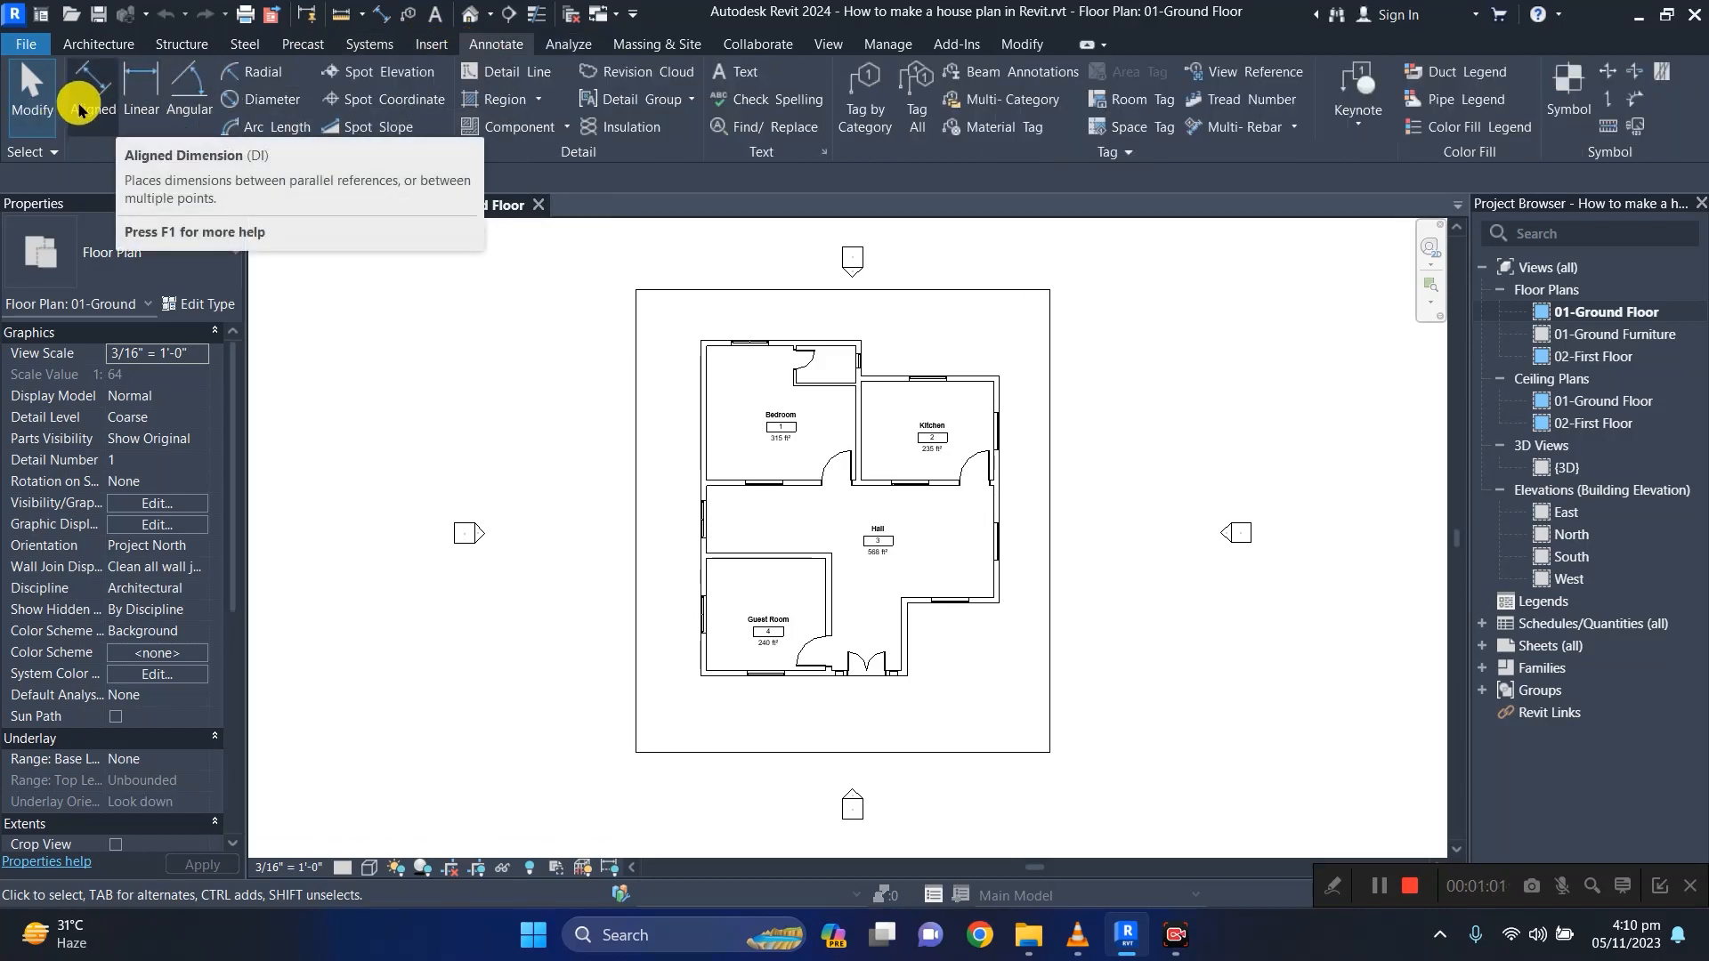
{"action": "left_click", "coordinate": [91, 114]}
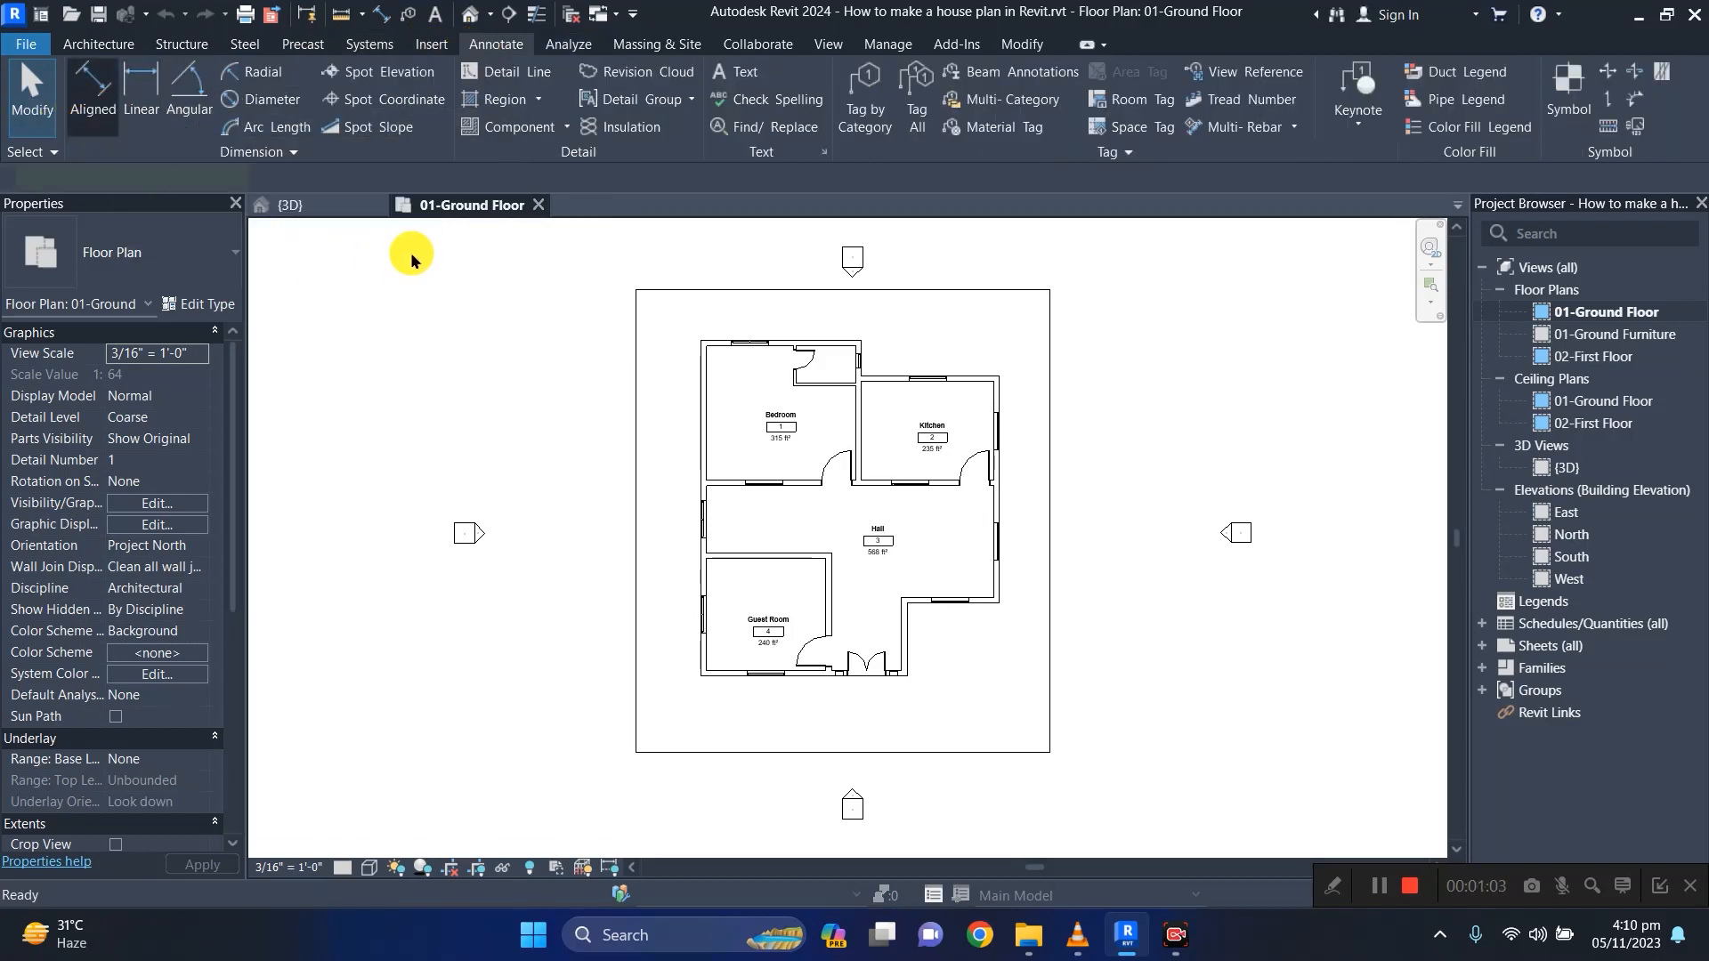
{"action": "left_click", "coordinate": [408, 179]}
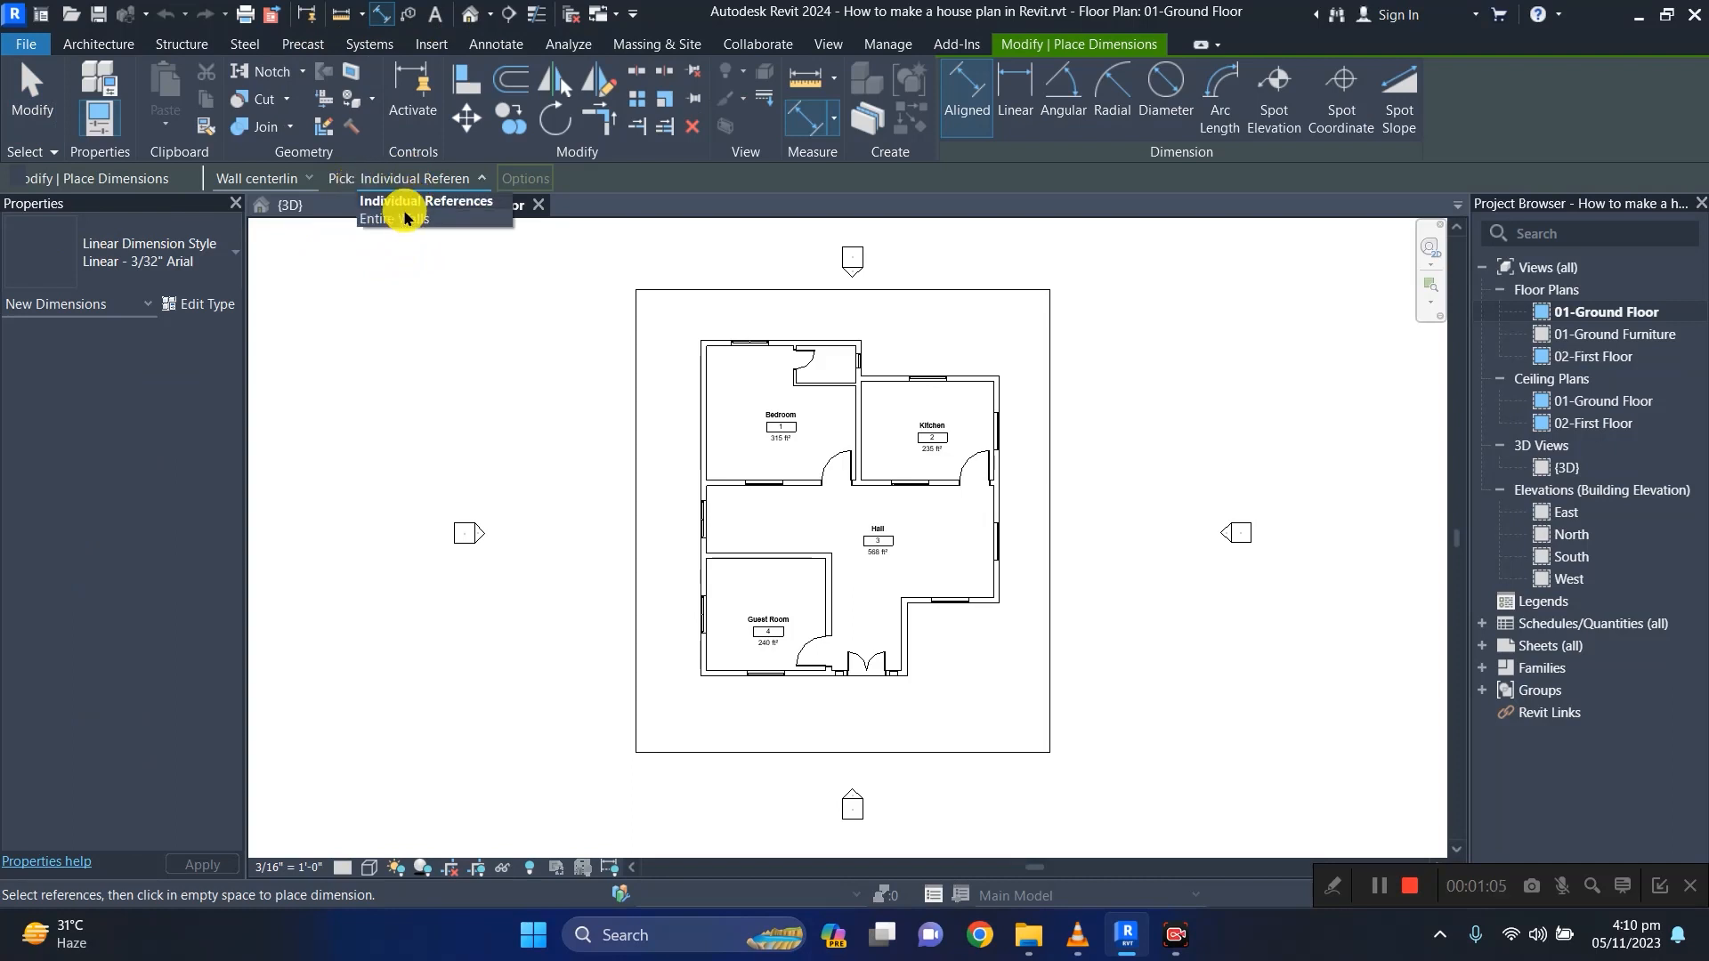
{"action": "left_click", "coordinate": [267, 179]}
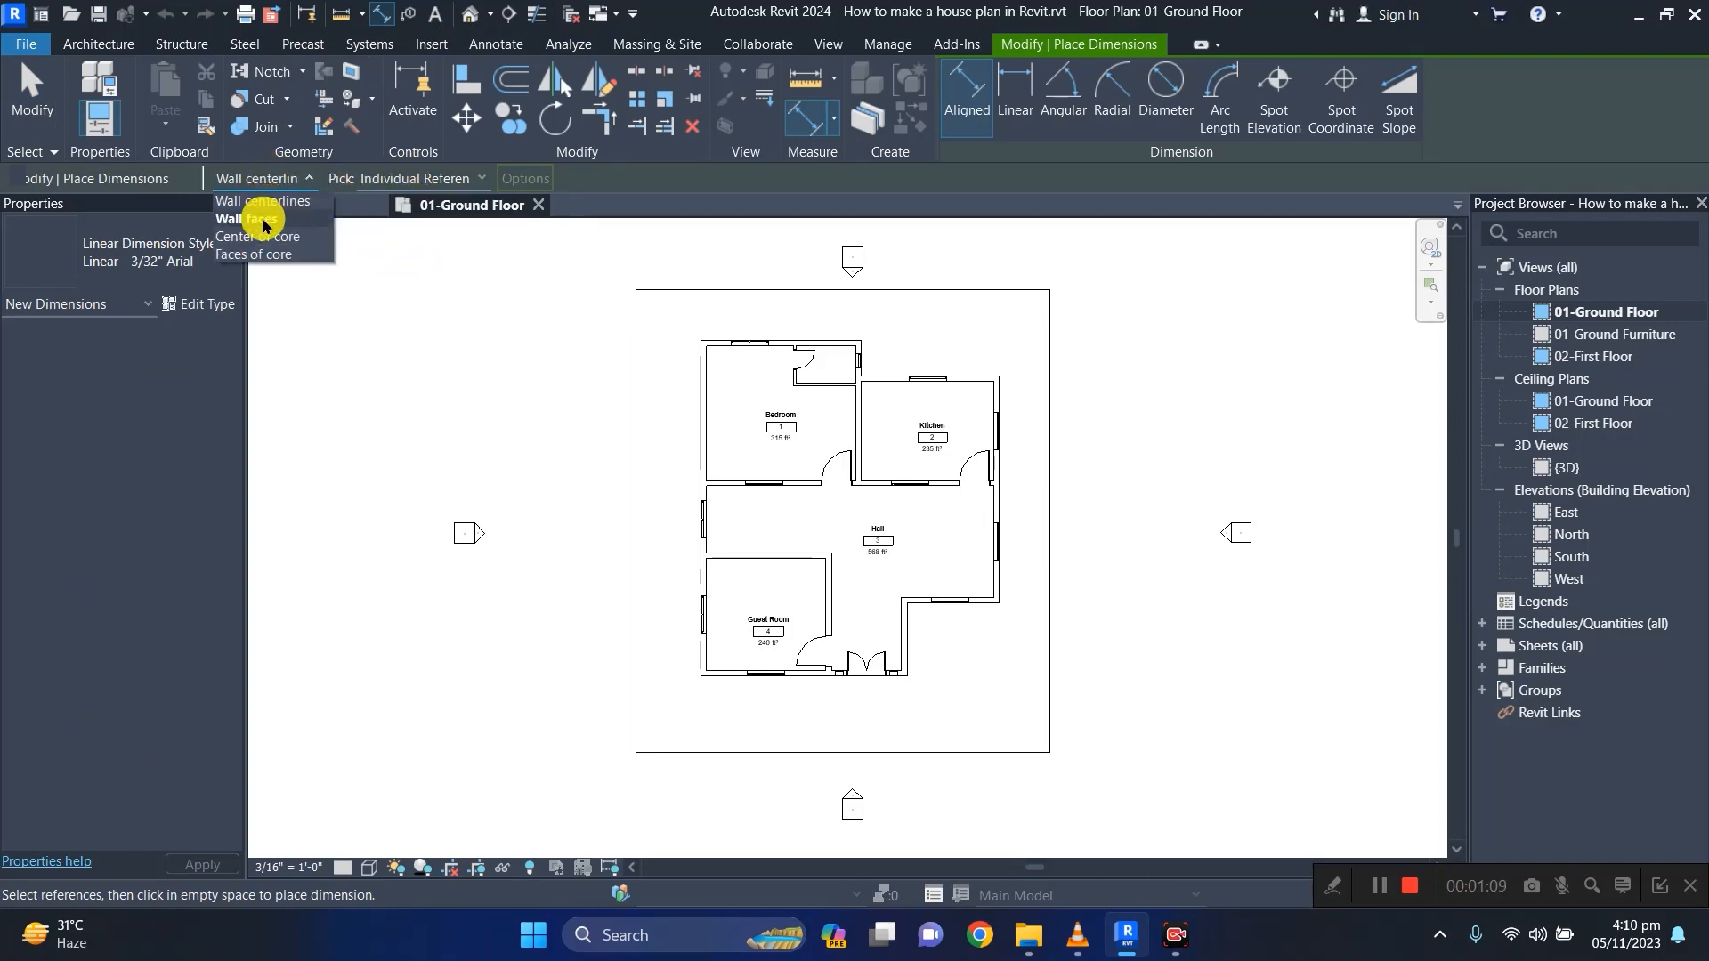
{"action": "left_click", "coordinate": [264, 221]}
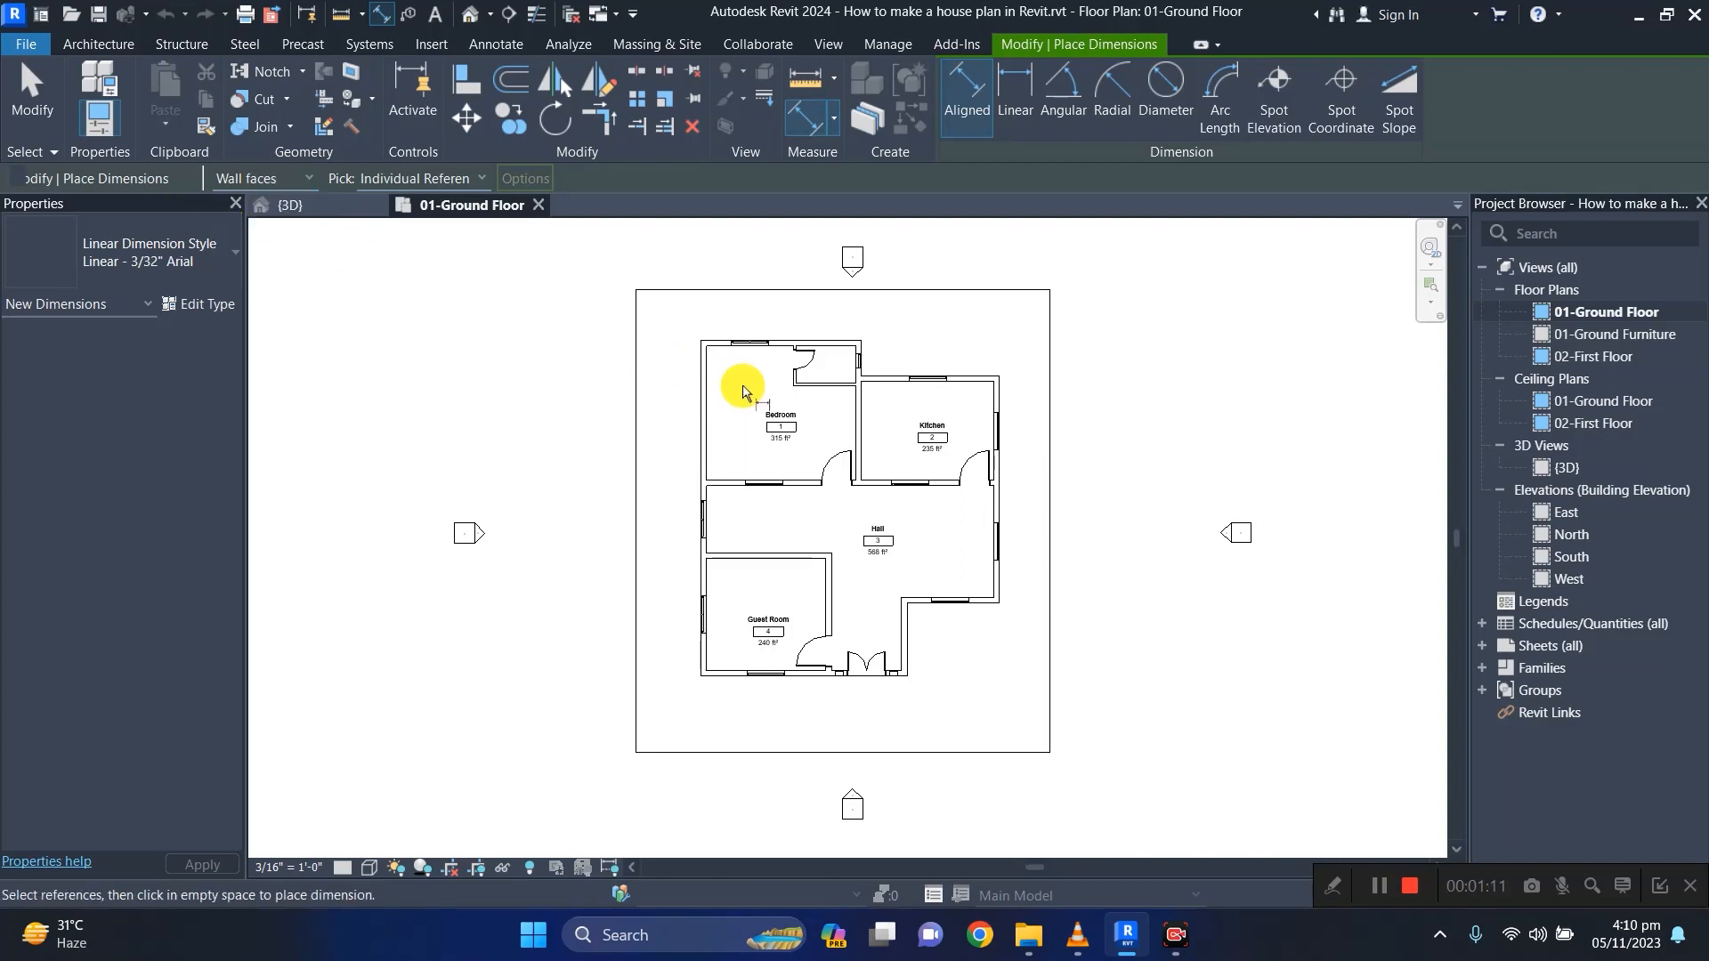
Dimension the bedroom's depth and width between its inner wall faces.
{"action": "scroll", "coordinate": [744, 374], "scroll_direction": "up", "scroll_amount": 4}
{"action": "left_click", "coordinate": [699, 328]}
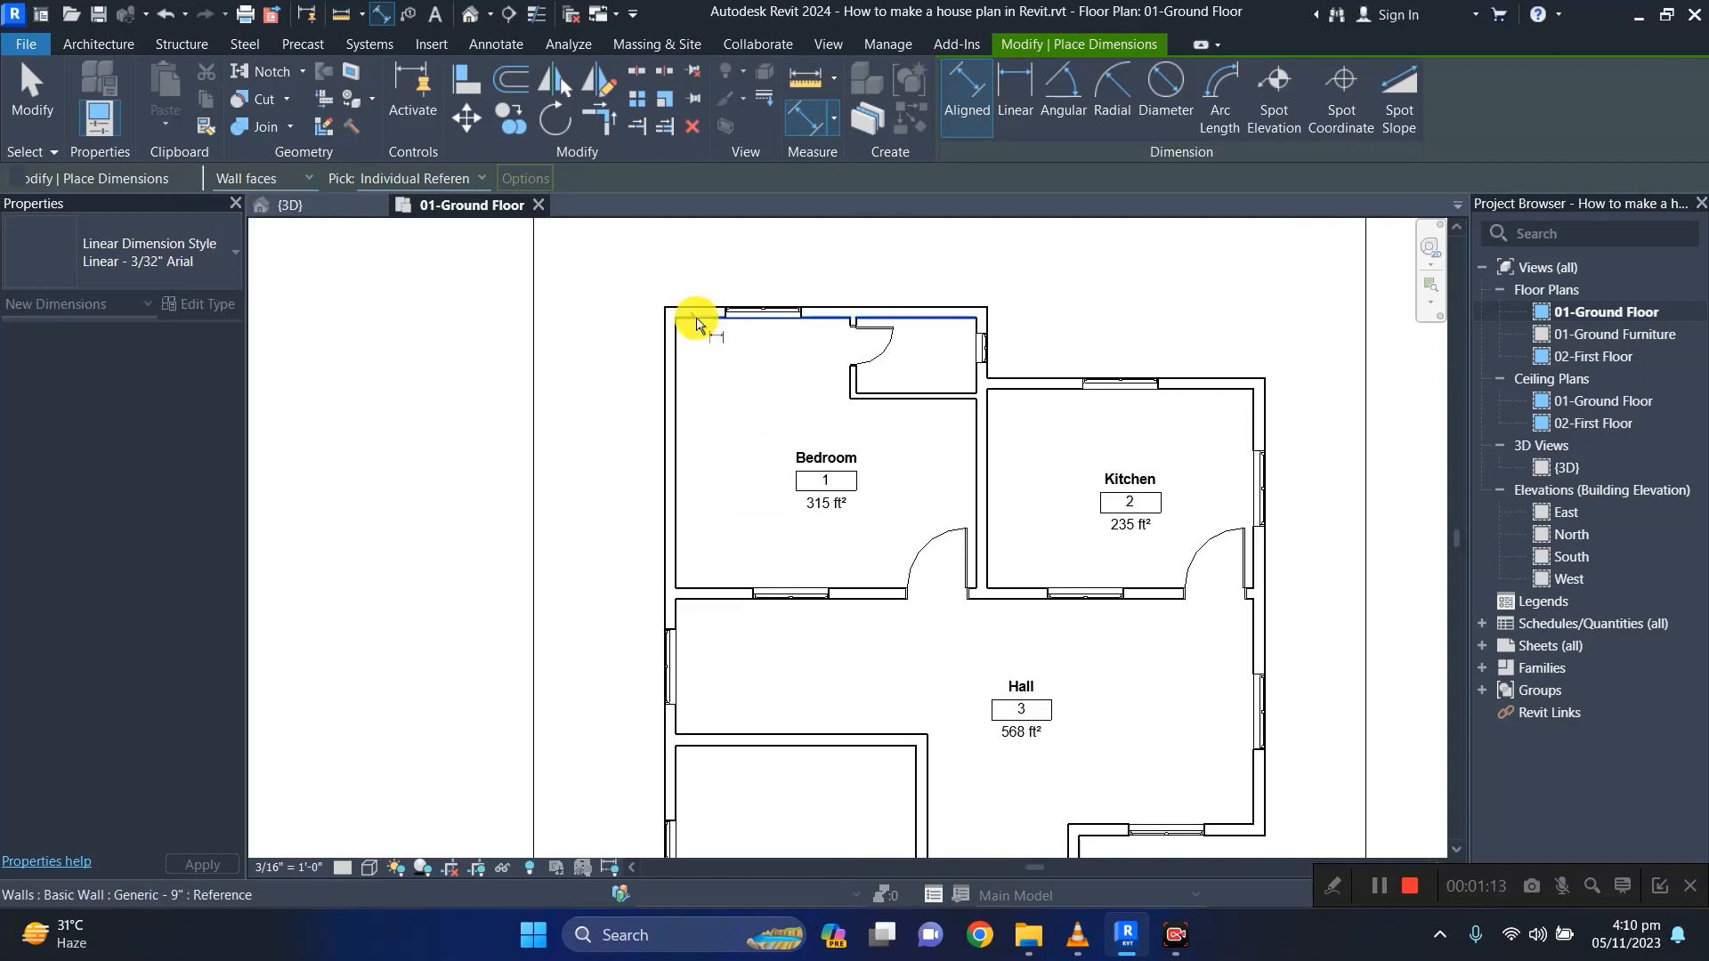
{"action": "left_click", "coordinate": [701, 589]}
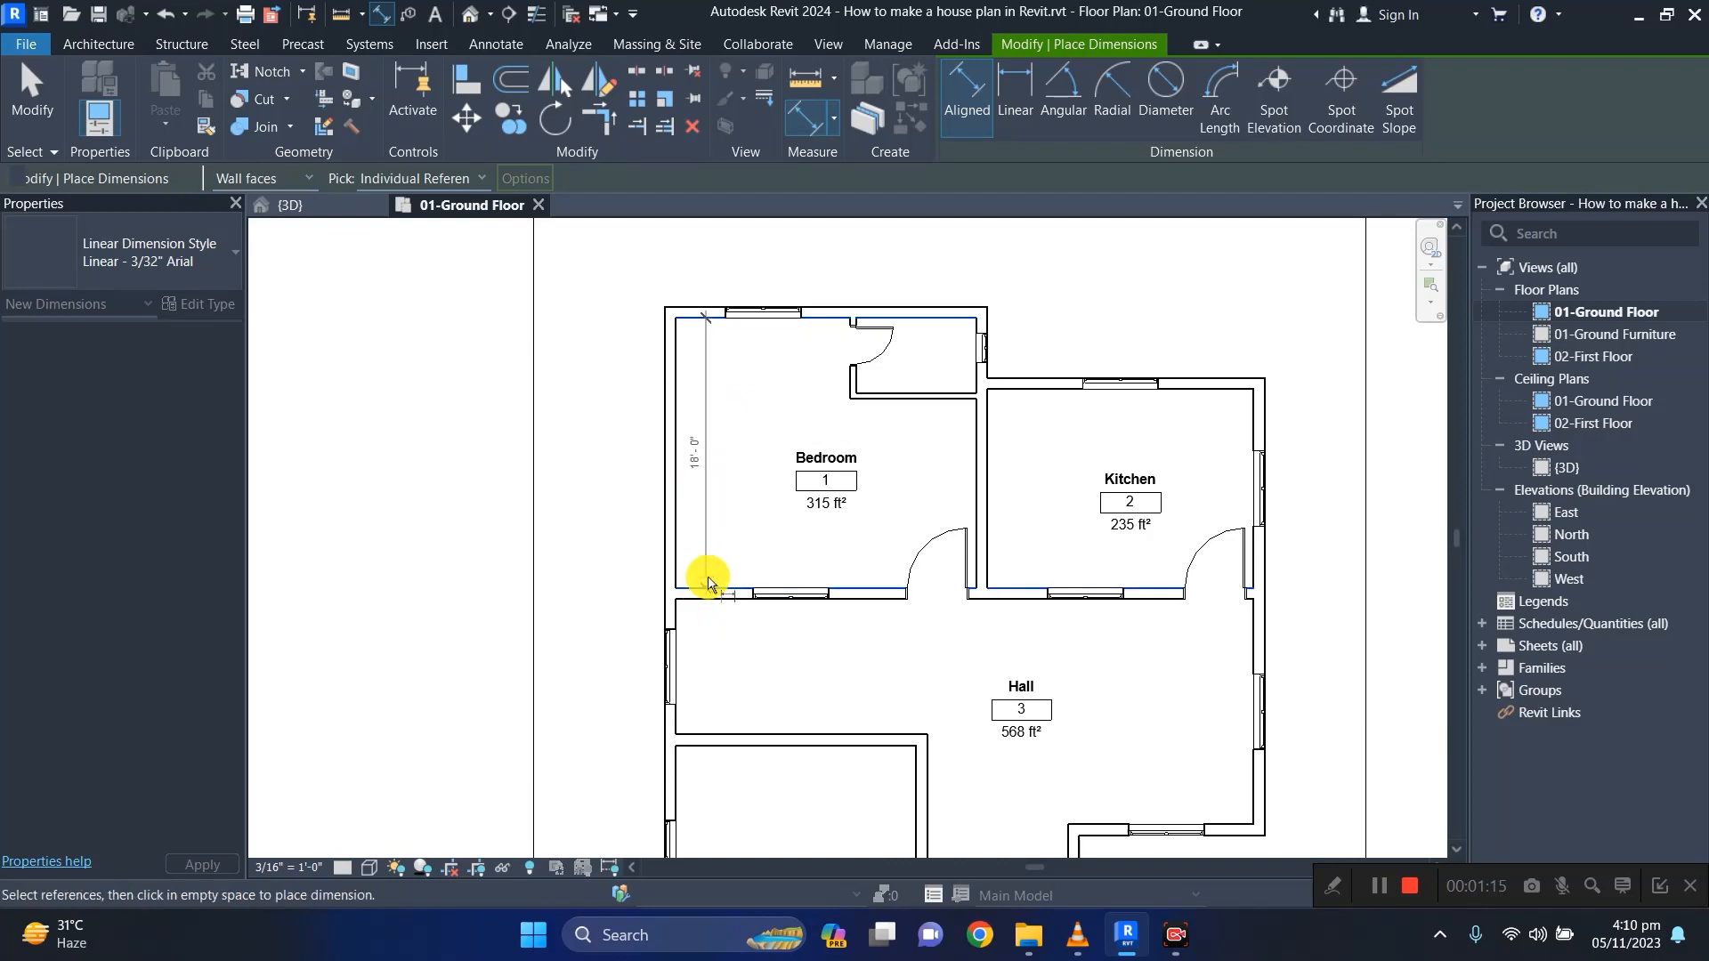
{"action": "left_click", "coordinate": [710, 579]}
{"action": "left_click", "coordinate": [677, 524]}
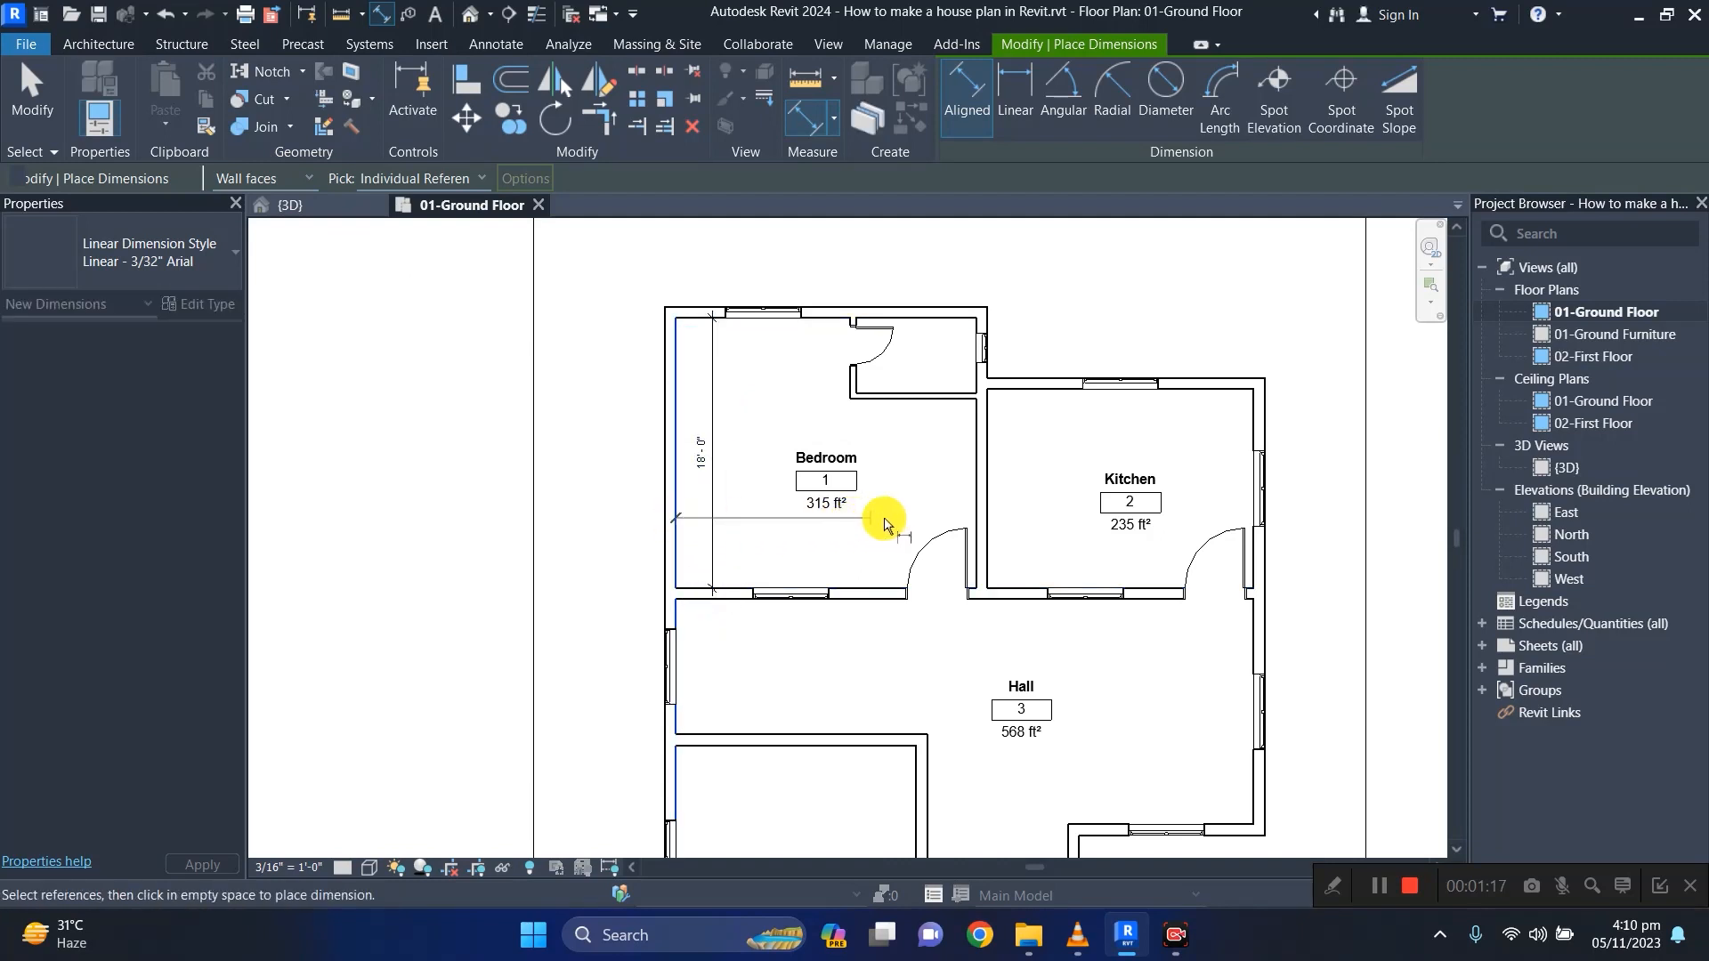
{"action": "left_click", "coordinate": [975, 445]}
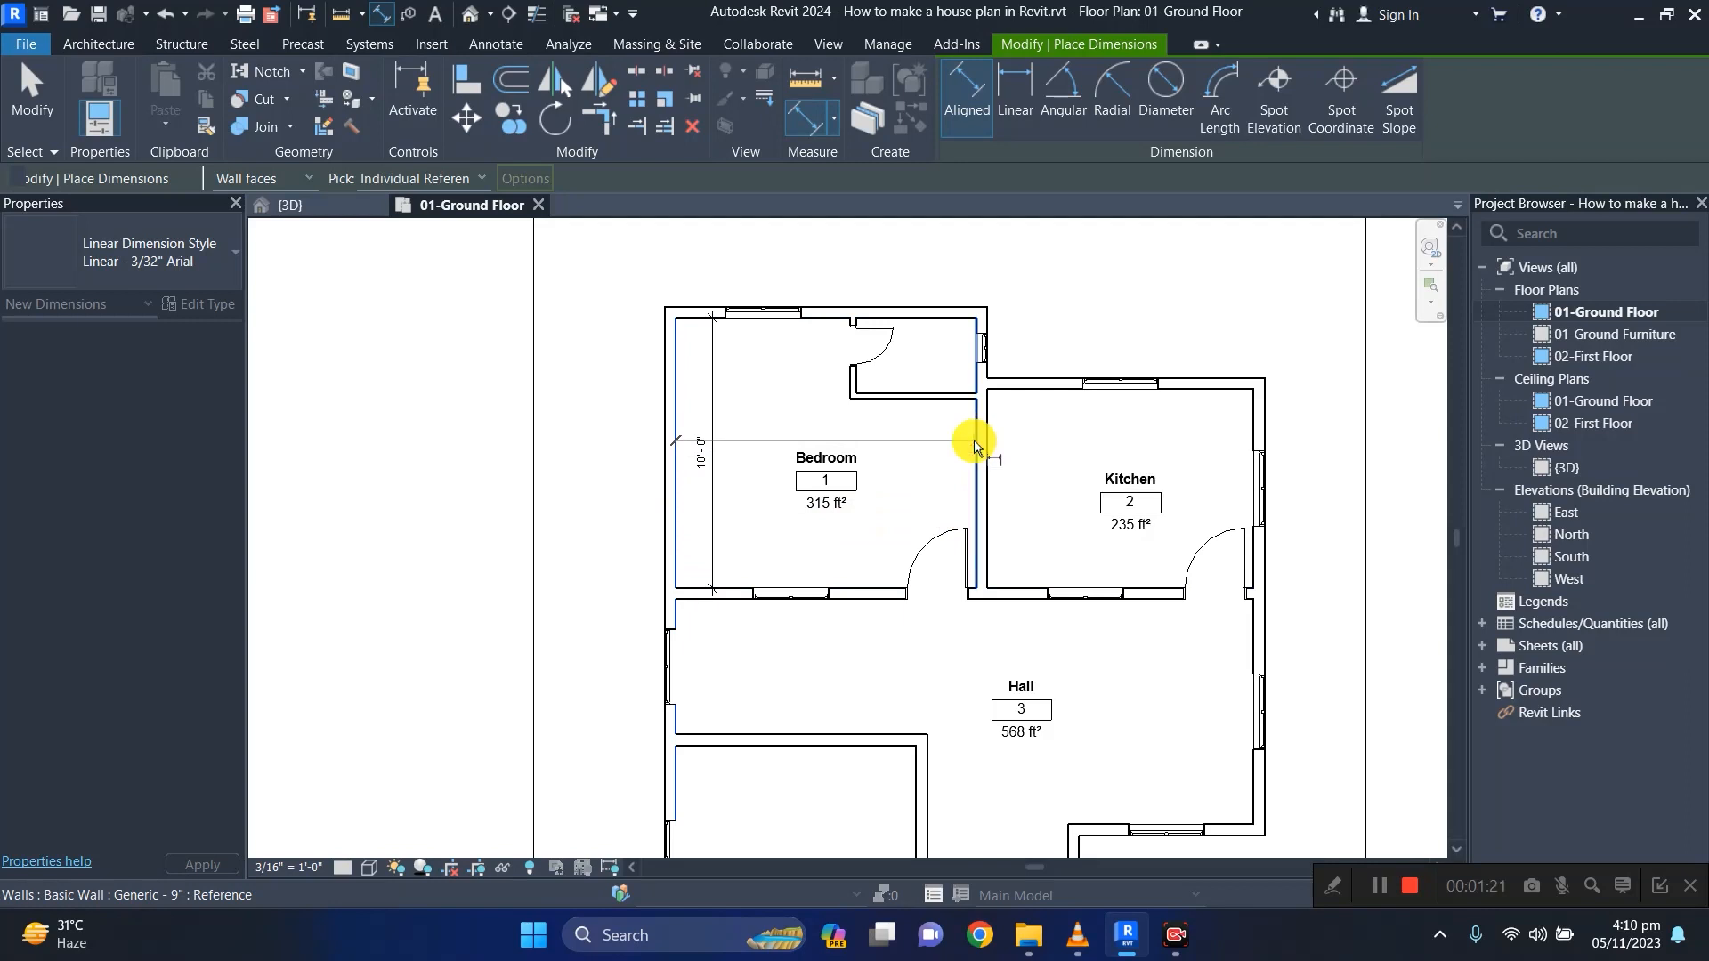
{"action": "left_click", "coordinate": [957, 421]}
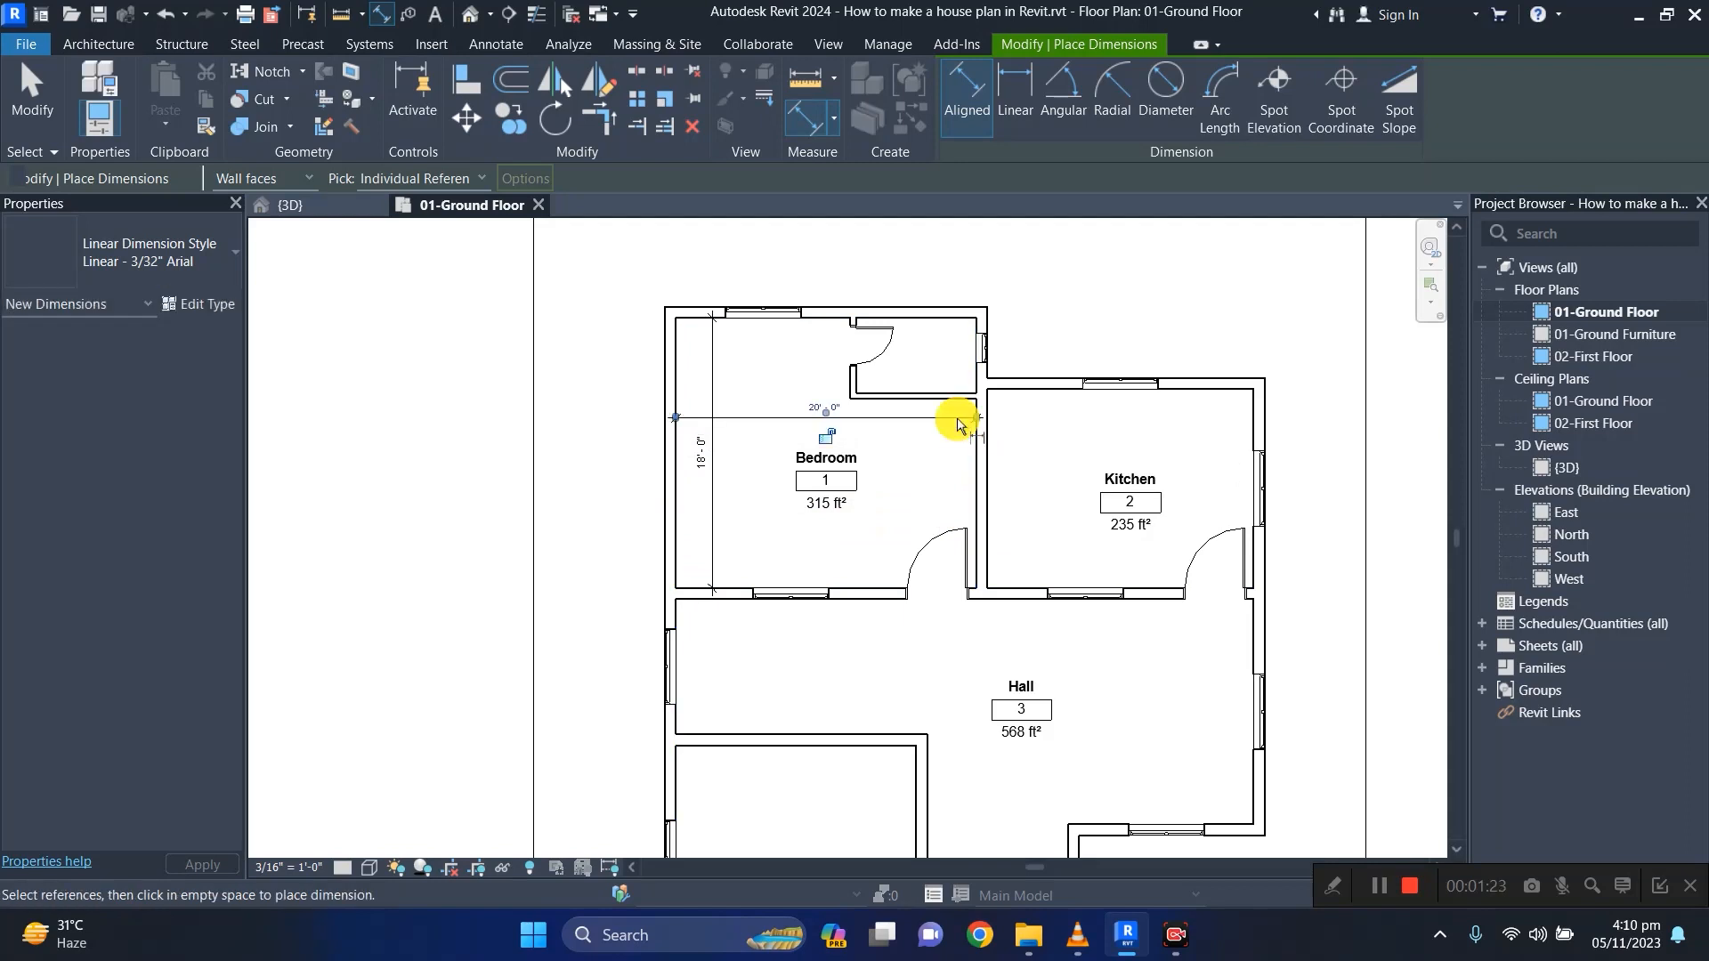
Dimension the depth and width of the small enclosed room in the bedroom's upper-right corner.
{"action": "left_click", "coordinate": [914, 325]}
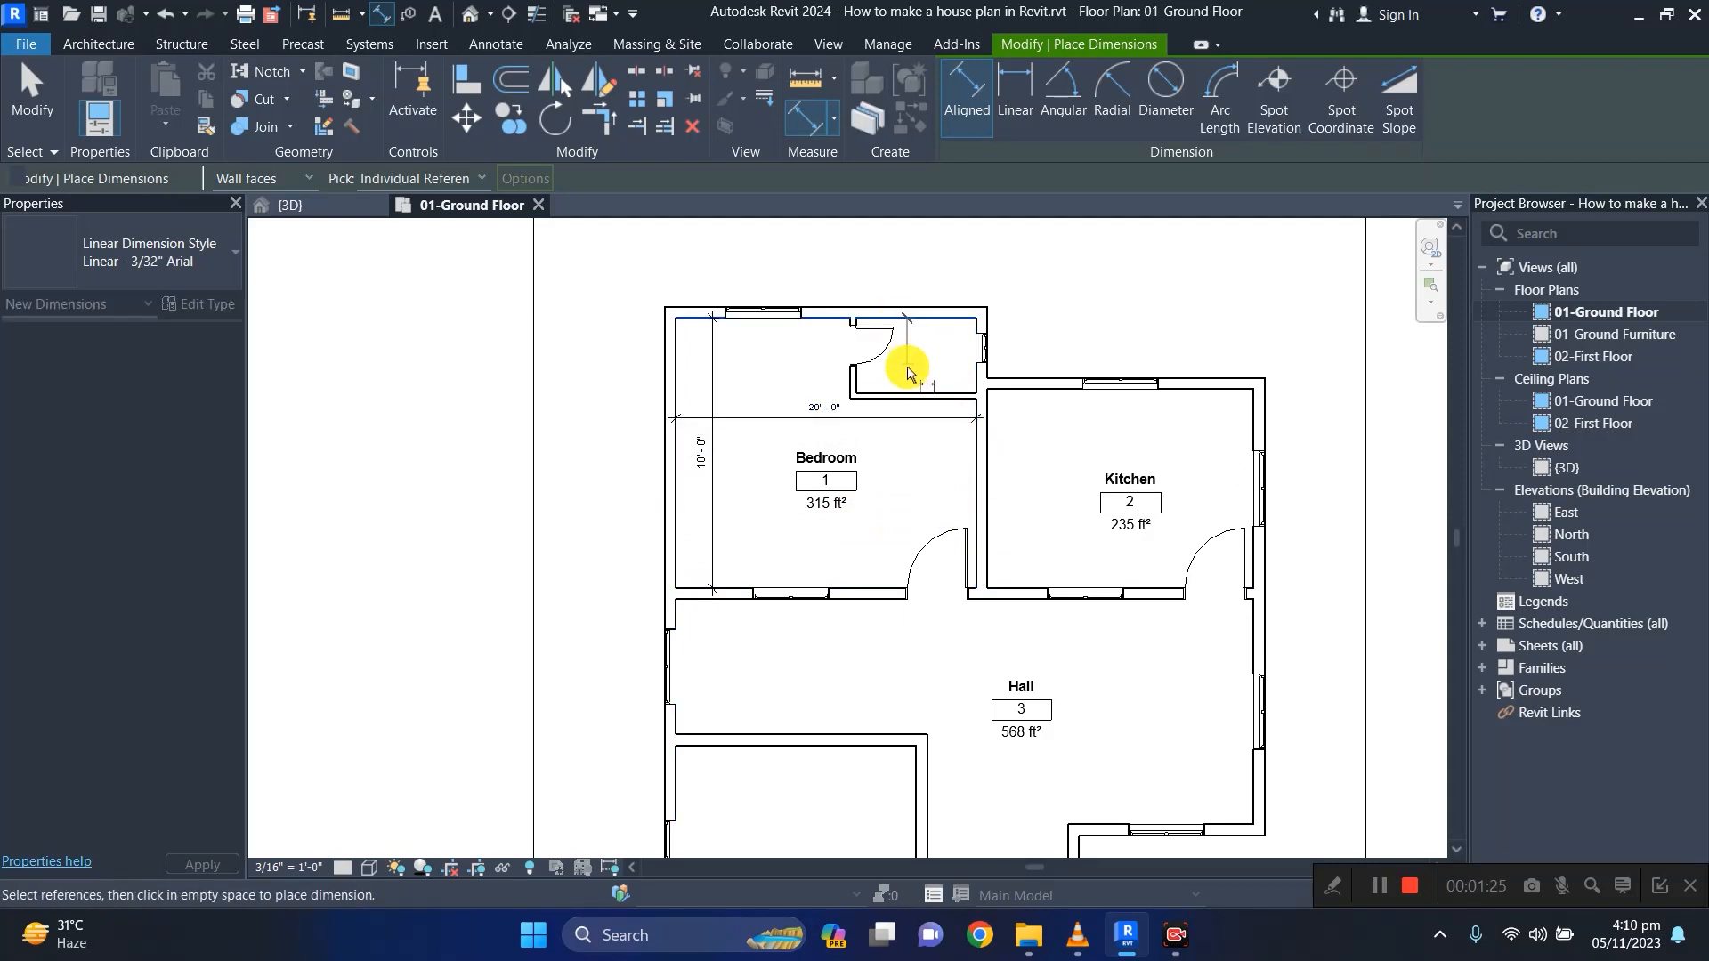
{"action": "left_click", "coordinate": [906, 393]}
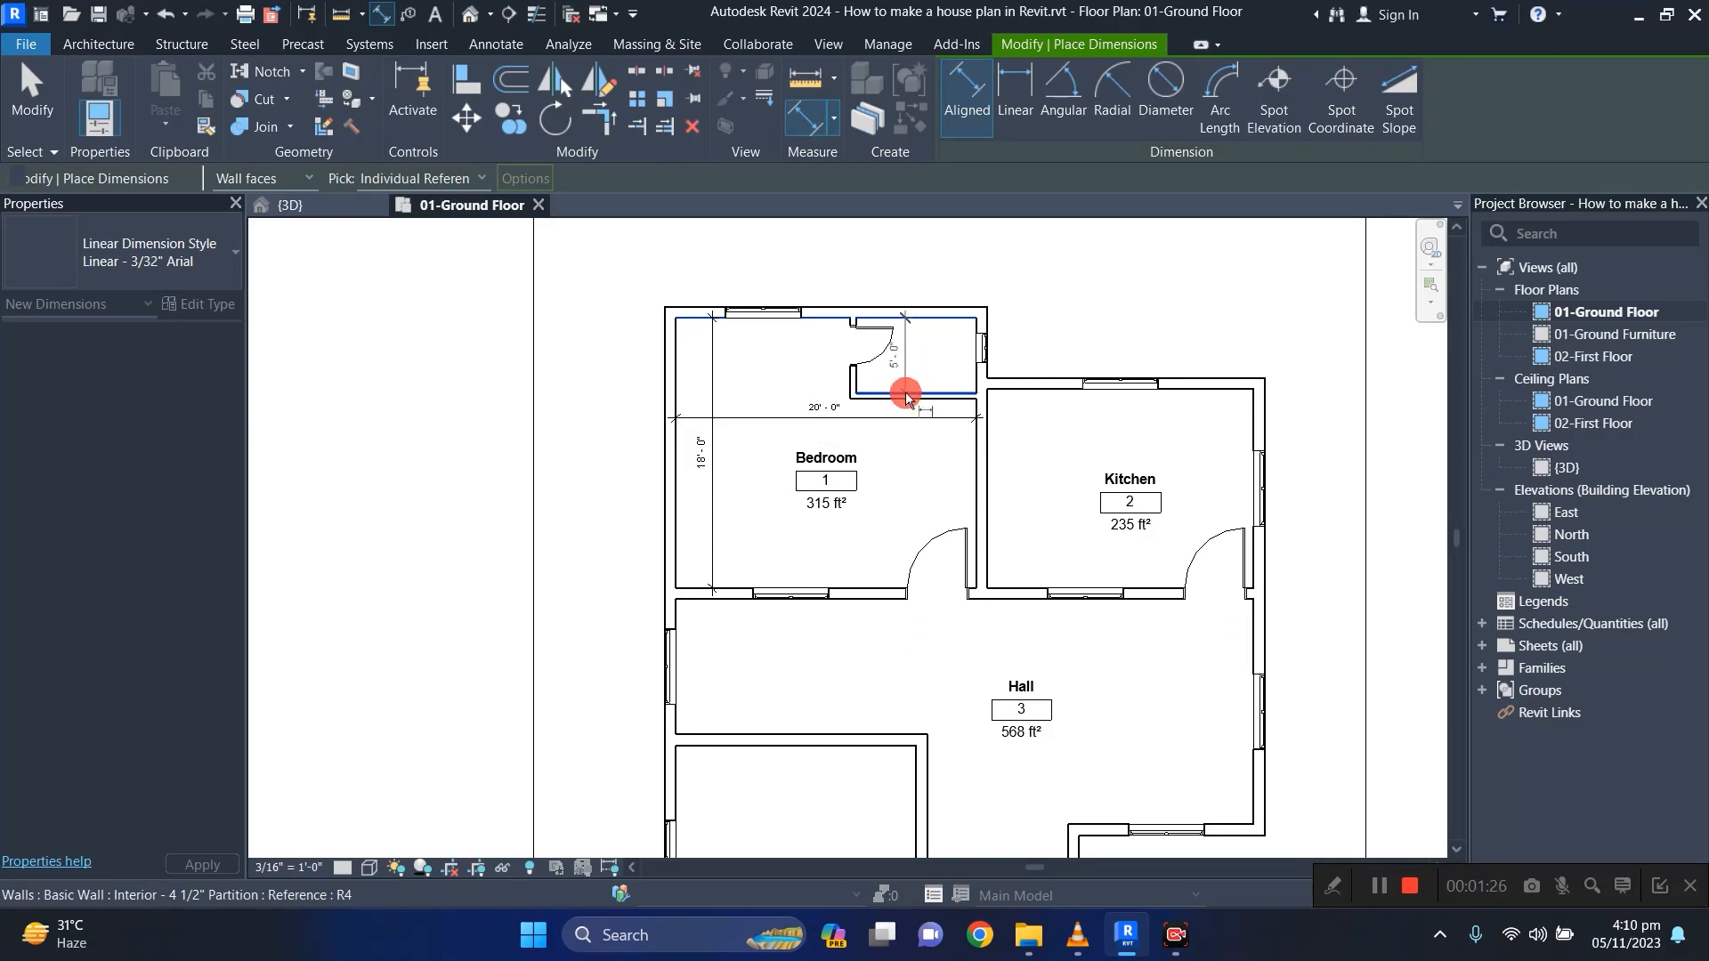
{"action": "left_click", "coordinate": [951, 385]}
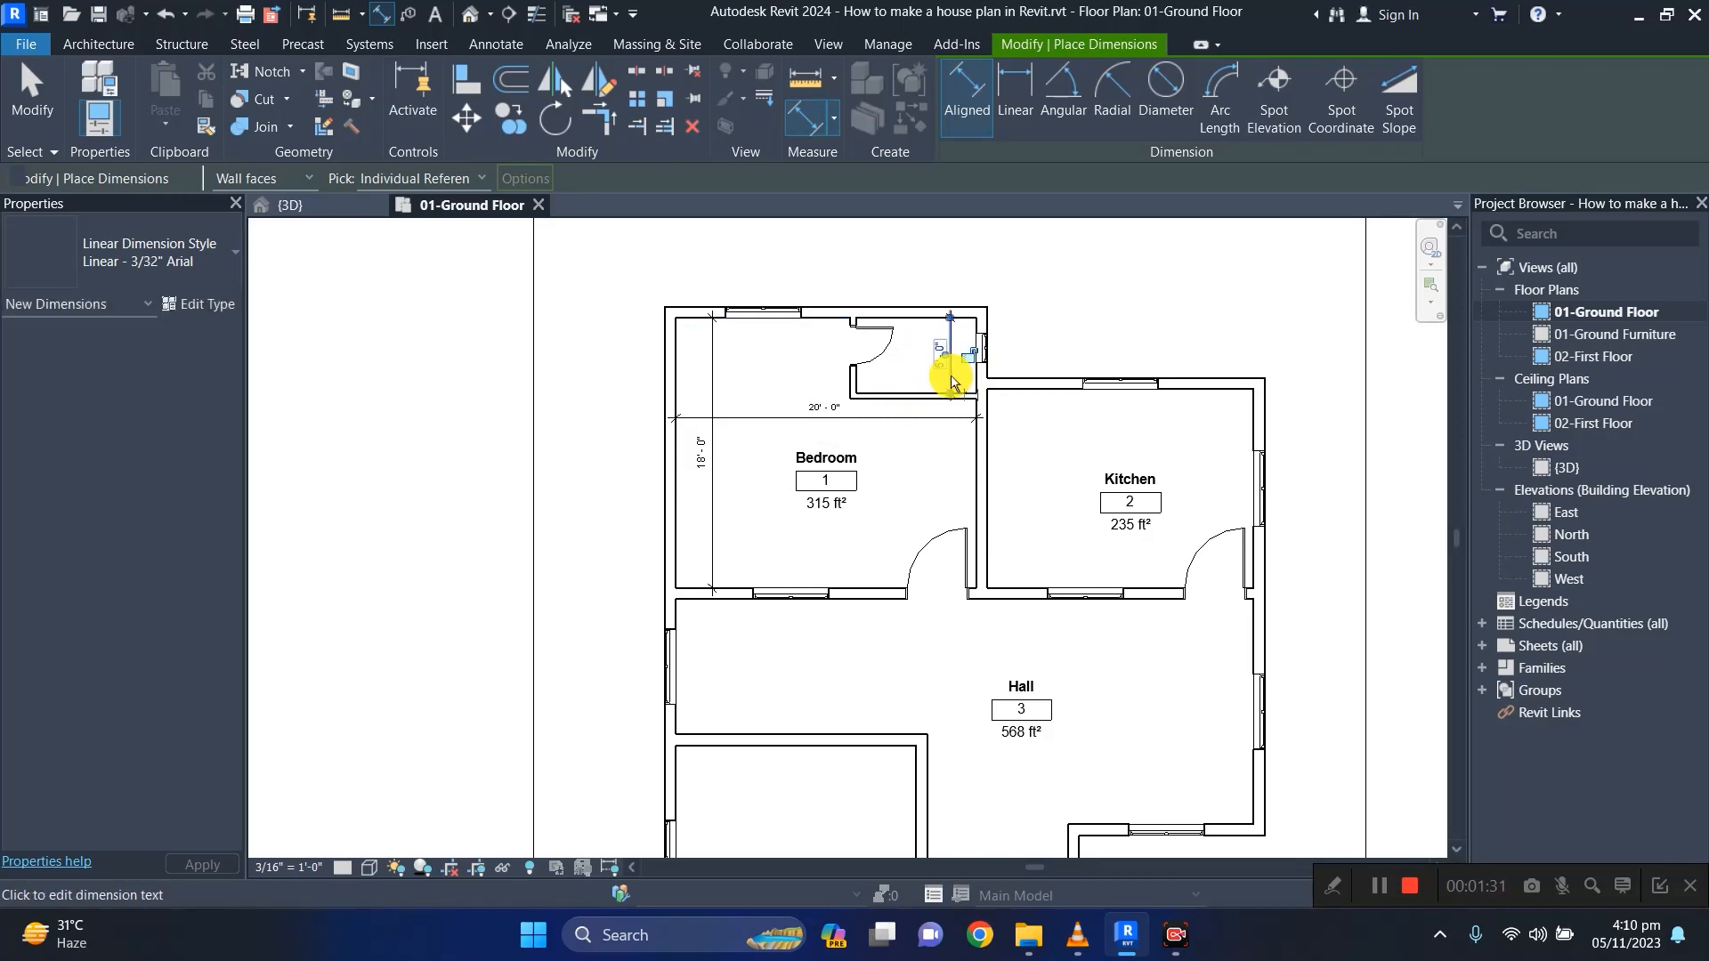
{"action": "left_click", "coordinate": [979, 386]}
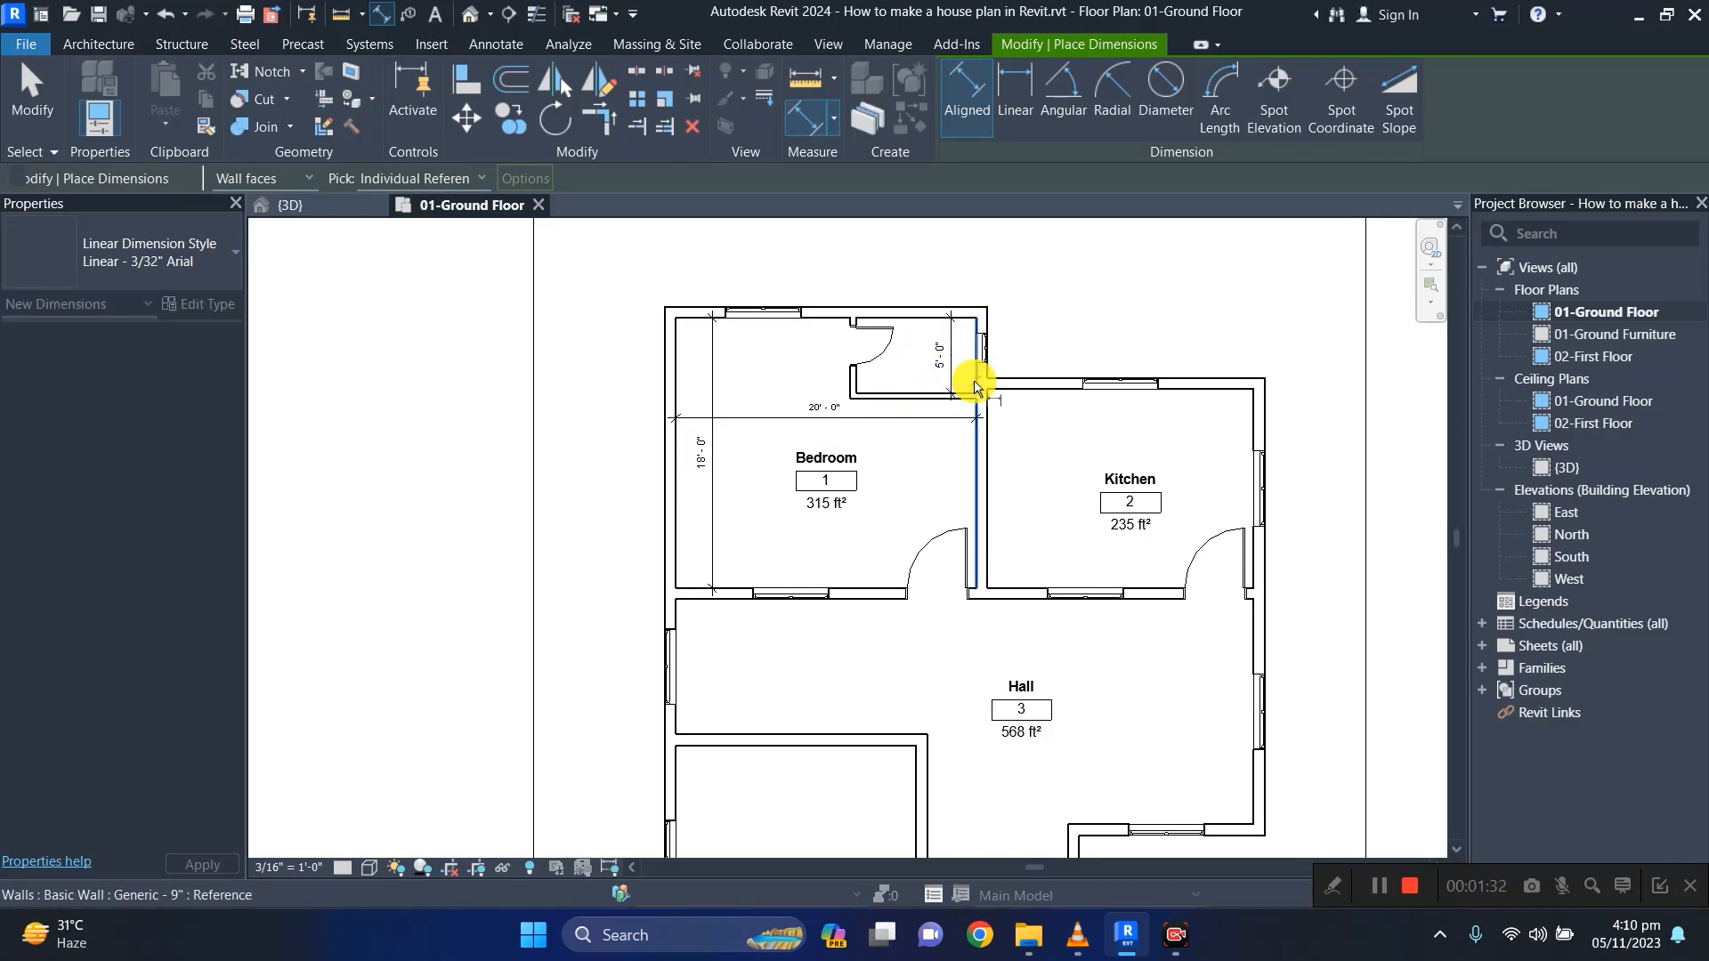
{"action": "left_click", "coordinate": [856, 381]}
{"action": "left_click", "coordinate": [870, 379]}
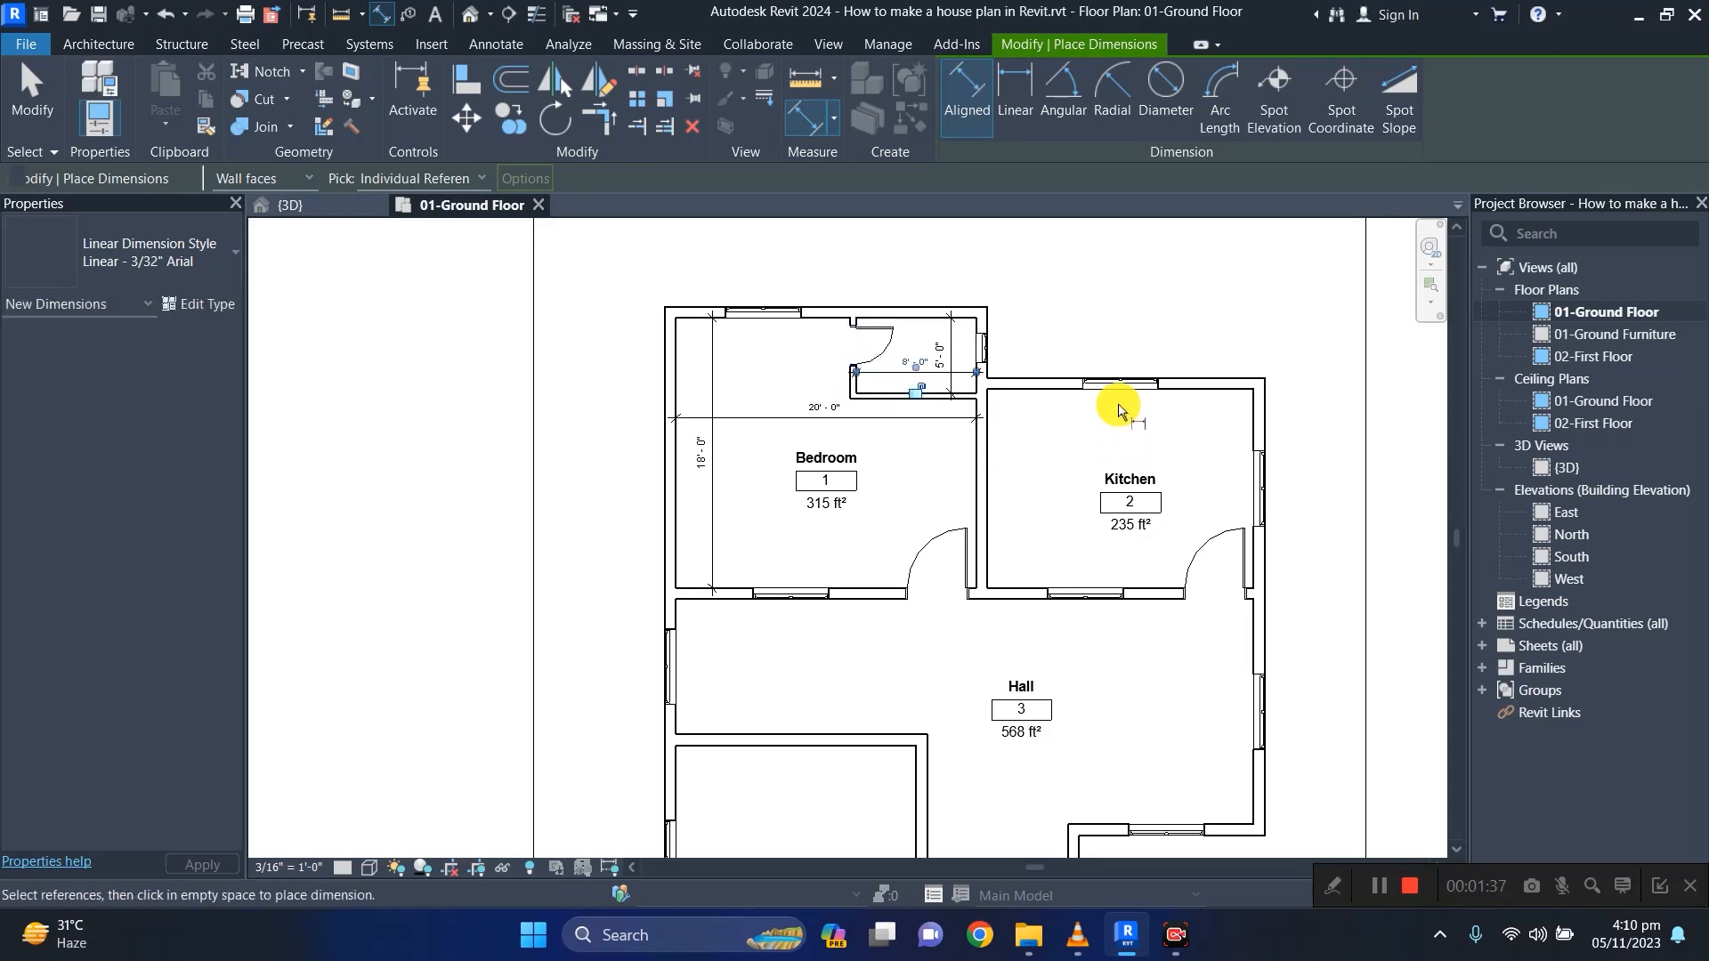
Dimension the kitchen's depth and width between its inner wall faces.
{"action": "left_click", "coordinate": [1022, 389]}
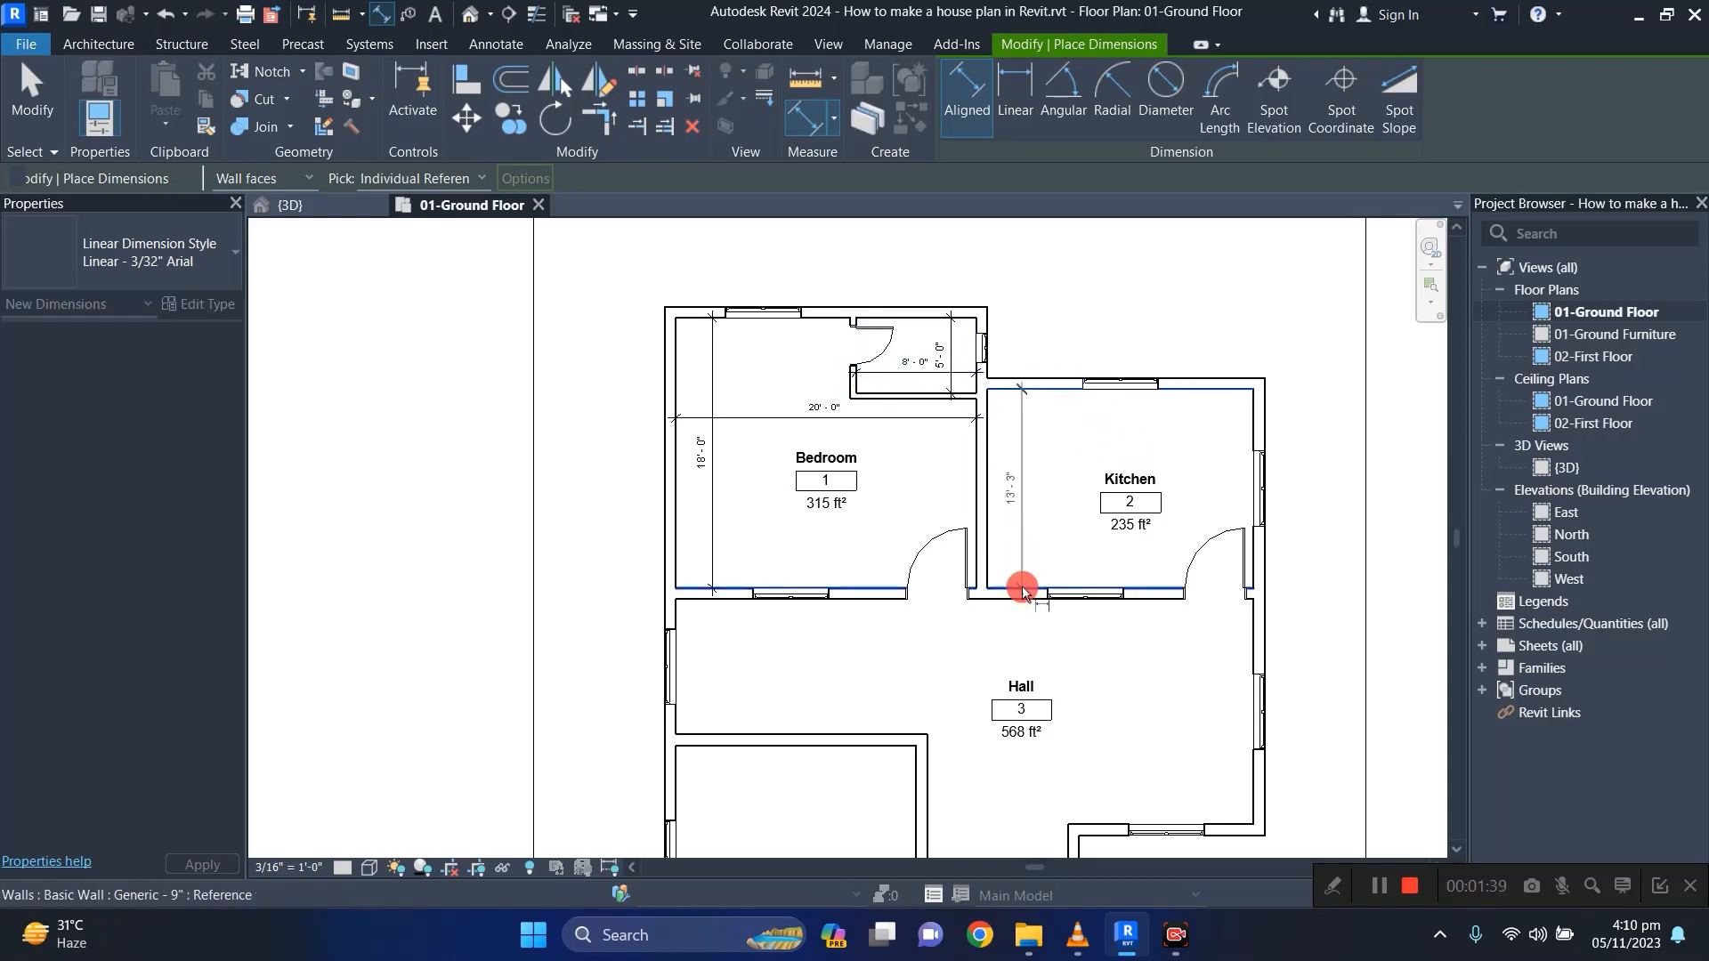
{"action": "left_click", "coordinate": [1022, 589]}
{"action": "left_click", "coordinate": [1032, 577]}
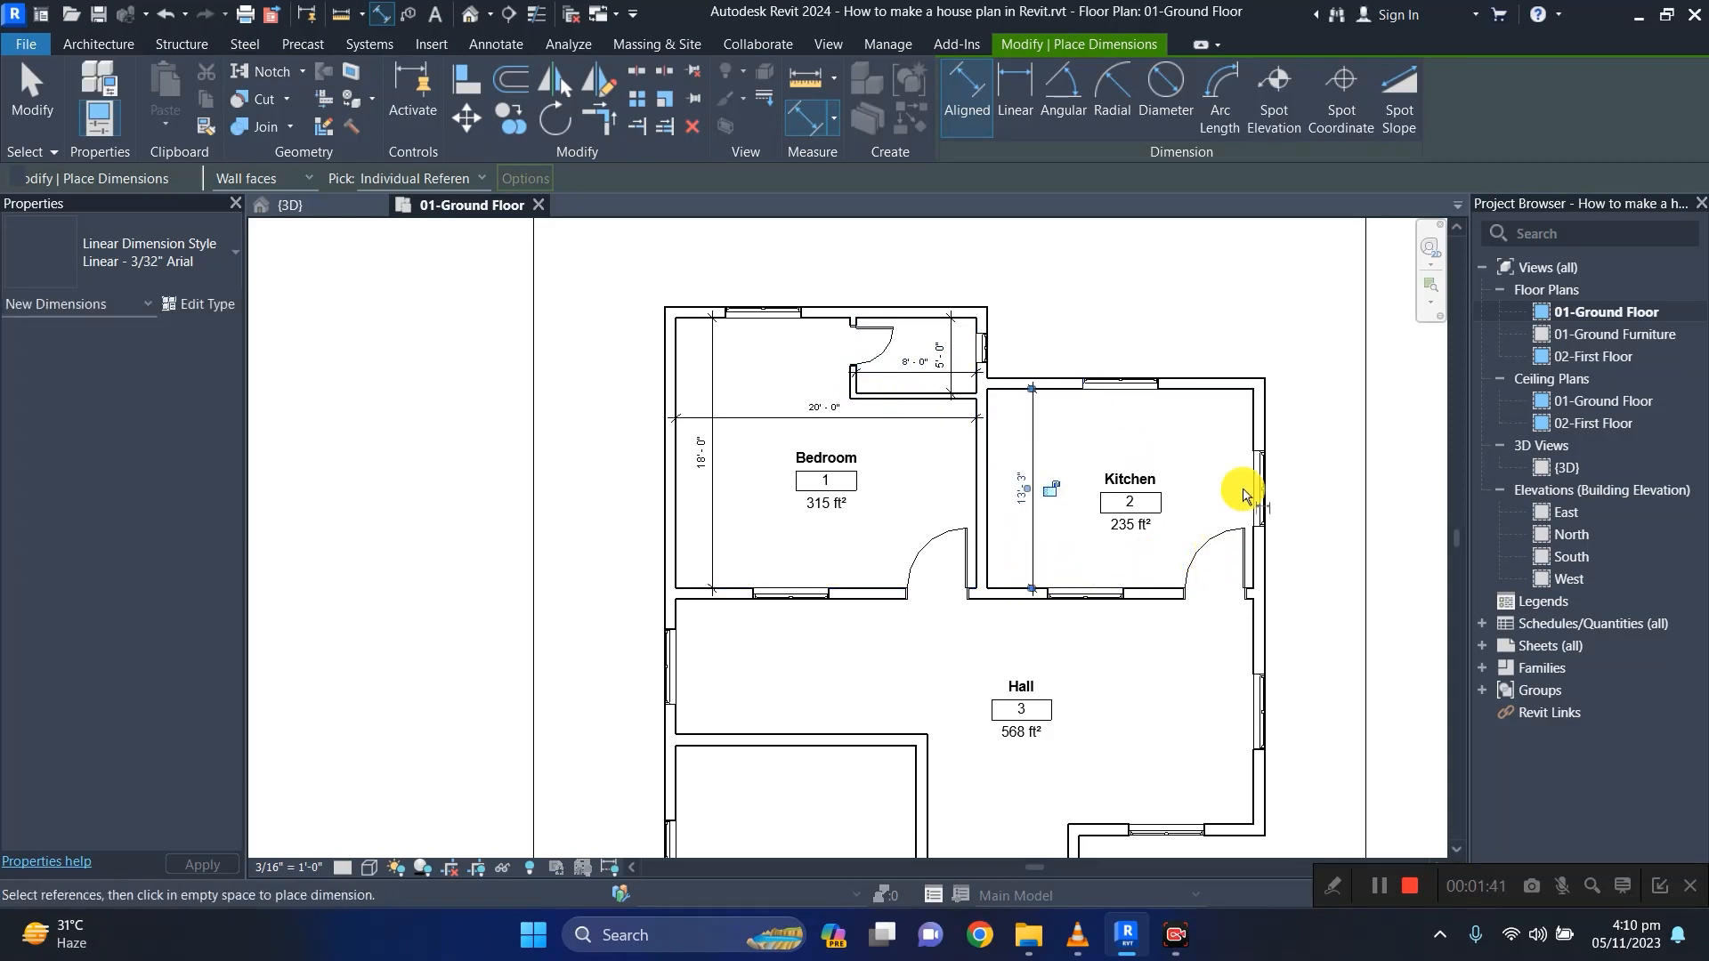
{"action": "left_click", "coordinate": [1248, 438]}
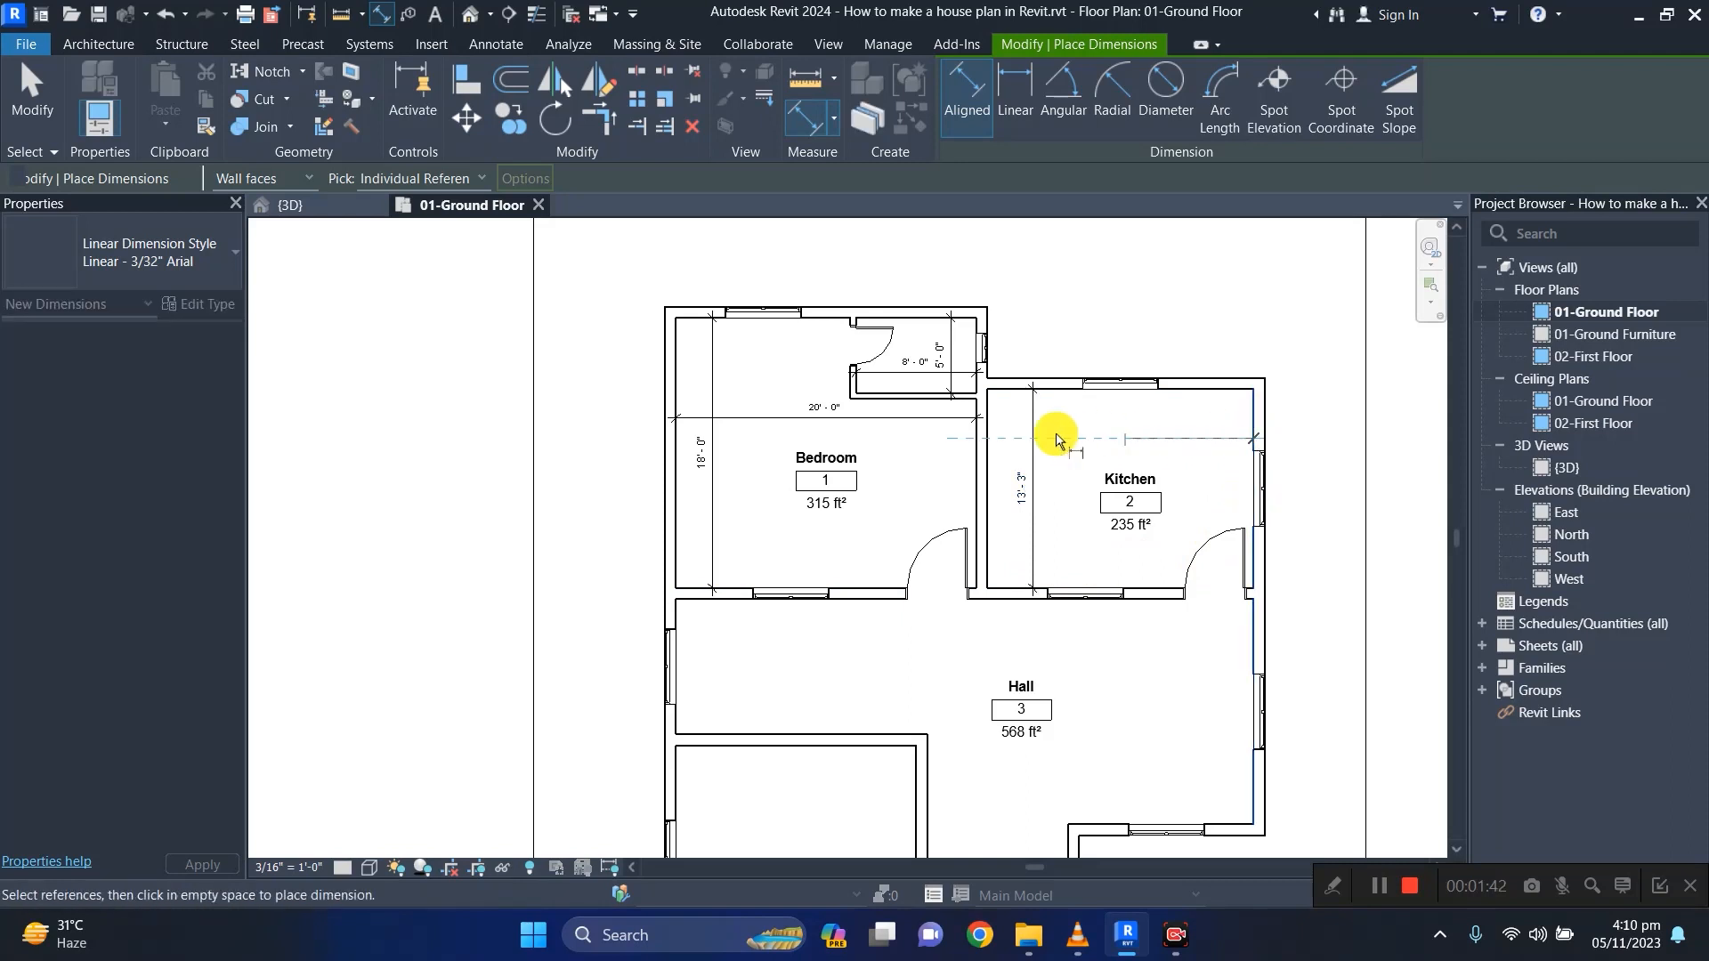
{"action": "left_click", "coordinate": [989, 439]}
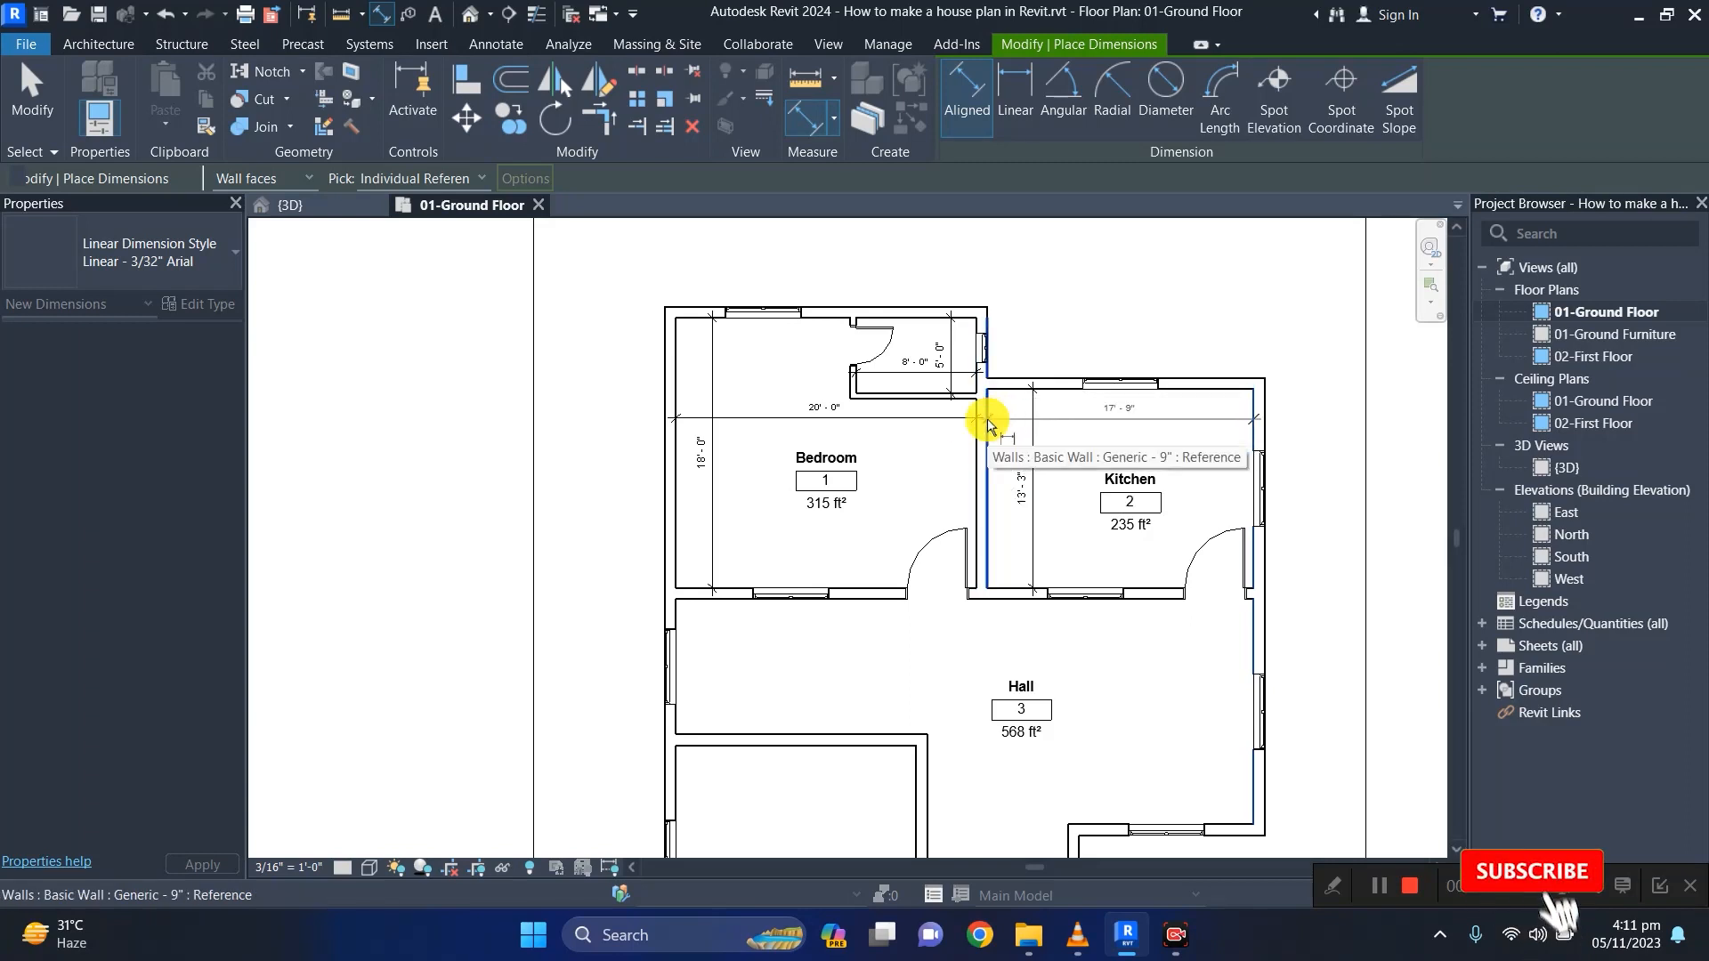
{"action": "left_click", "coordinate": [1090, 434]}
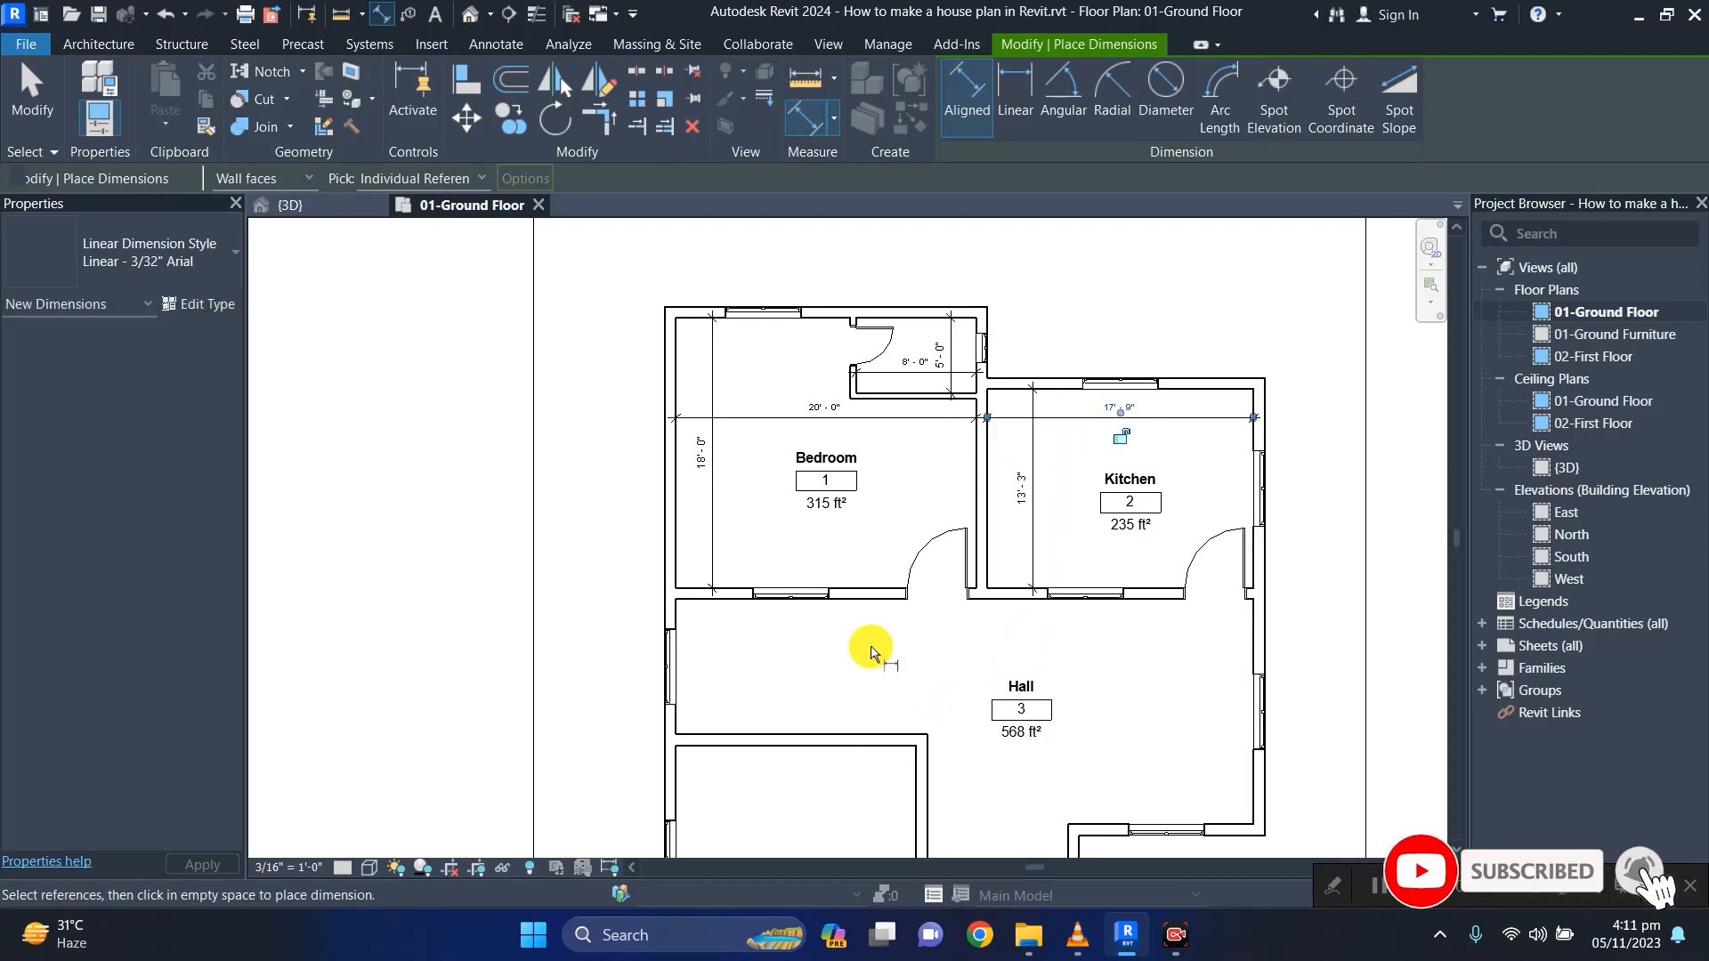
Dimension the hall's full width and its depth on the side below the kitchen.
{"action": "scroll", "coordinate": [868, 645], "scroll_direction": "down", "scroll_amount": 1}
{"action": "left_click", "coordinate": [697, 708]}
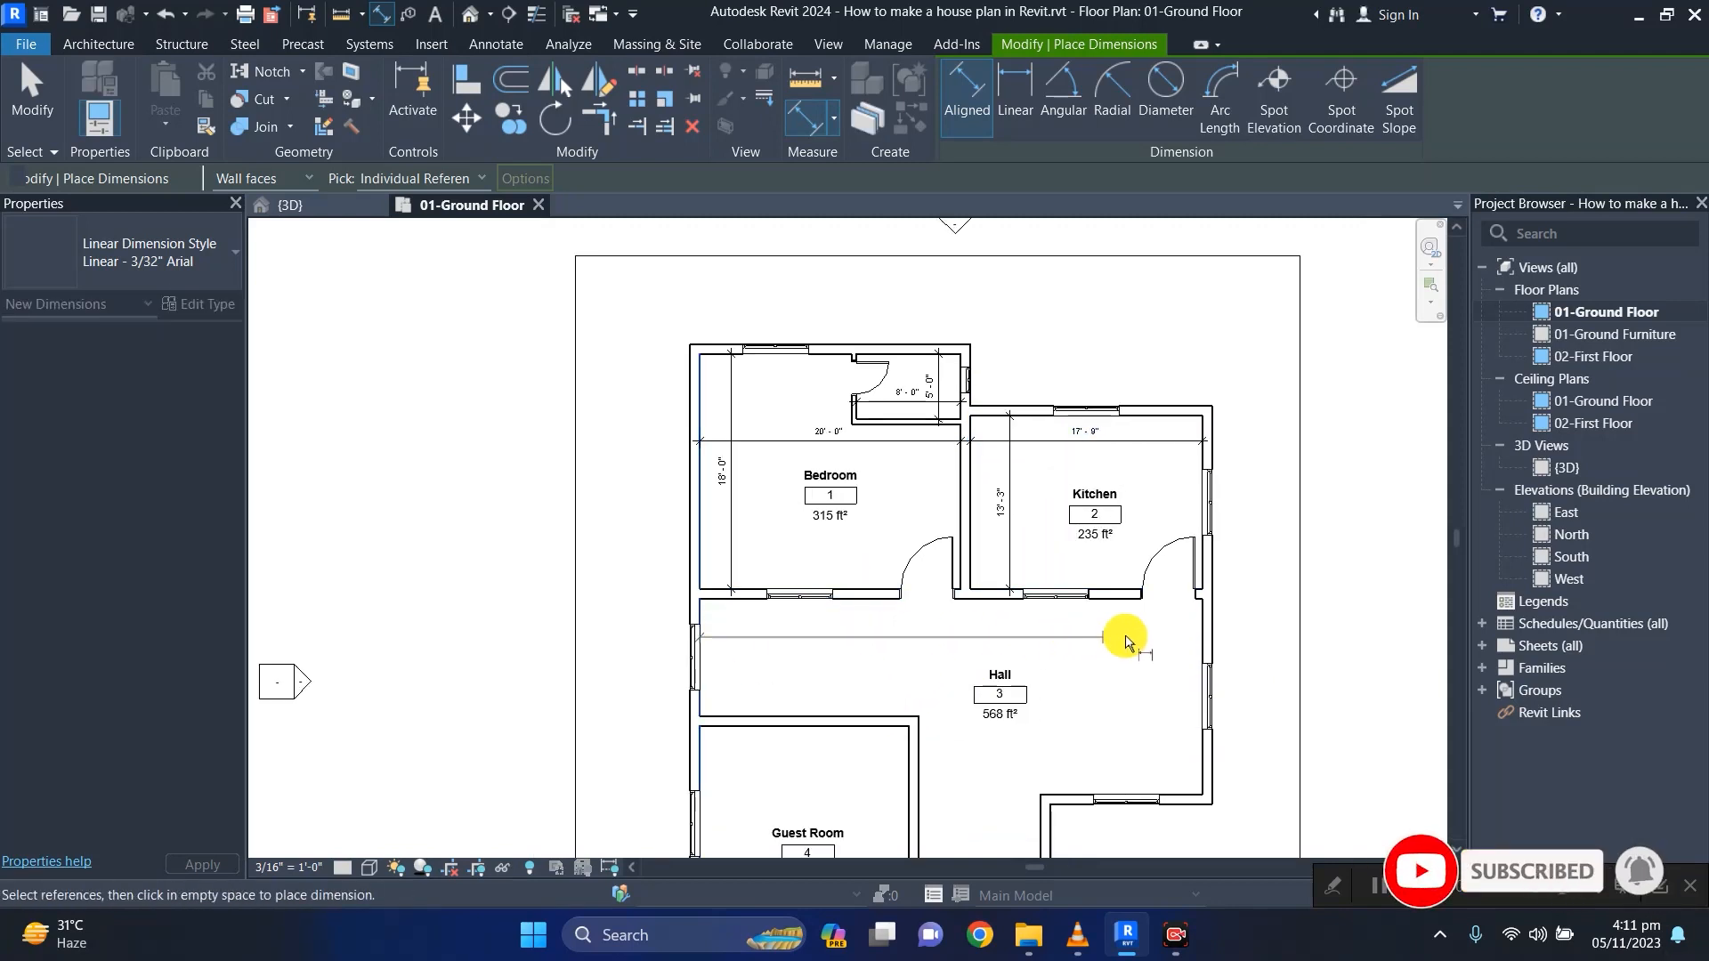
{"action": "left_click", "coordinate": [1202, 624]}
{"action": "left_click", "coordinate": [1190, 642]}
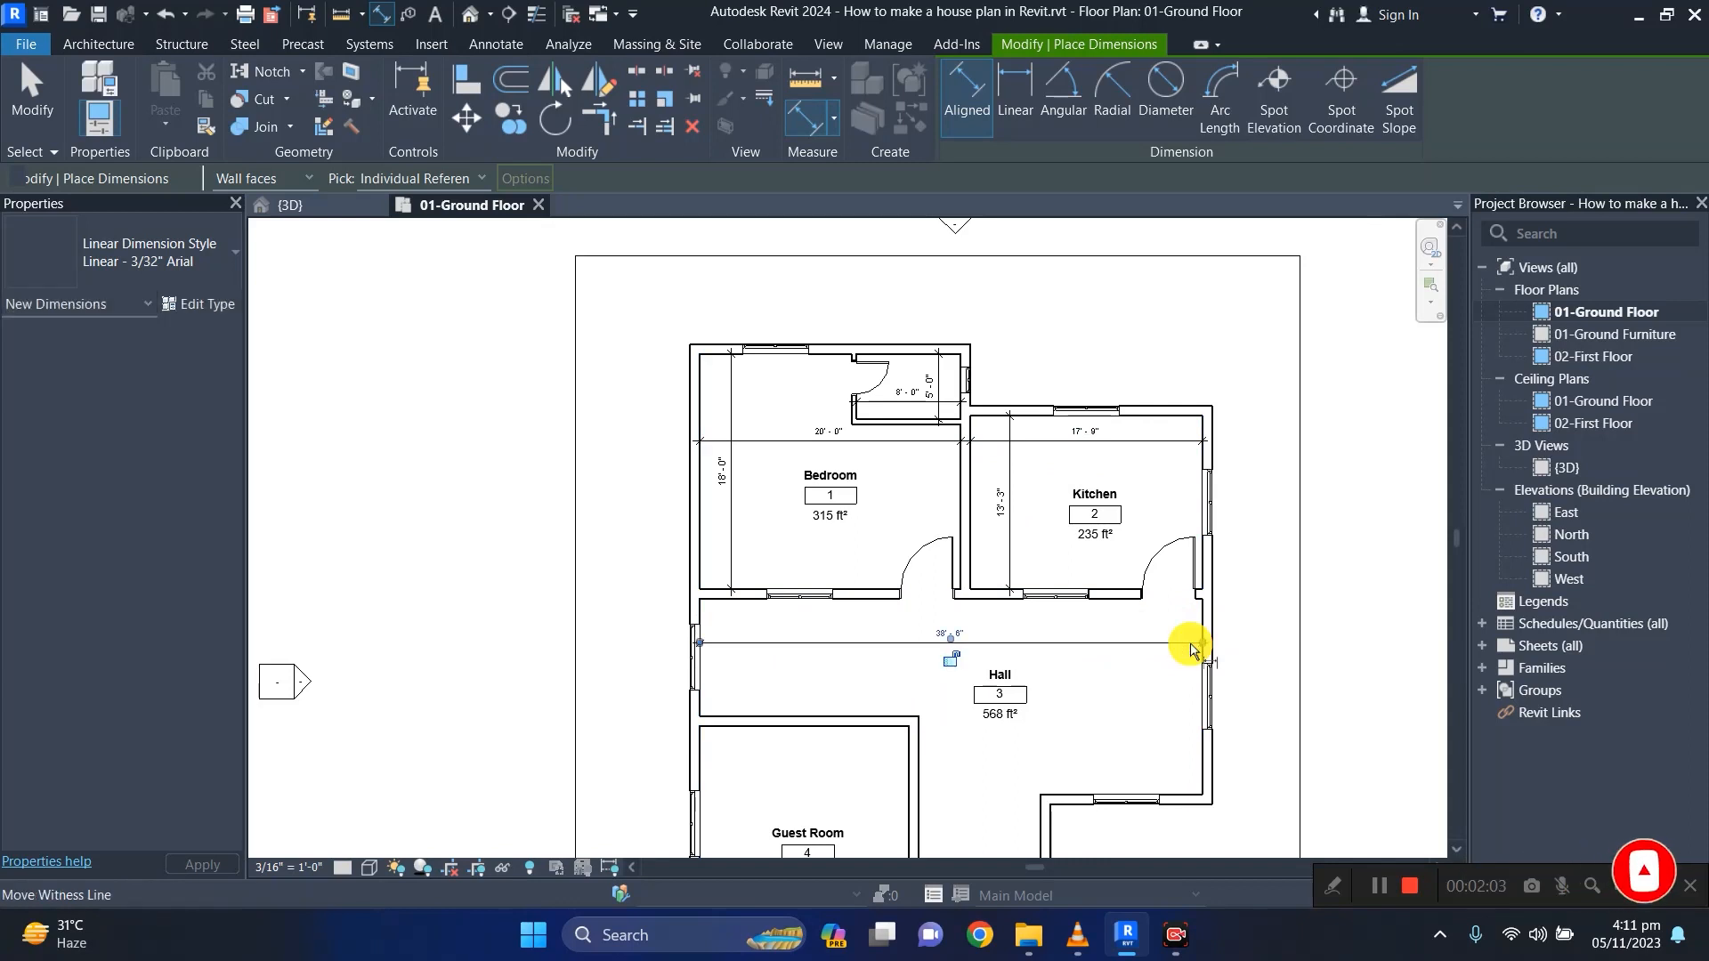
{"action": "scroll", "coordinate": [1166, 637], "scroll_direction": "down", "scroll_amount": 1}
{"action": "middle_click_drag", "start_coordinate": [1069, 791], "coordinate": [1041, 677]}
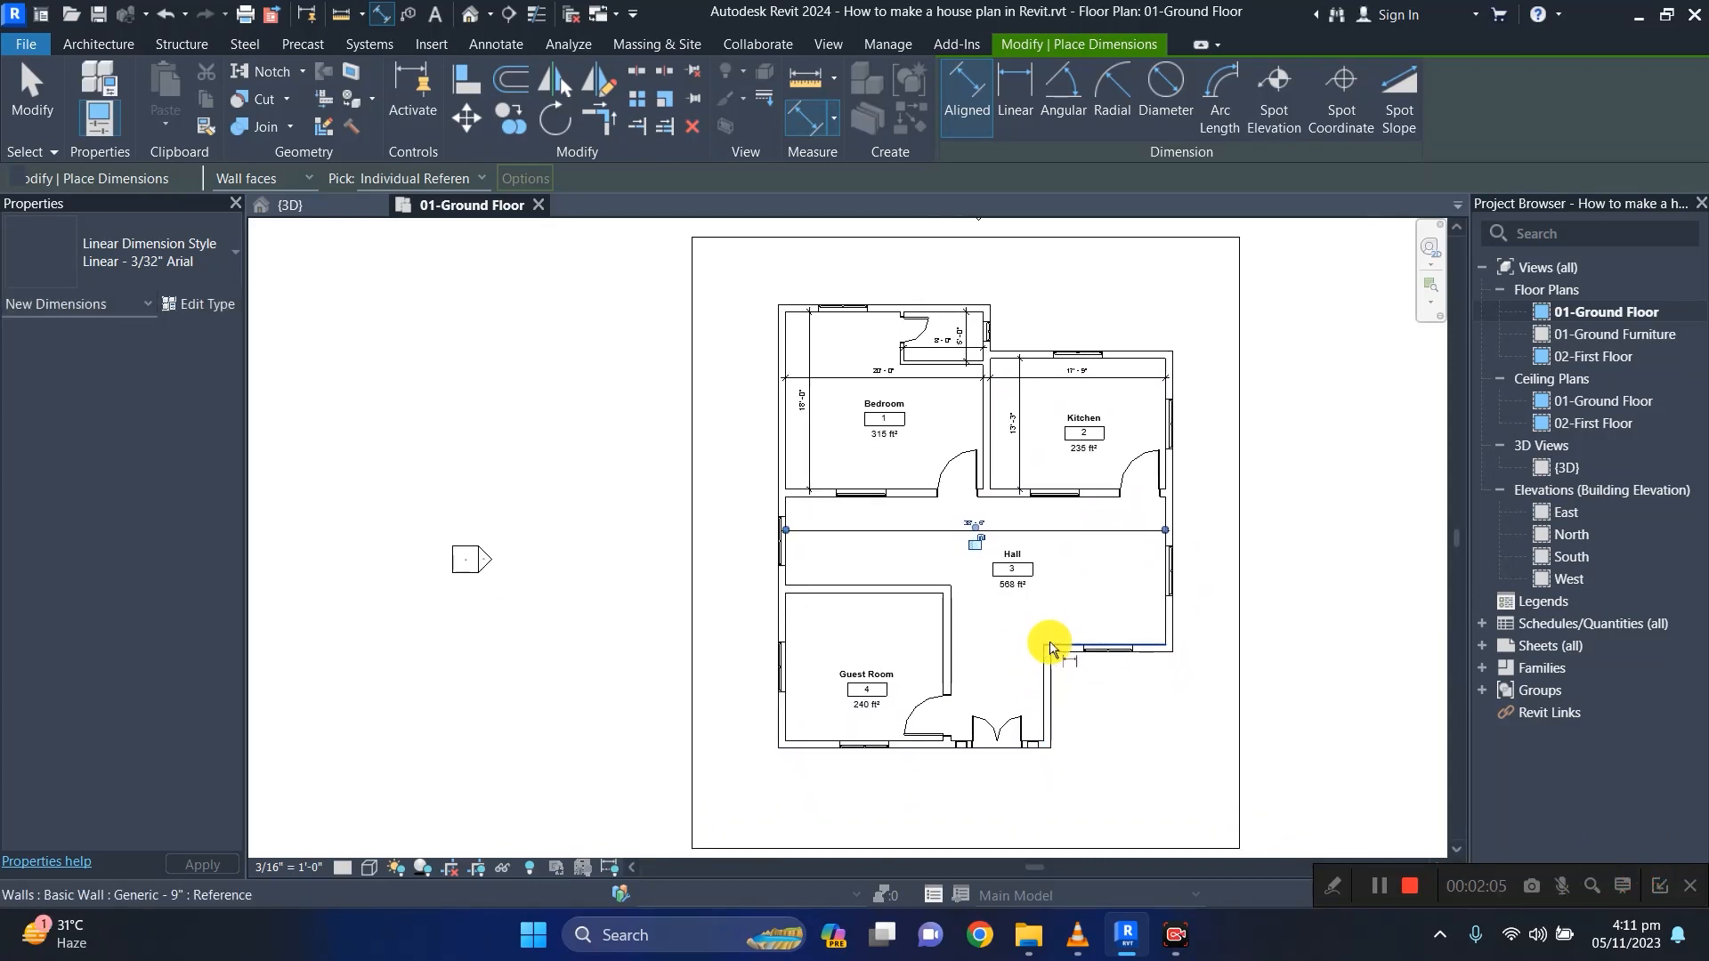
{"action": "left_click", "coordinate": [1092, 496]}
{"action": "left_click", "coordinate": [1074, 494]}
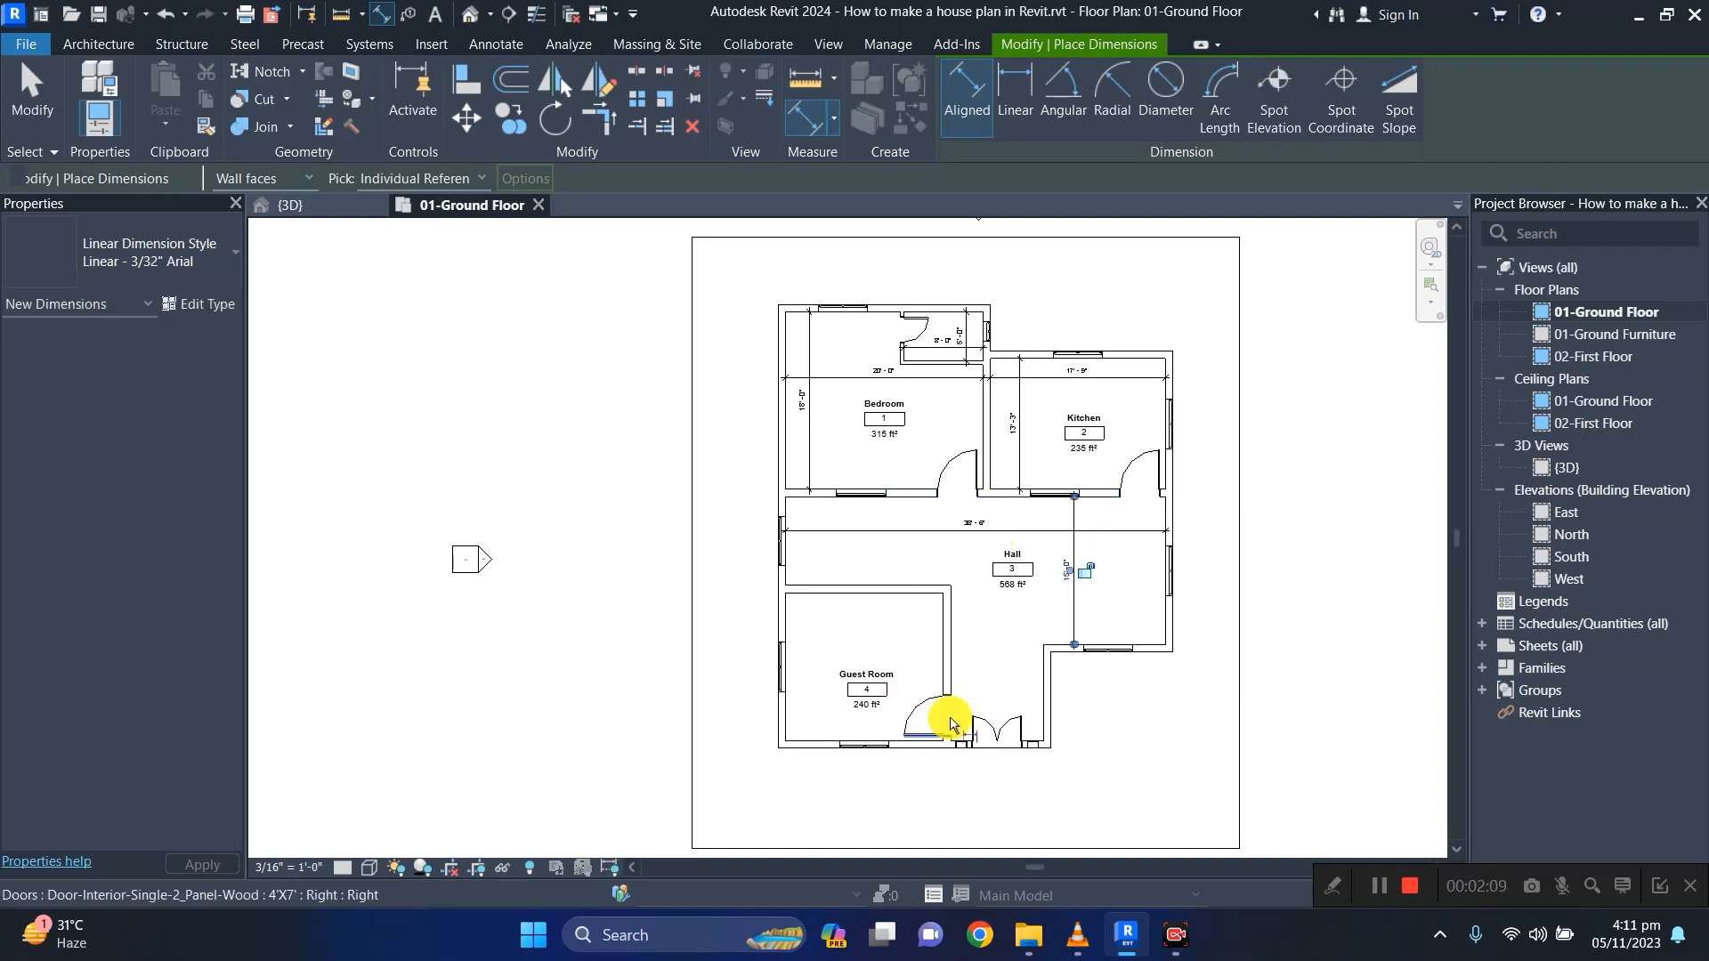
Dimension the width of the hall's entrance section between the guest room wall and the opposite outer wall.
{"action": "left_click", "coordinate": [948, 663]}
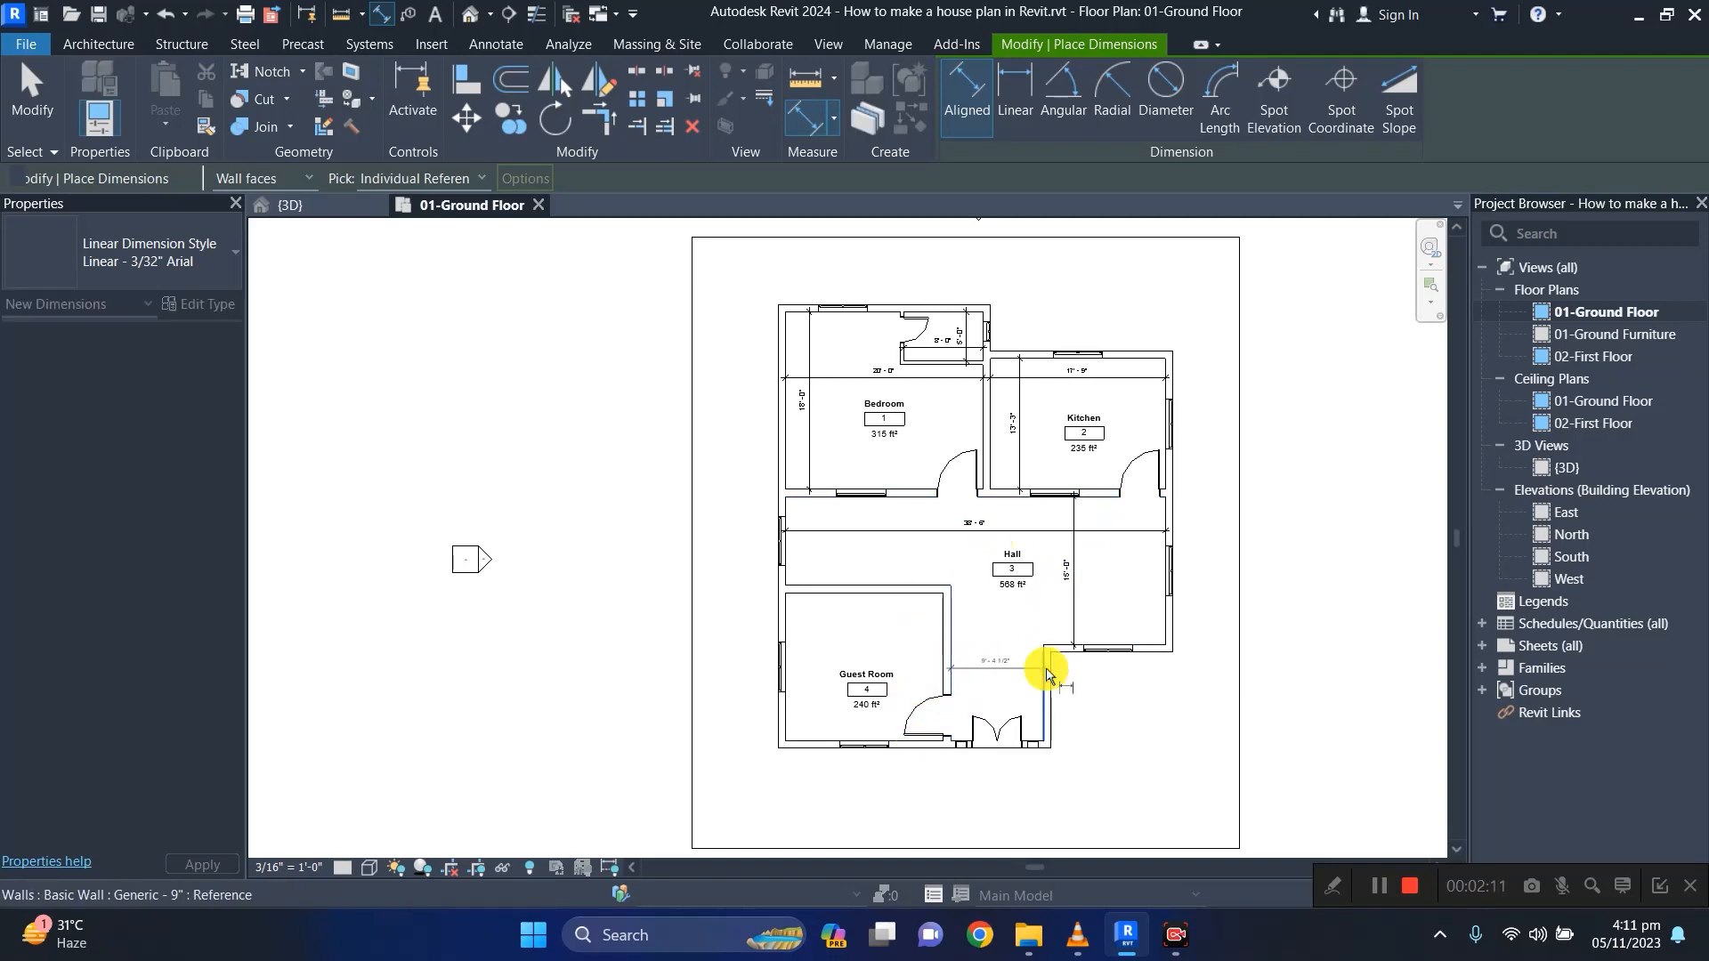
{"action": "left_click", "coordinate": [1046, 675]}
{"action": "left_click", "coordinate": [1032, 647]}
Dimension the guest room's depth and width, plus the depth of the hall section between the bedroom and guest room.
{"action": "left_click", "coordinate": [883, 592]}
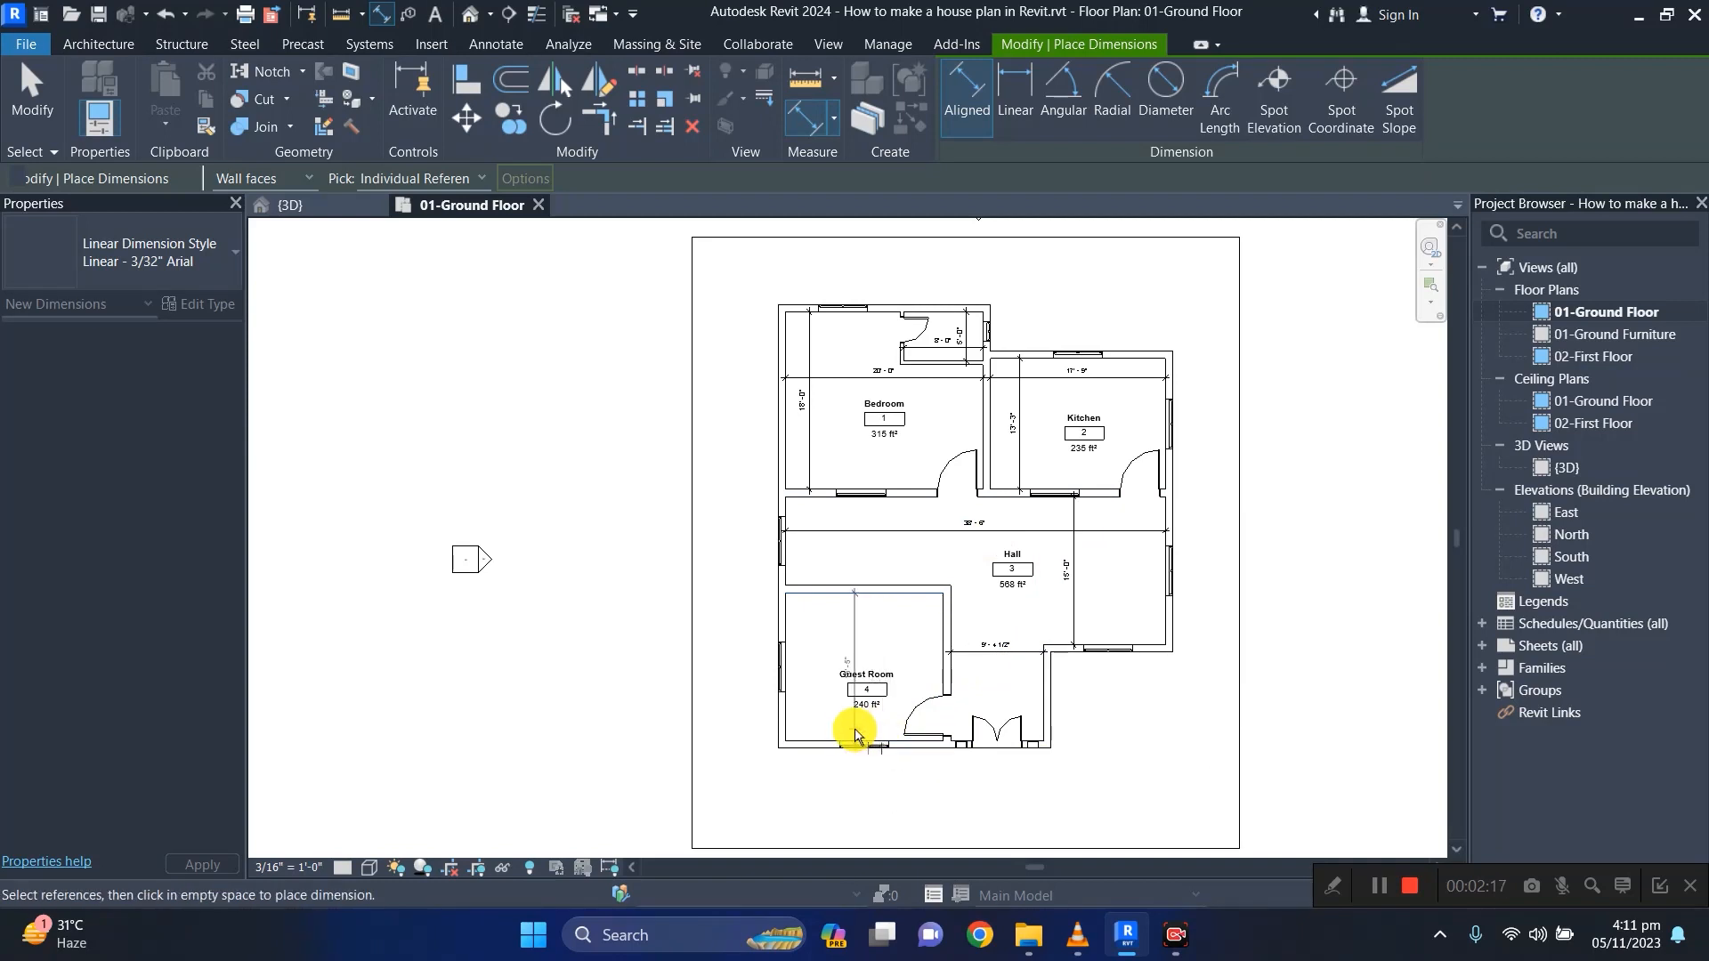
{"action": "left_click", "coordinate": [852, 724]}
{"action": "left_click", "coordinate": [786, 623]}
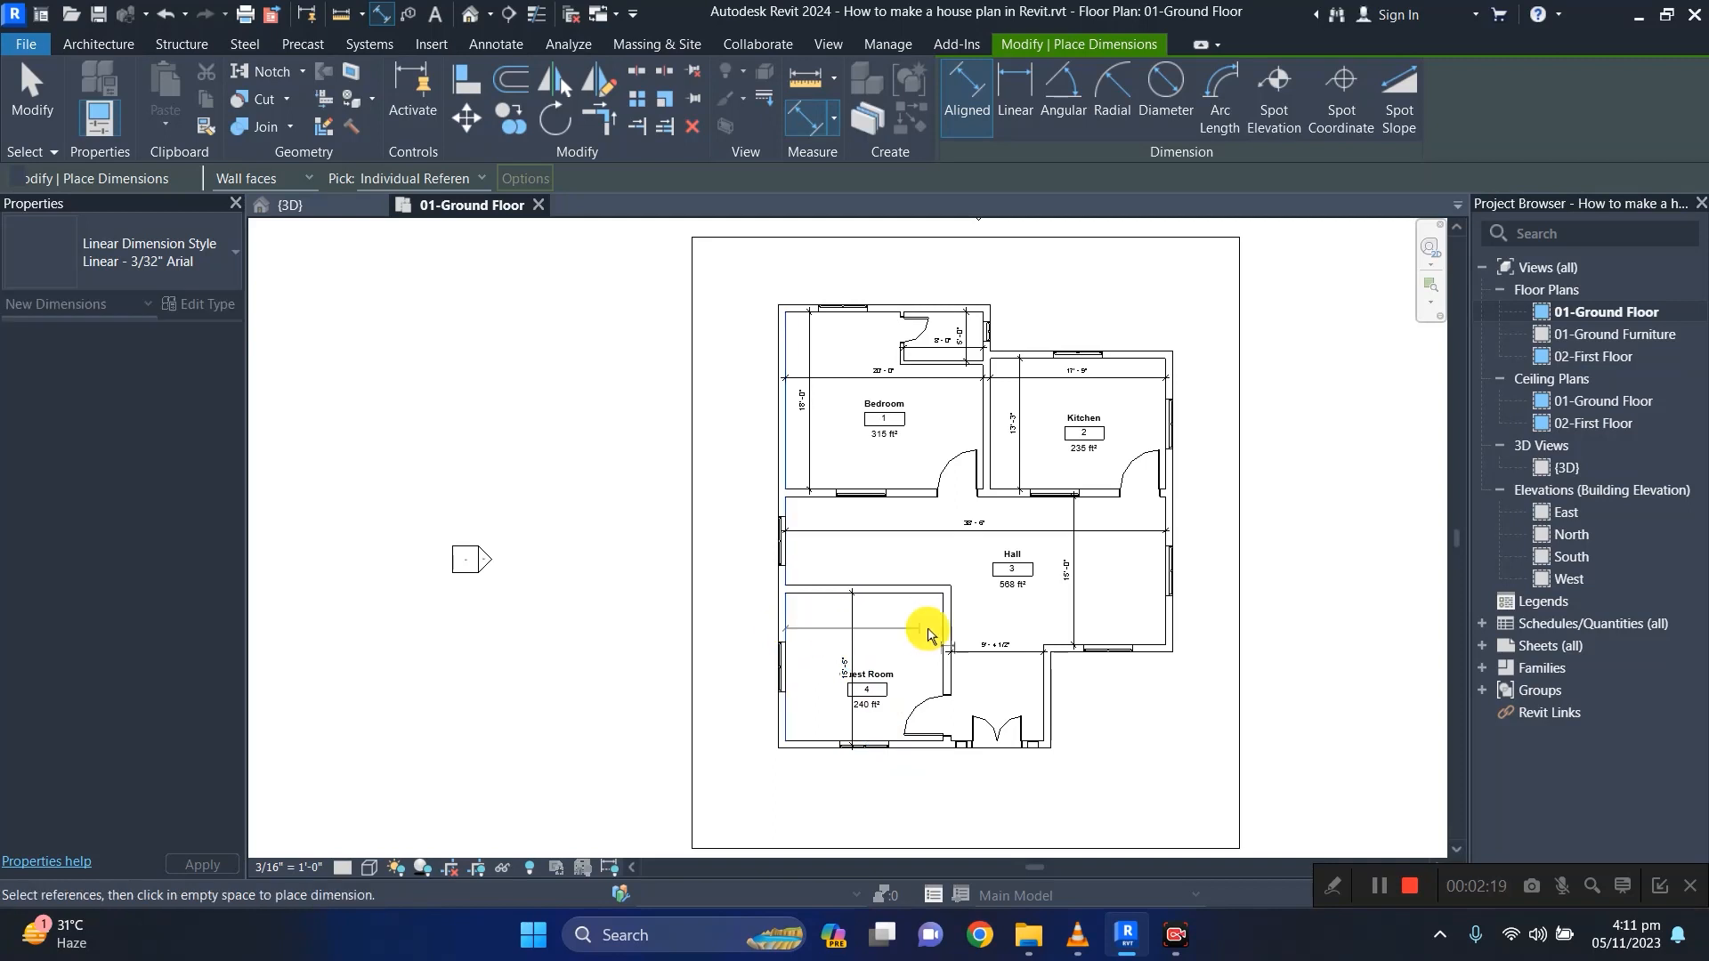
{"action": "left_click", "coordinate": [939, 629]}
{"action": "left_click", "coordinate": [917, 623]}
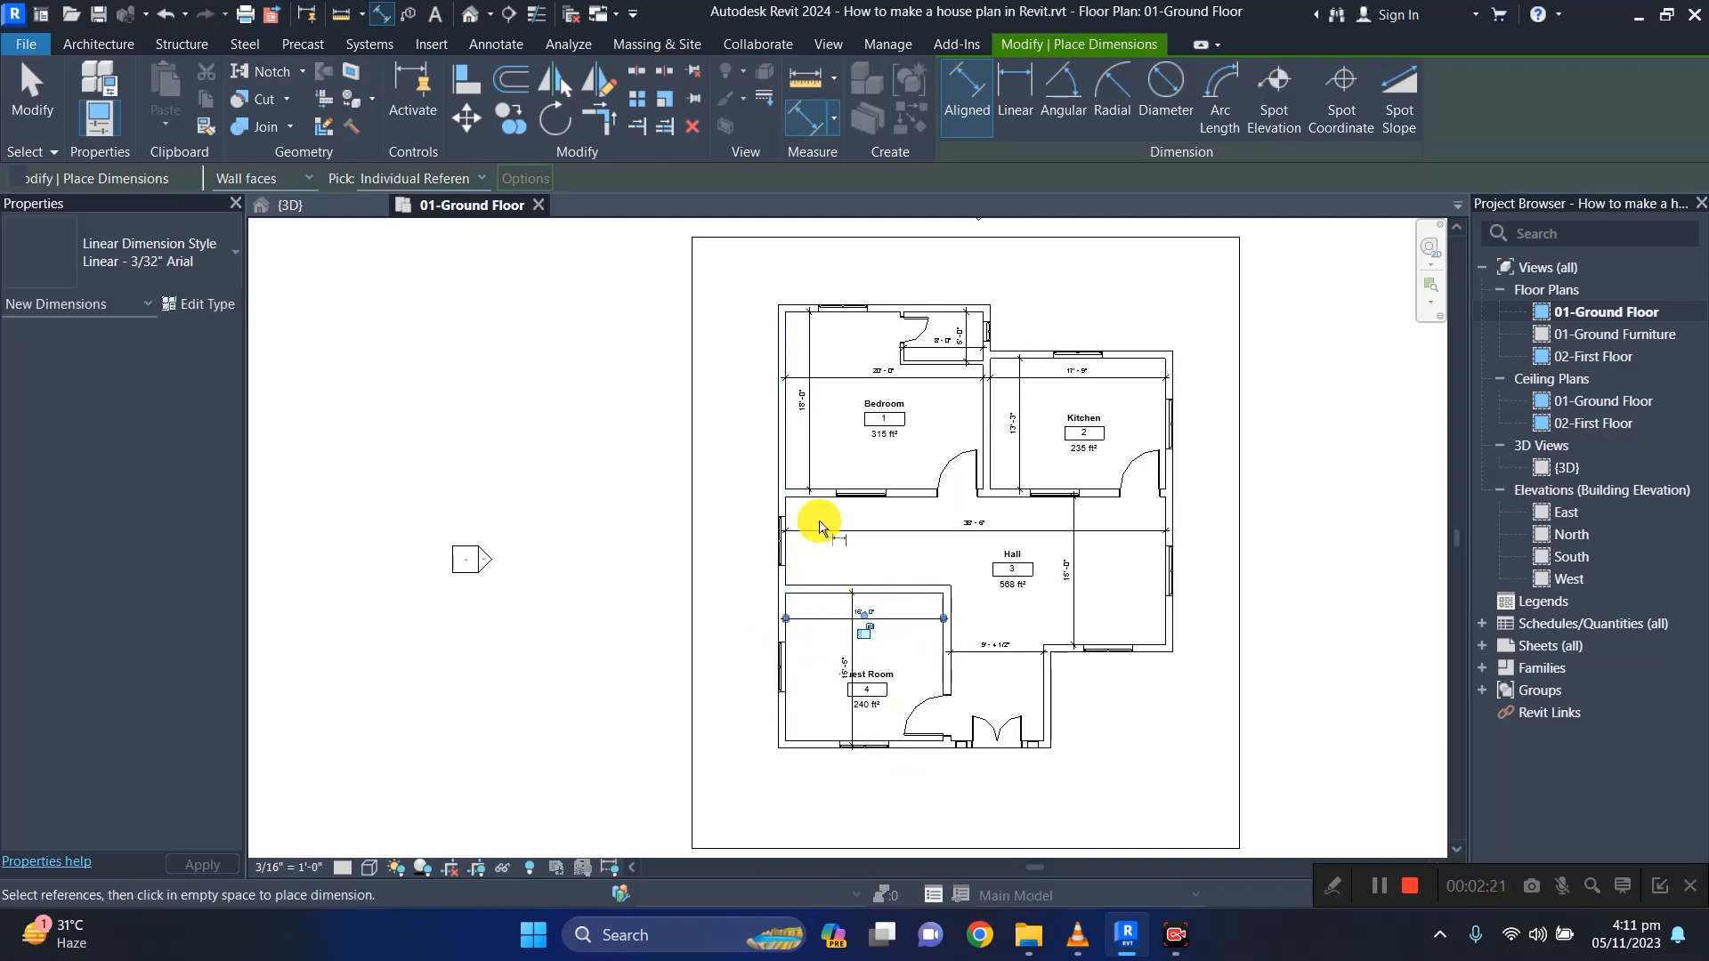
{"action": "left_click", "coordinate": [813, 579]}
{"action": "left_click", "coordinate": [851, 581]}
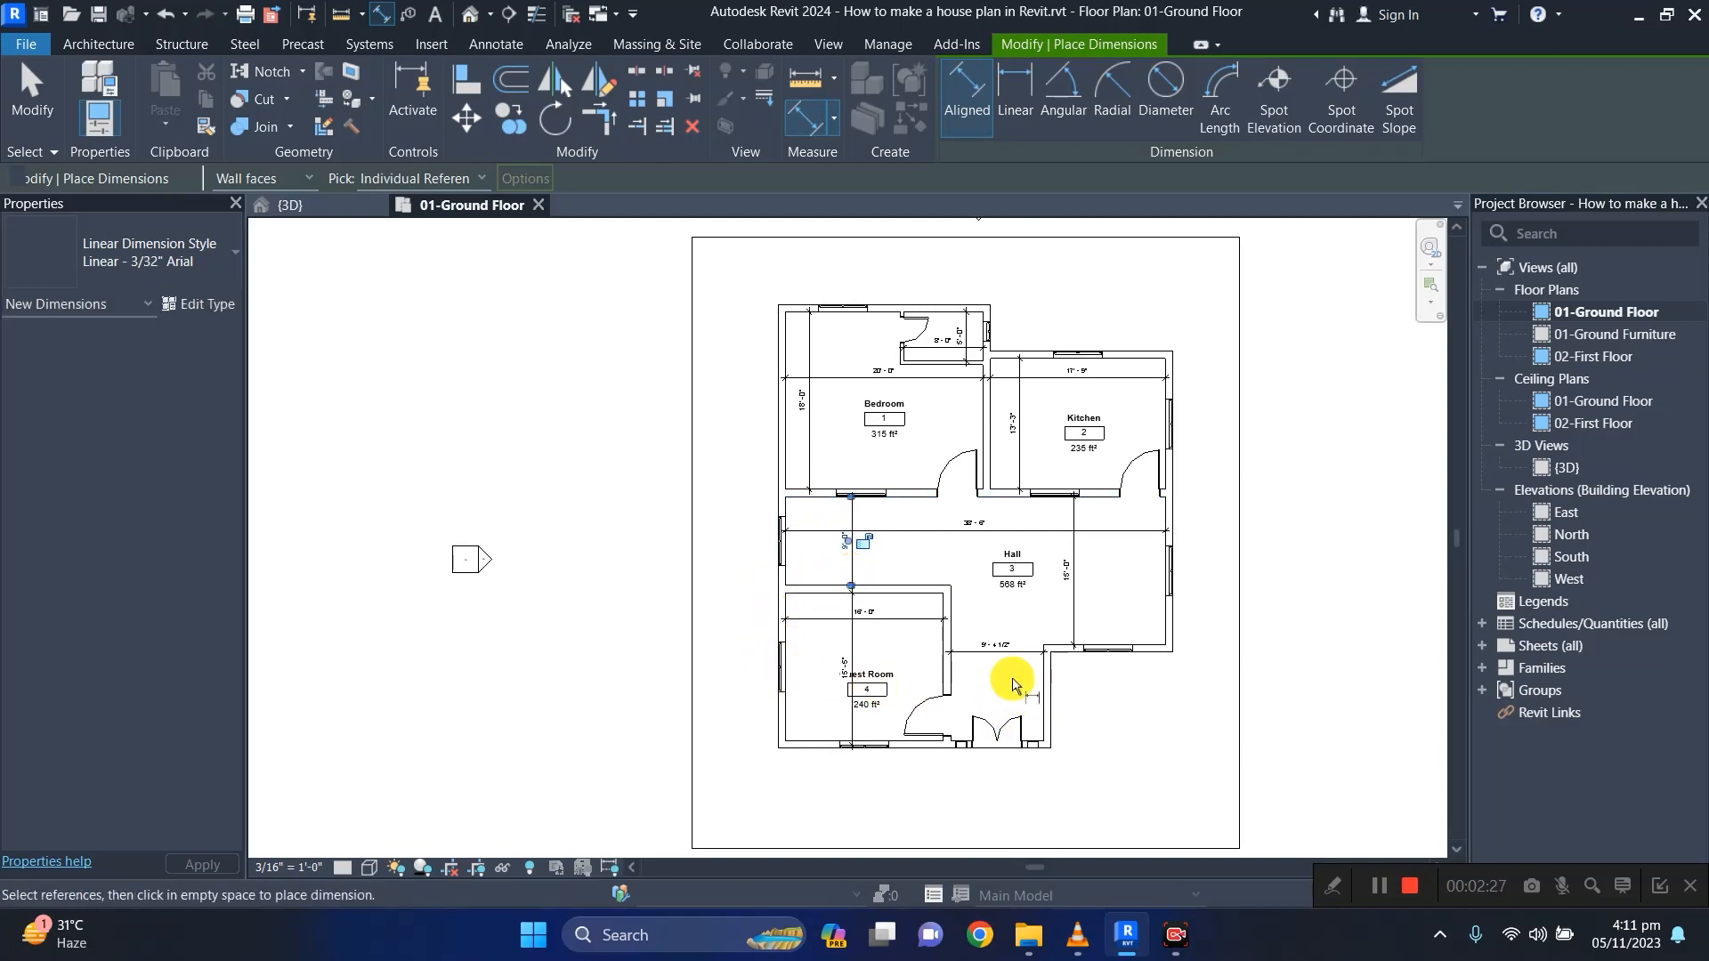
{"action": "scroll", "coordinate": [1007, 691], "scroll_direction": "down", "scroll_amount": 1}
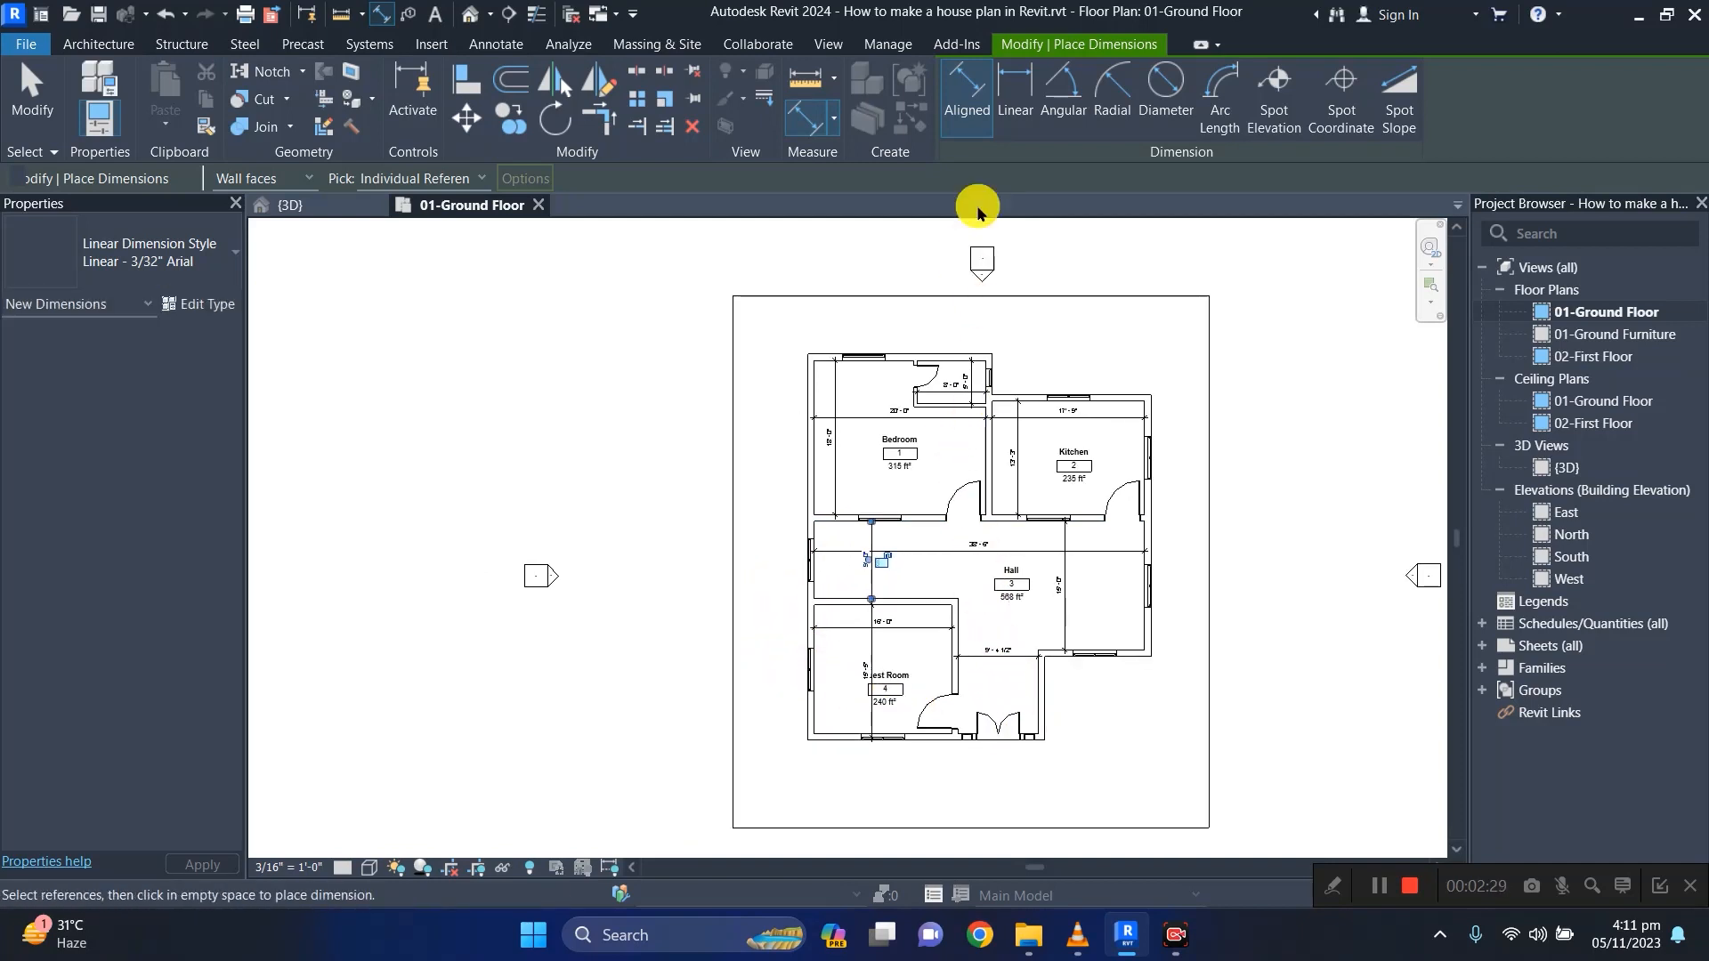
{"action": "left_click", "coordinate": [1003, 82]}
{"action": "scroll", "coordinate": [803, 362], "scroll_direction": "up", "scroll_amount": 2}
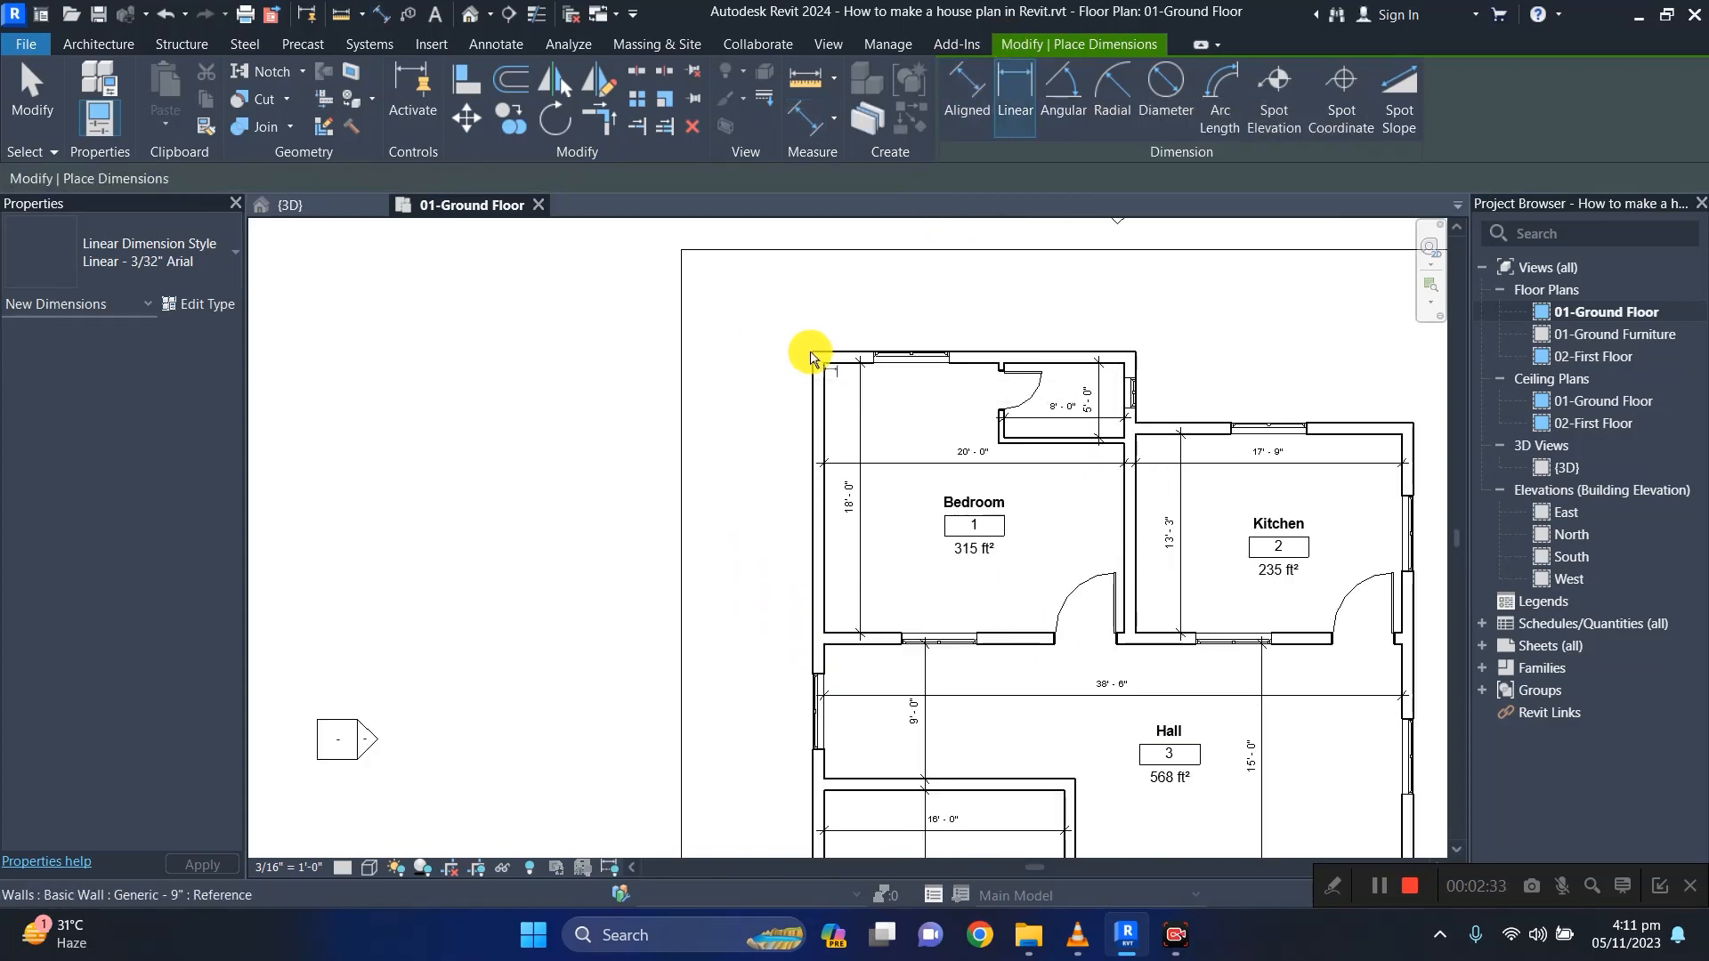
{"action": "left_click", "coordinate": [966, 87]}
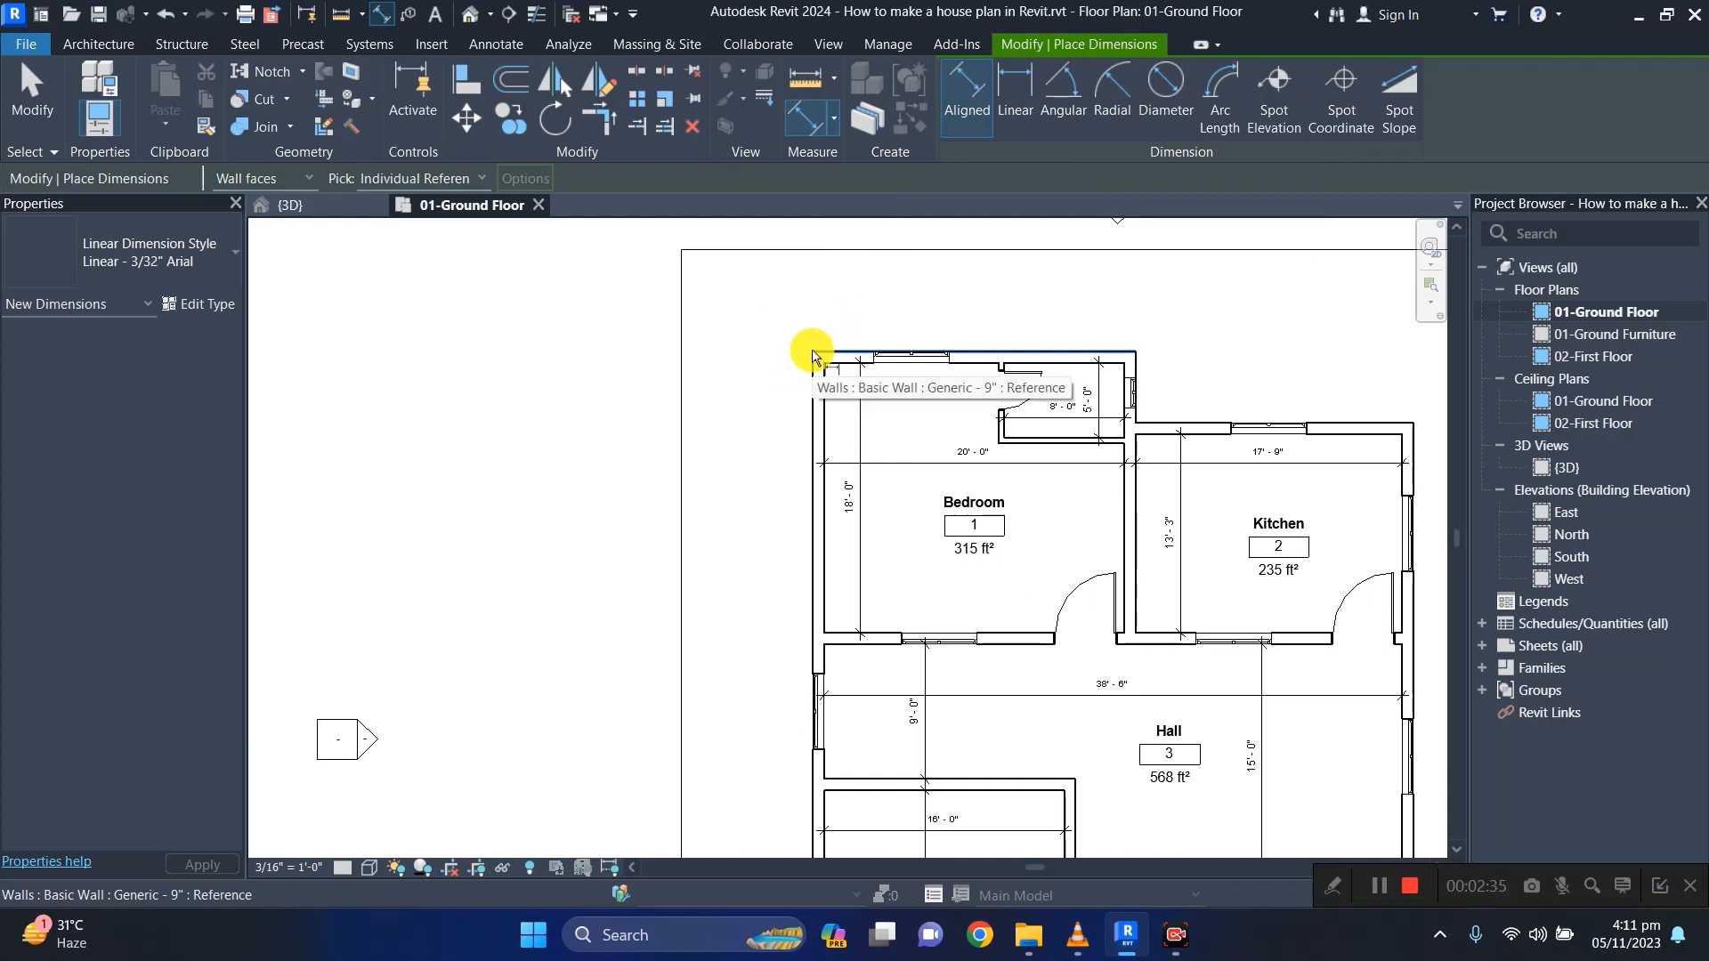
Place a continuous aligned dimension string outside the west wall, picking both faces of every cross wall from the bedroom down to the guest room.
{"action": "left_click", "coordinate": [814, 357]}
{"action": "left_click", "coordinate": [819, 363]}
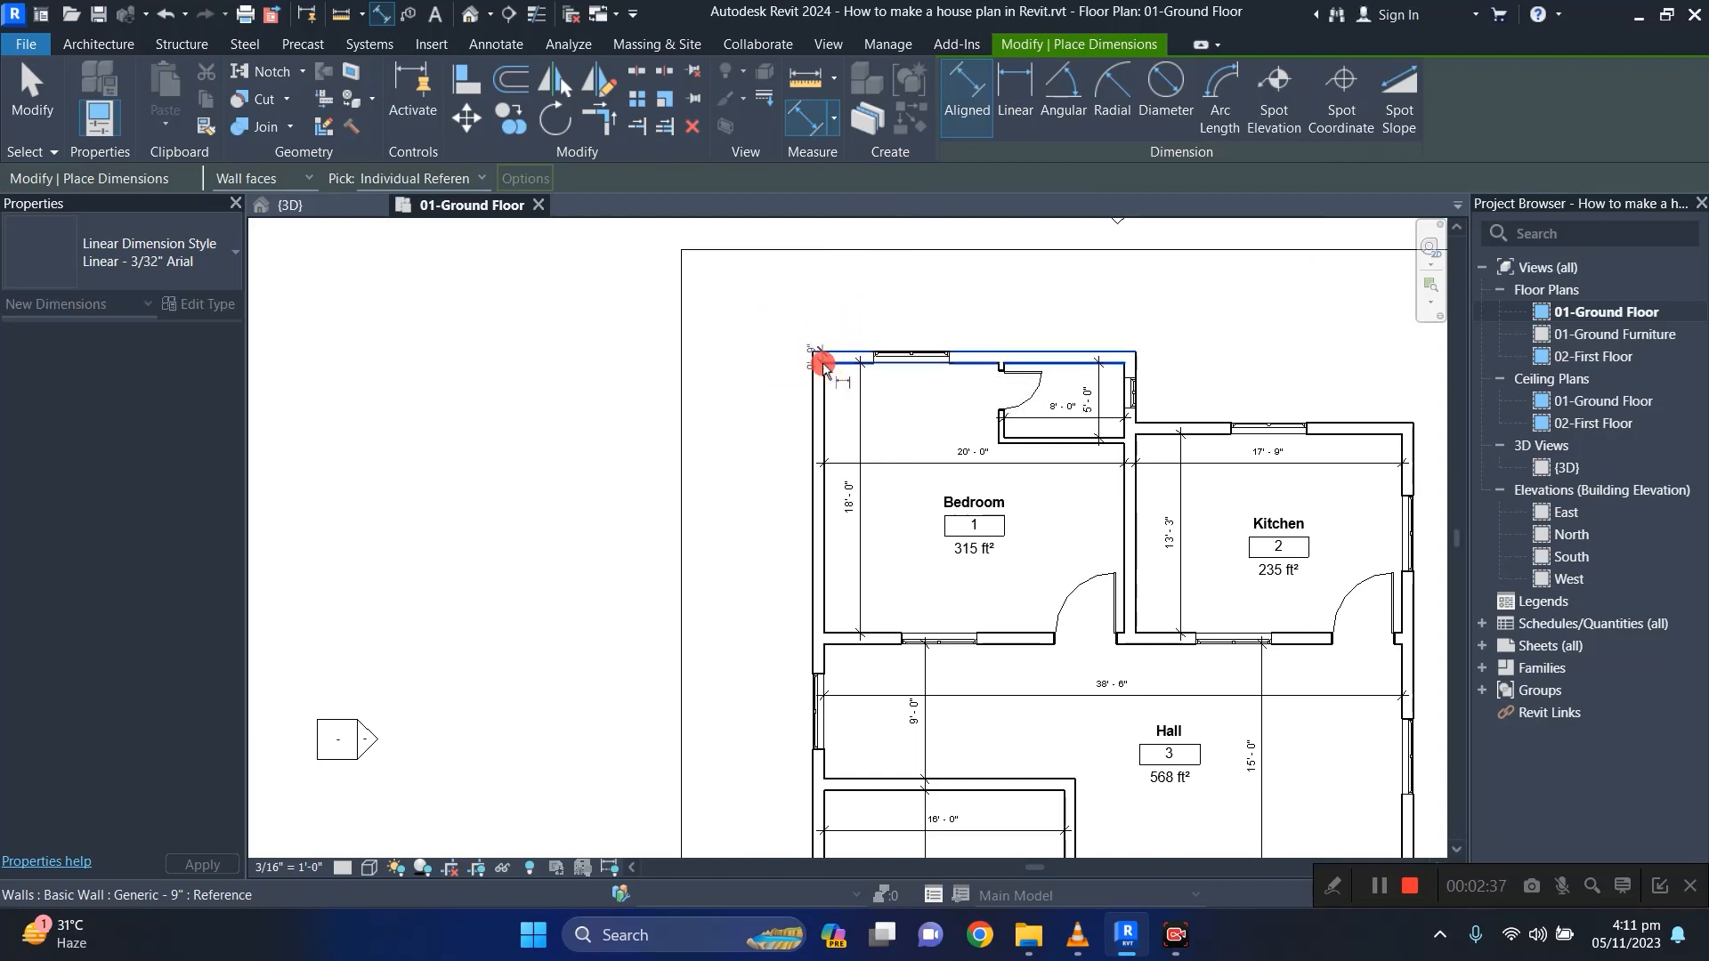
{"action": "left_click", "coordinate": [821, 646]}
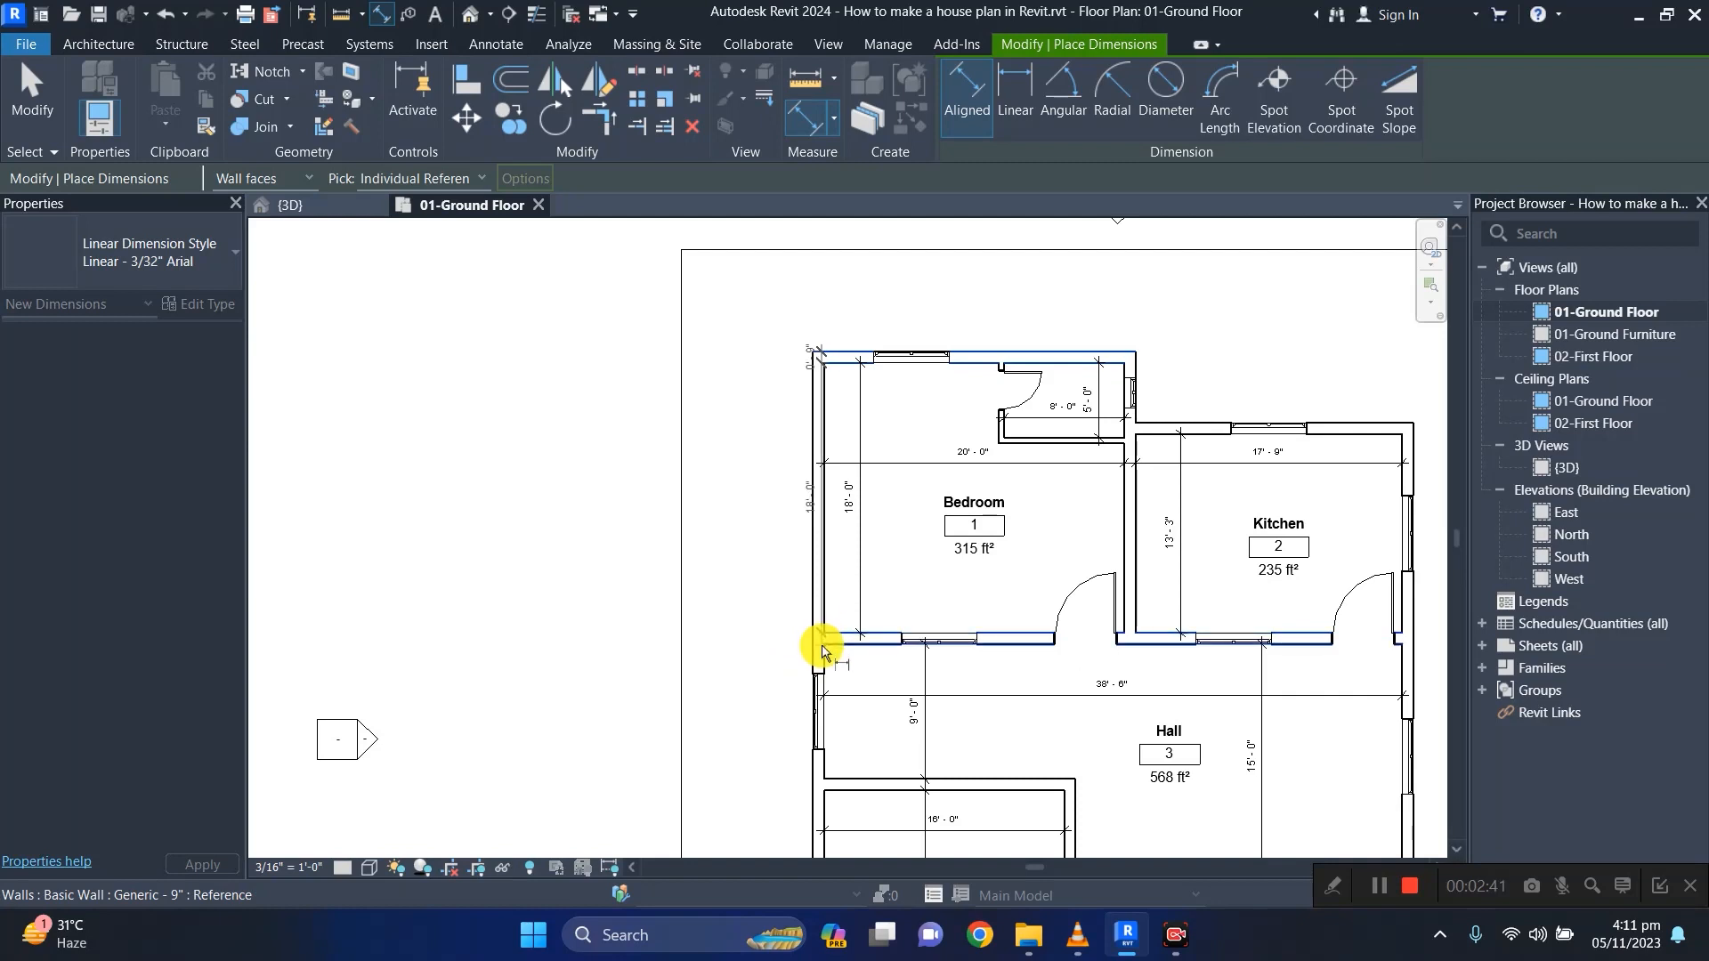
{"action": "middle_click_drag", "start_coordinate": [763, 775], "coordinate": [801, 602]}
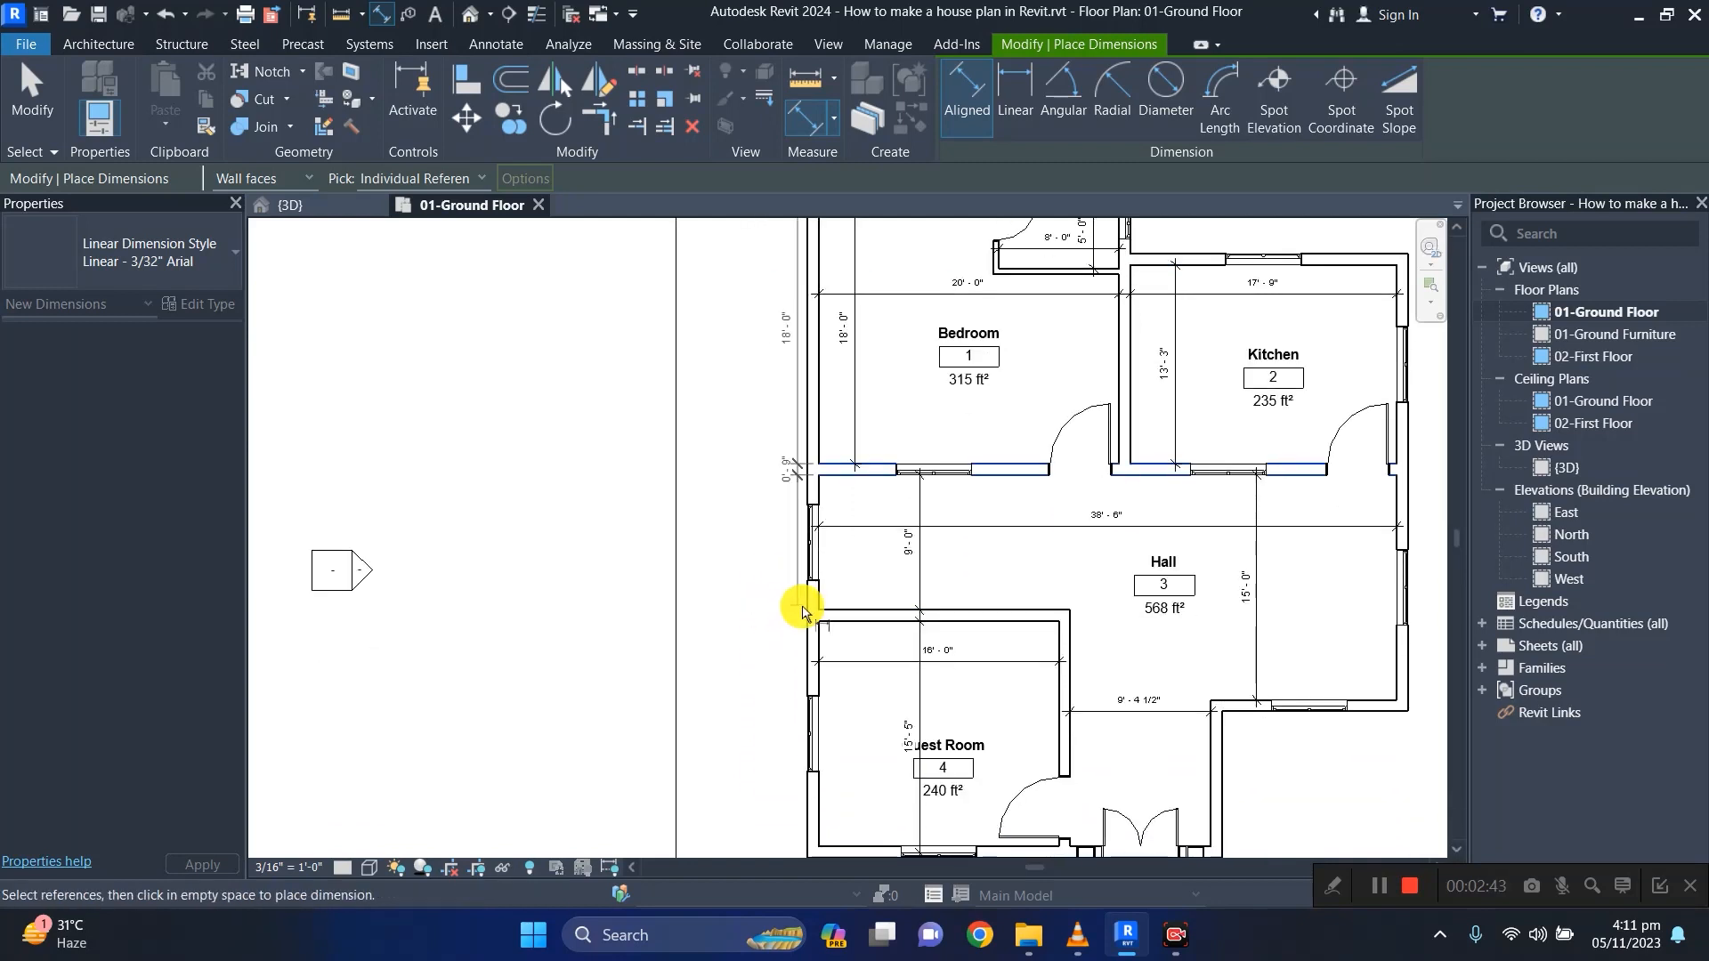
{"action": "left_click", "coordinate": [820, 612]}
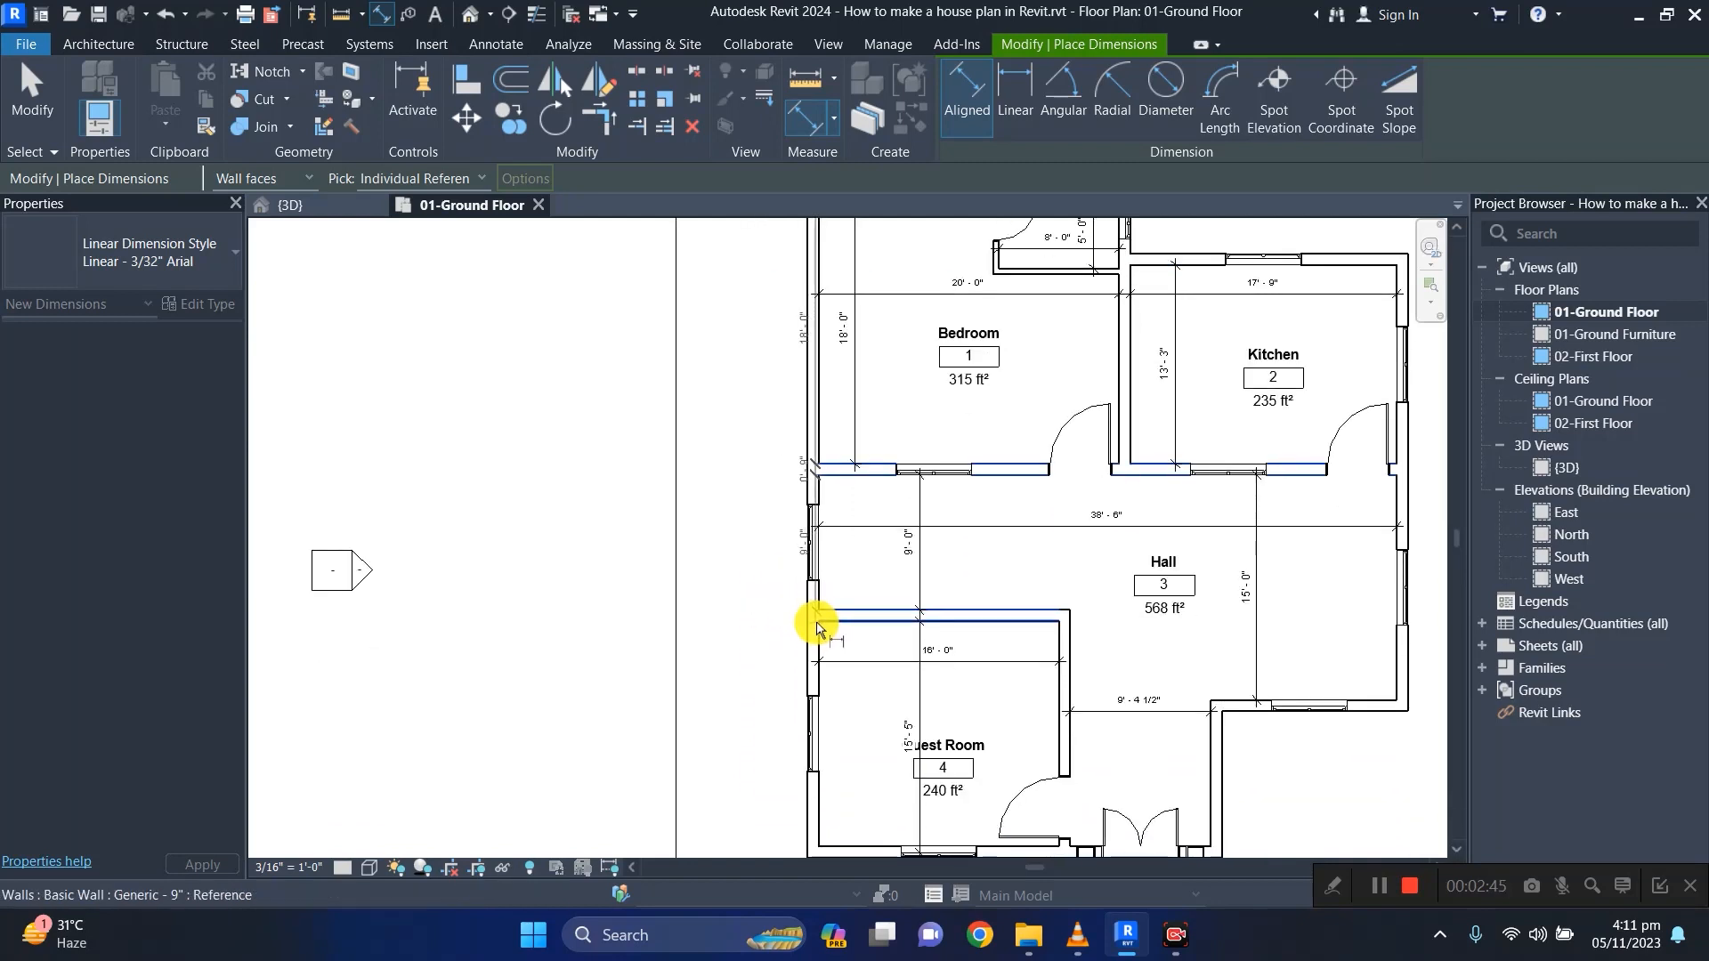
{"action": "middle_click_drag", "start_coordinate": [778, 686], "coordinate": [790, 537]}
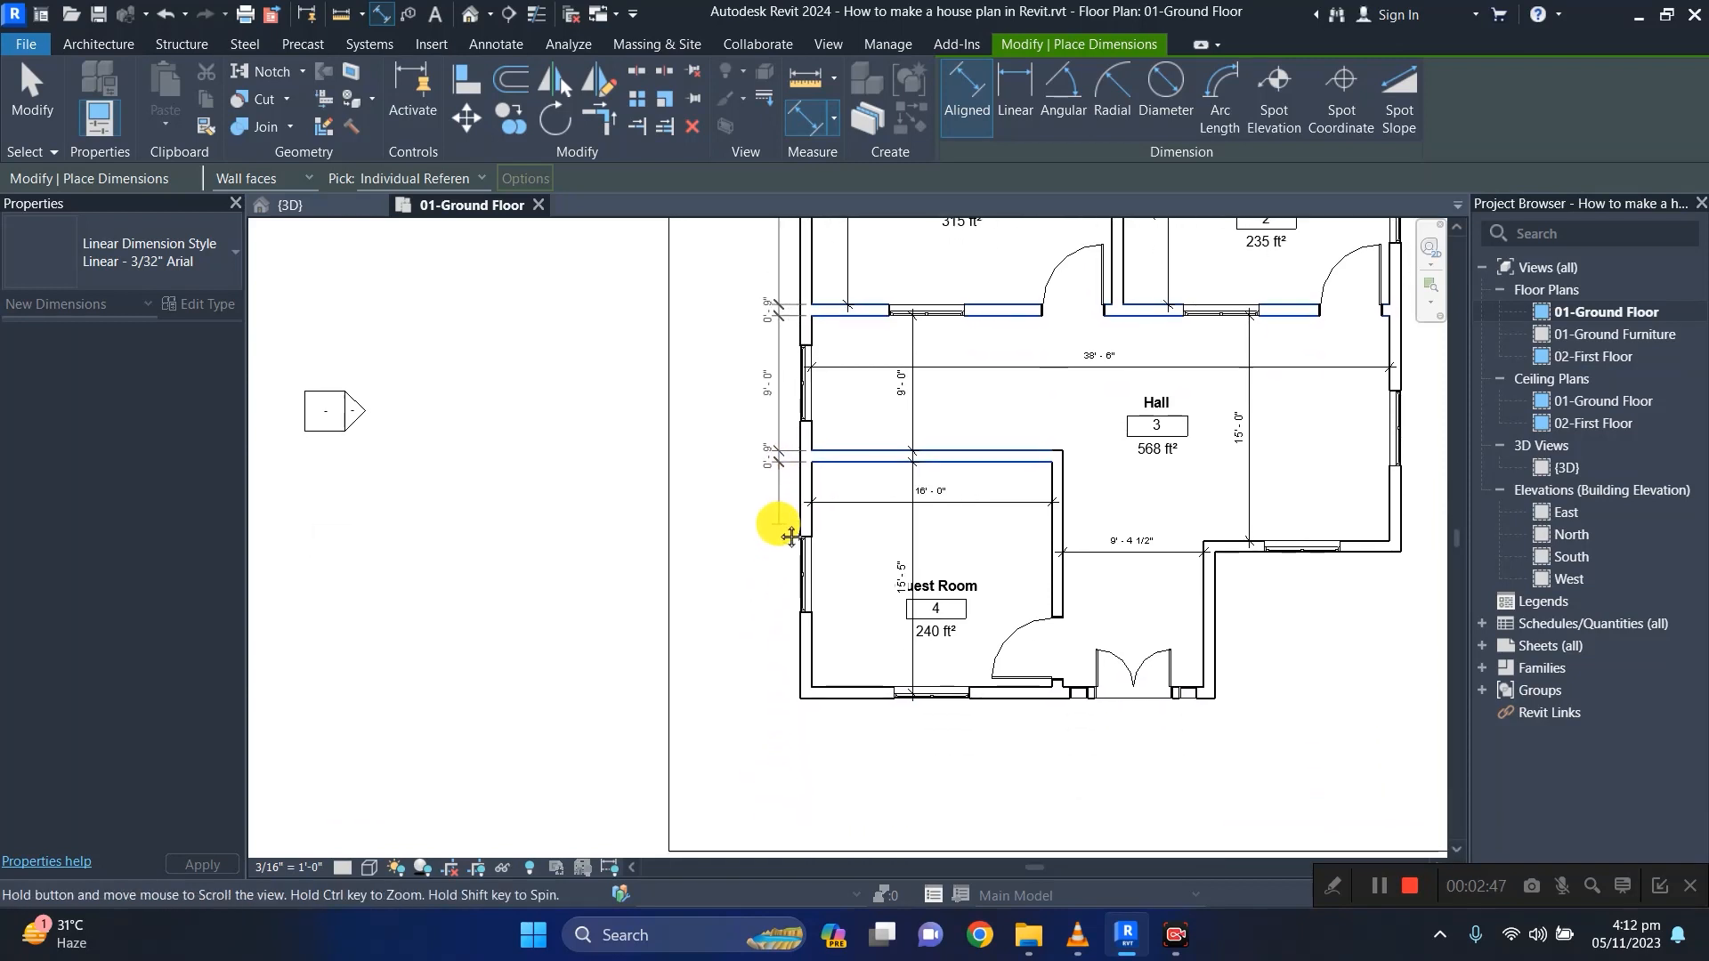
{"action": "left_click", "coordinate": [810, 690]}
{"action": "left_click", "coordinate": [778, 699]}
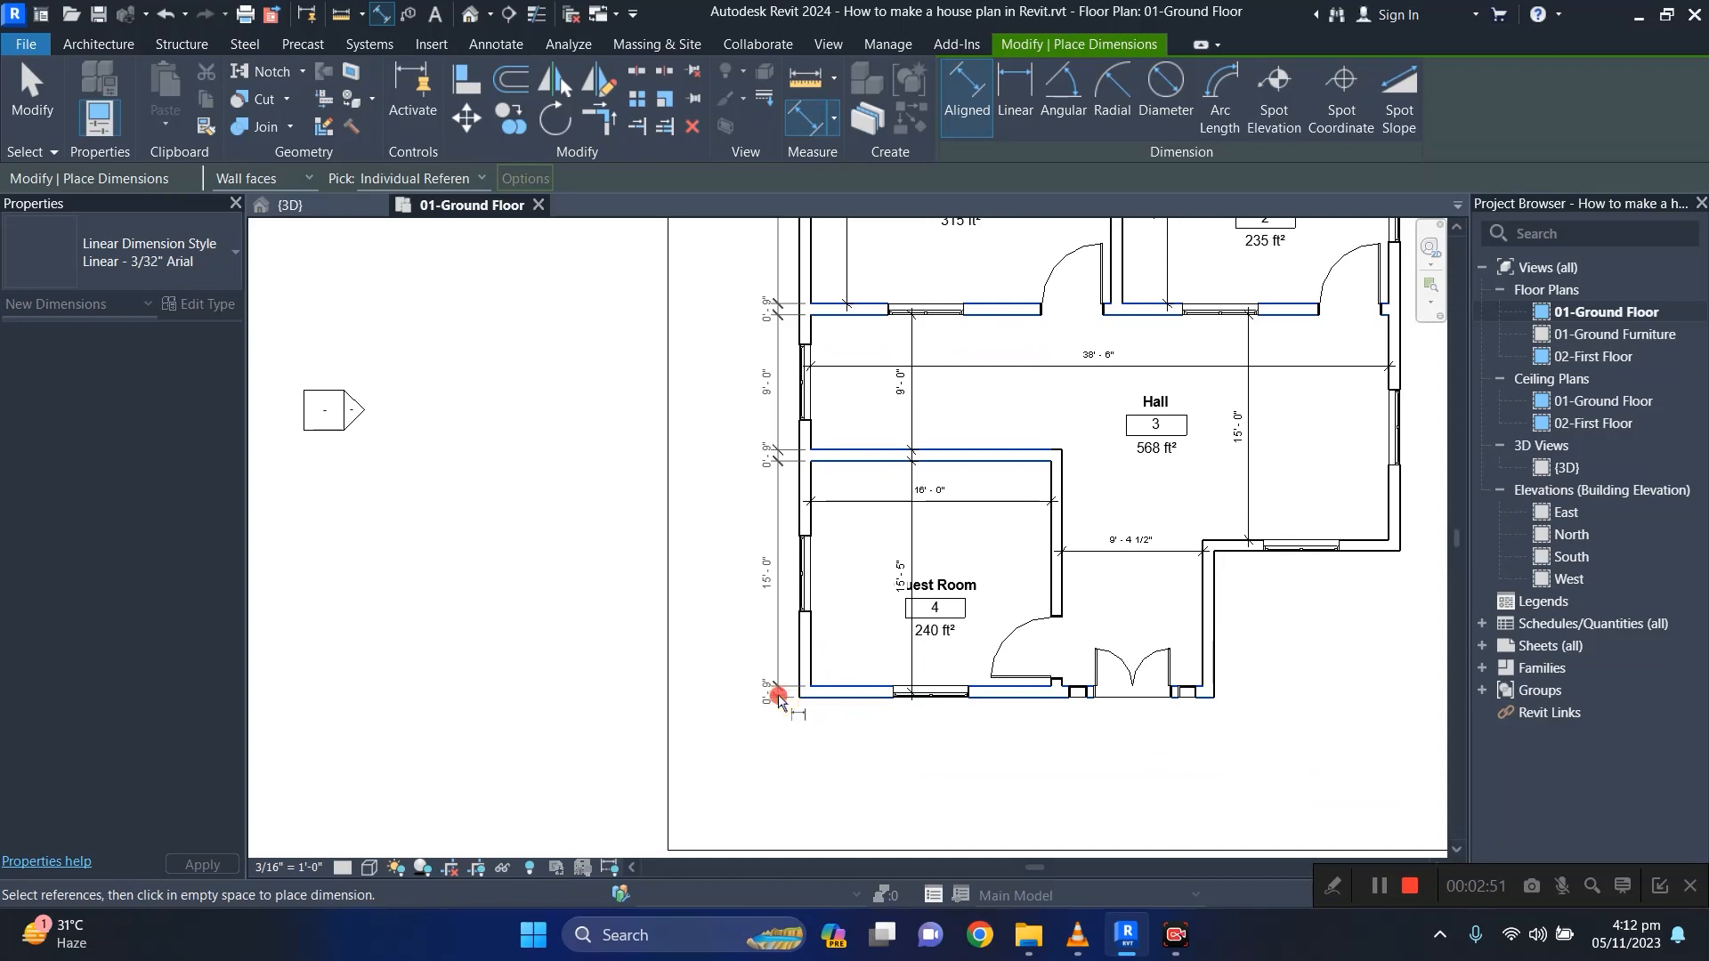
{"action": "scroll", "coordinate": [657, 570], "scroll_direction": "down", "scroll_amount": 2}
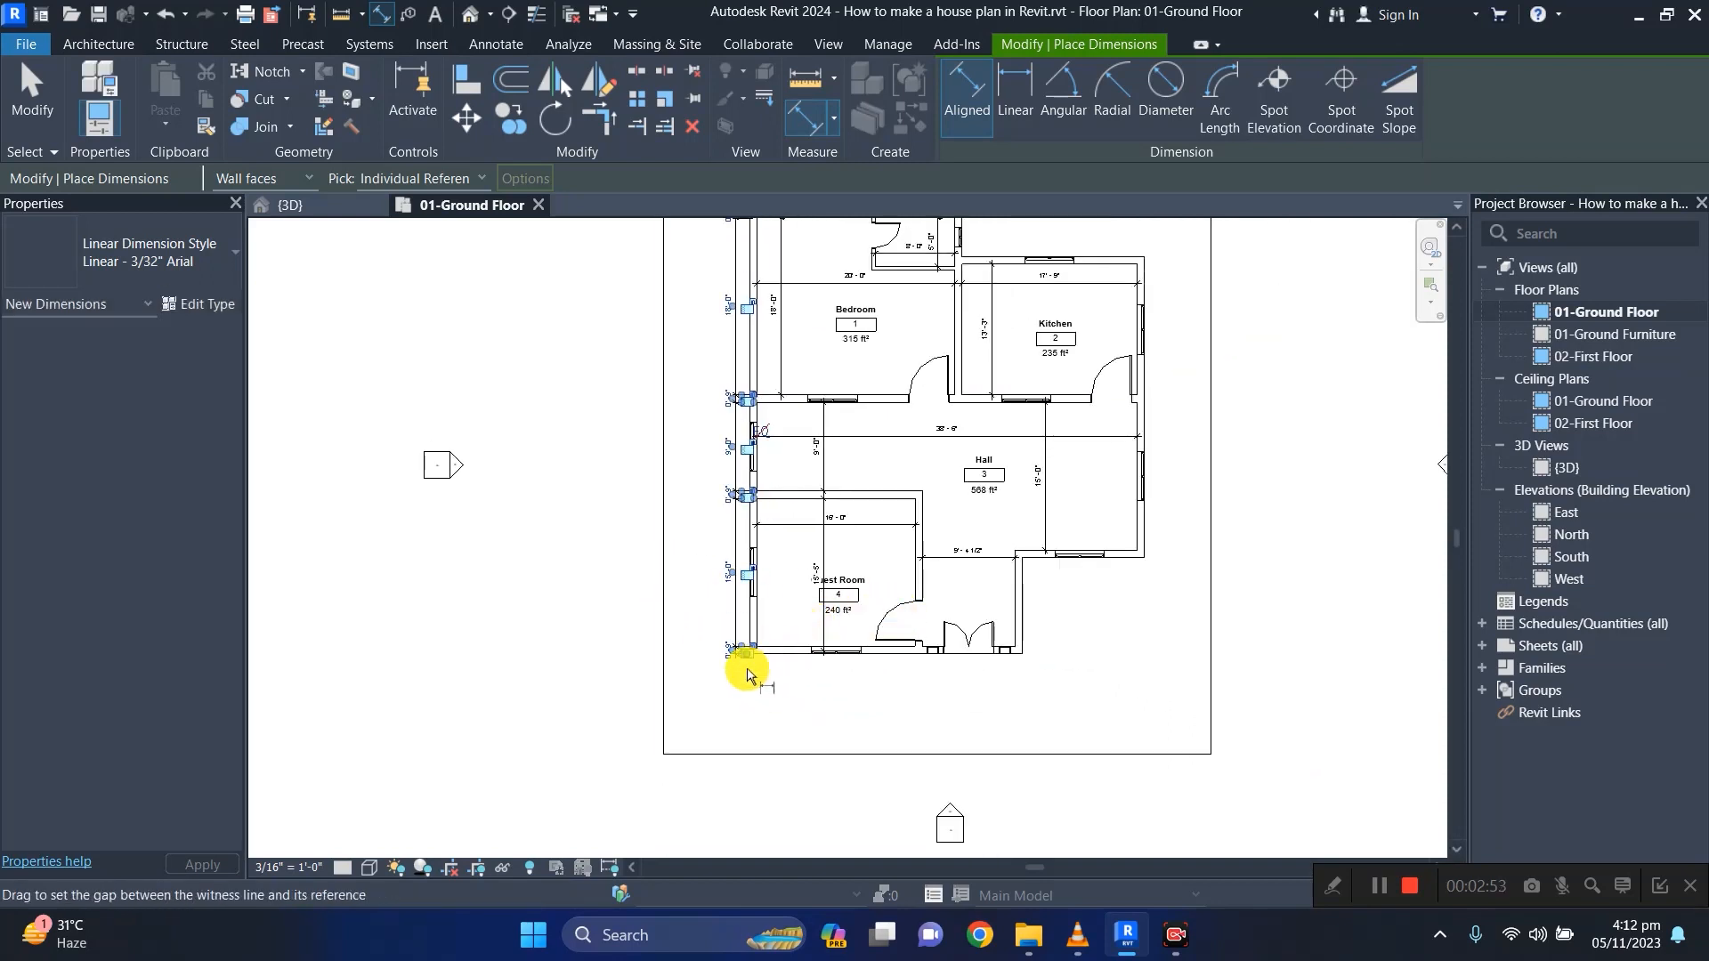
Place a continuous dimension string below the plan, spanning the east outer wall, the entrance wall, the guest room door area and the west outer wall.
{"action": "scroll", "coordinate": [1050, 656], "scroll_direction": "up", "scroll_amount": 3}
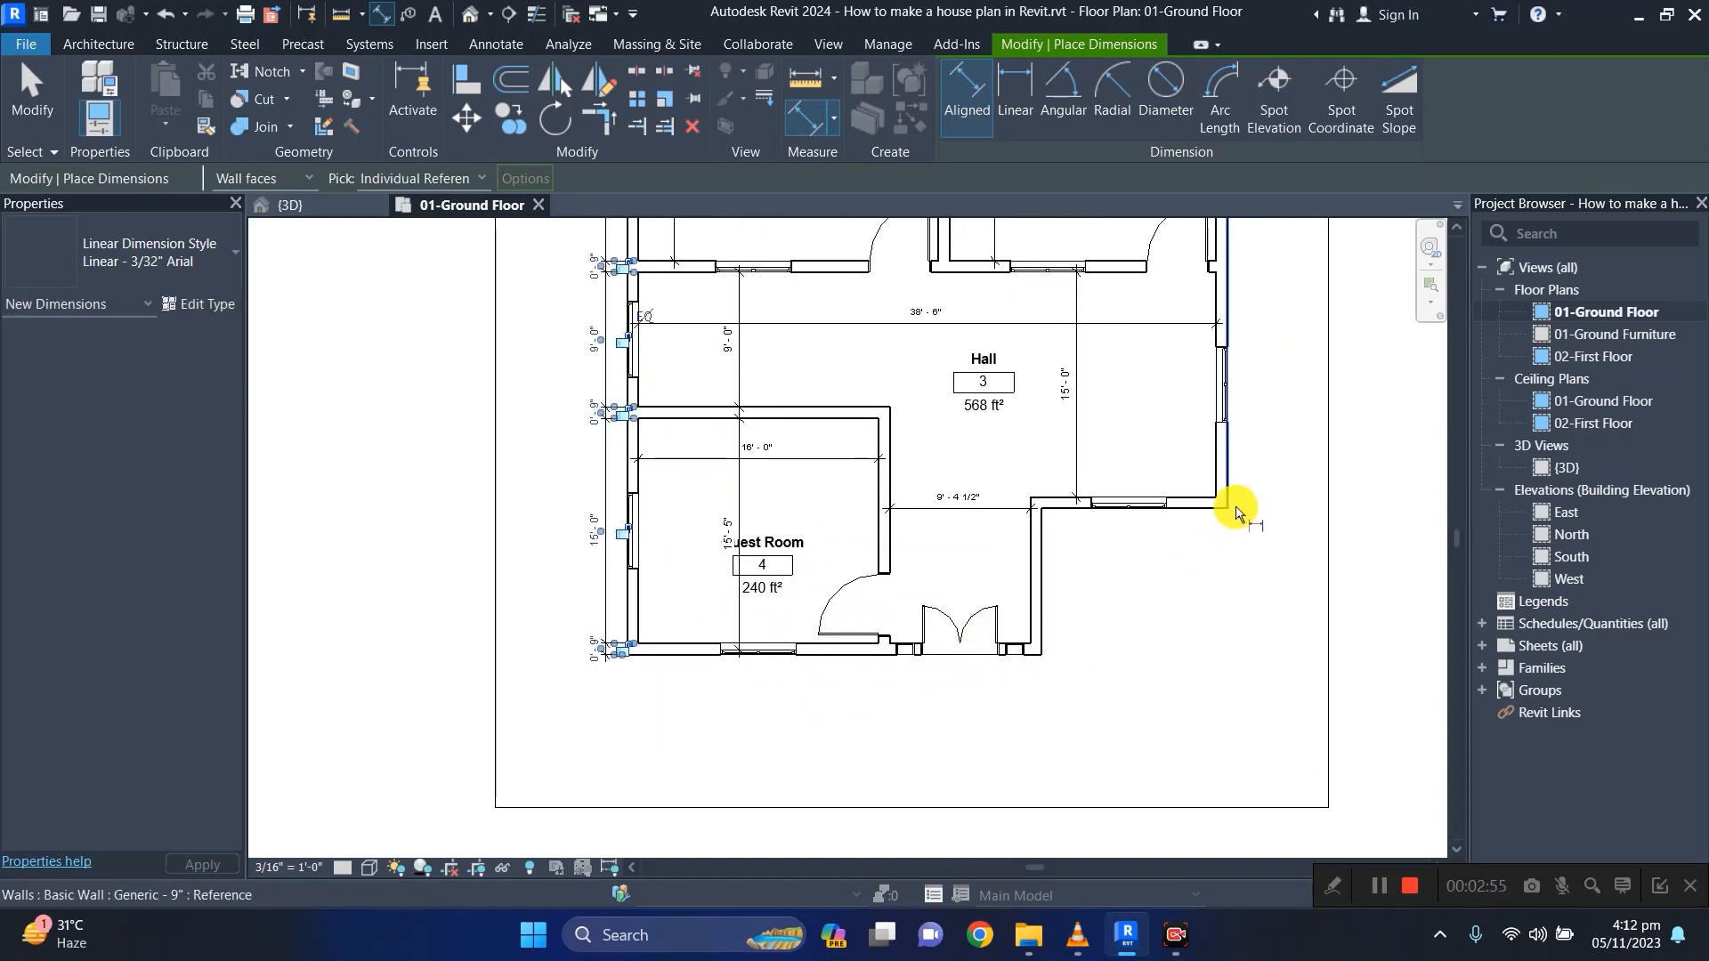
{"action": "left_click", "coordinate": [1225, 510]}
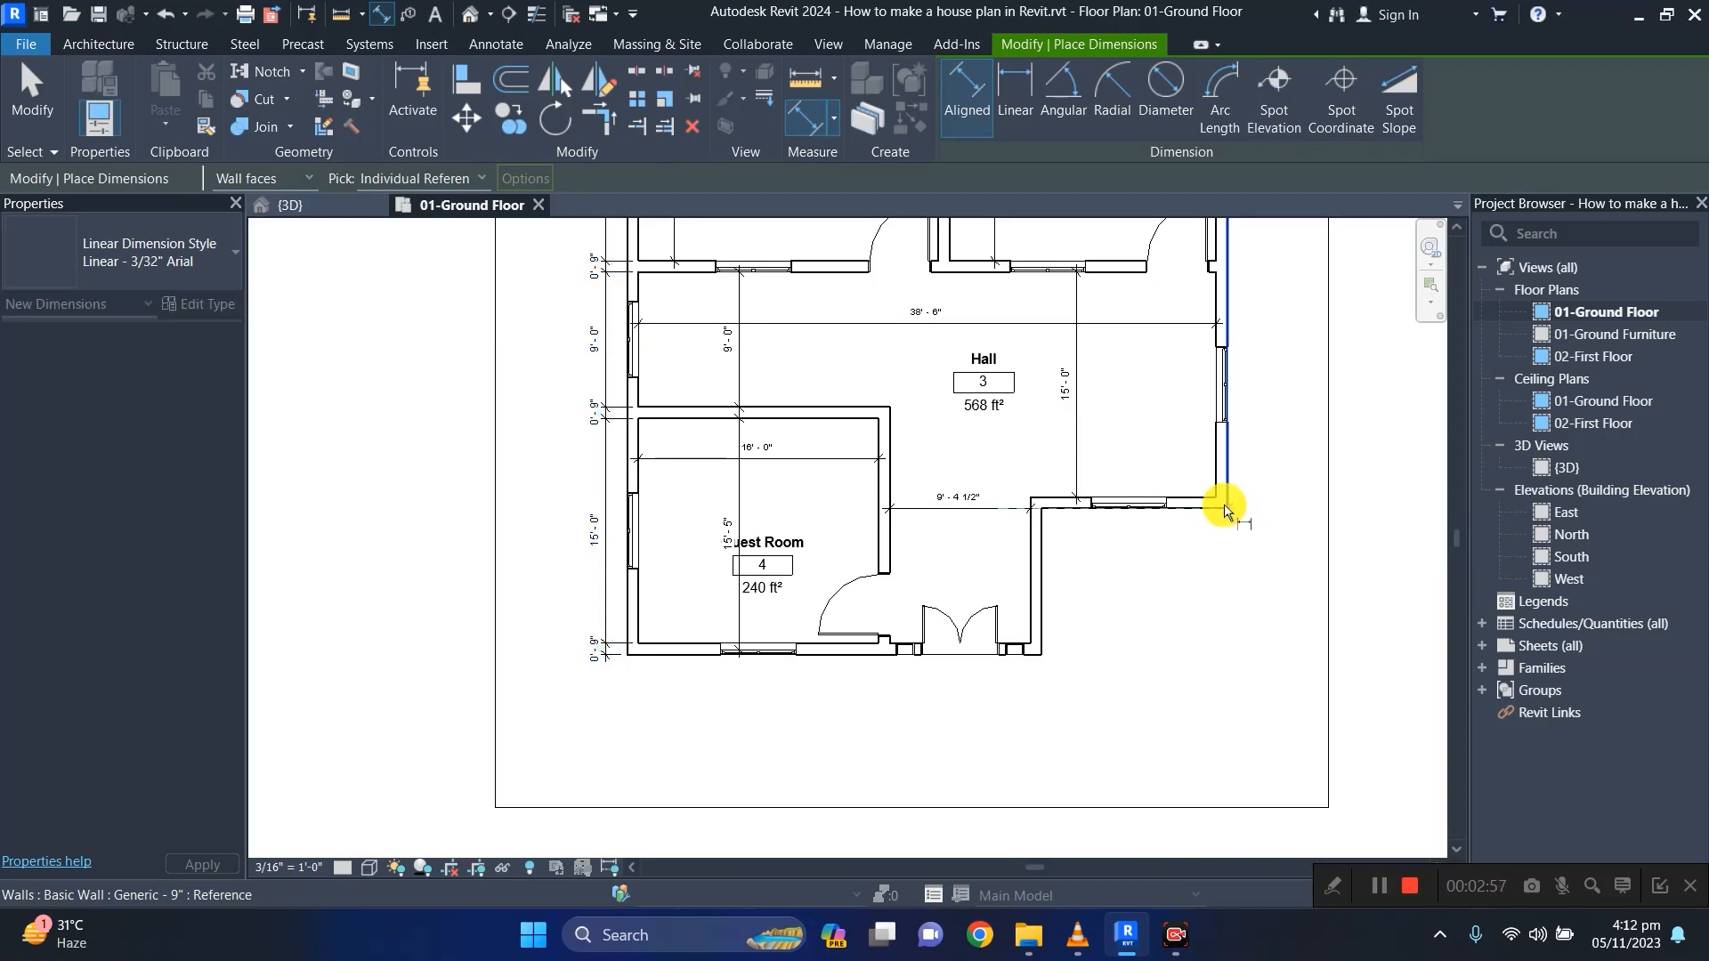
{"action": "left_click", "coordinate": [1216, 504]}
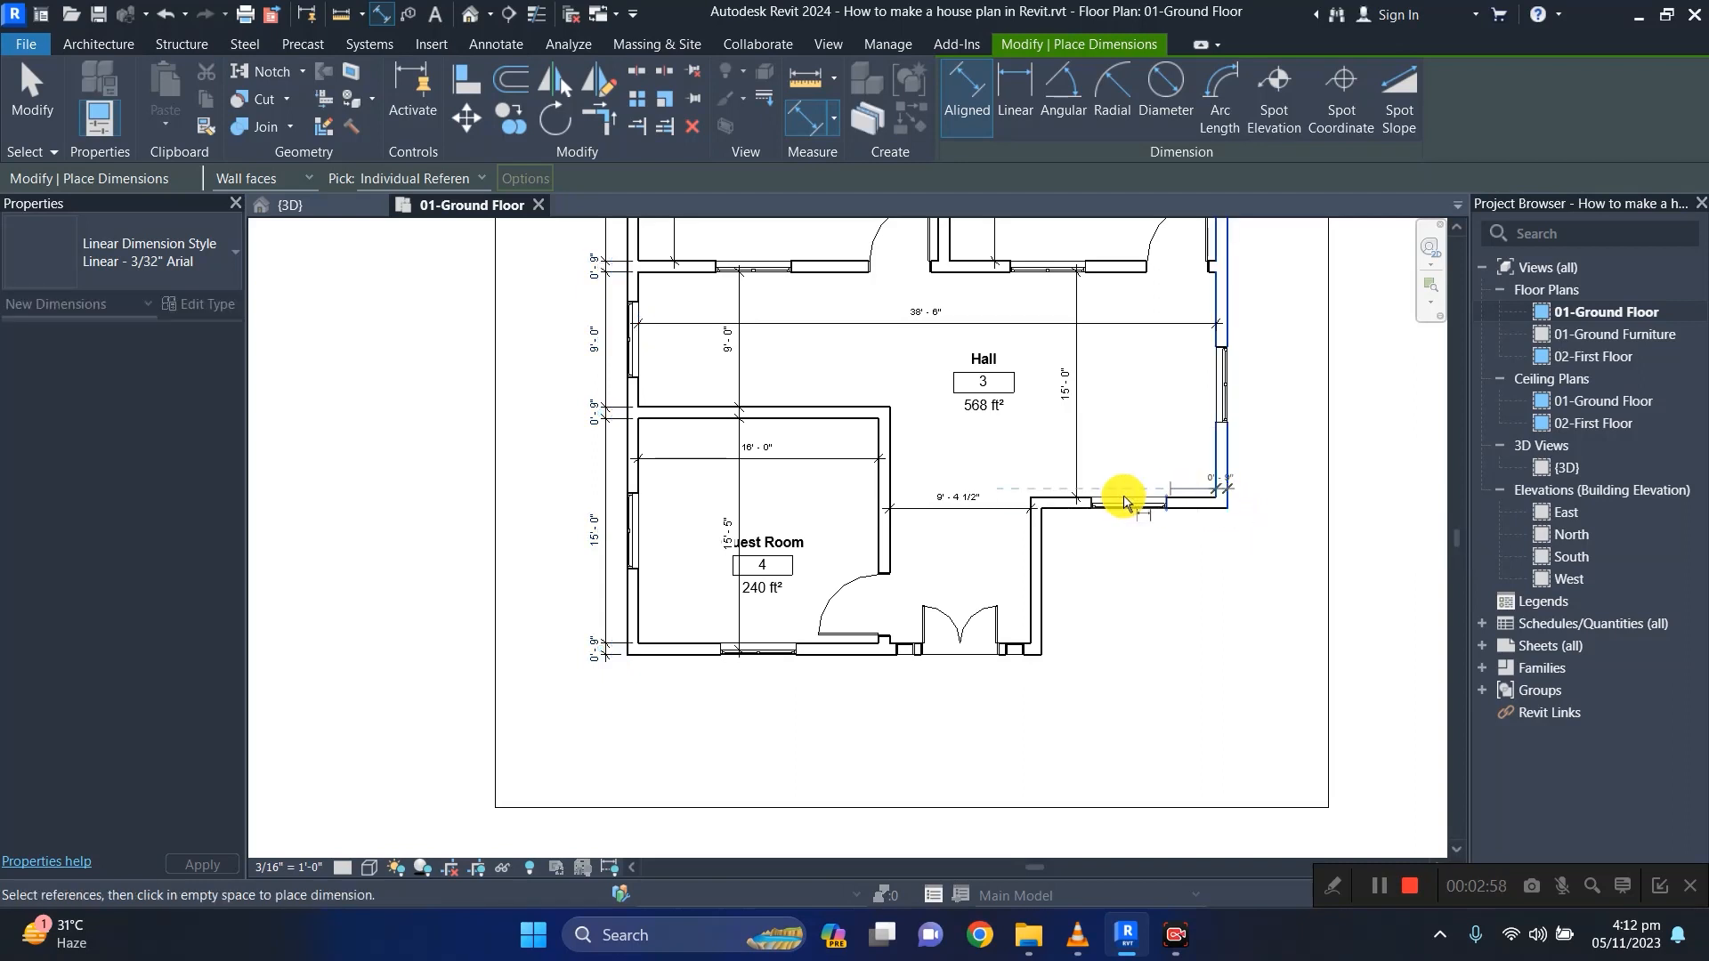
{"action": "left_click", "coordinate": [1041, 510]}
{"action": "left_click", "coordinate": [1031, 509]}
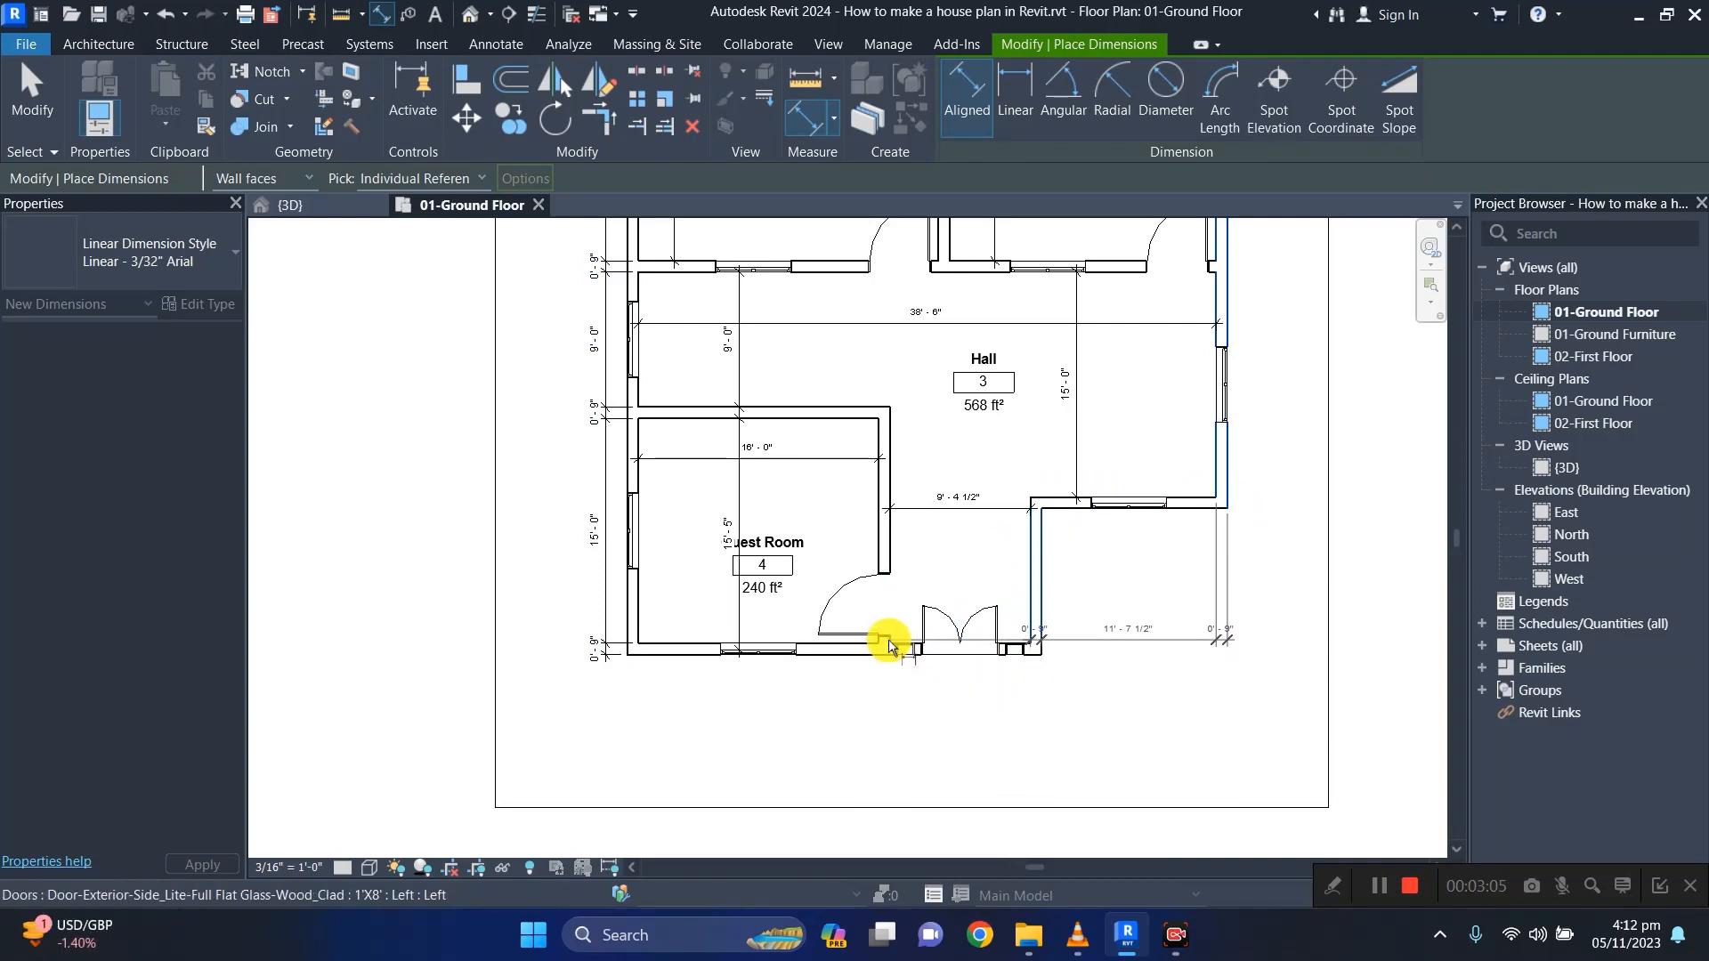
{"action": "left_click", "coordinate": [890, 641]}
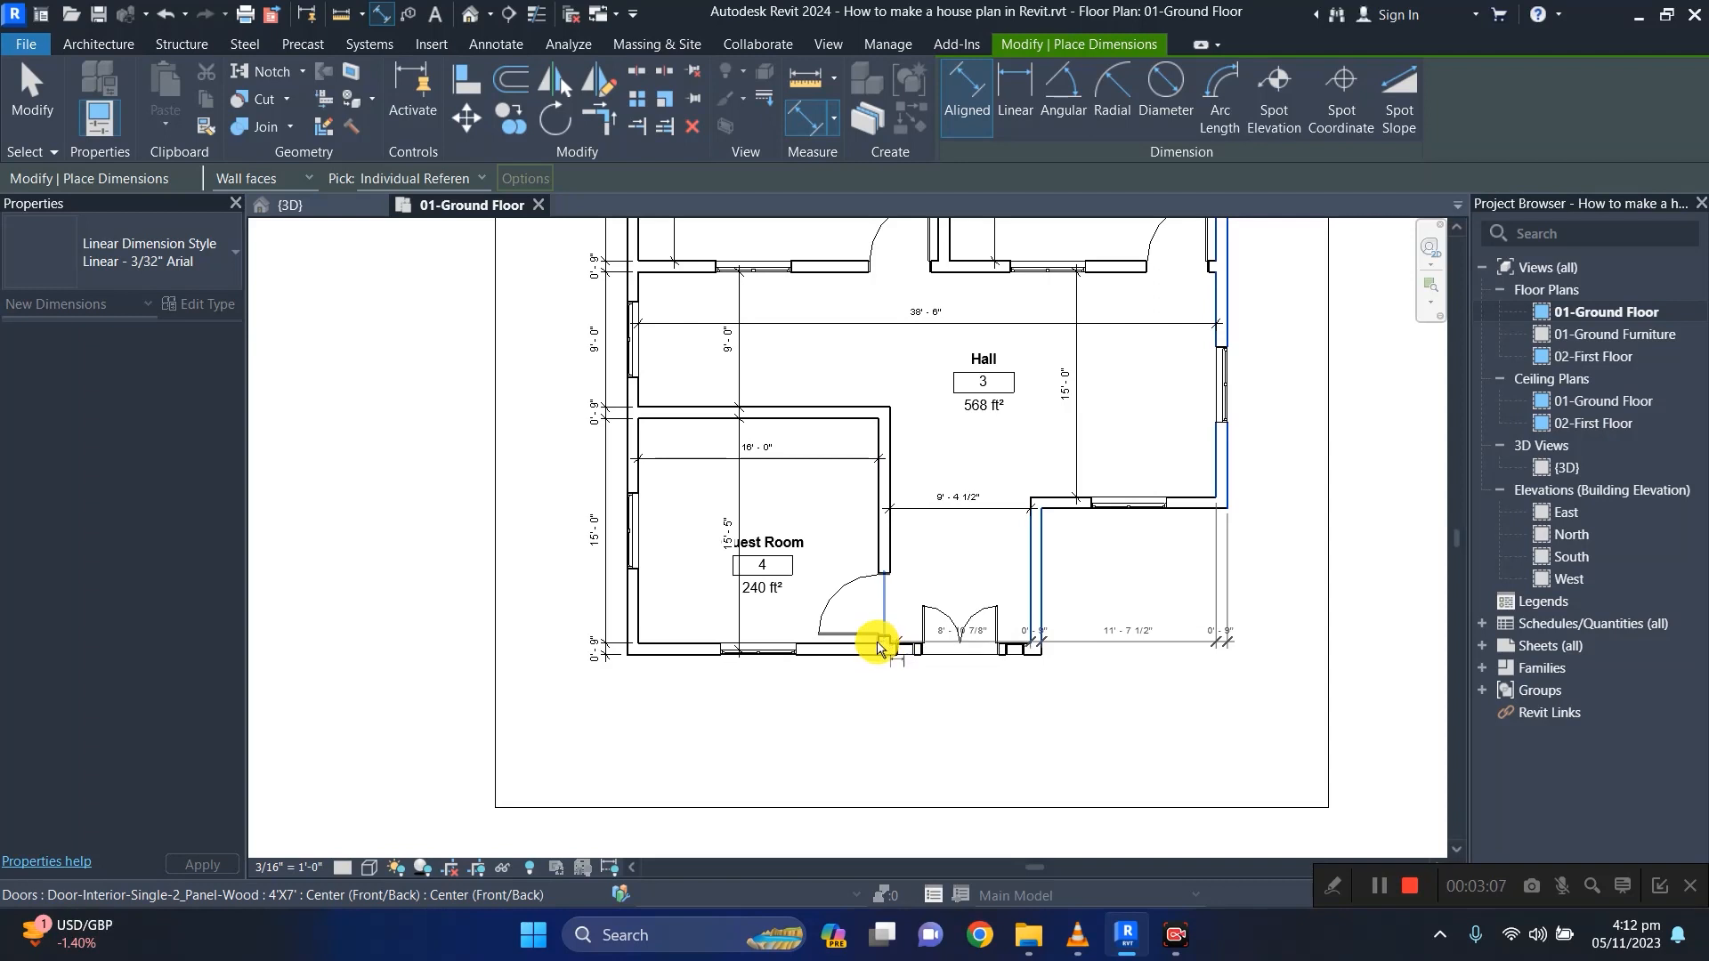
{"action": "left_click", "coordinate": [877, 642]}
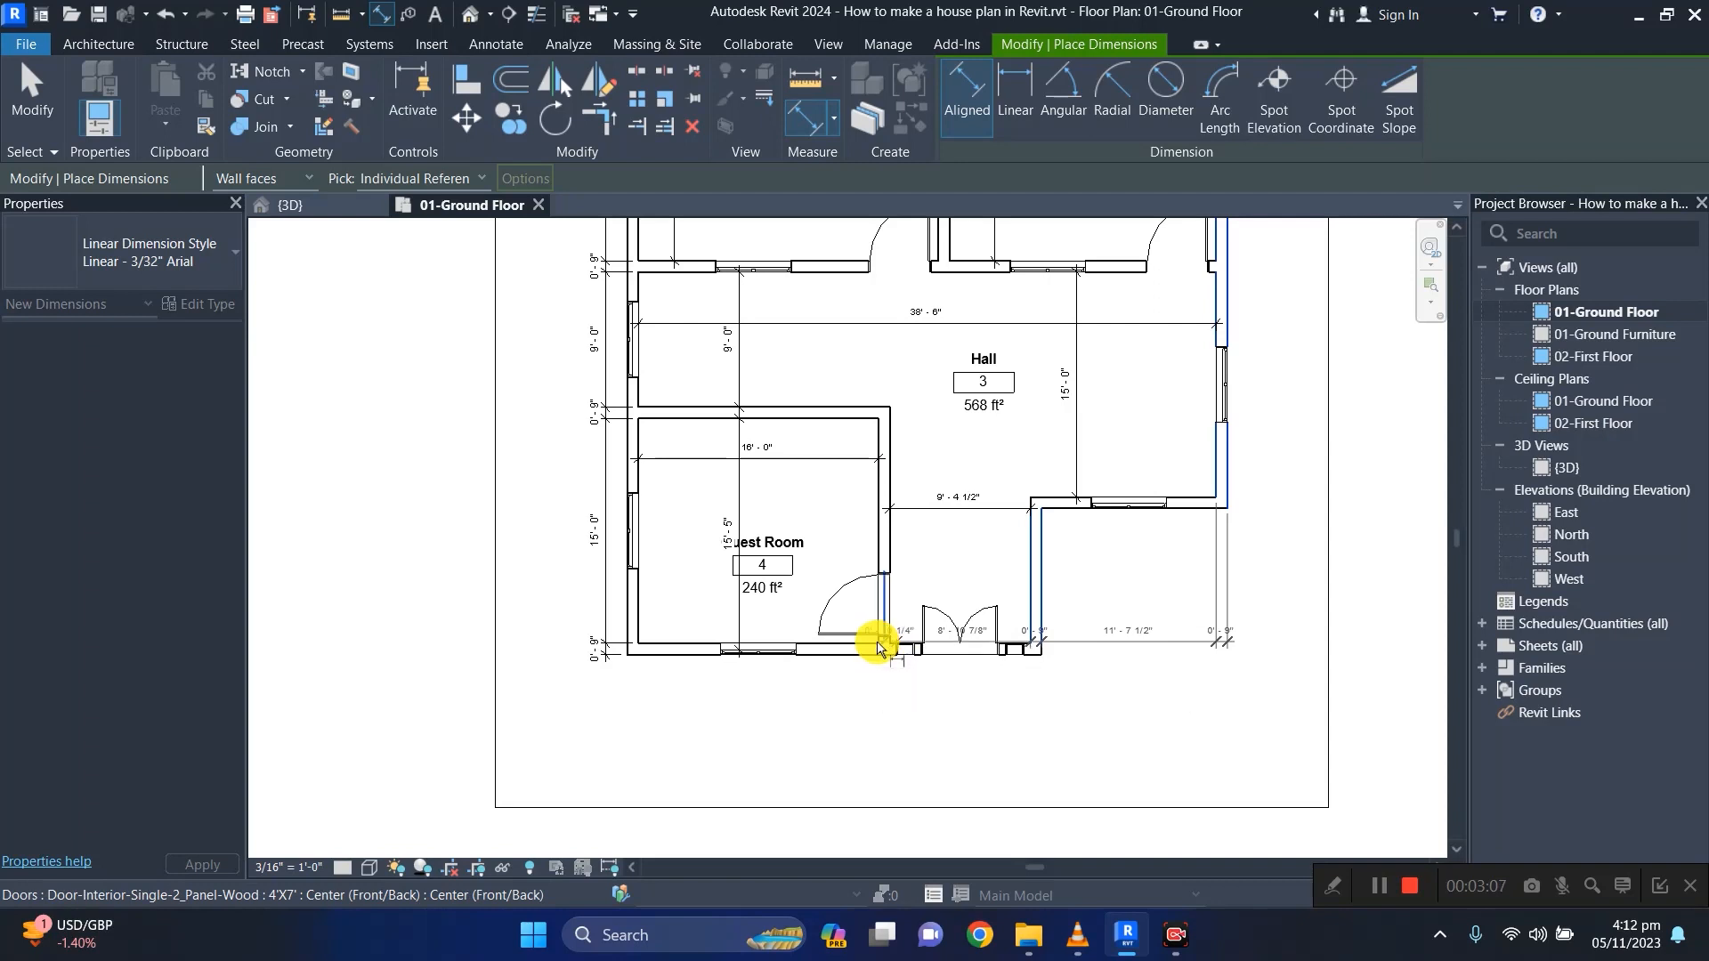
{"action": "left_click", "coordinate": [630, 642]}
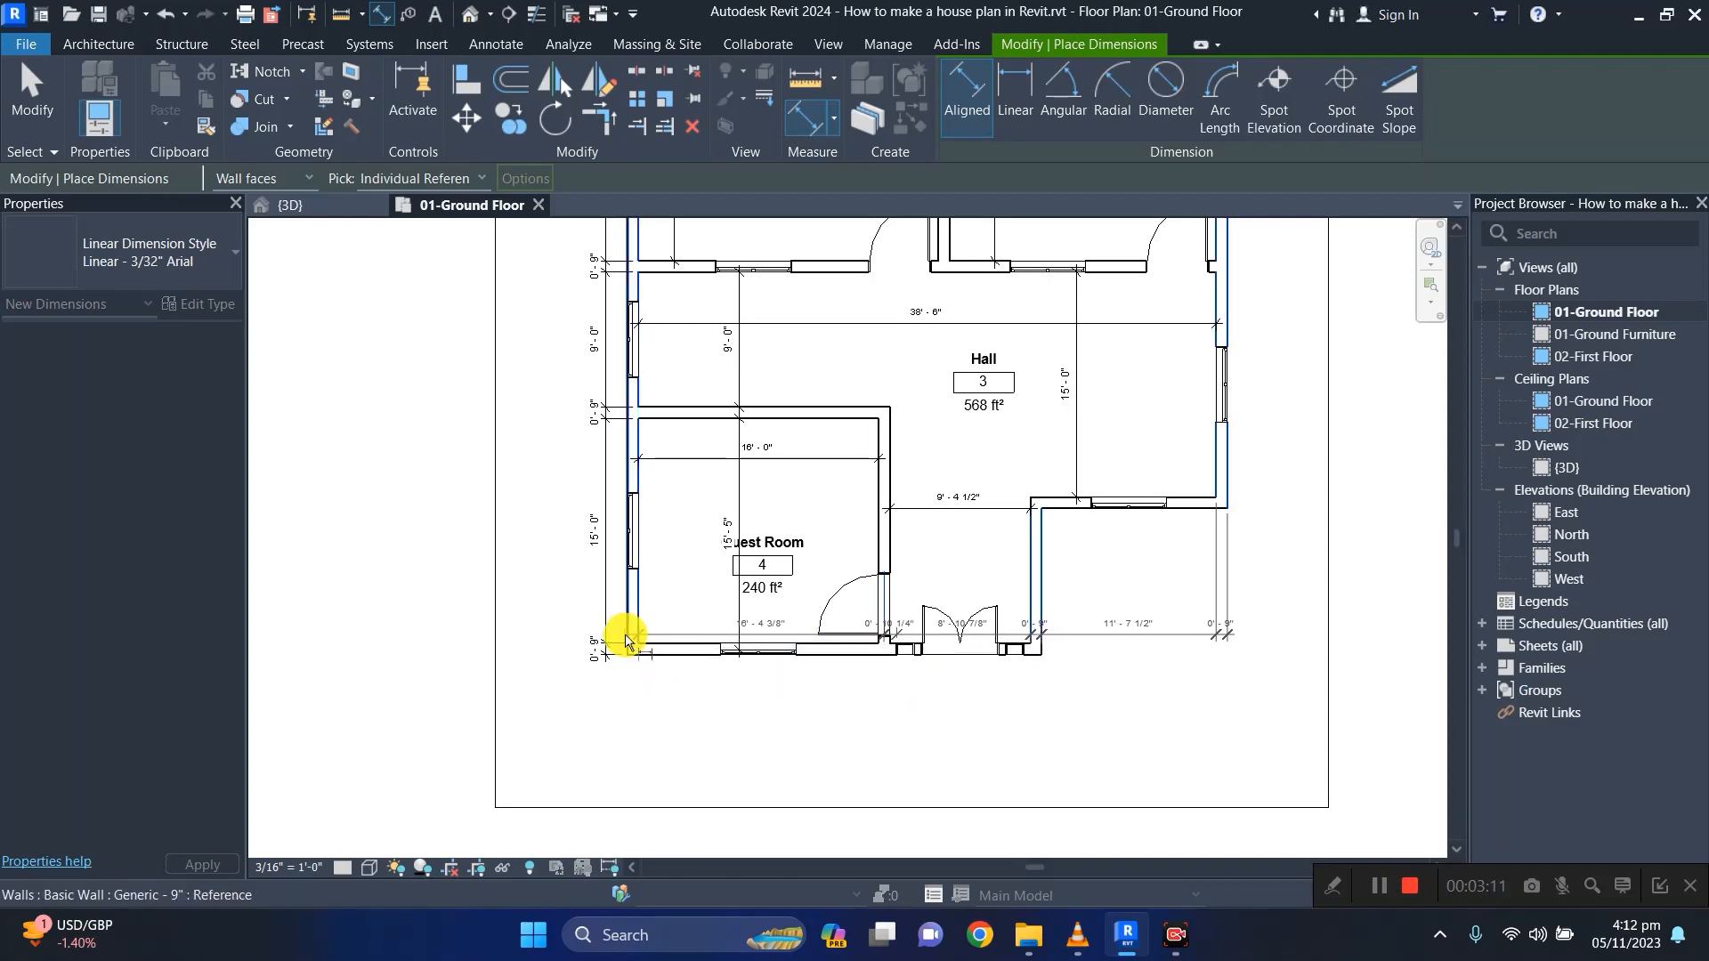
{"action": "left_click", "coordinate": [628, 688]}
{"action": "scroll", "coordinate": [790, 561], "scroll_direction": "down", "scroll_amount": 3}
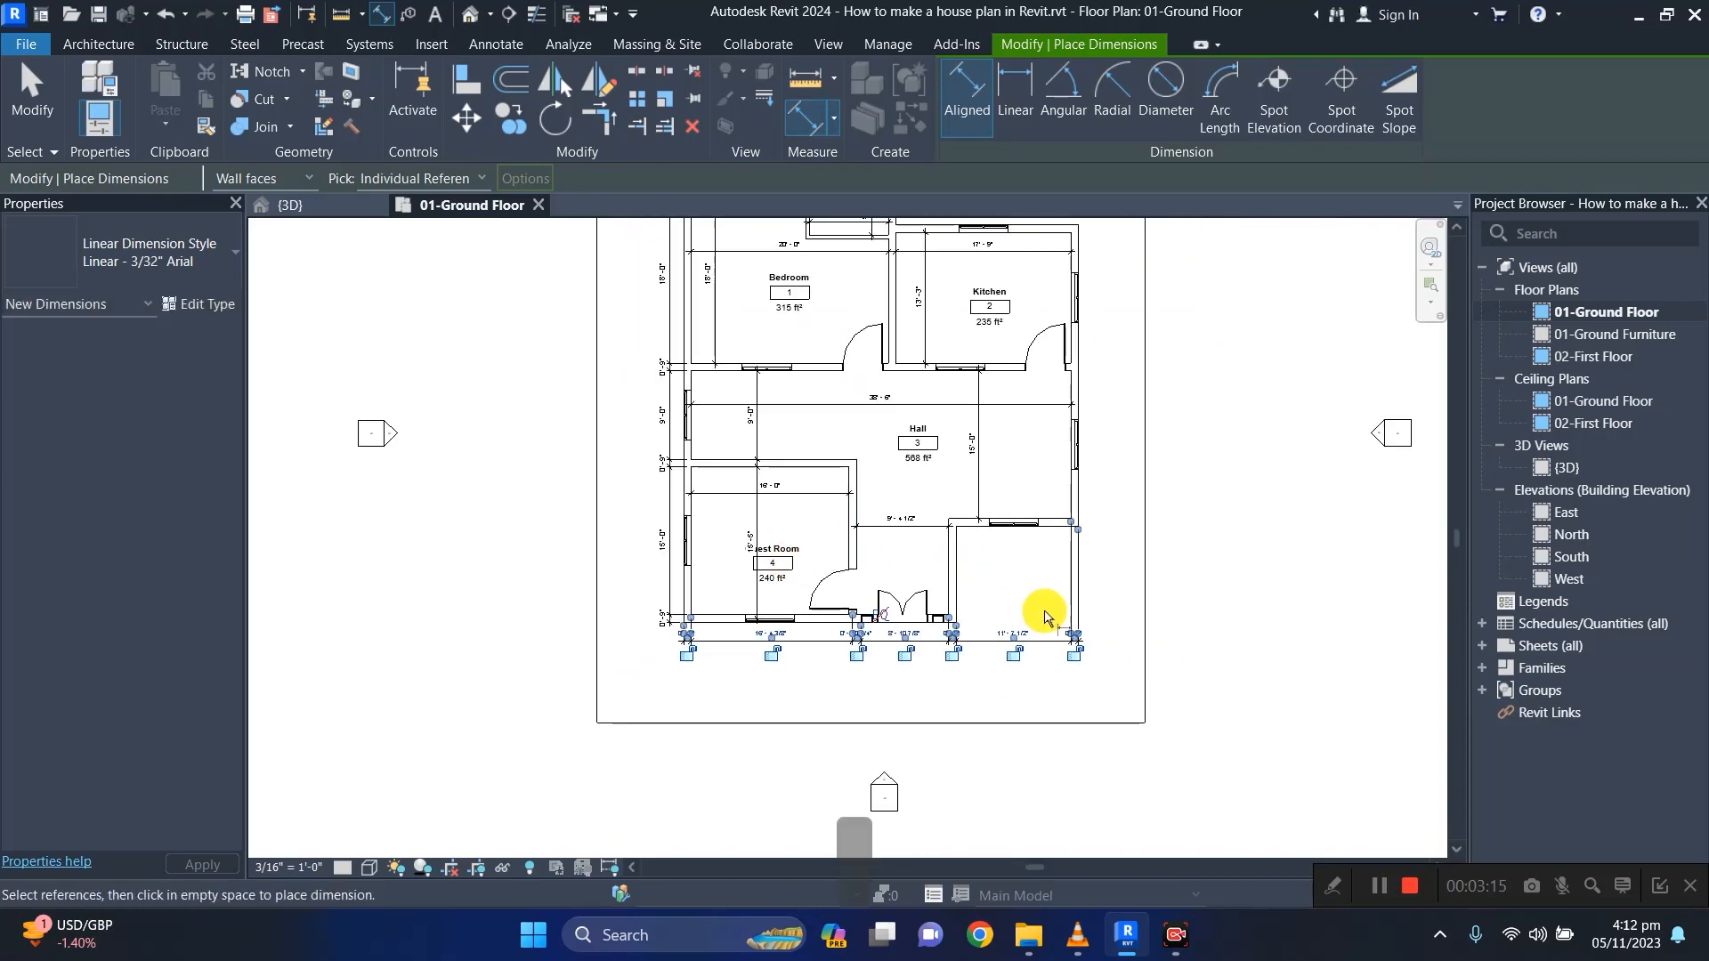
{"action": "key", "text": "Escape"}
{"action": "middle_click_drag", "start_coordinate": [1030, 565], "coordinate": [954, 673]}
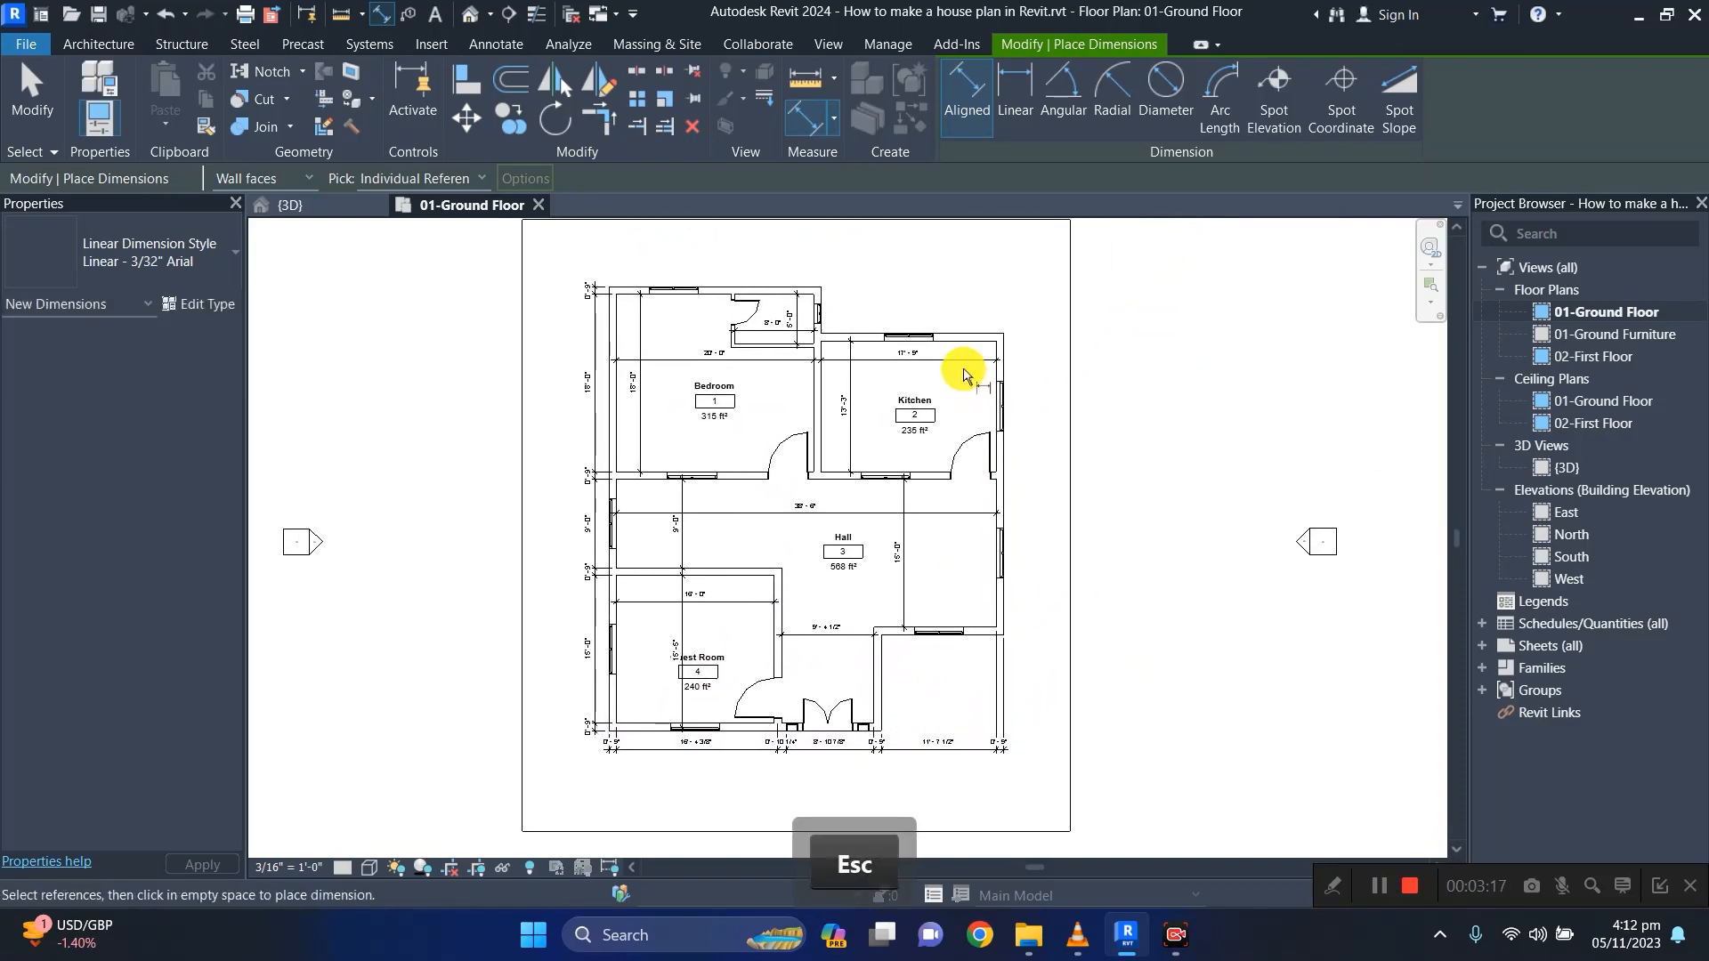
{"action": "scroll", "coordinate": [964, 373], "scroll_direction": "up", "scroll_amount": 2}
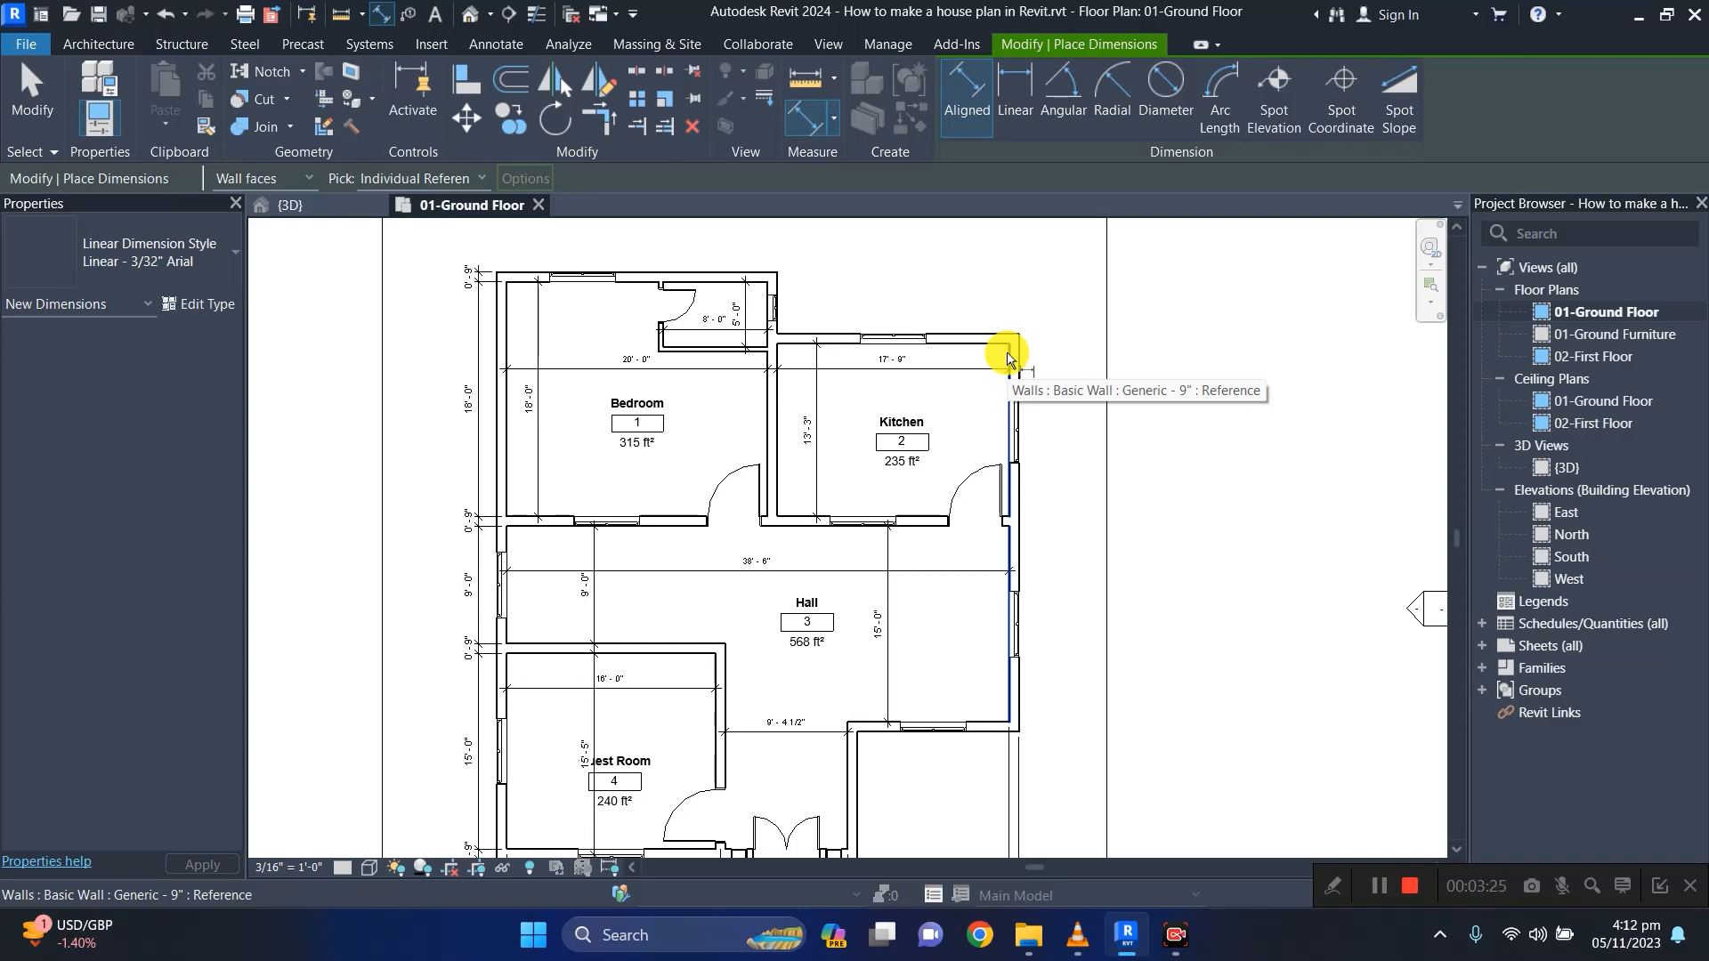
{"action": "scroll", "coordinate": [1009, 358], "scroll_direction": "down", "scroll_amount": 2}
{"action": "key", "text": "ctrl+F10"}
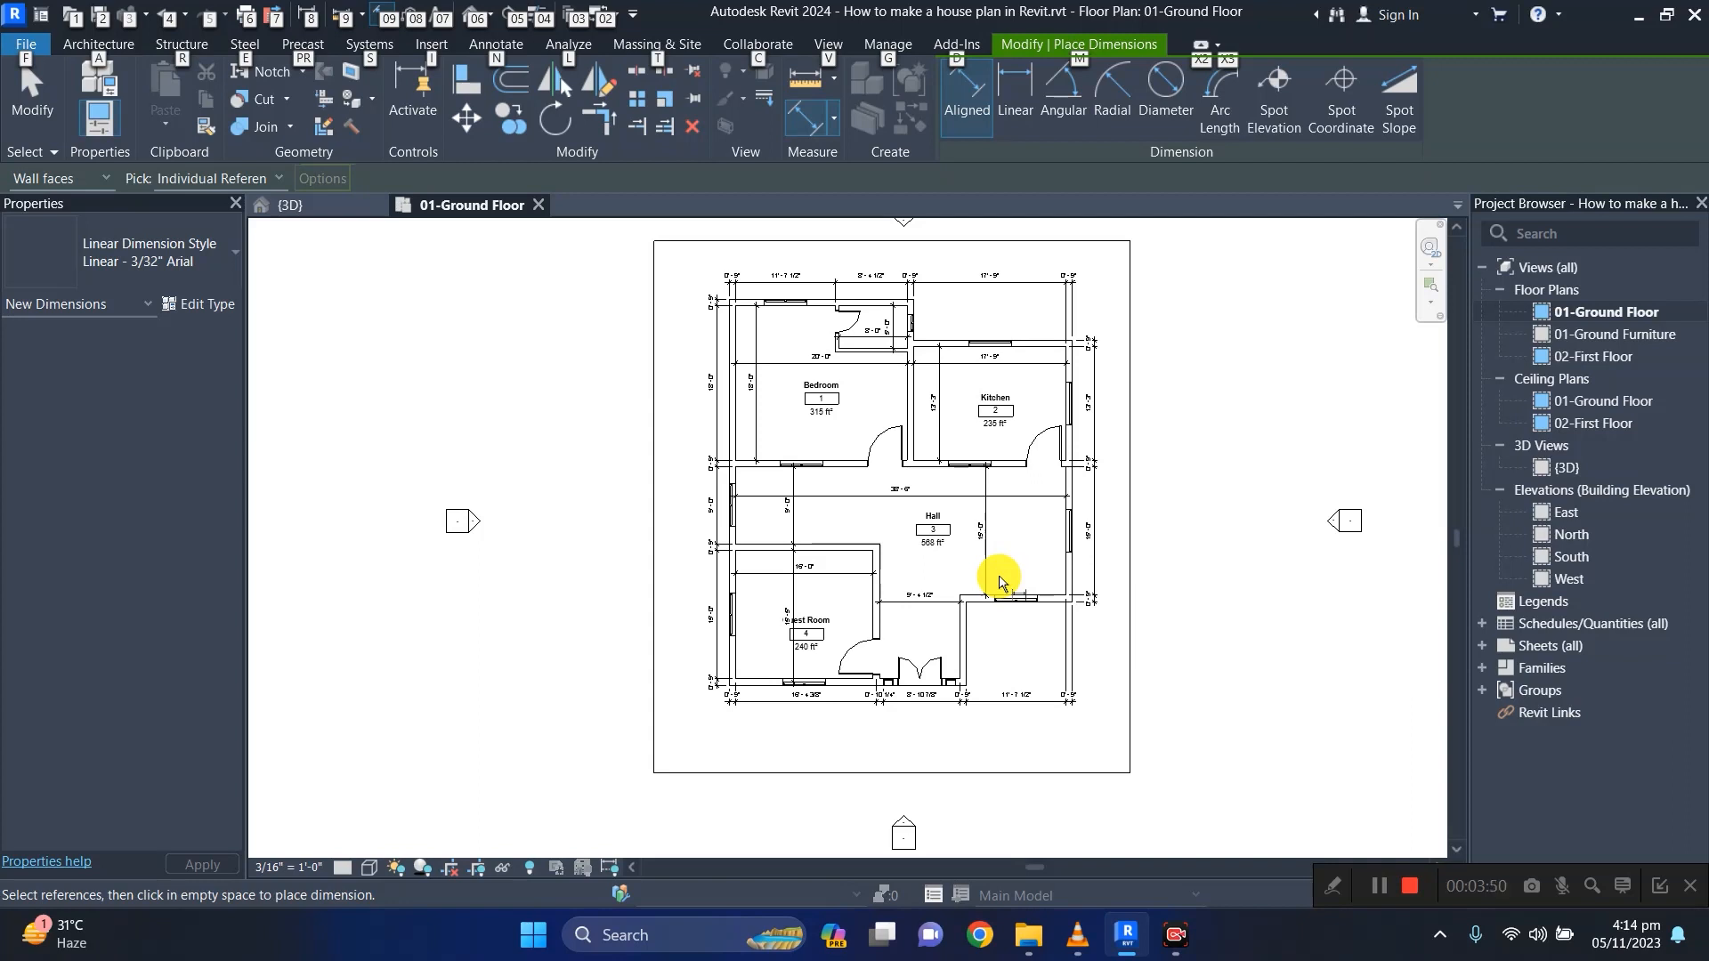
{"action": "key", "text": "Escape"}
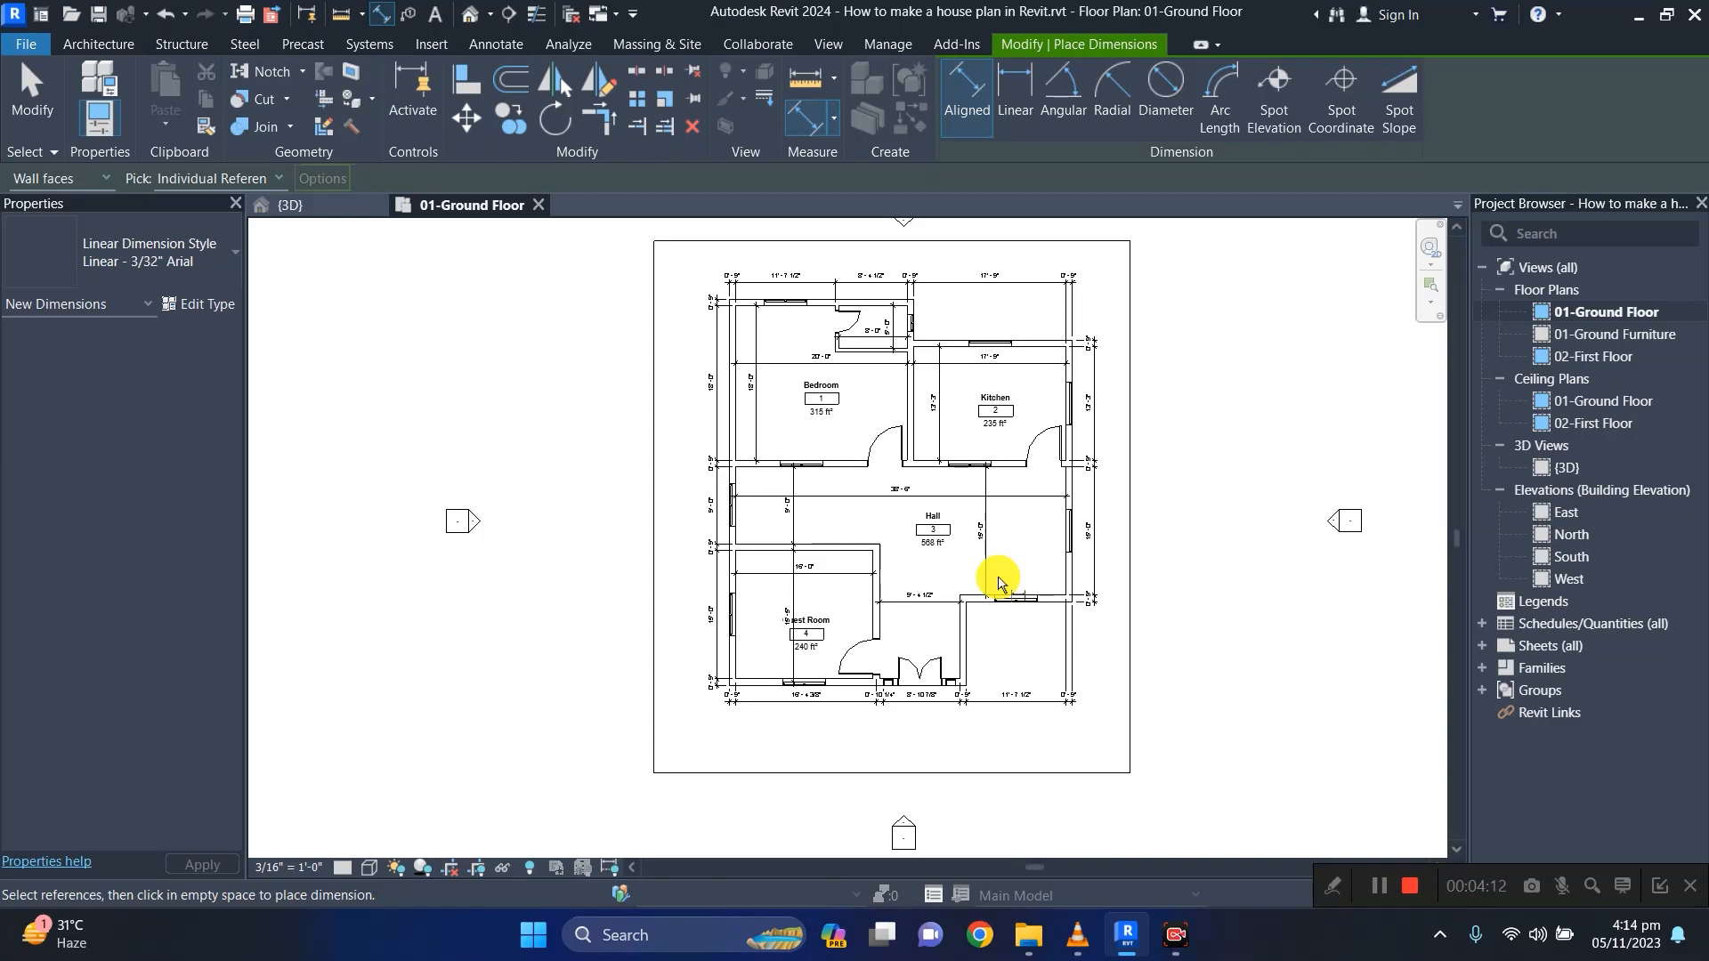
{"action": "key", "text": "ctrl+F10"}
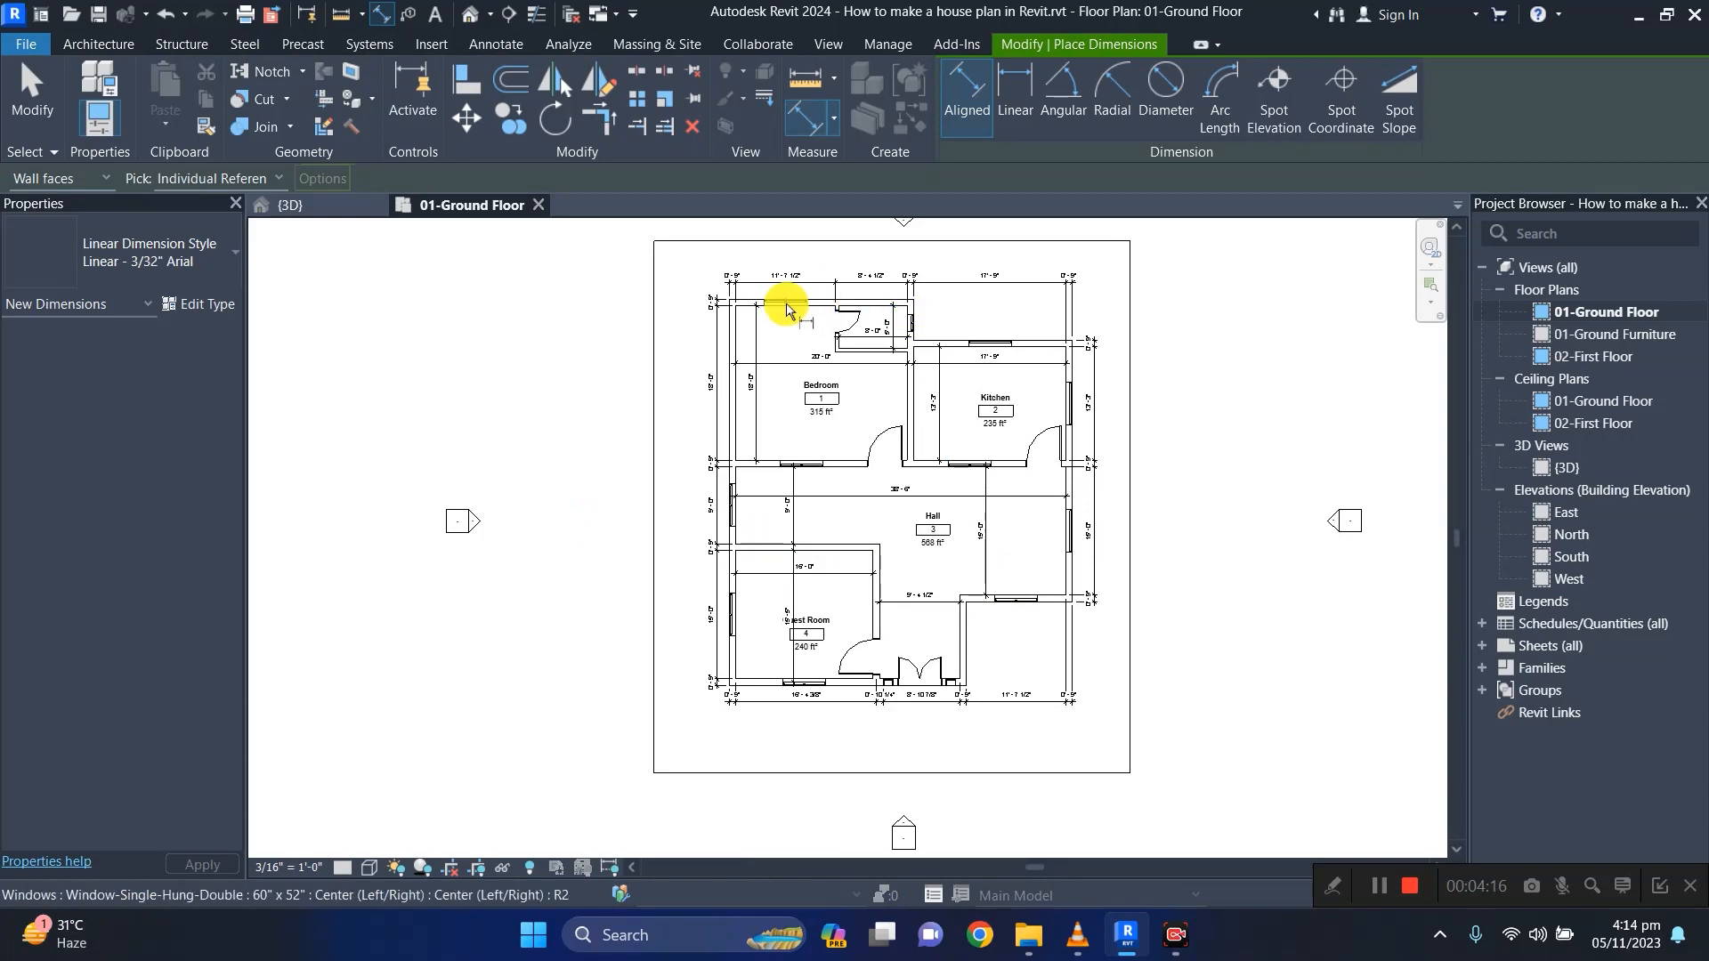
Set the Type Mark of the bedroom's north window type, 60" x 52", to W1.
{"action": "key", "text": "Escape"}
{"action": "key", "text": "Escape"}
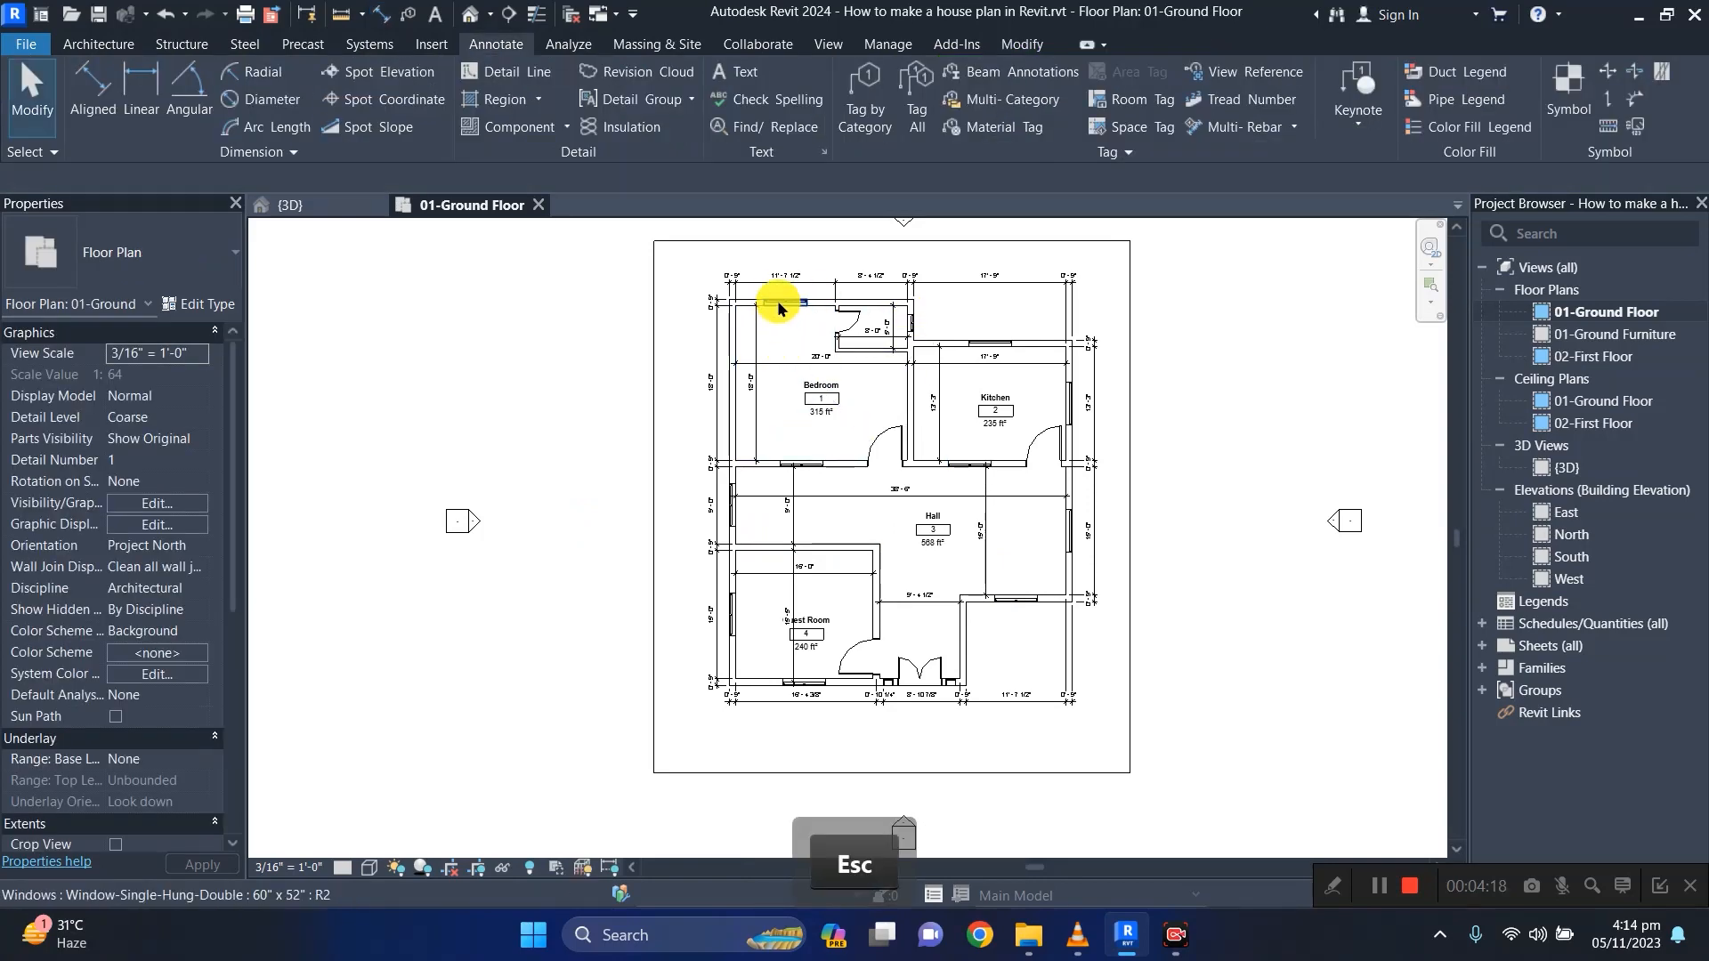
{"action": "left_click", "coordinate": [778, 299]}
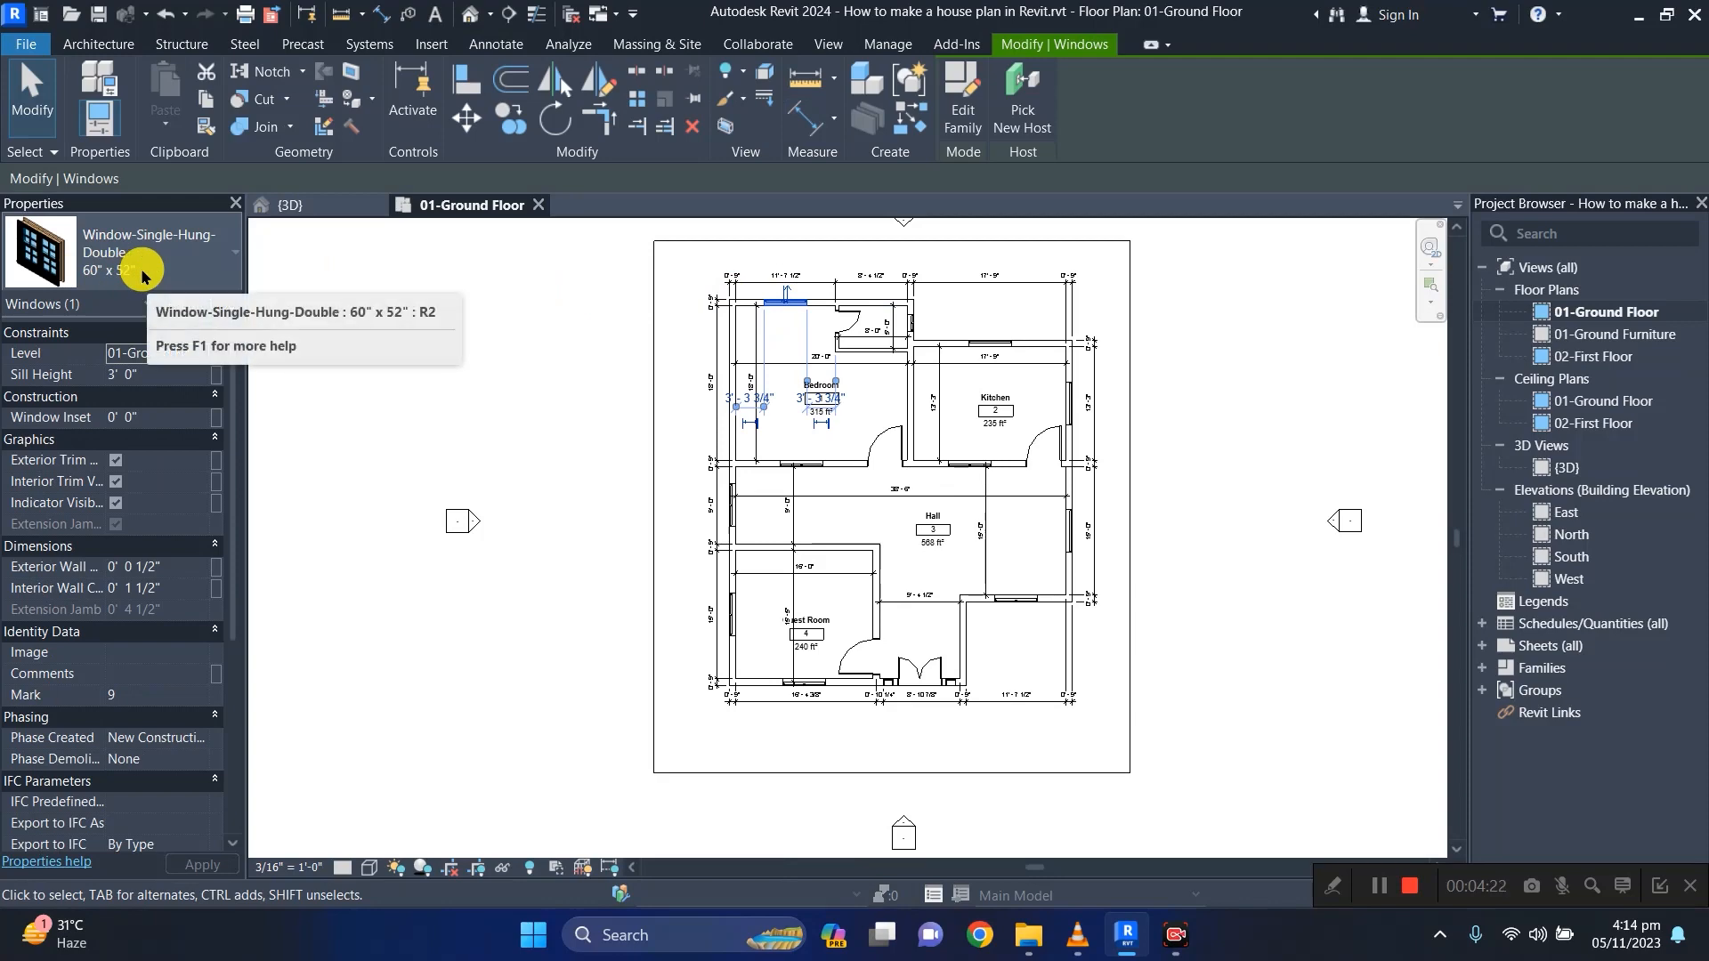
{"action": "left_click", "coordinate": [200, 303]}
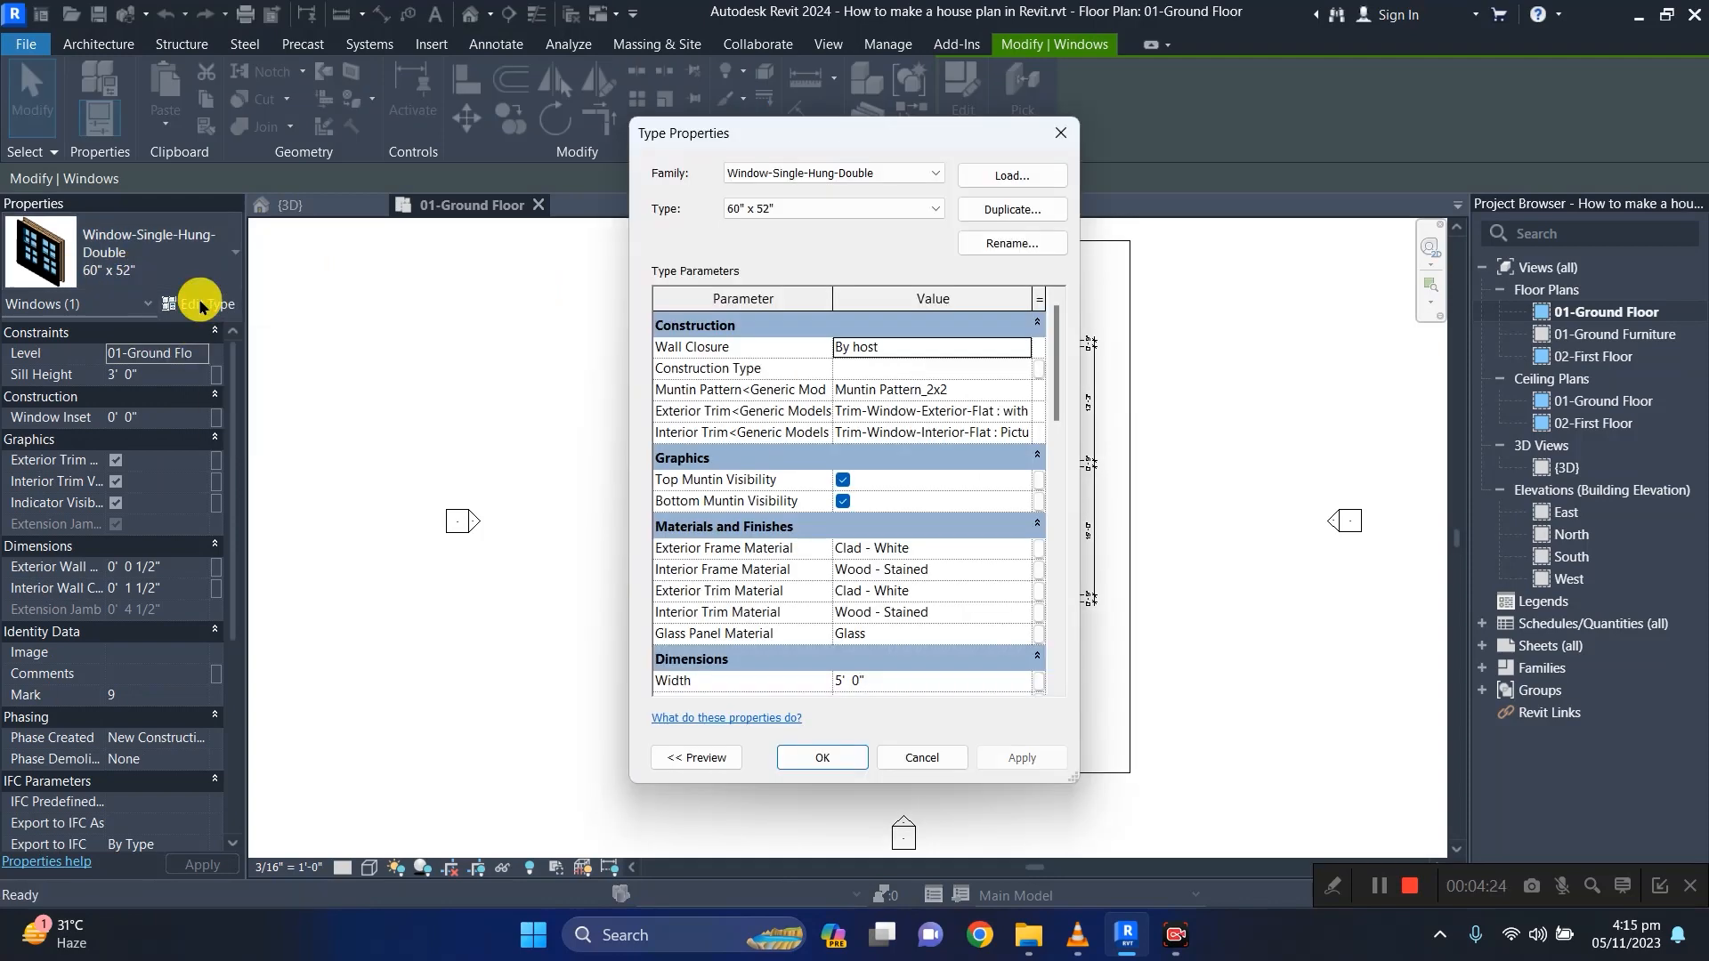
{"action": "scroll", "coordinate": [936, 586], "scroll_direction": "down", "scroll_amount": 7}
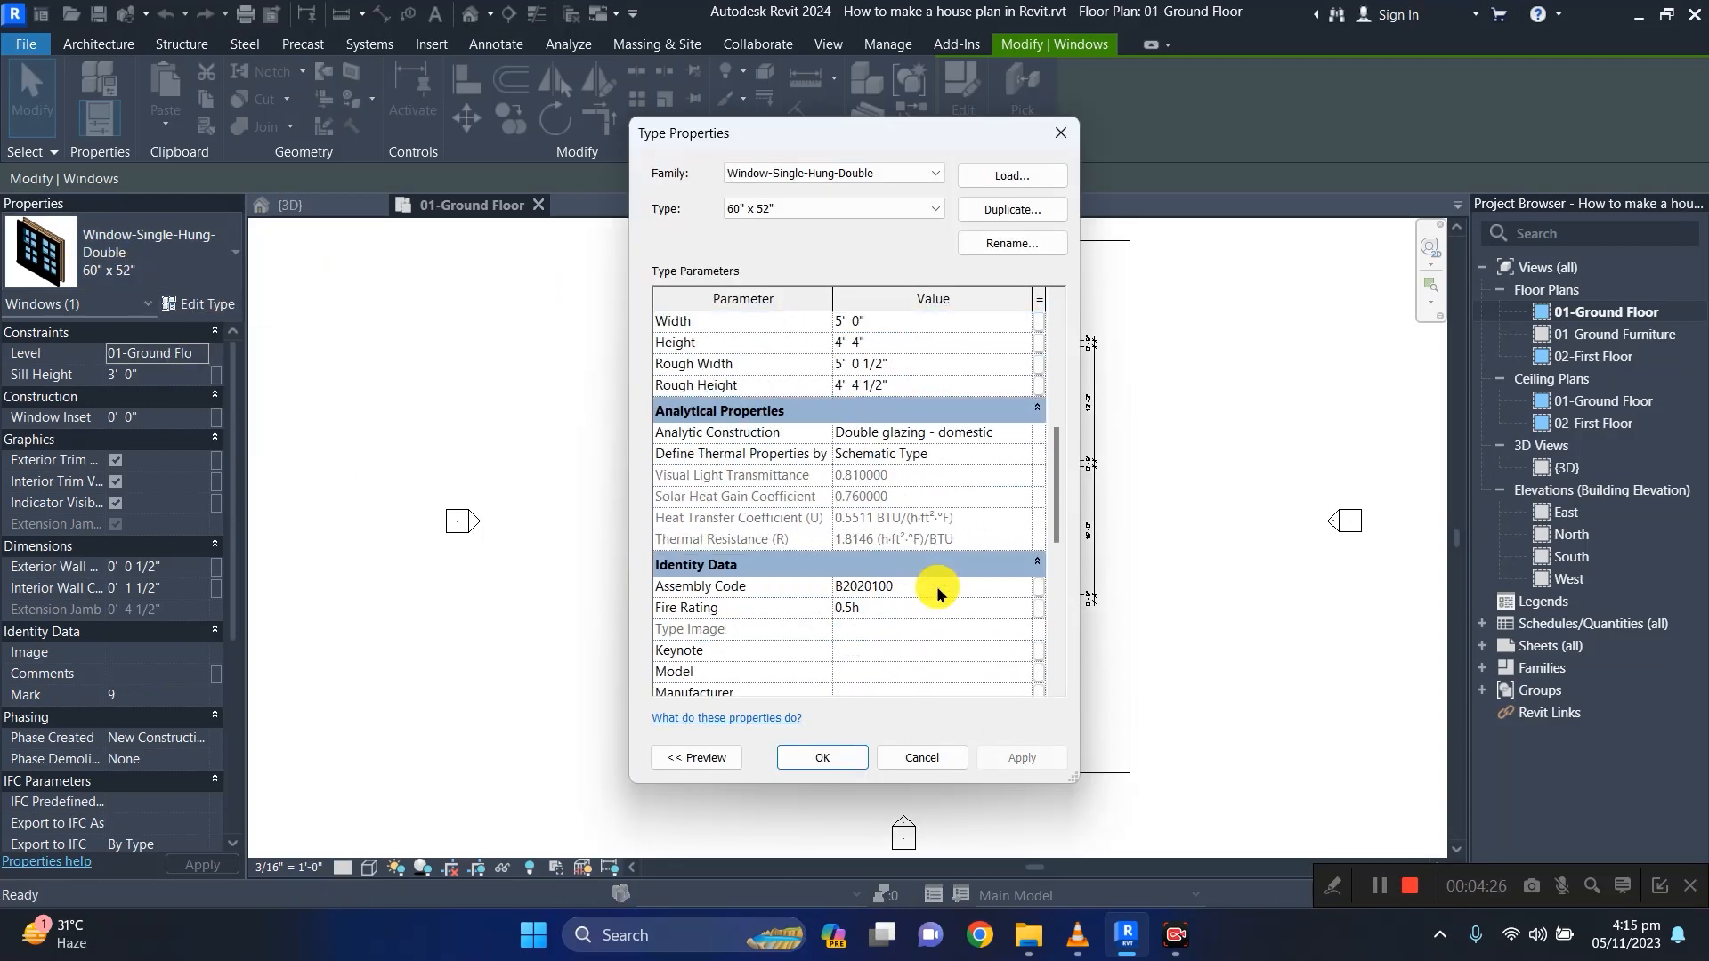
{"action": "scroll", "coordinate": [927, 590], "scroll_direction": "down", "scroll_amount": 3}
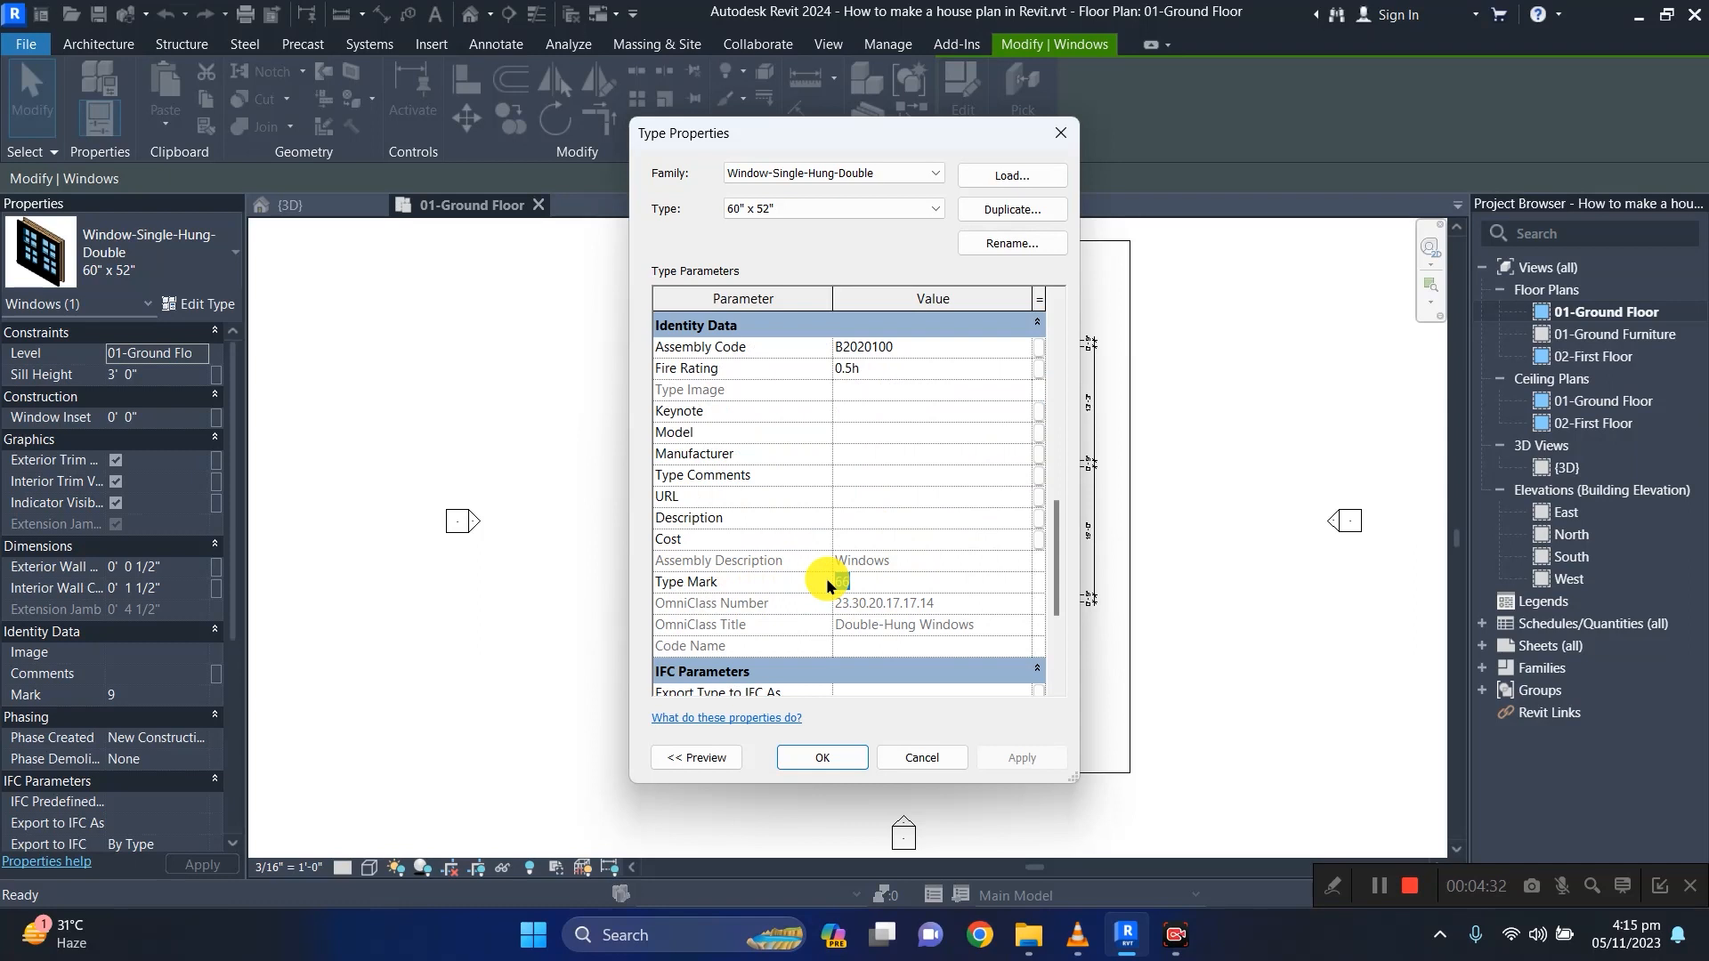
{"action": "type", "text": "W1"}
{"action": "left_click", "coordinate": [1010, 759]}
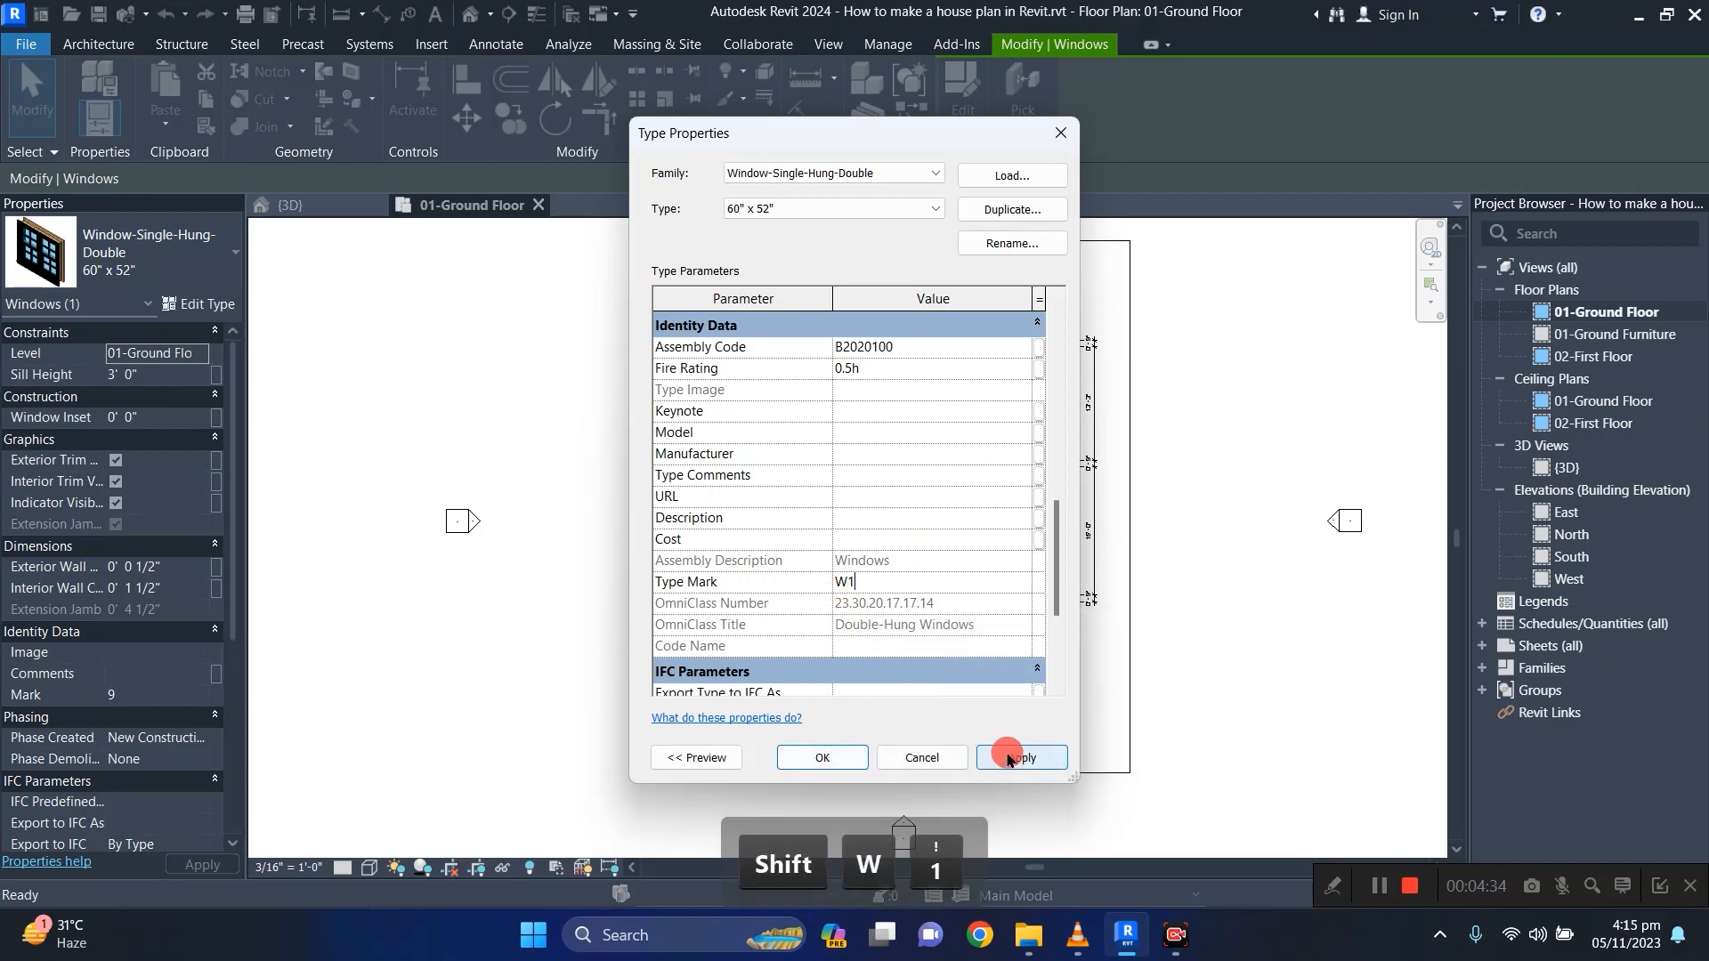
{"action": "left_click", "coordinate": [841, 753]}
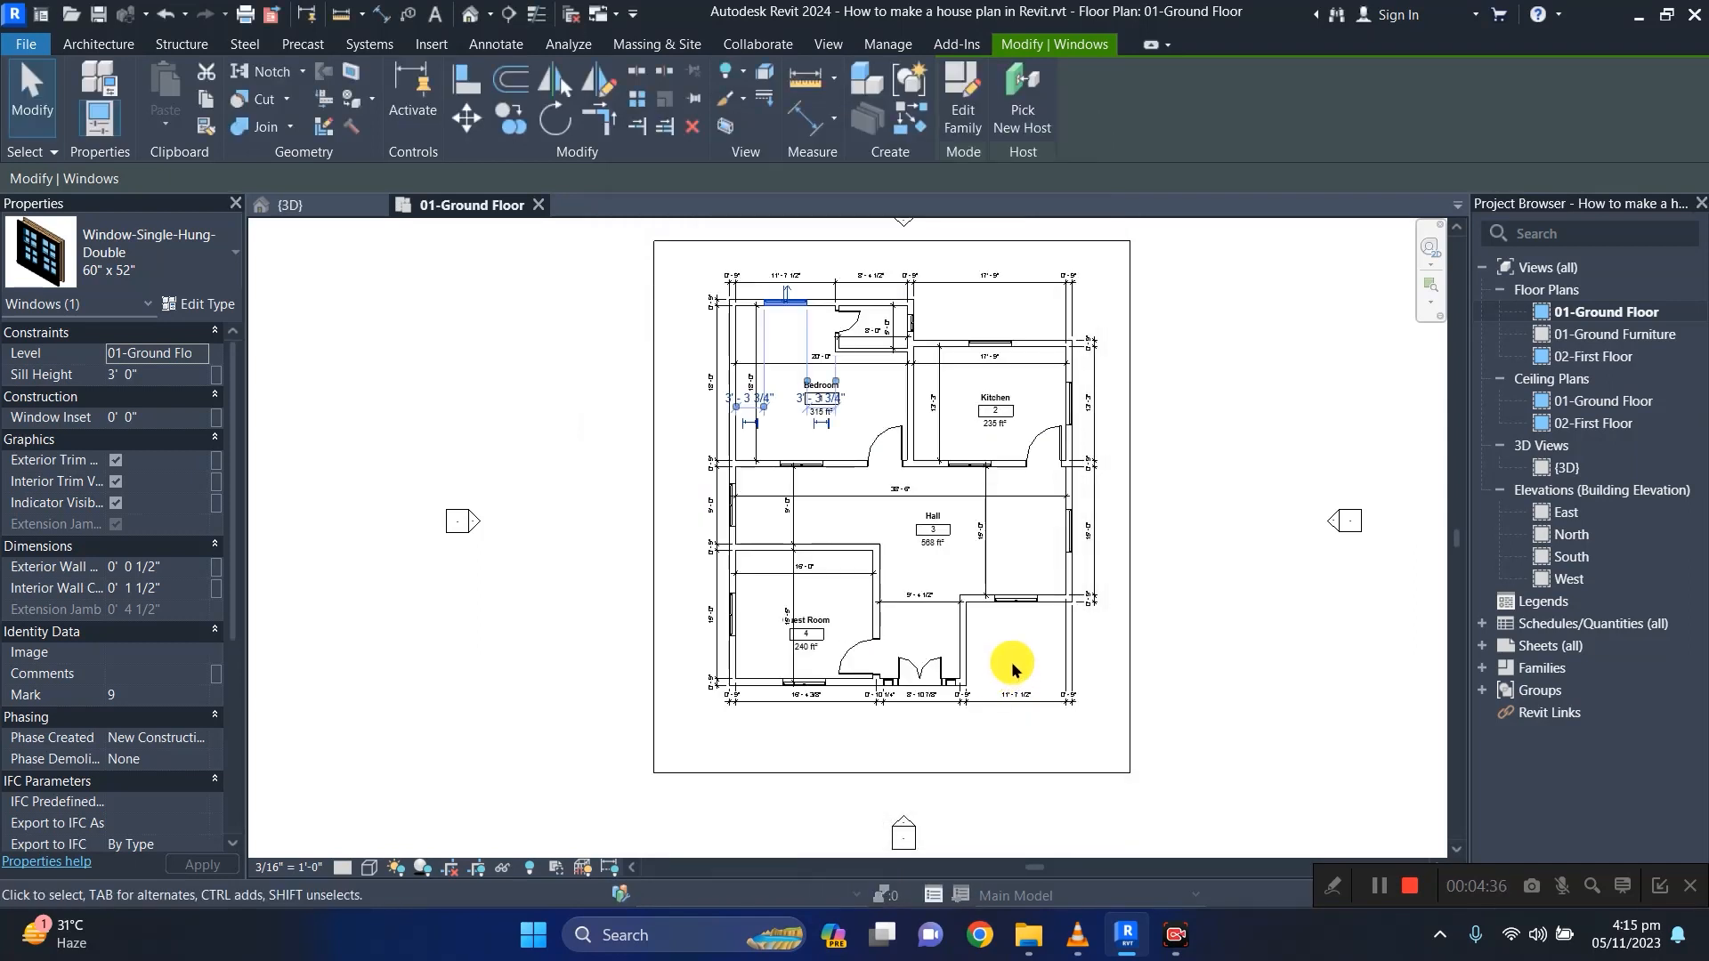
Check the Type Mark in the type properties of the kitchen's north window, and close them without changes.
{"action": "left_click", "coordinate": [980, 349]}
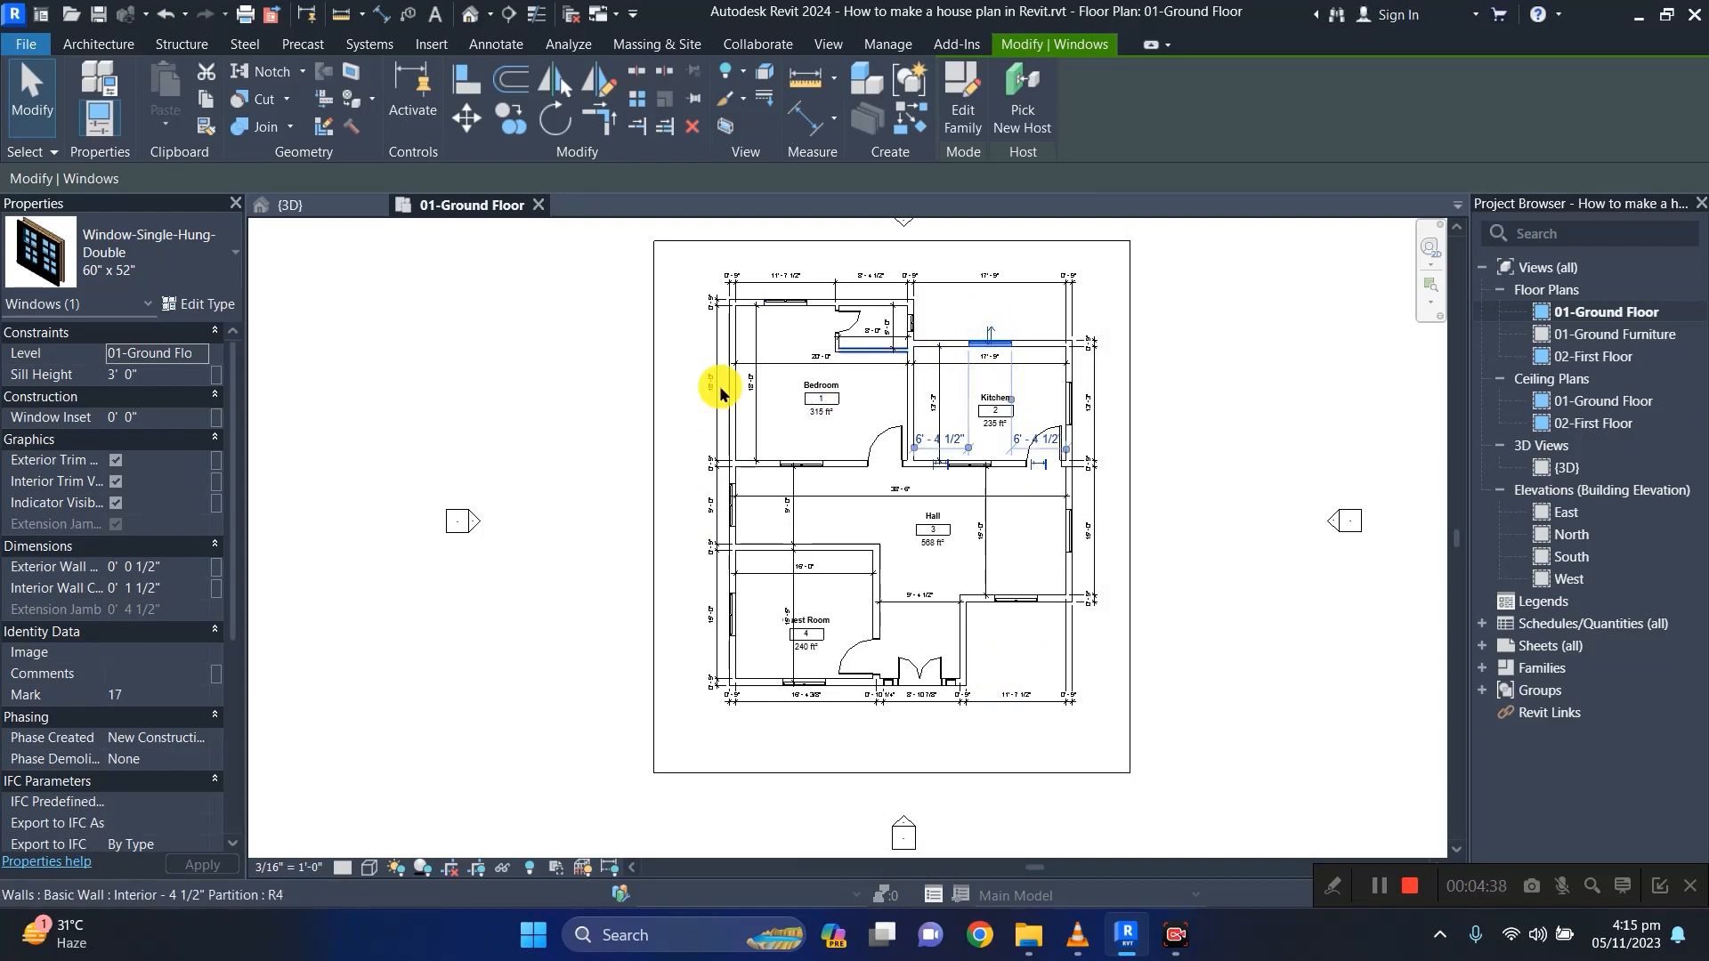
{"action": "left_click", "coordinate": [204, 303]}
{"action": "scroll", "coordinate": [929, 589], "scroll_direction": "down", "scroll_amount": 5}
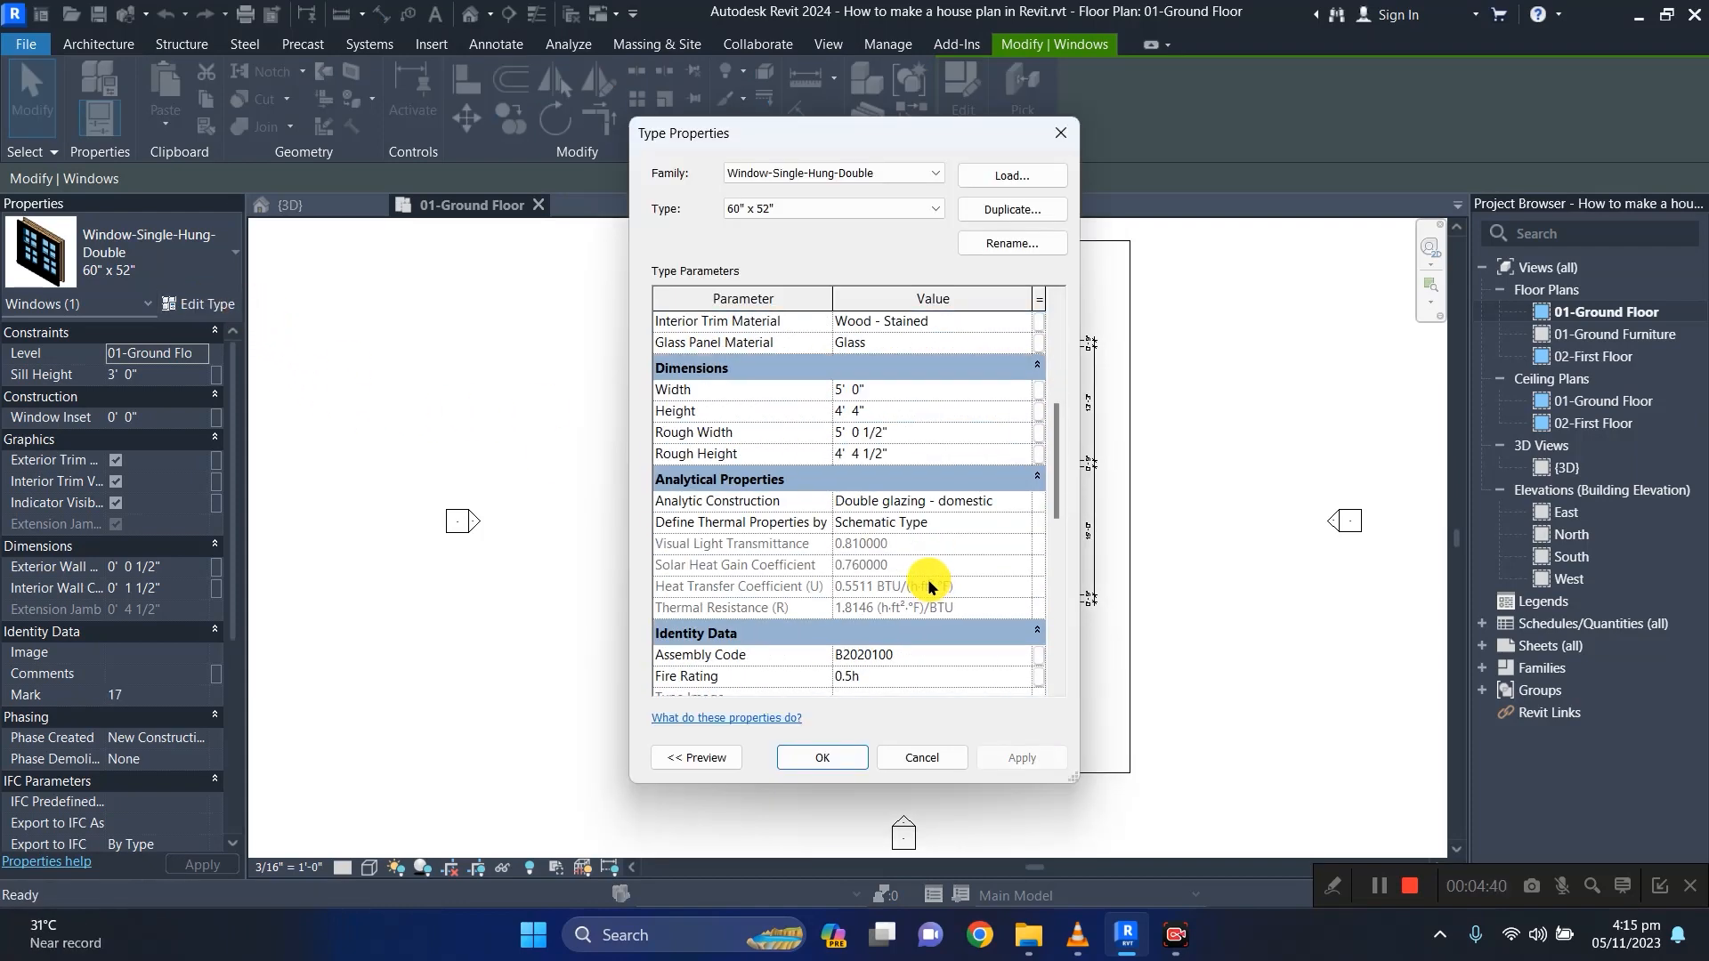
{"action": "scroll", "coordinate": [929, 588], "scroll_direction": "up", "scroll_amount": 2}
{"action": "scroll", "coordinate": [928, 579], "scroll_direction": "down", "scroll_amount": 3}
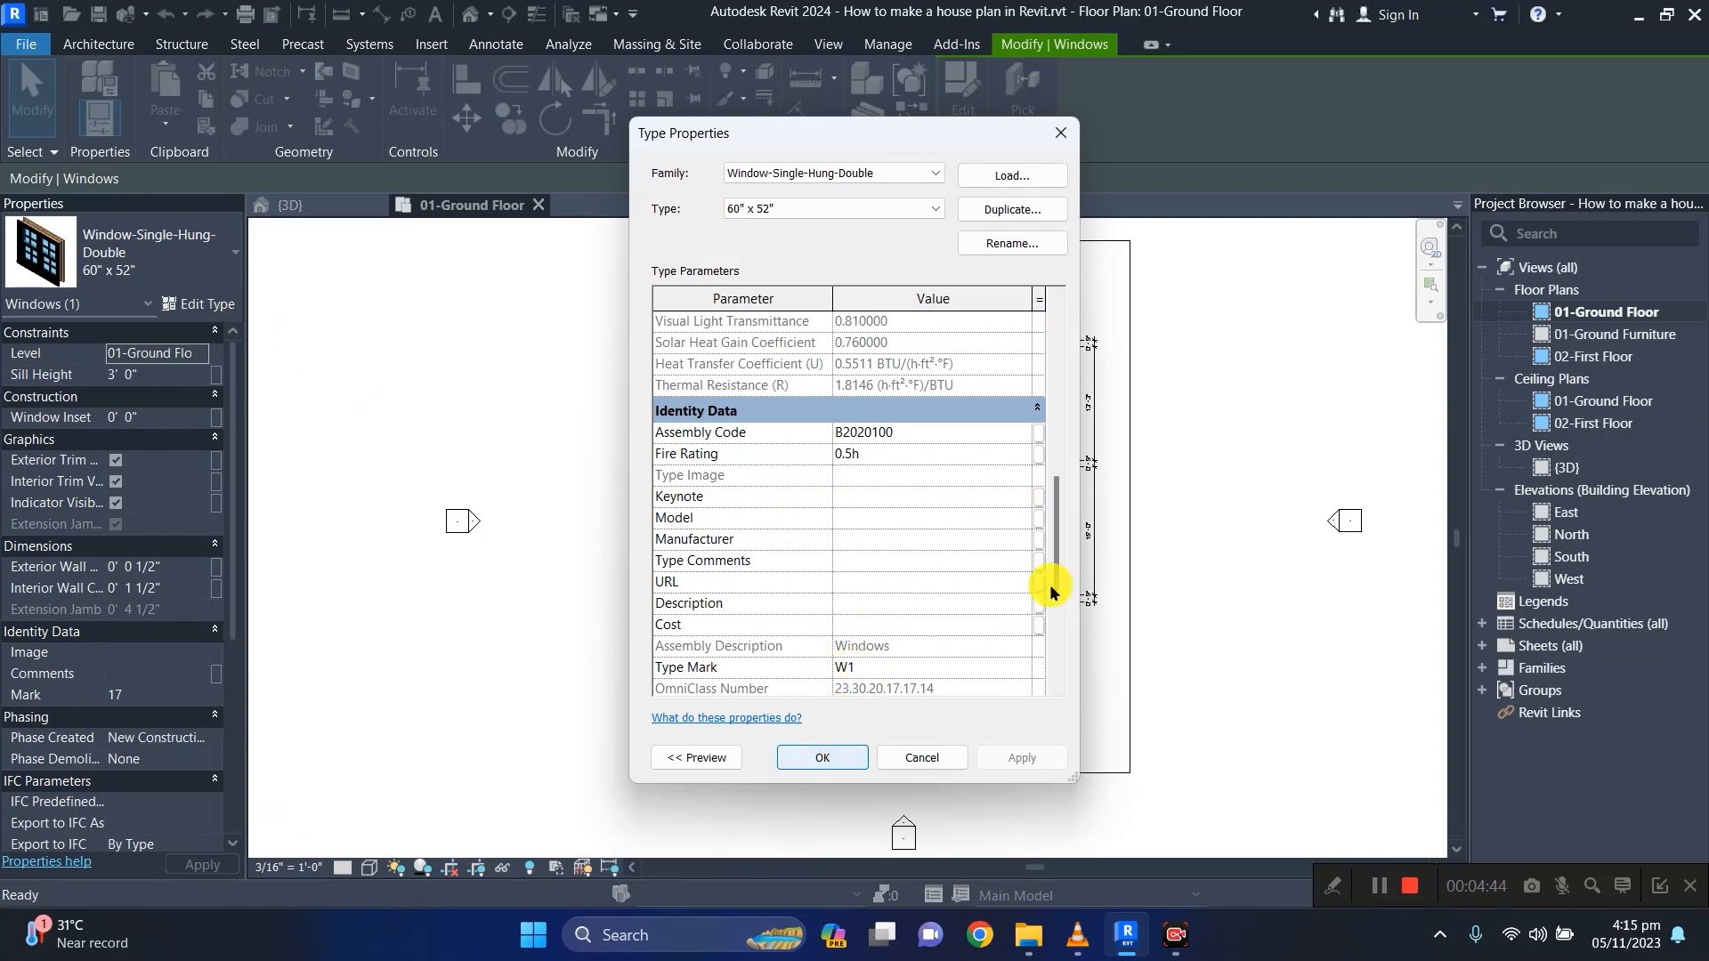
{"action": "left_click", "coordinate": [1061, 148]}
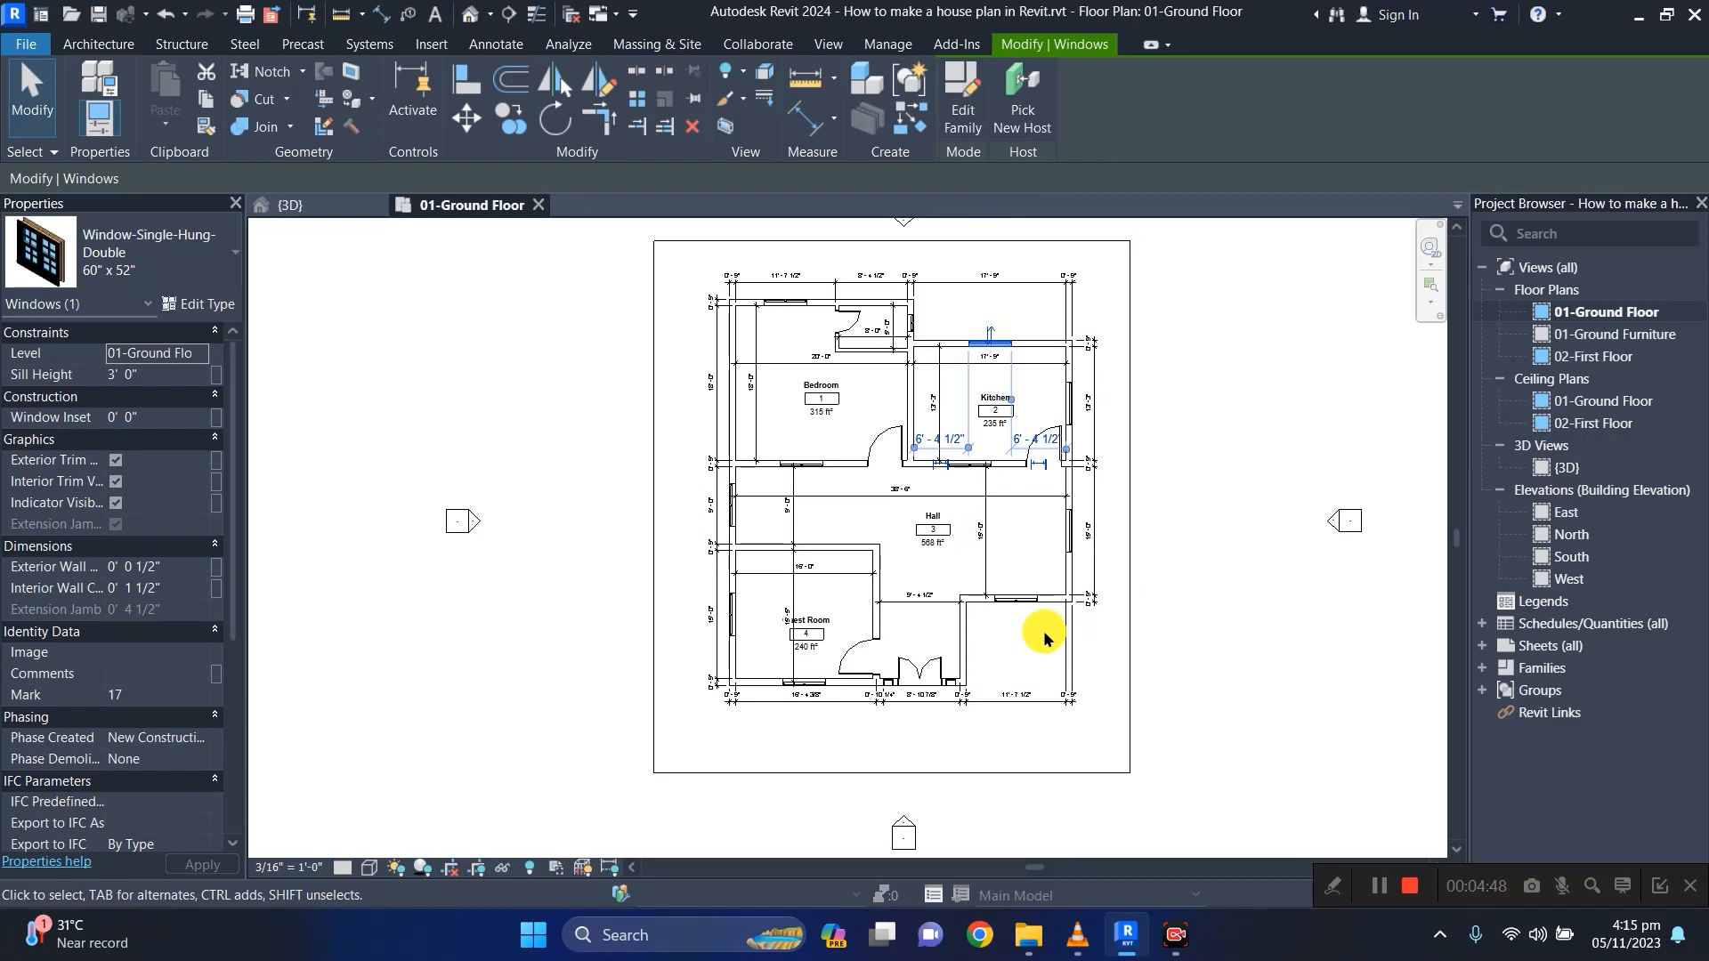
Set the Type Mark of the small bathroom window's type, 2'X2', to V1.
{"action": "scroll", "coordinate": [910, 343], "scroll_direction": "up", "scroll_amount": 3}
{"action": "left_click", "coordinate": [902, 338]}
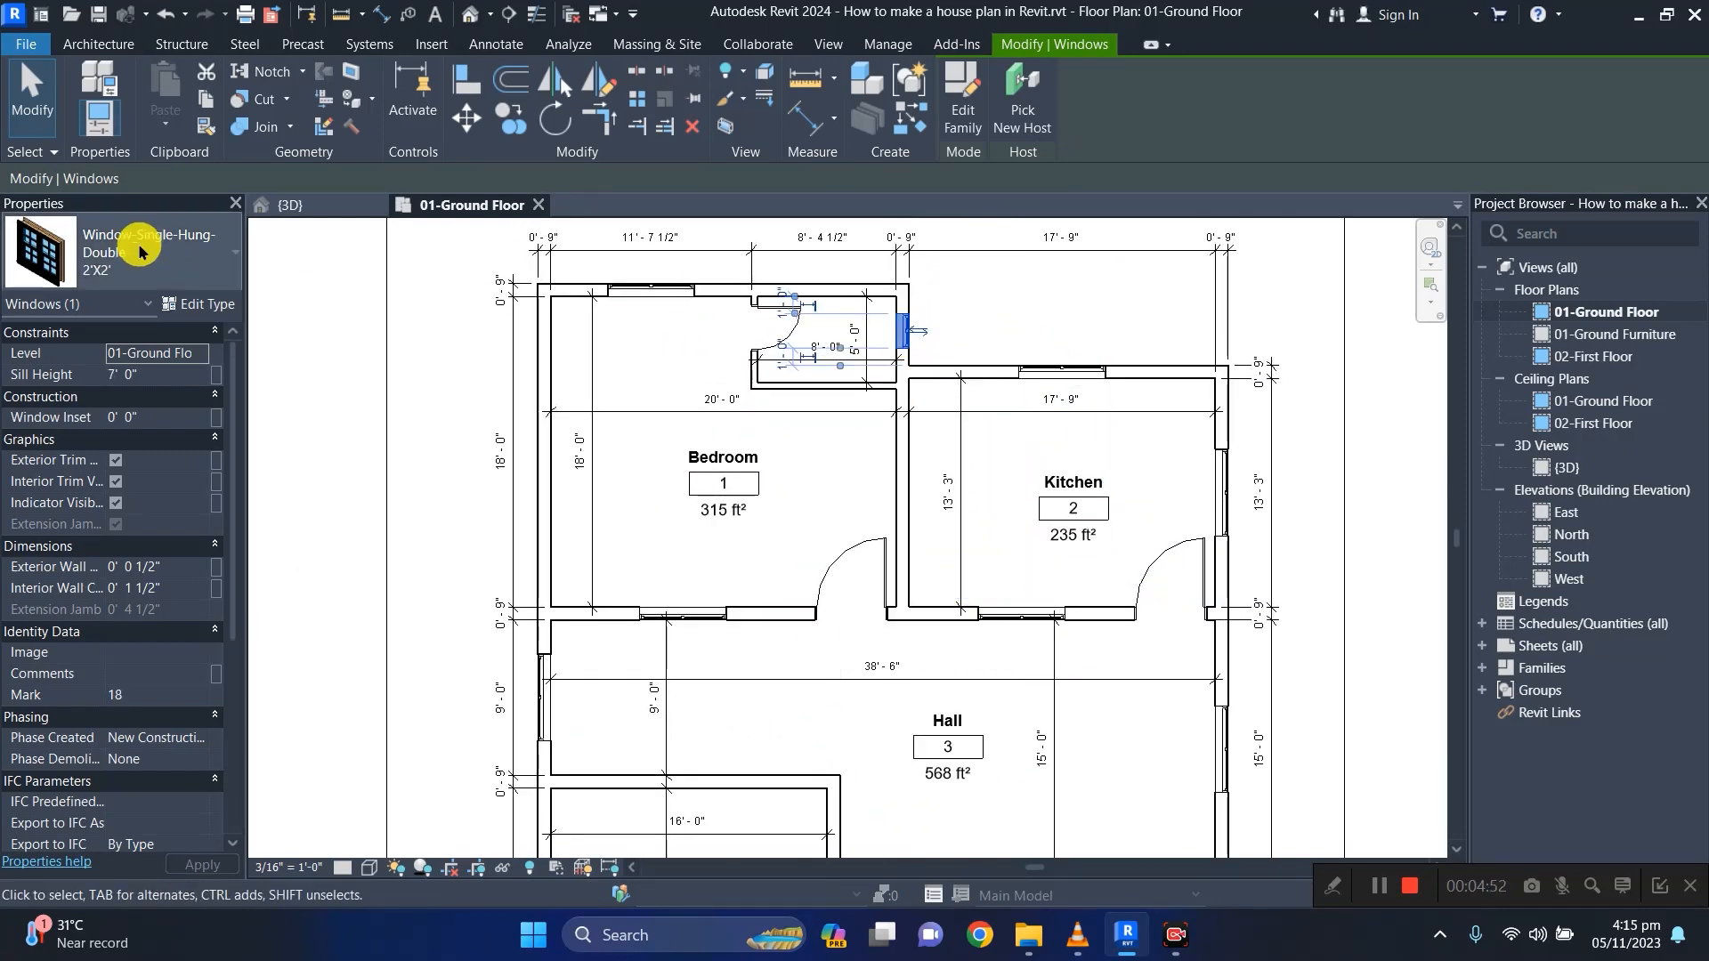
{"action": "left_click", "coordinate": [173, 304]}
{"action": "scroll", "coordinate": [755, 530], "scroll_direction": "down", "scroll_amount": 10}
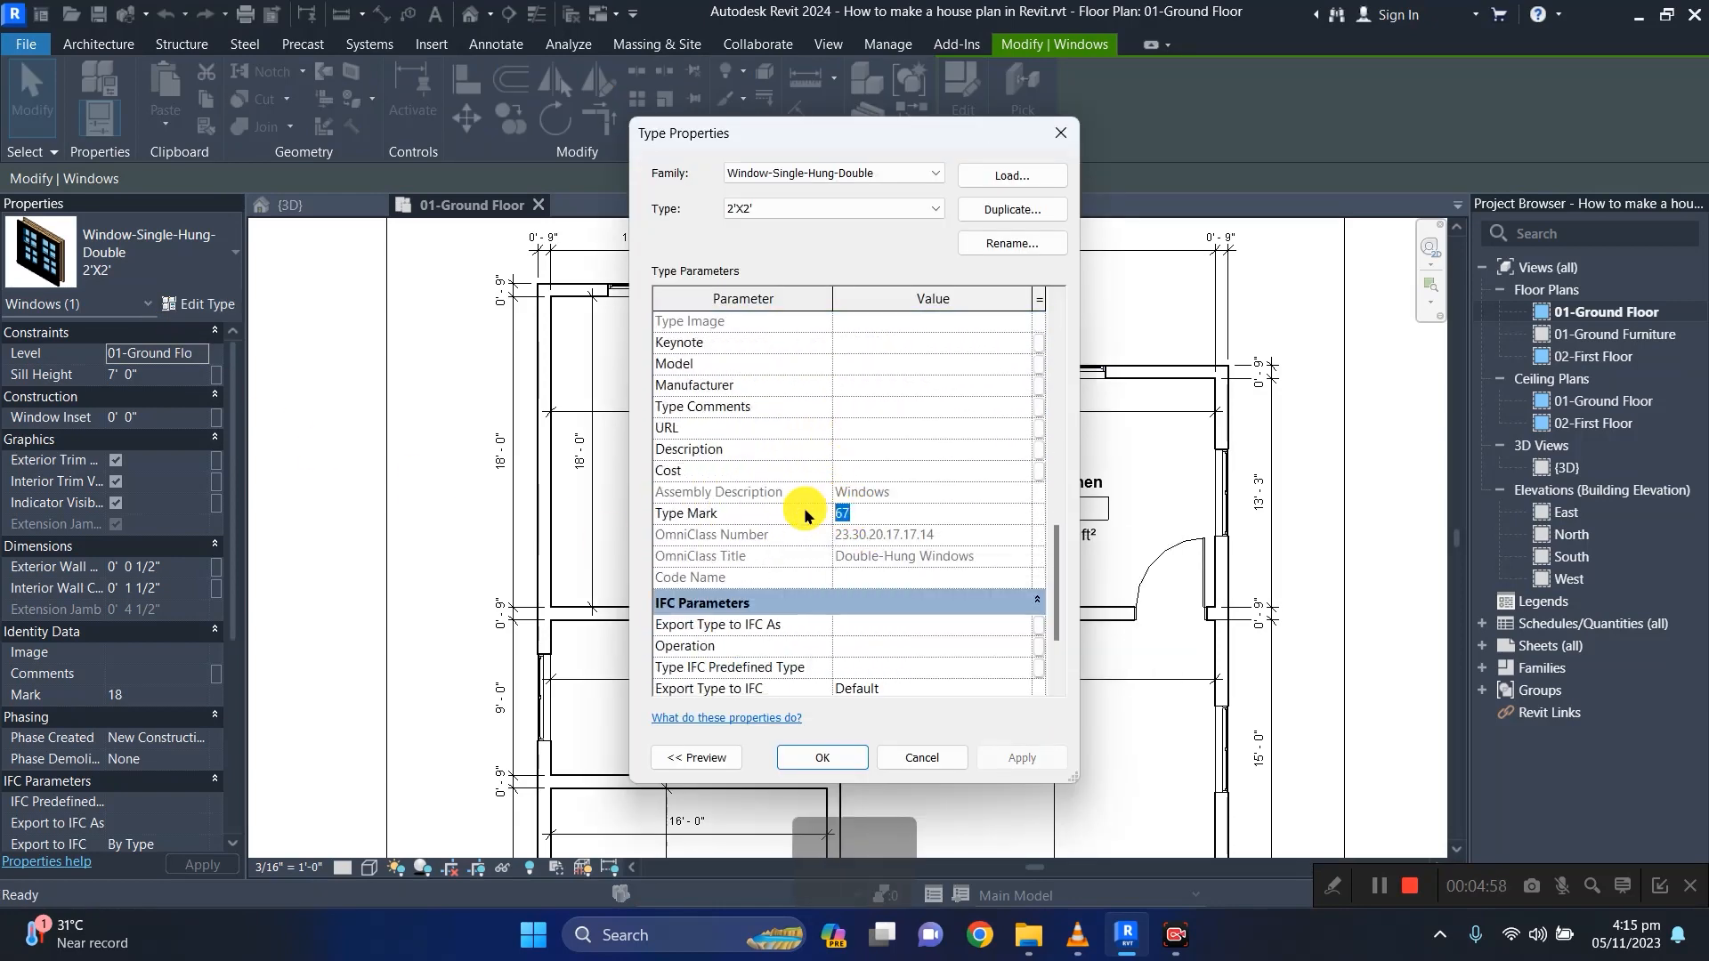
{"action": "type", "text": "V1"}
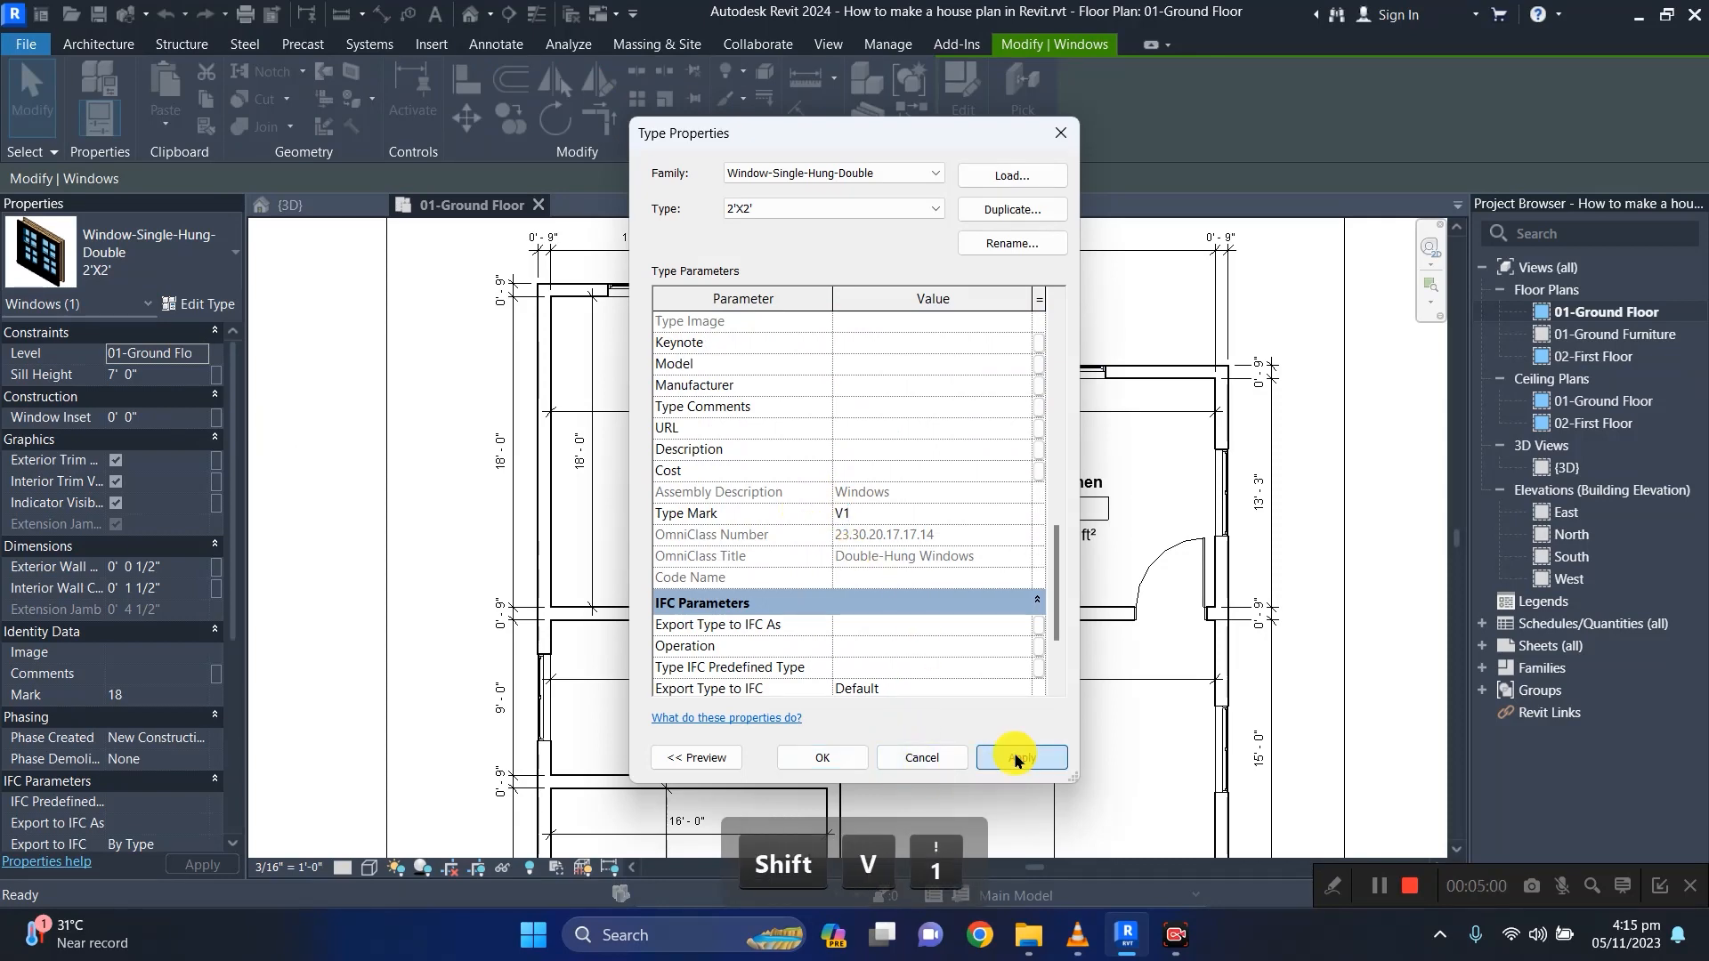
{"action": "left_click", "coordinate": [833, 757]}
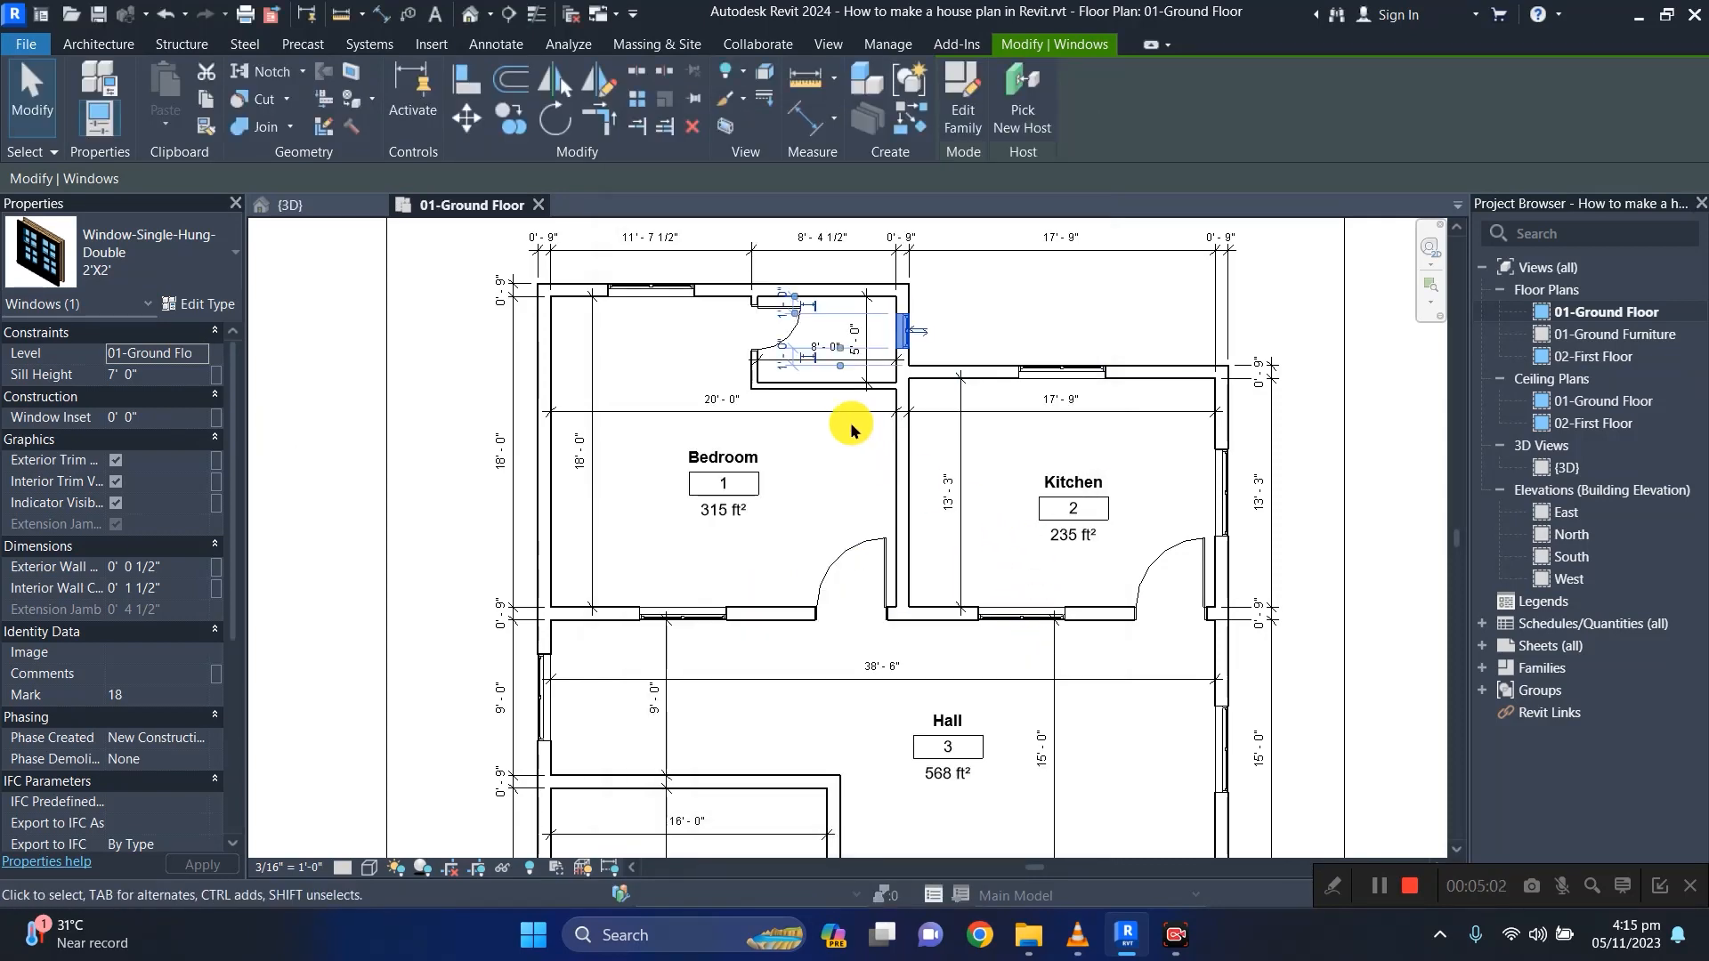
Check the Type Mark in the type properties of the hall's east window, and close them without changes.
{"action": "scroll", "coordinate": [851, 428], "scroll_direction": "down", "scroll_amount": 2}
{"action": "middle_click_drag", "start_coordinate": [851, 543], "coordinate": [797, 382]}
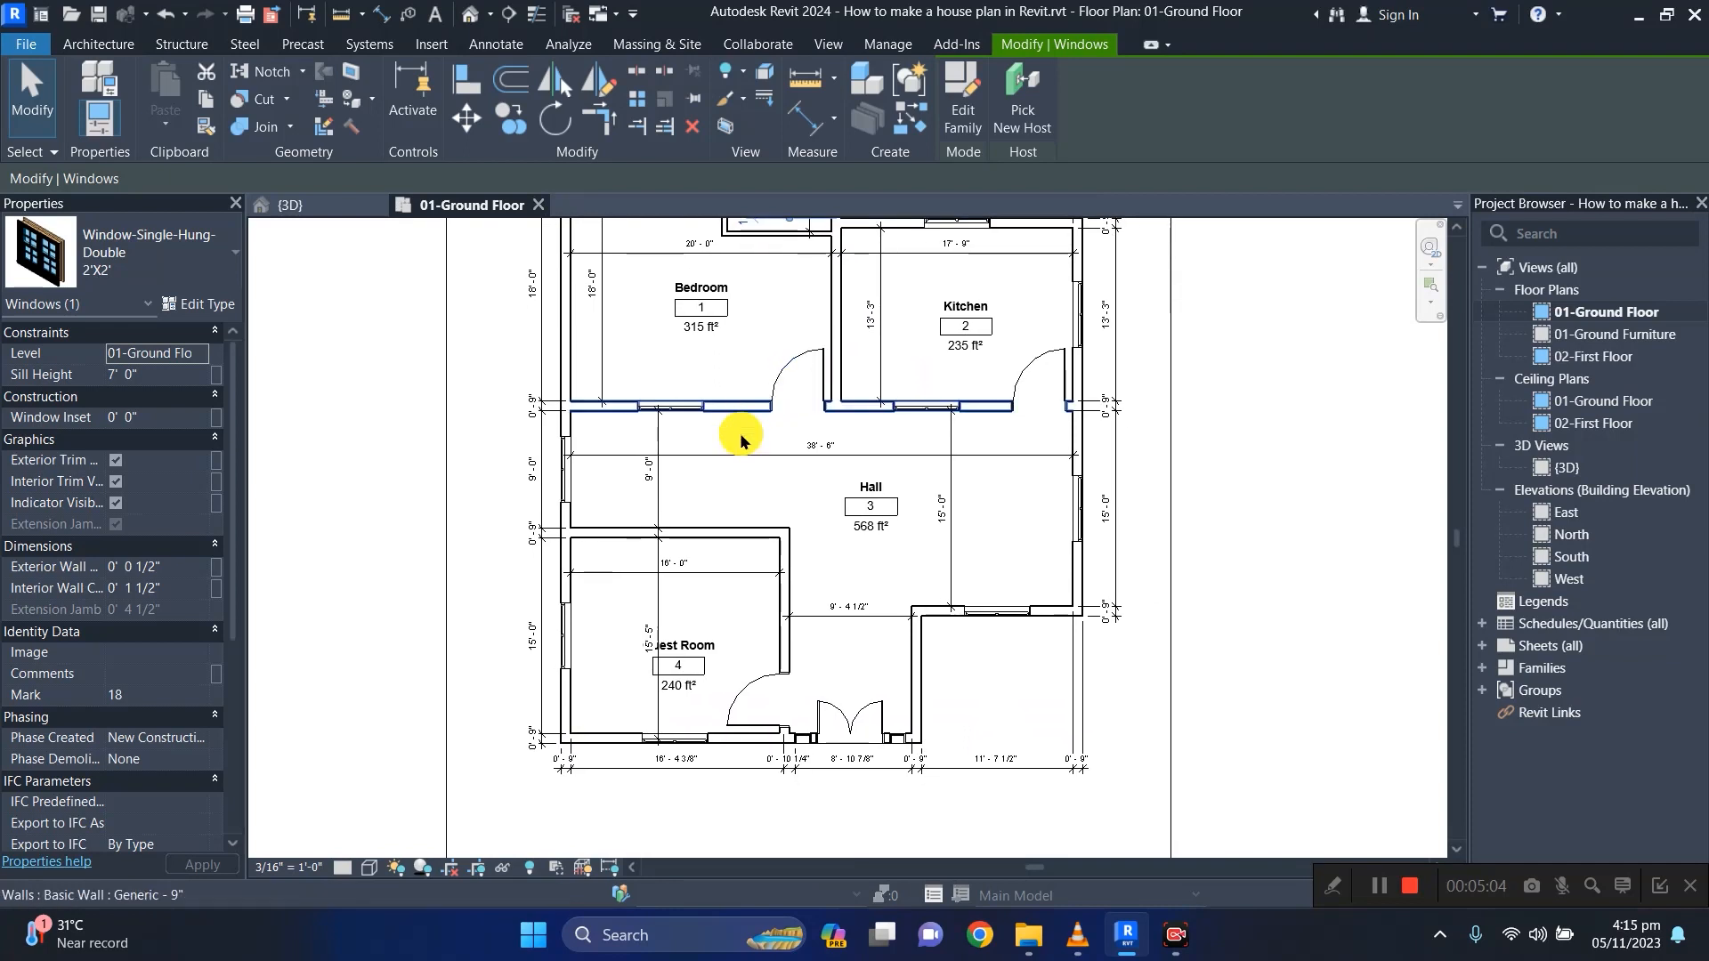
{"action": "scroll", "coordinate": [736, 498], "scroll_direction": "down", "scroll_amount": 1}
{"action": "scroll", "coordinate": [877, 577], "scroll_direction": "up", "scroll_amount": 1}
{"action": "middle_click_drag", "start_coordinate": [922, 505], "coordinate": [913, 554]}
{"action": "left_click", "coordinate": [1050, 548]}
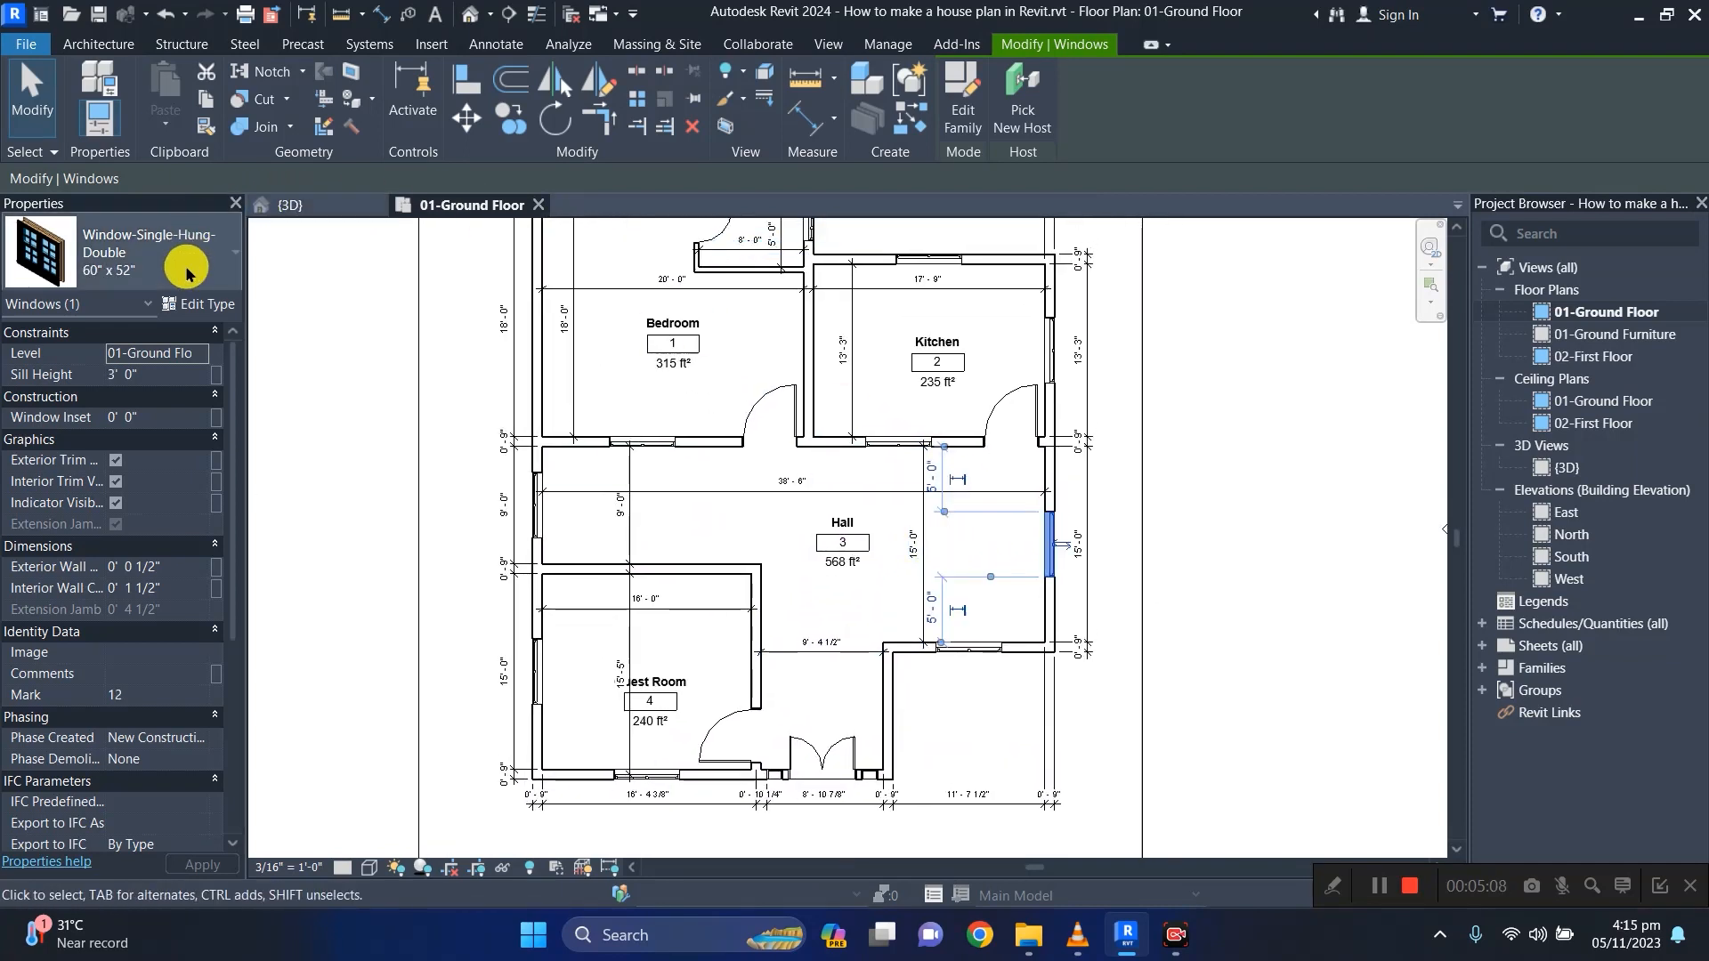
{"action": "left_click", "coordinate": [195, 301]}
{"action": "scroll", "coordinate": [819, 538], "scroll_direction": "down", "scroll_amount": 10}
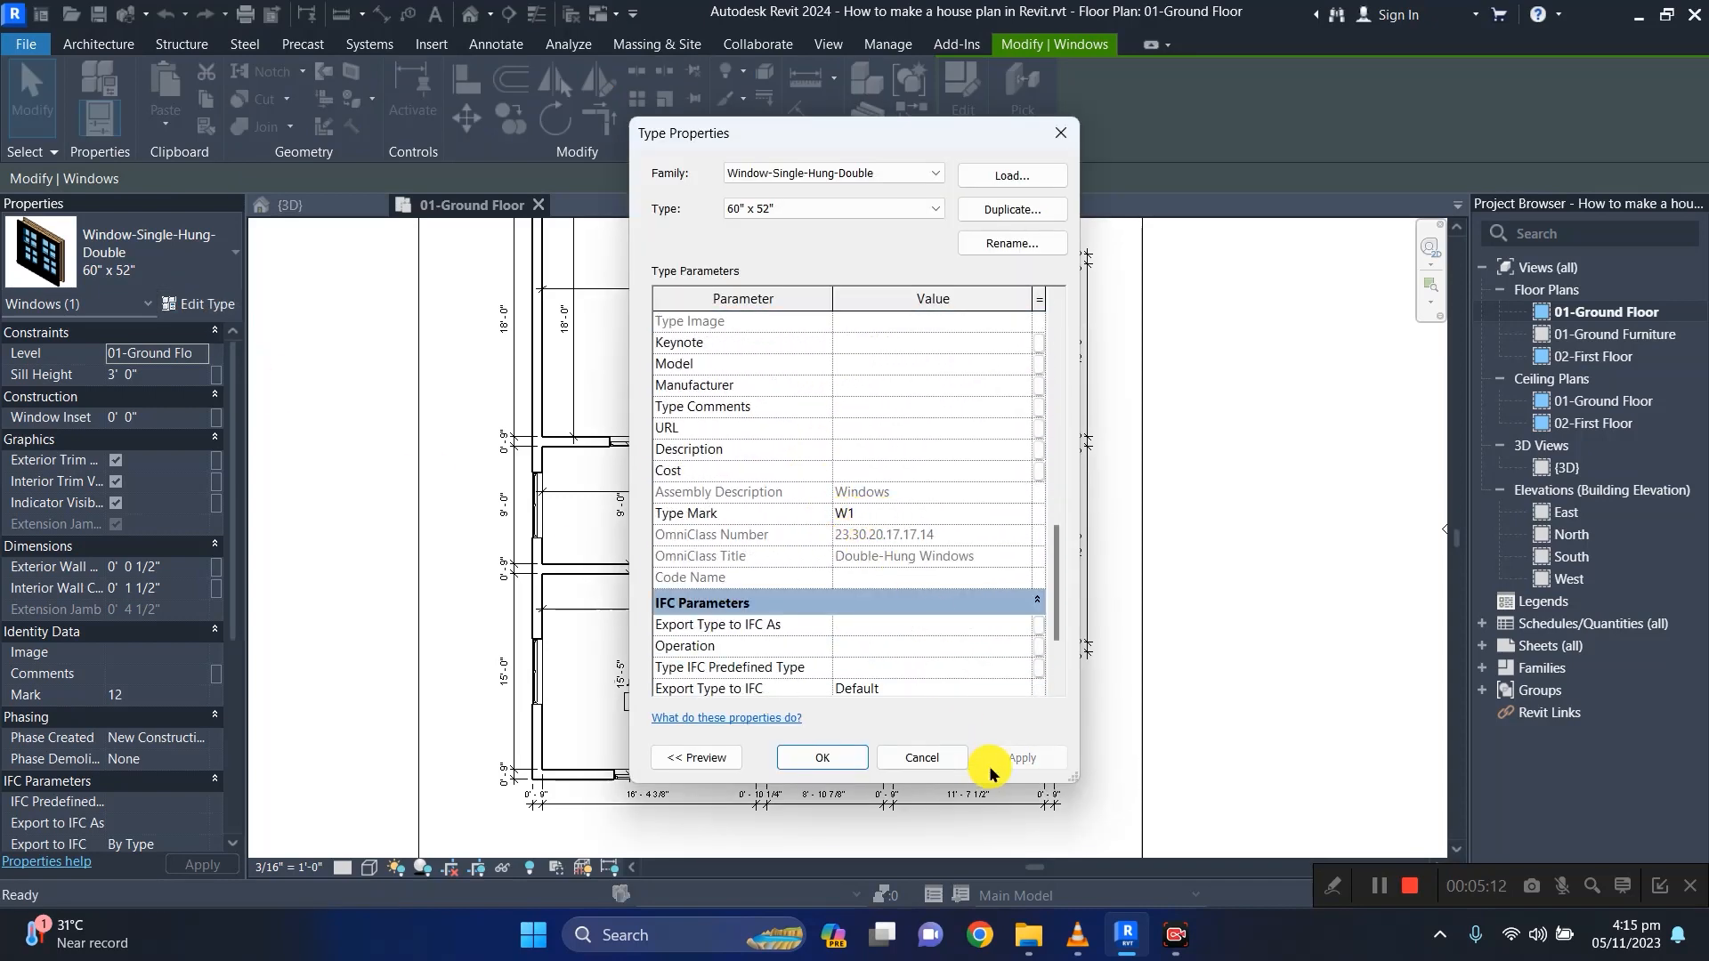
{"action": "left_click", "coordinate": [812, 758]}
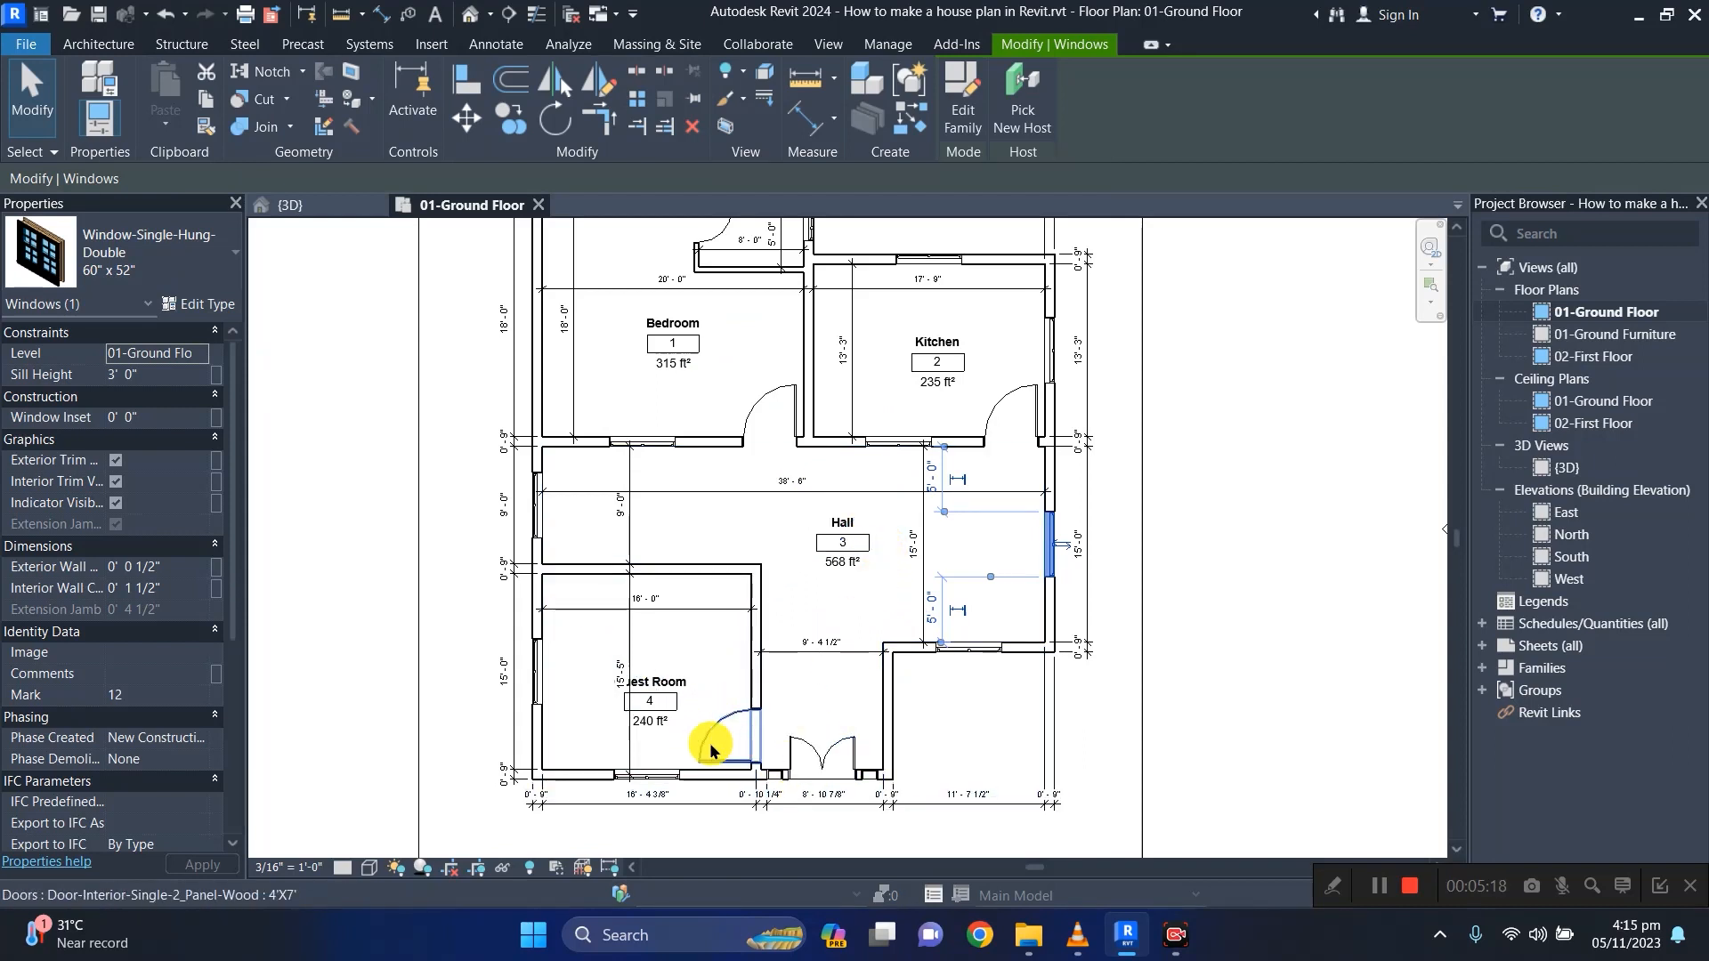
Set the Mark of the double glass entrance door to MD.
{"action": "left_click", "coordinate": [816, 767]}
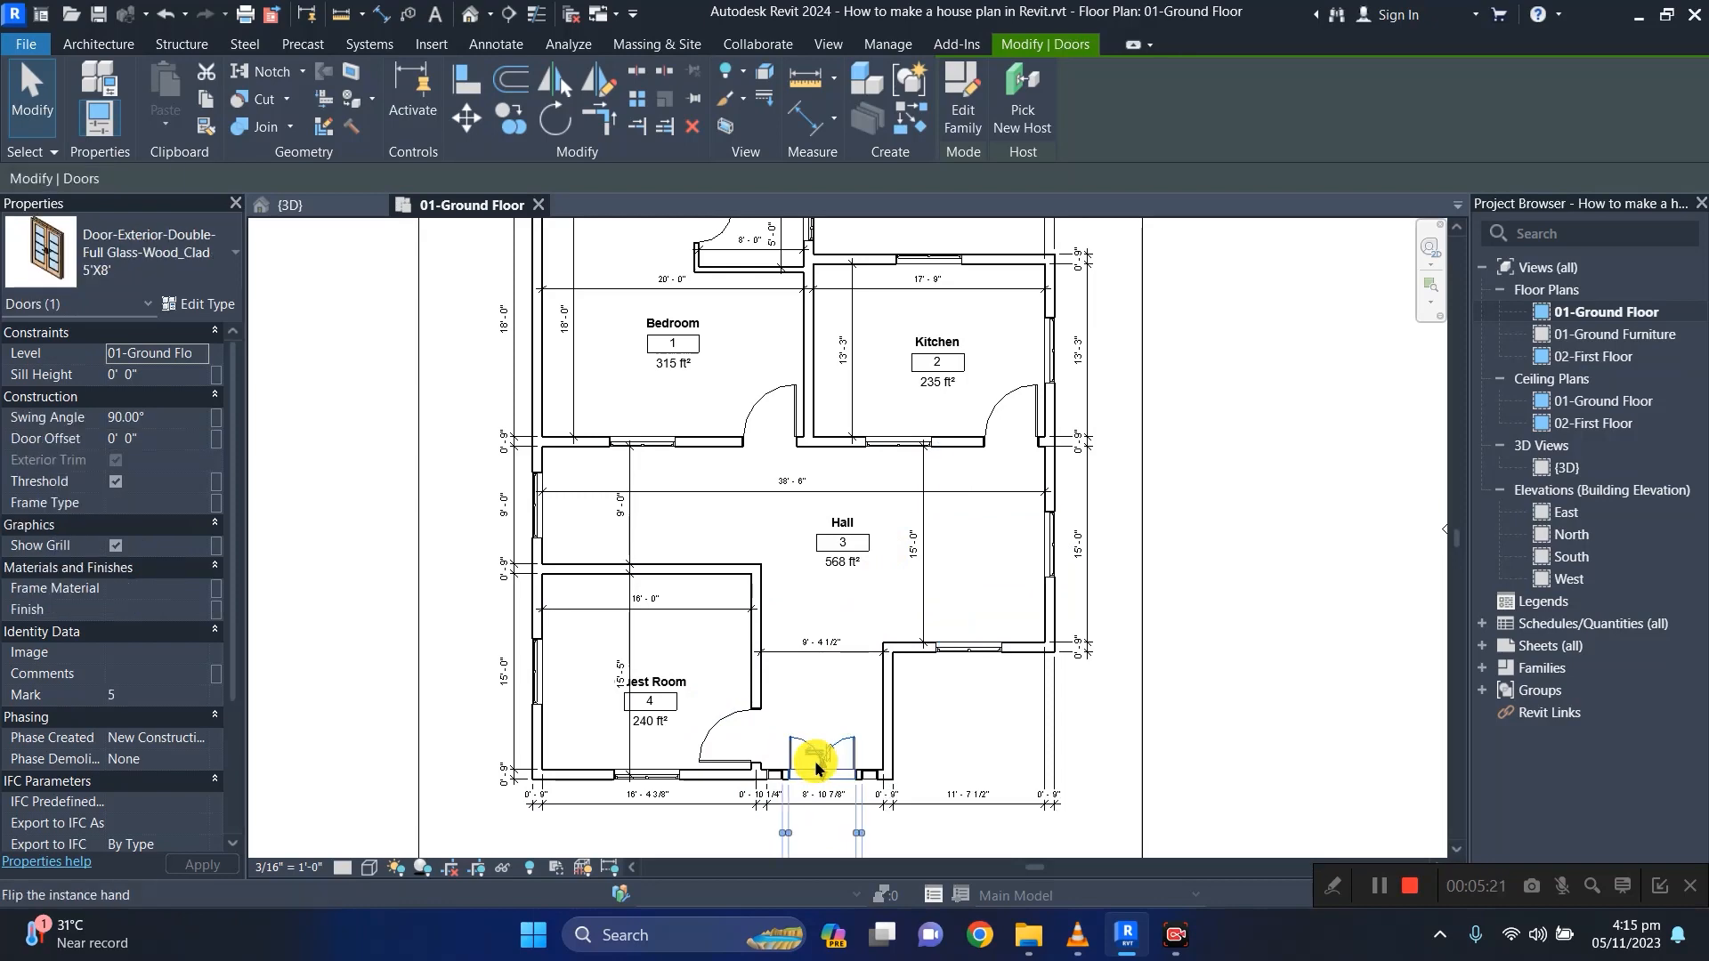
{"action": "left_click", "coordinate": [204, 313]}
{"action": "left_click", "coordinate": [1064, 129]}
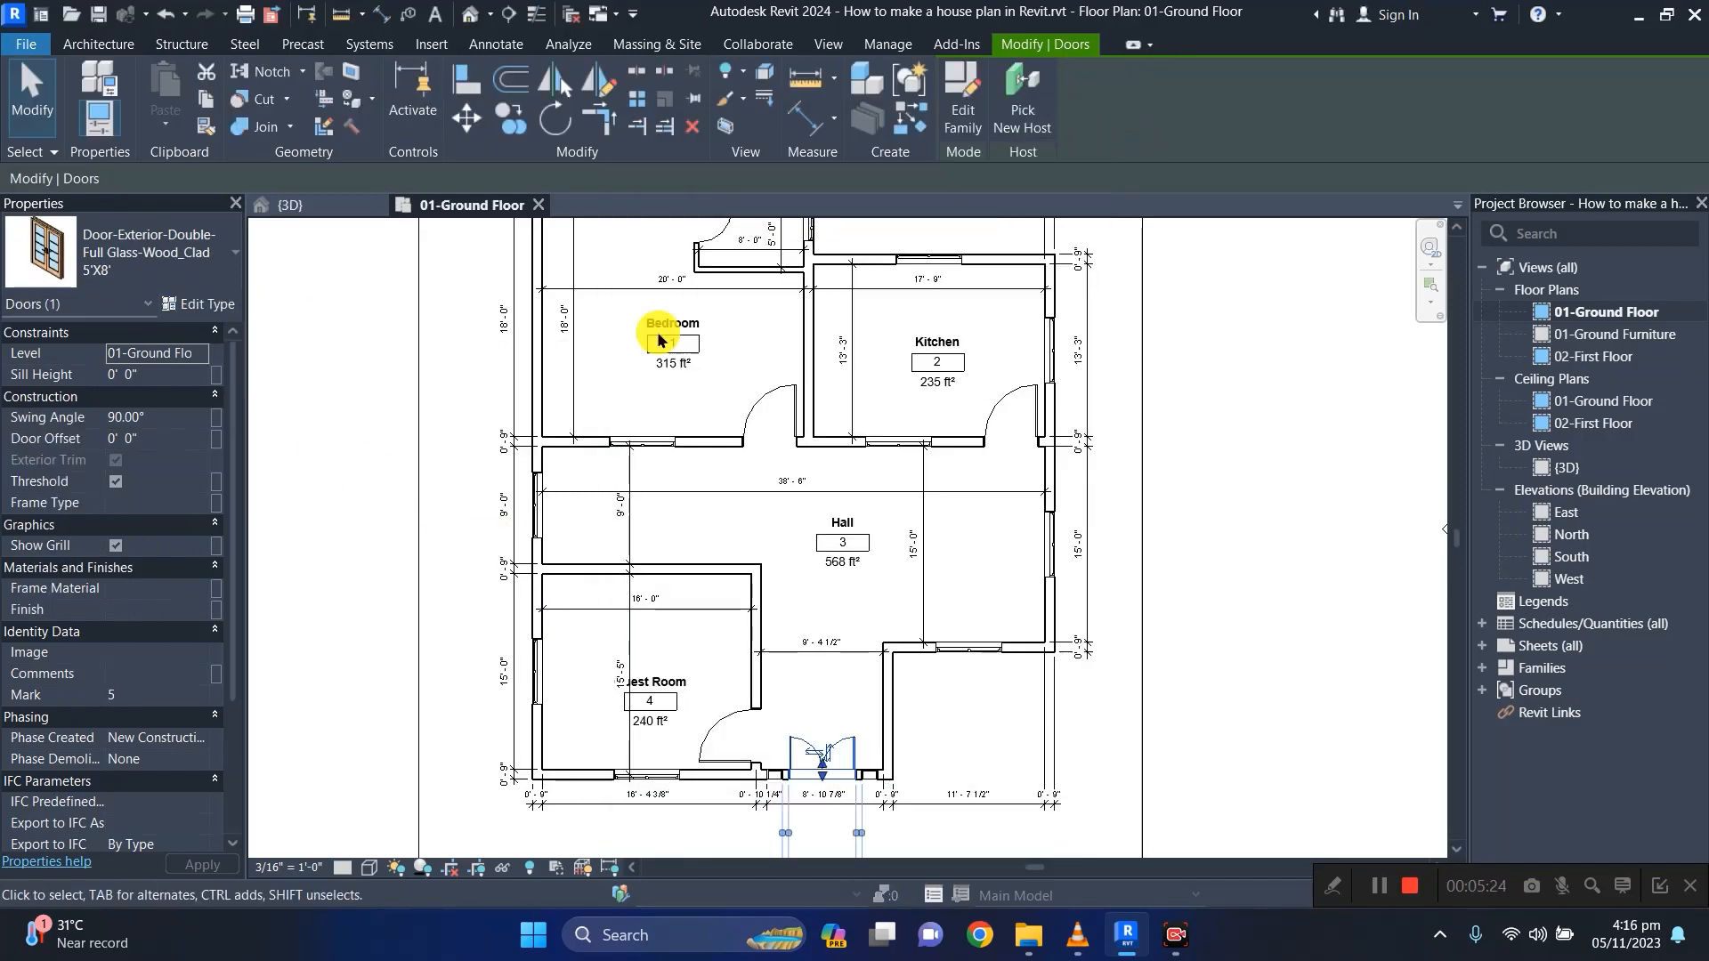
{"action": "left_click", "coordinate": [121, 692]}
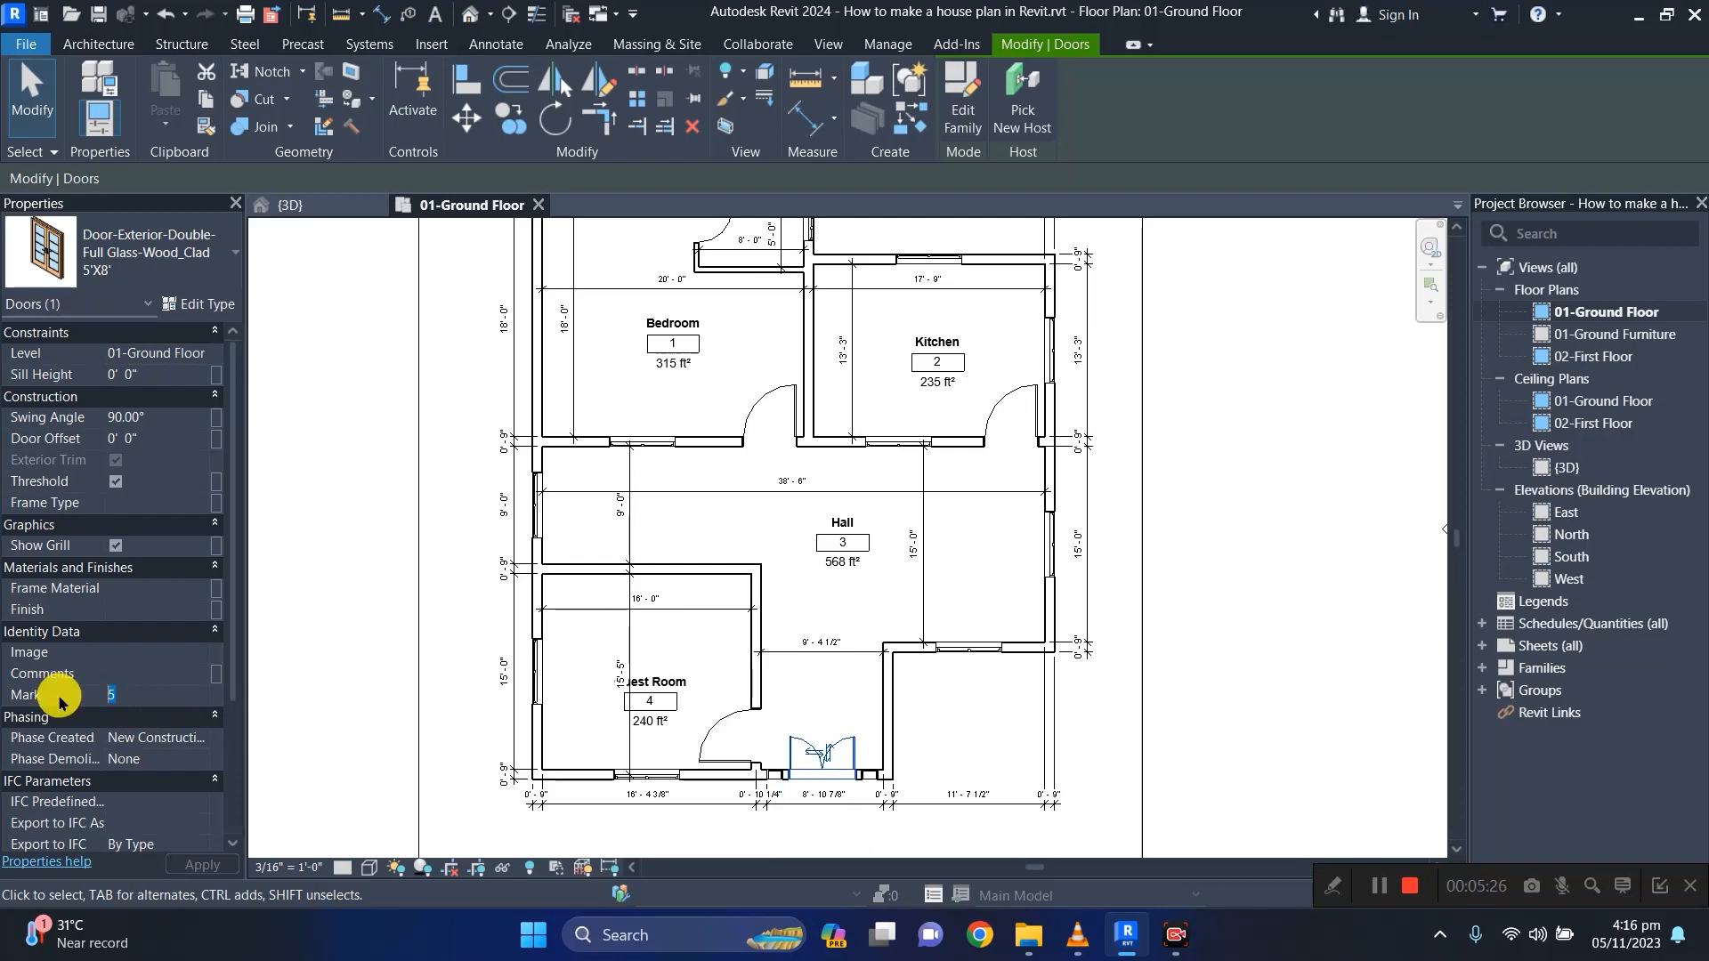
{"action": "type", "text": "MD"}
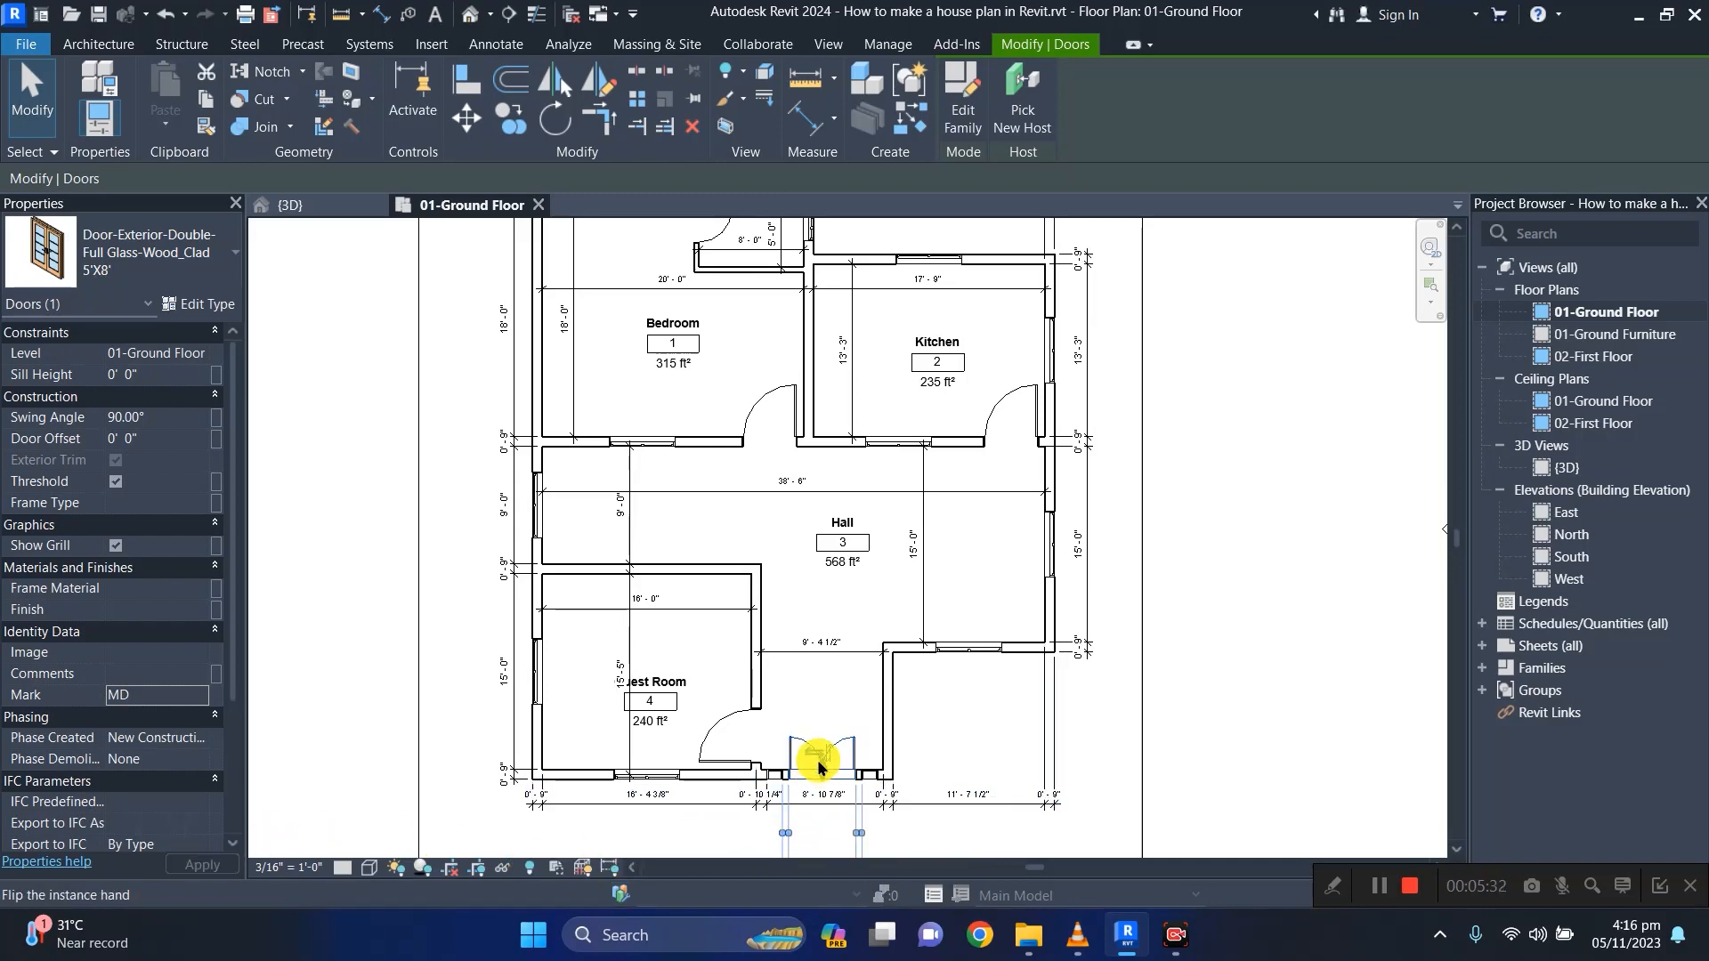
{"action": "left_click", "coordinate": [1129, 747]}
{"action": "left_click", "coordinate": [819, 778]}
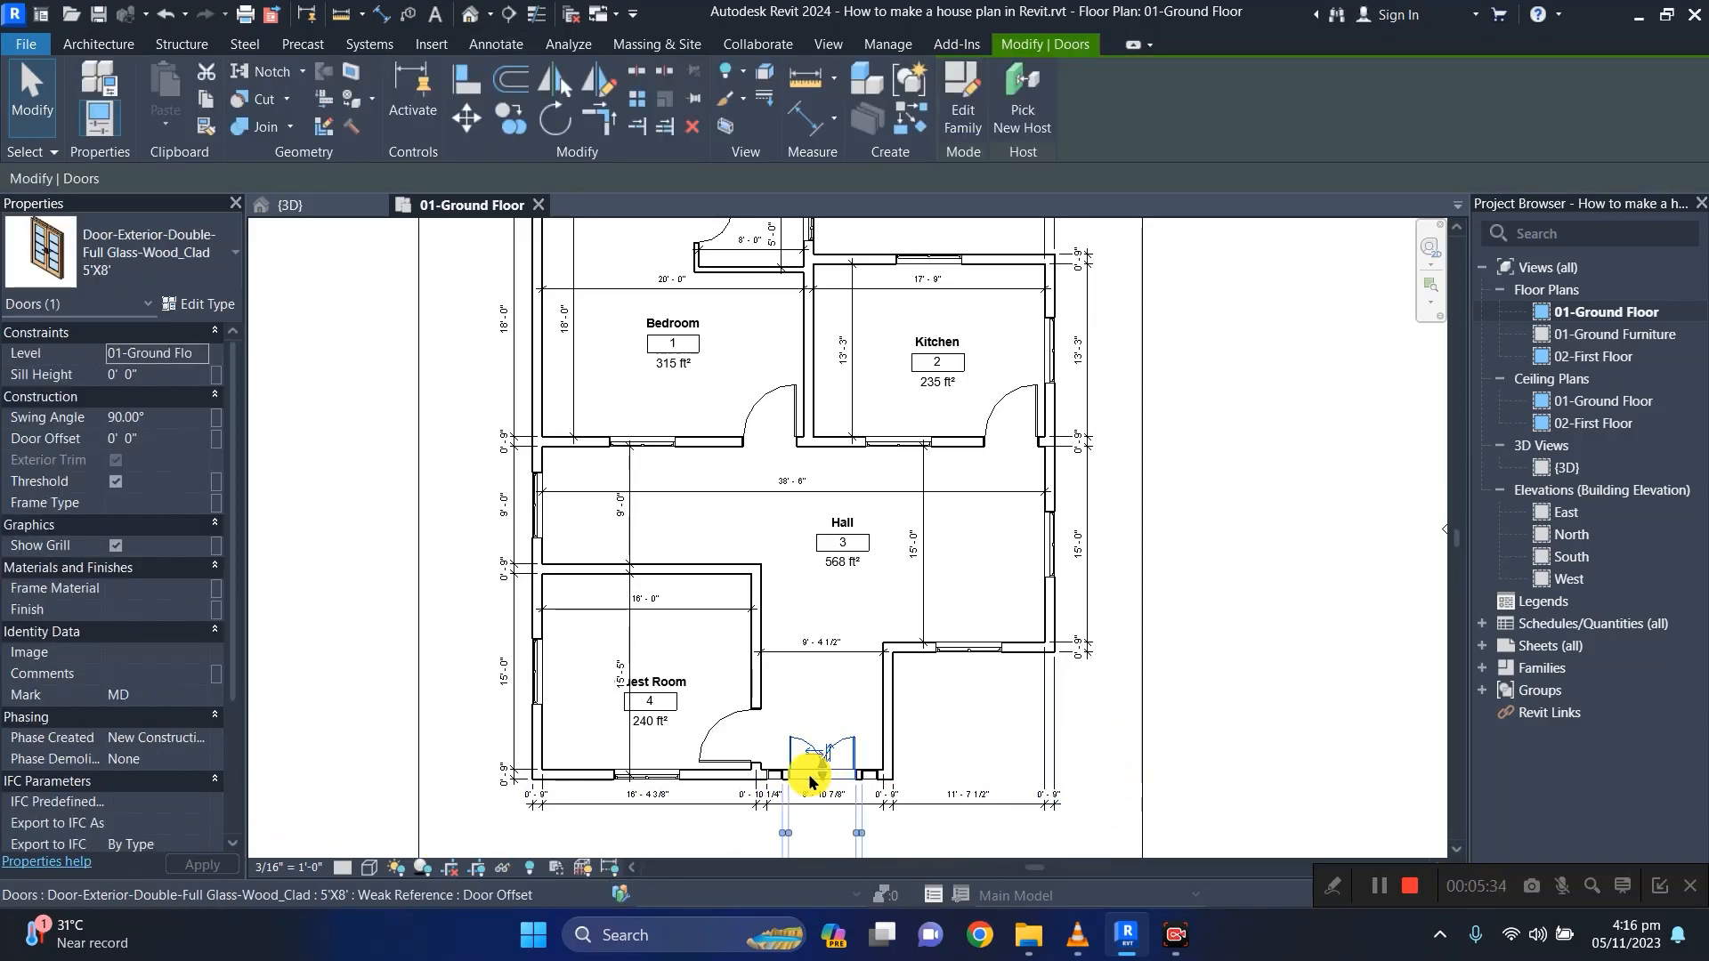
Set the Mark of the side-lite panel just west of the double entrance door to MG.
{"action": "scroll", "coordinate": [776, 784], "scroll_direction": "up", "scroll_amount": 3}
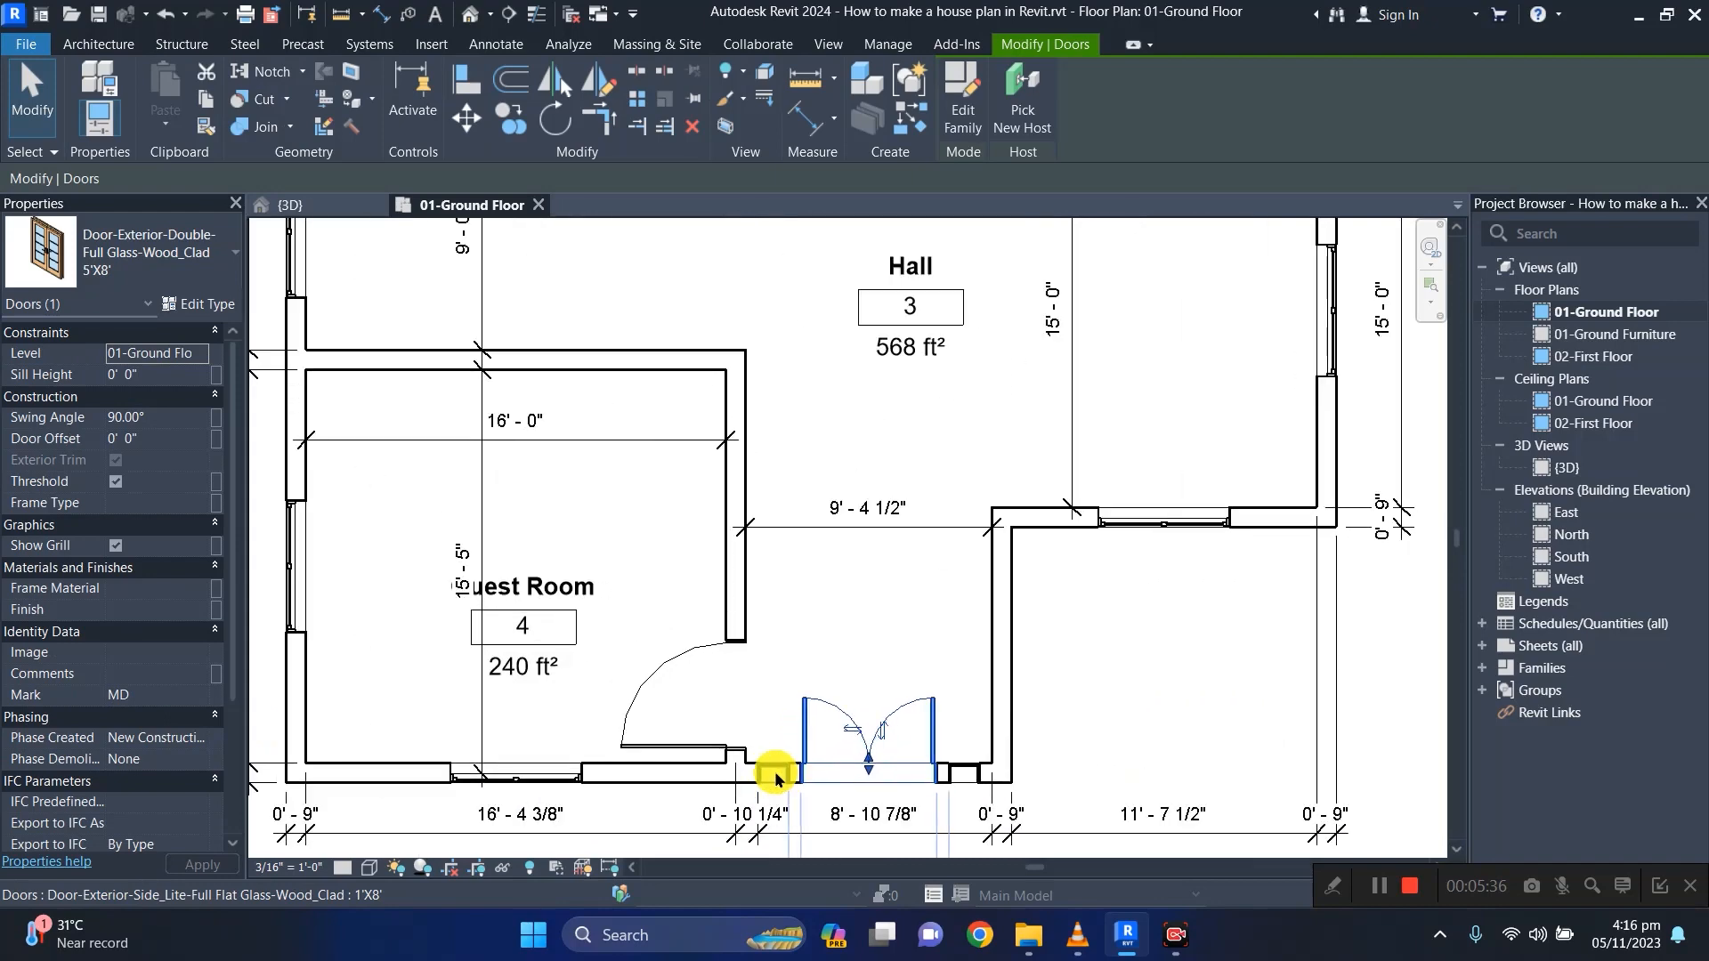
{"action": "left_click", "coordinate": [776, 779]}
{"action": "left_click", "coordinate": [145, 591]}
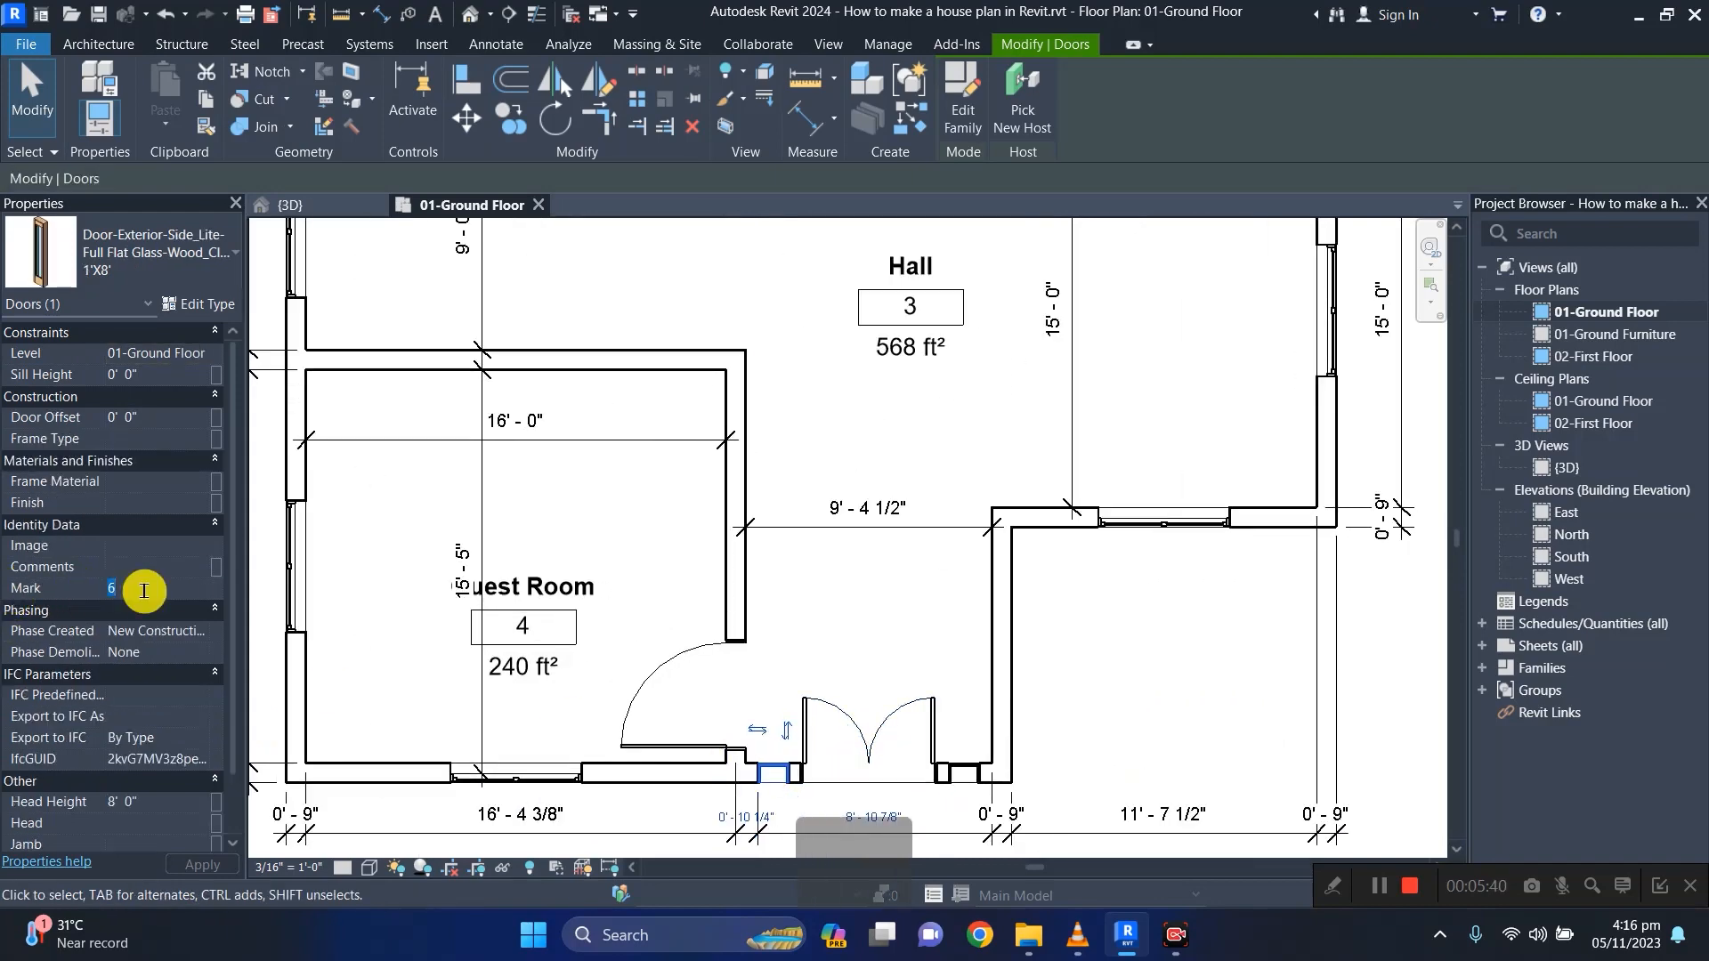
{"action": "type", "text": "MG"}
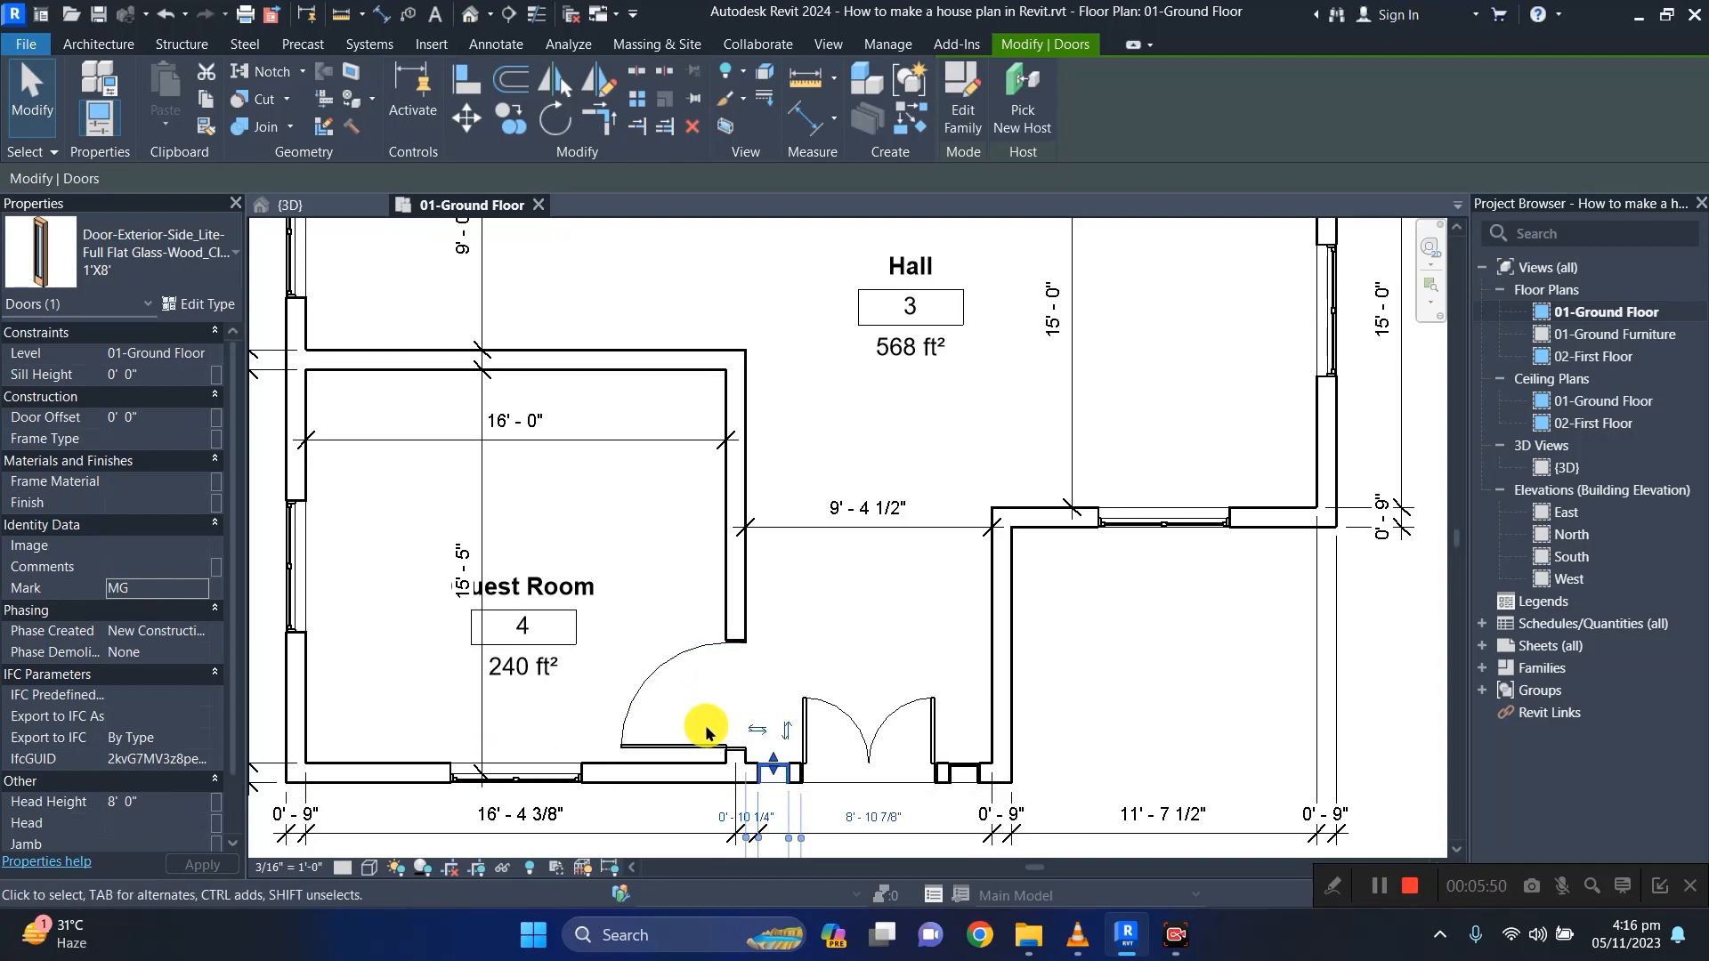
Set the Mark of the guest room door to D1, and select the west side-lite panel to check its Mark.
{"action": "middle_click_drag", "start_coordinate": [703, 725], "coordinate": [709, 562]}
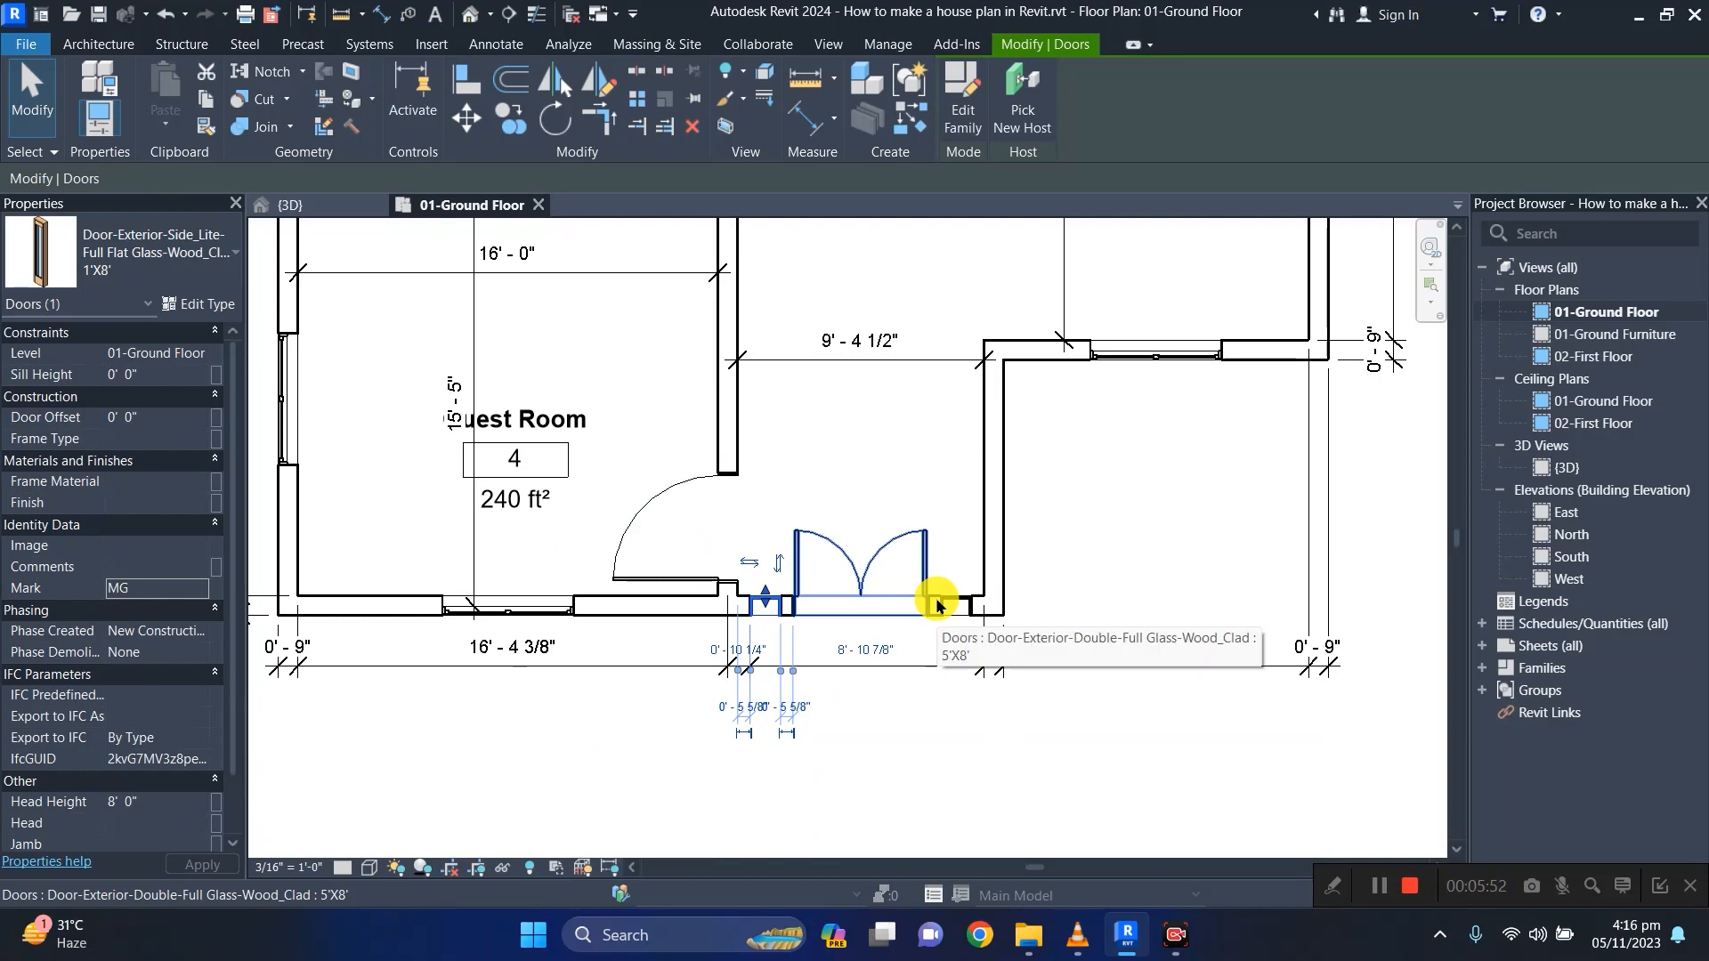
{"action": "scroll", "coordinate": [936, 605], "scroll_direction": "down", "scroll_amount": 2}
{"action": "scroll", "coordinate": [957, 579], "scroll_direction": "down", "scroll_amount": 2}
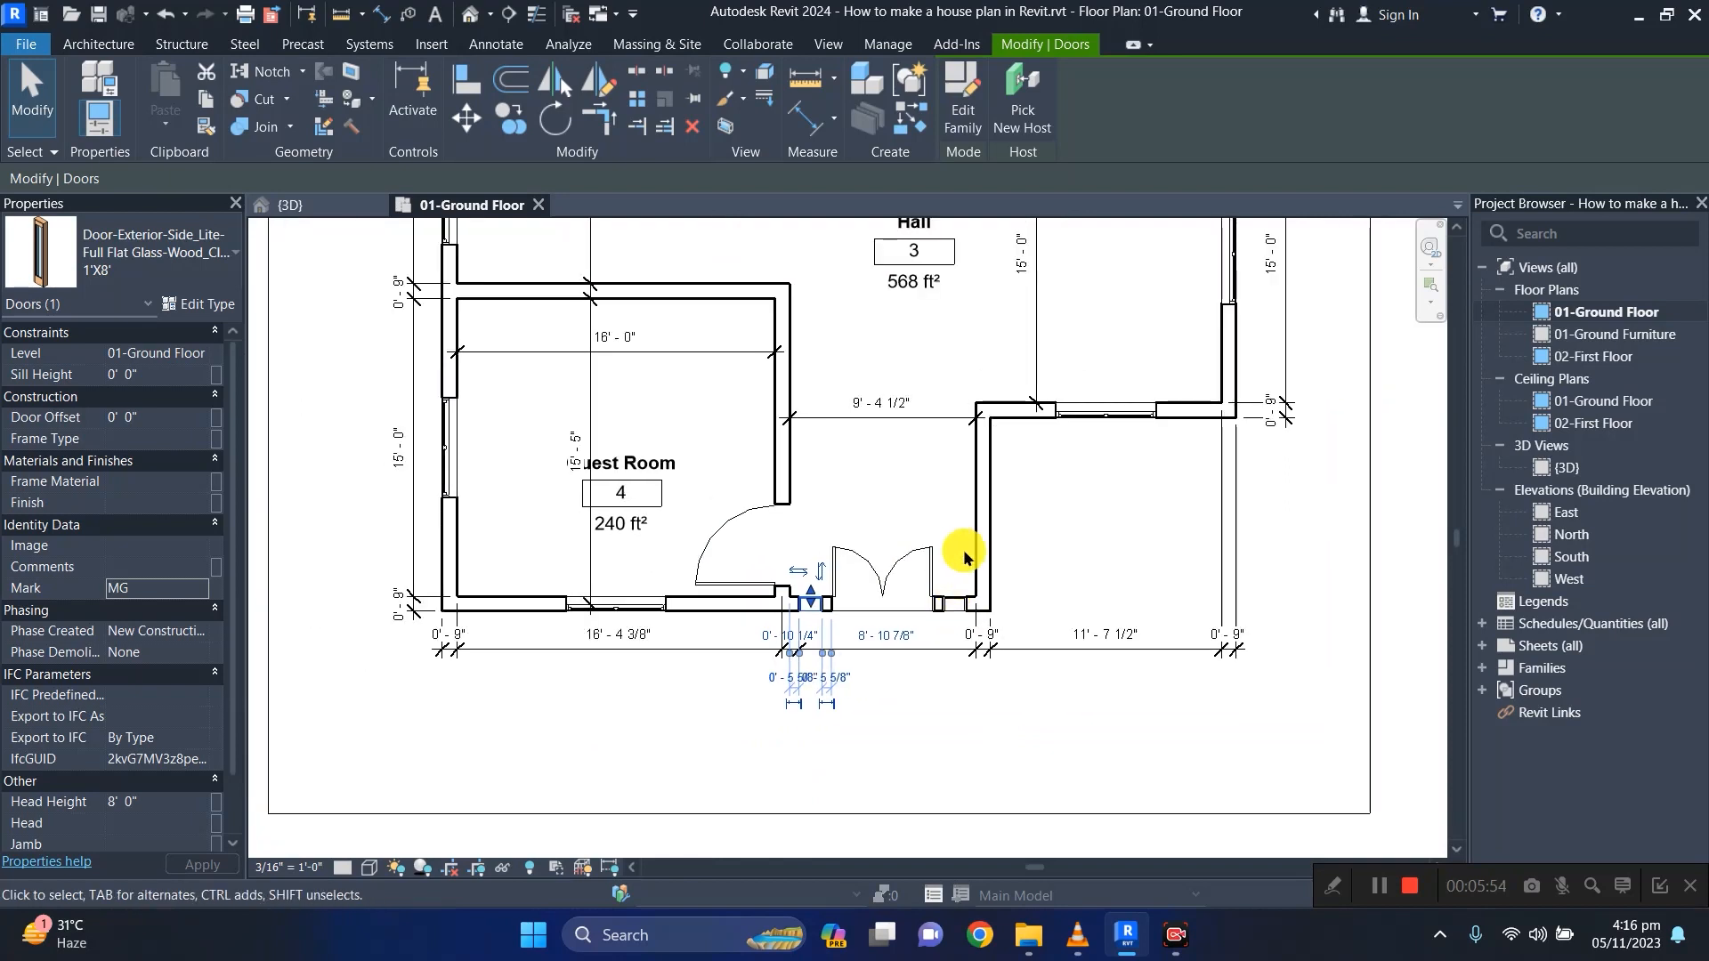
{"action": "middle_click_drag", "start_coordinate": [847, 382], "coordinate": [831, 534]}
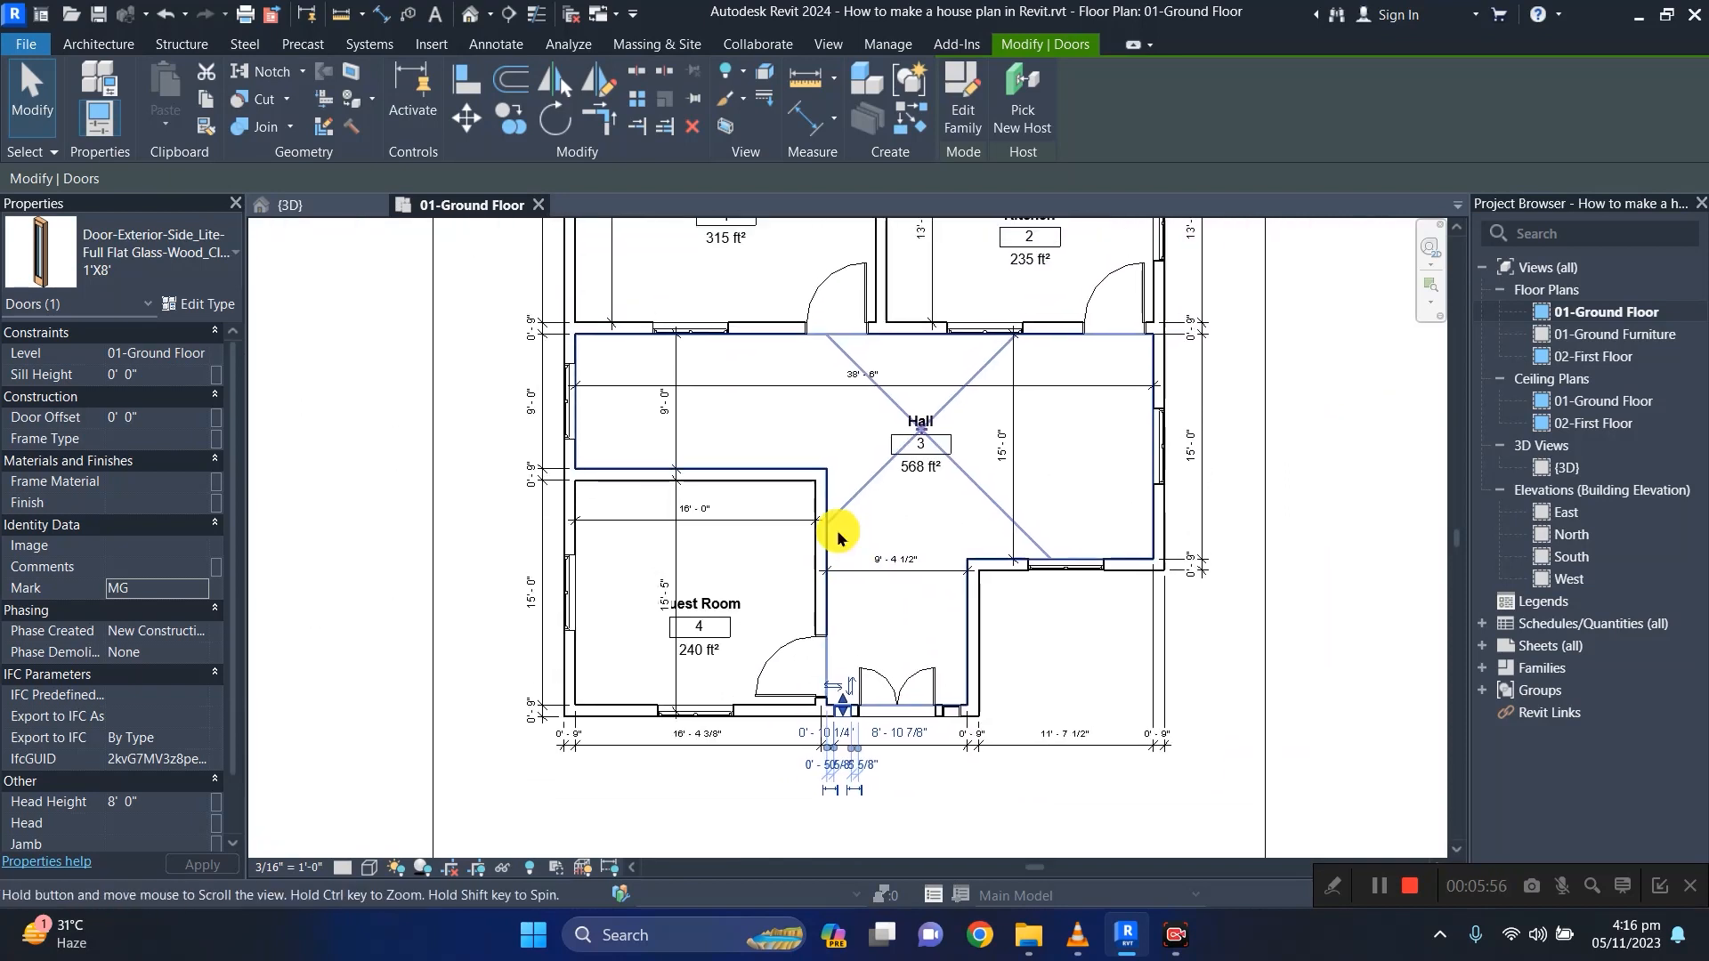
{"action": "left_click", "coordinate": [772, 680]}
{"action": "left_click", "coordinate": [137, 591]}
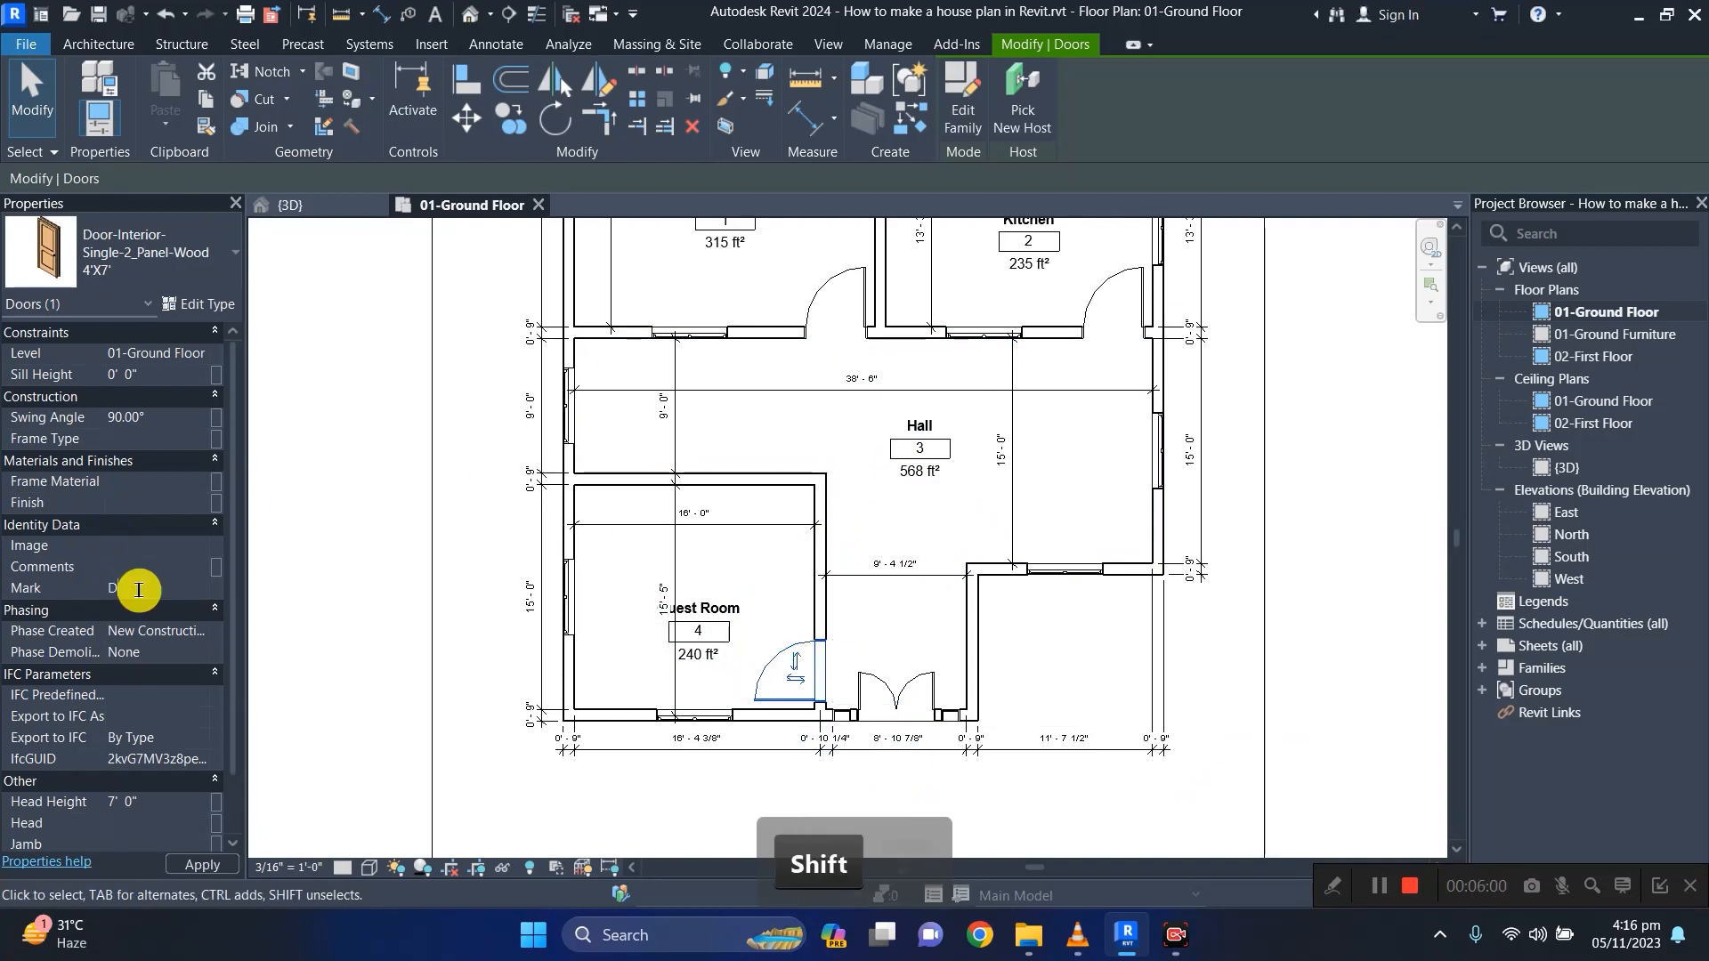
{"action": "type", "text": "D1"}
{"action": "key", "text": "BackSpace"}
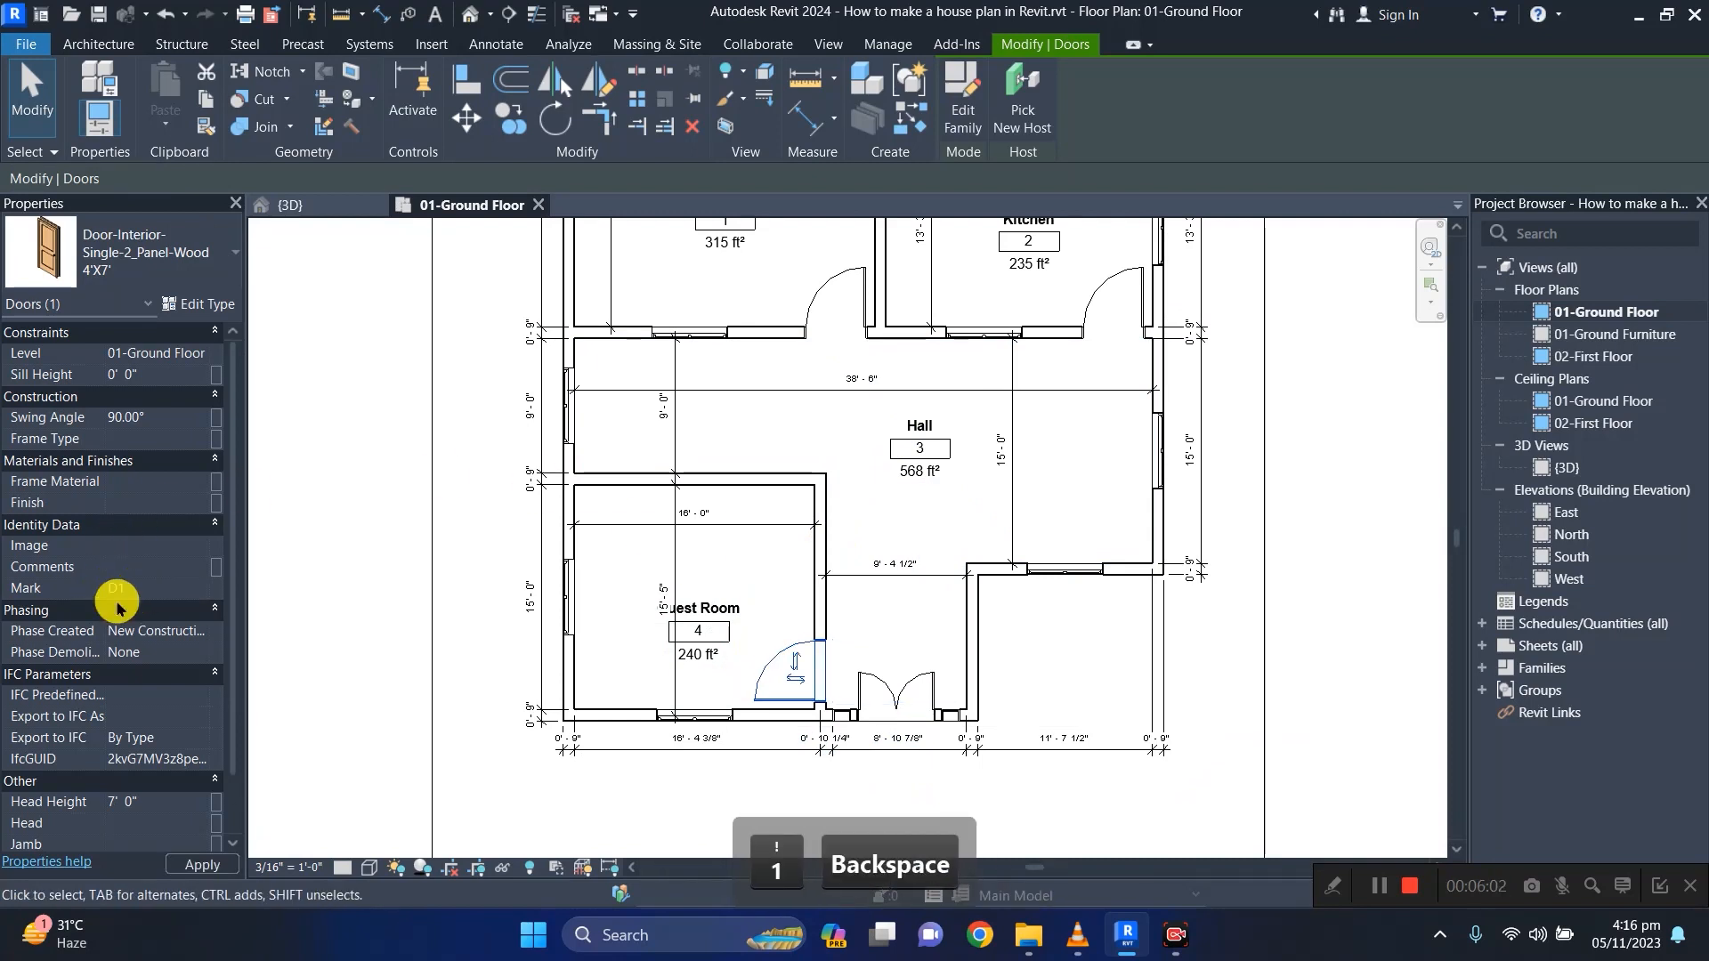
{"action": "left_click", "coordinate": [191, 866]}
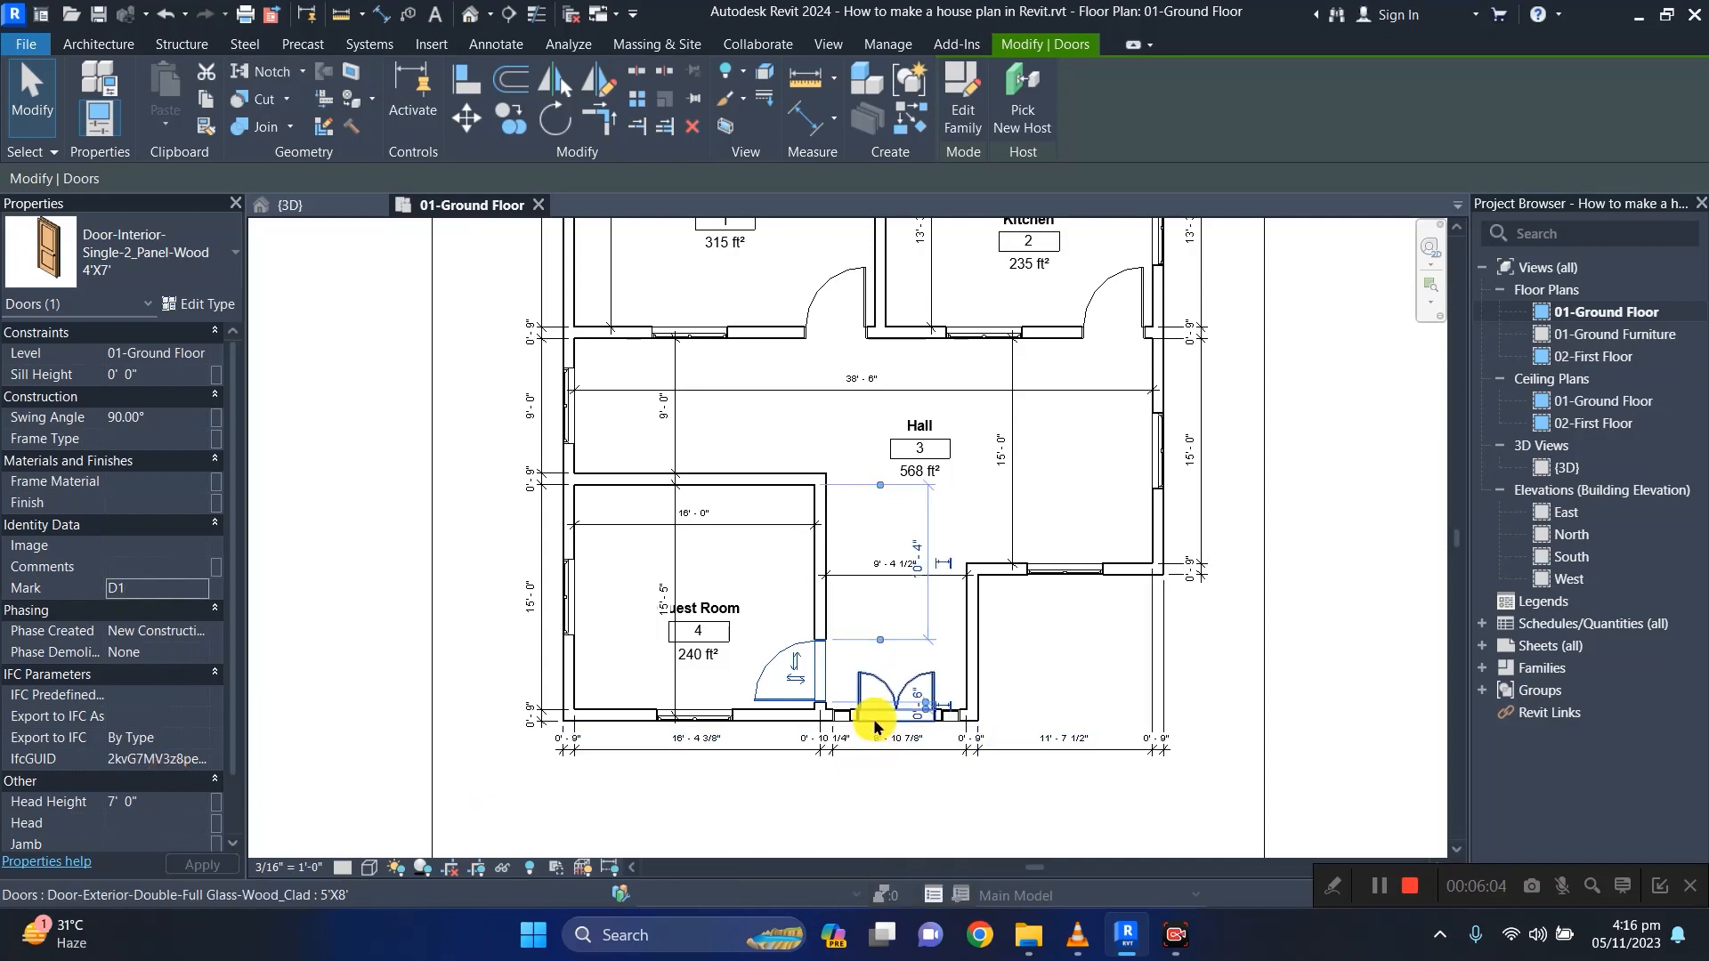
{"action": "left_click", "coordinate": [841, 716]}
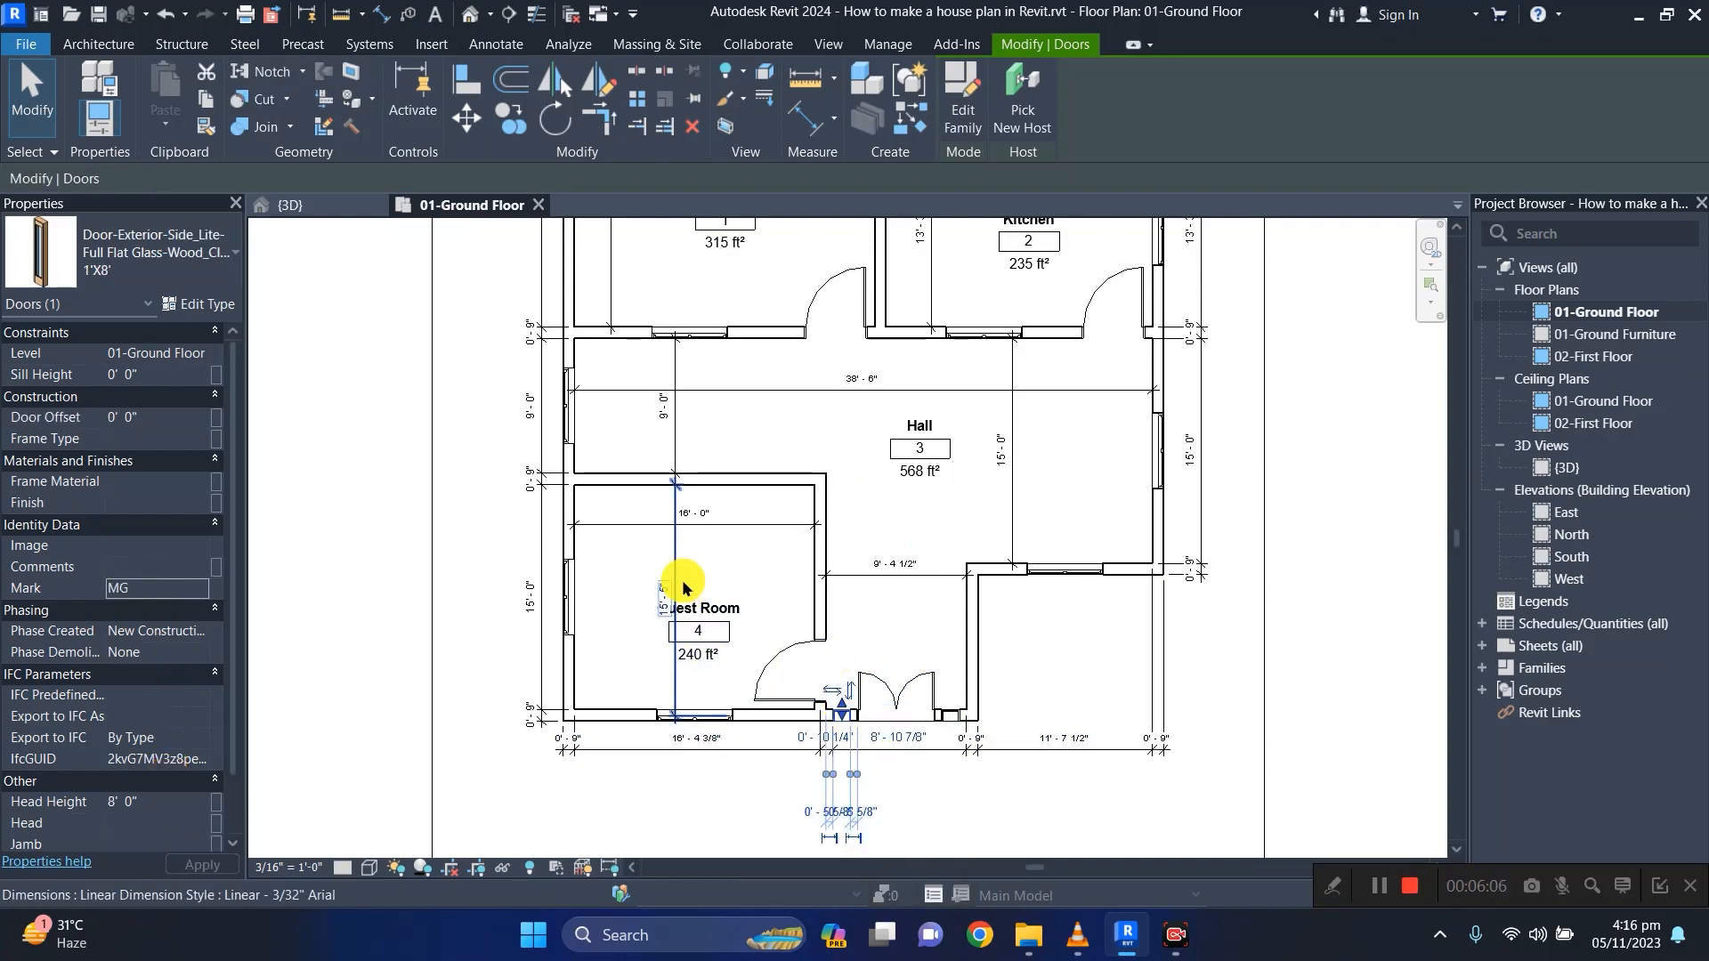
Set the Mark of the bedroom door to D1, accepting the duplicate value.
{"action": "left_click", "coordinate": [852, 314]}
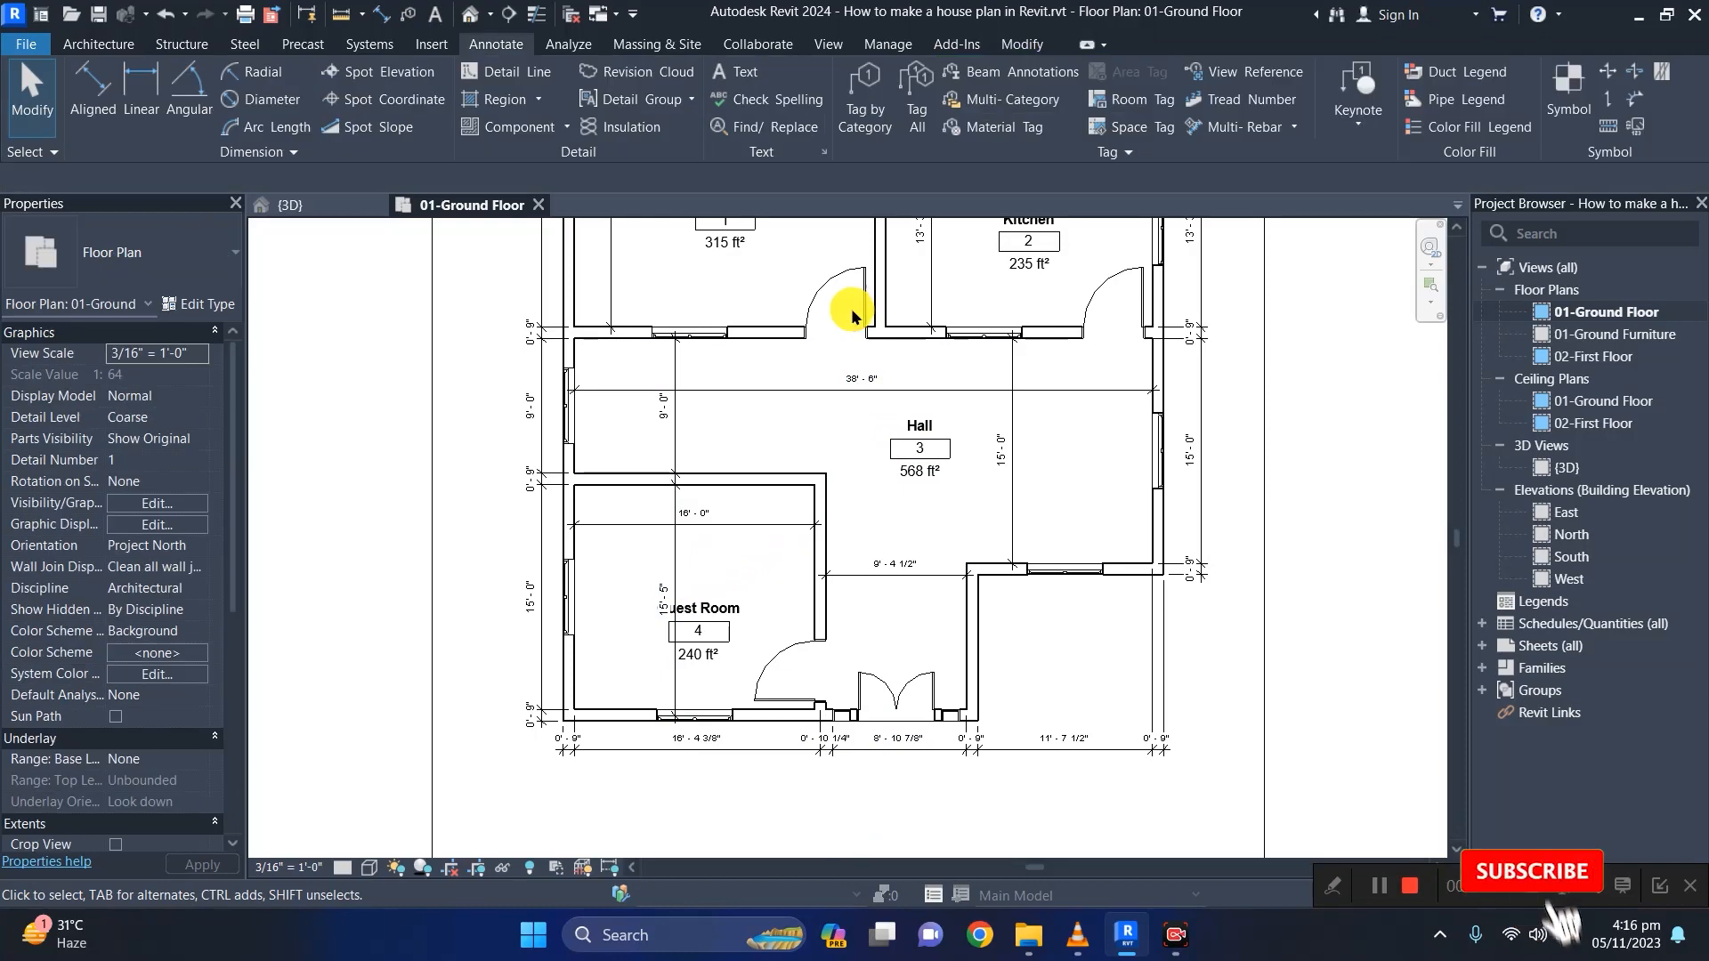
{"action": "left_click", "coordinate": [851, 309]}
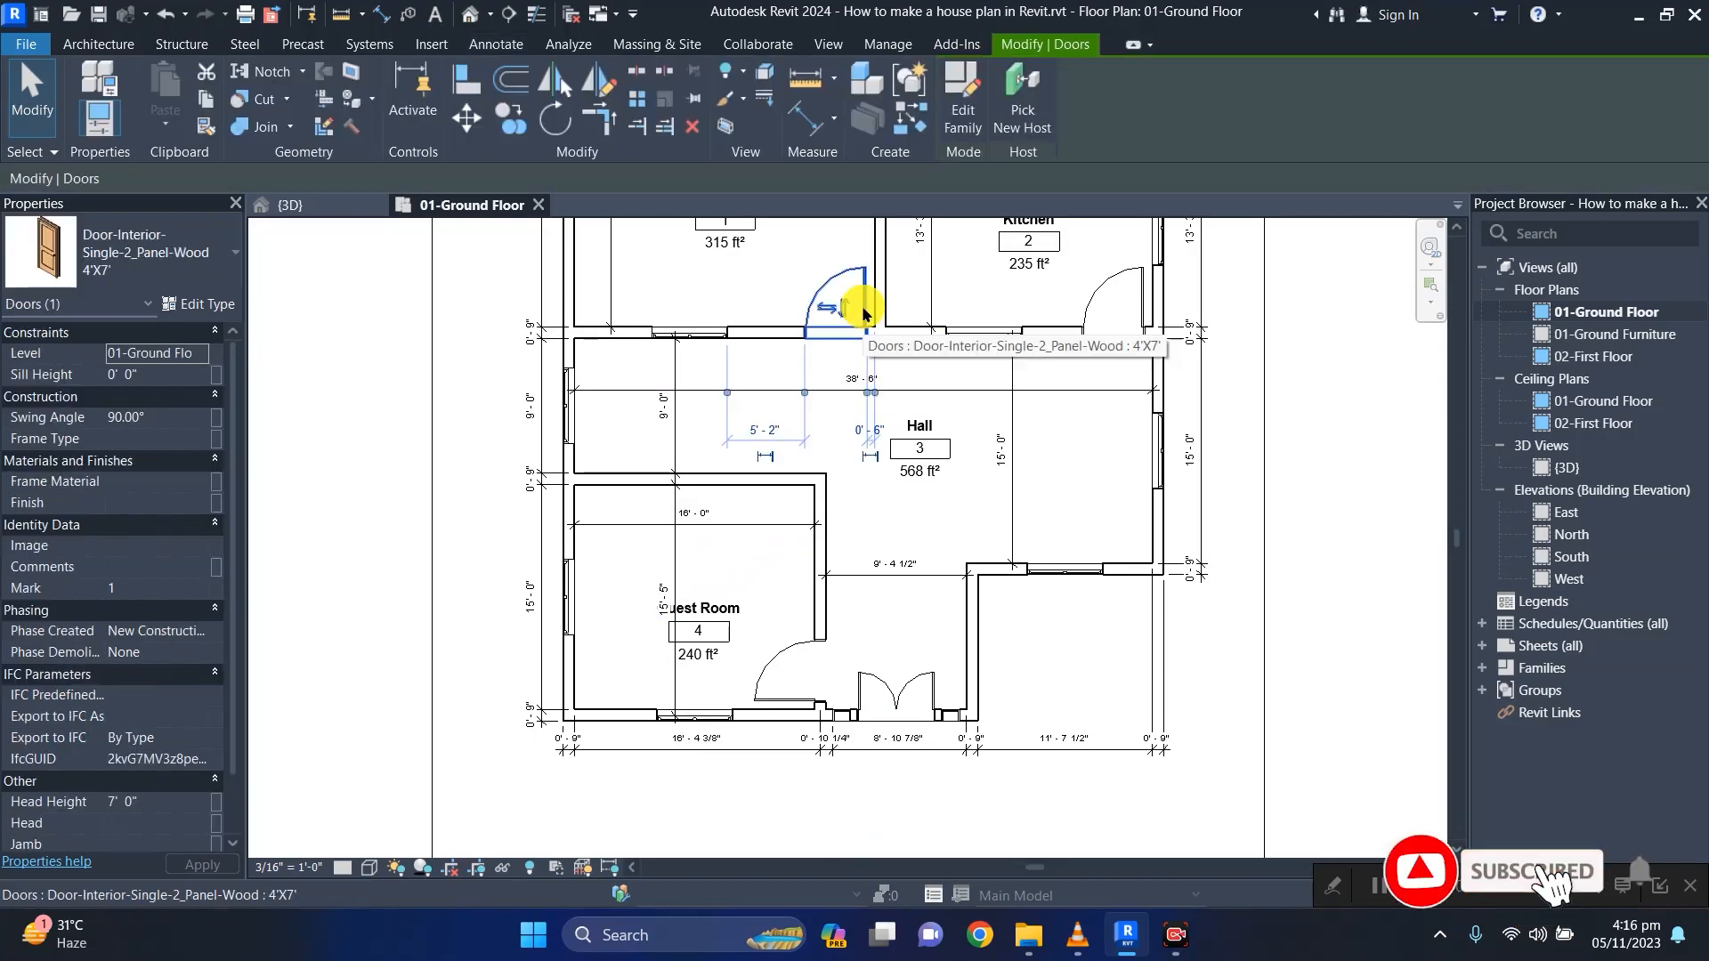
{"action": "left_click", "coordinate": [143, 590]}
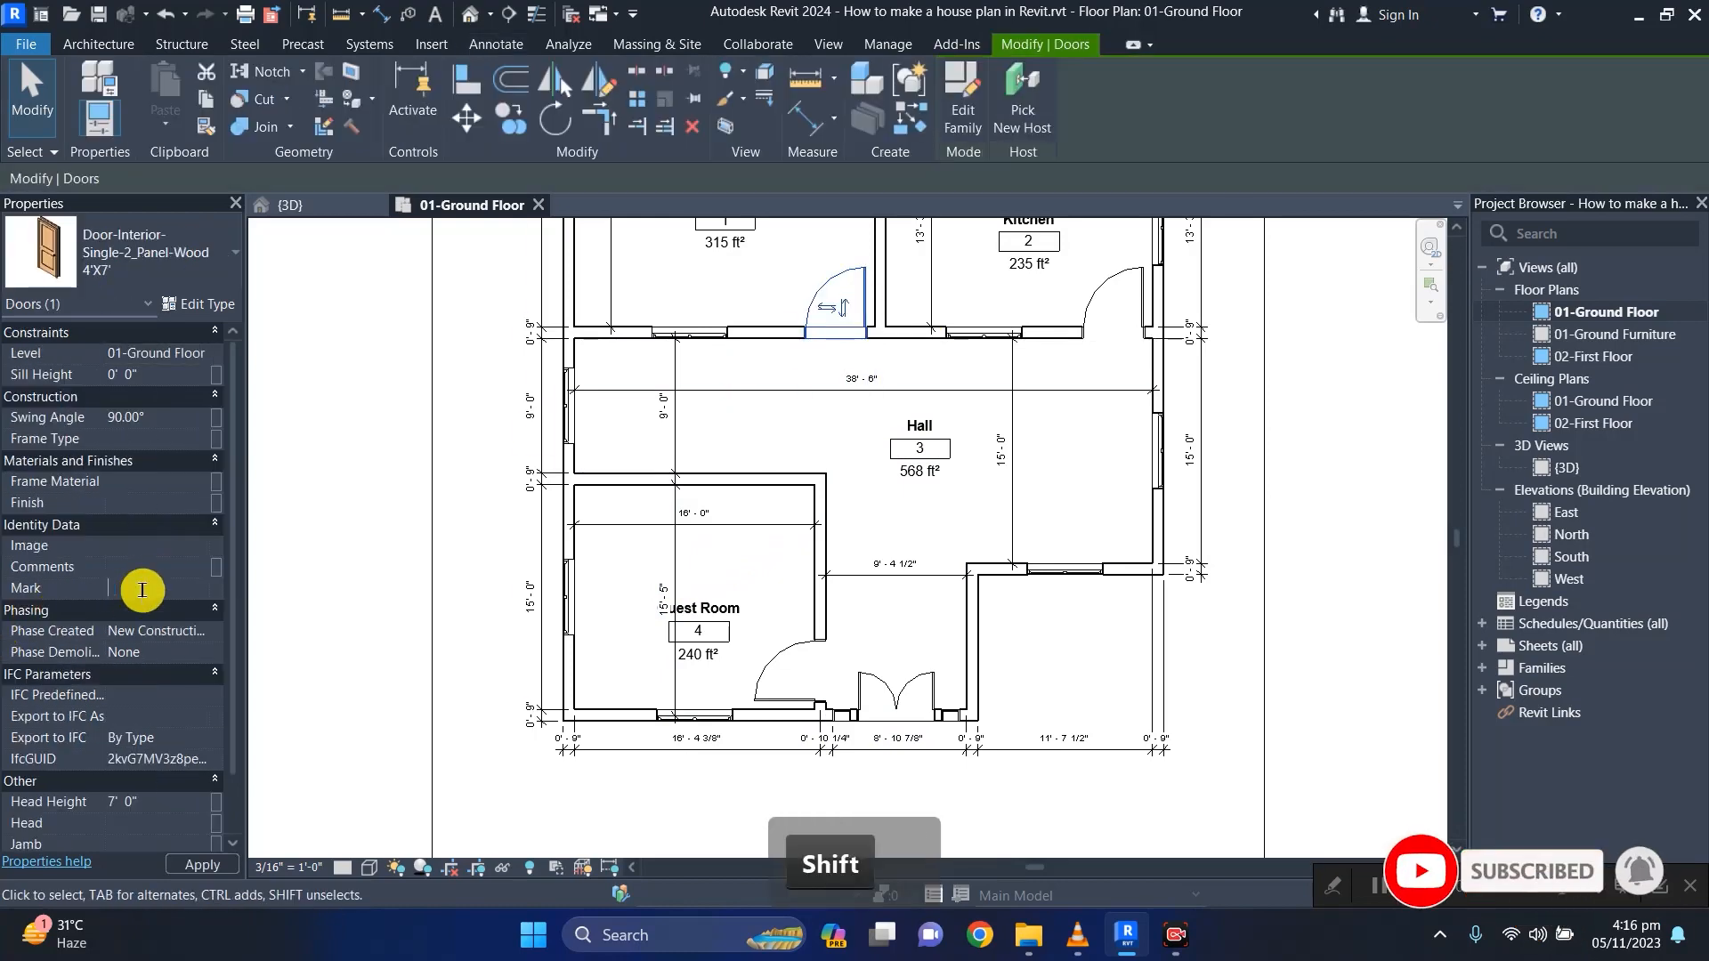
{"action": "type", "text": "D1"}
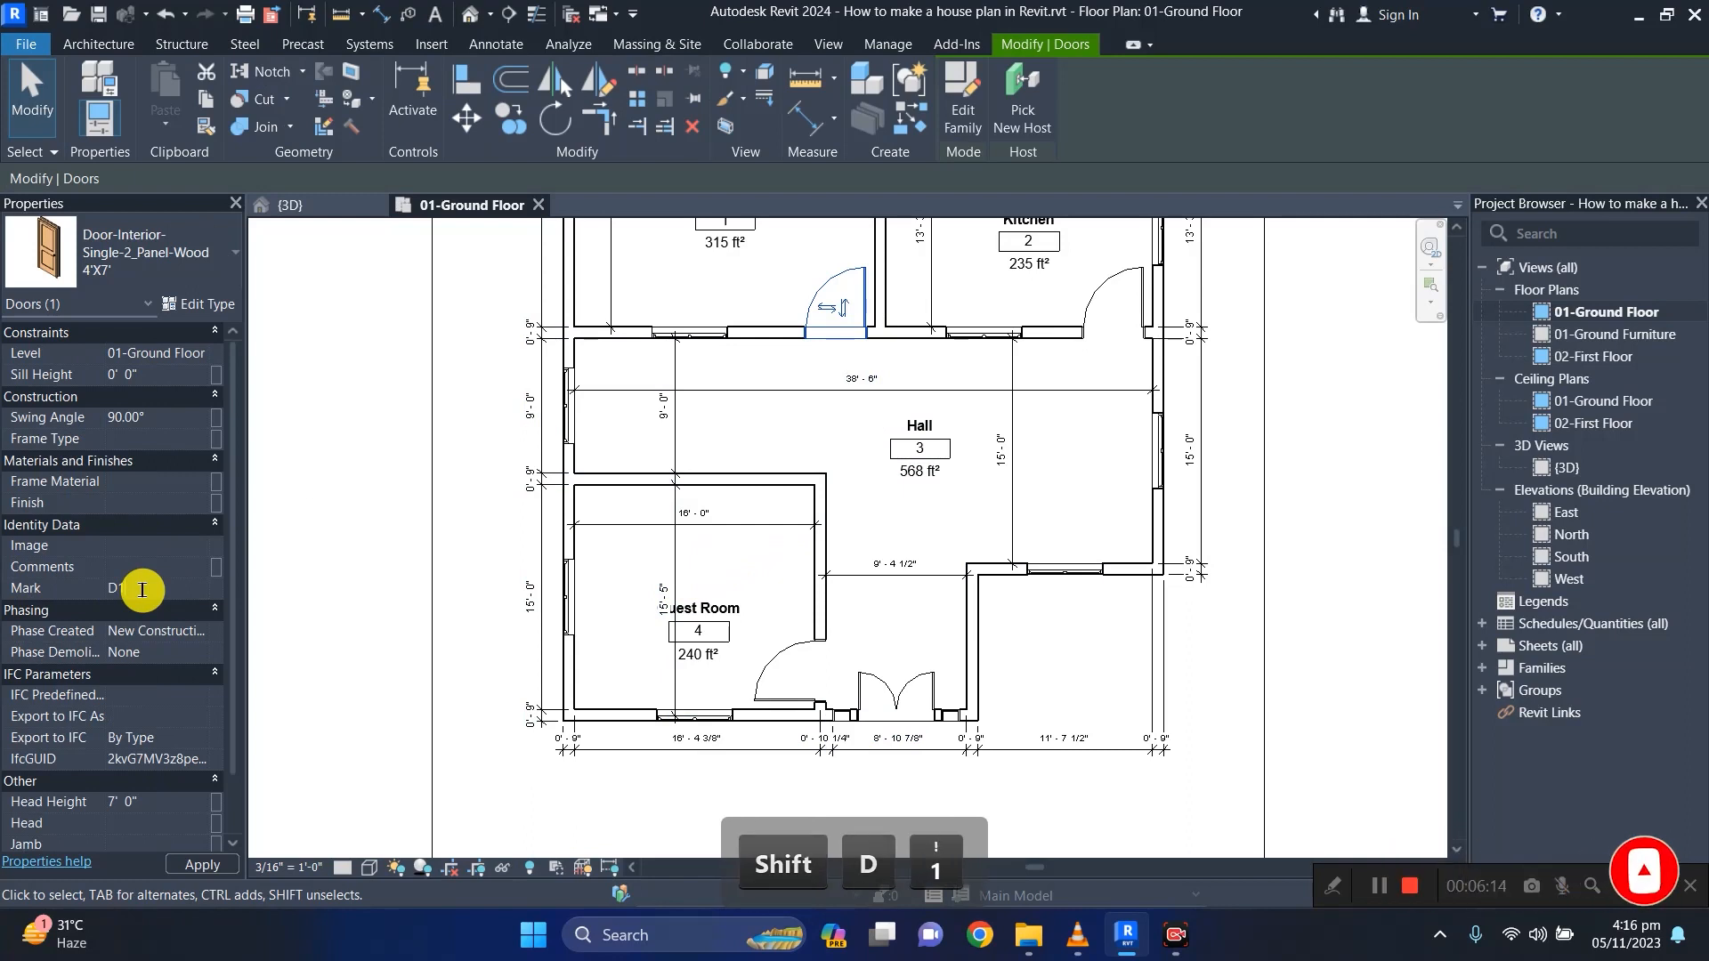
{"action": "key", "text": "Return"}
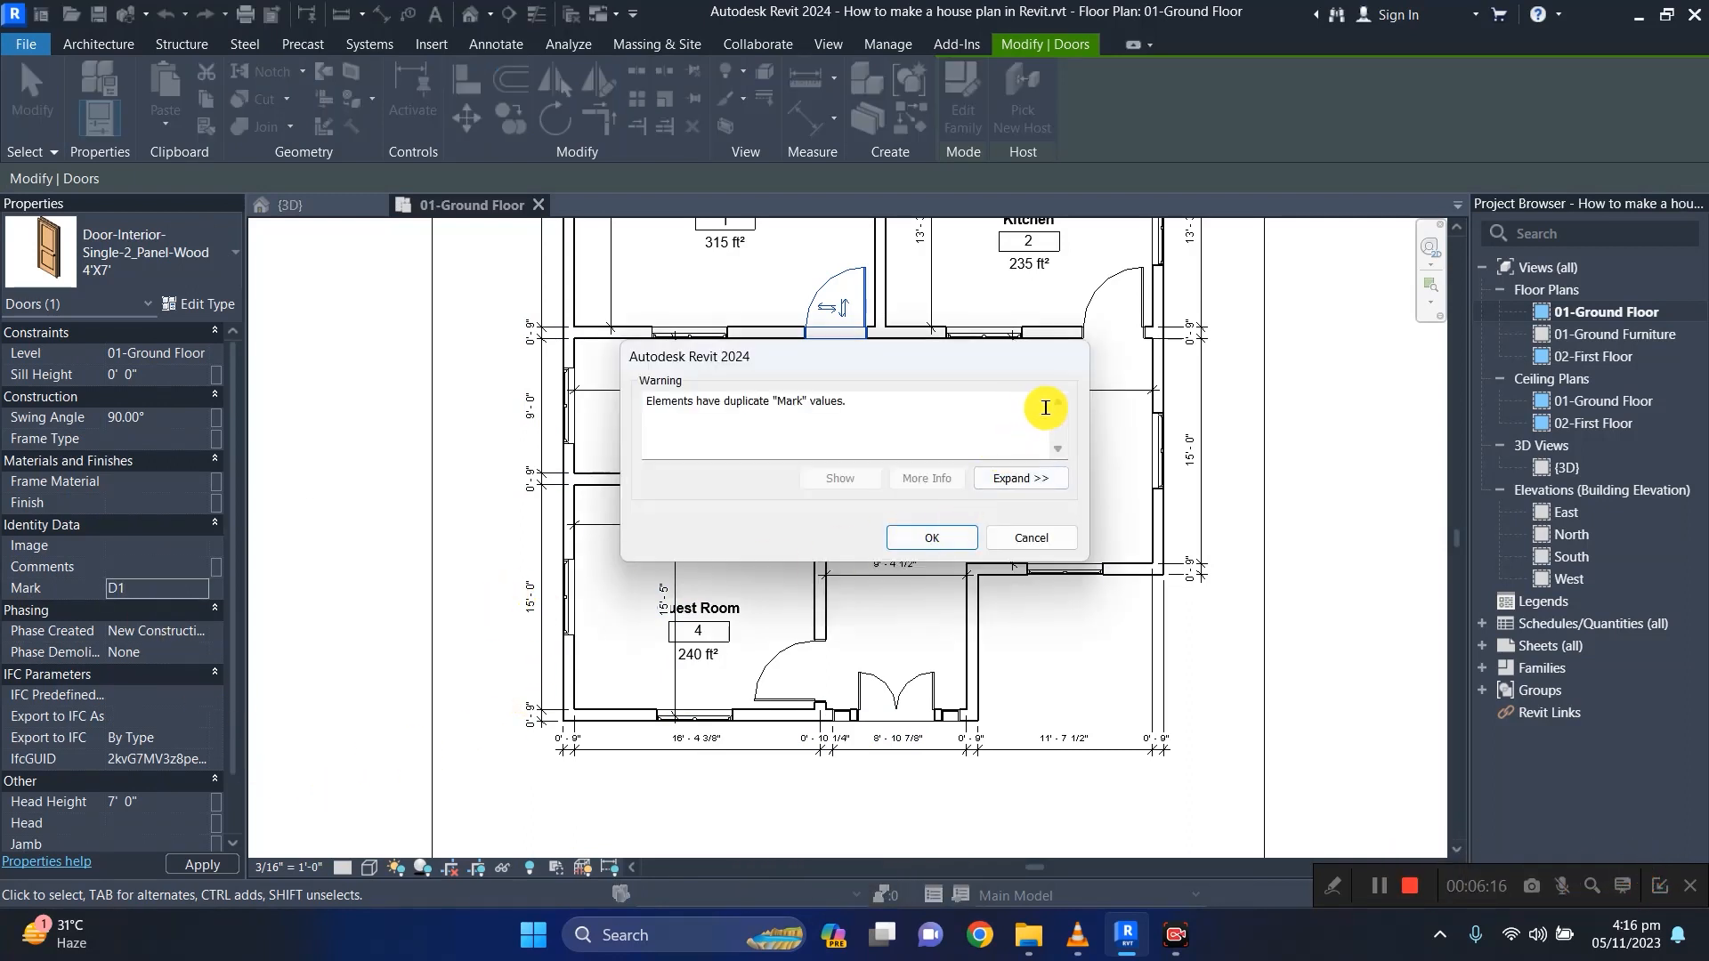
{"action": "left_click", "coordinate": [928, 538]}
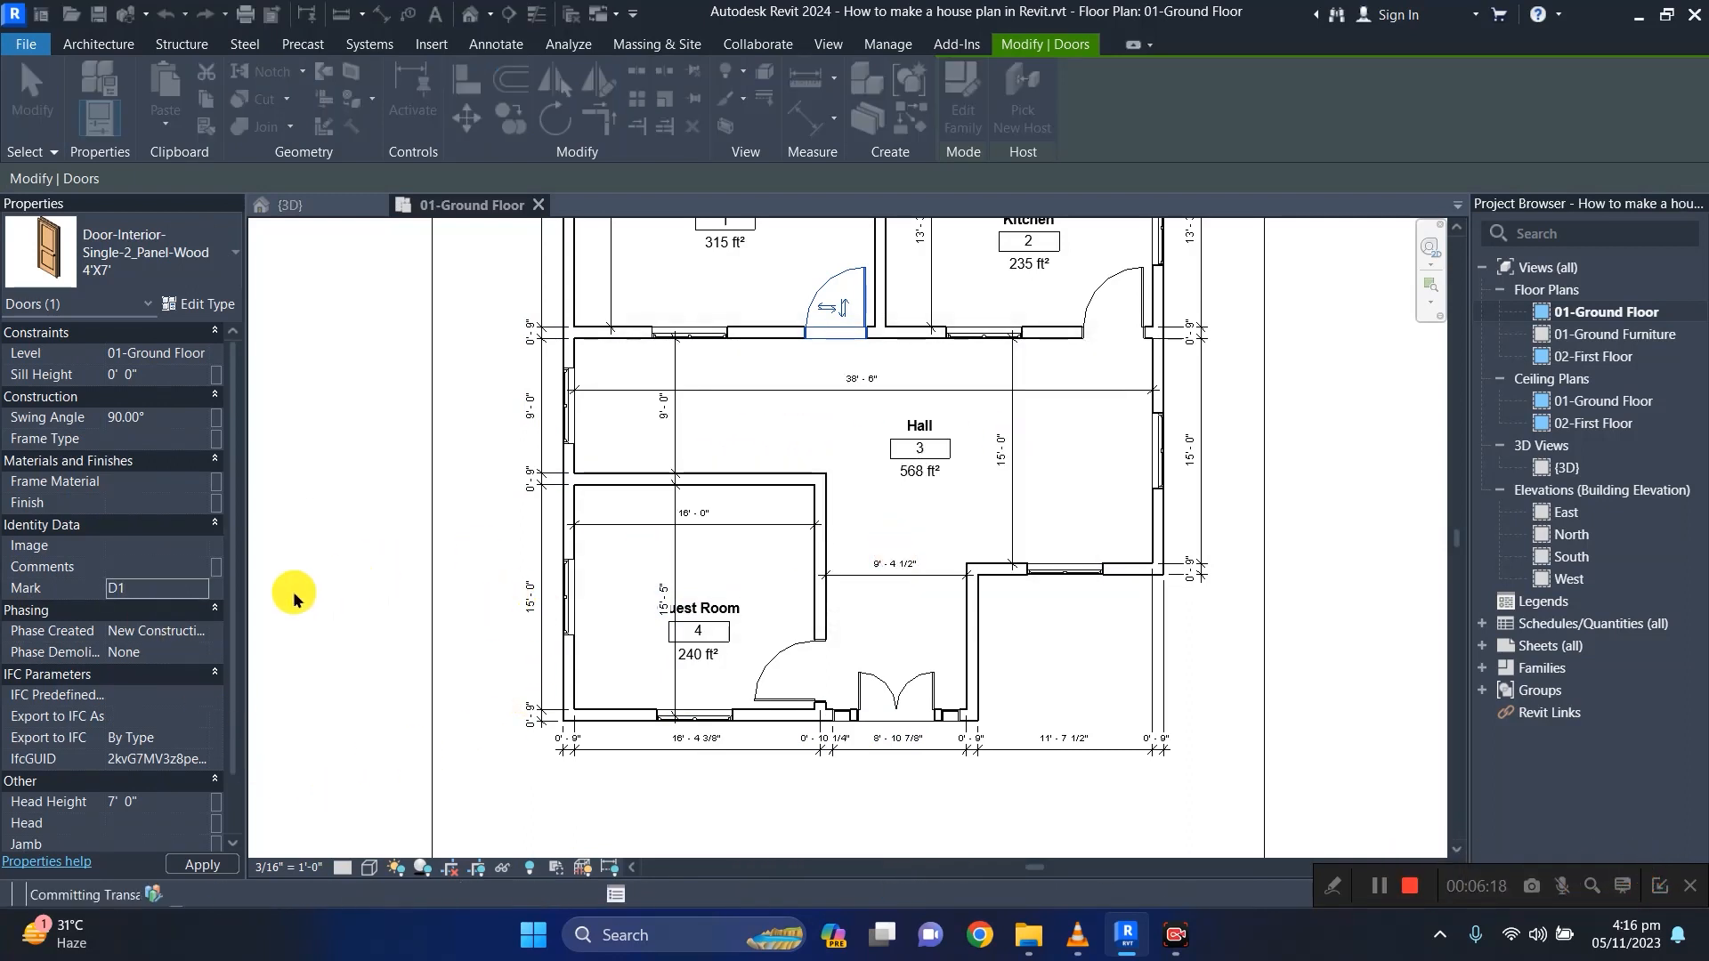
Change the Mark of the bedroom door to D2 and deselect the door.
{"action": "left_click", "coordinate": [137, 588]}
{"action": "key", "text": "BackSpace"}
{"action": "type", "text": "2"}
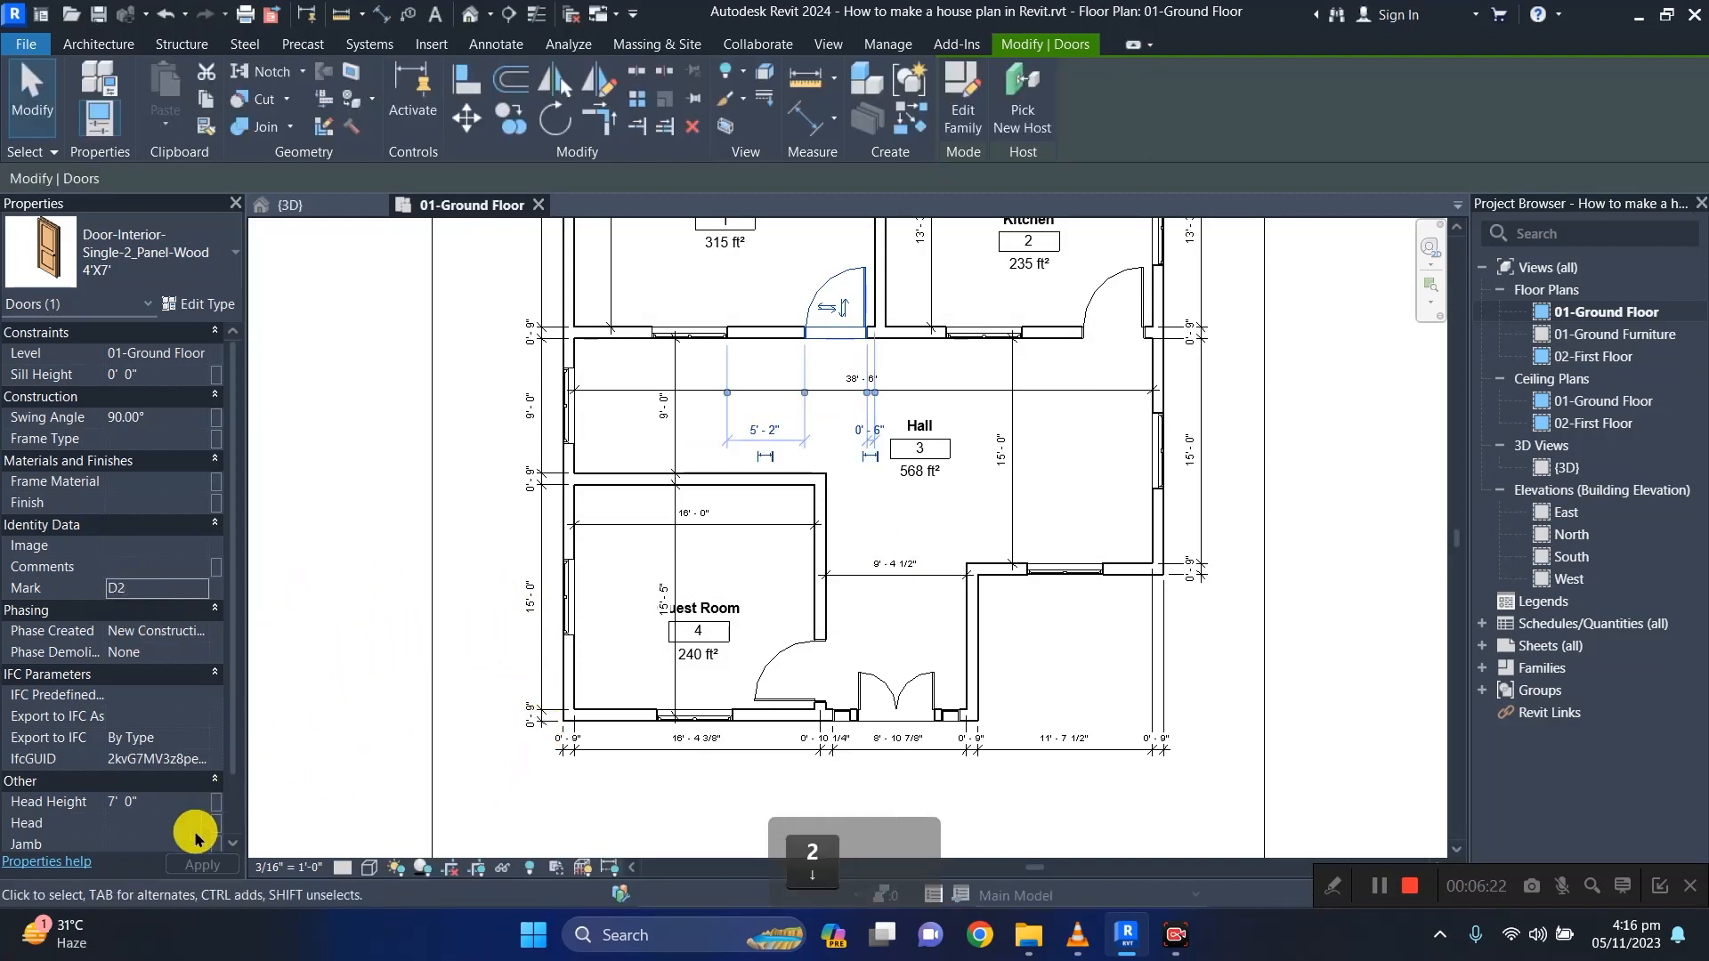
{"action": "left_click", "coordinate": [346, 699]}
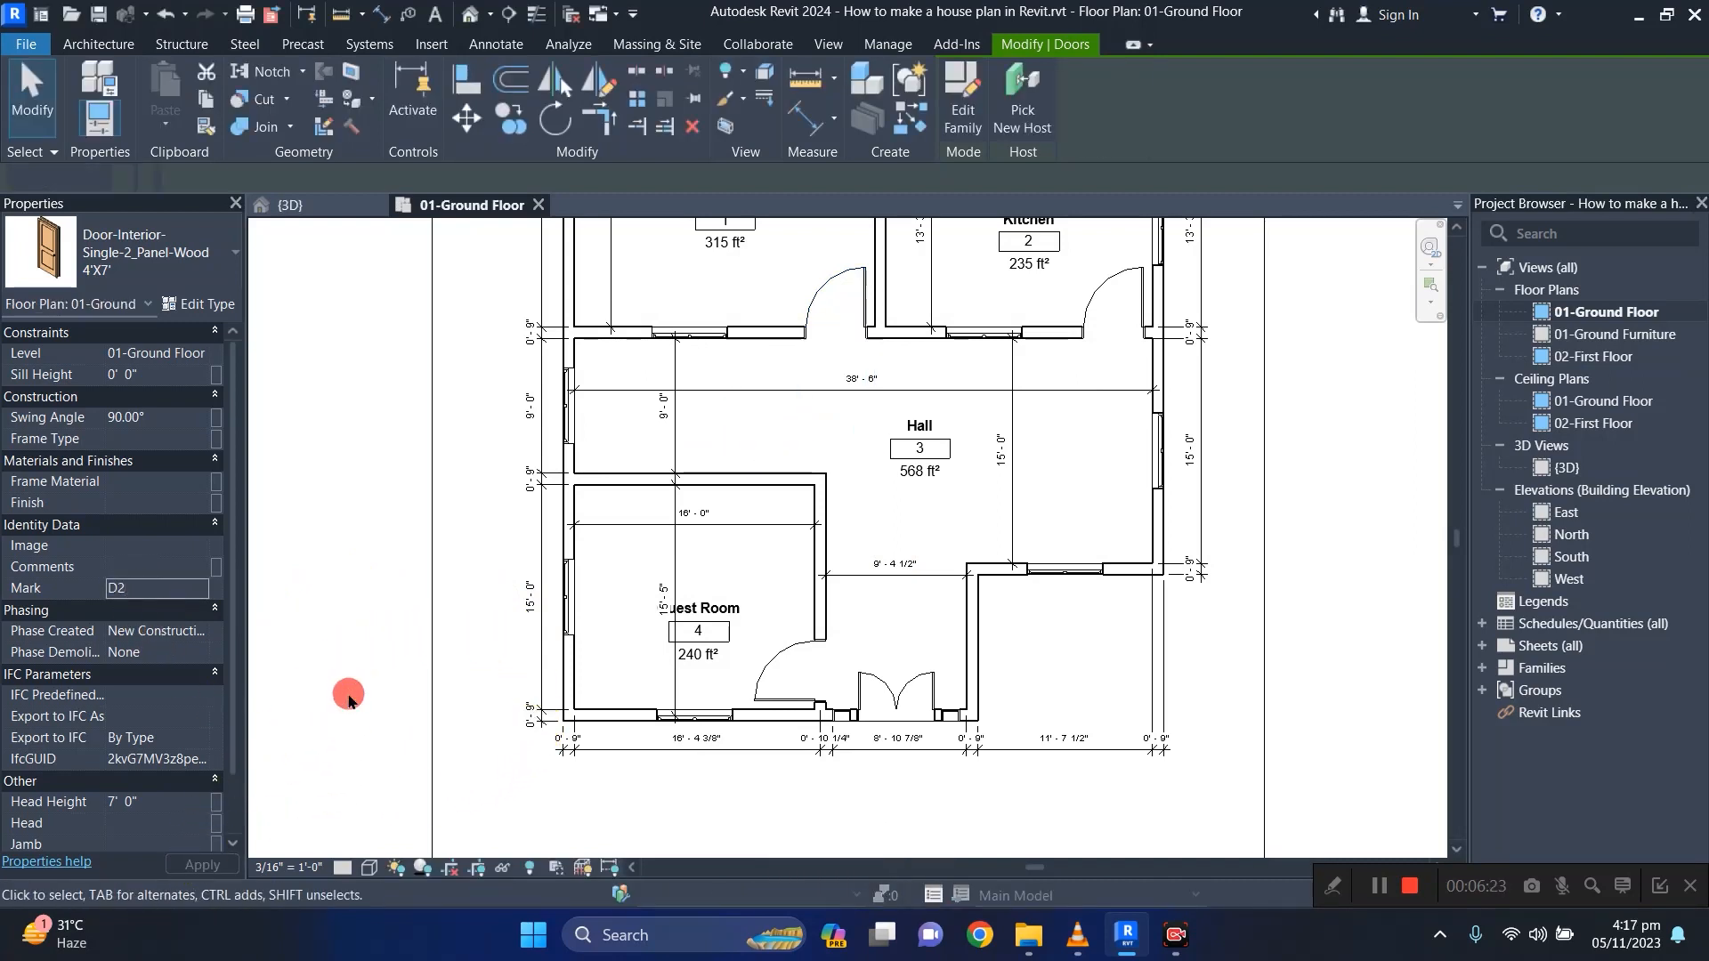
{"action": "left_click", "coordinate": [1092, 327]}
{"action": "left_click", "coordinate": [133, 589]}
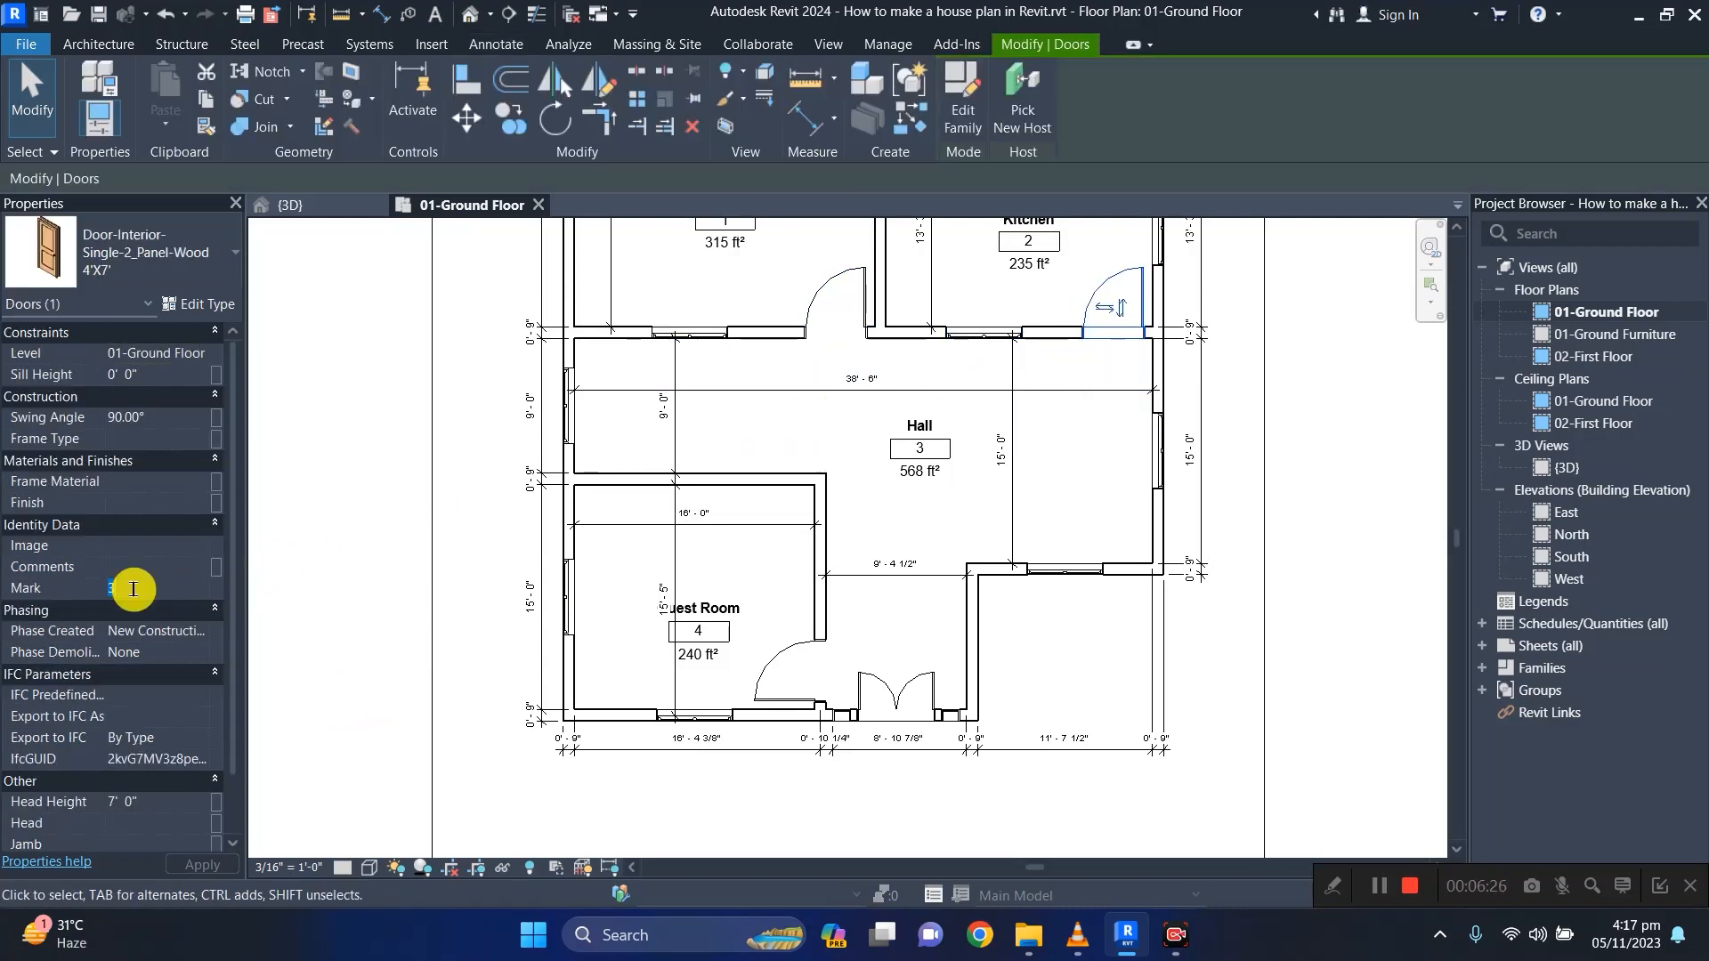
{"action": "key", "text": "shift"}
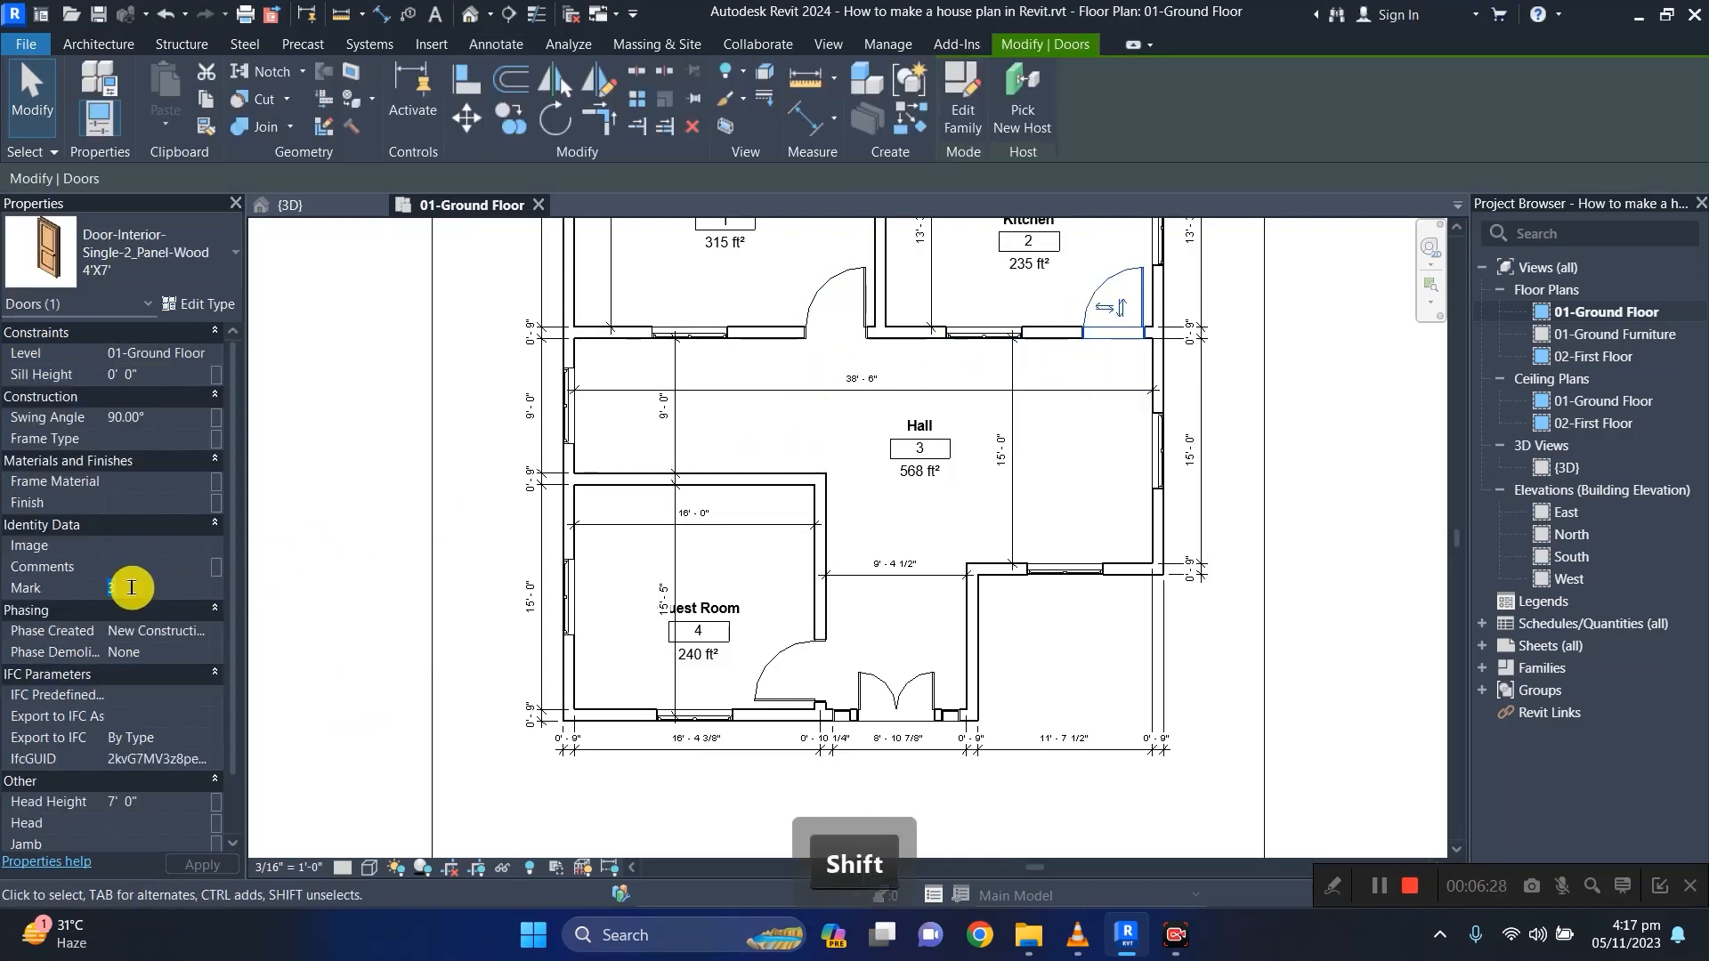
Set the Type Mark of the bedroom door's 4'X7' type to D1, and check the instance properties of the kitchen and bedroom doors.
{"action": "left_click", "coordinate": [832, 333]}
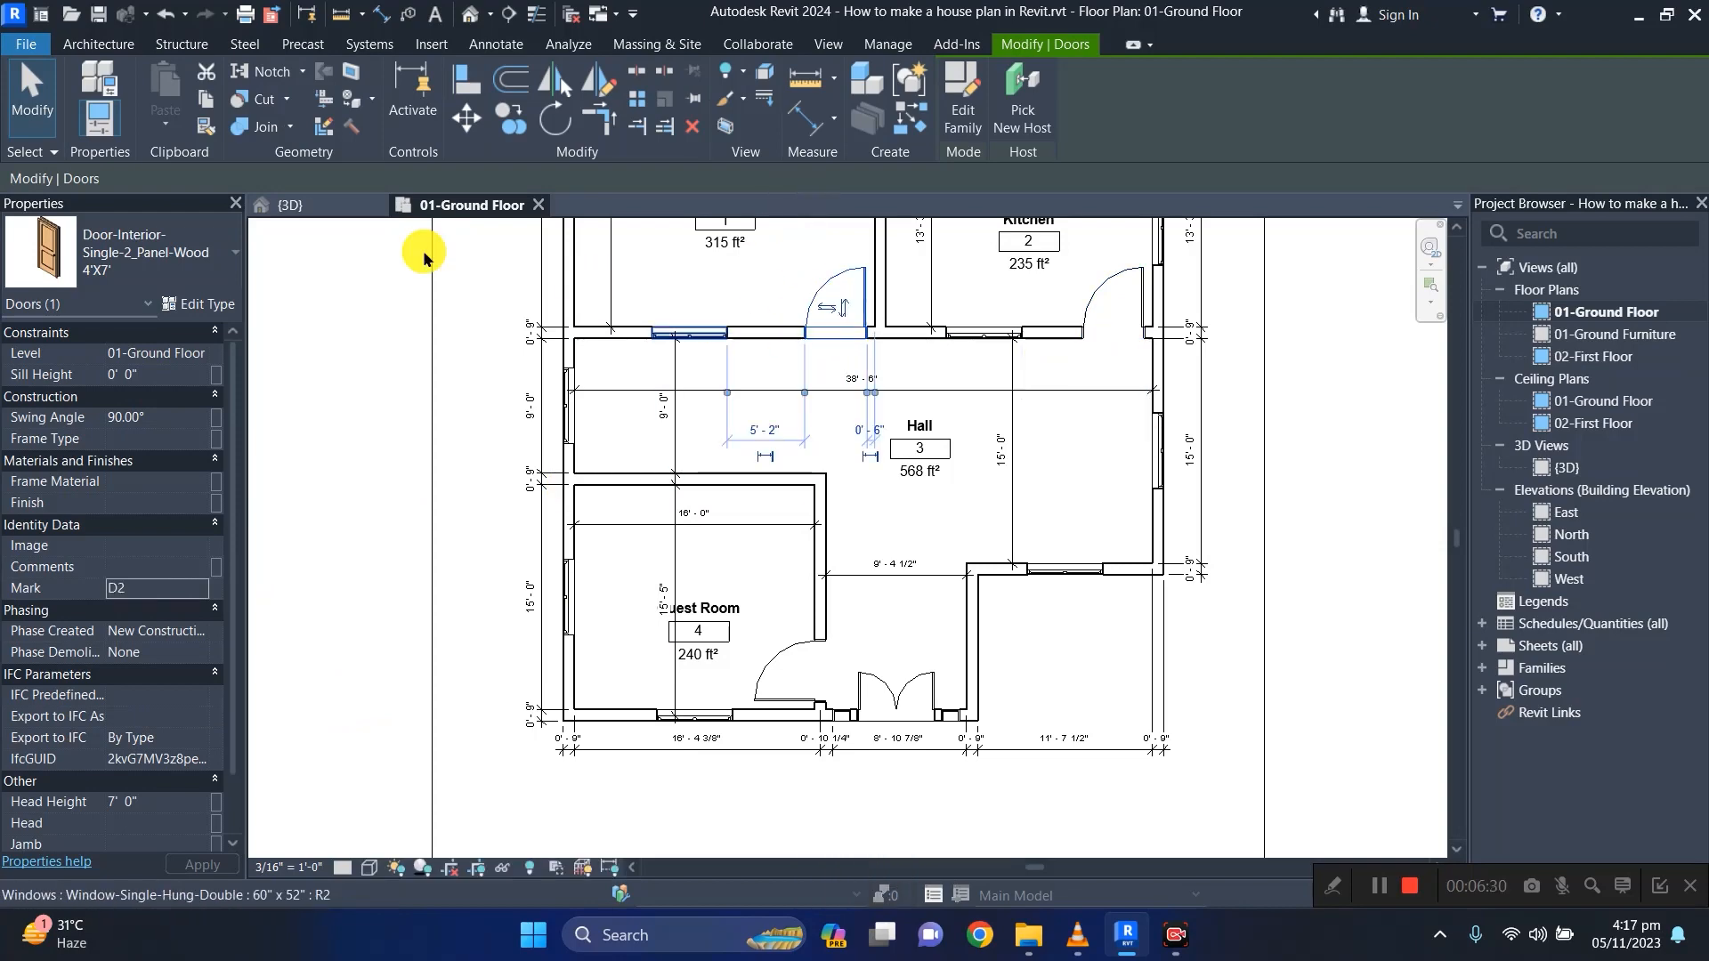
{"action": "left_click", "coordinate": [212, 304]}
{"action": "scroll", "coordinate": [893, 626], "scroll_direction": "down", "scroll_amount": 10}
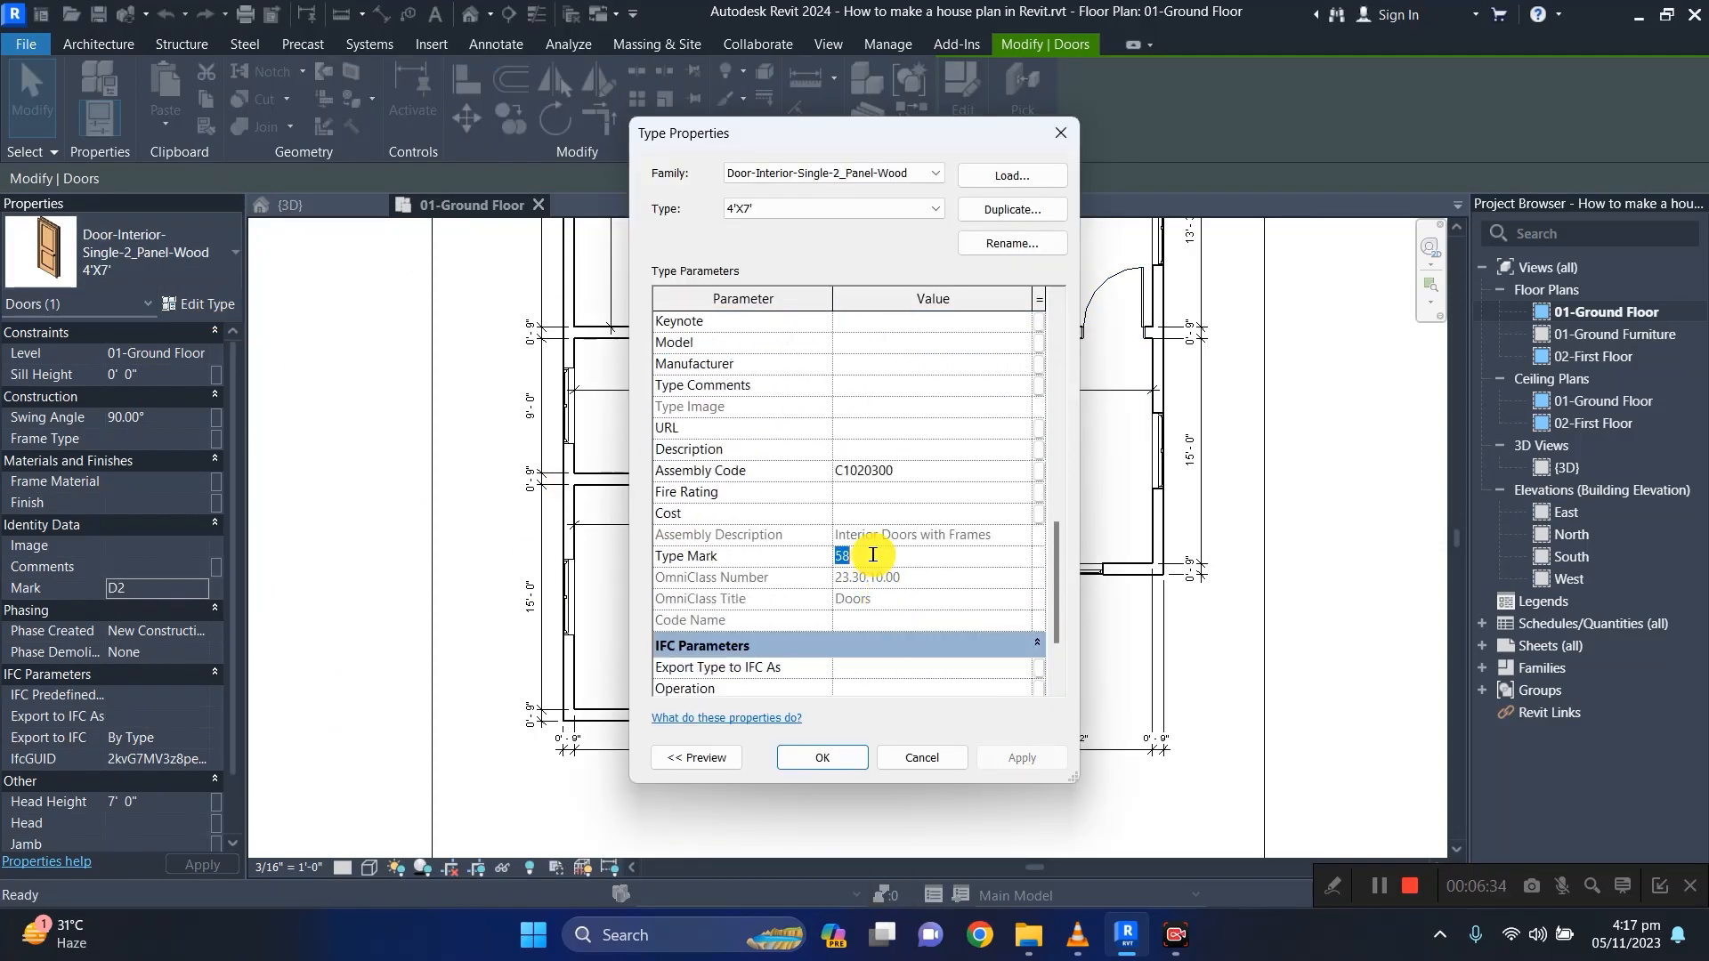
{"action": "type", "text": "D1"}
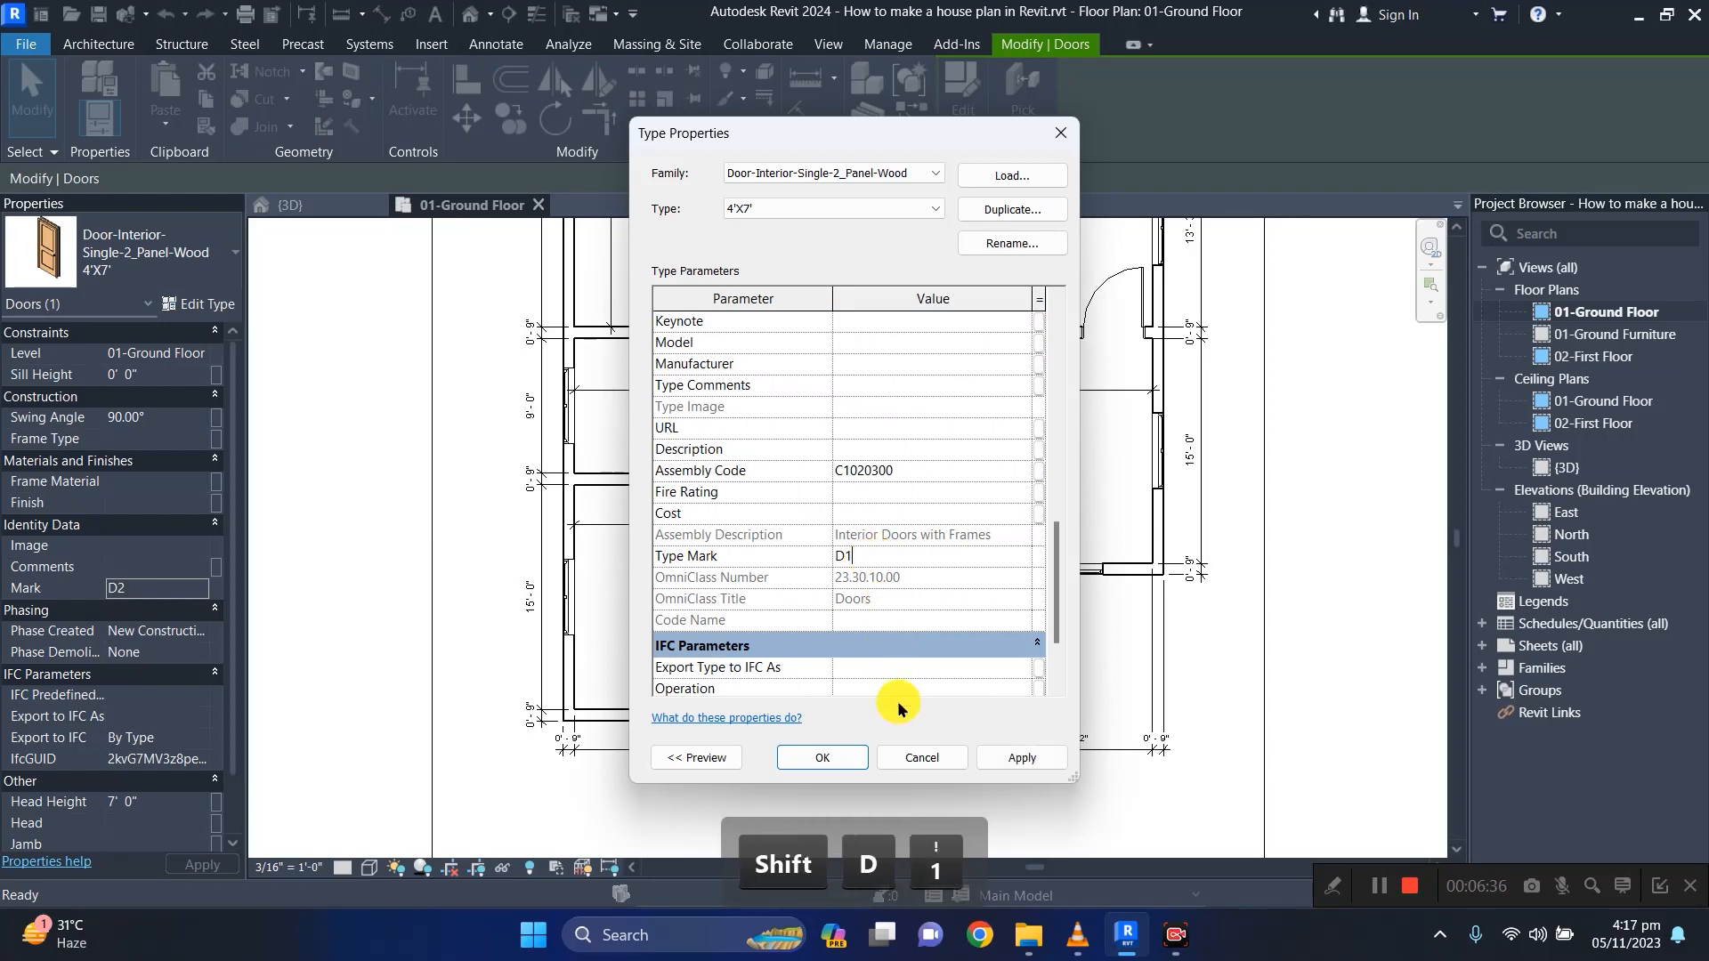
{"action": "left_click", "coordinate": [1029, 758]}
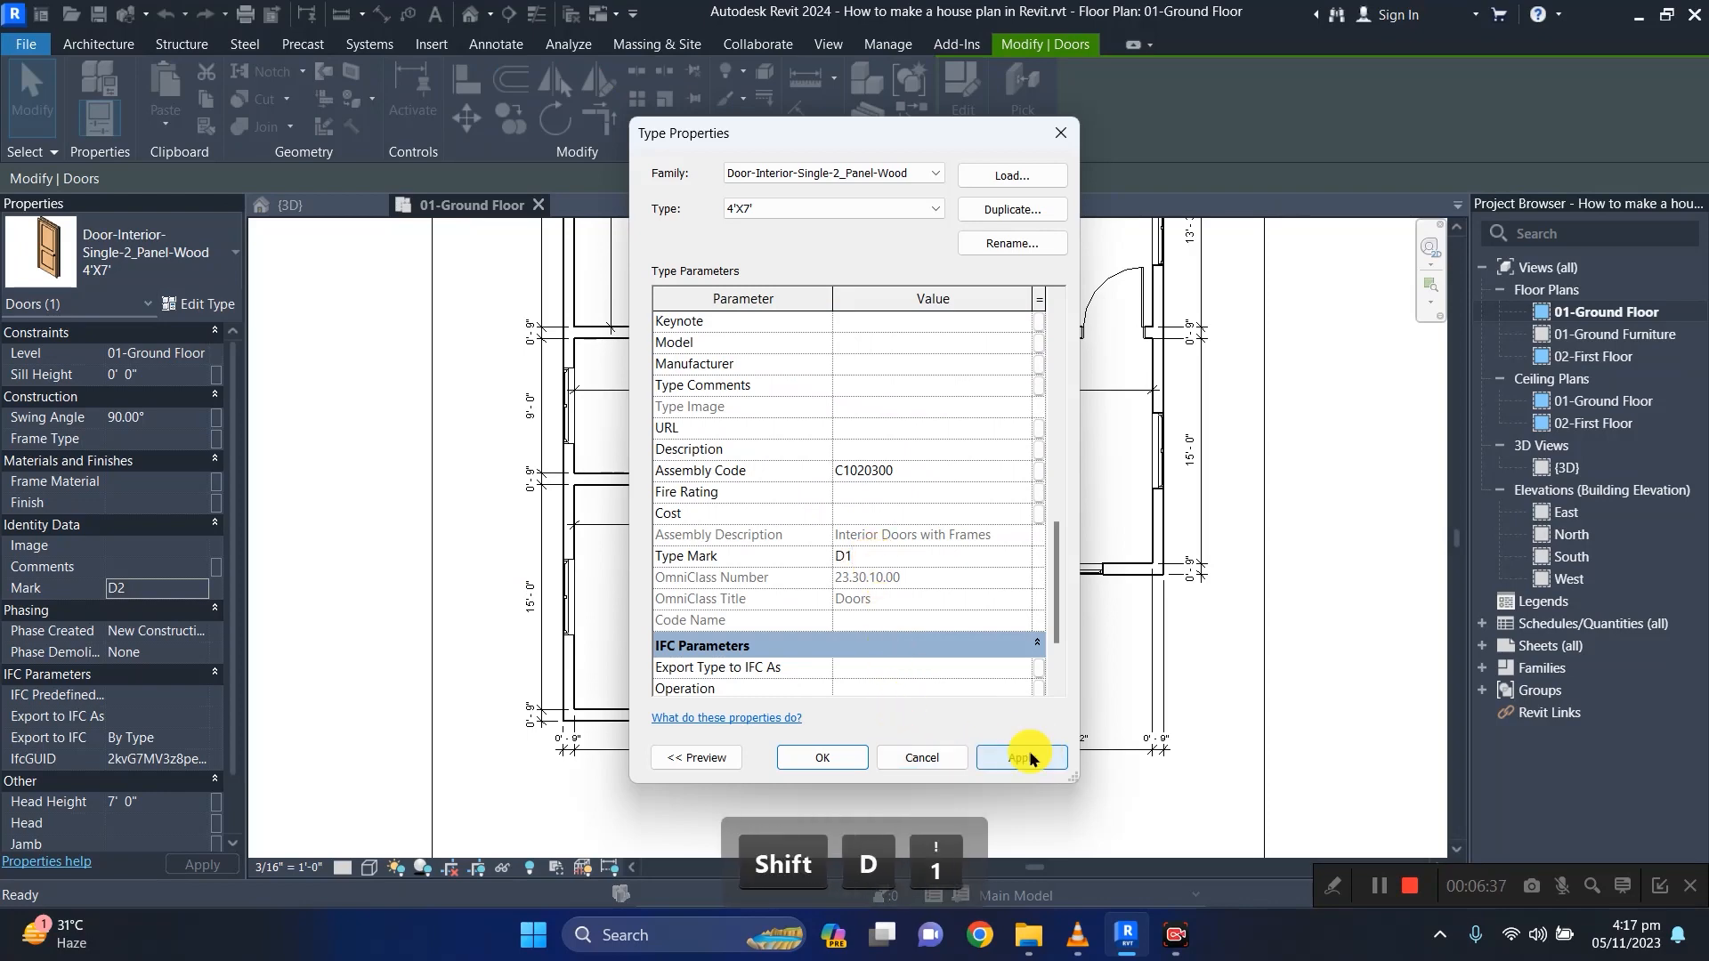
{"action": "left_click", "coordinate": [819, 758]}
{"action": "left_click", "coordinate": [1115, 339]}
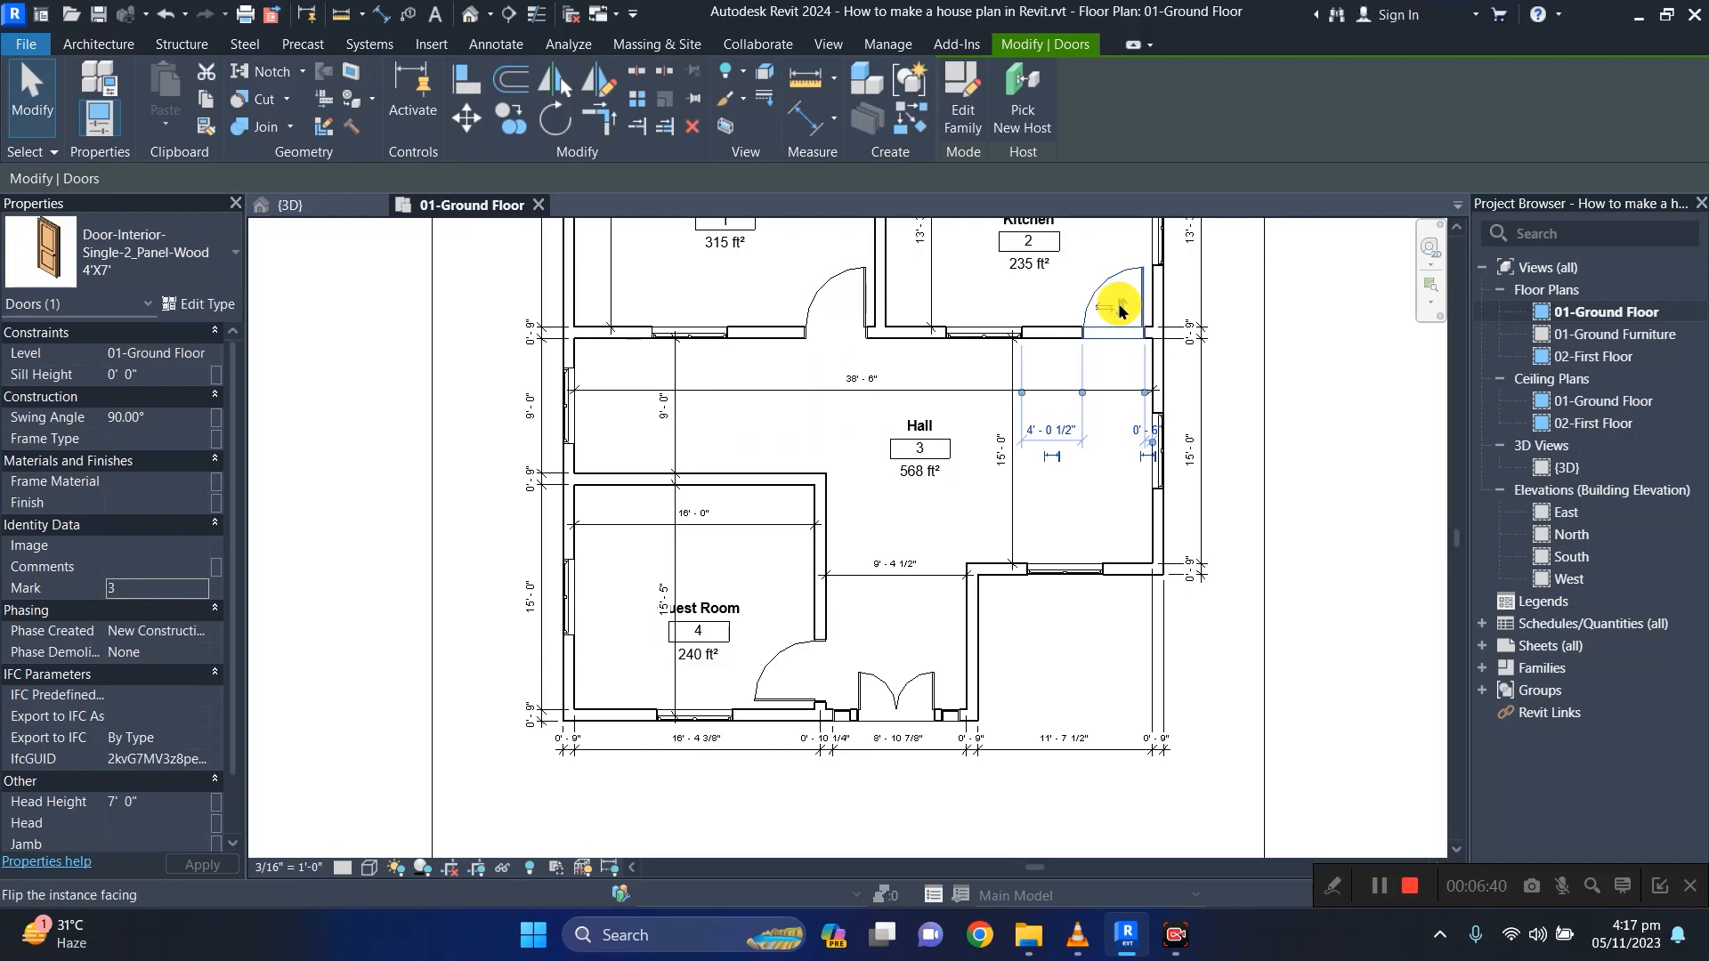
{"action": "left_click", "coordinate": [844, 333]}
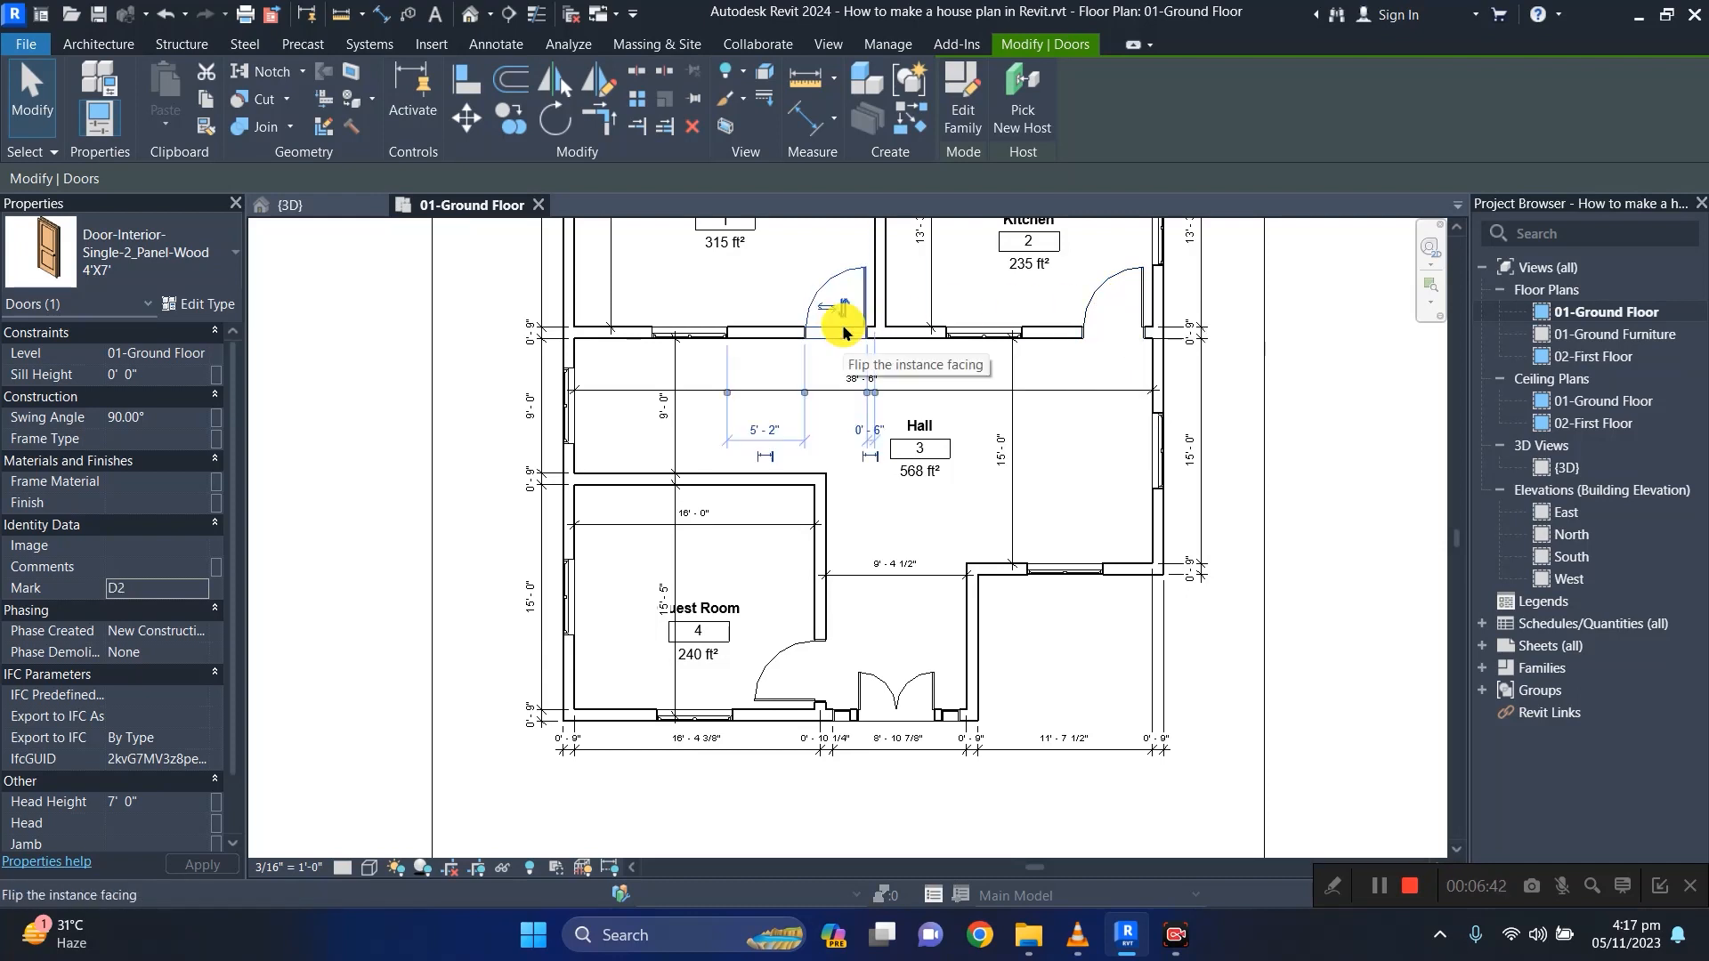
Check the Type Mark in the type properties of the kitchen door.
{"action": "left_click", "coordinate": [143, 567]}
{"action": "left_click", "coordinate": [351, 540]}
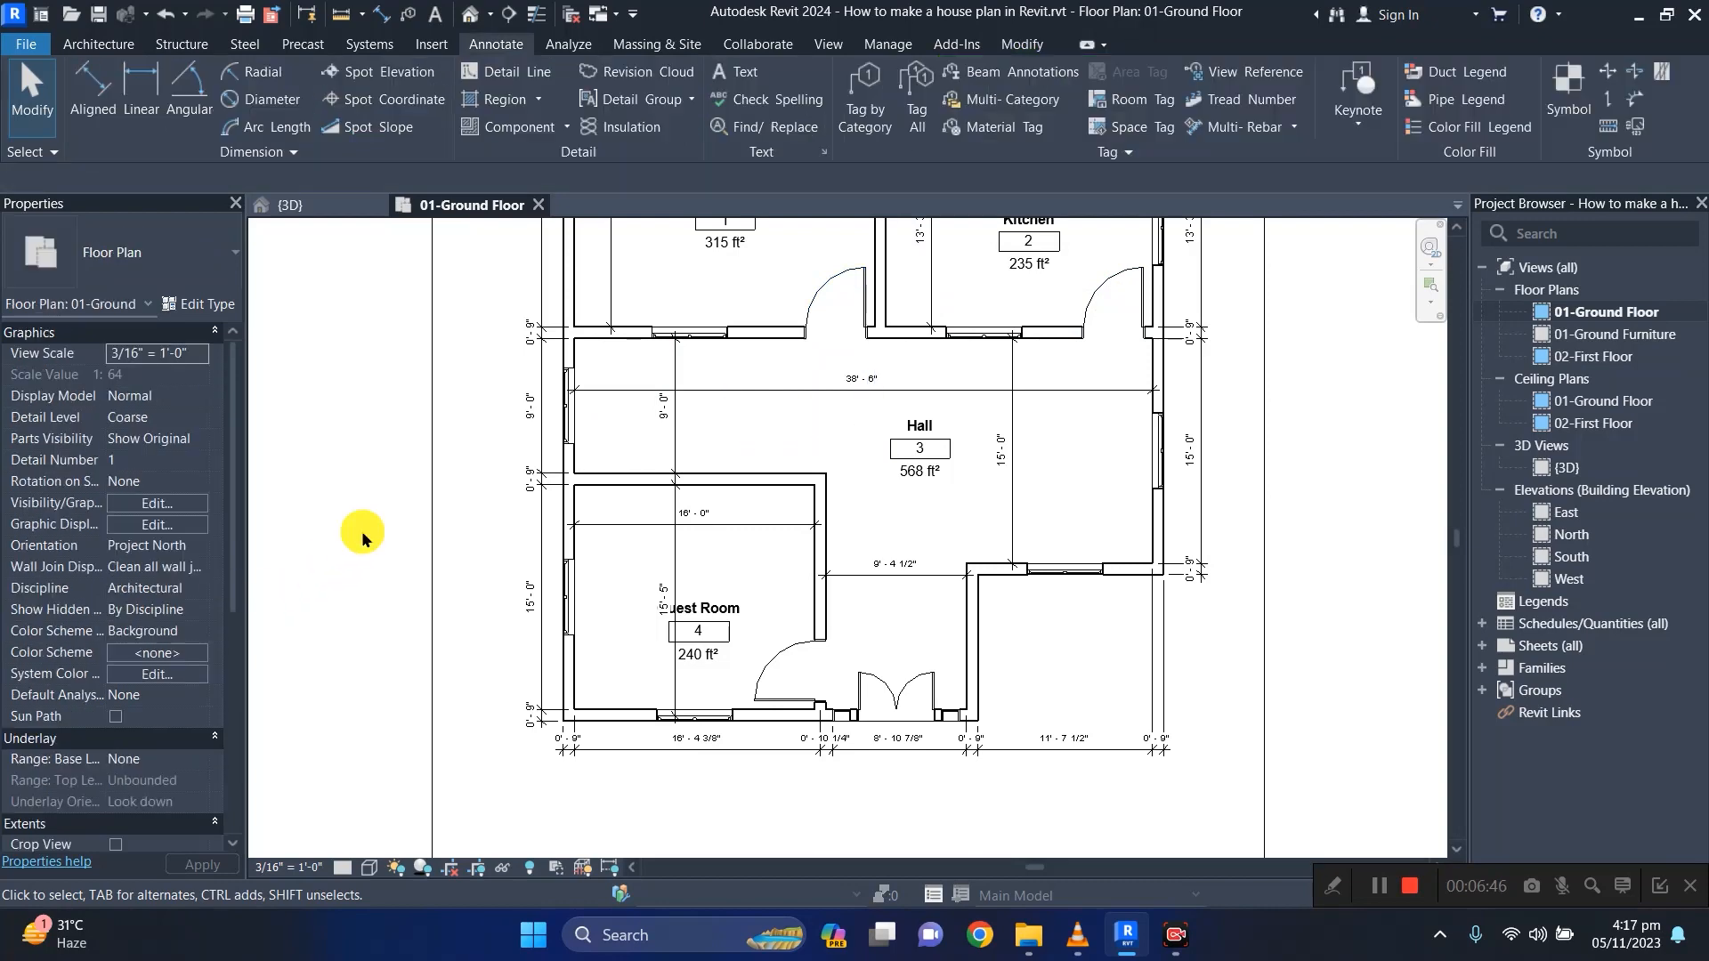
{"action": "left_click", "coordinate": [1100, 322]}
{"action": "left_click", "coordinate": [204, 304]}
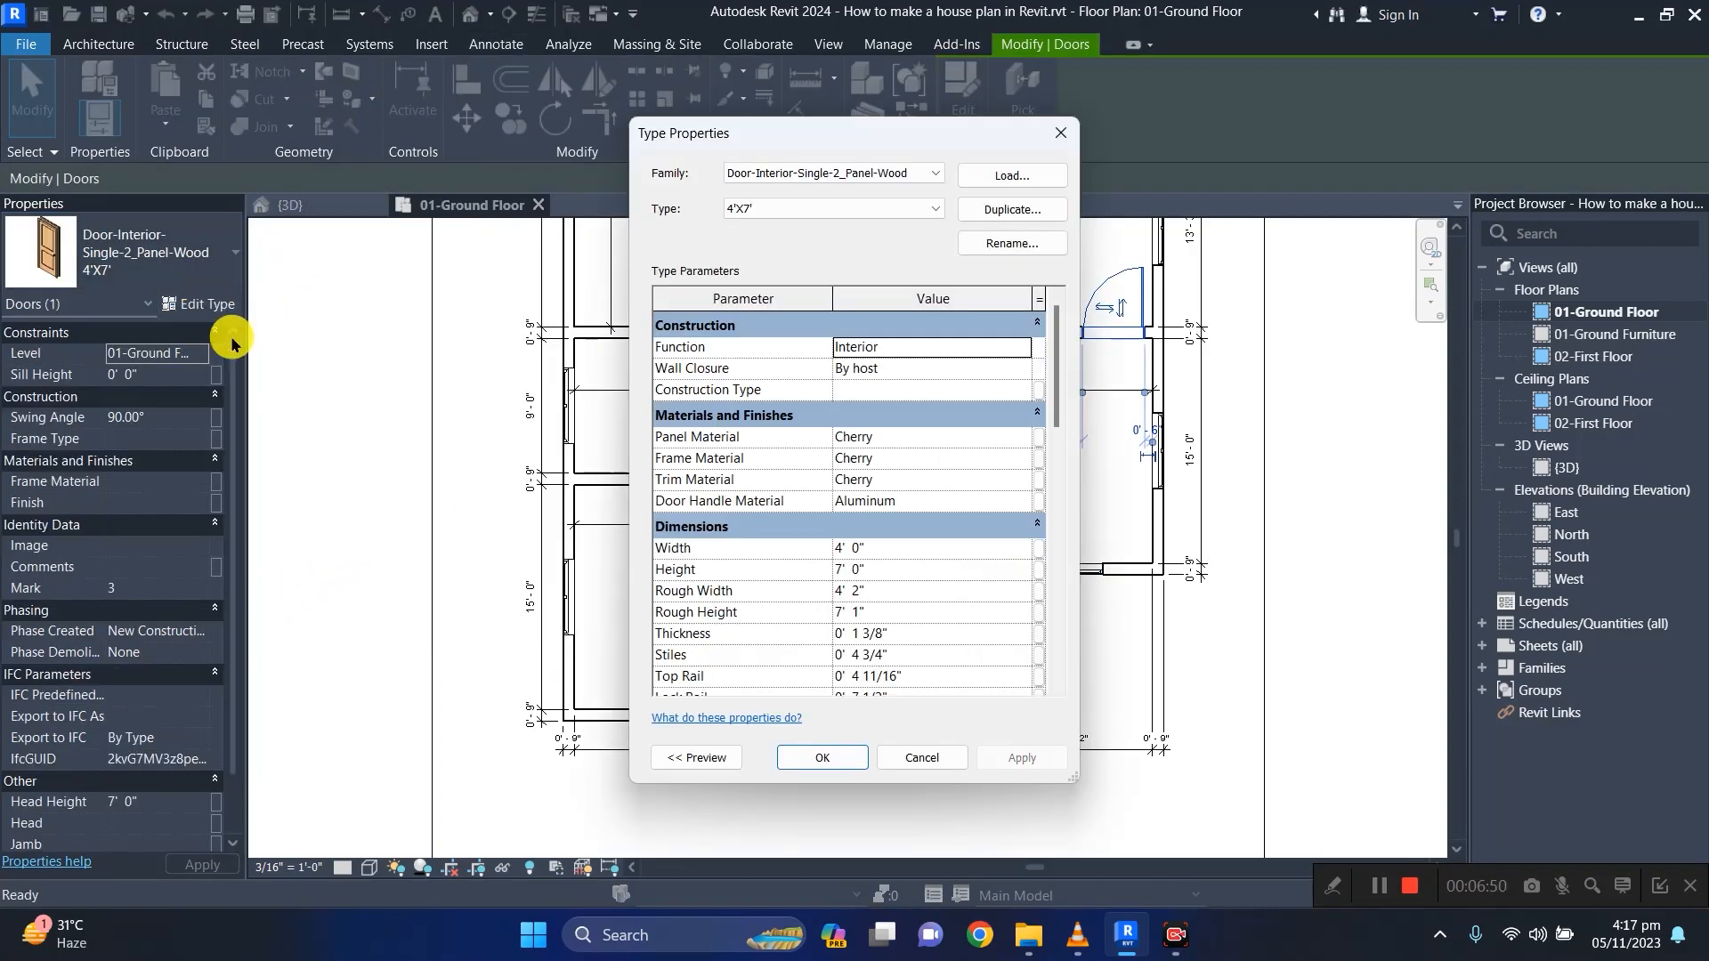
{"action": "scroll", "coordinate": [841, 632], "scroll_direction": "down", "scroll_amount": 10}
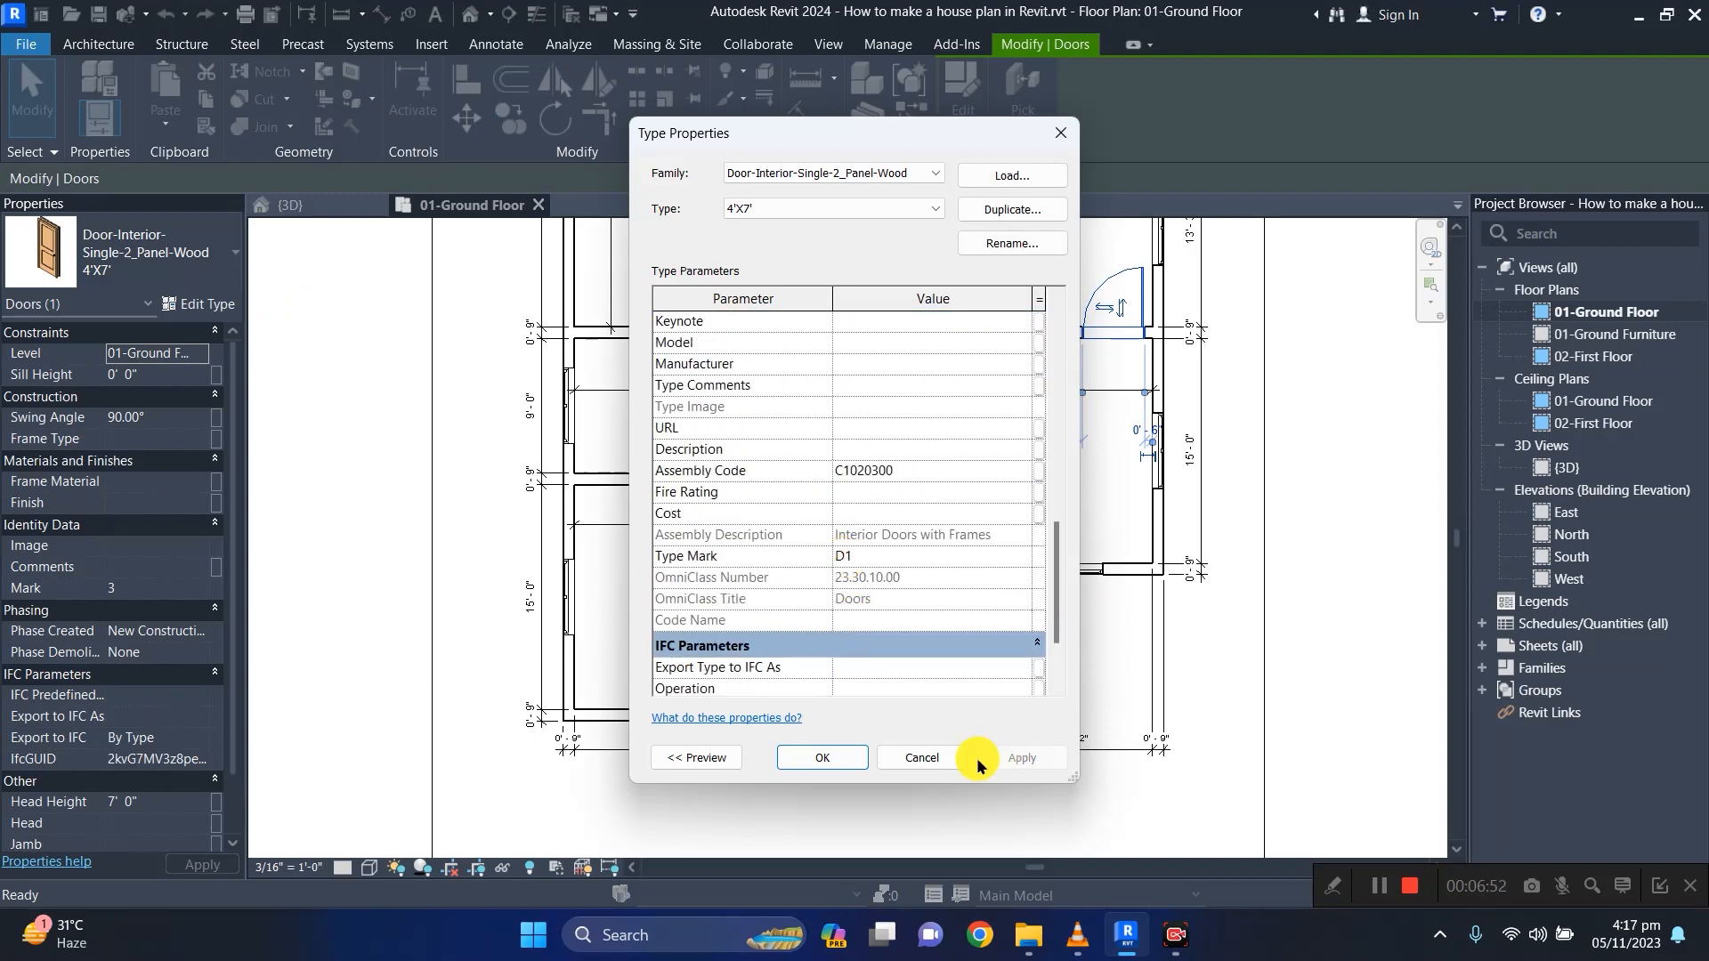
{"action": "left_click", "coordinate": [846, 757]}
Set the Type Mark of the bathroom door's 2.5'X7' type to D3.
{"action": "scroll", "coordinate": [923, 501], "scroll_direction": "down", "scroll_amount": 1}
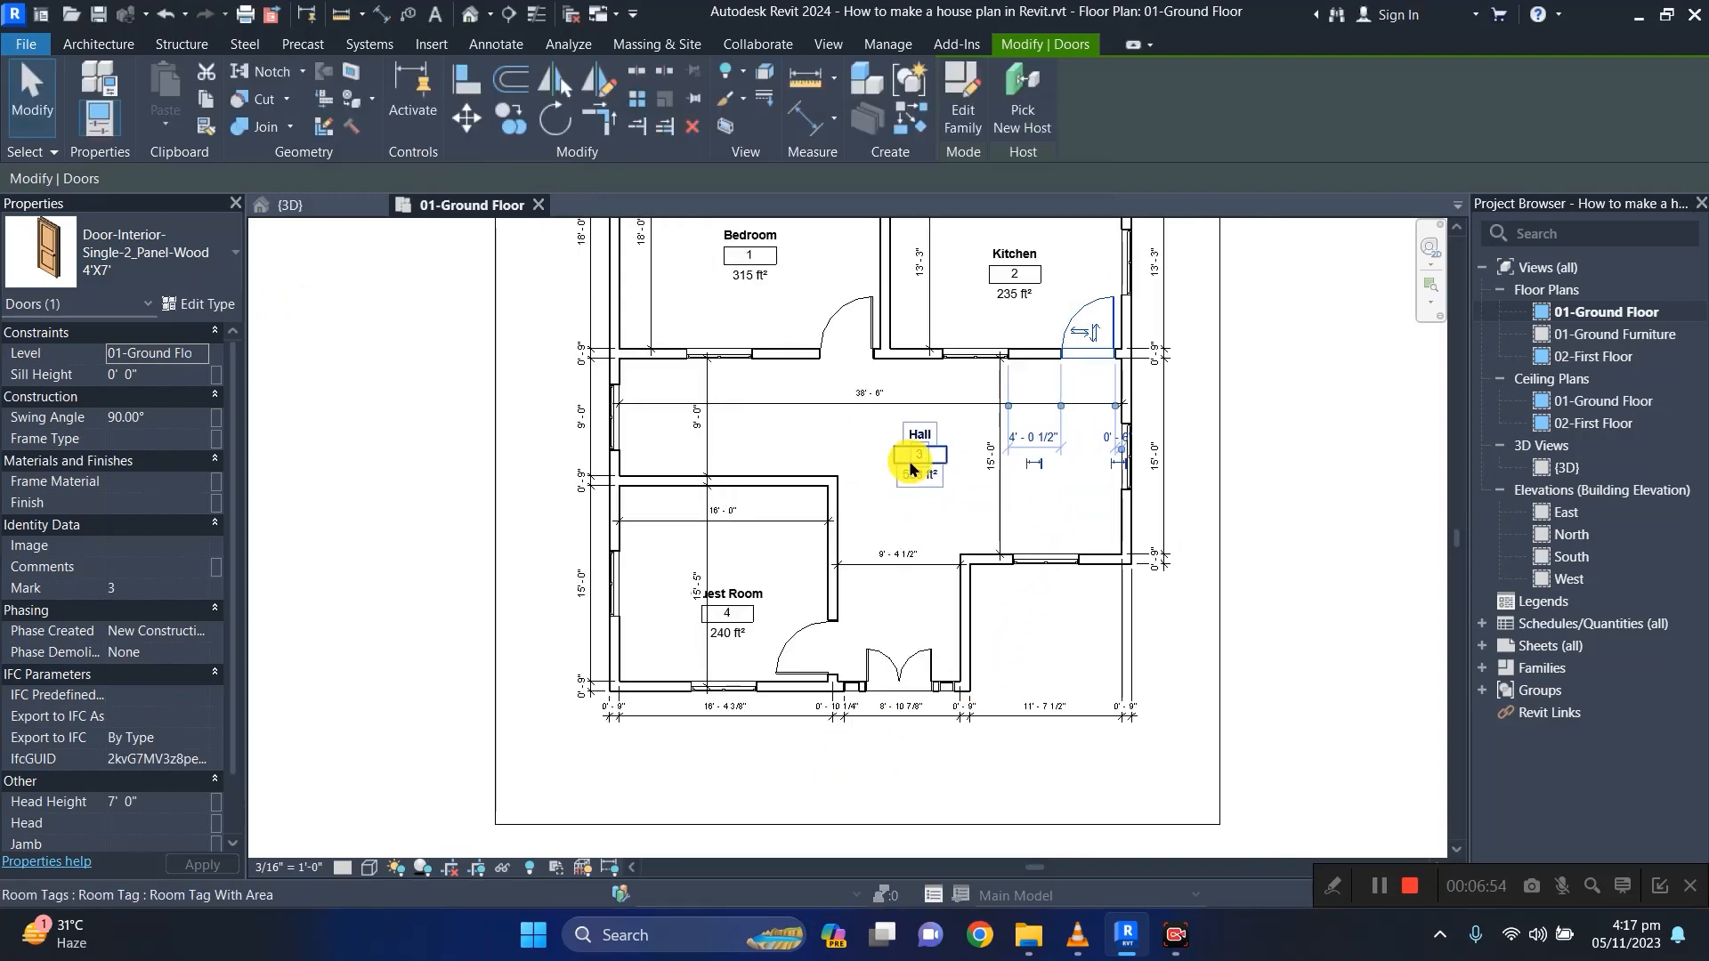
{"action": "middle_click_drag", "start_coordinate": [908, 463], "coordinate": [876, 639]}
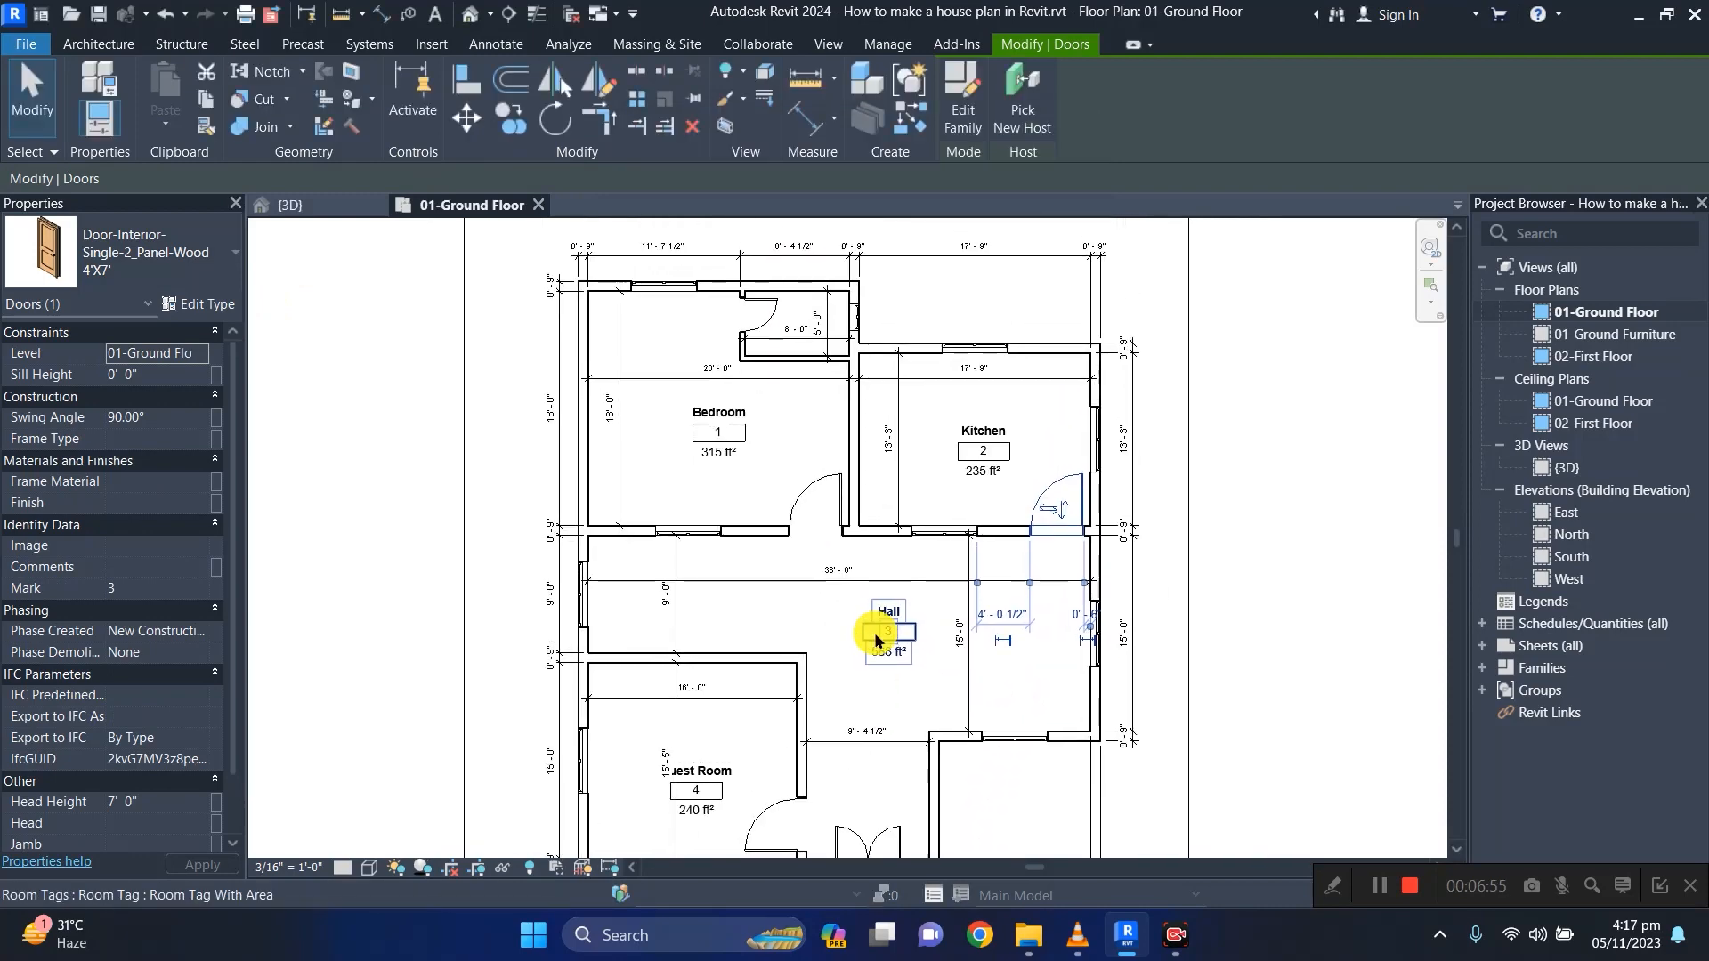
{"action": "left_click", "coordinate": [753, 303]}
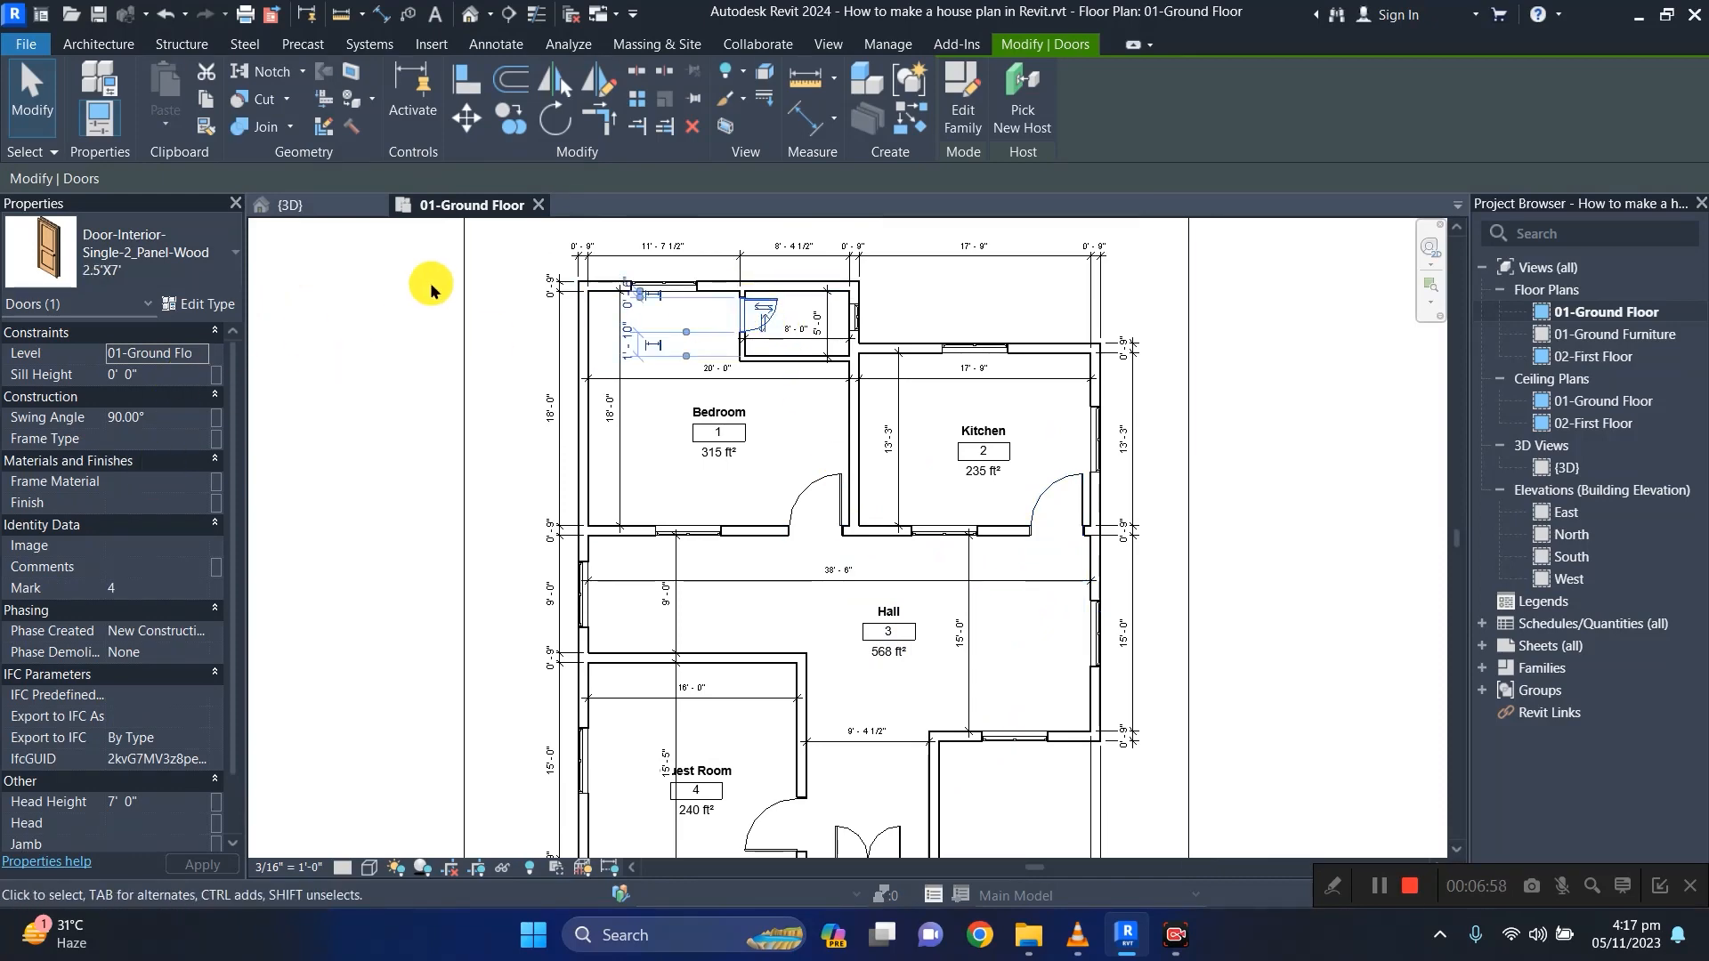
{"action": "left_click", "coordinate": [210, 303]}
{"action": "scroll", "coordinate": [842, 541], "scroll_direction": "down", "scroll_amount": 10}
{"action": "scroll", "coordinate": [842, 541], "scroll_direction": "down", "scroll_amount": 2}
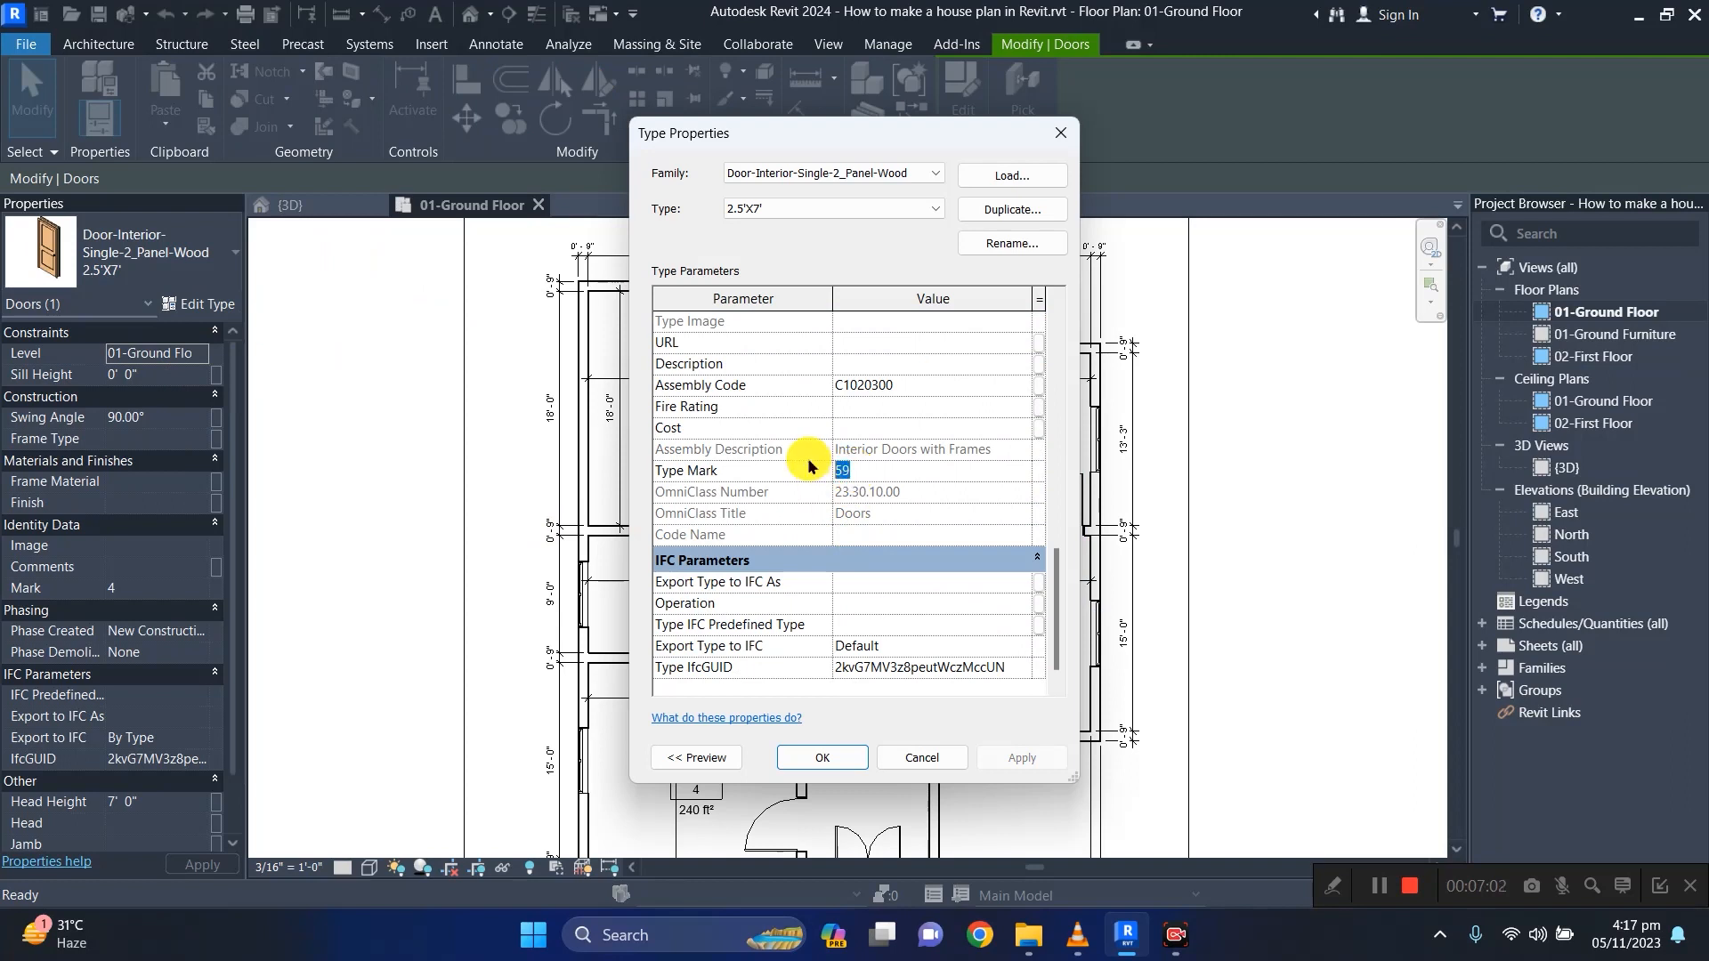
{"action": "type", "text": "D2"}
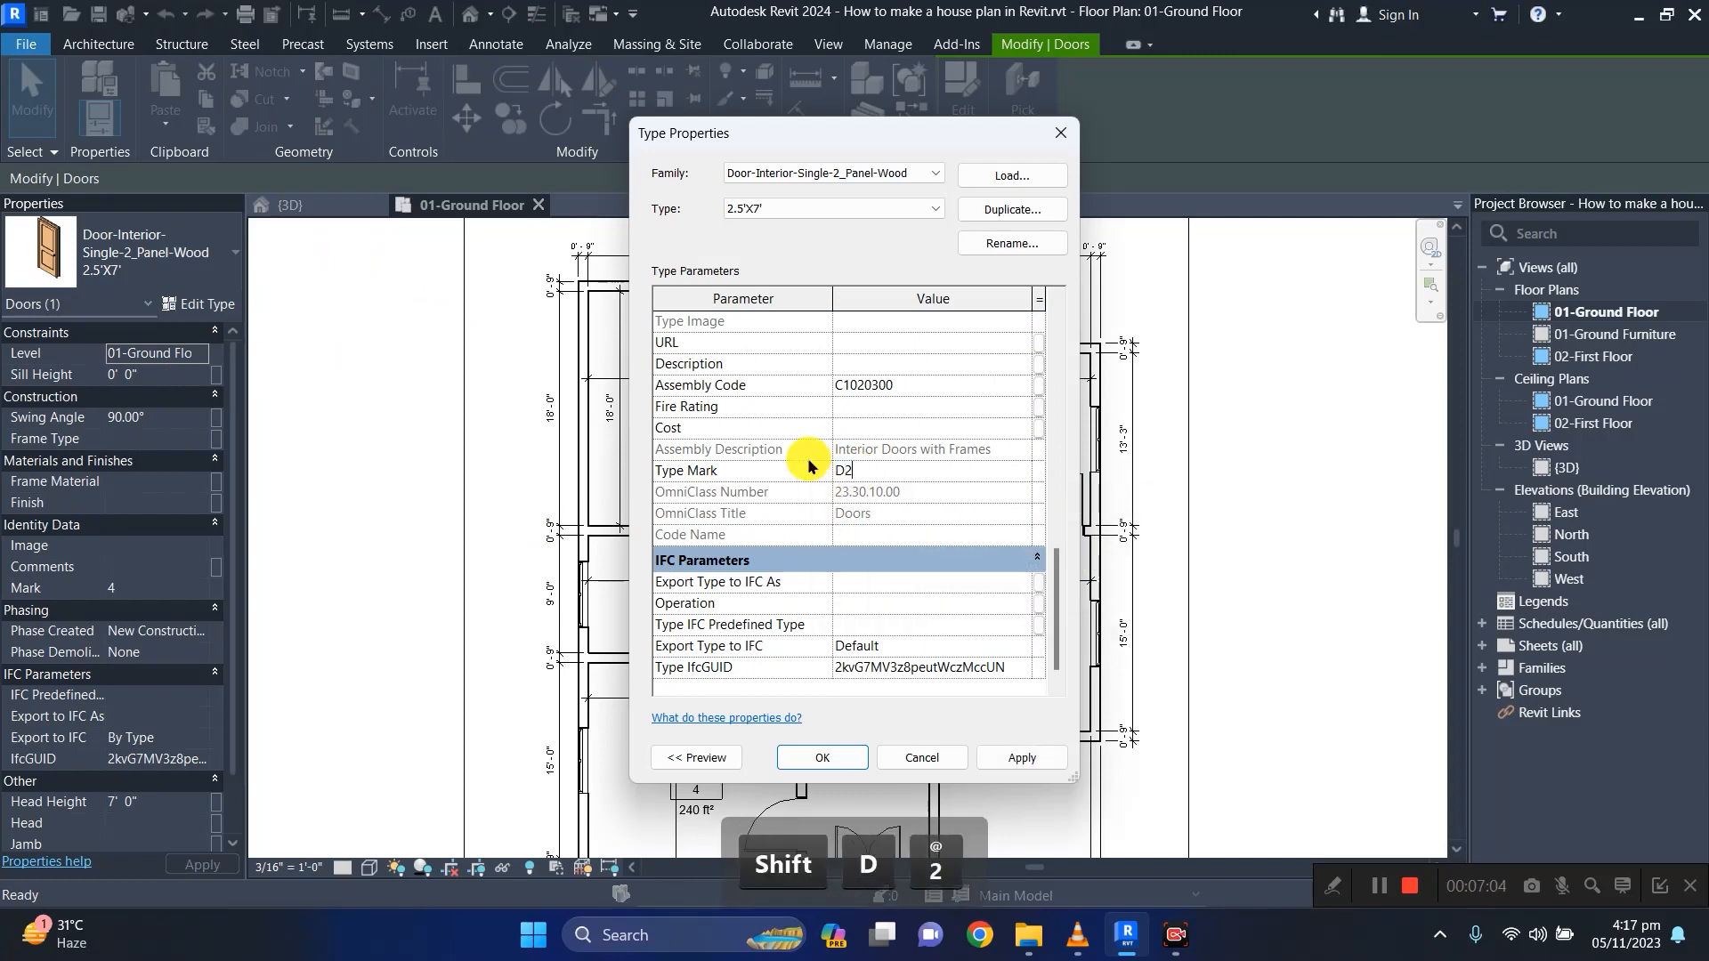
{"action": "key", "text": "BackSpace"}
{"action": "type", "text": "3"}
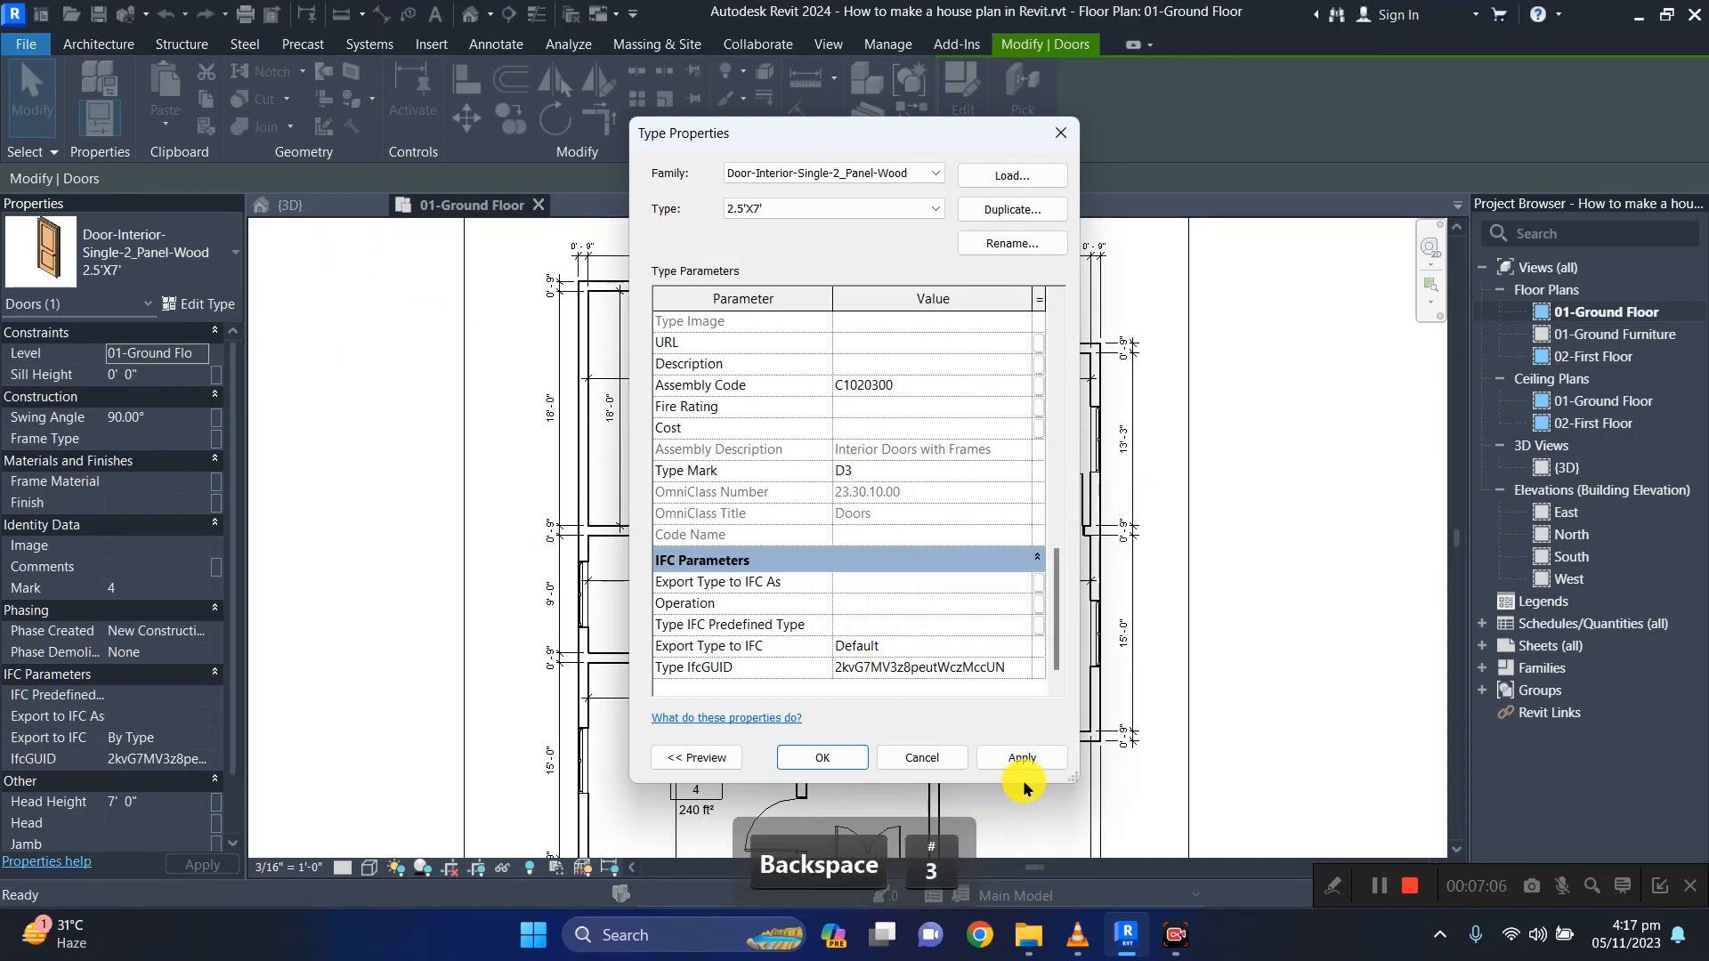
{"action": "left_click", "coordinate": [1024, 759]}
{"action": "left_click", "coordinate": [828, 758]}
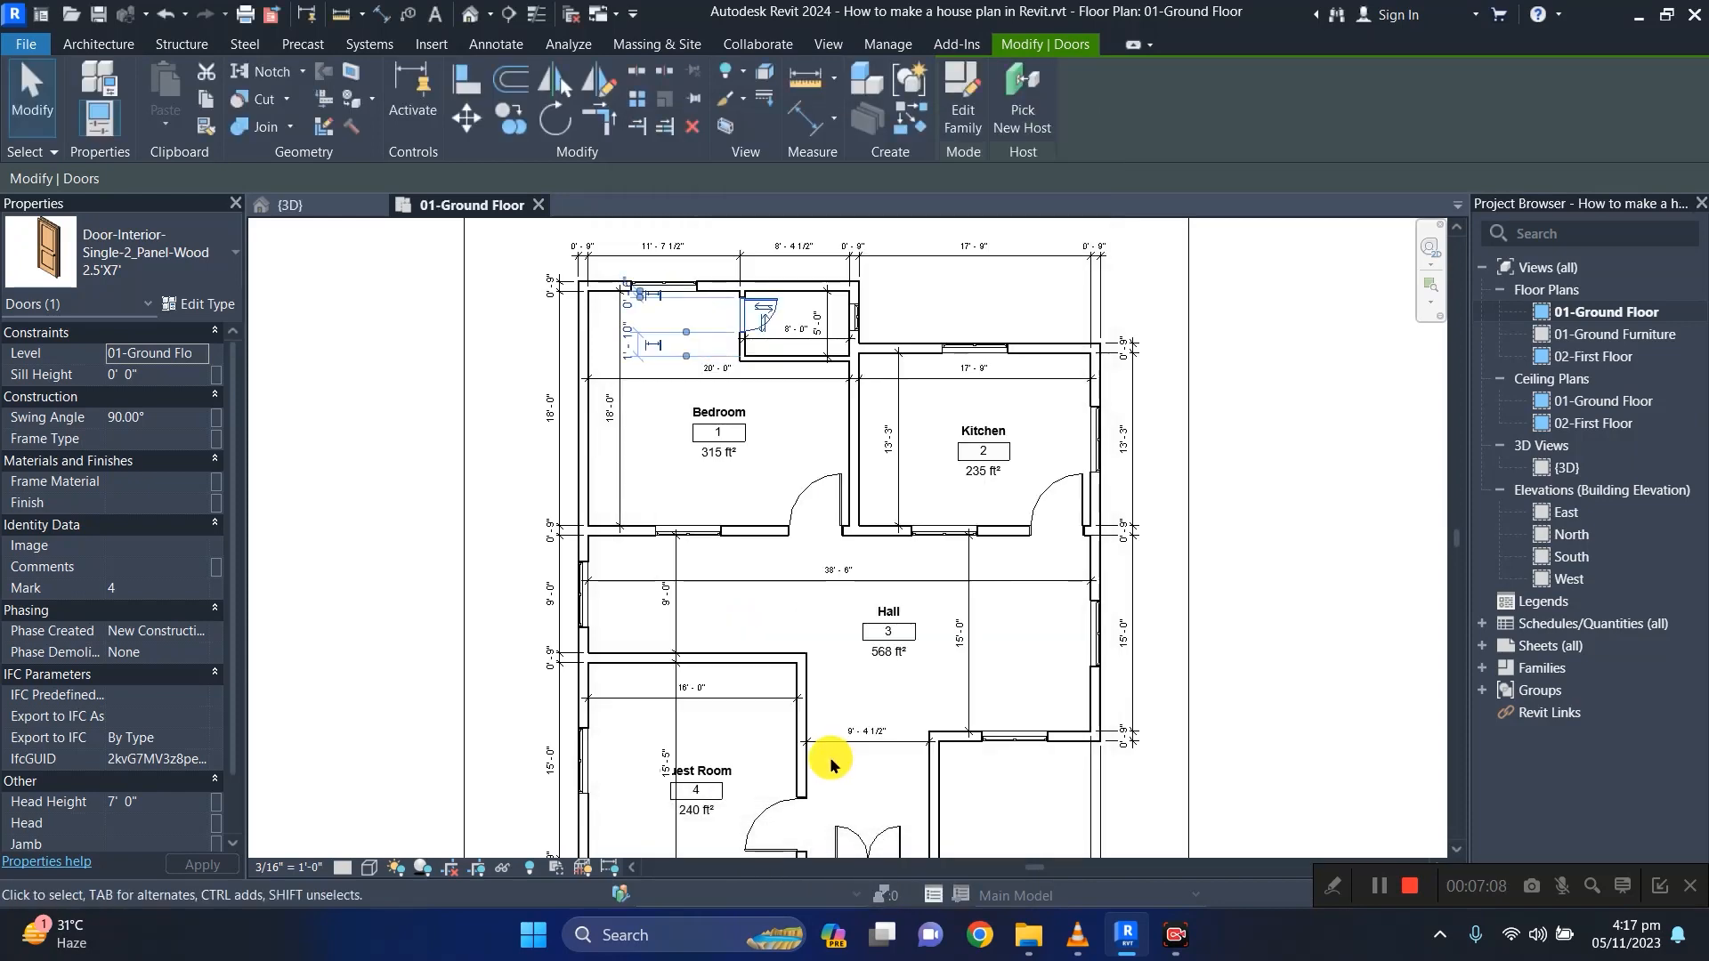
{"action": "scroll", "coordinate": [829, 762], "scroll_direction": "down", "scroll_amount": 1}
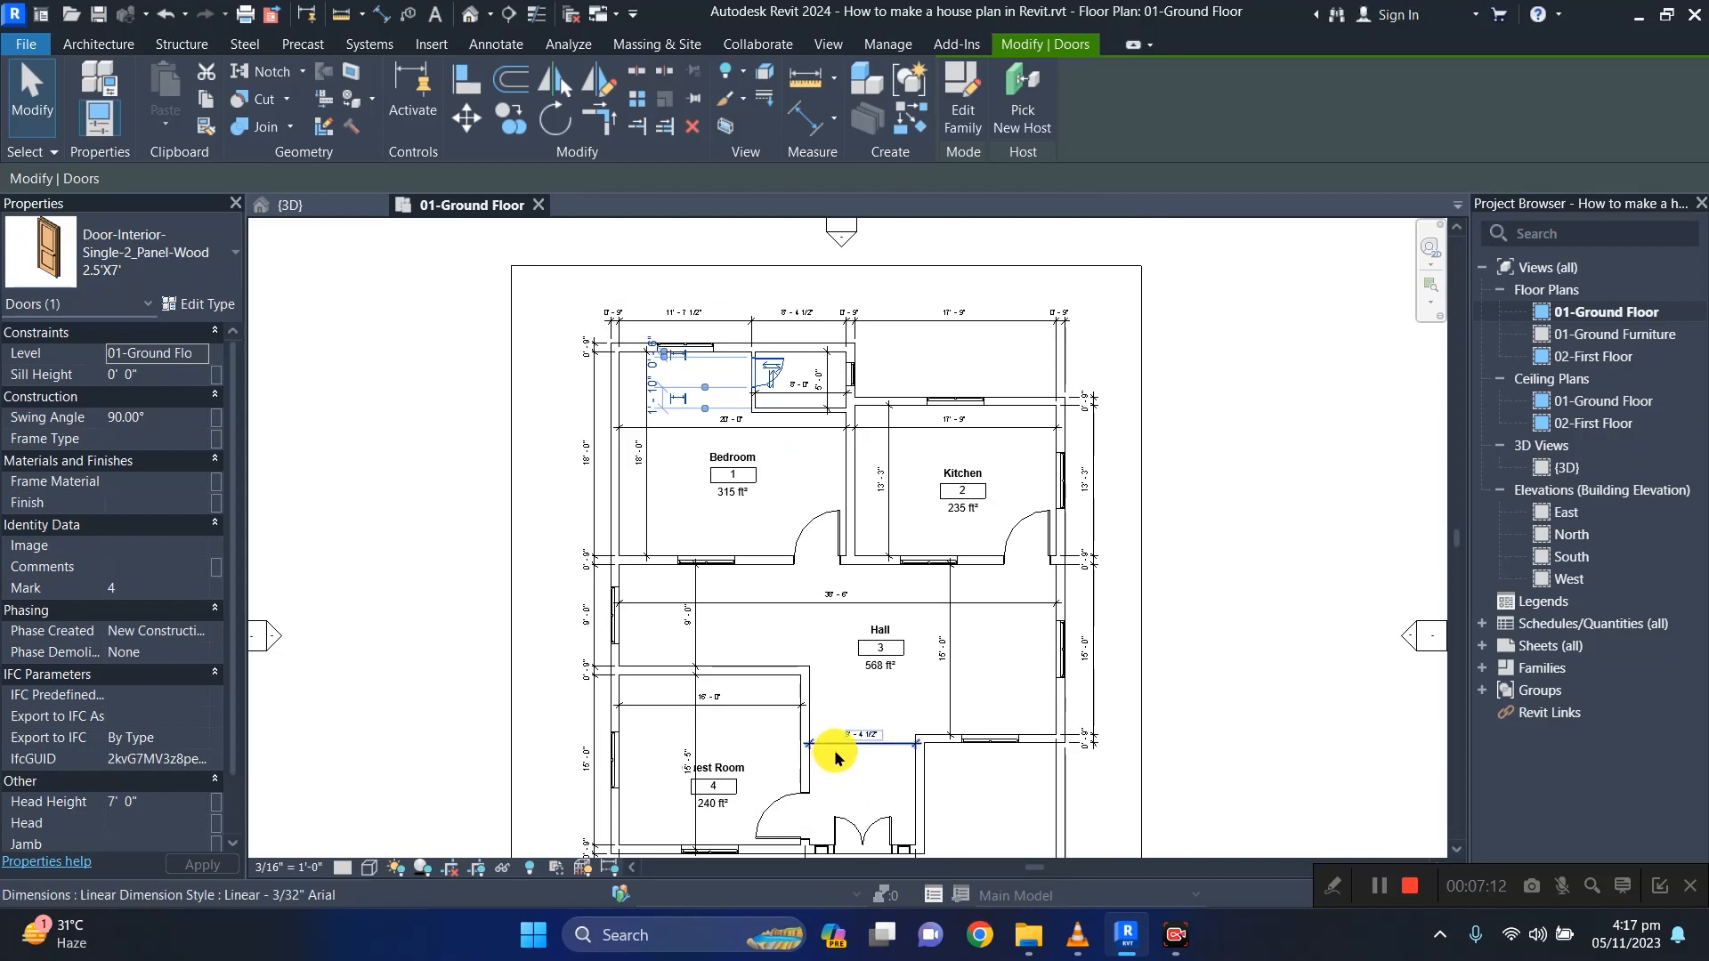
{"action": "middle_click_drag", "start_coordinate": [828, 762], "coordinate": [834, 690]}
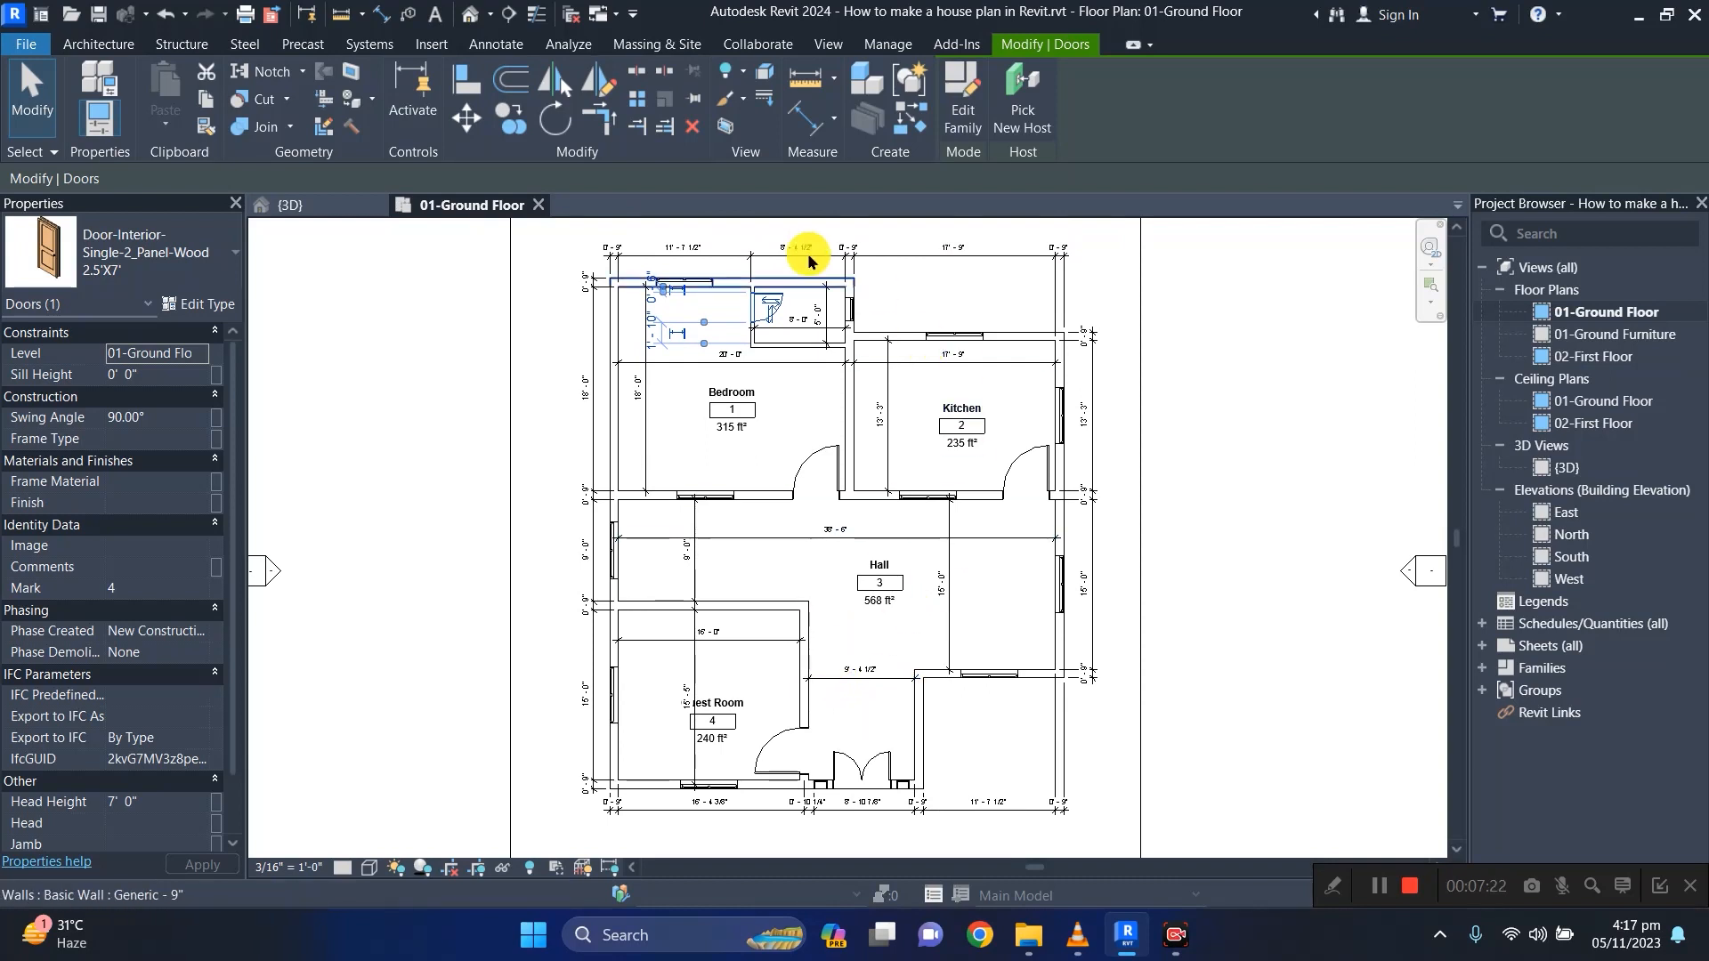
{"action": "left_click", "coordinate": [825, 46]}
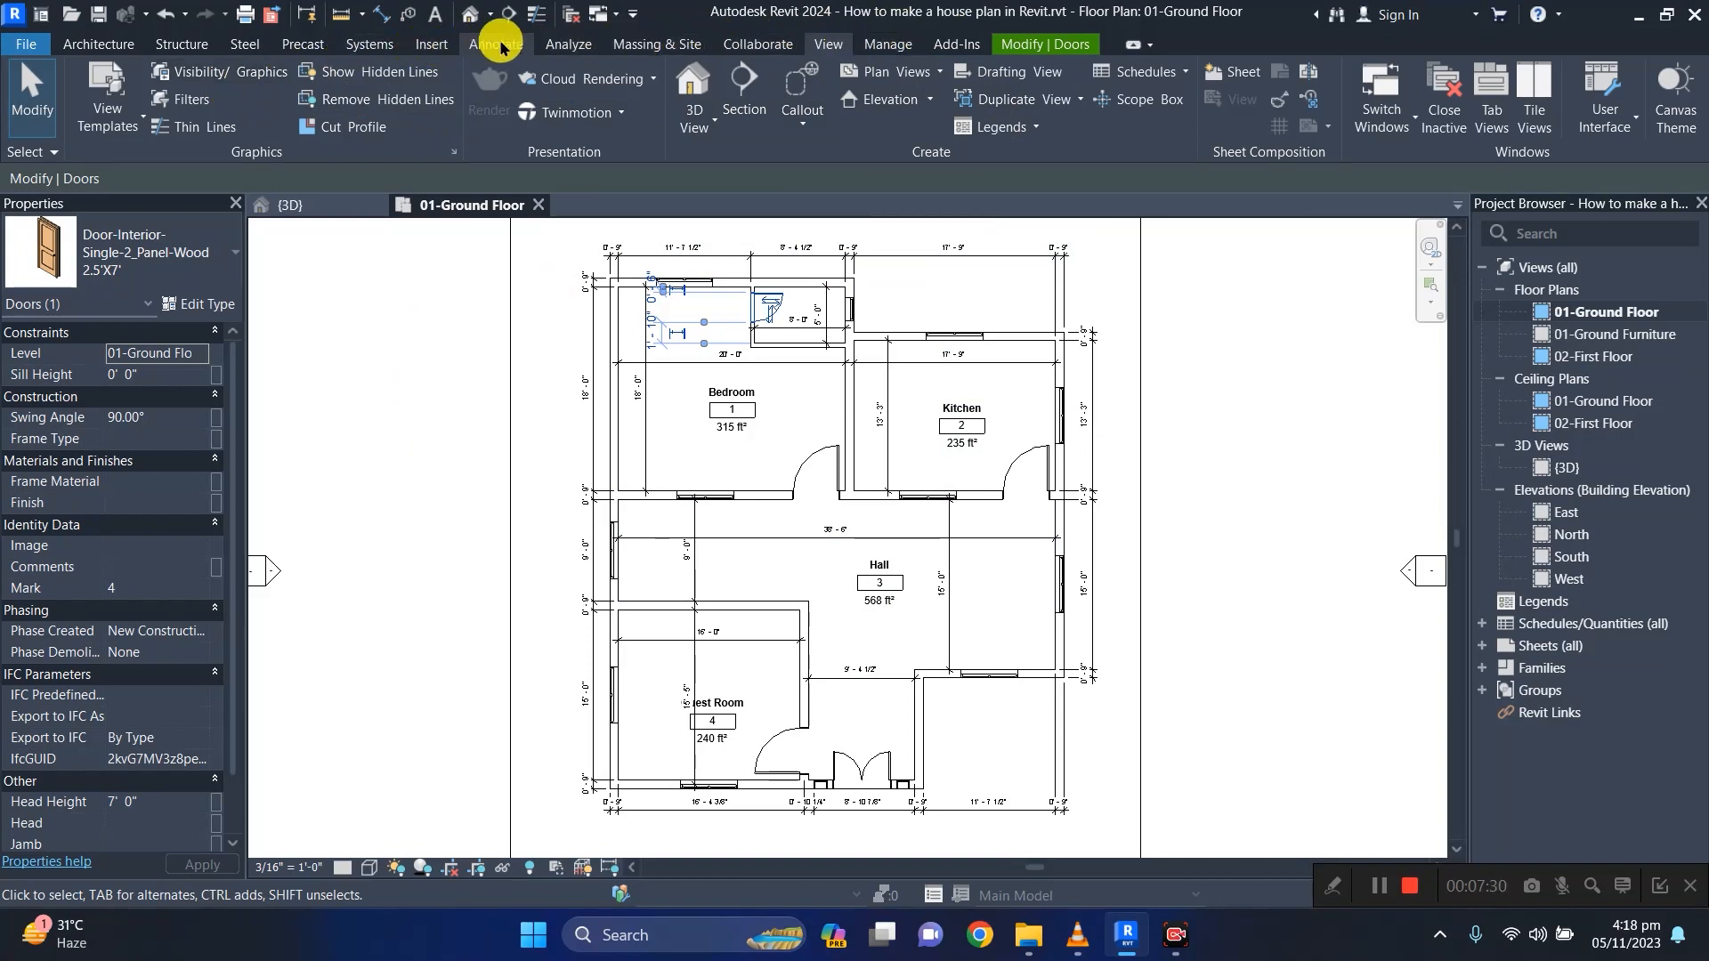
{"action": "left_click", "coordinate": [558, 45]}
{"action": "key", "text": "ctrl"}
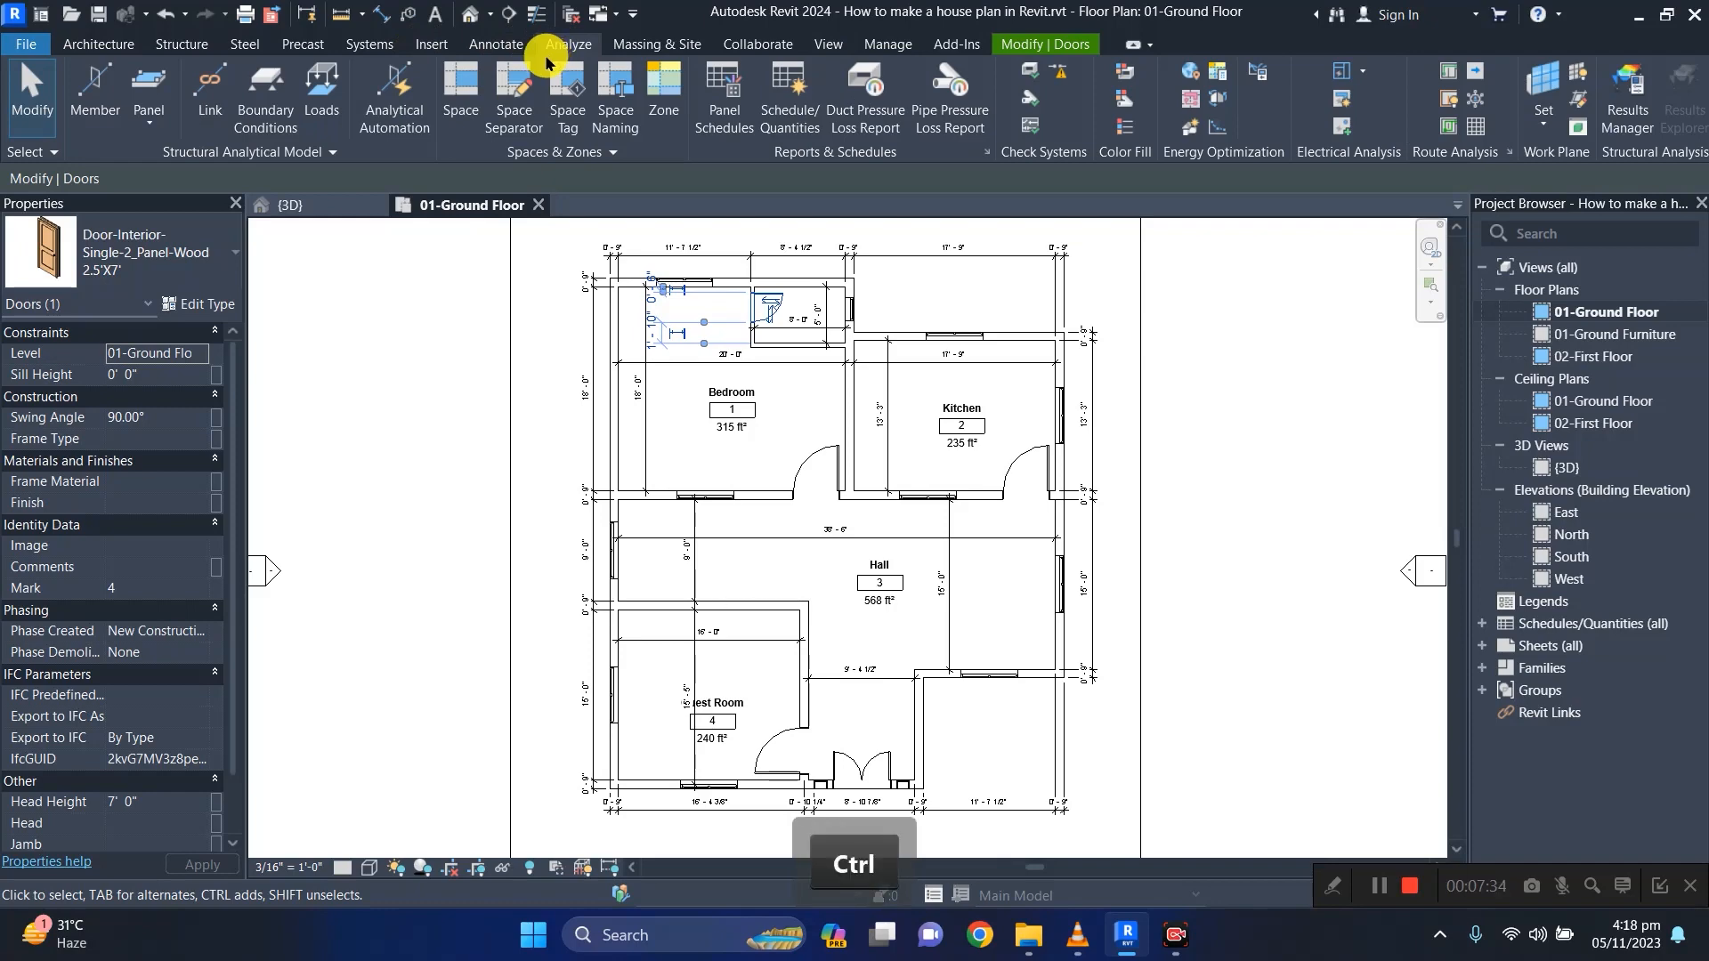
{"action": "left_click", "coordinate": [355, 481]}
{"action": "key", "text": "ctrl+F10"}
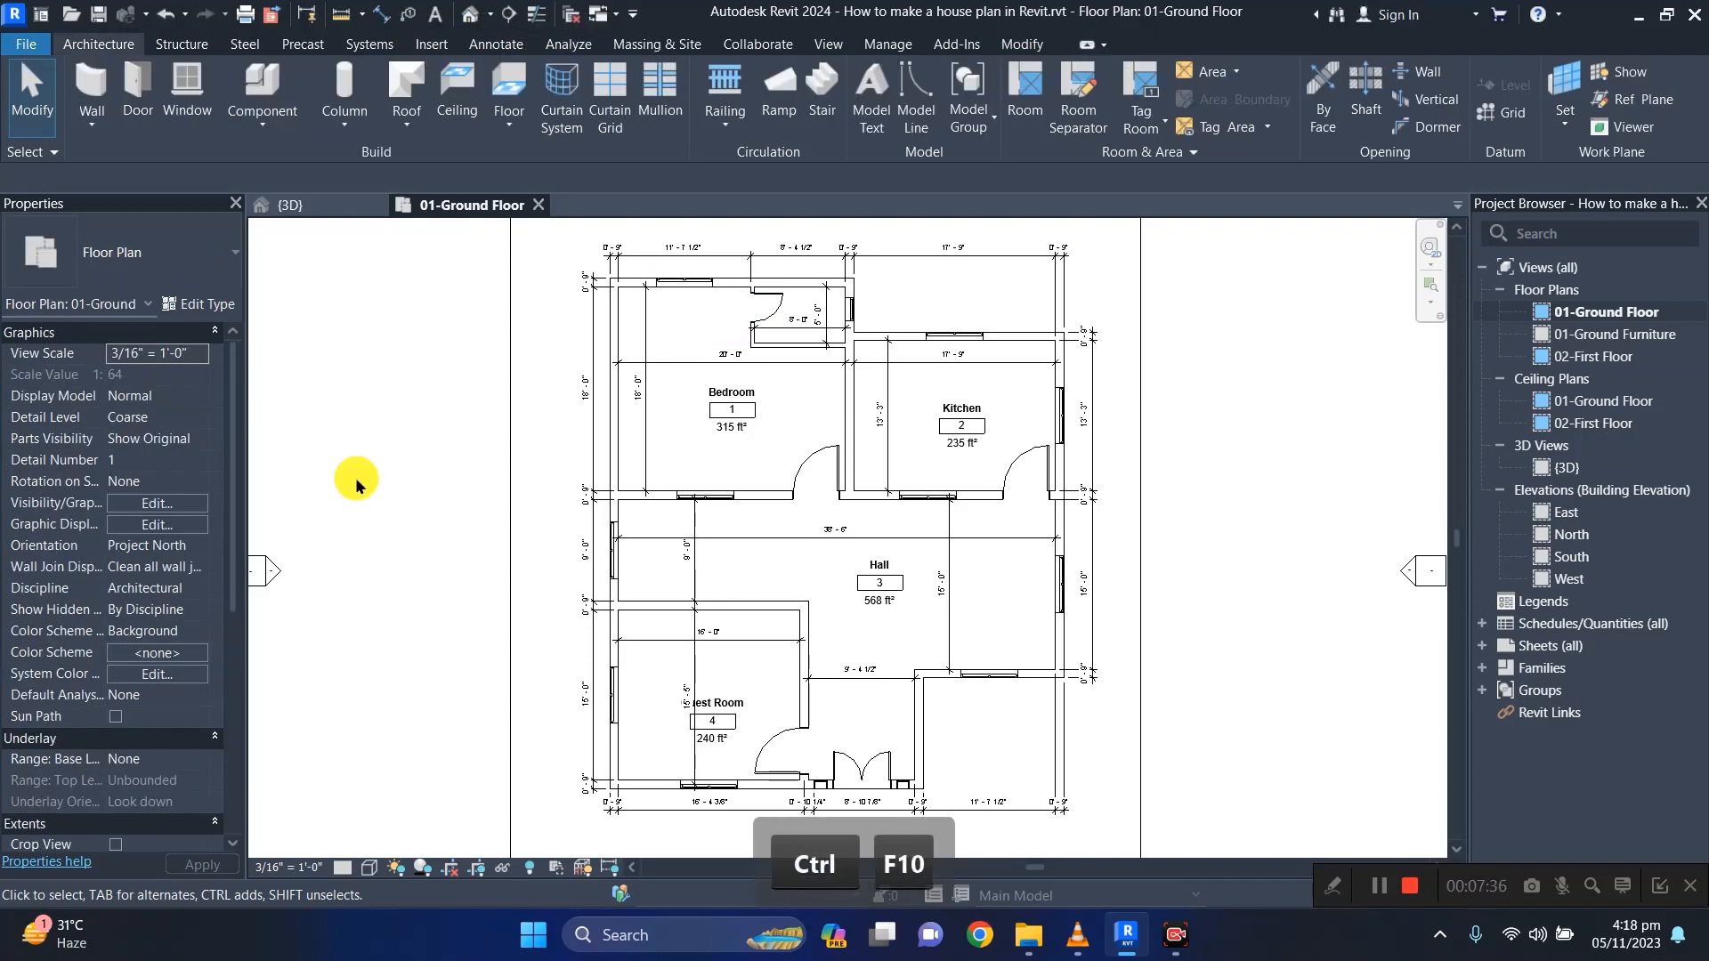
Tag all untagged doors and windows in the current view with horizontal Door Tags and Window Tags, without leaders.
{"action": "left_click", "coordinate": [500, 47]}
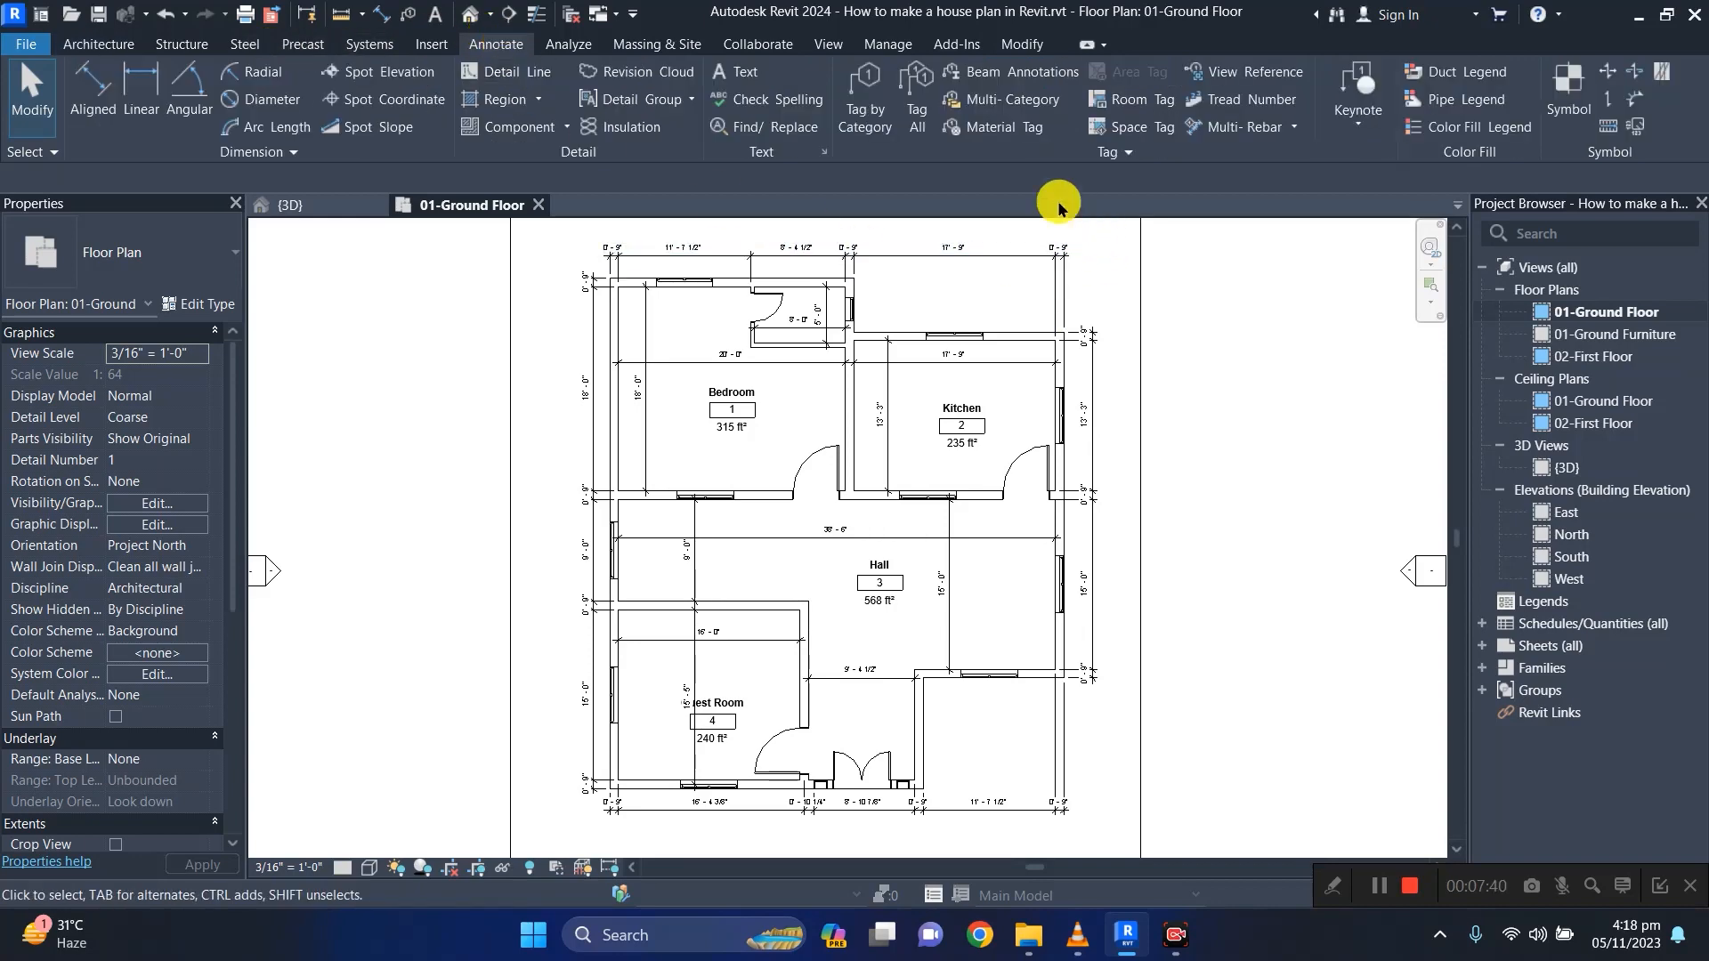
{"action": "left_click", "coordinate": [902, 133]}
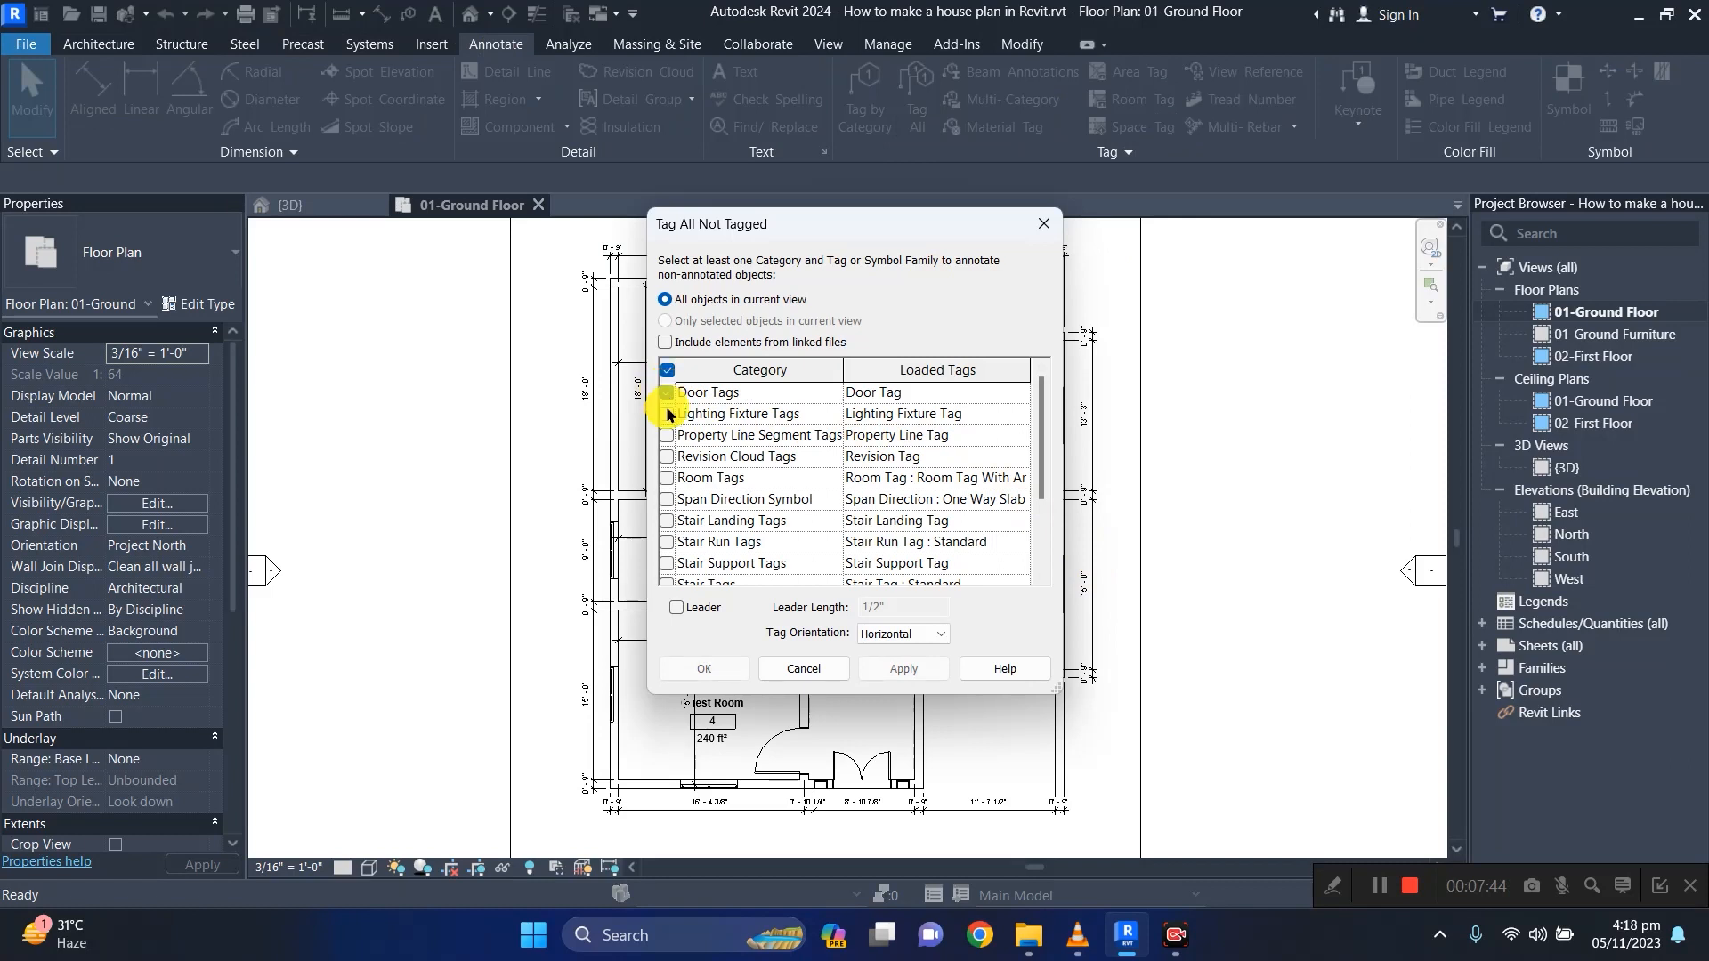
{"action": "scroll", "coordinate": [687, 550], "scroll_direction": "down", "scroll_amount": 2}
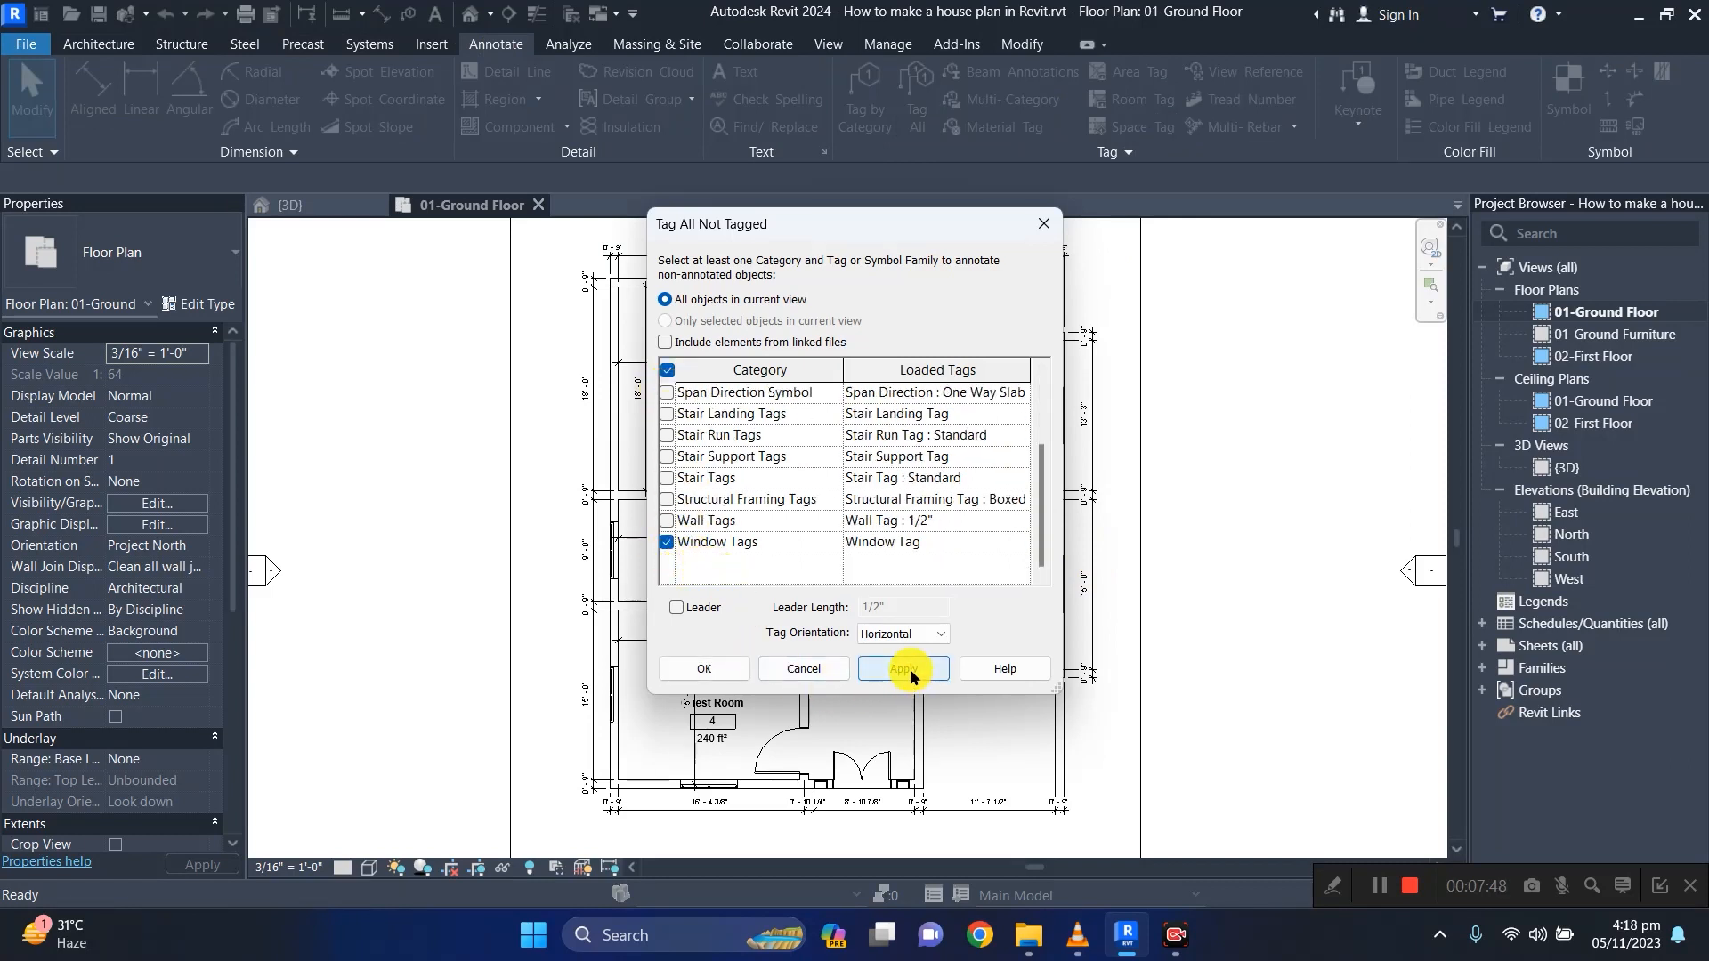
{"action": "left_click", "coordinate": [707, 675]}
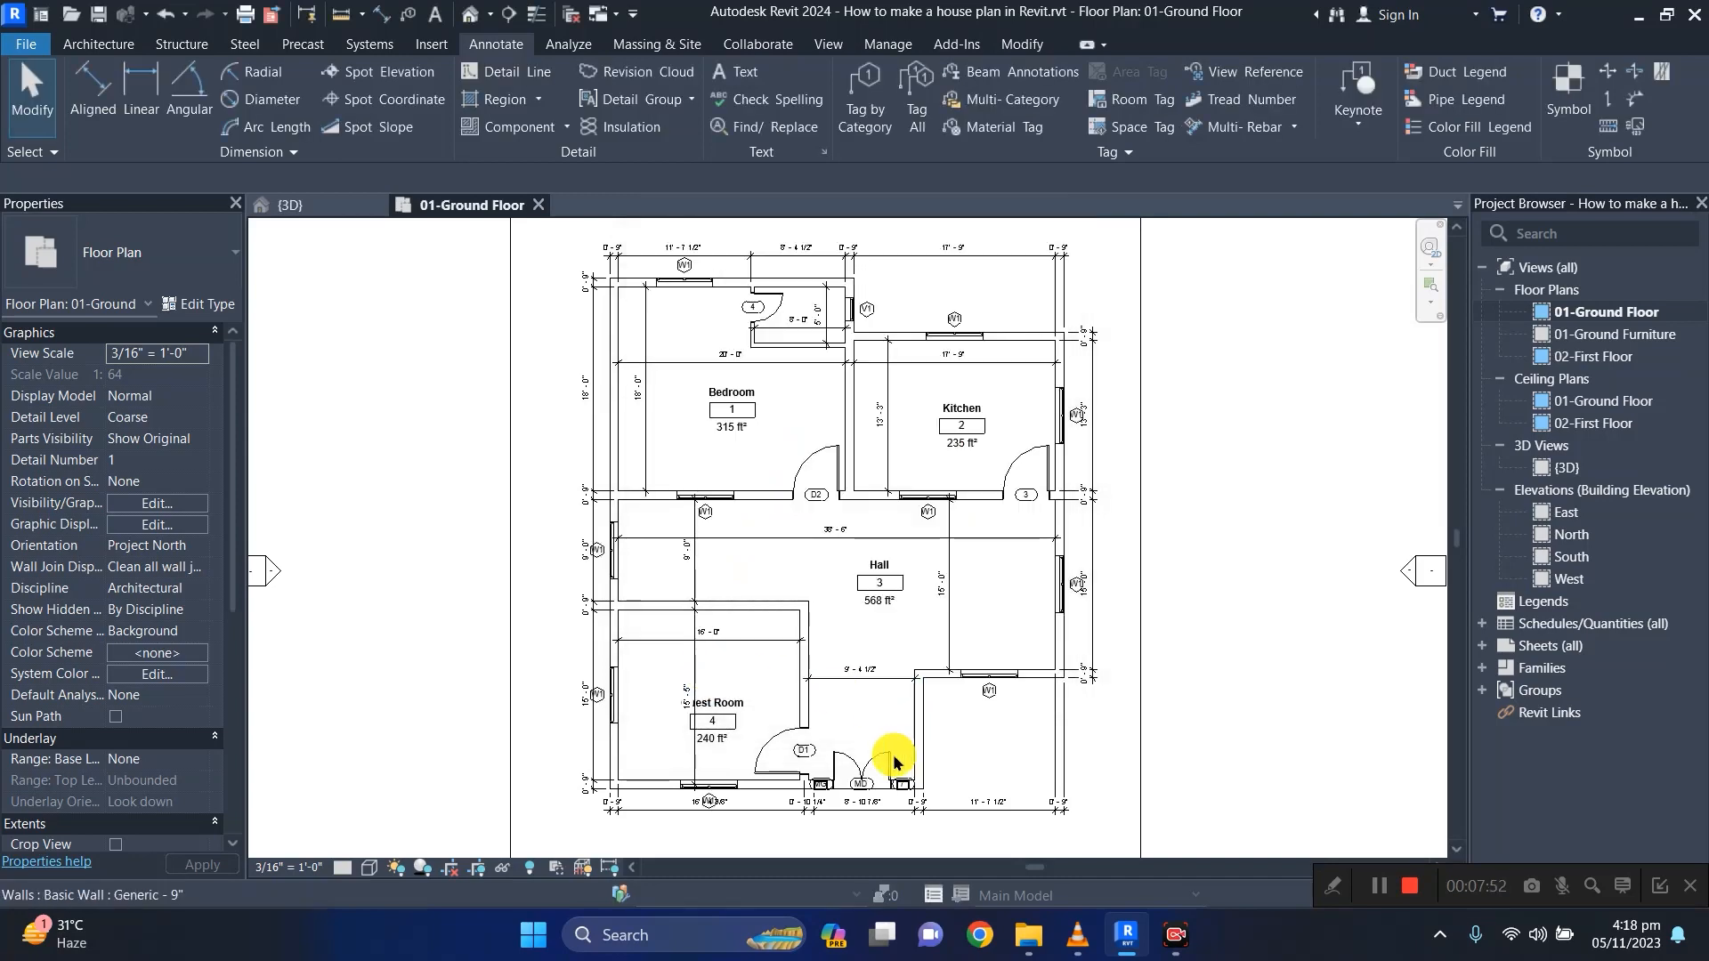
Set the Mark of the side-lite panel east of the main double door to MG, accepting the duplicate value.
{"action": "scroll", "coordinate": [881, 761], "scroll_direction": "up", "scroll_amount": 5}
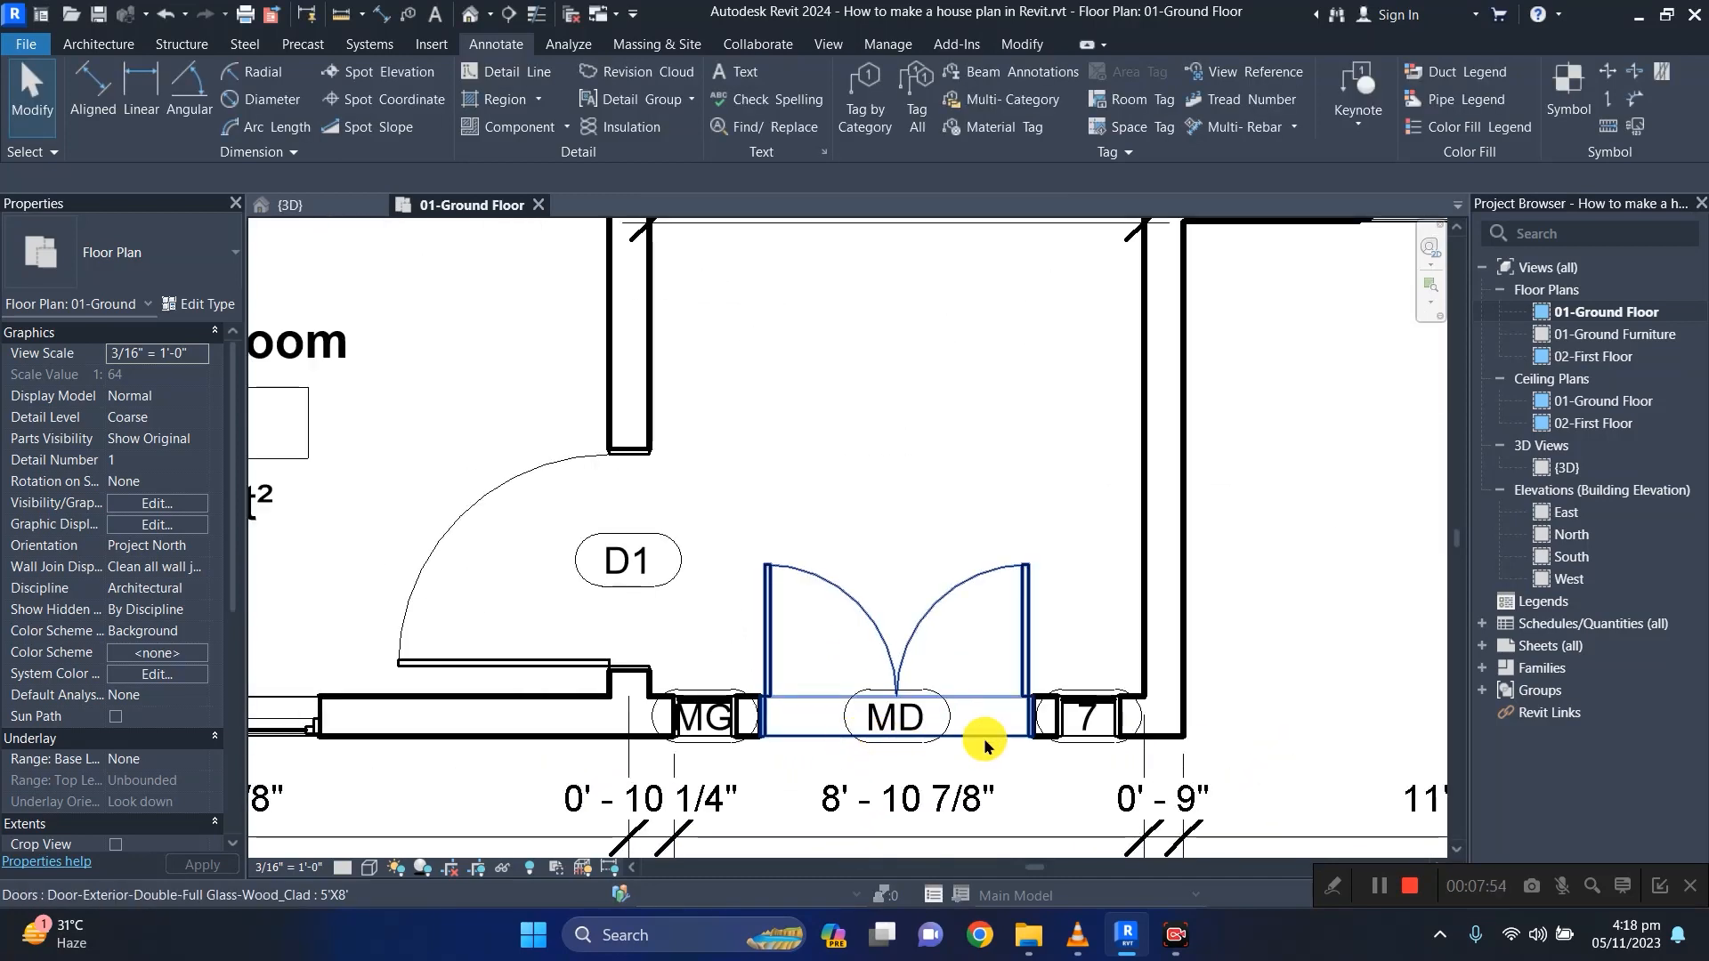
{"action": "left_click", "coordinate": [1096, 725]}
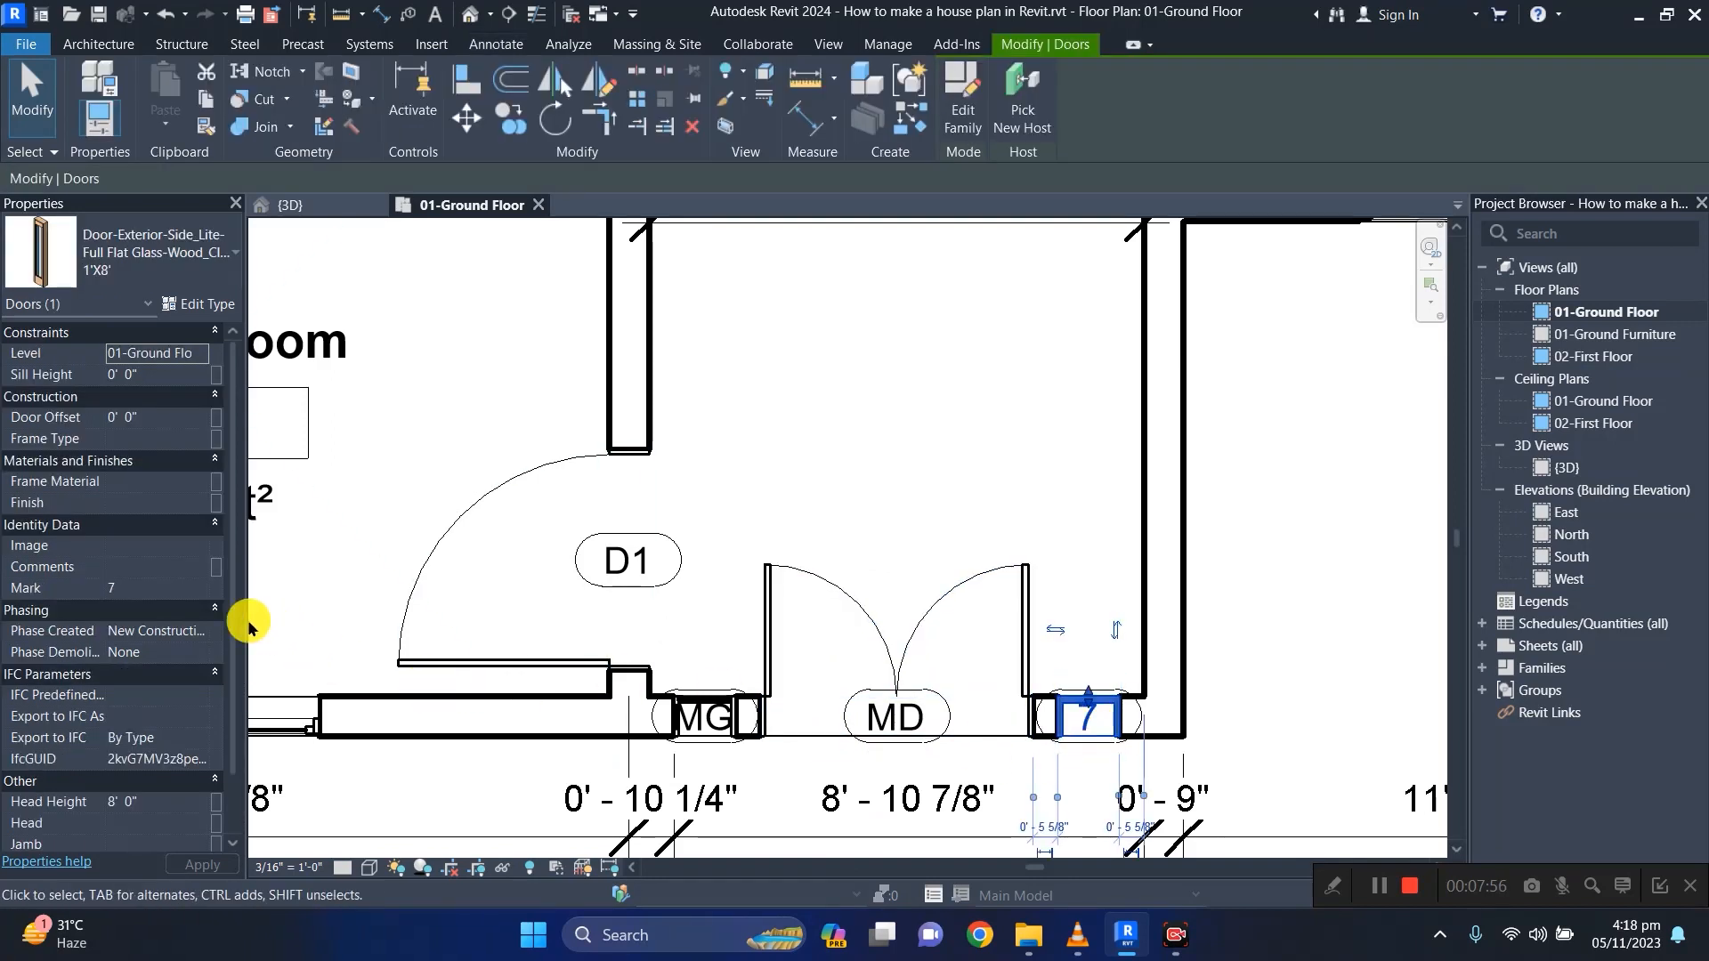
{"action": "left_click", "coordinate": [145, 587]}
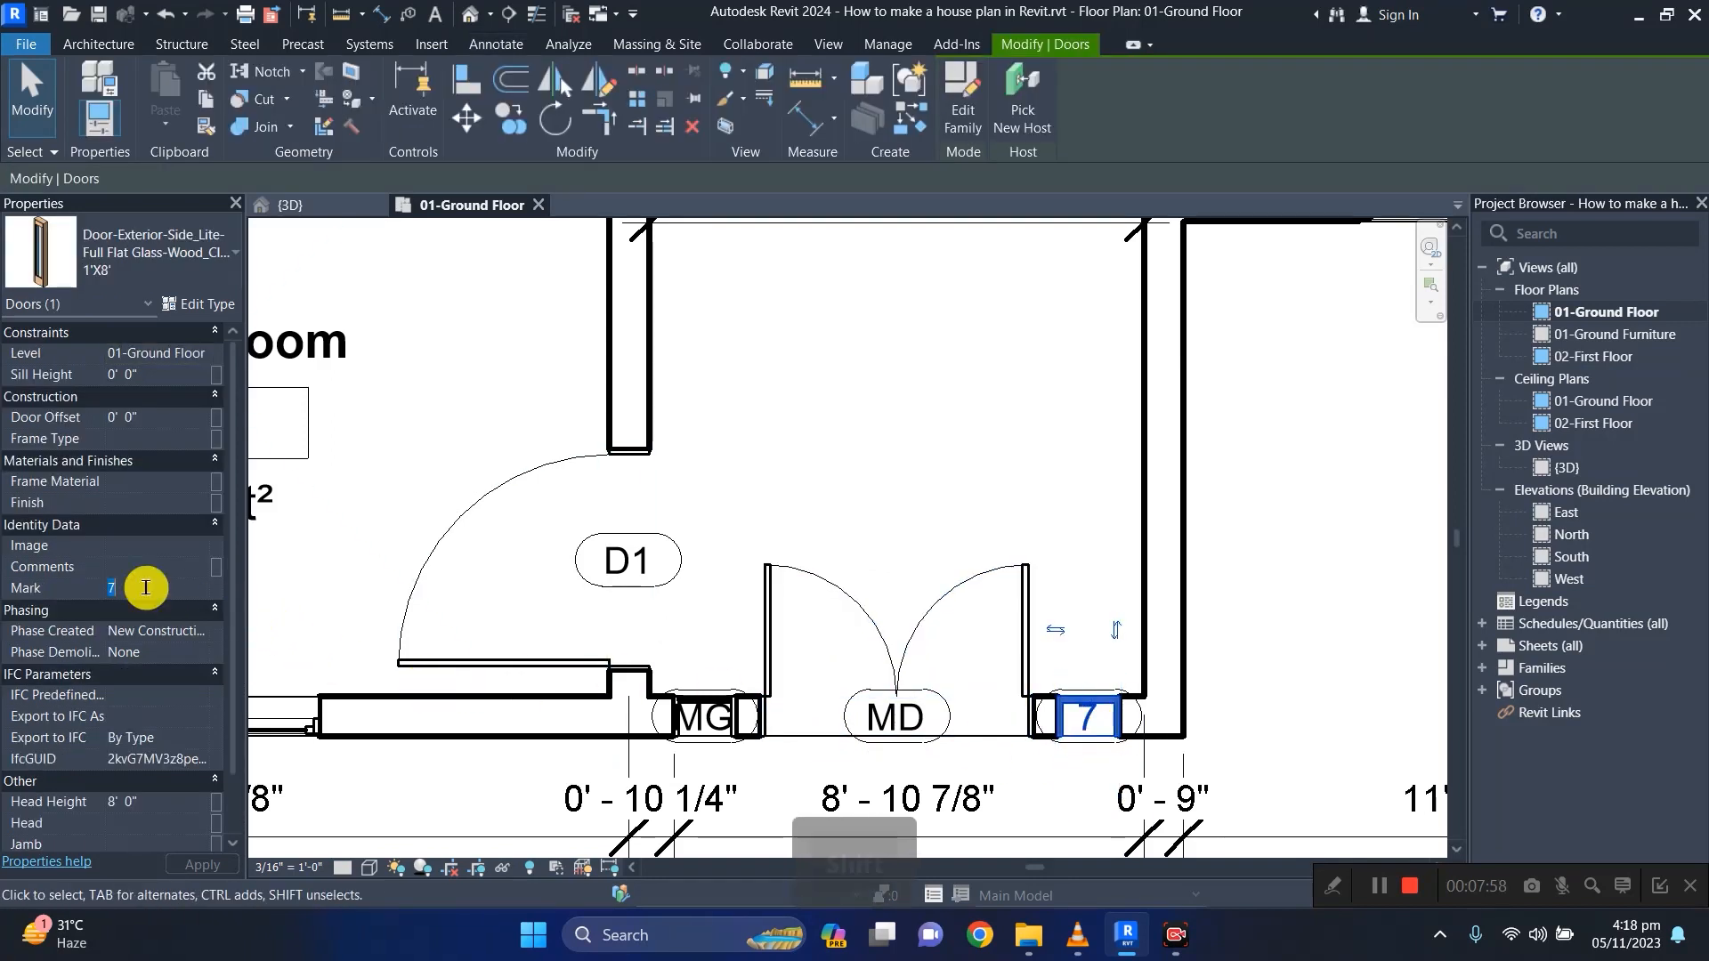
{"action": "type", "text": "MG"}
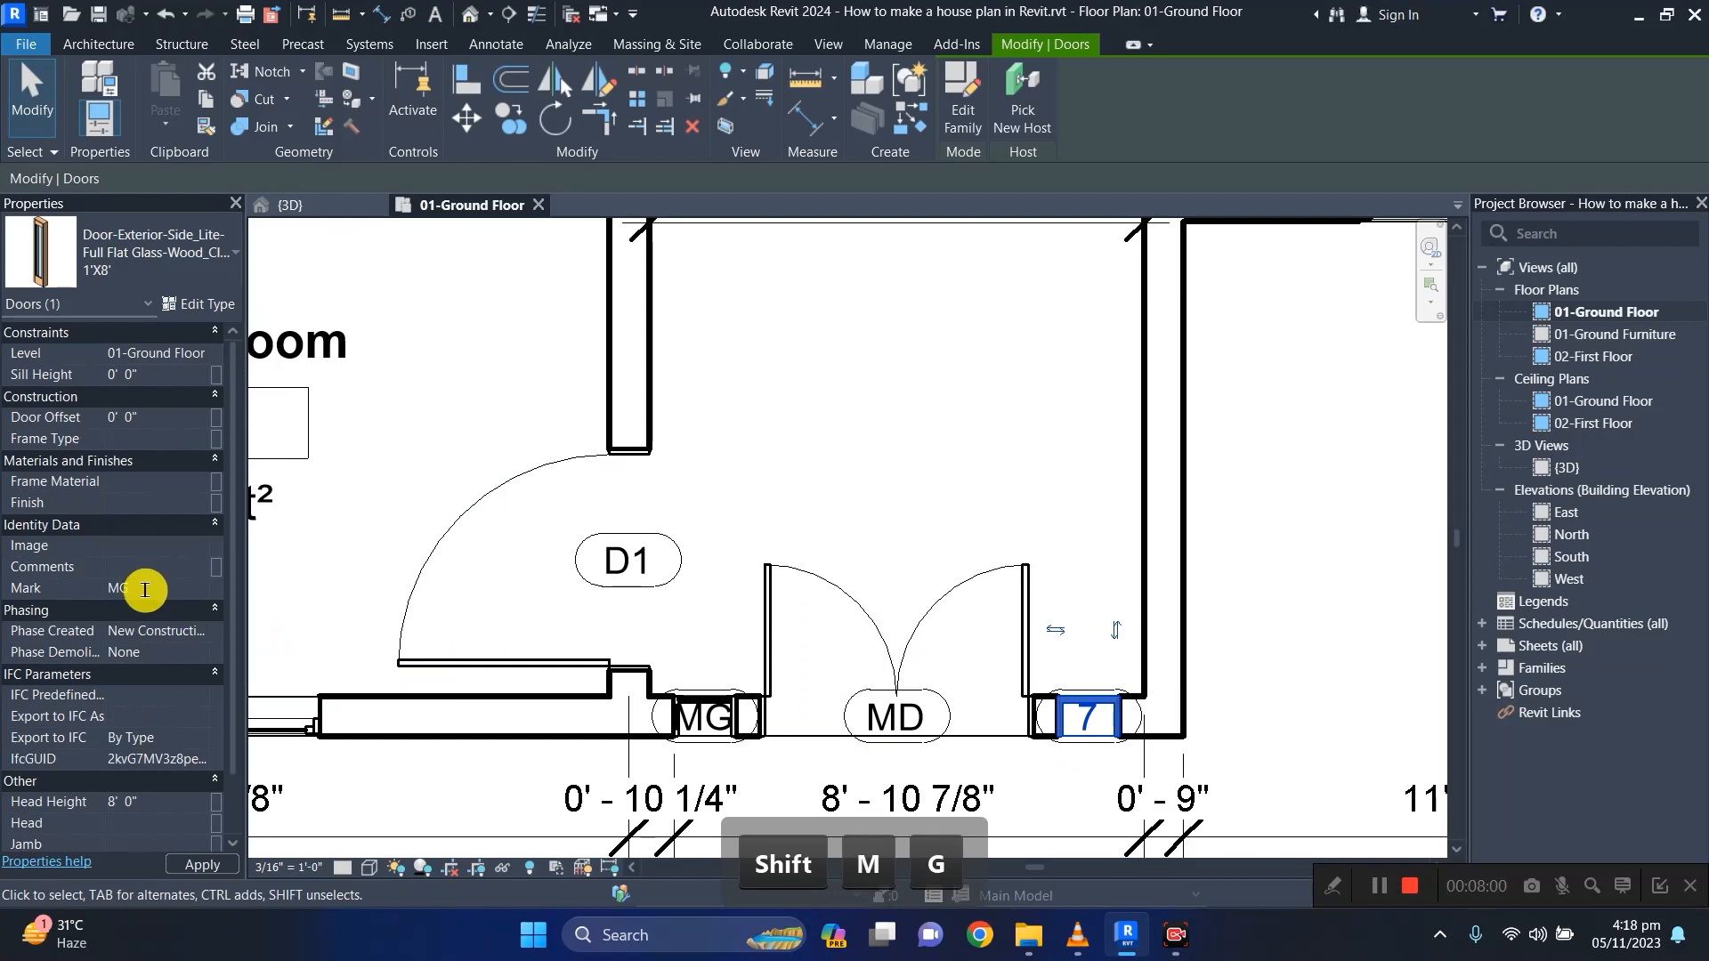
{"action": "left_click", "coordinate": [360, 544]}
{"action": "left_click", "coordinate": [956, 540]}
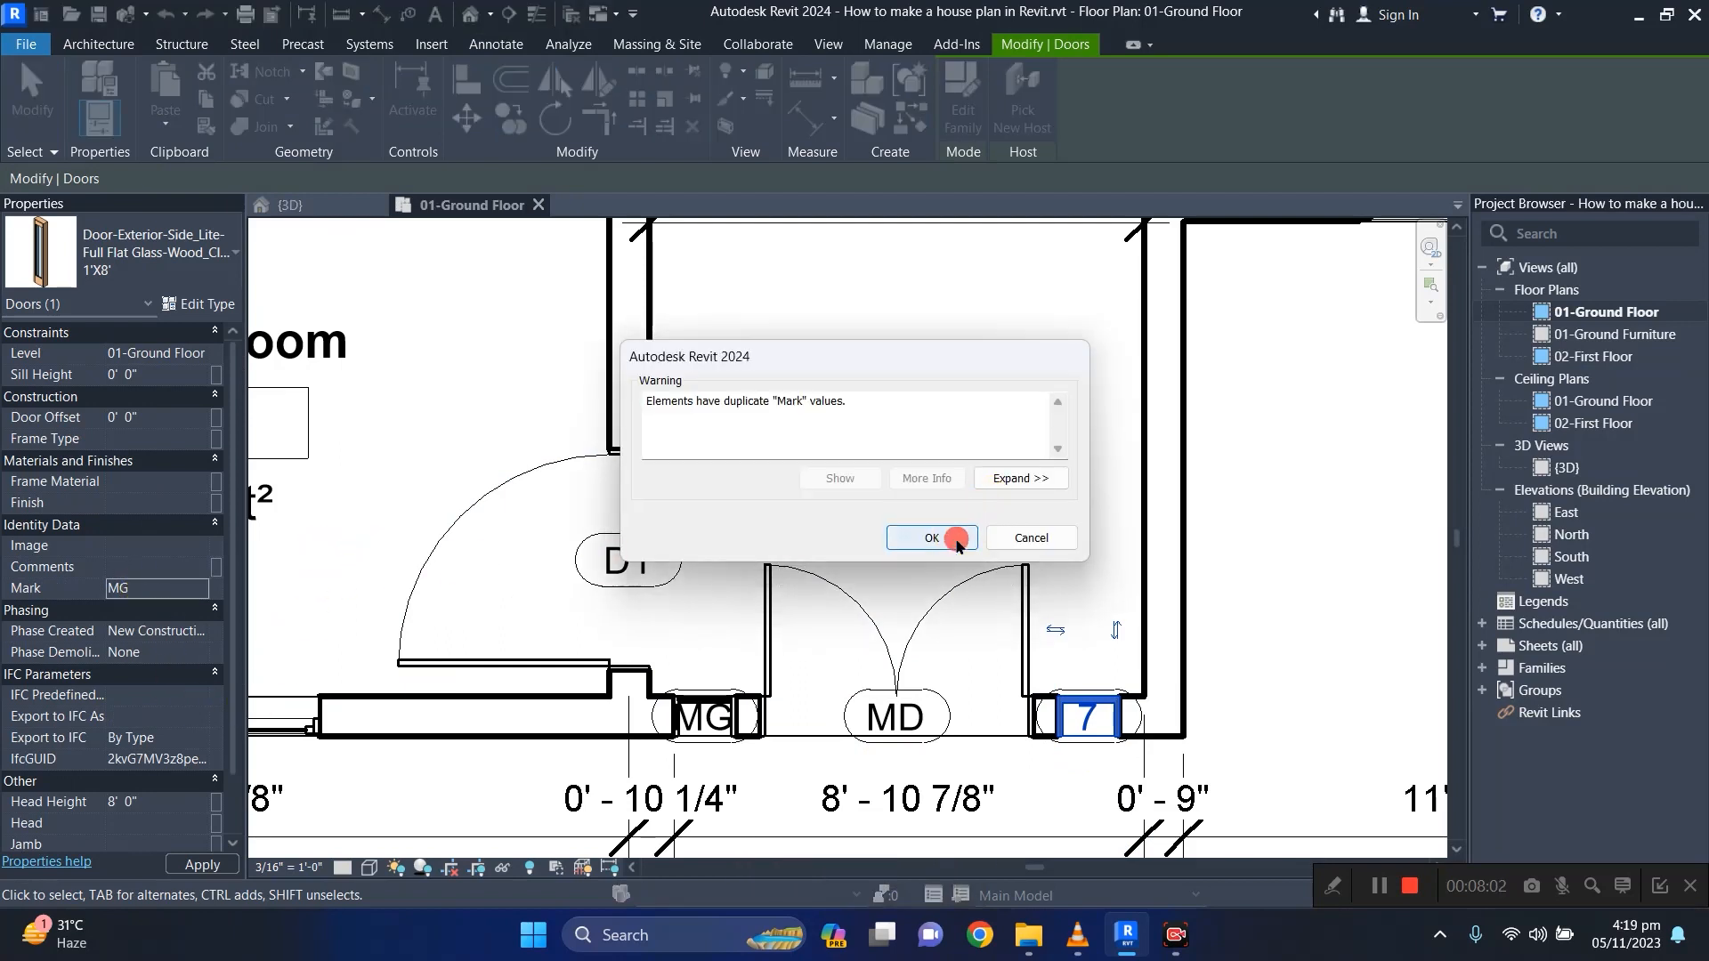
{"action": "left_click", "coordinate": [1085, 743]}
{"action": "left_click", "coordinate": [1073, 678]}
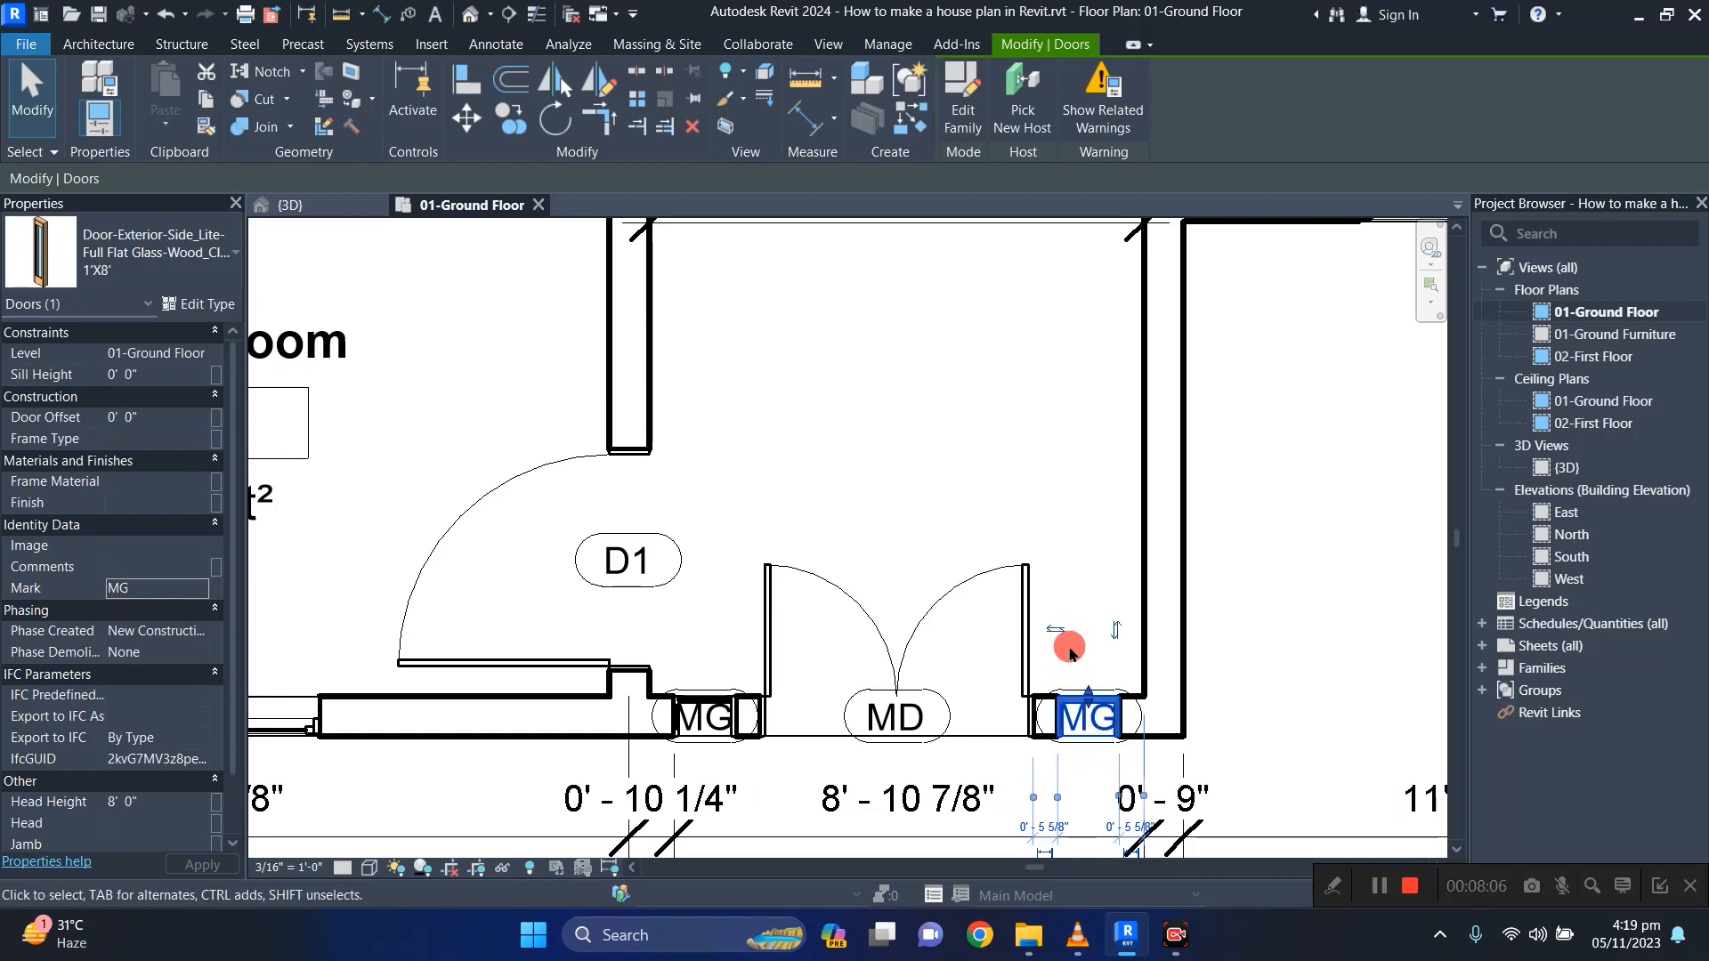
{"action": "left_click_drag", "start_coordinate": [1090, 693], "coordinate": [1080, 763]}
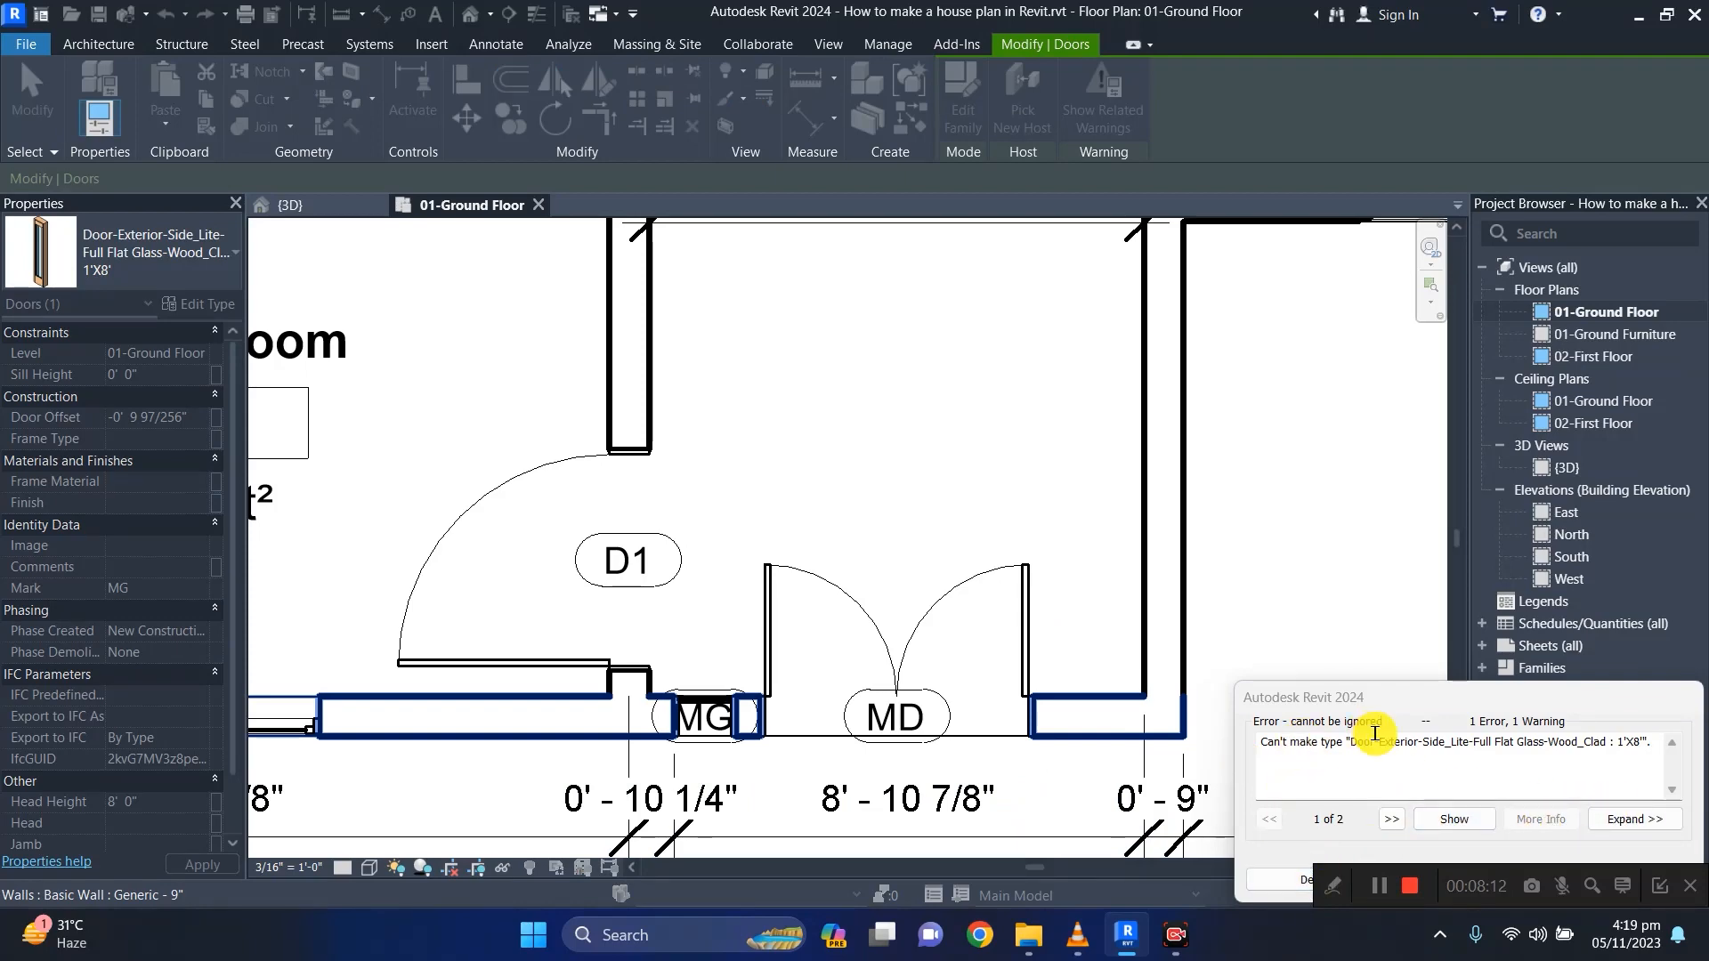
{"action": "left_click", "coordinate": [1662, 888]}
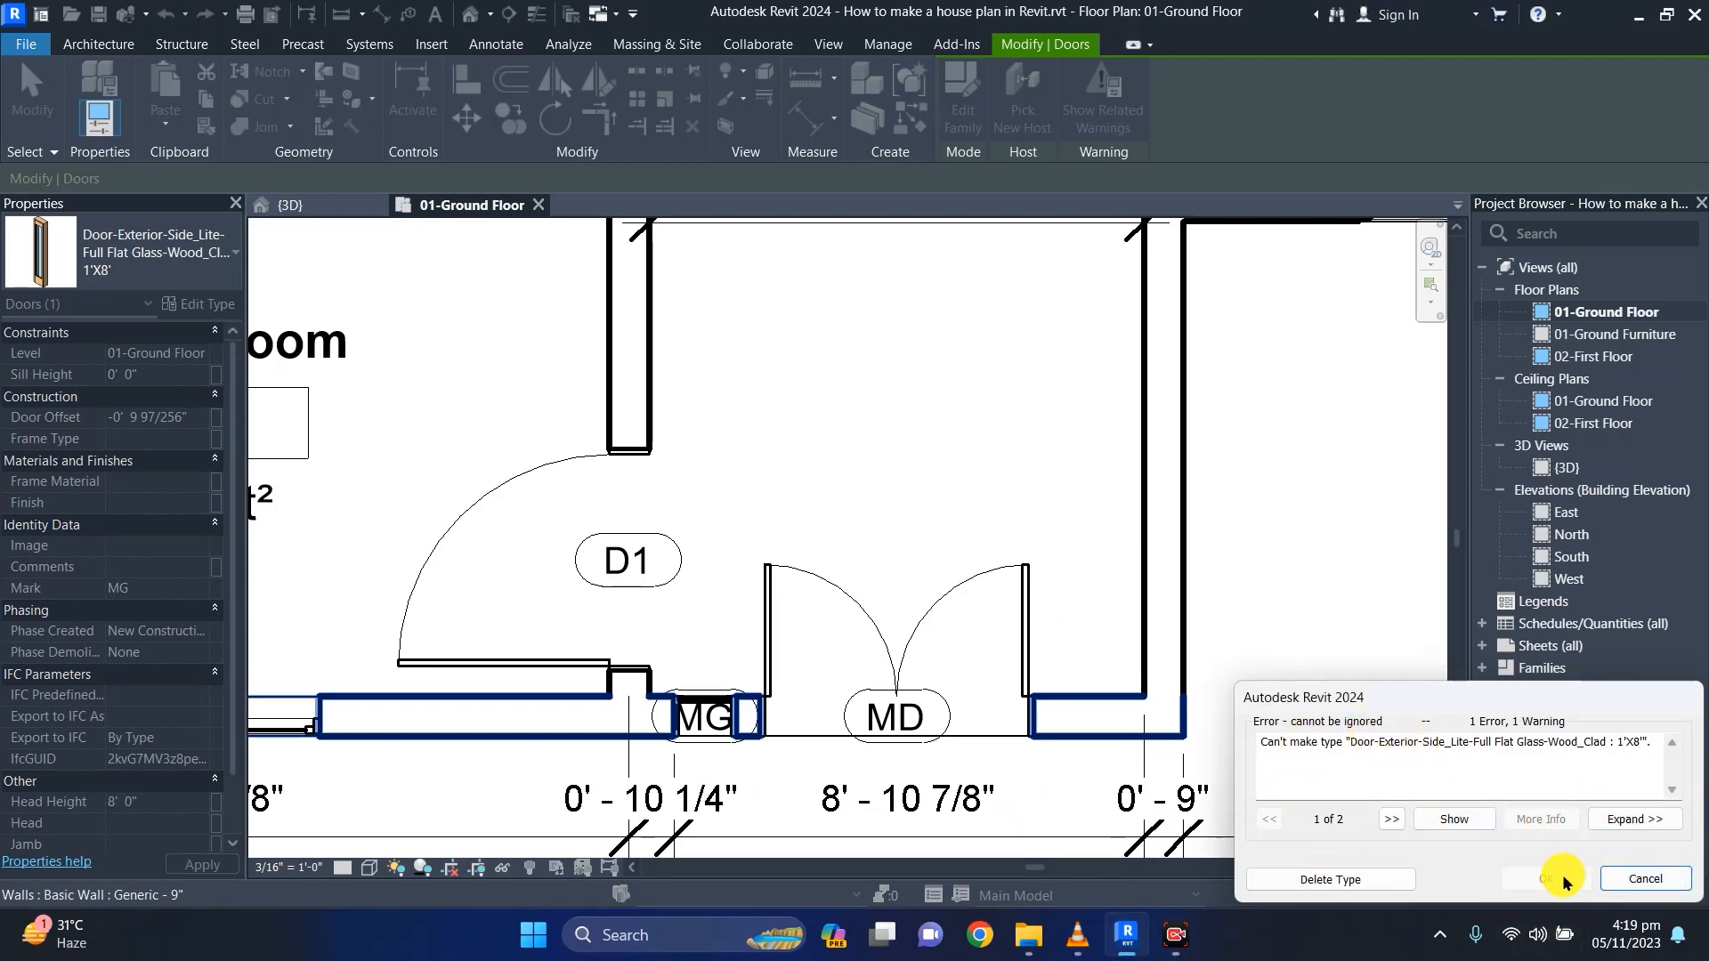
{"action": "left_click", "coordinate": [1616, 881]}
Move the MG tag of the east side-lite panel down, just below the entrance wall.
{"action": "scroll", "coordinate": [1097, 771], "scroll_direction": "up", "scroll_amount": 3}
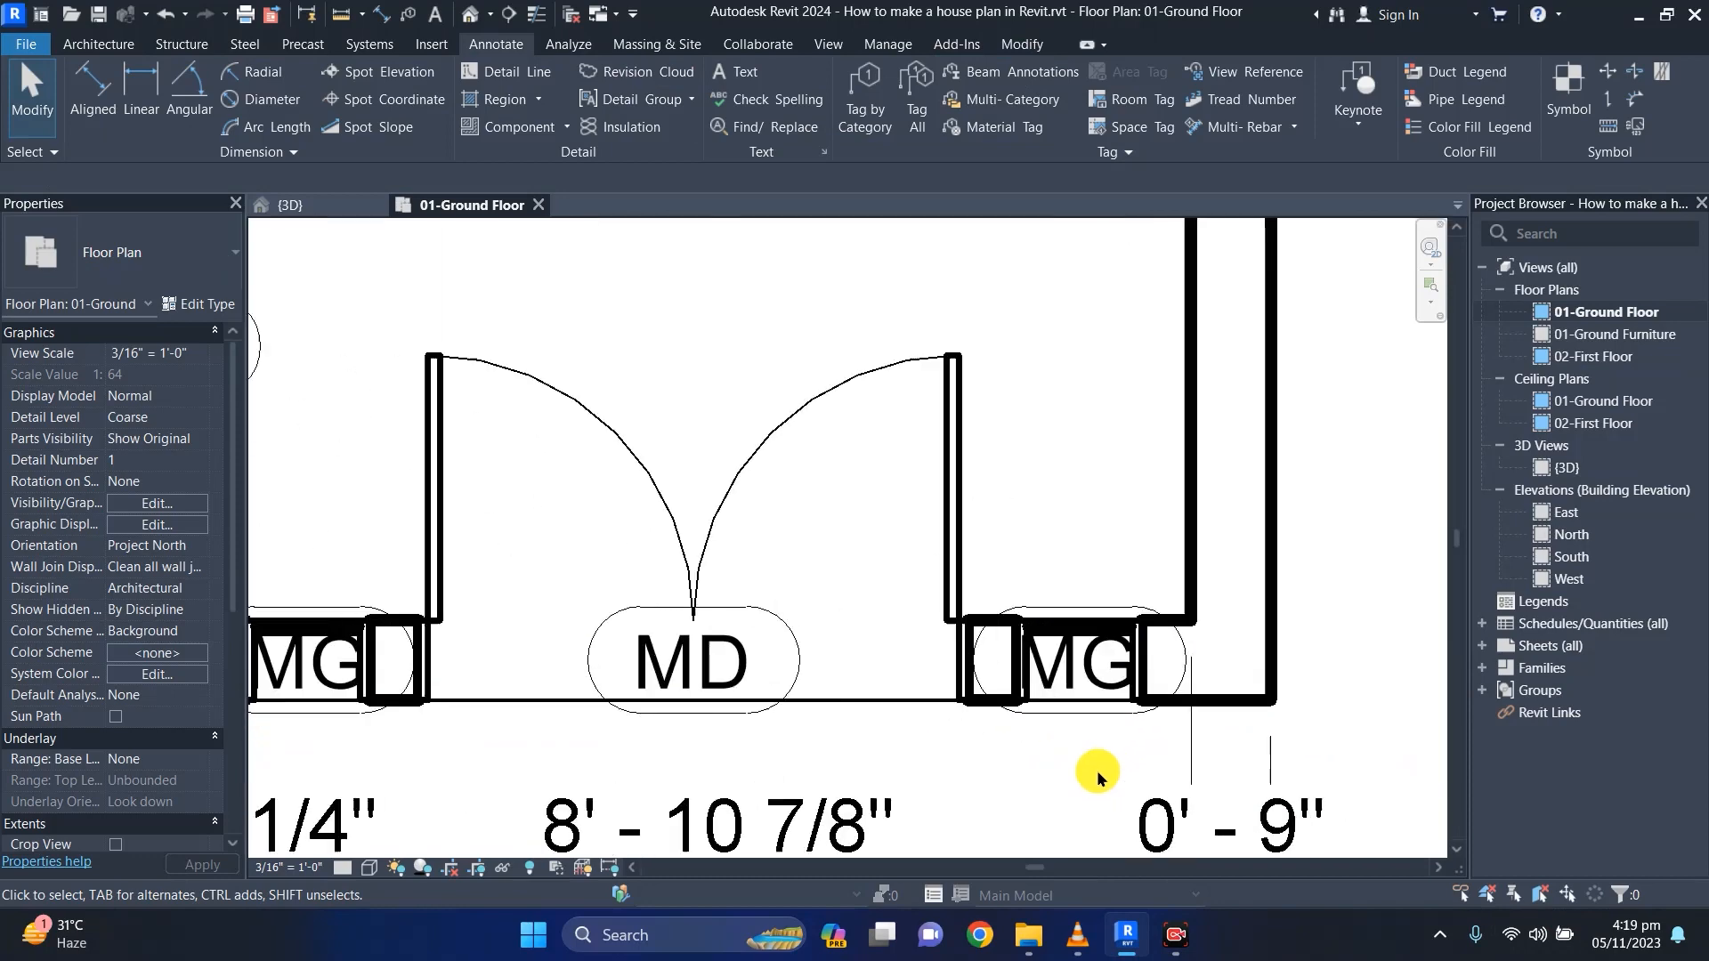
{"action": "left_click", "coordinate": [1111, 710]}
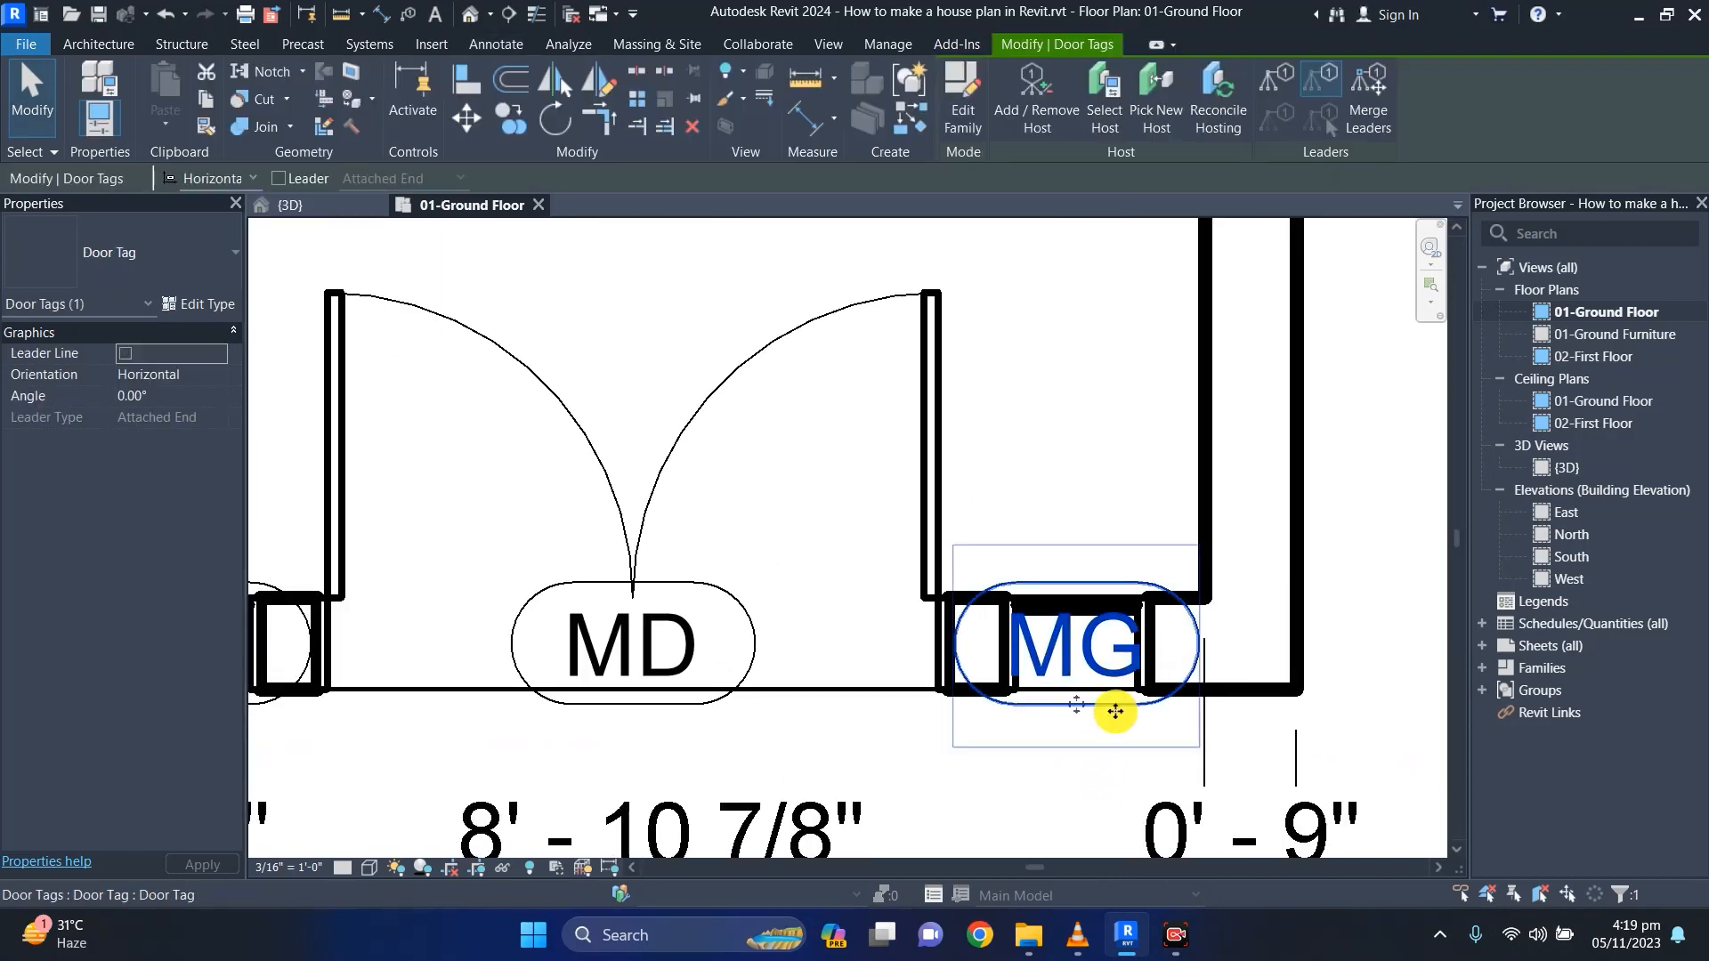
{"action": "left_click_drag", "start_coordinate": [1111, 710], "coordinate": [1127, 844]}
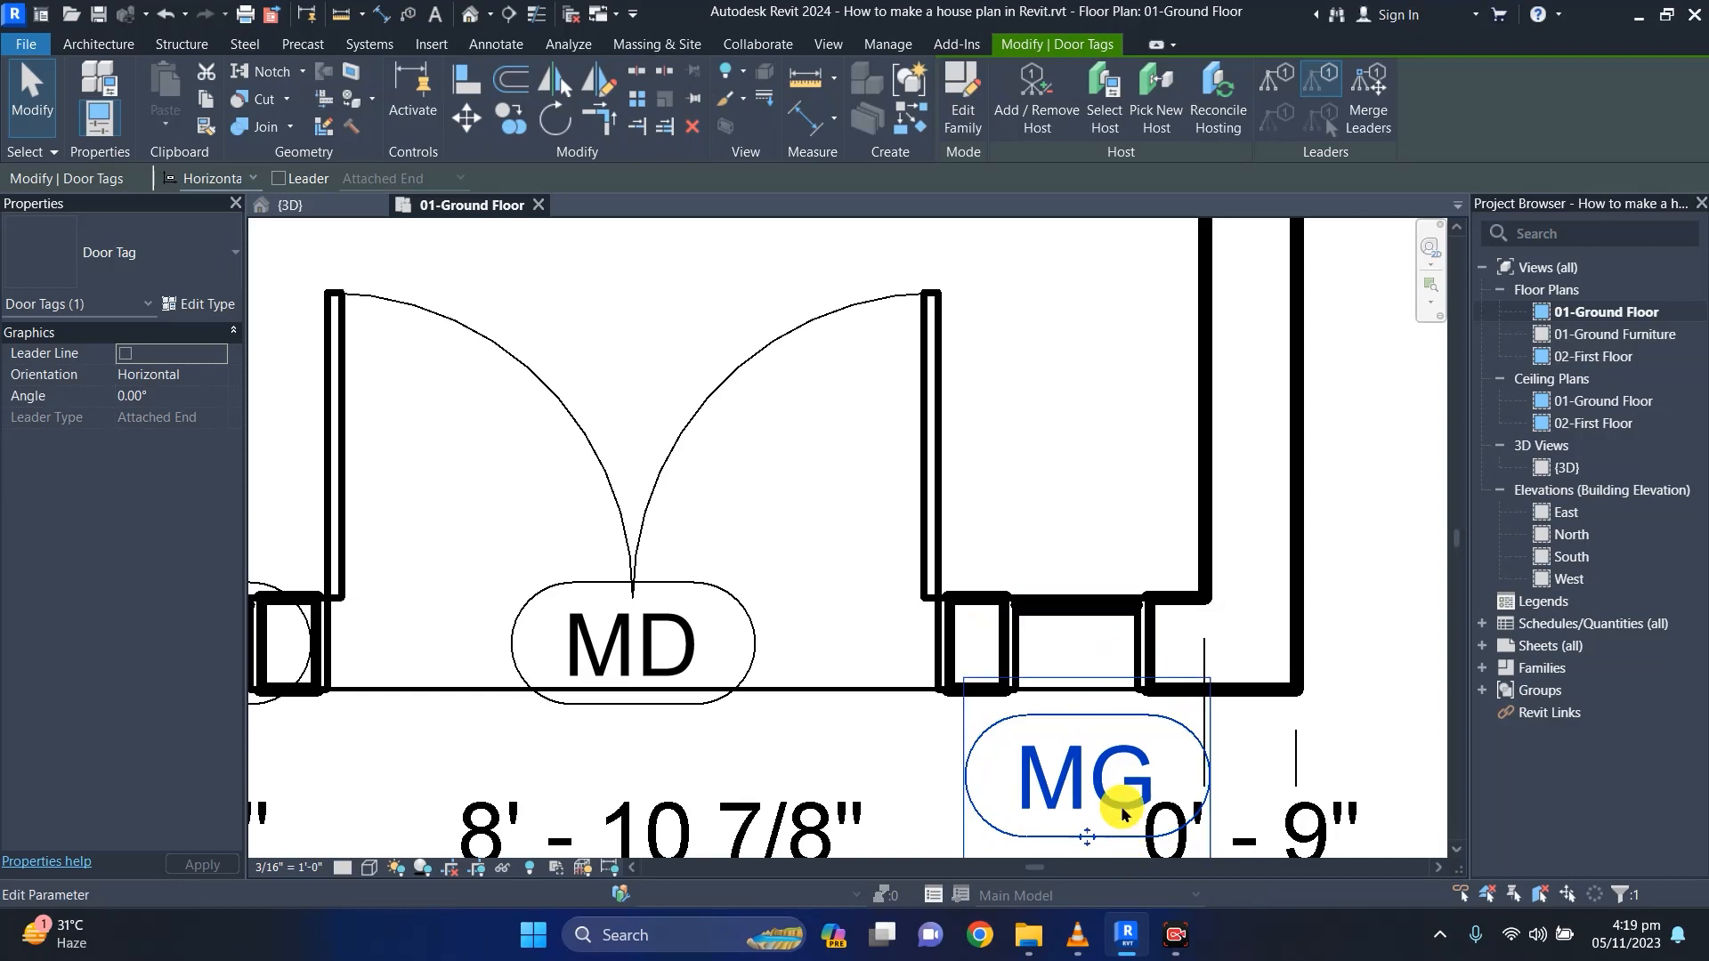
{"action": "left_click", "coordinate": [1439, 935]}
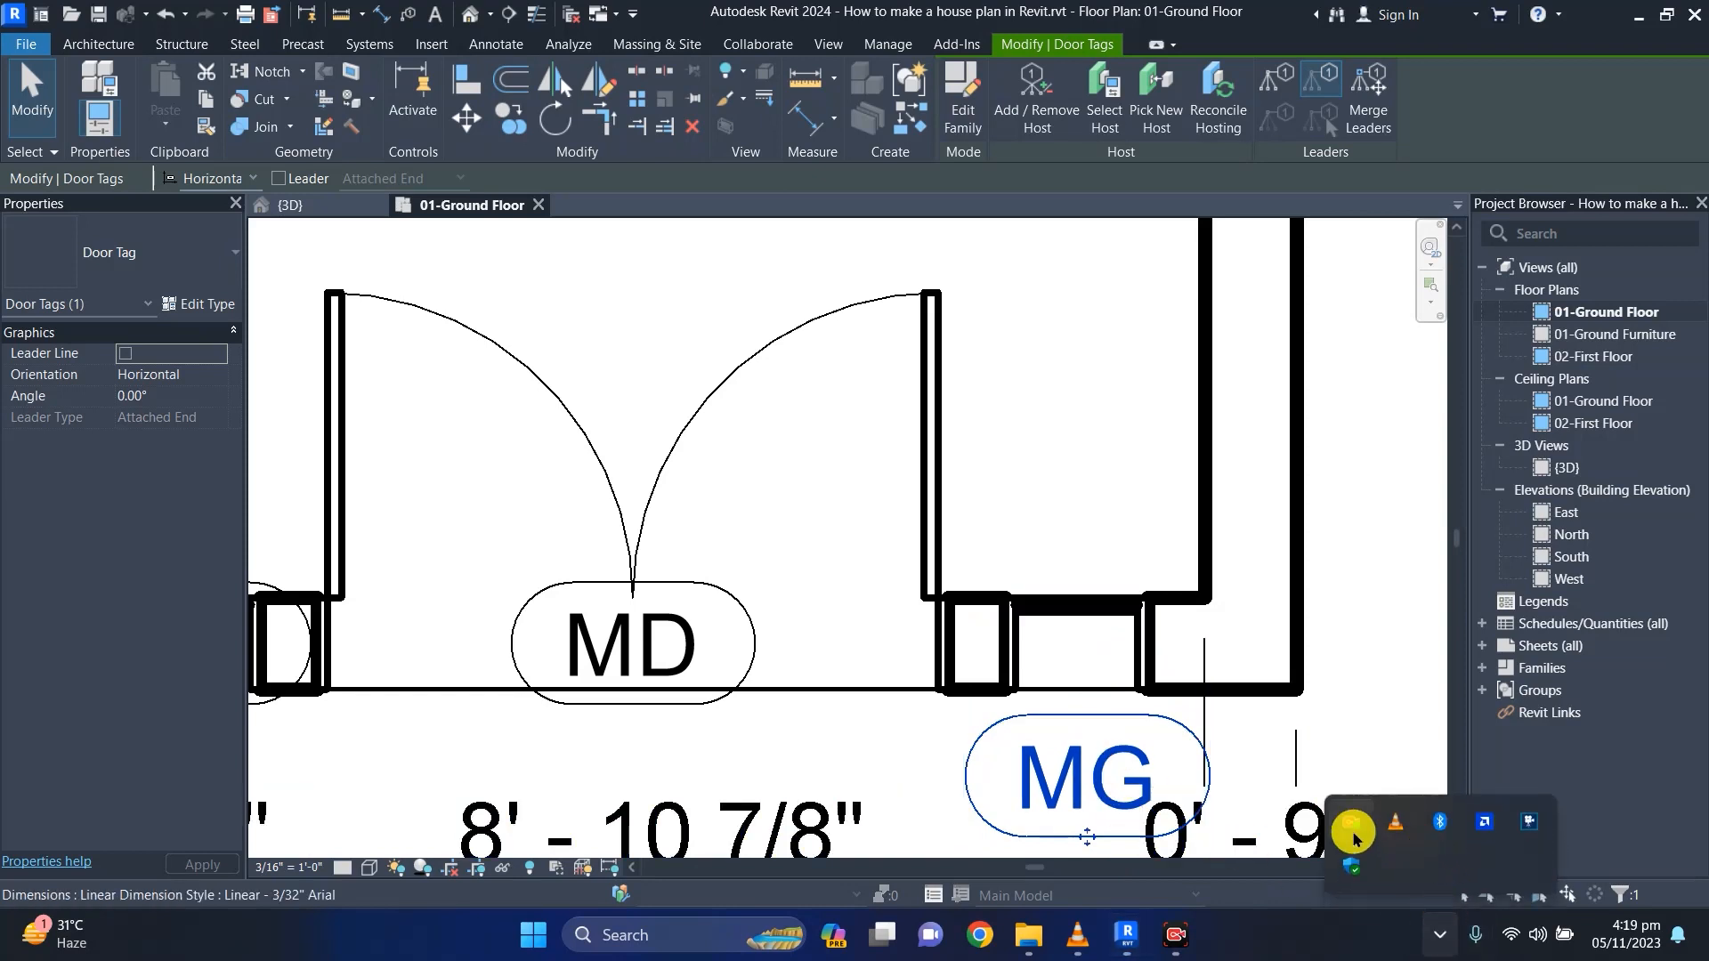
{"action": "mouse_move", "coordinate": [1424, 895]}
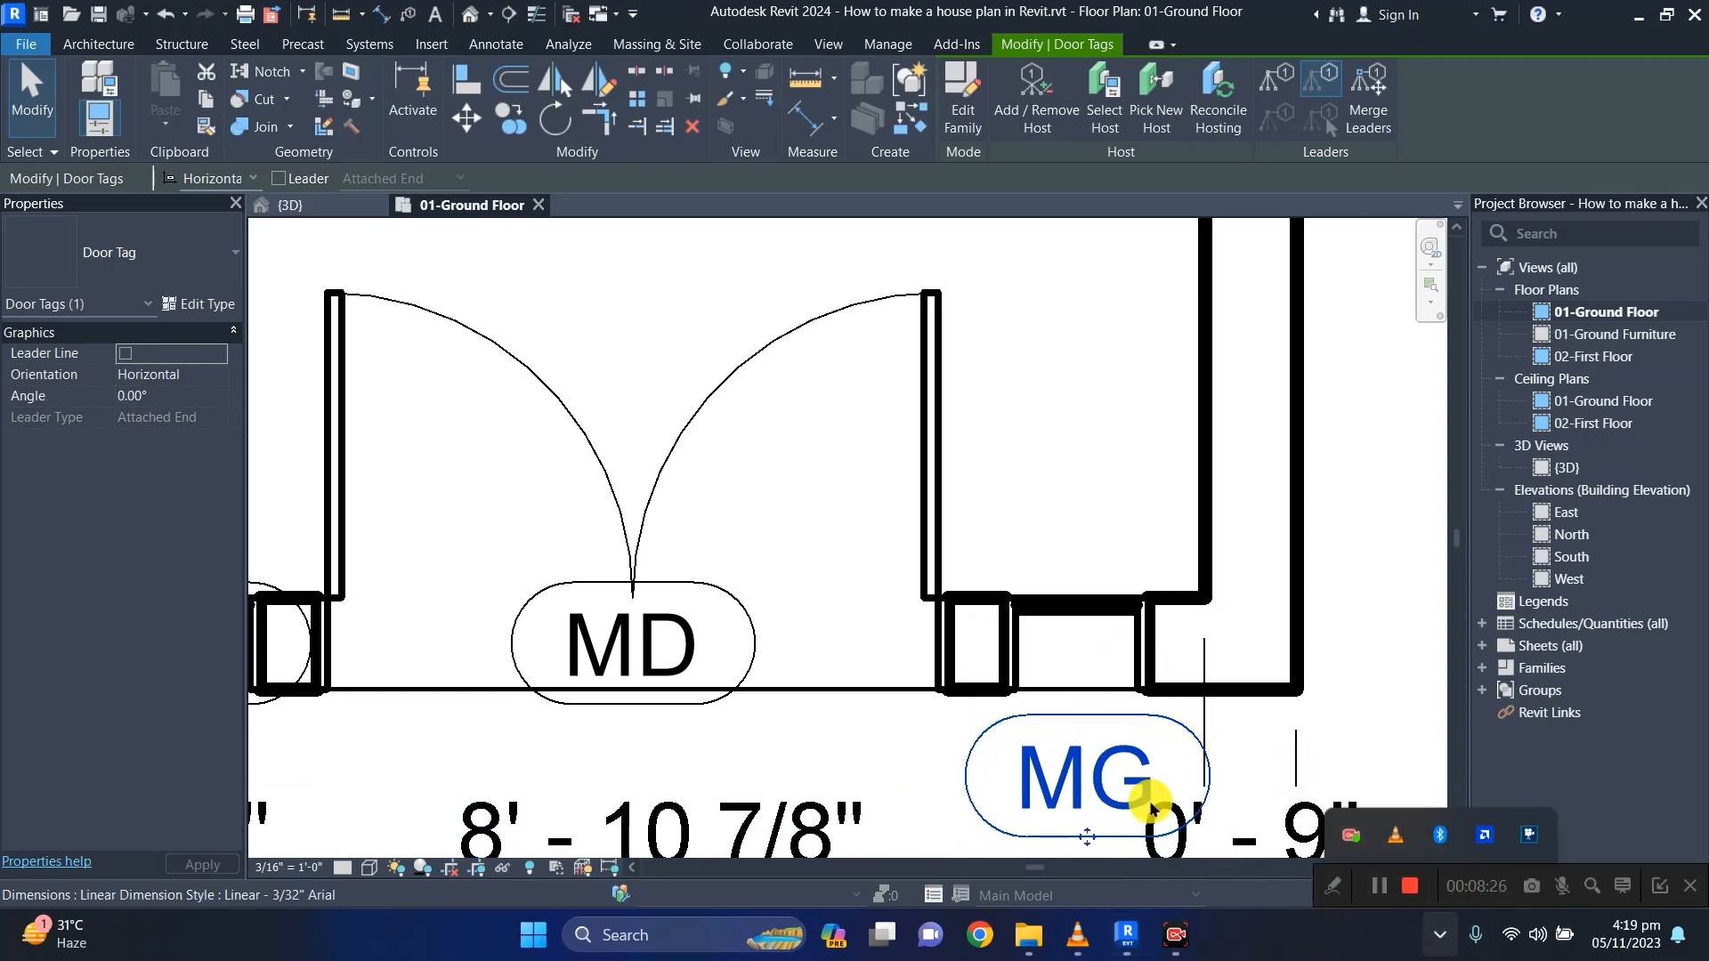
Move the MD tag of the main double door down, just below the door opening.
{"action": "scroll", "coordinate": [1020, 702], "scroll_direction": "down", "scroll_amount": 3}
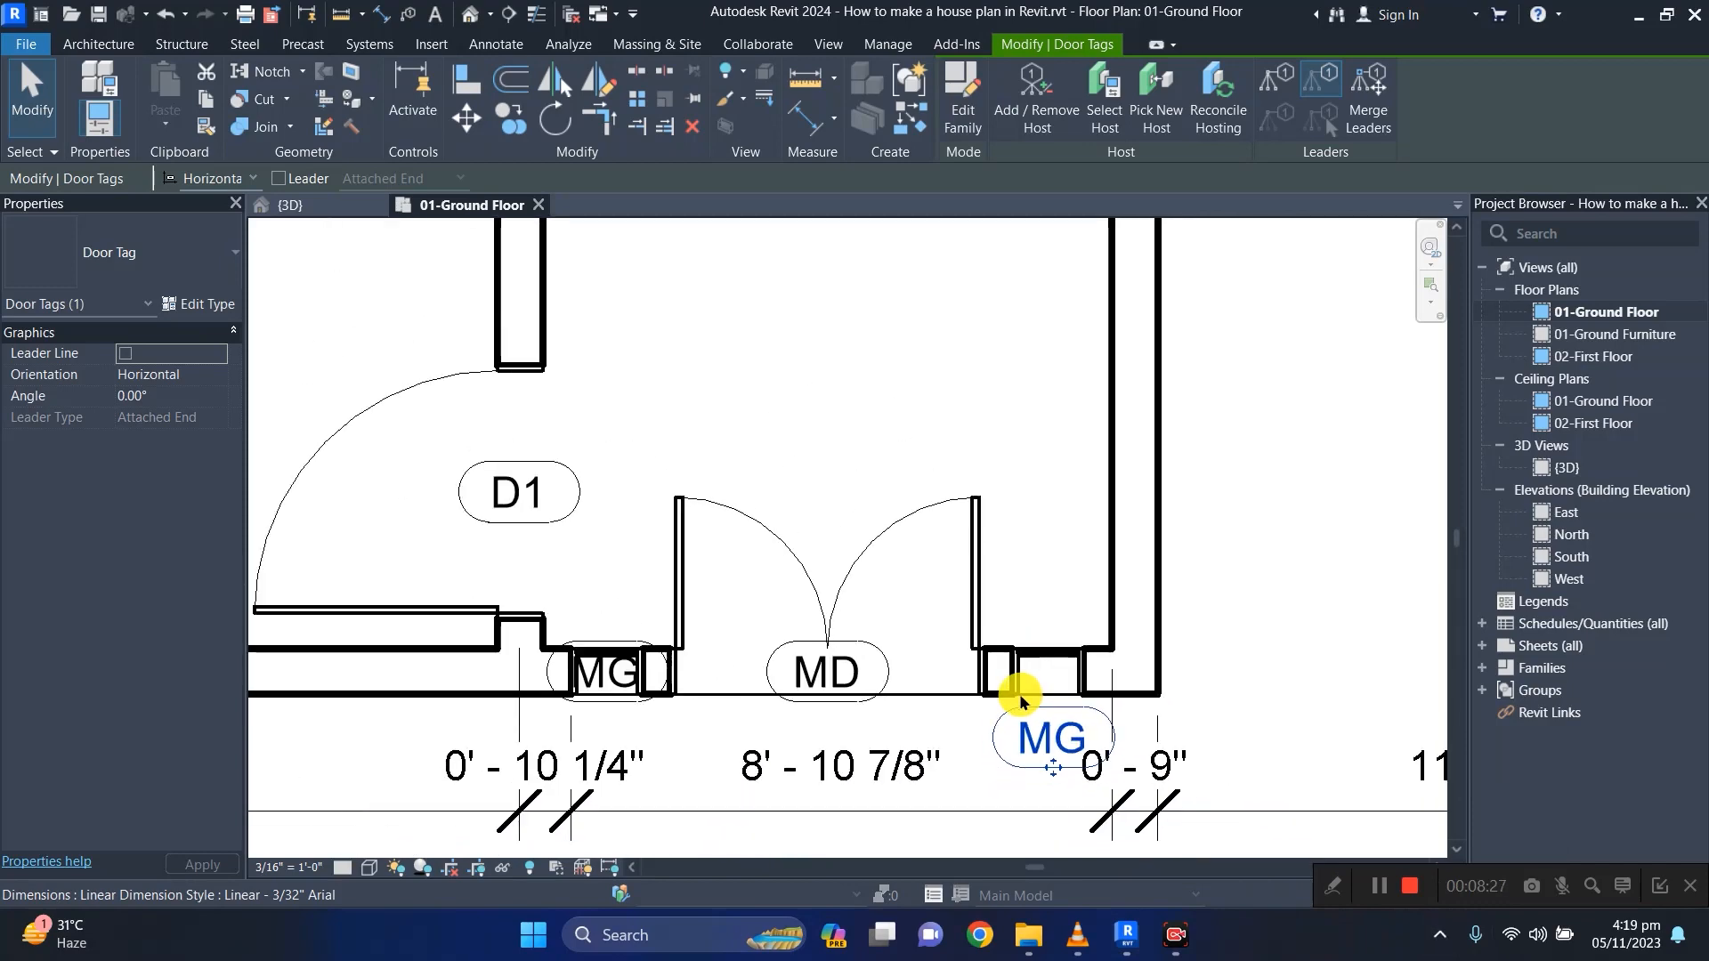
{"action": "left_click", "coordinate": [876, 681]}
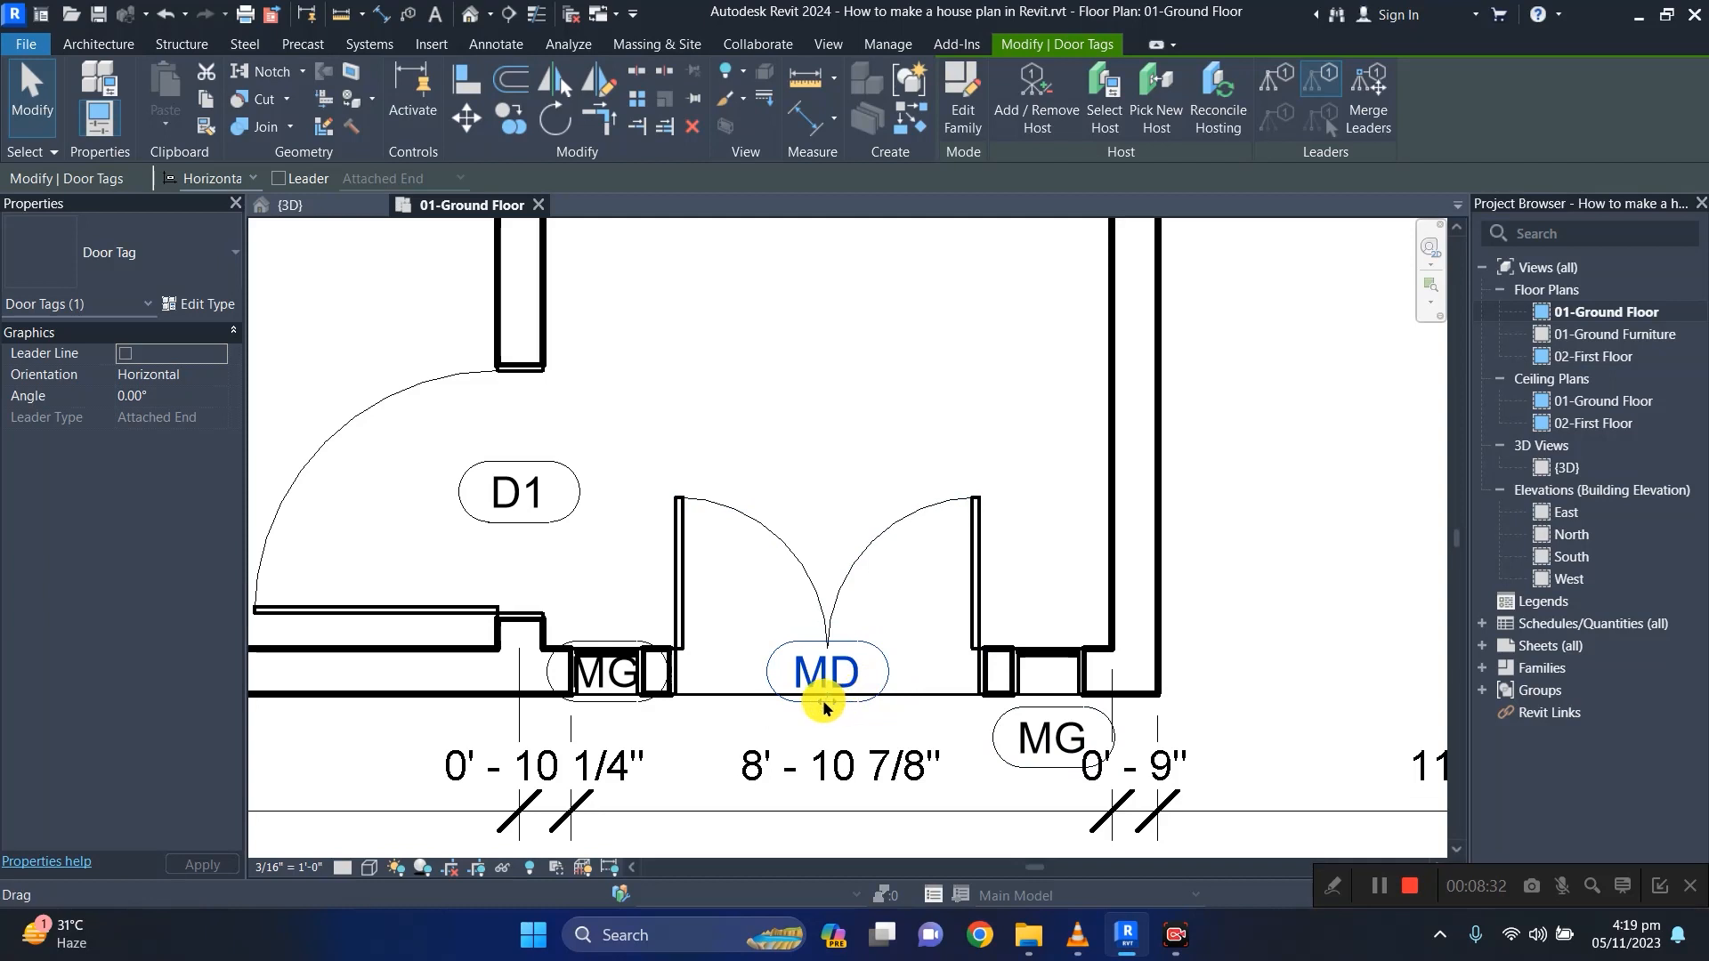
{"action": "left_click_drag", "start_coordinate": [824, 707], "coordinate": [824, 752]}
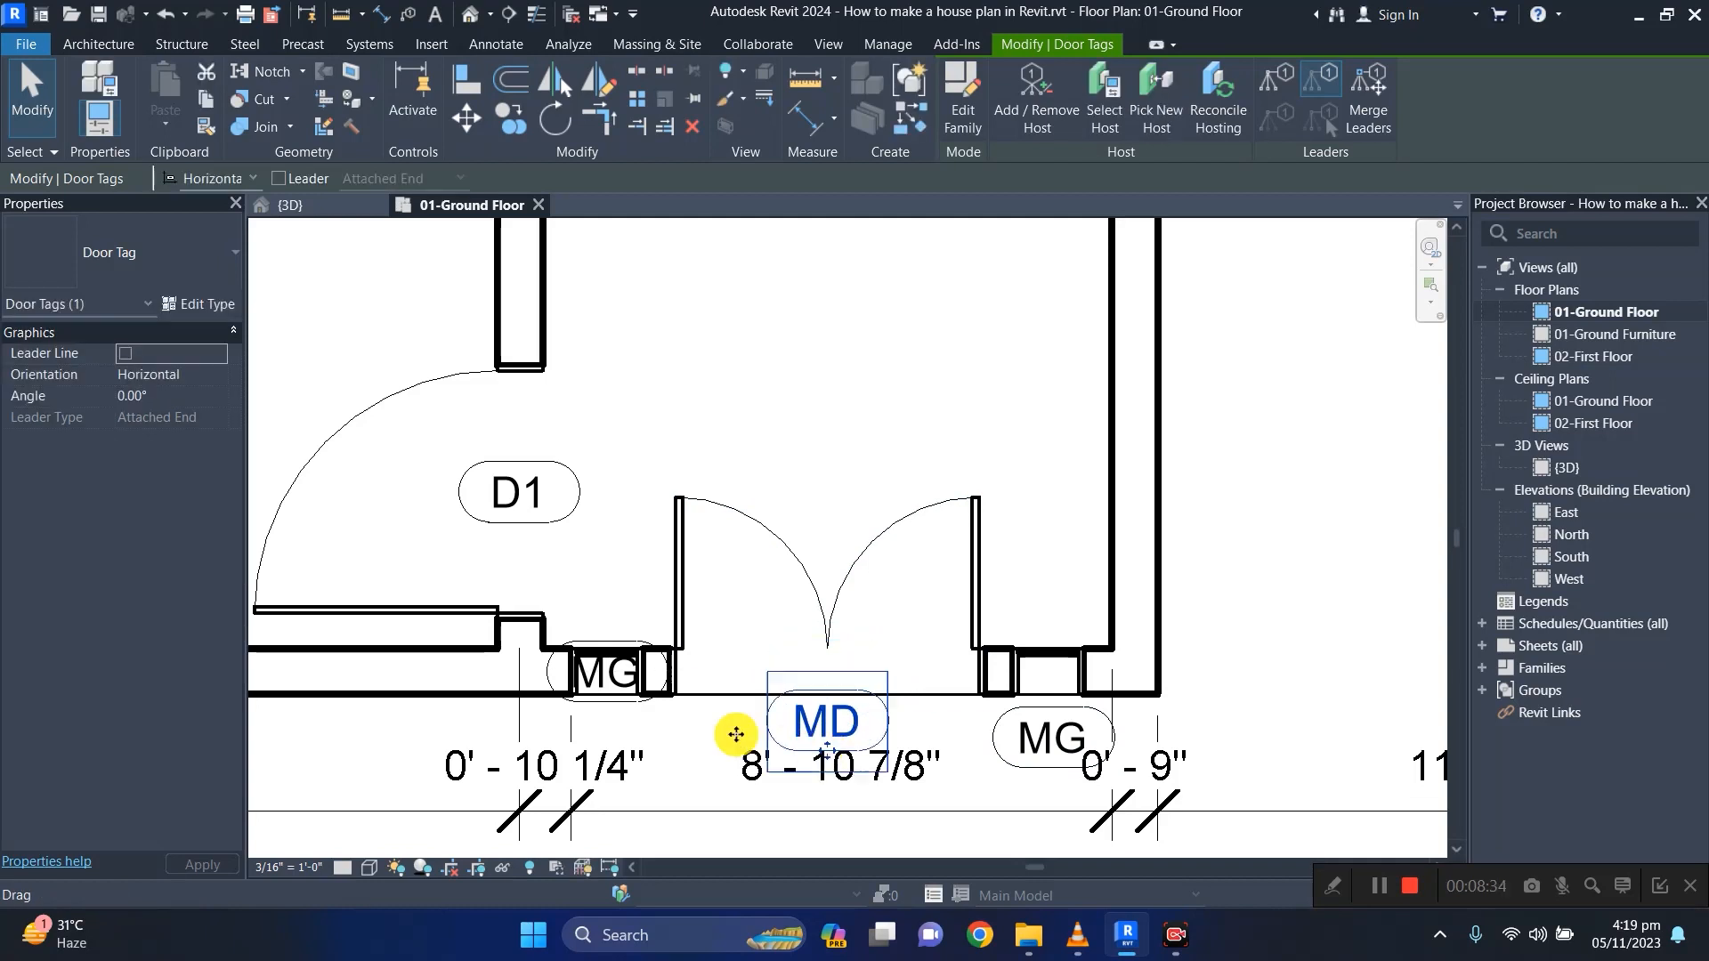
Move the MG tag of the west side-lite panel down, just below the entrance wall.
{"action": "left_click", "coordinate": [598, 711]}
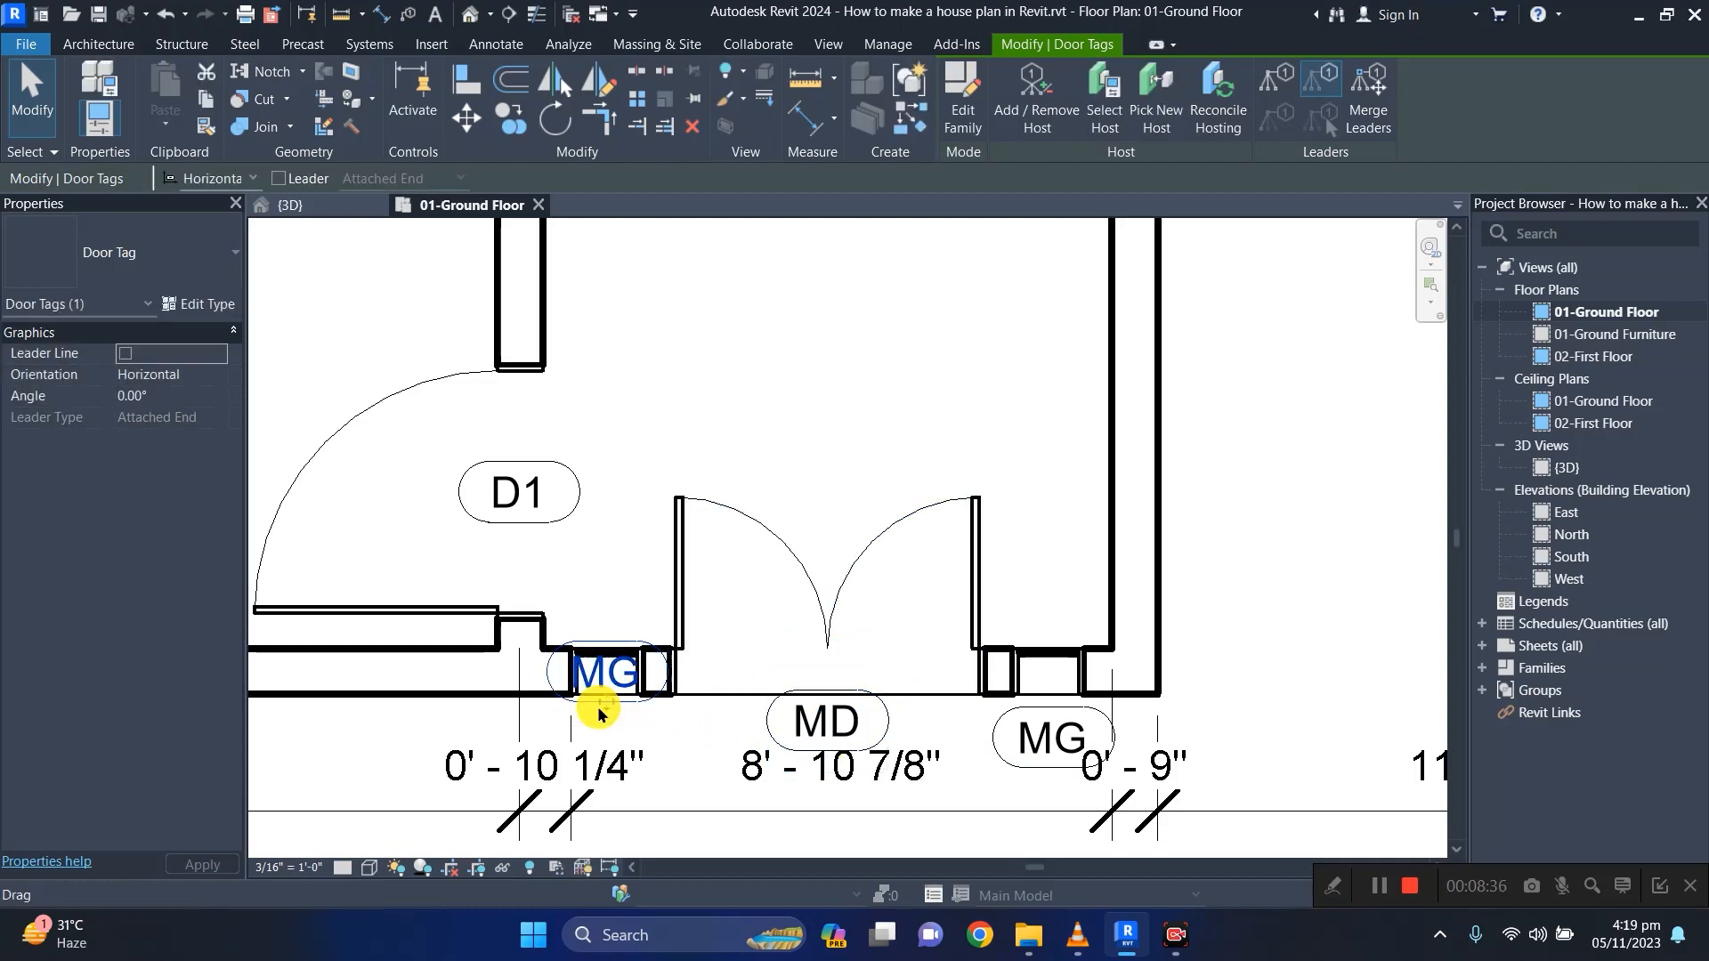
{"action": "left_click_drag", "start_coordinate": [605, 708], "coordinate": [602, 753]}
{"action": "scroll", "coordinate": [713, 756], "scroll_direction": "down", "scroll_amount": 6}
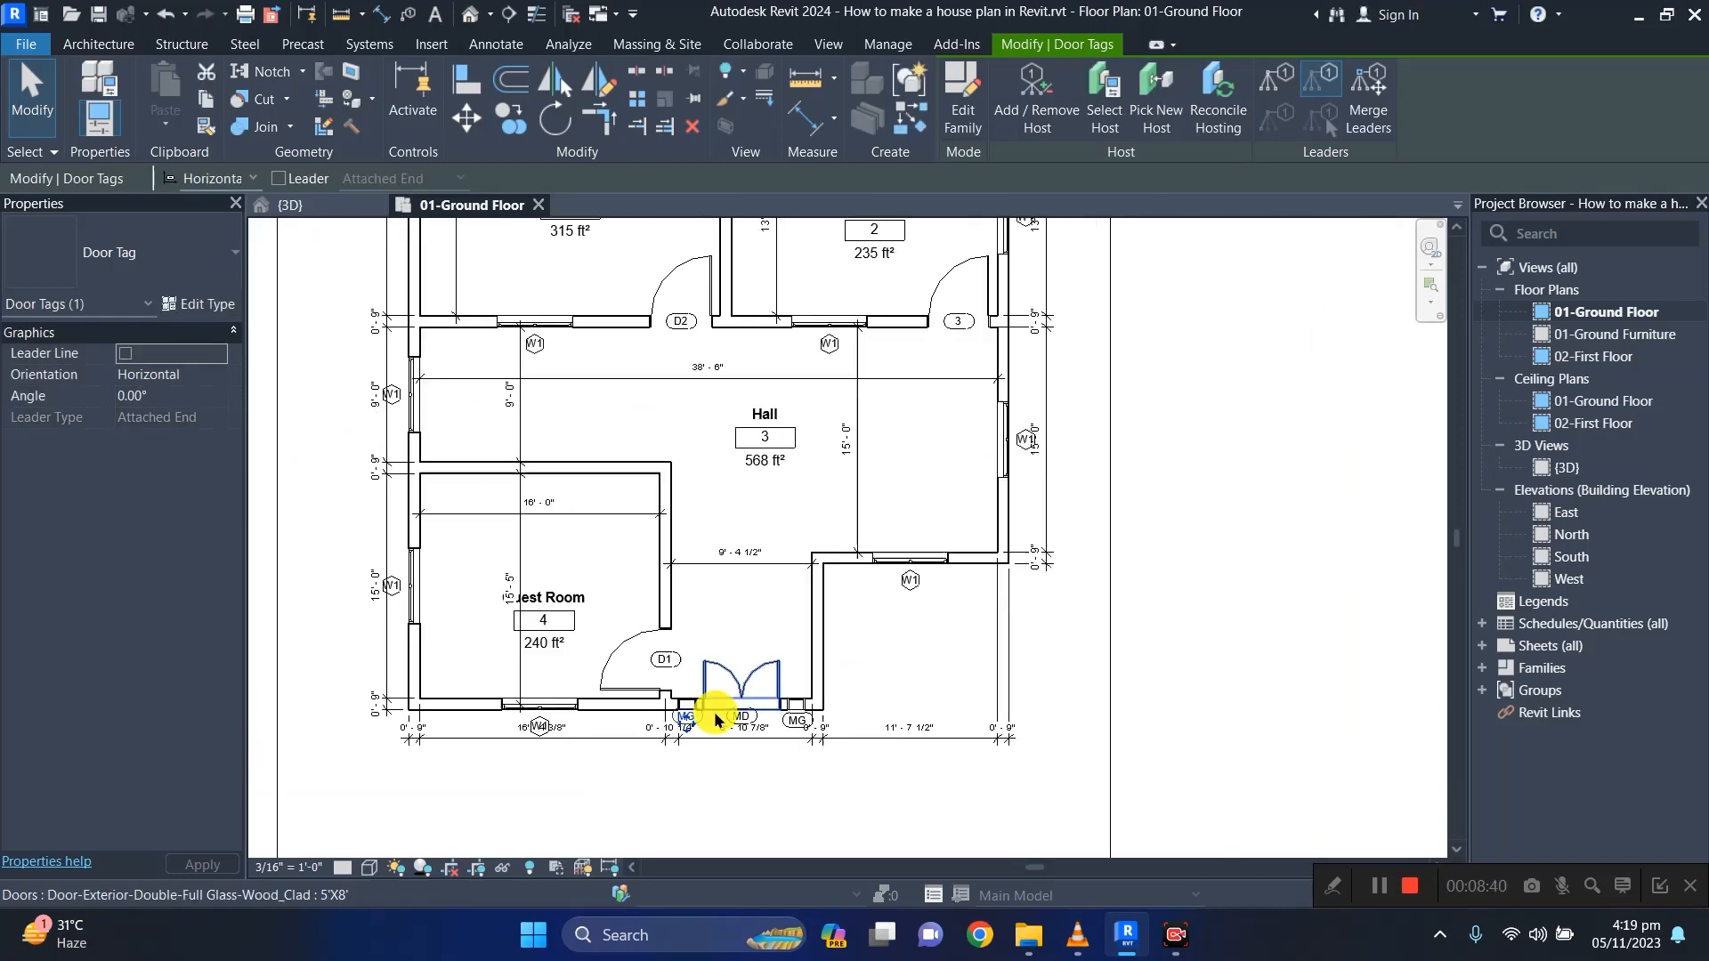
{"action": "scroll", "coordinate": [714, 712], "scroll_direction": "down", "scroll_amount": 3}
{"action": "middle_click_drag", "start_coordinate": [721, 515], "coordinate": [884, 526]}
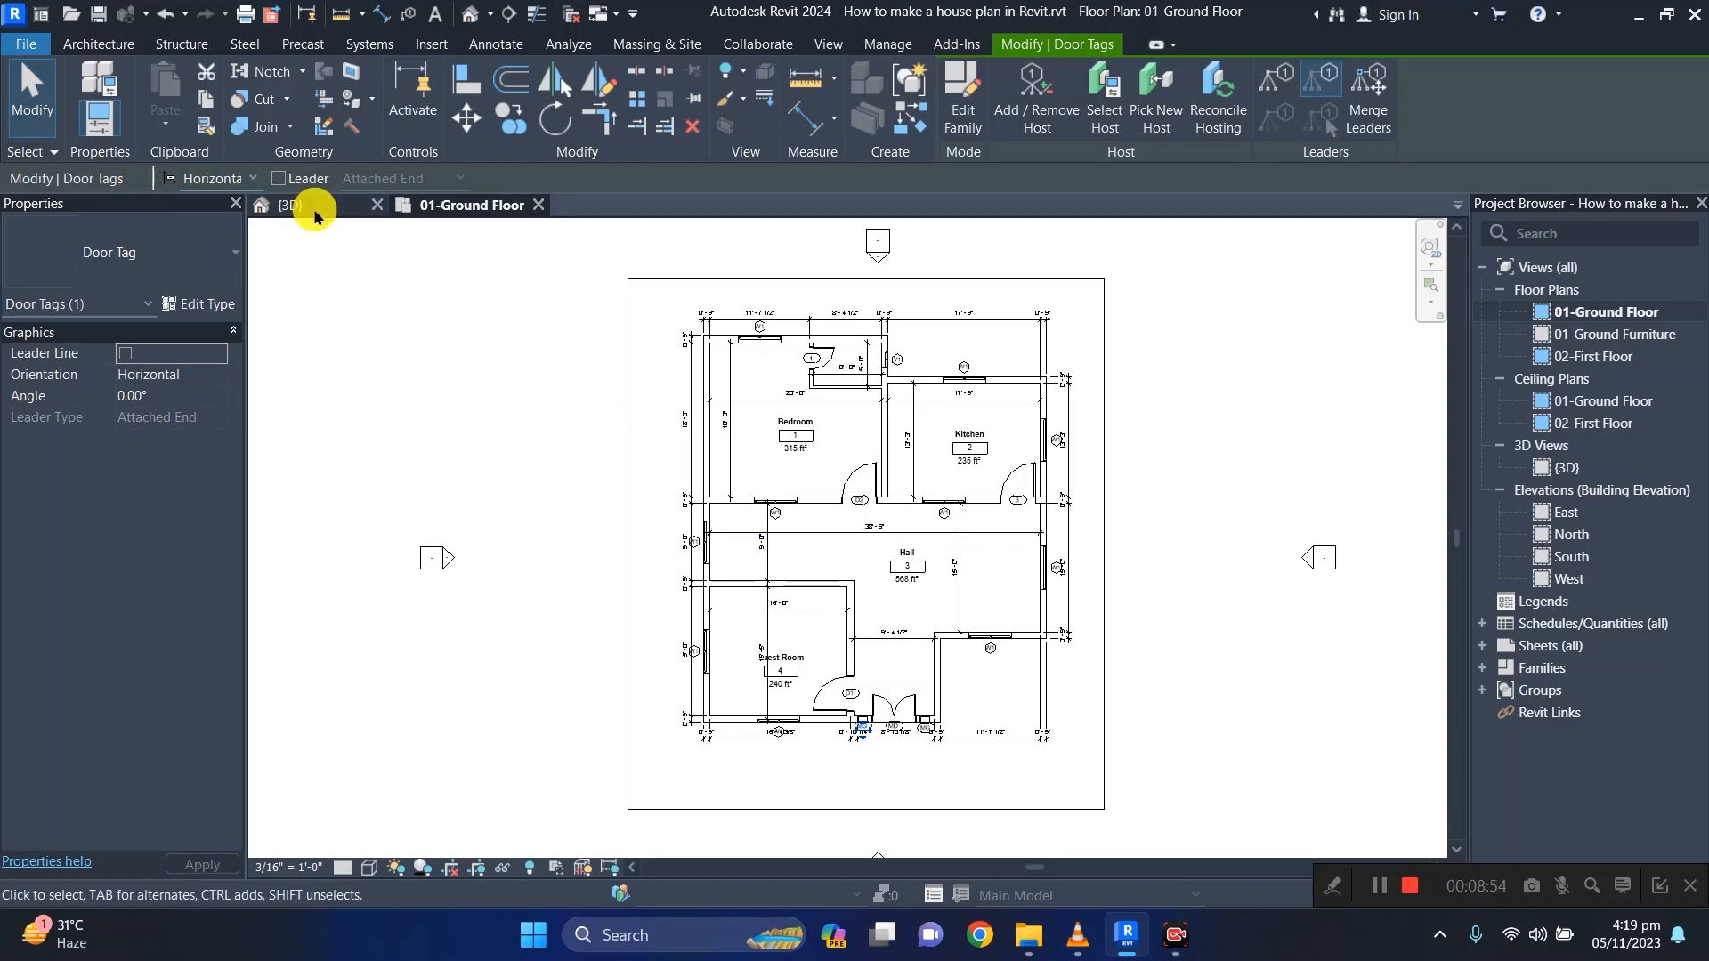
Examine the front entrance and the balcony corner in the 3D view, and return to the ground floor plan.
{"action": "left_click", "coordinate": [283, 205]}
{"action": "scroll", "coordinate": [932, 705], "scroll_direction": "up", "scroll_amount": 5}
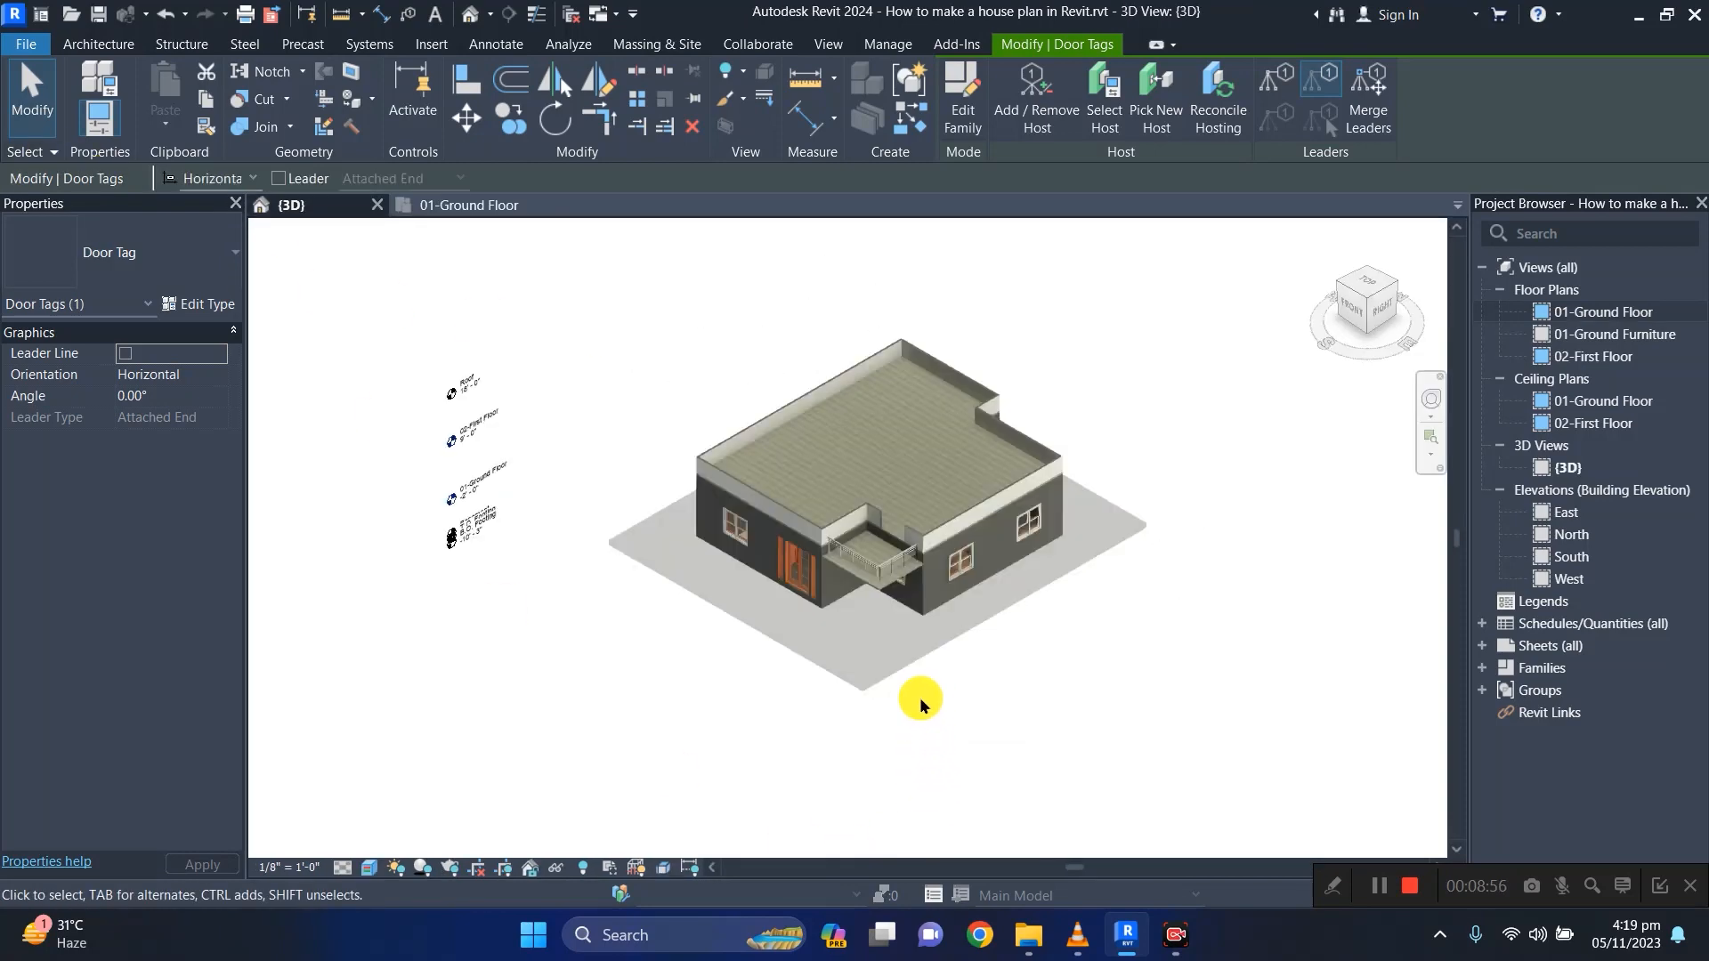
{"action": "middle_click_drag", "start_coordinate": [855, 599], "coordinate": [1102, 433], "text": "shift"}
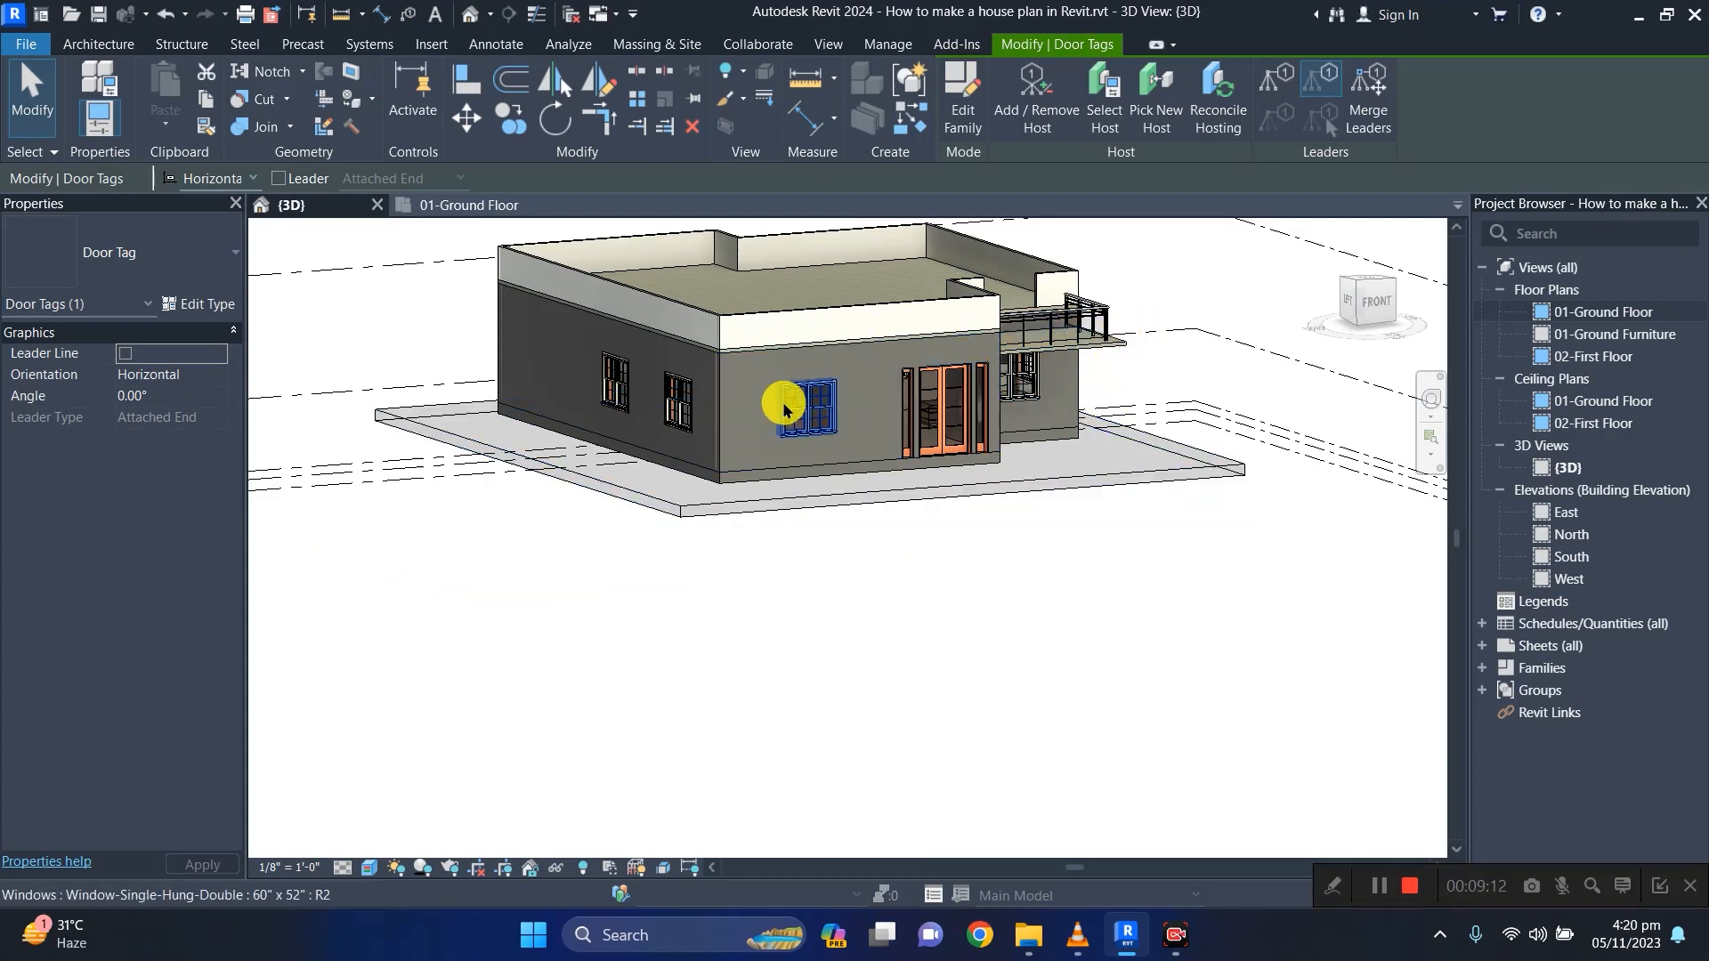
{"action": "key", "text": "ctrl+Tab"}
{"action": "key", "text": "ctrl+F10"}
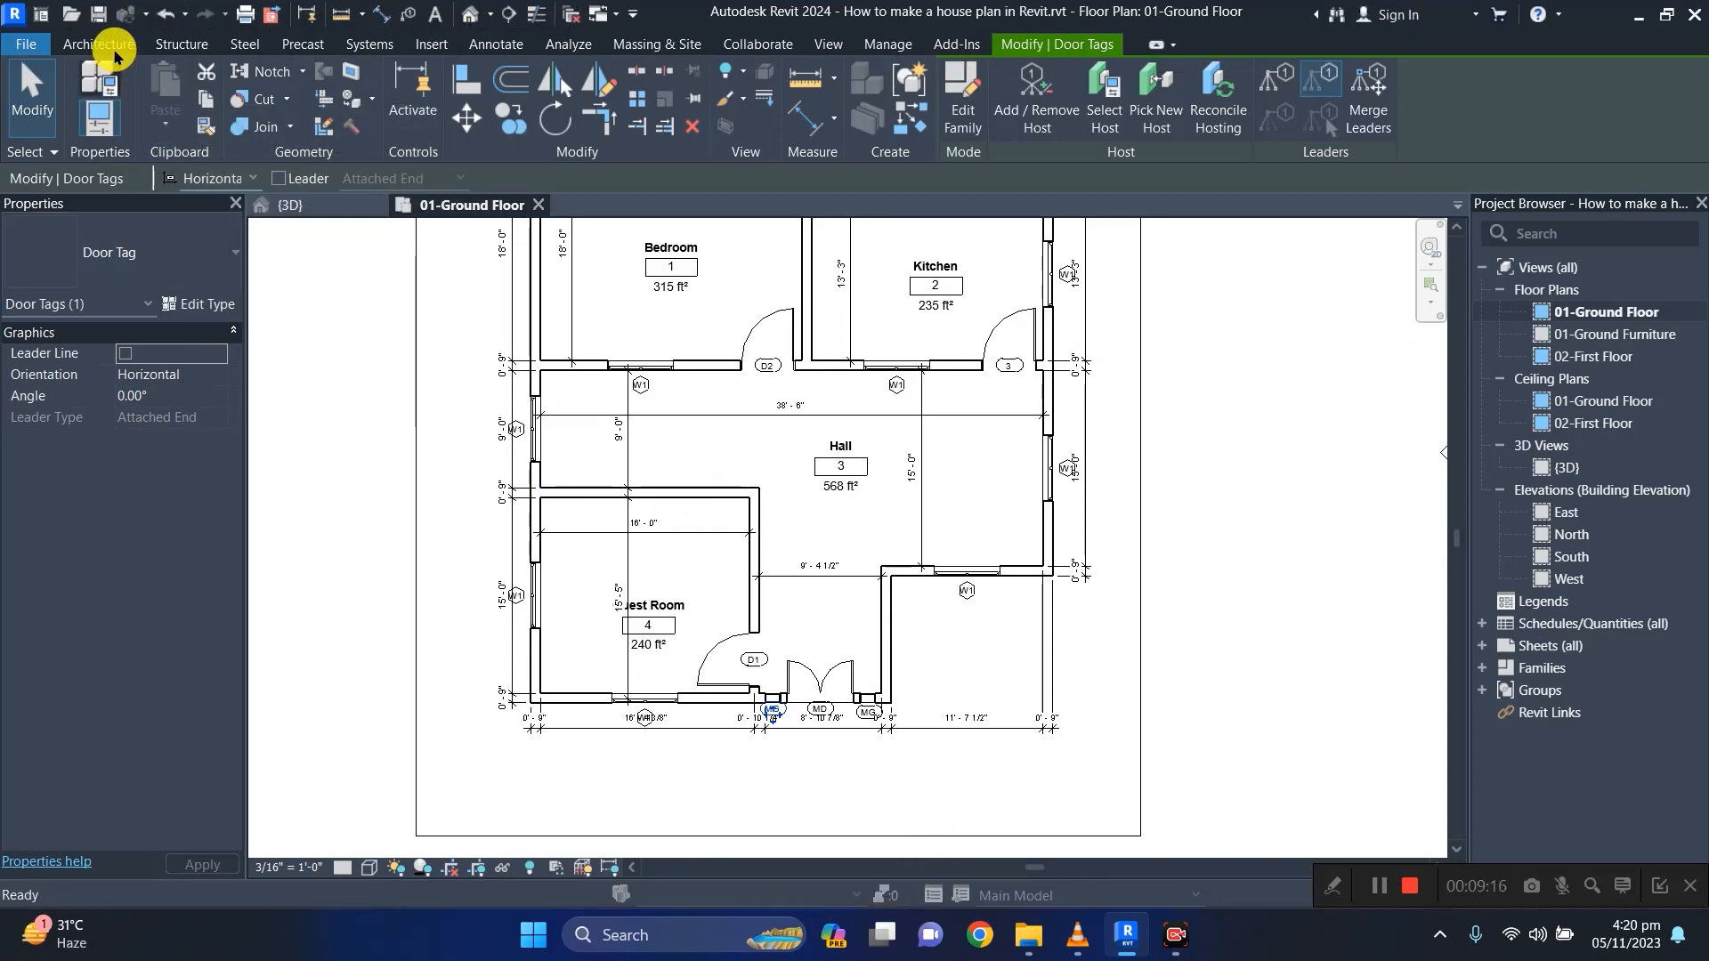
Start an architectural column on the ground floor plan, using the Wood Timber Column 5 x 5 type.
{"action": "left_click", "coordinate": [99, 80]}
{"action": "left_click", "coordinate": [1064, 130]}
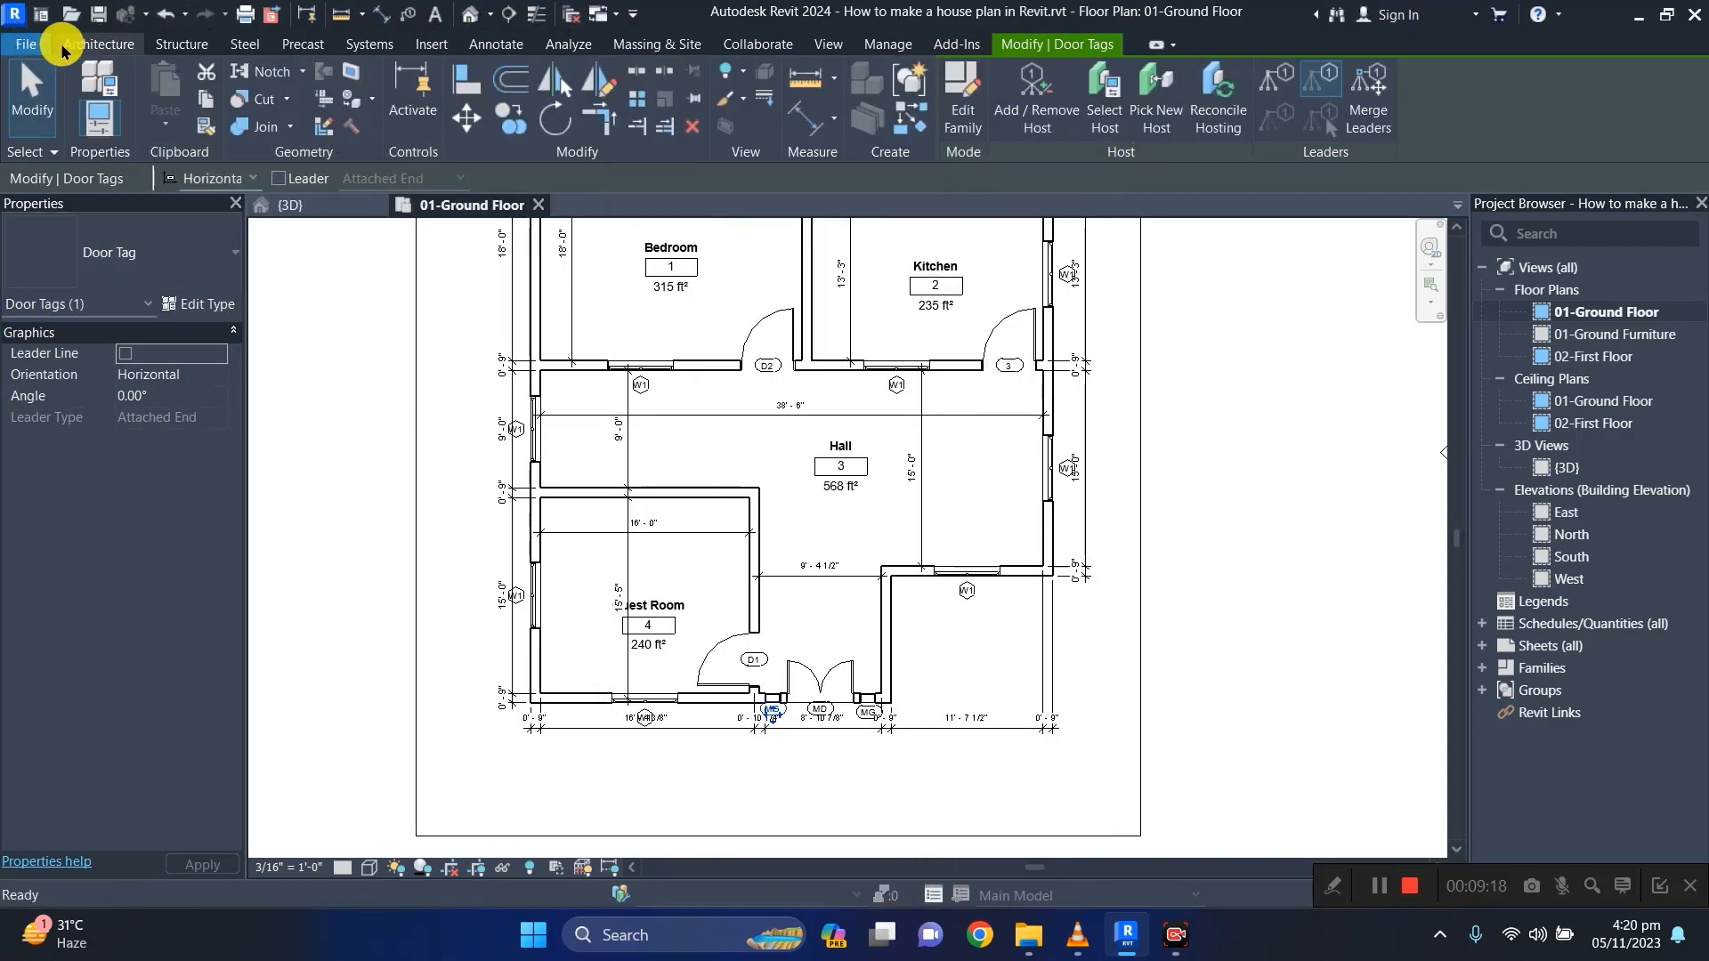
{"action": "left_click", "coordinate": [99, 44]}
{"action": "left_click", "coordinate": [361, 129]}
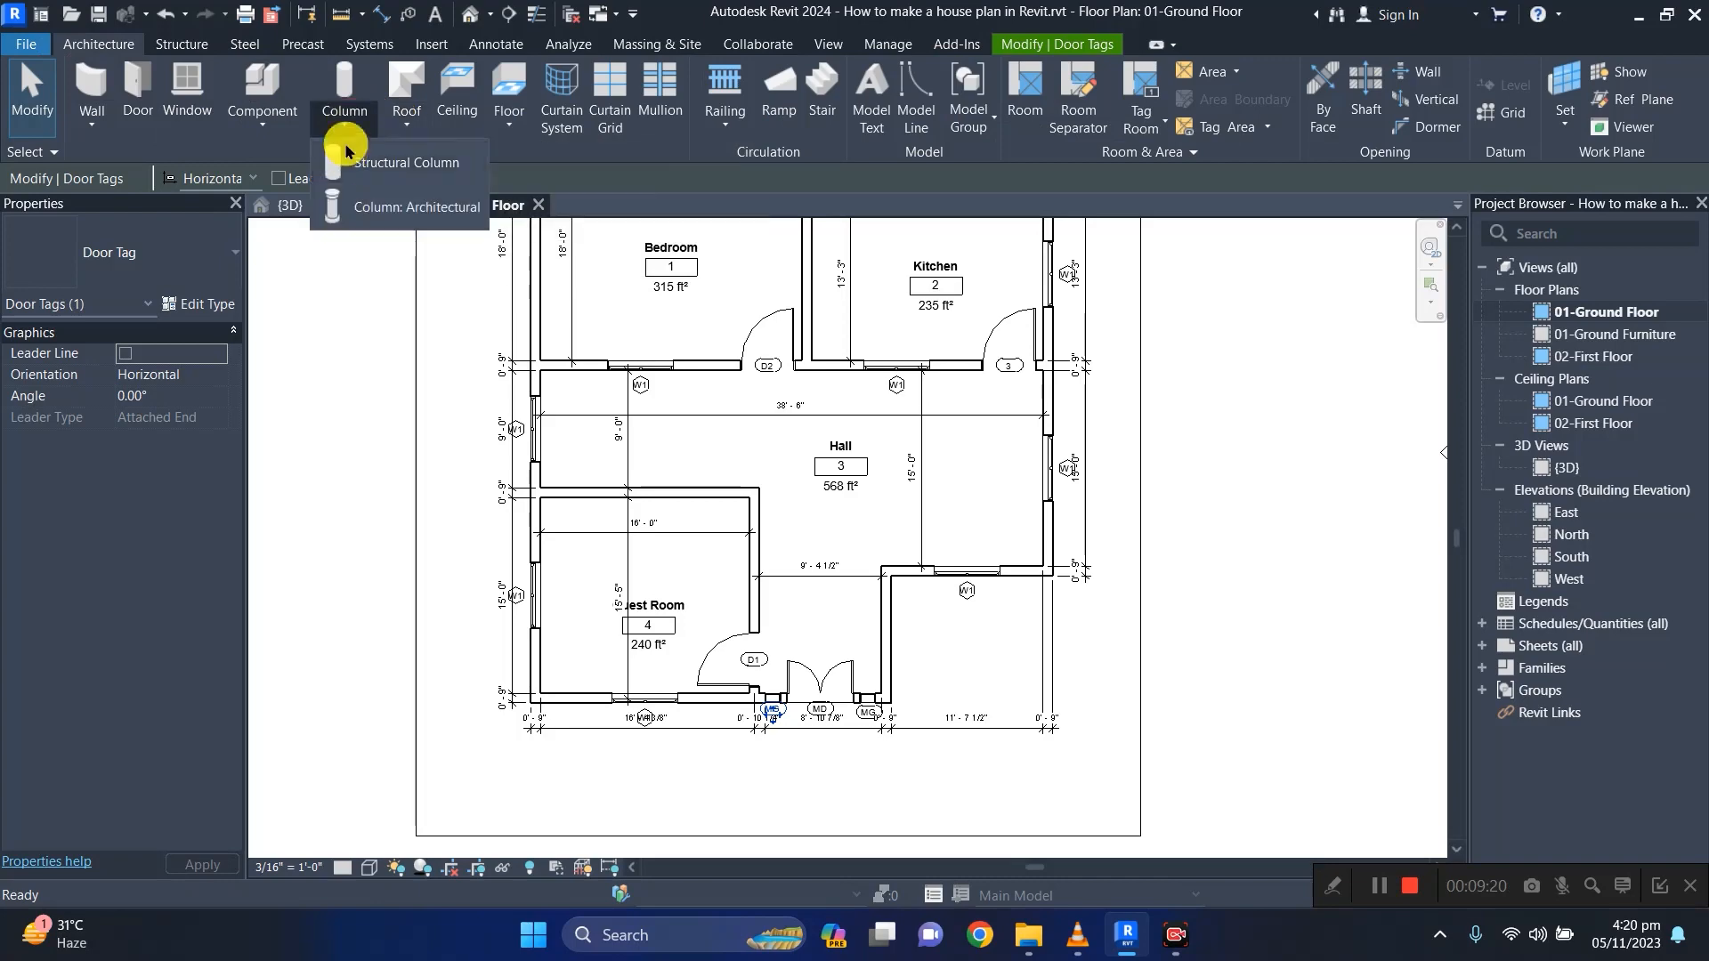
{"action": "left_click", "coordinate": [396, 207]}
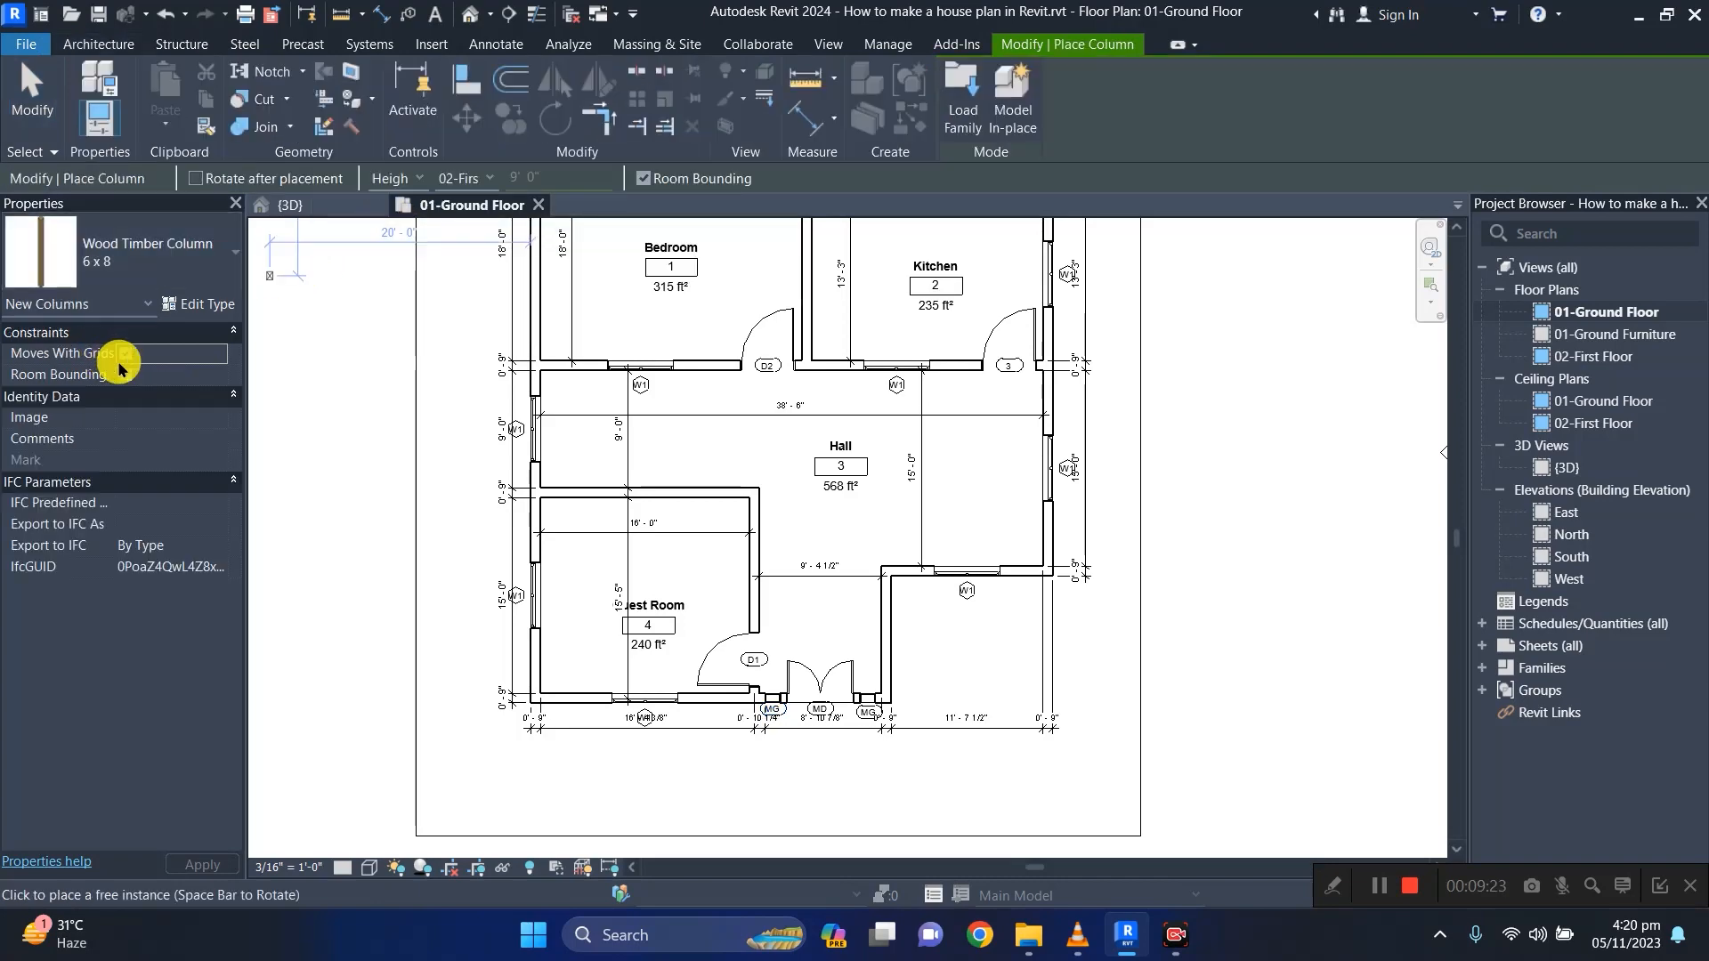
{"action": "left_click", "coordinate": [204, 303]}
{"action": "left_click", "coordinate": [1043, 135]}
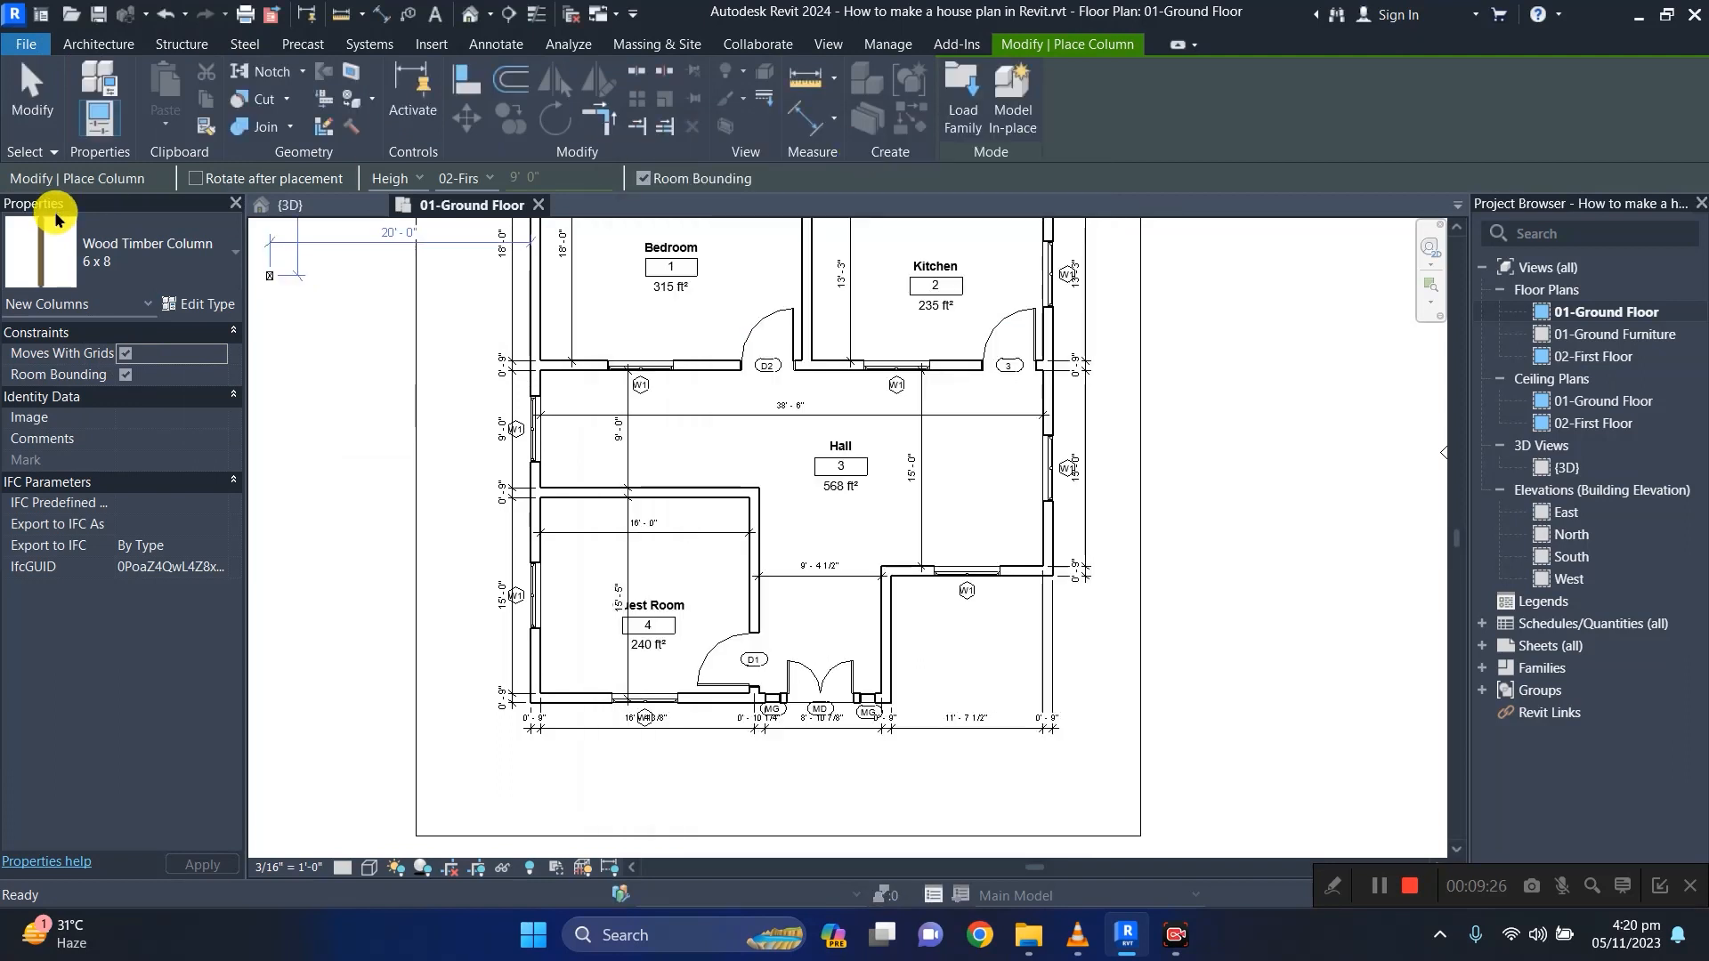
{"action": "left_click", "coordinate": [80, 251]}
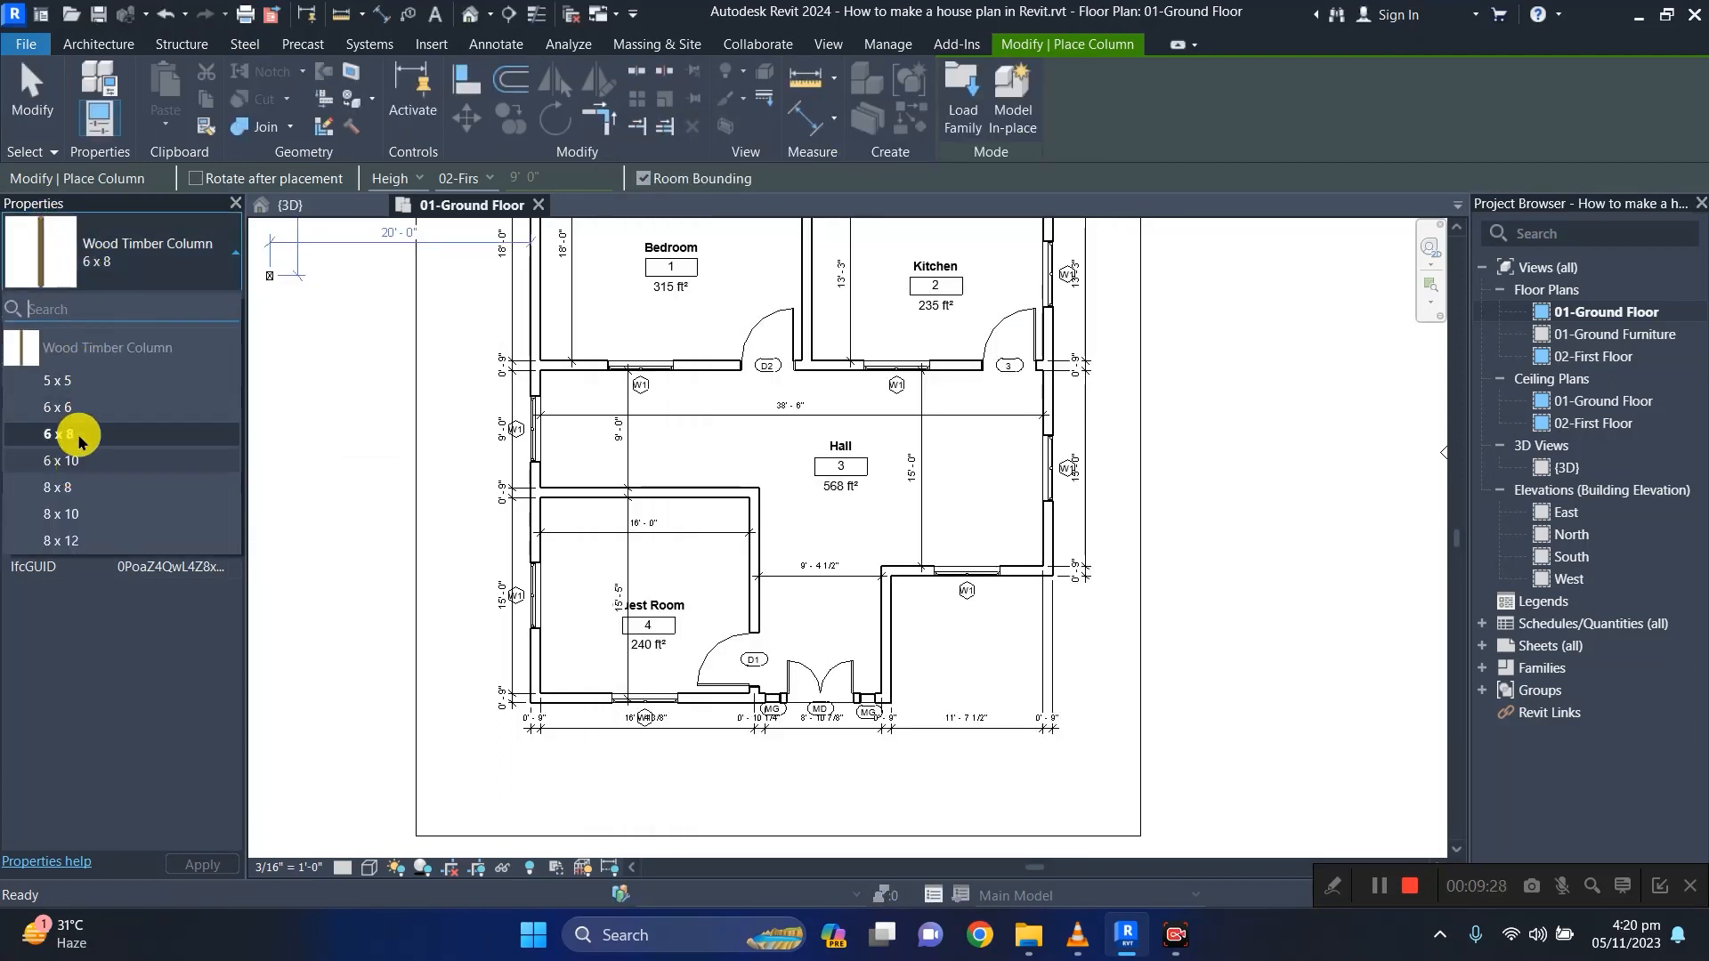
{"action": "left_click", "coordinate": [76, 380]}
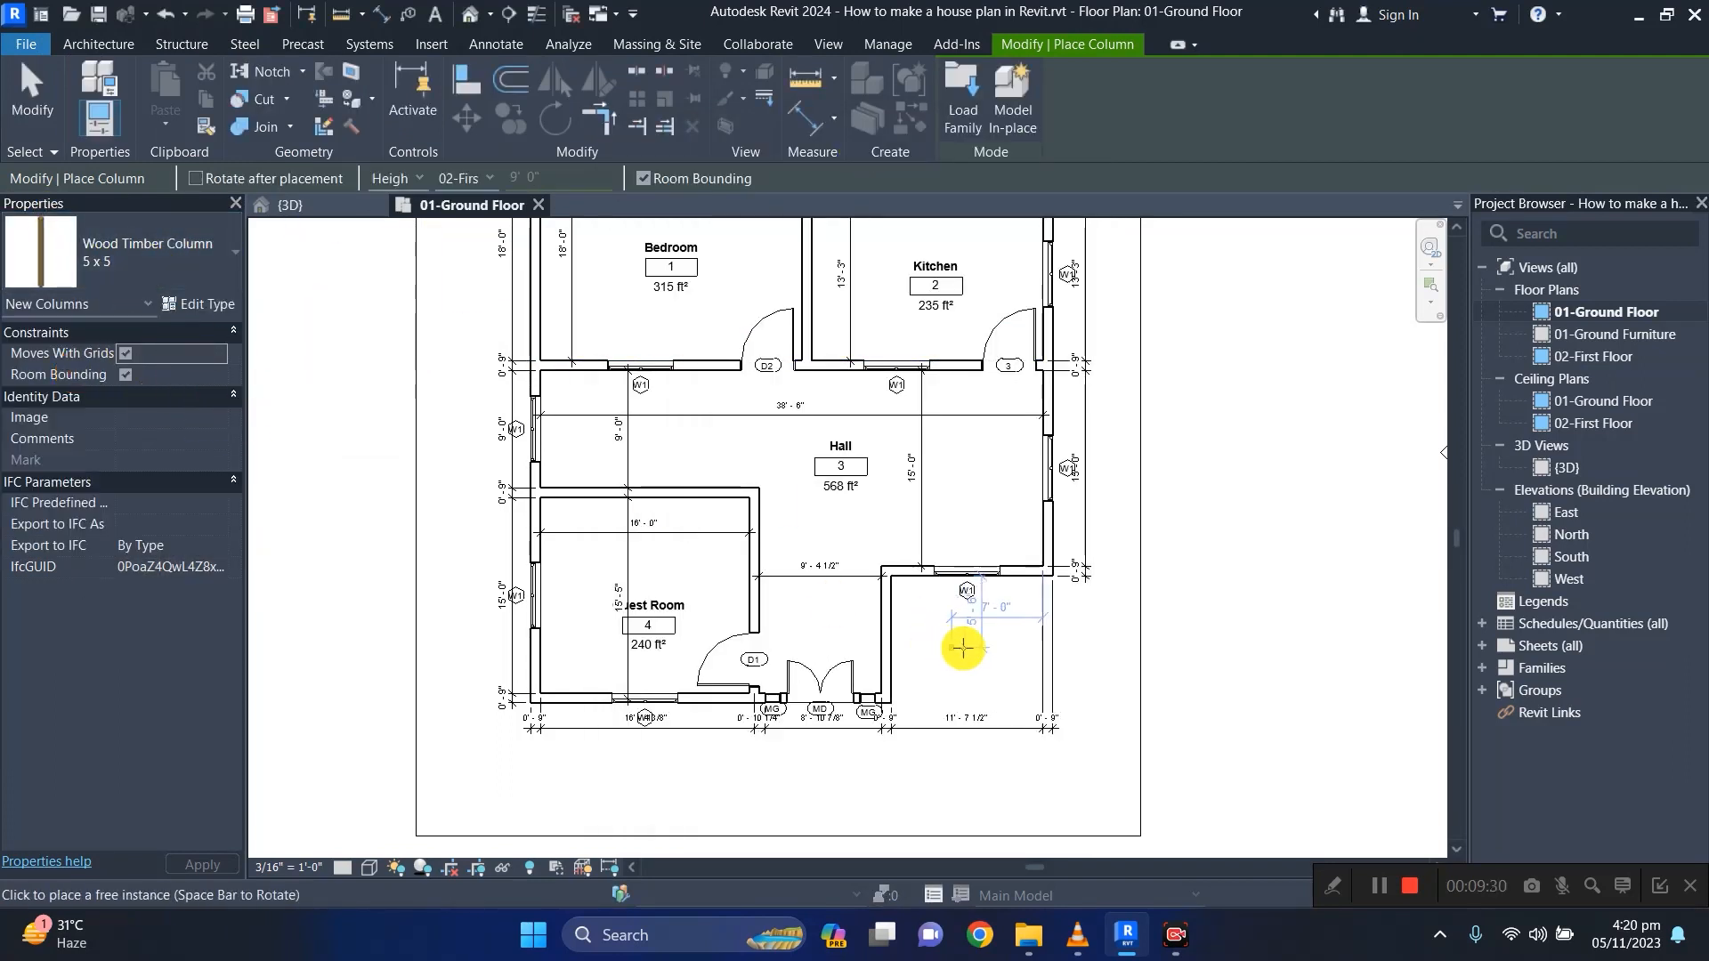
Place the column near where the extended east and entrance walls meet, about 9' 2 1/4" south of the hall's south wall.
{"action": "scroll", "coordinate": [1035, 713], "scroll_direction": "up", "scroll_amount": 3}
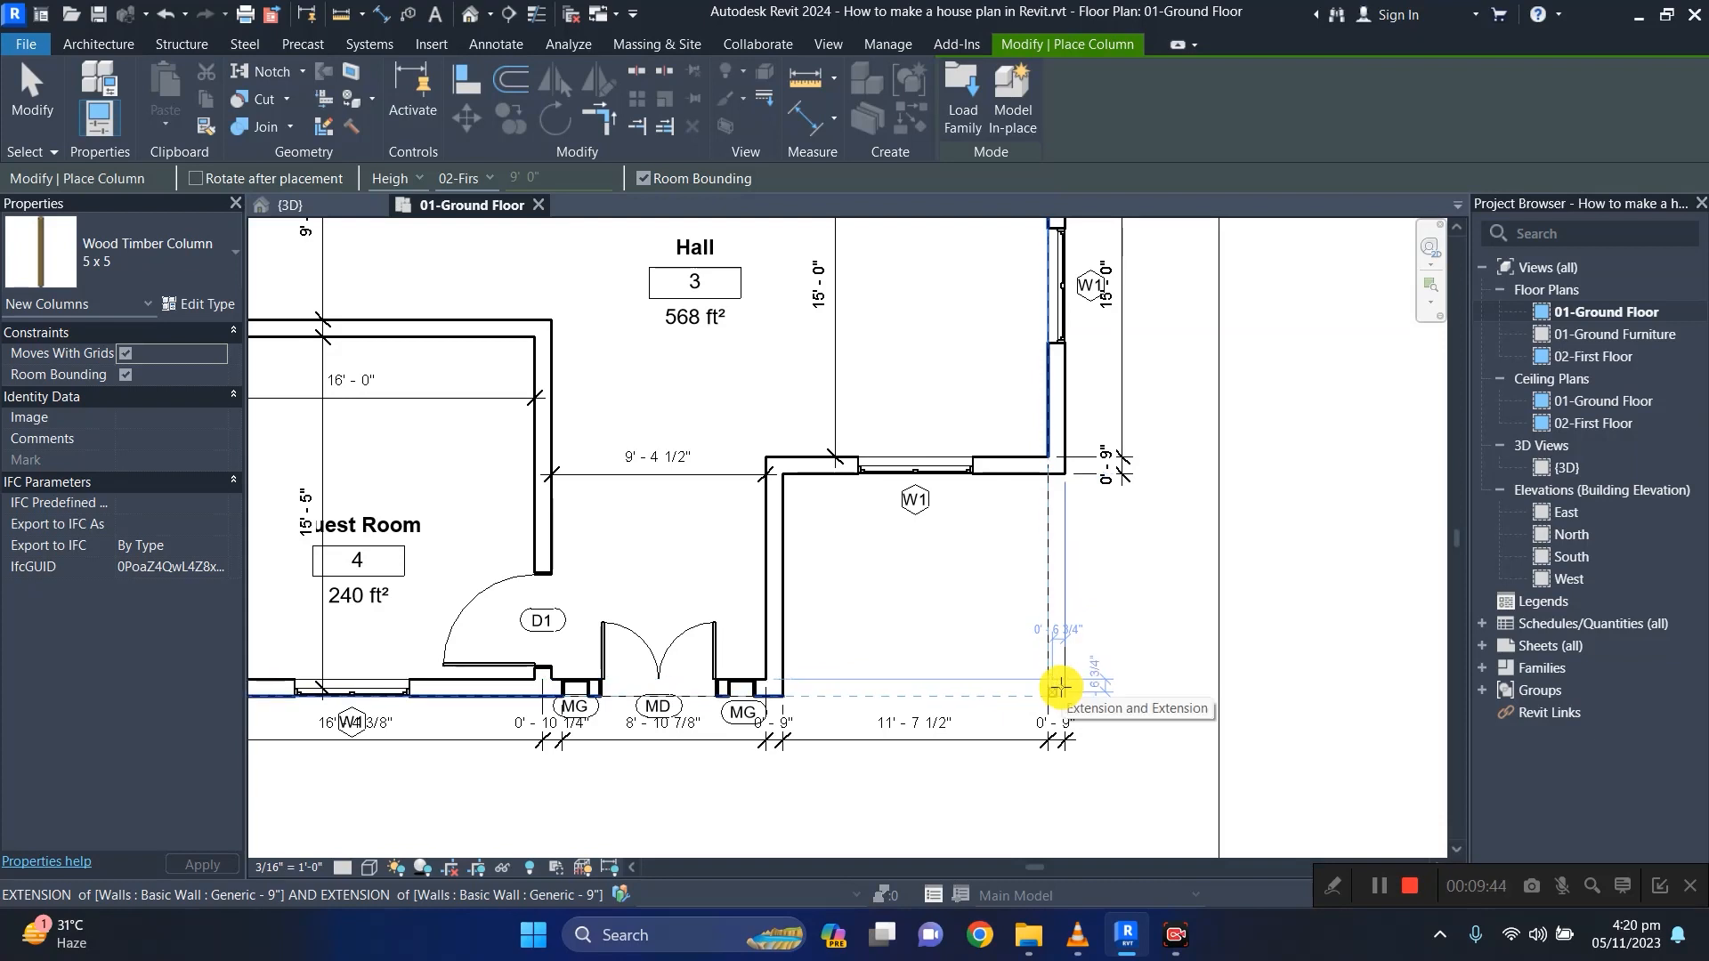
{"action": "scroll", "coordinate": [1060, 687], "scroll_direction": "up", "scroll_amount": 2}
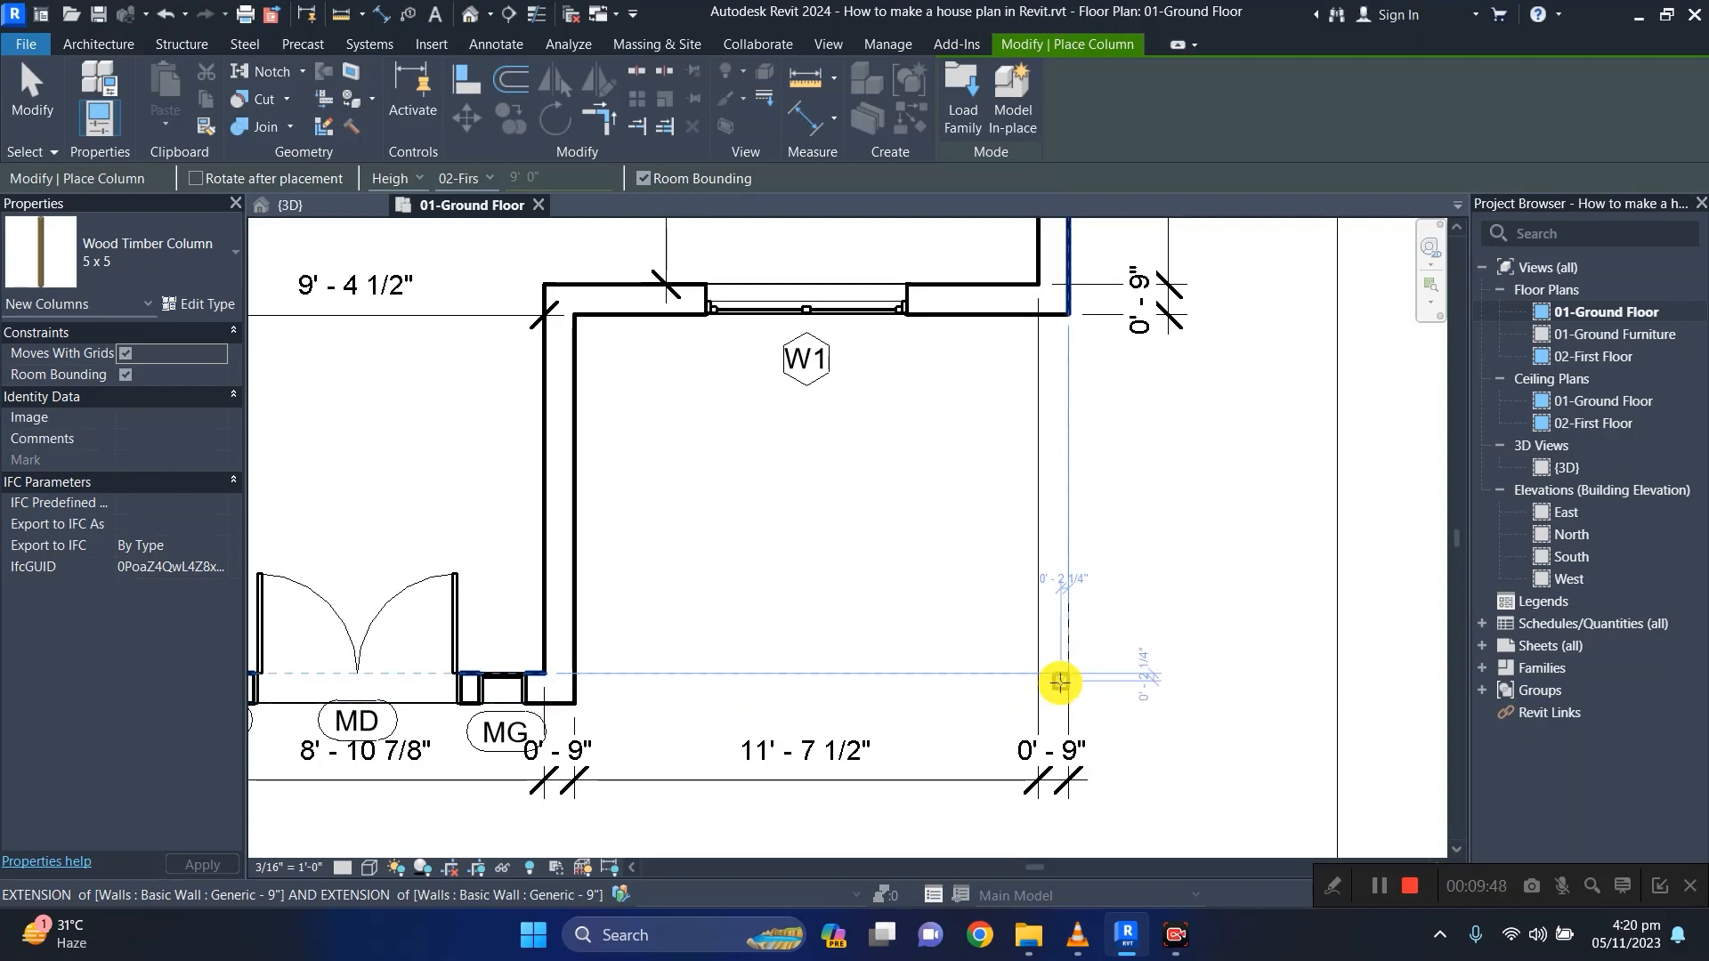
{"action": "left_click", "coordinate": [1048, 682]}
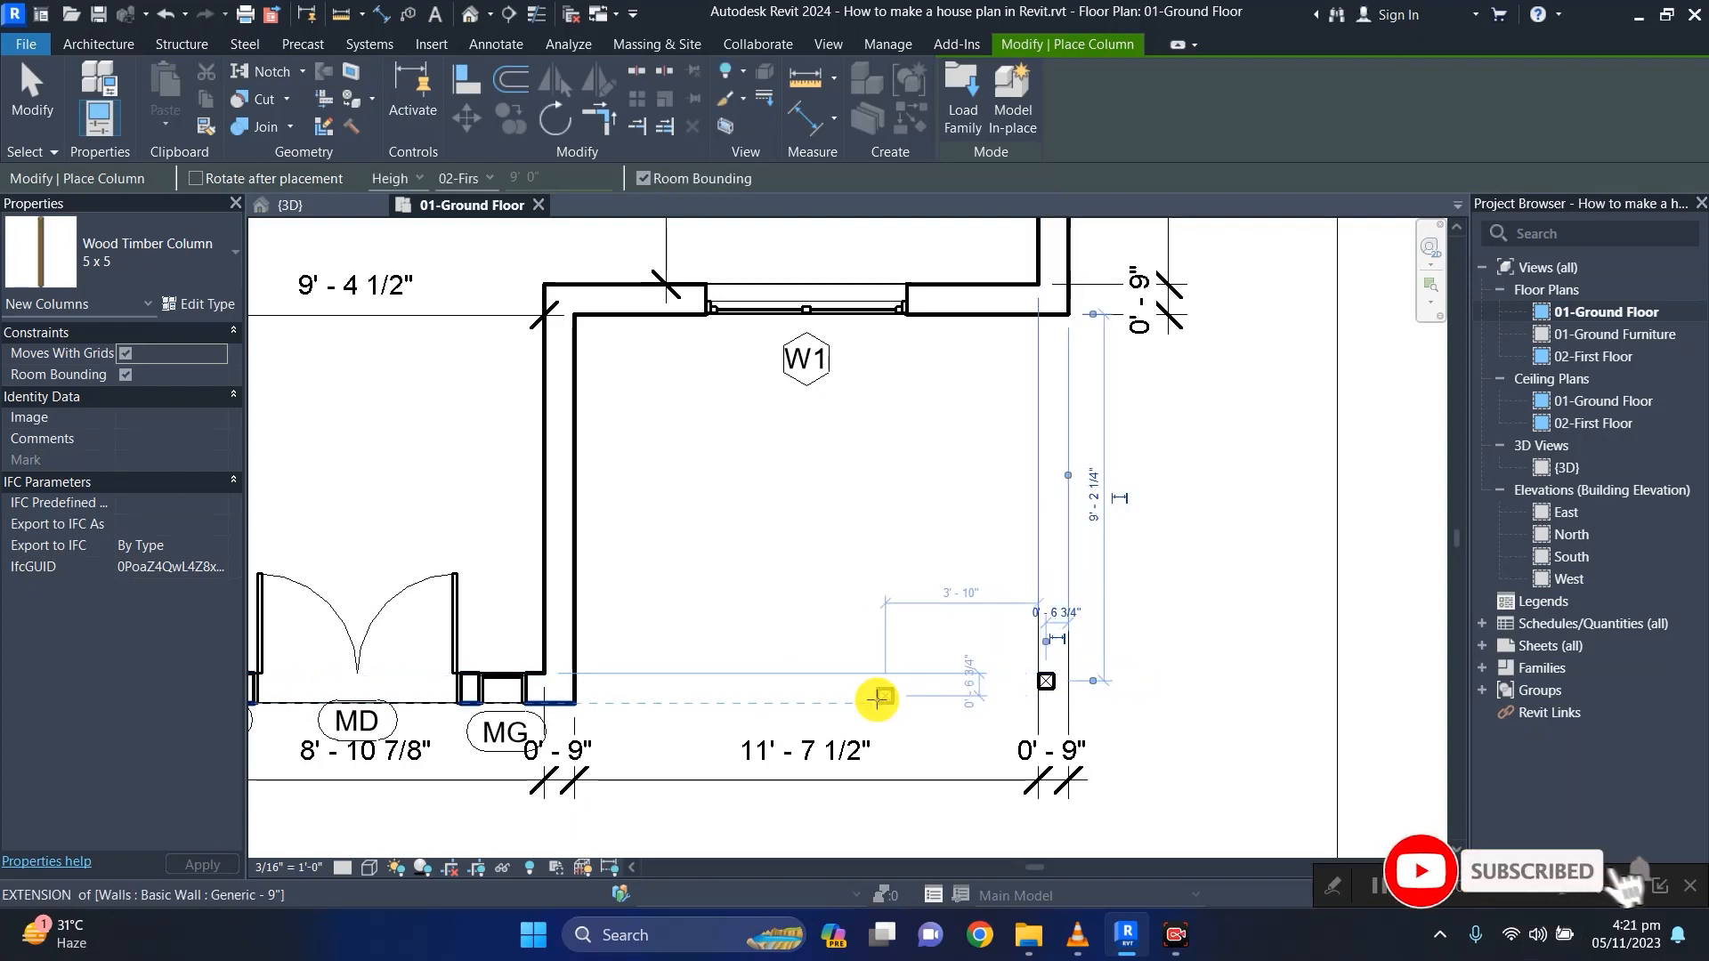
{"action": "key", "text": "Escape"}
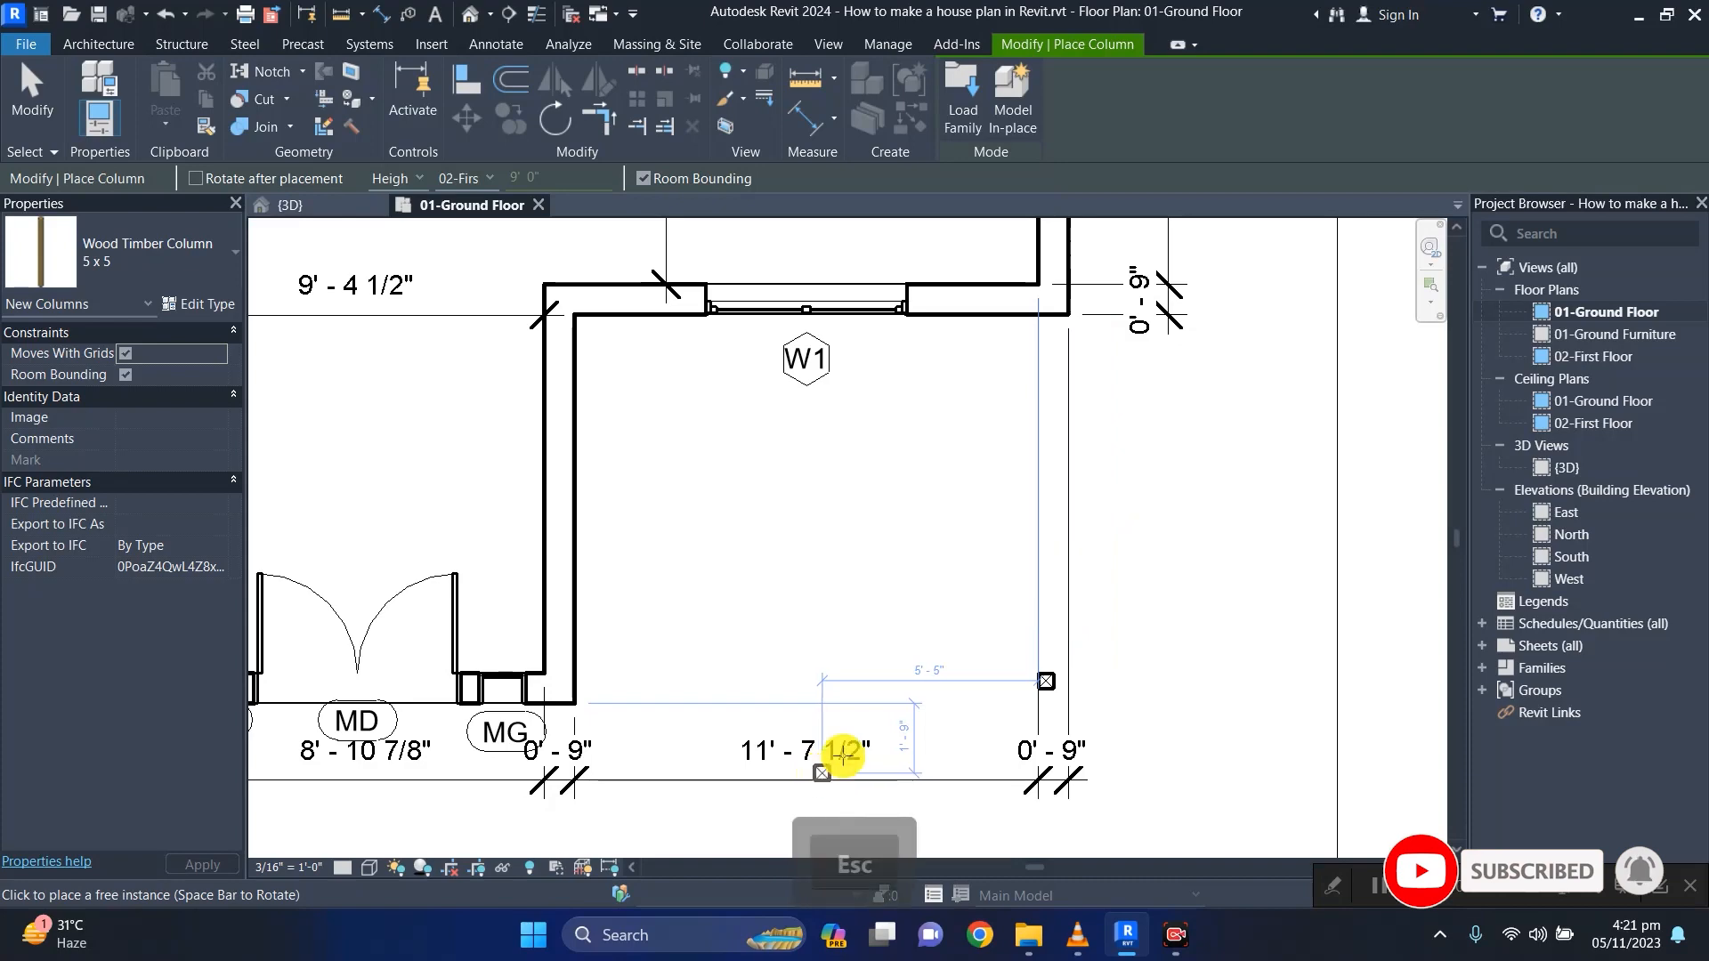
Attach the top of the timber column to the balcony slab in the 3D view.
{"action": "left_click", "coordinate": [284, 204]}
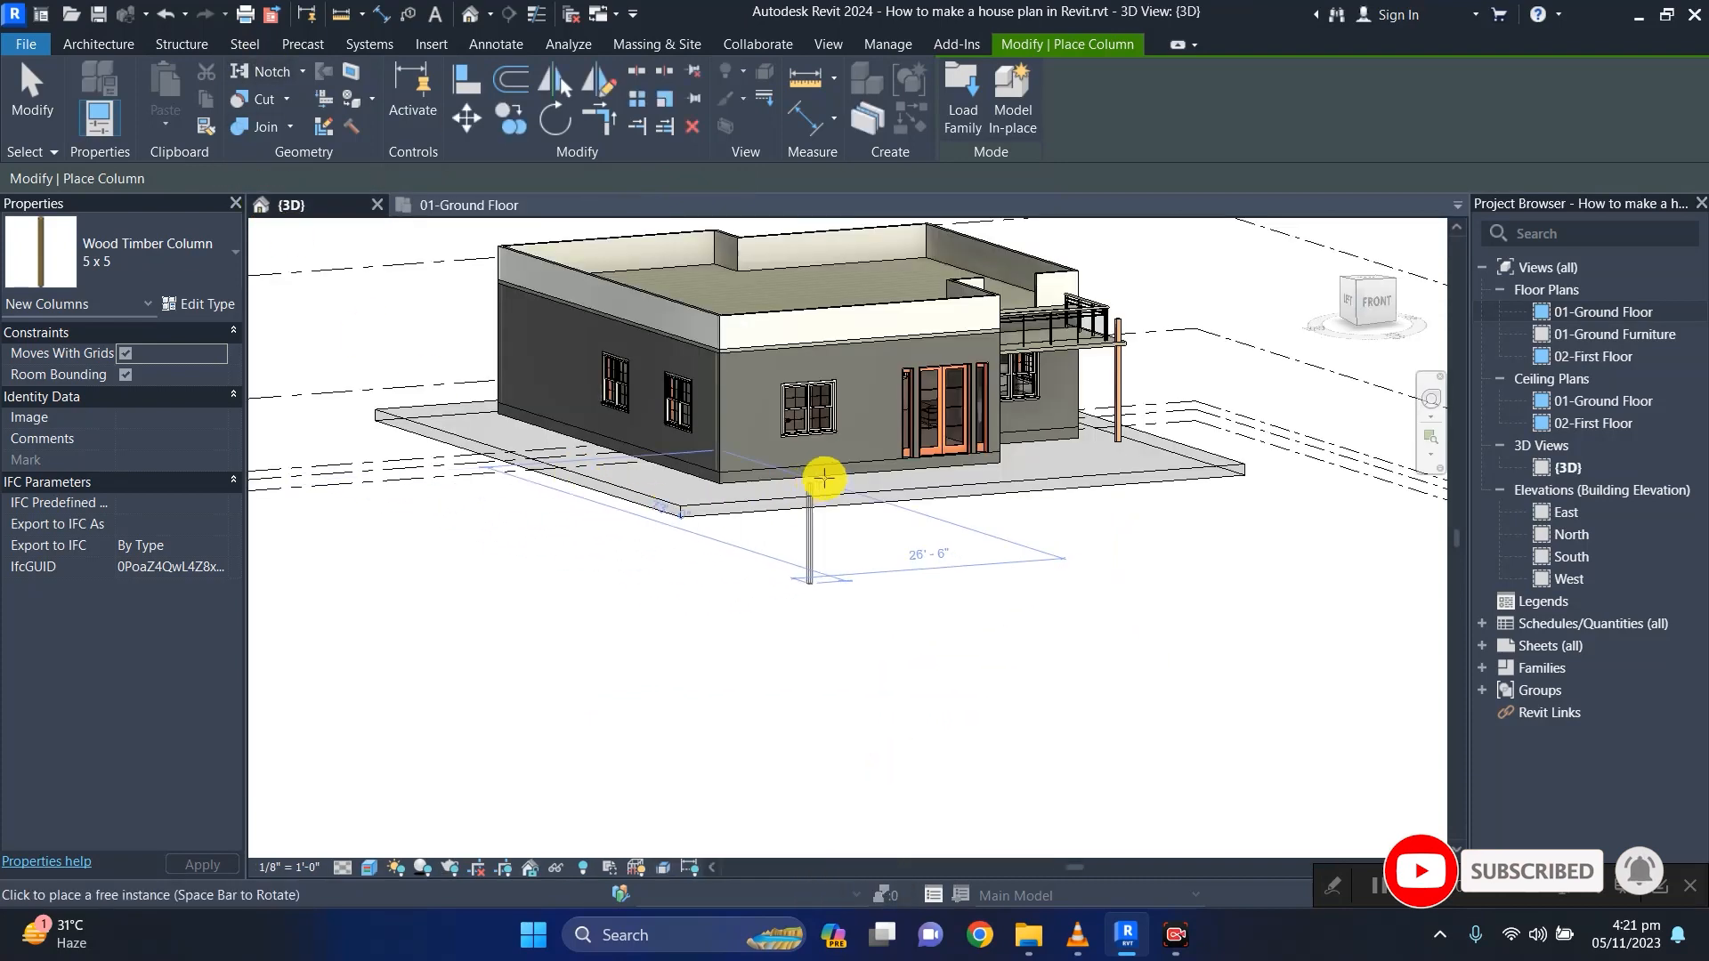
{"action": "scroll", "coordinate": [1118, 356], "scroll_direction": "up", "scroll_amount": 5}
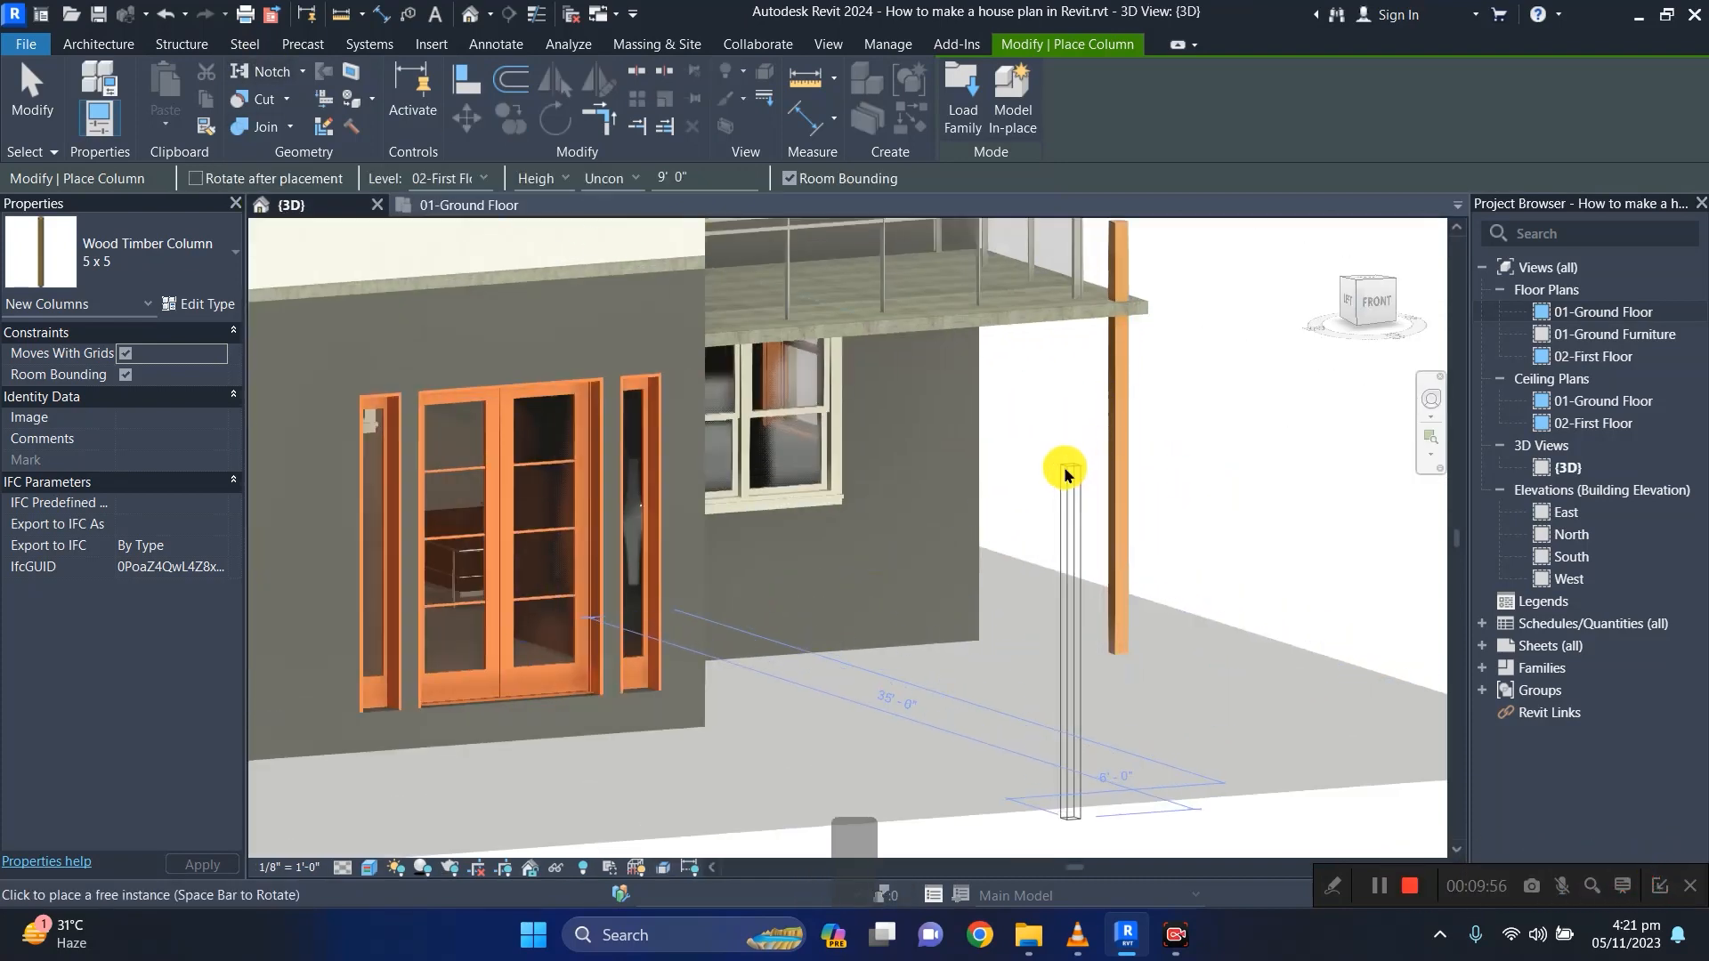
{"action": "key", "text": "Escape"}
{"action": "middle_click_drag", "start_coordinate": [1049, 570], "coordinate": [949, 527], "text": "shift"}
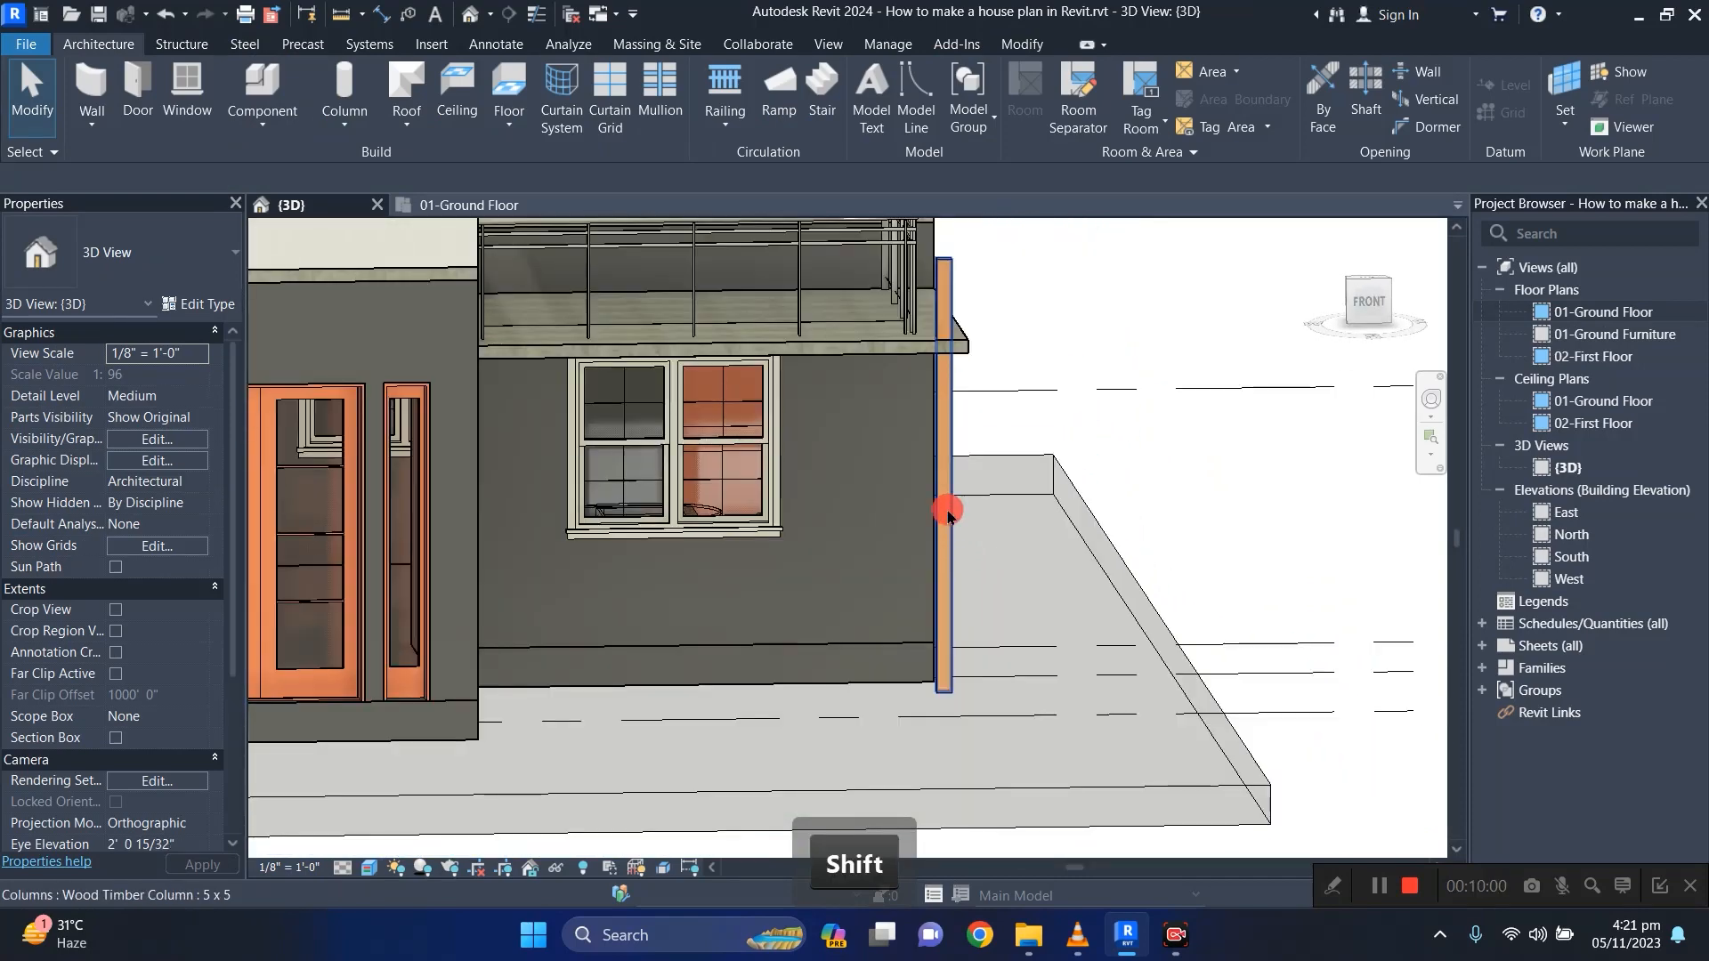
{"action": "left_click", "coordinate": [948, 512]}
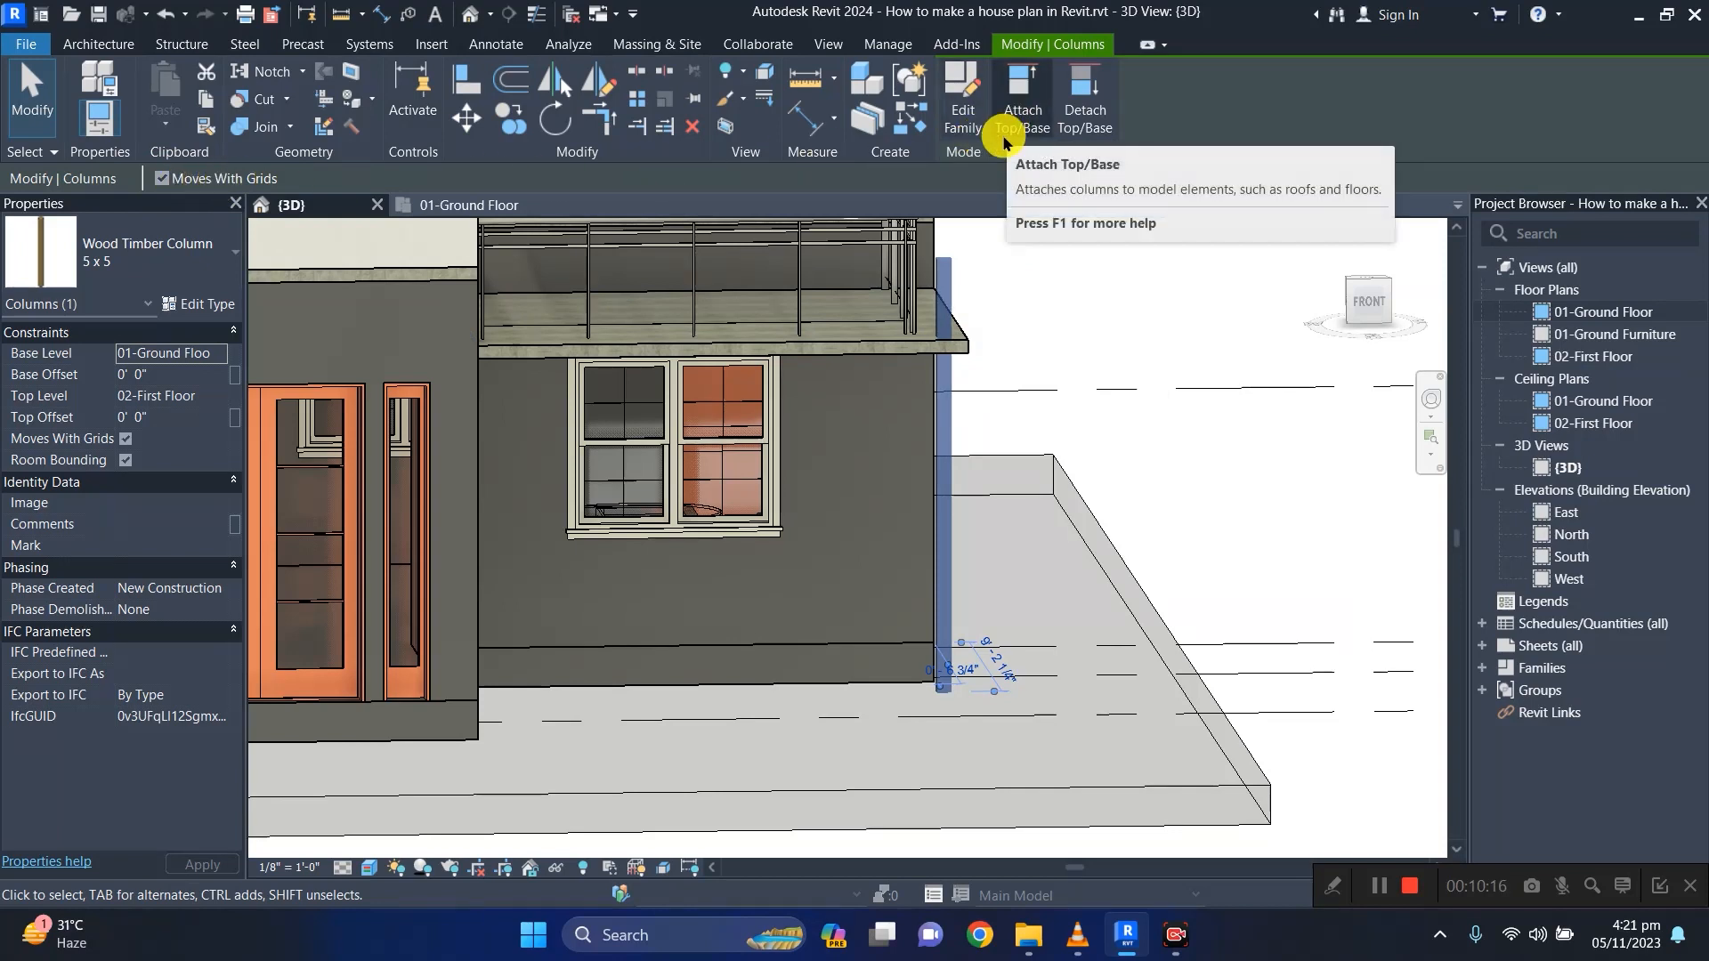
{"action": "left_click", "coordinate": [1025, 121]}
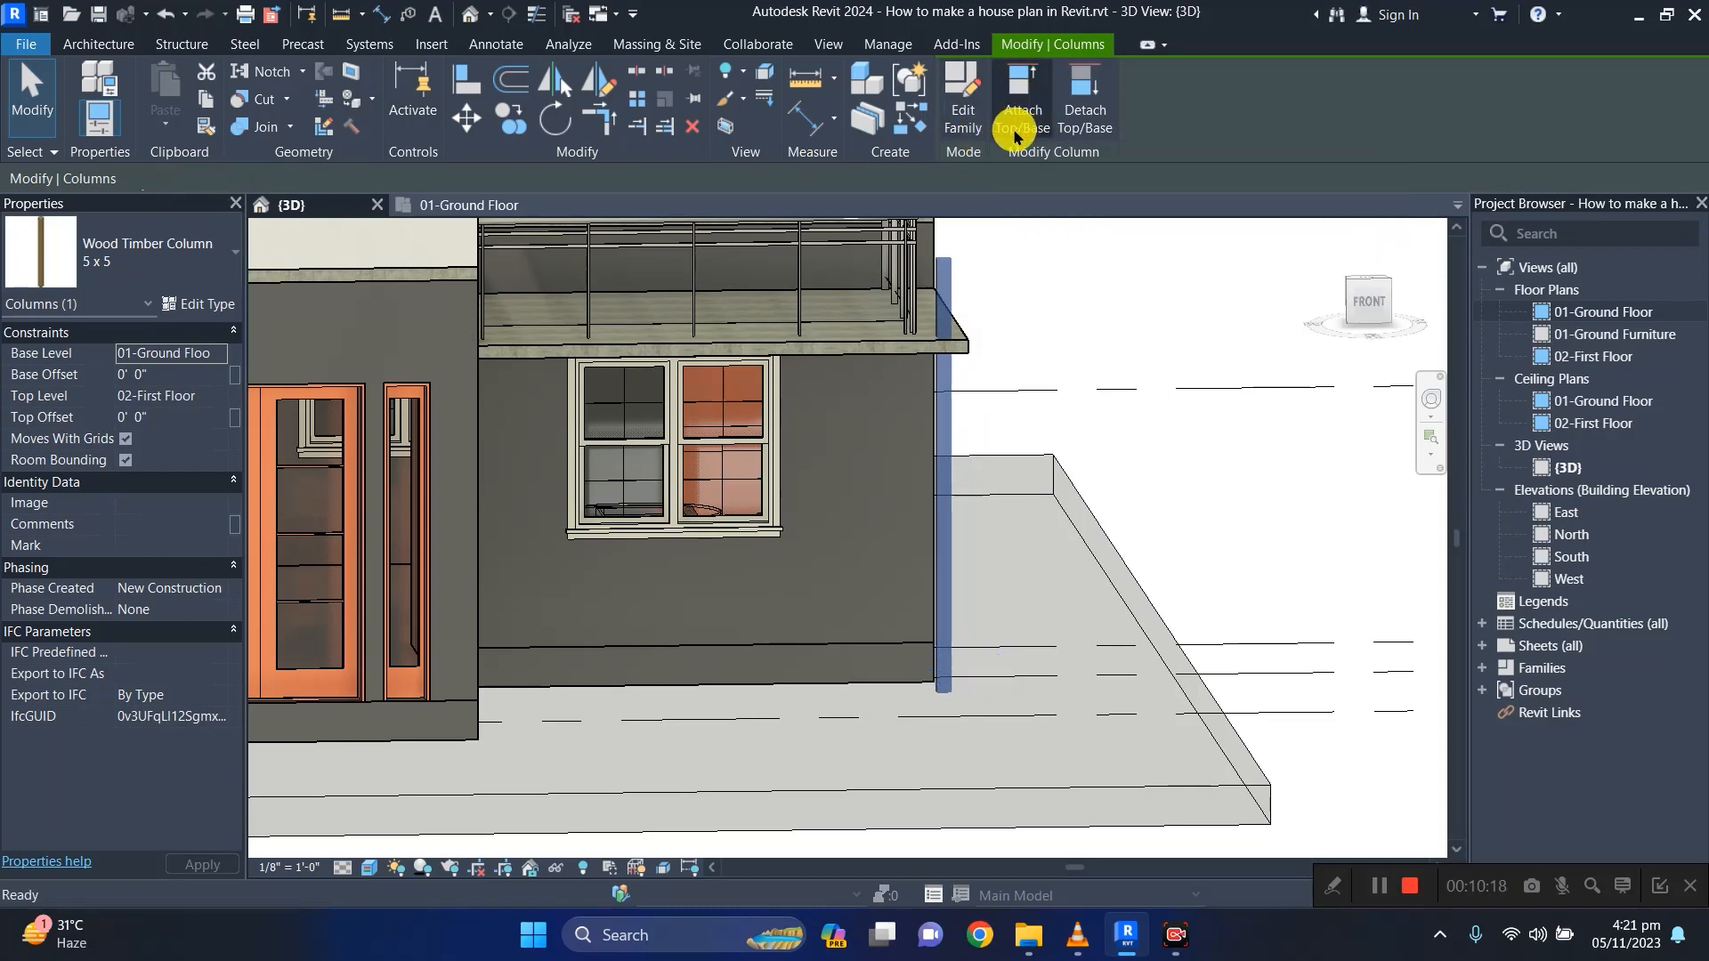
{"action": "left_click", "coordinate": [937, 353]}
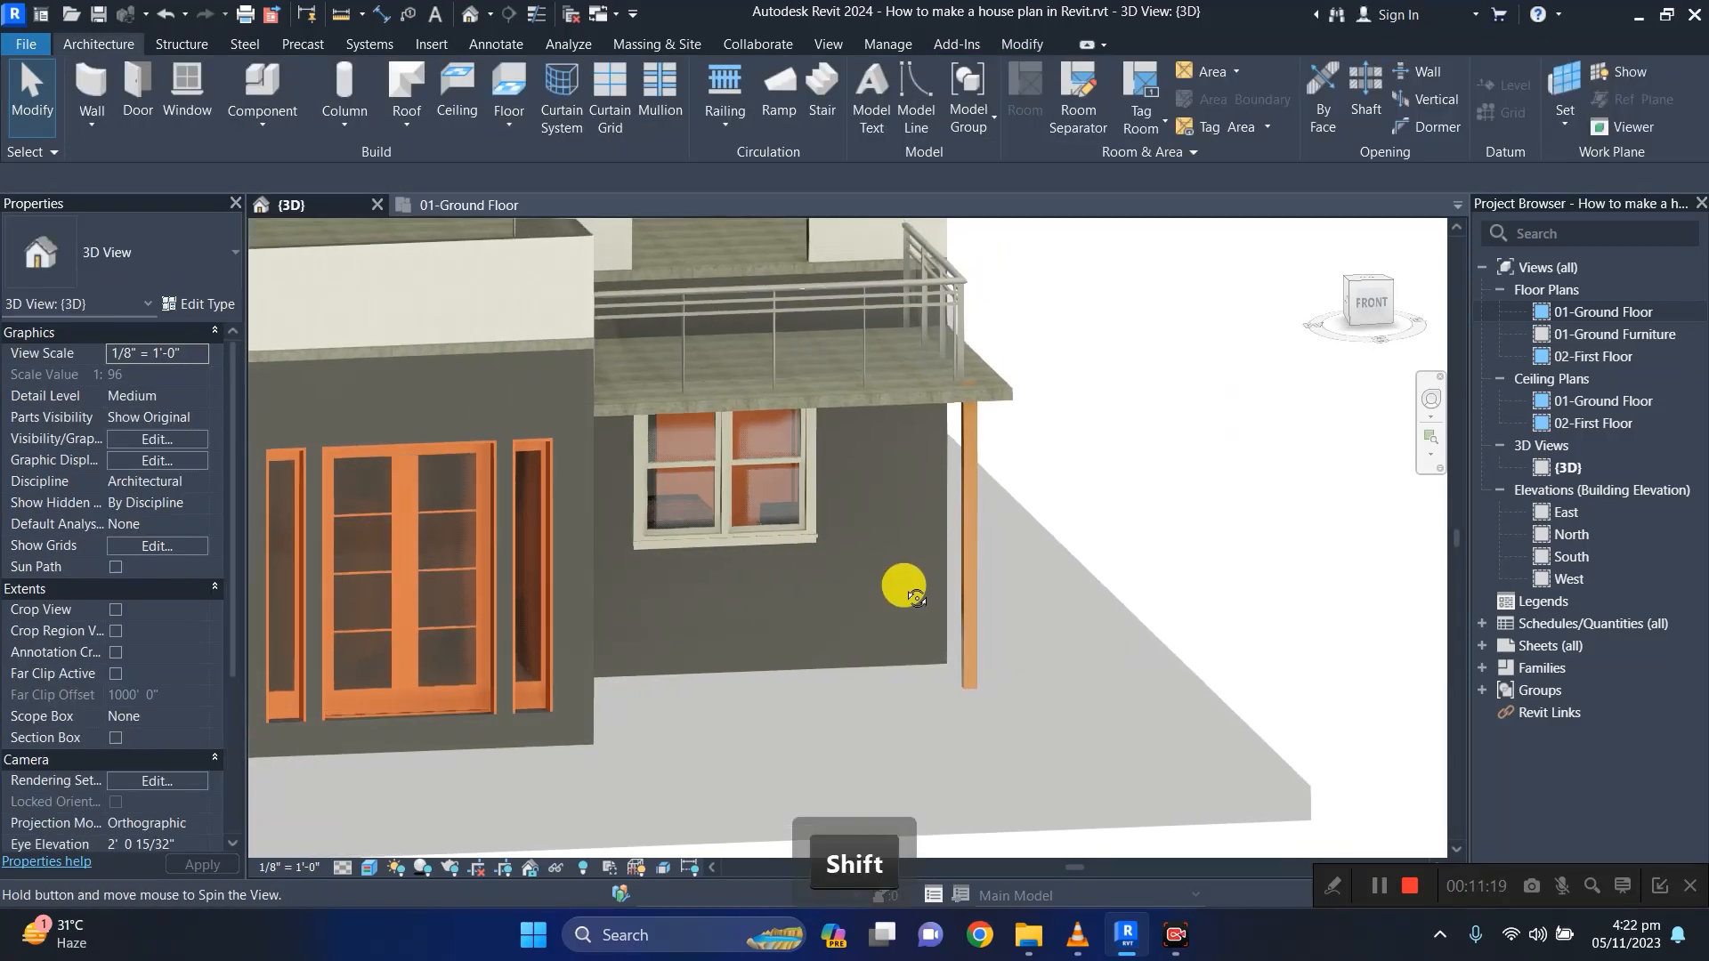
Set the timber column's Base Offset to -2' 0" and check its base from the front and side.
{"action": "middle_click_drag", "start_coordinate": [904, 580], "coordinate": [953, 519], "text": "shift"}
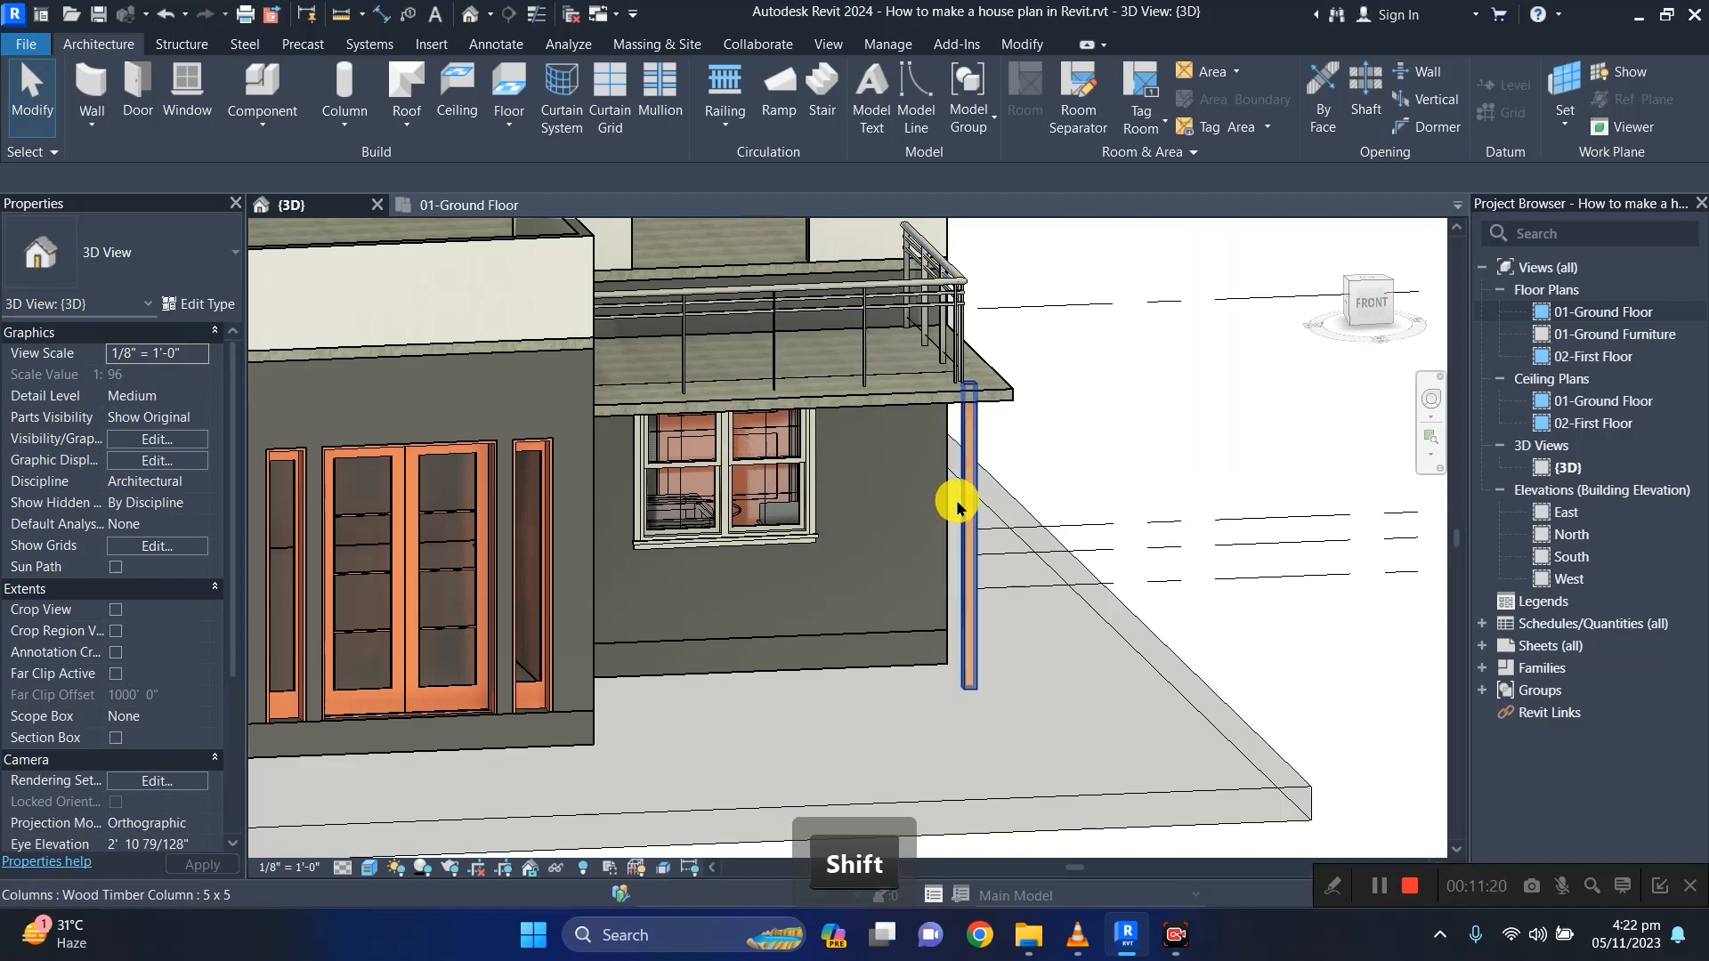
{"action": "left_click", "coordinate": [969, 508]}
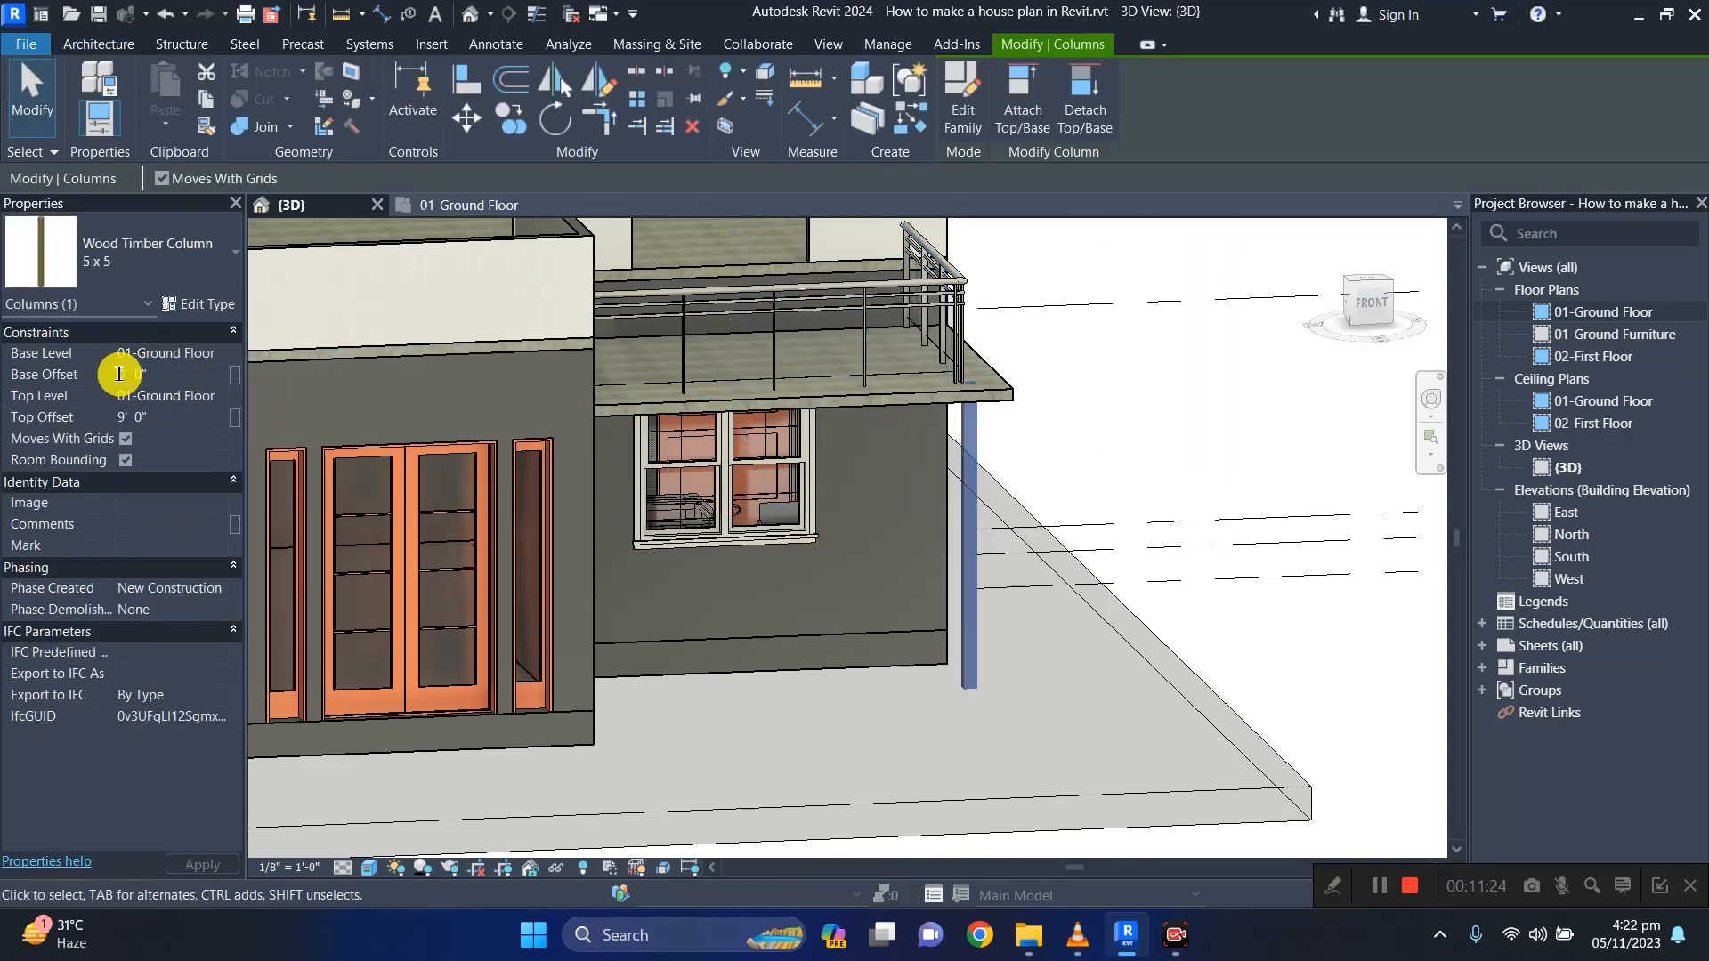
{"action": "key", "text": "BackSpace"}
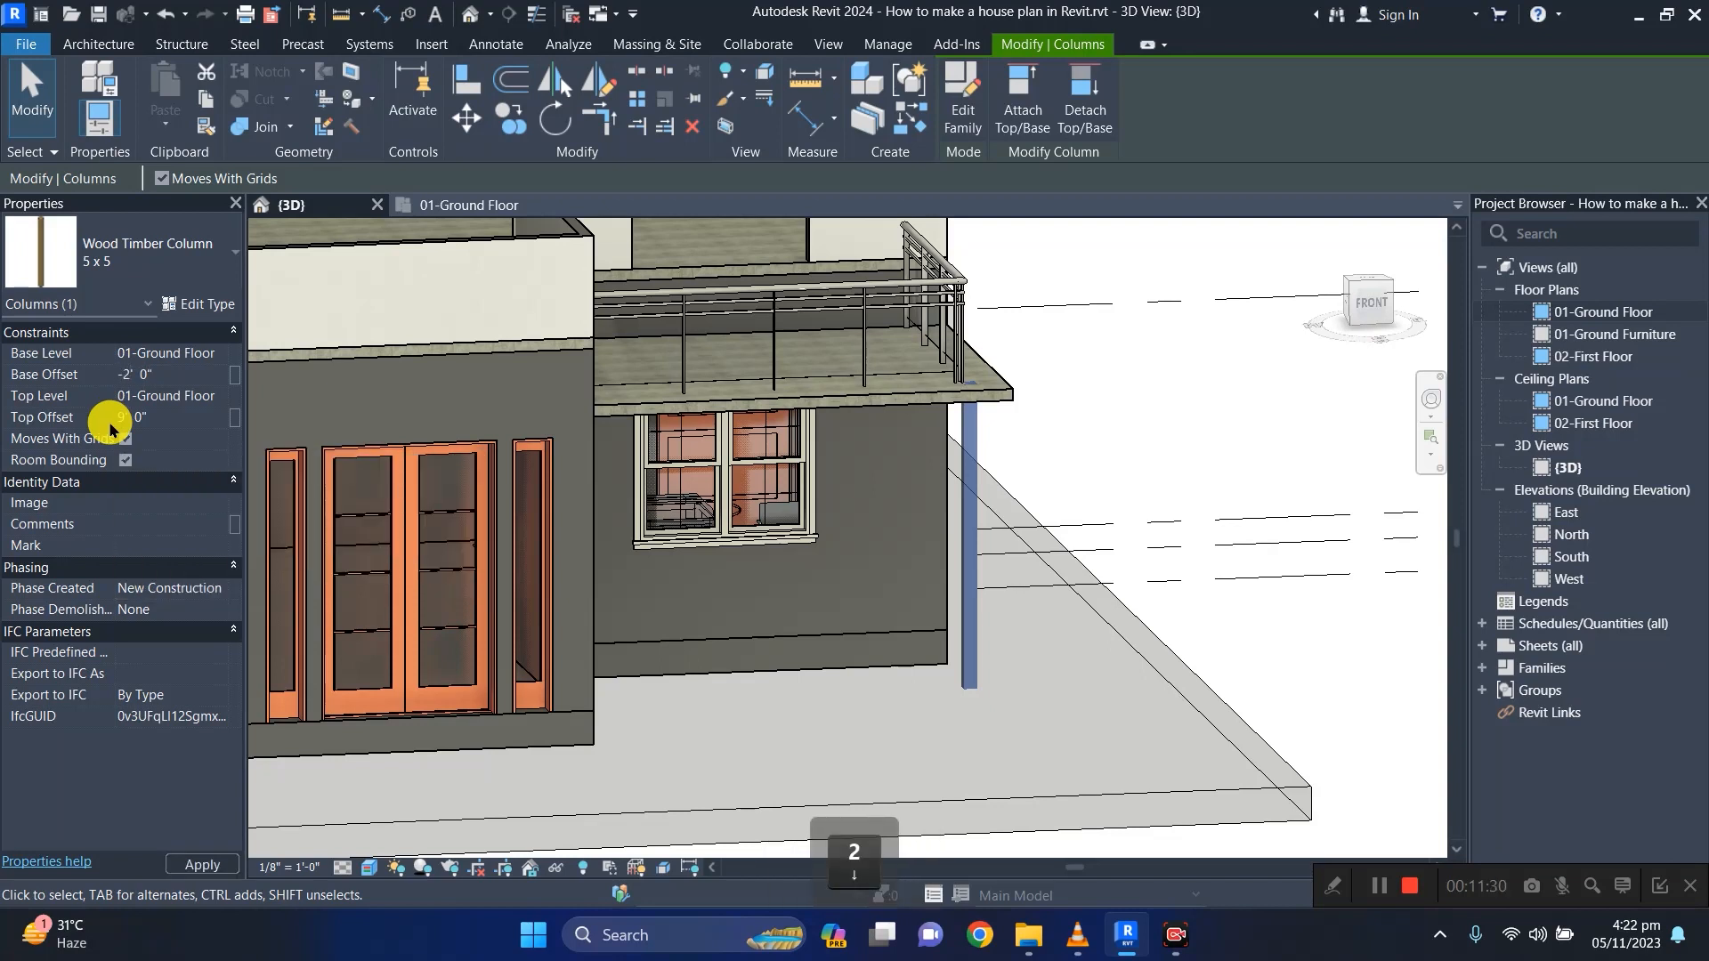
{"action": "key", "text": "Return"}
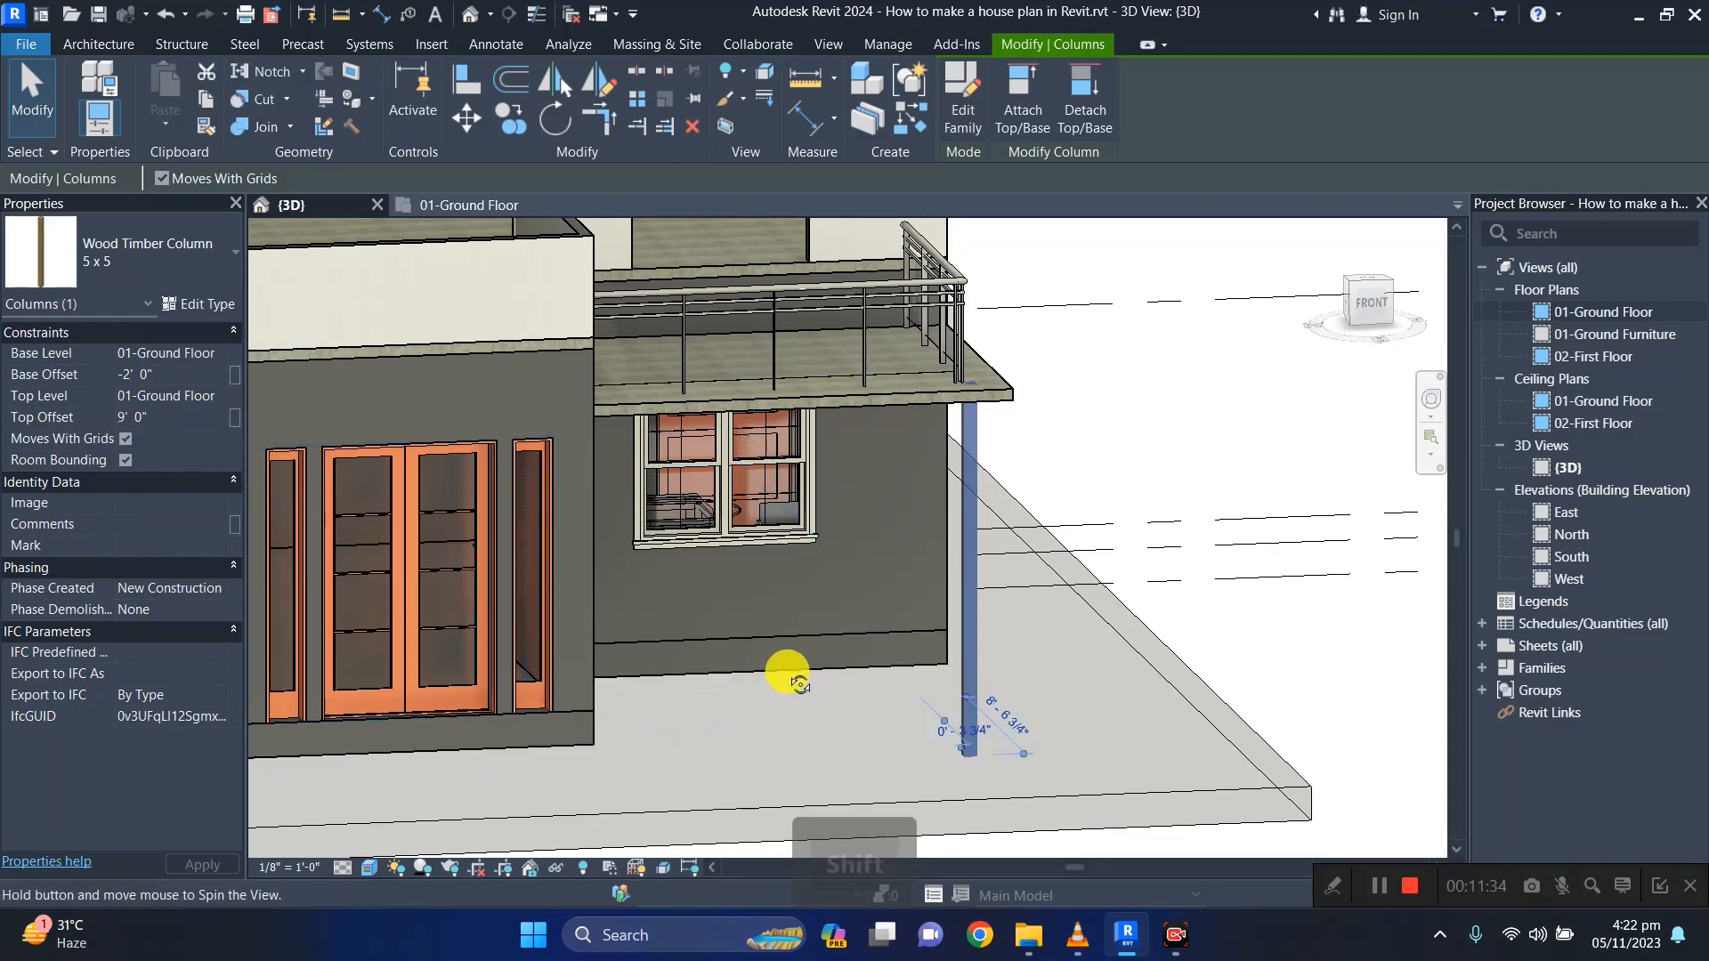
{"action": "middle_click_drag", "start_coordinate": [782, 676], "coordinate": [448, 686], "text": "shift"}
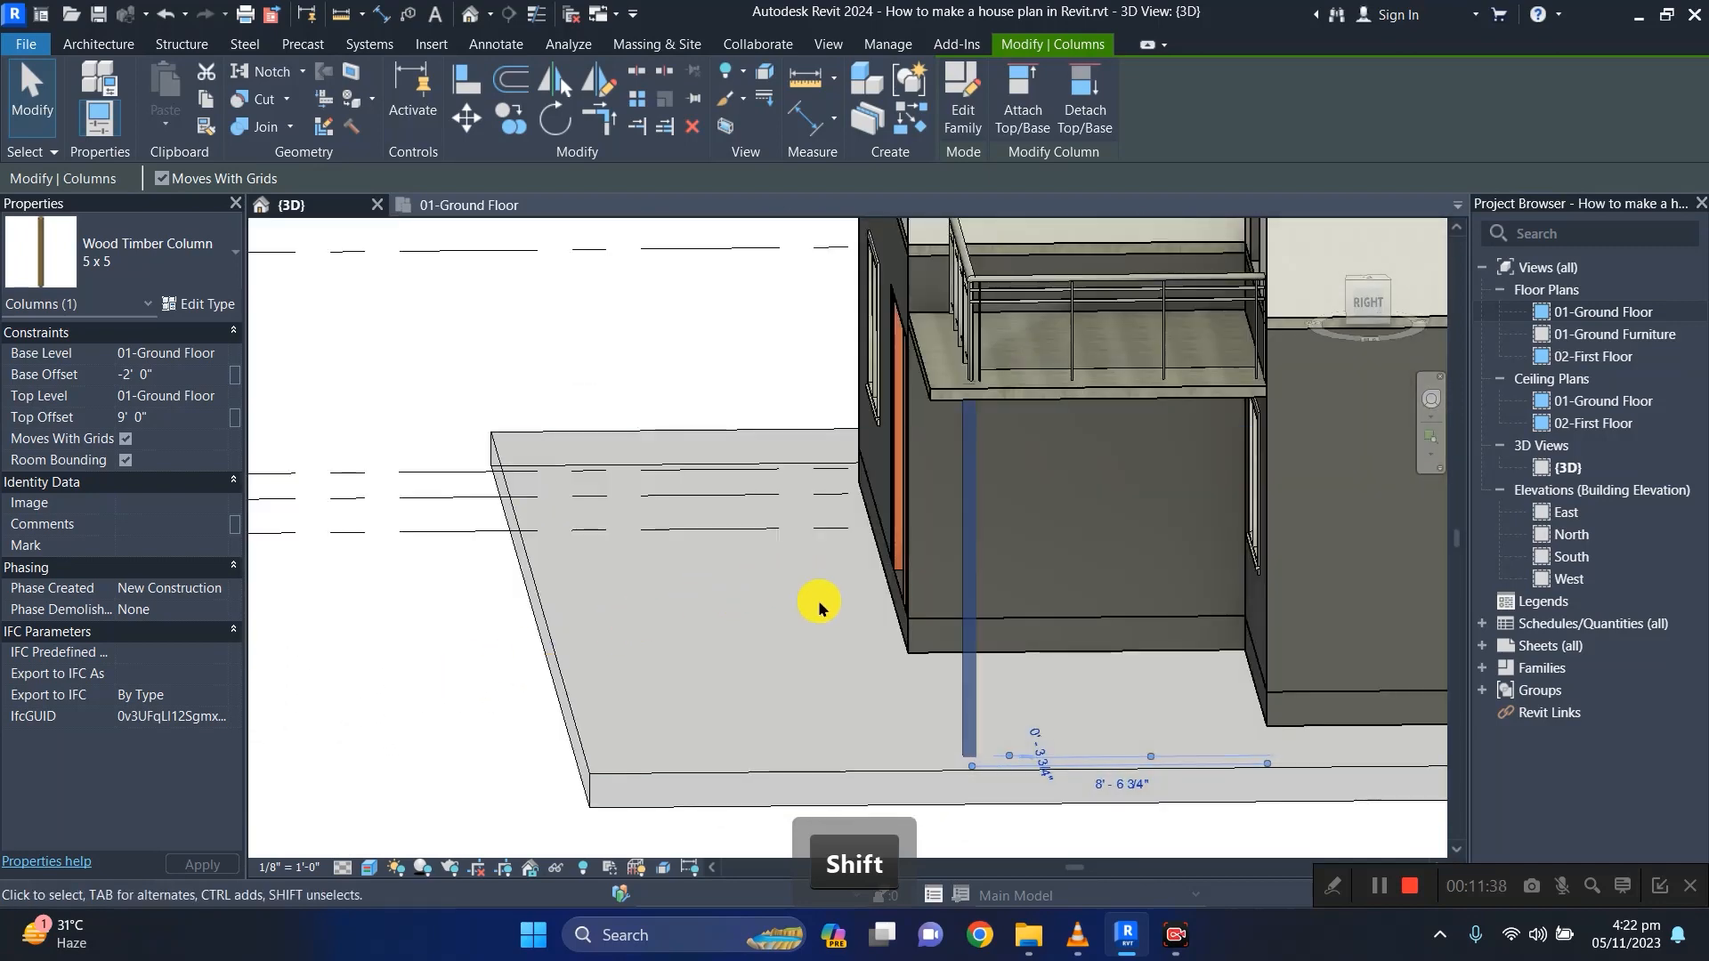
{"action": "key", "text": "Escape"}
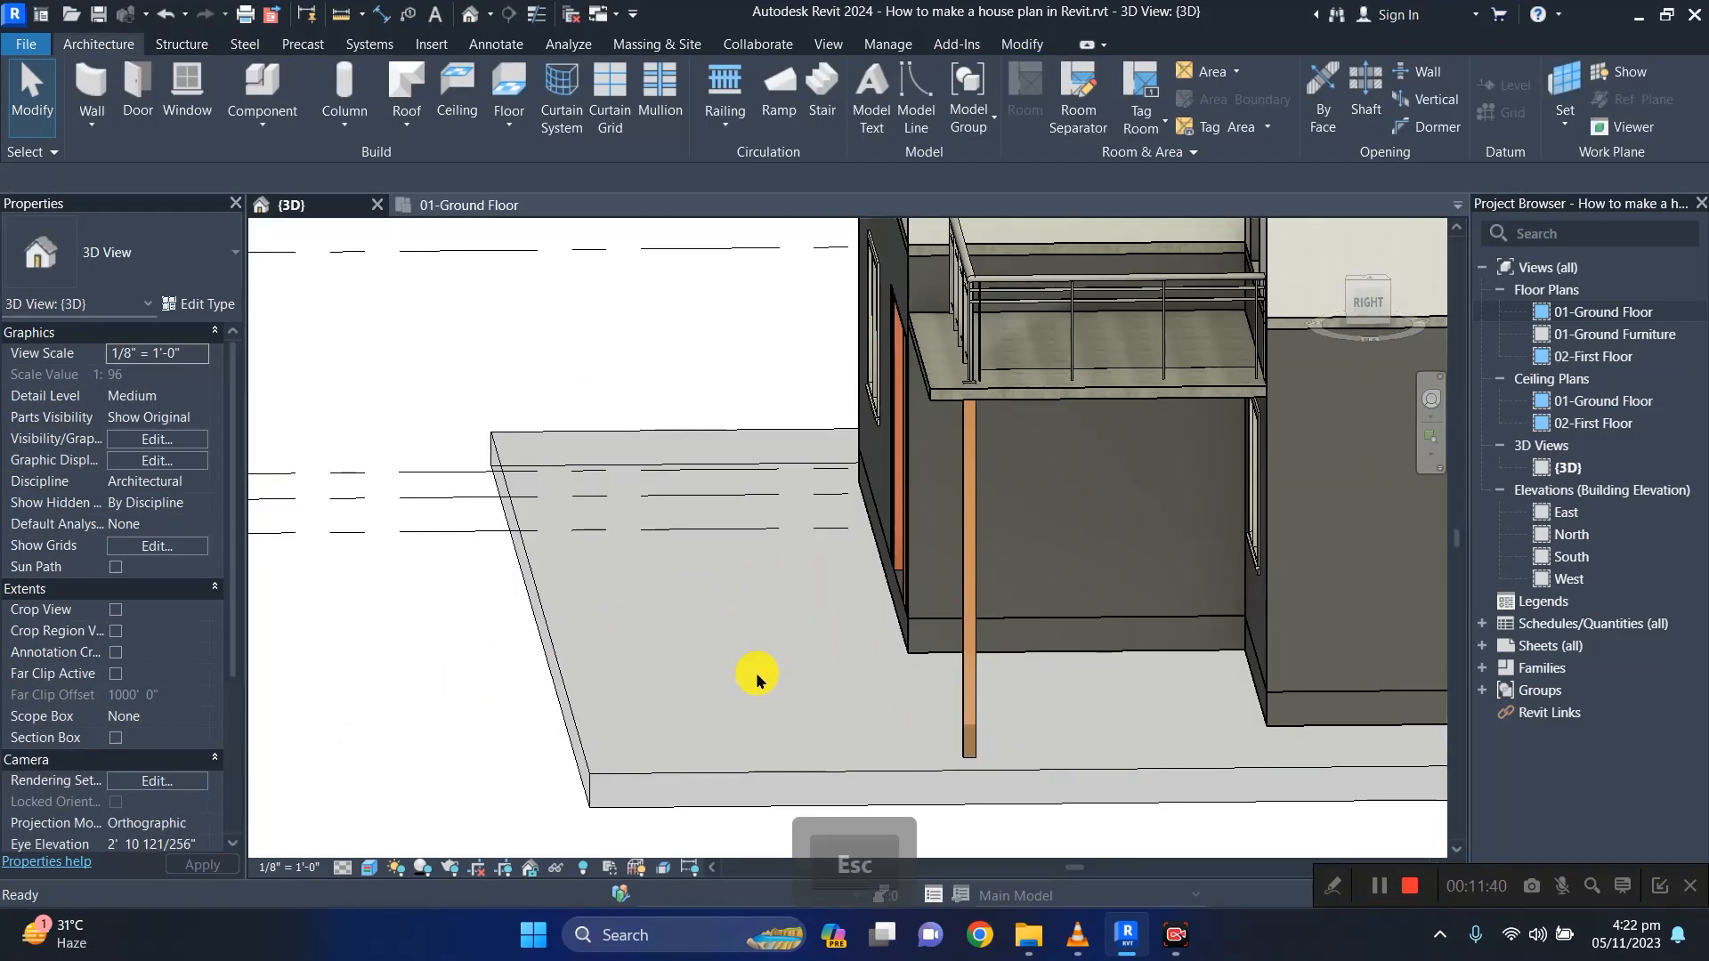
{"action": "middle_click_drag", "start_coordinate": [745, 682], "coordinate": [1022, 677], "text": "shift"}
{"action": "key", "text": "ctrl+F10"}
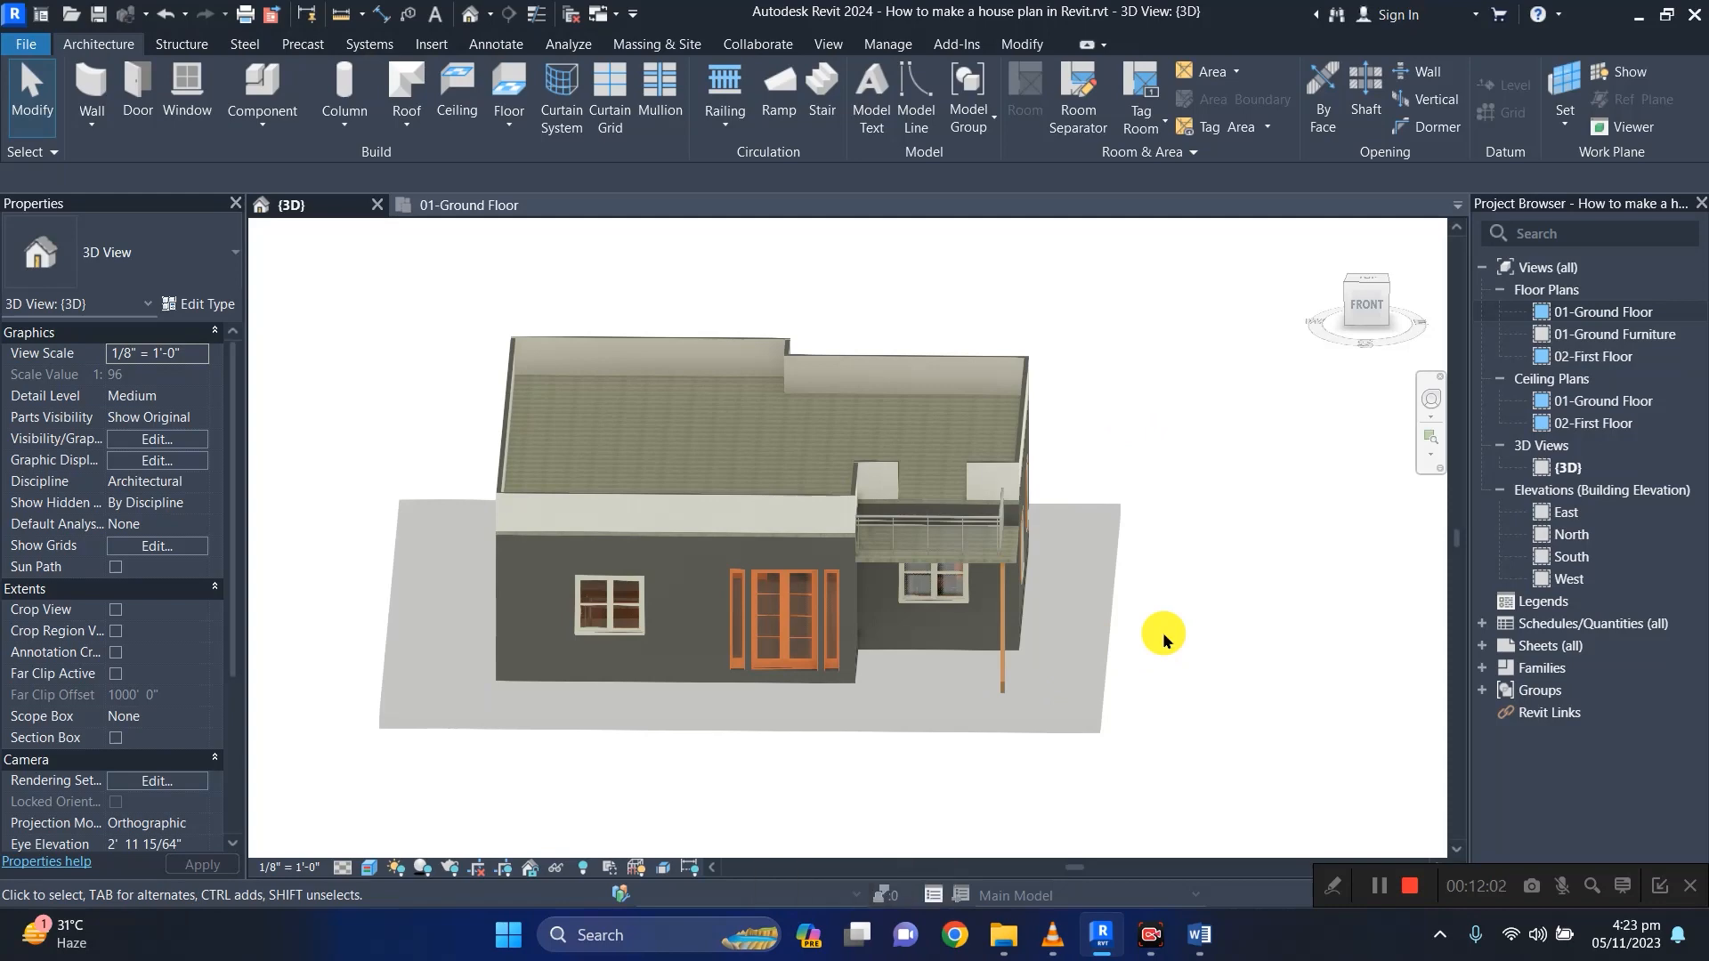
Open the 01-Ground Furniture floor plan.
{"action": "left_click", "coordinate": [450, 205]}
{"action": "scroll", "coordinate": [485, 383], "scroll_direction": "down", "scroll_amount": 5}
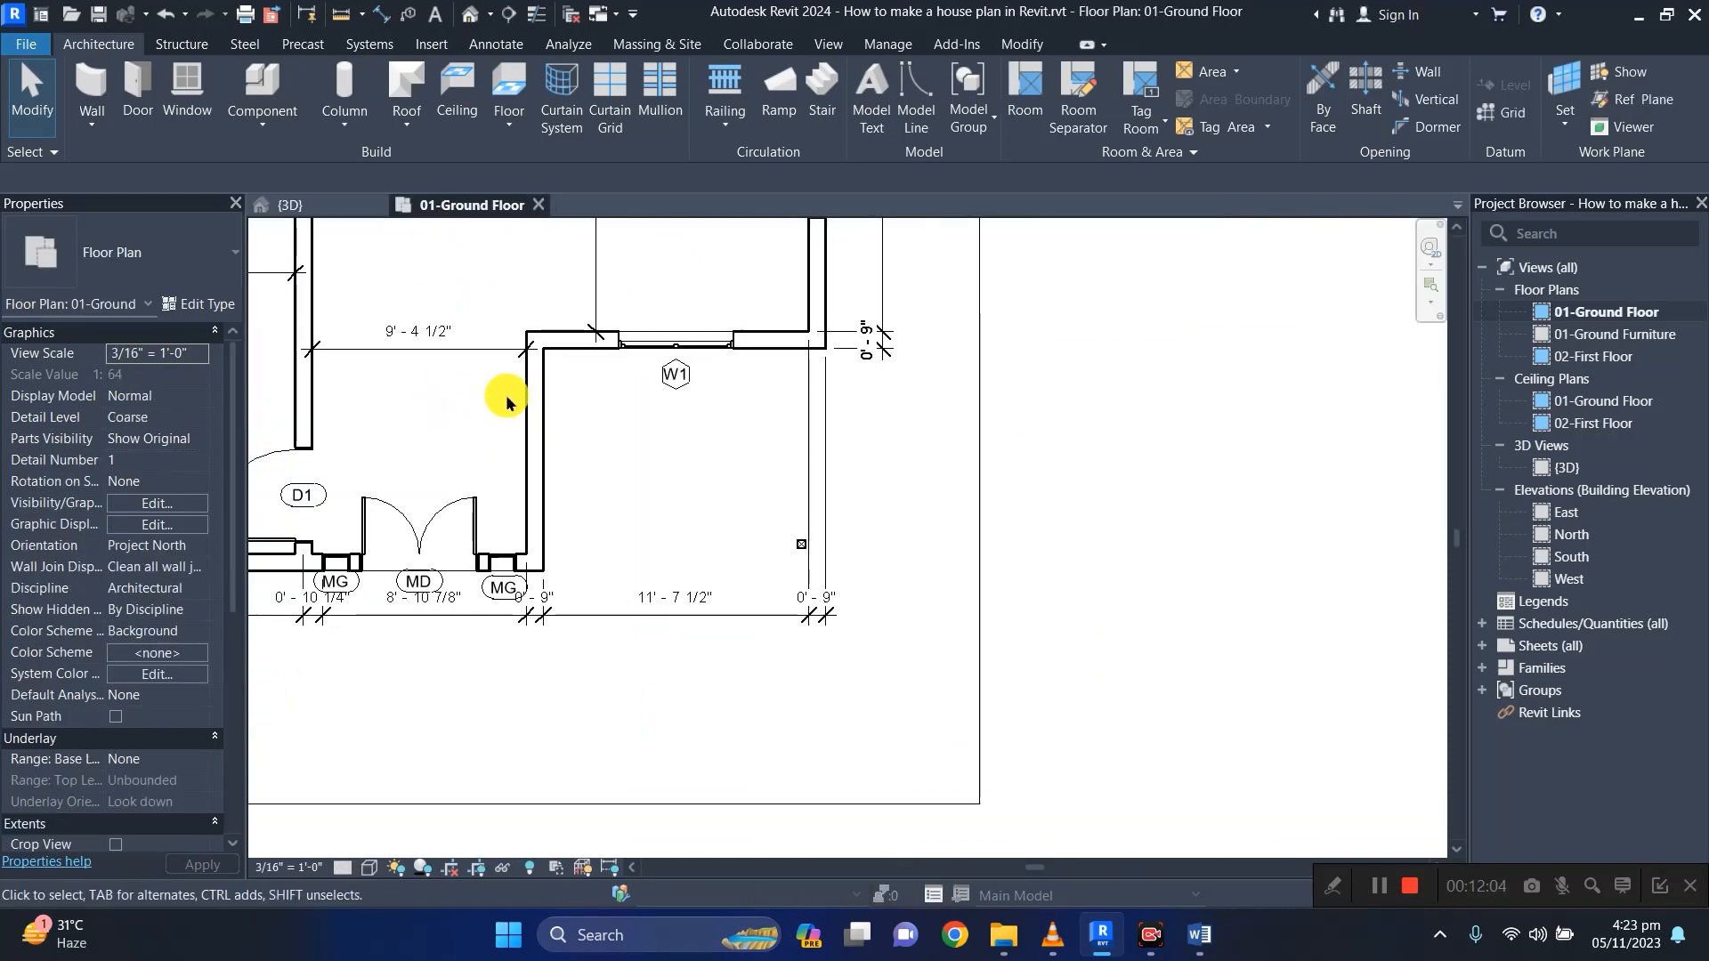
{"action": "scroll", "coordinate": [868, 516], "scroll_direction": "down", "scroll_amount": 3}
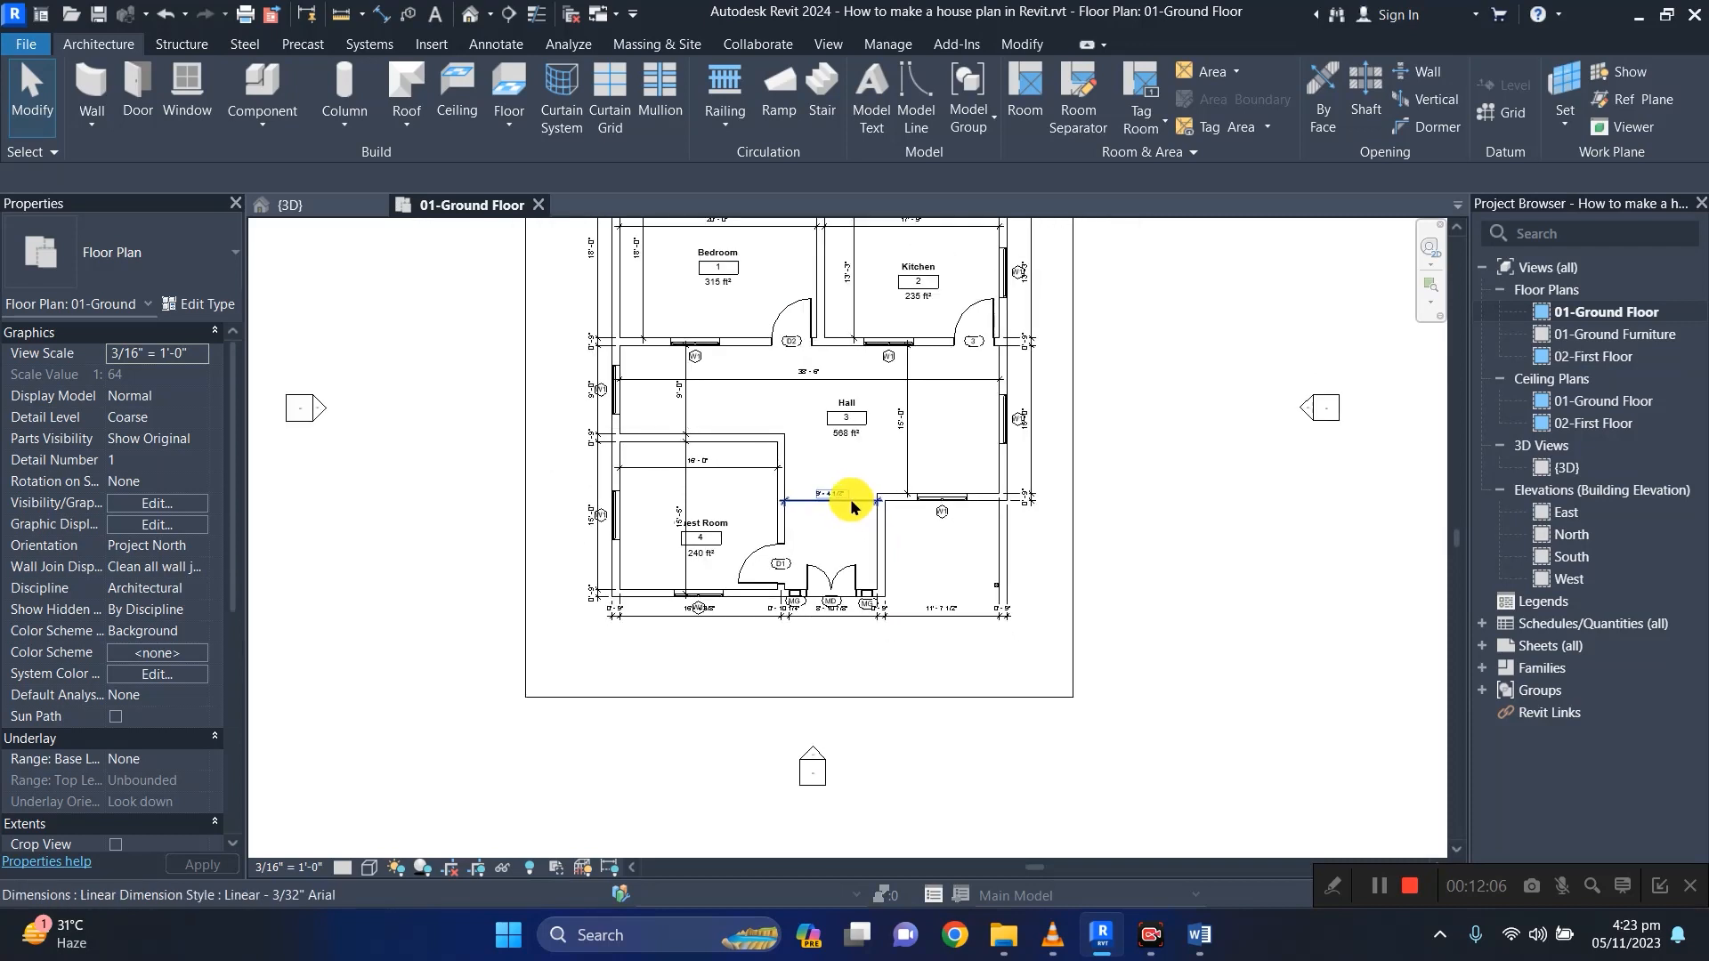
{"action": "double_click", "coordinate": [1605, 336]}
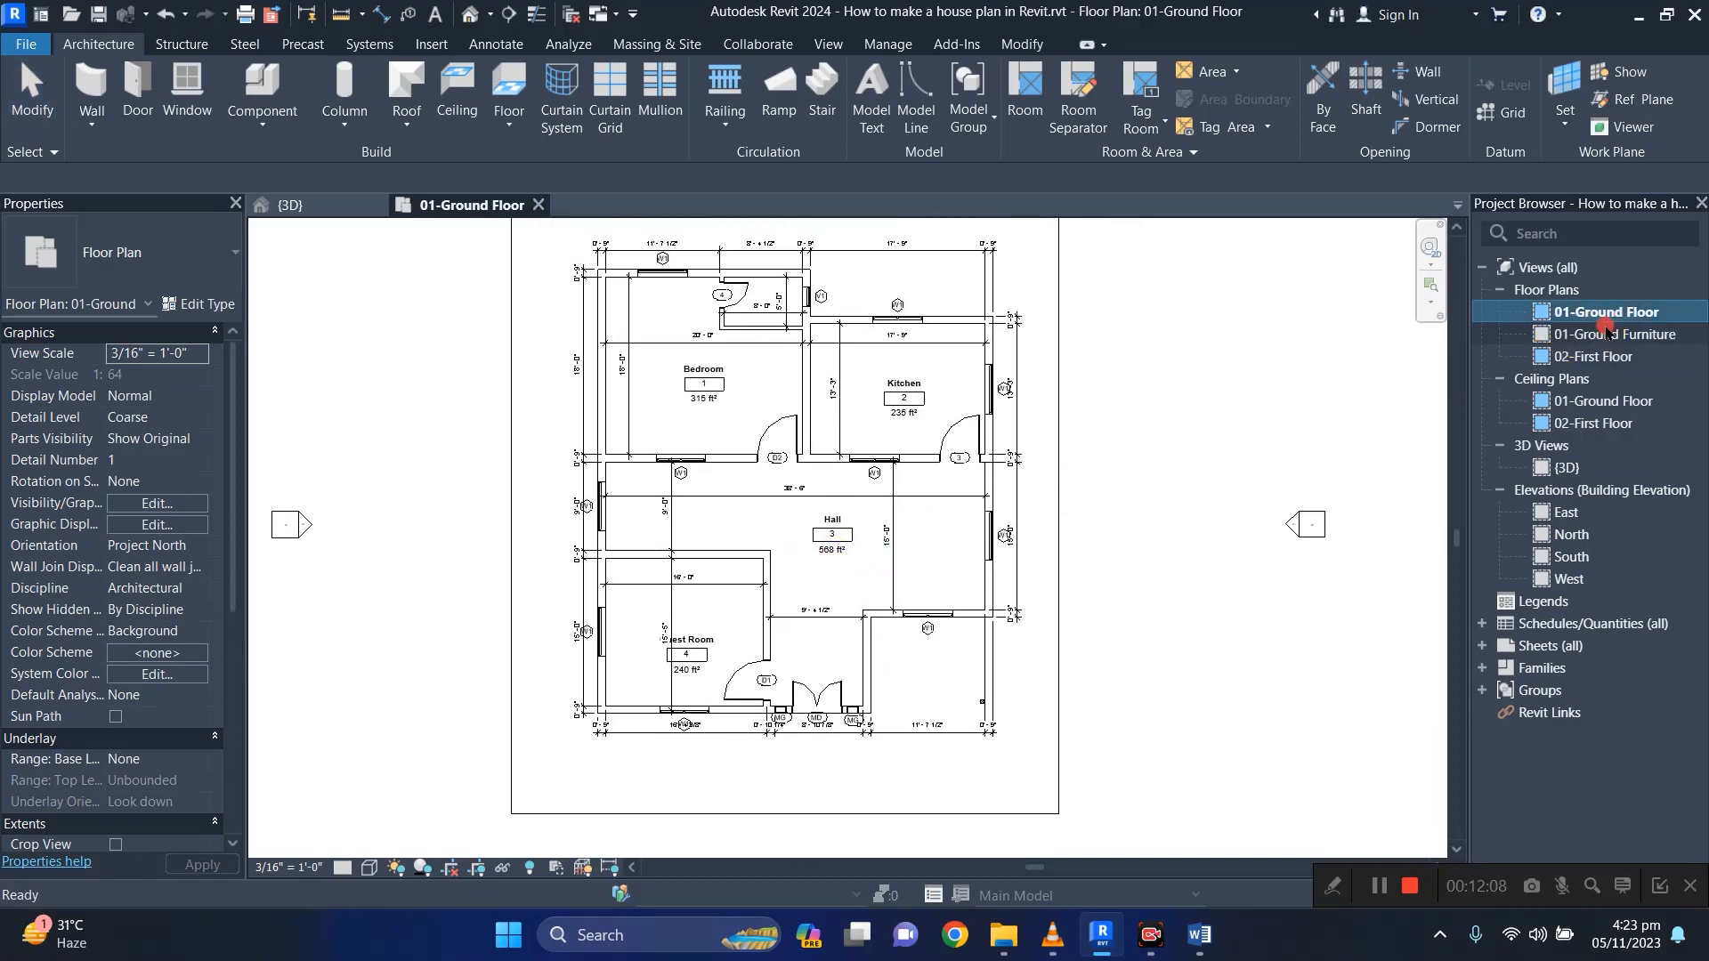
{"action": "scroll", "coordinate": [782, 382], "scroll_direction": "up", "scroll_amount": 2}
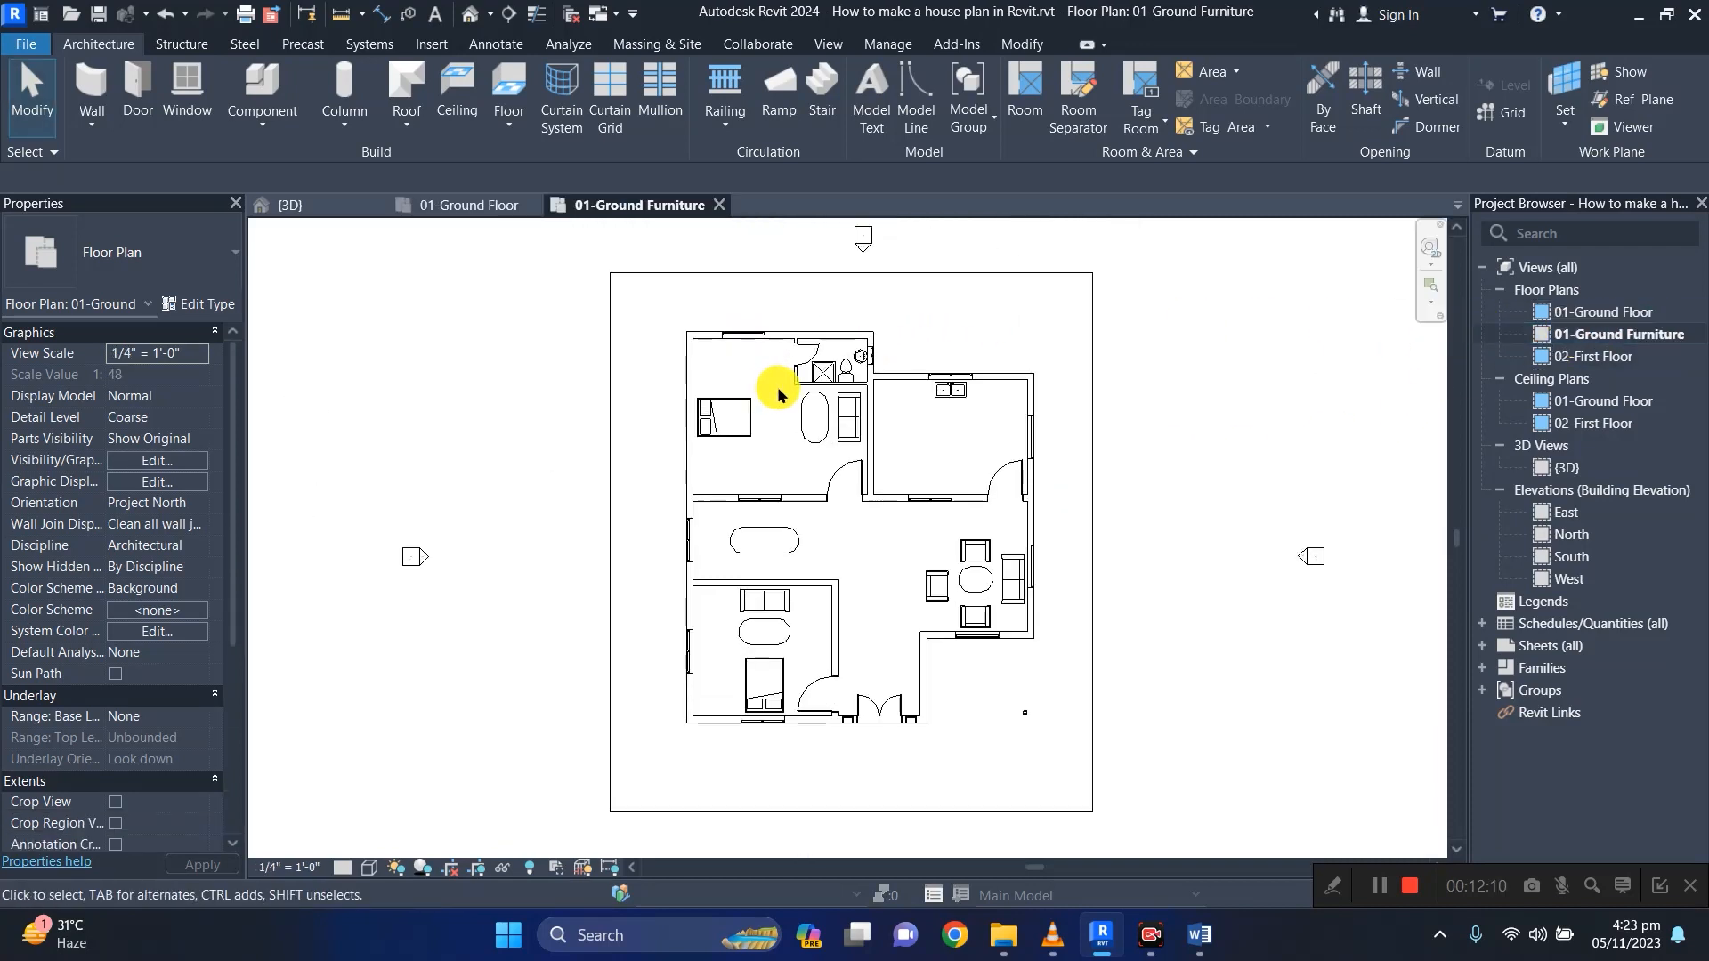
{"action": "scroll", "coordinate": [802, 382], "scroll_direction": "down", "scroll_amount": 1}
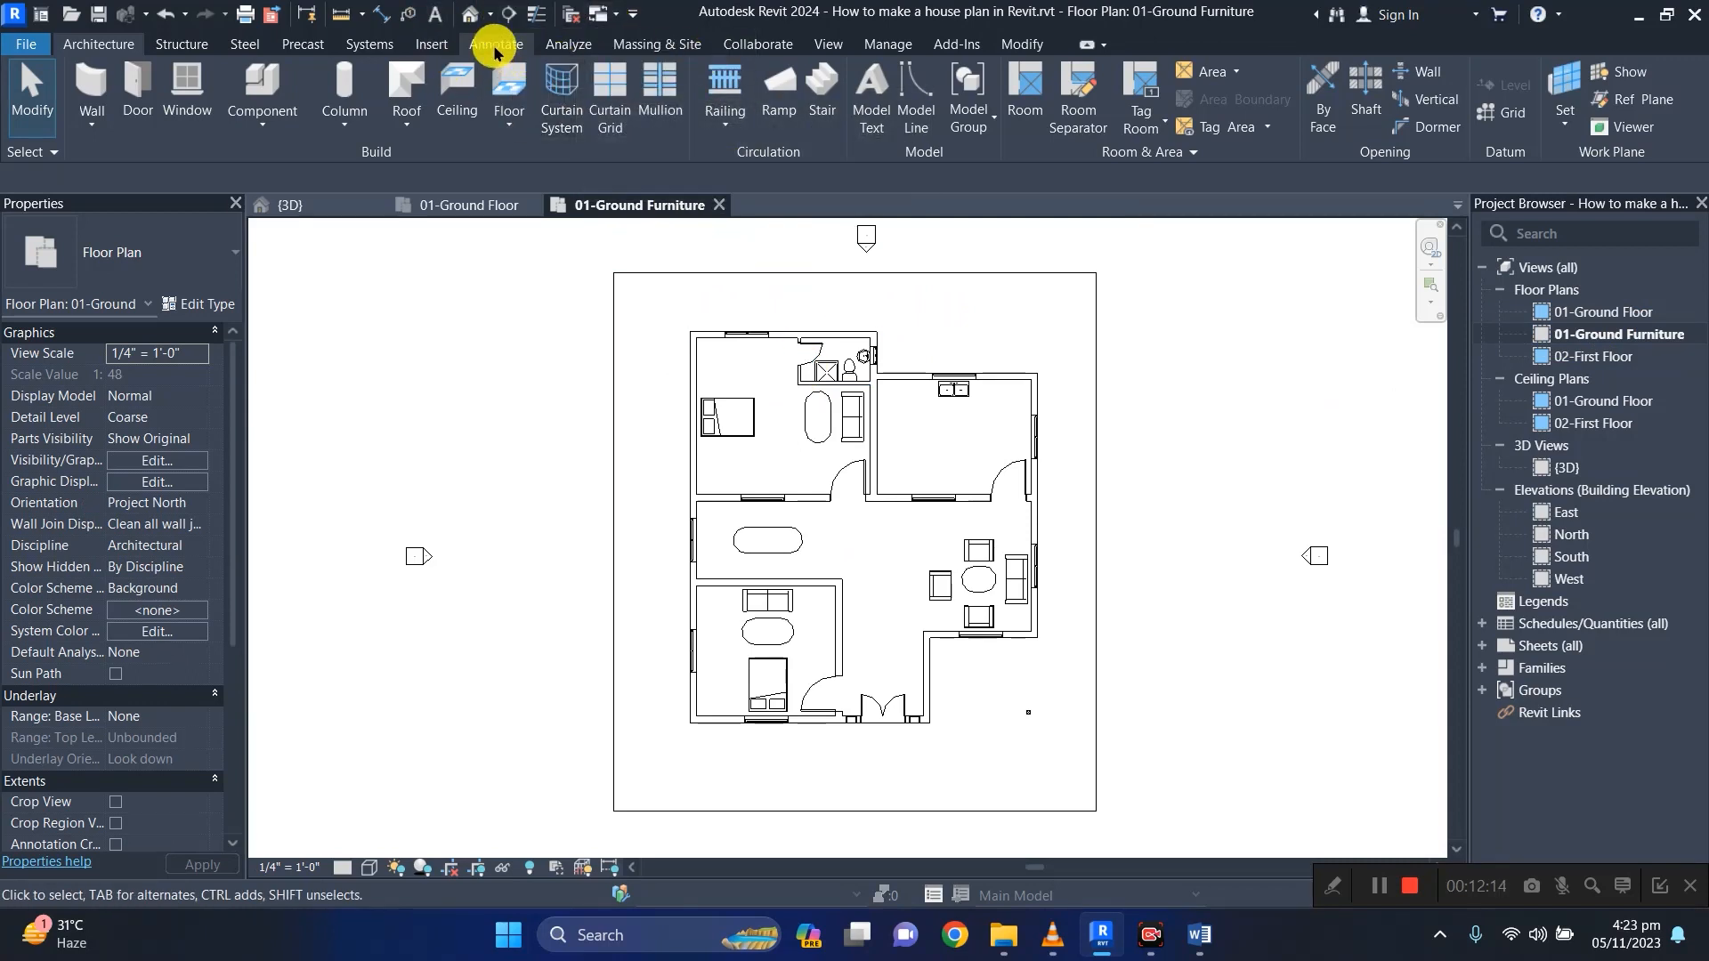
{"action": "left_click", "coordinate": [495, 46]}
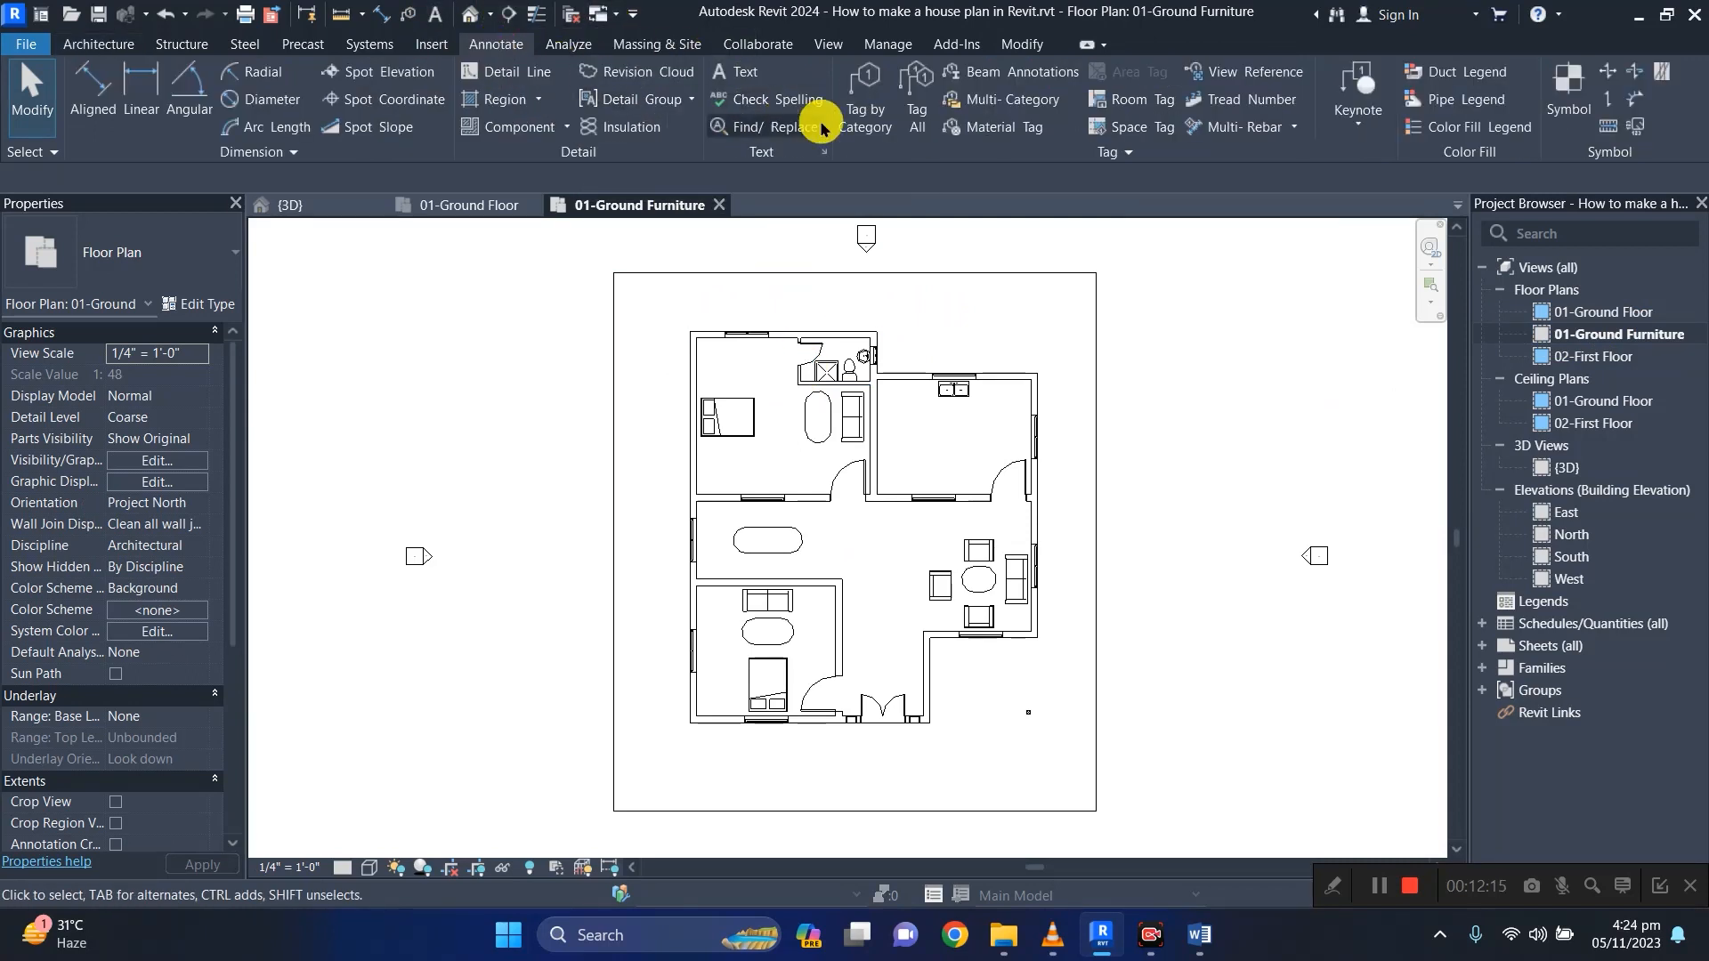
{"action": "left_click", "coordinate": [567, 52]}
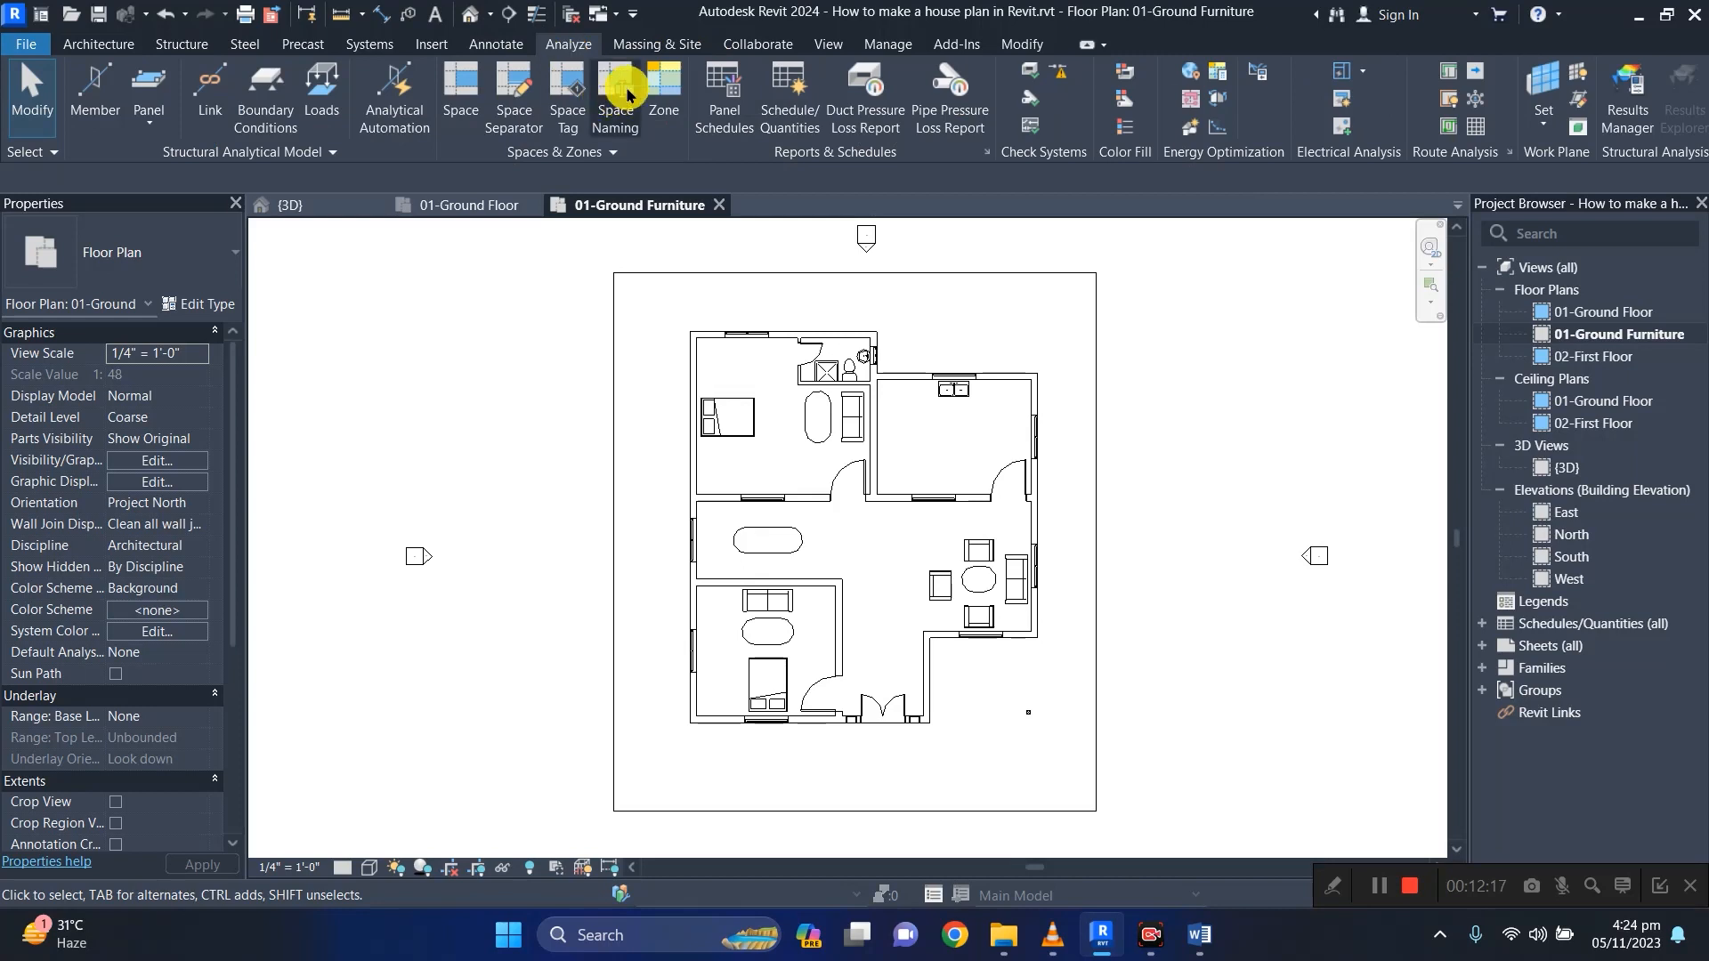
{"action": "left_click", "coordinate": [522, 50]}
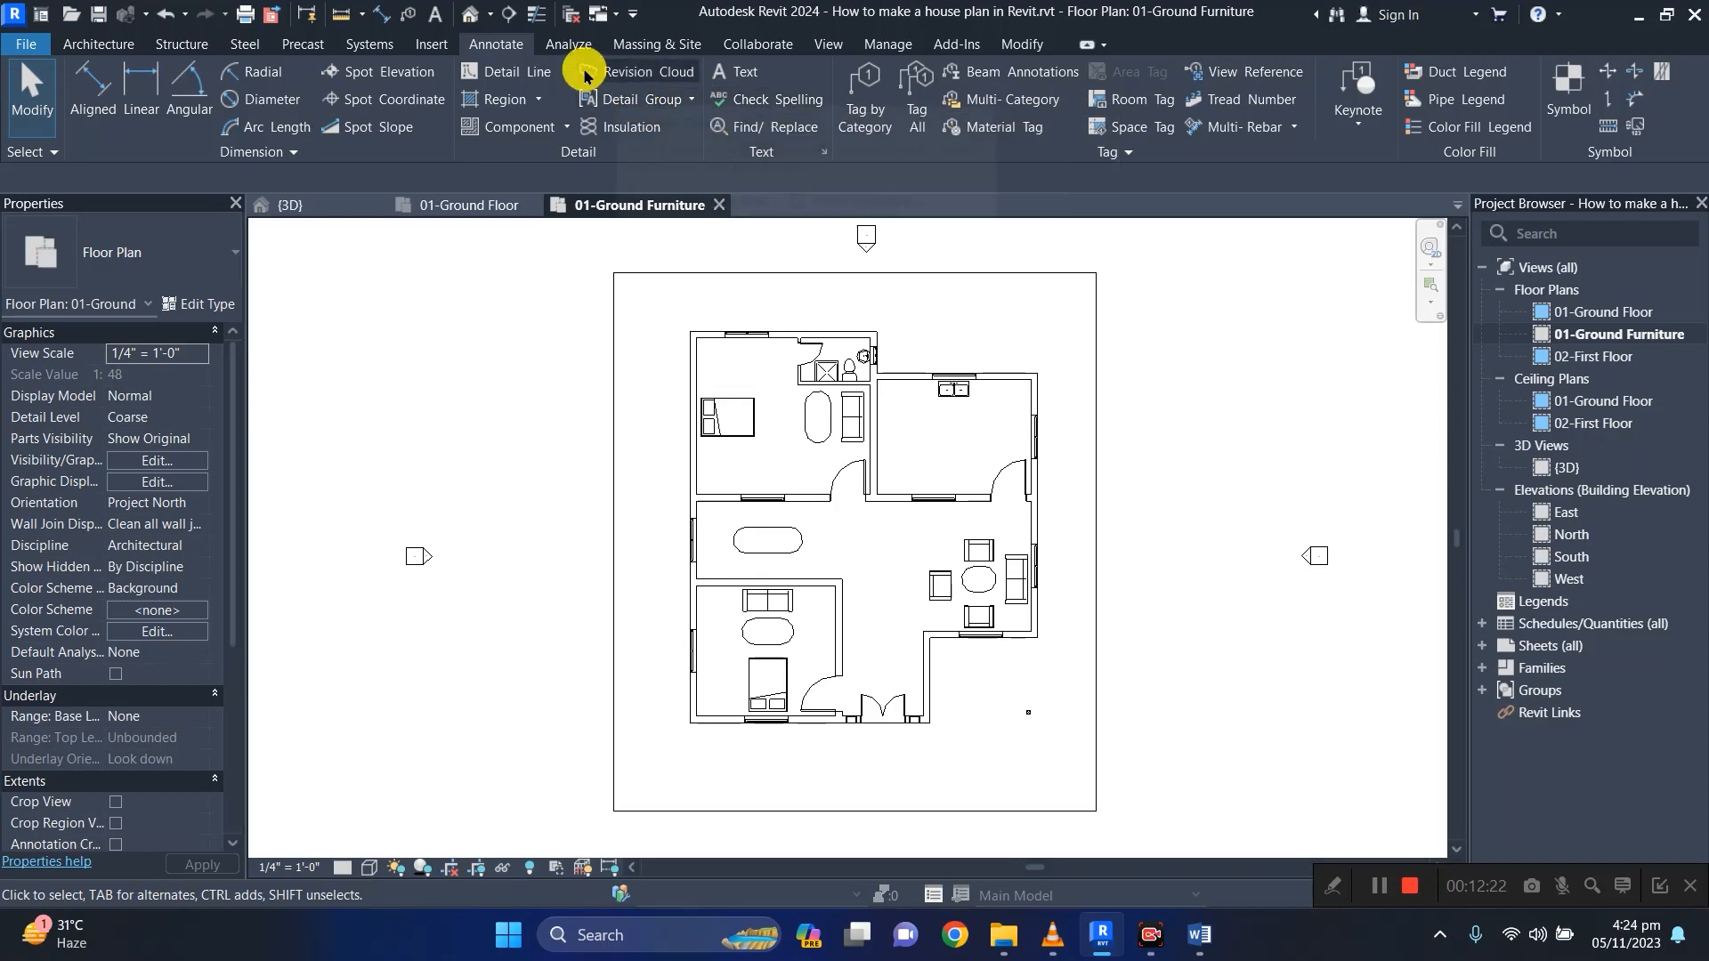
Draw a north-south building section through the bathroom, hall and both bedrooms, looking east, with a view depth of about 22' 4 3/4".
{"action": "left_click", "coordinate": [832, 45]}
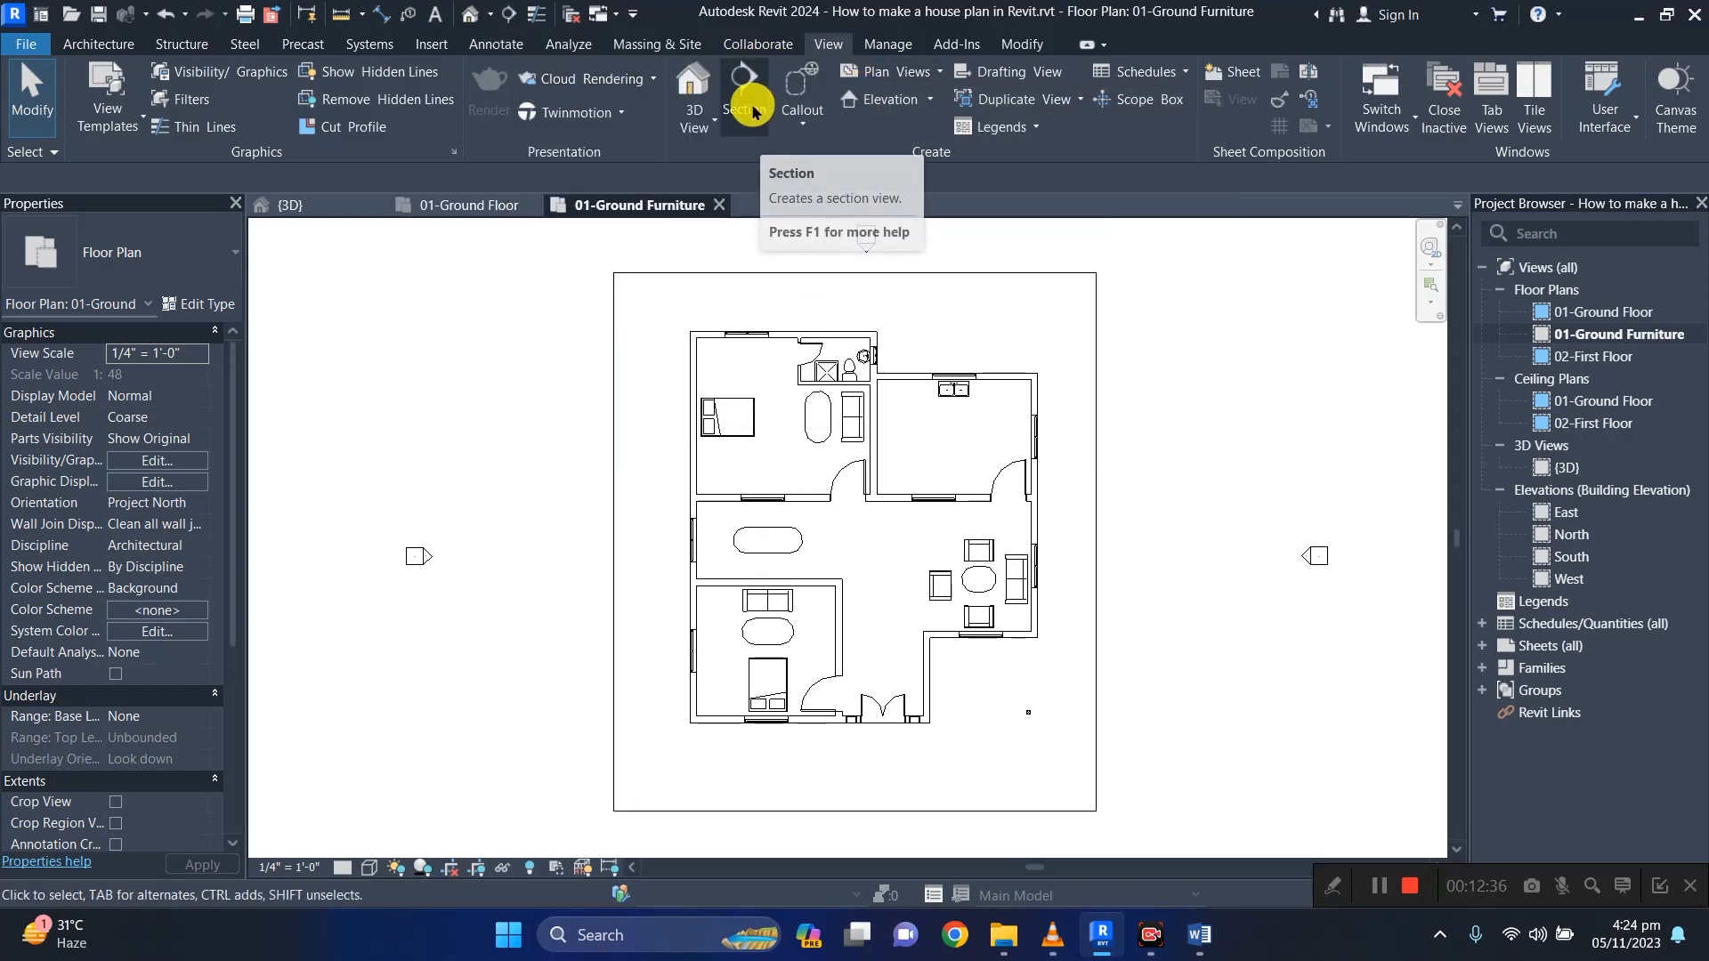
{"action": "left_click", "coordinate": [752, 110]}
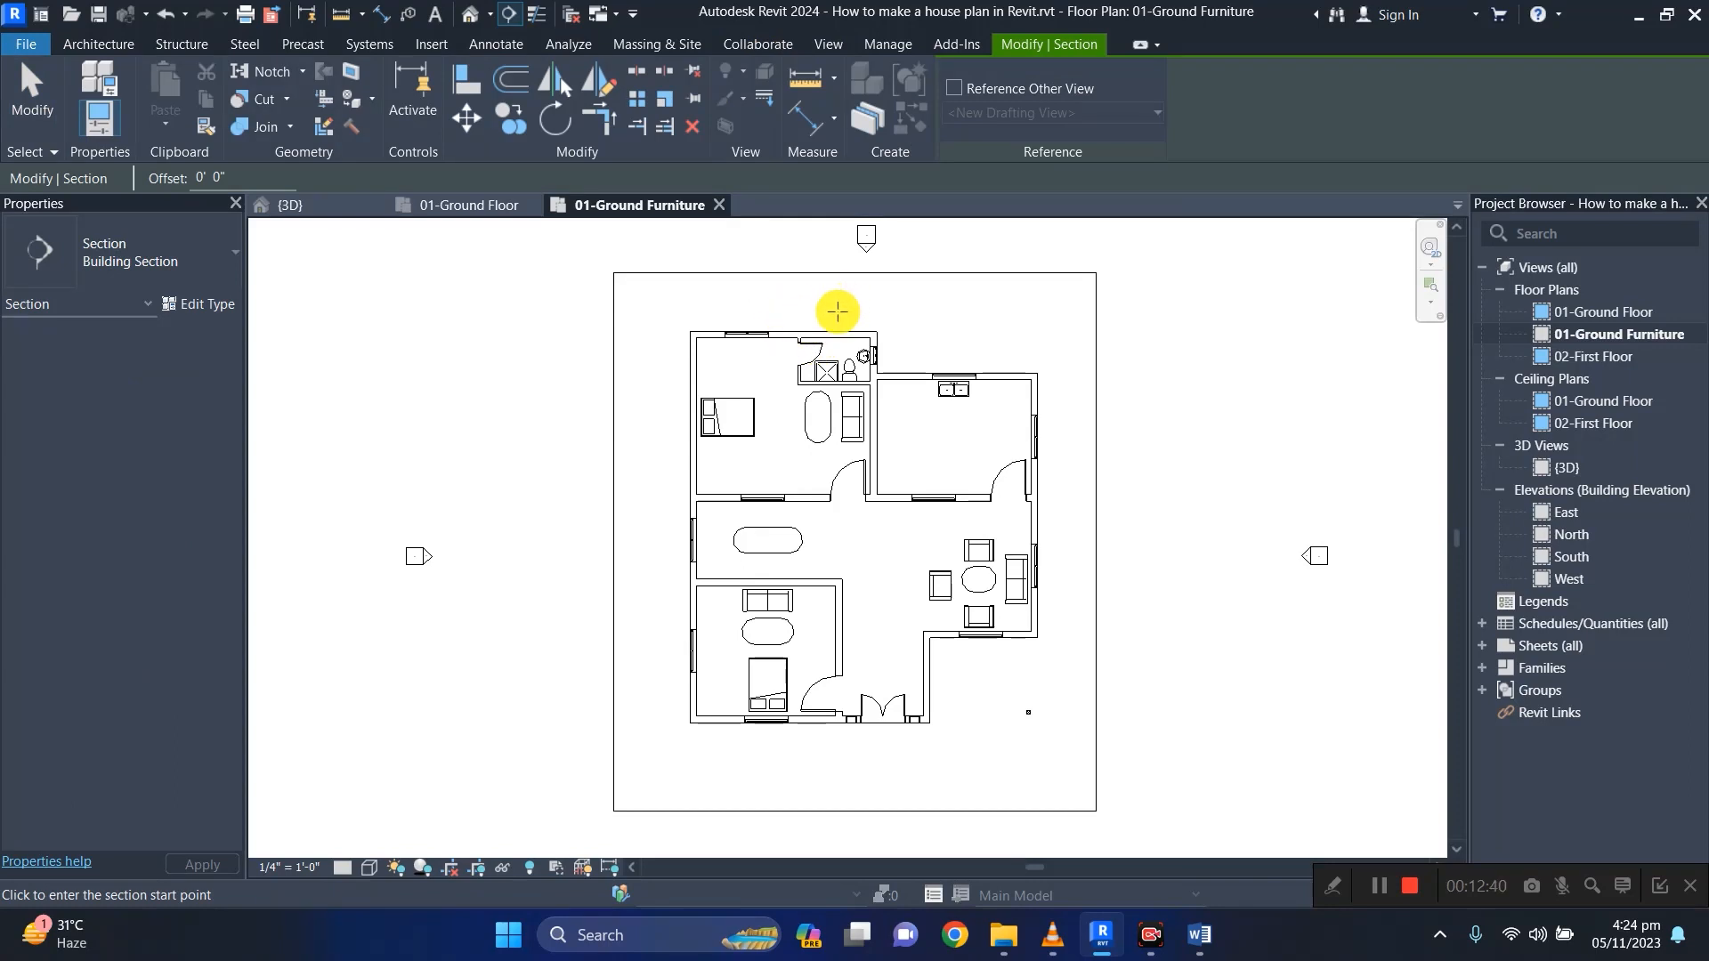
{"action": "left_click", "coordinate": [817, 303]}
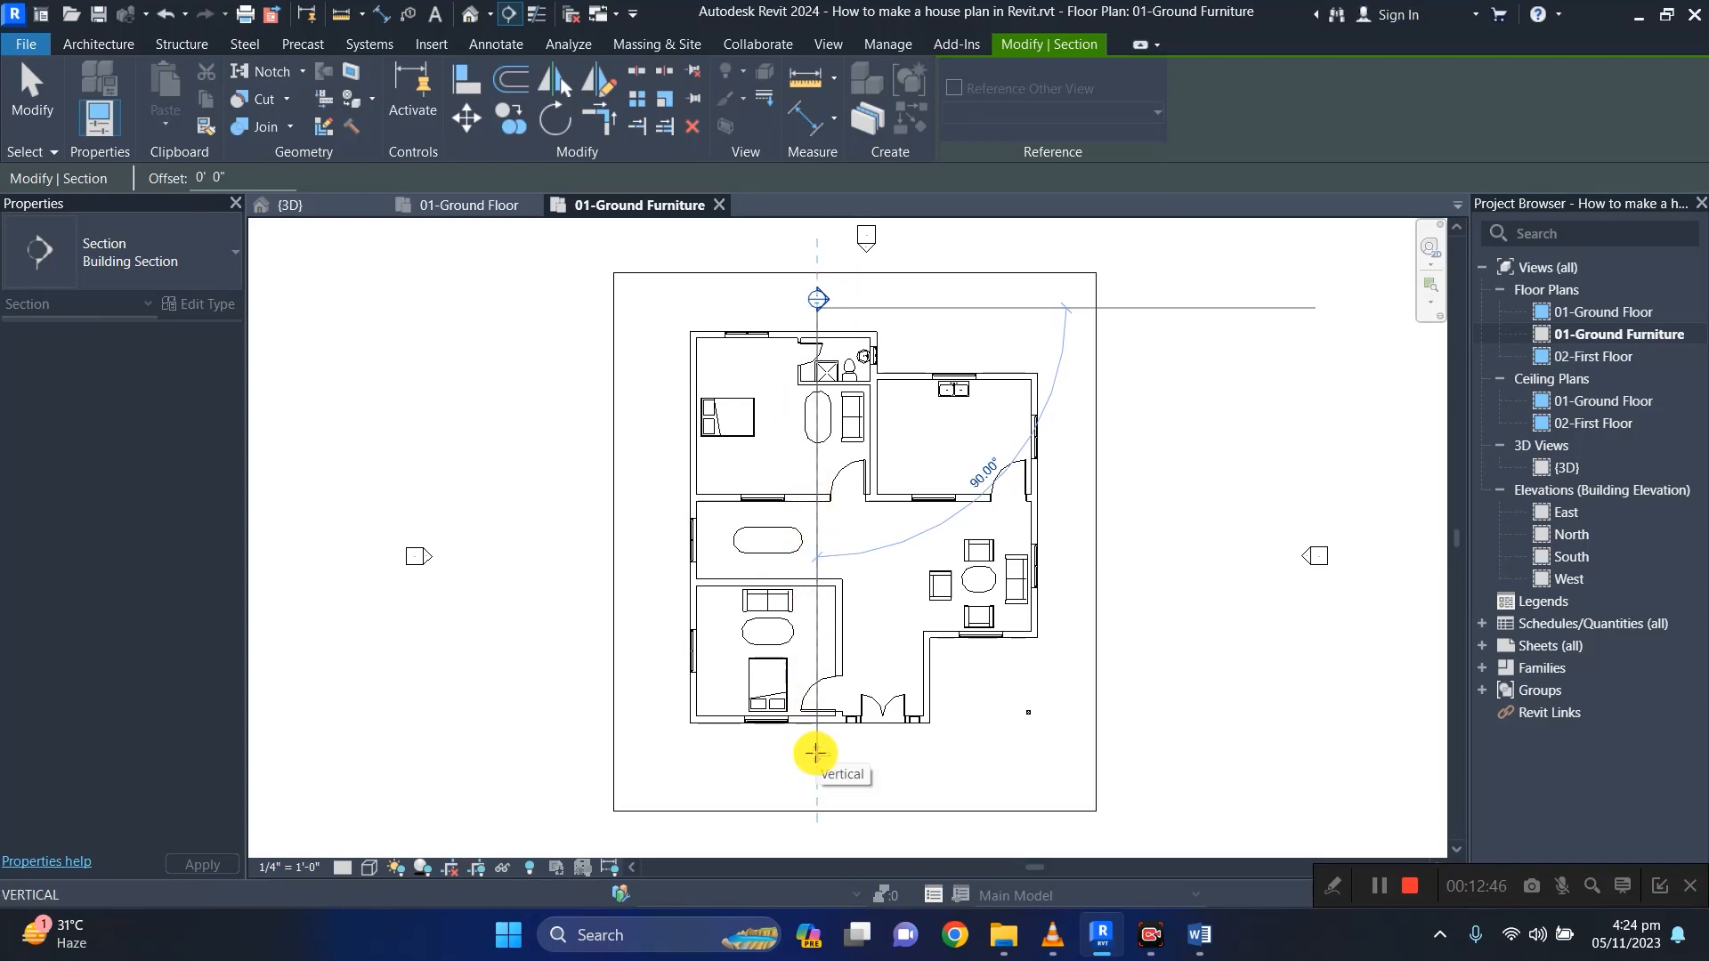
{"action": "left_click", "coordinate": [816, 753]}
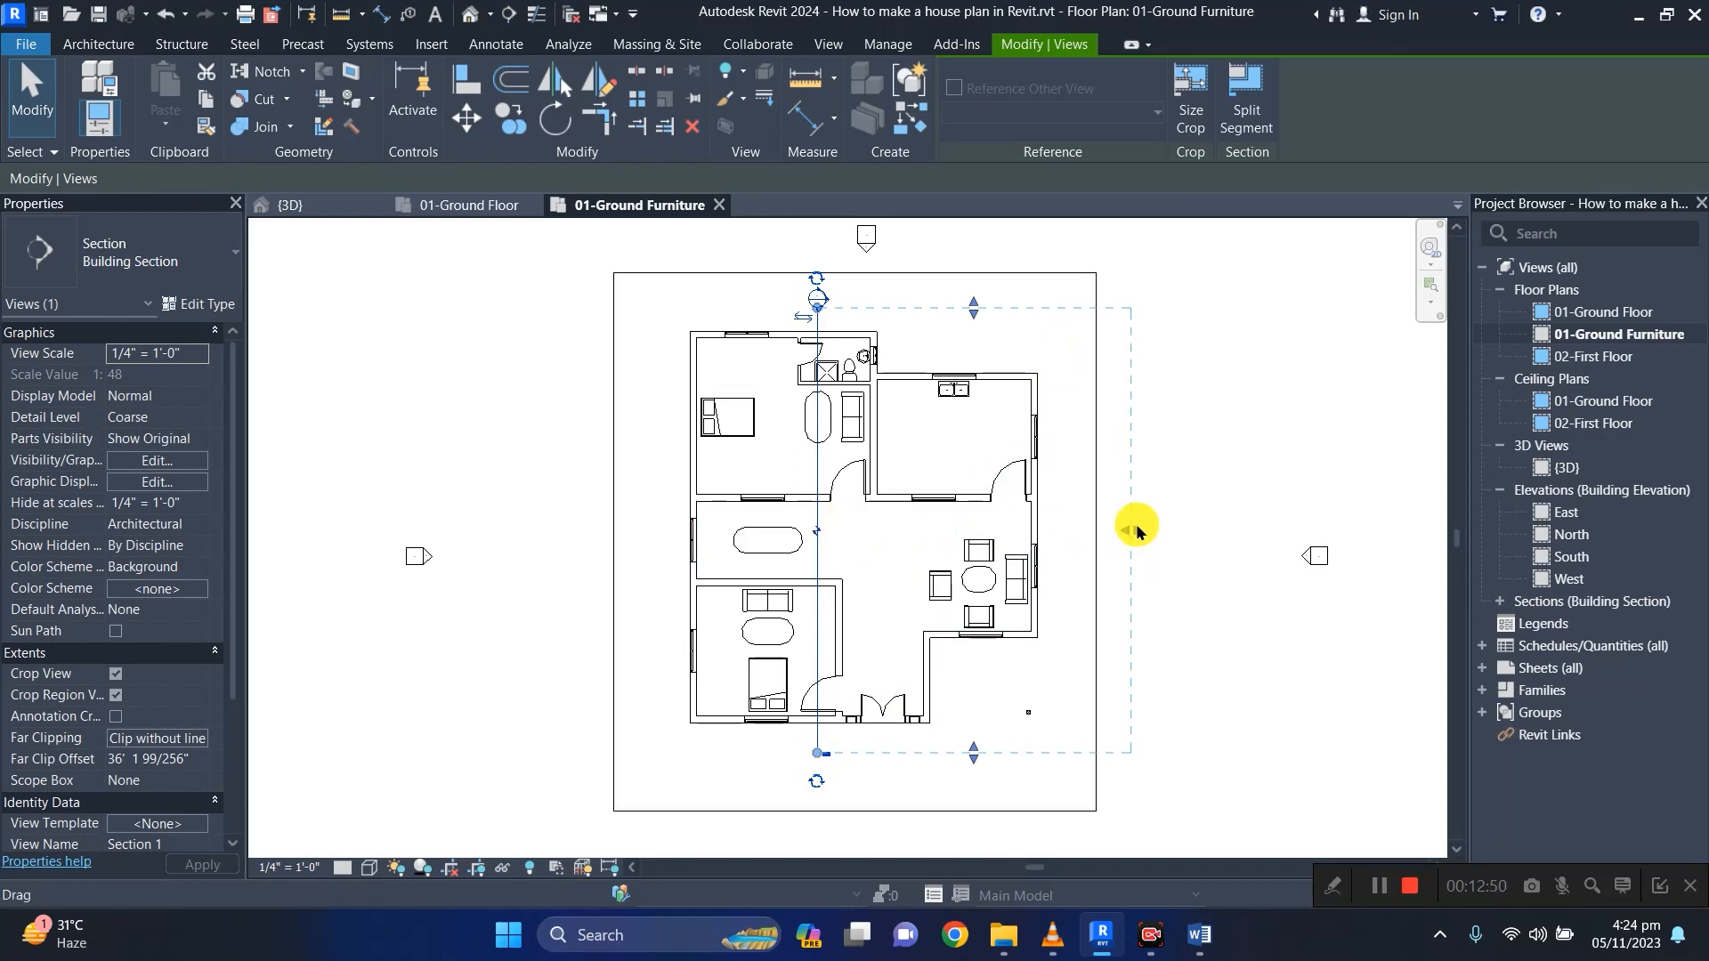
{"action": "left_click_drag", "start_coordinate": [1137, 531], "coordinate": [1009, 532]}
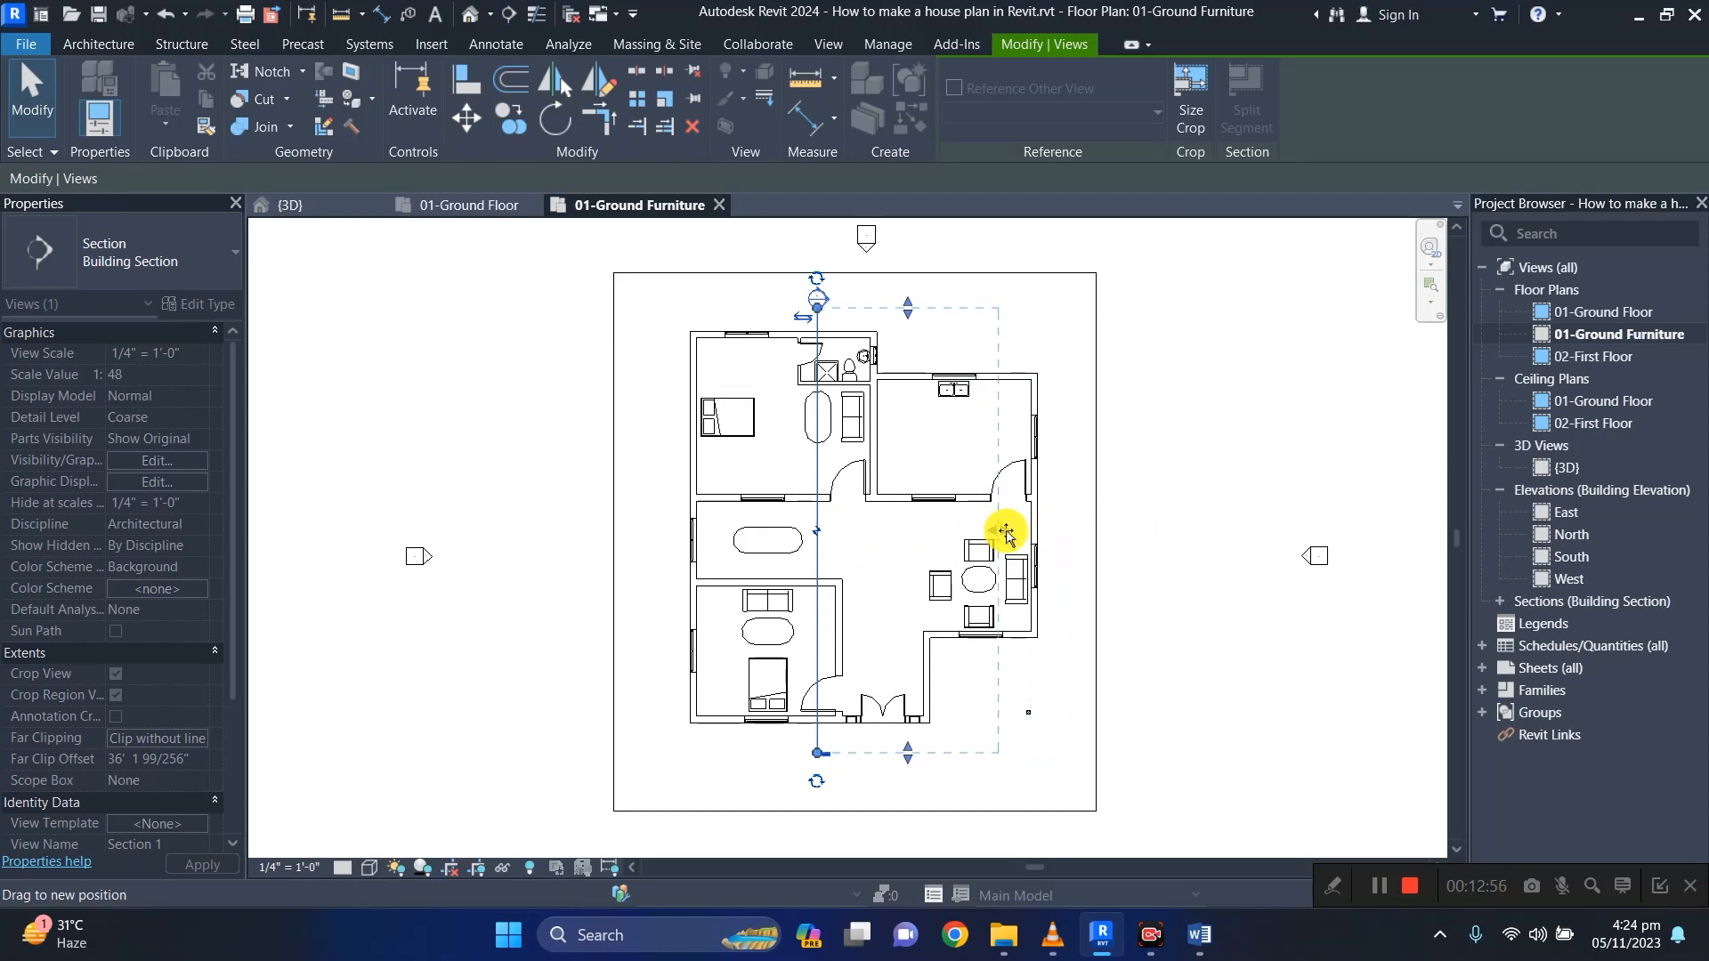
{"action": "left_click_drag", "start_coordinate": [1017, 531], "coordinate": [1013, 532]}
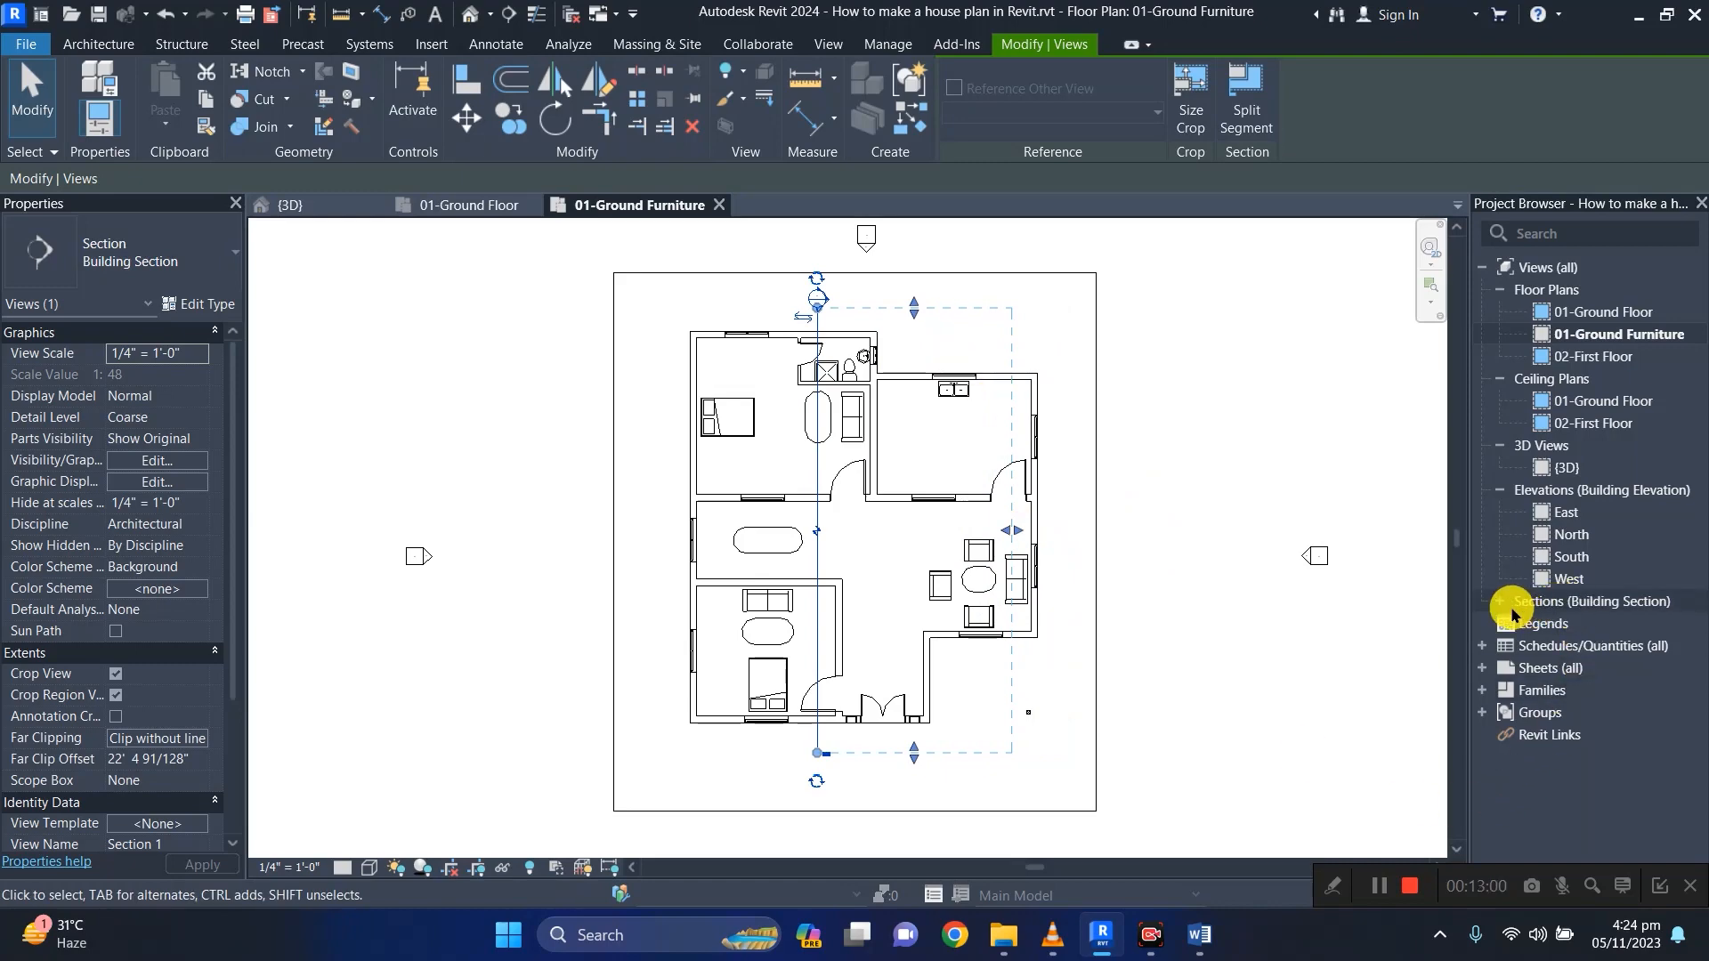
Open Section 1, set its visual style to Realistic, and inspect the bathroom fixtures and bedroom furniture.
{"action": "left_click", "coordinate": [1500, 602]}
{"action": "double_click", "coordinate": [1557, 626]}
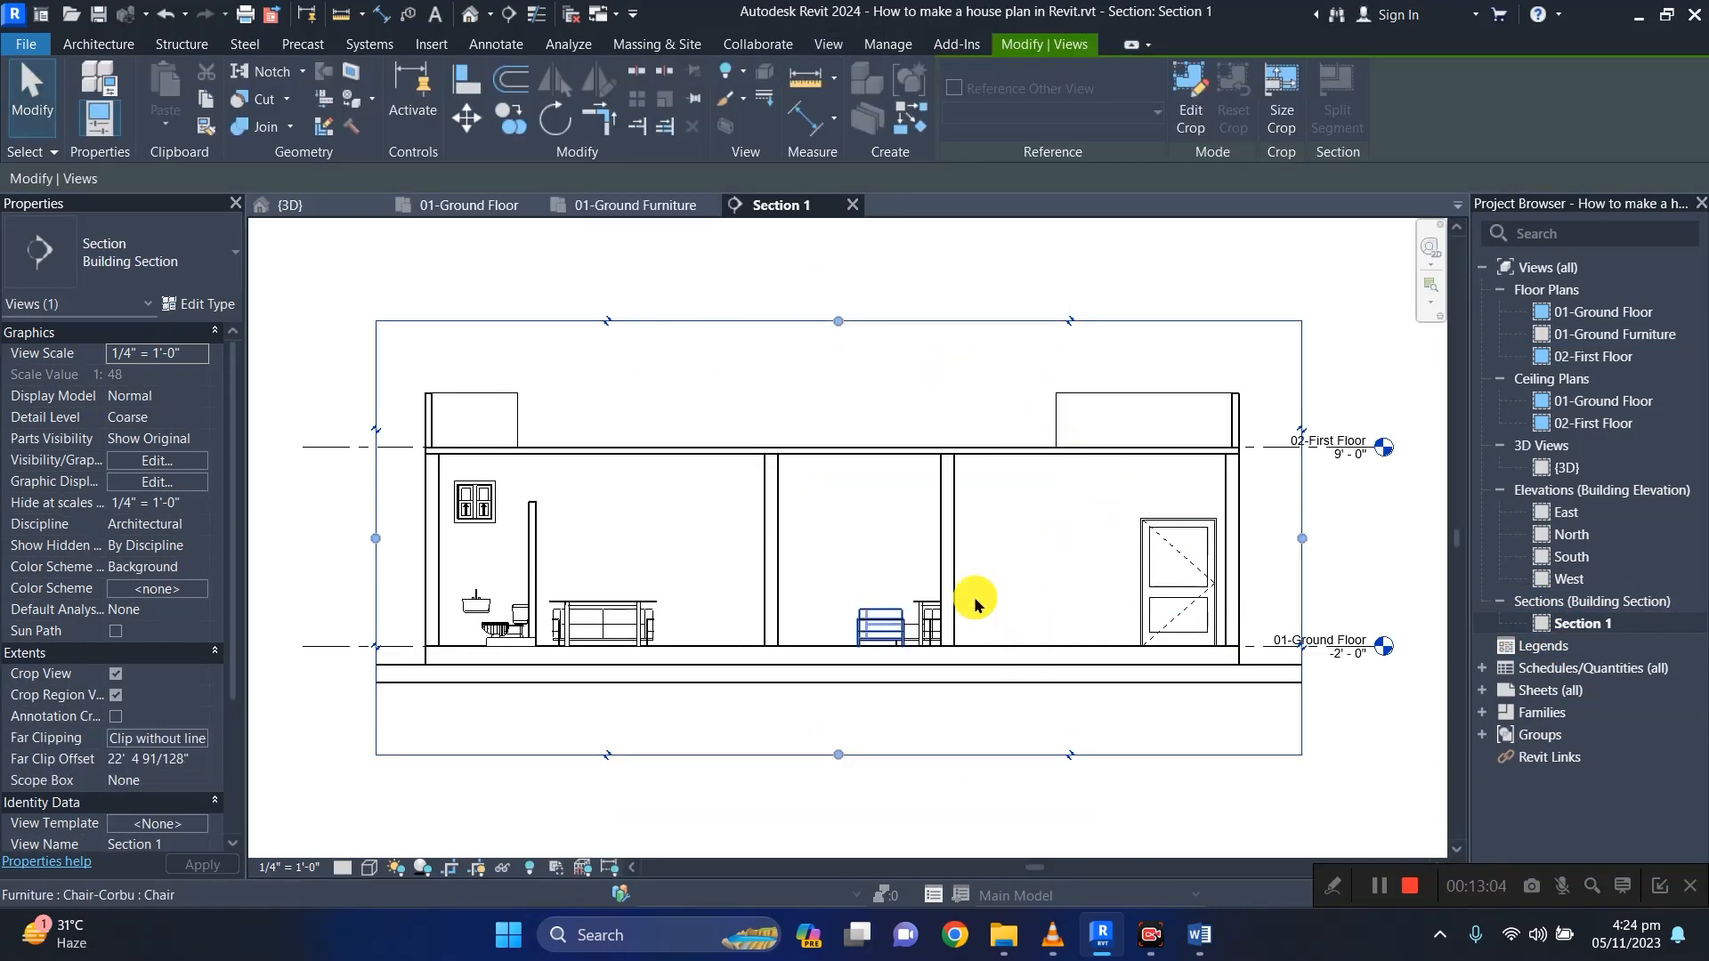
{"action": "left_click", "coordinate": [369, 870]}
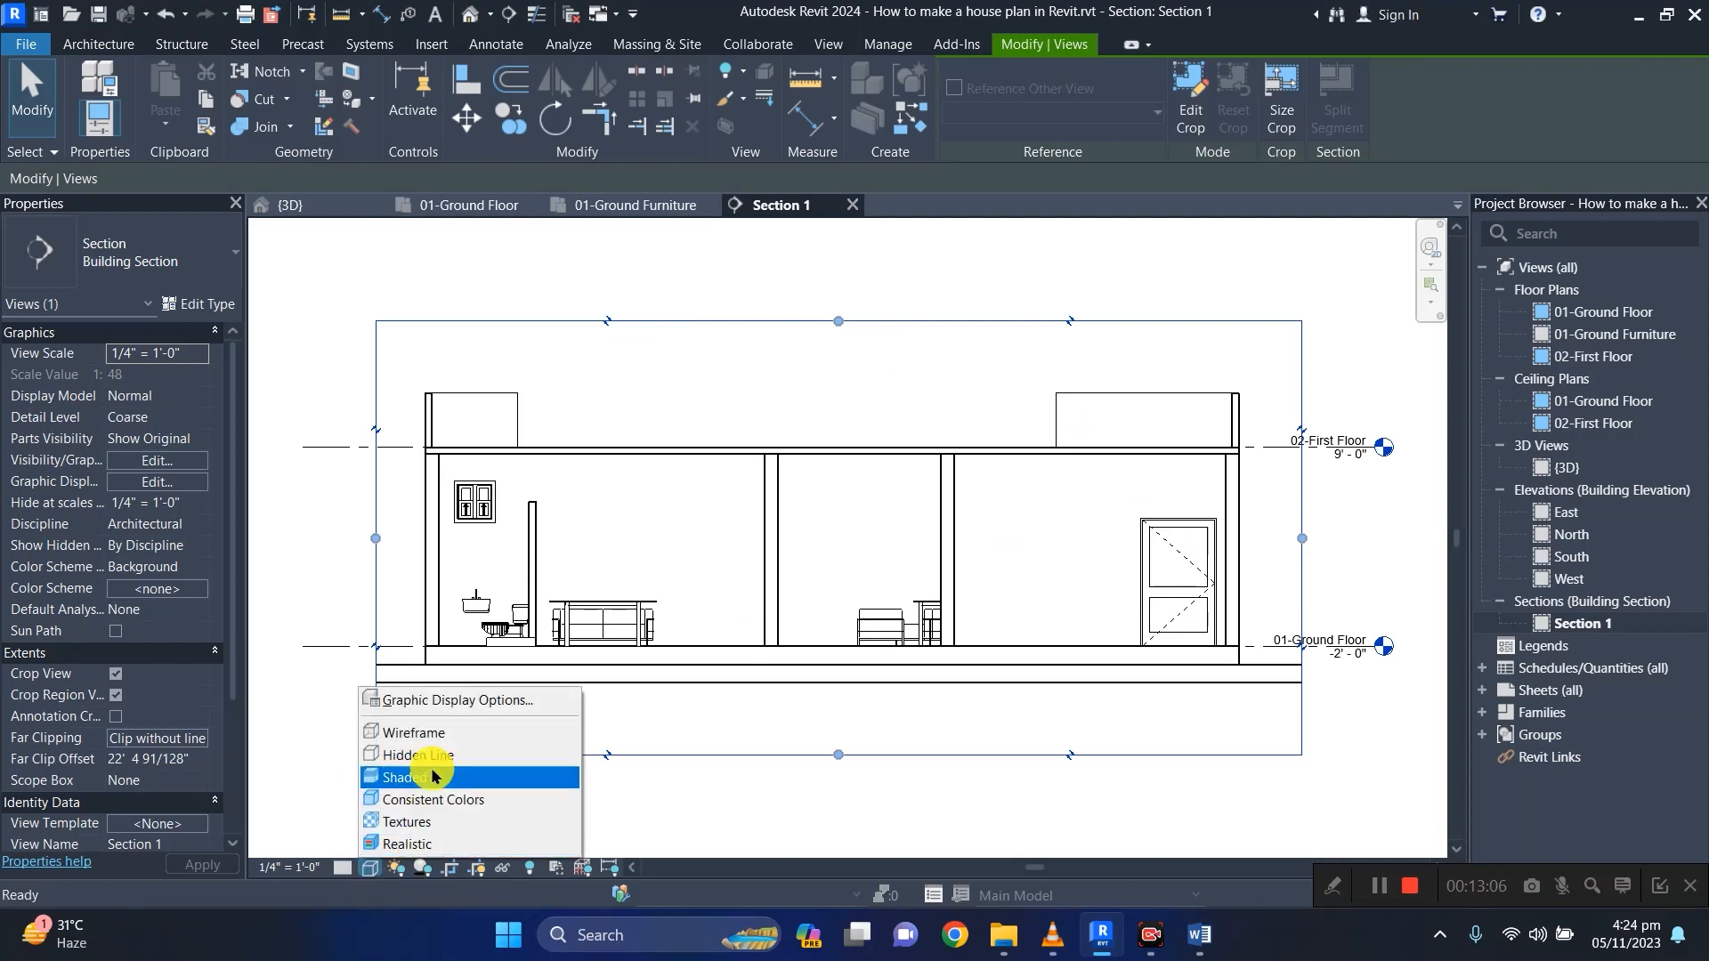
{"action": "left_click", "coordinate": [416, 844]}
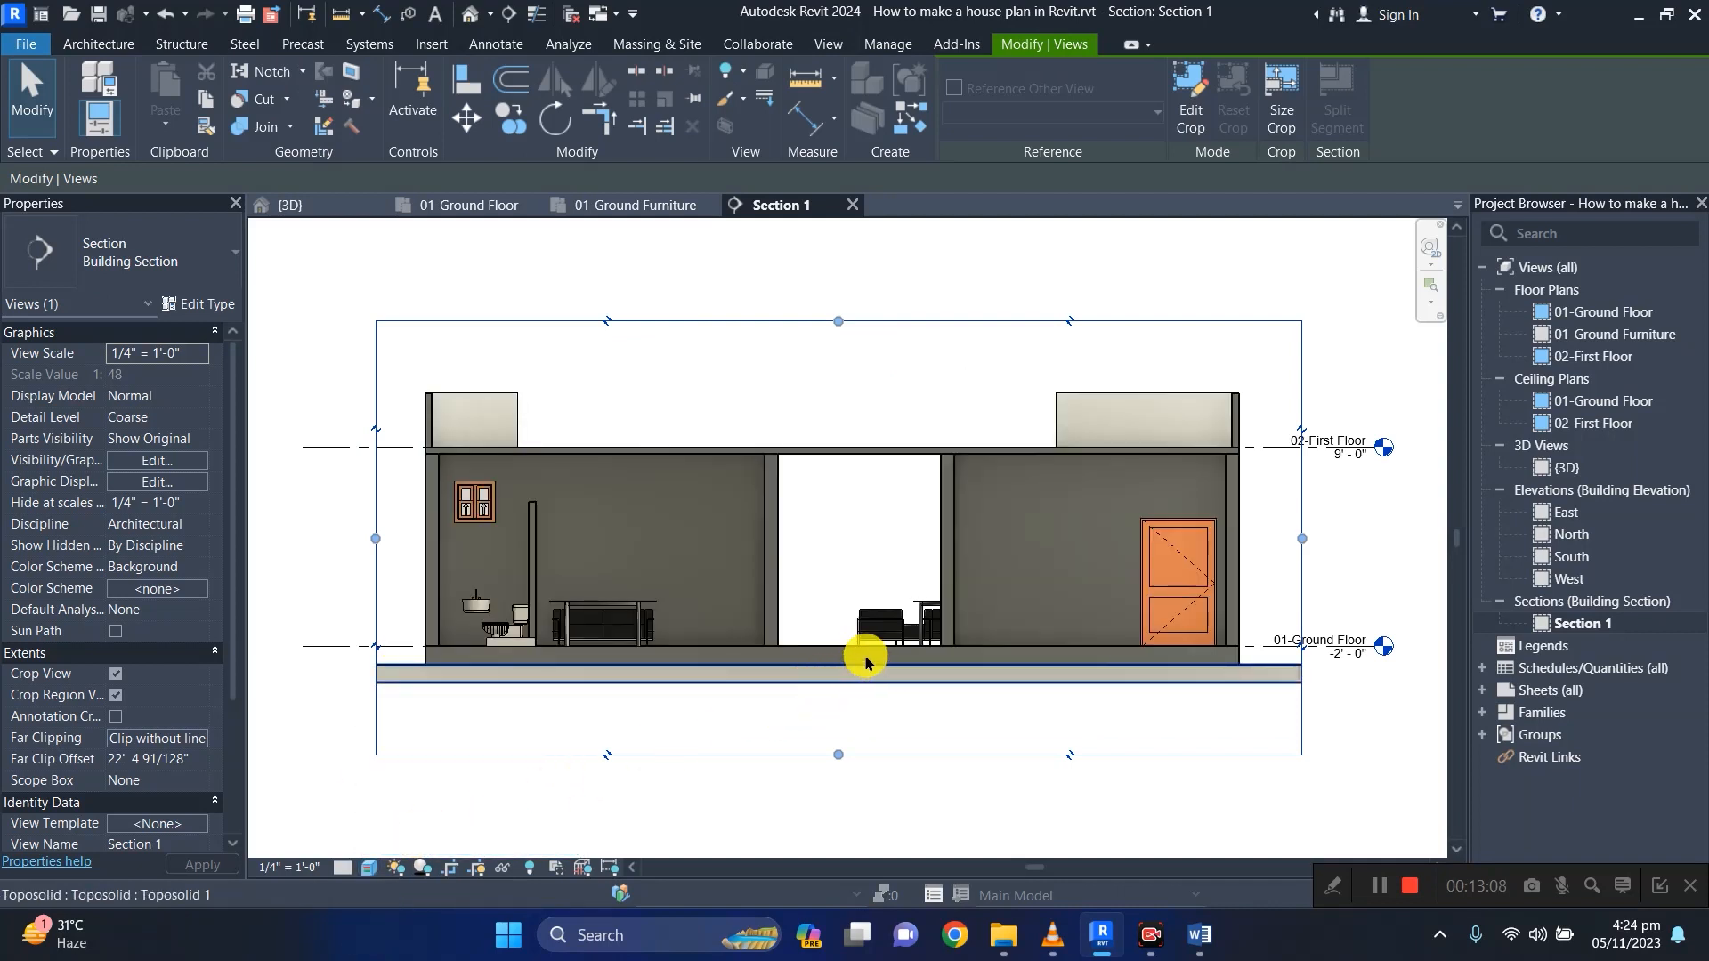
{"action": "scroll", "coordinate": [458, 623], "scroll_direction": "up", "scroll_amount": 5}
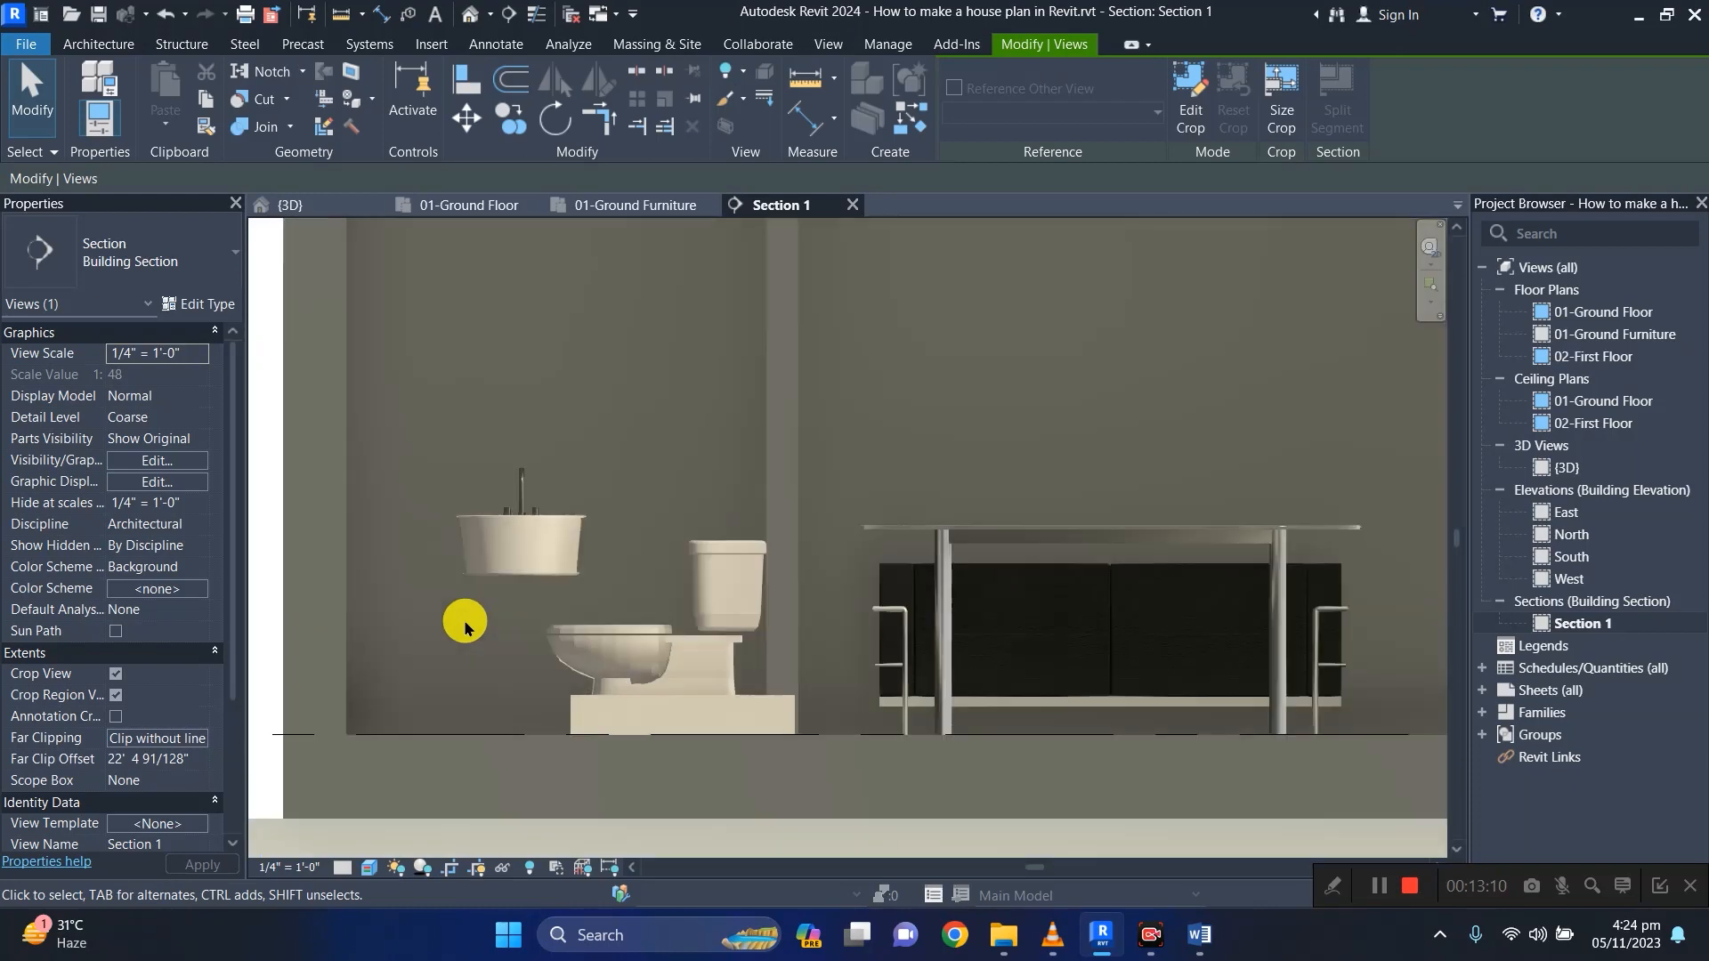
{"action": "scroll", "coordinate": [725, 618], "scroll_direction": "down", "scroll_amount": 5}
{"action": "scroll", "coordinate": [771, 618], "scroll_direction": "up", "scroll_amount": 4}
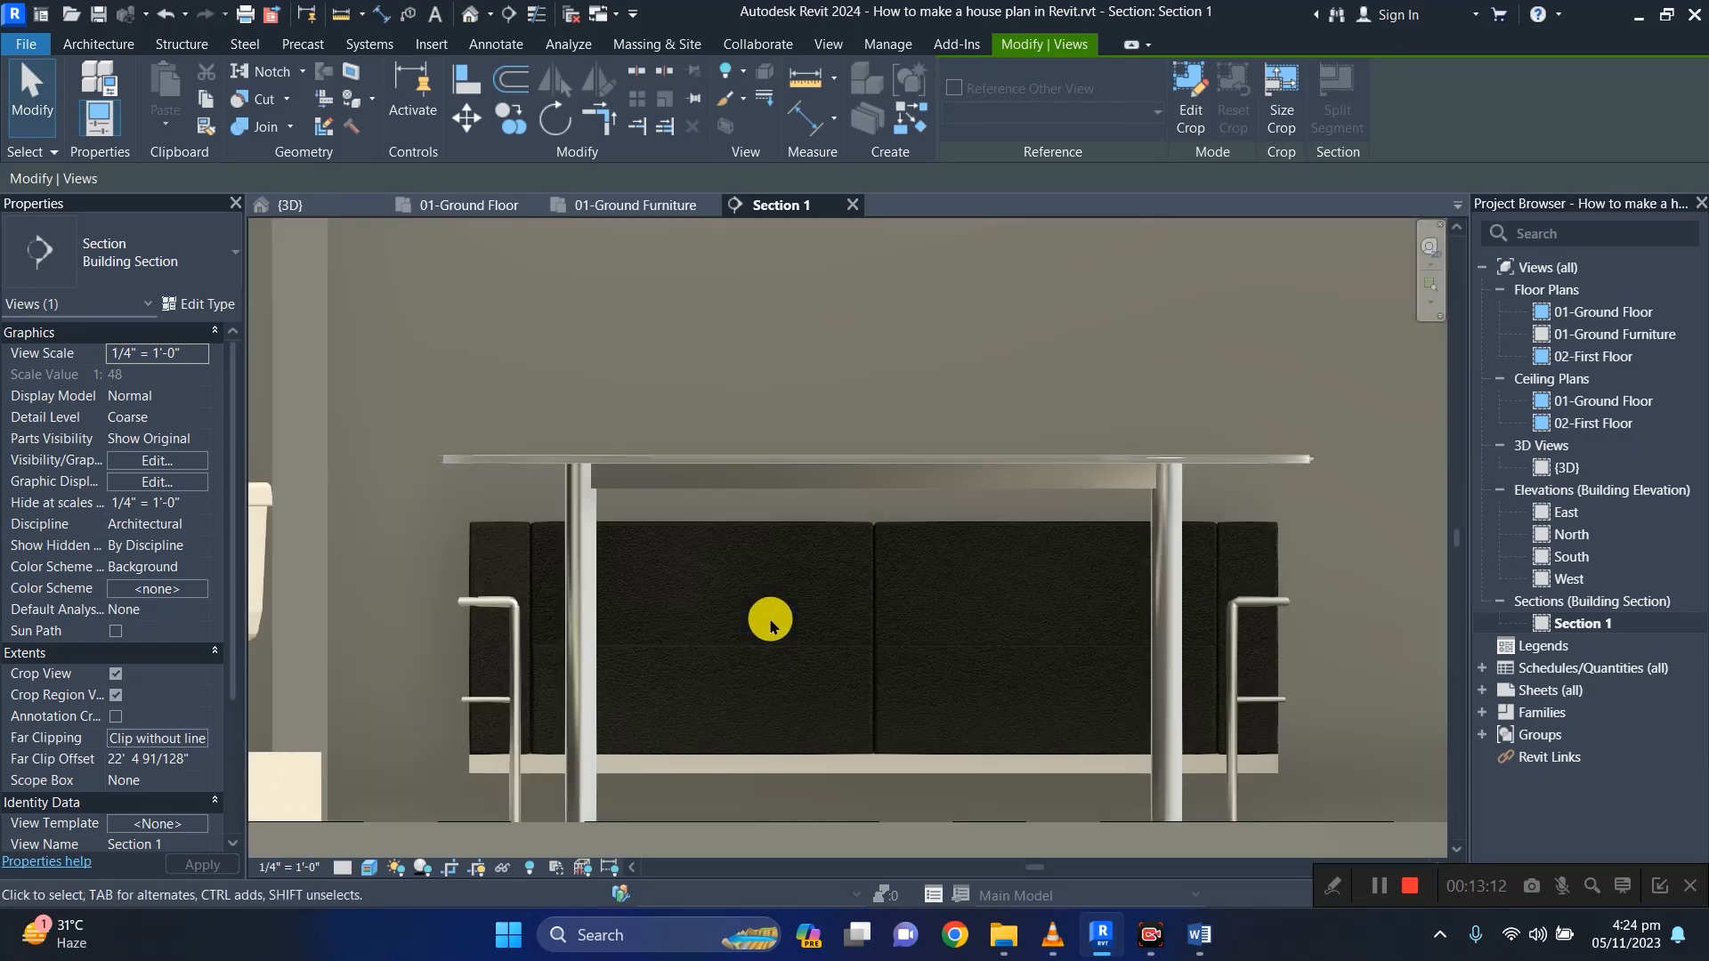
{"action": "scroll", "coordinate": [770, 623], "scroll_direction": "down", "scroll_amount": 4}
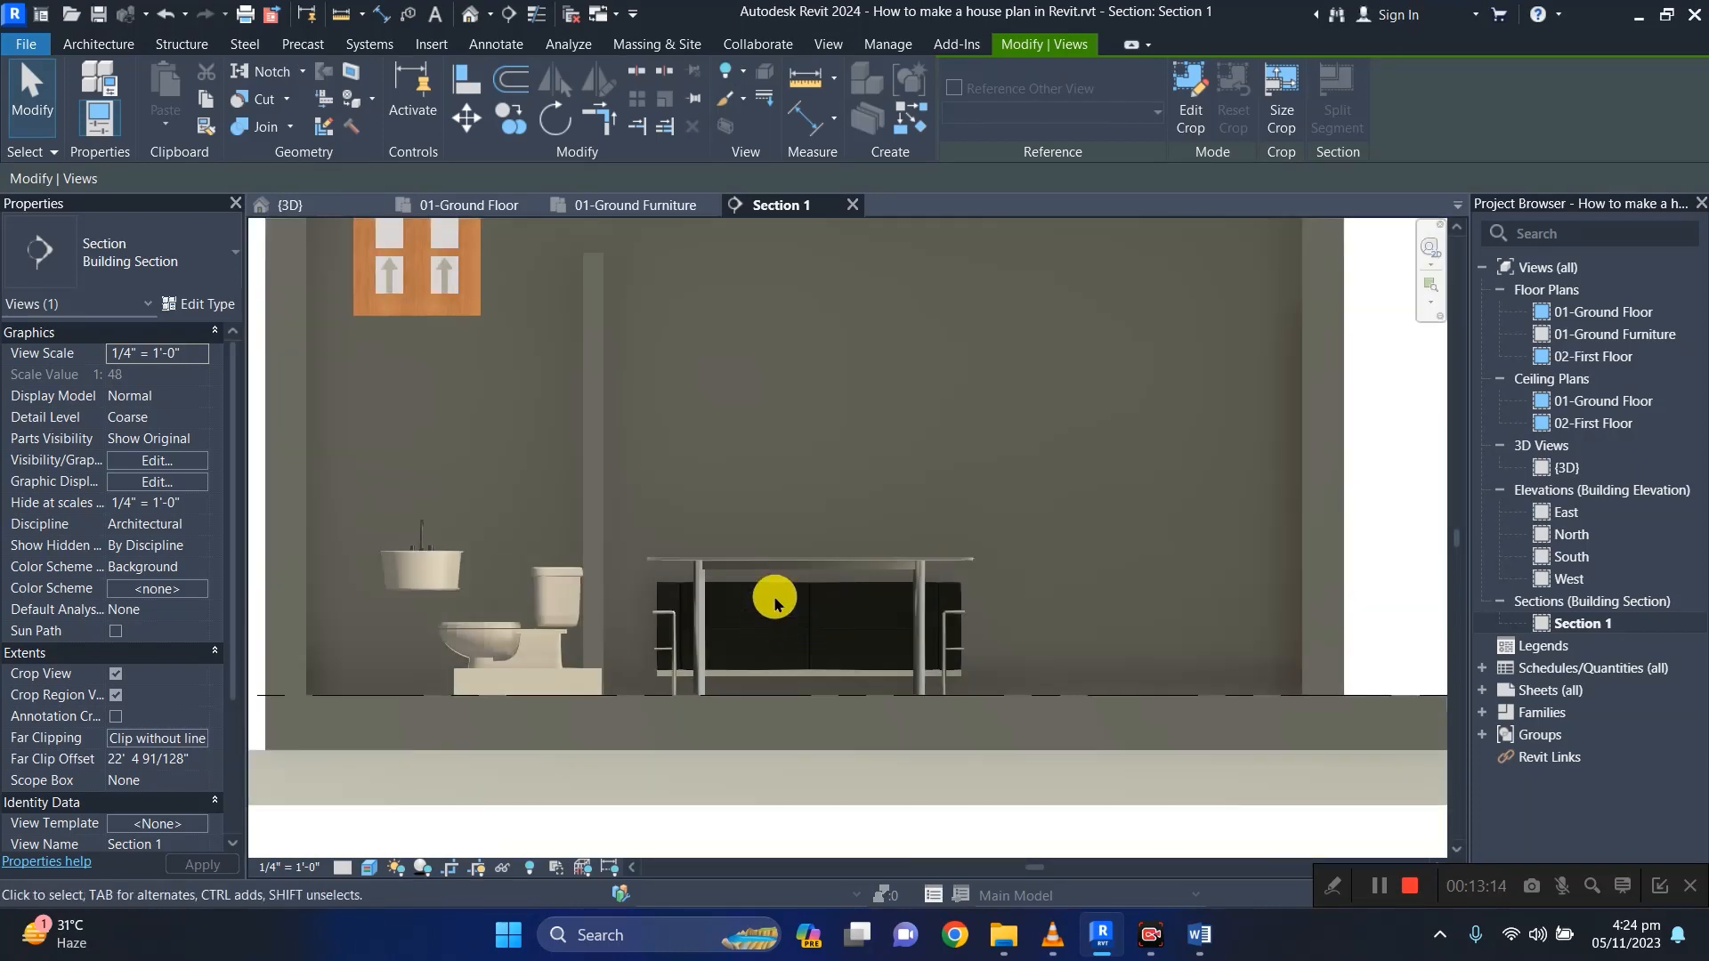
Flip the section line on the furniture plan to look west, check the result in Section 1 and close that view.
{"action": "left_click", "coordinate": [646, 205]}
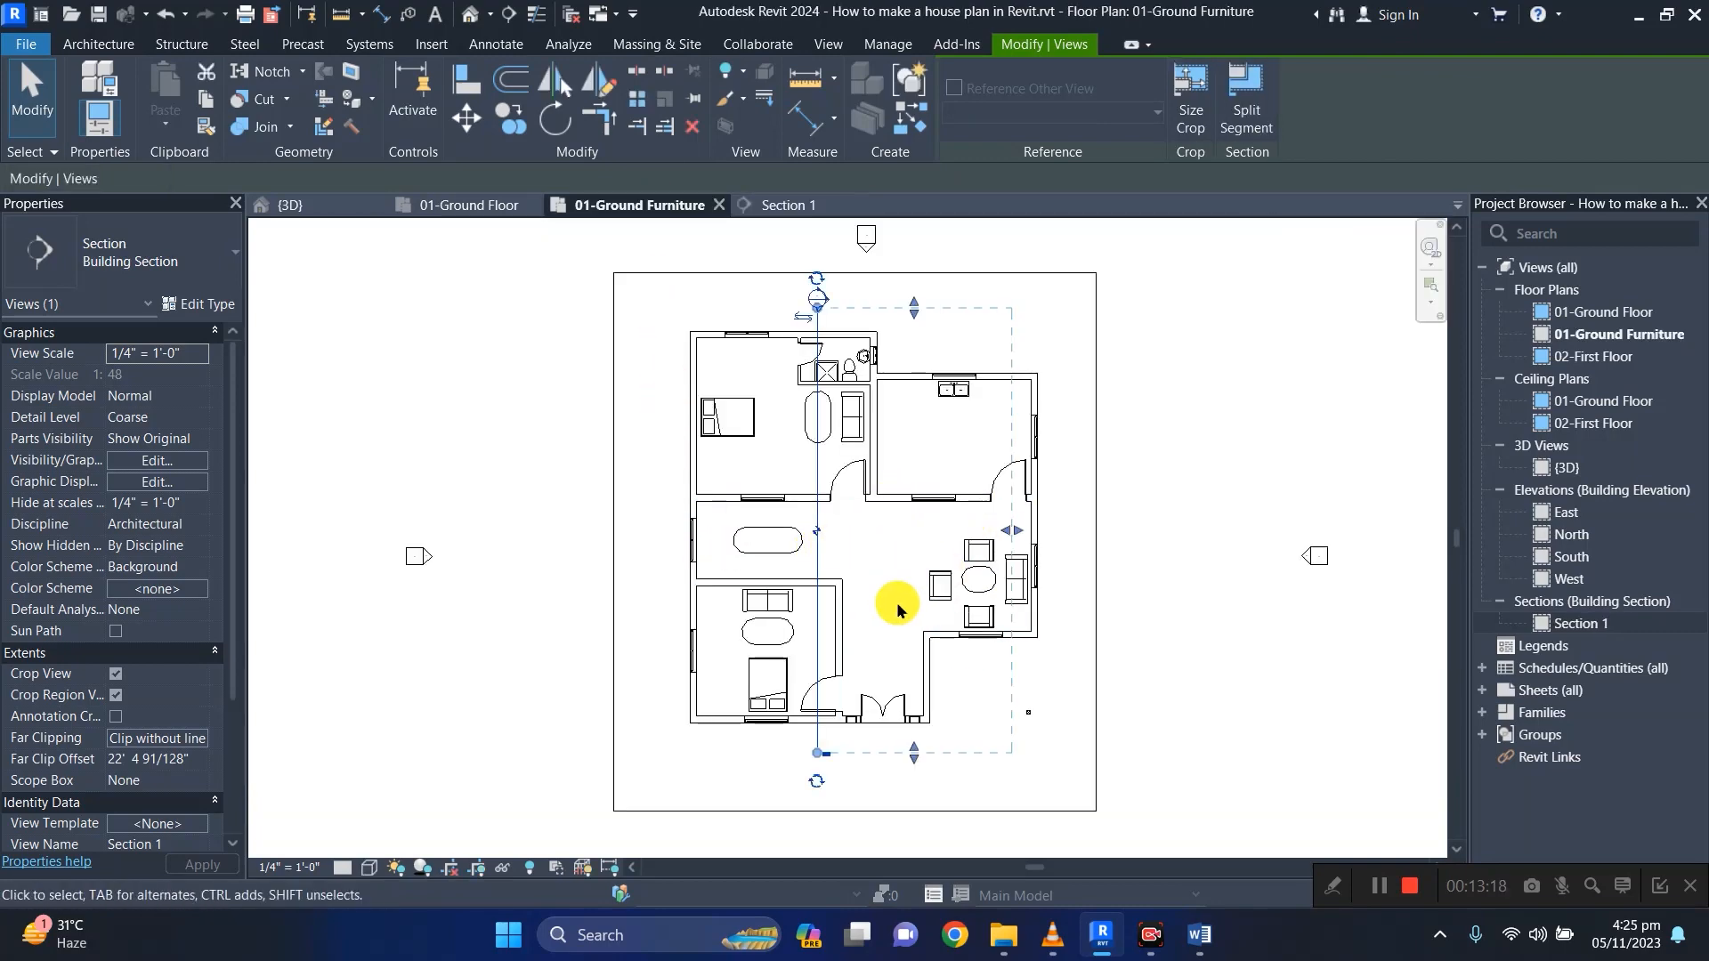
{"action": "scroll", "coordinate": [801, 296], "scroll_direction": "up", "scroll_amount": 5}
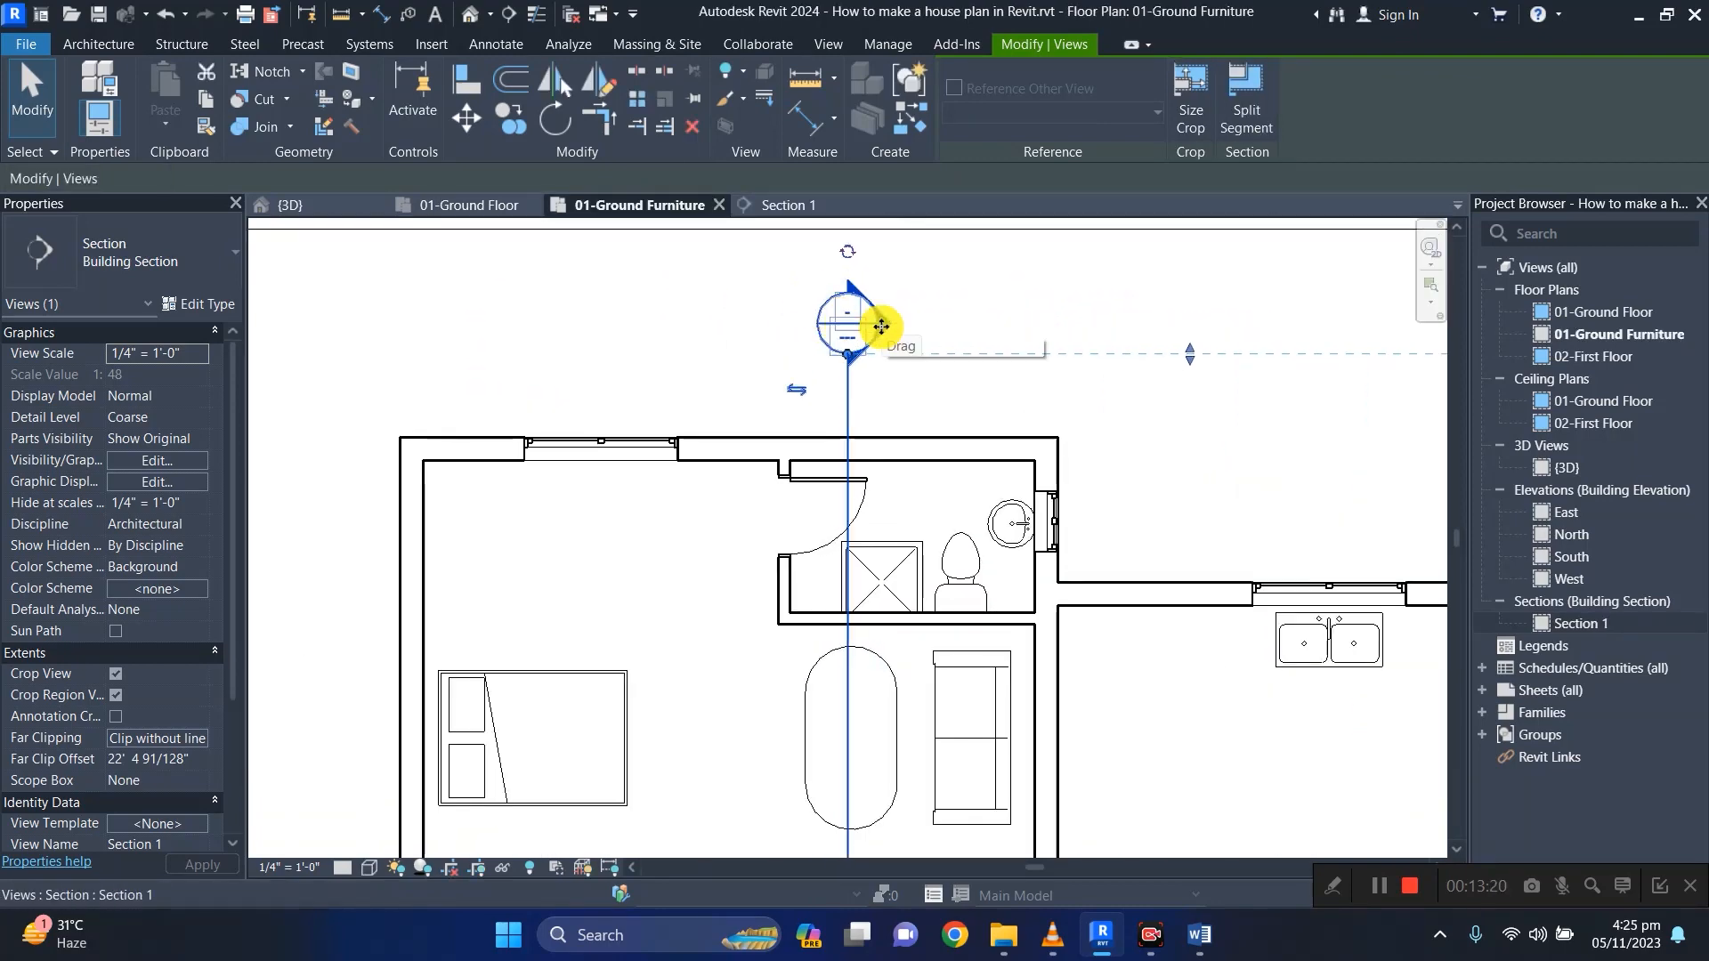
{"action": "left_click", "coordinate": [796, 388]}
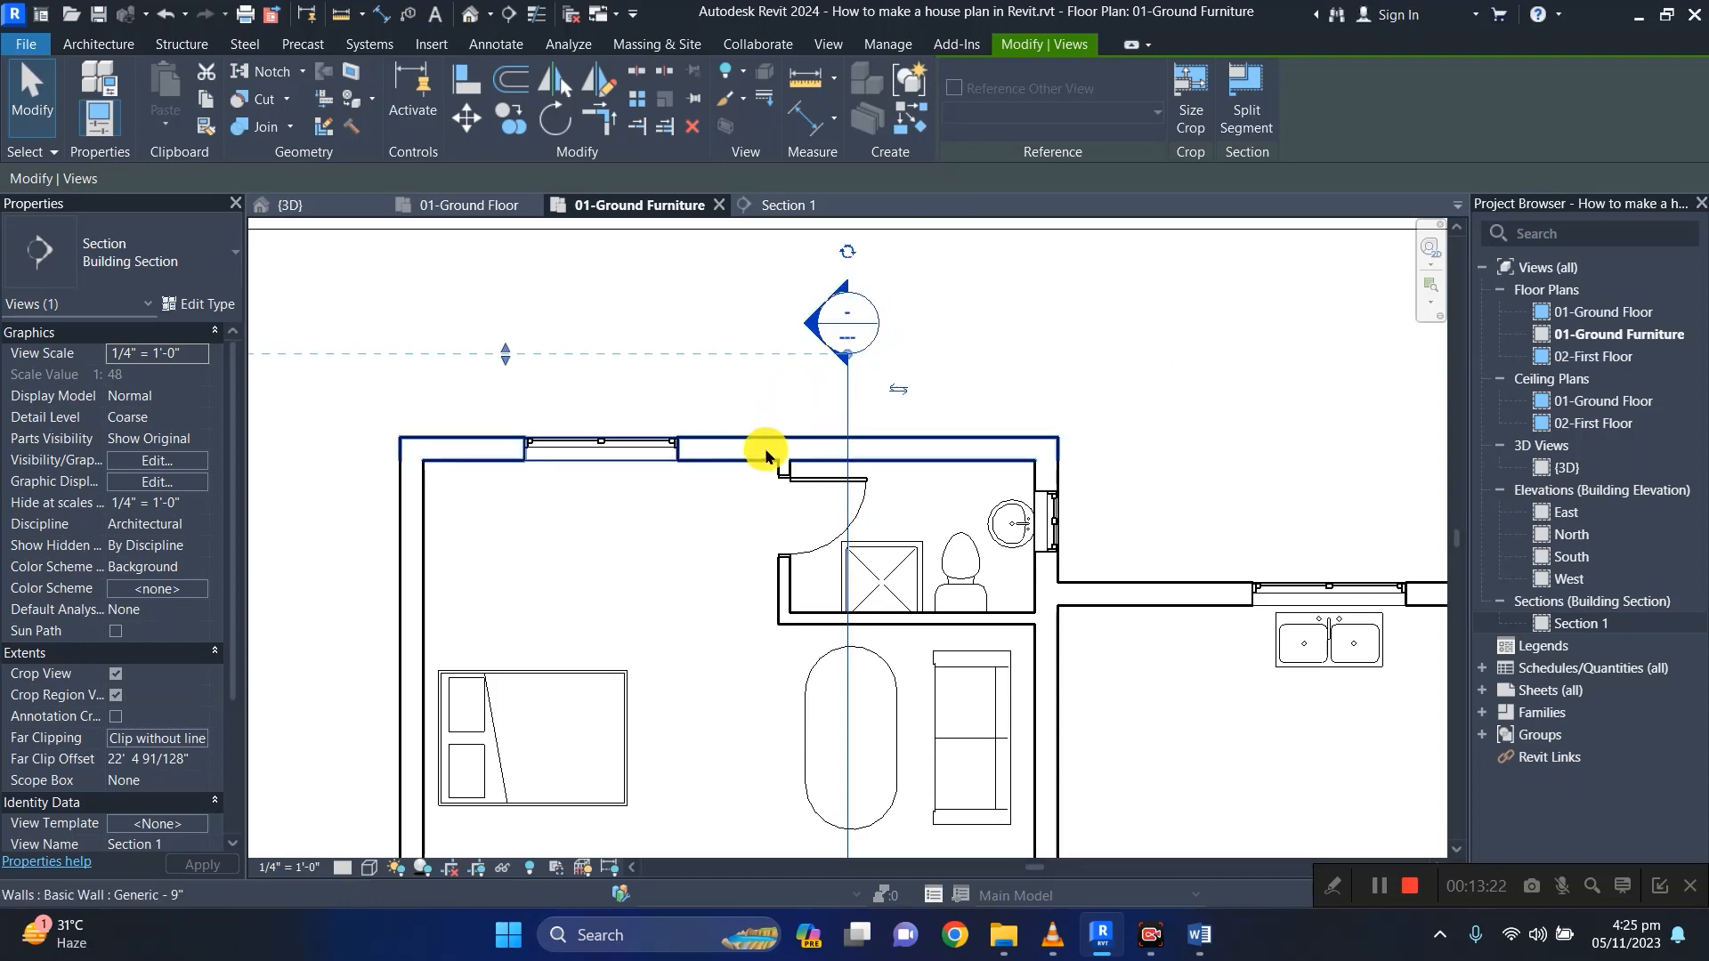
{"action": "scroll", "coordinate": [766, 455], "scroll_direction": "down", "scroll_amount": 5}
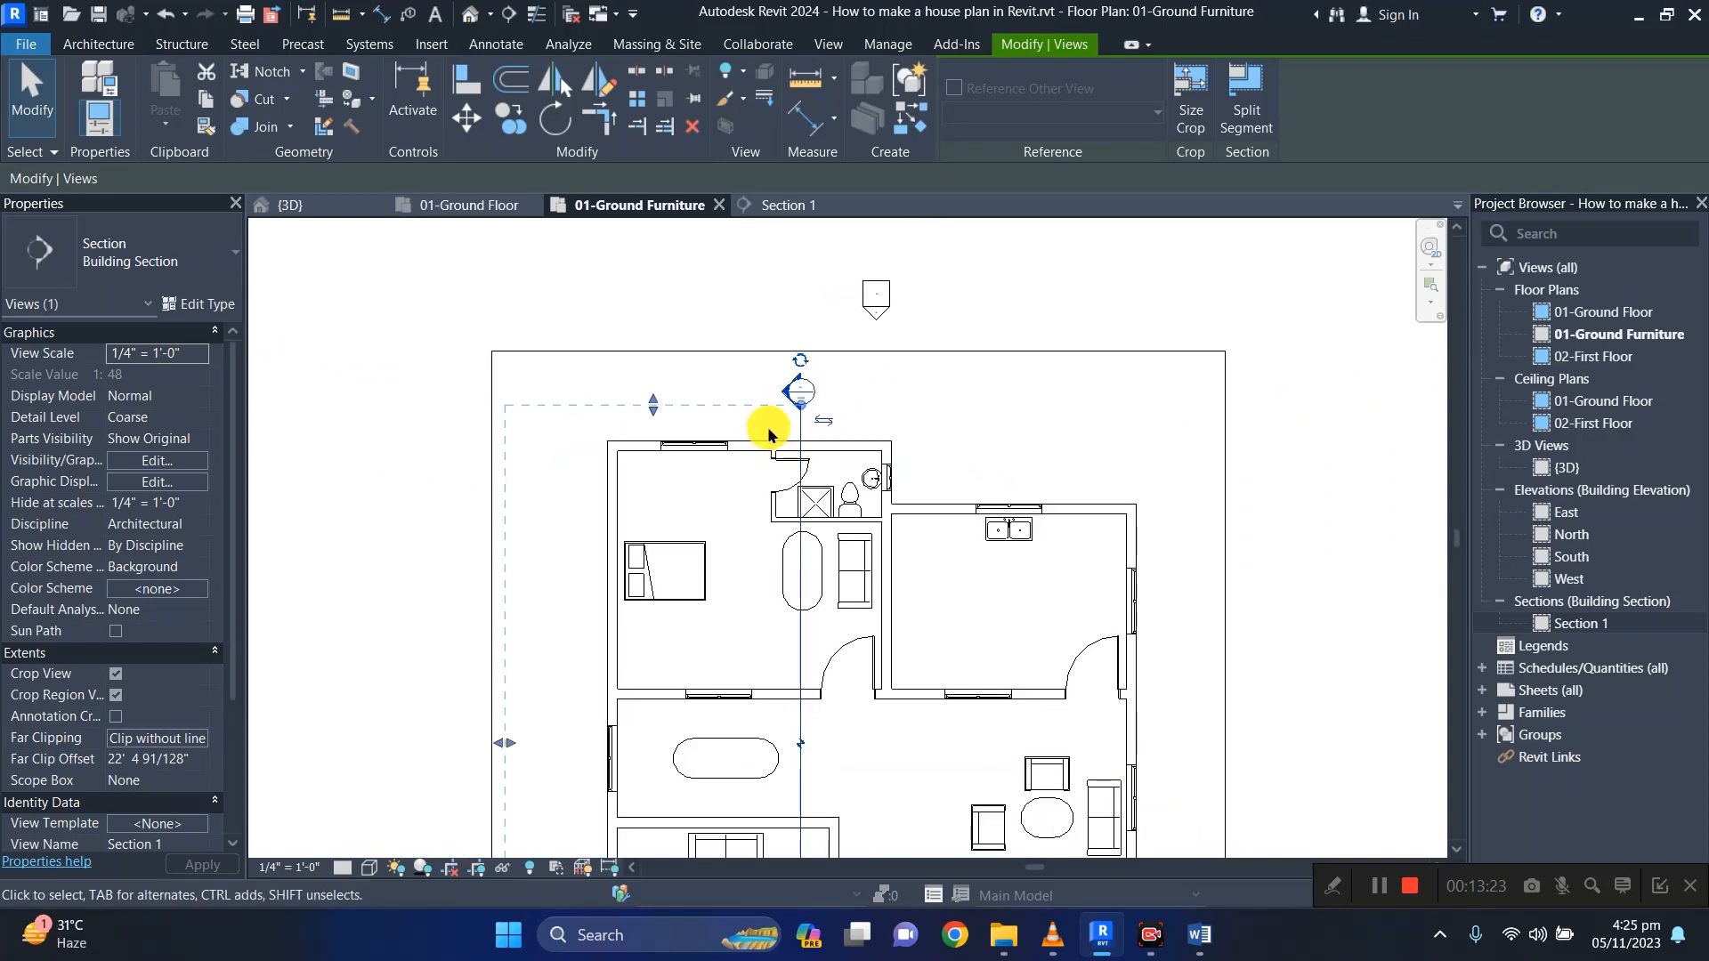
{"action": "double_click", "coordinate": [1558, 626]}
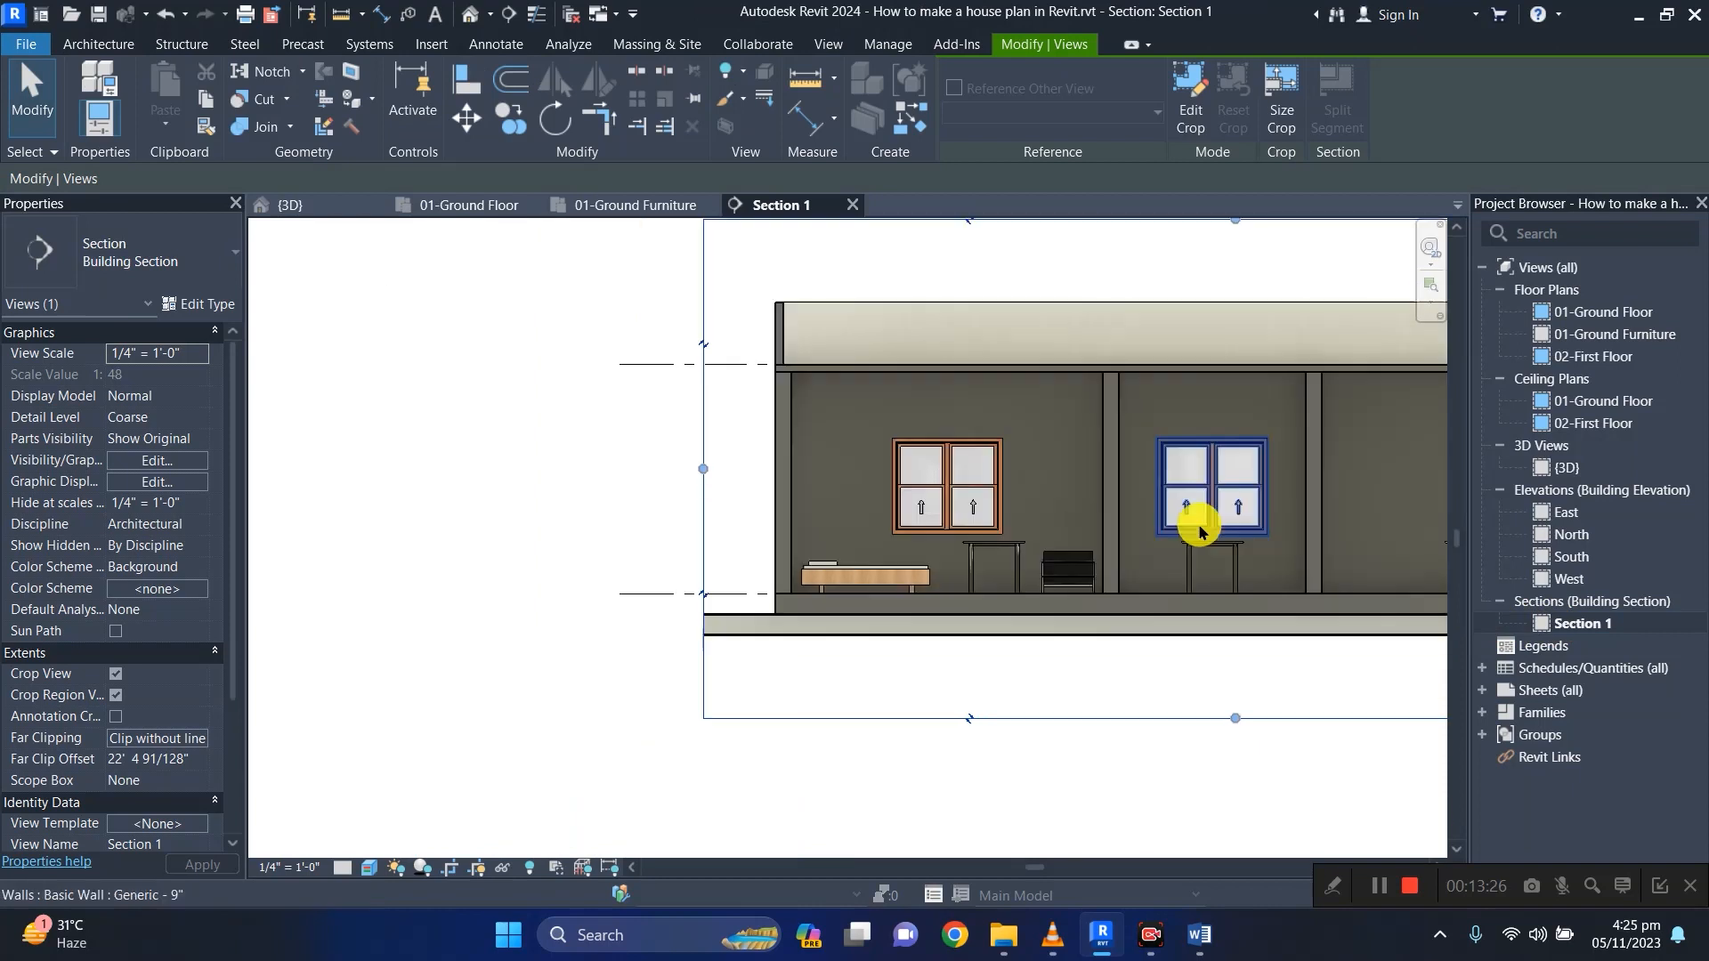
{"action": "middle_click_drag", "start_coordinate": [1199, 532], "coordinate": [769, 543]}
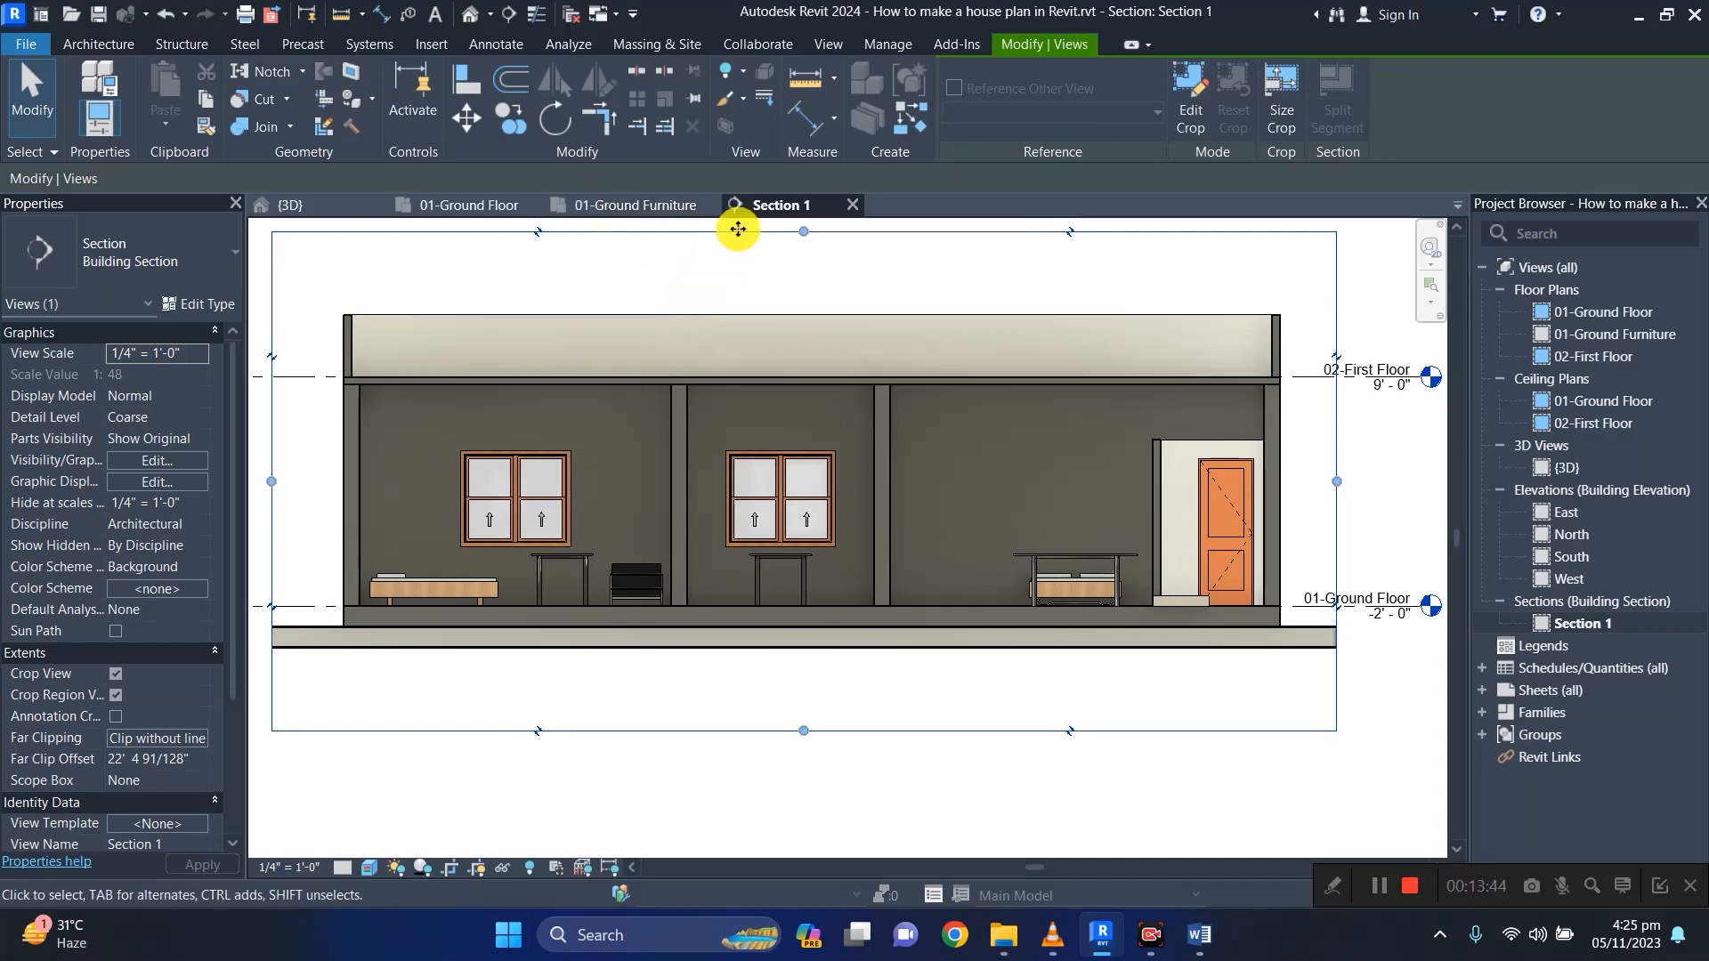
{"action": "left_click", "coordinate": [854, 208]}
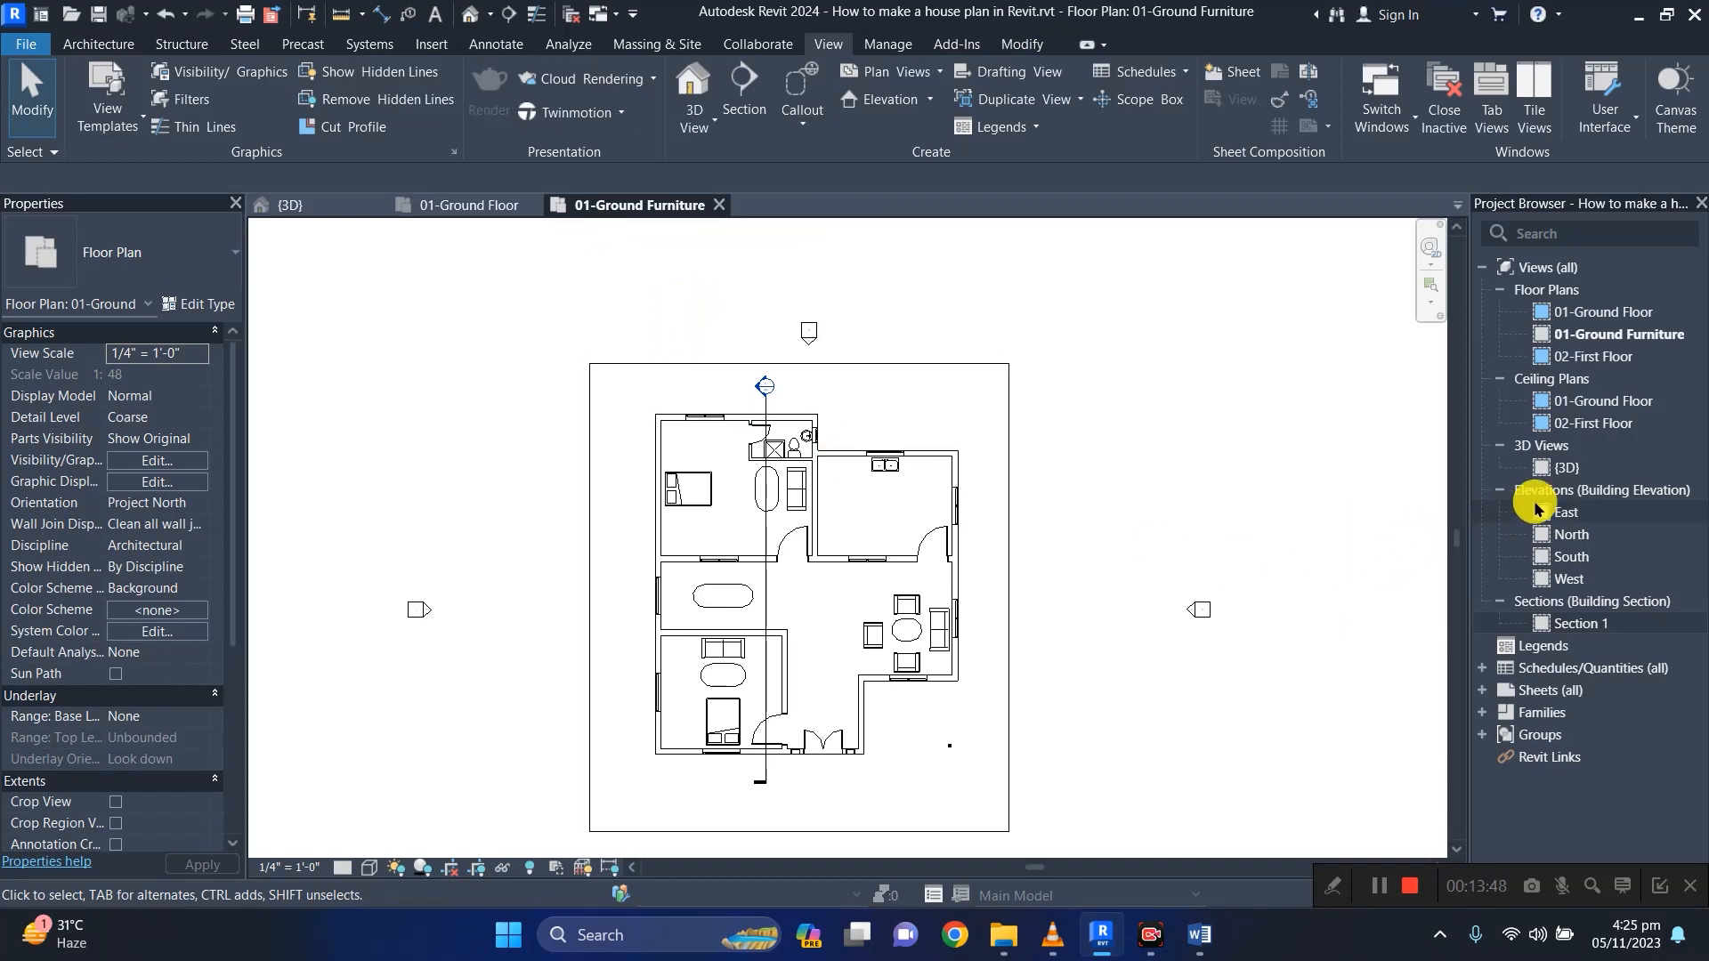
In the 01-Ground Floor ceiling plan, place automatic GWB on Furring ceilings at 8' 0" in the bedrooms, kitchen and hall.
{"action": "double_click", "coordinate": [1558, 402]}
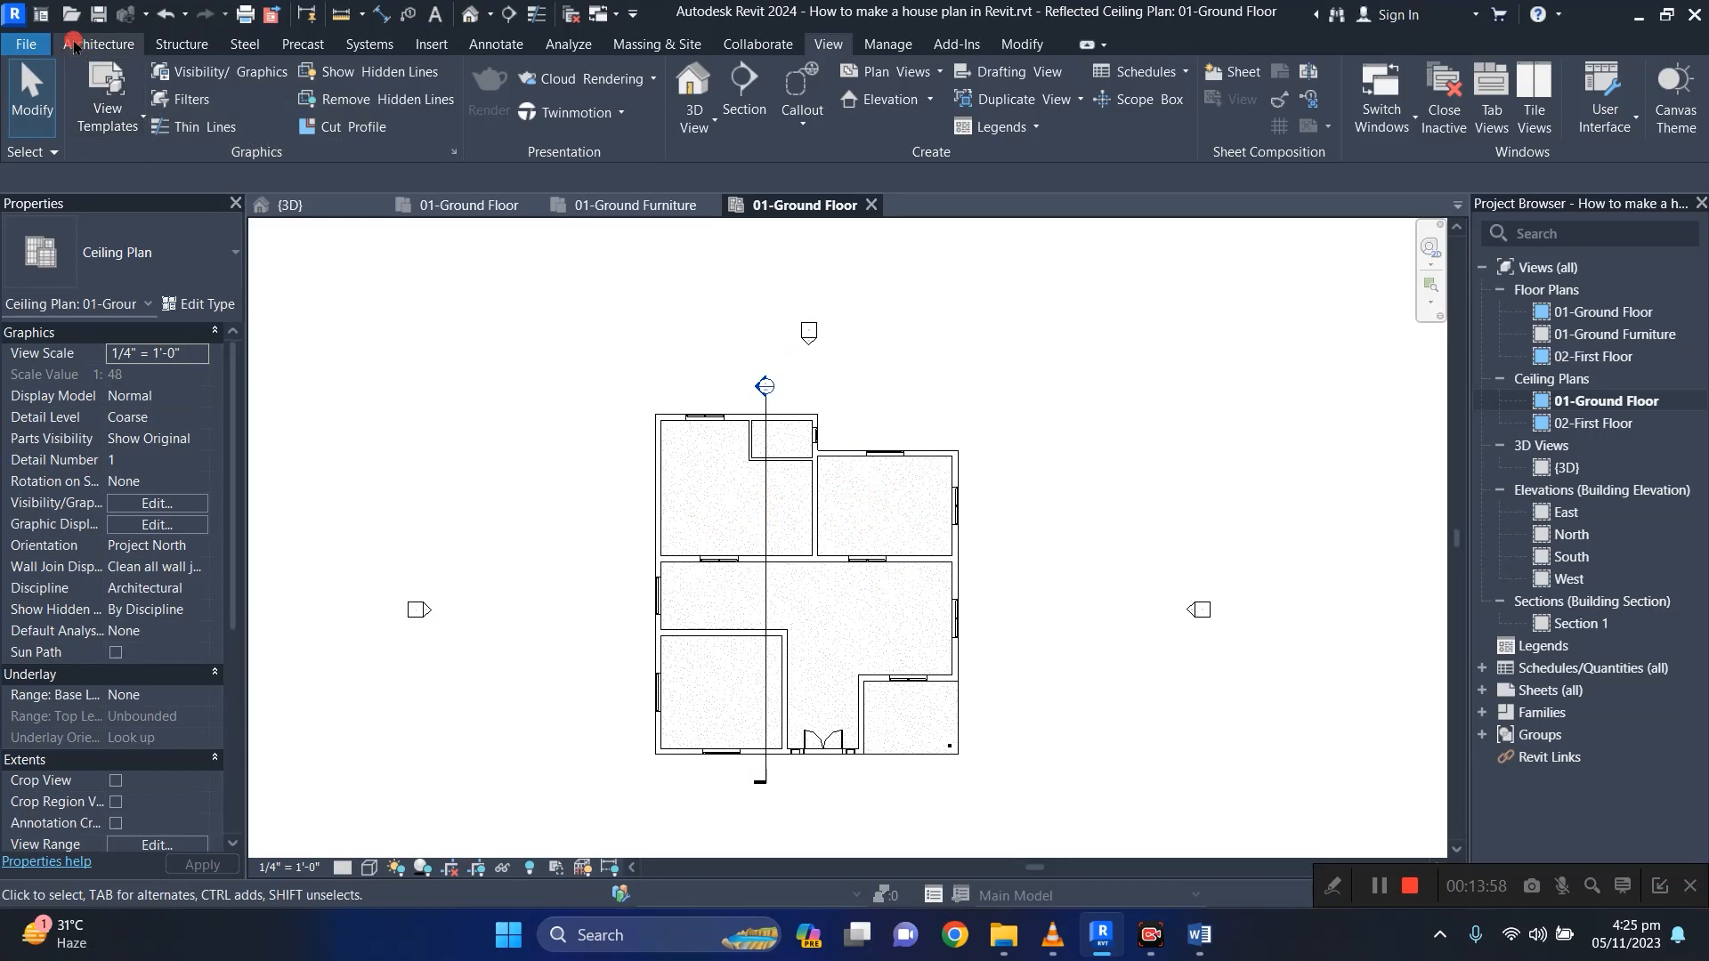
{"action": "left_click", "coordinate": [97, 43]}
{"action": "left_click", "coordinate": [455, 109]}
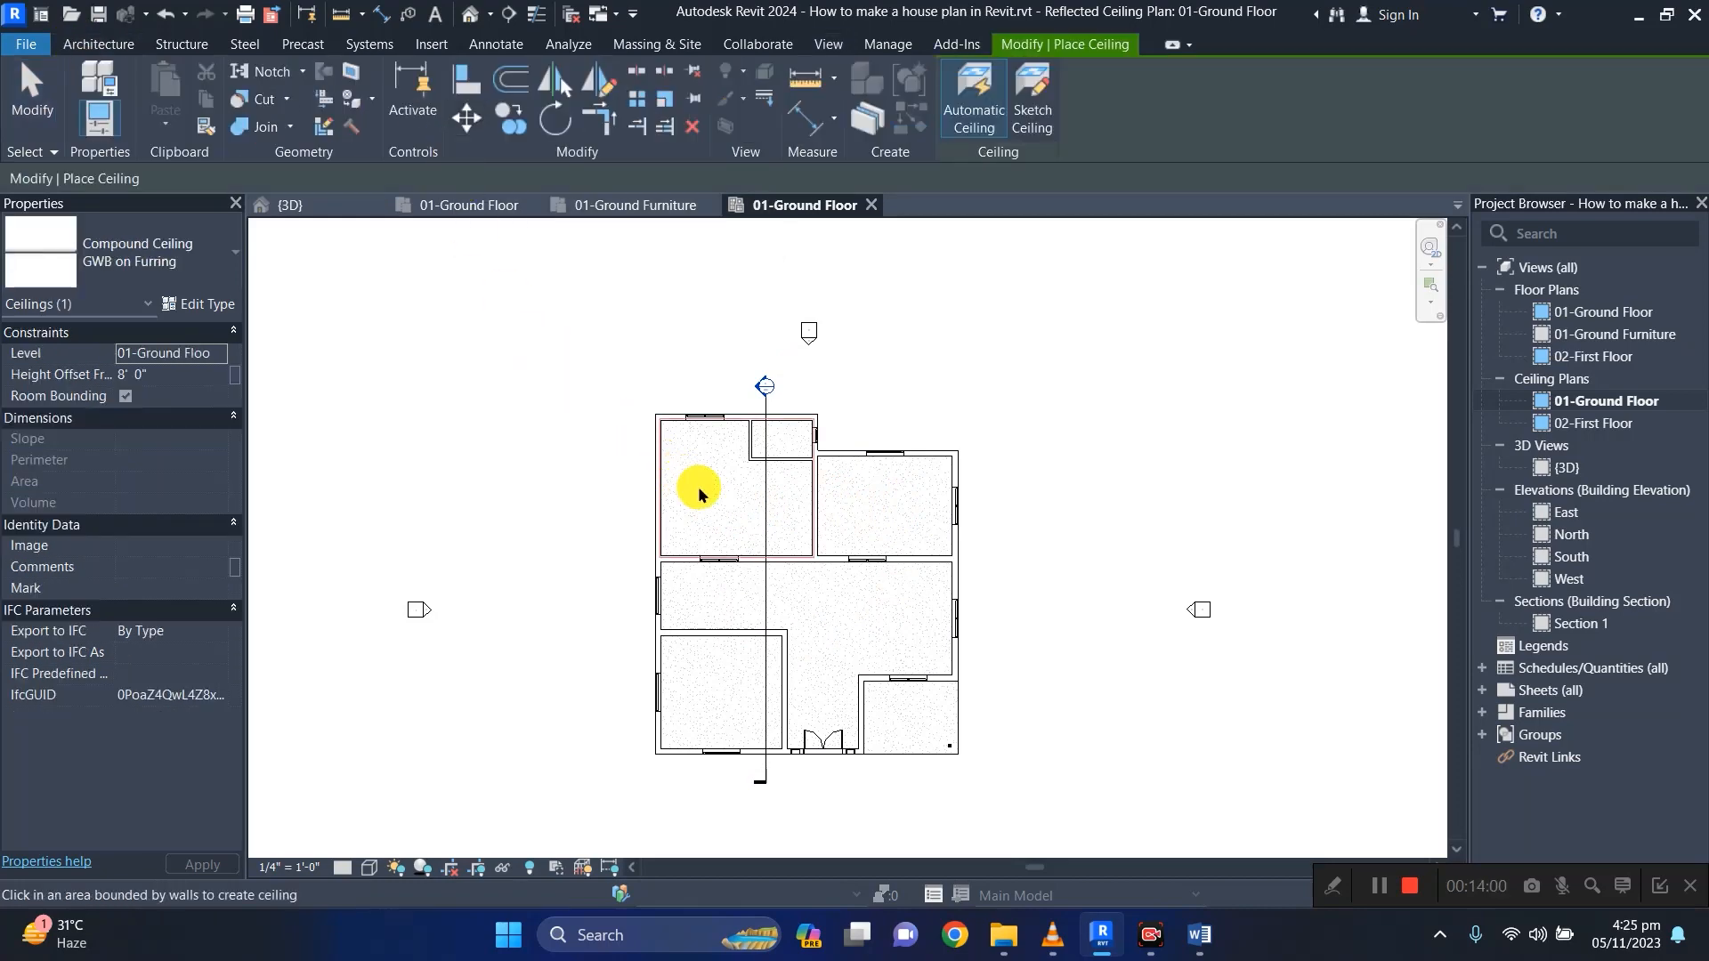
{"action": "left_click", "coordinate": [723, 485]}
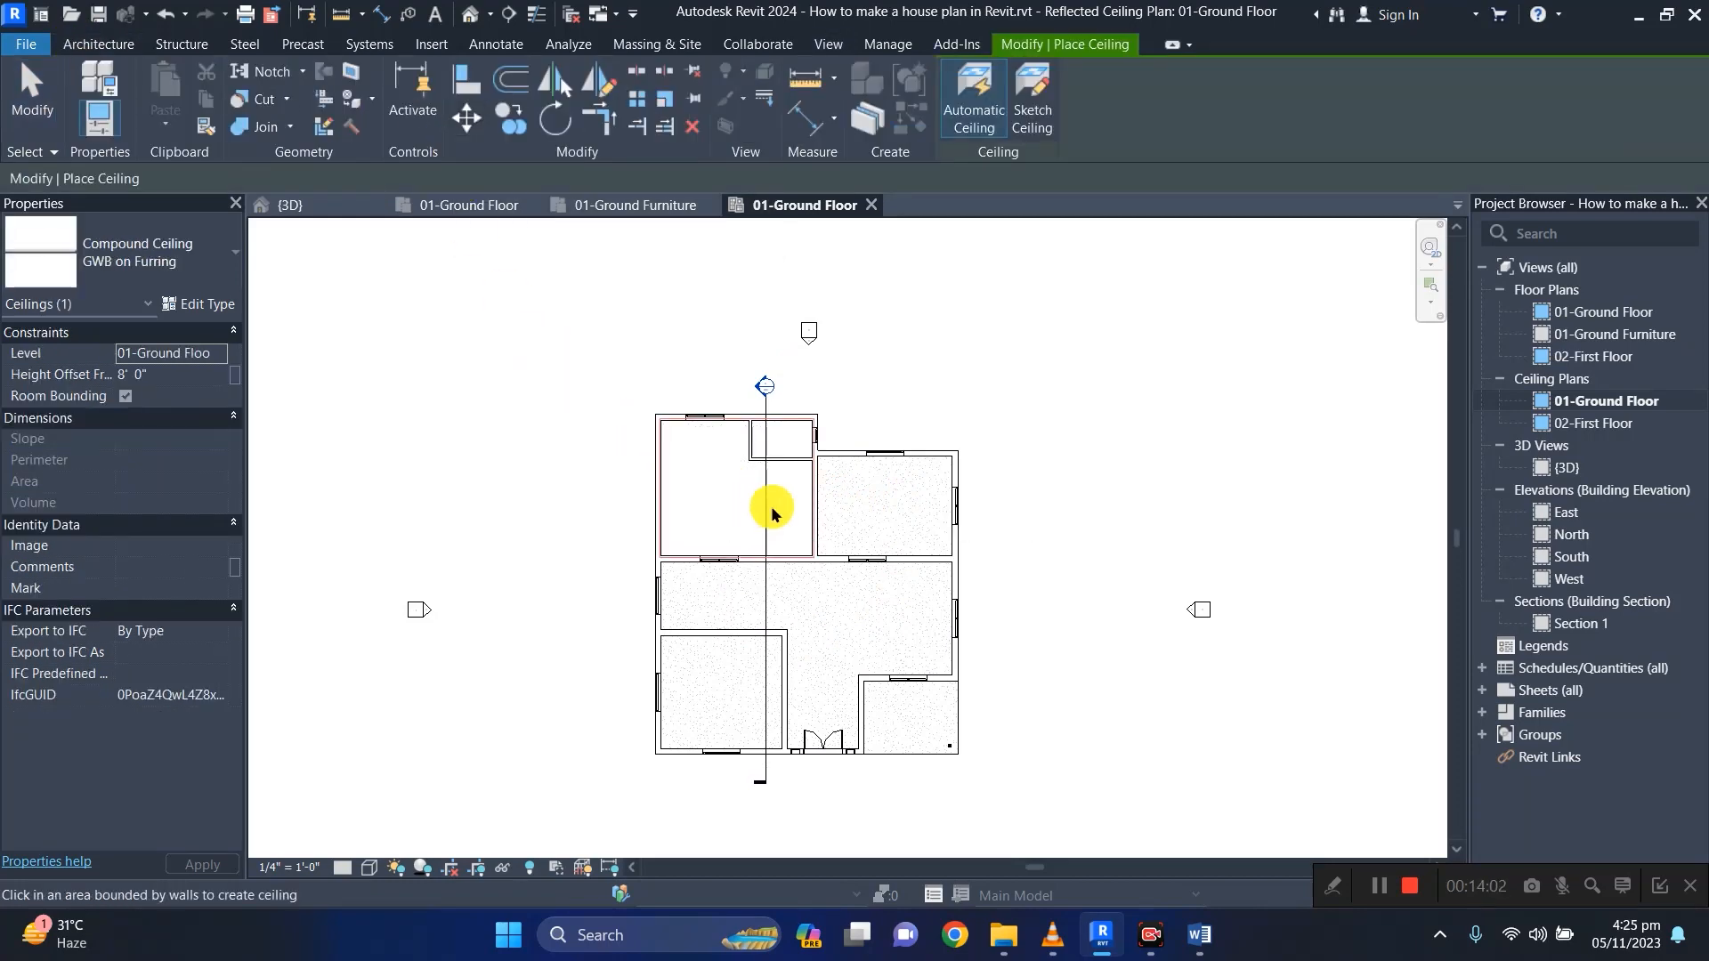
{"action": "left_click", "coordinate": [893, 500]}
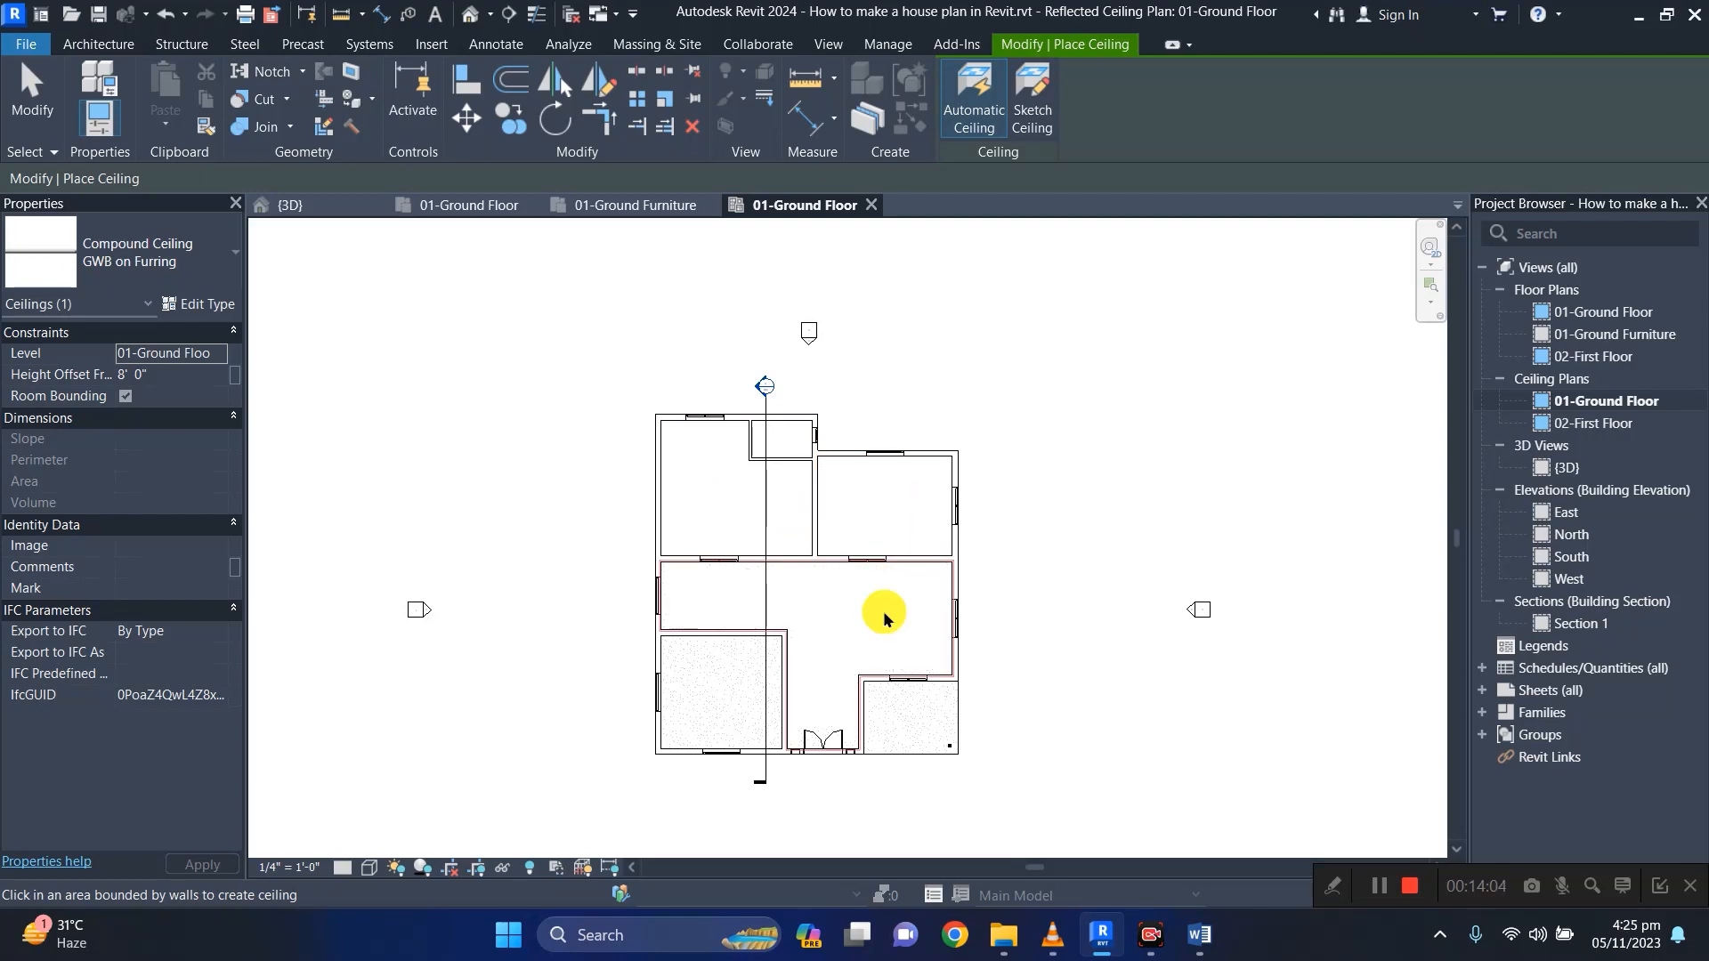
{"action": "left_click", "coordinate": [724, 675]}
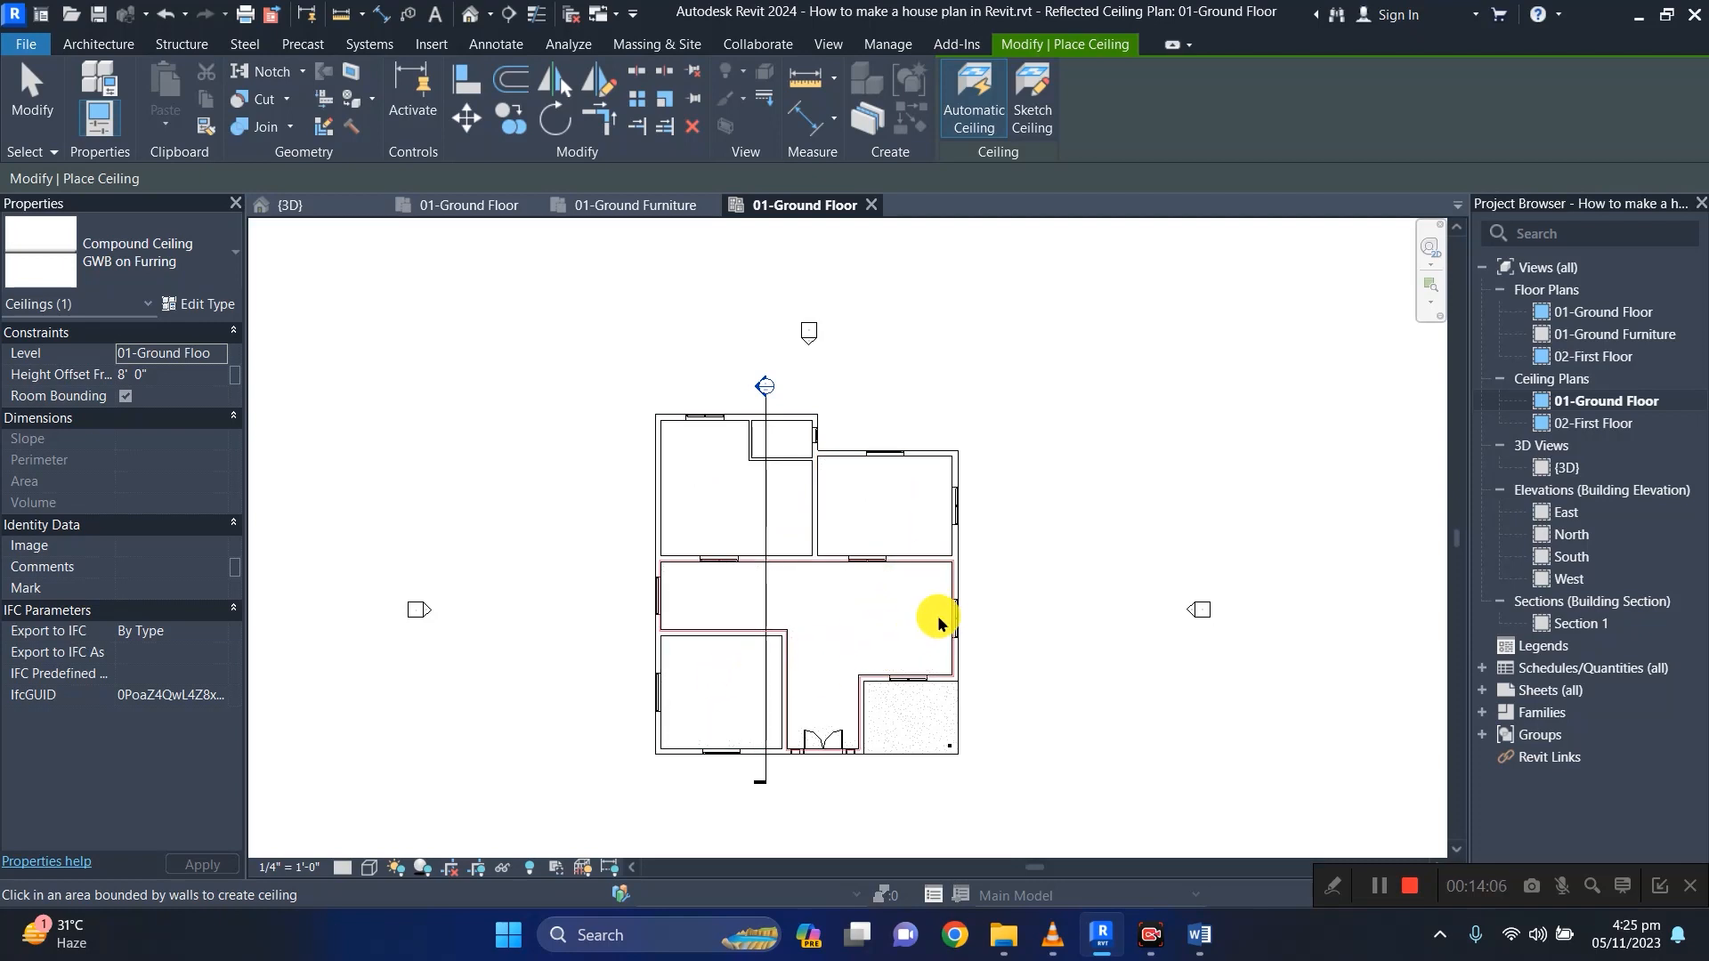
{"action": "scroll", "coordinate": [873, 525], "scroll_direction": "up", "scroll_amount": 2}
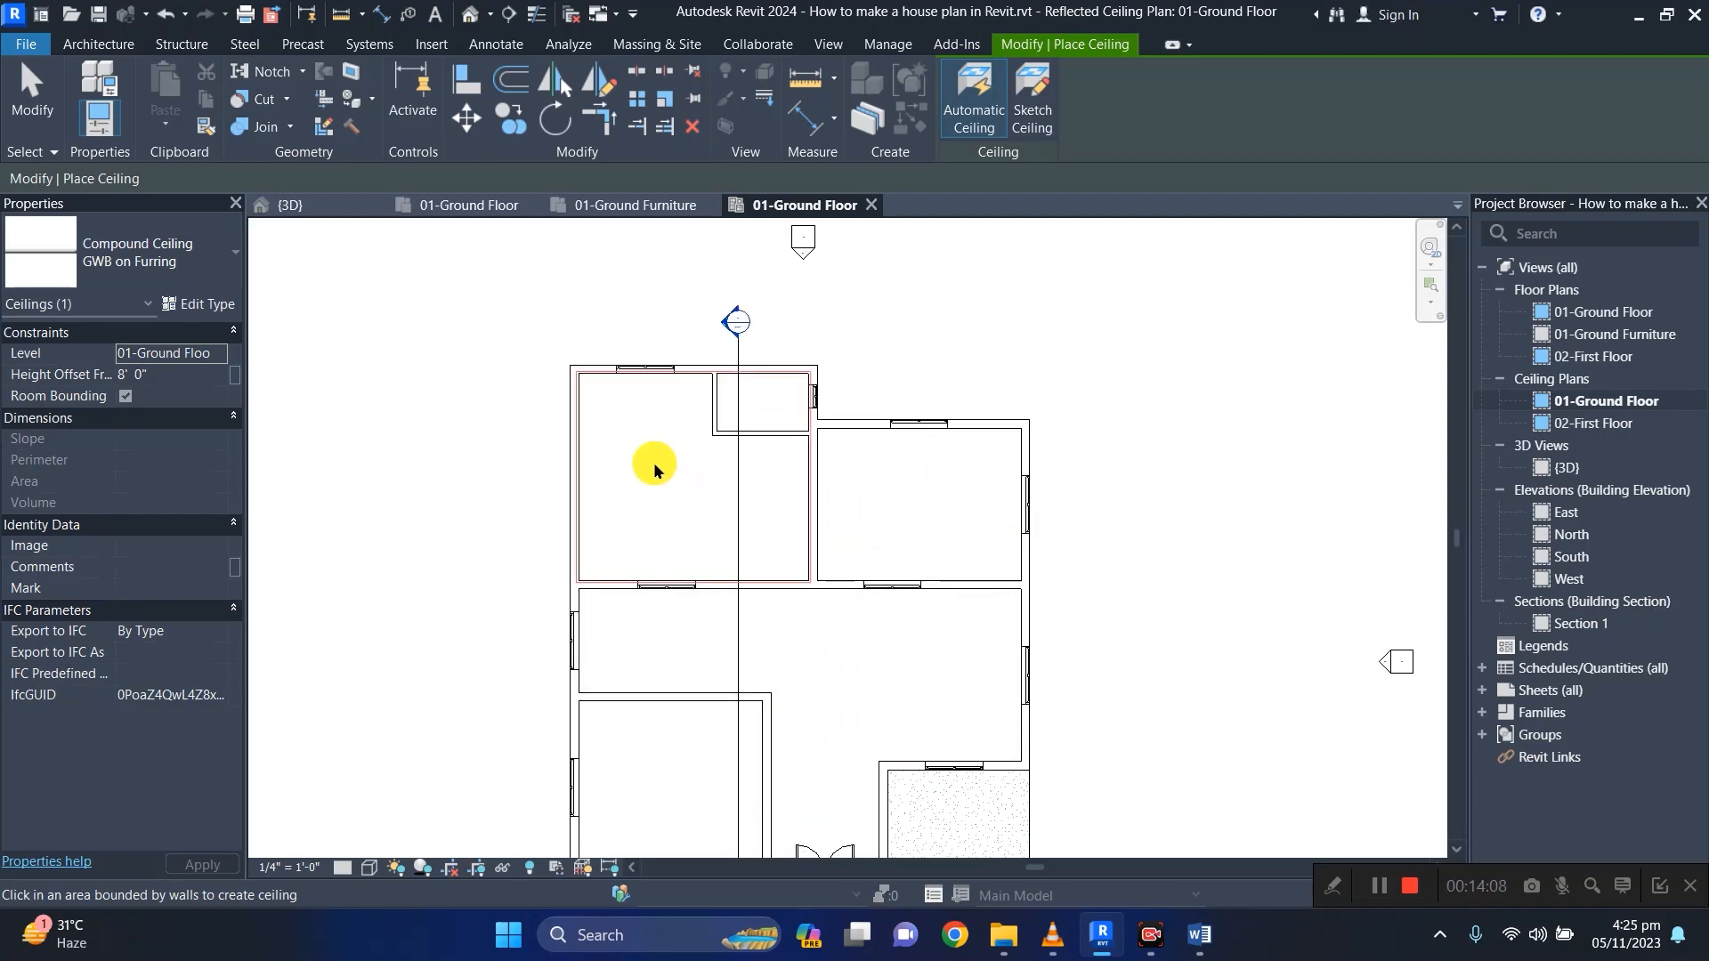
{"action": "key", "text": "Escape"}
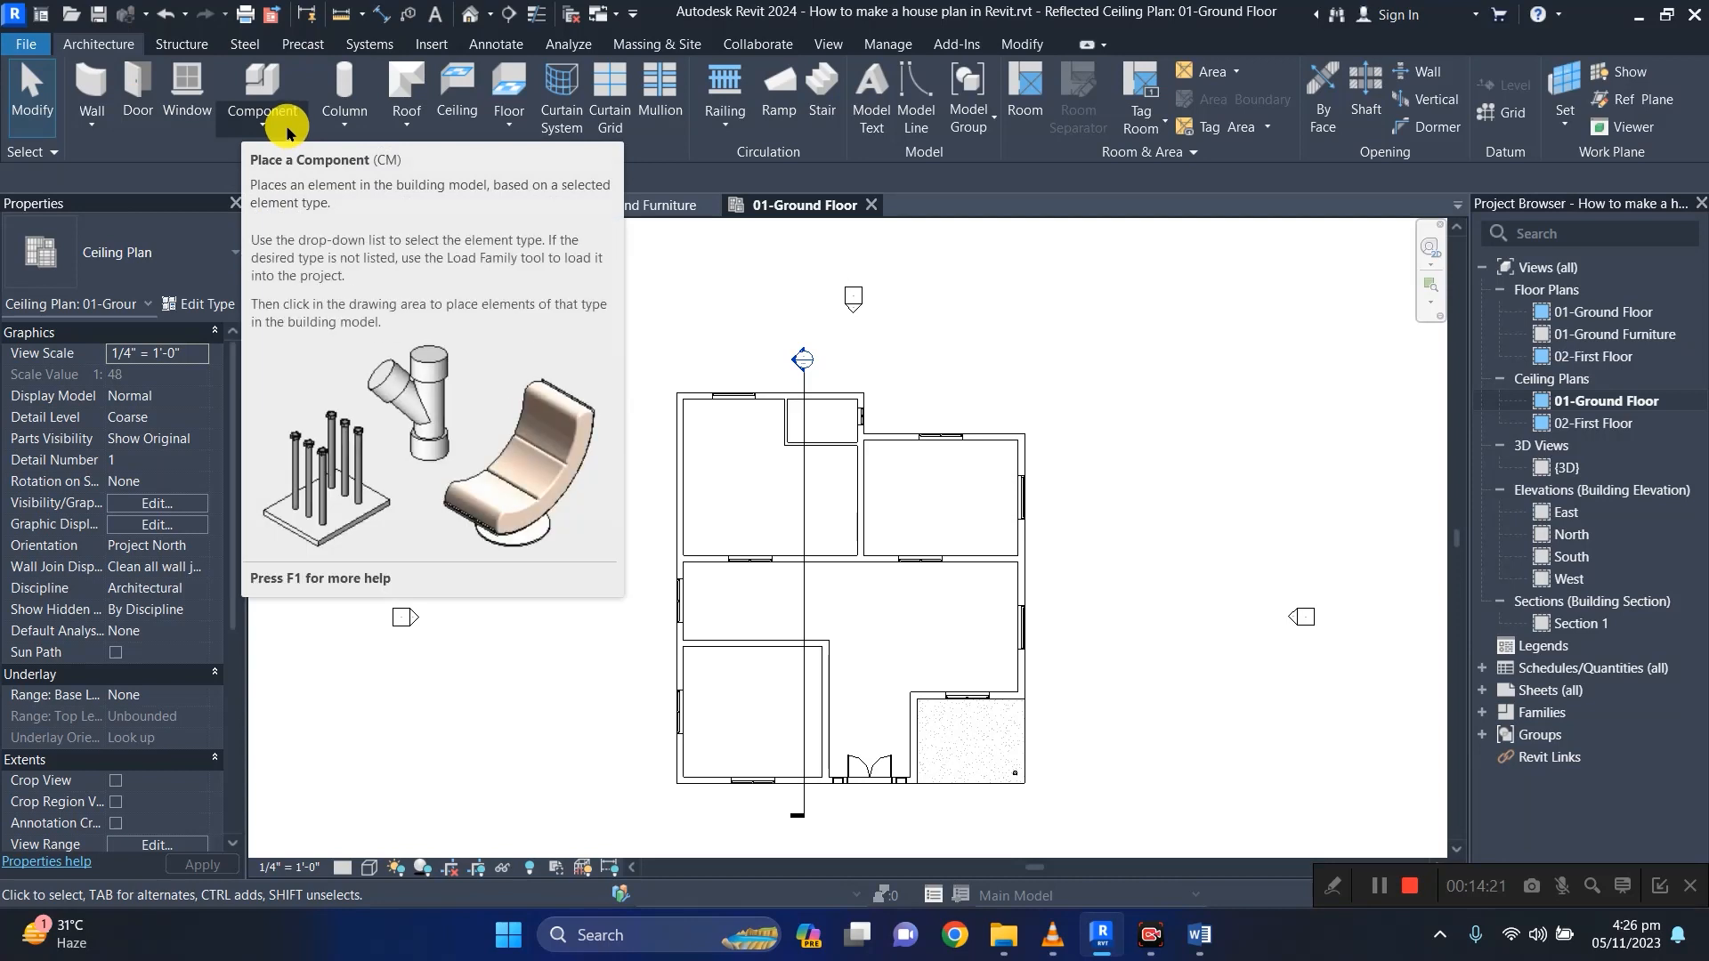
Start placing a component and browse the US family library to the Internal folder of the Architectural lighting families.
{"action": "left_click", "coordinate": [287, 129]}
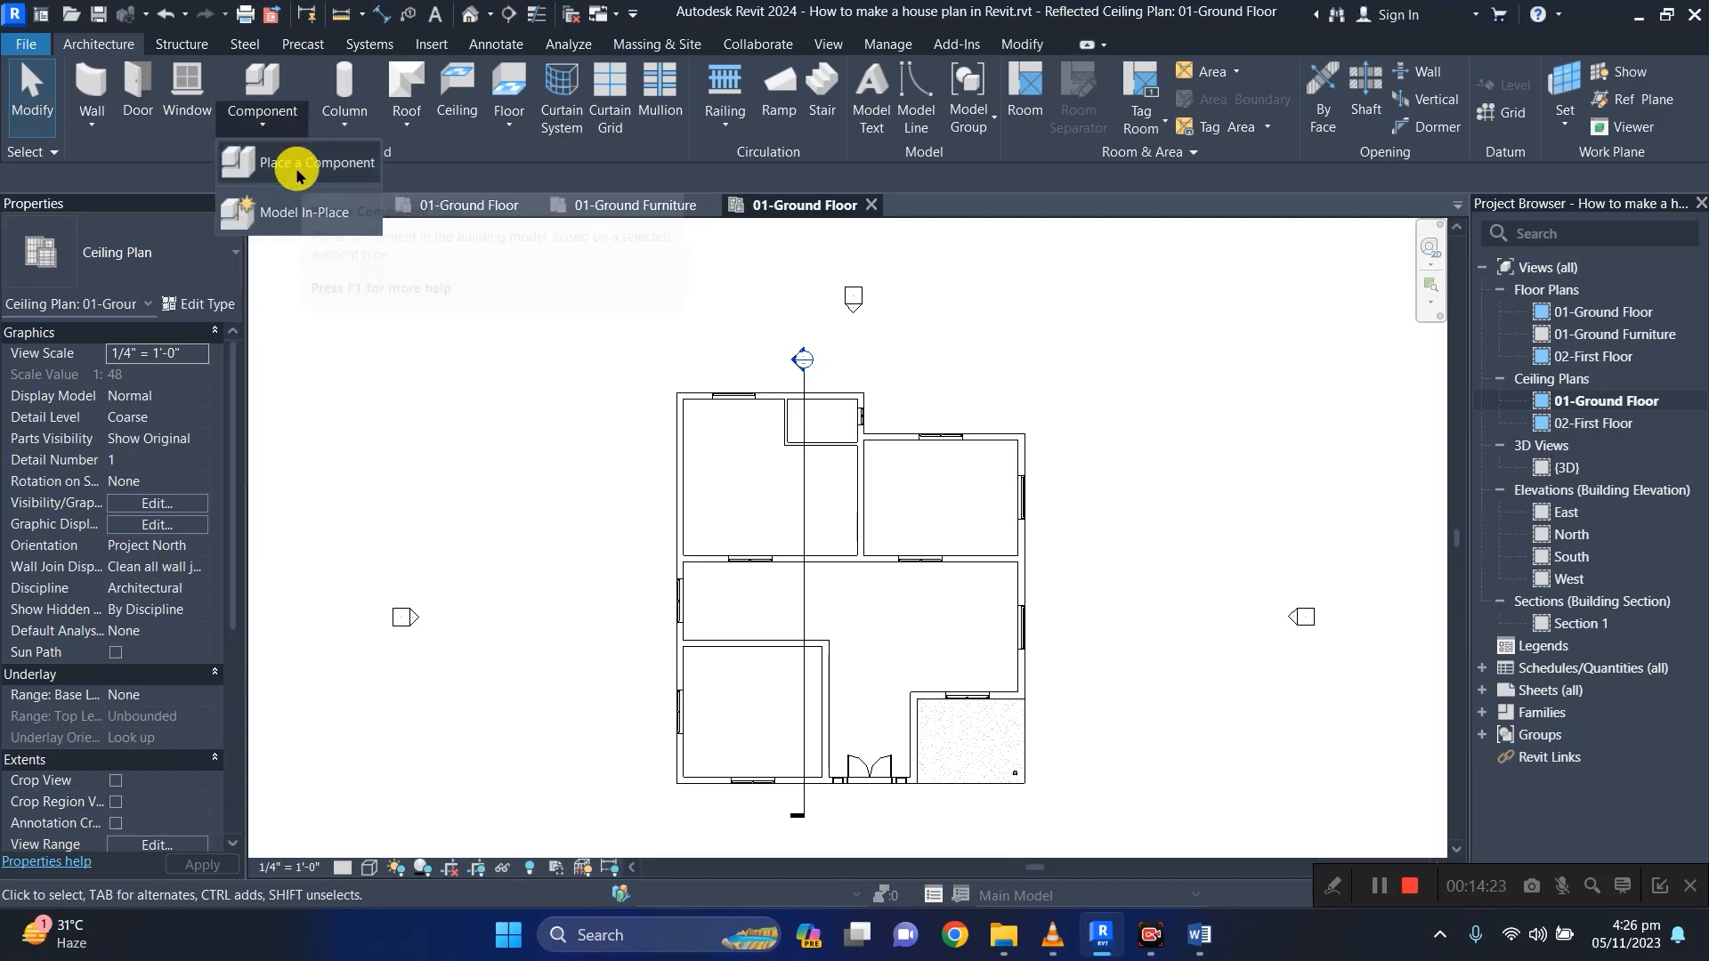
{"action": "left_click", "coordinate": [286, 162]}
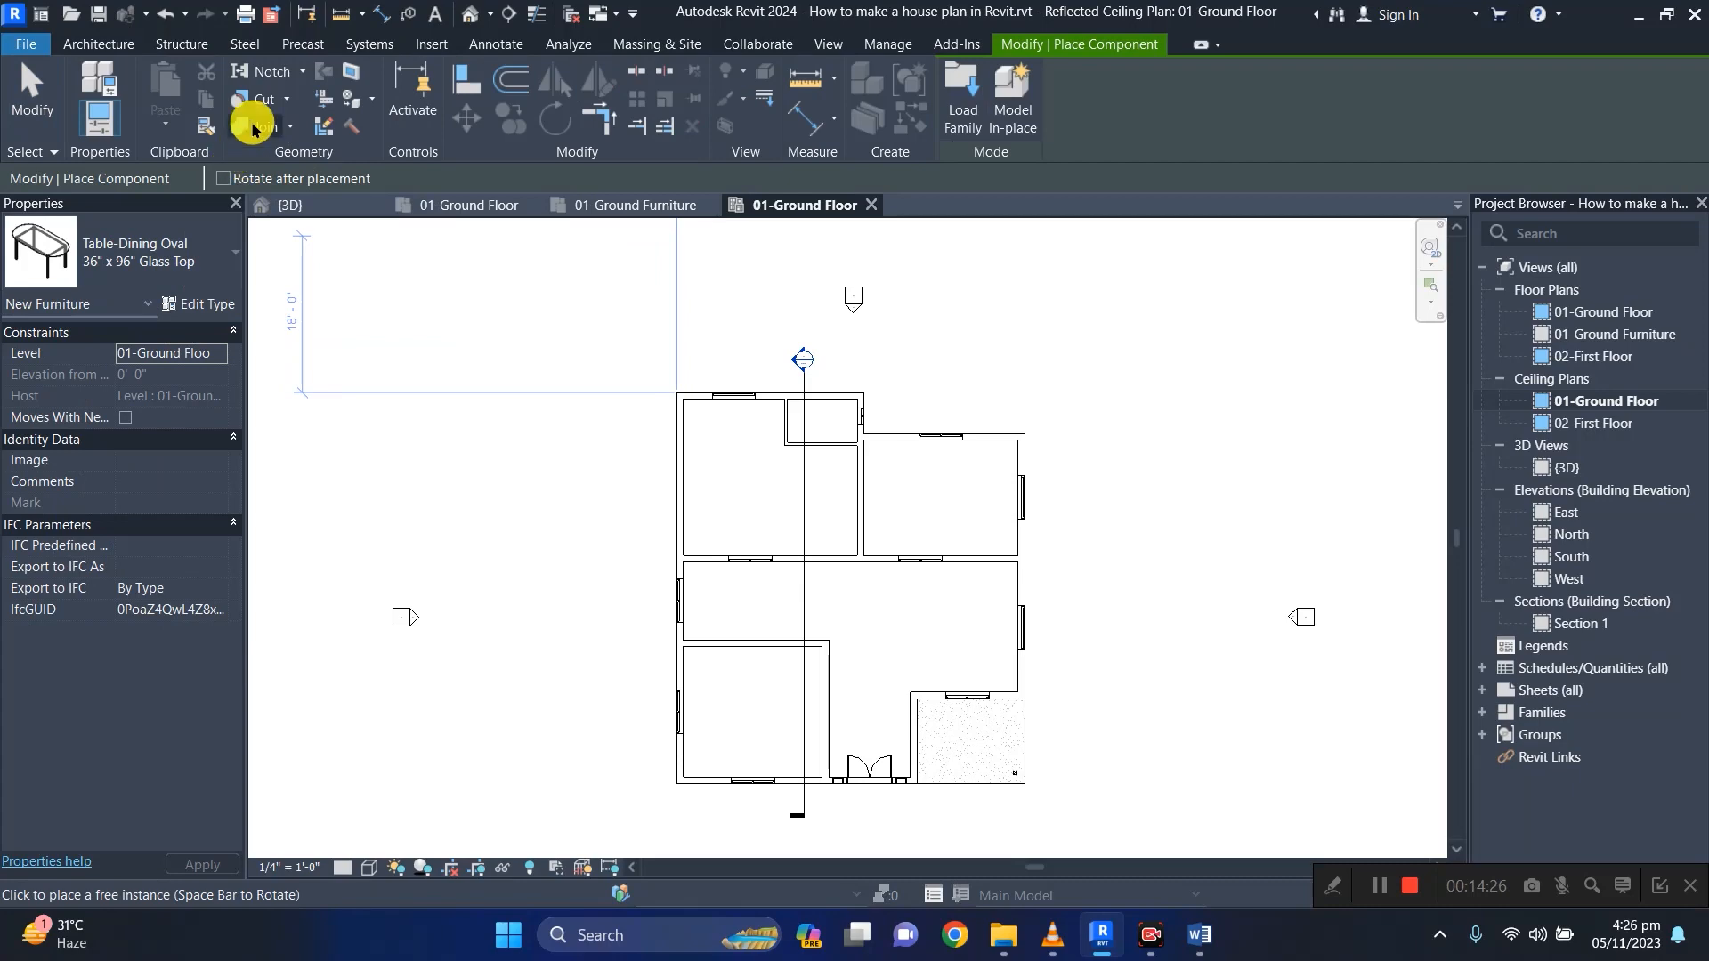
{"action": "left_click", "coordinate": [174, 263]}
{"action": "left_click", "coordinate": [172, 258]}
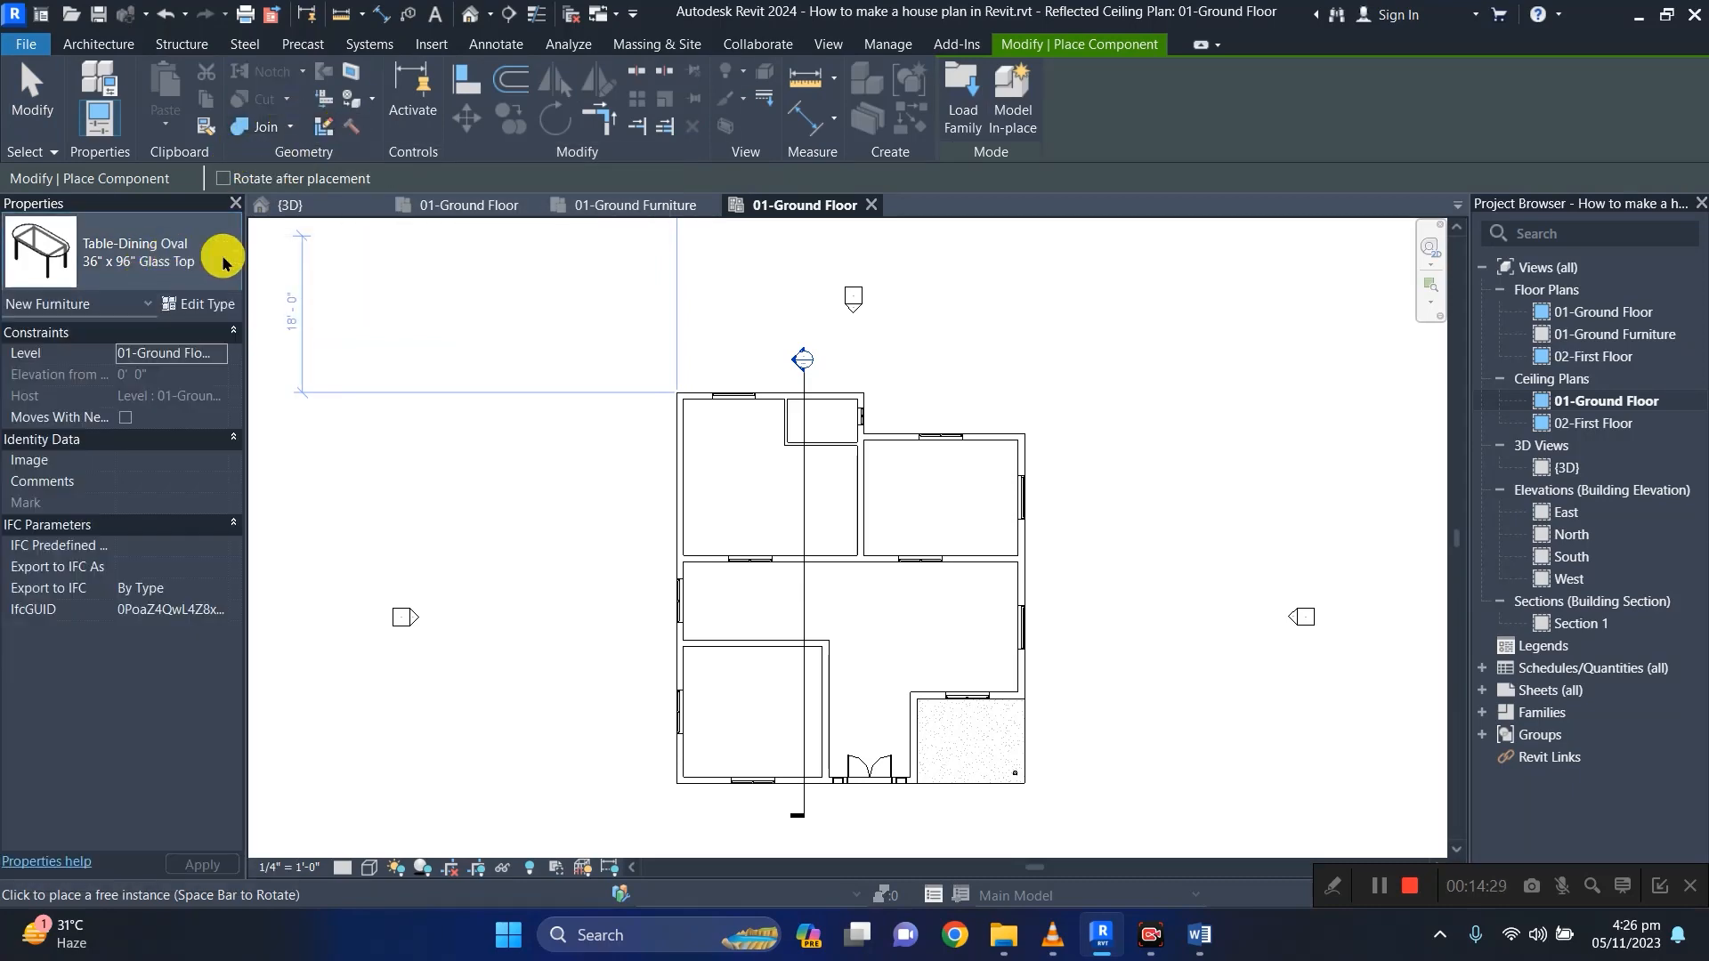
{"action": "left_click", "coordinate": [961, 127]}
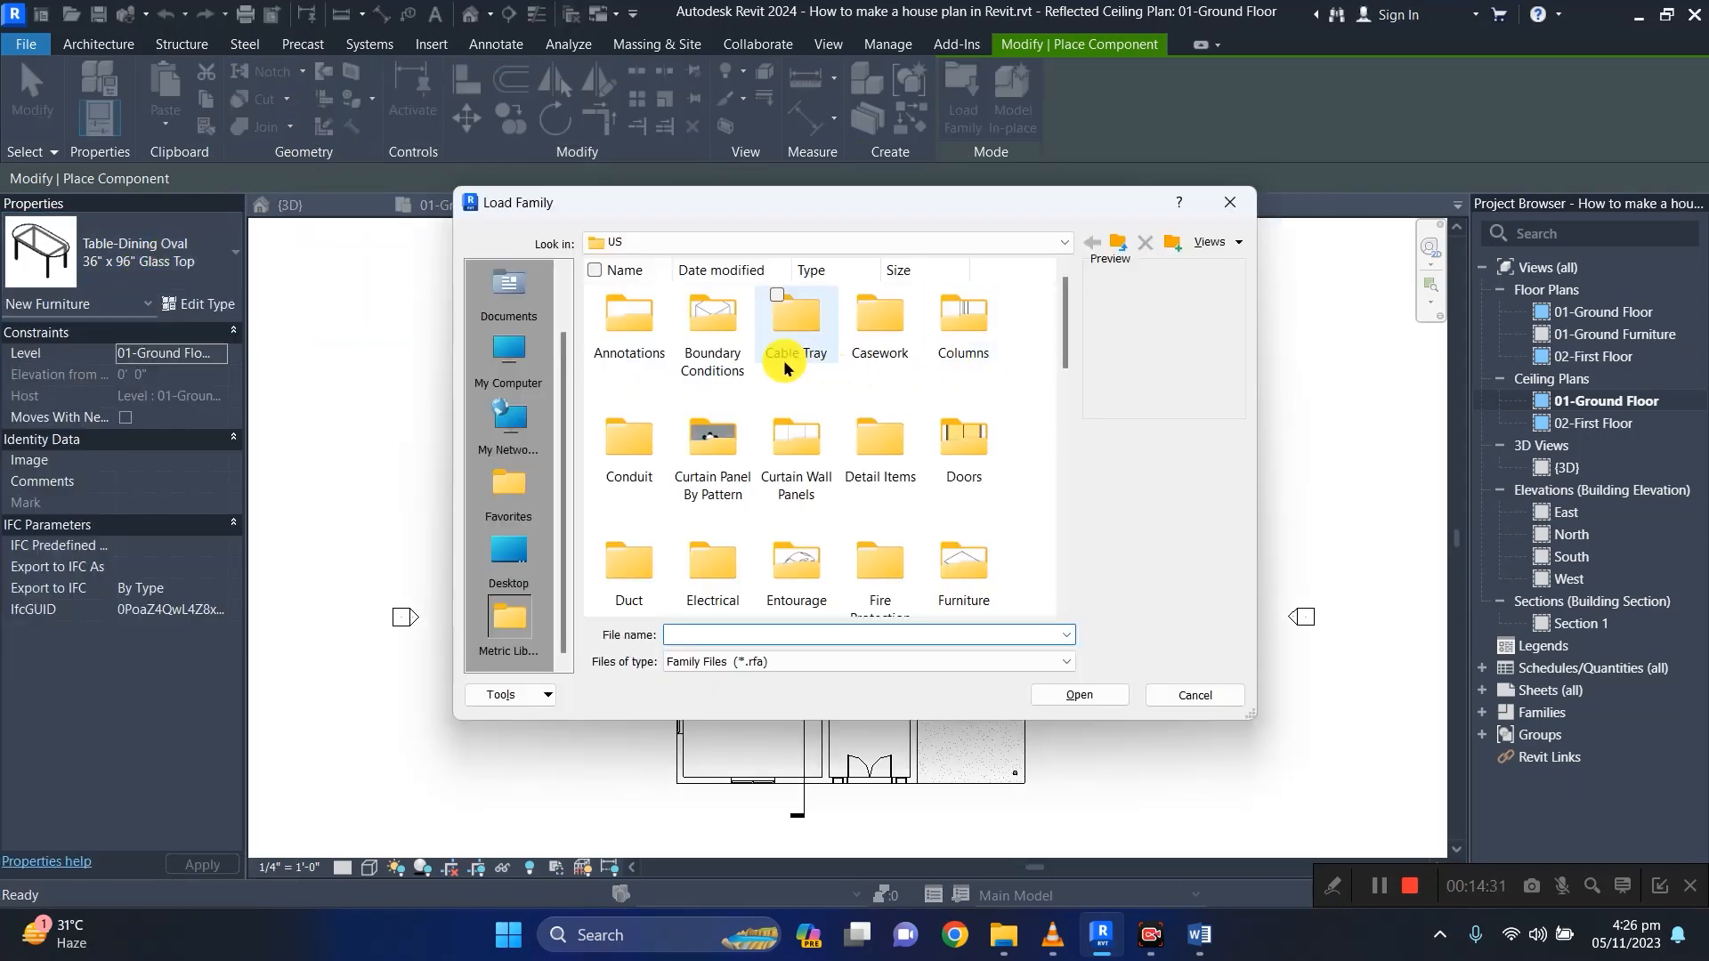
{"action": "scroll", "coordinate": [663, 574], "scroll_direction": "down", "scroll_amount": 3}
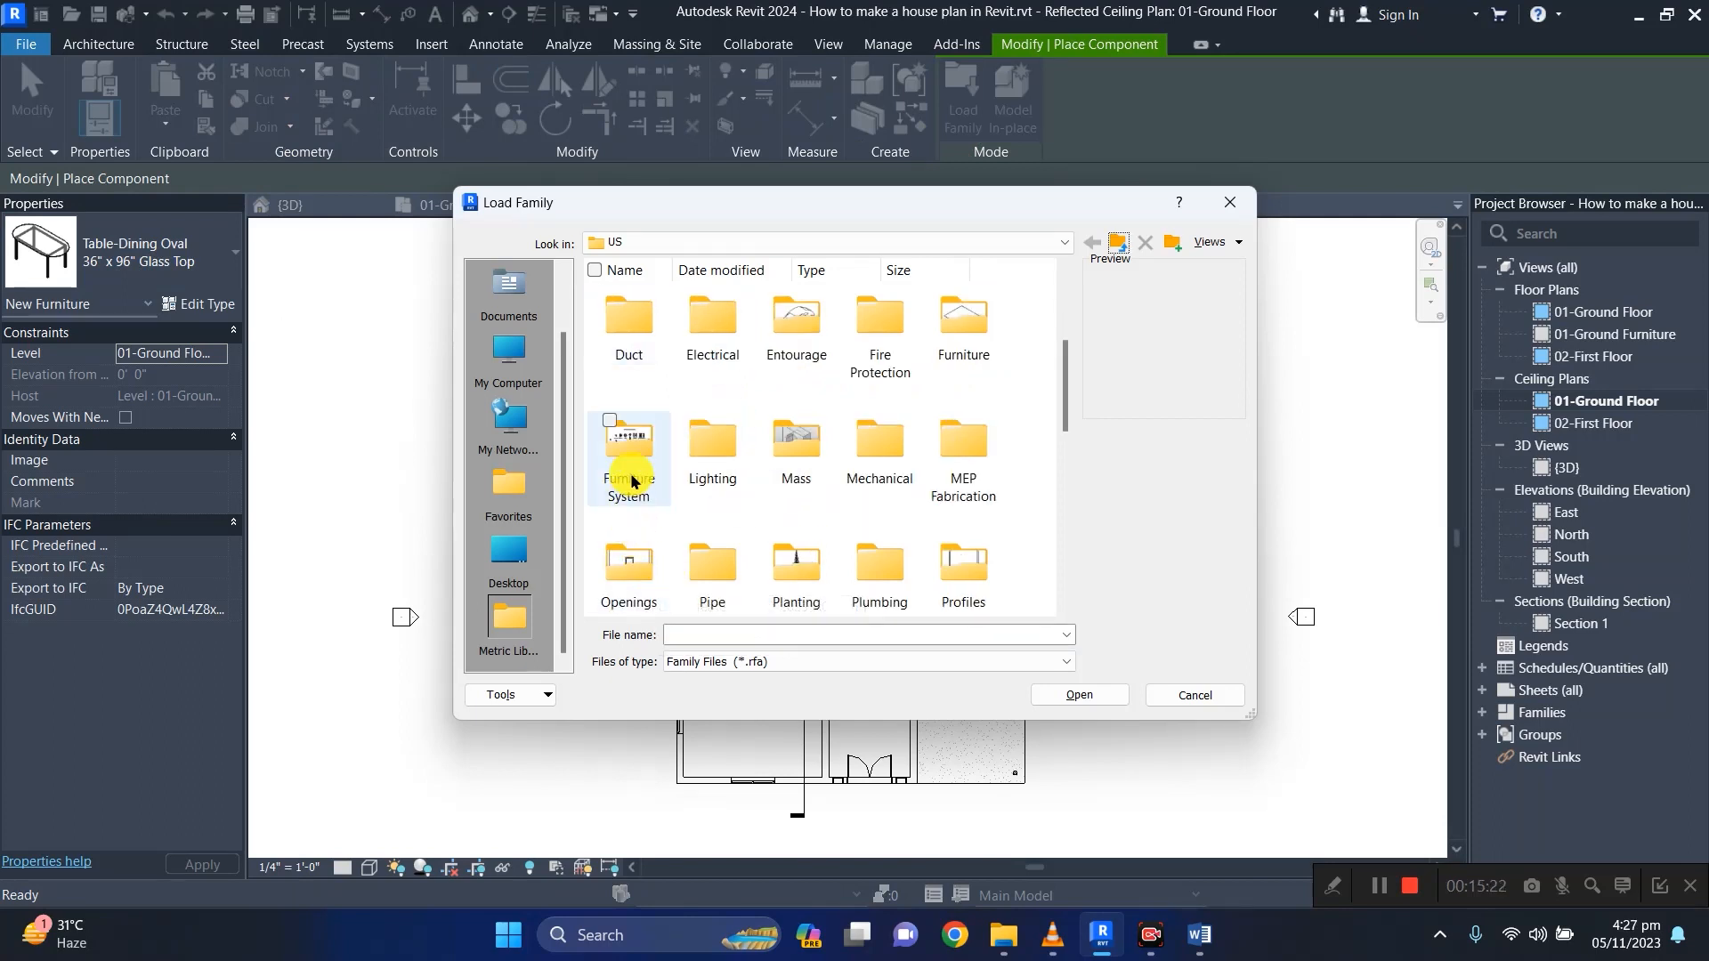
{"action": "double_click", "coordinate": [713, 463]}
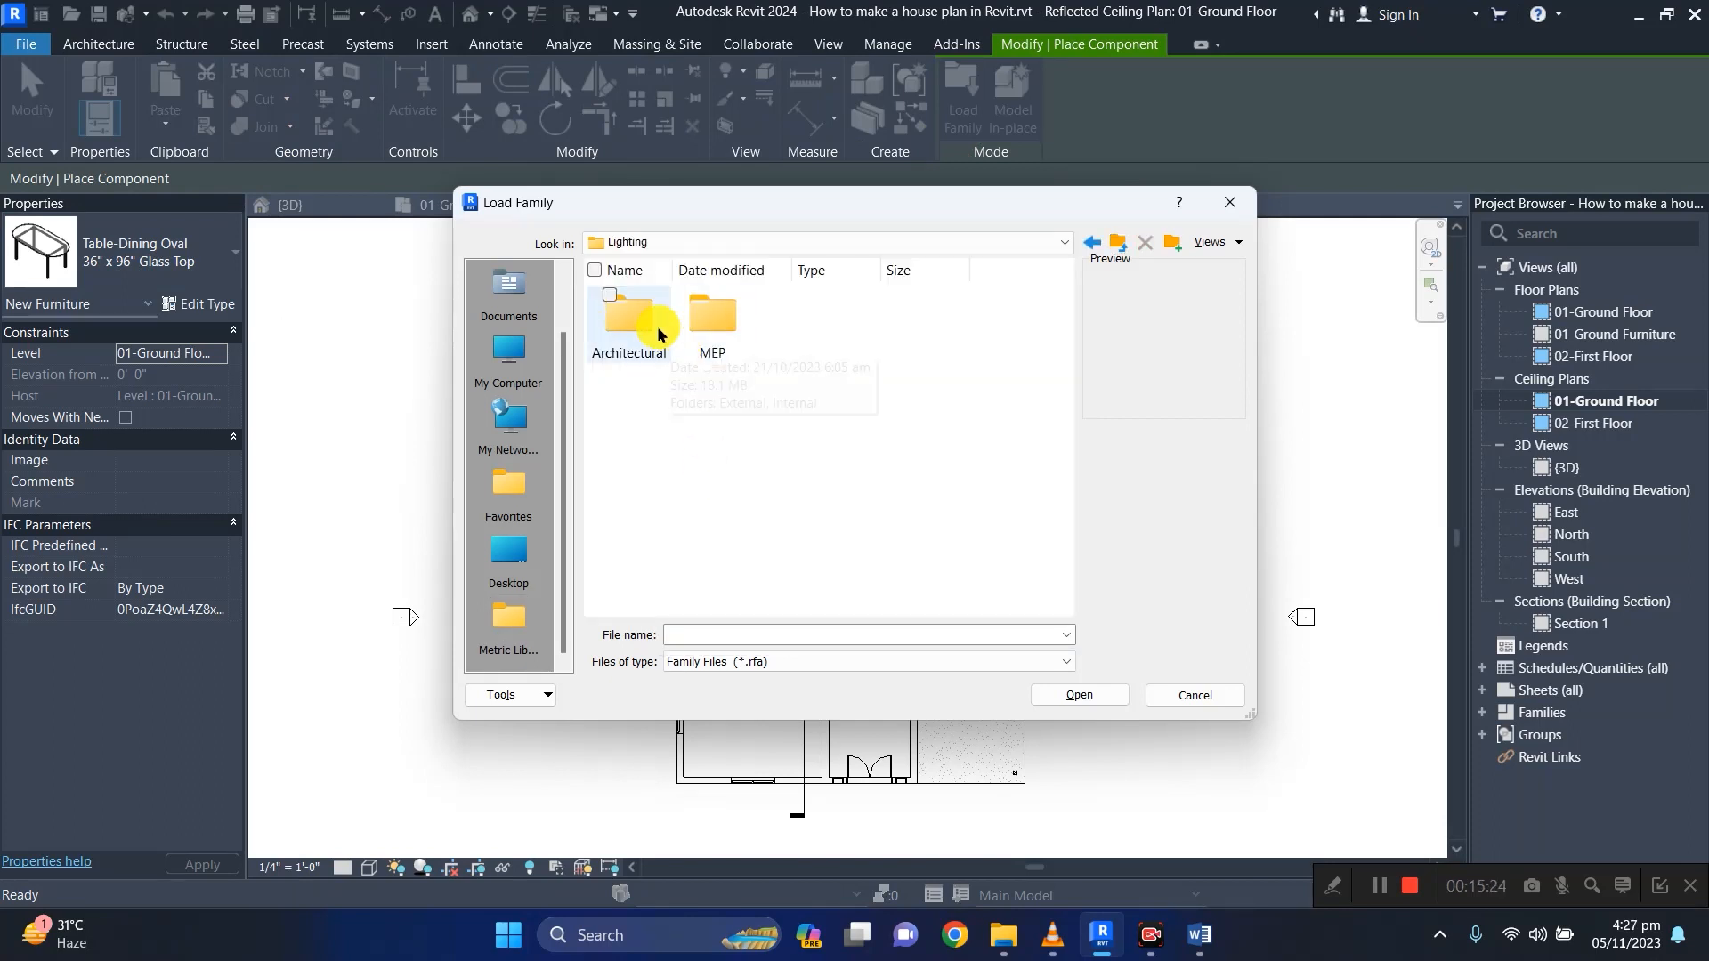
{"action": "double_click", "coordinate": [655, 325]}
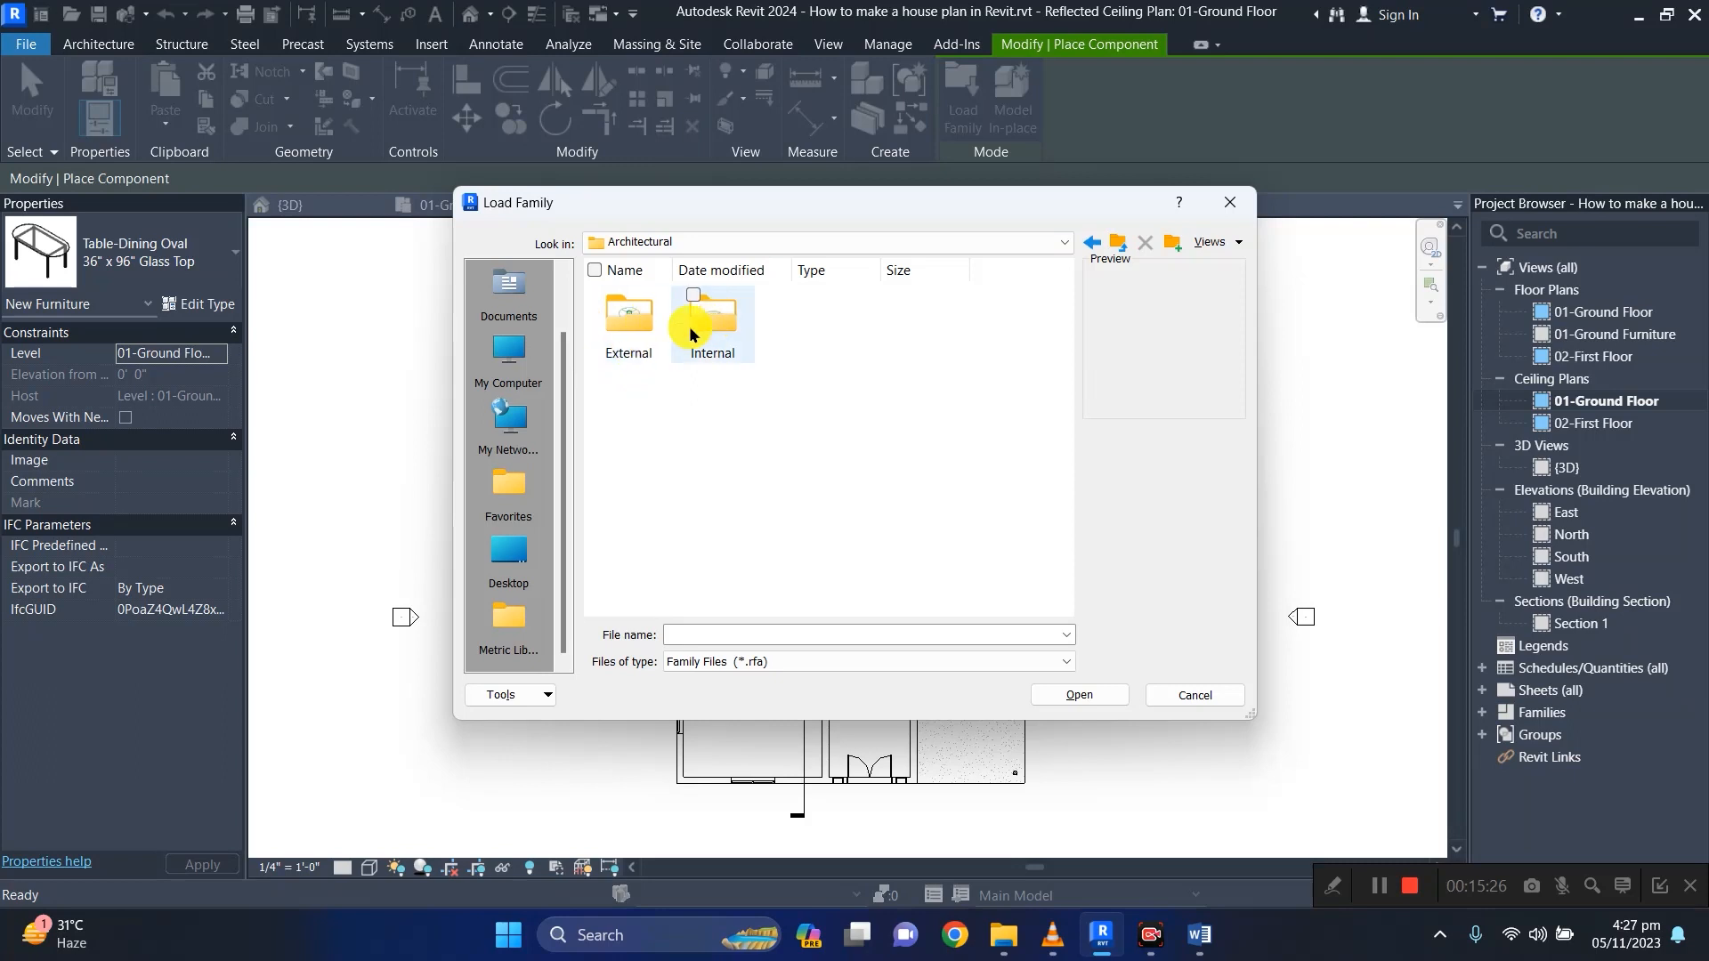
{"action": "double_click", "coordinate": [623, 337]}
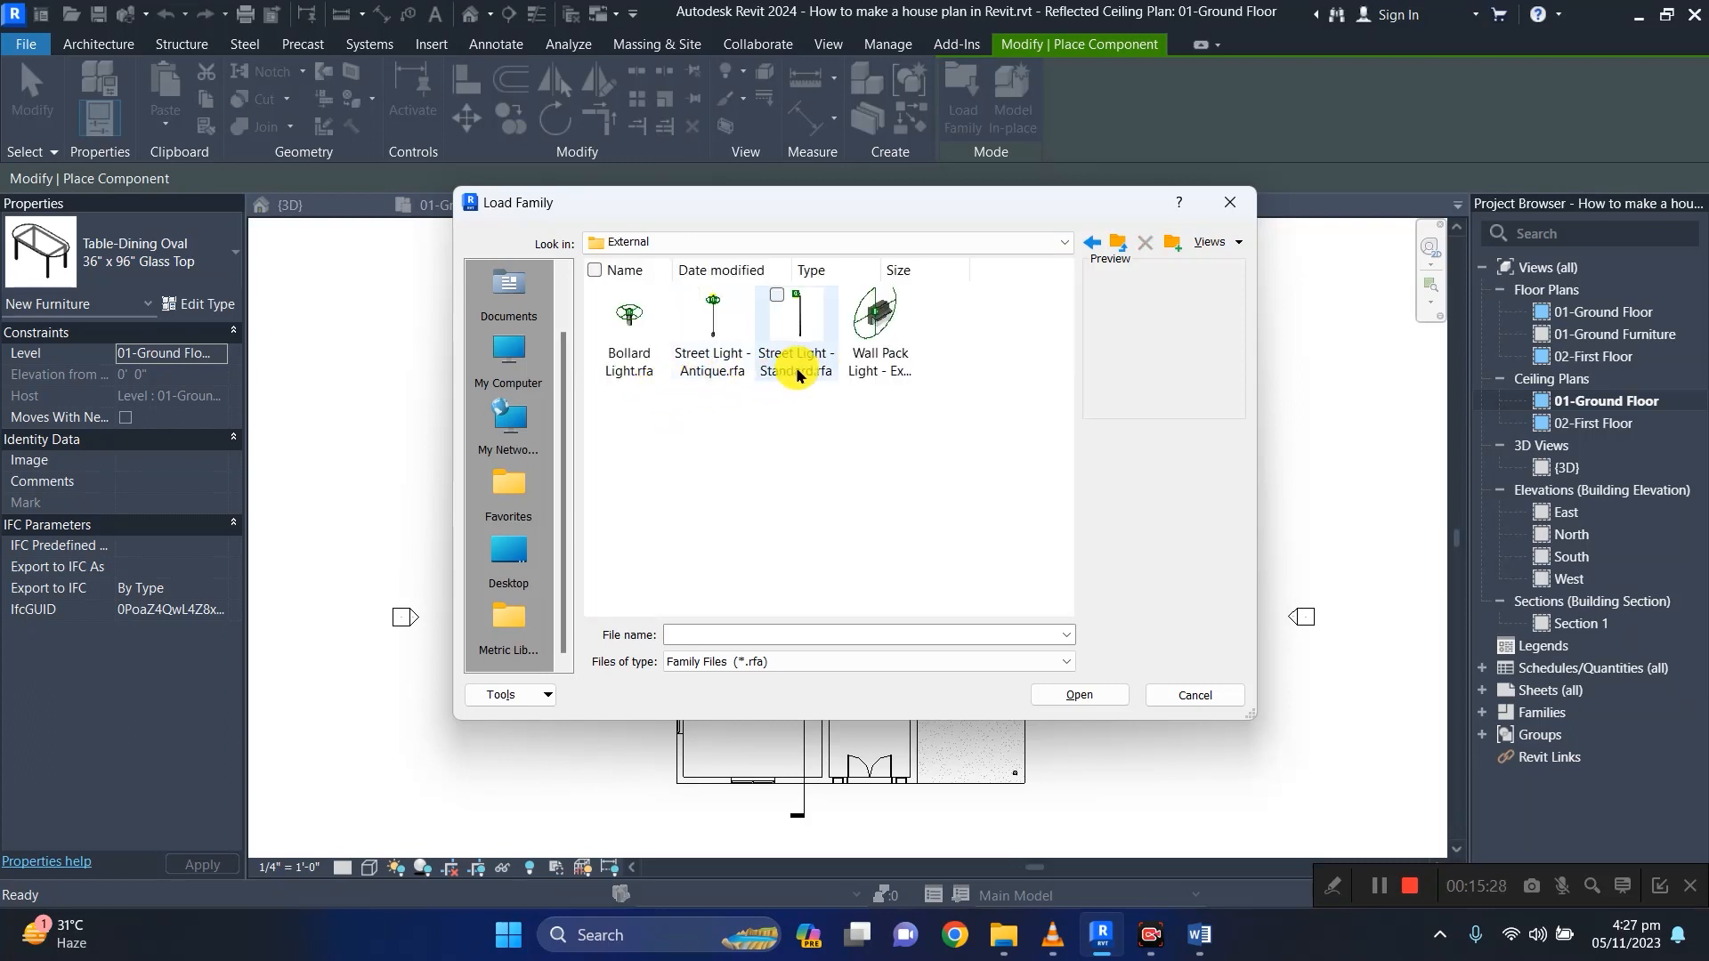
{"action": "left_click", "coordinate": [1095, 243]}
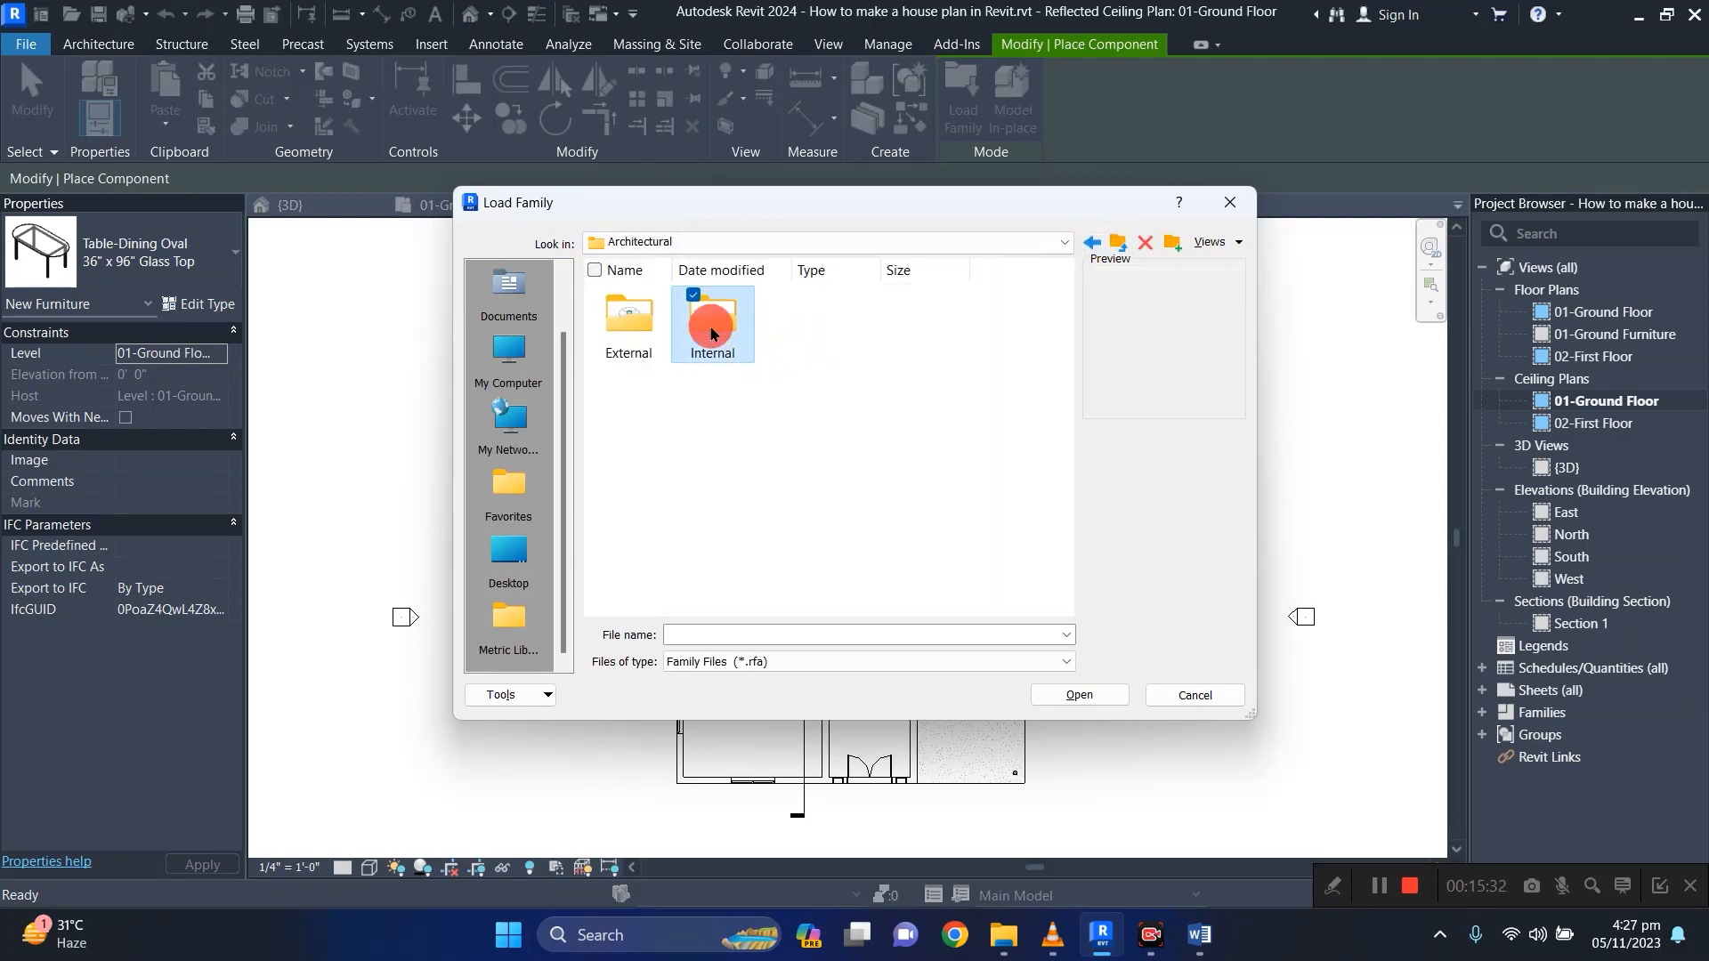
{"action": "double_click", "coordinate": [704, 333]}
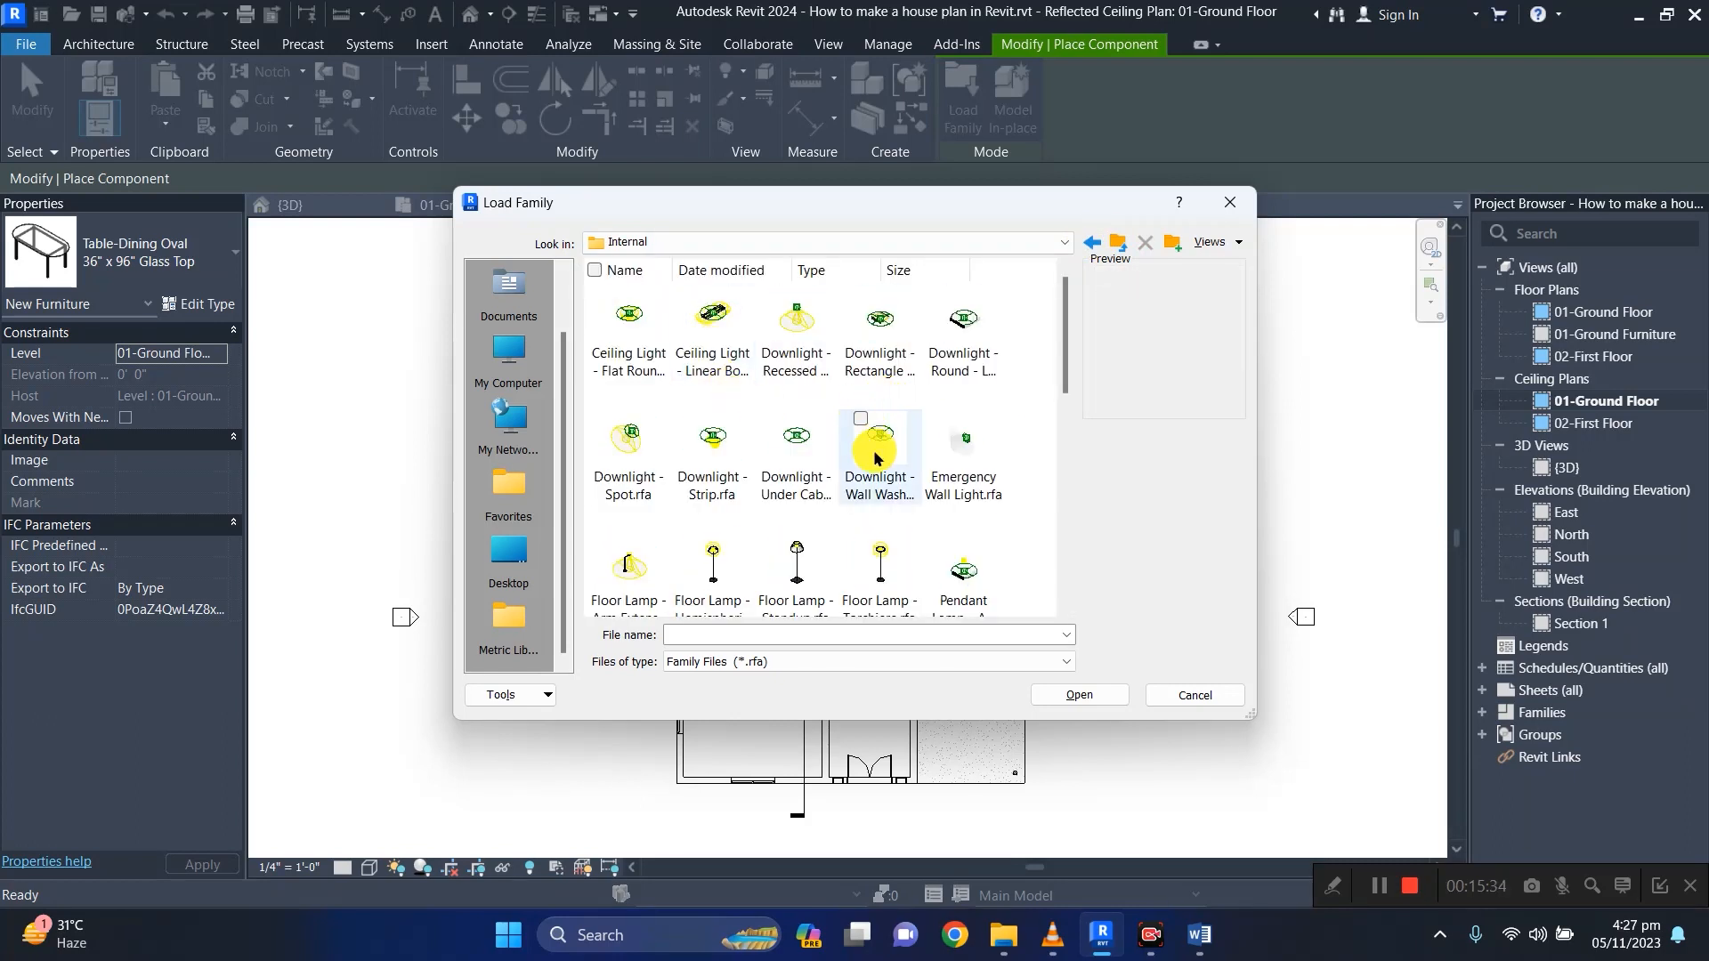
Load the Recessed Lamp - Round - LED, Troffer Light - 2x2 Parabolic, Ceiling Light - Flat Round, Downlight - Rectangle - LED and Downlight - Round - LED families.
{"action": "scroll", "coordinate": [887, 483], "scroll_direction": "down", "scroll_amount": 2}
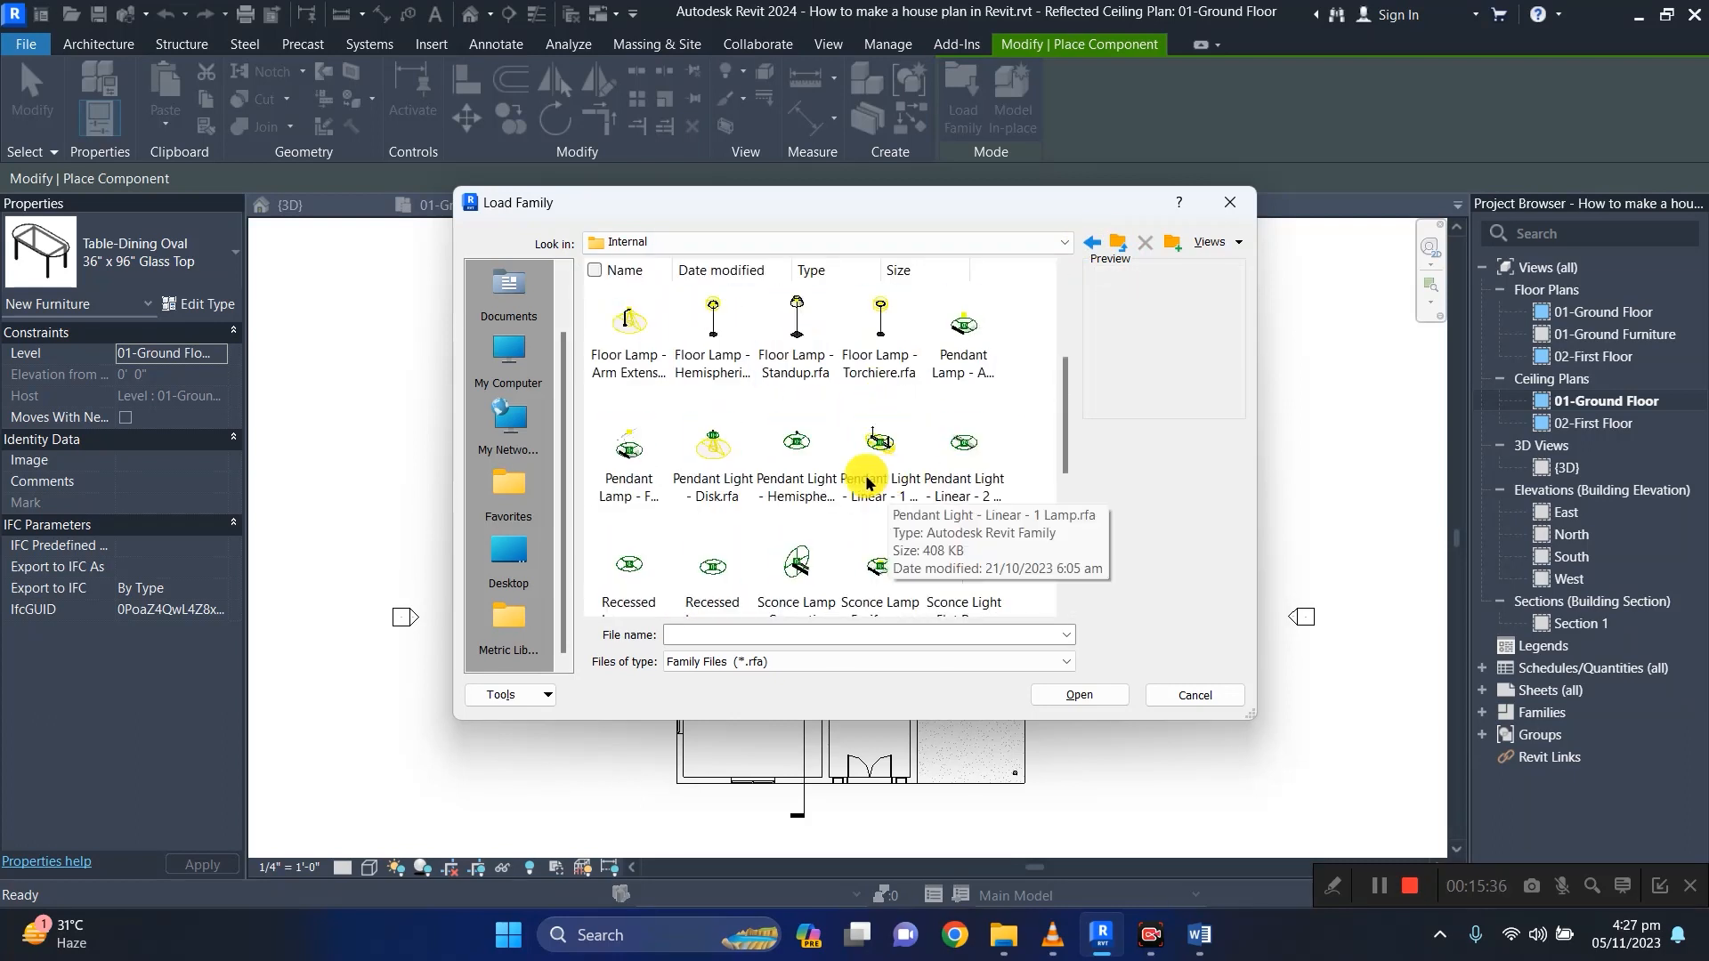
{"action": "left_click", "coordinate": [709, 568]}
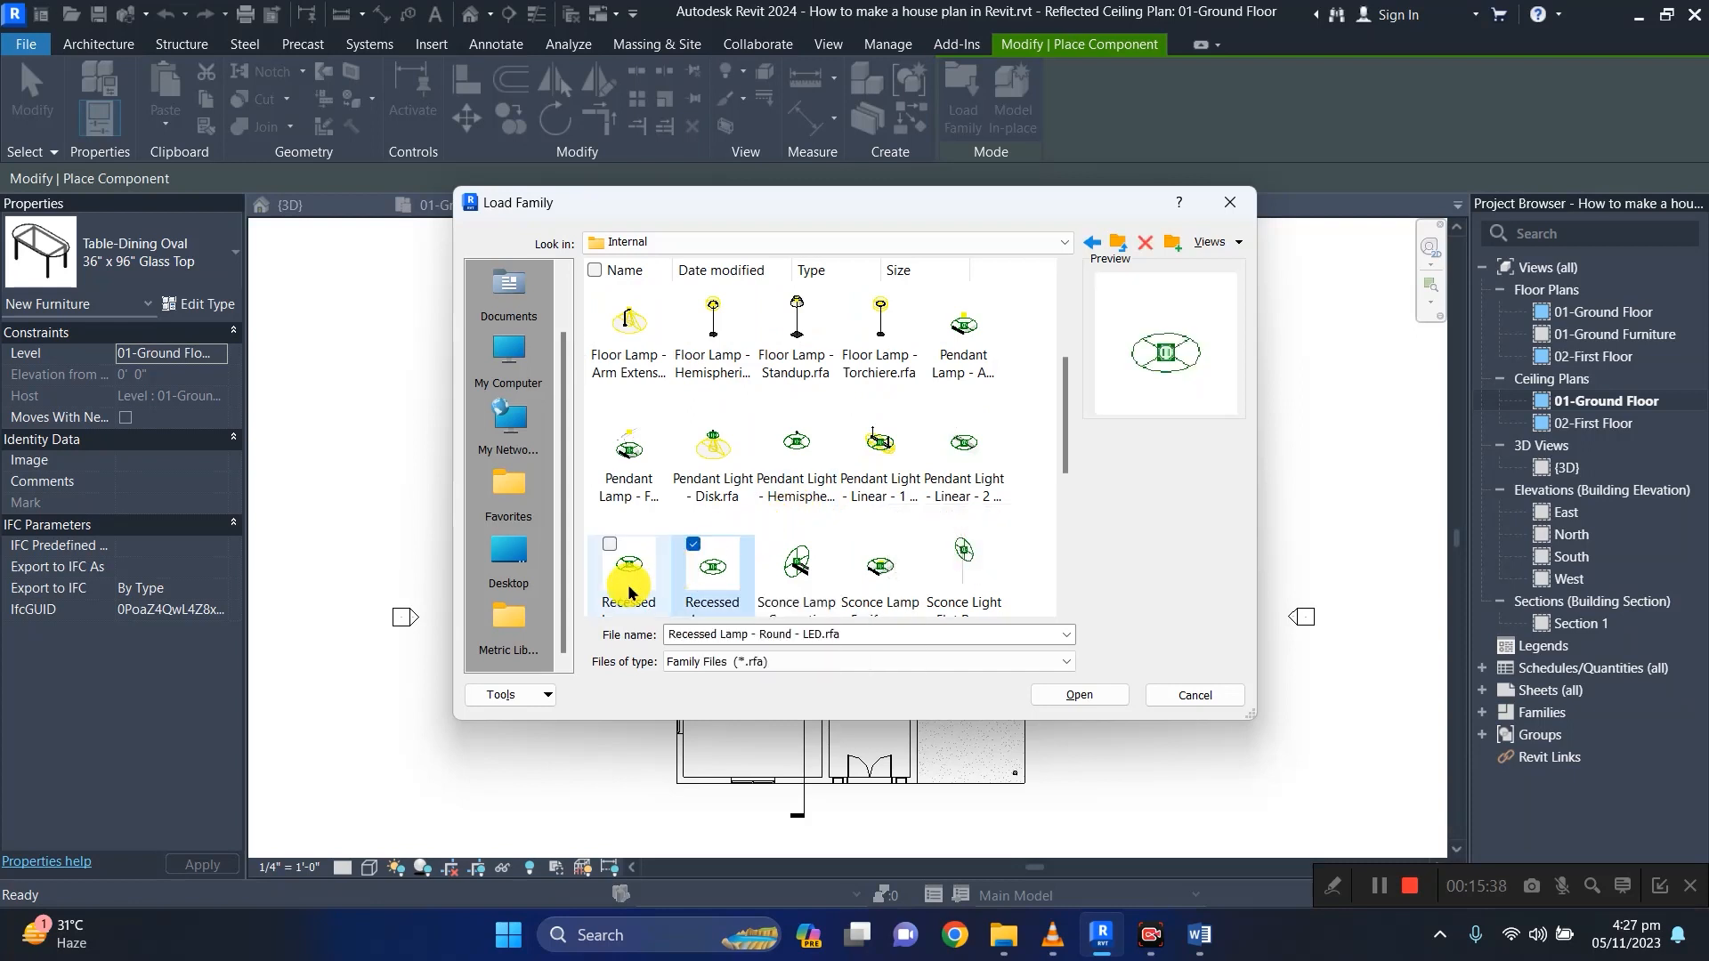
{"action": "scroll", "coordinate": [634, 582], "scroll_direction": "down", "scroll_amount": 2}
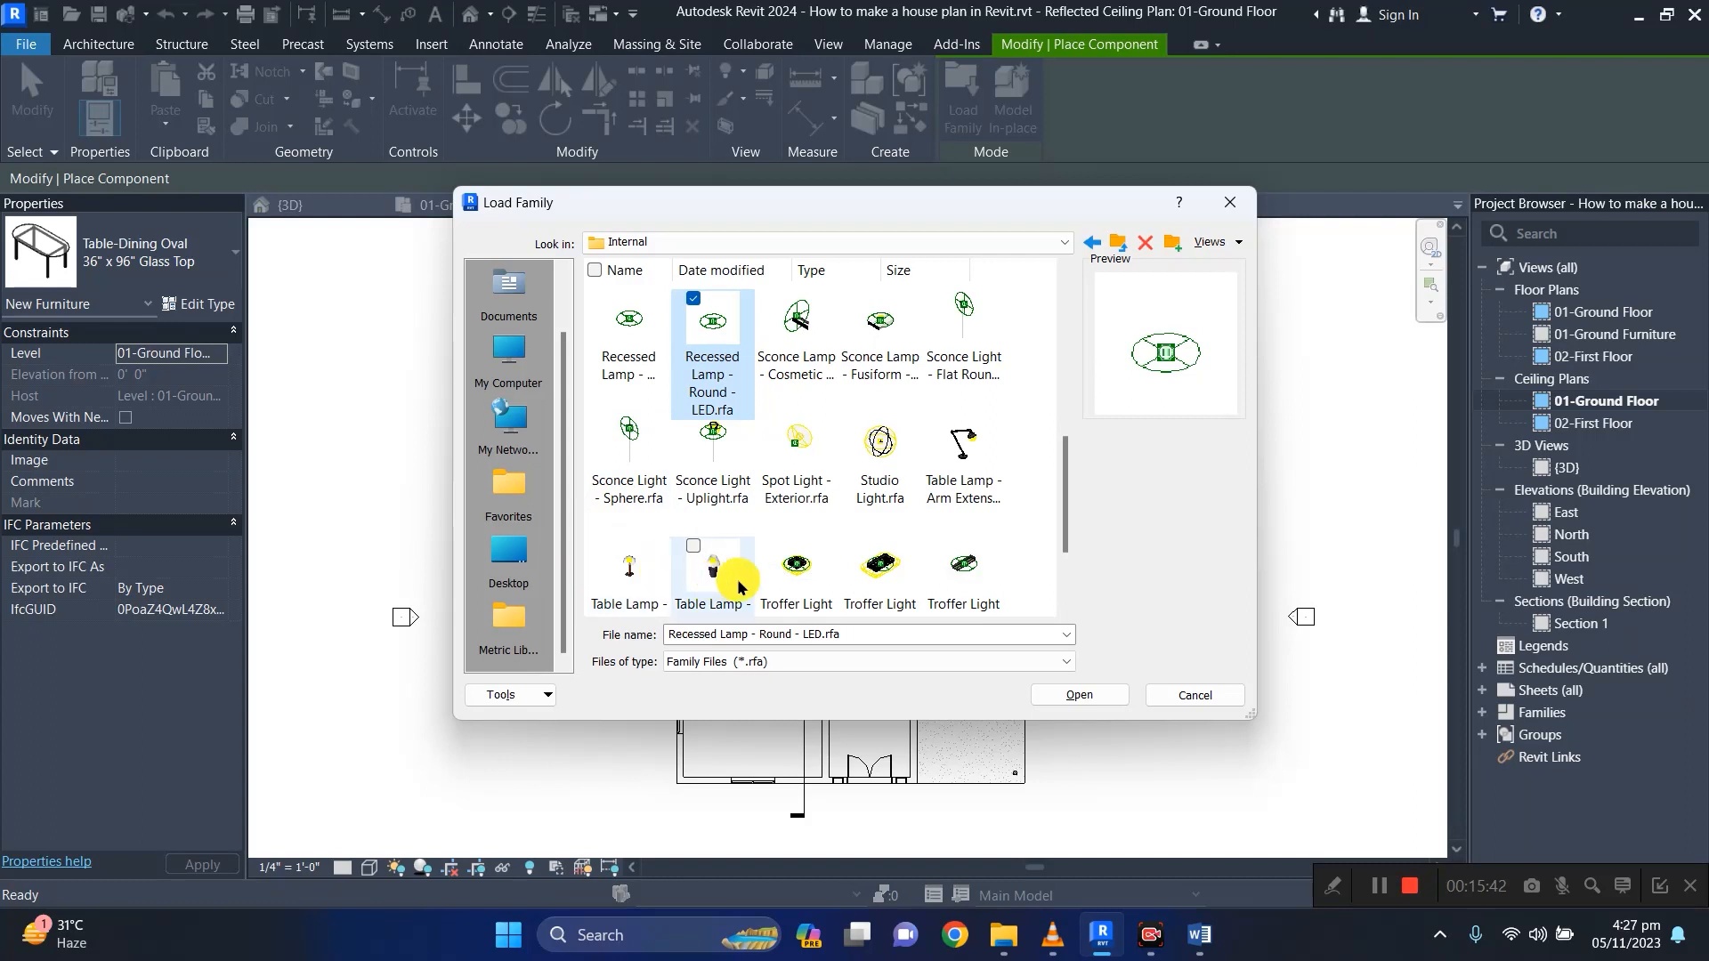
{"action": "left_click", "coordinate": [780, 586]}
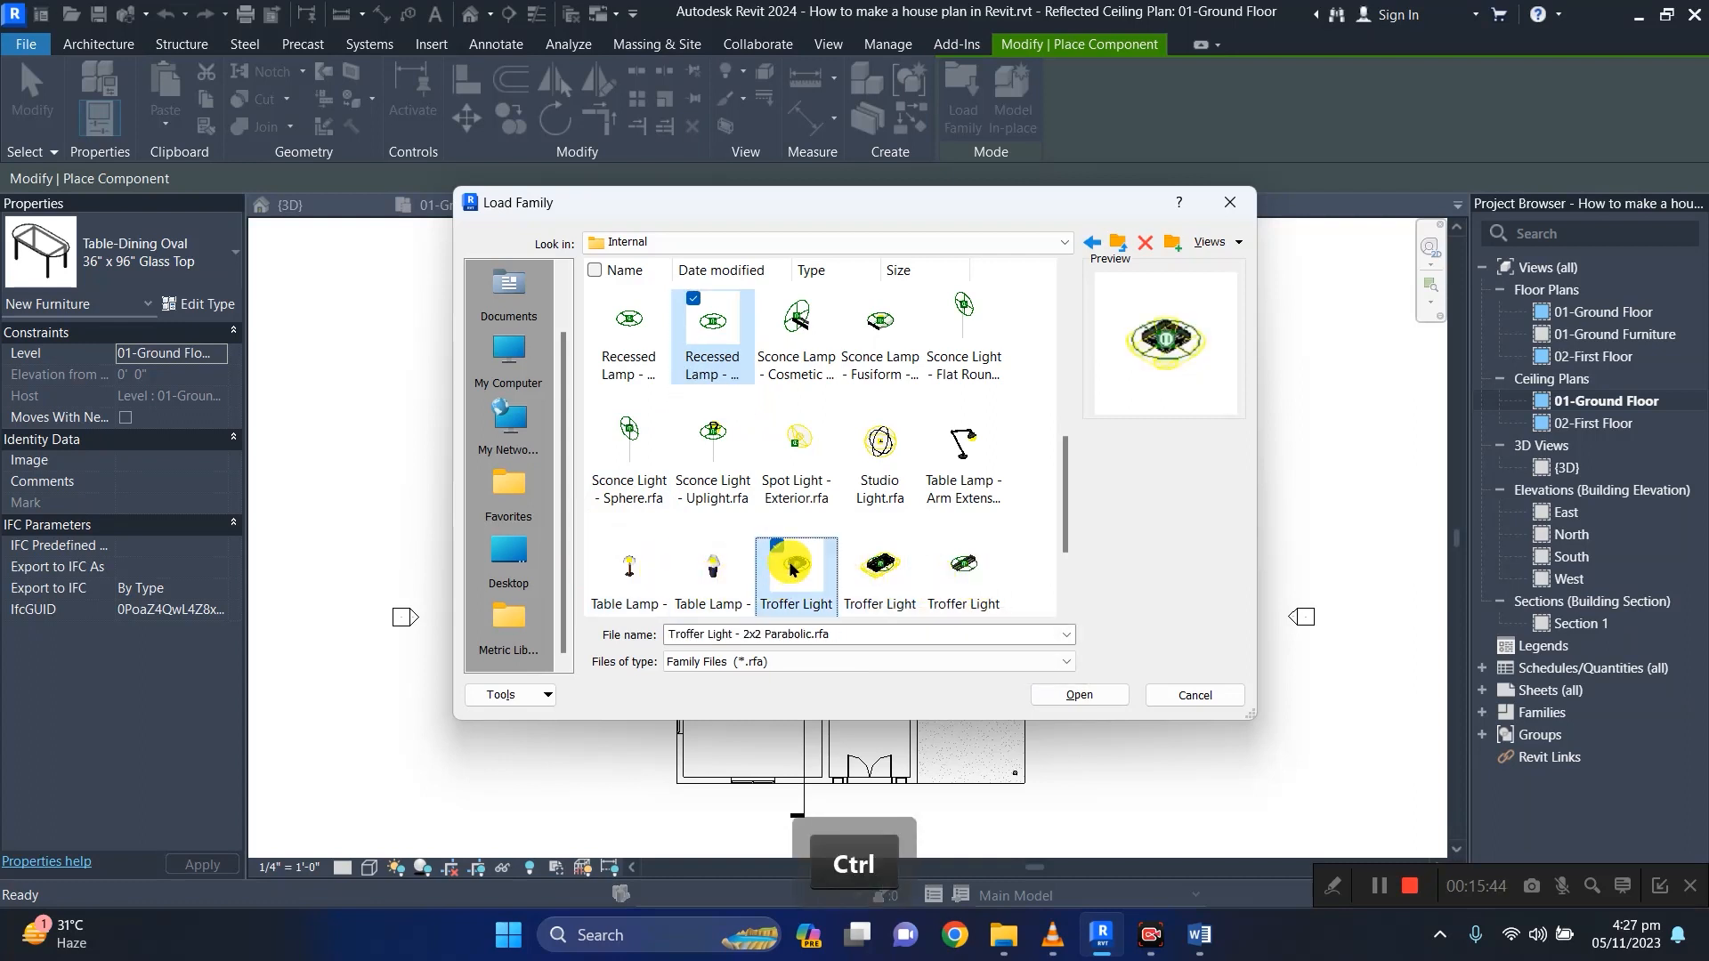
{"action": "scroll", "coordinate": [712, 579], "scroll_direction": "down", "scroll_amount": 2}
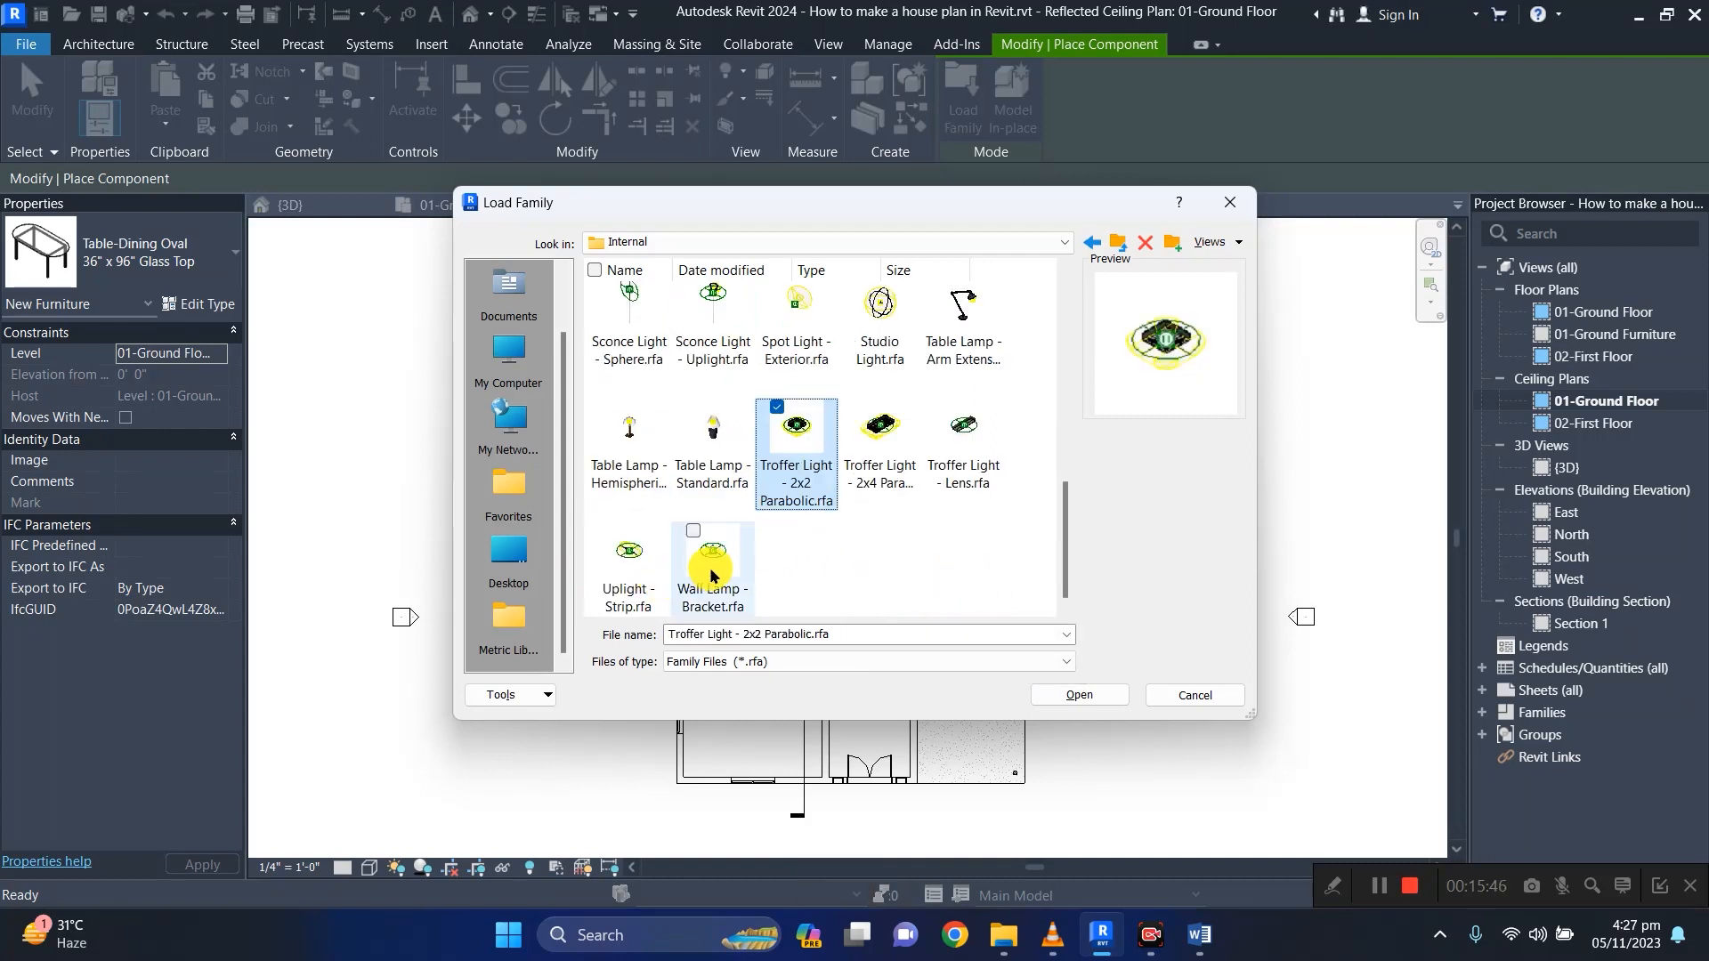
{"action": "scroll", "coordinate": [895, 503], "scroll_direction": "up", "scroll_amount": 3}
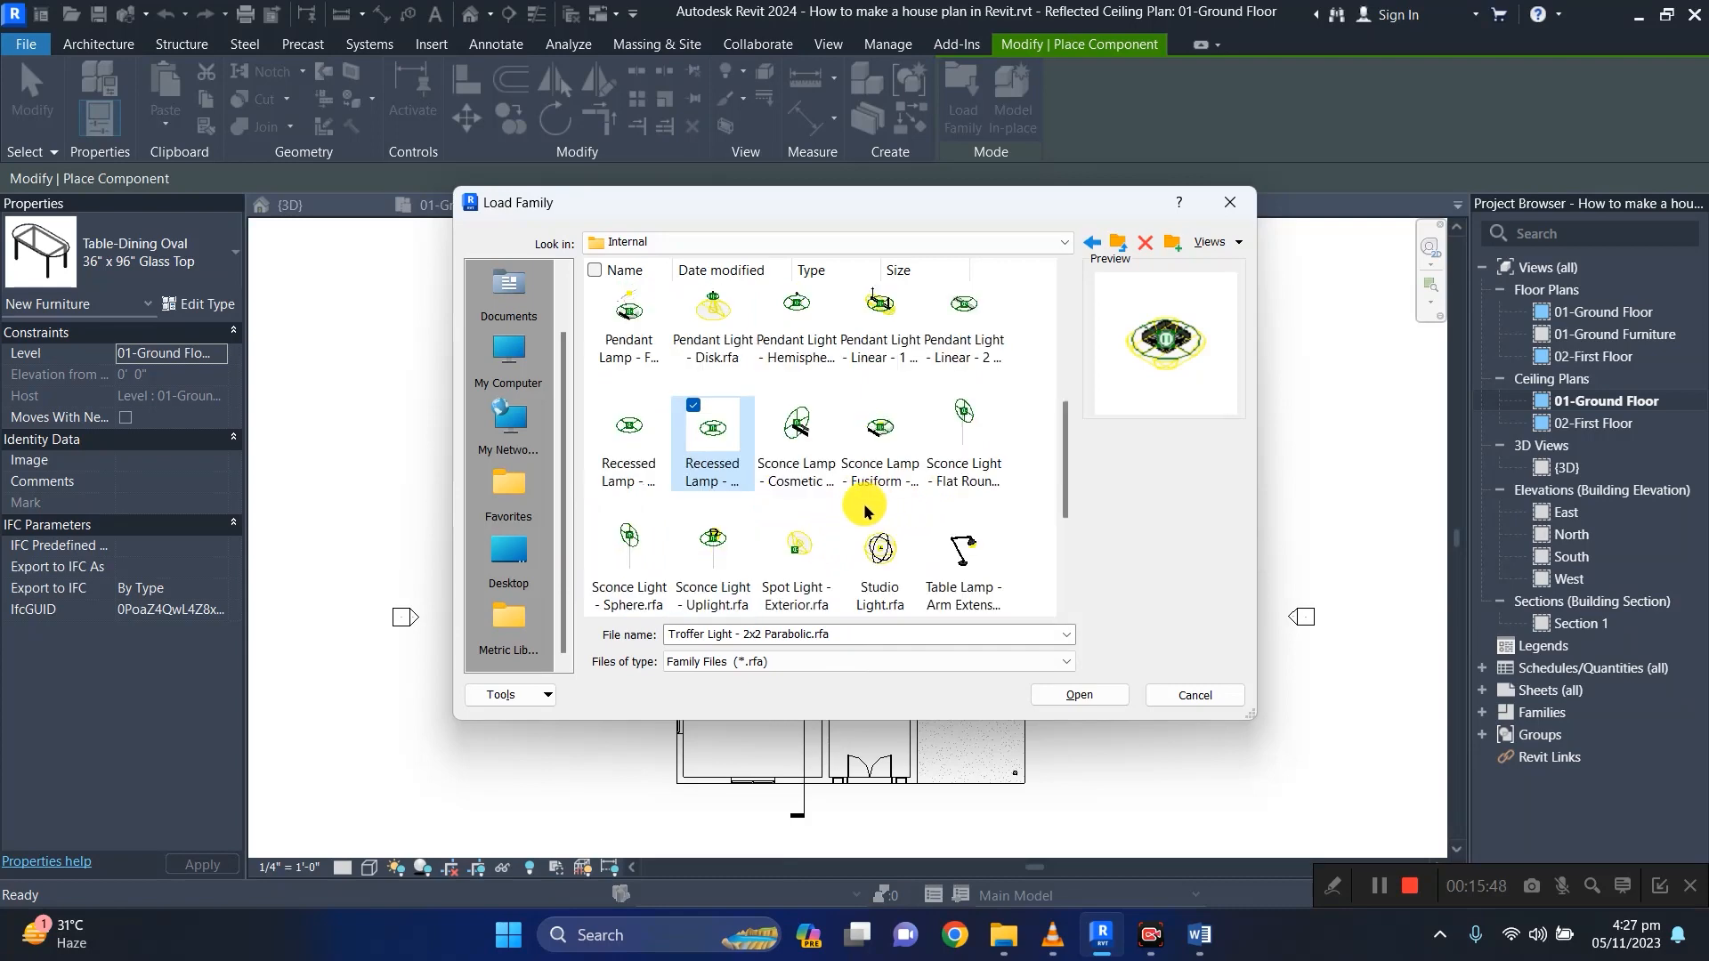
{"action": "scroll", "coordinate": [813, 481], "scroll_direction": "up", "scroll_amount": 3}
{"action": "scroll", "coordinate": [813, 481], "scroll_direction": "up", "scroll_amount": 1}
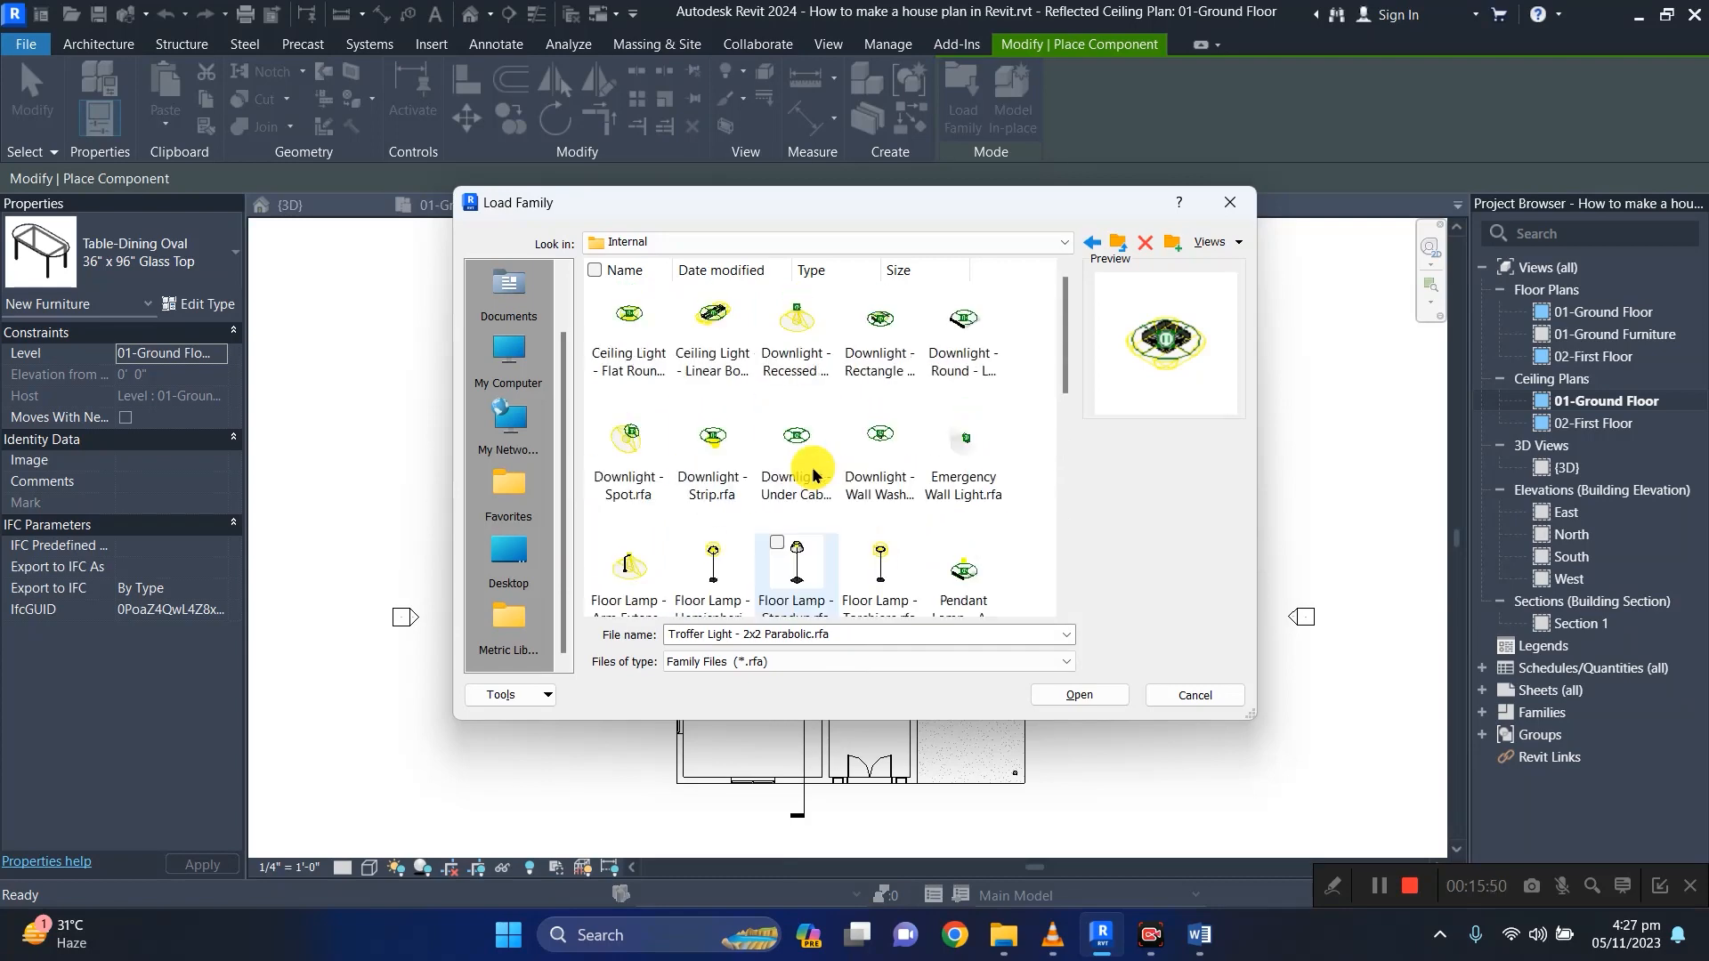
{"action": "left_click", "coordinate": [651, 367], "text": "ctrl"}
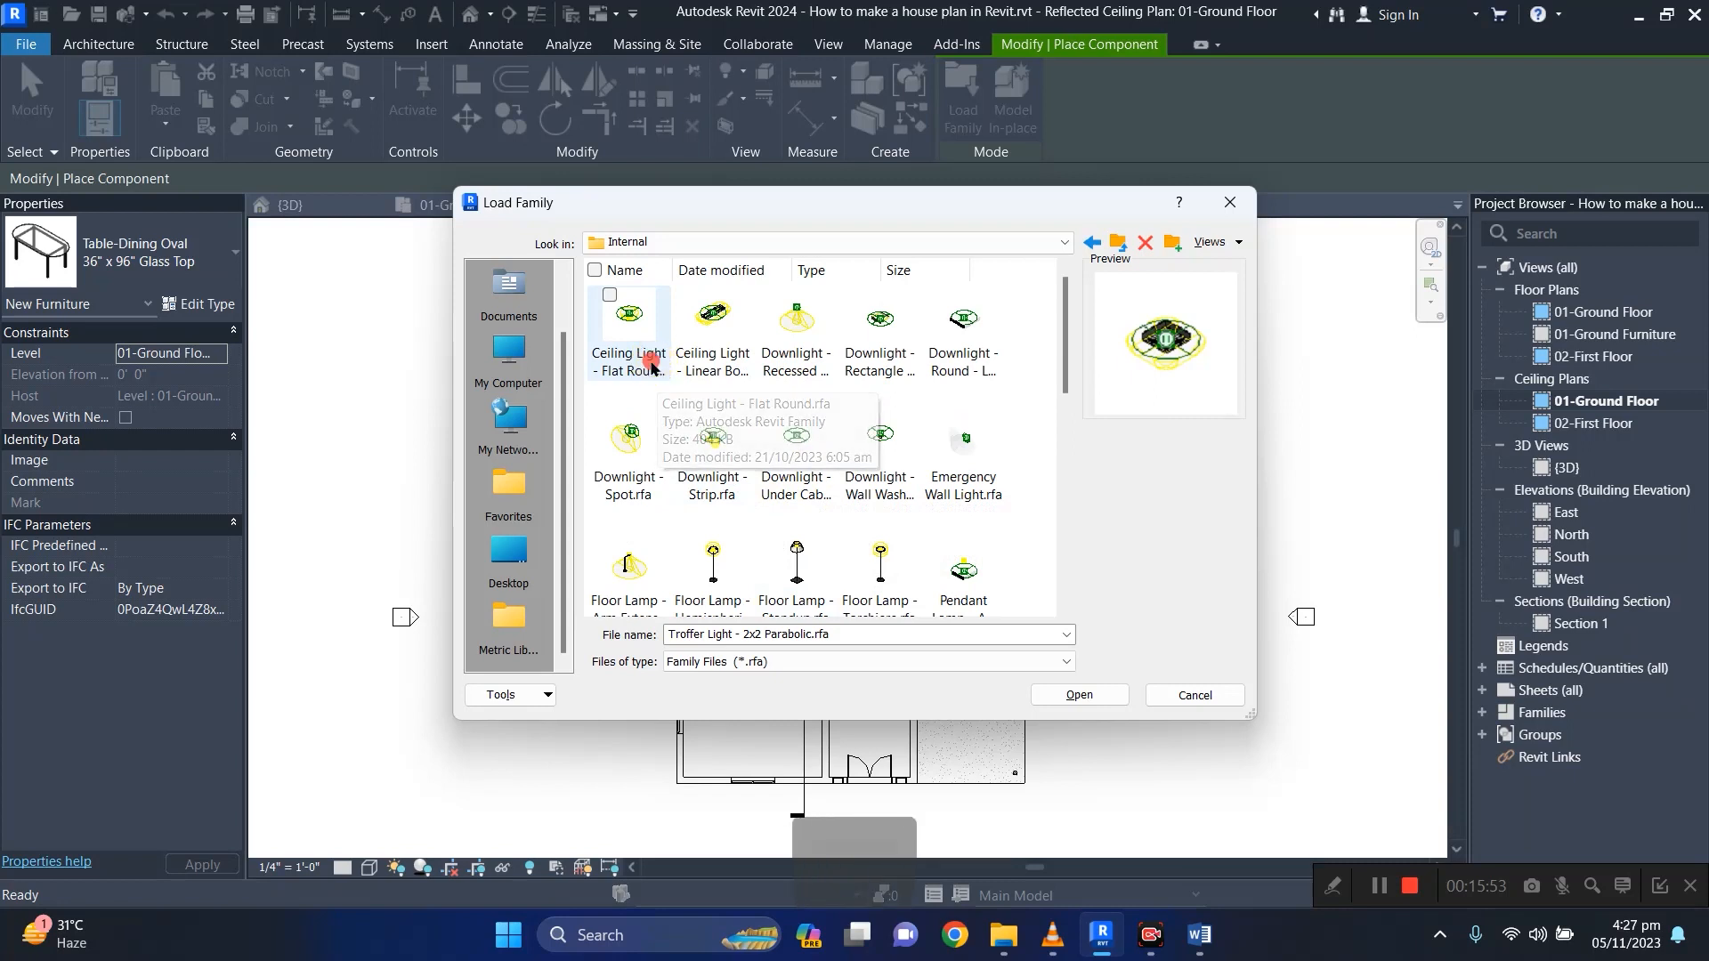
{"action": "left_click", "coordinate": [879, 360], "text": "ctrl"}
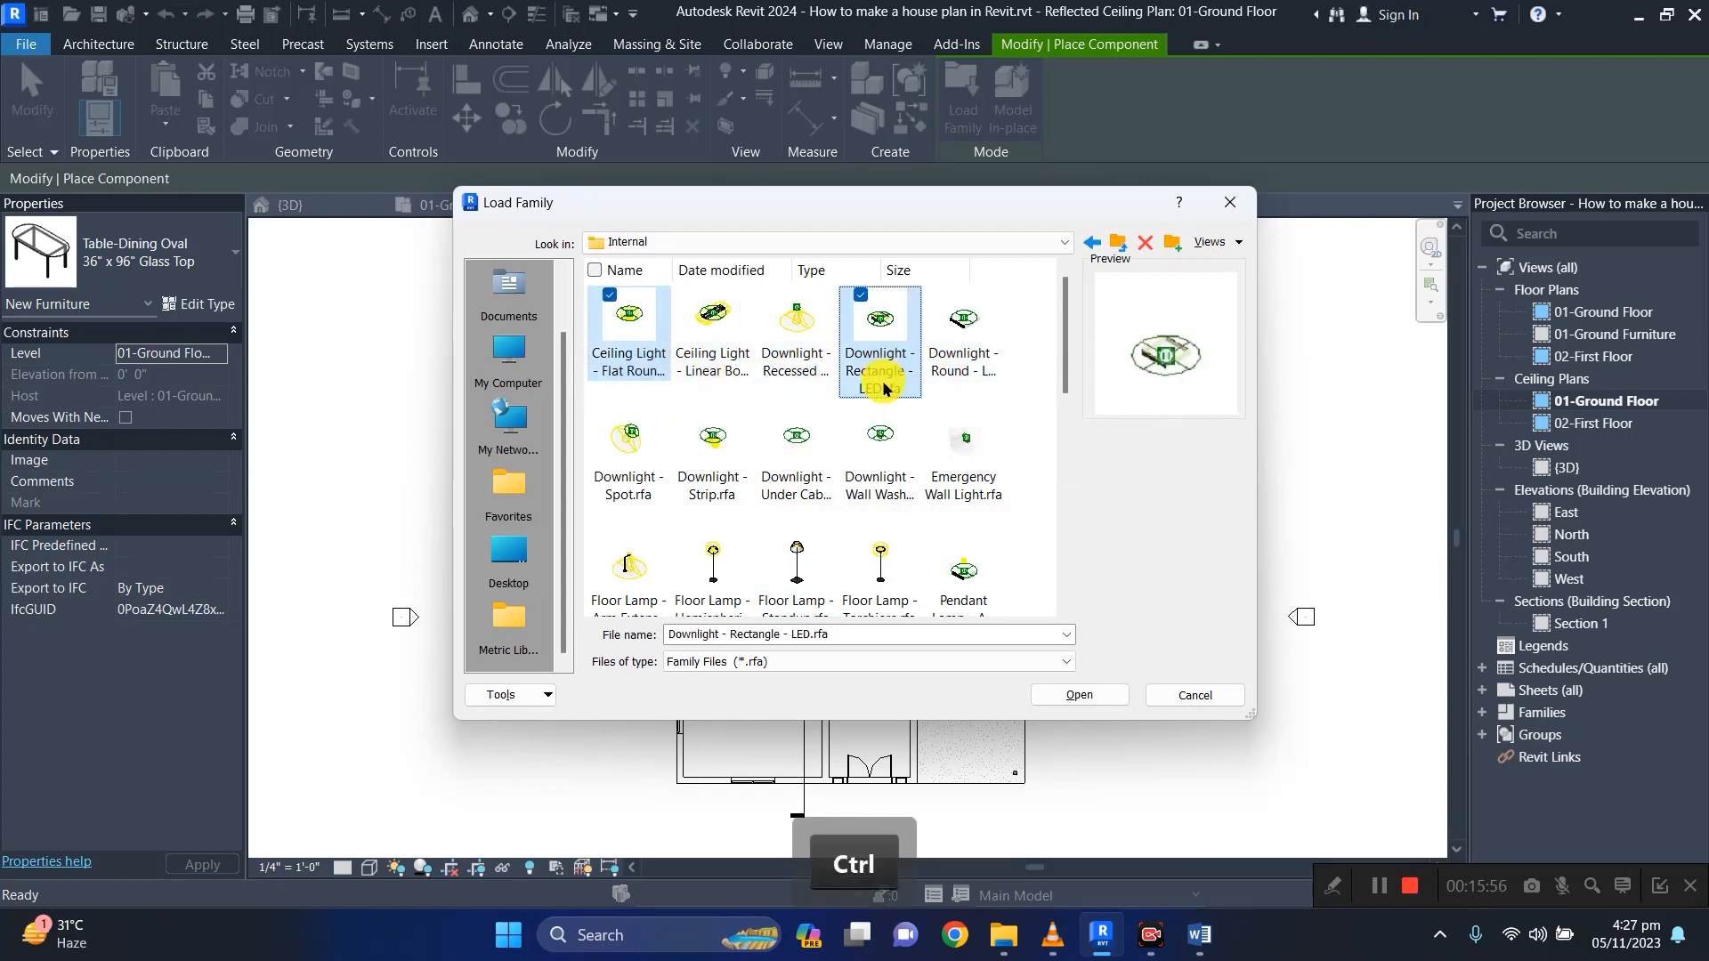
{"action": "left_click", "coordinate": [963, 360], "text": "ctrl"}
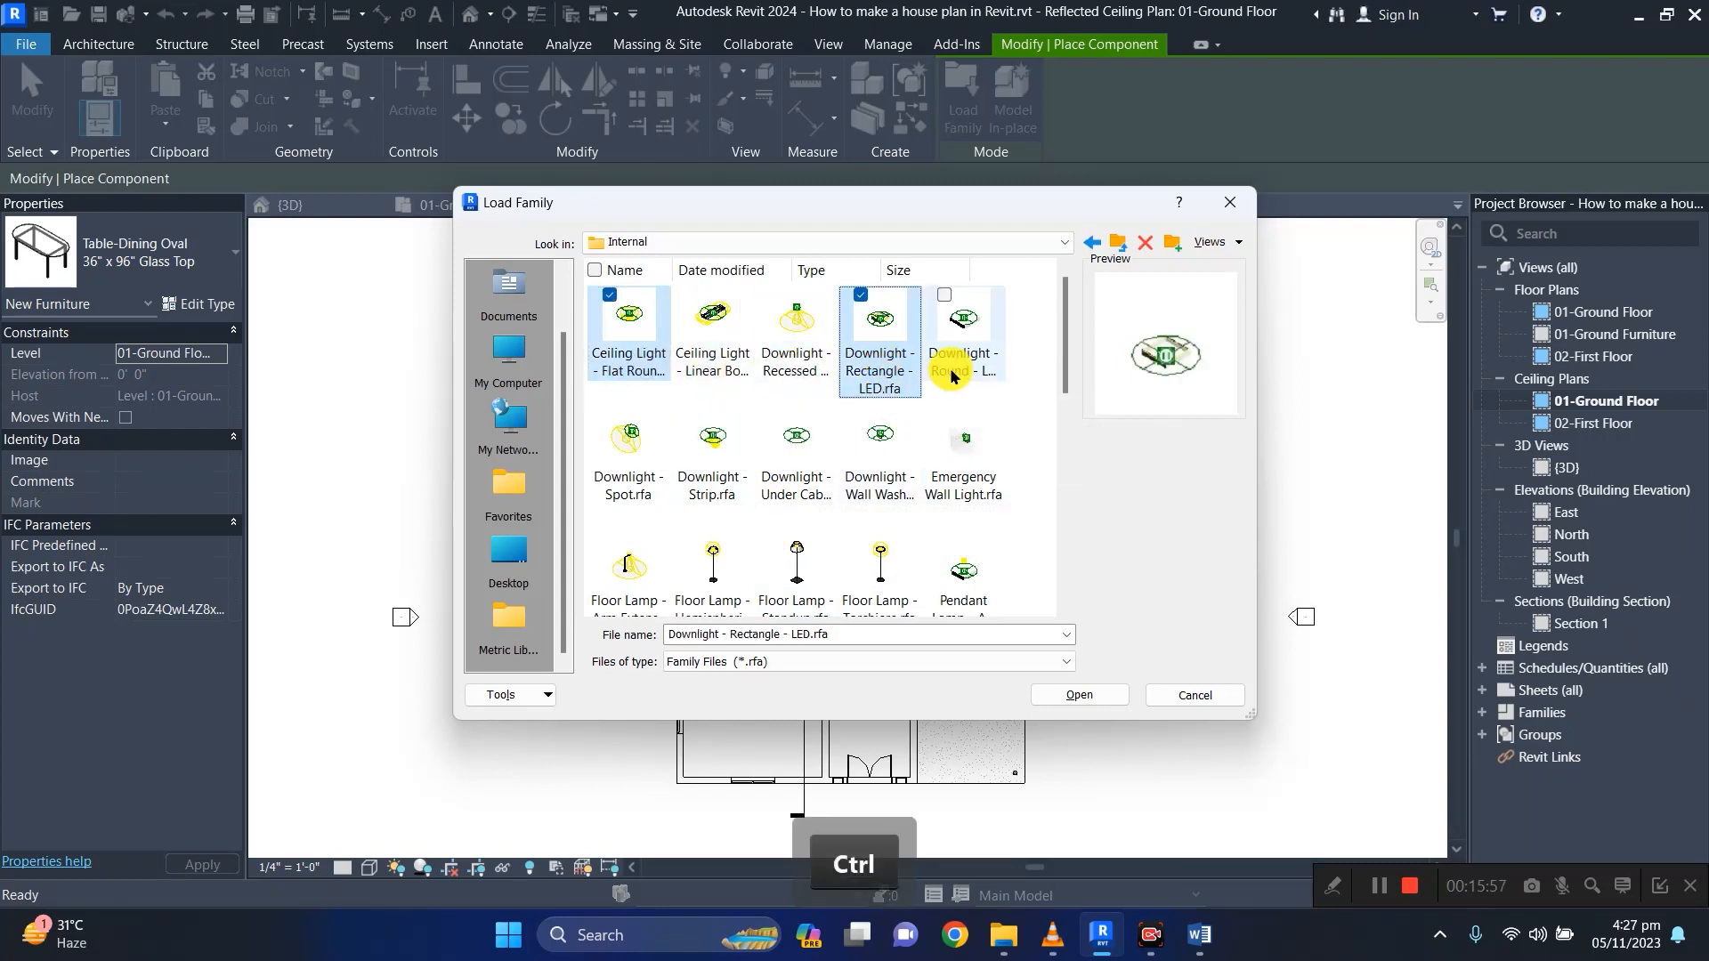
{"action": "left_click", "coordinate": [1077, 699]}
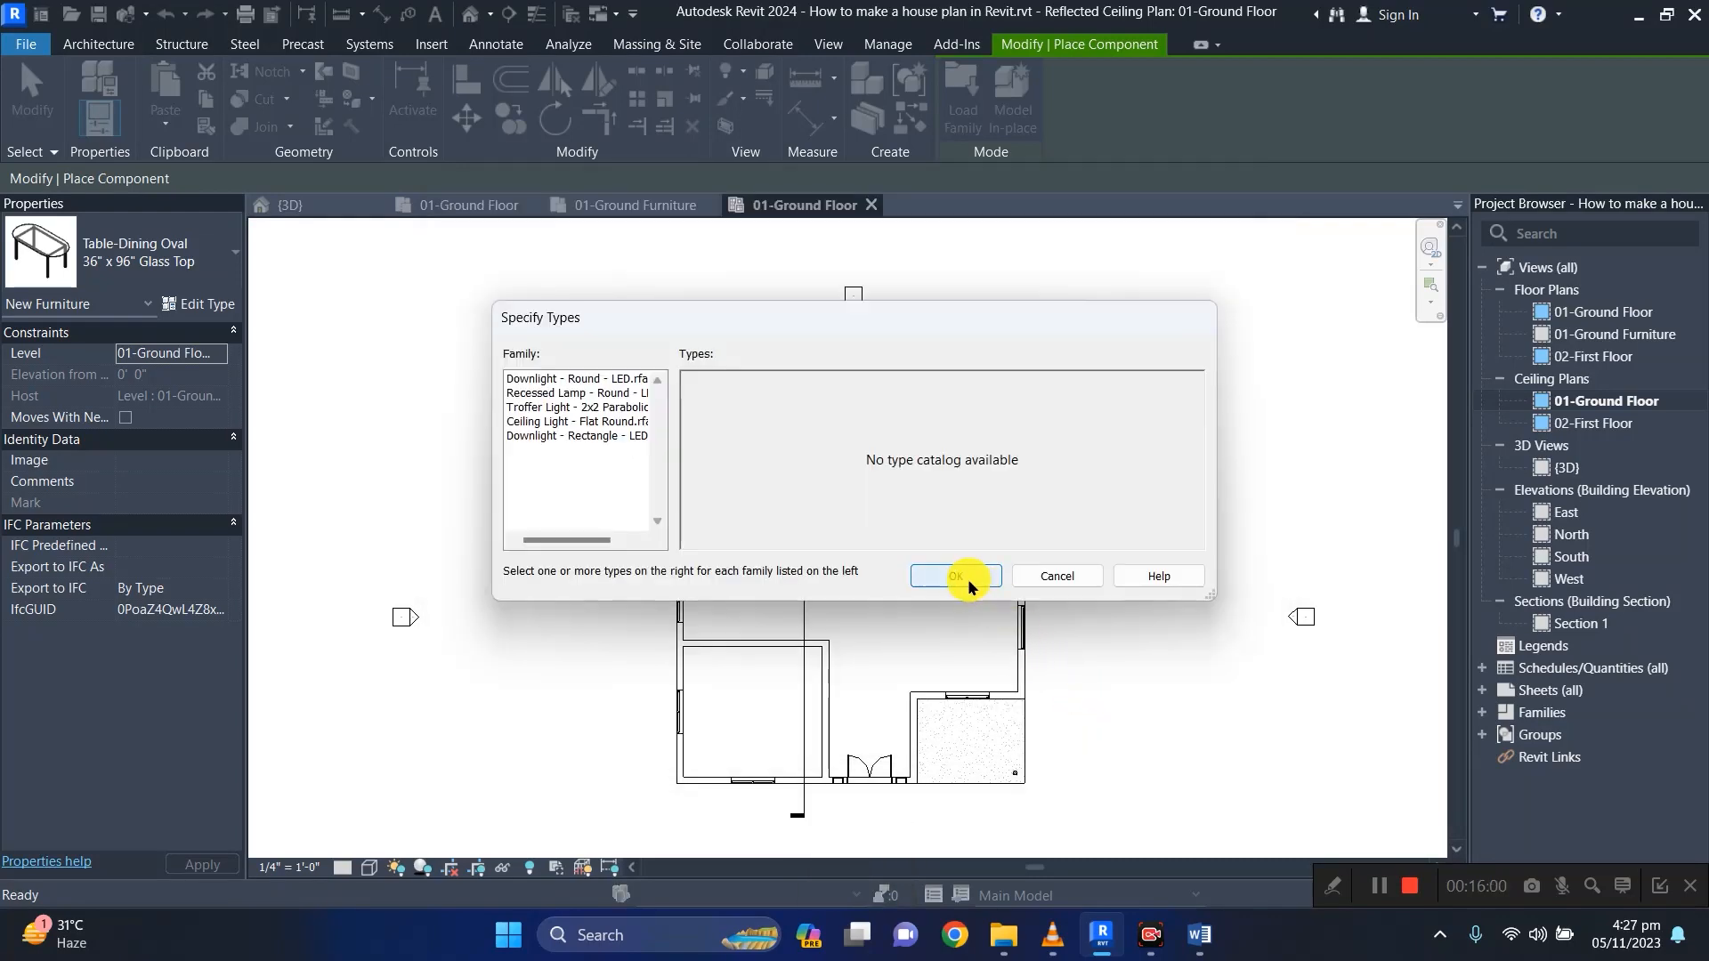
{"action": "left_click", "coordinate": [957, 579]}
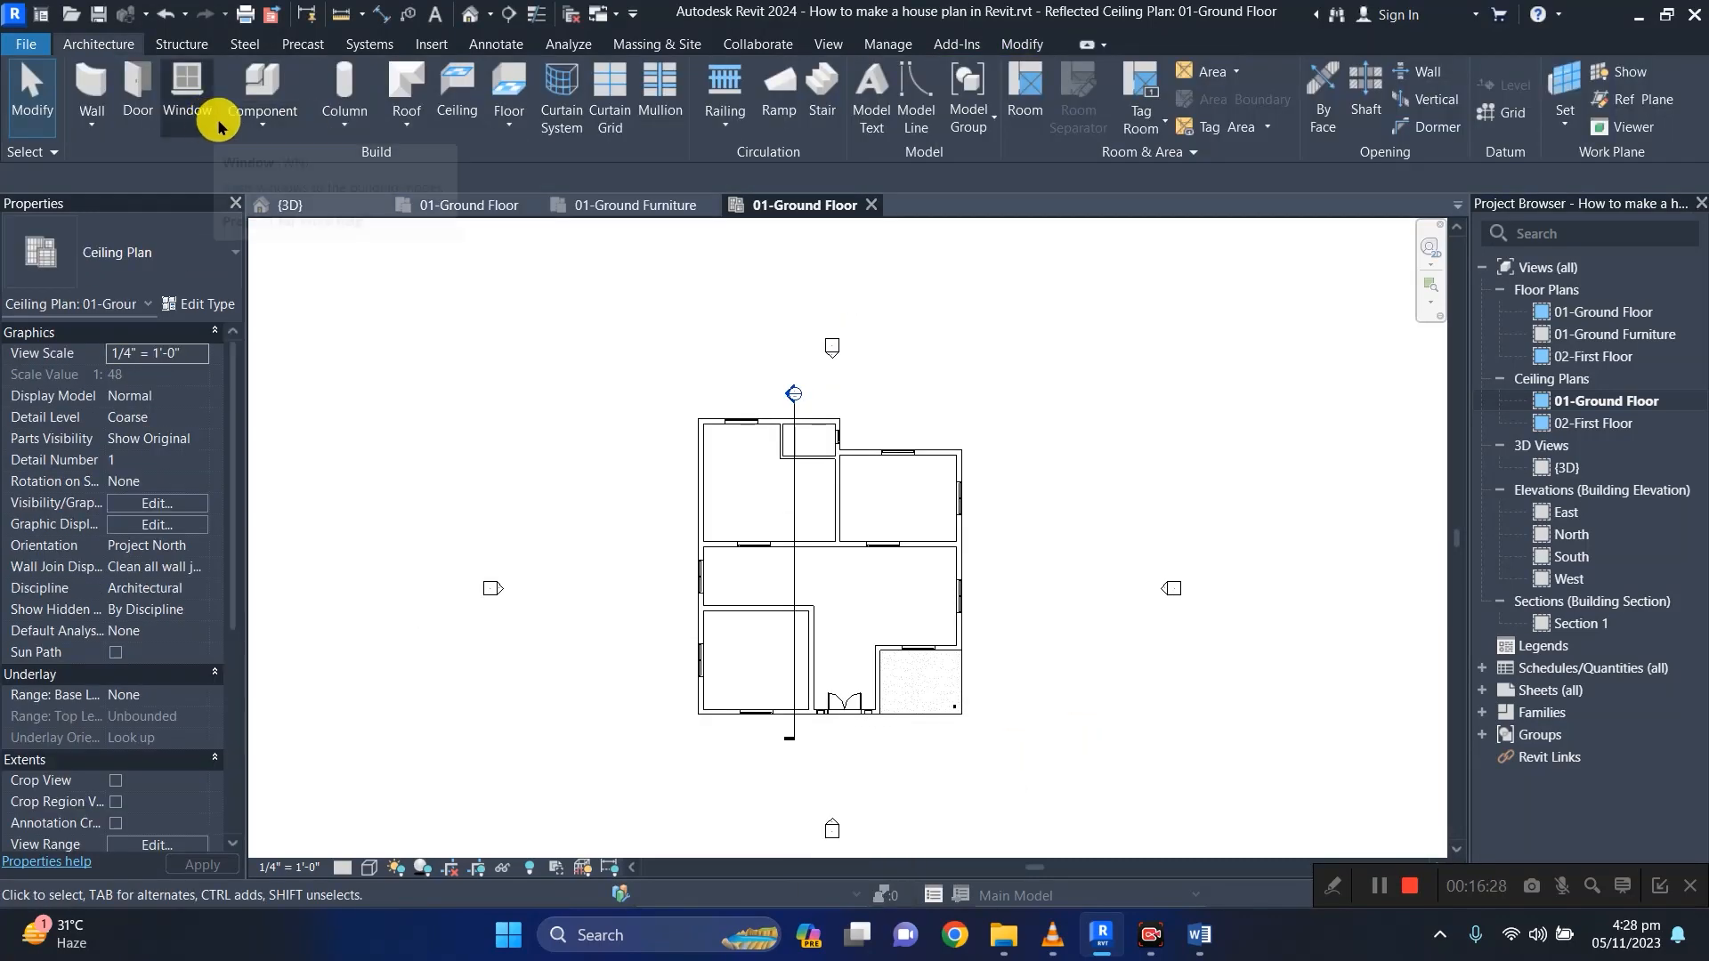
Place Ceiling Light - Flat Round 60W - 120V fixtures near the ceiling corners of the bedrooms, bathroom, kitchen and hall.
{"action": "left_click", "coordinate": [260, 112]}
{"action": "left_click", "coordinate": [311, 169]}
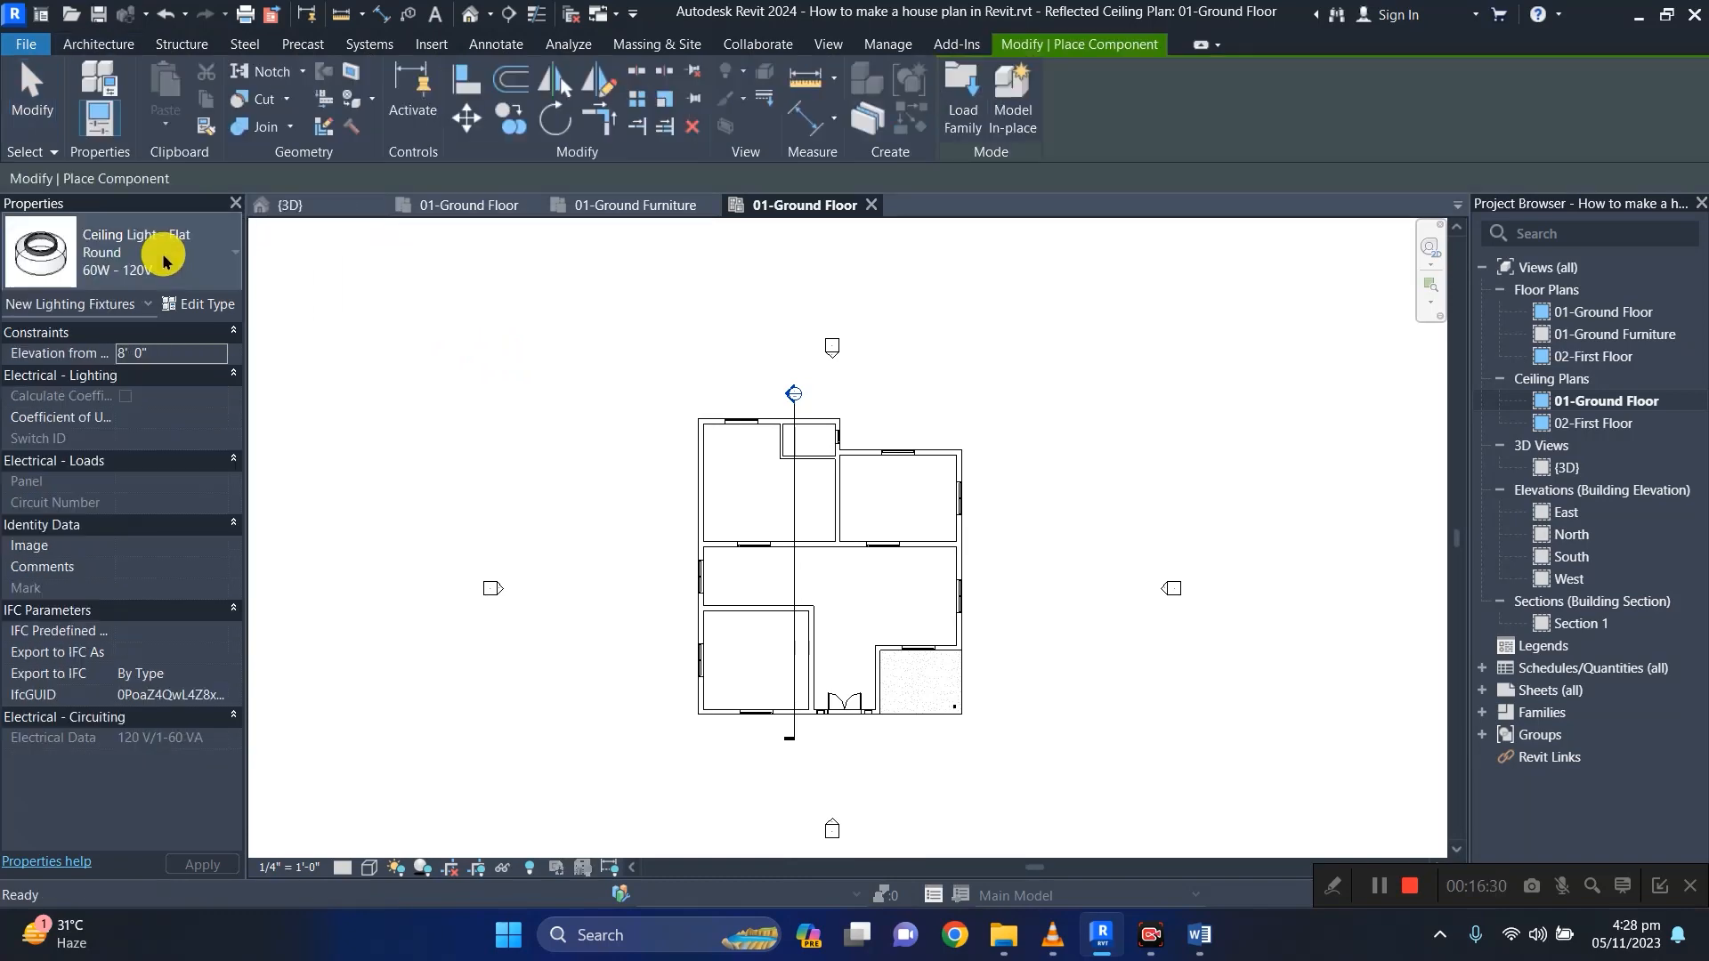
{"action": "left_click", "coordinate": [138, 289]}
{"action": "scroll", "coordinate": [96, 469], "scroll_direction": "up", "scroll_amount": 5}
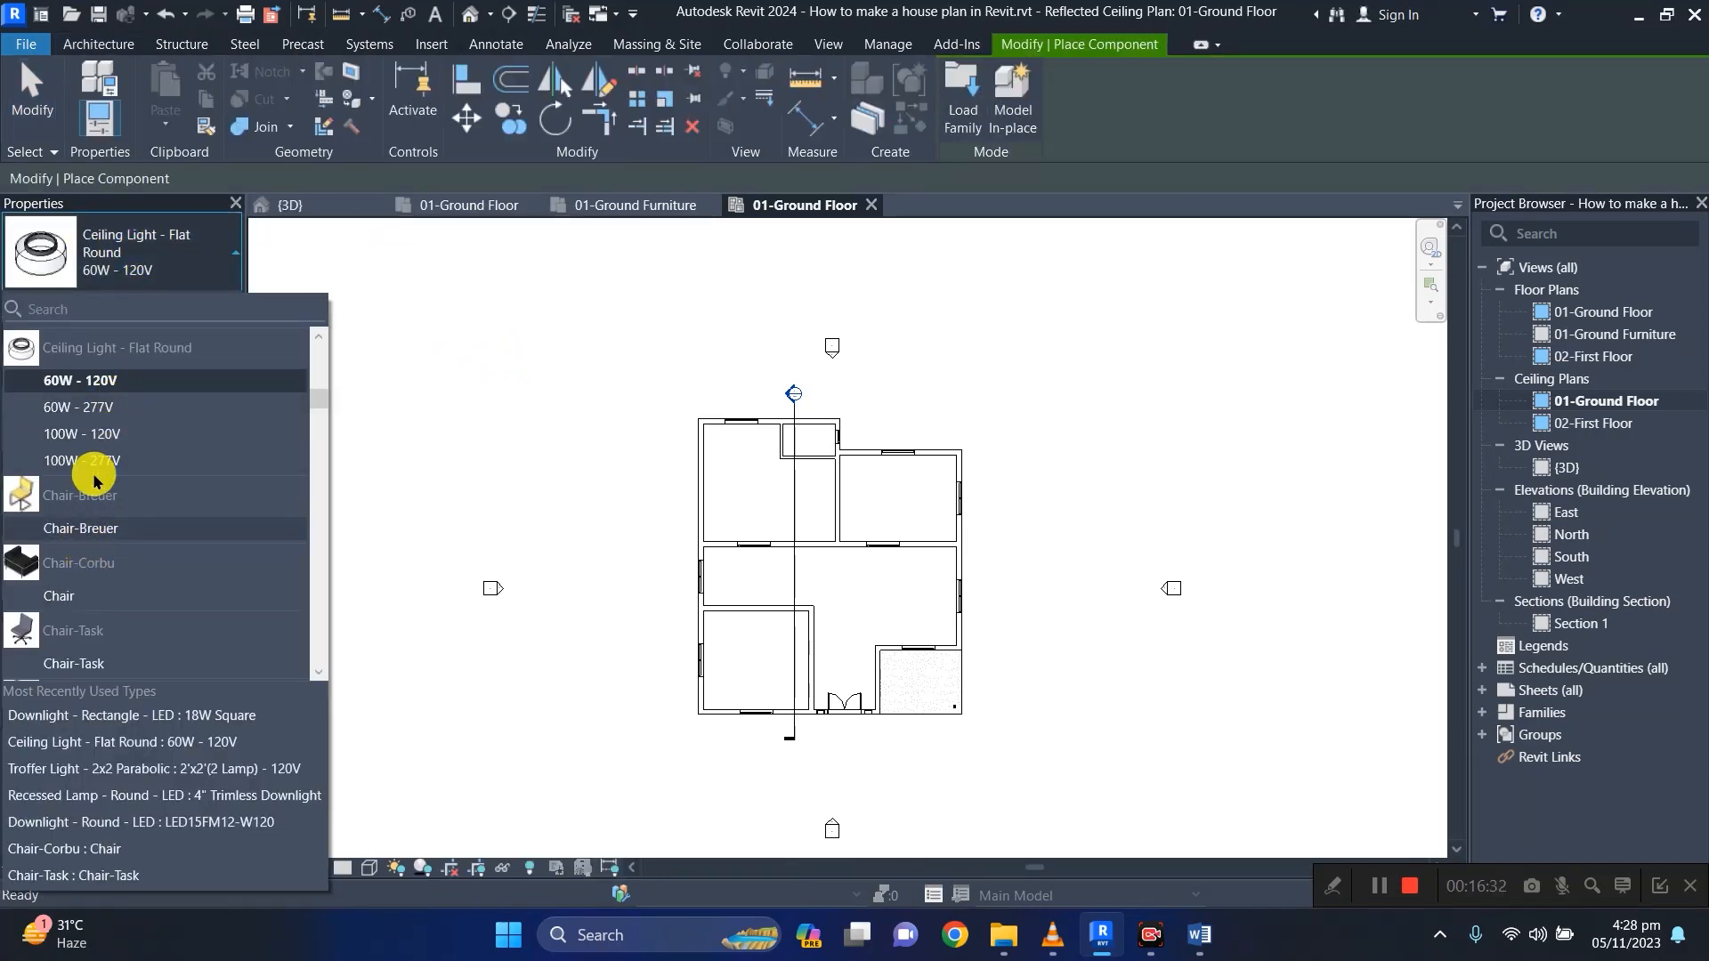
{"action": "scroll", "coordinate": [98, 469], "scroll_direction": "up", "scroll_amount": 3}
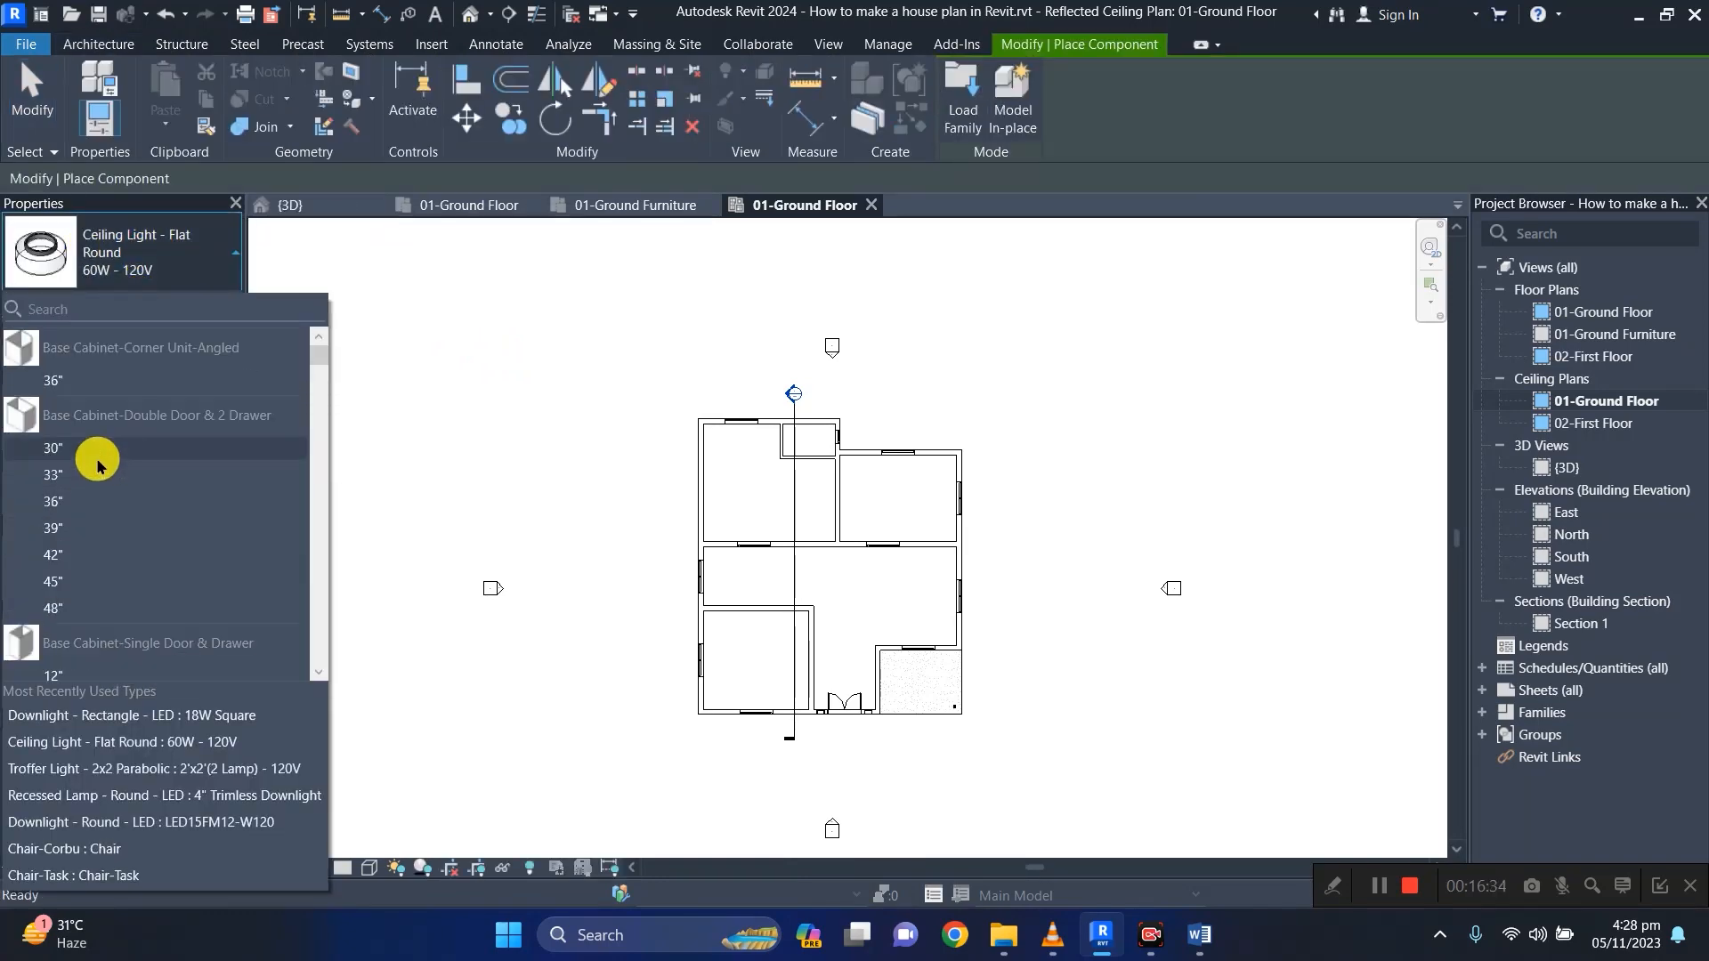
{"action": "scroll", "coordinate": [98, 465], "scroll_direction": "down", "scroll_amount": 8}
{"action": "scroll", "coordinate": [89, 449], "scroll_direction": "down", "scroll_amount": 2}
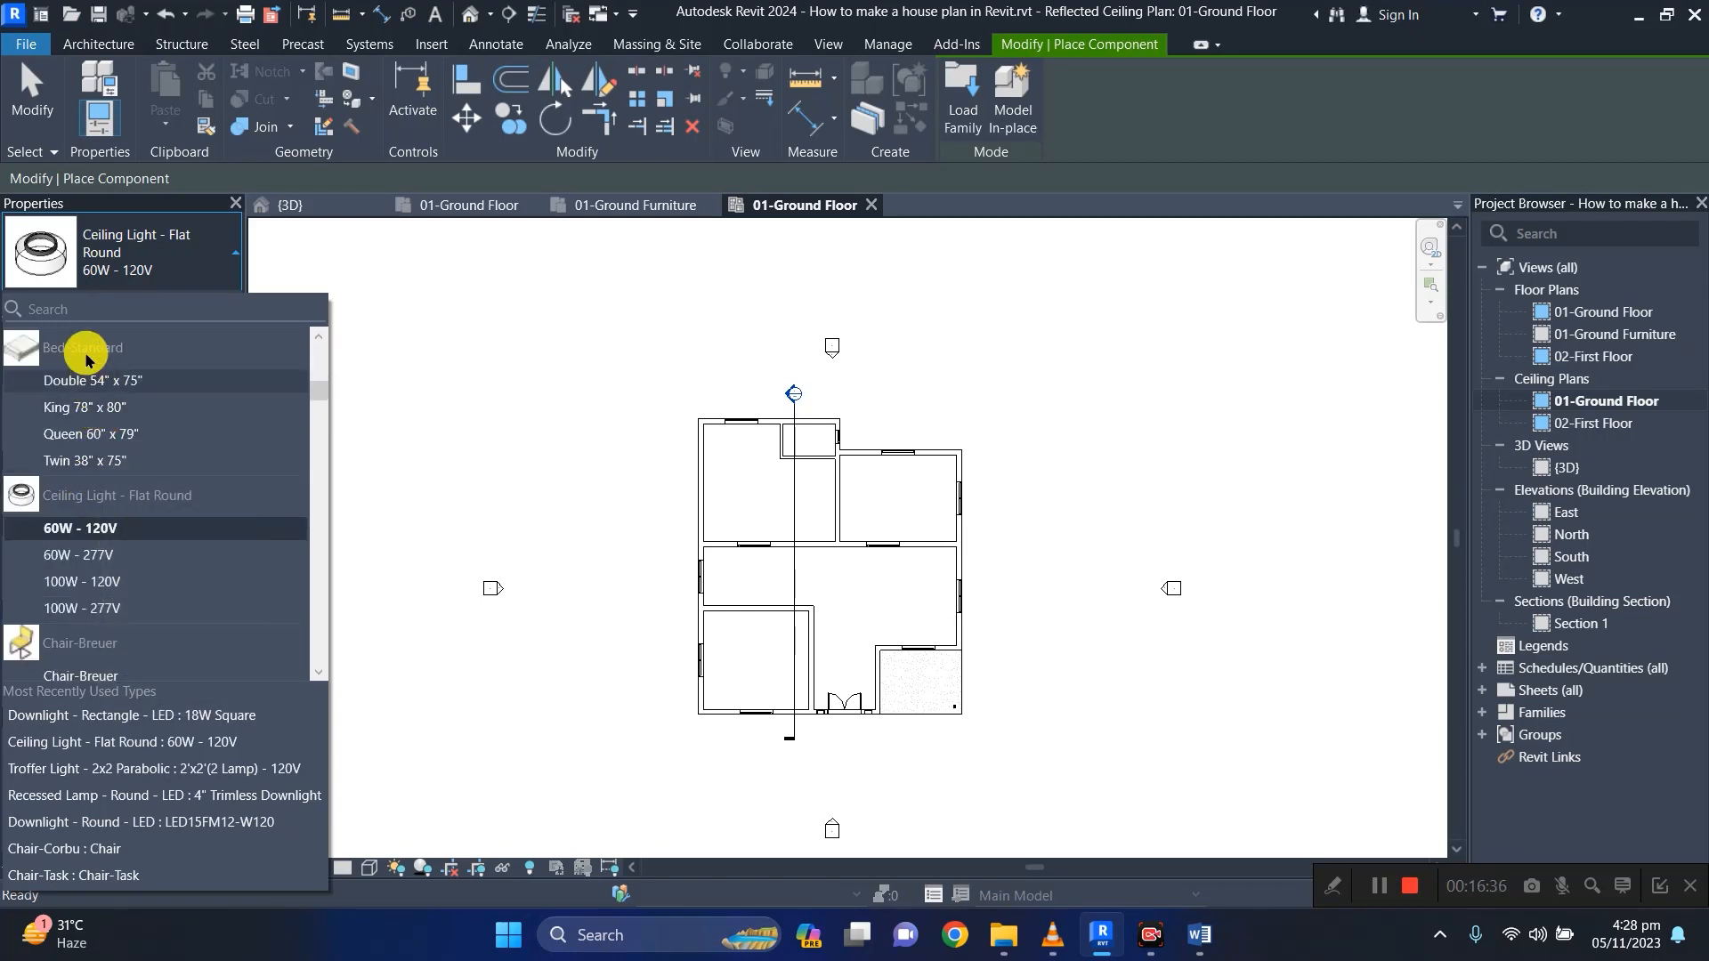
{"action": "left_click", "coordinate": [68, 529]}
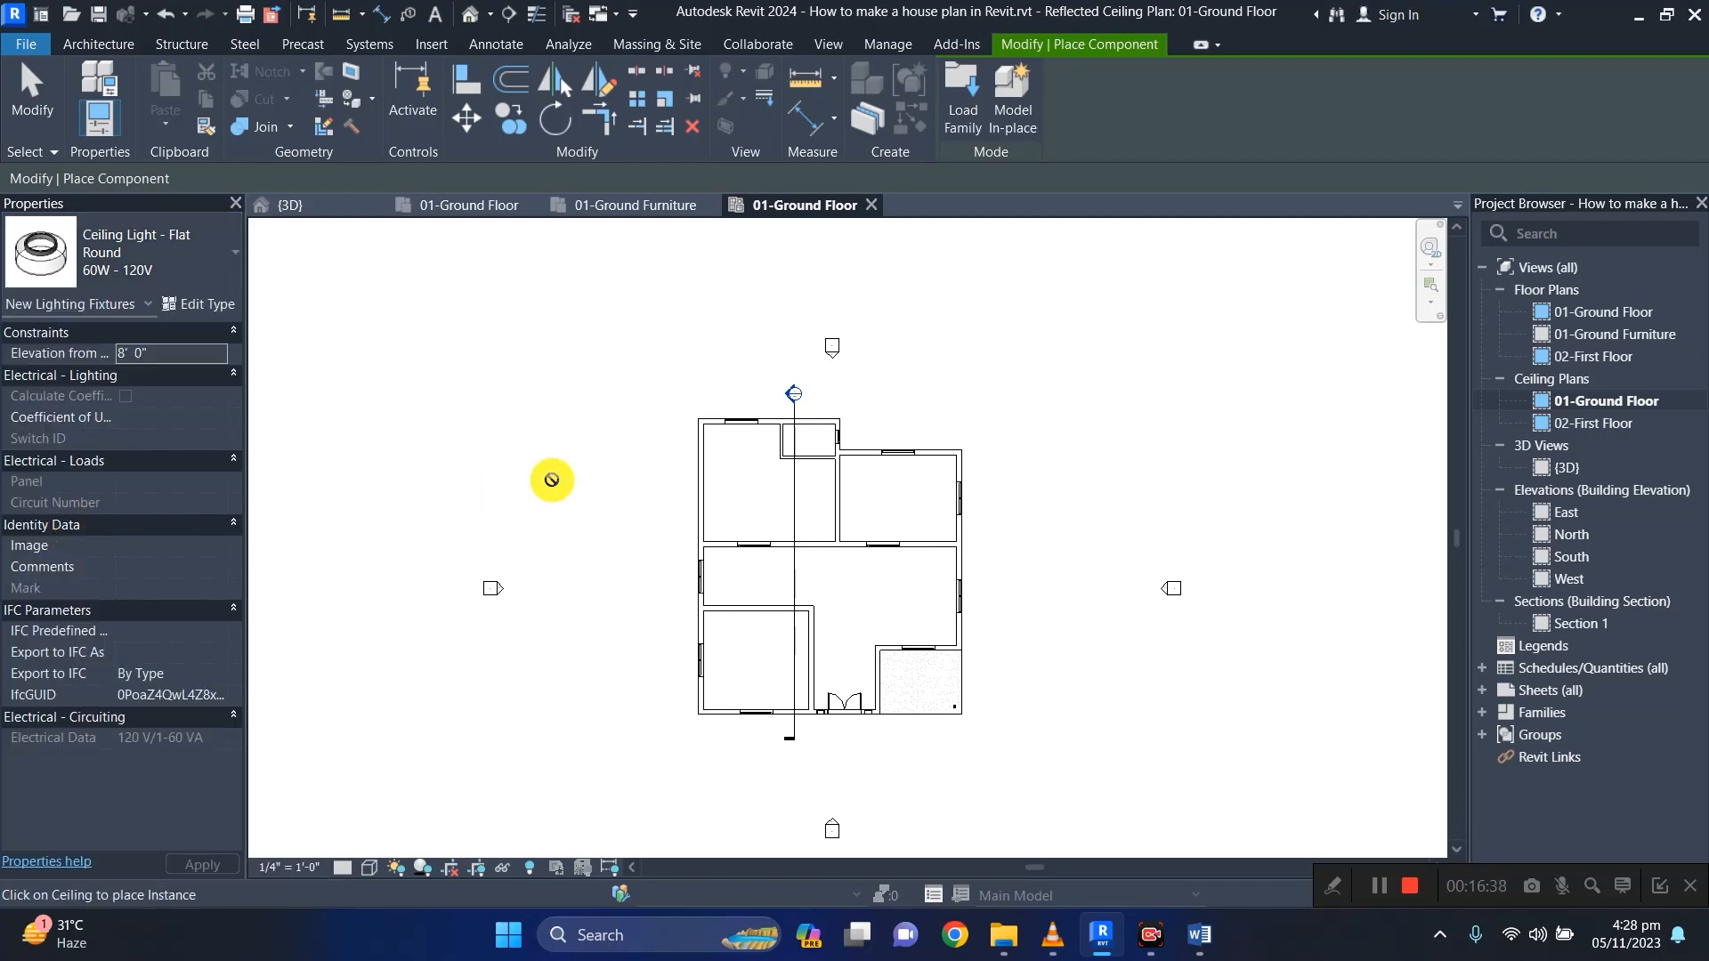
{"action": "scroll", "coordinate": [744, 478], "scroll_direction": "up", "scroll_amount": 6}
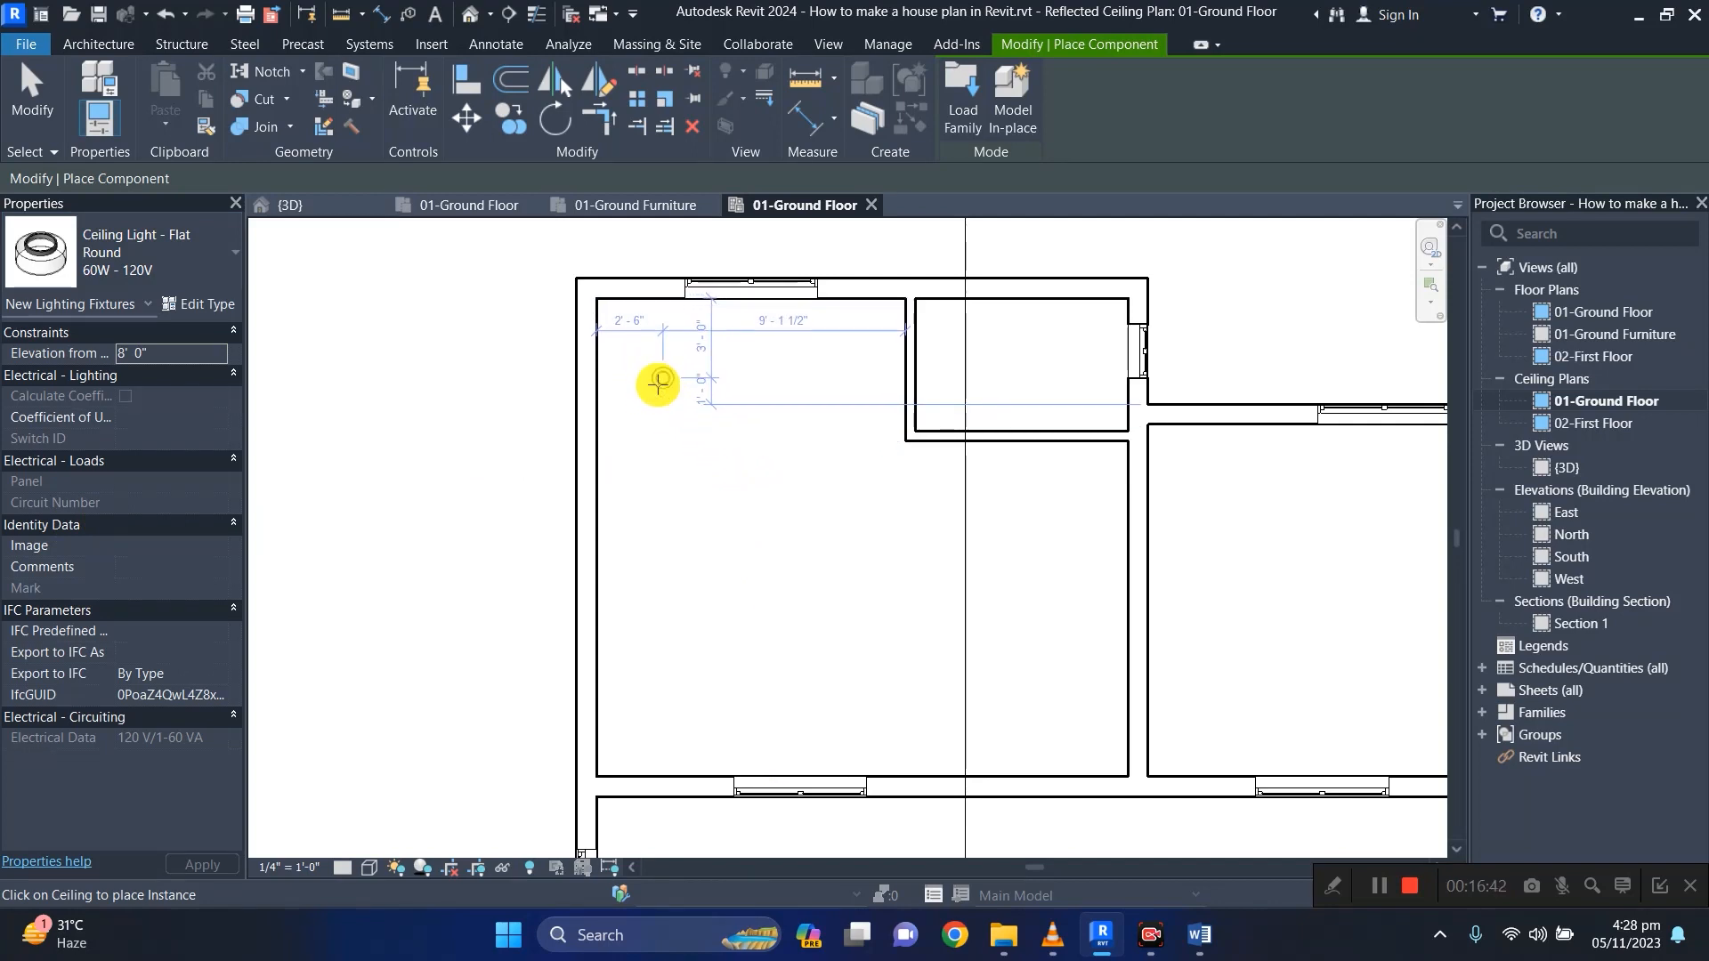
{"action": "left_click", "coordinate": [662, 379]}
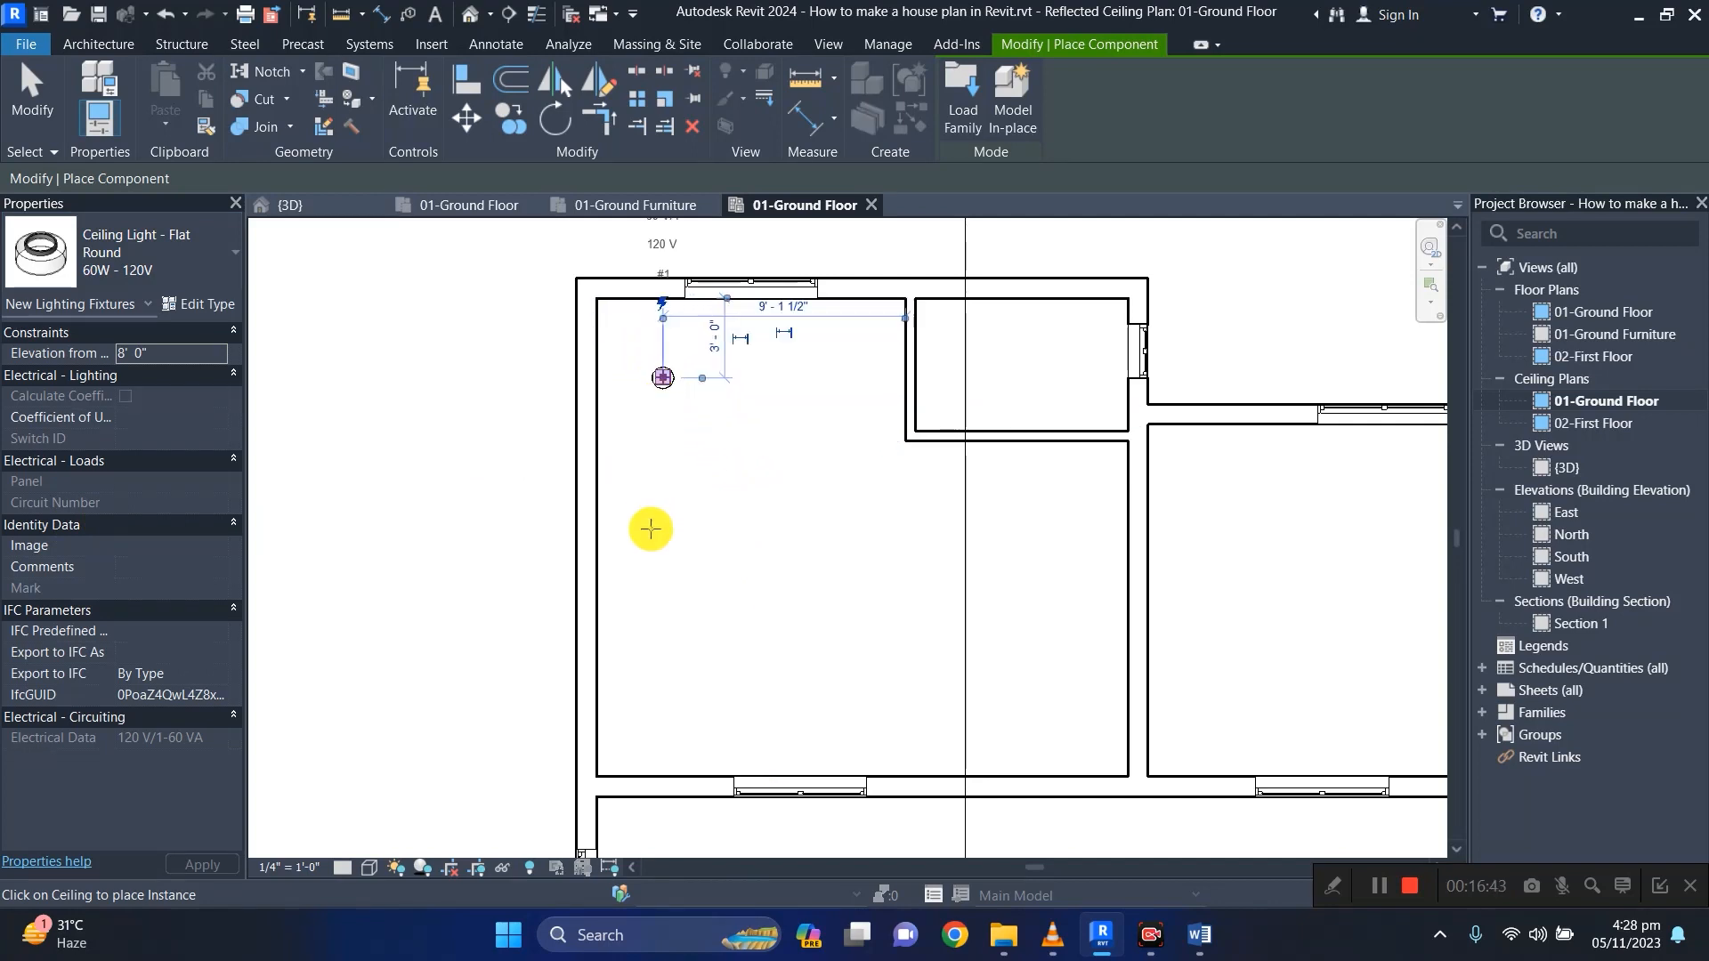
{"action": "left_click", "coordinate": [664, 736]}
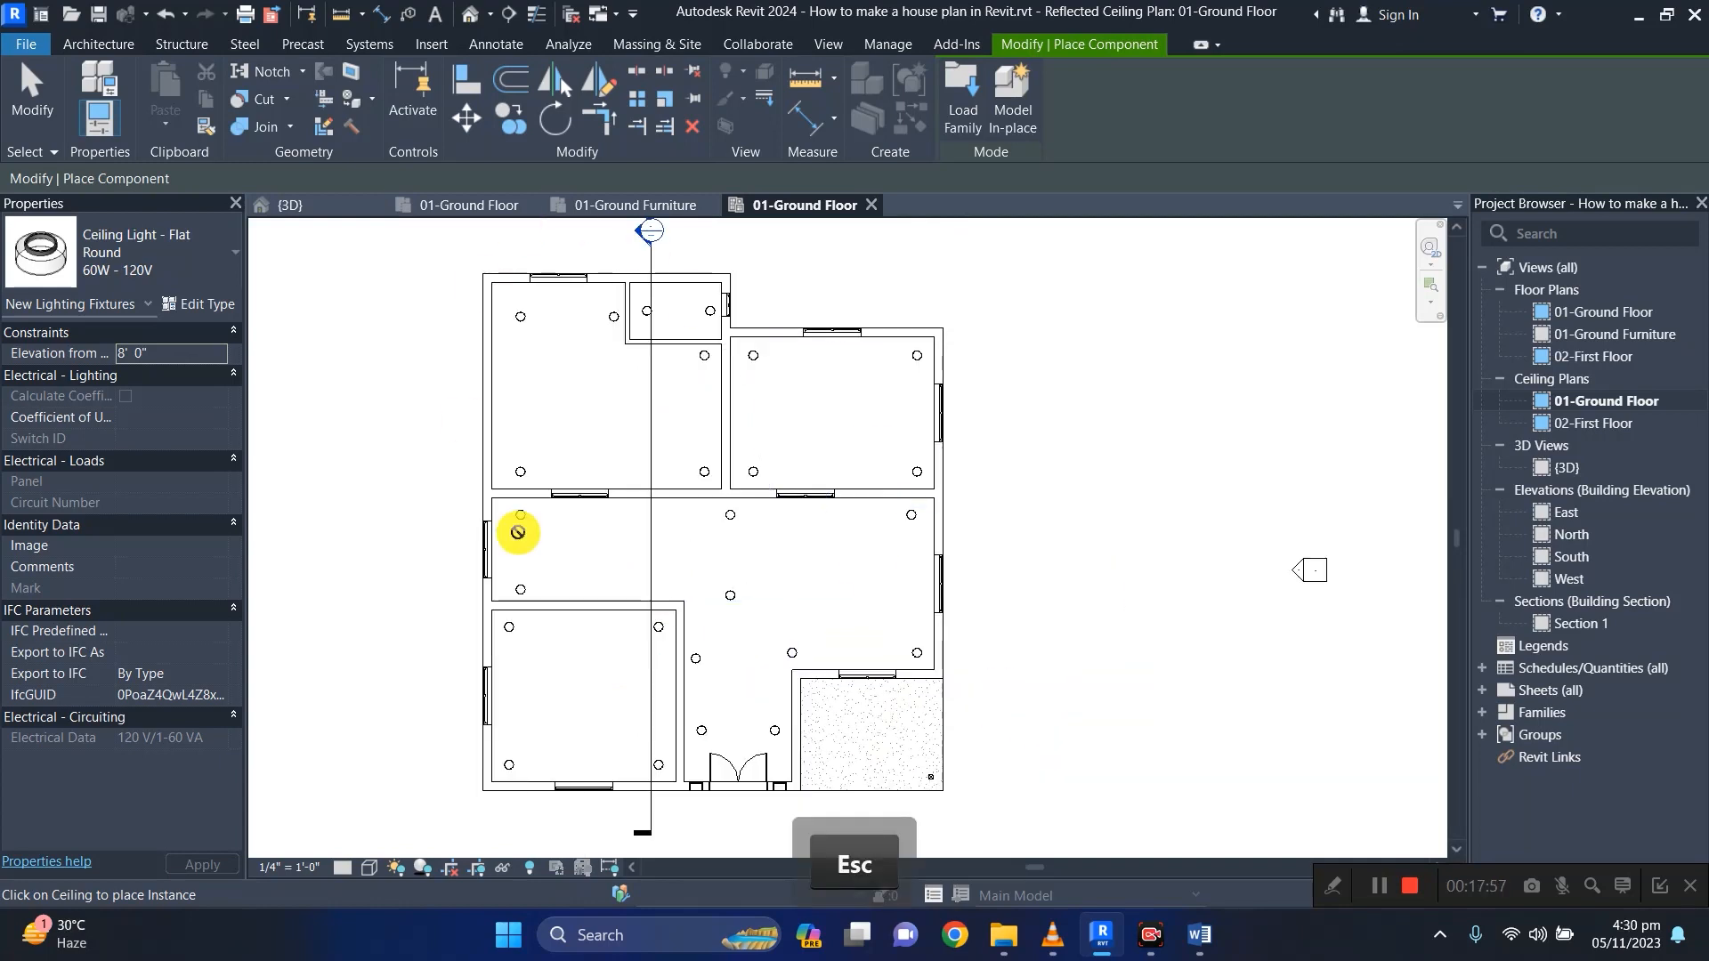
Find the Downlight - Rectangle - LED 18W Square type among the available component types.
{"action": "left_click", "coordinate": [145, 271]}
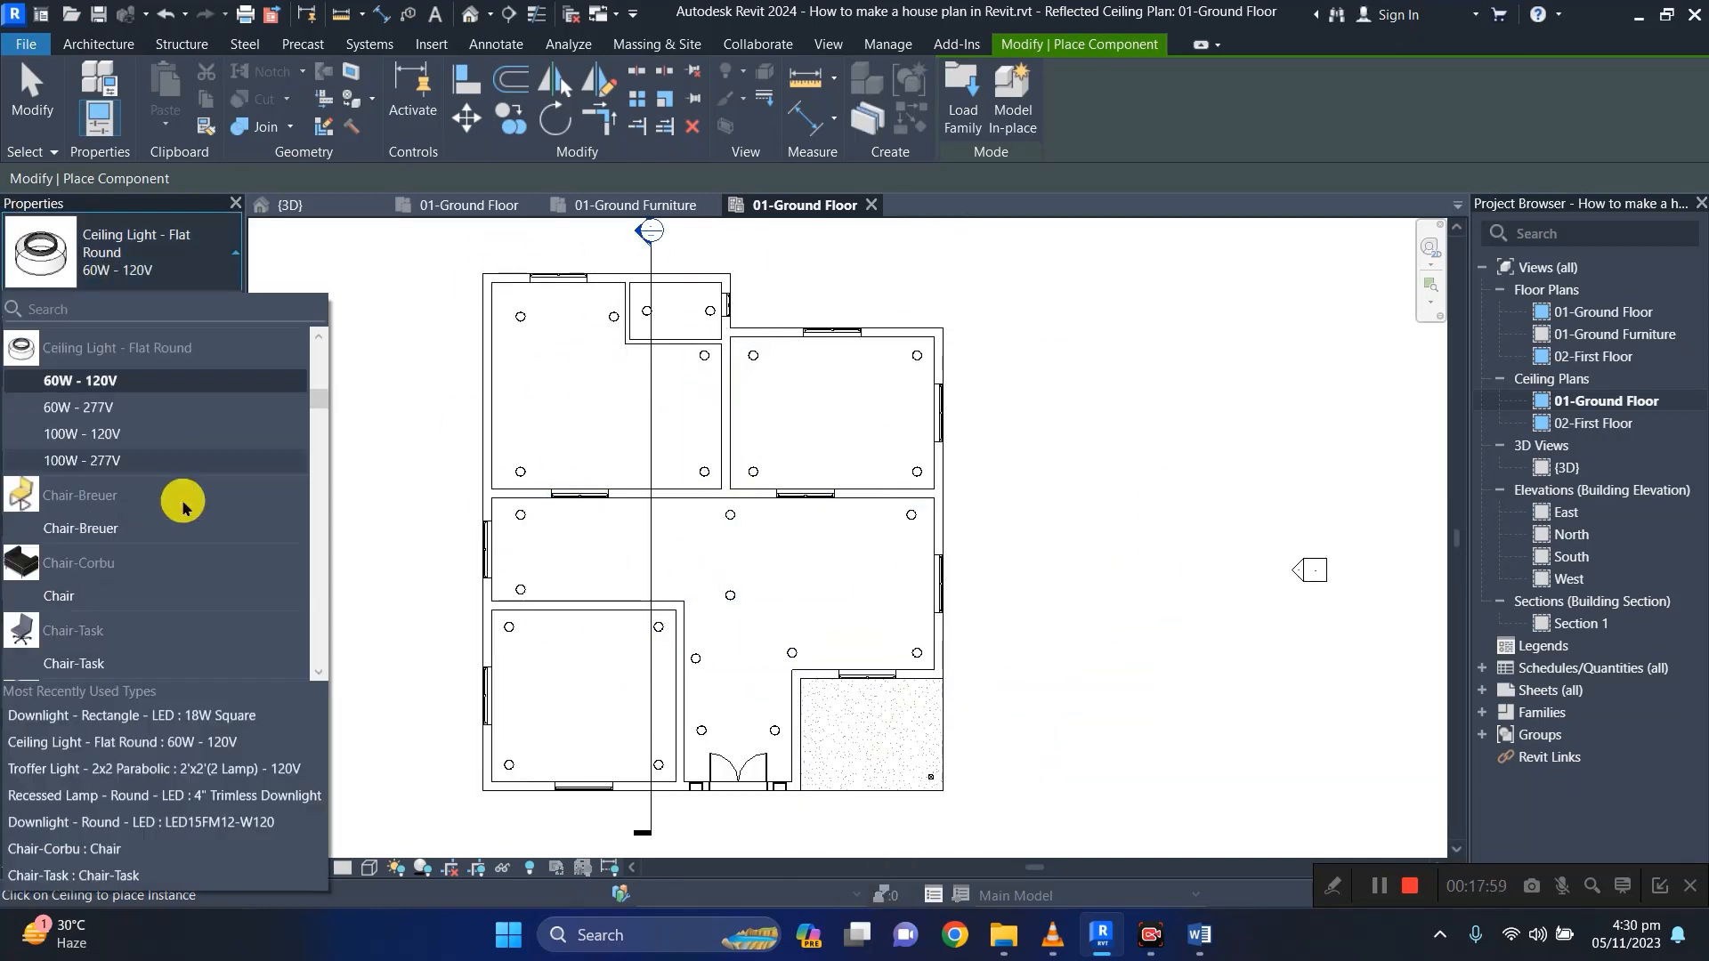
{"action": "scroll", "coordinate": [100, 433], "scroll_direction": "down", "scroll_amount": 12}
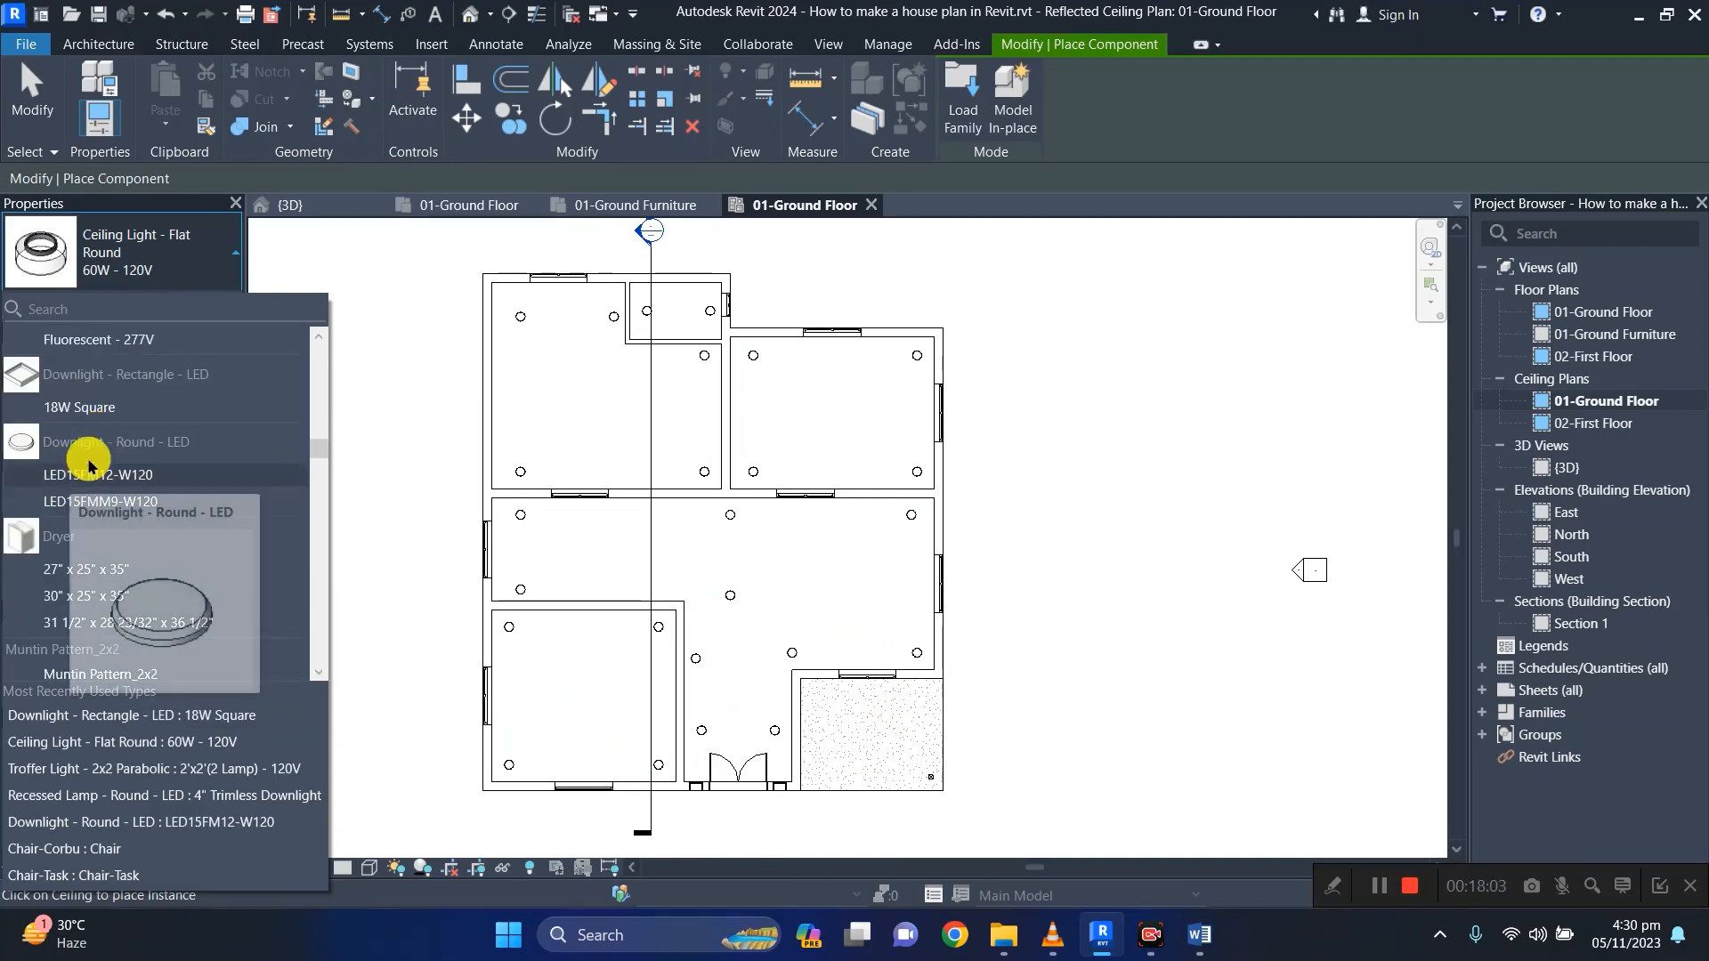
{"action": "scroll", "coordinate": [76, 452], "scroll_direction": "down", "scroll_amount": 3}
{"action": "scroll", "coordinate": [41, 458], "scroll_direction": "up", "scroll_amount": 5}
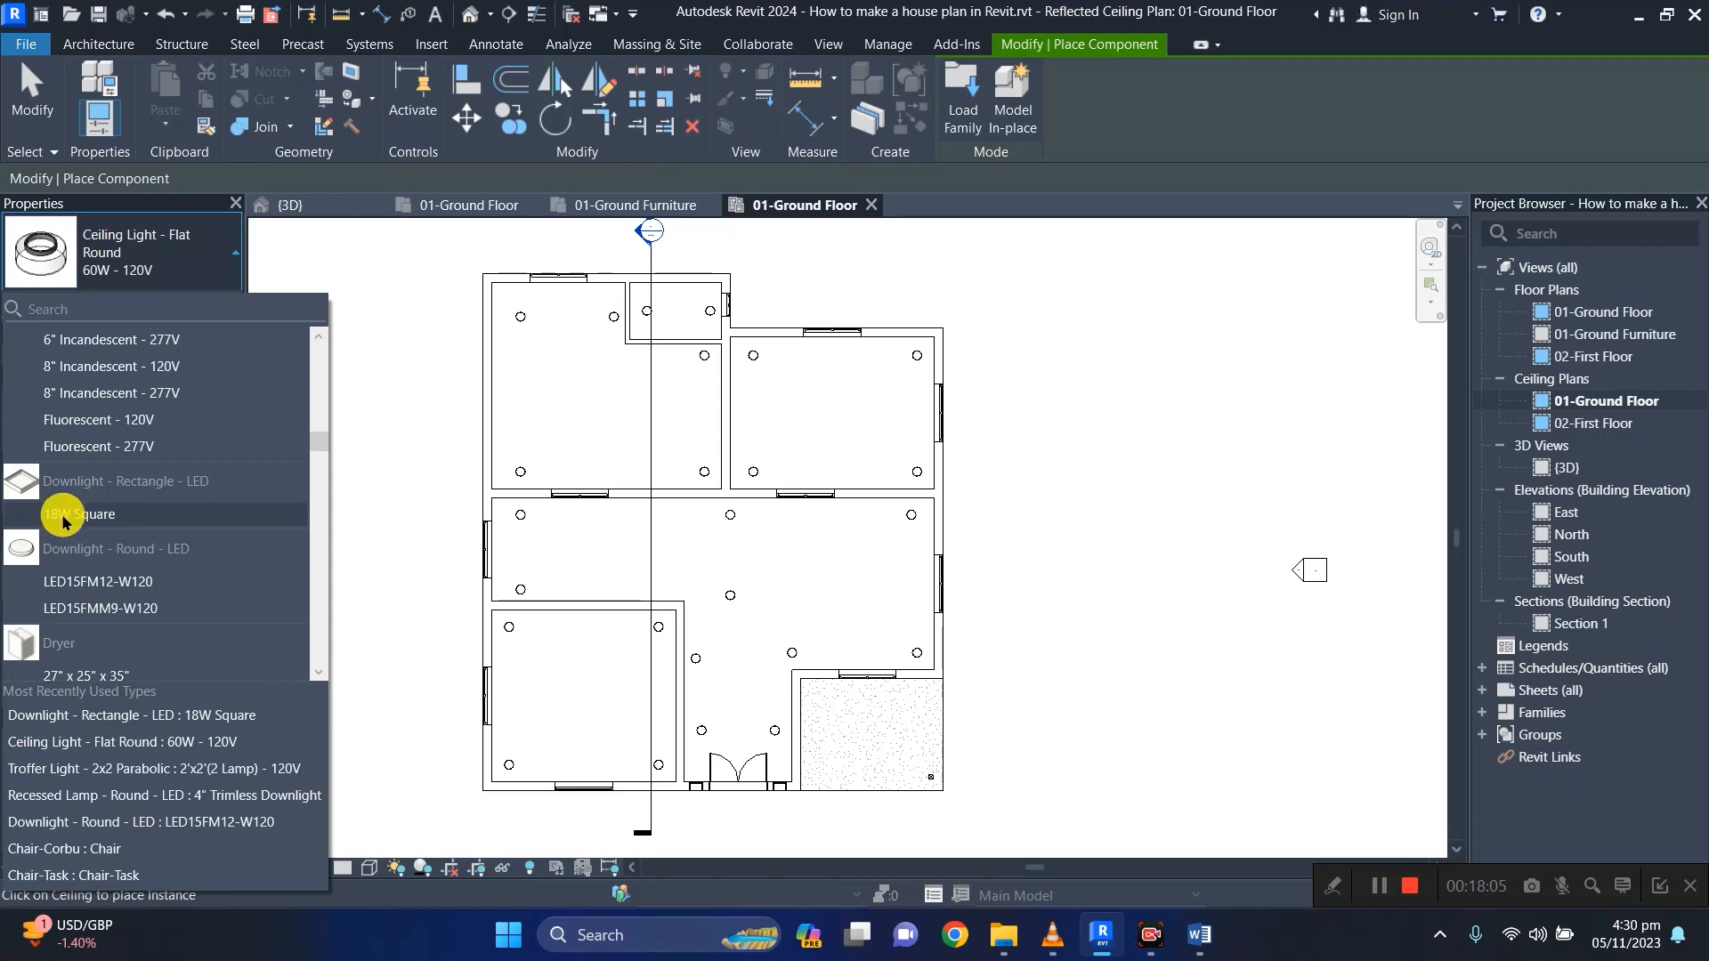
Place Pendant Light - Hemisphere 100W - 120V fixtures around the middle of the main ground floor rooms, with three across the L-shaped hall.
{"action": "left_click", "coordinate": [65, 515]}
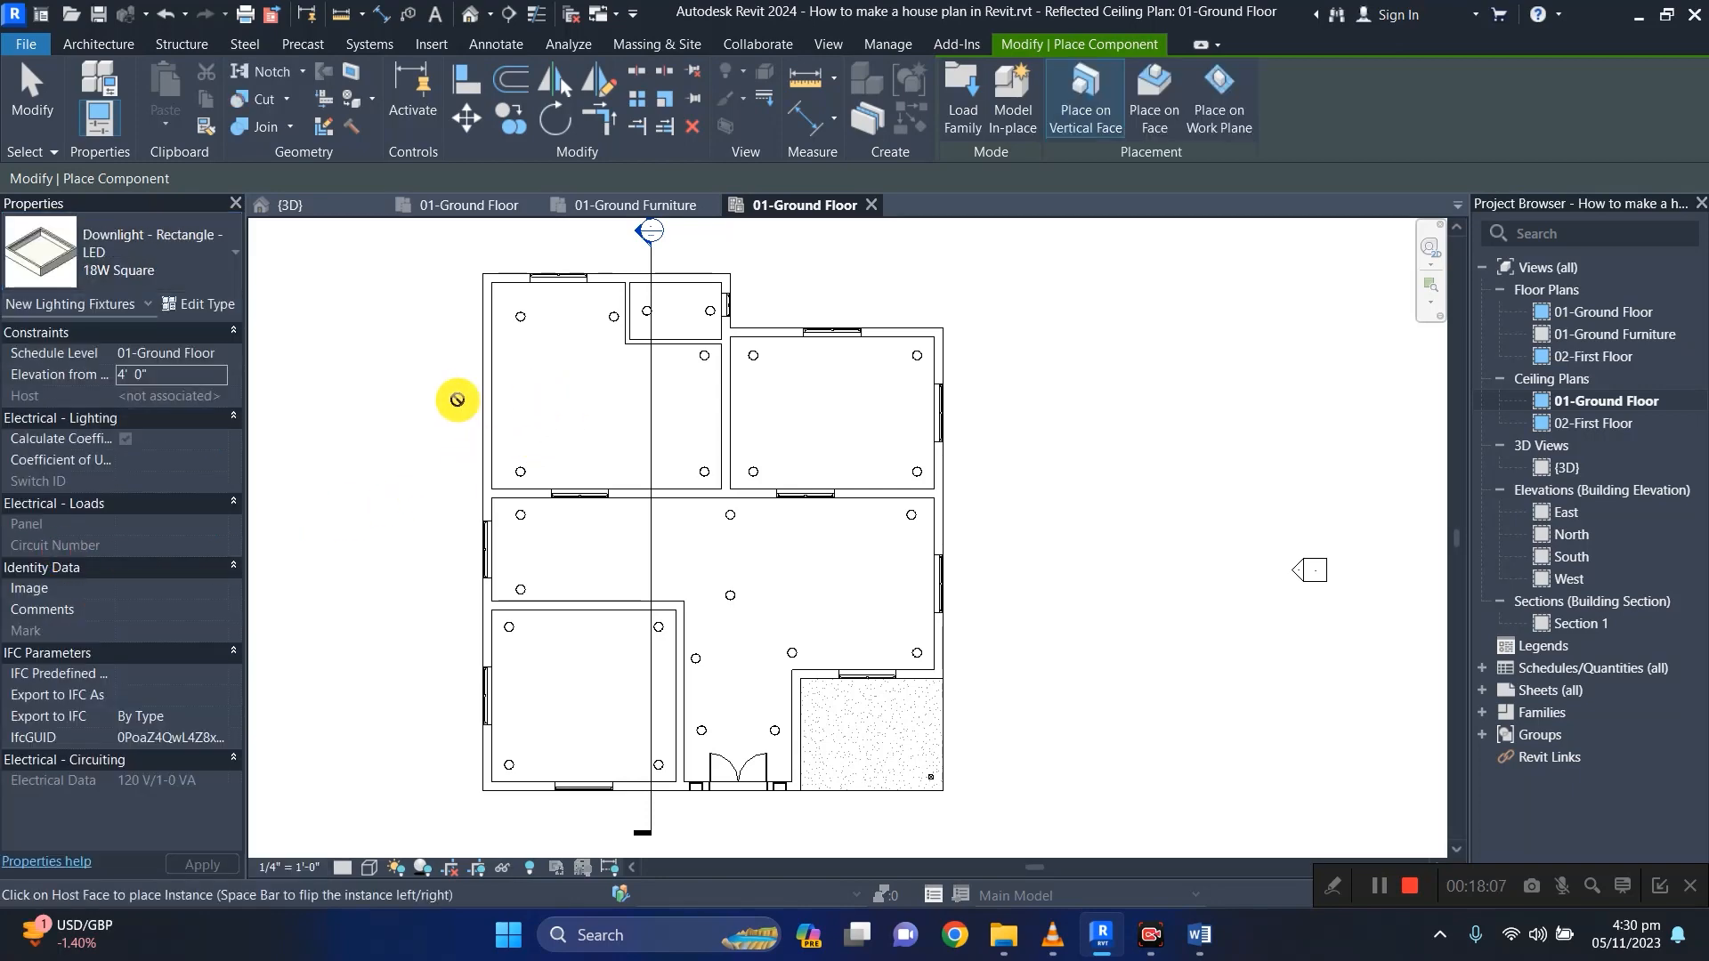
{"action": "left_click", "coordinate": [155, 276]}
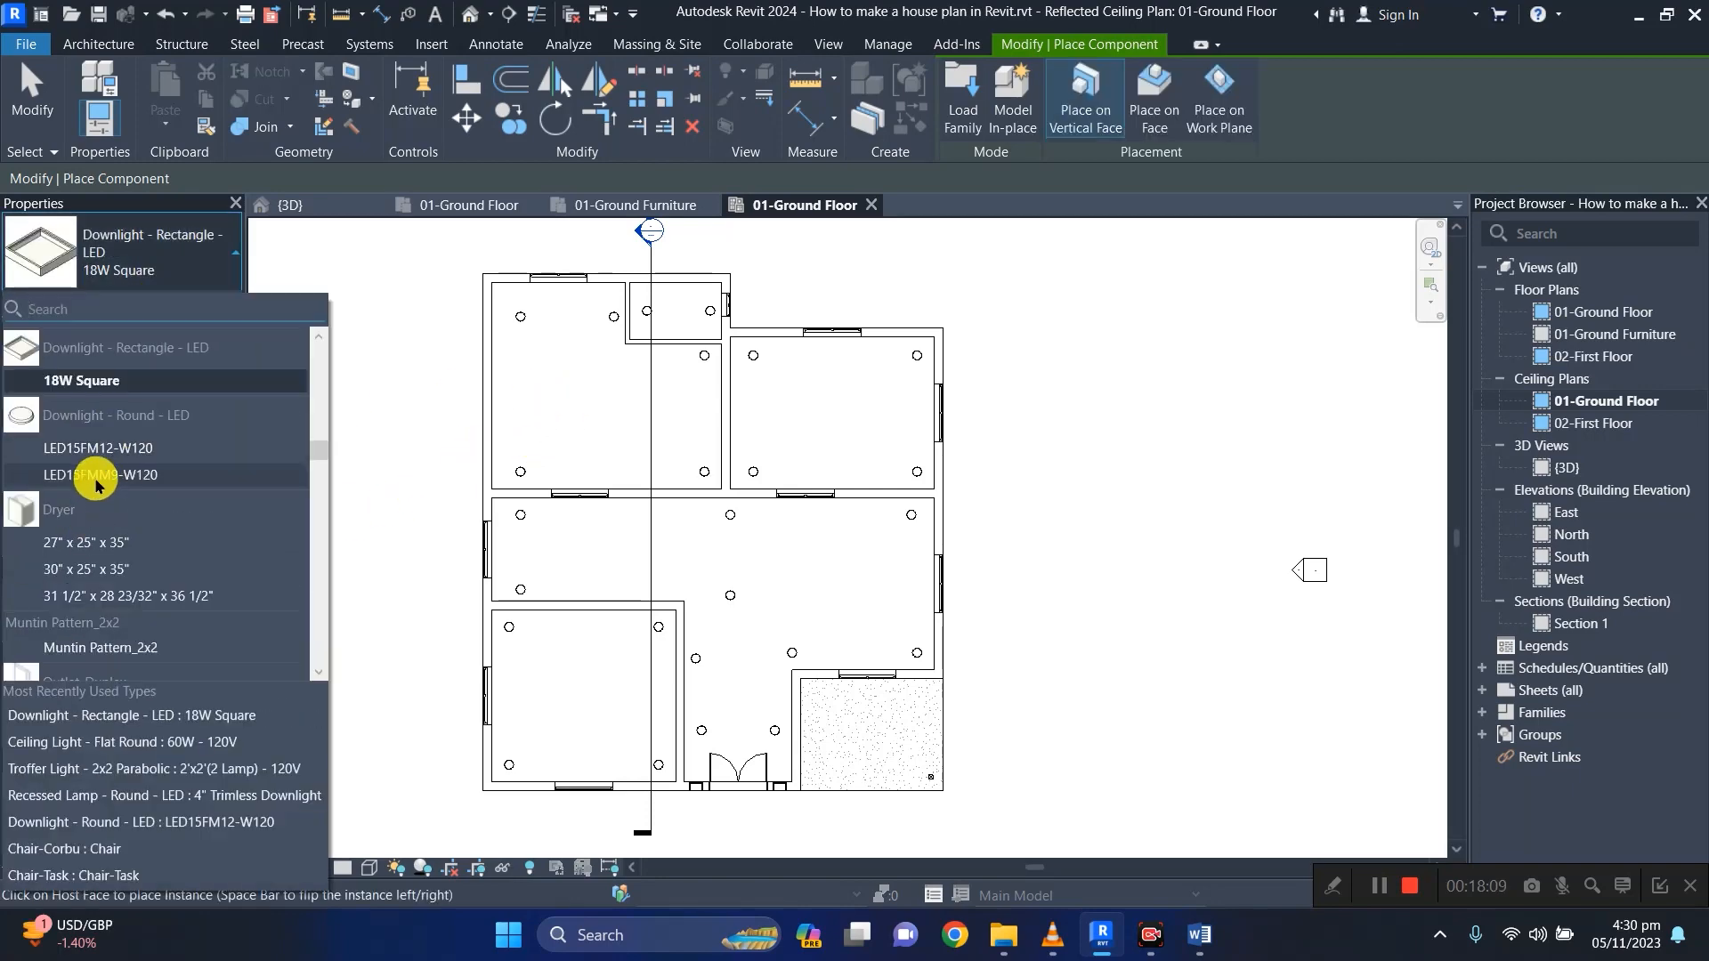
{"action": "scroll", "coordinate": [59, 492], "scroll_direction": "down", "scroll_amount": 5}
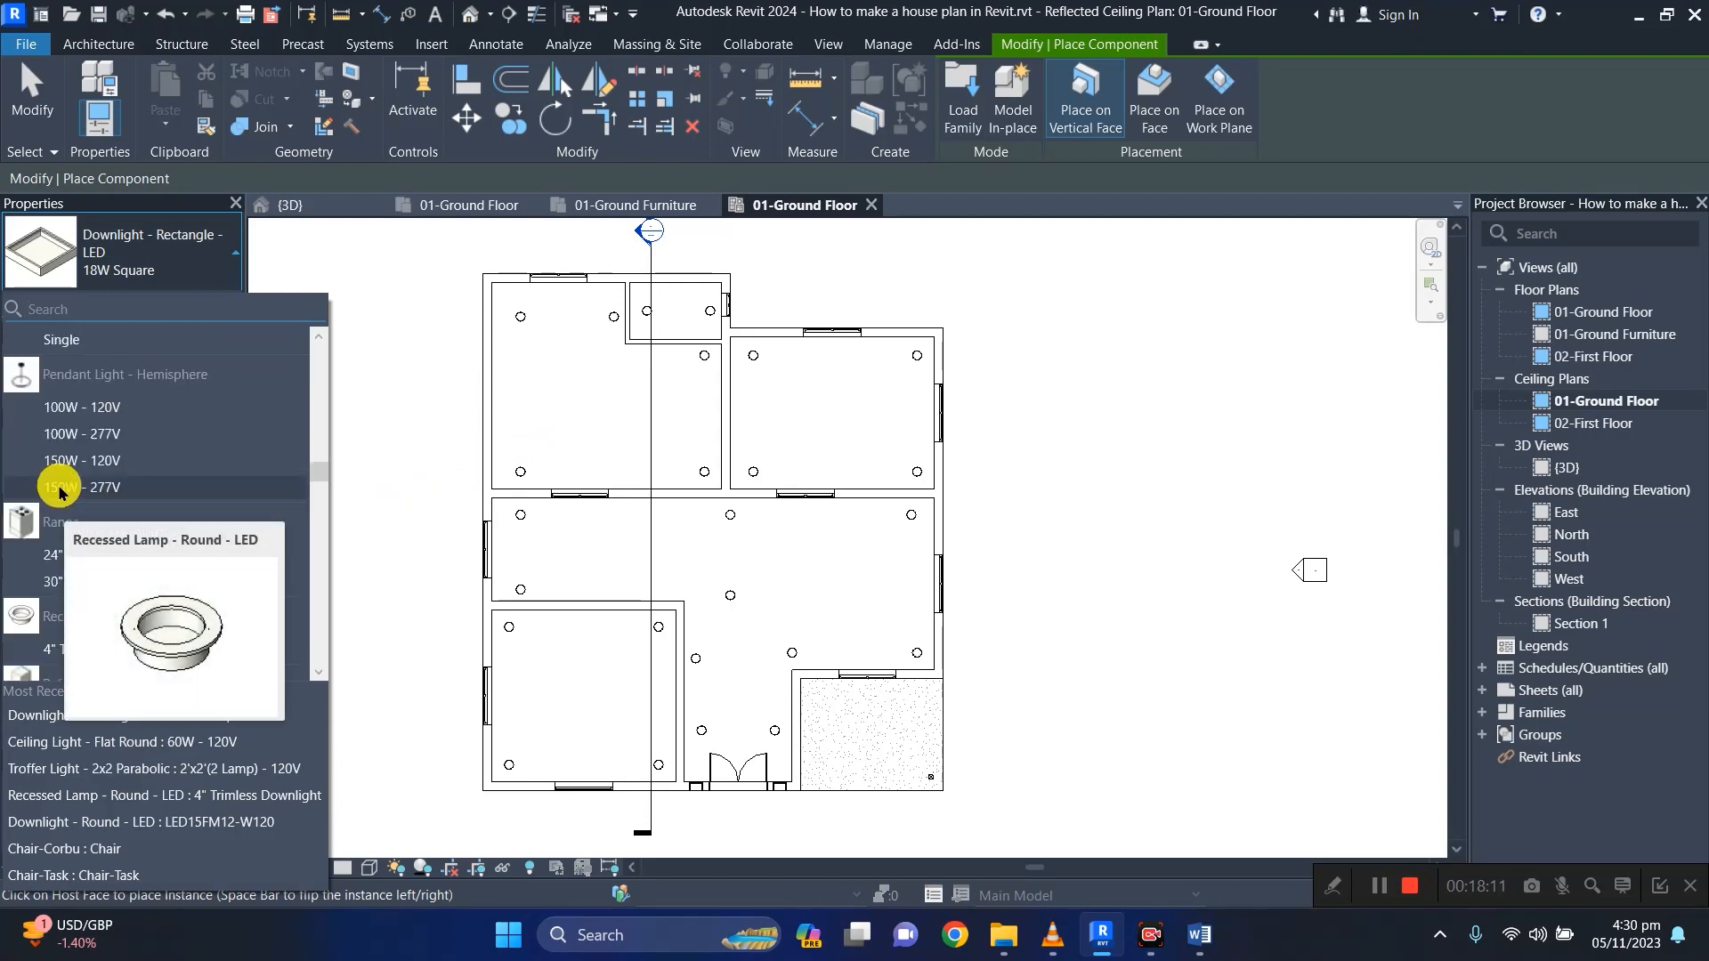
{"action": "scroll", "coordinate": [60, 552], "scroll_direction": "up", "scroll_amount": 3}
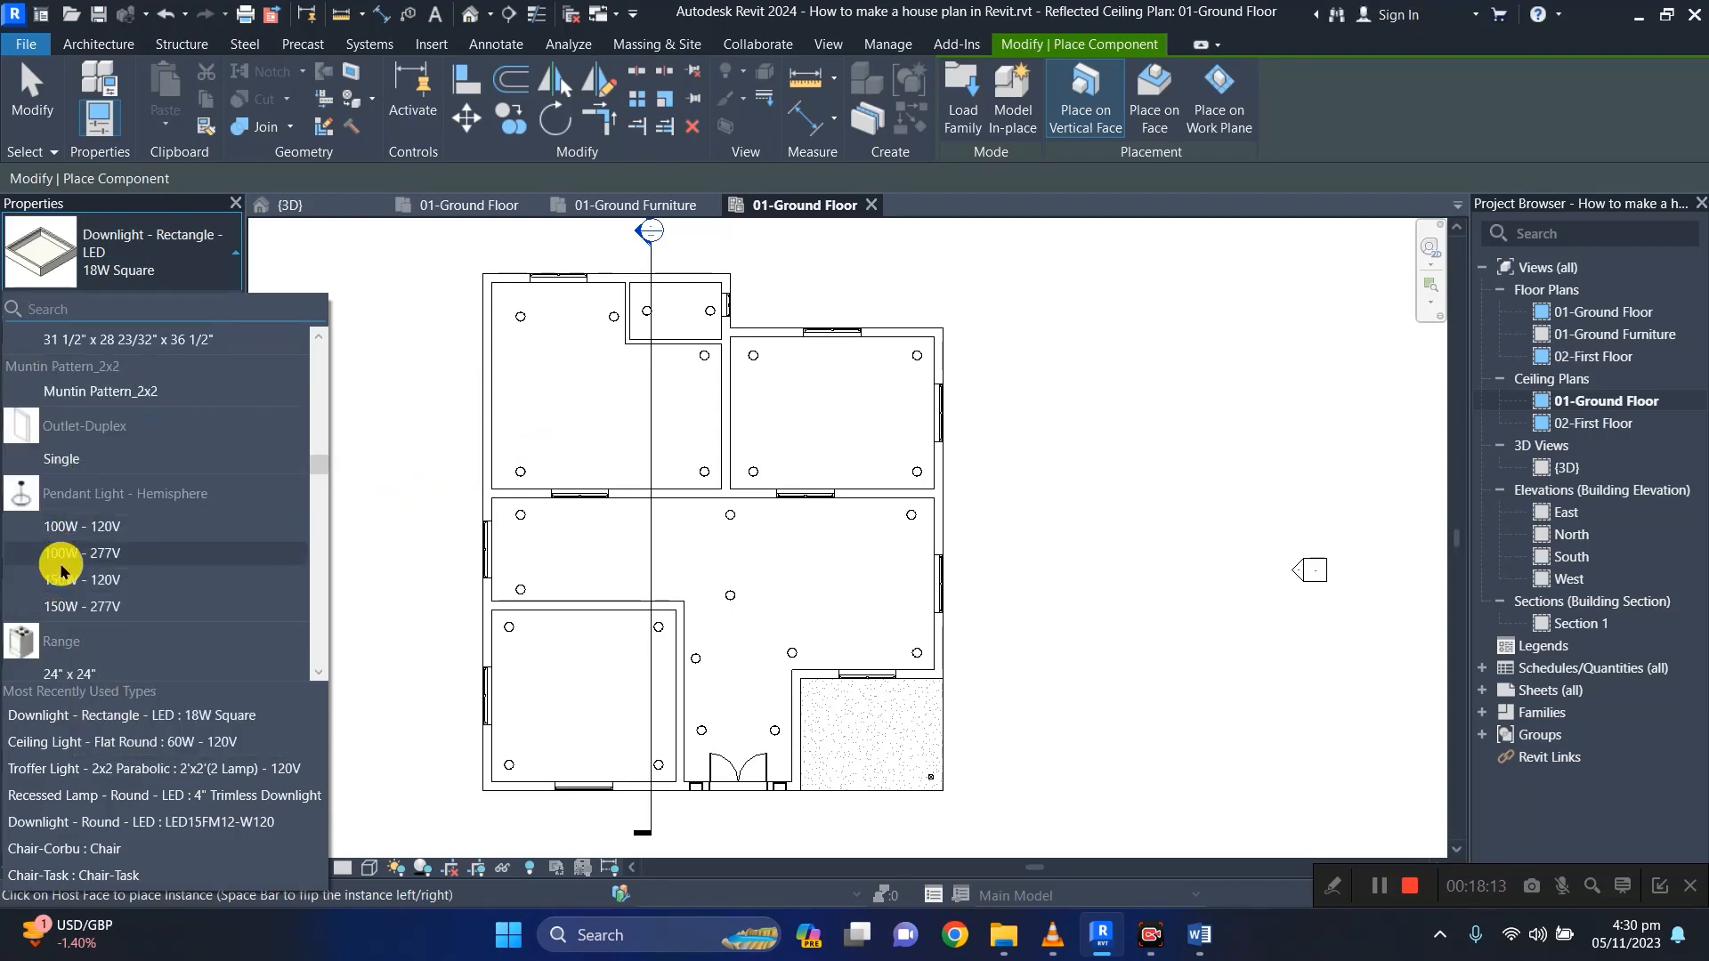
{"action": "left_click", "coordinate": [63, 527]}
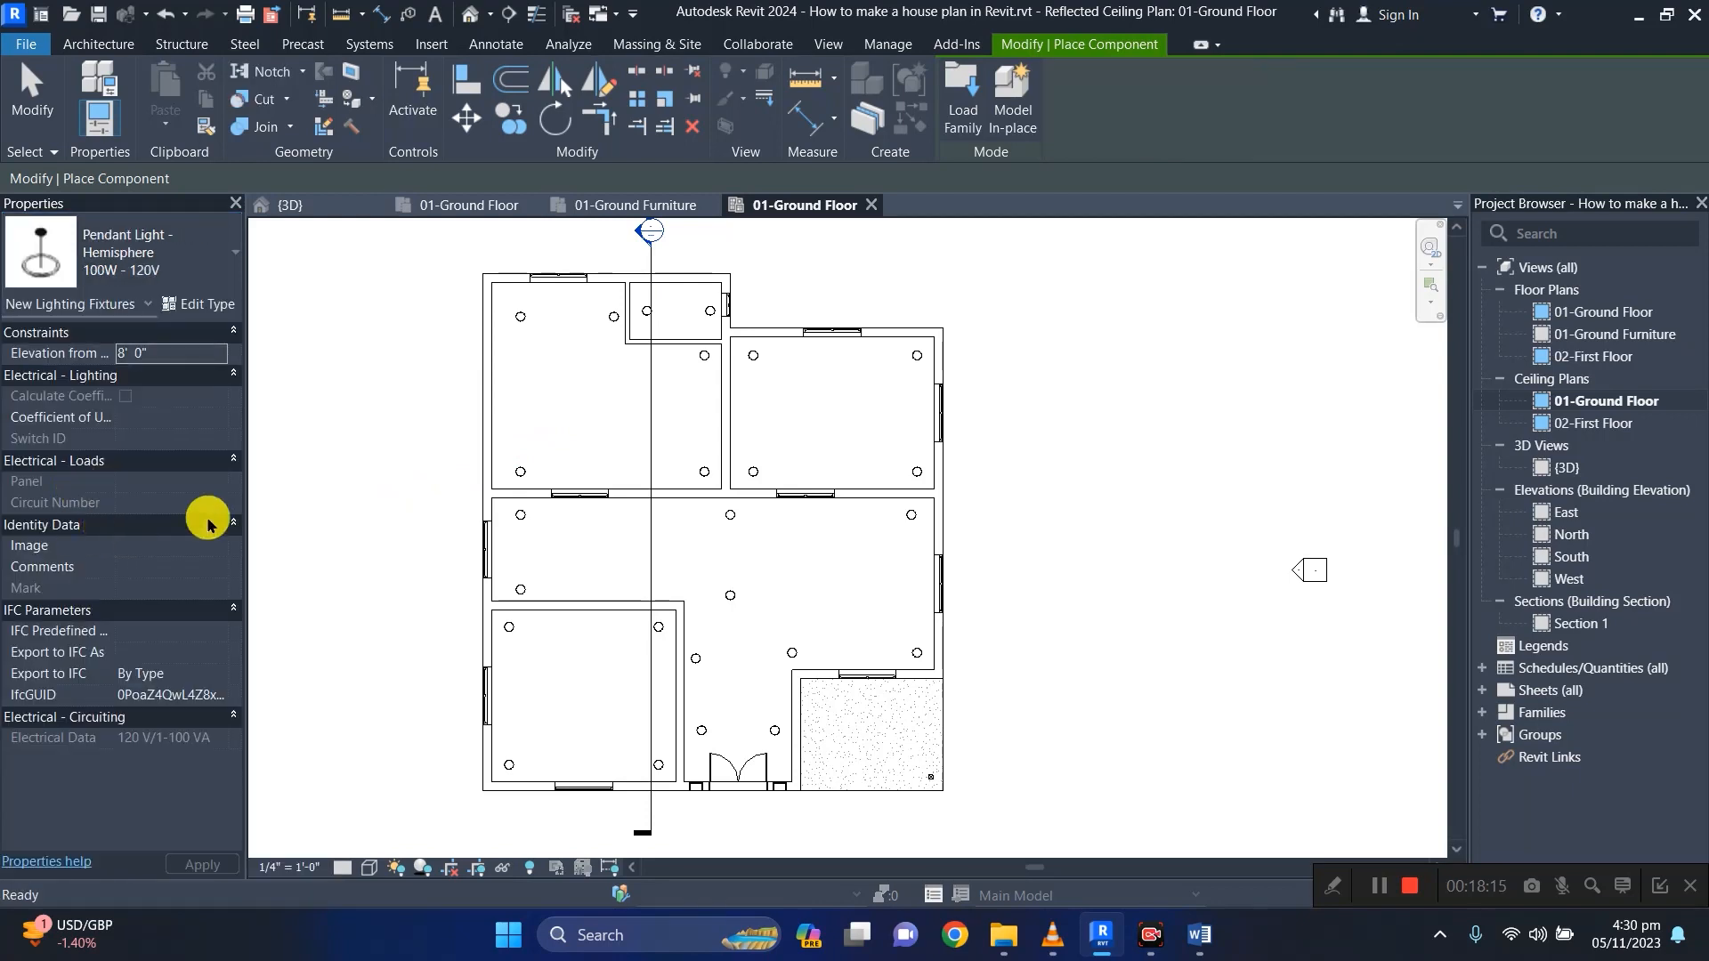
{"action": "left_click", "coordinate": [608, 407]}
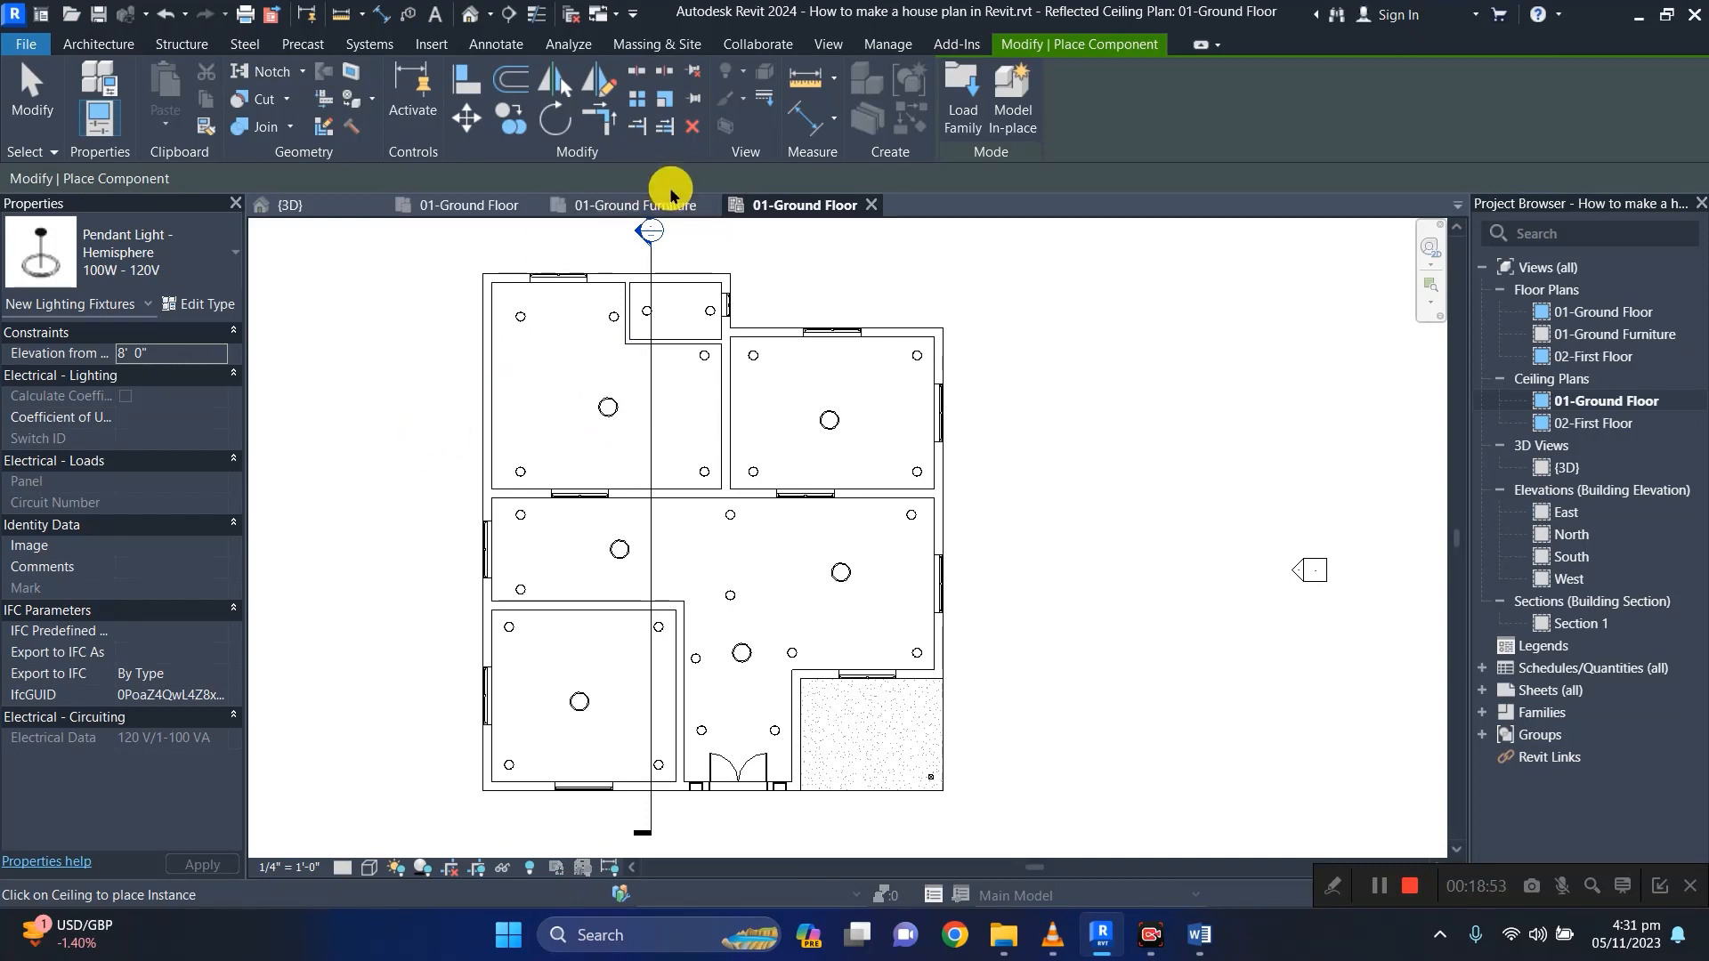
Close the ground floor ceiling plan and the 01-Ground Furniture plan, and switch to the 3D view.
{"action": "left_click", "coordinate": [871, 206]}
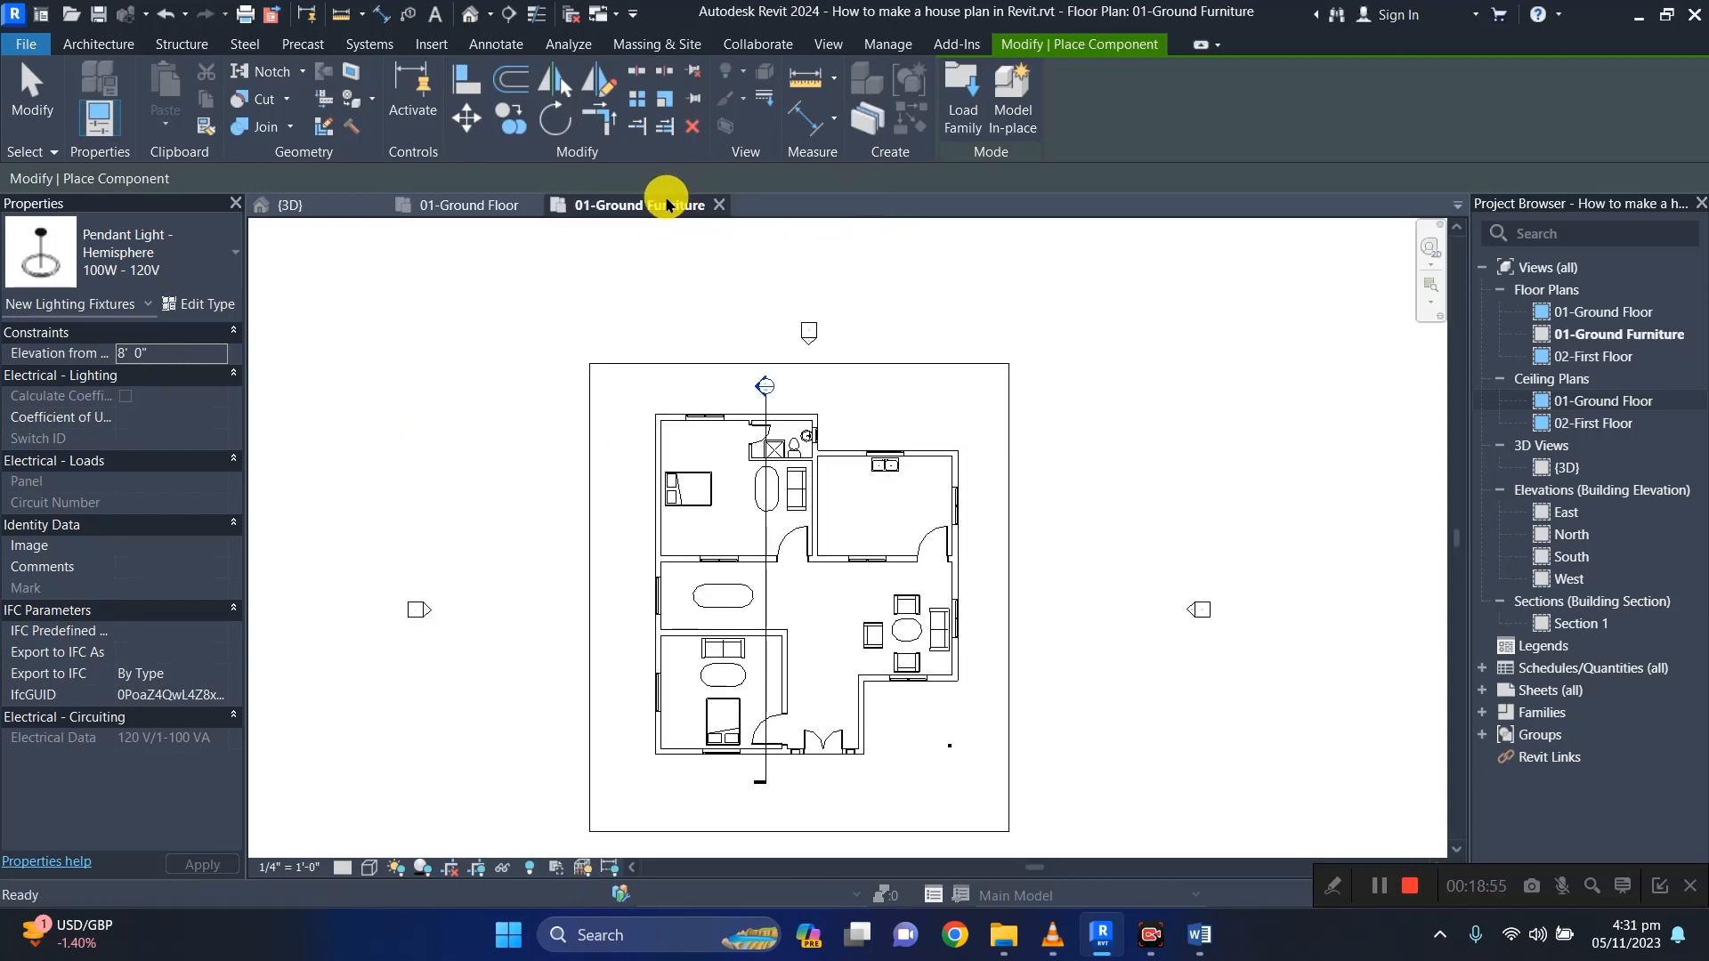
{"action": "left_click", "coordinate": [709, 204]}
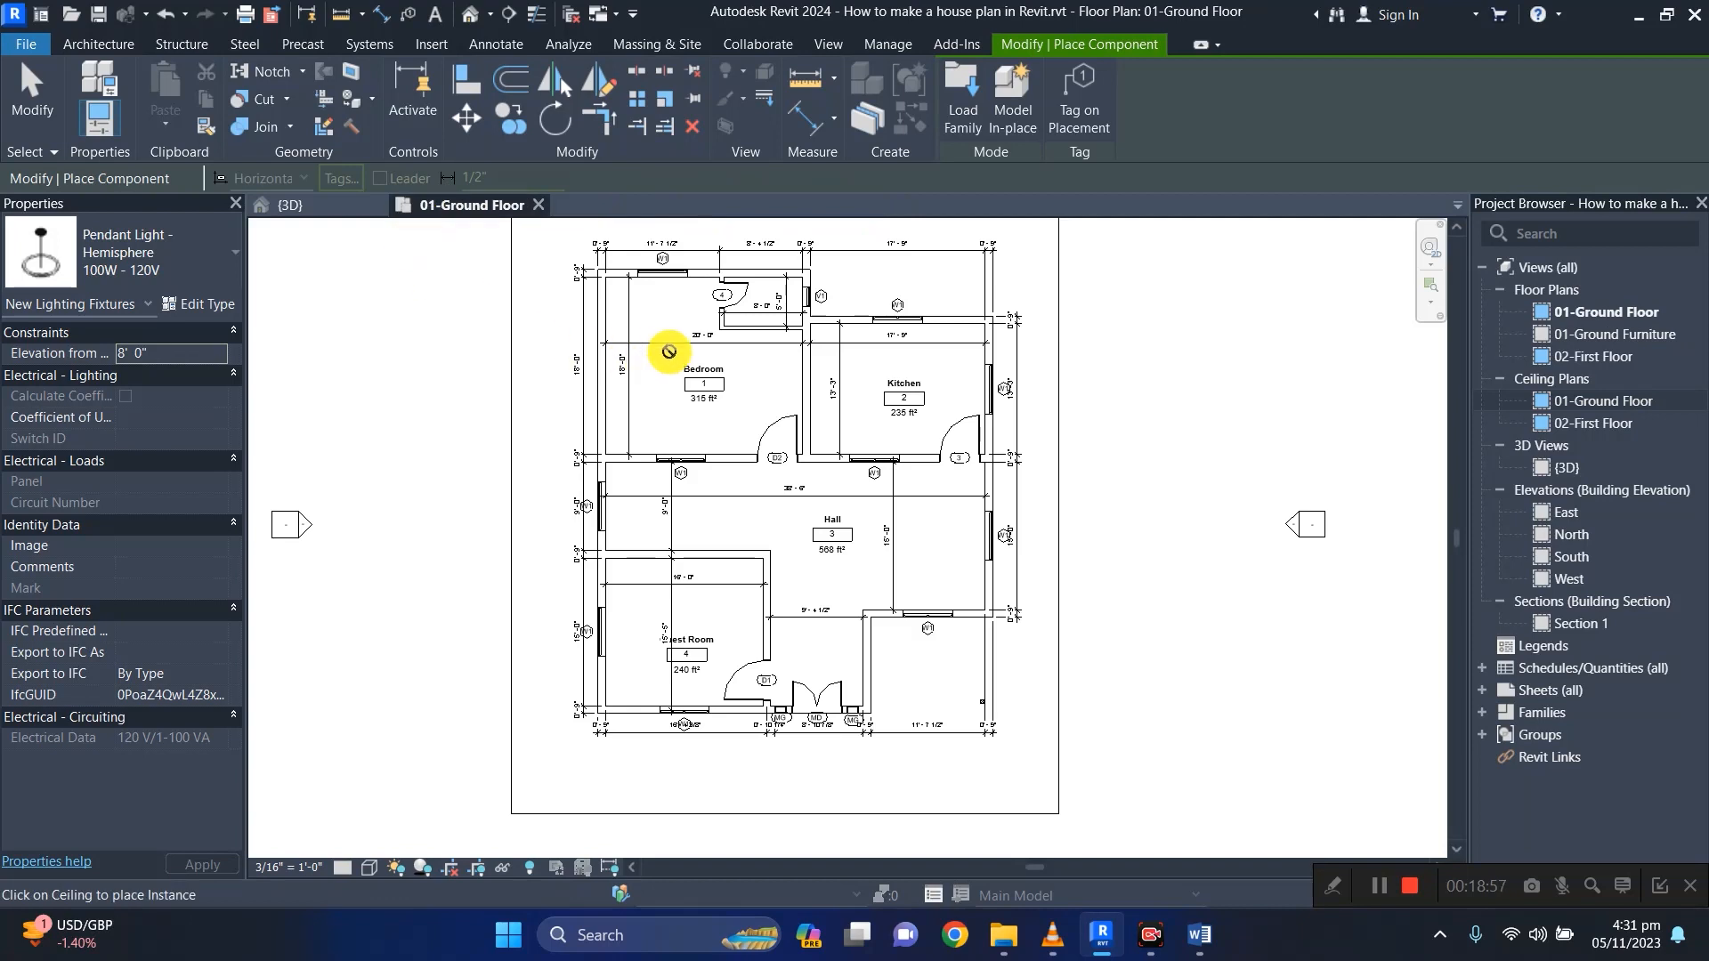
{"action": "scroll", "coordinate": [669, 351], "scroll_direction": "down", "scroll_amount": 1}
{"action": "middle_click_drag", "start_coordinate": [763, 399], "coordinate": [744, 471]}
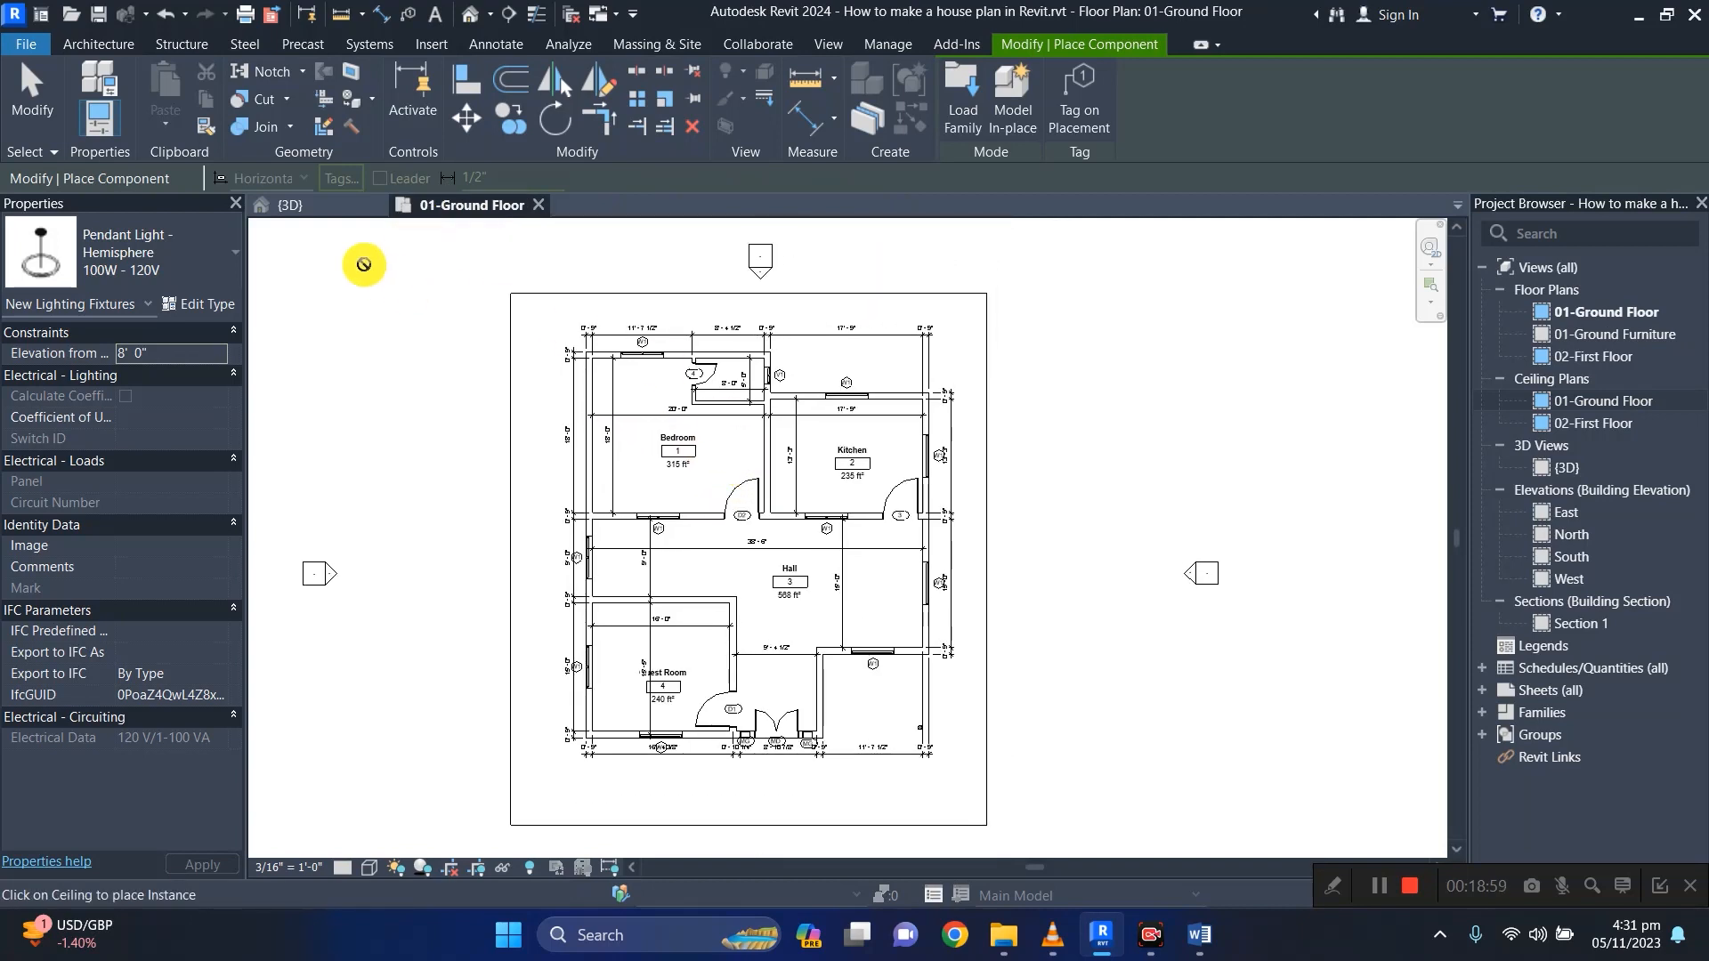
{"action": "left_click", "coordinate": [333, 212]}
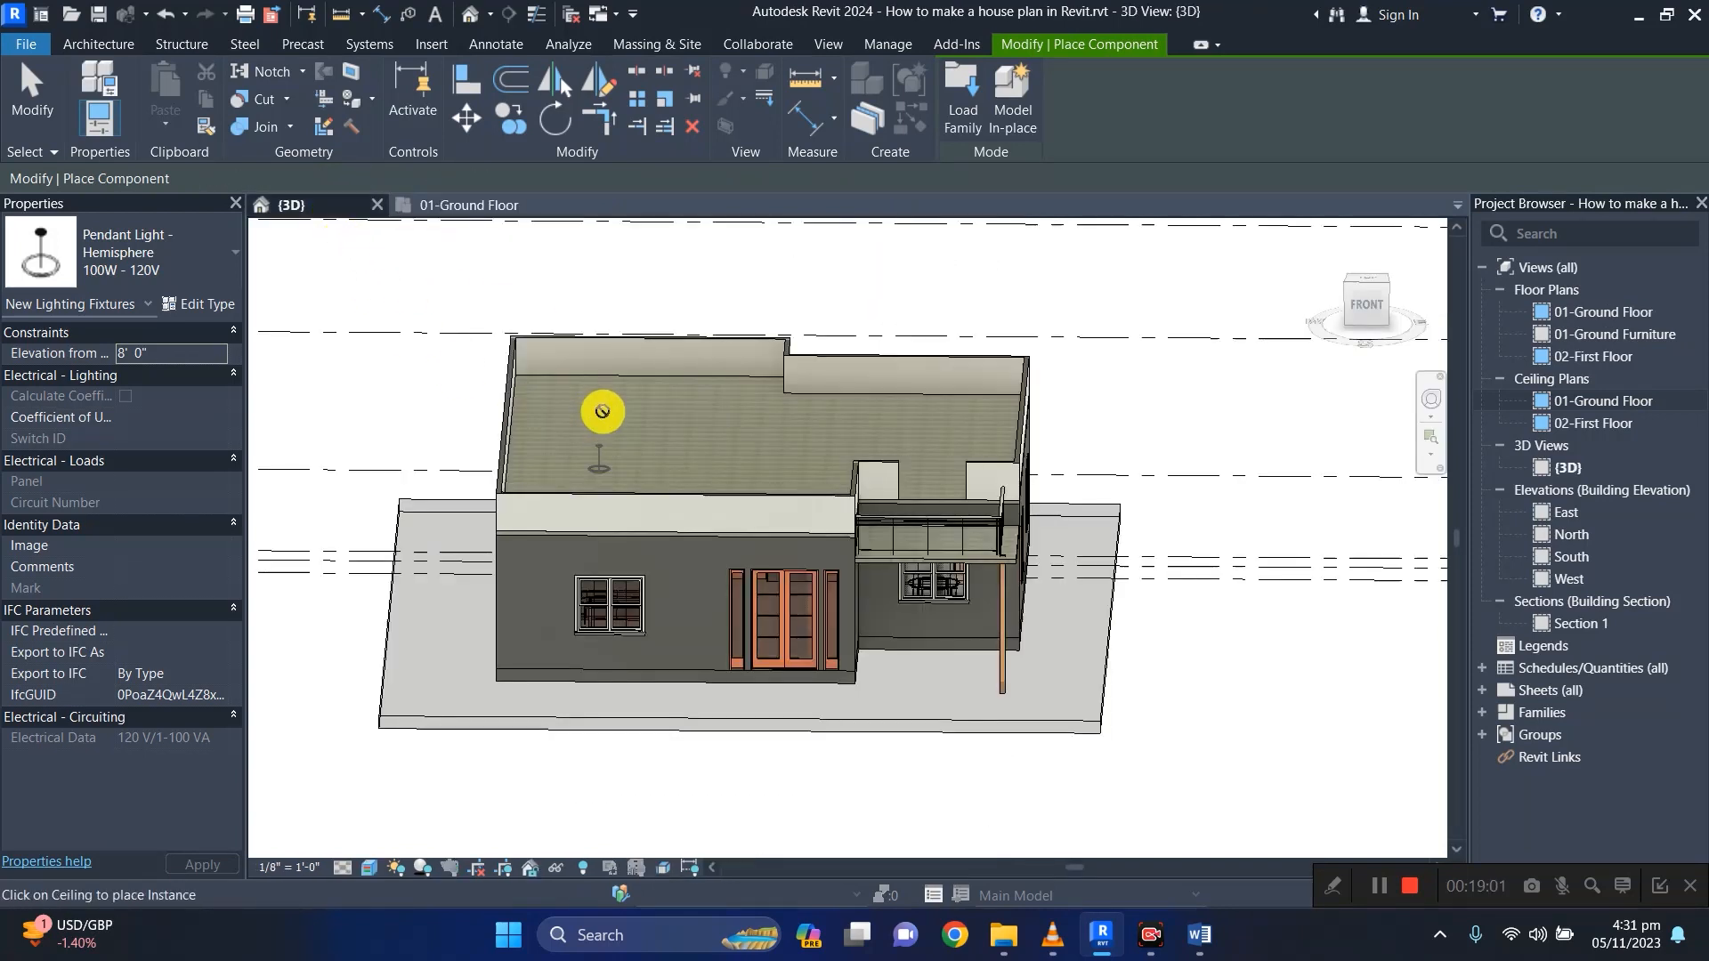
Examine the installed ceiling and pendant lights through the front door and windows of the 3D model.
{"action": "scroll", "coordinate": [603, 410], "scroll_direction": "up", "scroll_amount": 1}
{"action": "middle_click_drag", "start_coordinate": [649, 806], "coordinate": [687, 508], "text": "shift"}
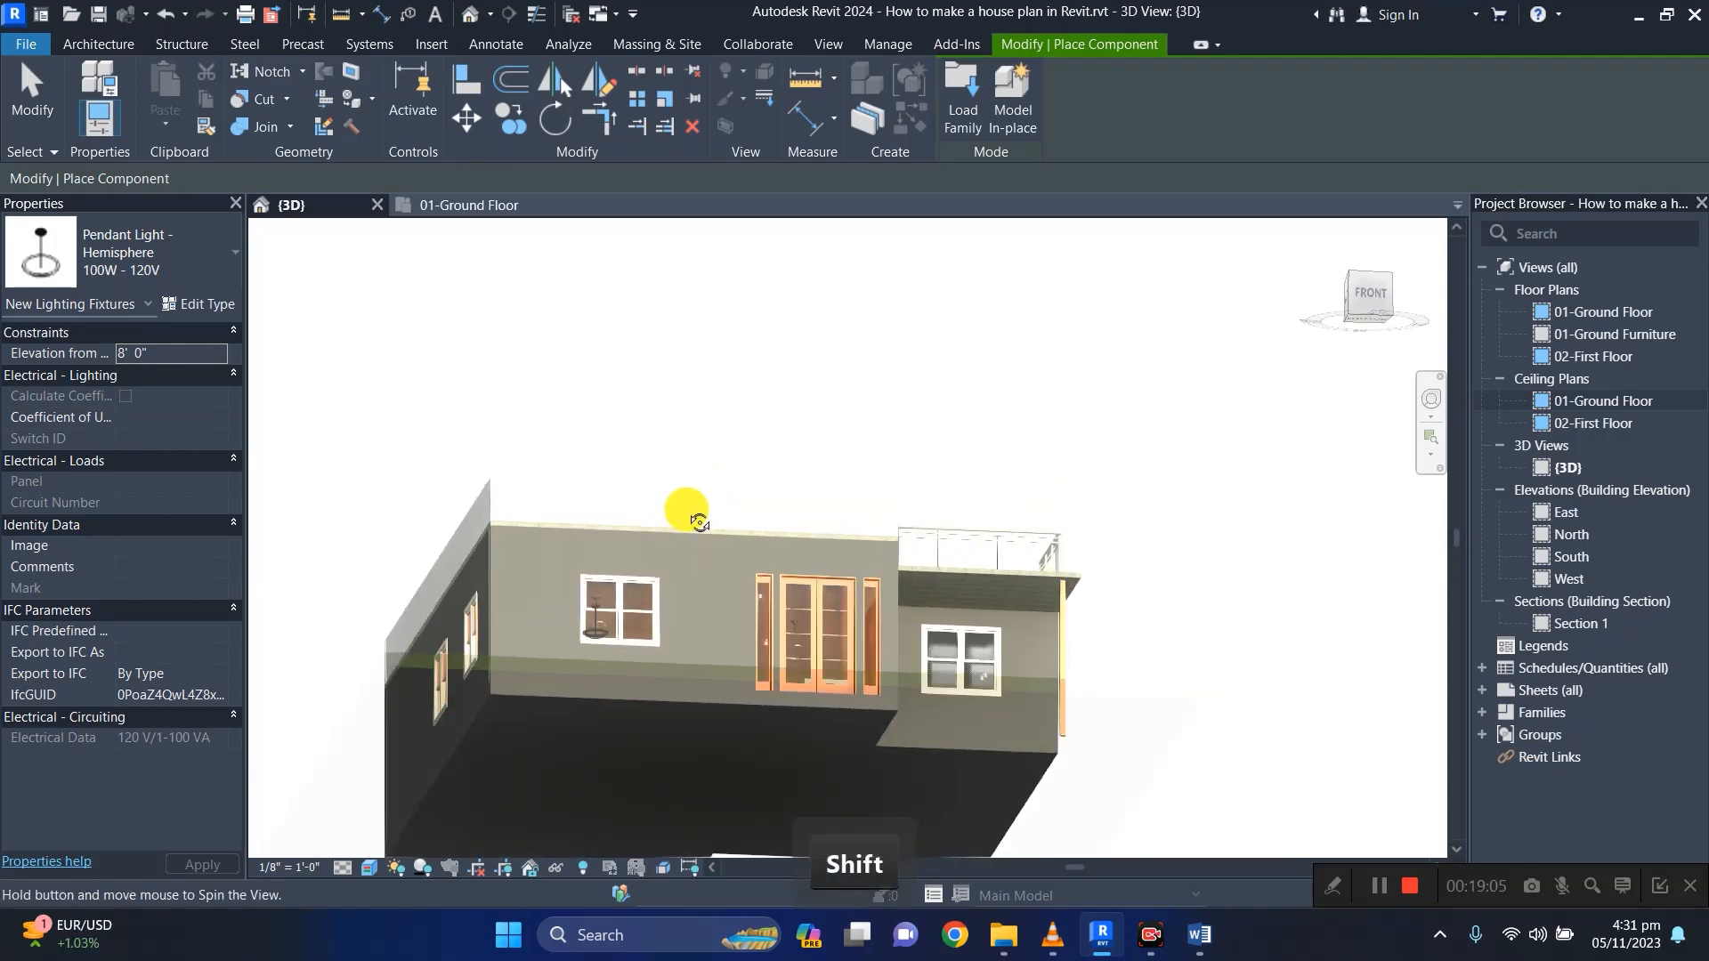
{"action": "scroll", "coordinate": [736, 565], "scroll_direction": "up", "scroll_amount": 4}
{"action": "scroll", "coordinate": [804, 638], "scroll_direction": "up", "scroll_amount": 3}
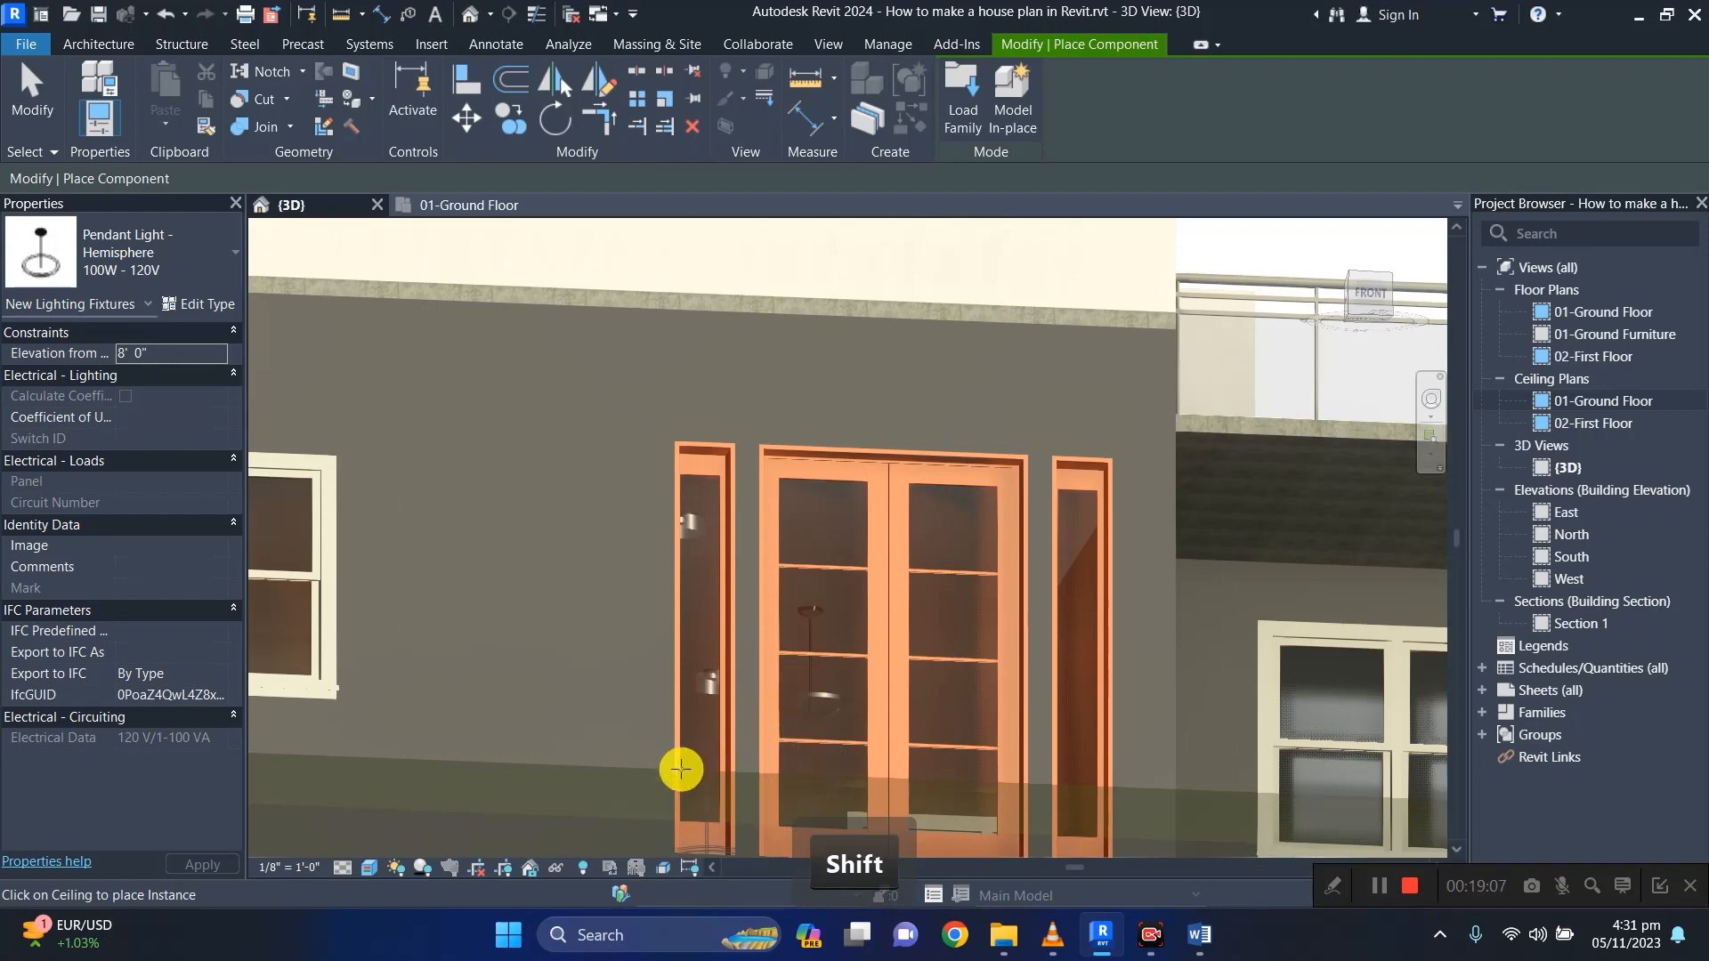
{"action": "middle_click_drag", "start_coordinate": [687, 733], "coordinate": [818, 665], "text": "shift"}
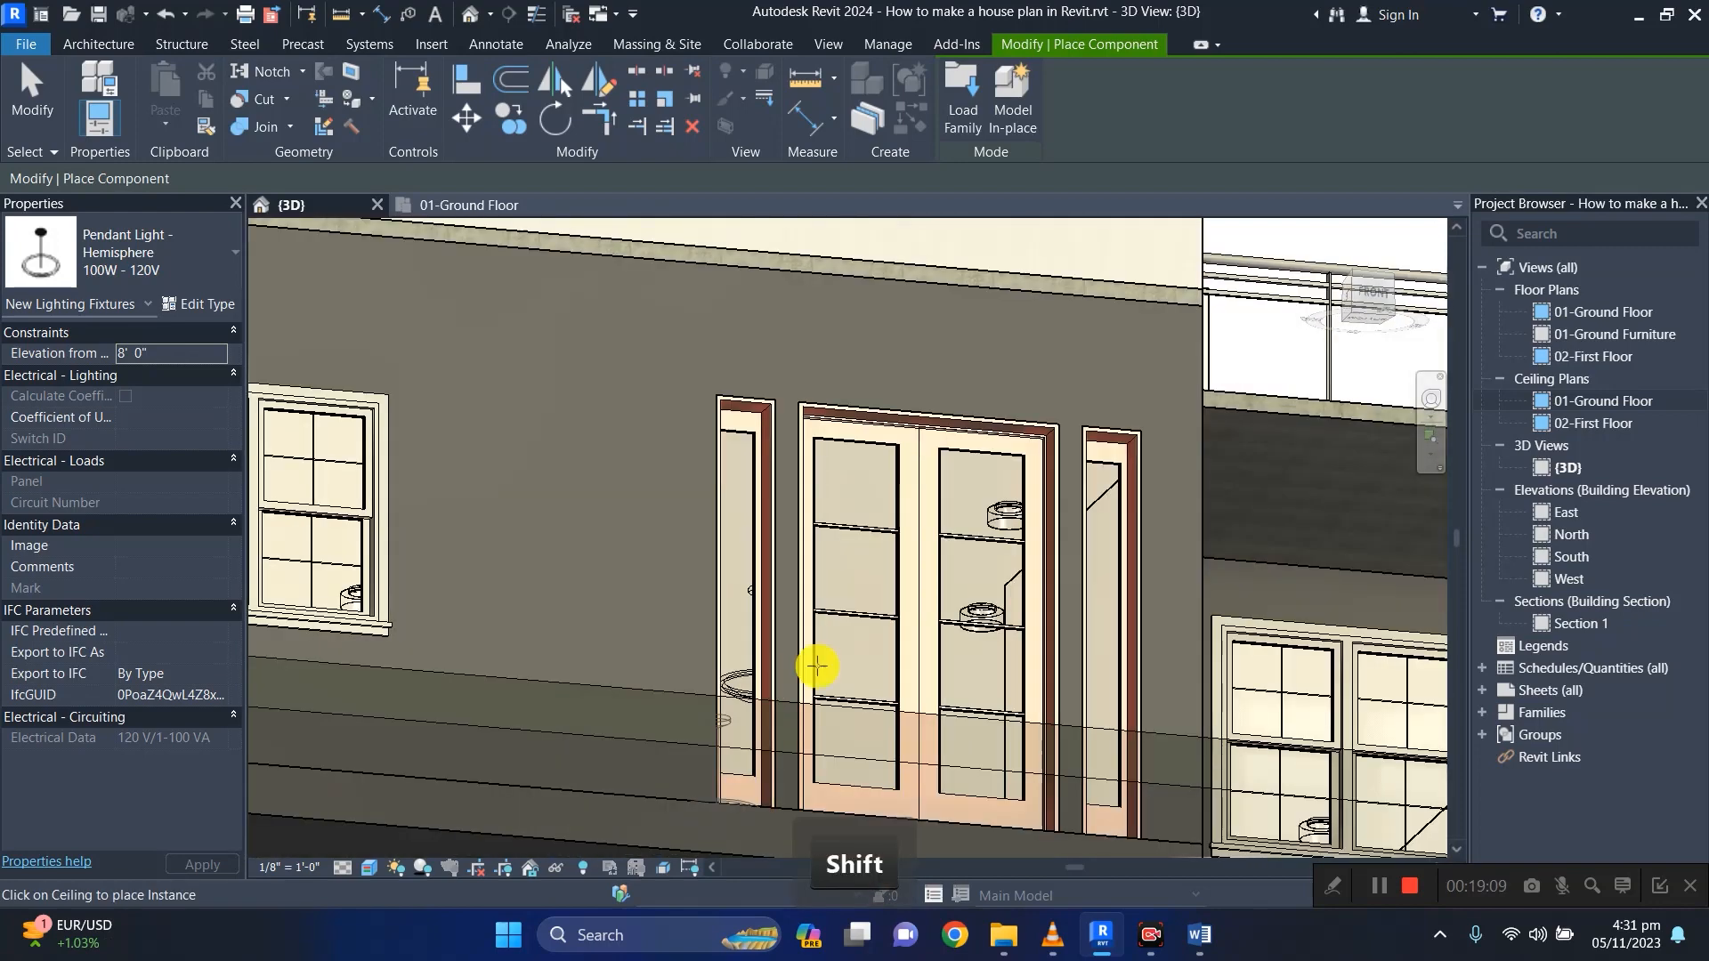
{"action": "key", "text": "Escape"}
{"action": "key", "text": "Escape"}
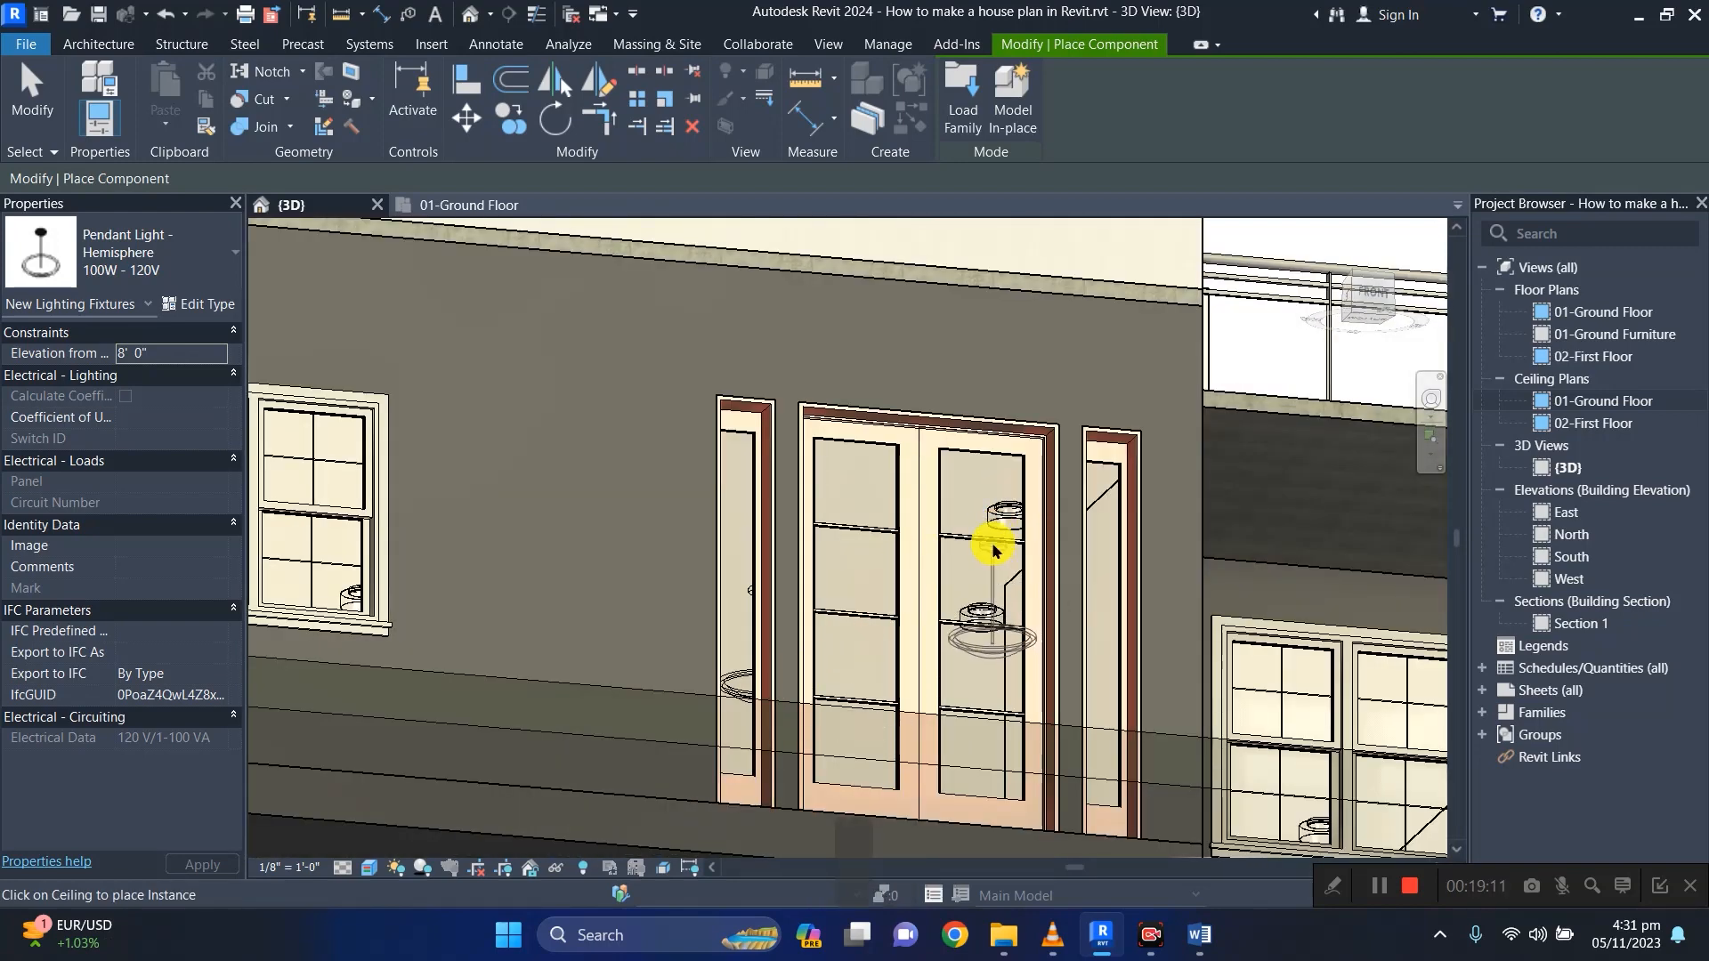
{"action": "left_click", "coordinate": [1012, 514]}
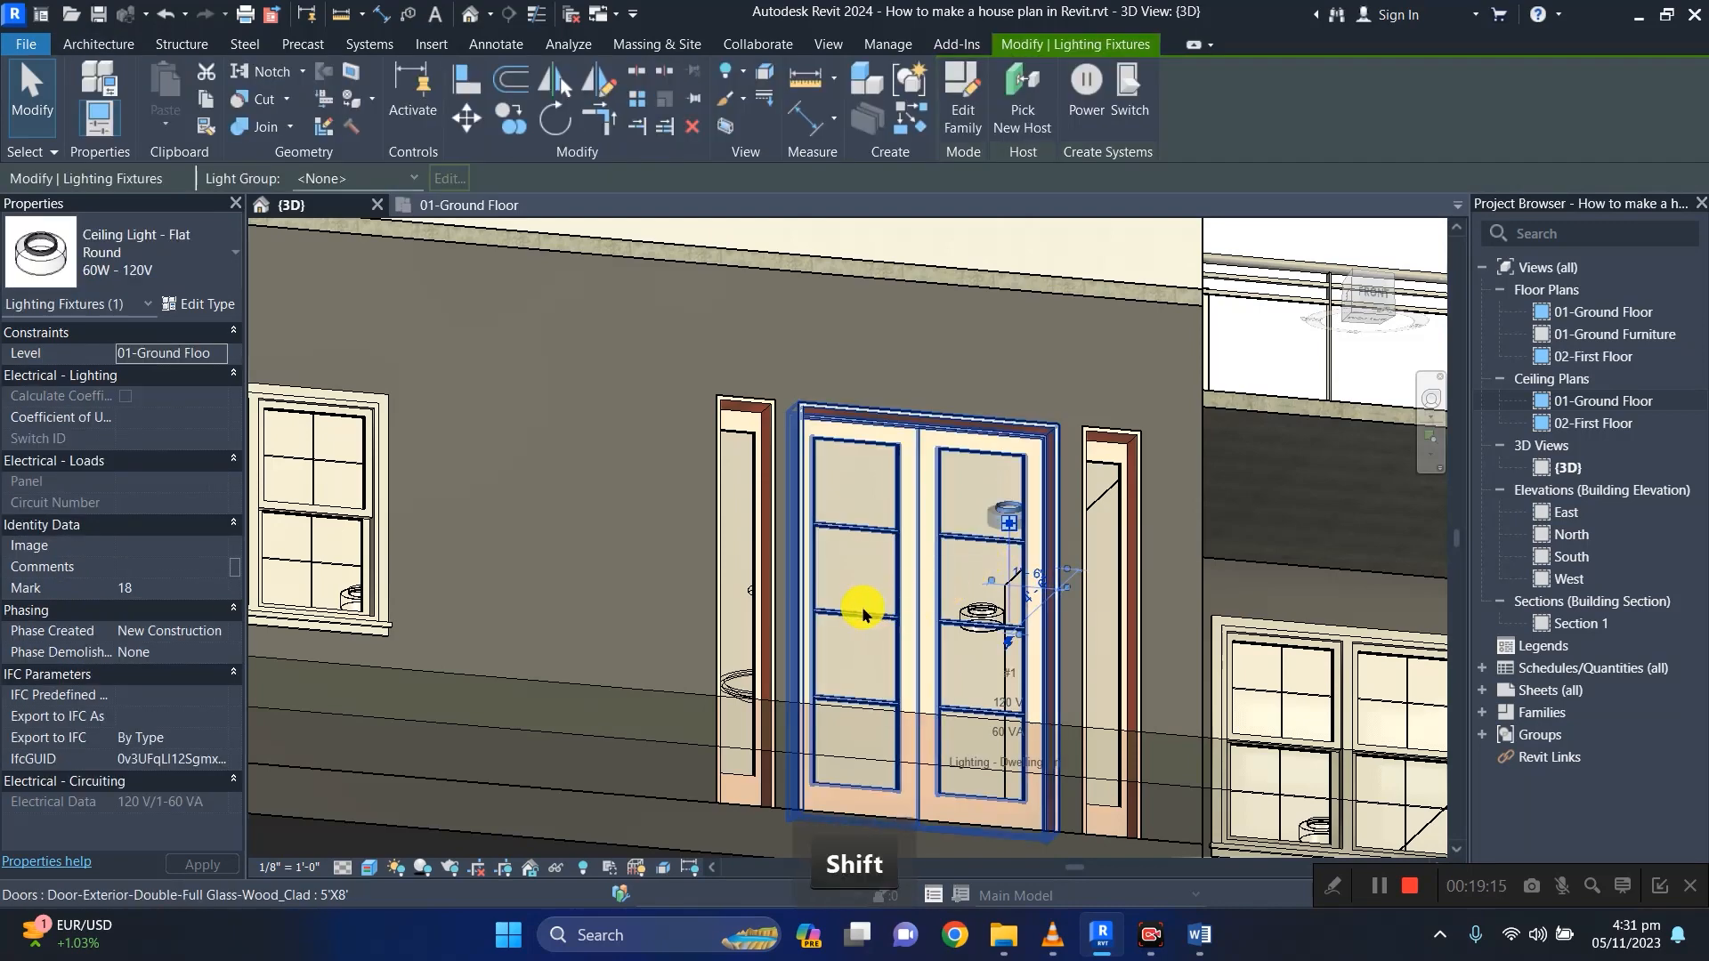
{"action": "scroll", "coordinate": [575, 588], "scroll_direction": "down", "scroll_amount": 2, "text": "shift"}
{"action": "scroll", "coordinate": [574, 588], "scroll_direction": "down", "scroll_amount": 4}
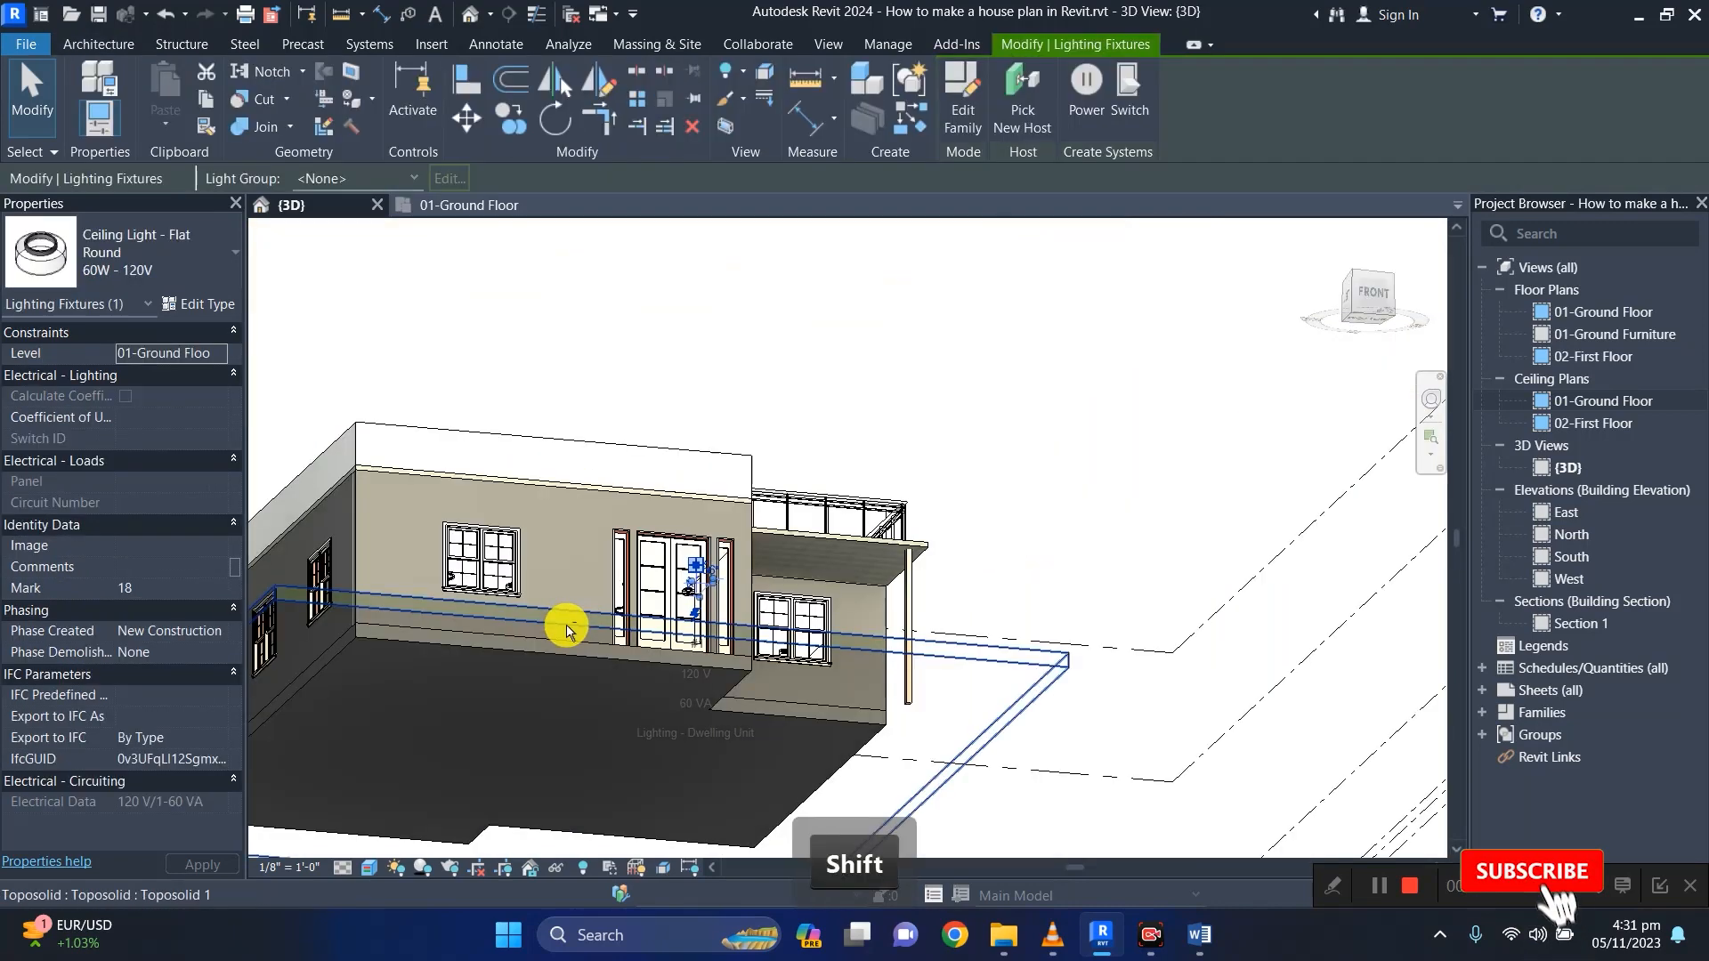
{"action": "middle_click_drag", "start_coordinate": [566, 626], "coordinate": [507, 697], "text": "shift"}
{"action": "scroll", "coordinate": [515, 684], "scroll_direction": "down", "scroll_amount": 1}
{"action": "key", "text": "Escape"}
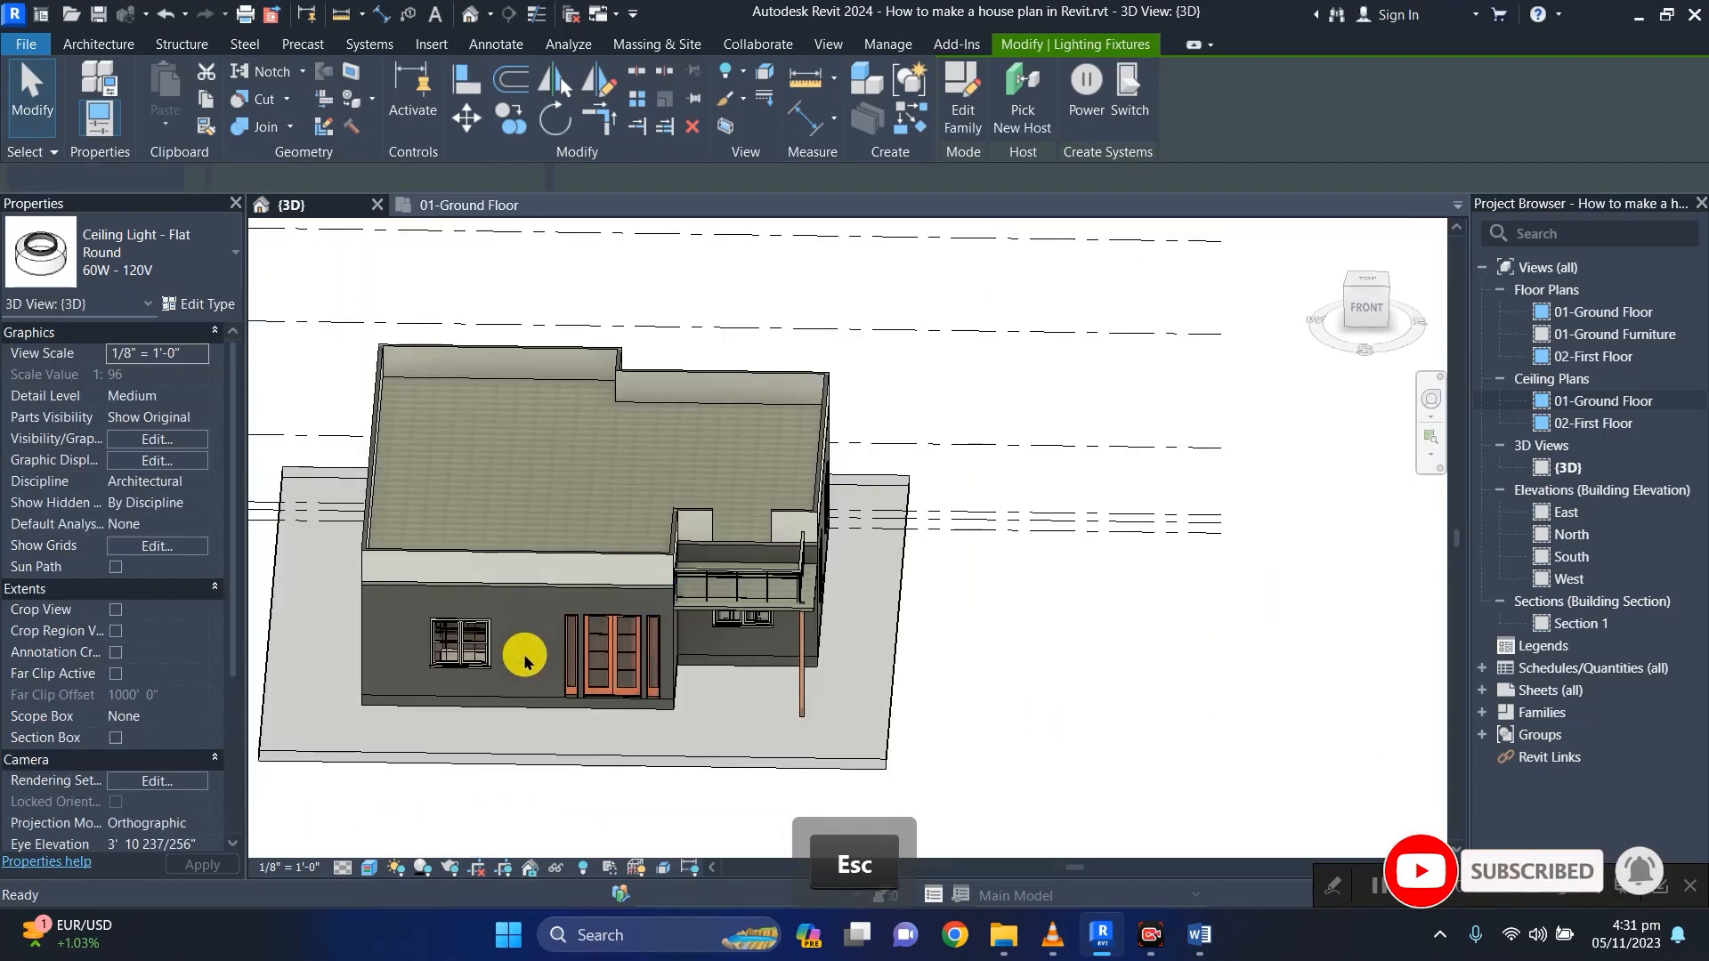
Turn on the 3D view's section box and pull its left face in to cut the house open across the rooms.
{"action": "scroll", "coordinate": [568, 647], "scroll_direction": "down", "scroll_amount": 2}
{"action": "middle_click_drag", "start_coordinate": [567, 642], "coordinate": [774, 650]}
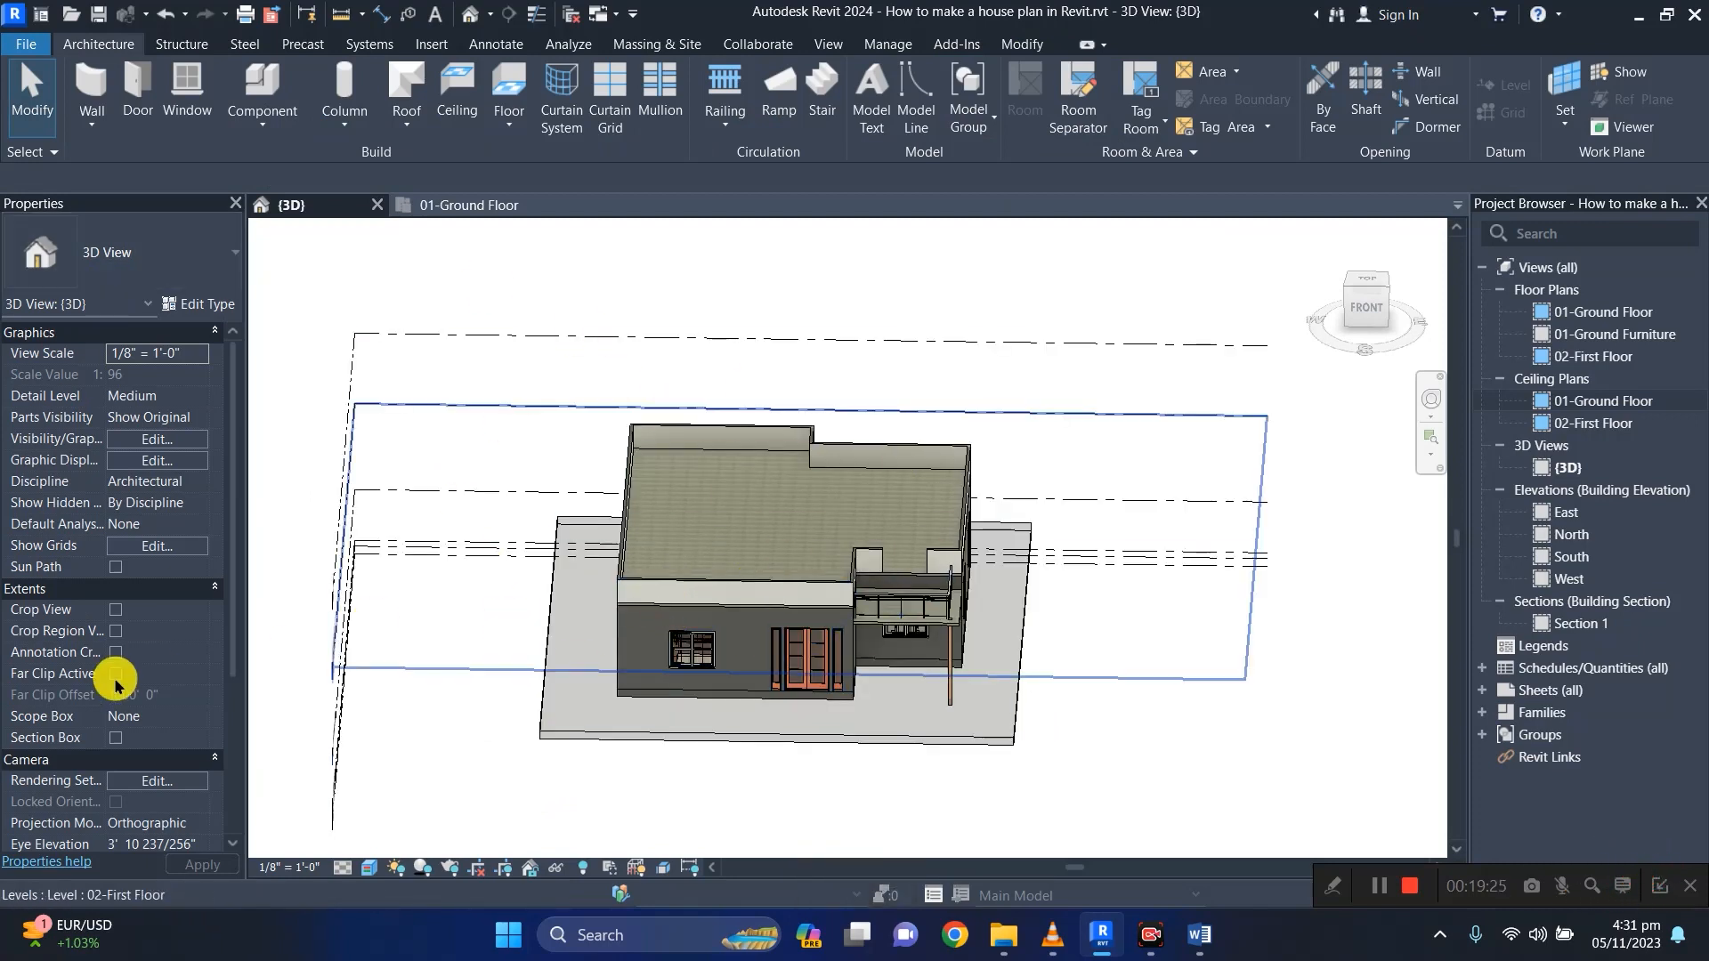
{"action": "left_click", "coordinate": [116, 738]}
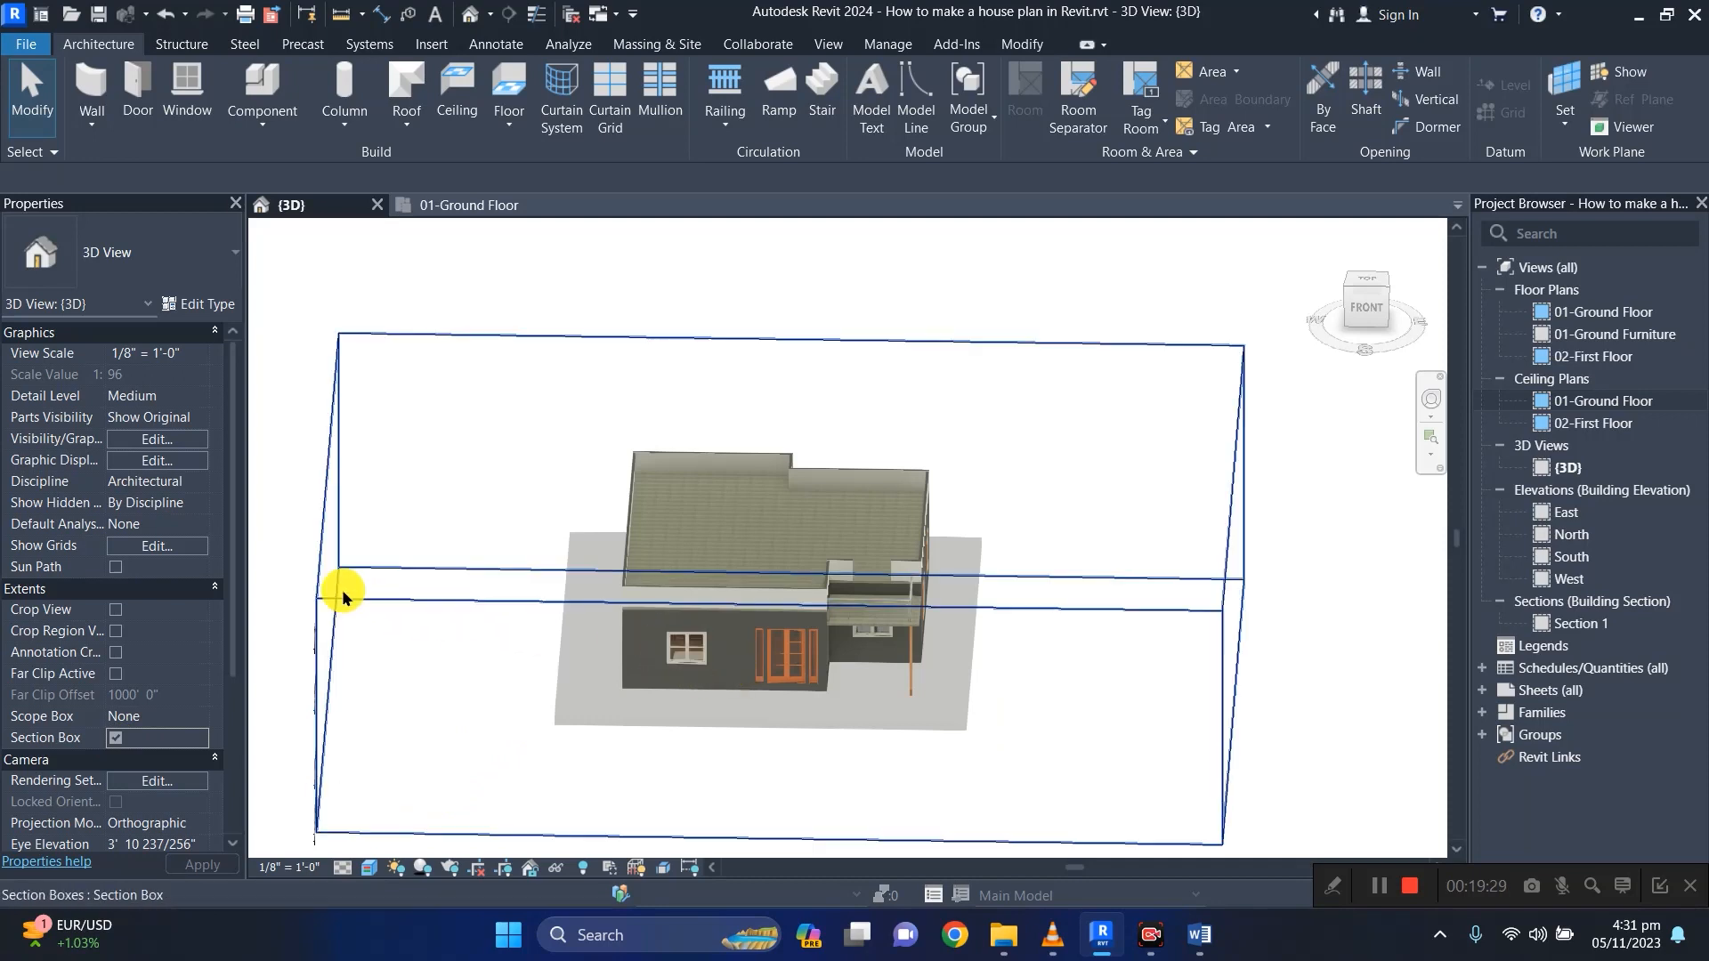
{"action": "left_click", "coordinate": [331, 587]}
{"action": "left_click_drag", "start_coordinate": [327, 584], "coordinate": [591, 599]}
{"action": "middle_click_drag", "start_coordinate": [573, 656], "coordinate": [821, 426], "text": "shift"}
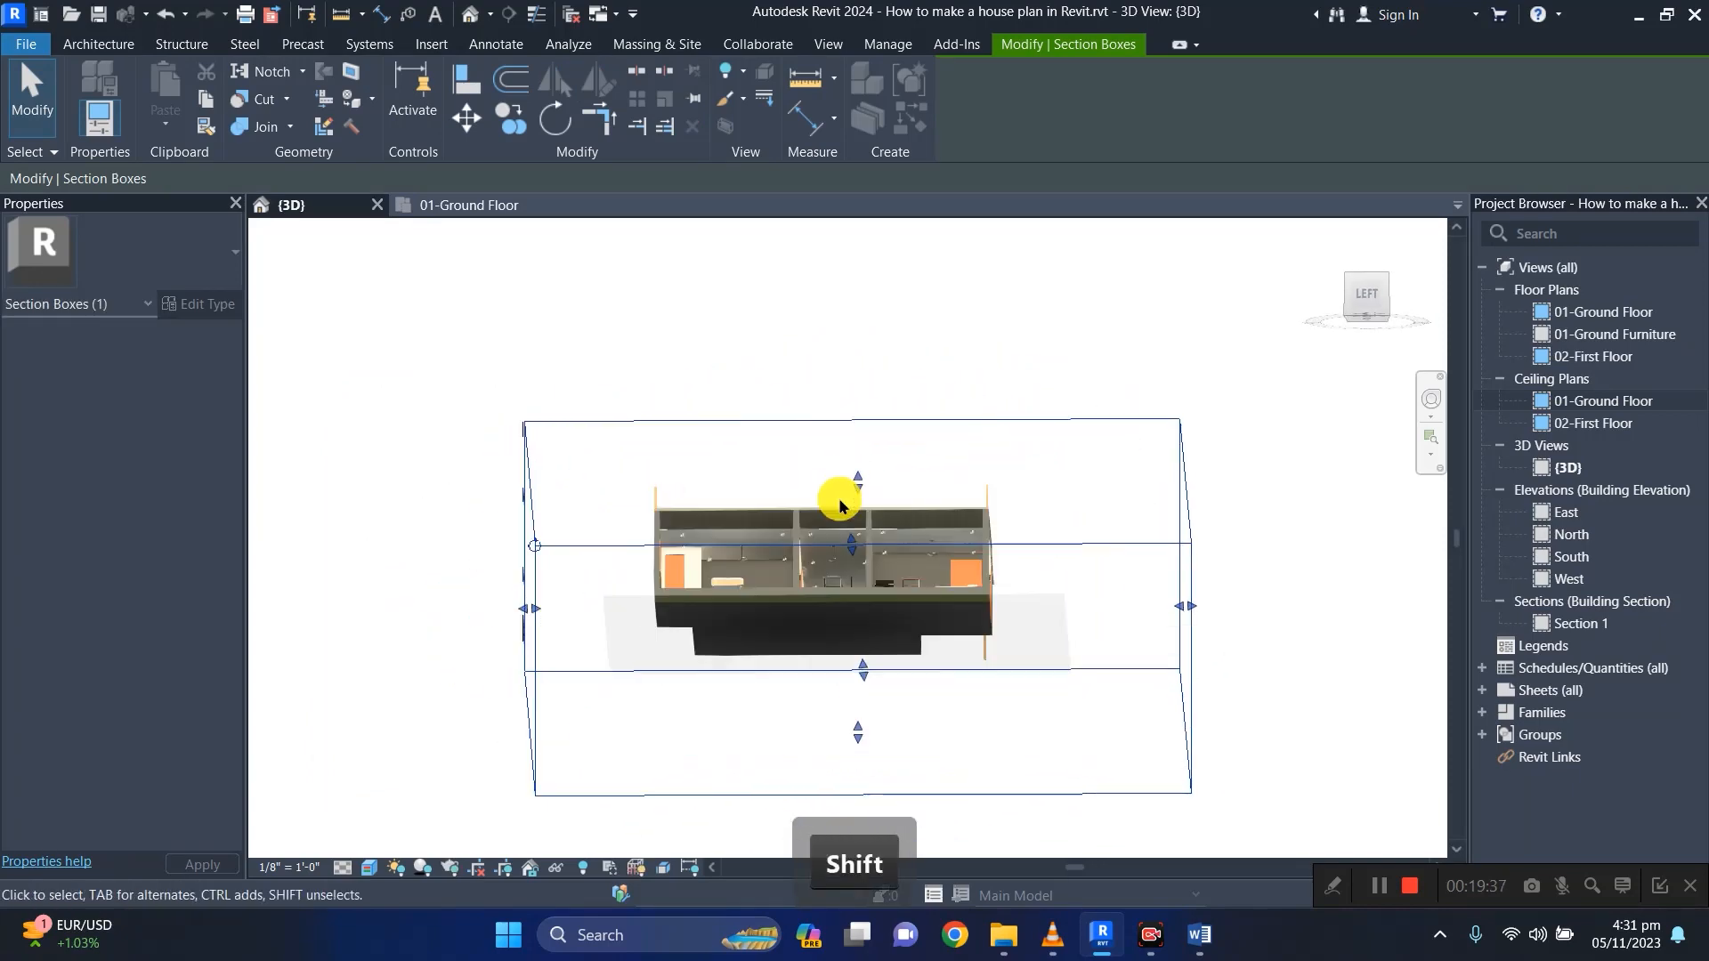
{"action": "scroll", "coordinate": [839, 506], "scroll_direction": "up", "scroll_amount": 5}
{"action": "key", "text": "Escape"}
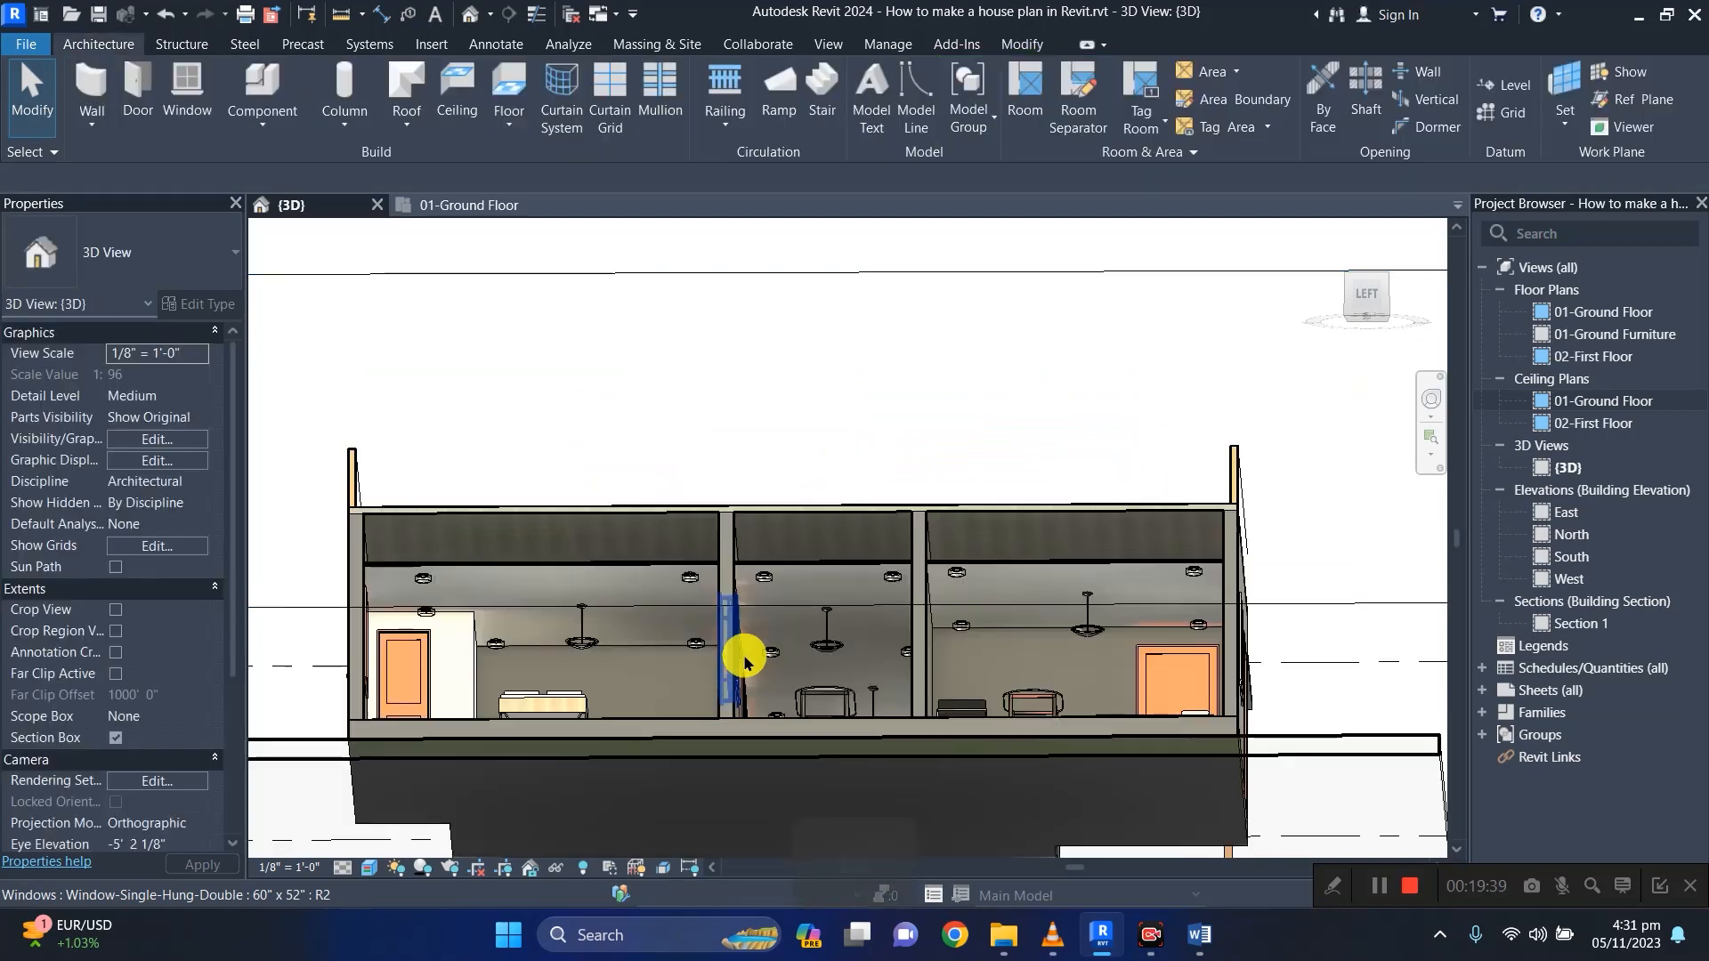
{"action": "key", "text": "Escape"}
Set the height offset from level of the guest room's ceiling to 10' 0".
{"action": "middle_click_drag", "start_coordinate": [747, 593], "coordinate": [737, 649], "text": "shift"}
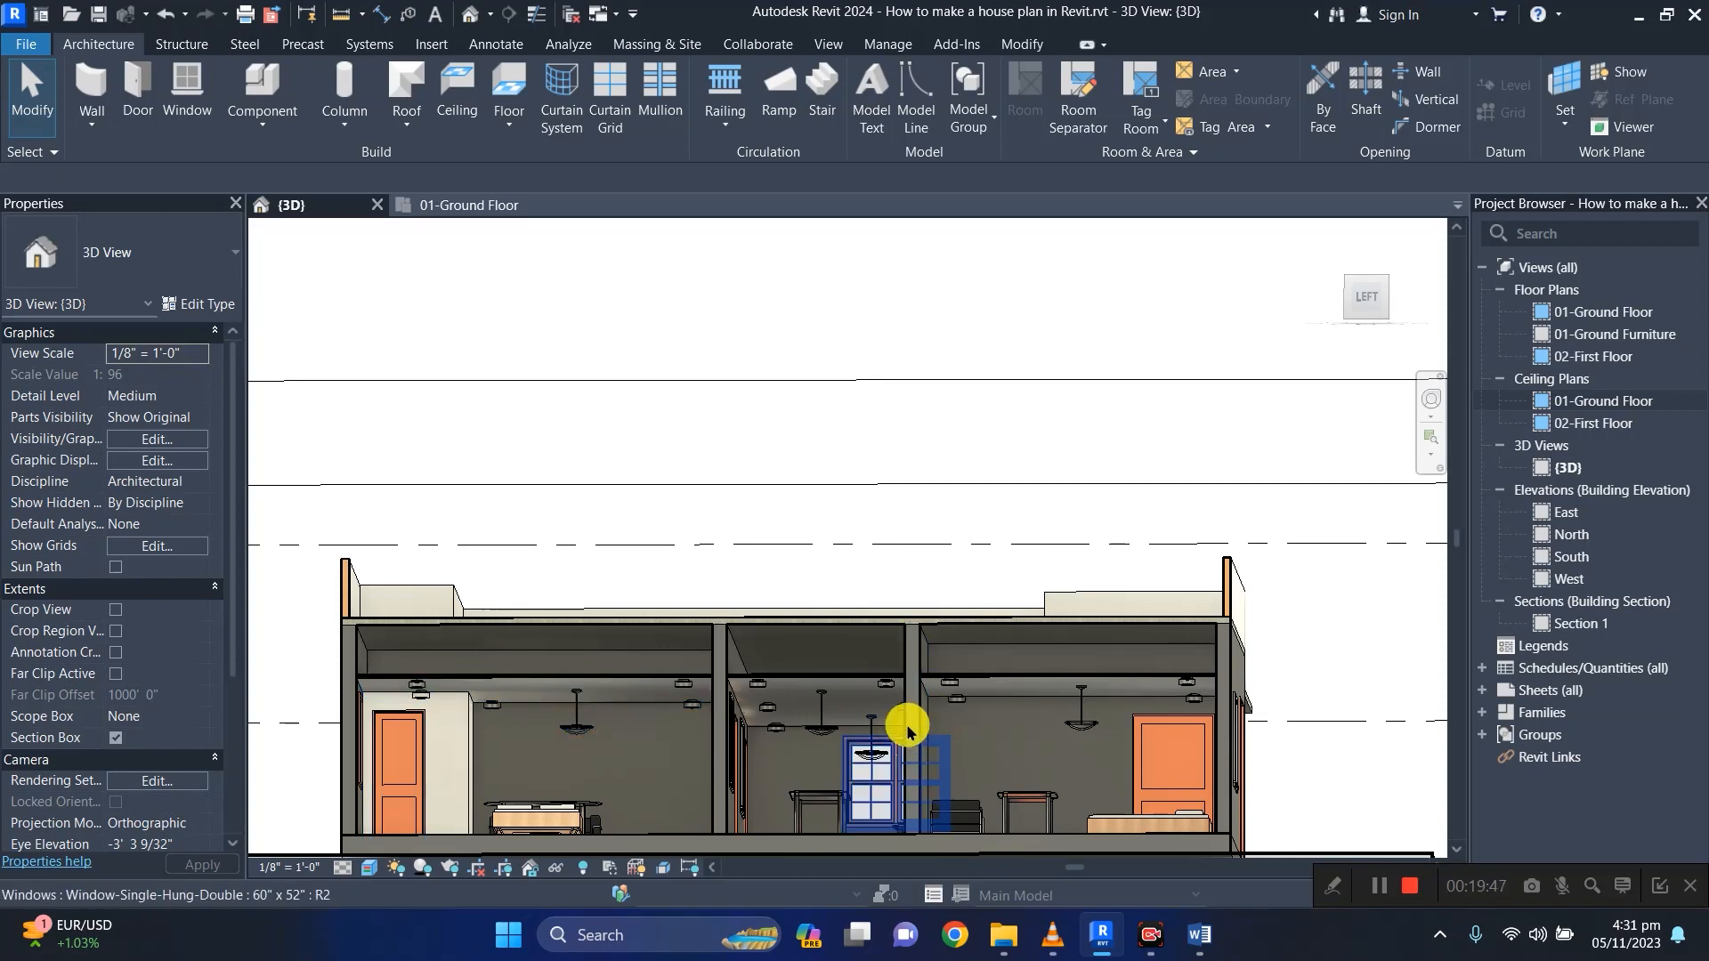
{"action": "left_click", "coordinate": [1017, 692]}
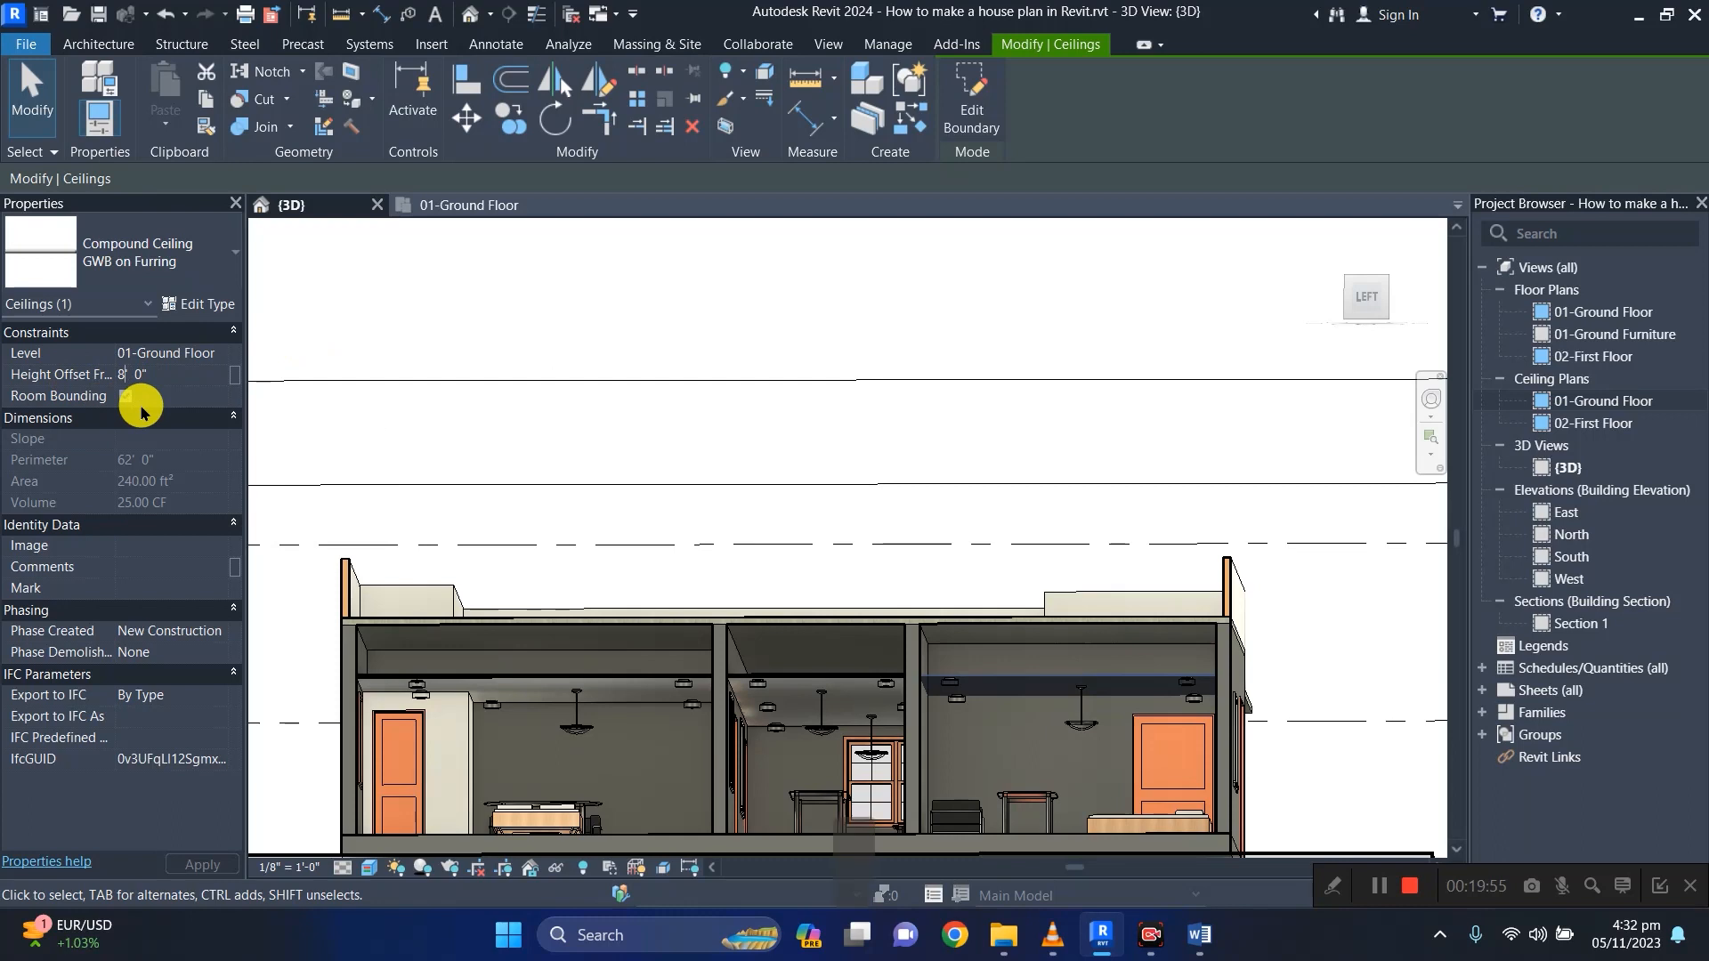
{"action": "key", "text": "BackSpace"}
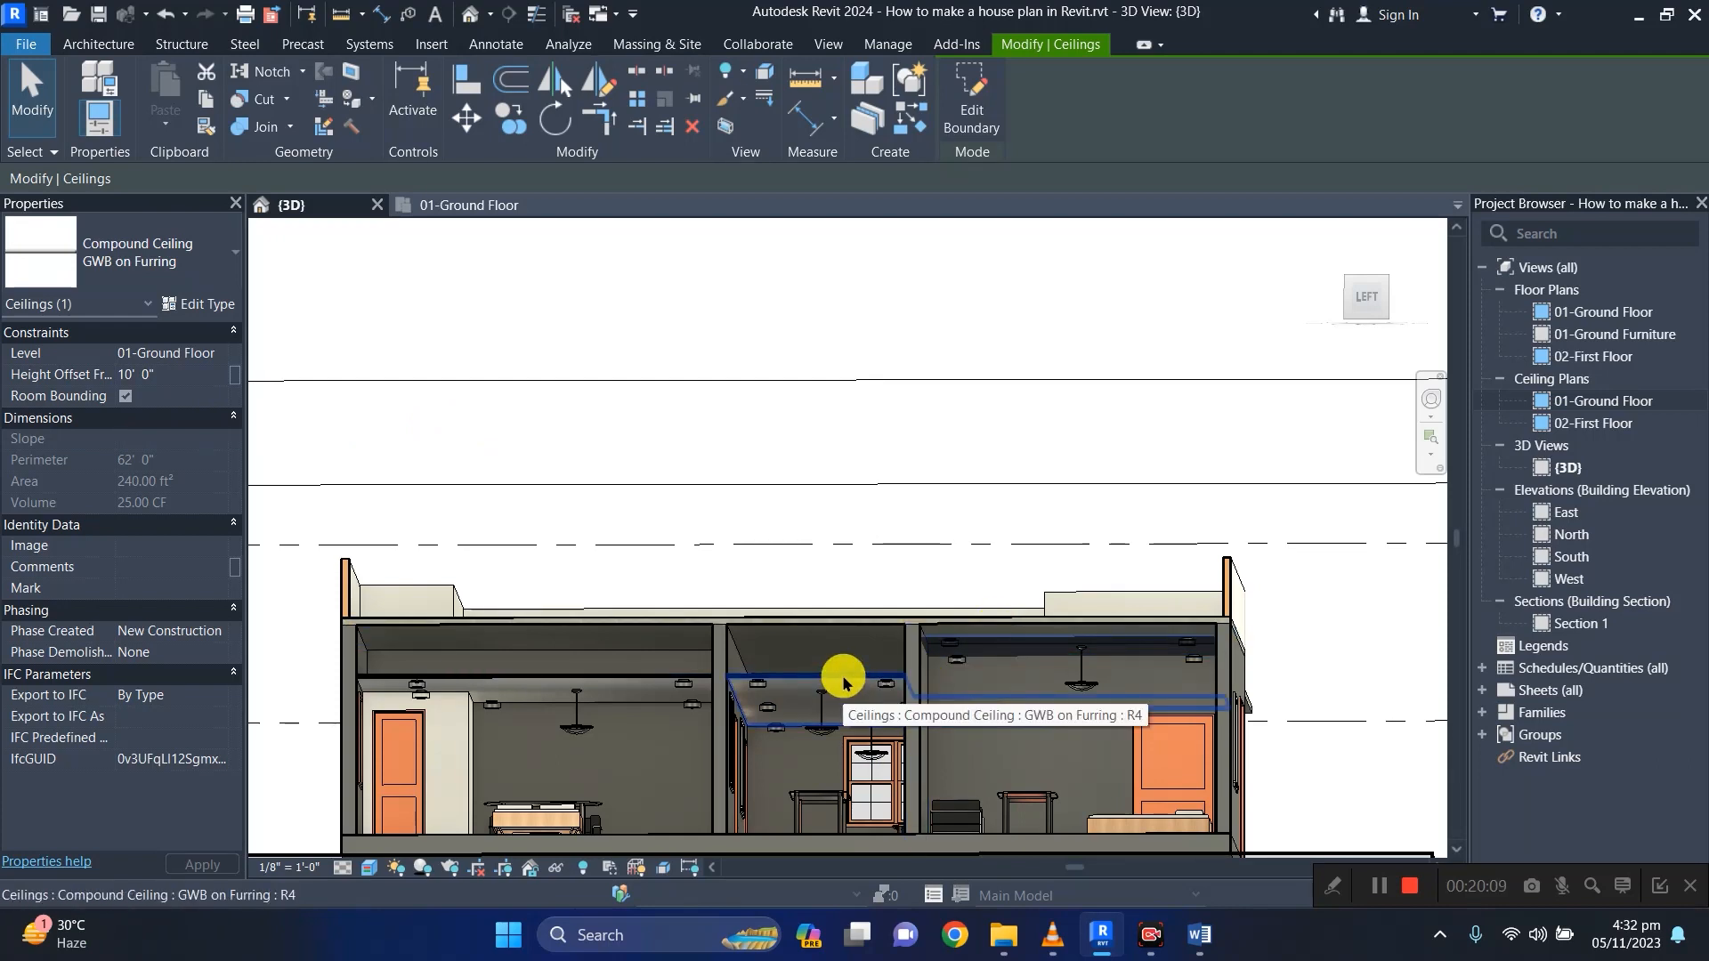
Raise the hall's ceiling to a height offset from level of 10' 0".
{"action": "left_click", "coordinate": [953, 688]}
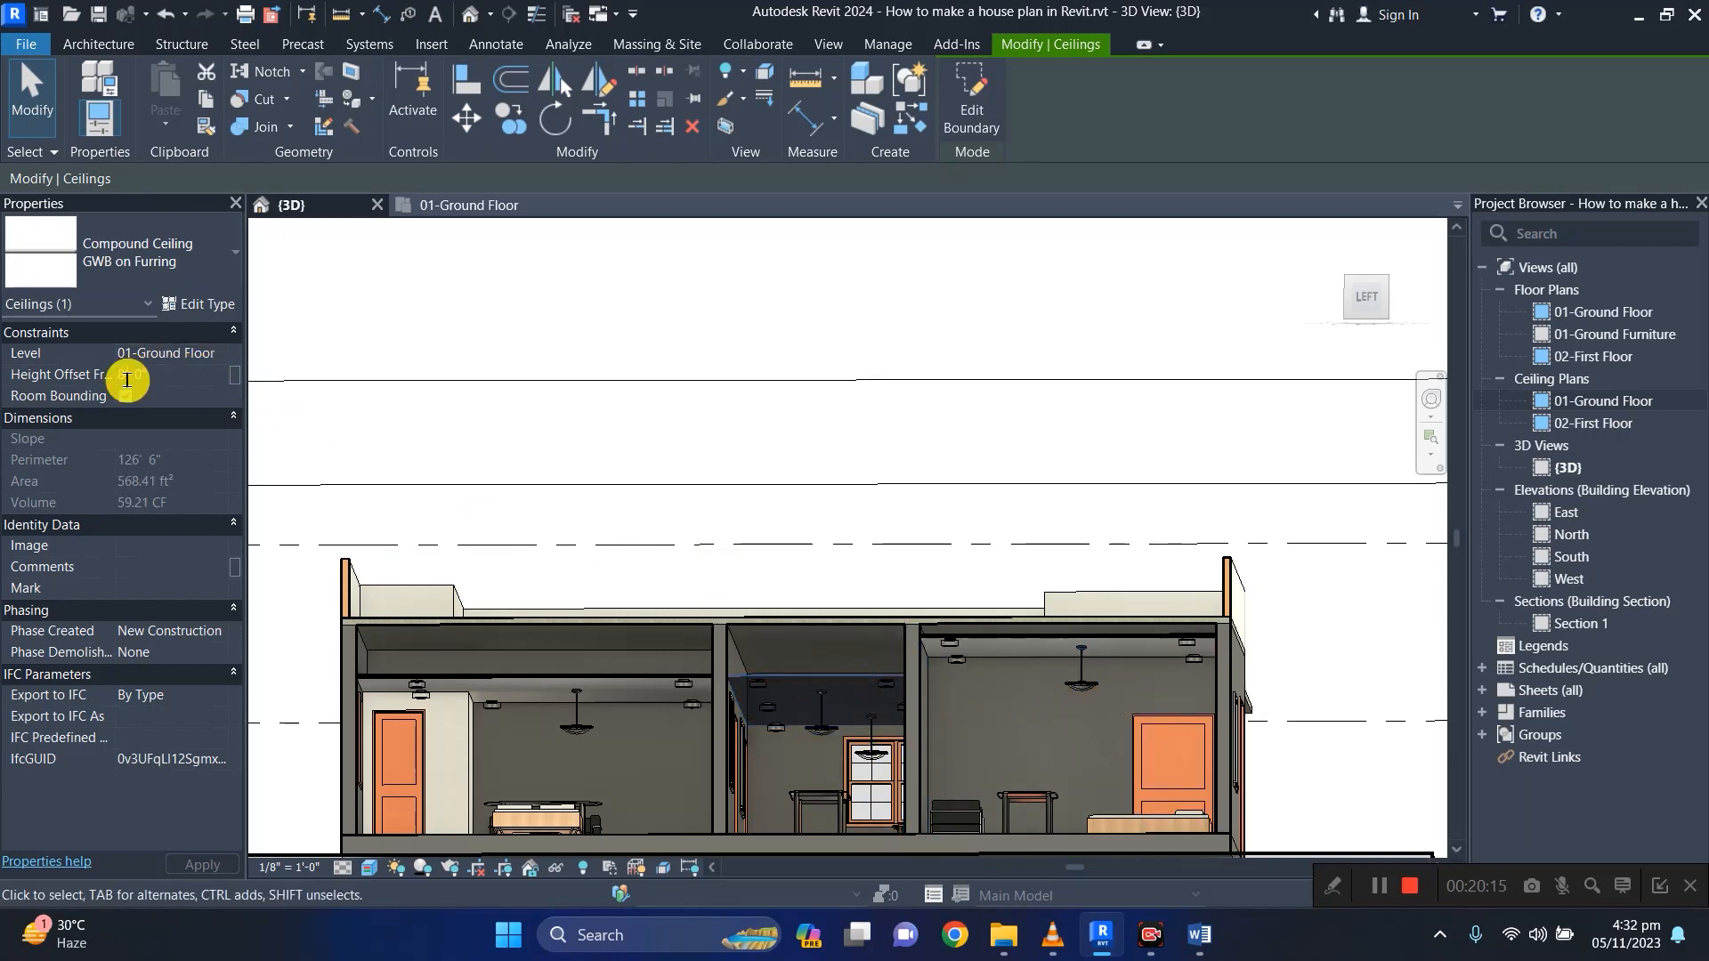
{"action": "key", "text": "BackSpace"}
{"action": "key", "text": "BackSpace"}
{"action": "key", "text": "BackSpace"}
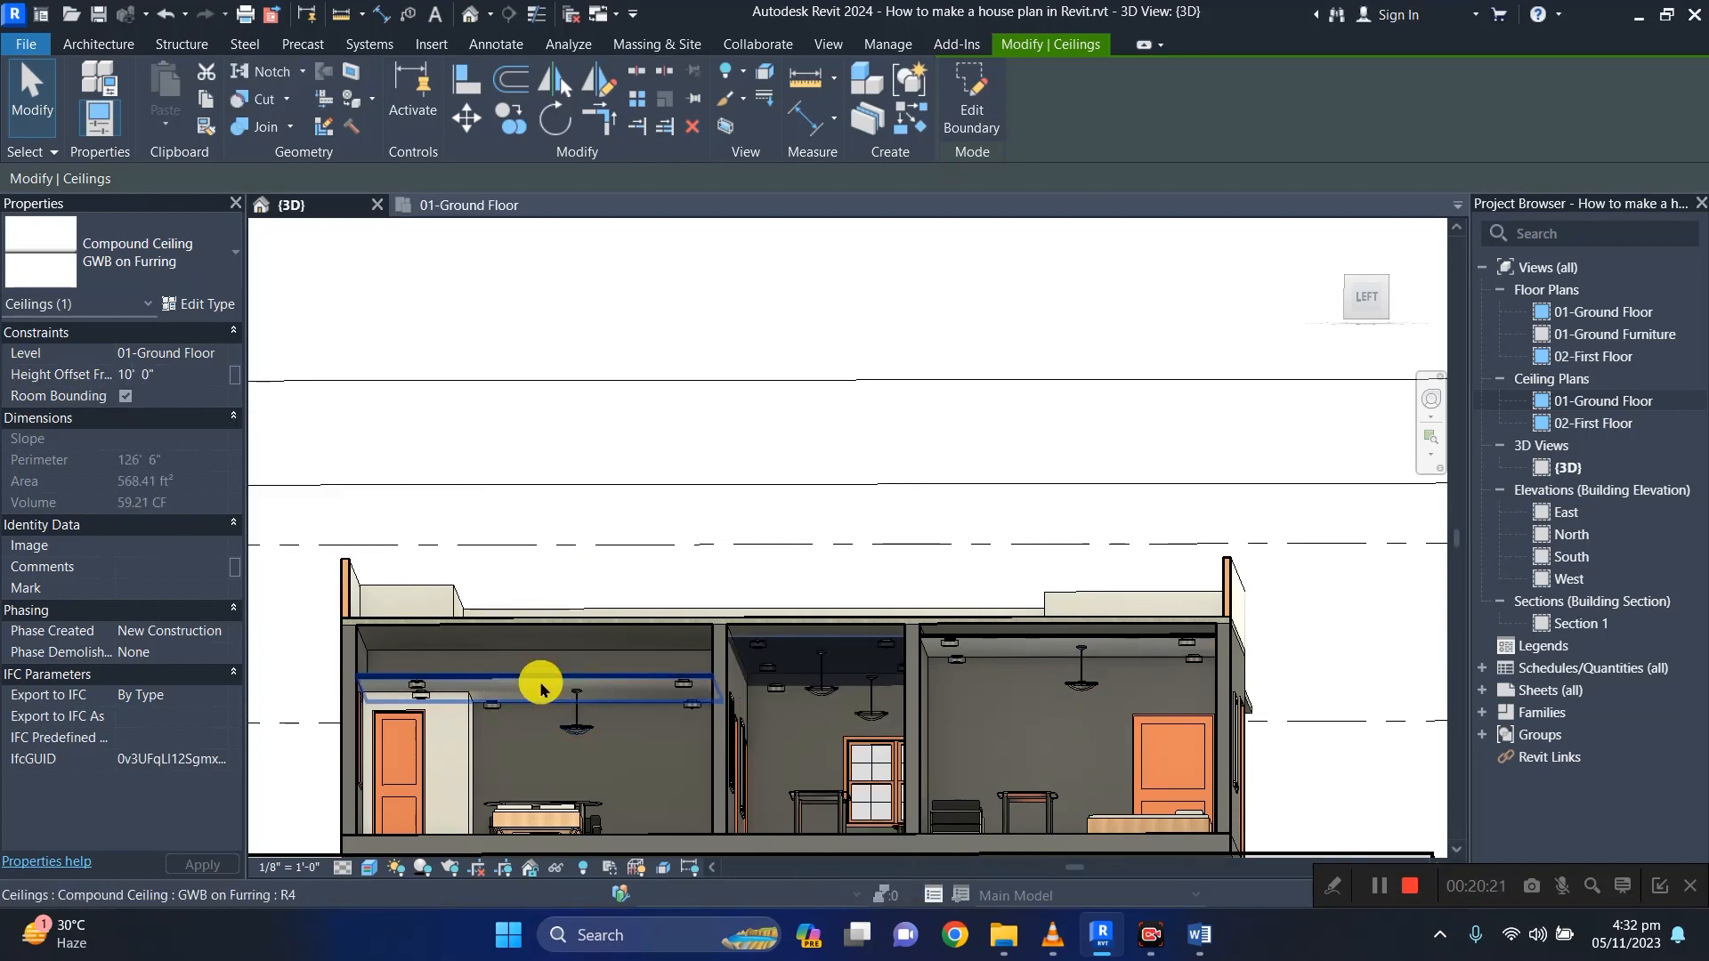
Change the bedroom ceiling's height offset from level to 10' 0".
{"action": "left_click", "coordinate": [641, 686]}
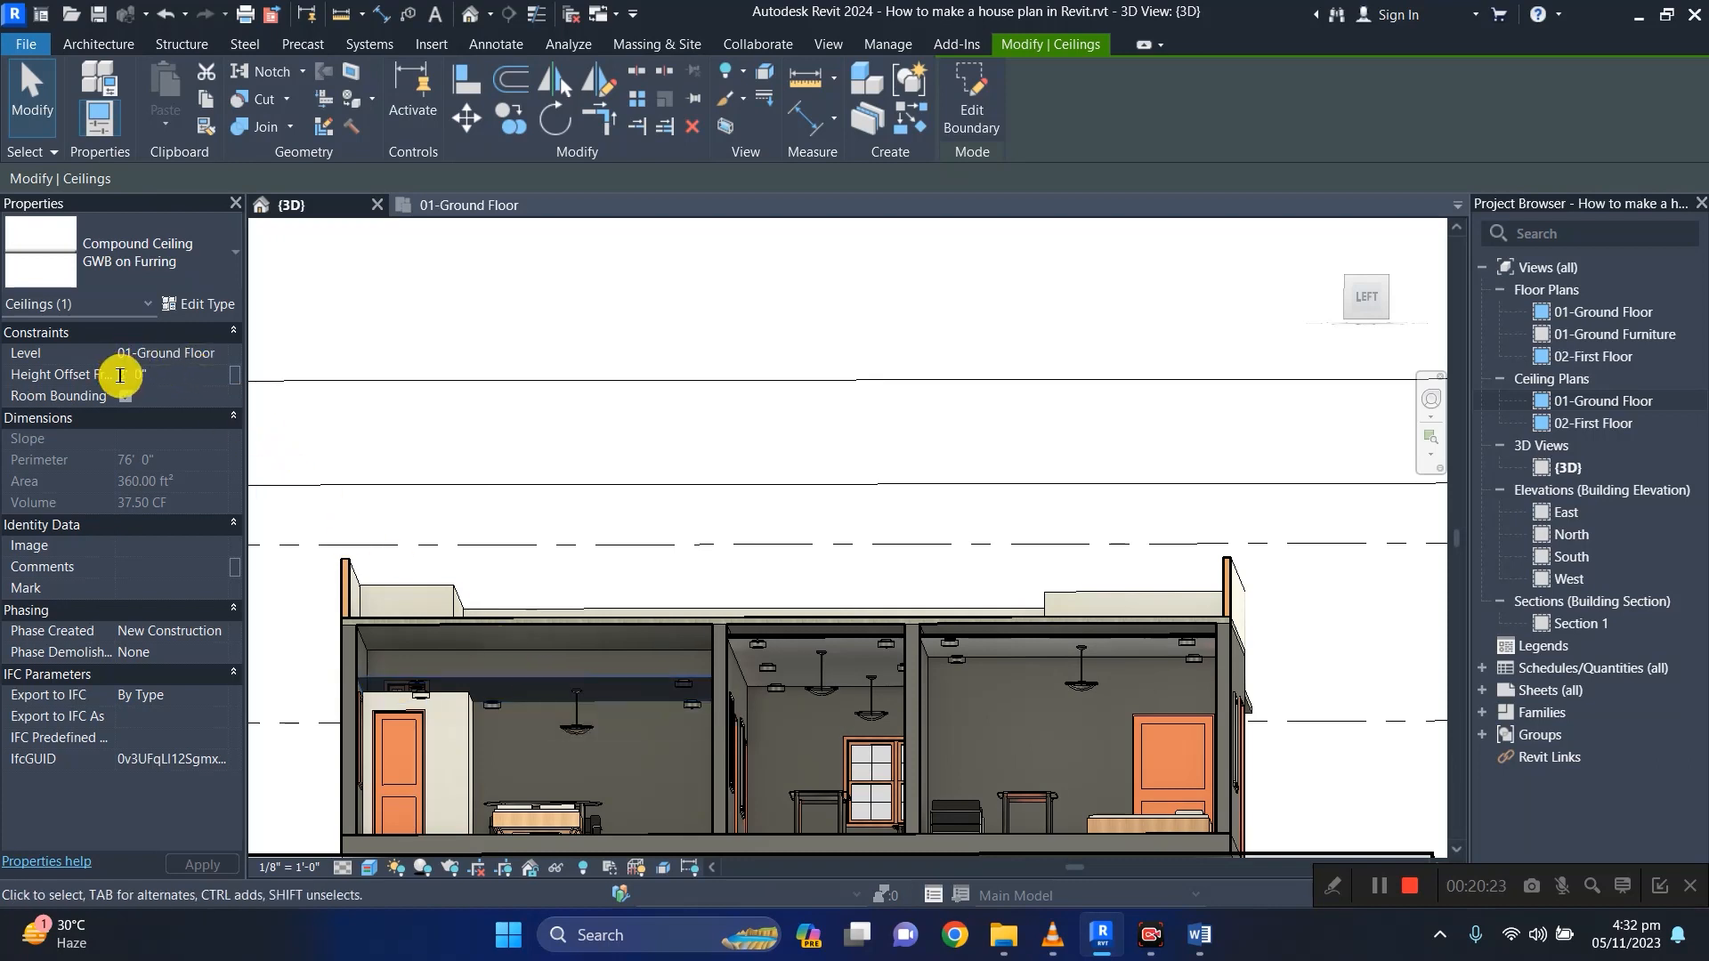
{"action": "key", "text": "BackSpace"}
{"action": "type", "text": "10"}
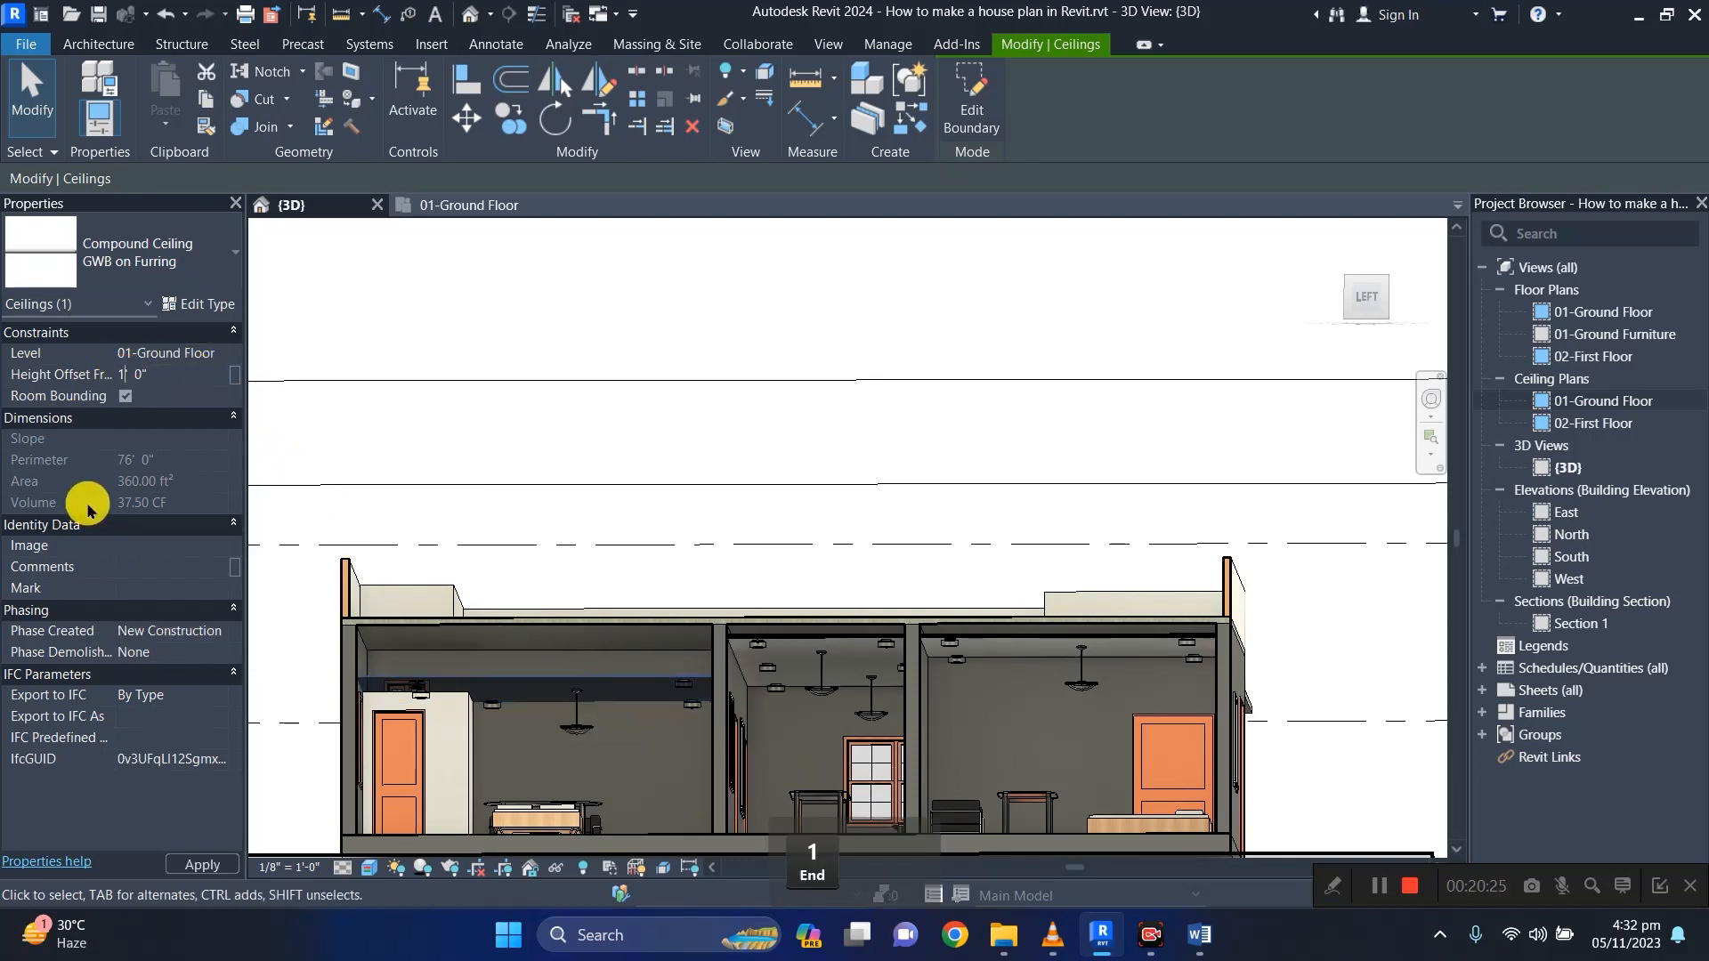
{"action": "key", "text": "Return"}
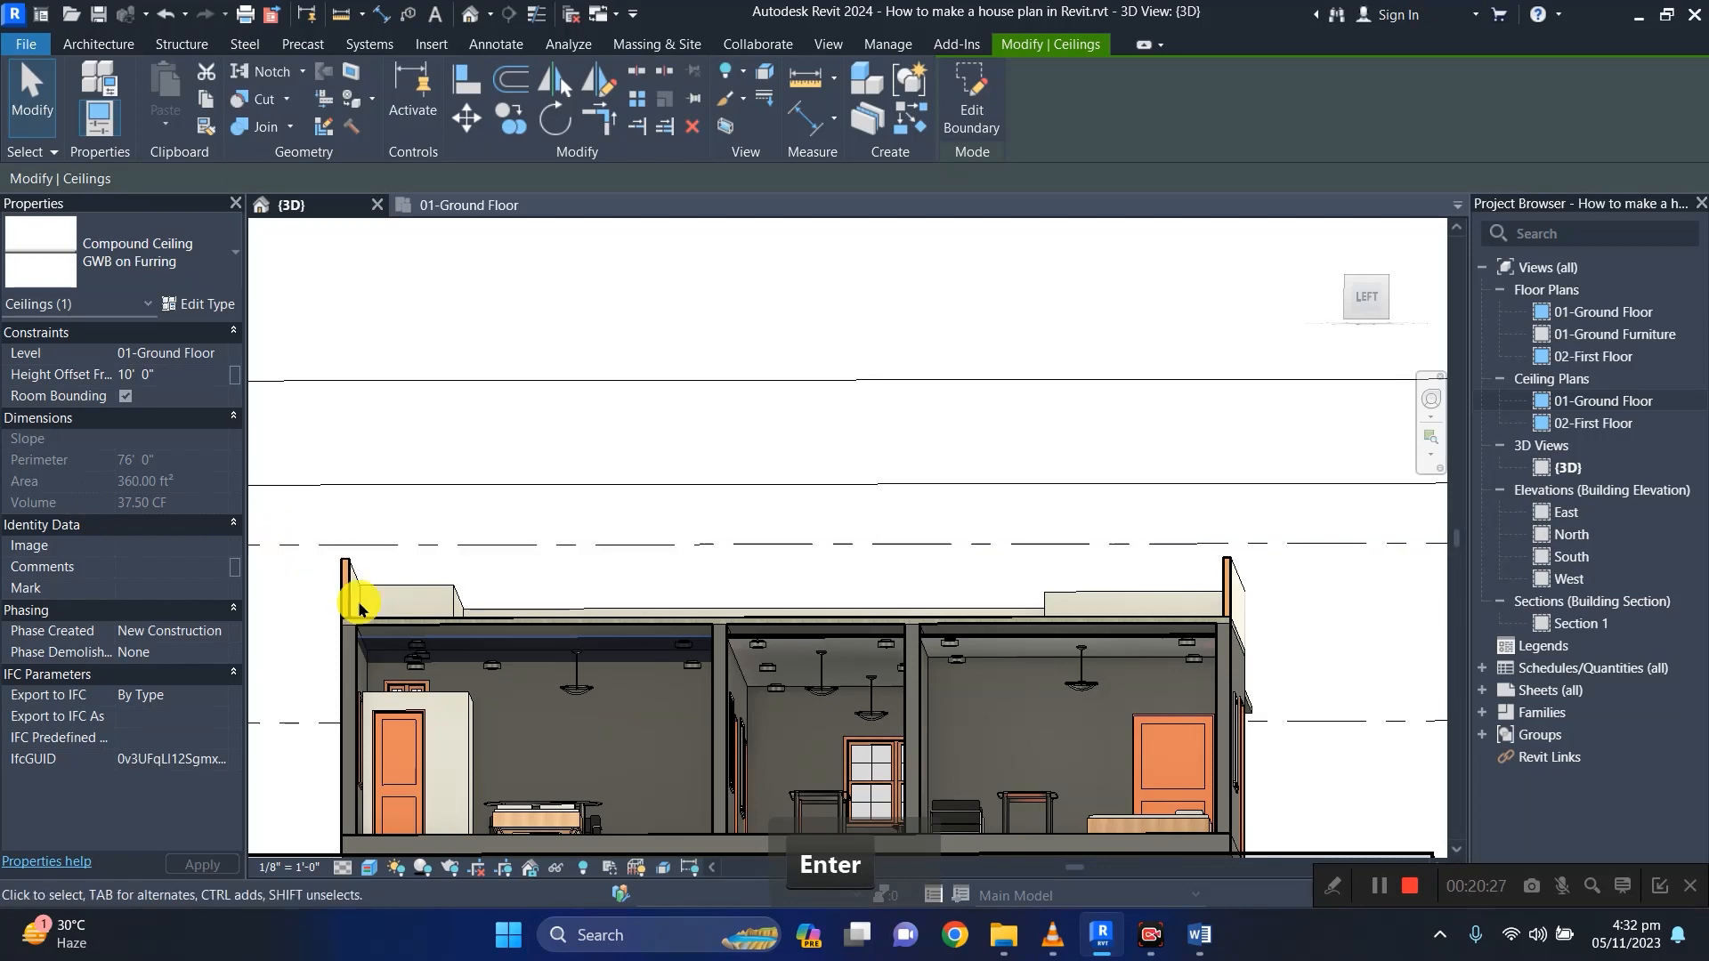
Inspect the ceilings and their light fixtures from below in the sectioned 3D view.
{"action": "middle_click_drag", "start_coordinate": [820, 719], "coordinate": [993, 563], "text": "shift"}
{"action": "scroll", "coordinate": [885, 725], "scroll_direction": "up", "scroll_amount": 8}
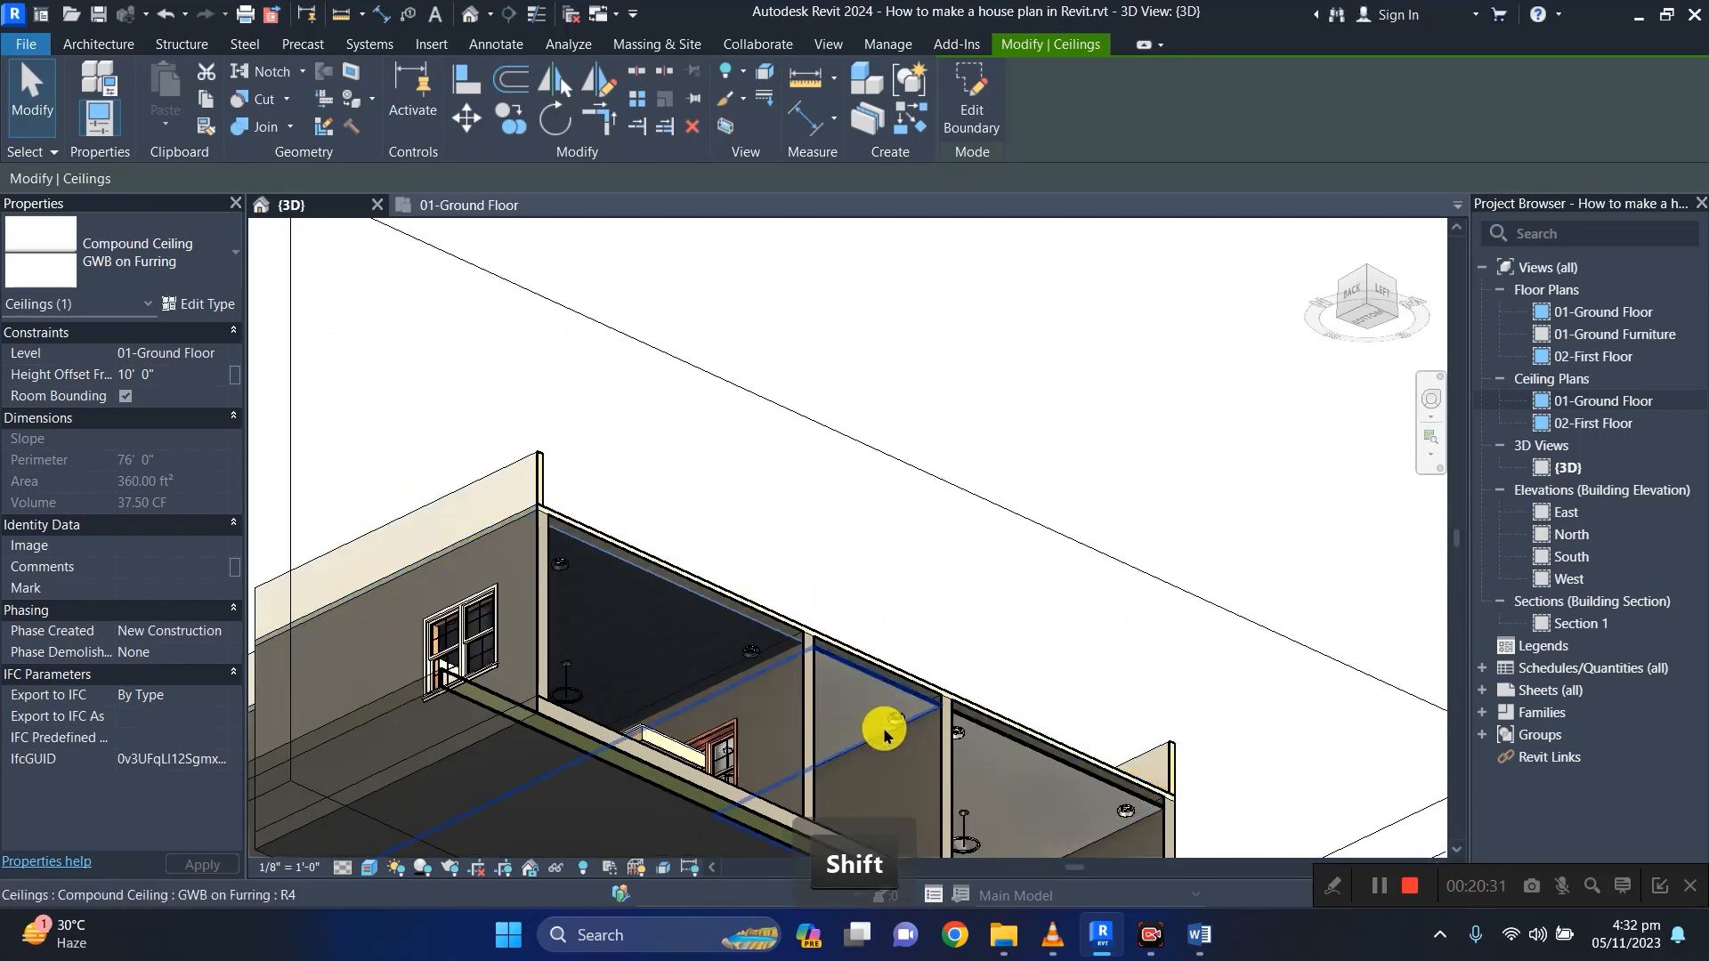
{"action": "scroll", "coordinate": [837, 694], "scroll_direction": "up", "scroll_amount": 3}
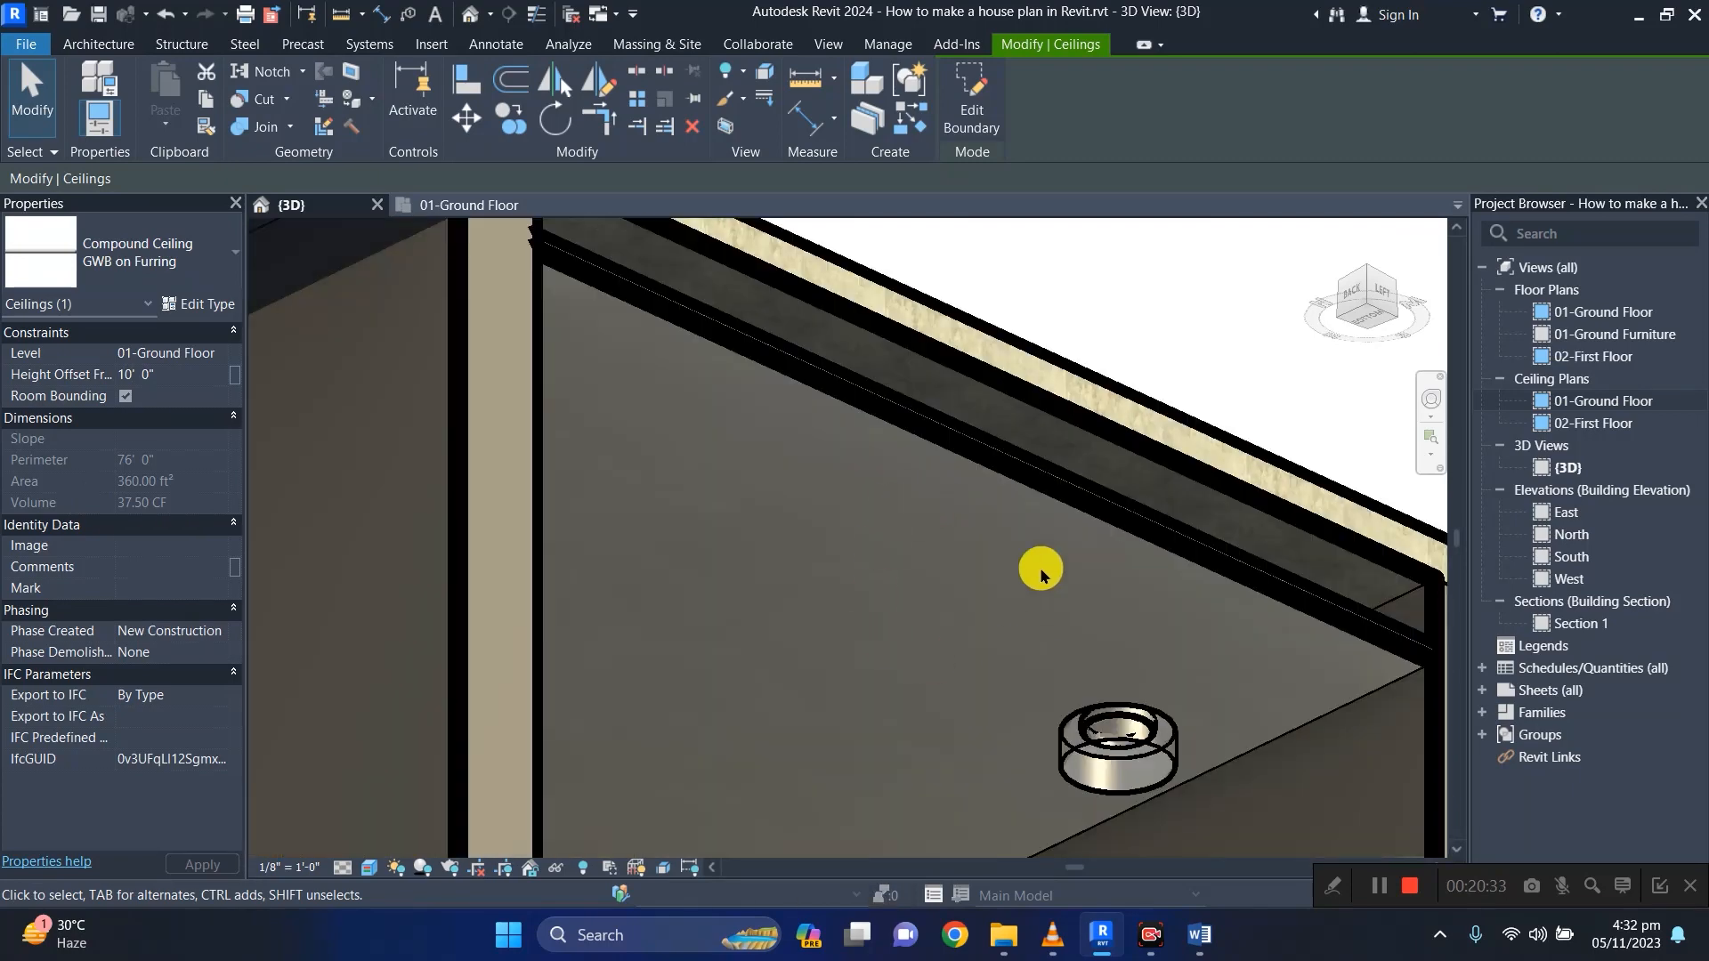
{"action": "scroll", "coordinate": [905, 605], "scroll_direction": "down", "scroll_amount": 4}
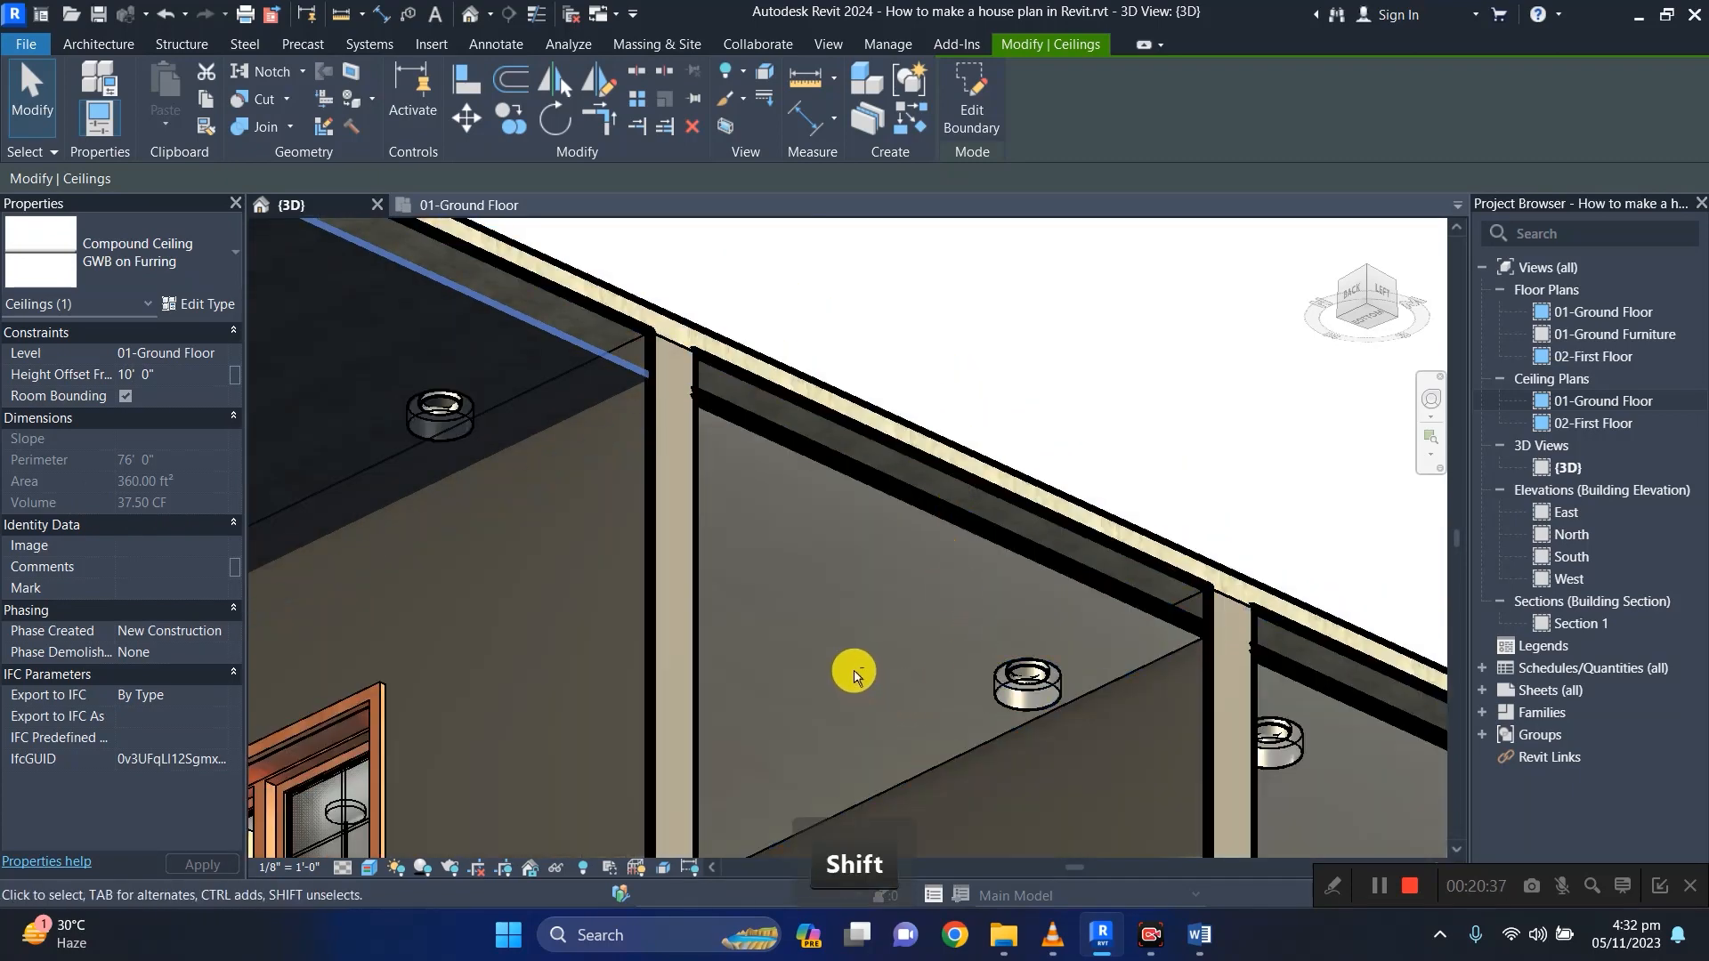
{"action": "middle_click_drag", "start_coordinate": [853, 677], "coordinate": [660, 698], "text": "shift"}
{"action": "scroll", "coordinate": [735, 678], "scroll_direction": "down", "scroll_amount": 2}
Adjust the section box's side faces to cut the house open through the bedroom and its attached bathroom.
{"action": "left_click", "coordinate": [656, 640]}
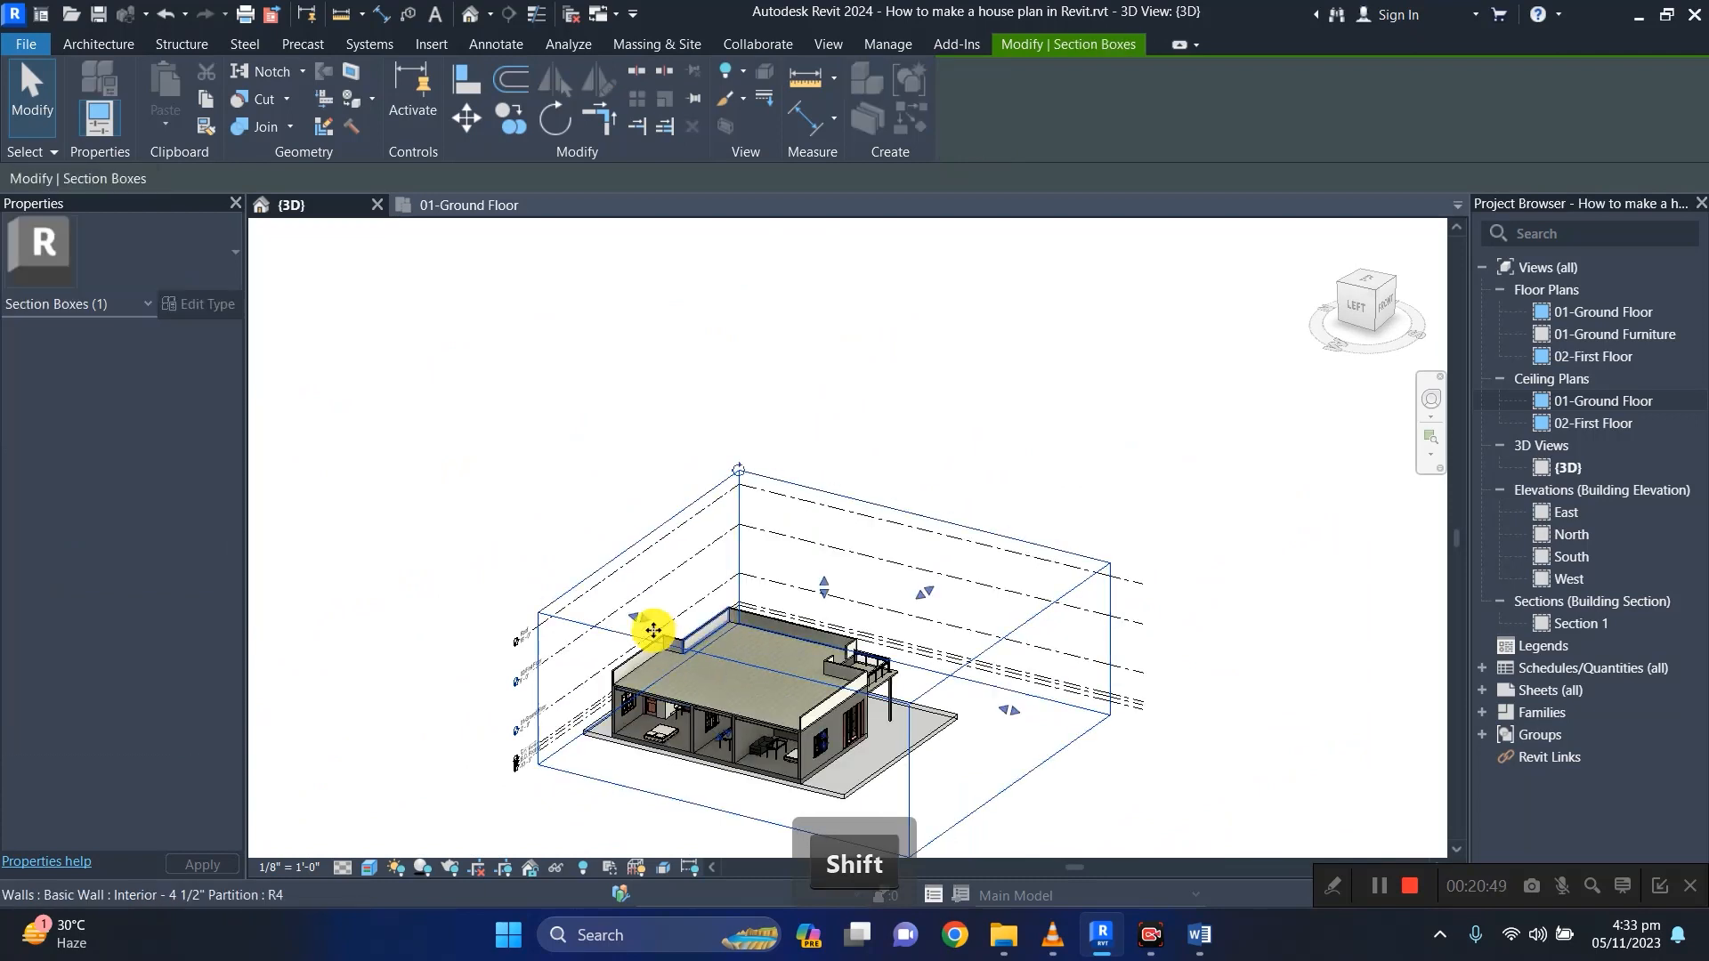
{"action": "left_click_drag", "start_coordinate": [663, 620], "coordinate": [699, 655]}
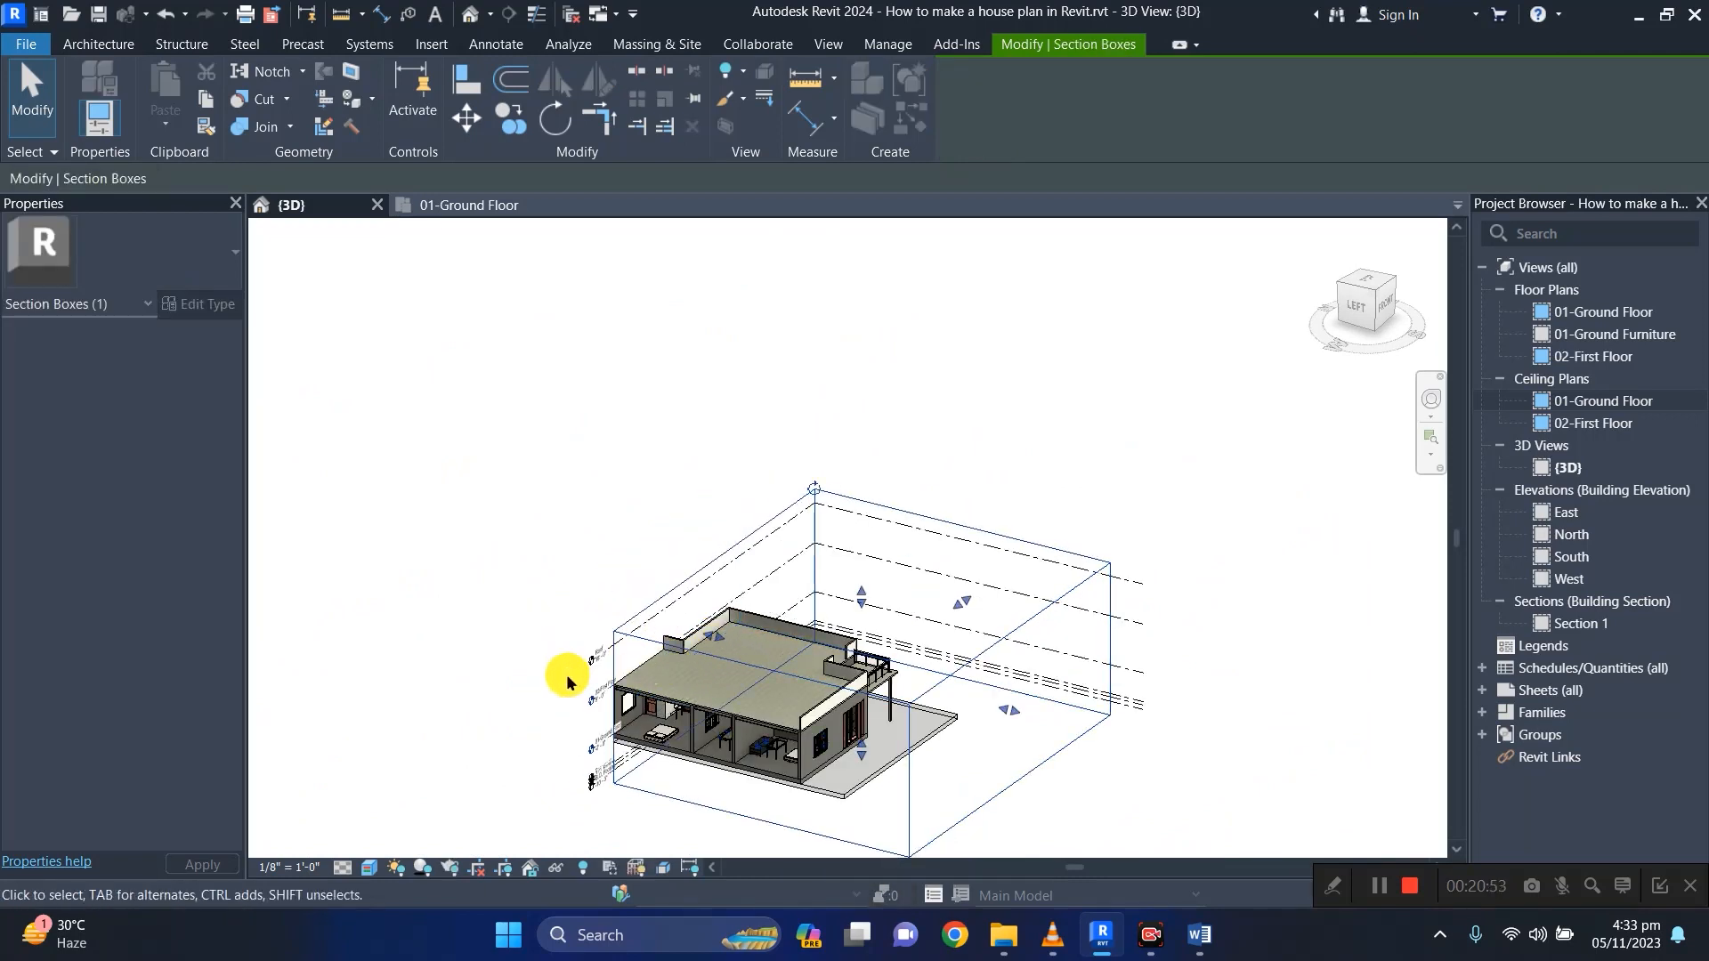
{"action": "middle_click_drag", "start_coordinate": [580, 688], "coordinate": [928, 632], "text": "shift"}
{"action": "mouse_move", "coordinate": [909, 636]}
{"action": "left_mouse_down"}
{"action": "mouse_move", "coordinate": [915, 610]}
{"action": "mouse_move", "coordinate": [919, 629]}
{"action": "left_mouse_up"}
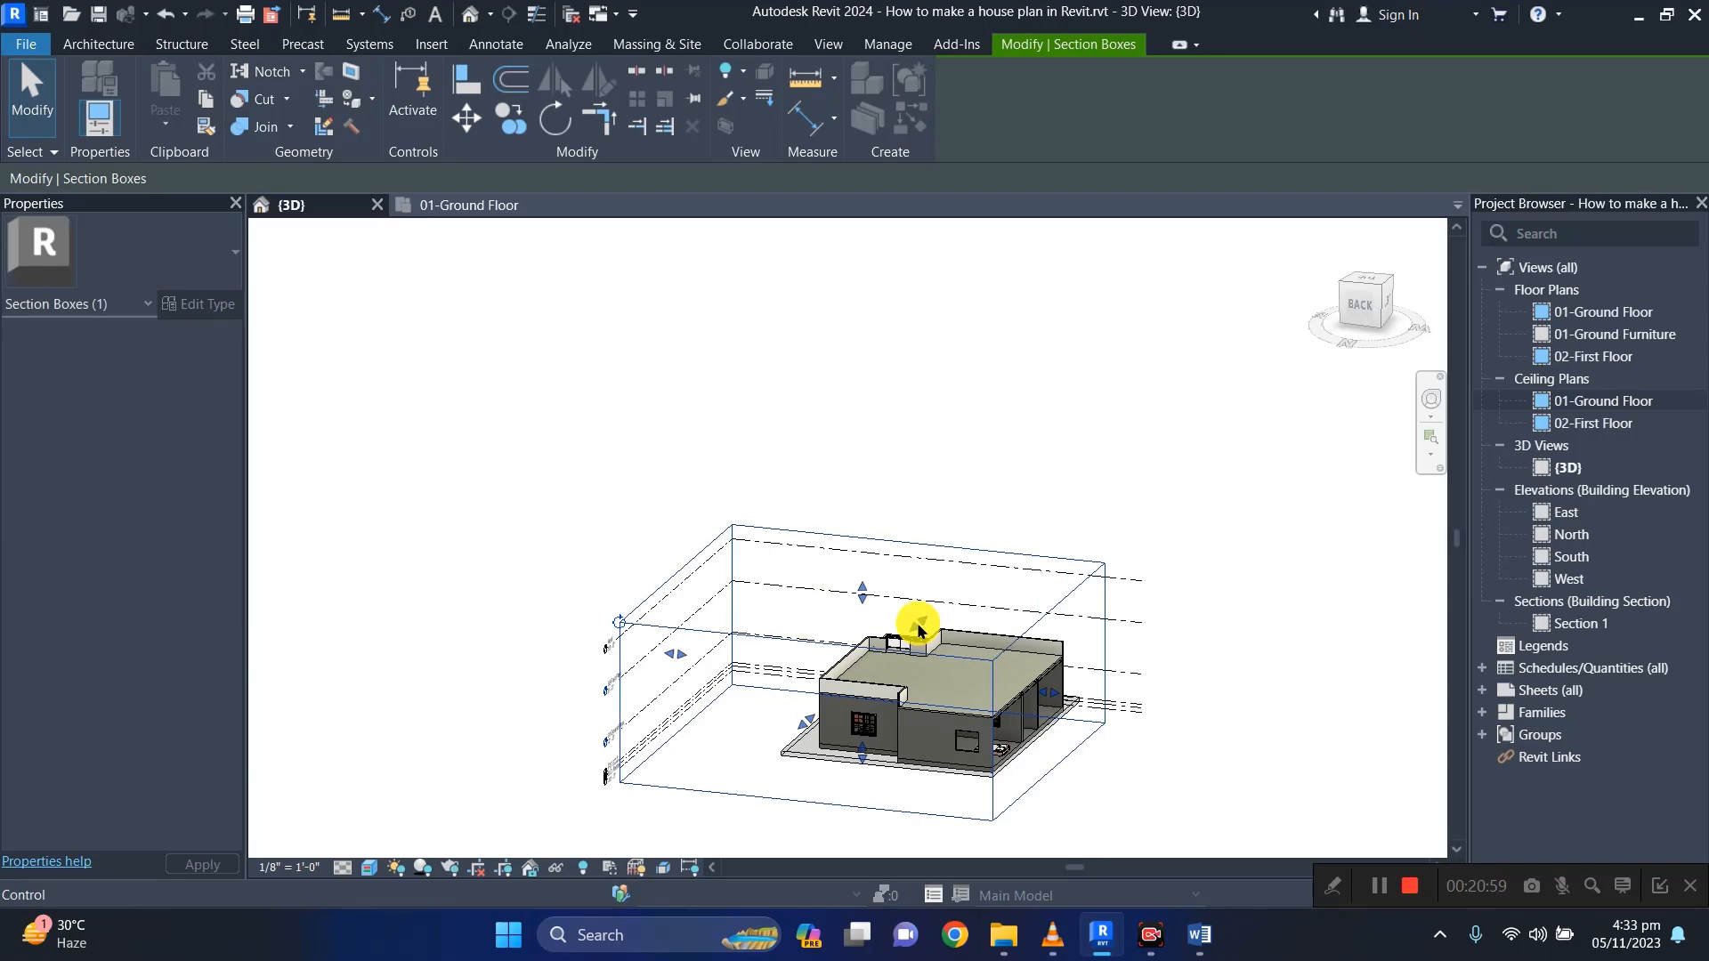
{"action": "middle_click_drag", "start_coordinate": [862, 765], "coordinate": [687, 674], "text": "shift"}
{"action": "left_click_drag", "start_coordinate": [687, 674], "coordinate": [622, 691]}
{"action": "middle_click_drag", "start_coordinate": [622, 691], "coordinate": [938, 718], "text": "shift"}
{"action": "scroll", "coordinate": [893, 730], "scroll_direction": "up", "scroll_amount": 3}
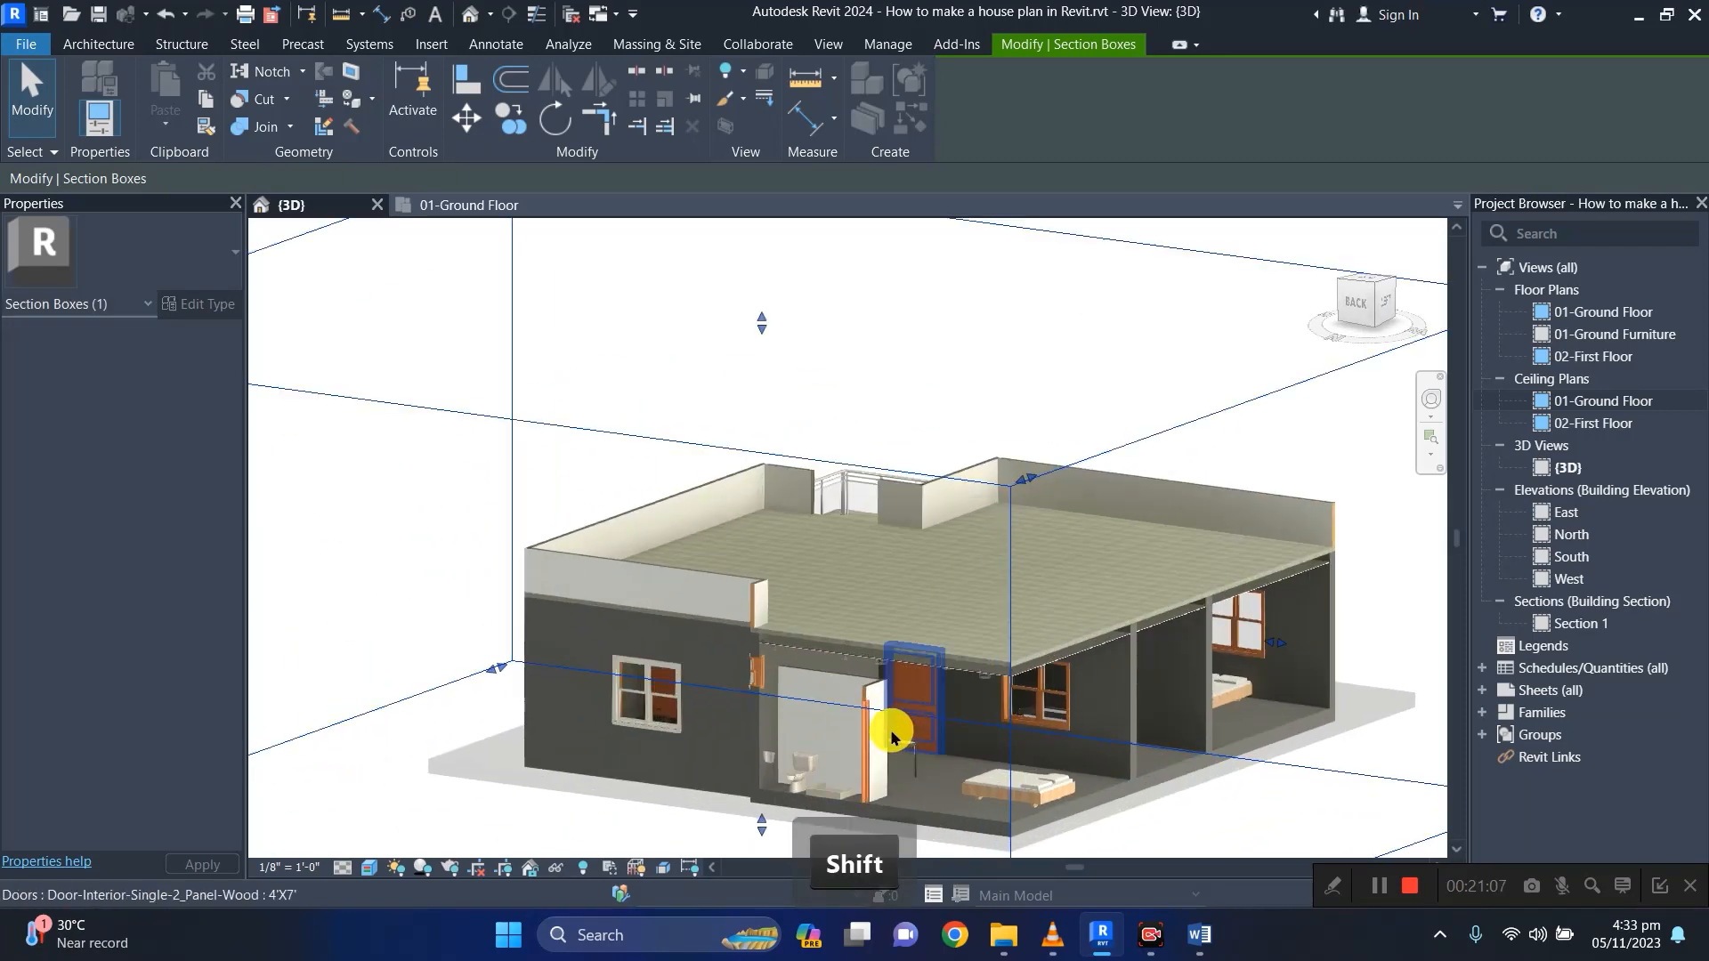
Pull the section box's right face into the house to cut through the kitchen and hall.
{"action": "scroll", "coordinate": [782, 737], "scroll_direction": "up", "scroll_amount": 3}
{"action": "middle_click_drag", "start_coordinate": [680, 717], "coordinate": [752, 714], "text": "shift"}
{"action": "scroll", "coordinate": [752, 715], "scroll_direction": "down", "scroll_amount": 6}
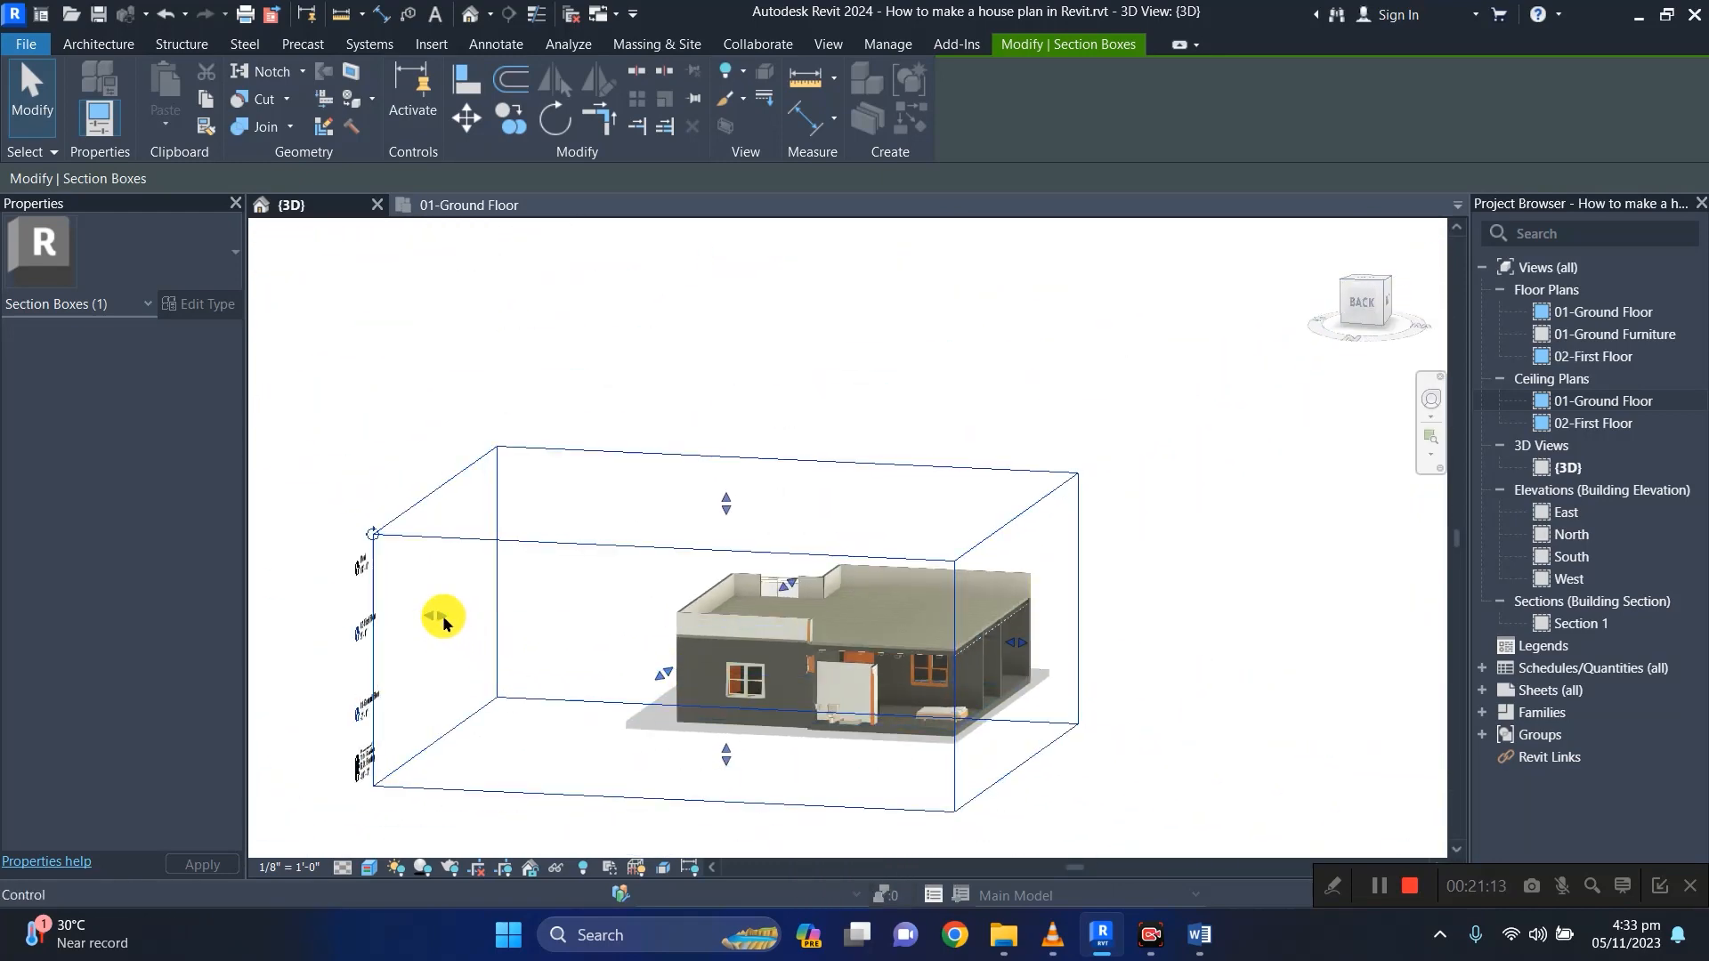
{"action": "left_click_drag", "start_coordinate": [436, 618], "coordinate": [746, 677]}
{"action": "middle_click_drag", "start_coordinate": [548, 691], "coordinate": [916, 656], "text": "shift"}
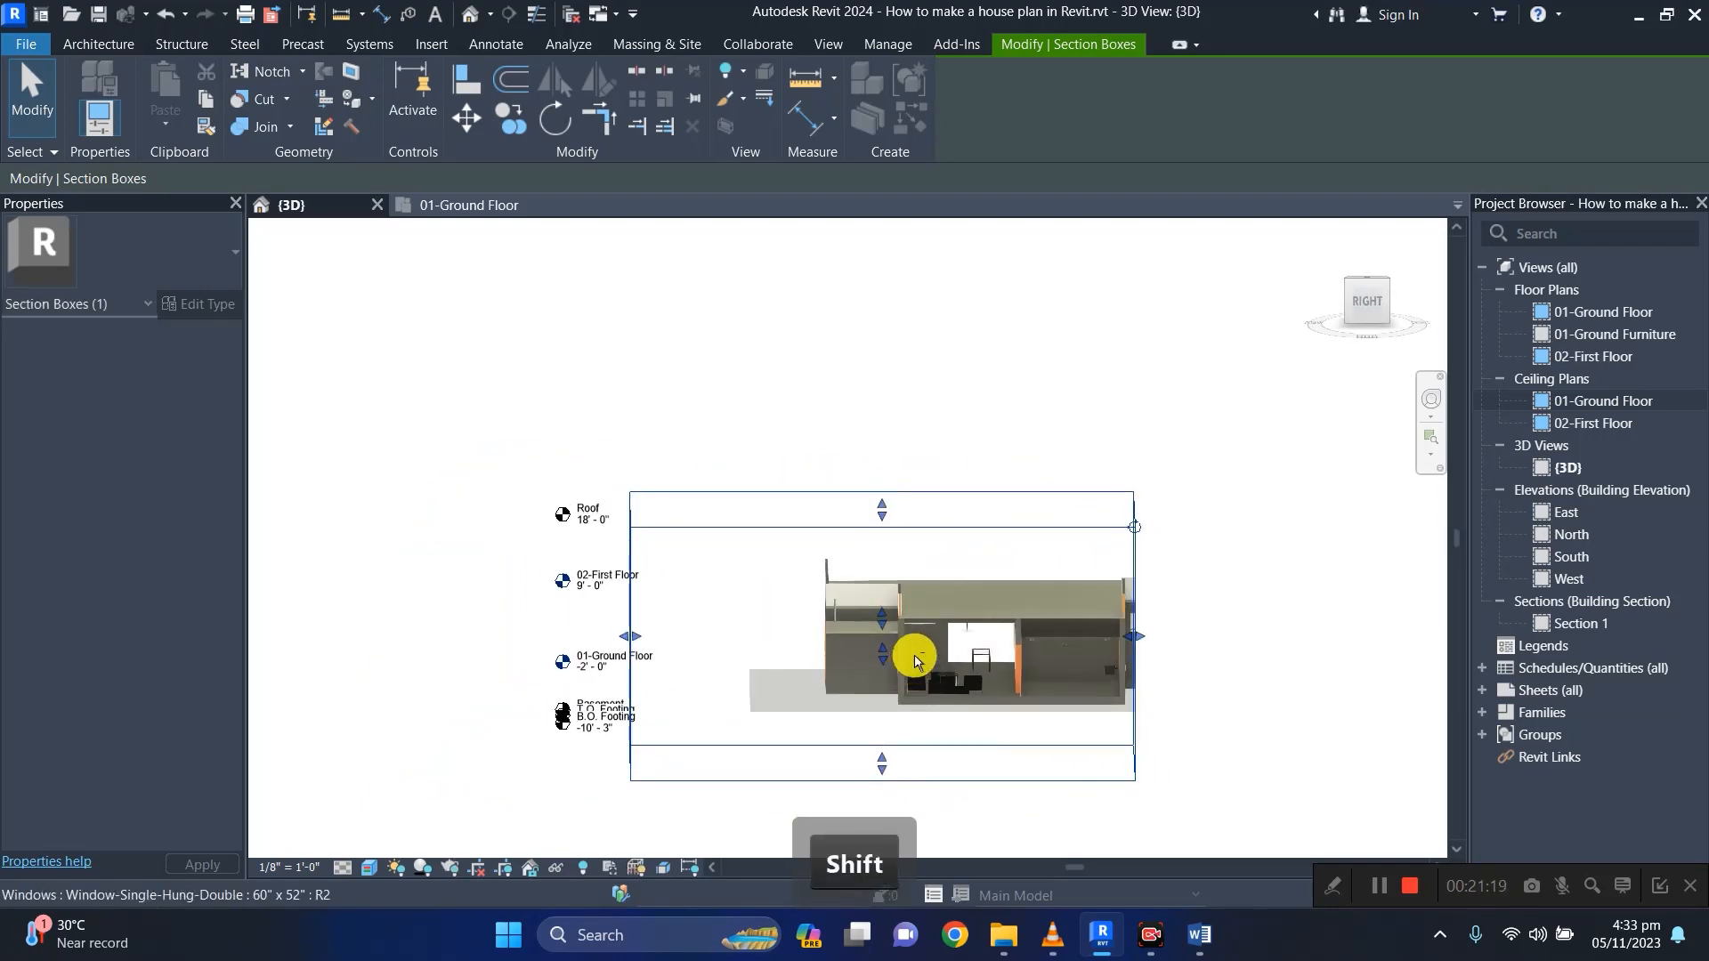
Set the kitchen ceiling's height offset from level to 10' 0".
{"action": "scroll", "coordinate": [1052, 643], "scroll_direction": "up", "scroll_amount": 1}
{"action": "left_click", "coordinate": [1080, 638]}
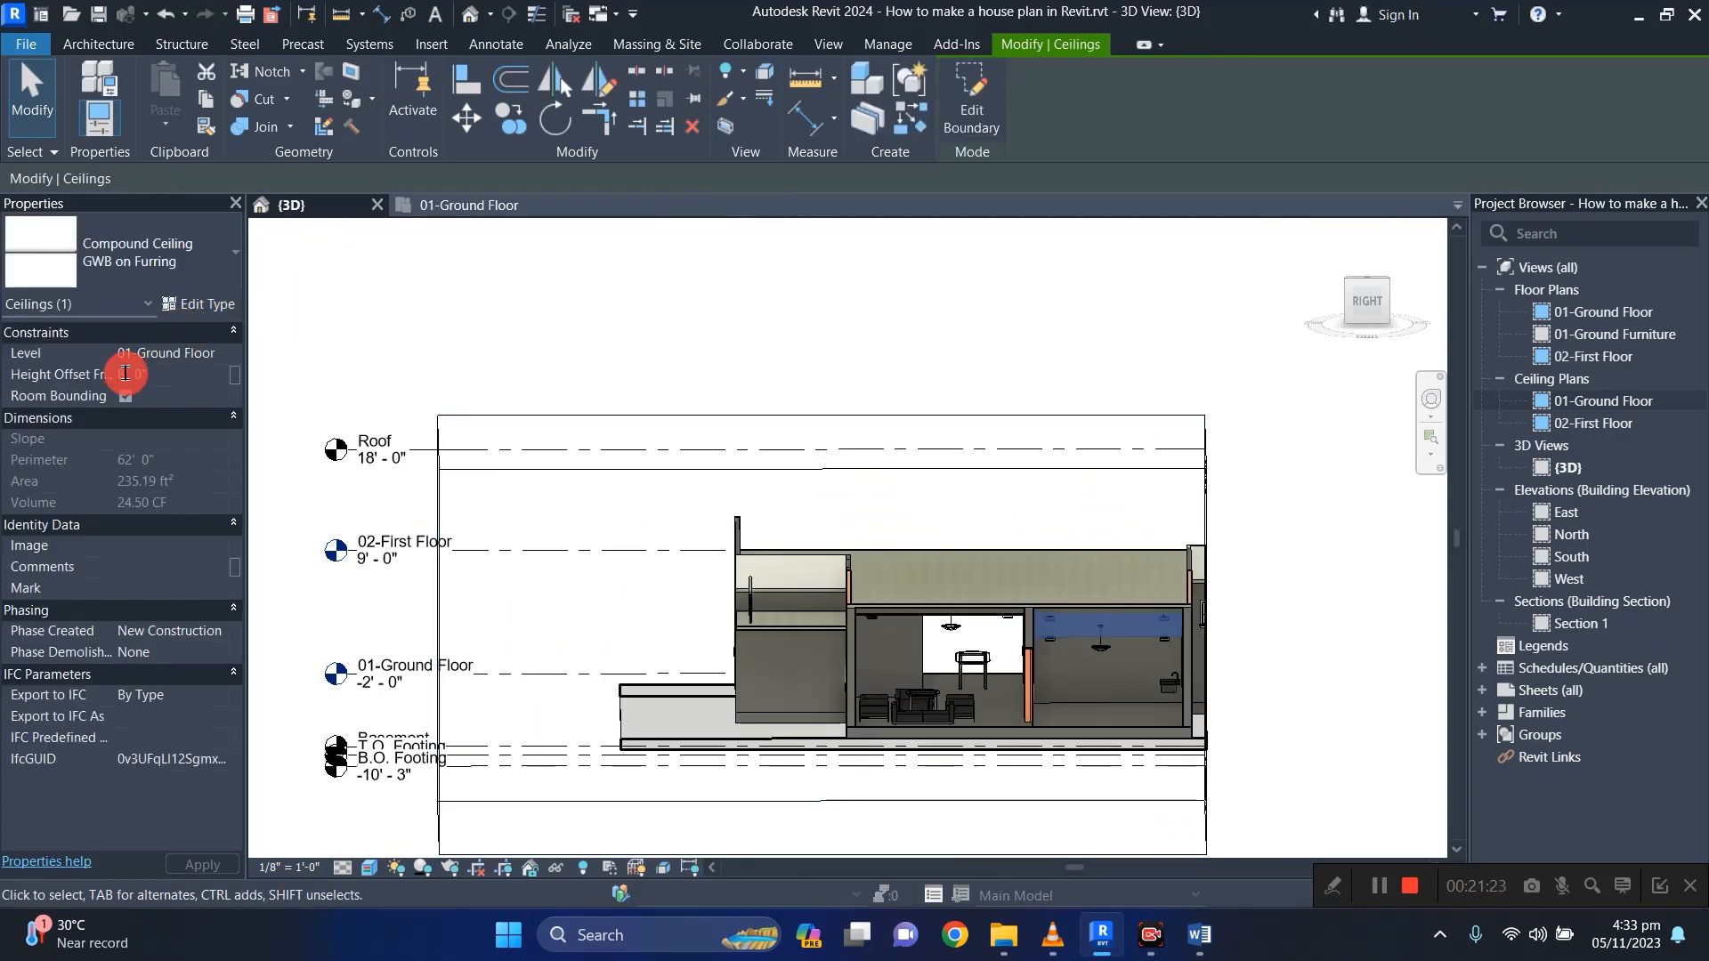
{"action": "key", "text": "BackSpace"}
{"action": "type", "text": "10"}
{"action": "key", "text": "Return"}
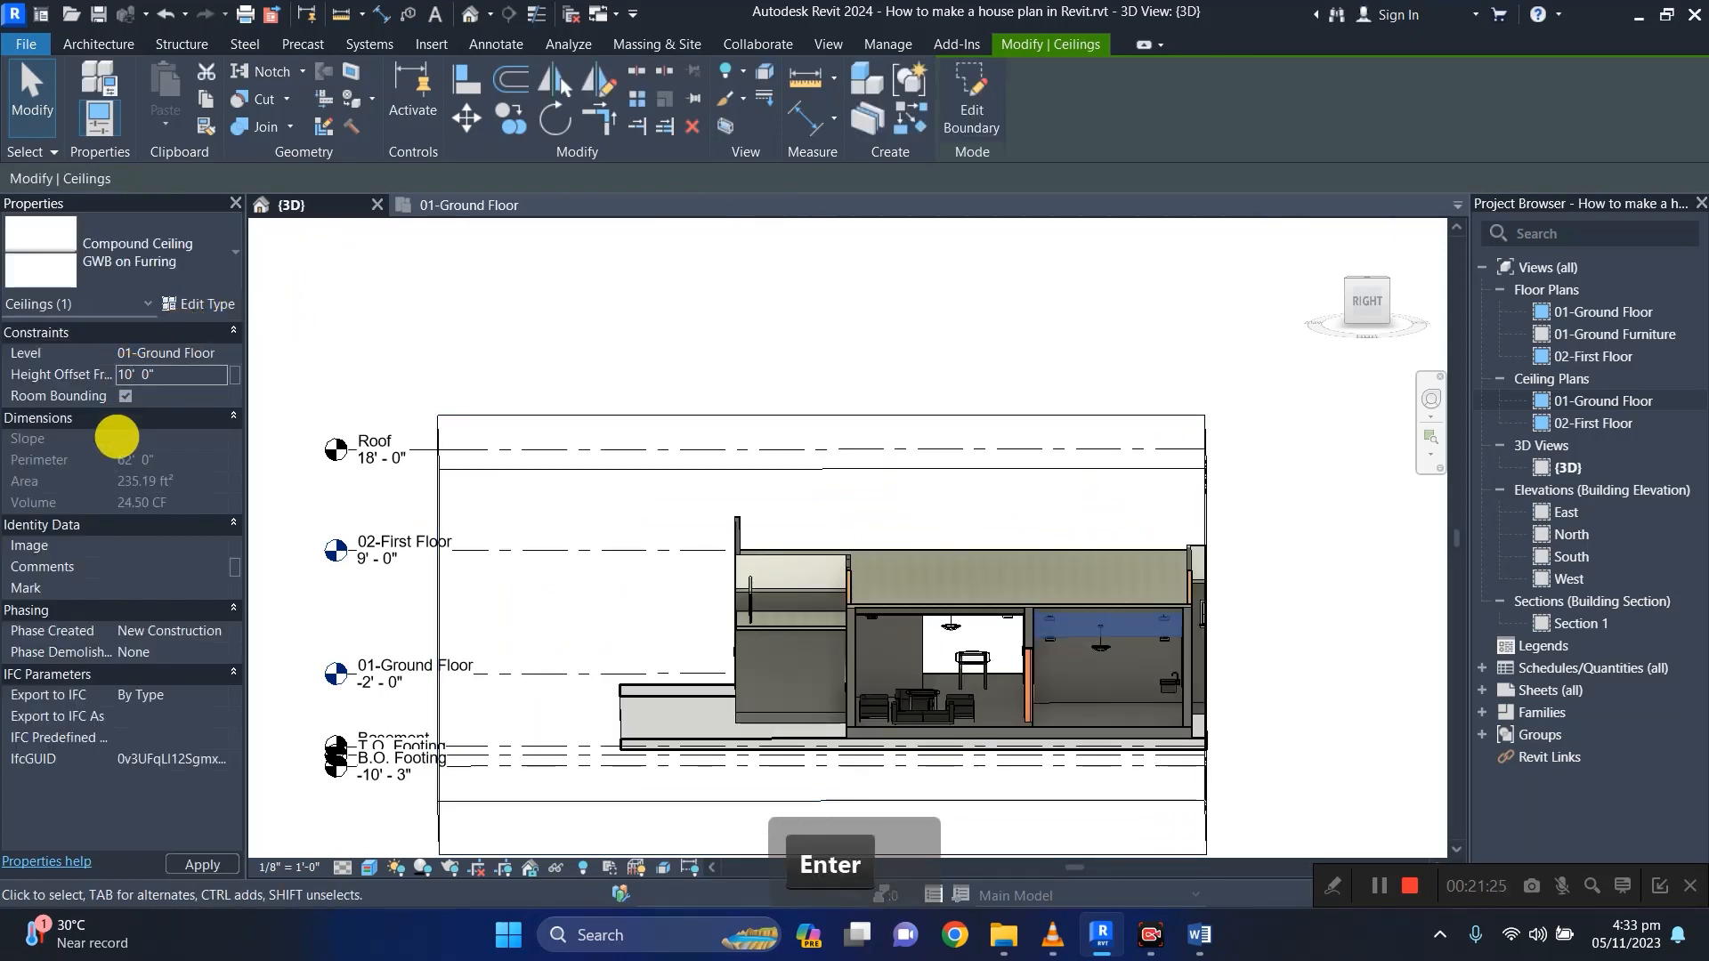
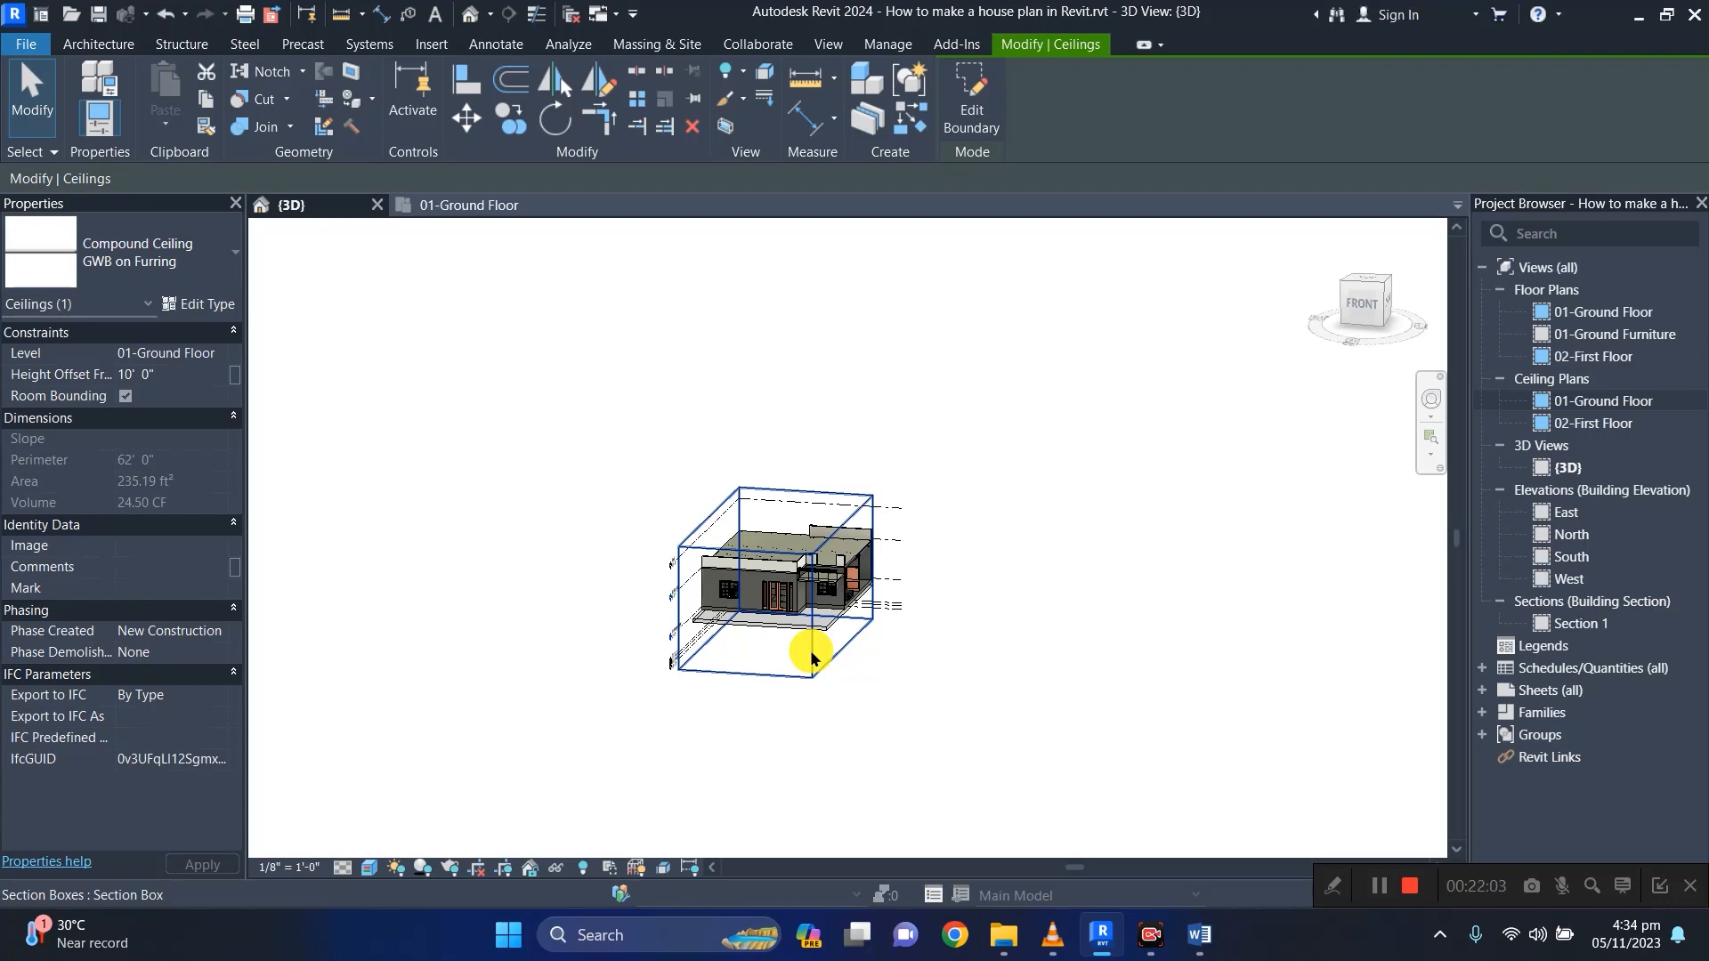
Extend the section box well past the house to enclose the whole building, and hide the box element in the 3D view.
{"action": "left_click", "coordinate": [812, 659]}
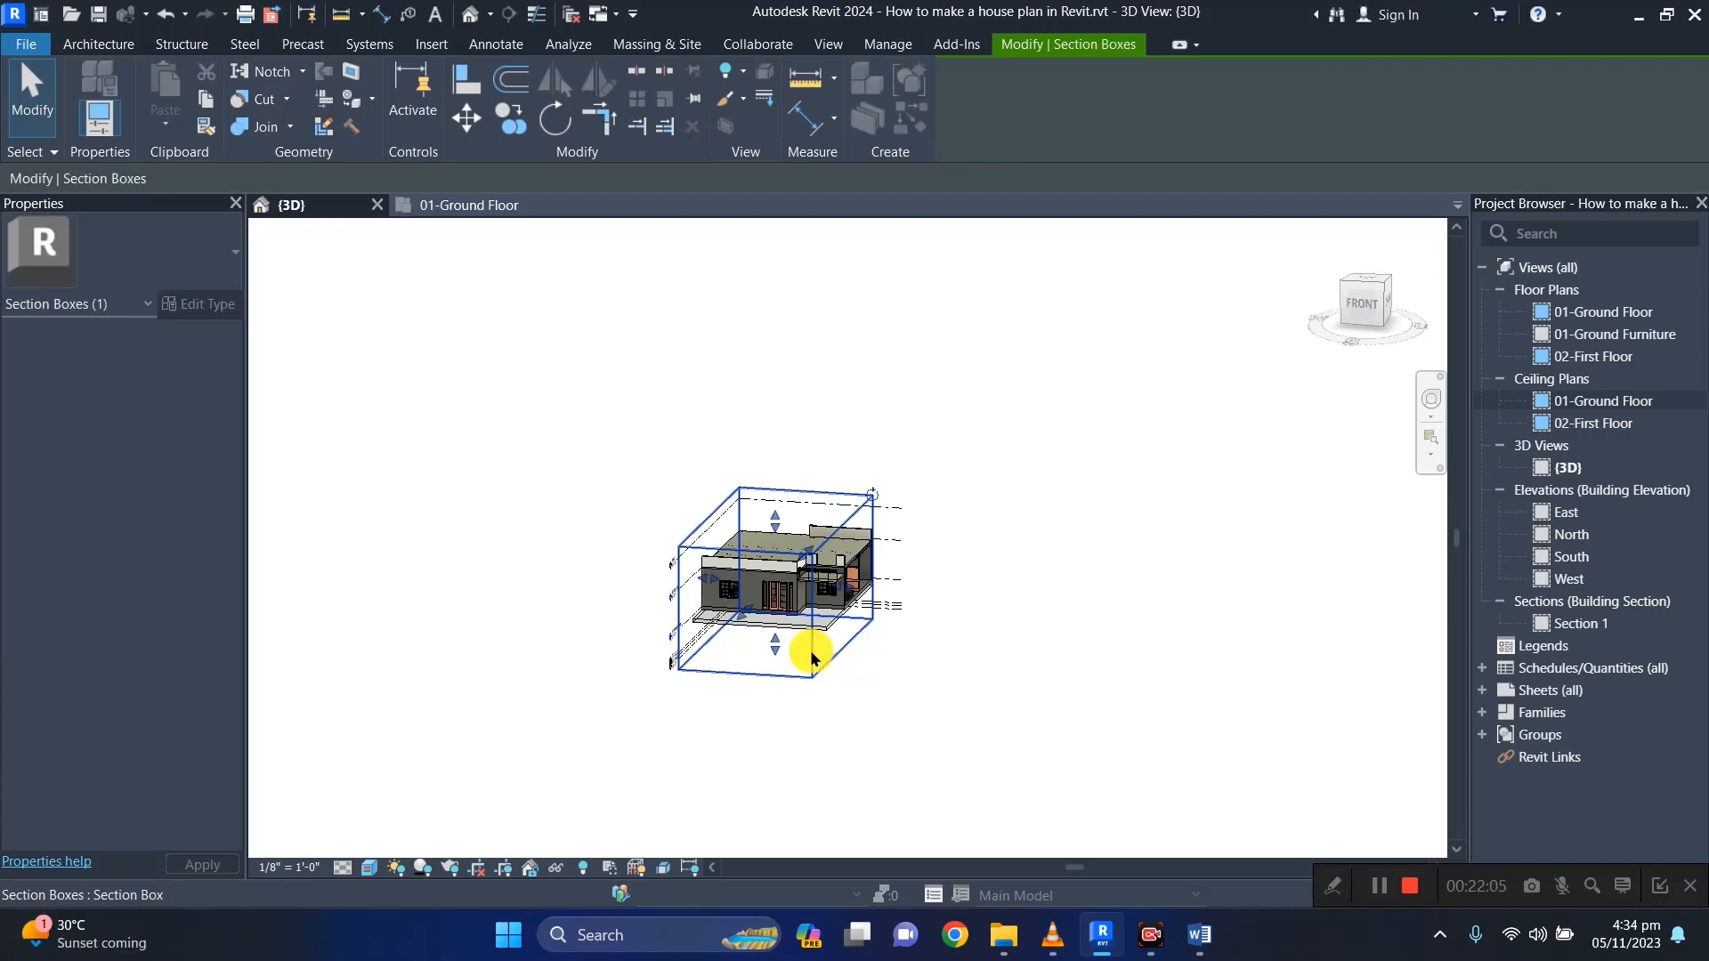
{"action": "key", "text": "ctrl+F10"}
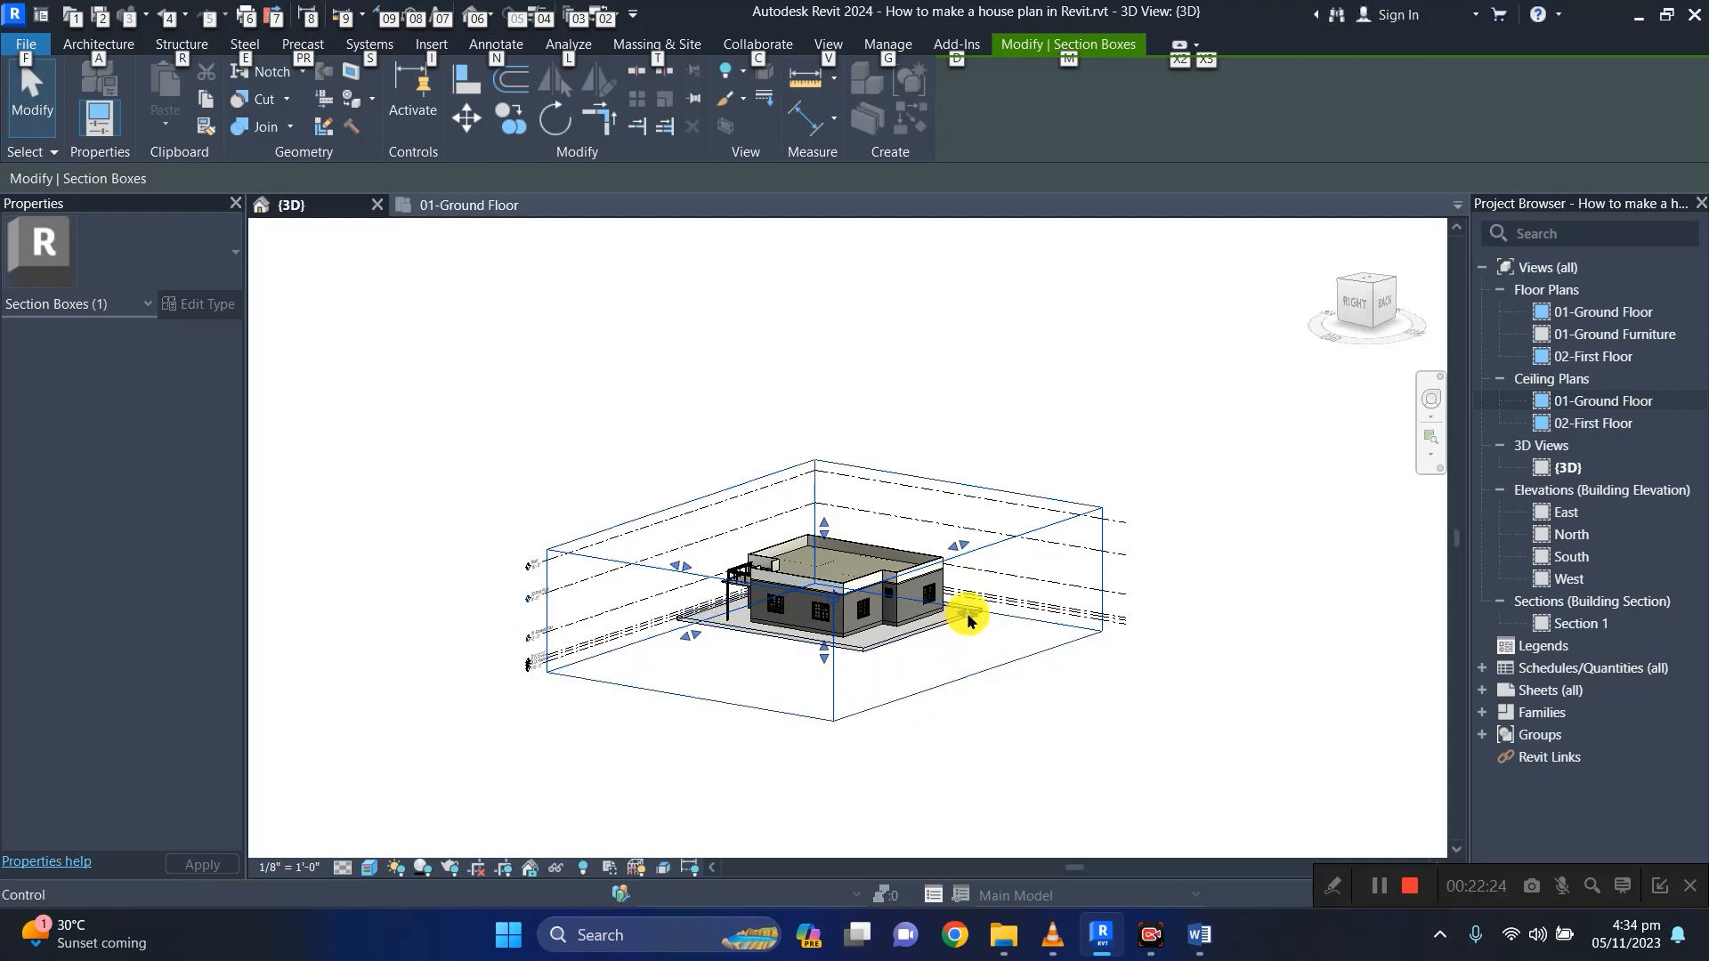
{"action": "left_click_drag", "start_coordinate": [969, 620], "coordinate": [988, 676]}
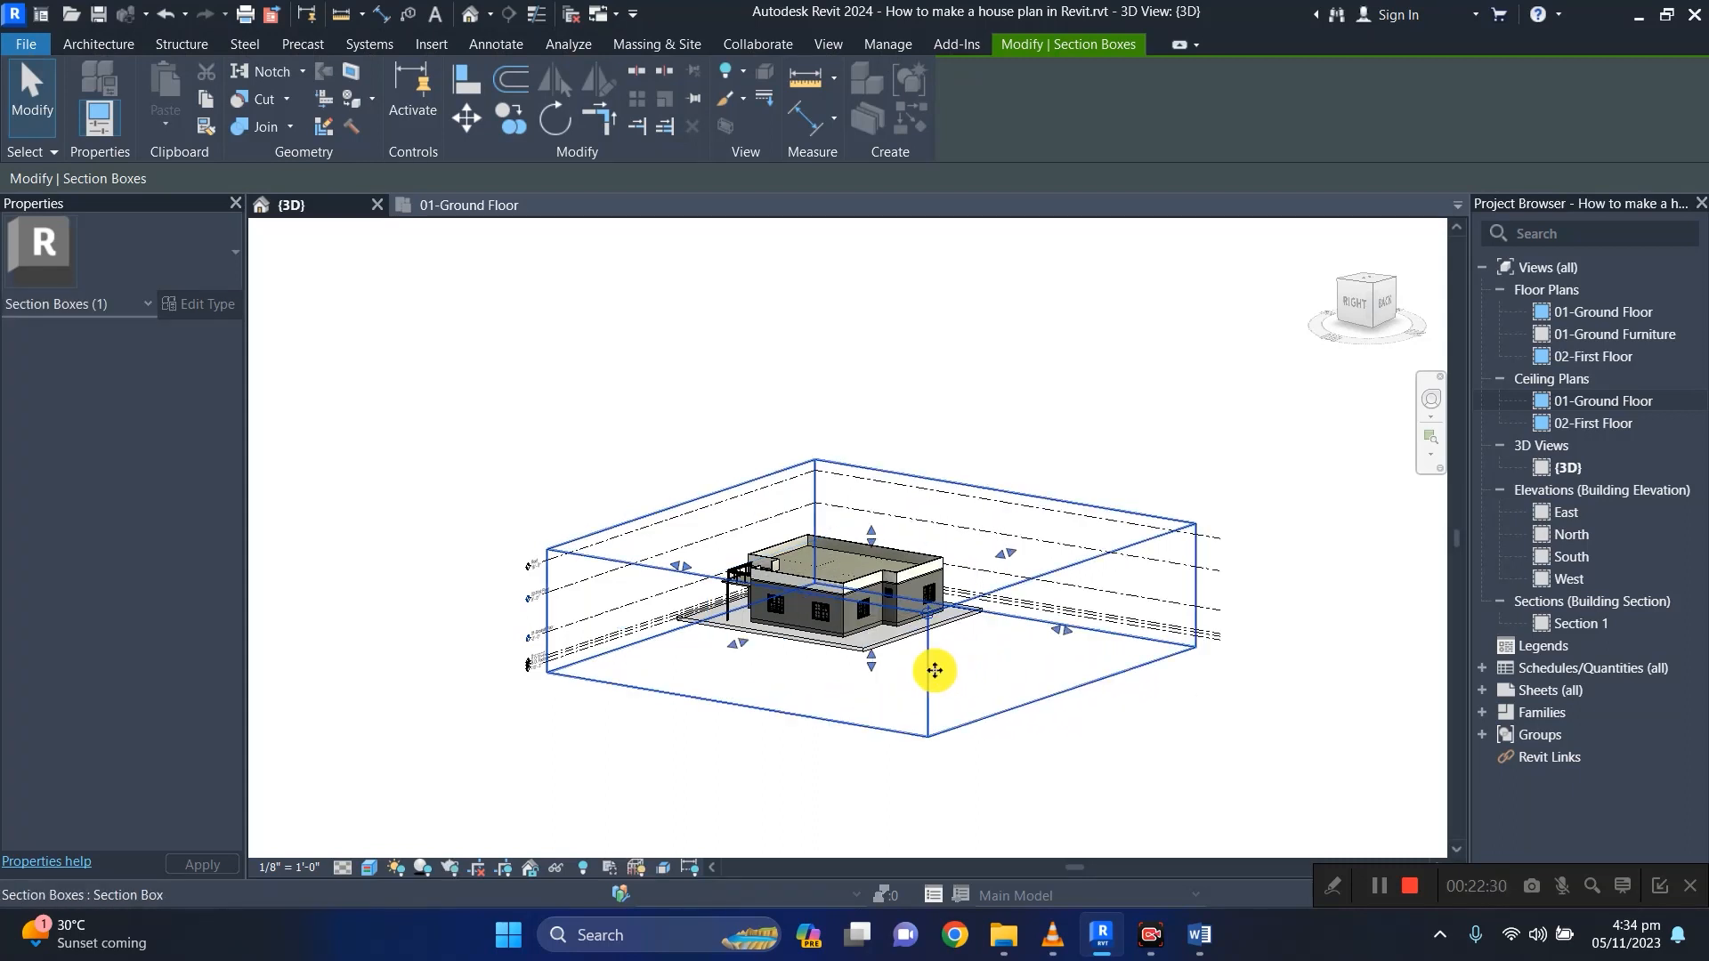
{"action": "right_click", "coordinate": [930, 666]}
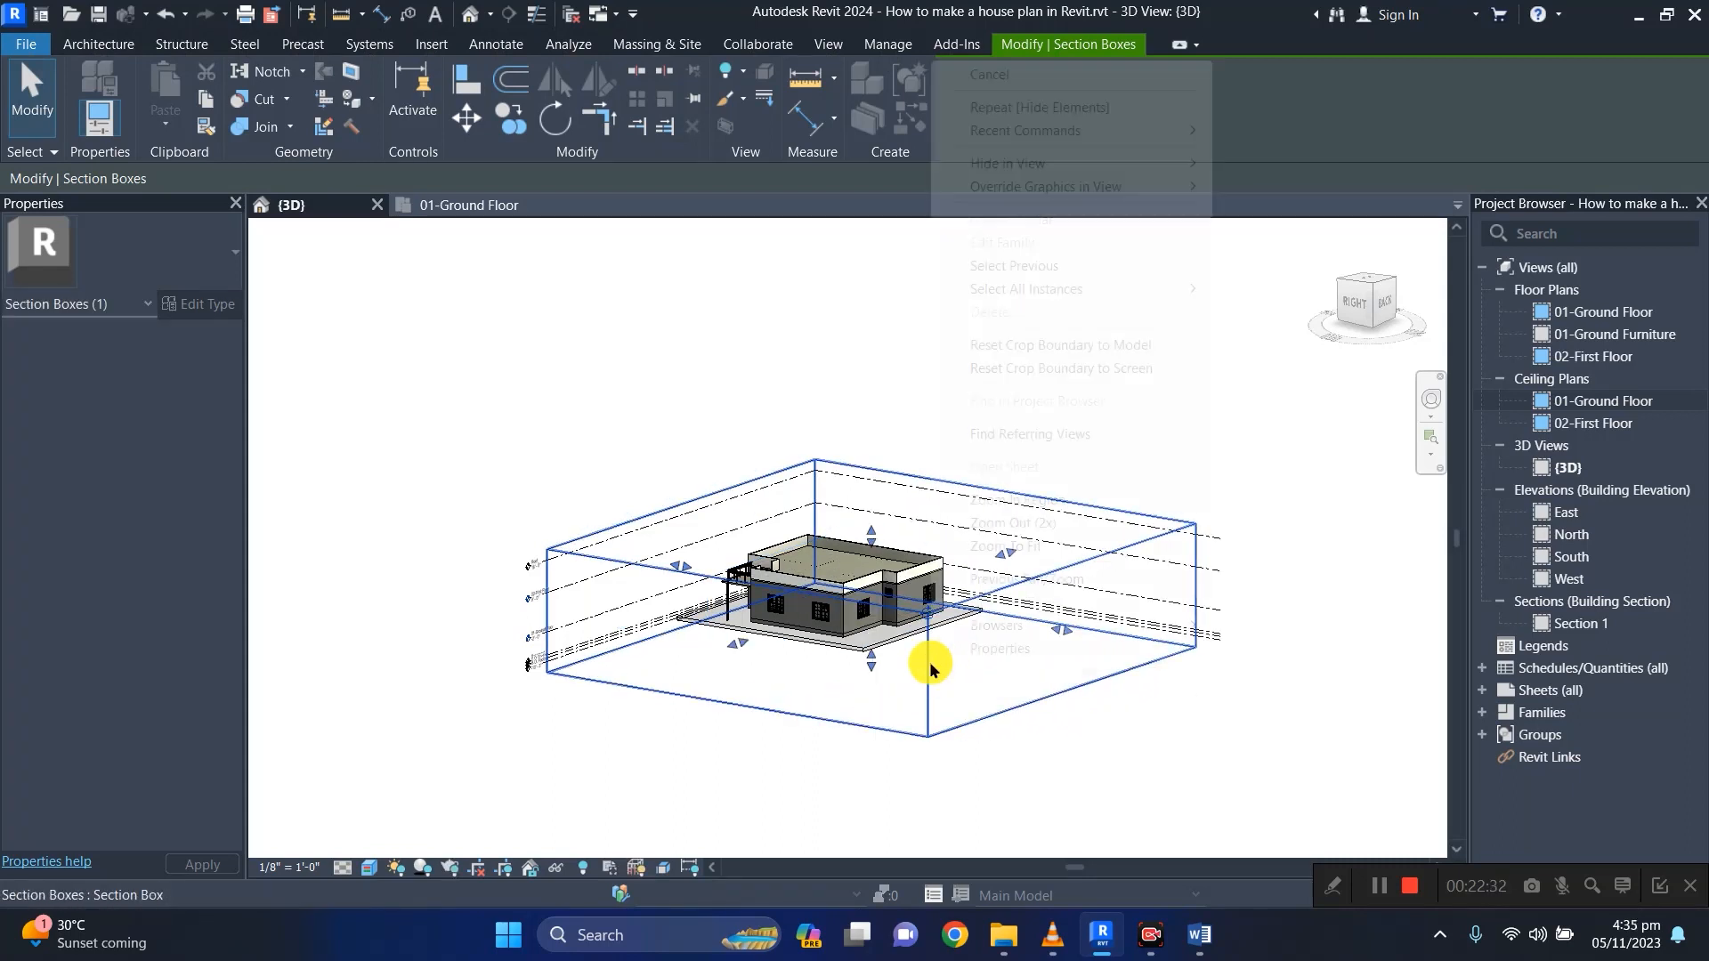
{"action": "mouse_move", "coordinate": [1068, 164]}
{"action": "left_click", "coordinate": [1228, 164]}
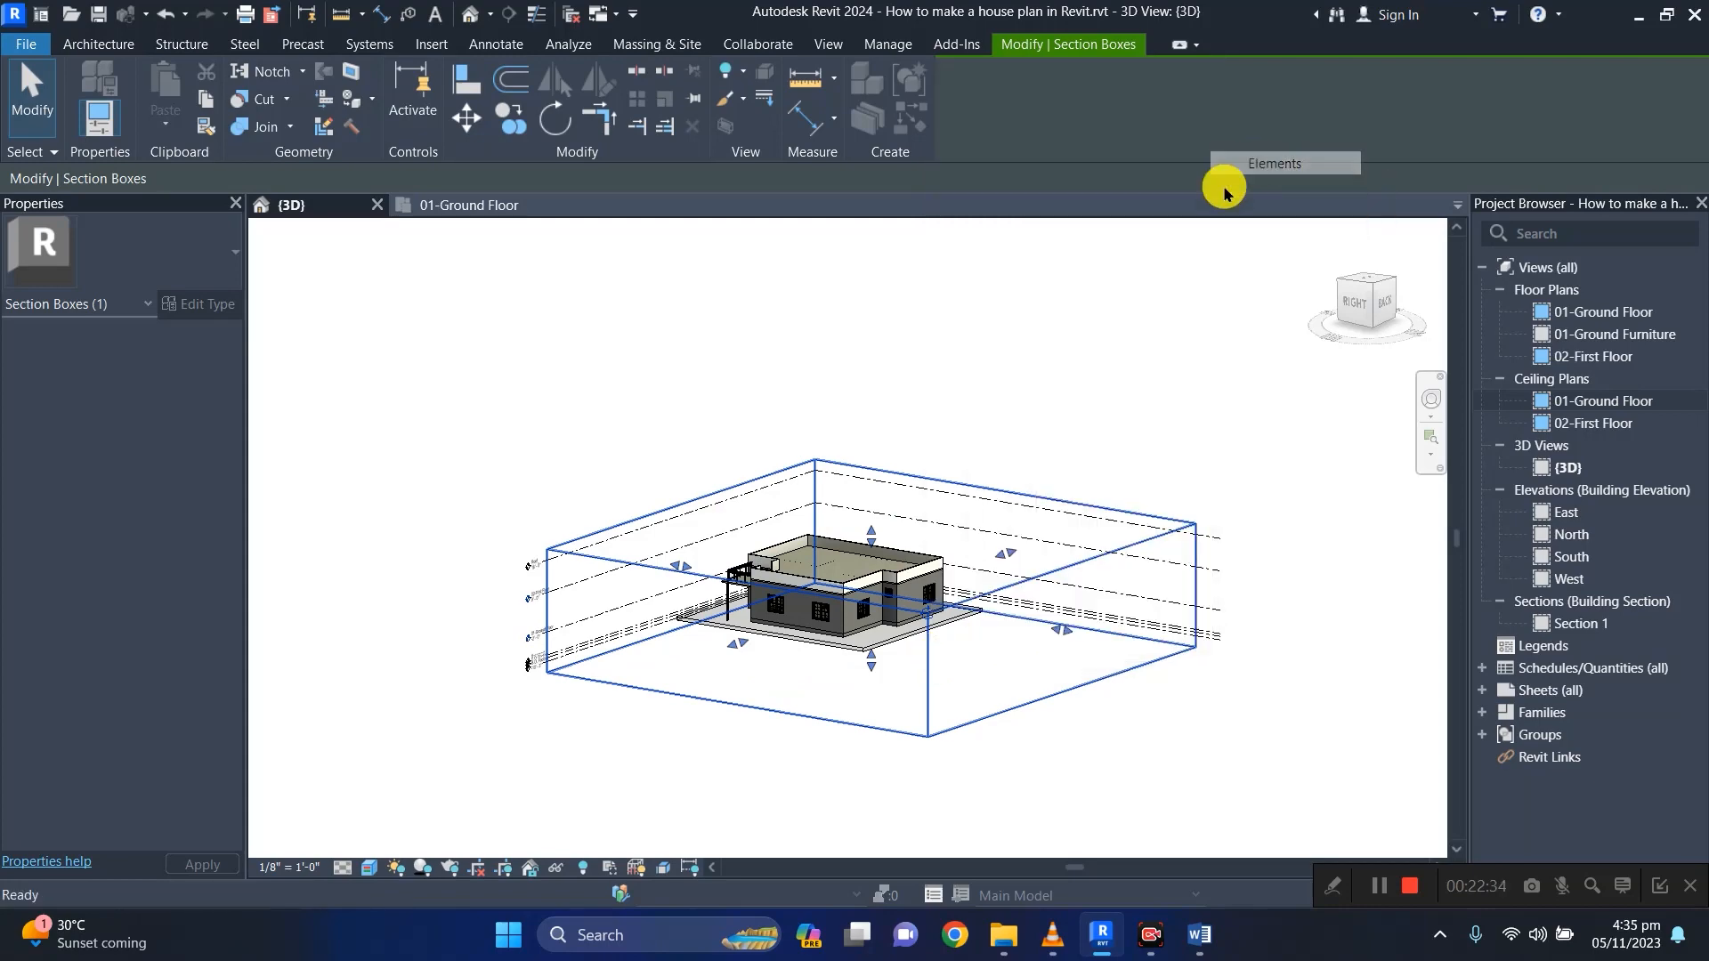
{"action": "middle_click_drag", "start_coordinate": [869, 728], "coordinate": [1103, 737], "text": "shift"}
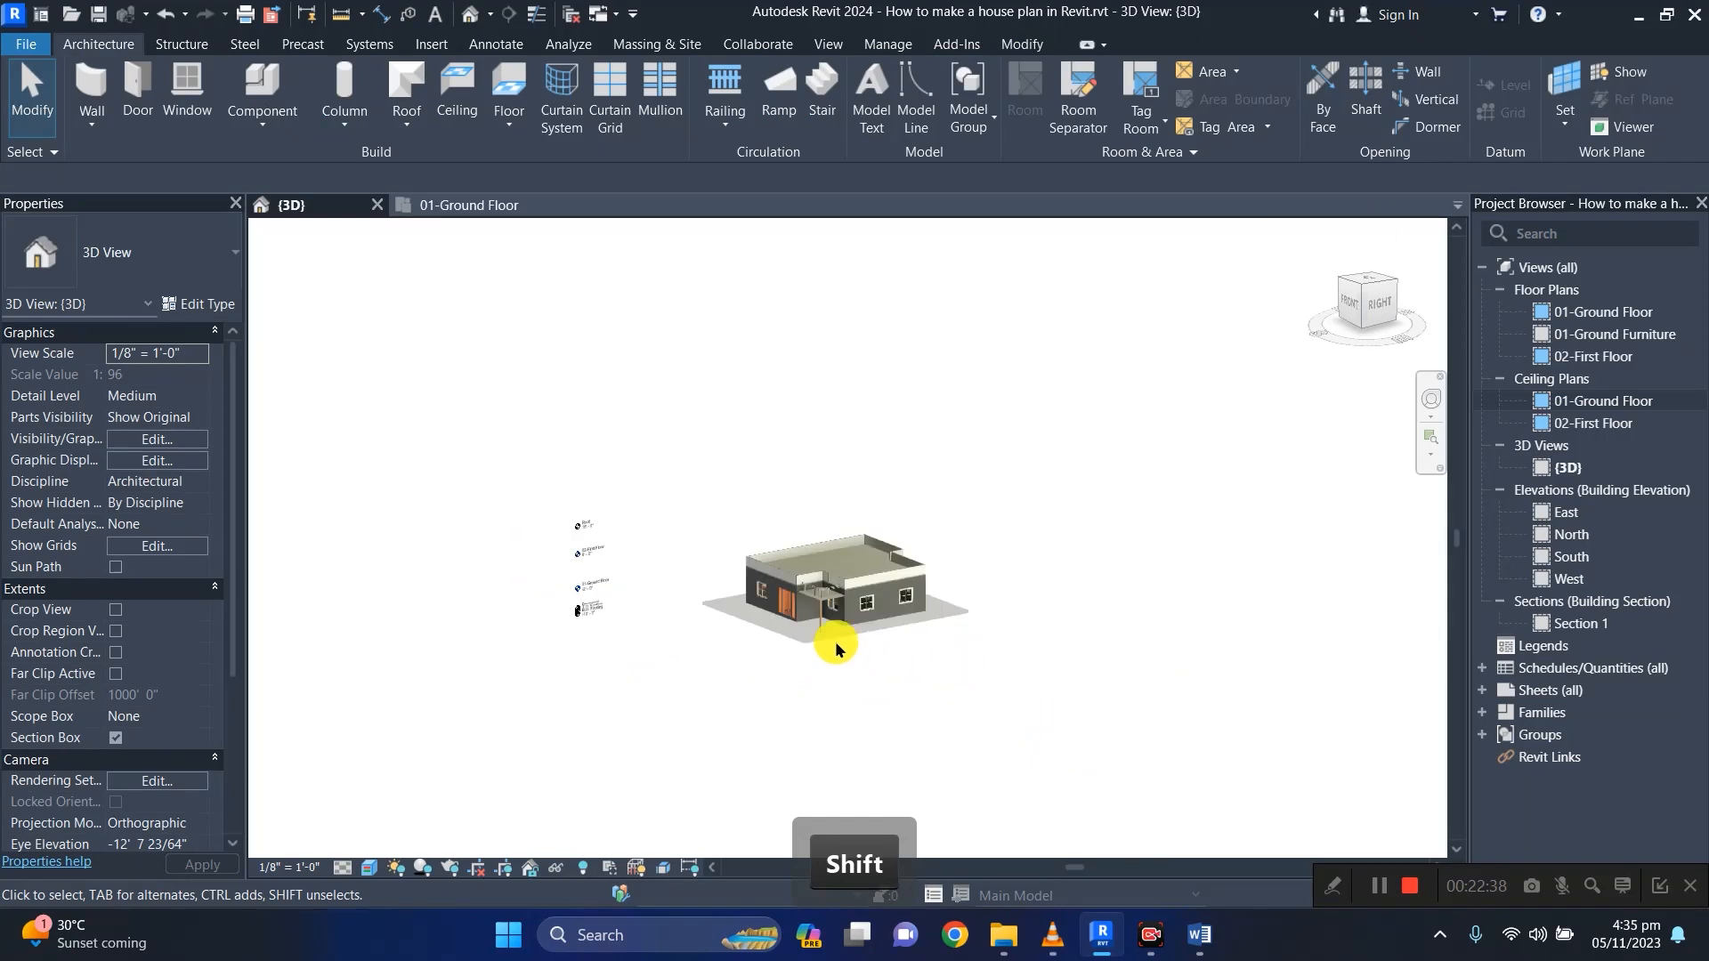
{"action": "middle_click_drag", "start_coordinate": [744, 687], "coordinate": [917, 709], "text": "shift"}
In the 01-Ground Floor plan, create a rectangular Diagonal Crosshatch filled region of about 12' 4 1/2" by 9' 9" over the open porch corner beside the entrance.
{"action": "left_click", "coordinate": [459, 206]}
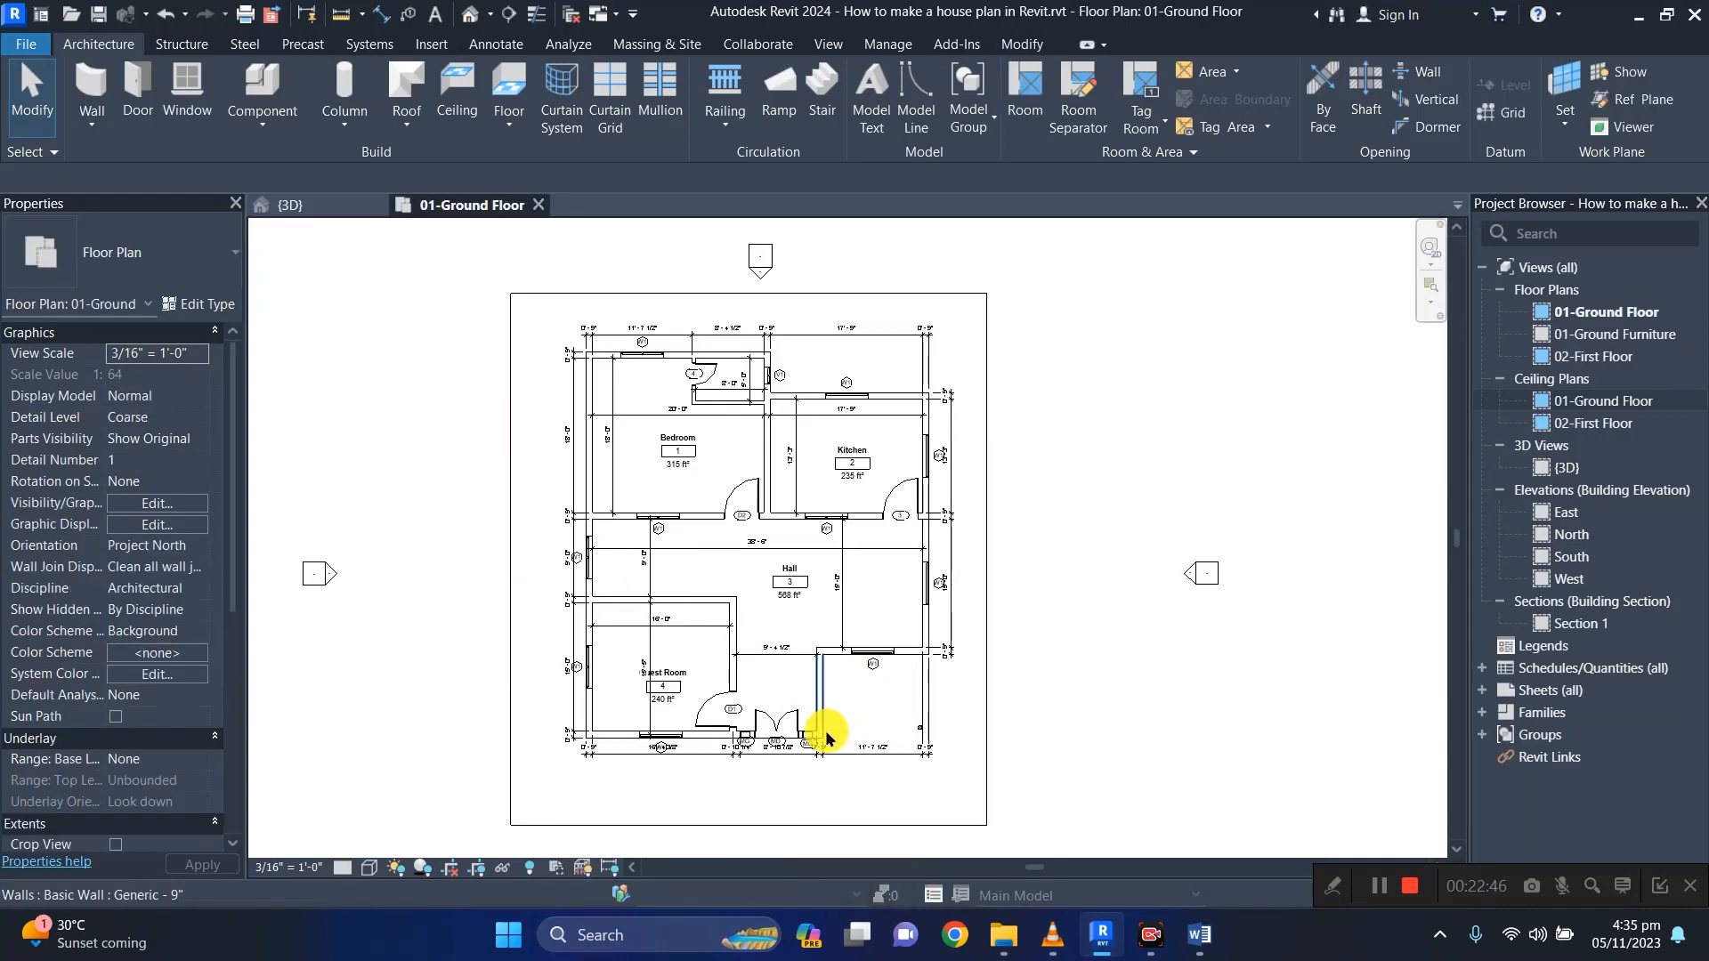
{"action": "scroll", "coordinate": [823, 732], "scroll_direction": "up", "scroll_amount": 4}
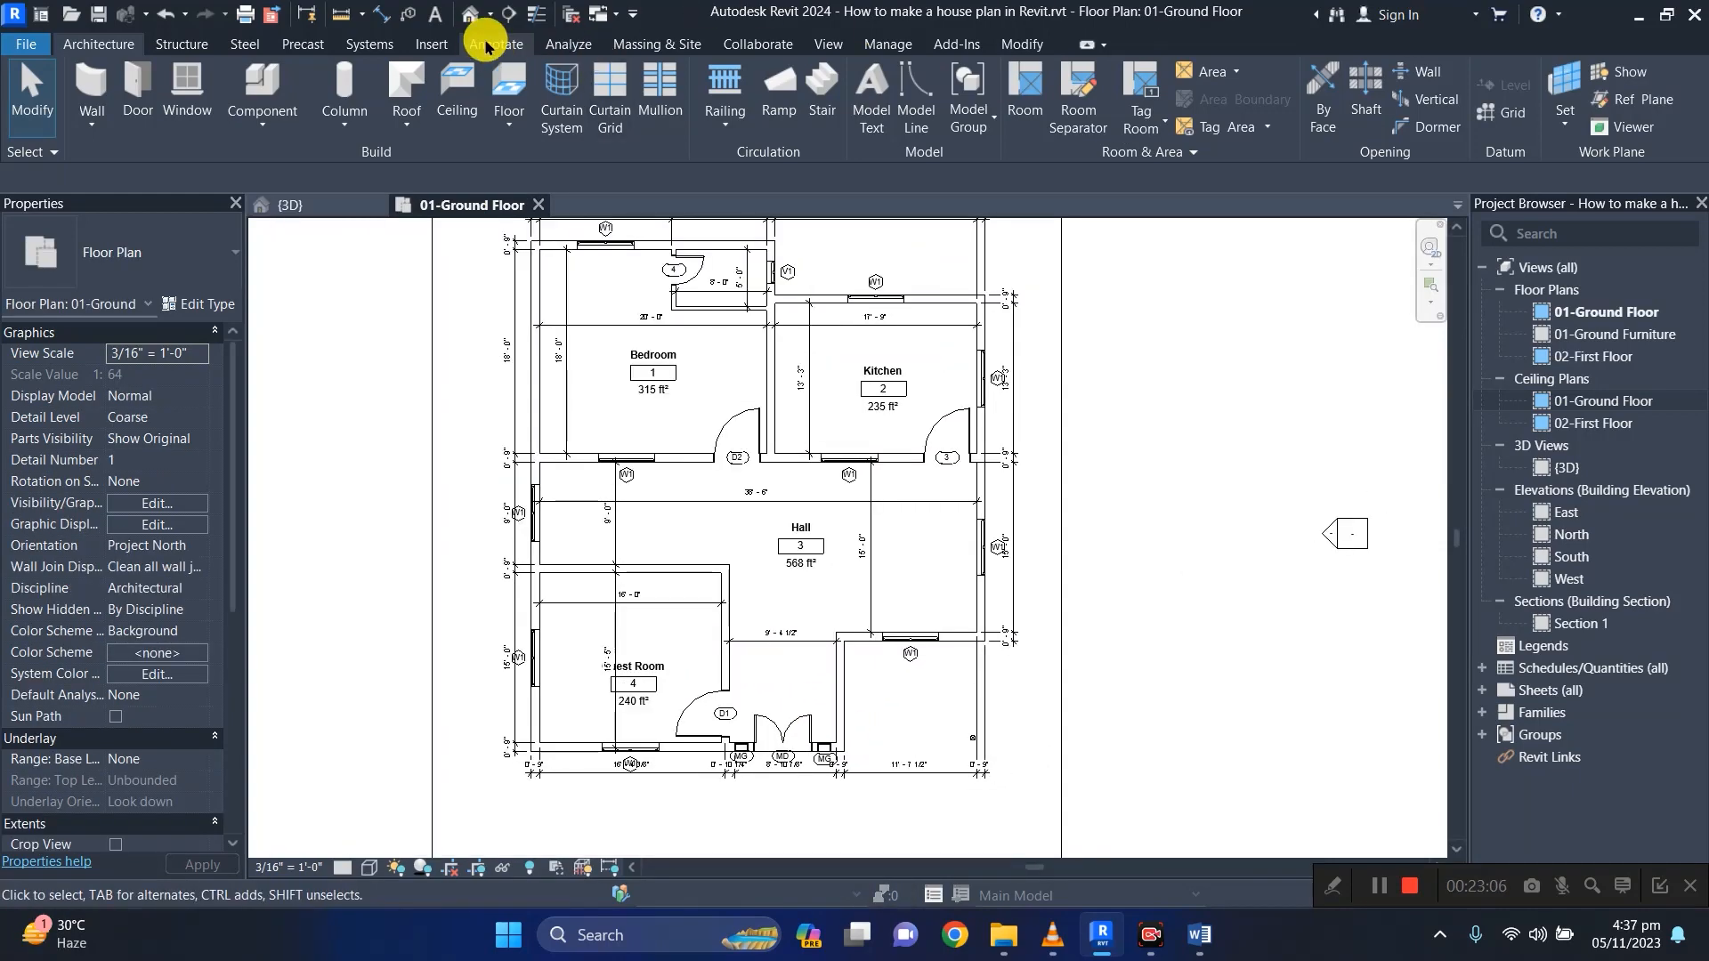
{"action": "left_click", "coordinate": [486, 45]}
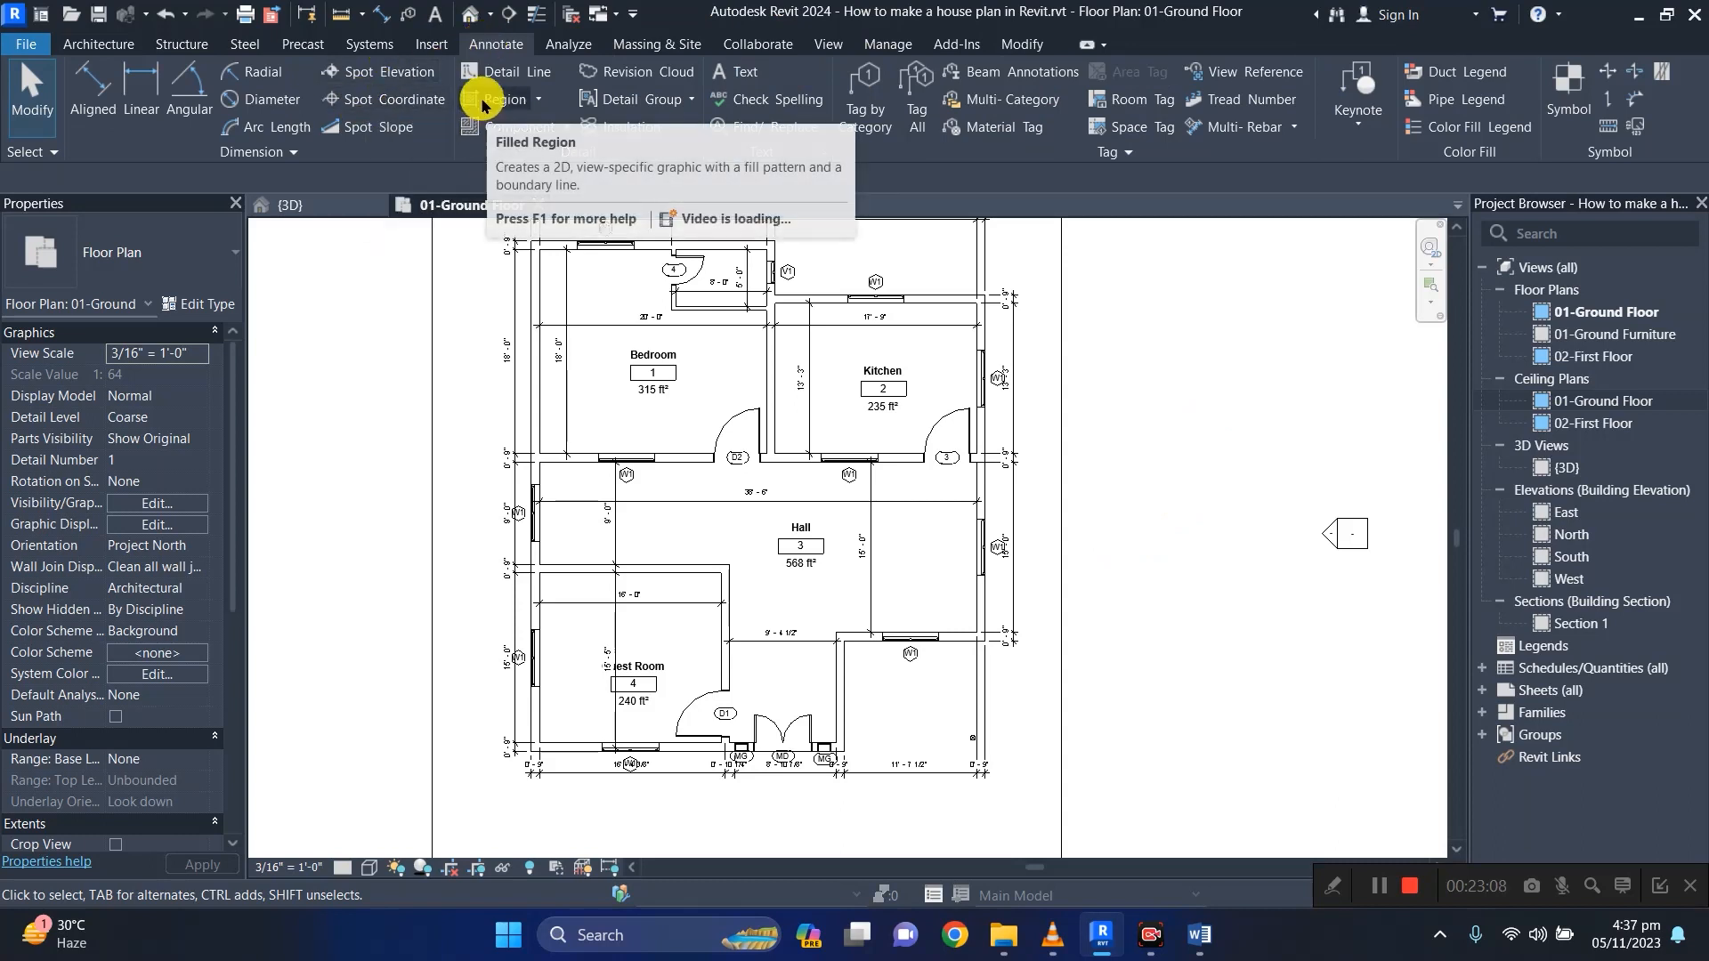
{"action": "left_click", "coordinate": [538, 100]}
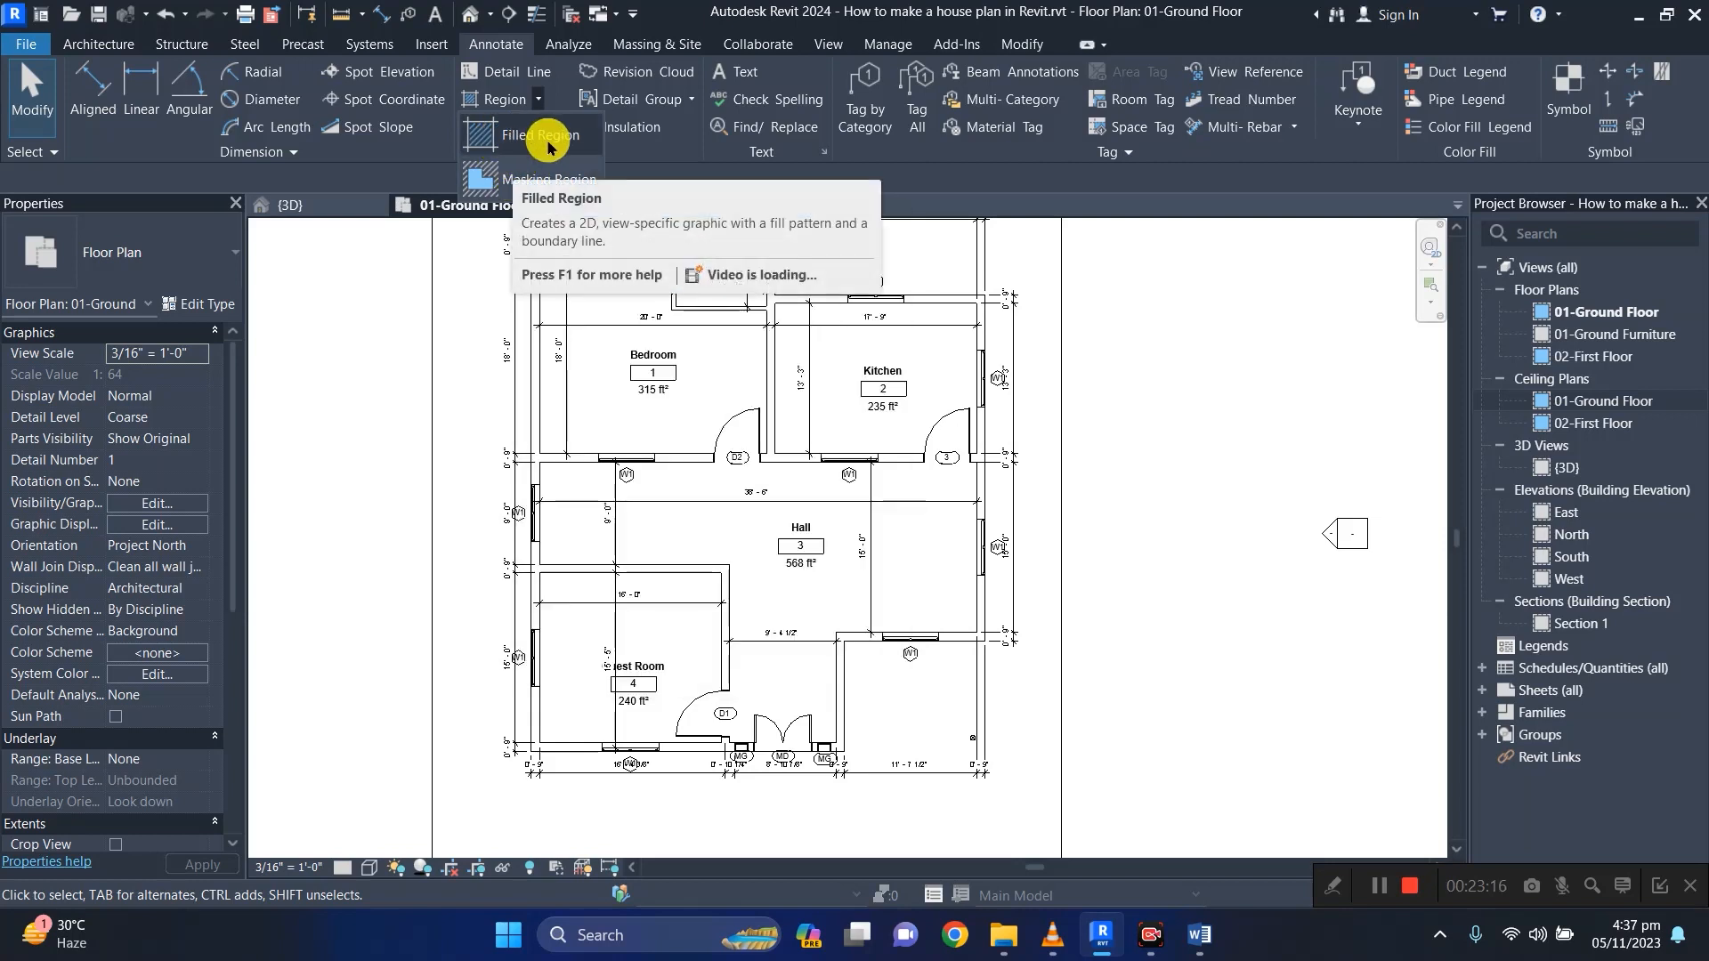
{"action": "left_click", "coordinate": [496, 138]}
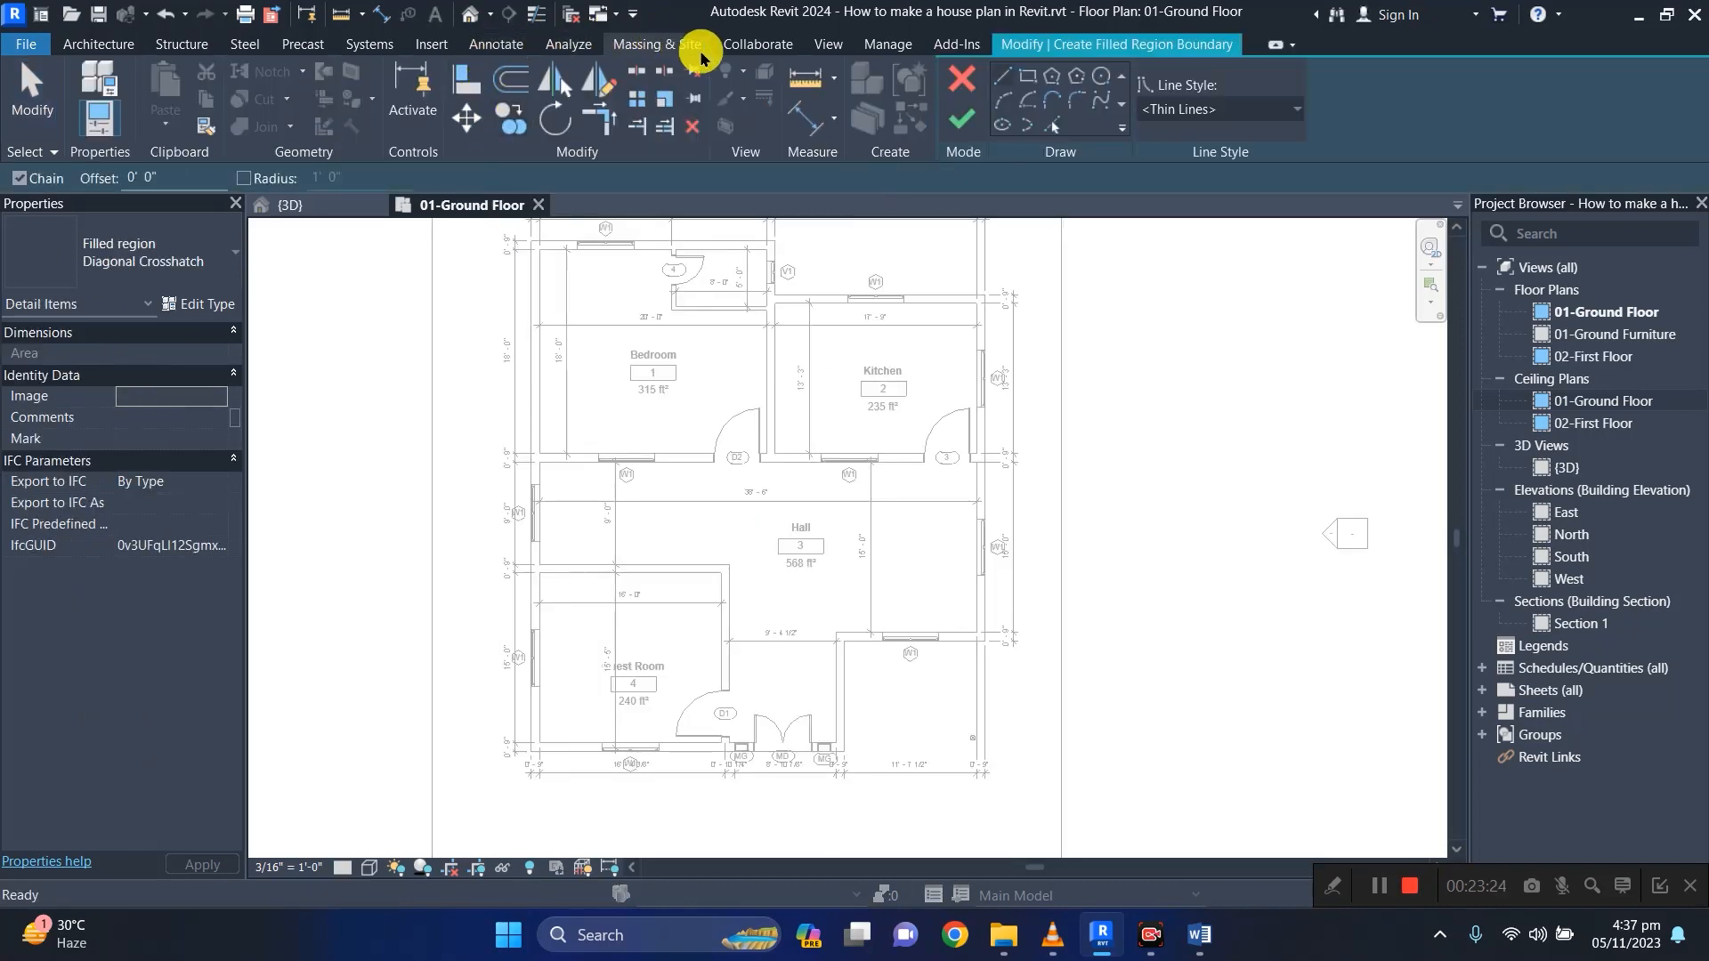
{"action": "left_click", "coordinate": [477, 46]}
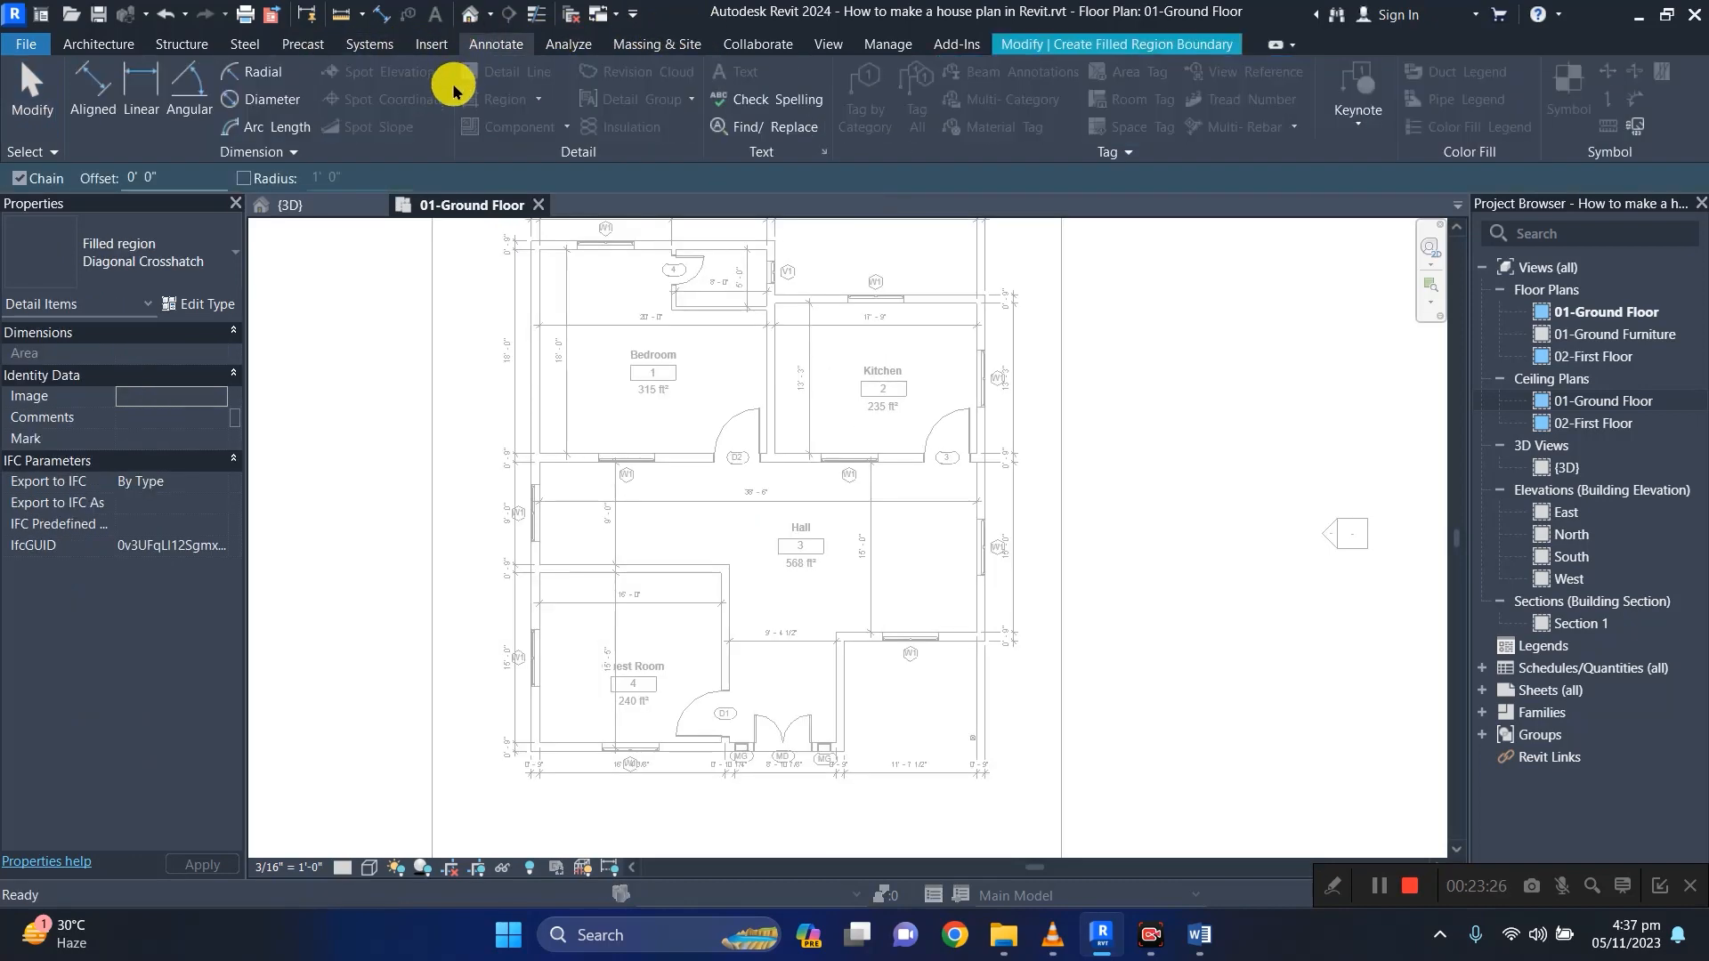
{"action": "left_click", "coordinate": [1104, 43]}
{"action": "left_click", "coordinate": [1023, 77]}
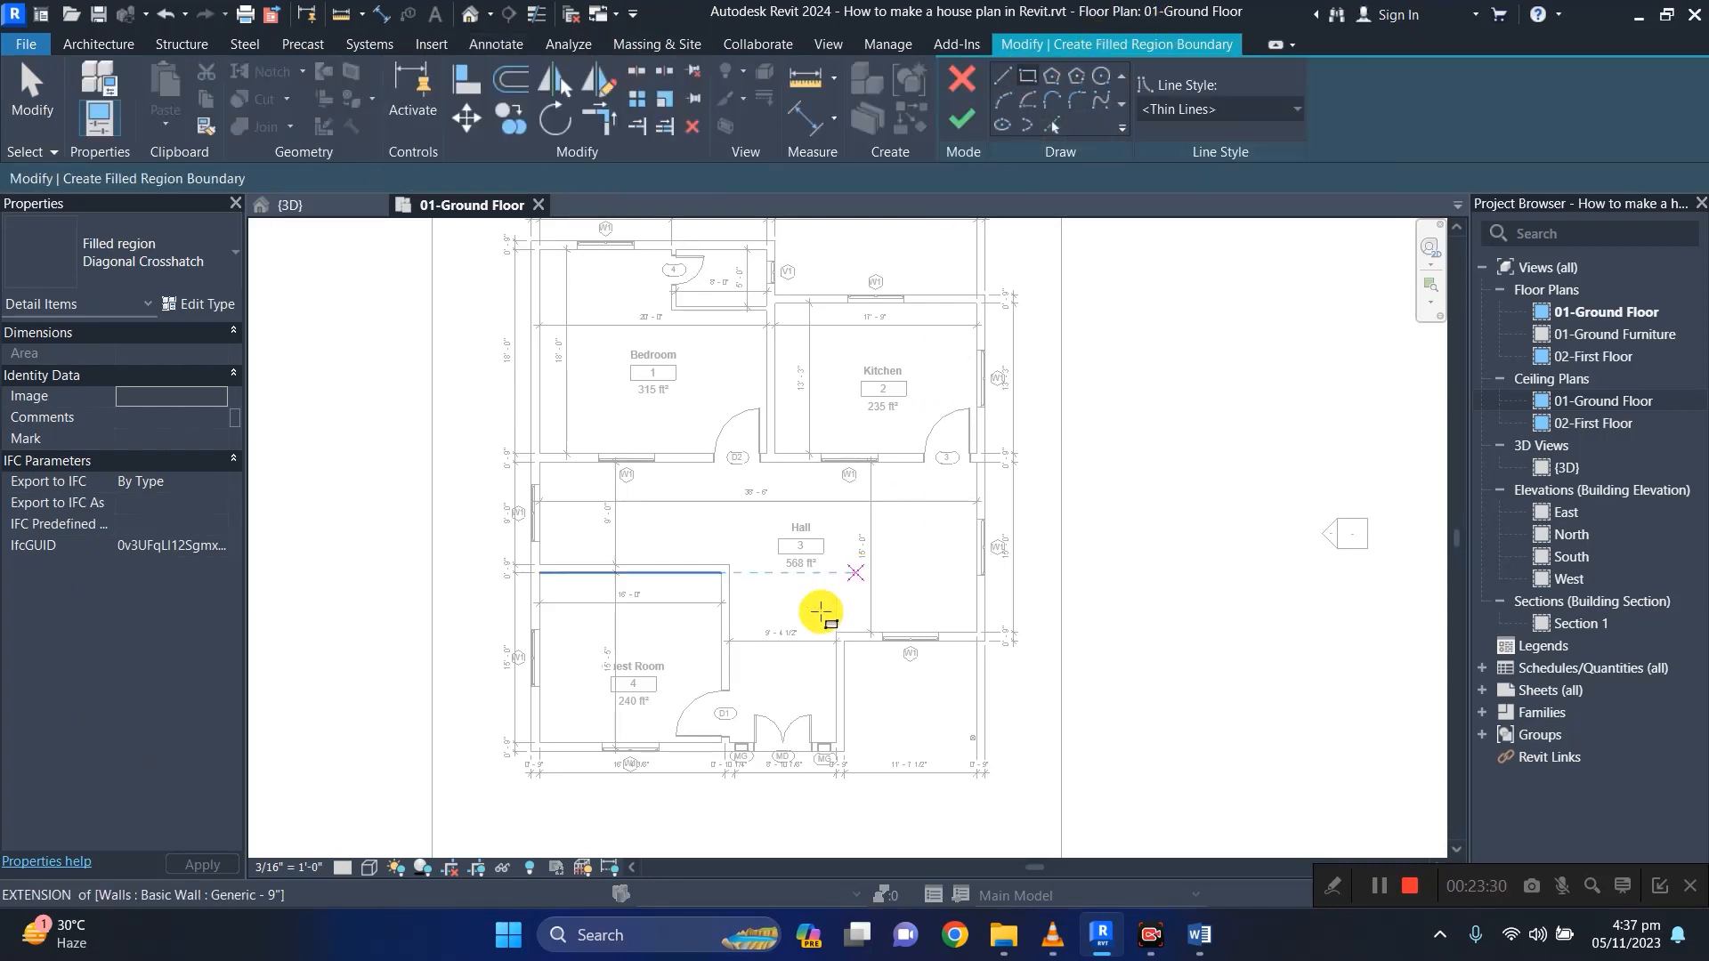
{"action": "left_click", "coordinate": [844, 641]}
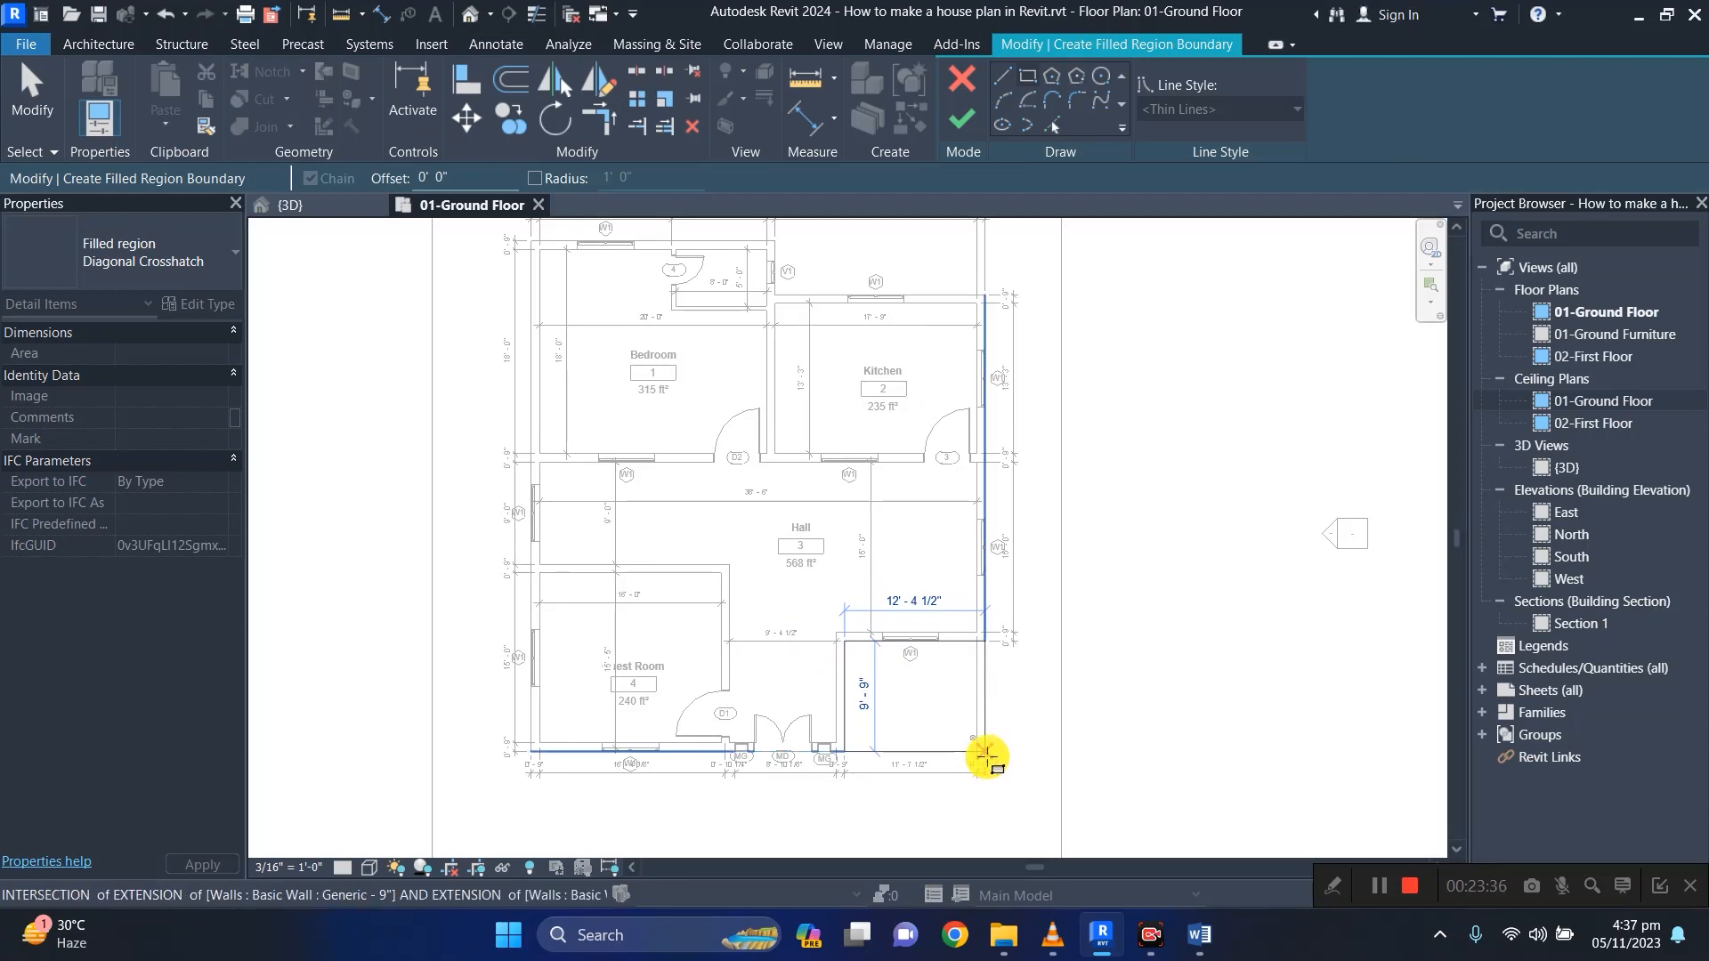
{"action": "left_click", "coordinate": [985, 752]}
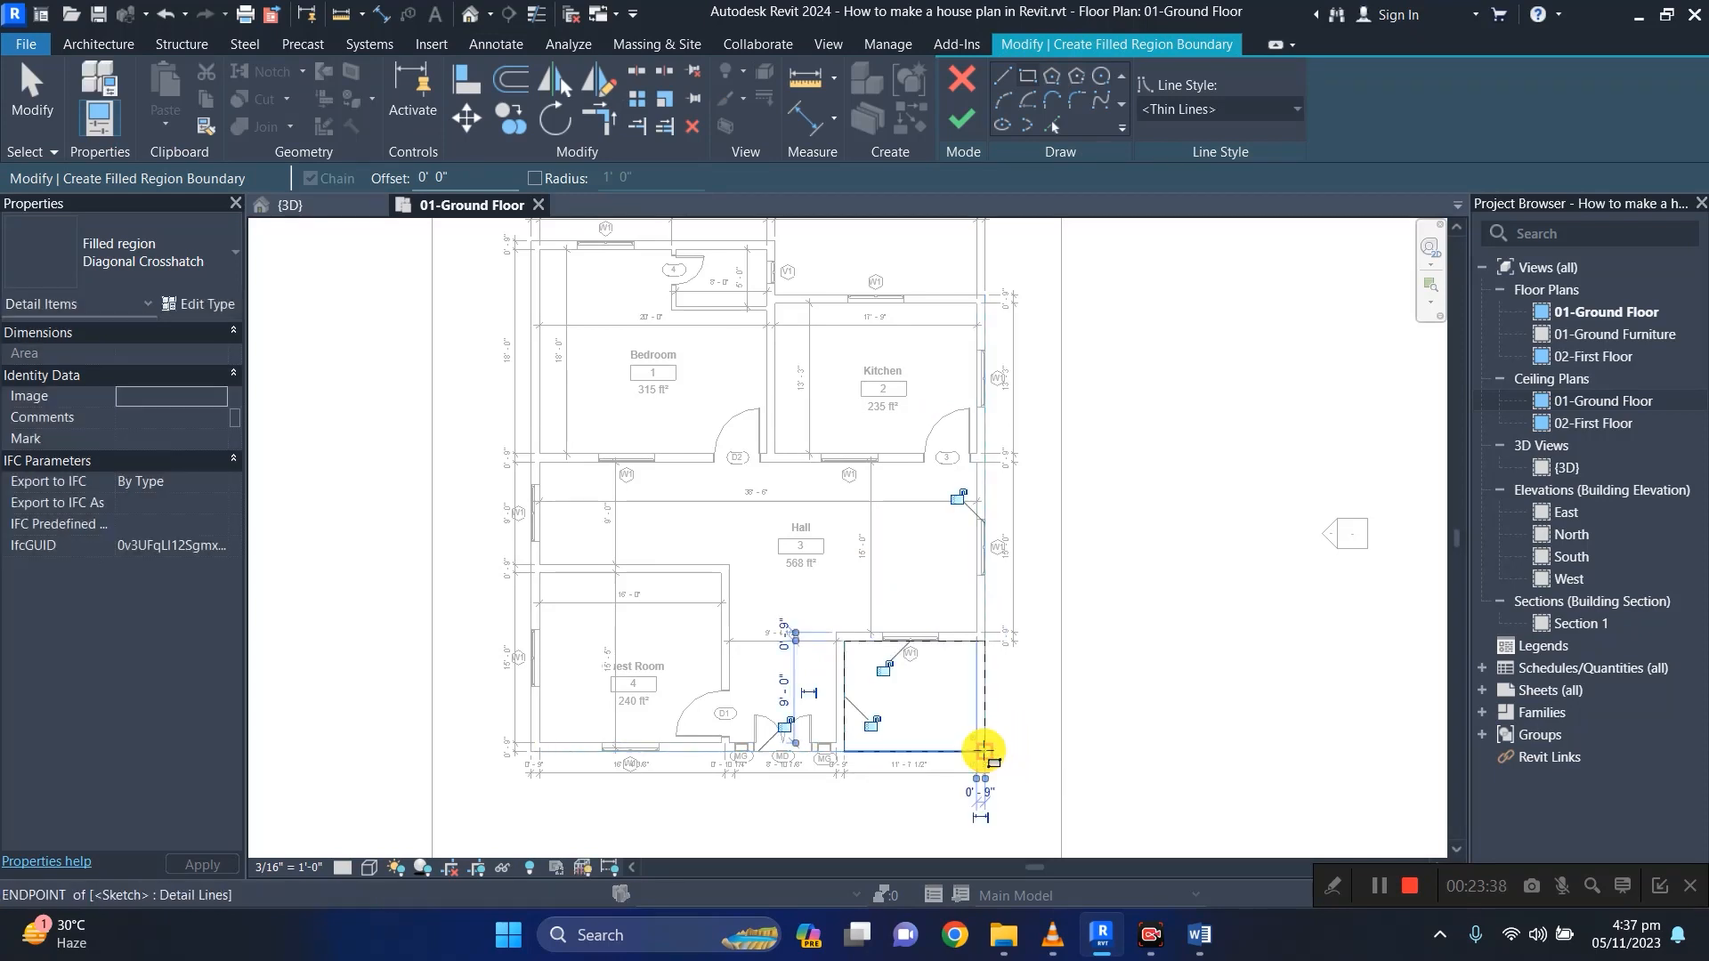
{"action": "left_click", "coordinate": [961, 118]}
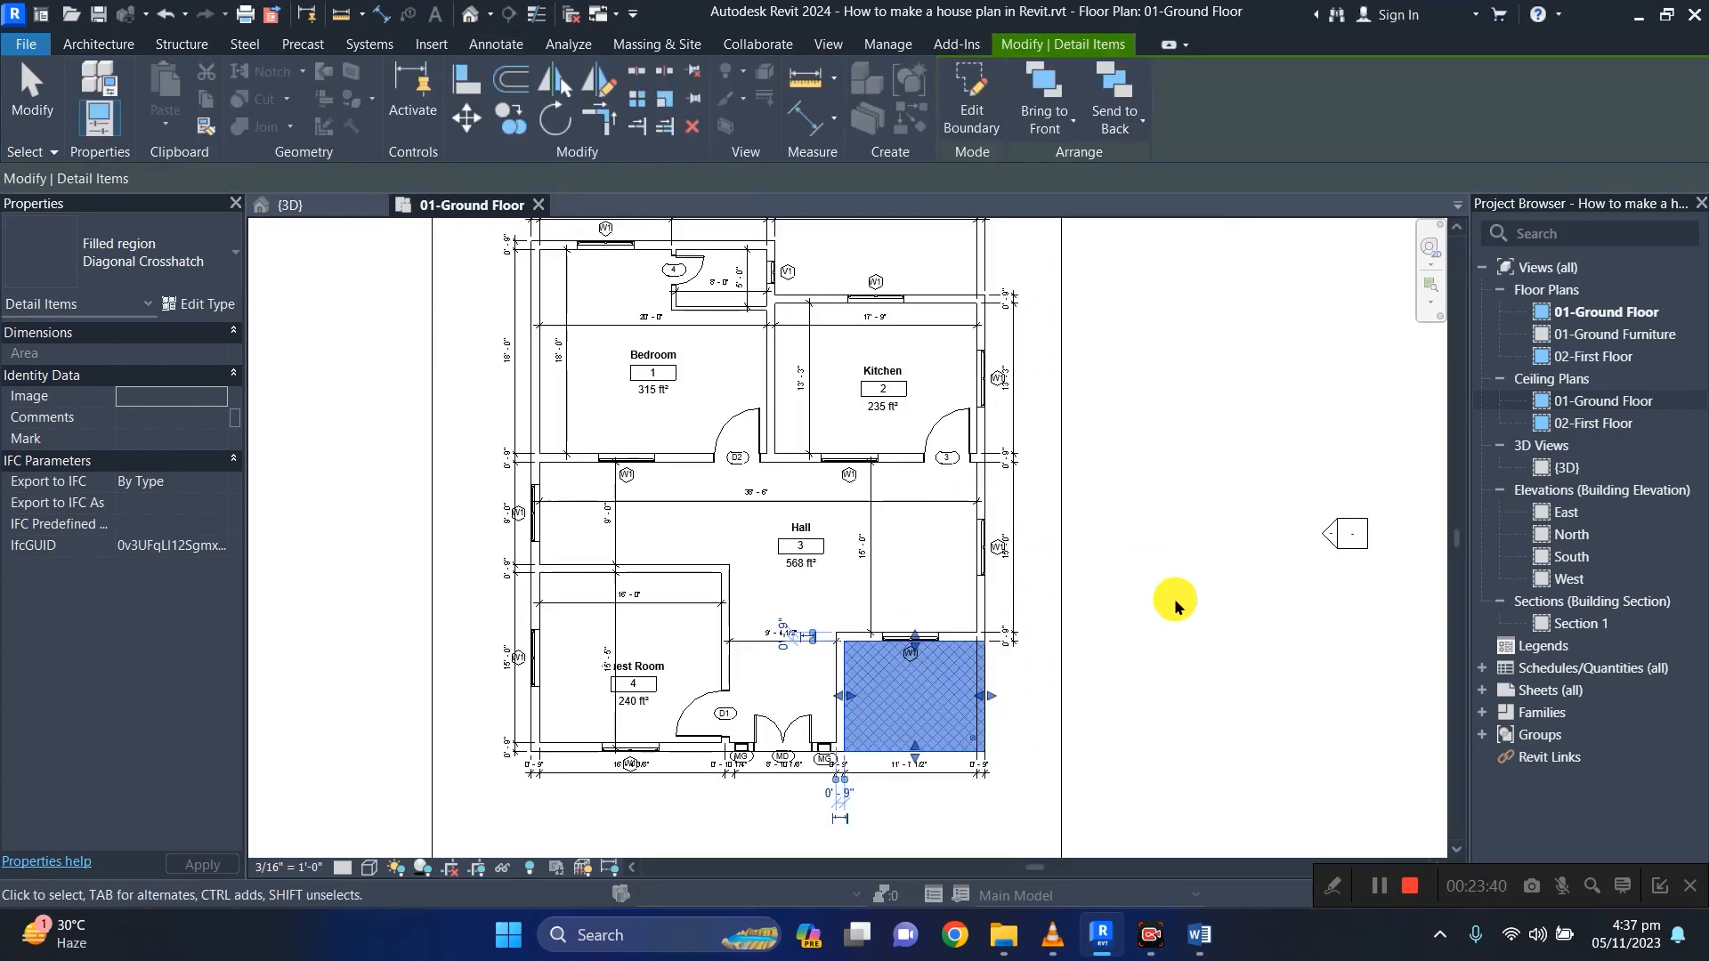
{"action": "key", "text": "Escape"}
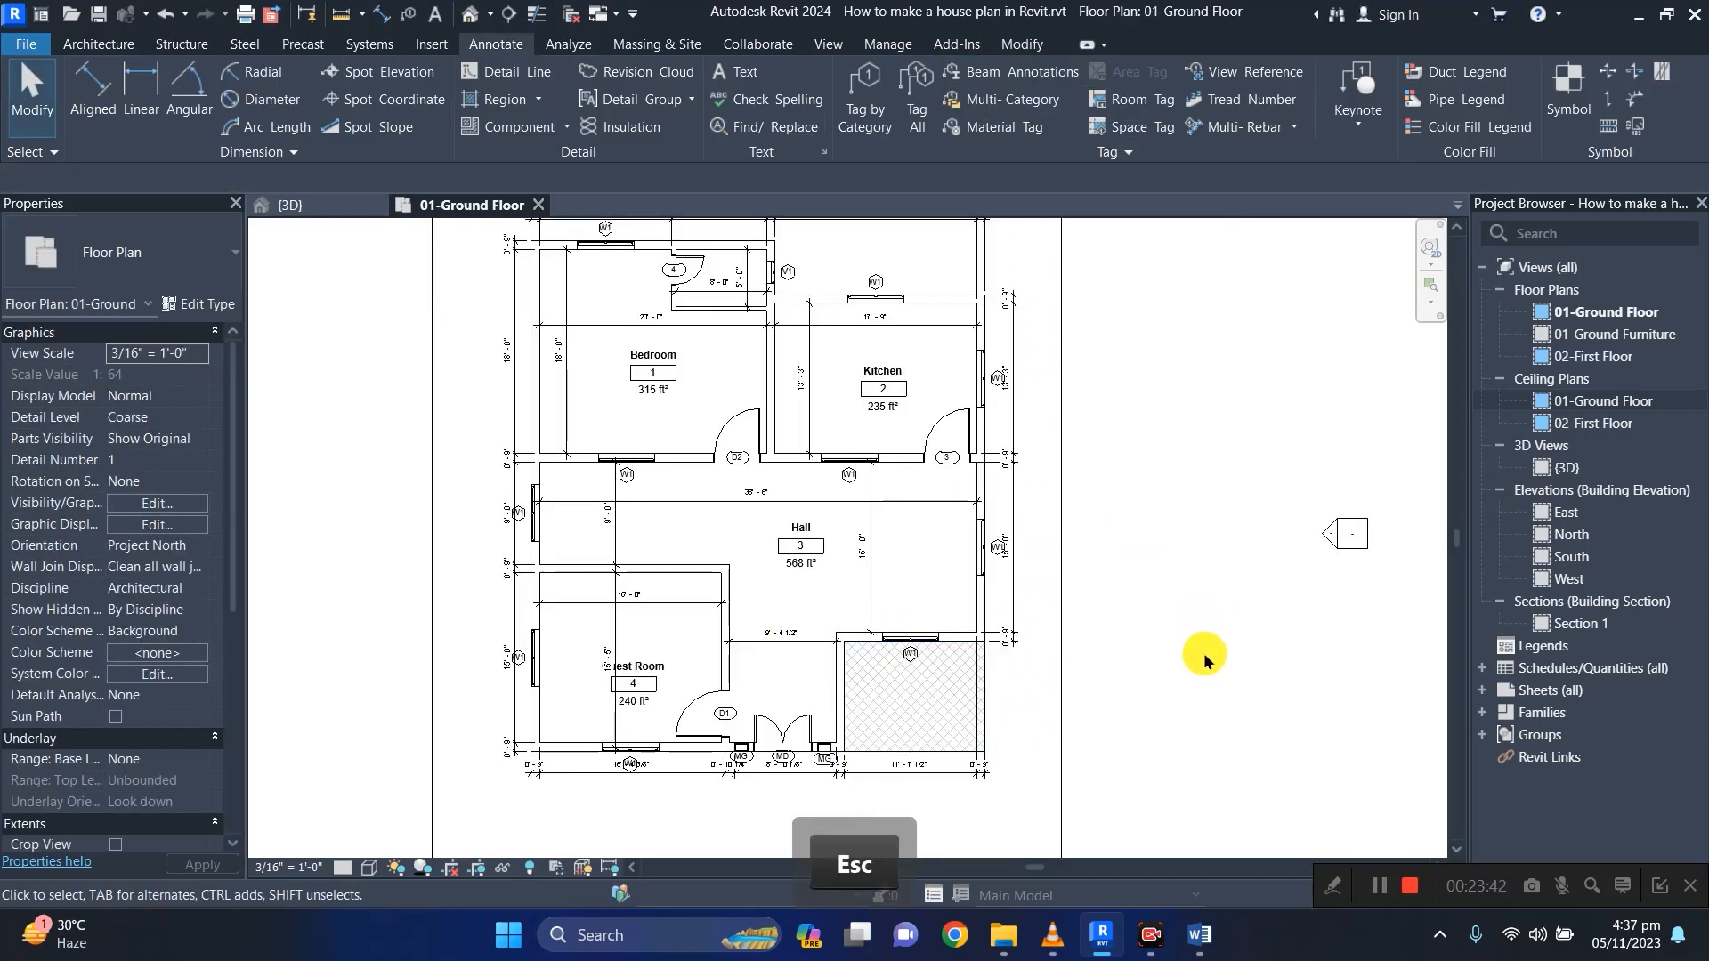
Review the finished floor plan and open the East, North, South and West building elevations.
{"action": "scroll", "coordinate": [1204, 657], "scroll_direction": "down", "scroll_amount": 2}
{"action": "scroll", "coordinate": [1180, 643], "scroll_direction": "up", "scroll_amount": 1}
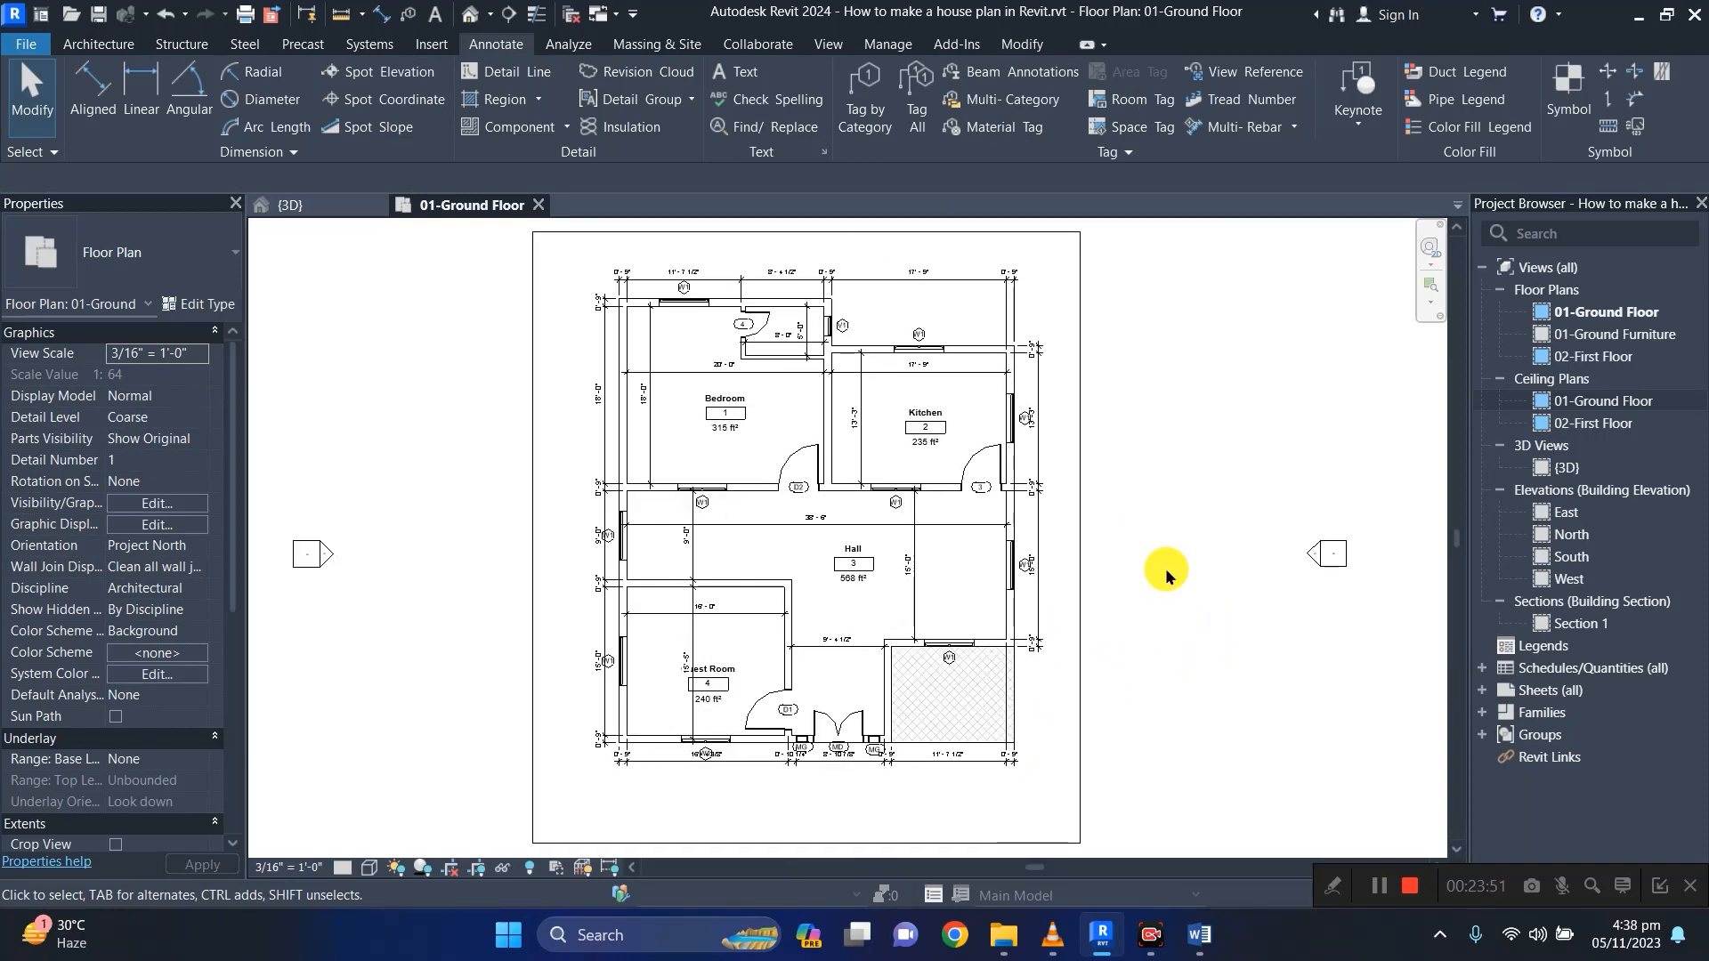
{"action": "scroll", "coordinate": [1167, 575], "scroll_direction": "down", "scroll_amount": 1}
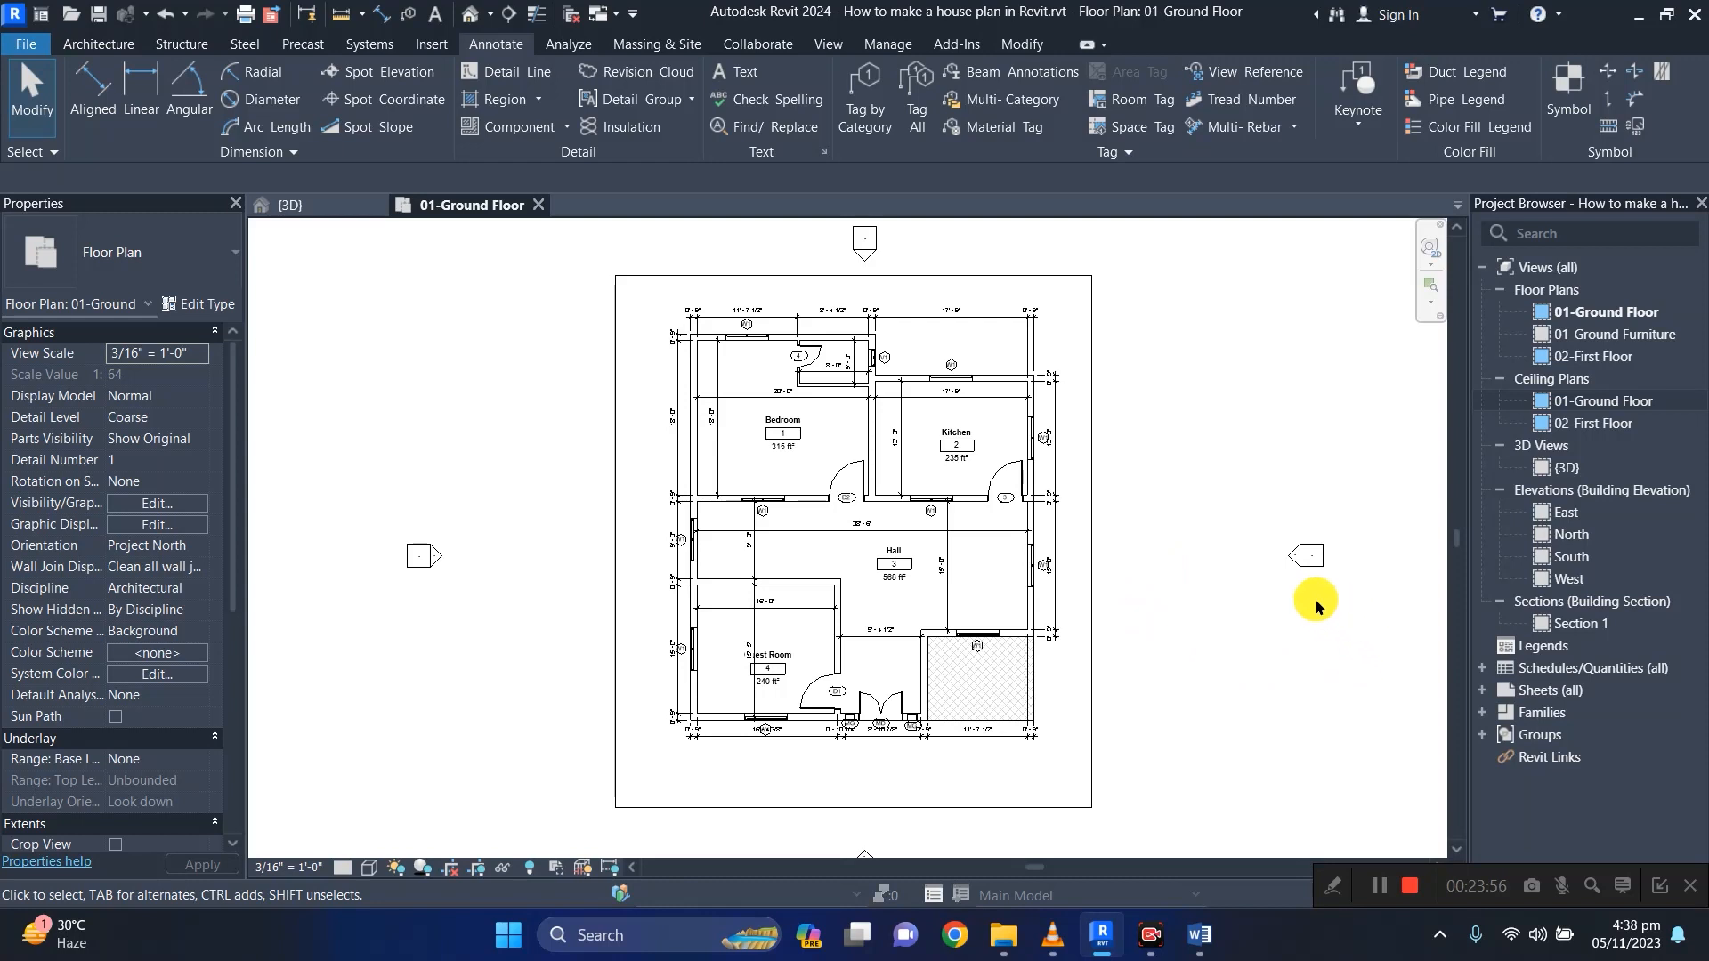
{"action": "left_click", "coordinate": [1569, 515]}
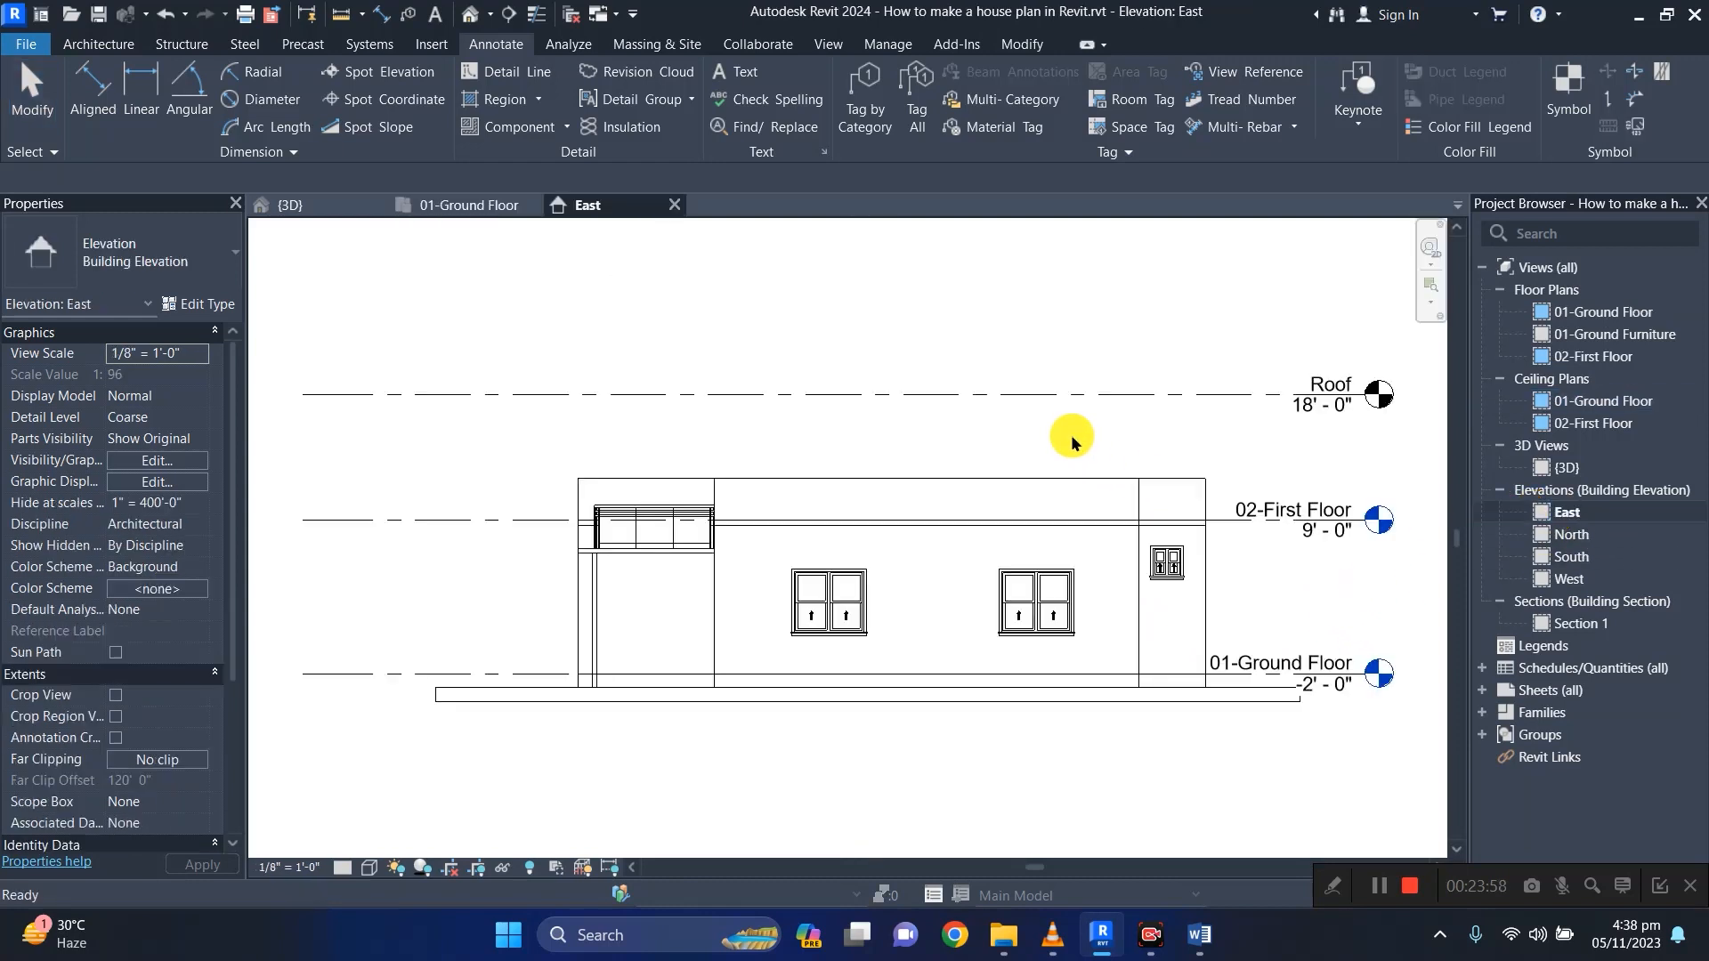
{"action": "scroll", "coordinate": [1039, 429], "scroll_direction": "down", "scroll_amount": 1}
{"action": "left_click", "coordinate": [1540, 539]}
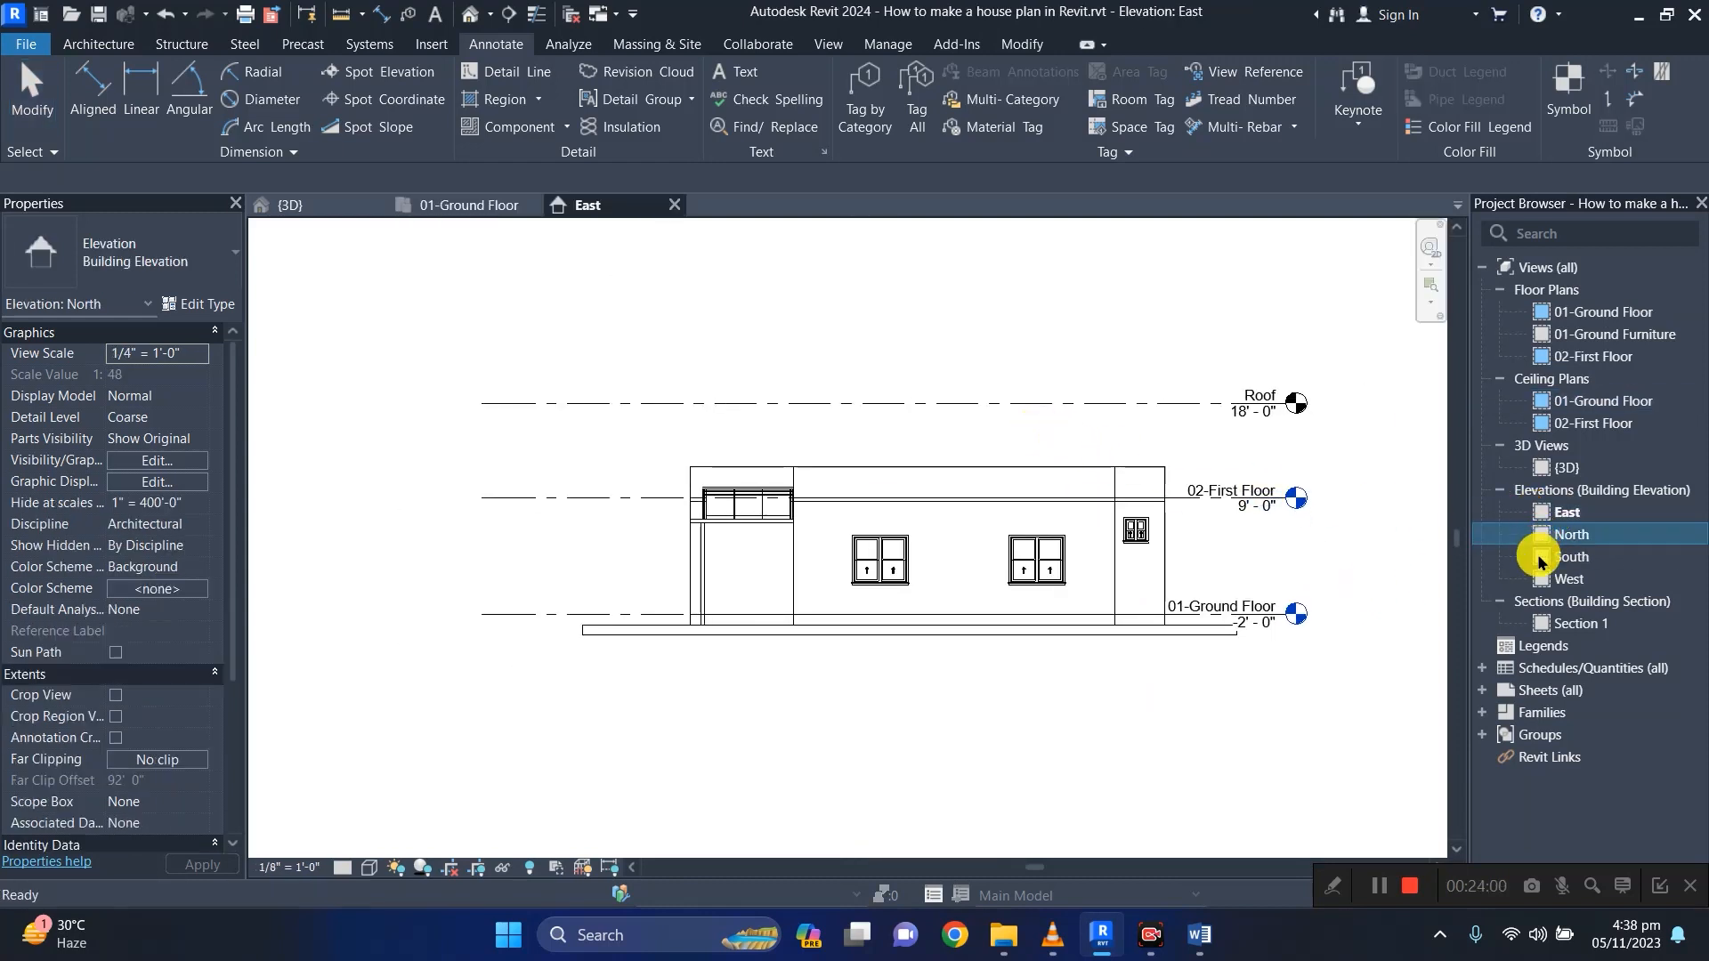
{"action": "double_click", "coordinate": [1541, 559]}
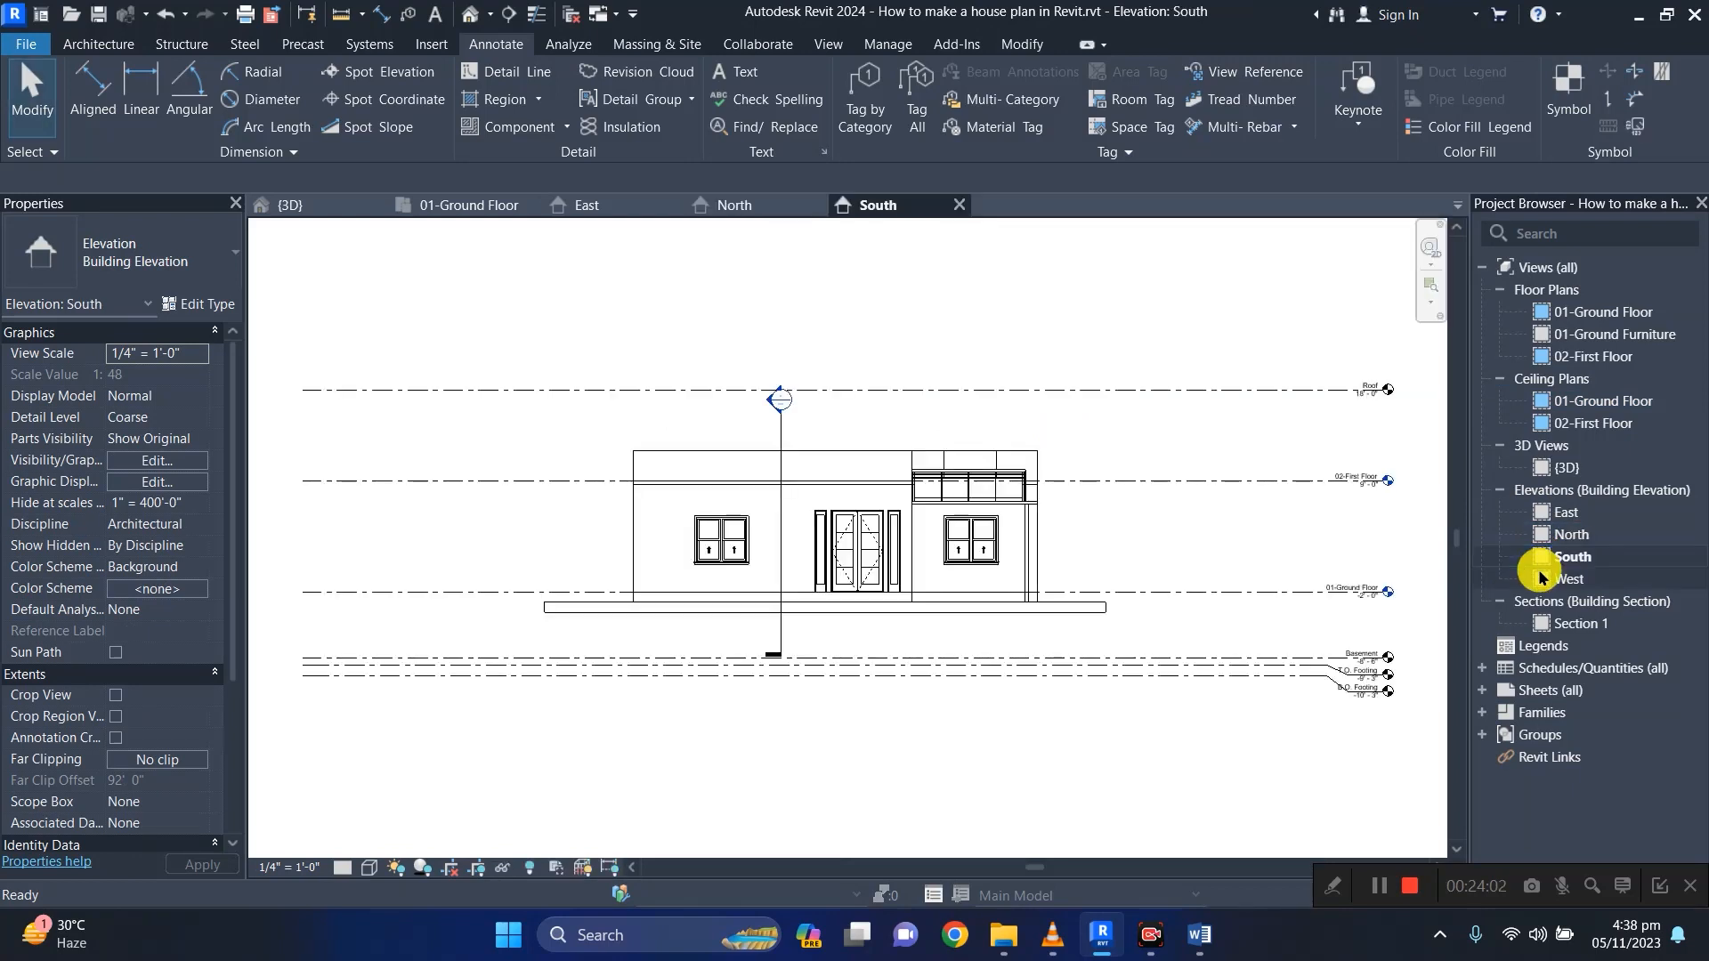
{"action": "double_click", "coordinate": [1542, 579]}
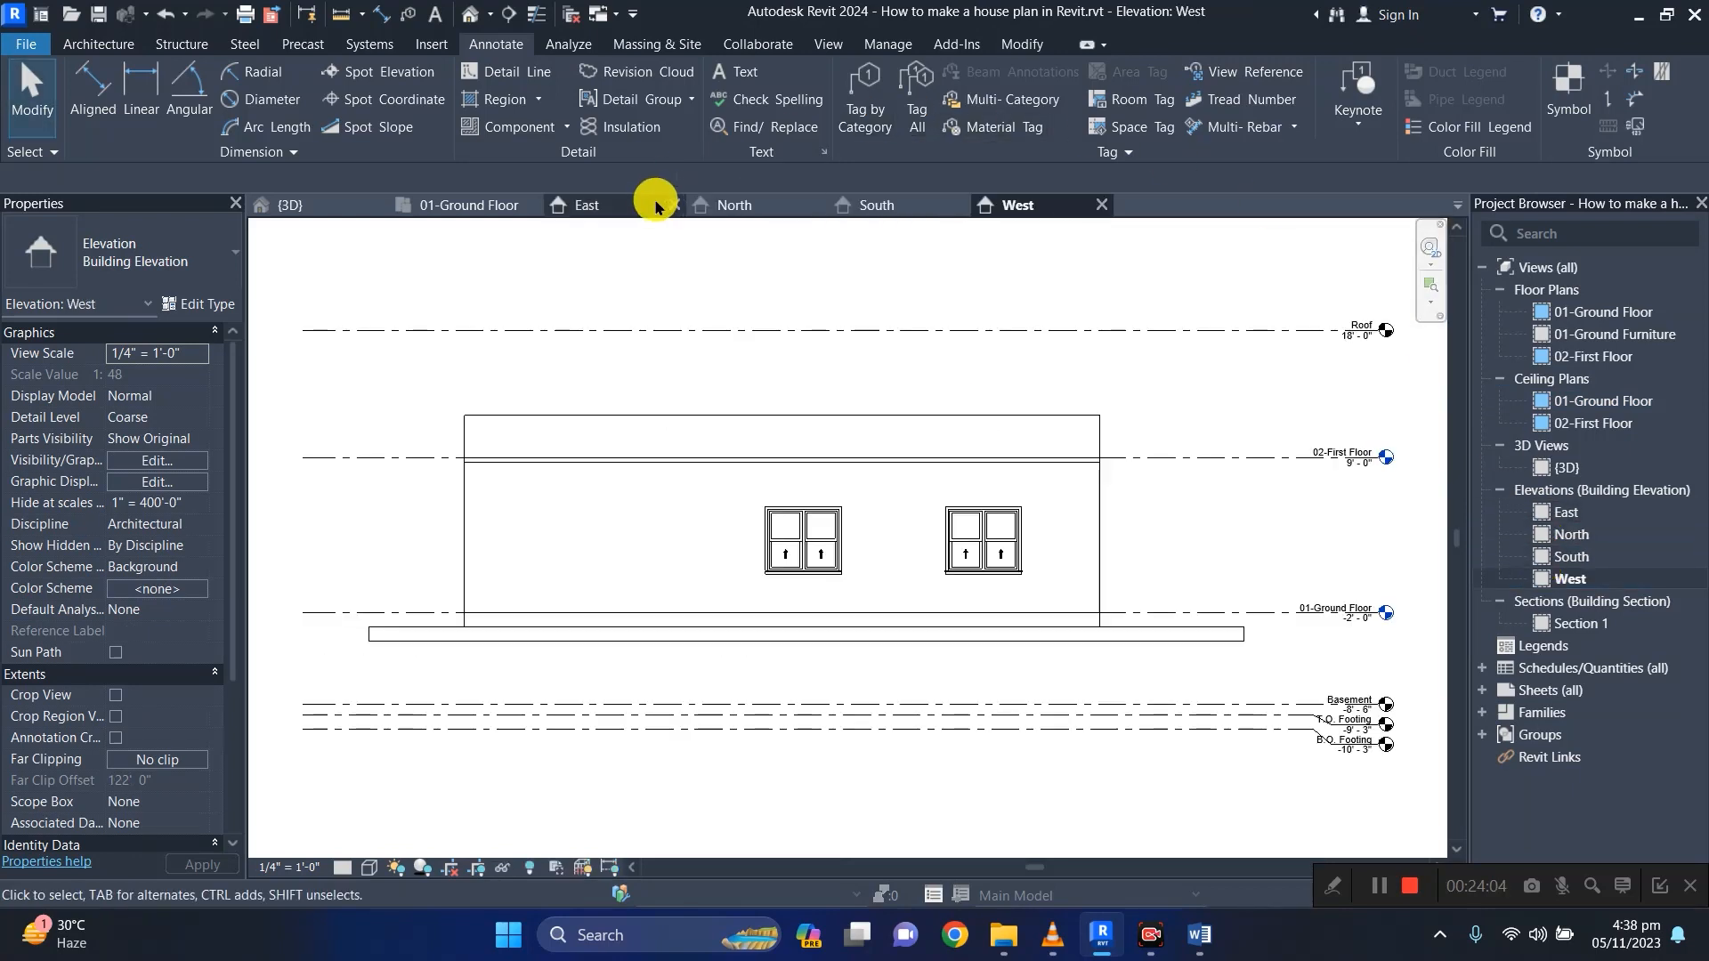
Look through the East, North, South and West building elevations once more.
{"action": "left_click", "coordinate": [603, 202]}
{"action": "left_click", "coordinate": [720, 206]}
{"action": "left_click", "coordinate": [856, 206]}
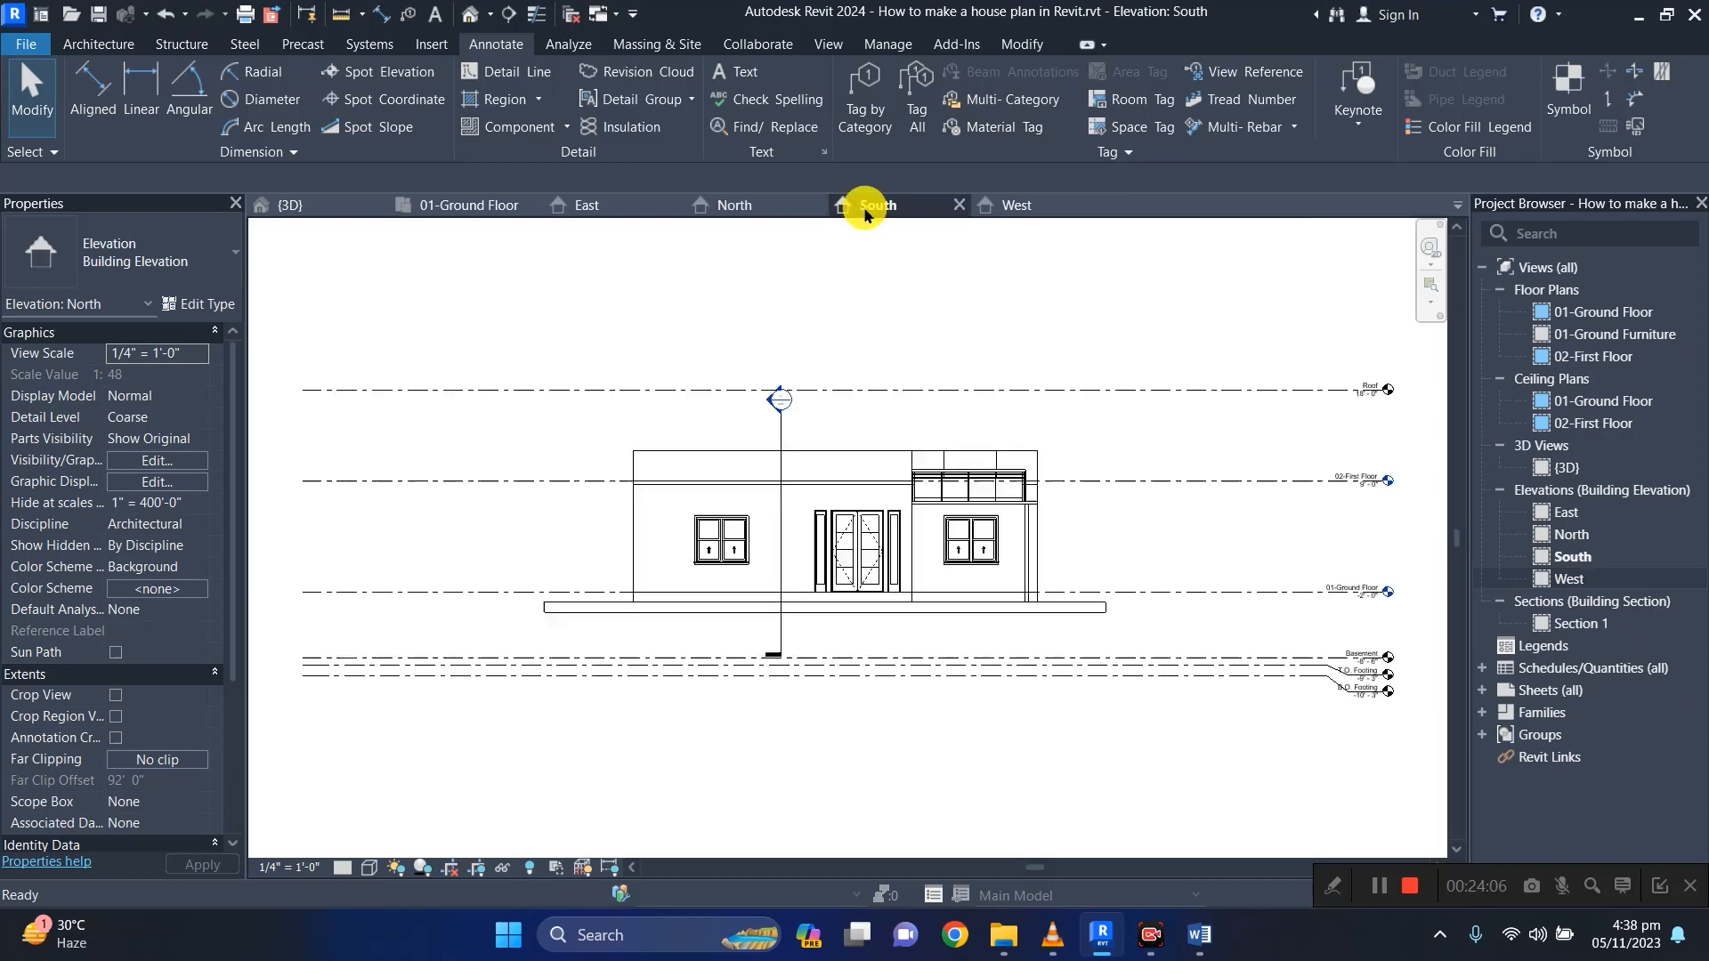
{"action": "left_click", "coordinate": [1003, 205]}
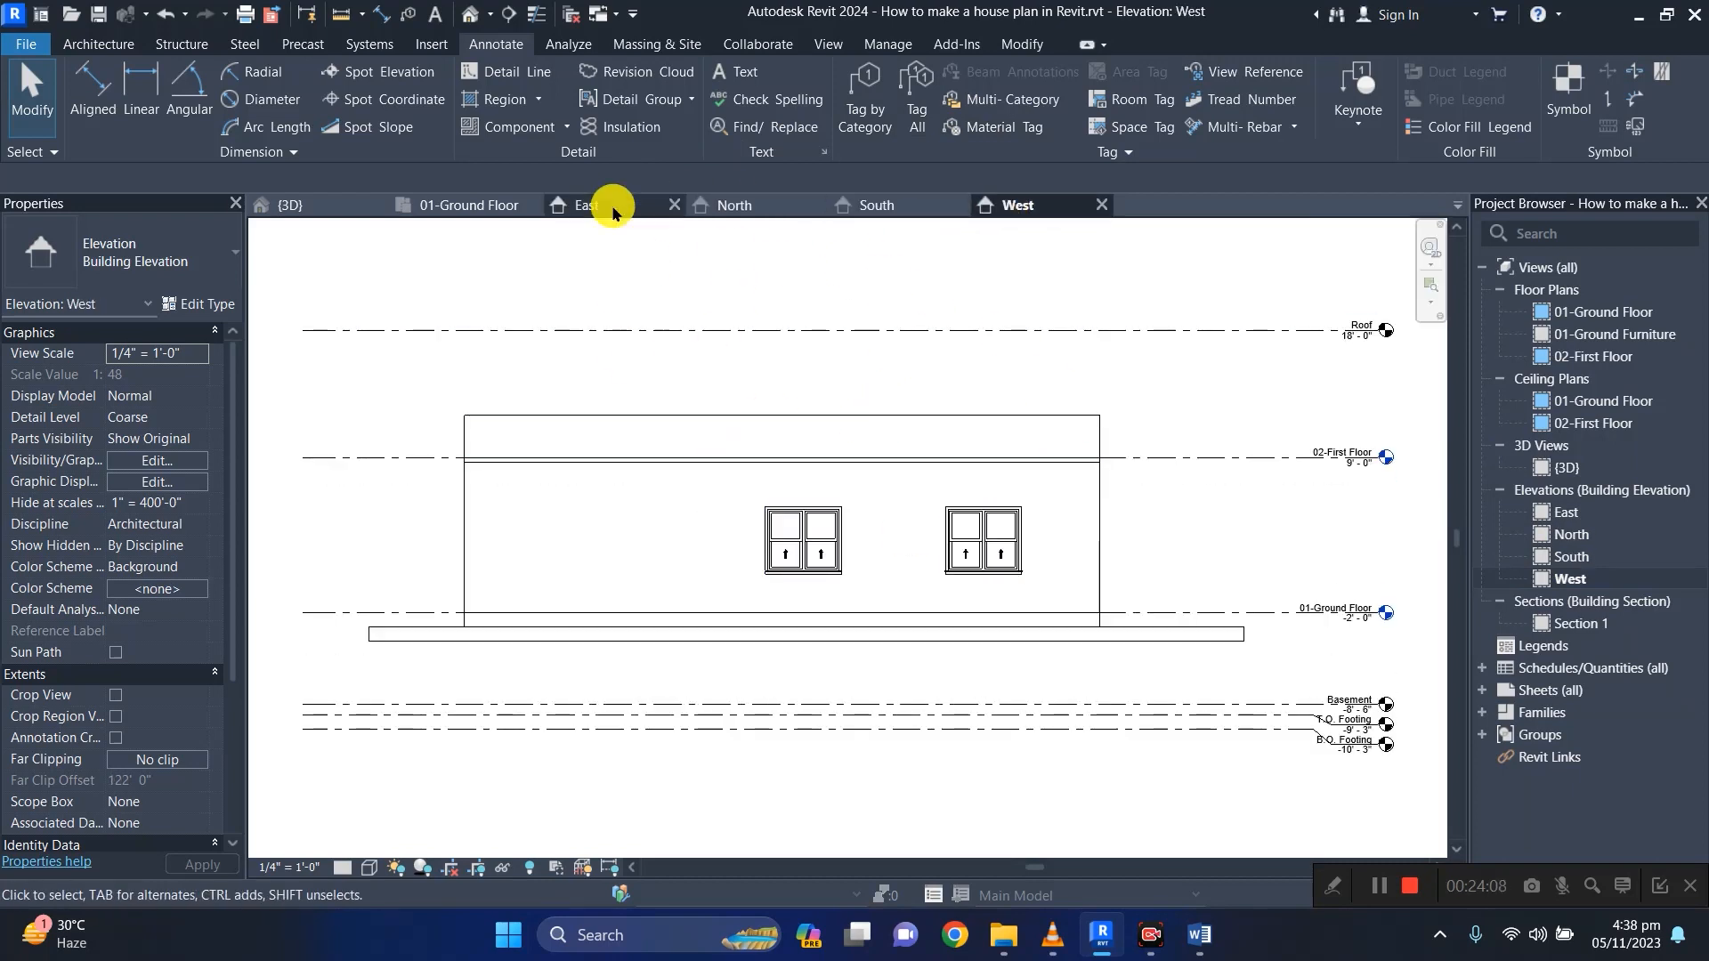
Close the East, North, South and West elevation views and return to the 01-Ground Floor plan.
{"action": "left_click", "coordinate": [674, 206]}
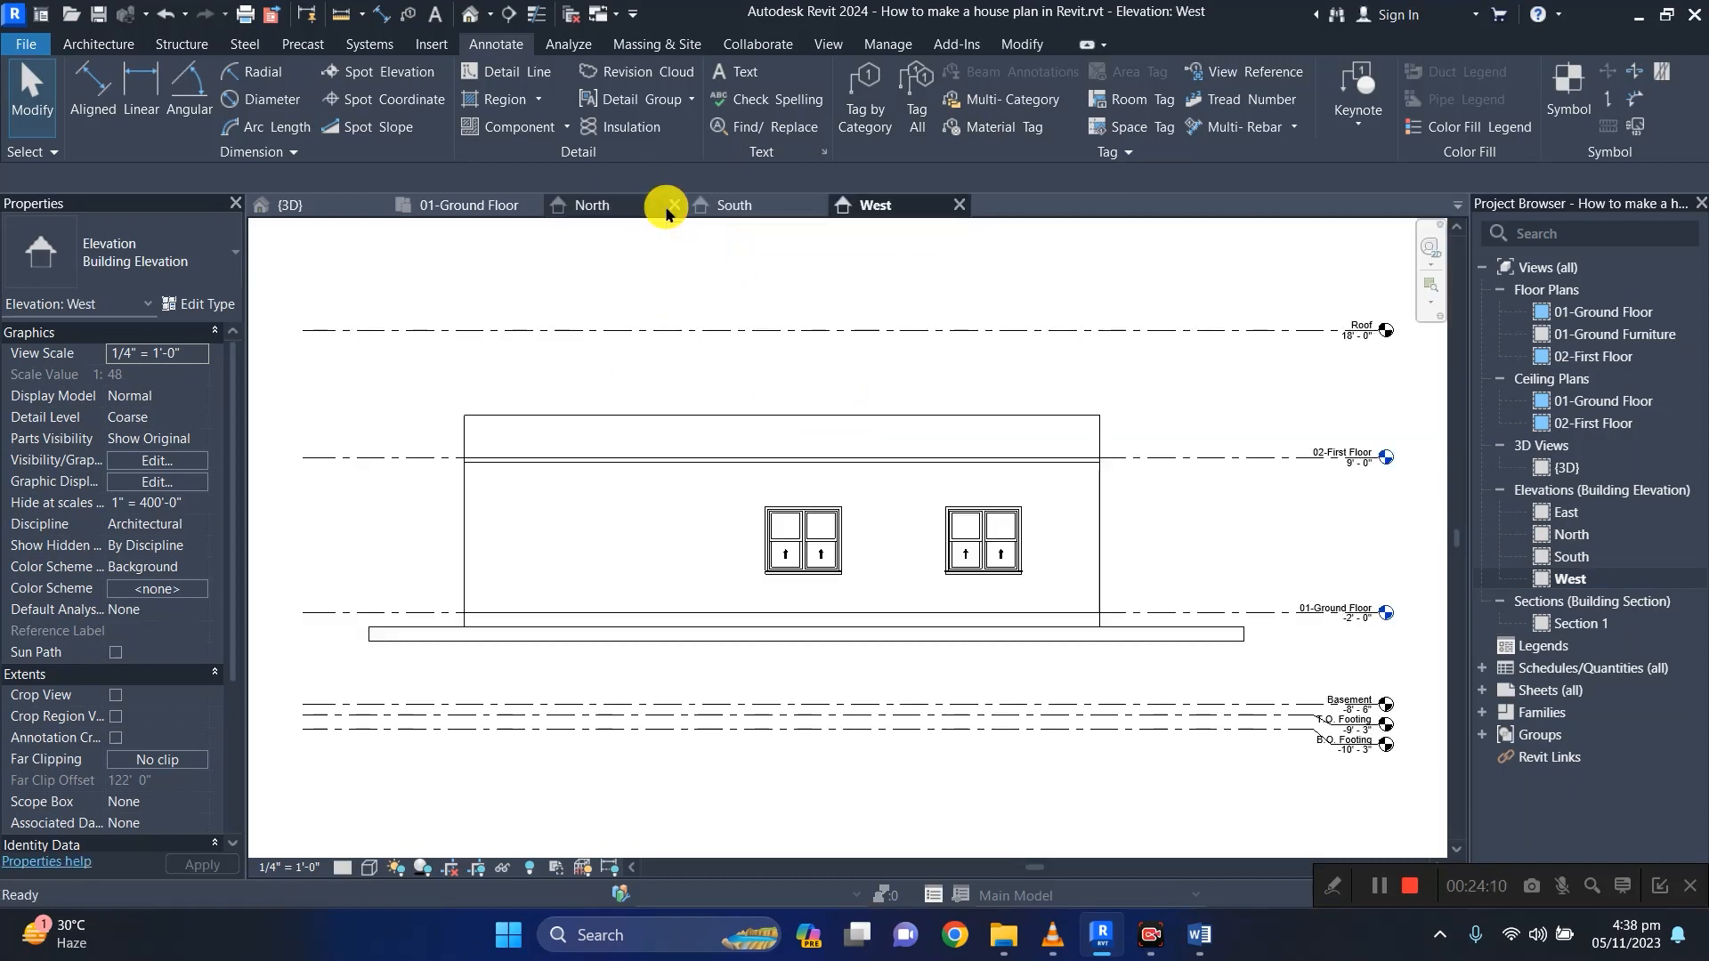
{"action": "left_click", "coordinate": [674, 205]}
{"action": "left_click", "coordinate": [673, 205]}
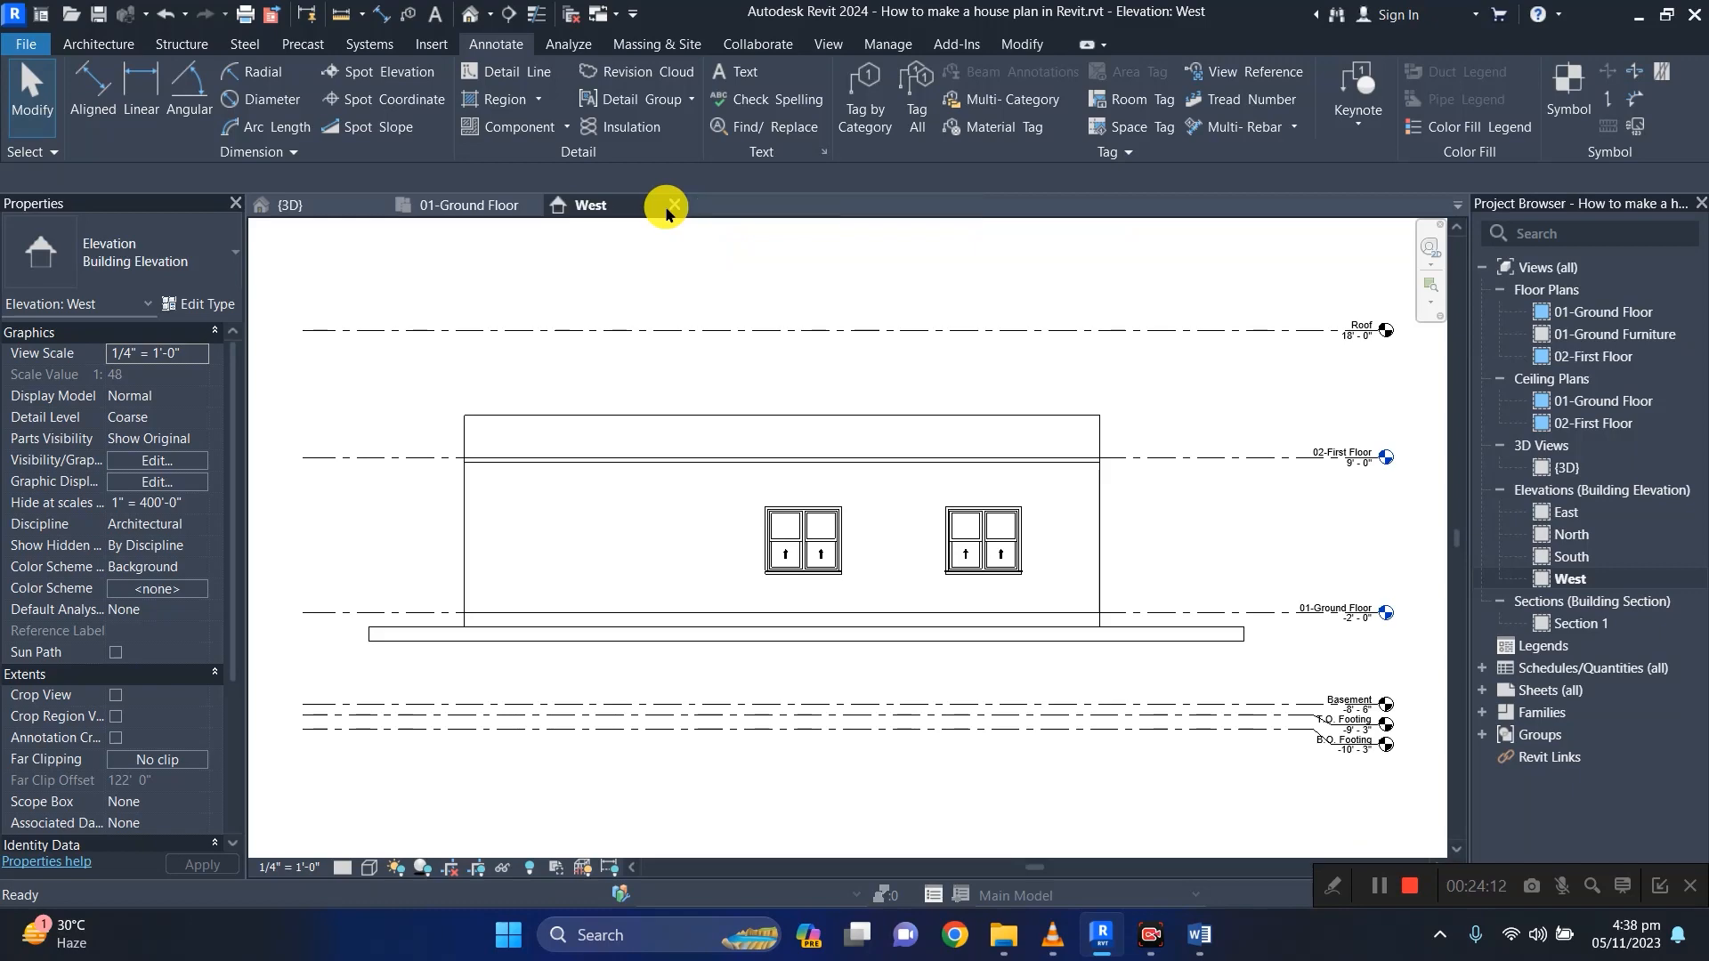
{"action": "left_click", "coordinate": [674, 206]}
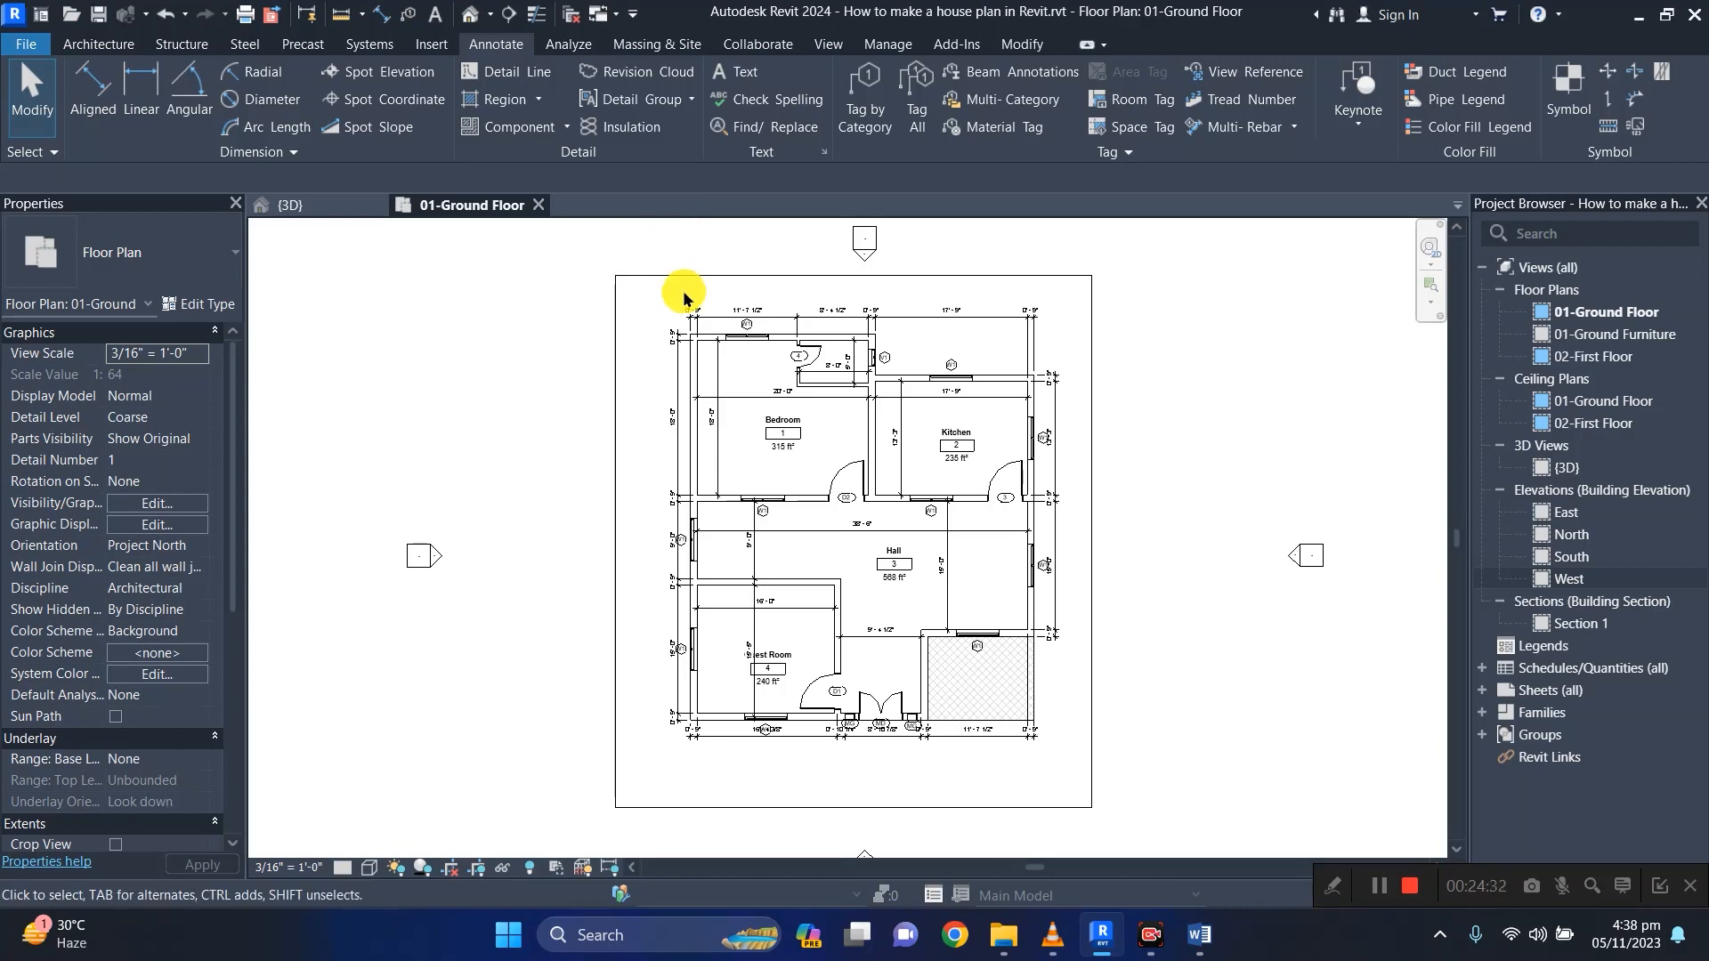
{"action": "scroll", "coordinate": [676, 300], "scroll_direction": "down", "scroll_amount": 1}
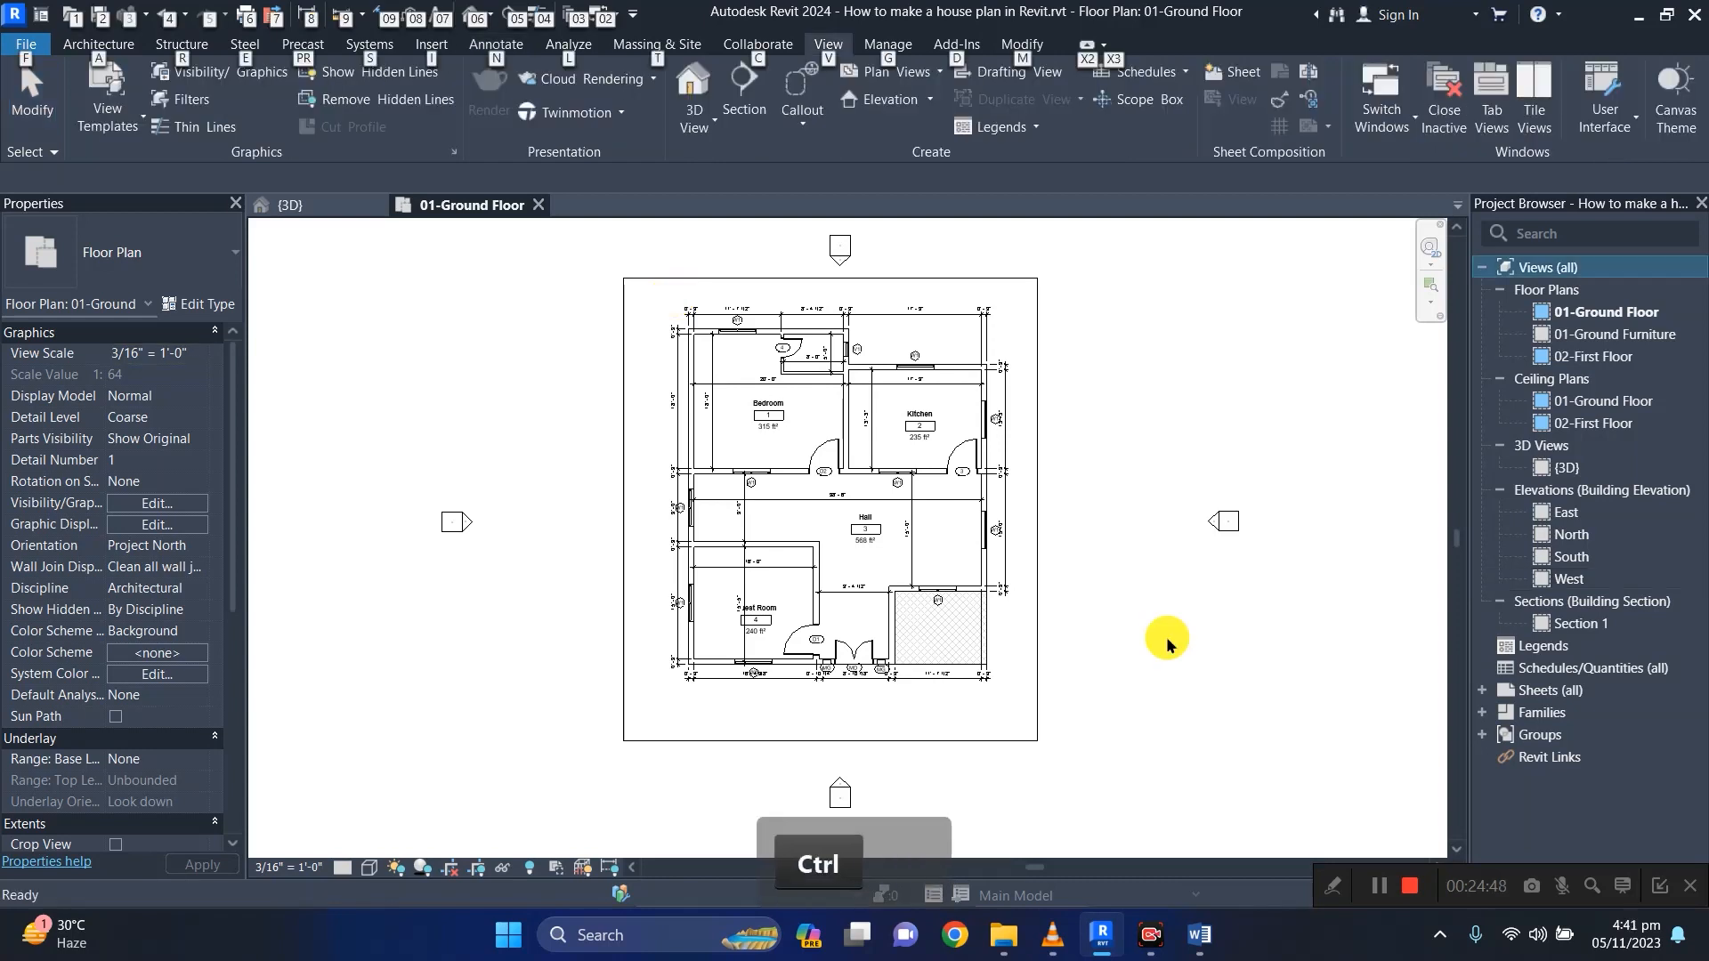
{"action": "key", "text": "ctrl+F10"}
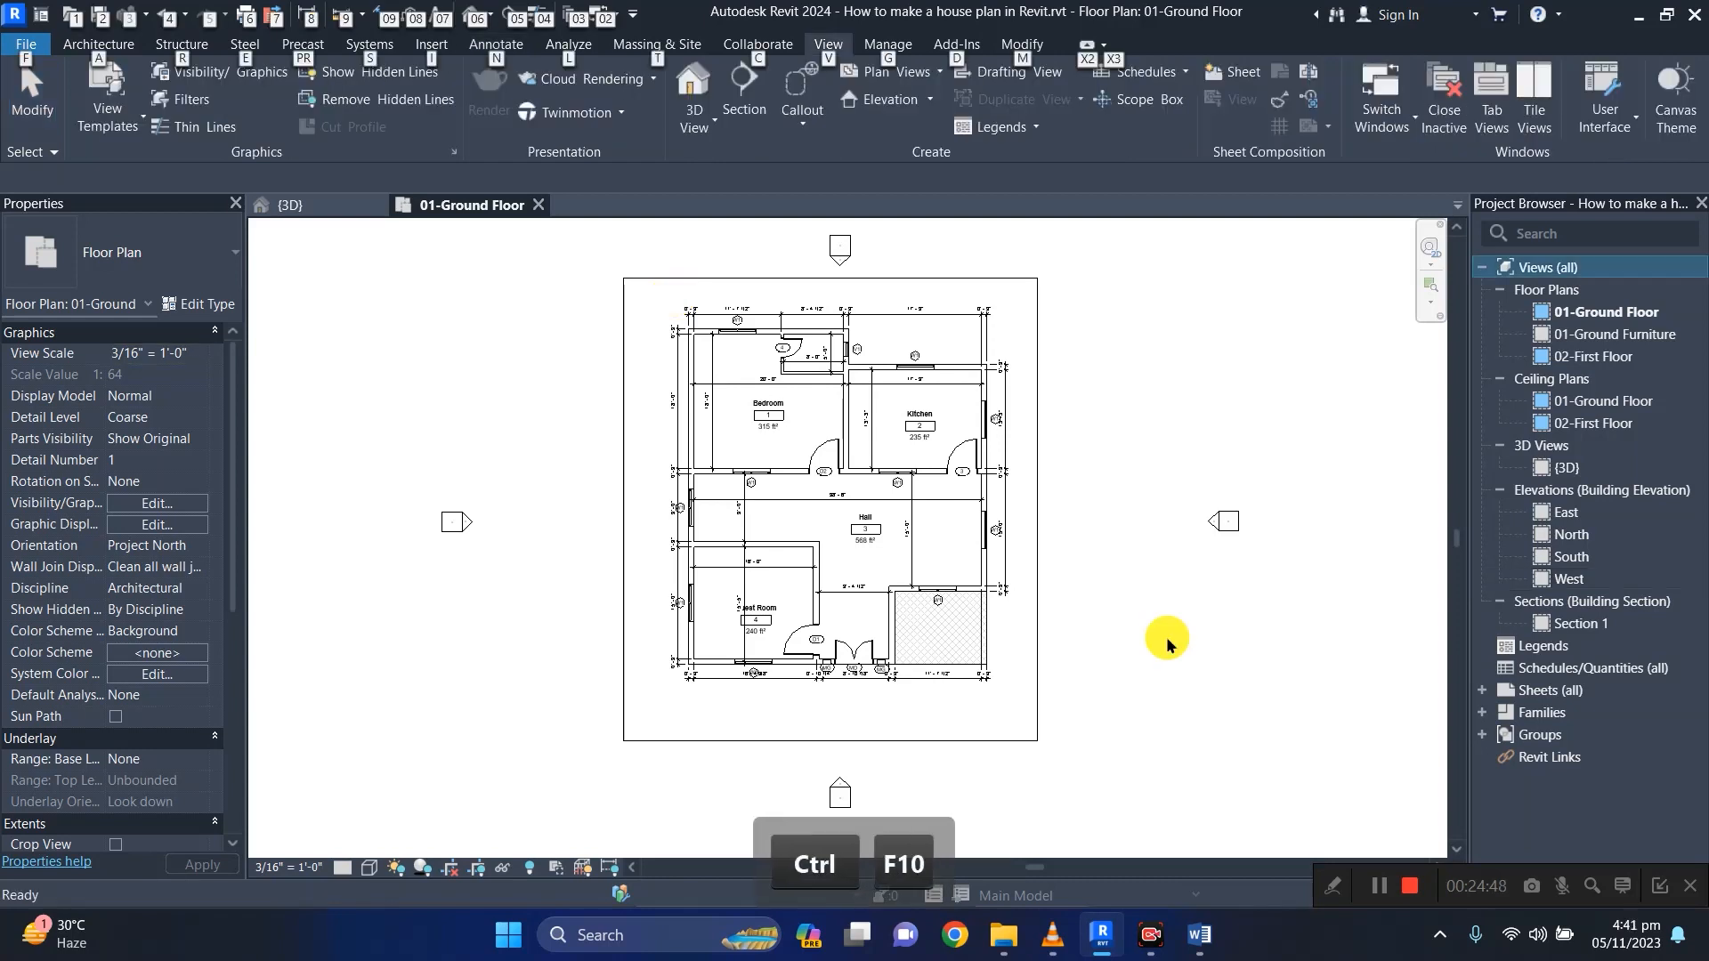
{"action": "key", "text": "Escape"}
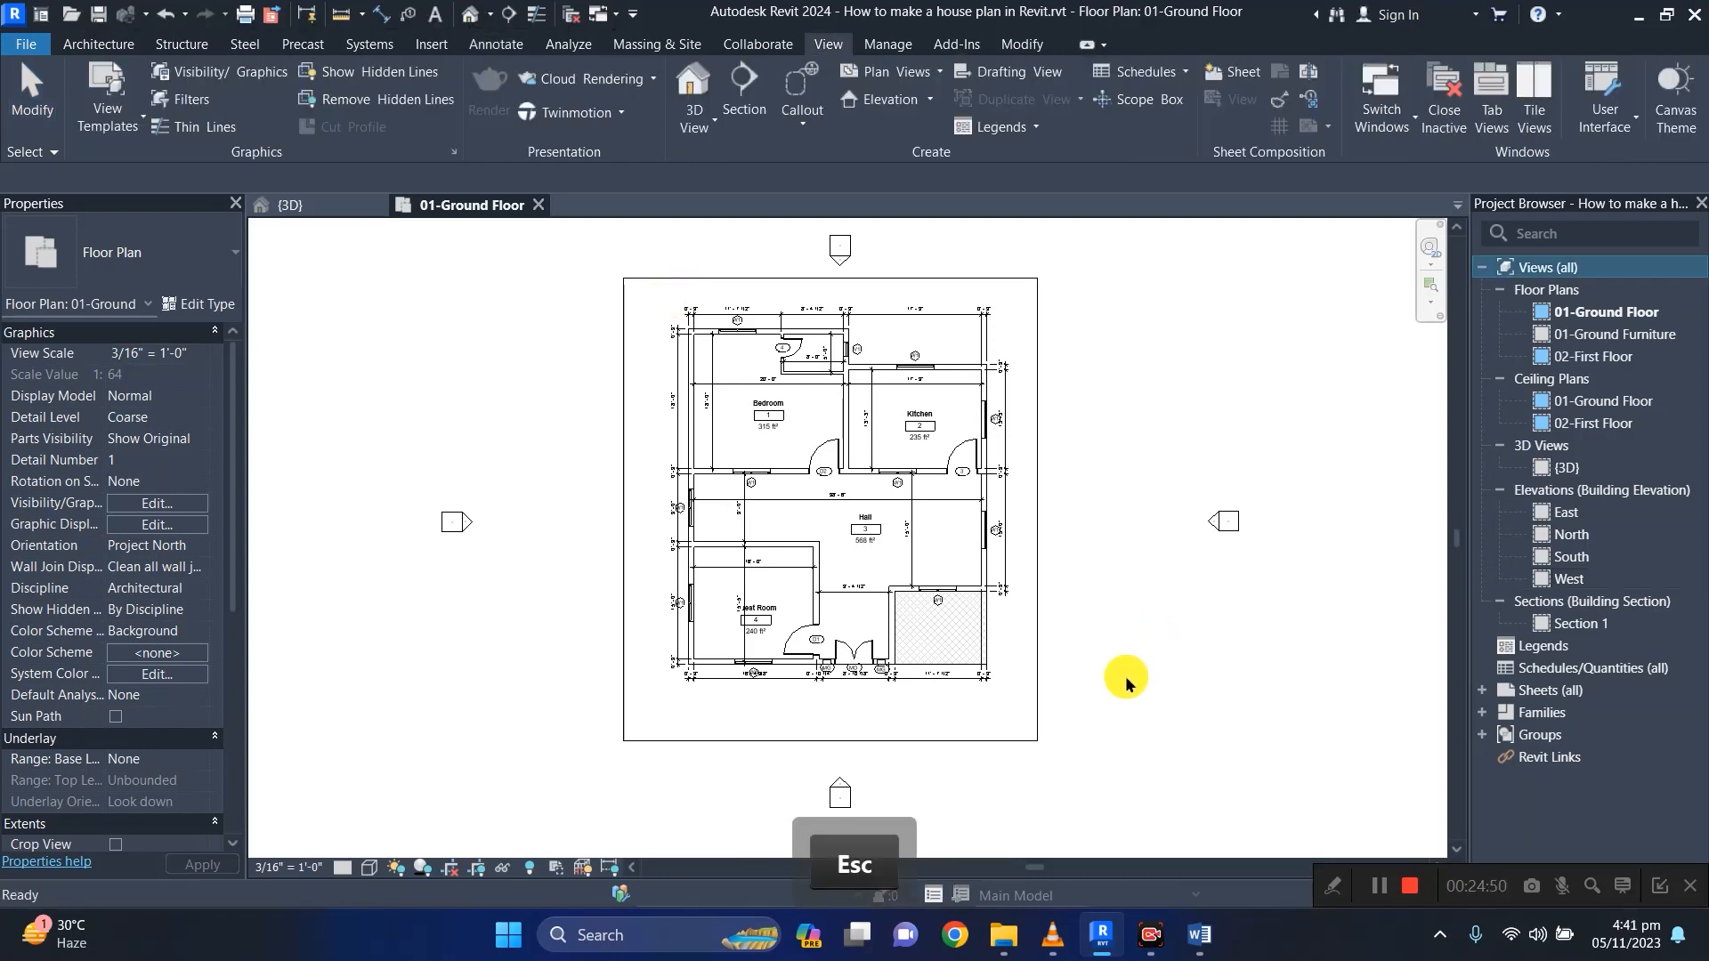
{"action": "left_click", "coordinate": [1126, 681]}
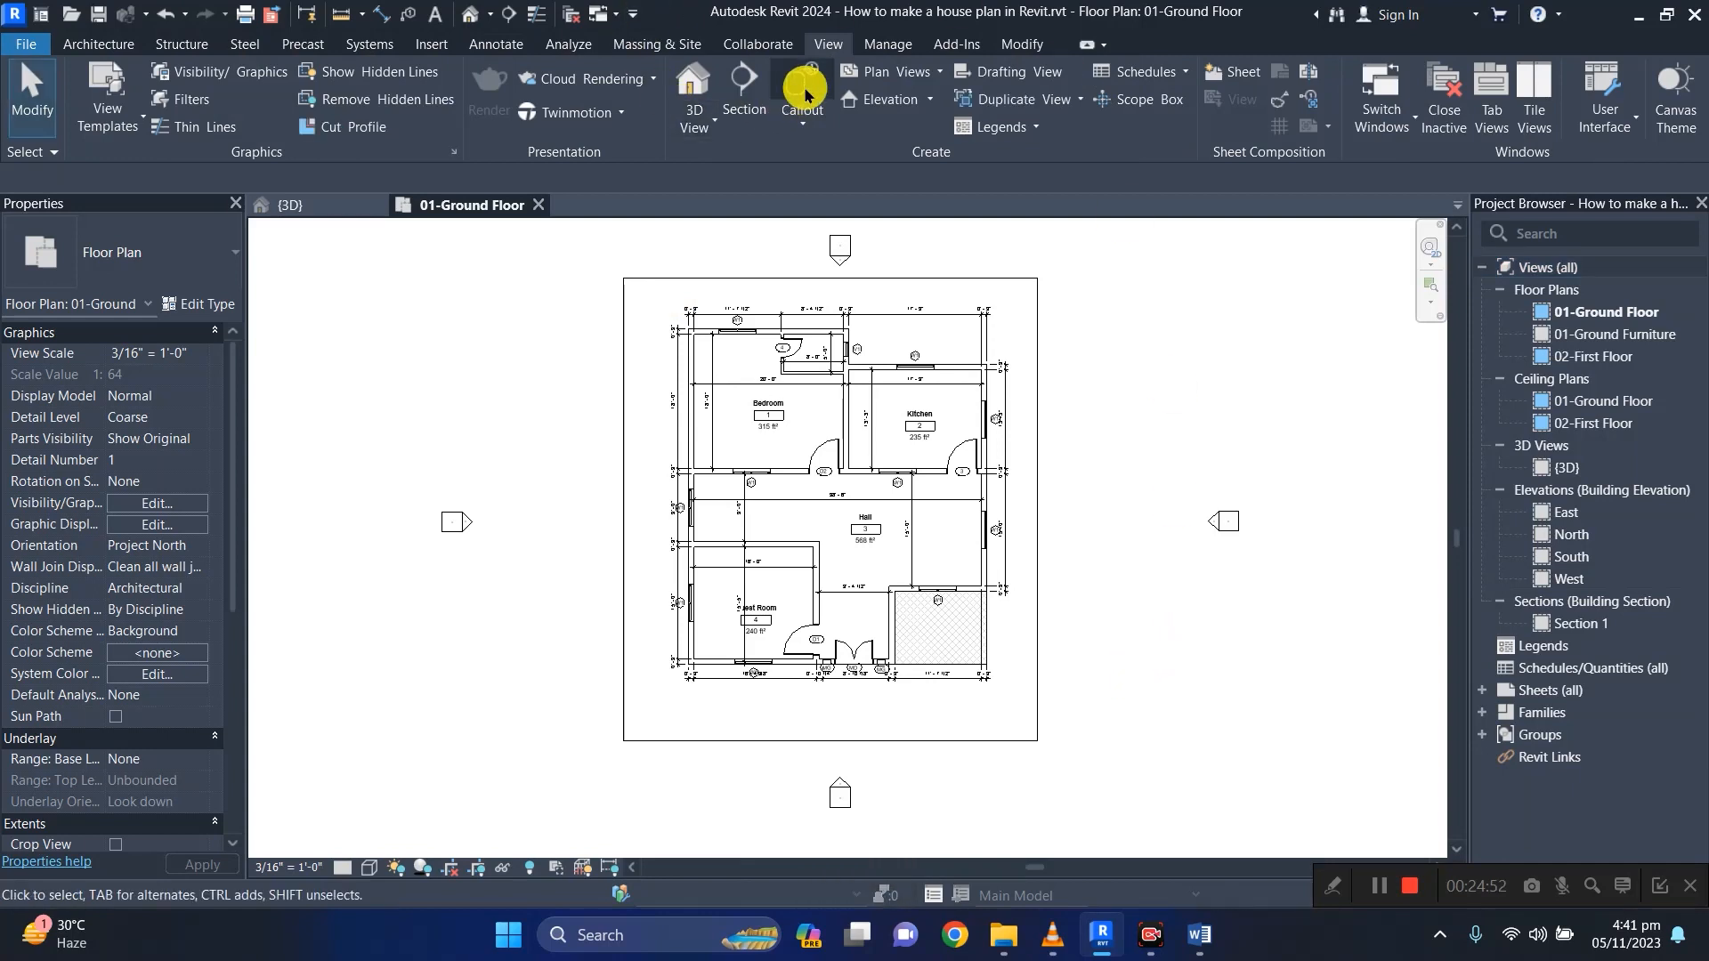
Create a new building component schedule for the Doors category, named Door Schedule, in the New Construction phase.
{"action": "left_click", "coordinate": [824, 45]}
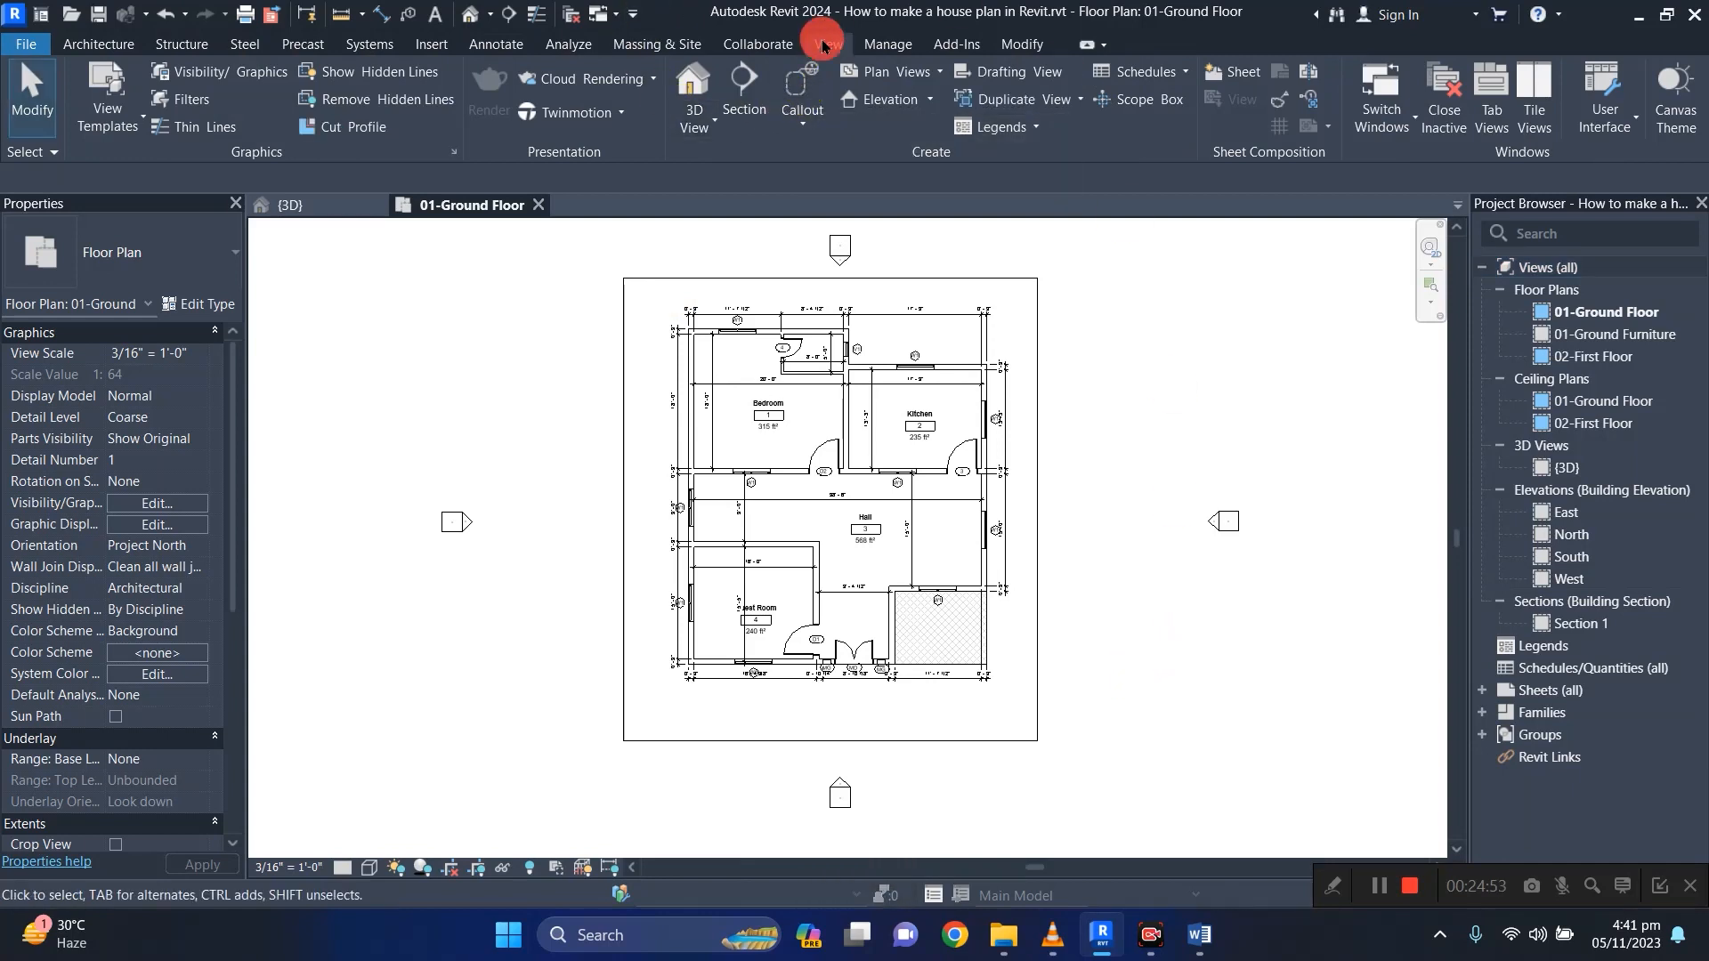
{"action": "left_click", "coordinate": [1137, 72]}
{"action": "left_click", "coordinate": [1157, 106]}
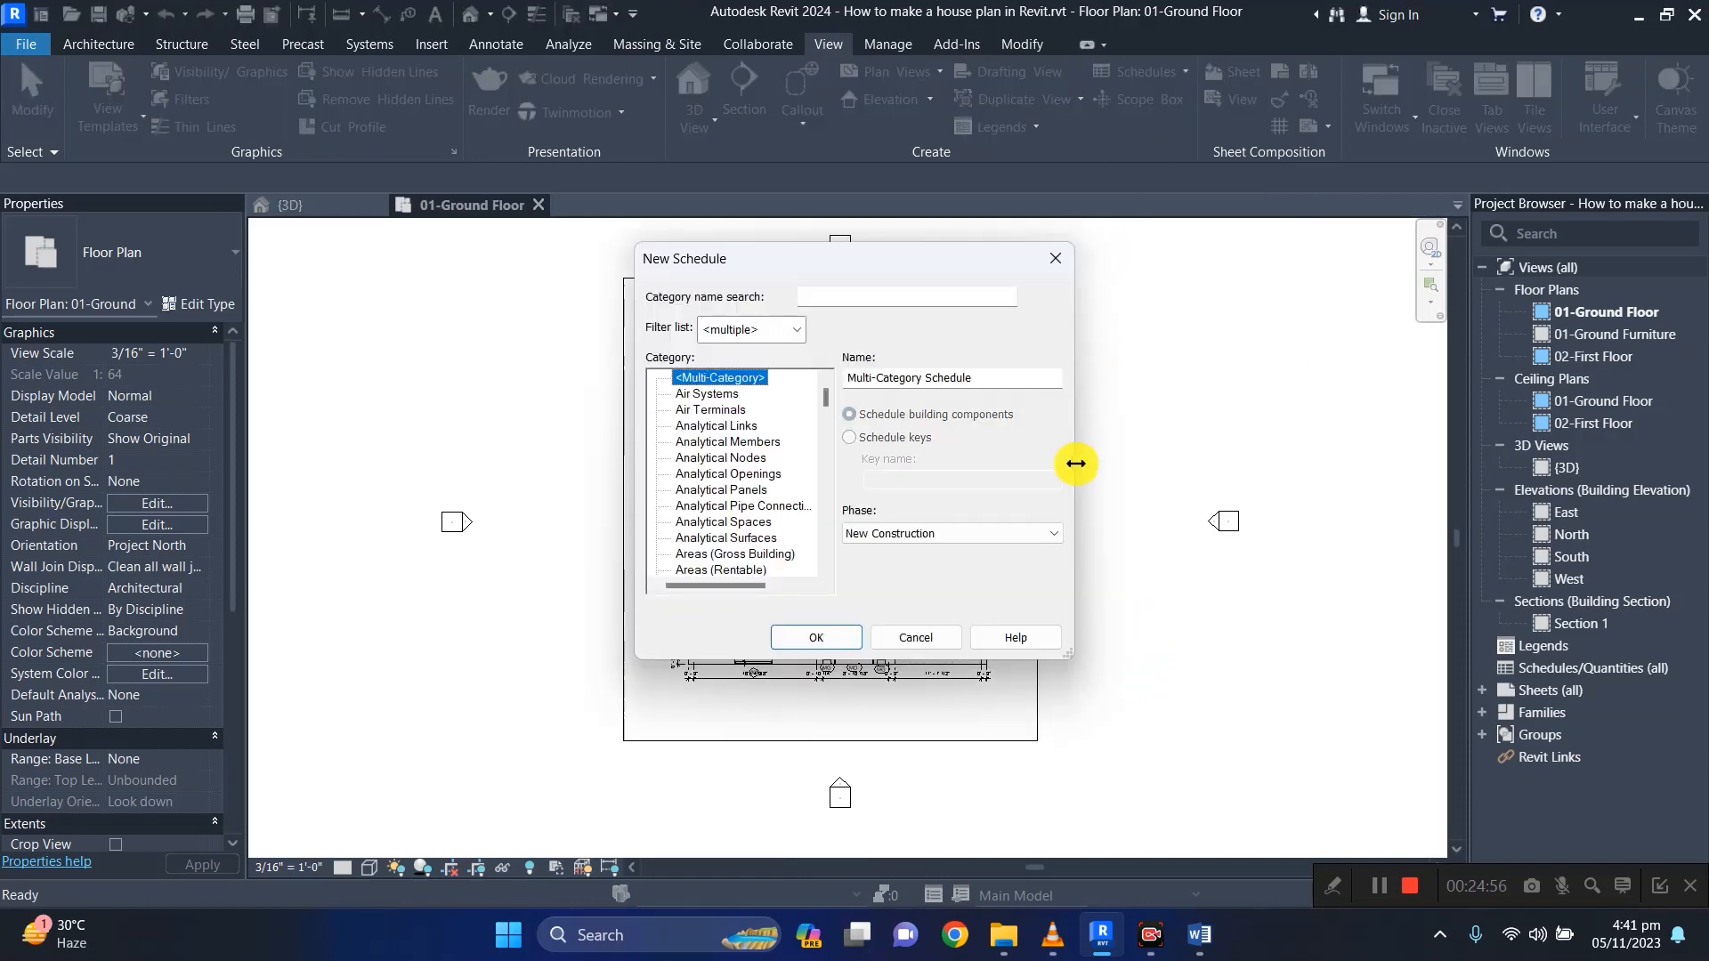
{"action": "scroll", "coordinate": [703, 491], "scroll_direction": "down", "scroll_amount": 5}
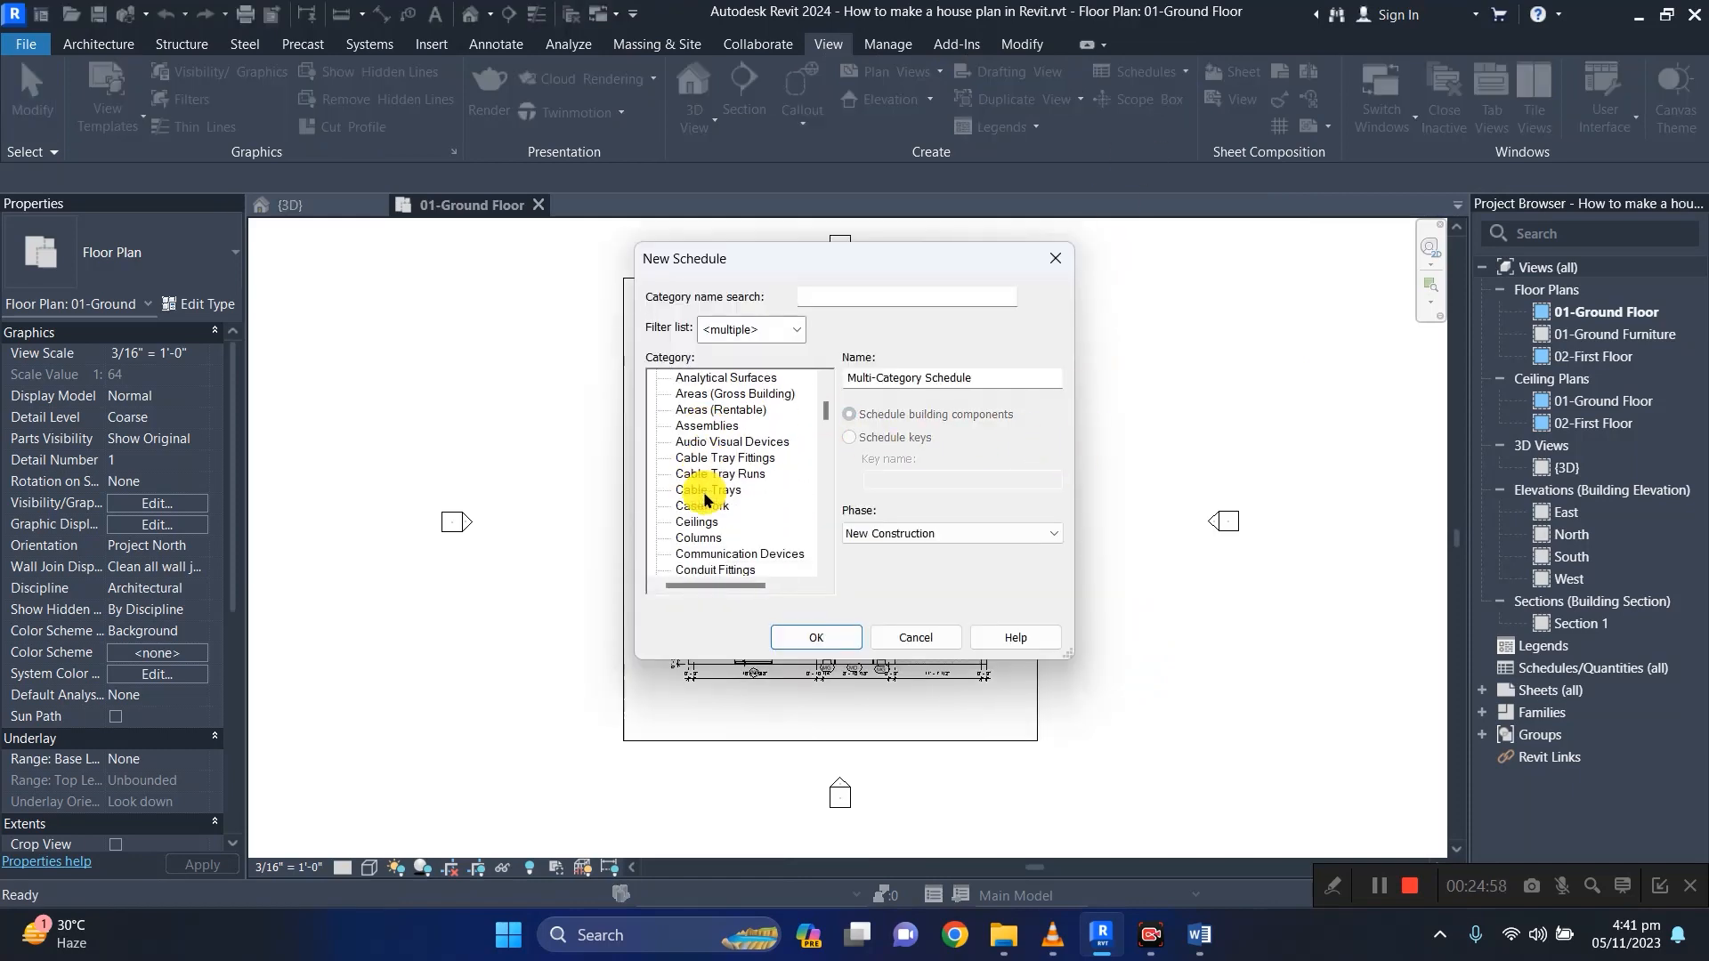
{"action": "scroll", "coordinate": [703, 492], "scroll_direction": "down", "scroll_amount": 3}
{"action": "left_click", "coordinate": [699, 491]}
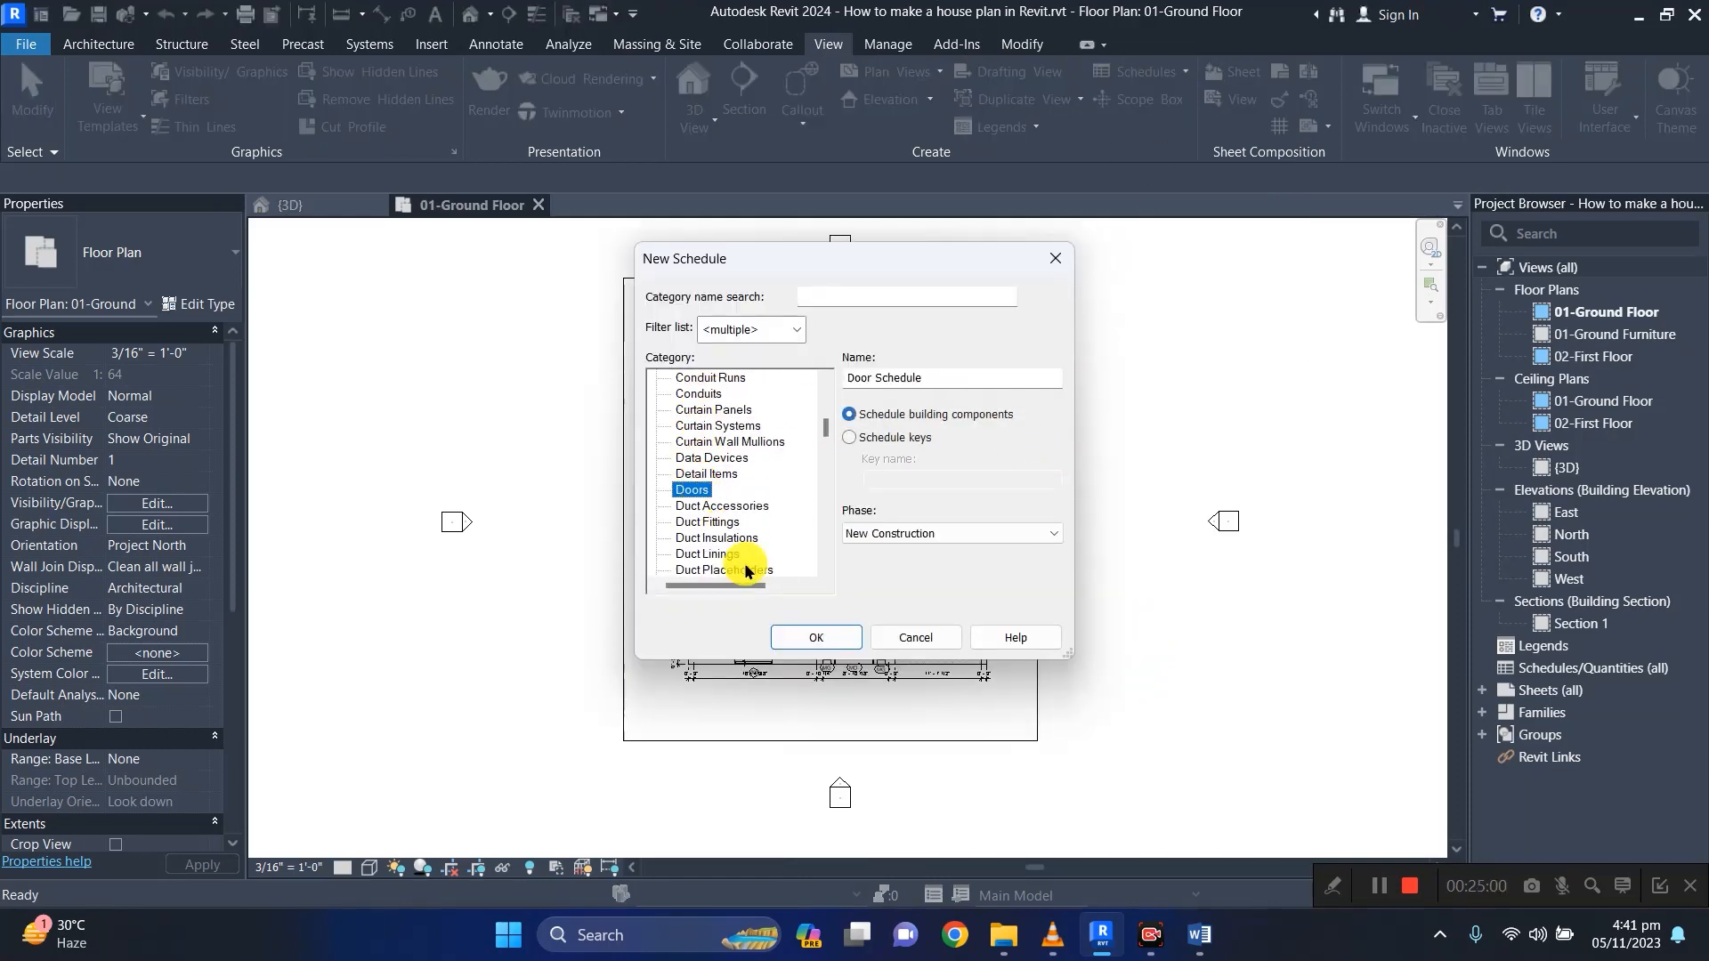
{"action": "left_click", "coordinate": [846, 635]}
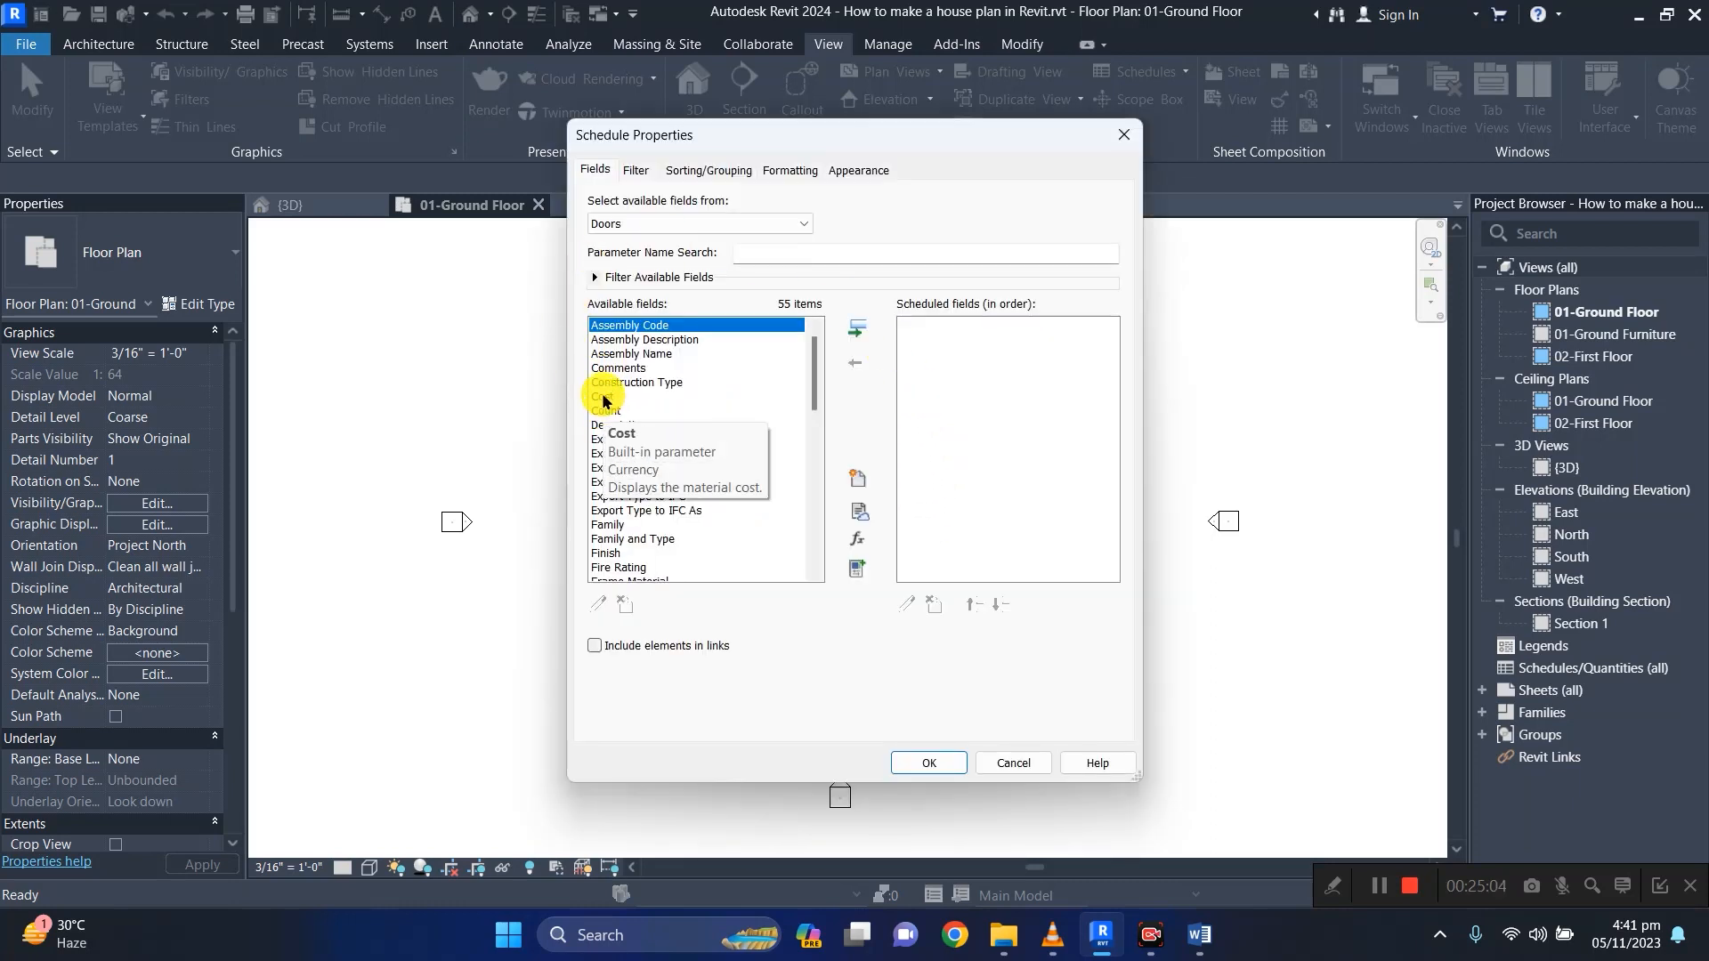
Add the Cost, Count, Description, Family and Type, Height, Mark and Width fields to the door schedule.
{"action": "left_click", "coordinate": [604, 397]}
{"action": "left_click", "coordinate": [607, 411], "text": "ctrl"}
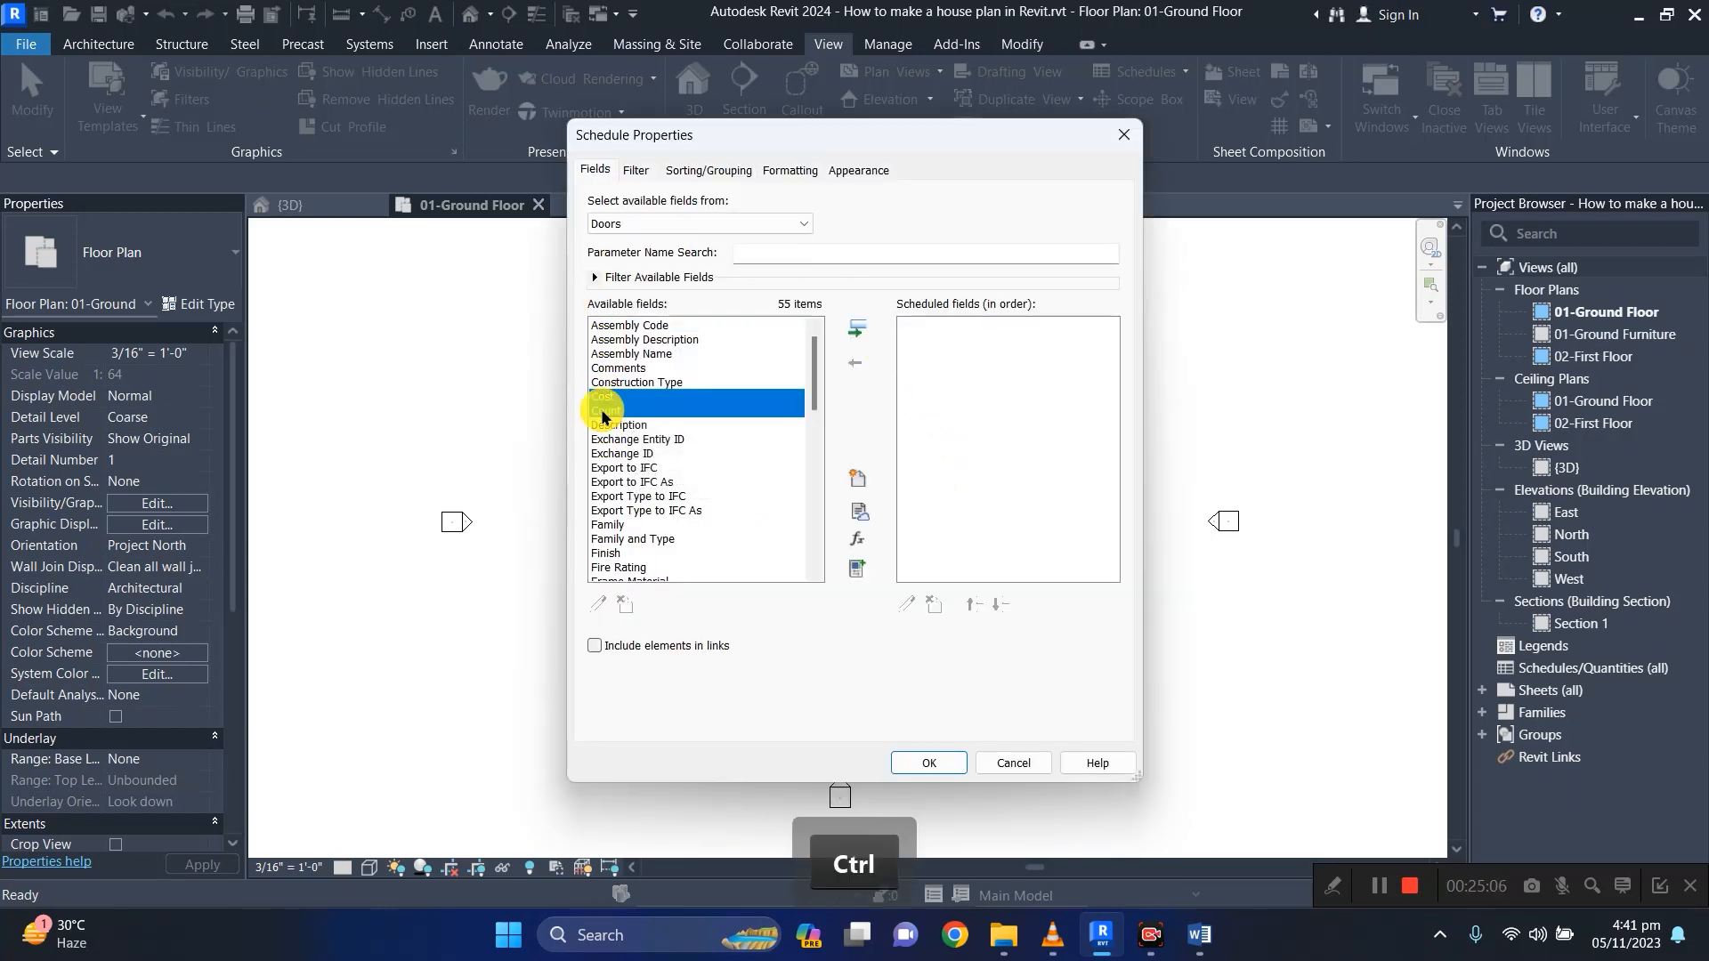
{"action": "left_click", "coordinate": [609, 426], "text": "ctrl"}
{"action": "scroll", "coordinate": [611, 420], "scroll_direction": "down", "scroll_amount": 3}
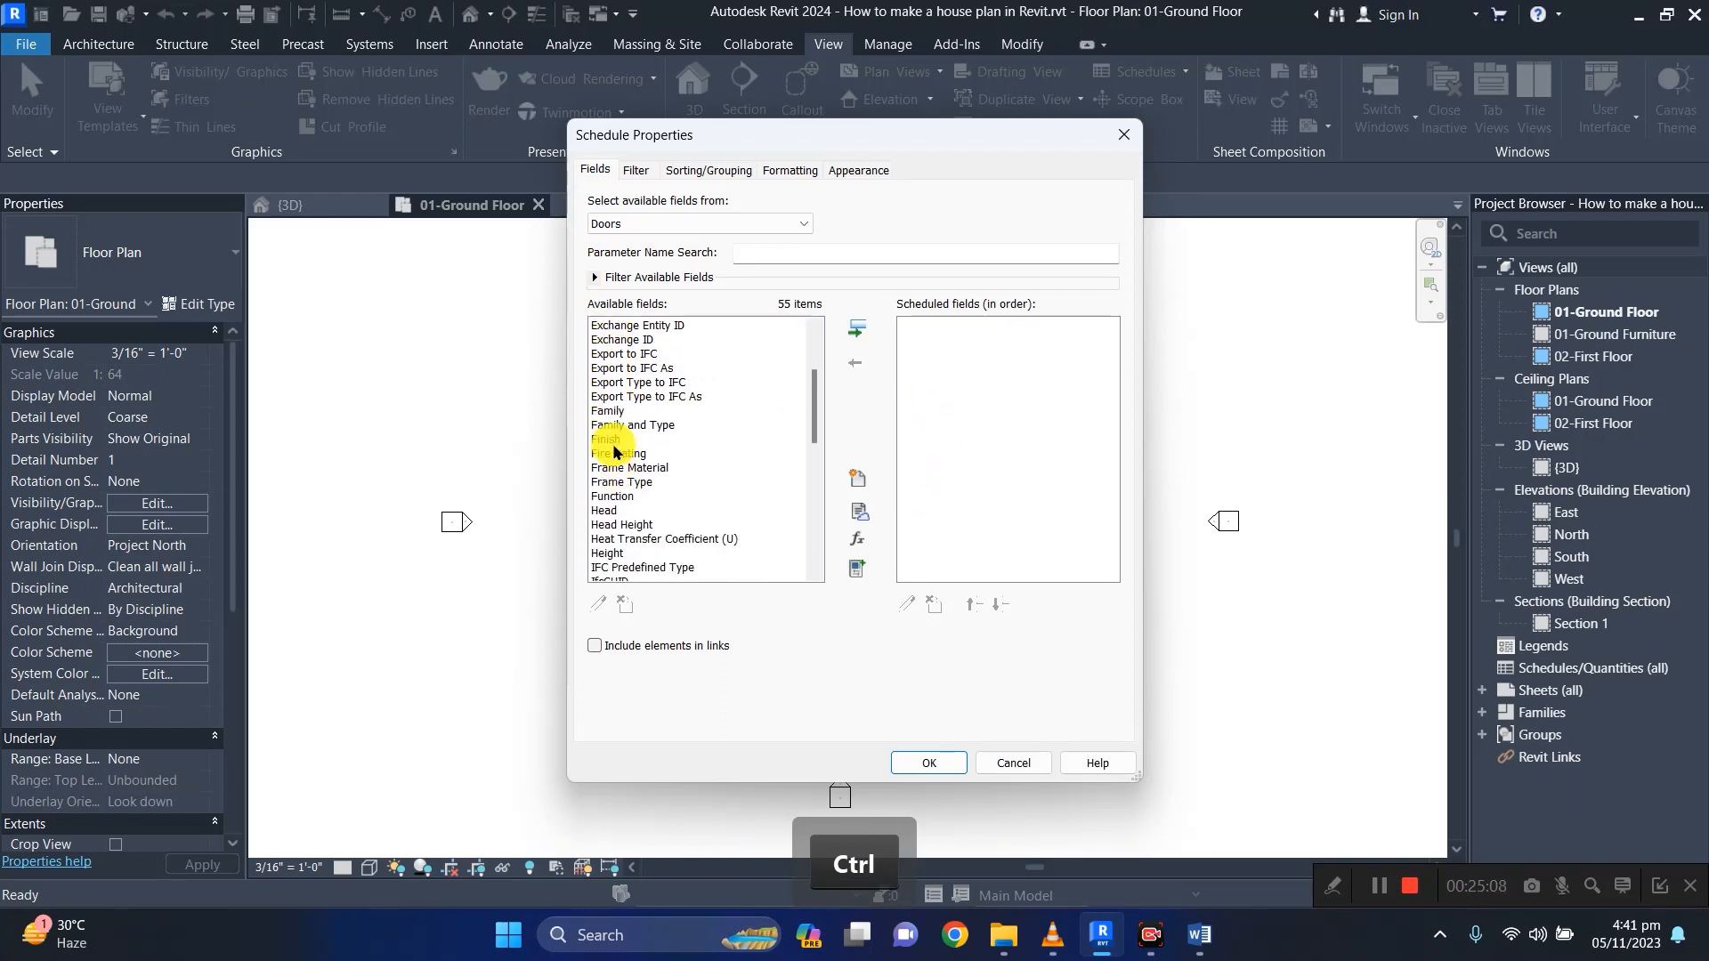
{"action": "left_click", "coordinate": [612, 425], "text": "ctrl"}
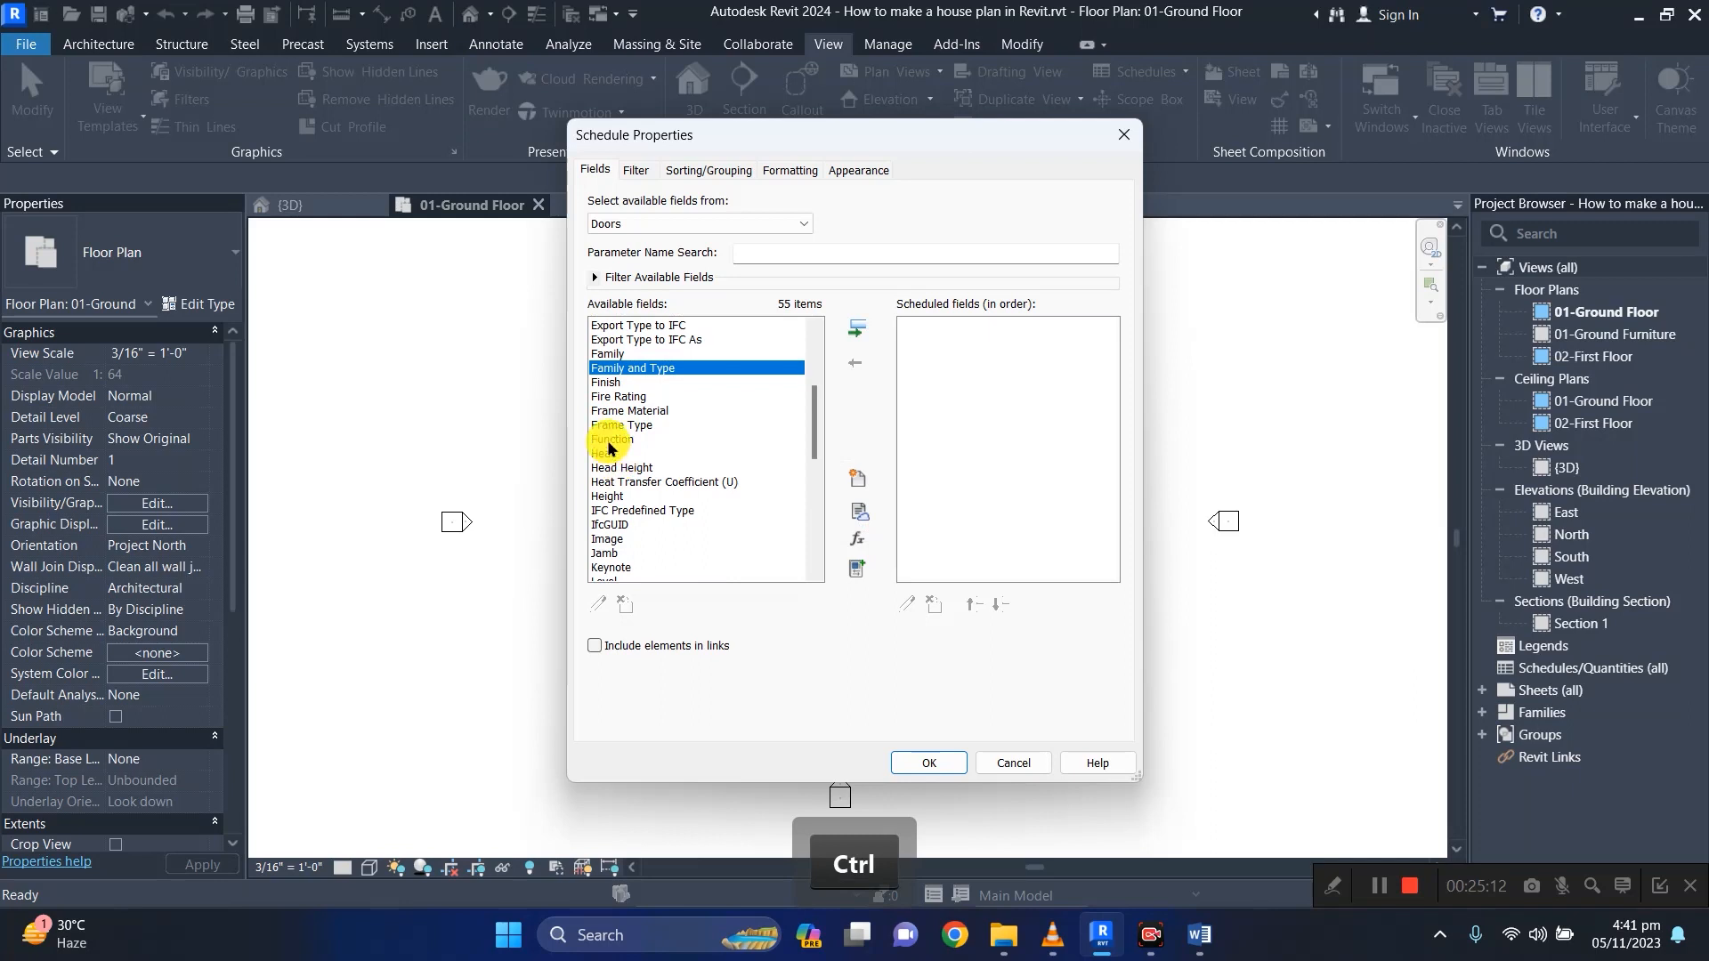
{"action": "left_click", "coordinate": [609, 495], "text": "ctrl"}
{"action": "scroll", "coordinate": [612, 489], "scroll_direction": "down", "scroll_amount": 2}
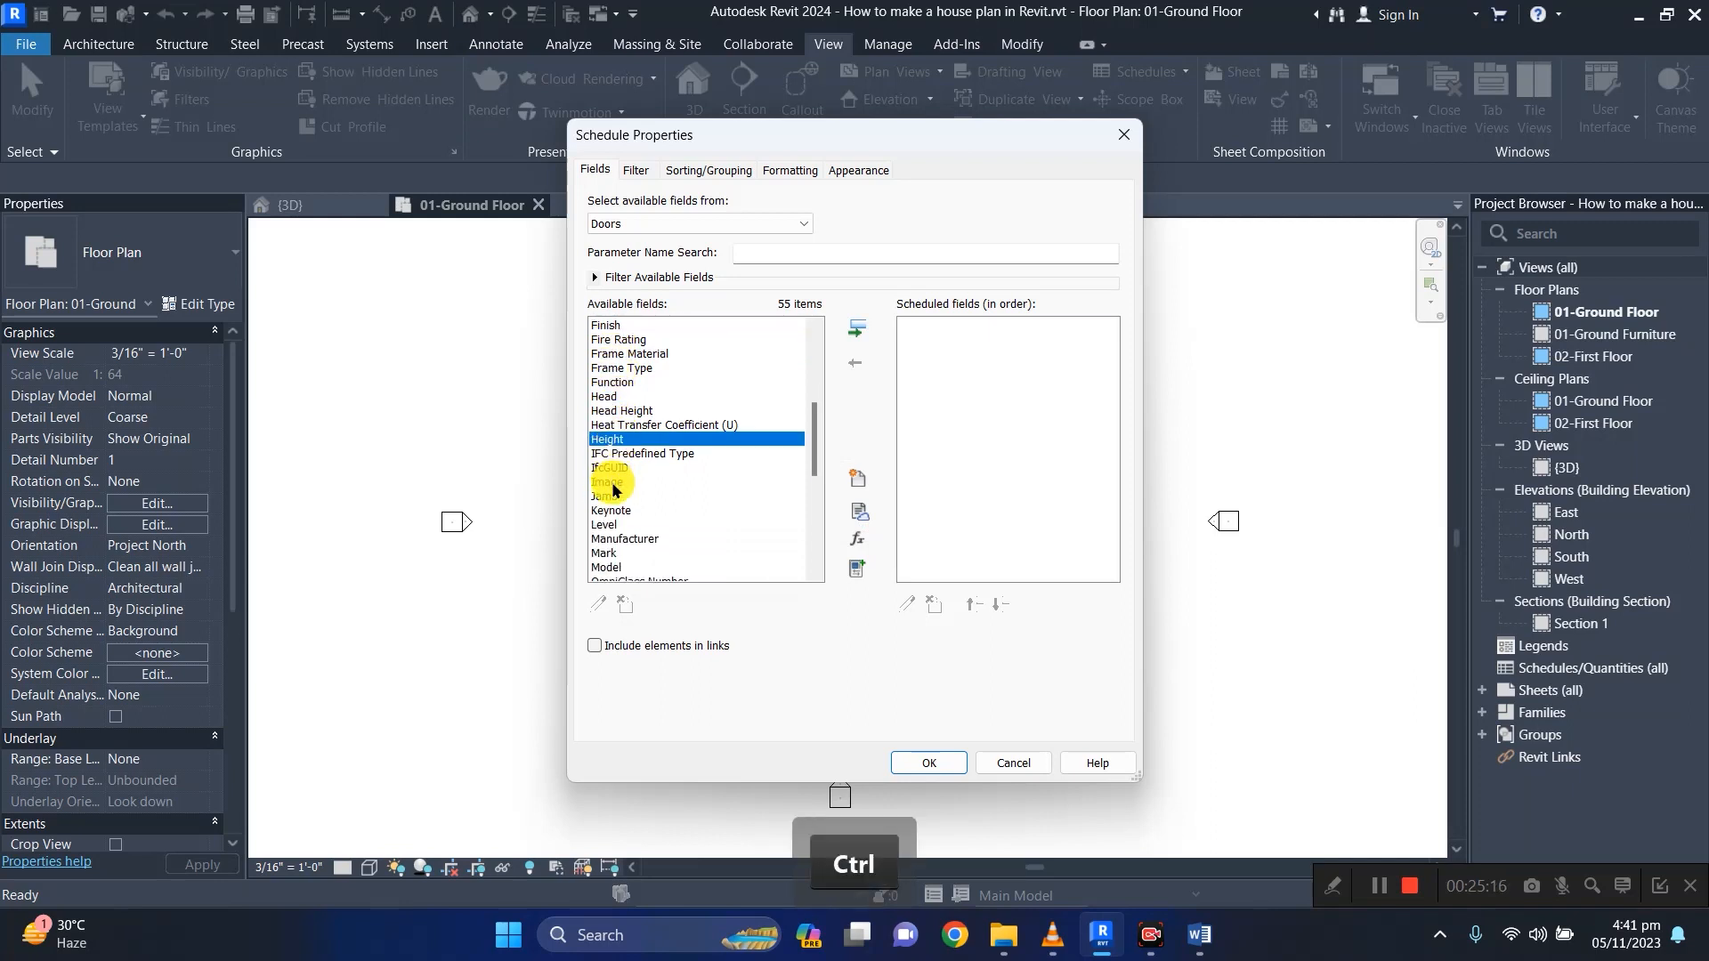
{"action": "scroll", "coordinate": [612, 498], "scroll_direction": "down", "scroll_amount": 6}
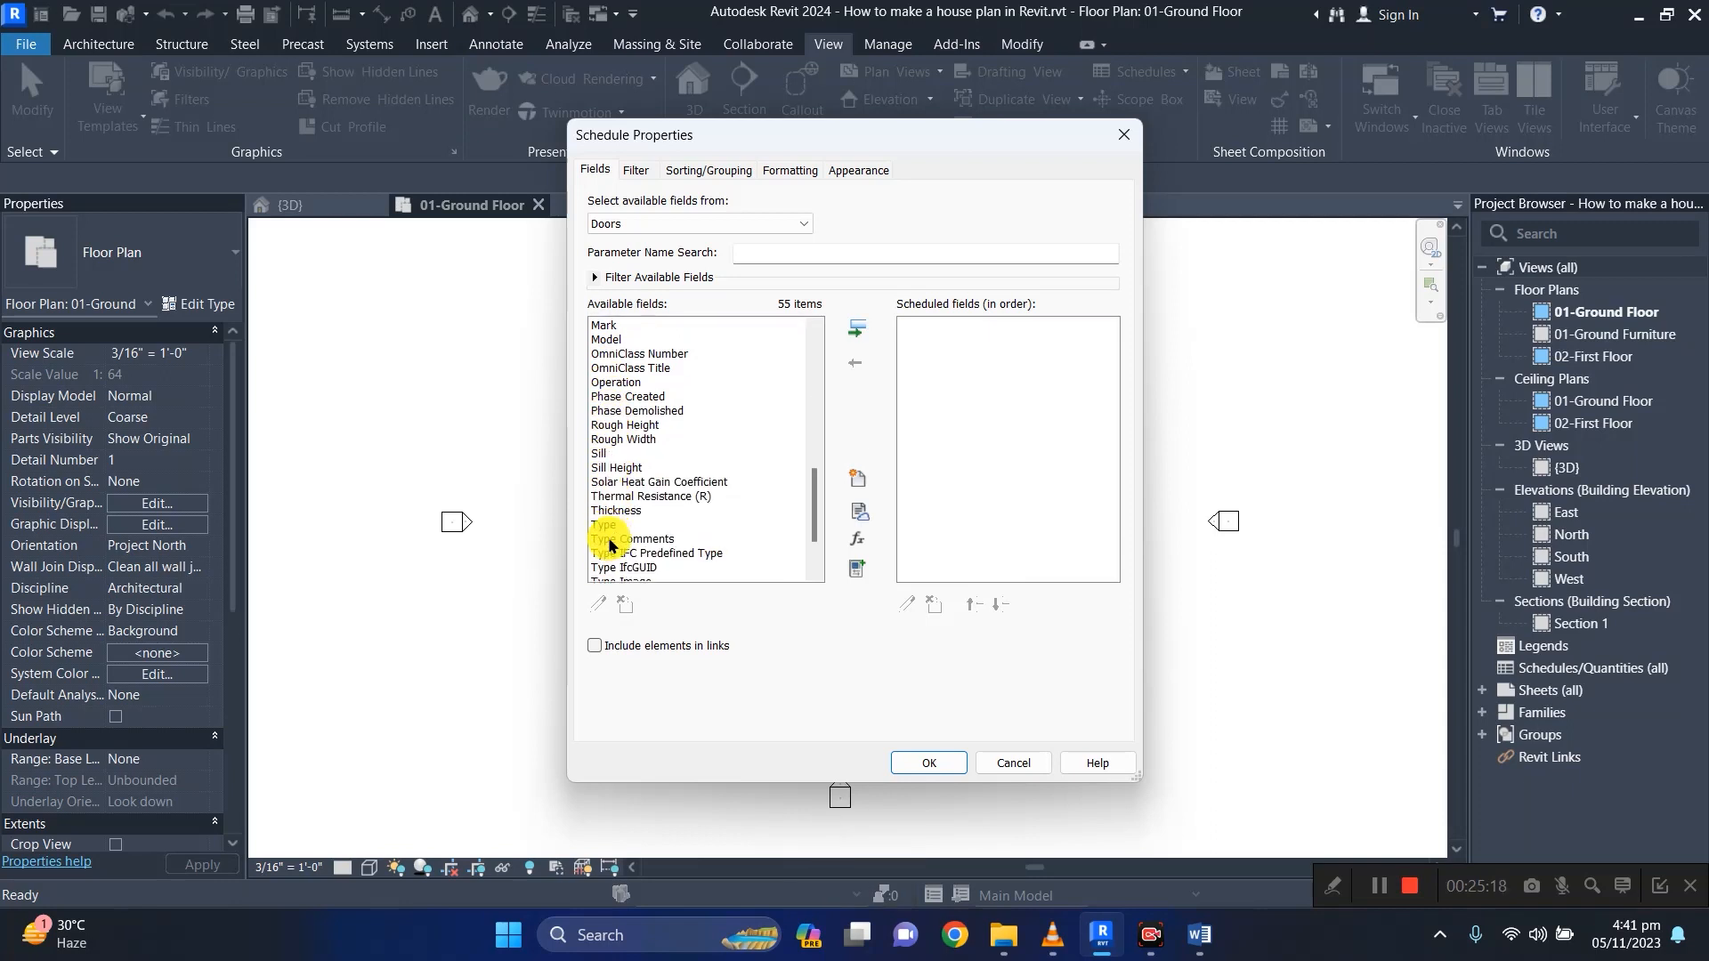
{"action": "left_click", "coordinate": [615, 466], "text": "ctrl"}
{"action": "left_click", "coordinate": [615, 466], "text": "ctrl"}
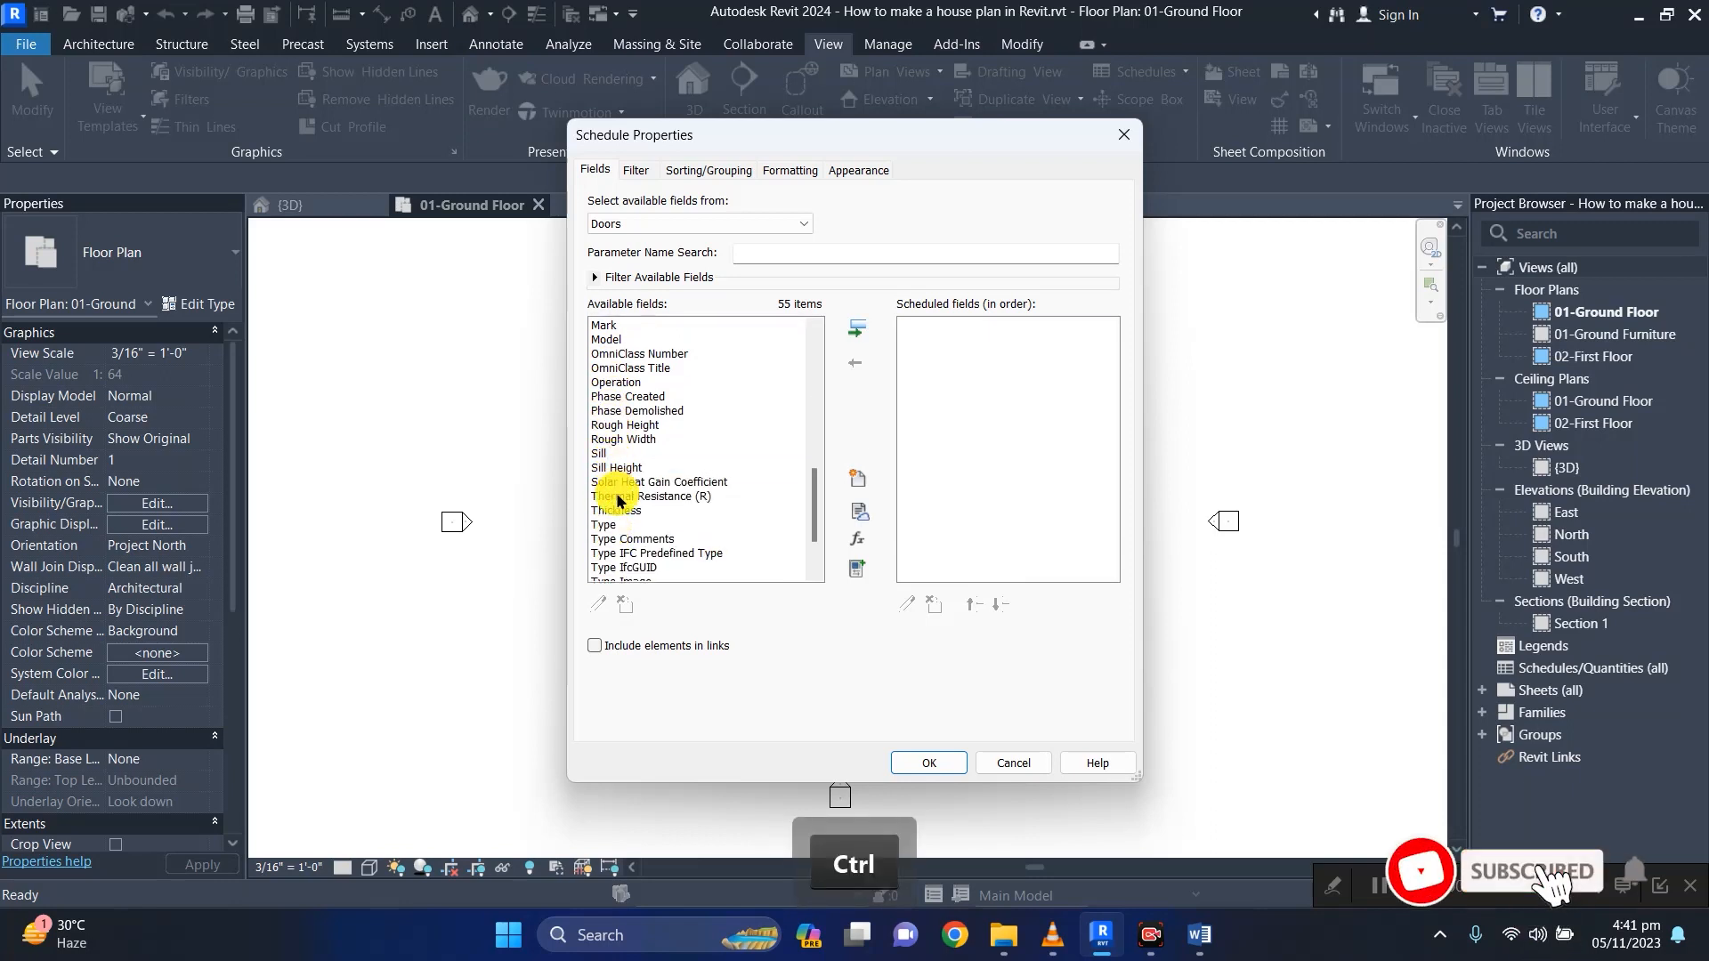
{"action": "scroll", "coordinate": [623, 507], "scroll_direction": "down", "scroll_amount": 2}
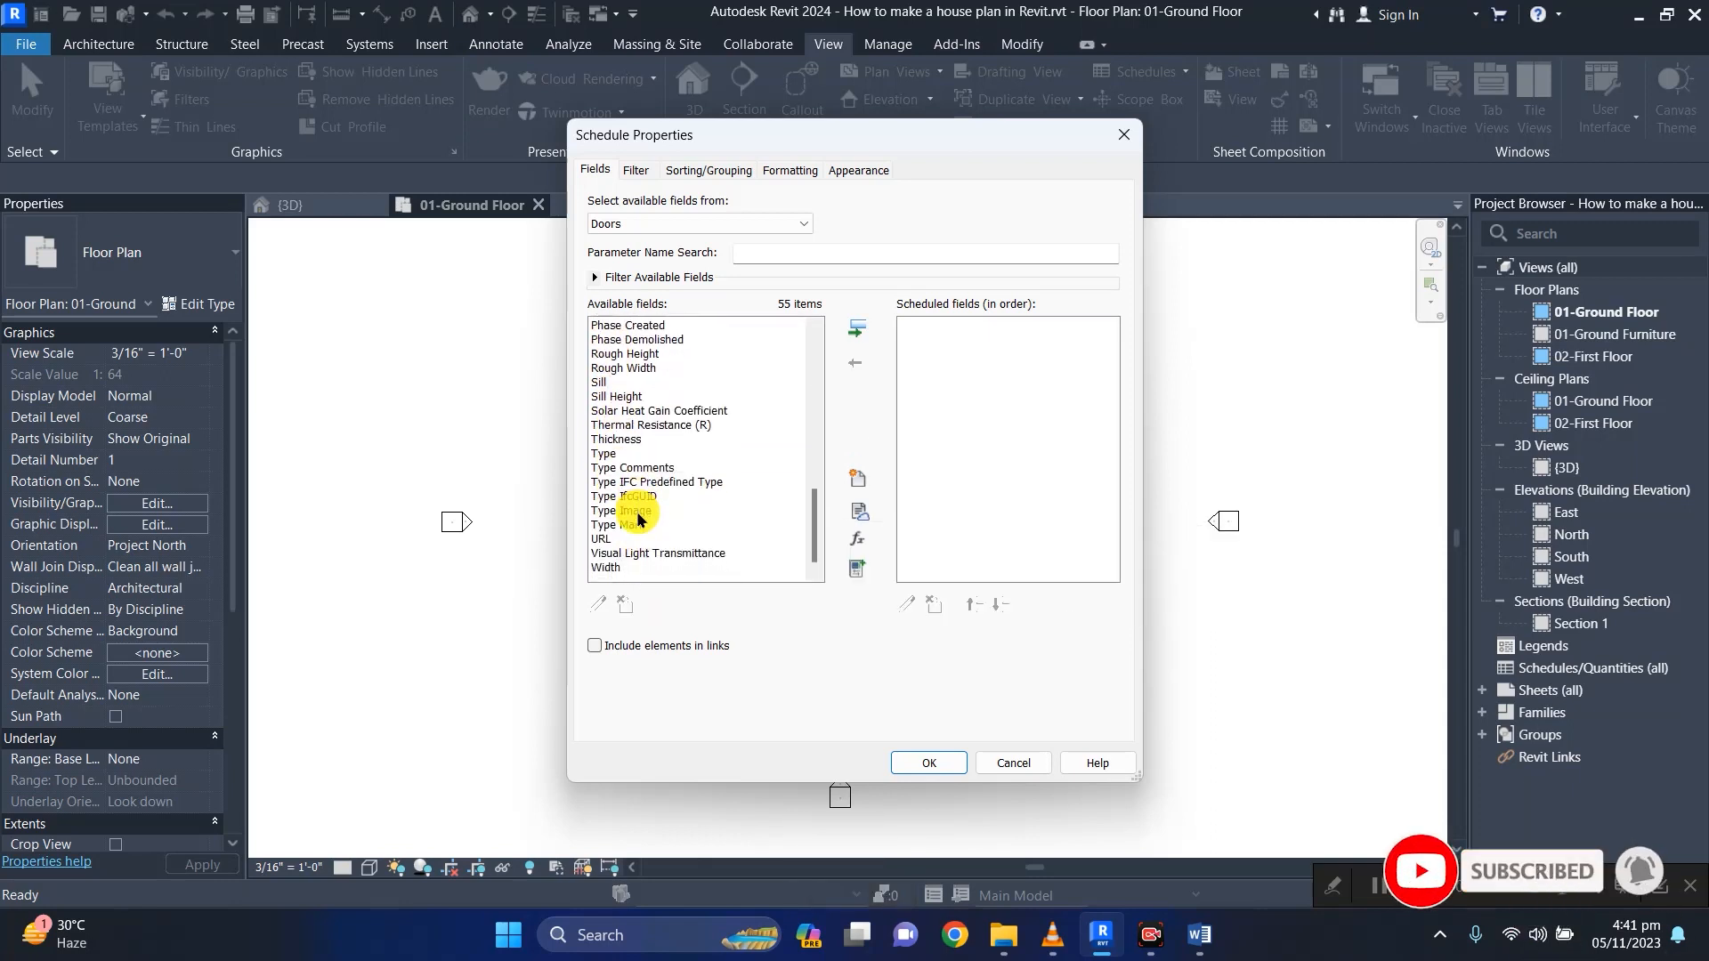
{"action": "left_click", "coordinate": [615, 564], "text": "ctrl"}
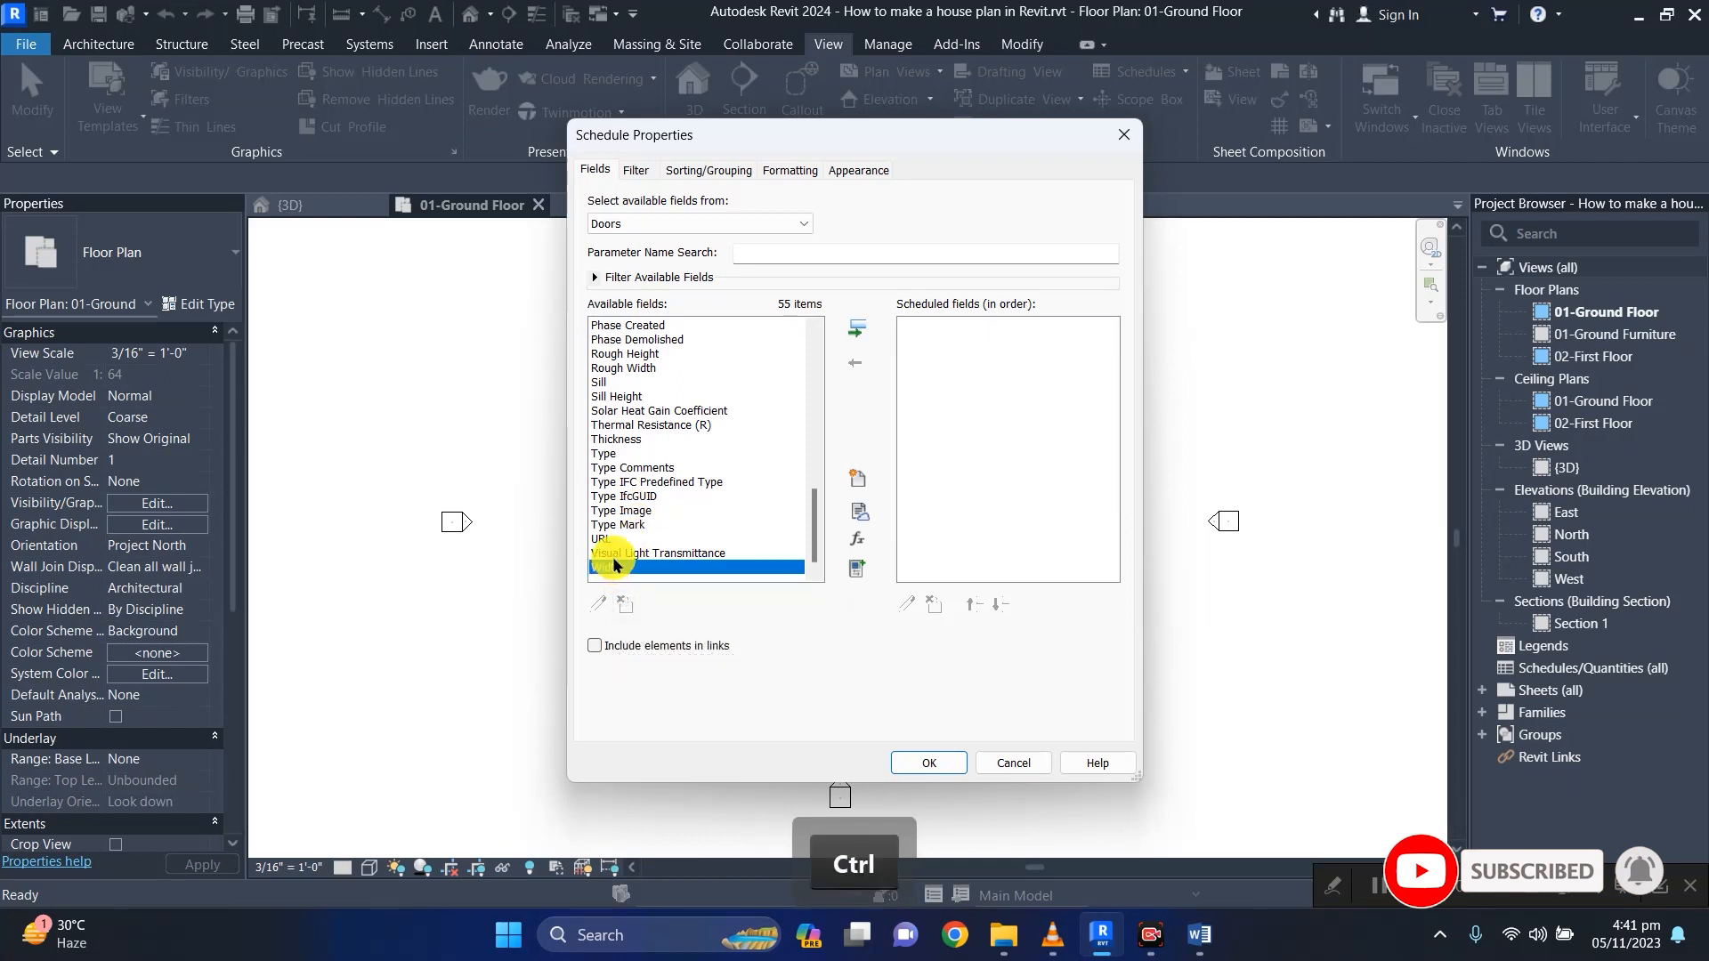
{"action": "scroll", "coordinate": [613, 558], "scroll_direction": "up", "scroll_amount": 10}
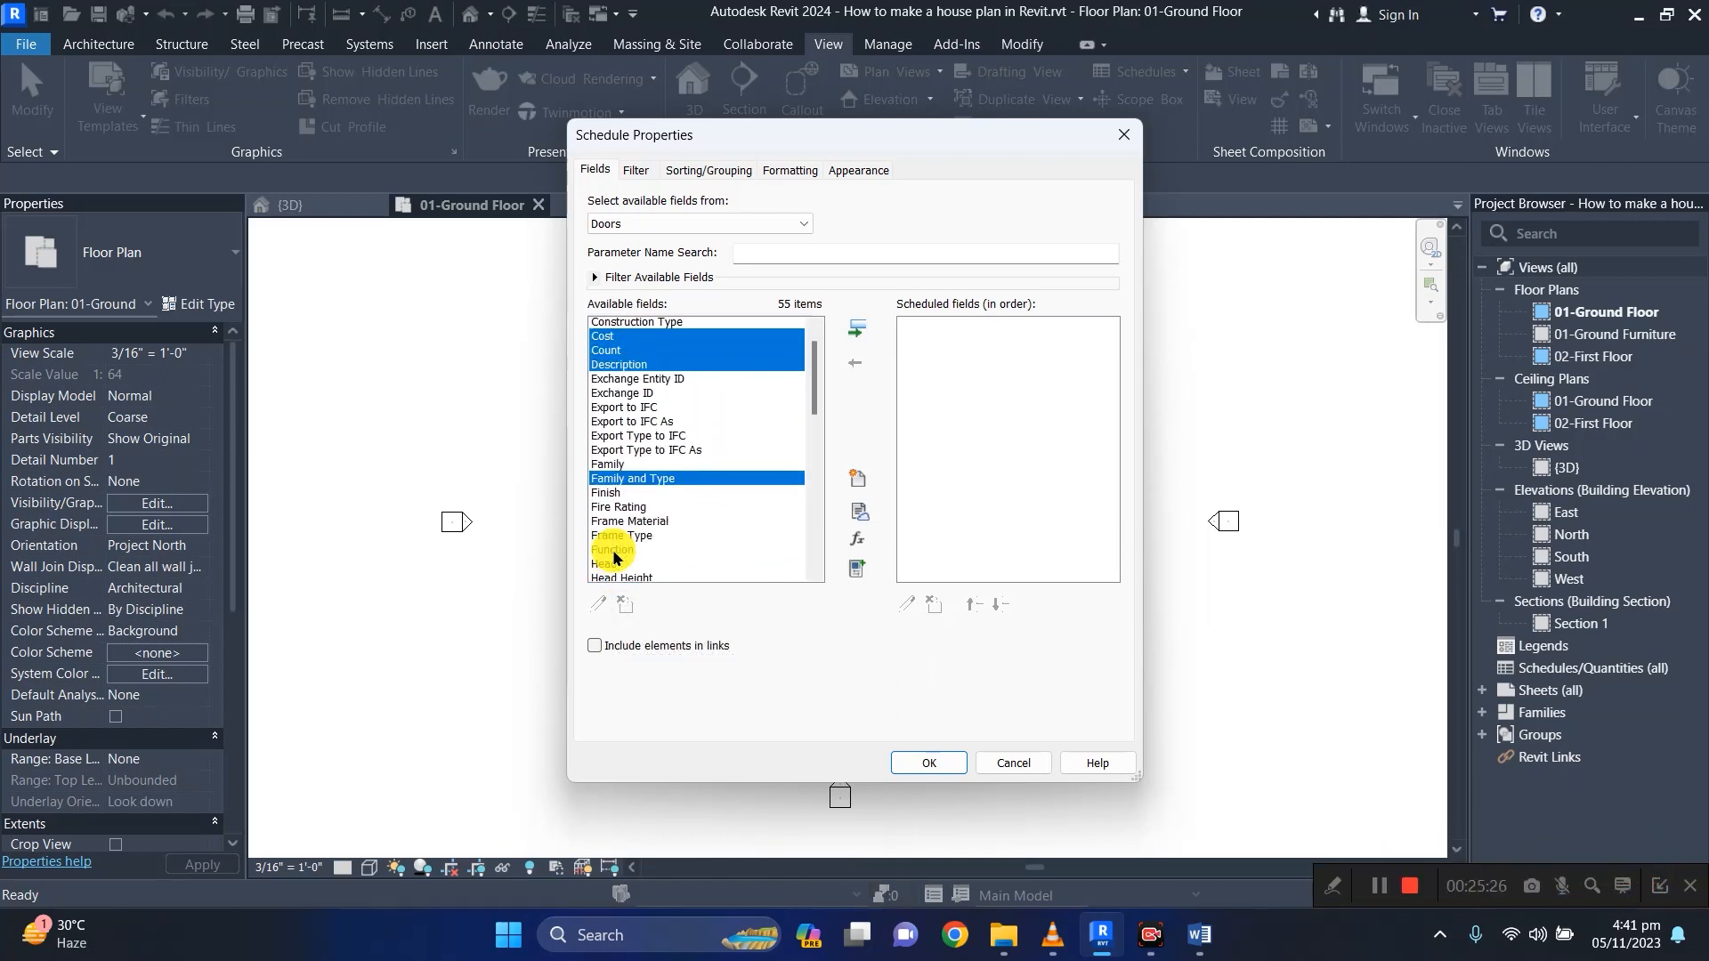
{"action": "scroll", "coordinate": [614, 551], "scroll_direction": "up", "scroll_amount": 2}
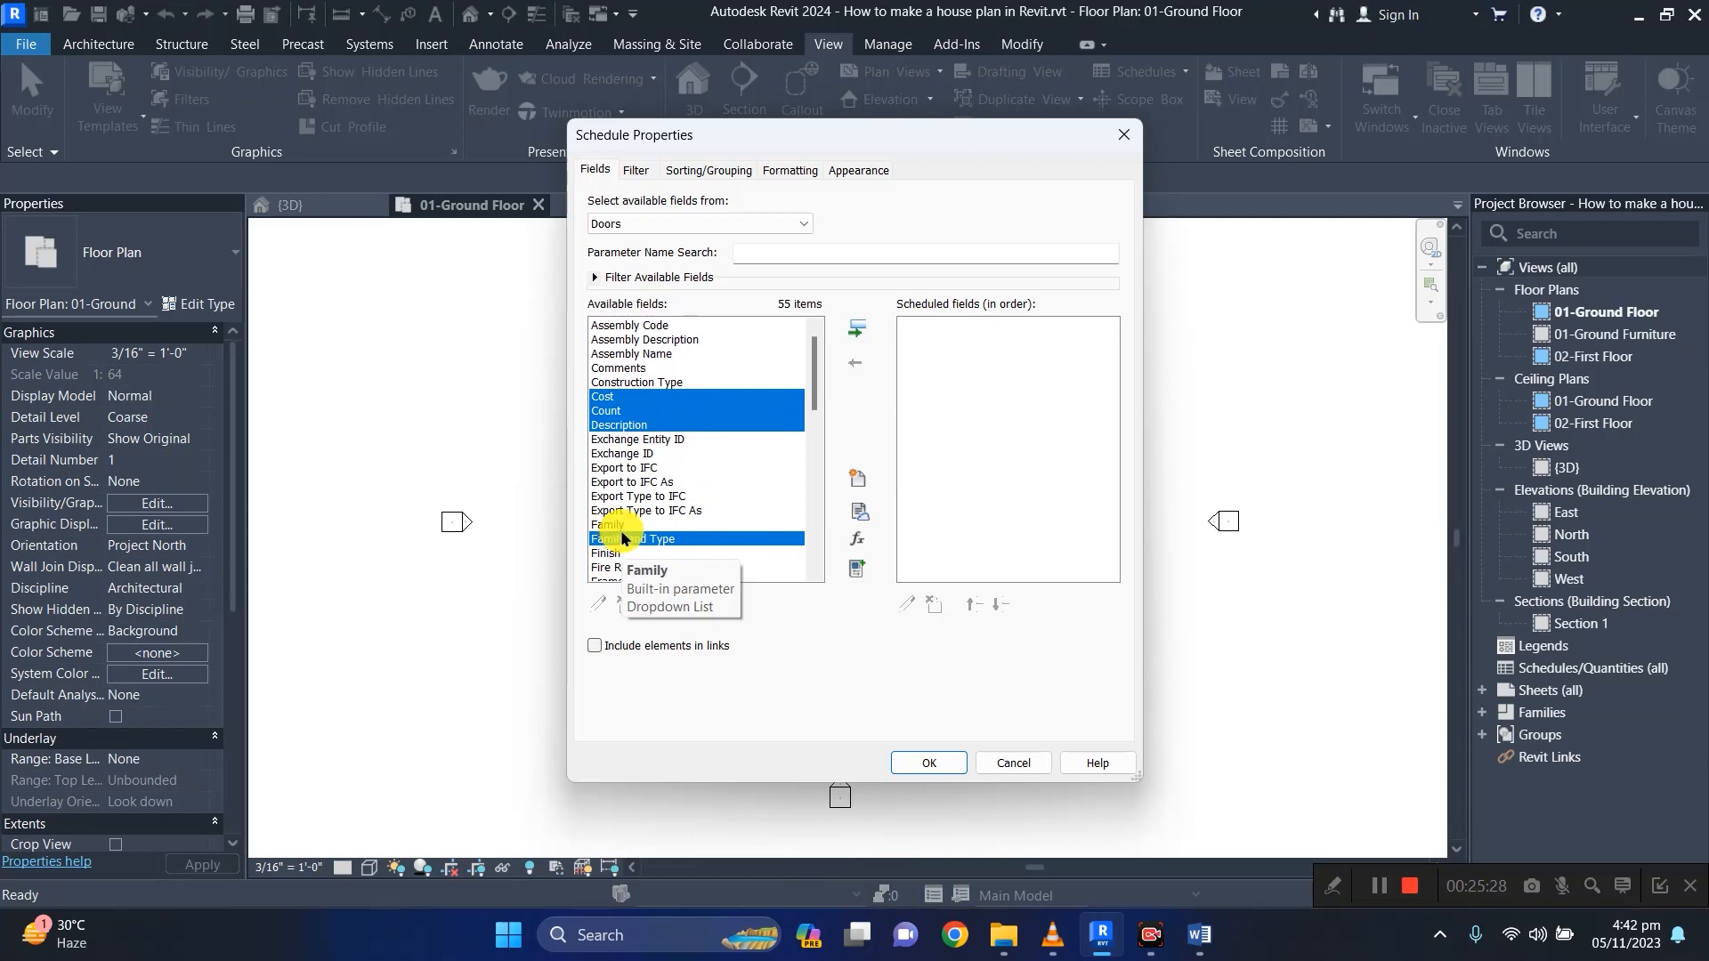
{"action": "scroll", "coordinate": [618, 512], "scroll_direction": "down", "scroll_amount": 4}
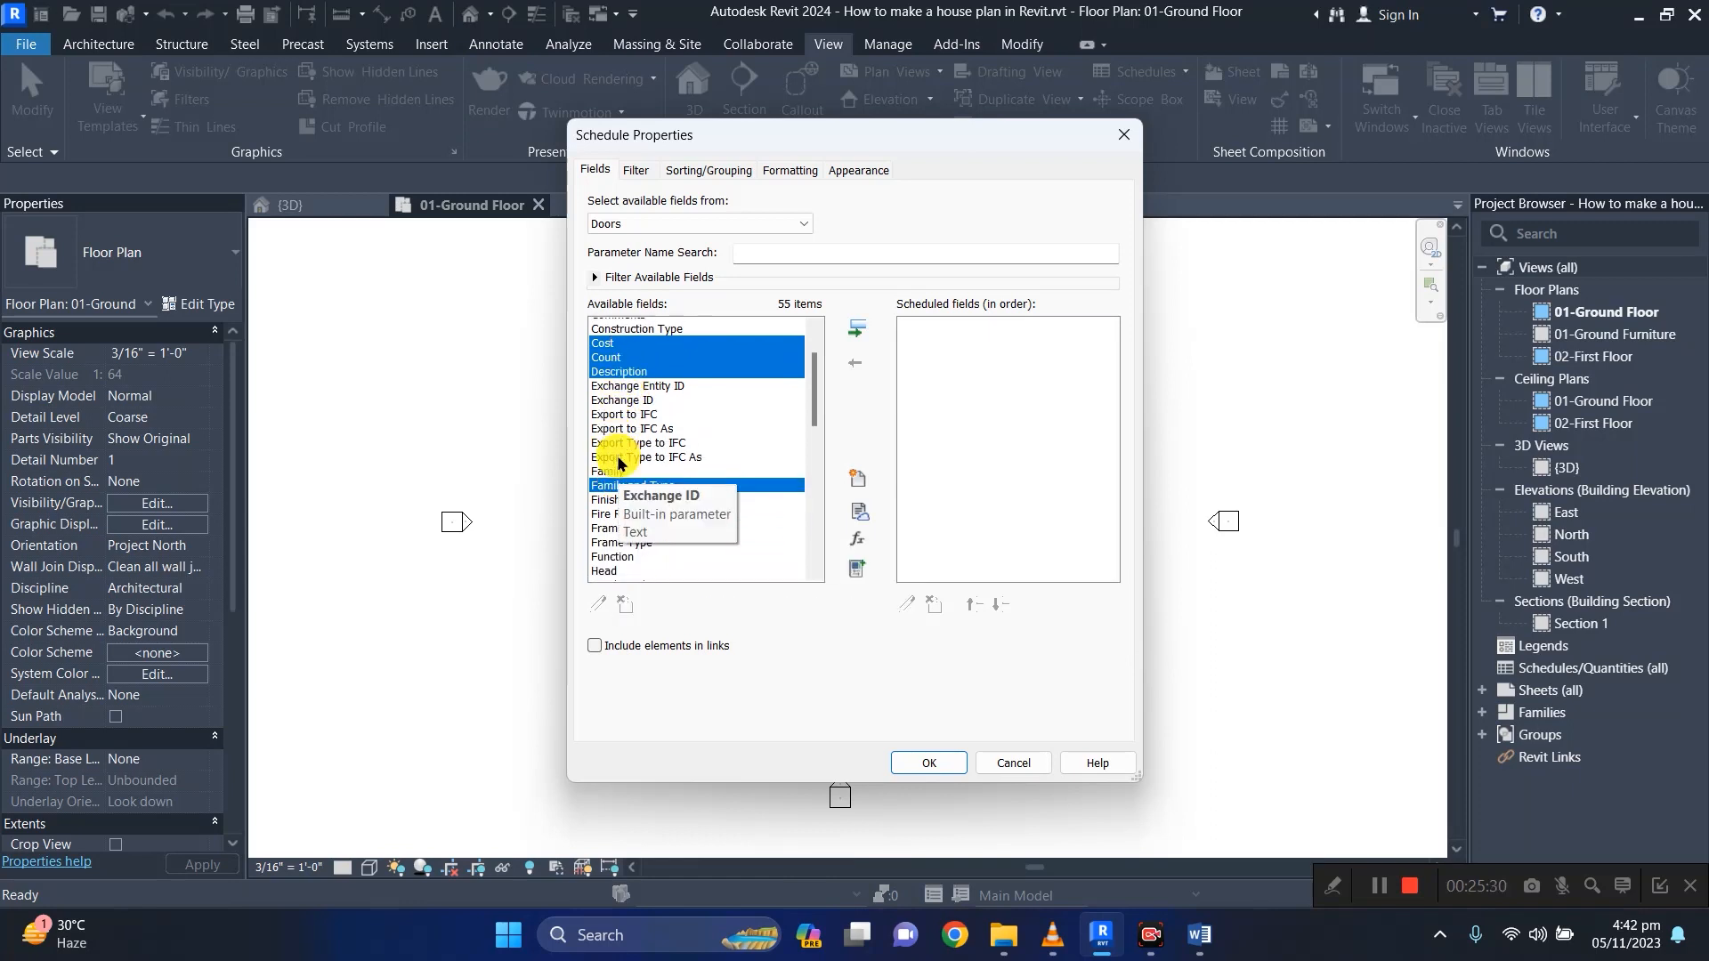
{"action": "scroll", "coordinate": [609, 525], "scroll_direction": "down", "scroll_amount": 4}
{"action": "scroll", "coordinate": [622, 486], "scroll_direction": "down", "scroll_amount": 2}
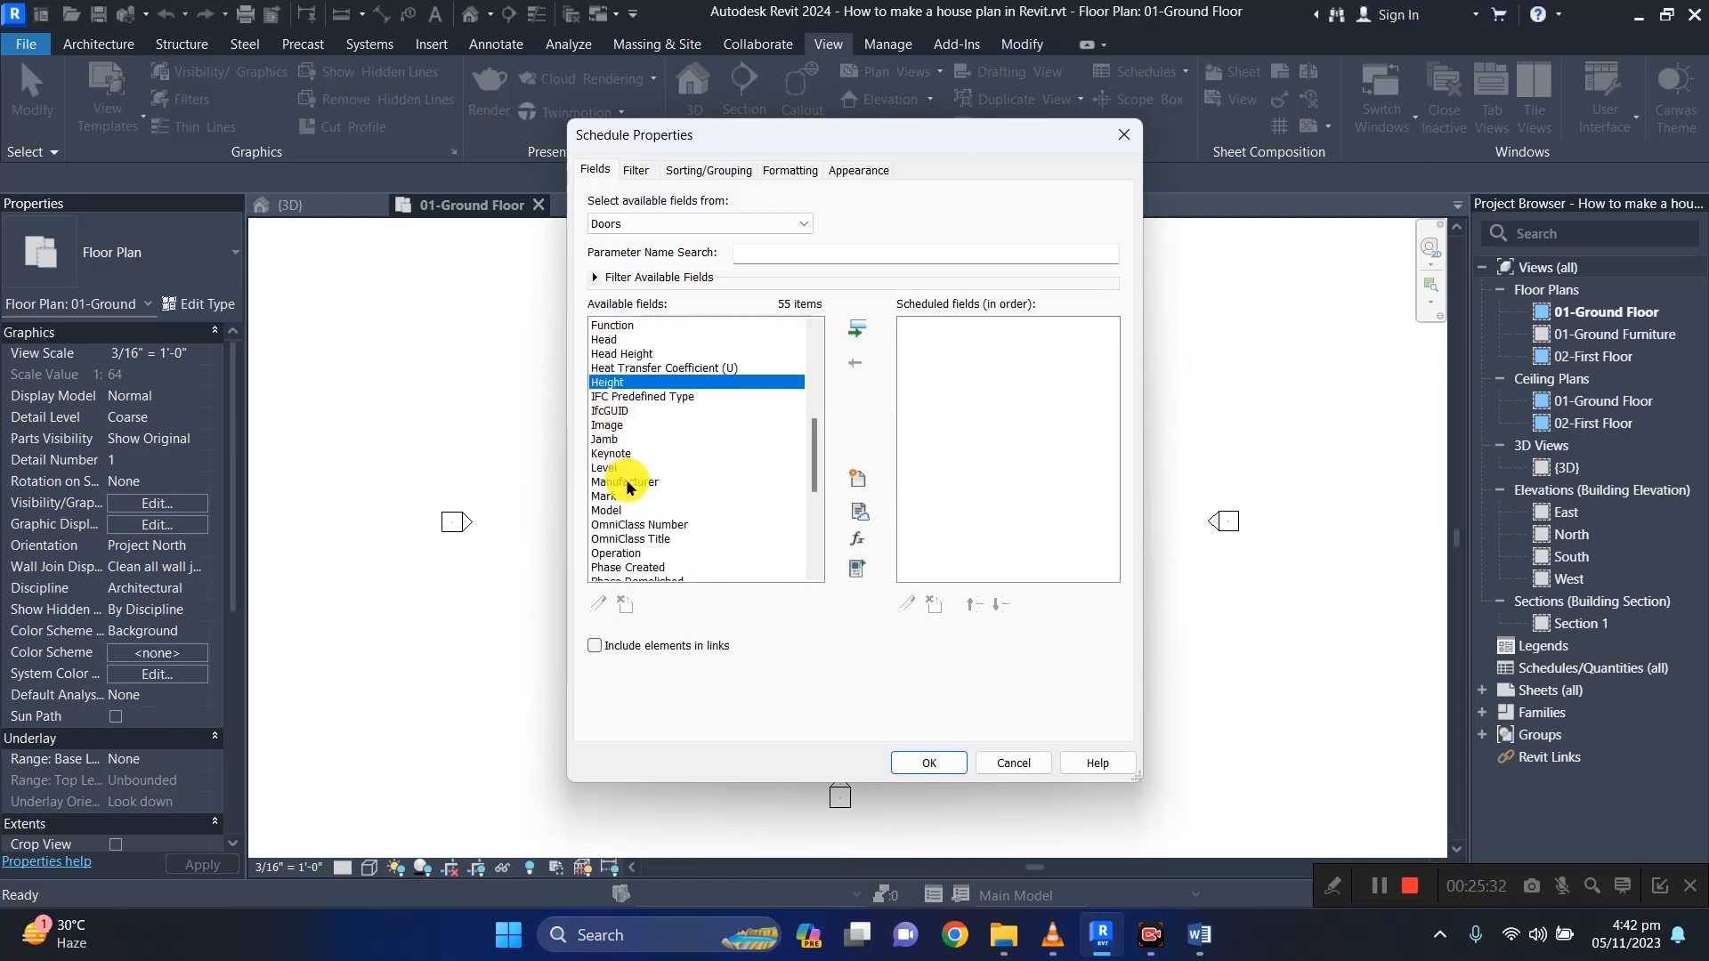
{"action": "left_click", "coordinate": [604, 495], "text": "ctrl"}
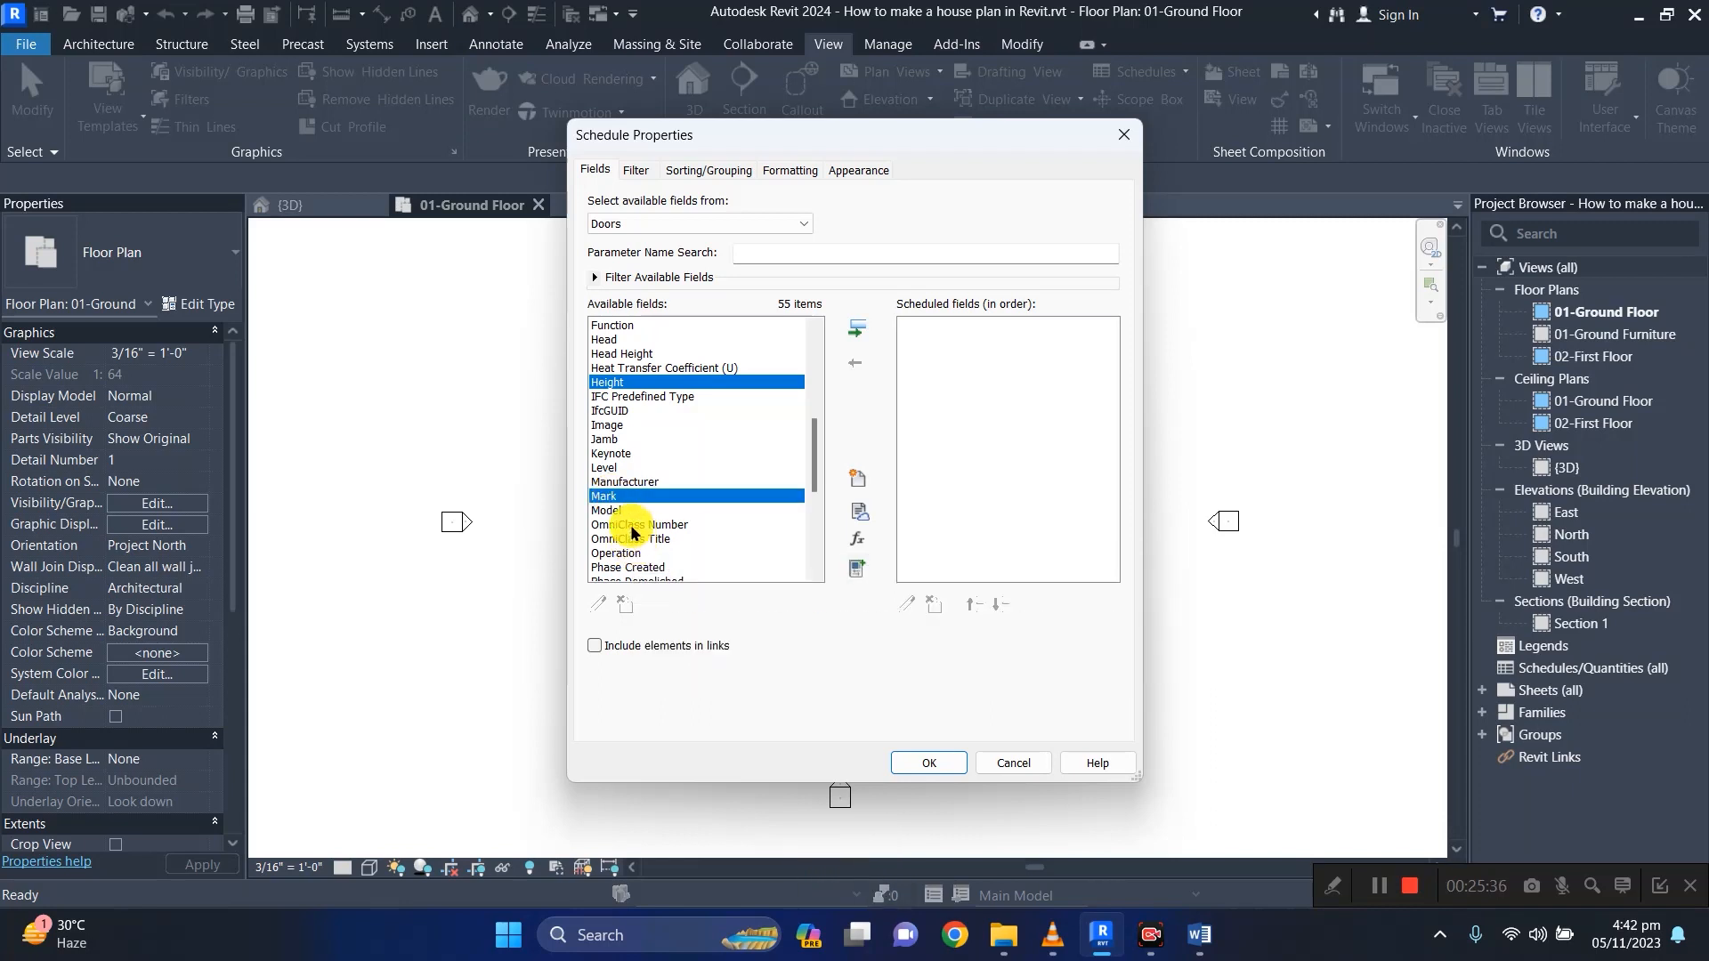
{"action": "scroll", "coordinate": [634, 527], "scroll_direction": "down", "scroll_amount": 3}
{"action": "left_click", "coordinate": [857, 329]}
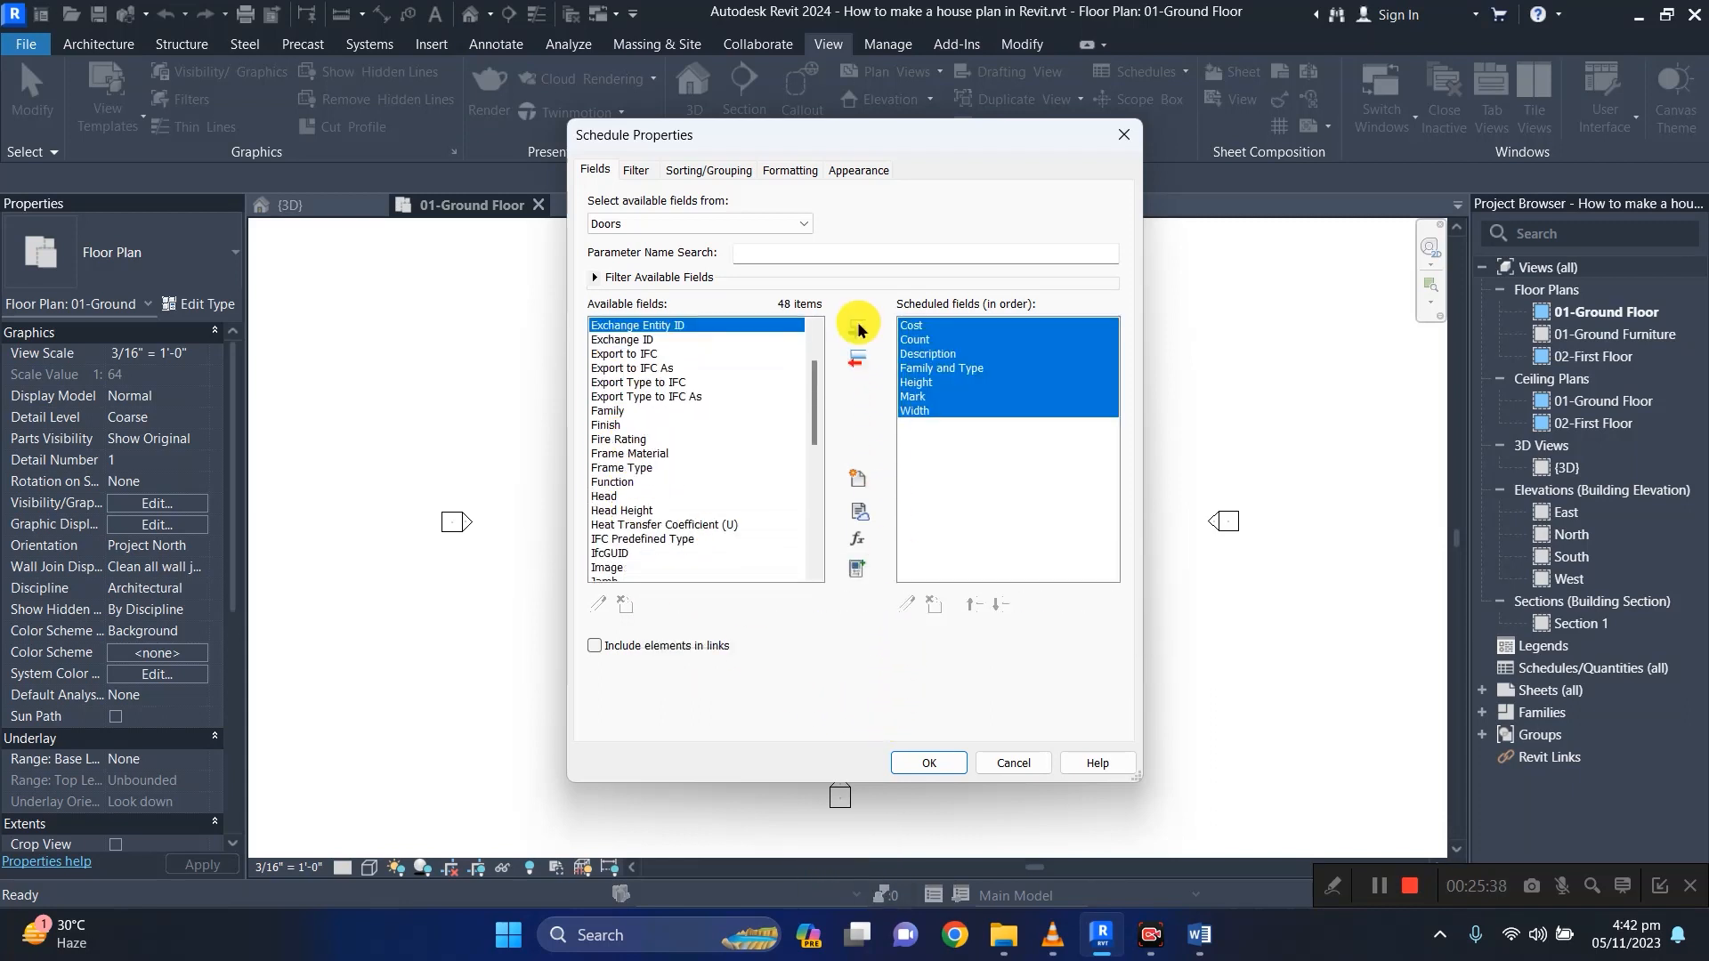
Move the Mark field to the first position in the door schedule's field order.
{"action": "left_click", "coordinate": [936, 487]}
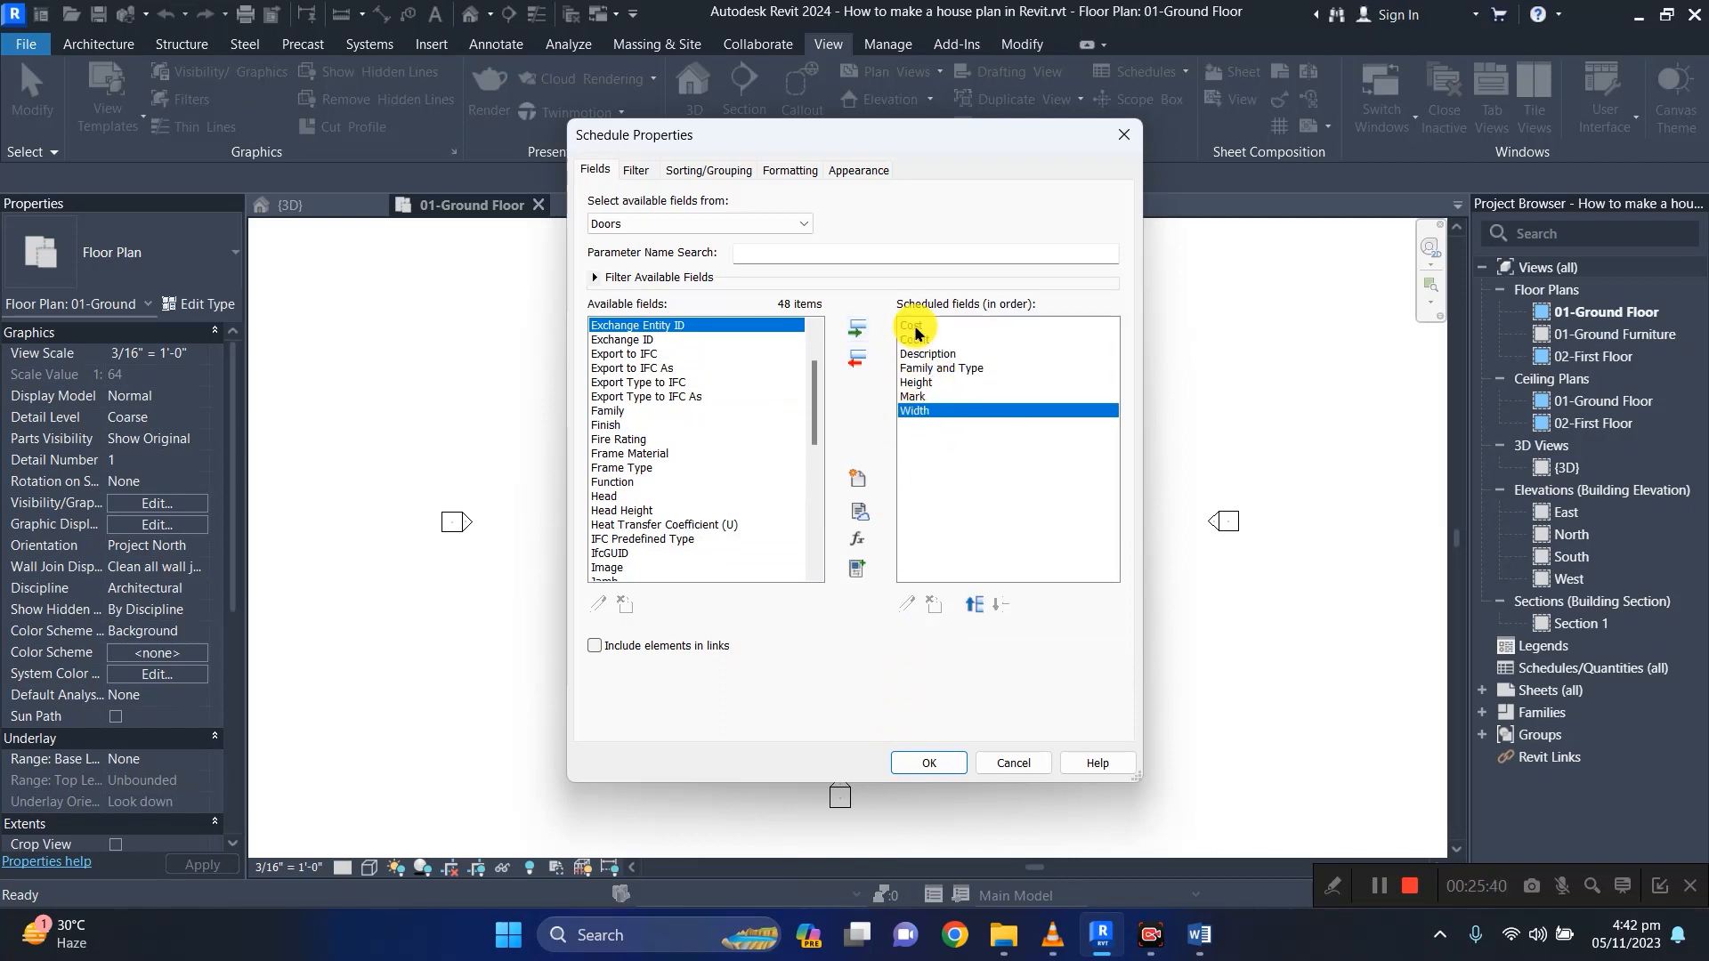
{"action": "left_click", "coordinate": [916, 396]}
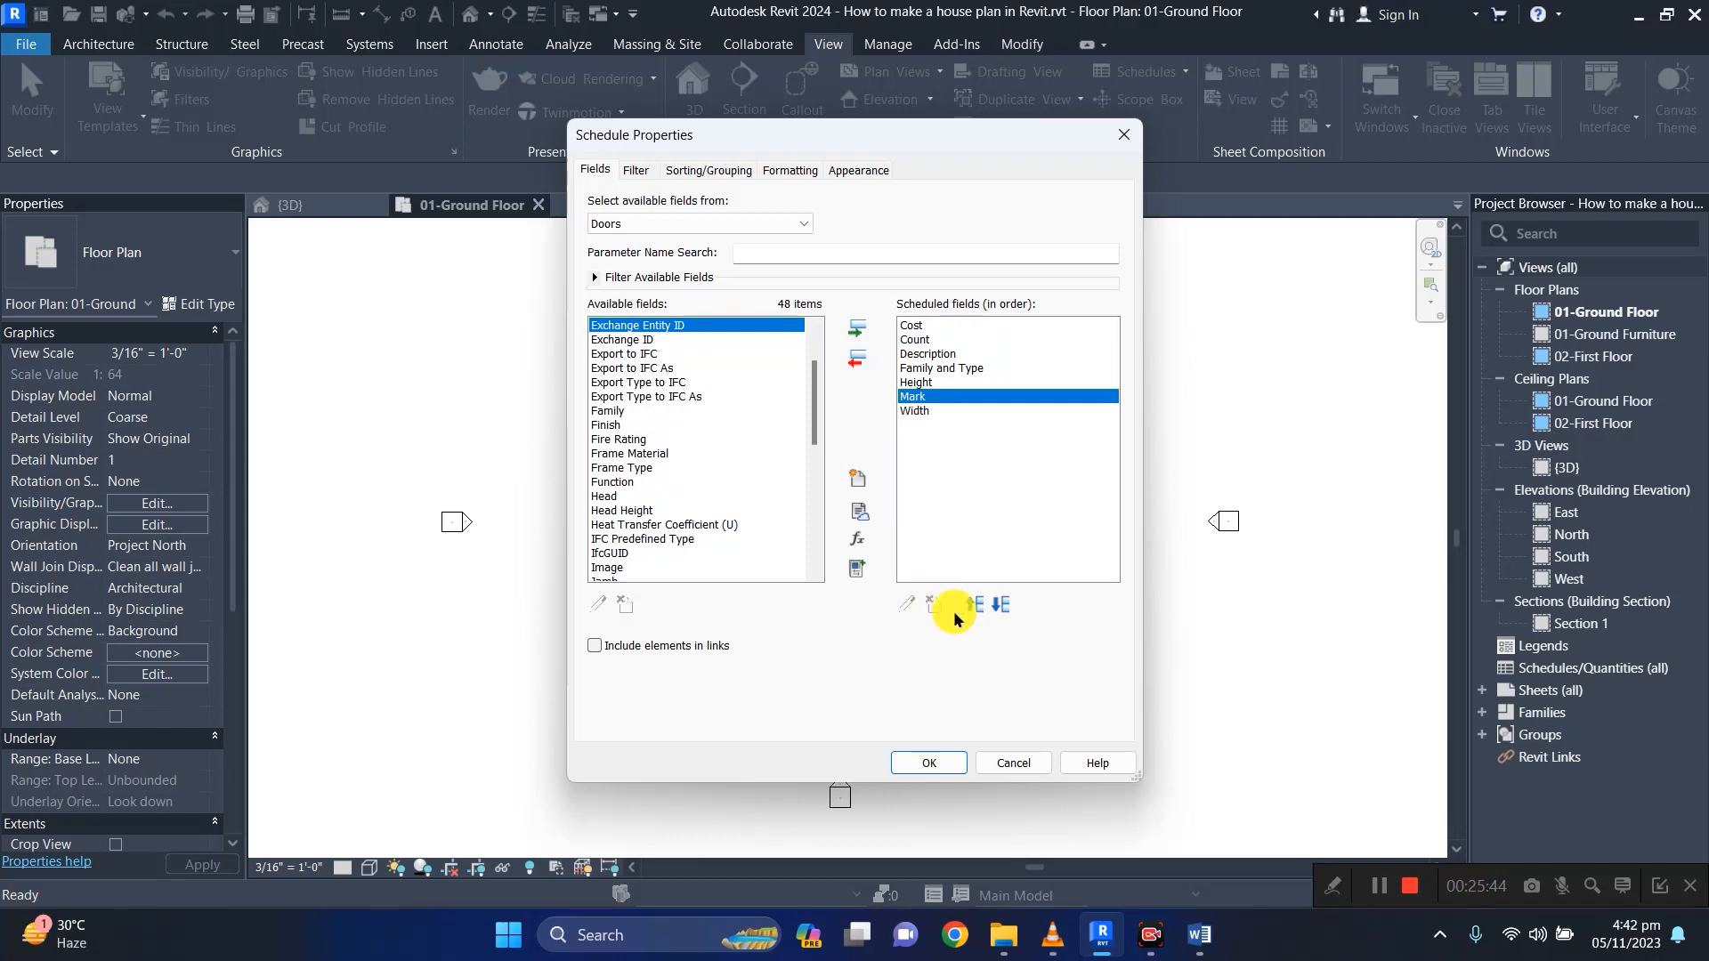
{"action": "left_click", "coordinate": [977, 605]}
{"action": "left_click", "coordinate": [976, 604]}
{"action": "left_click", "coordinate": [977, 605]}
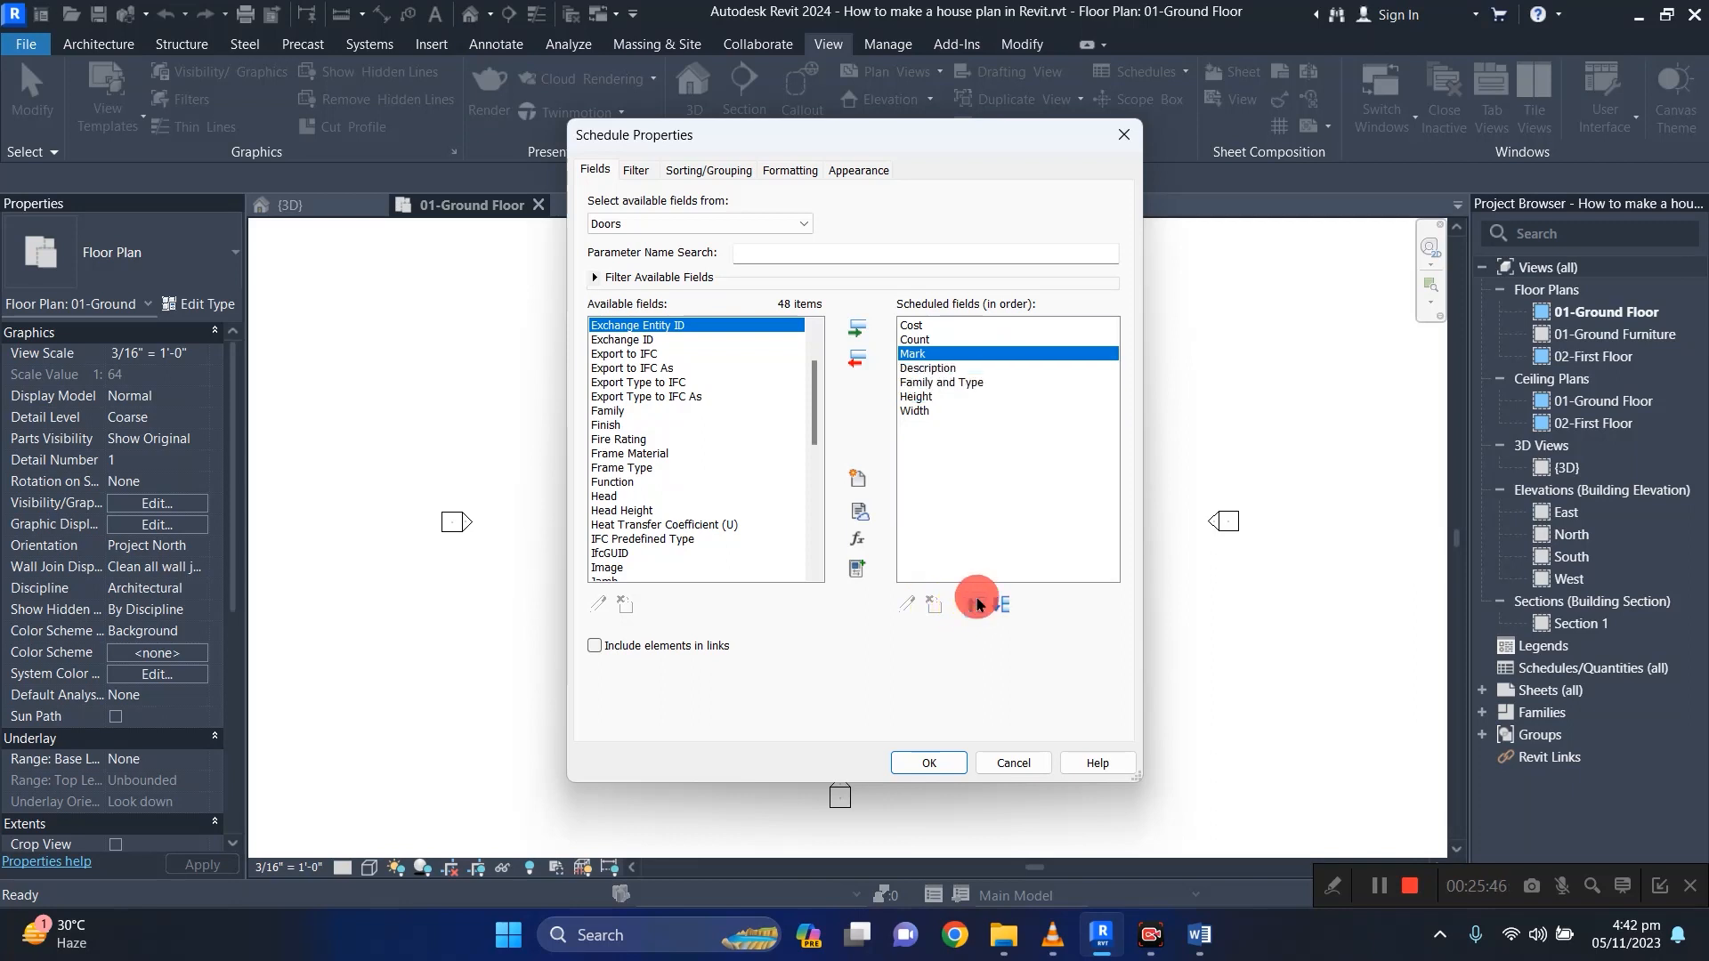
{"action": "left_click", "coordinate": [977, 604]}
{"action": "left_click", "coordinate": [977, 605]}
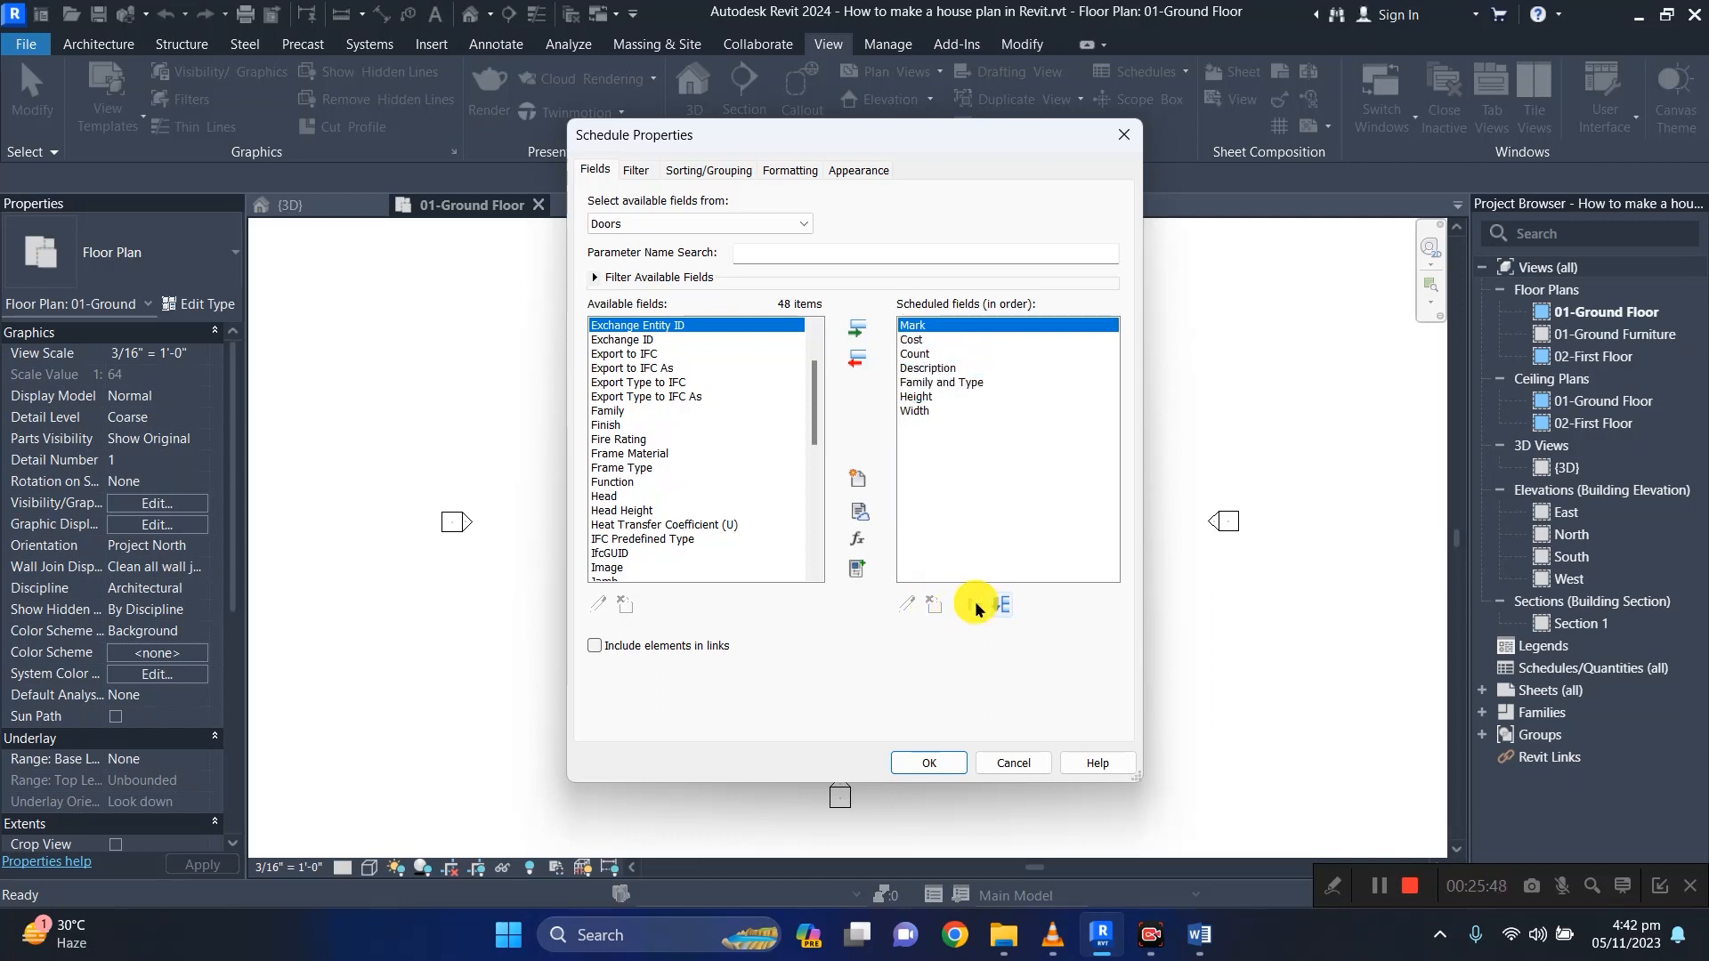
Move the Description field up to second place, directly after Mark.
{"action": "left_click", "coordinate": [949, 369]}
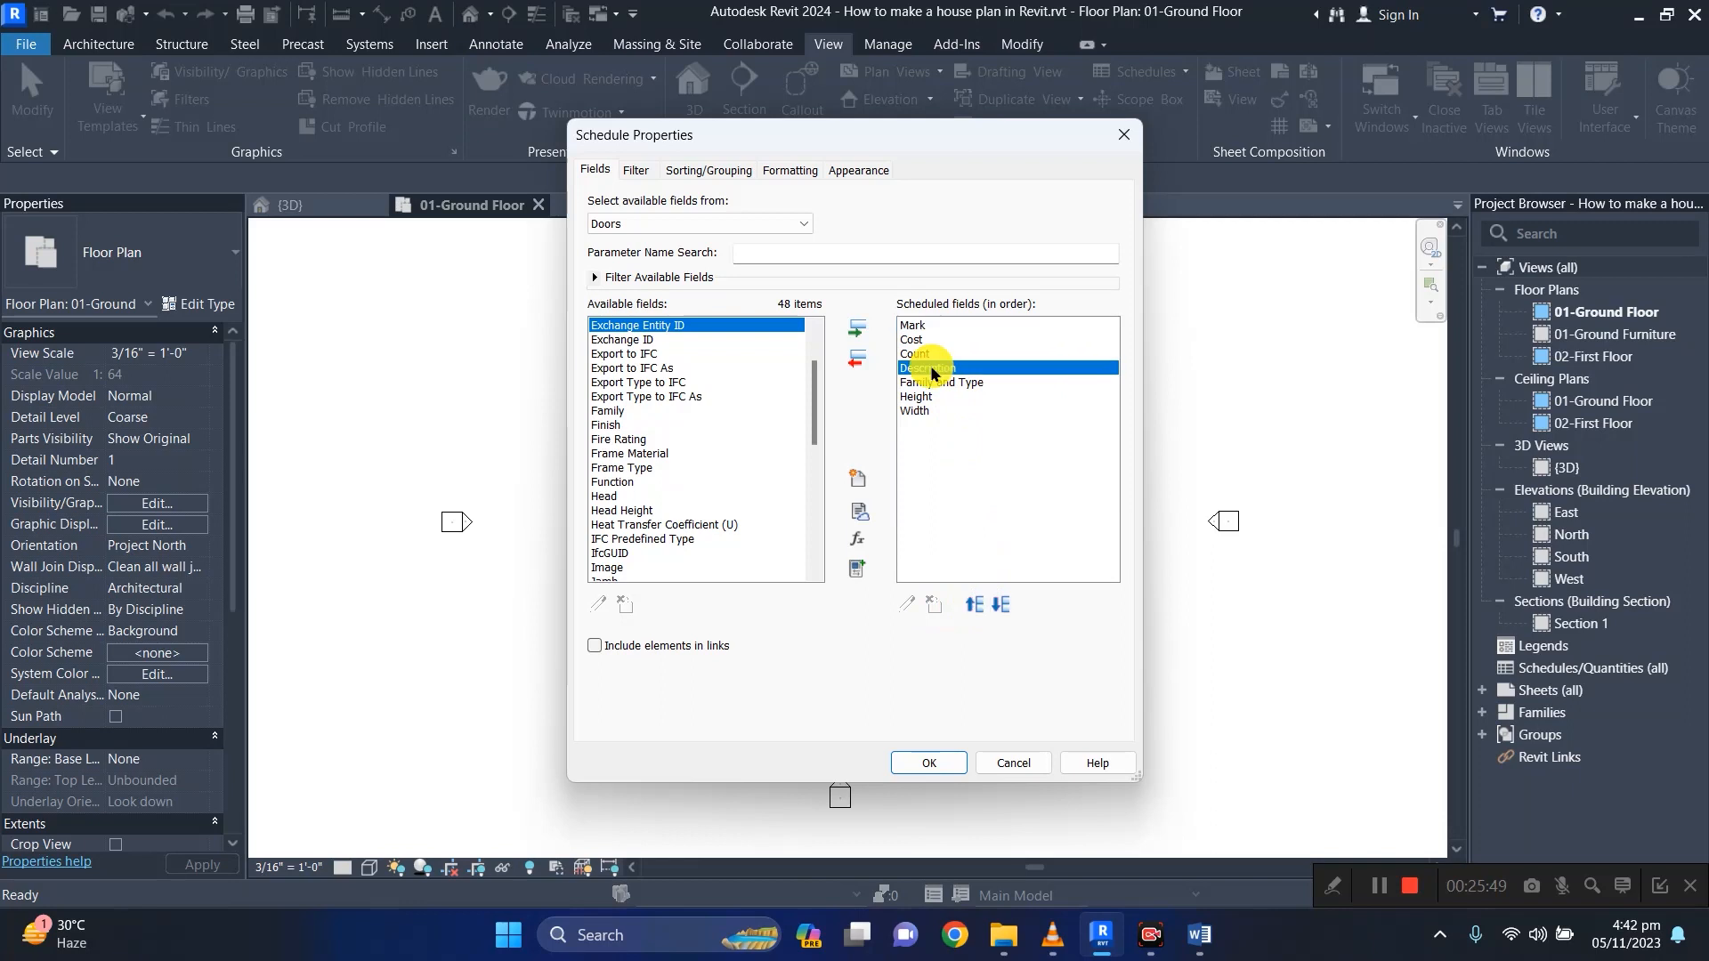
{"action": "left_click", "coordinate": [976, 604]}
{"action": "left_click", "coordinate": [977, 604]}
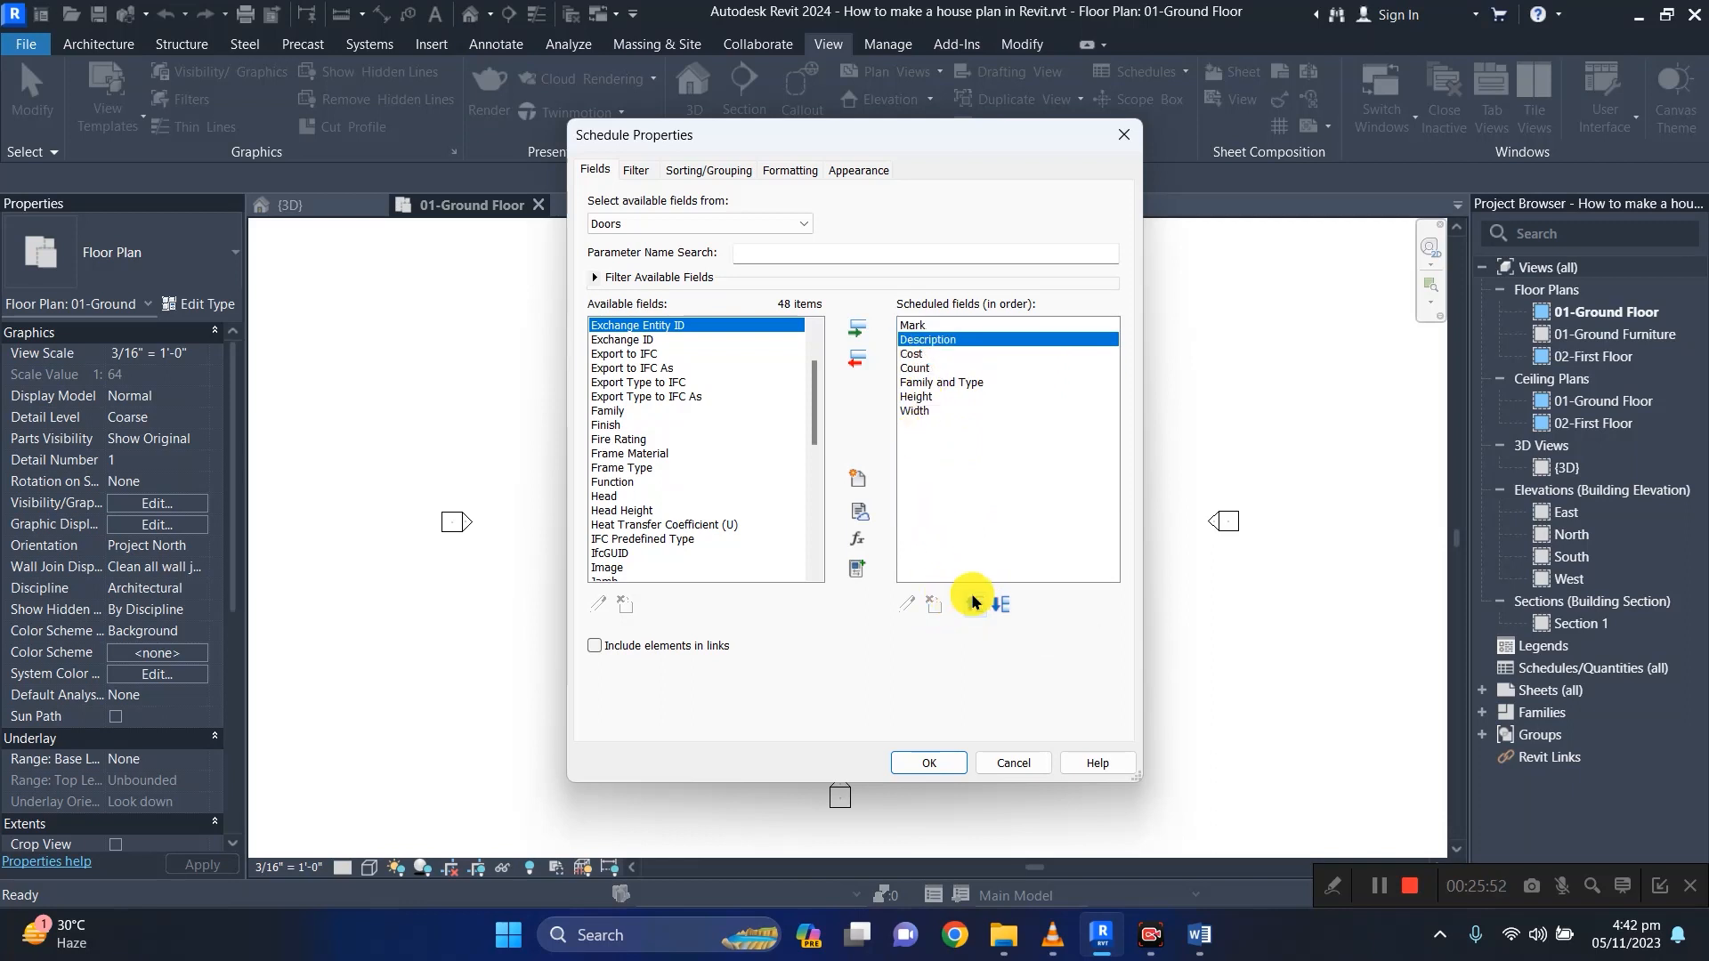
Move the Family and Type field to third place and Count to fourth in the door schedule's field order.
{"action": "left_click", "coordinate": [911, 368]}
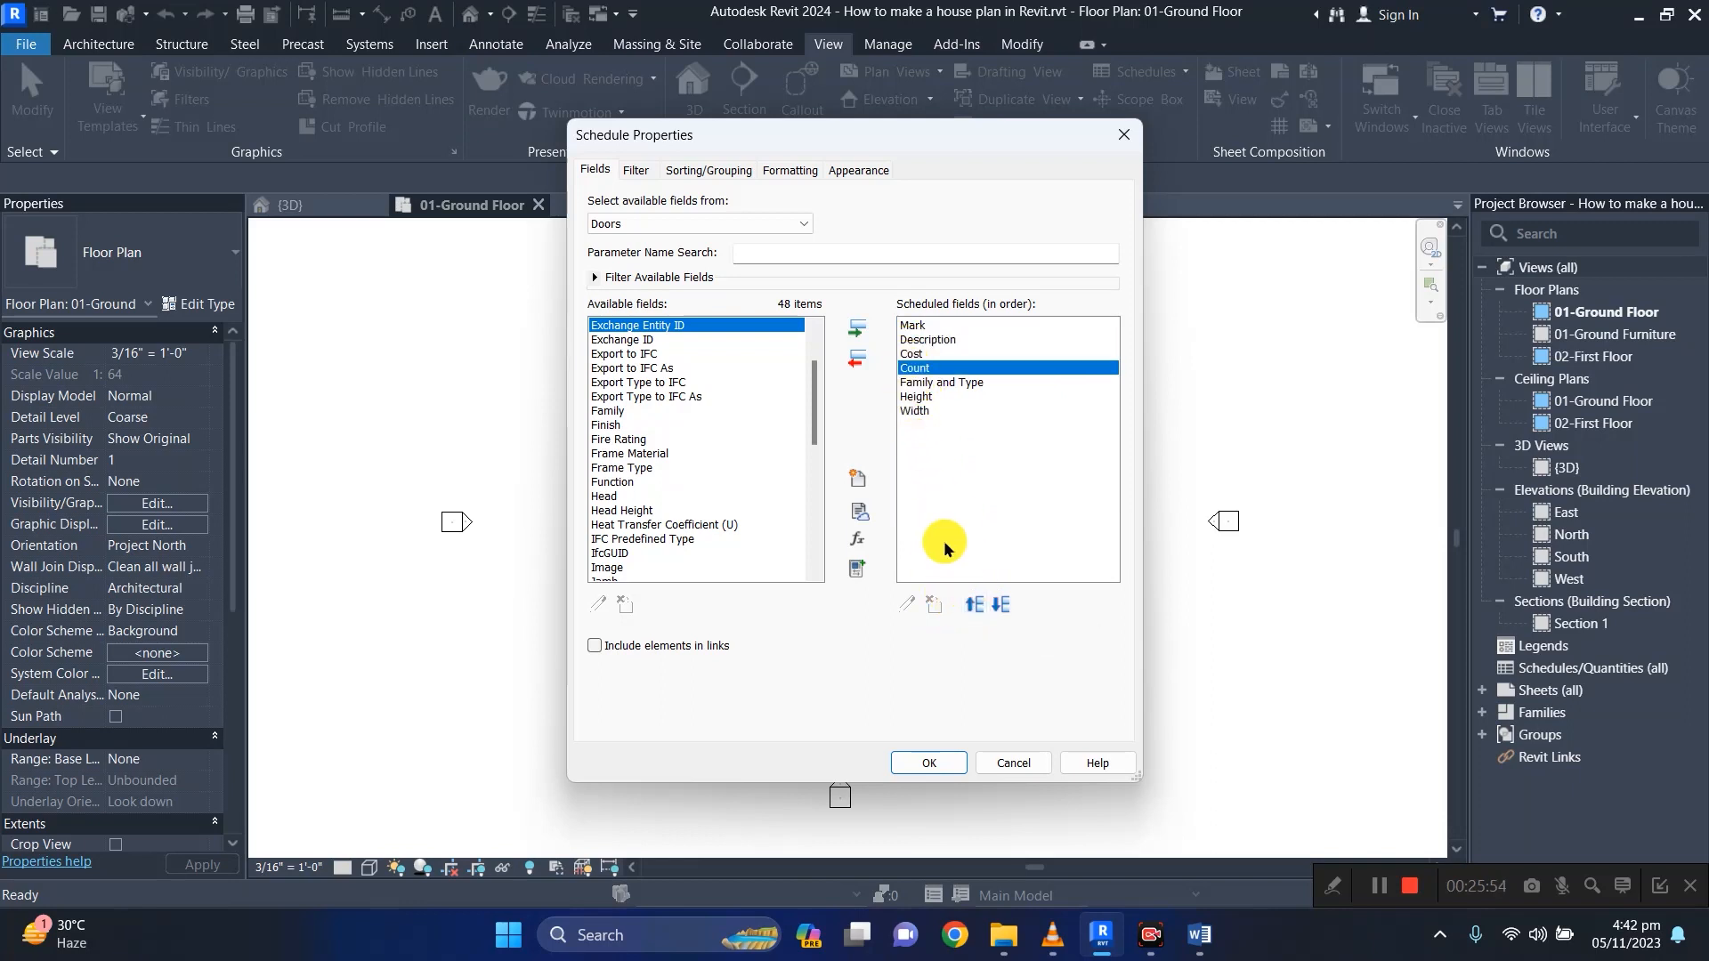
{"action": "left_click", "coordinate": [935, 383]}
{"action": "left_click", "coordinate": [977, 605]}
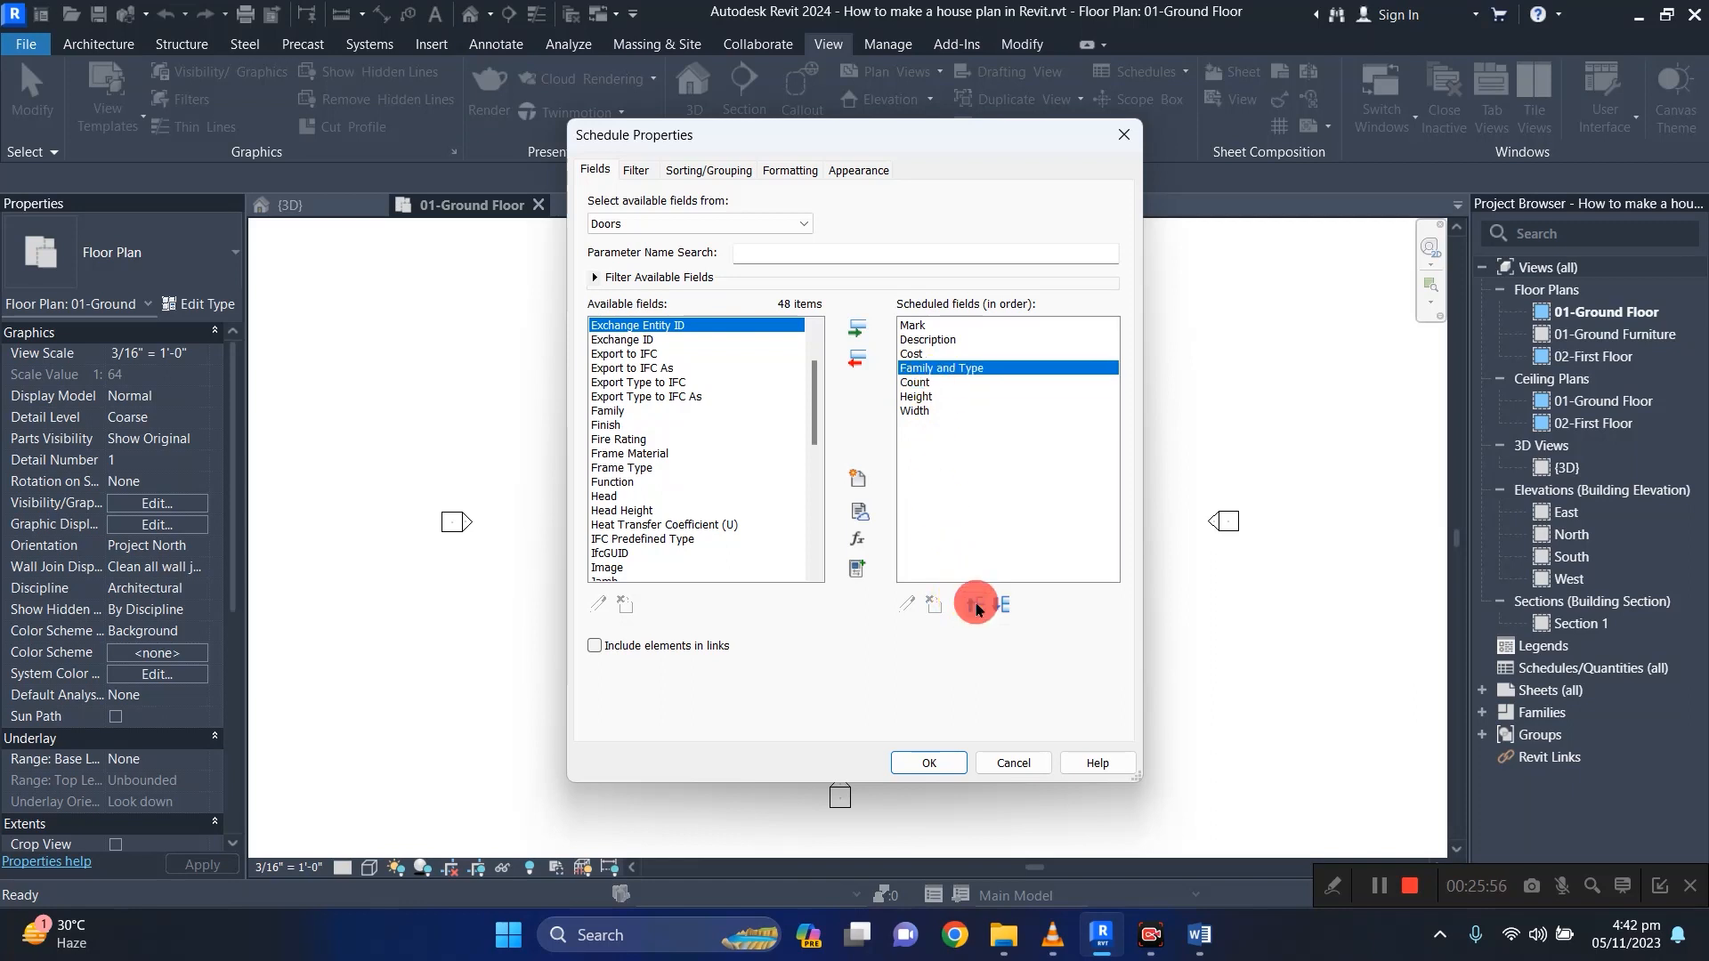
{"action": "left_click", "coordinate": [976, 604]}
{"action": "left_click", "coordinate": [916, 367]}
{"action": "left_click", "coordinate": [914, 382]}
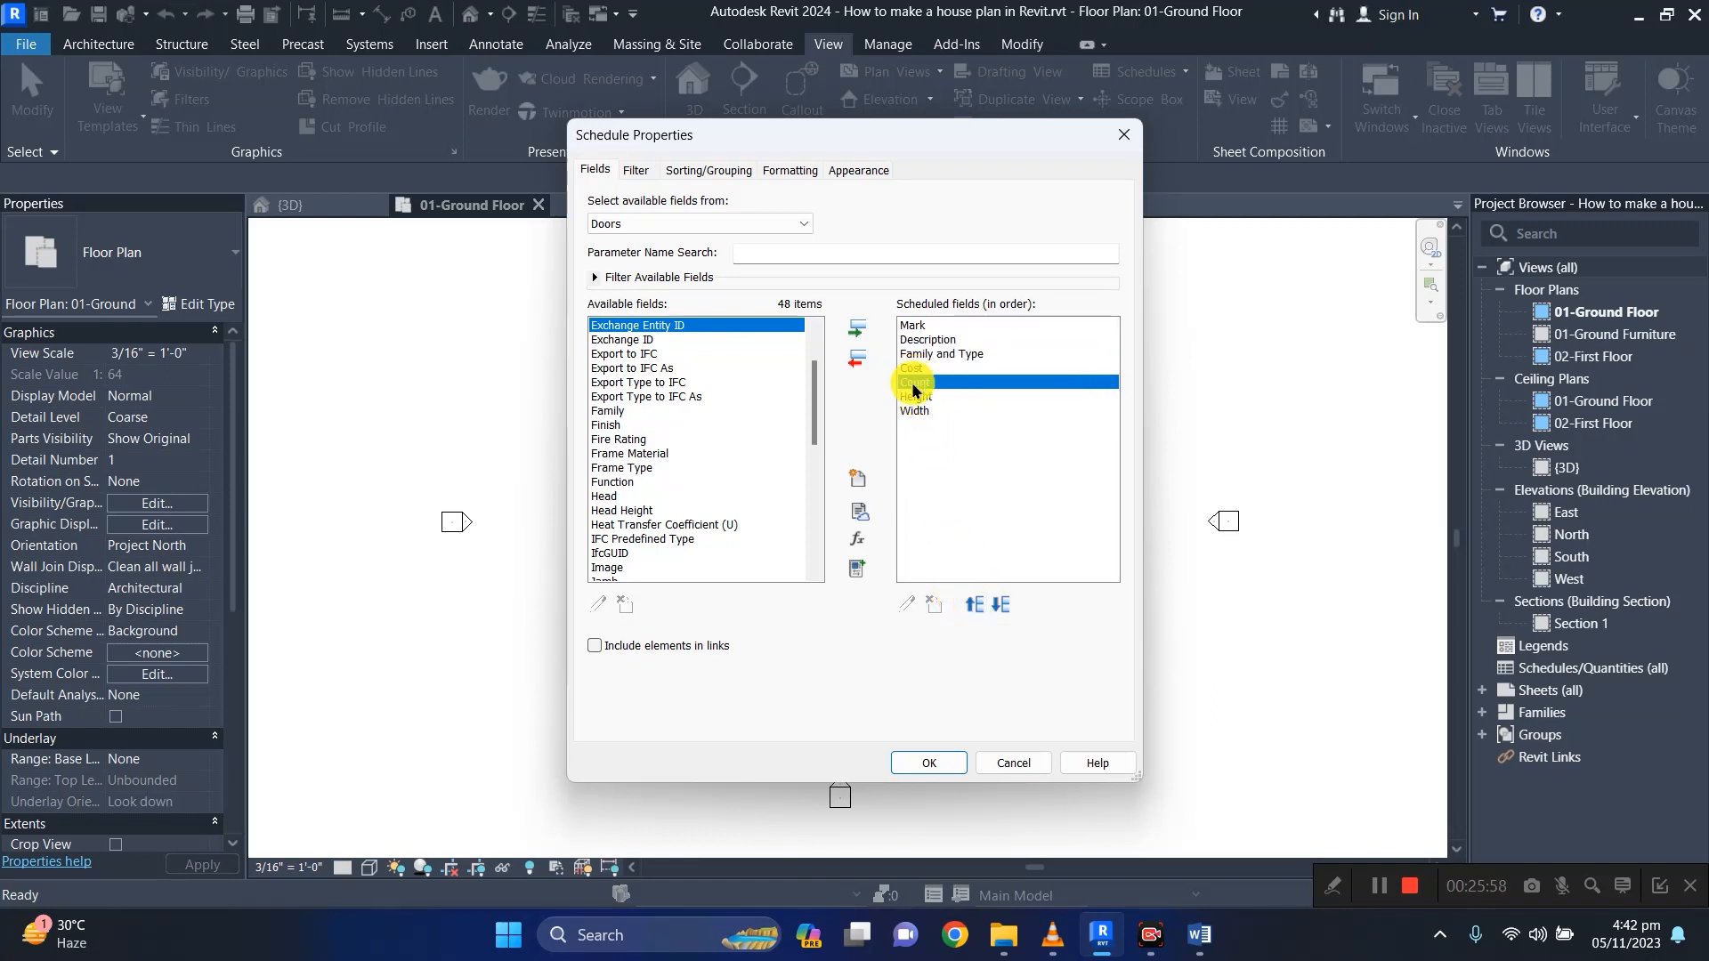
{"action": "left_click", "coordinate": [976, 604]}
Reorder the remaining door schedule fields so Width and Height come directly after Count, ahead of Cost.
{"action": "left_click", "coordinate": [915, 397]}
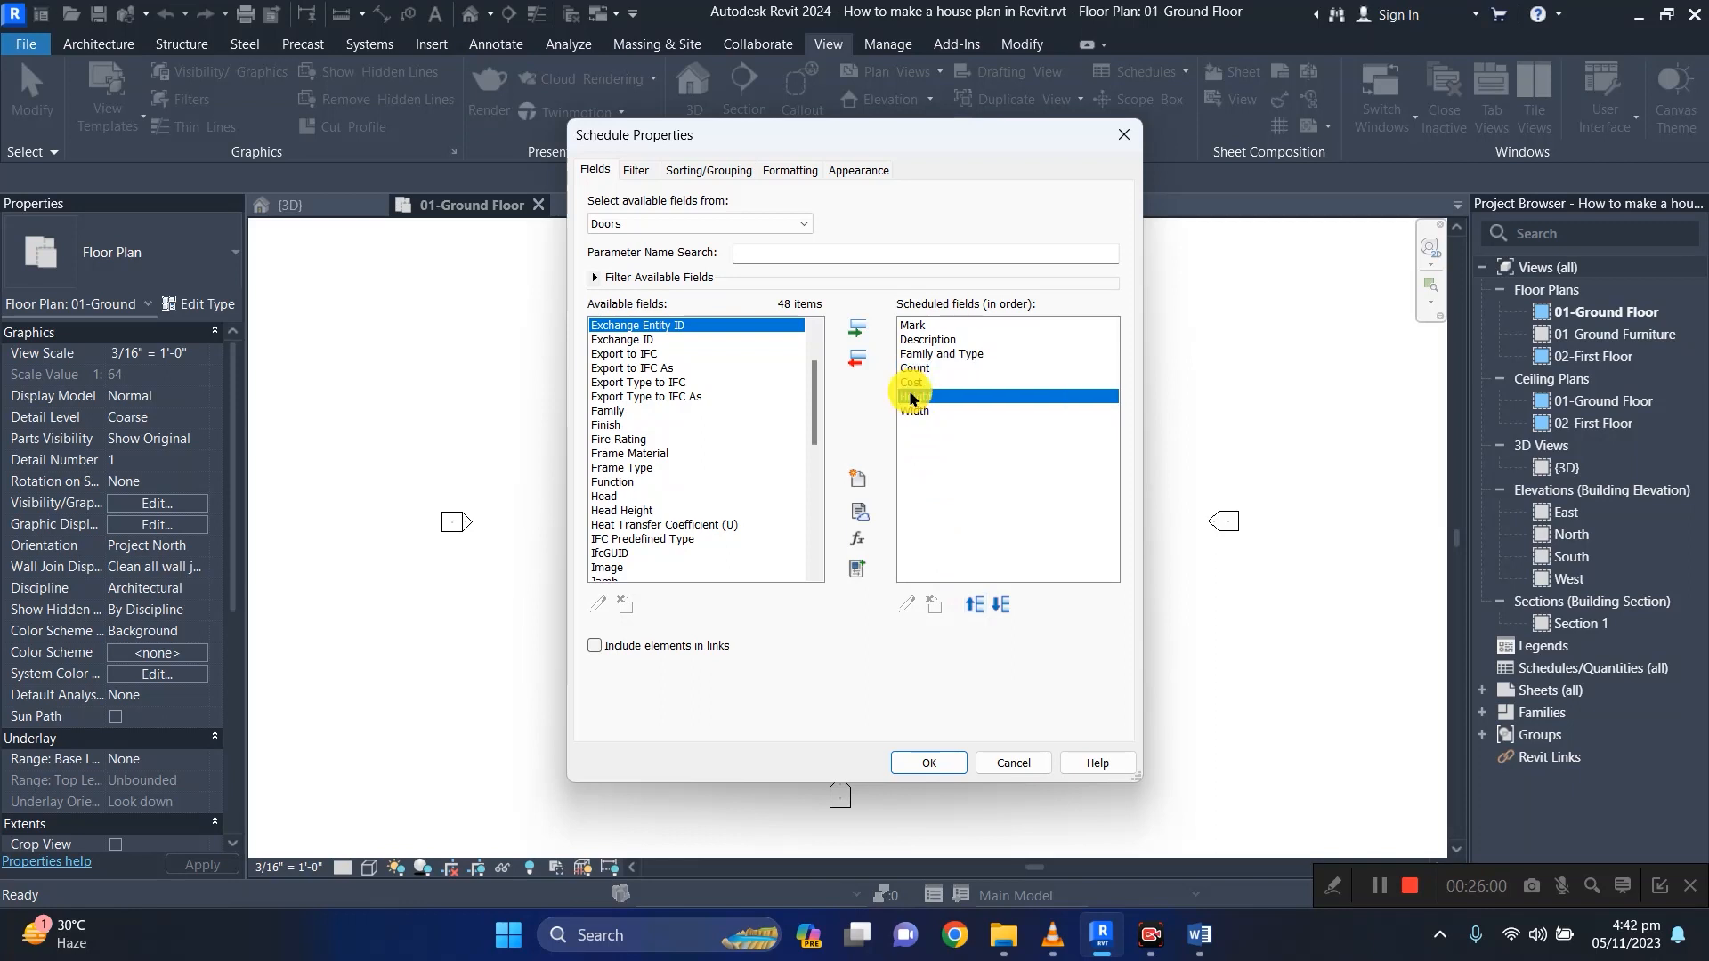
{"action": "left_click", "coordinate": [915, 410]}
{"action": "left_click", "coordinate": [975, 604]}
{"action": "left_click", "coordinate": [975, 604]}
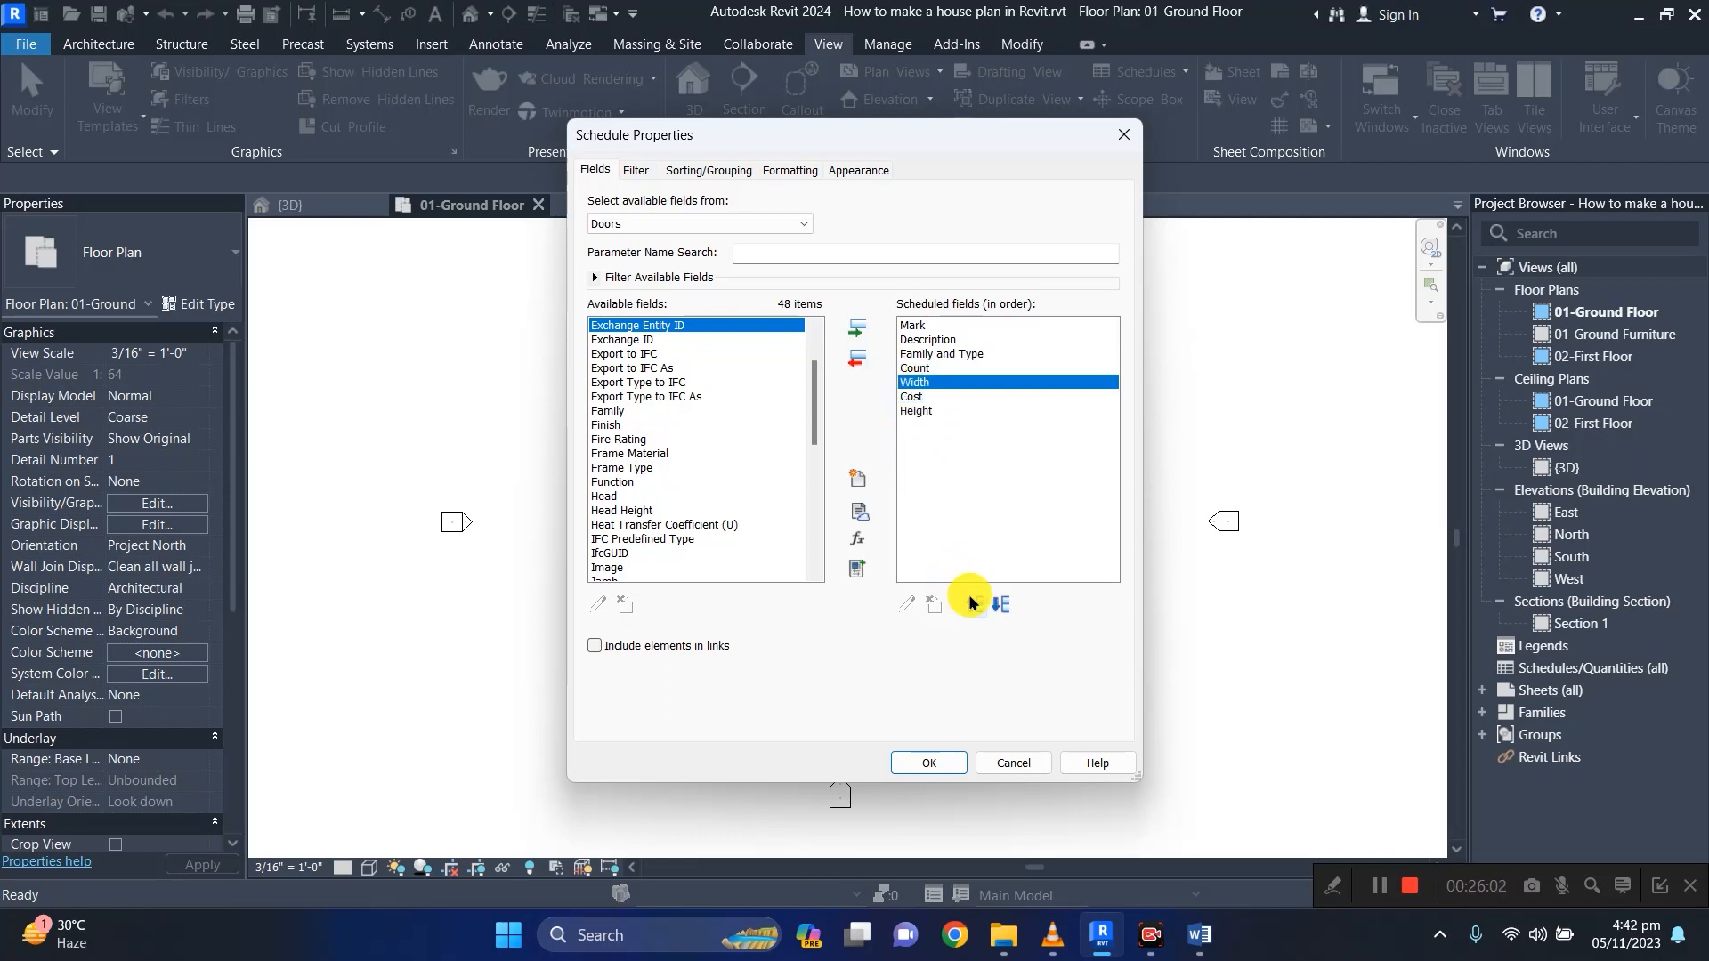
{"action": "left_click", "coordinate": [917, 410]}
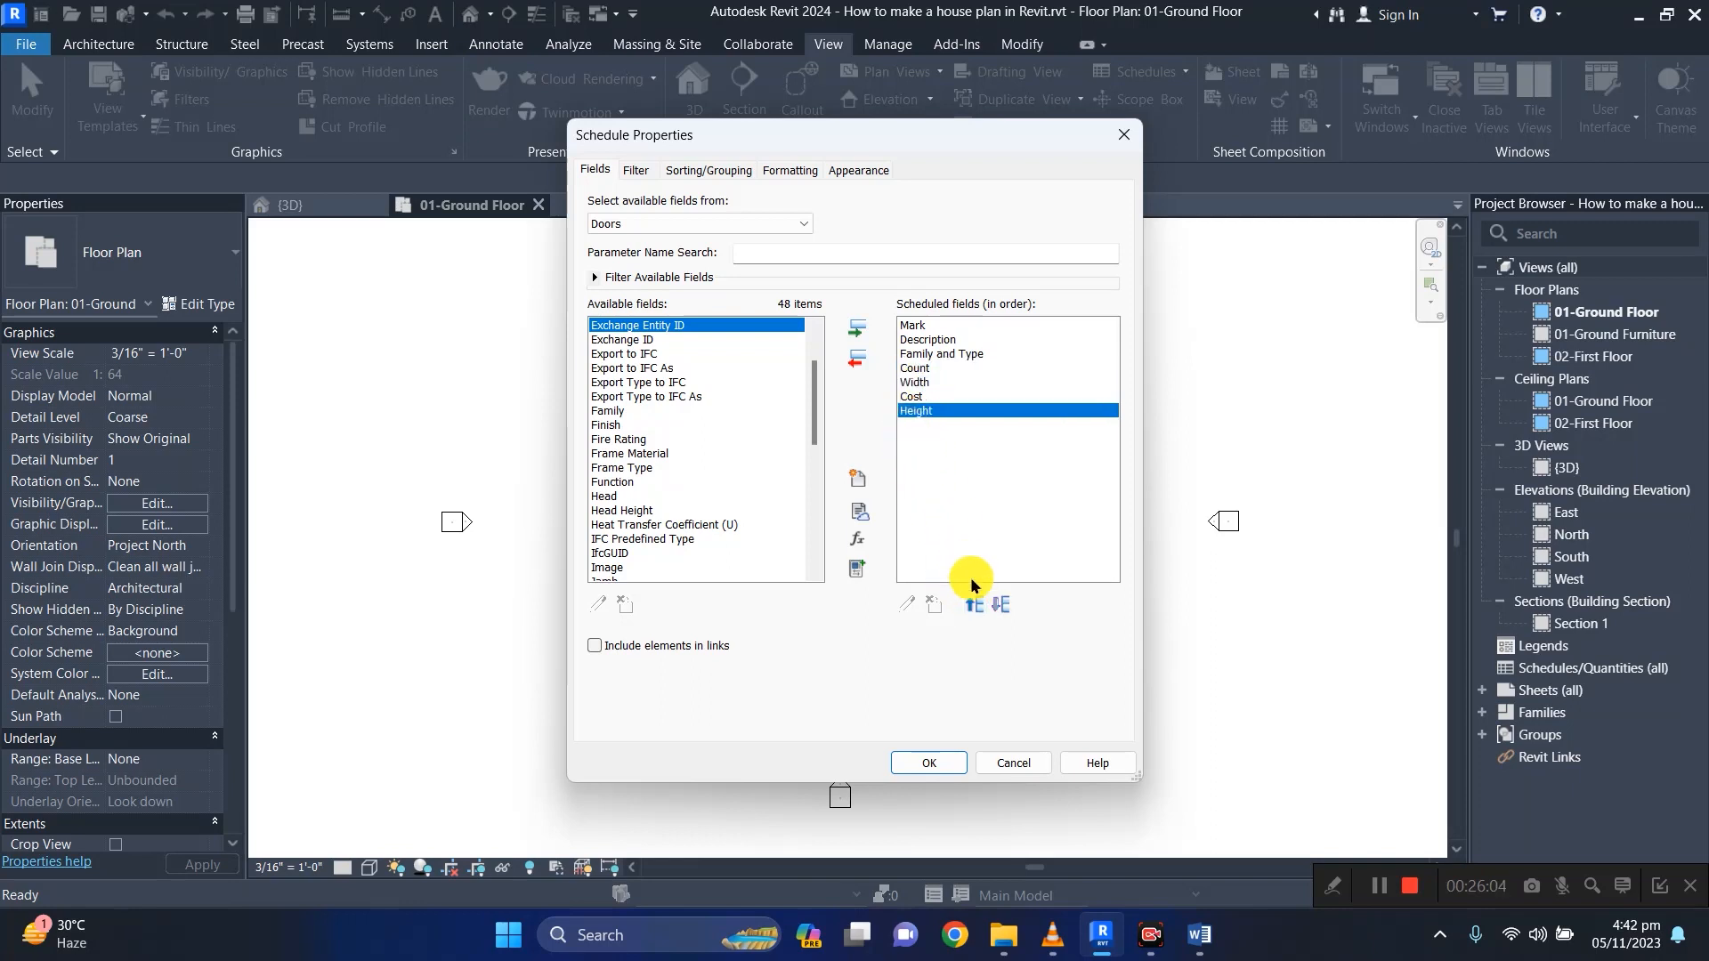
{"action": "left_click", "coordinate": [975, 604]}
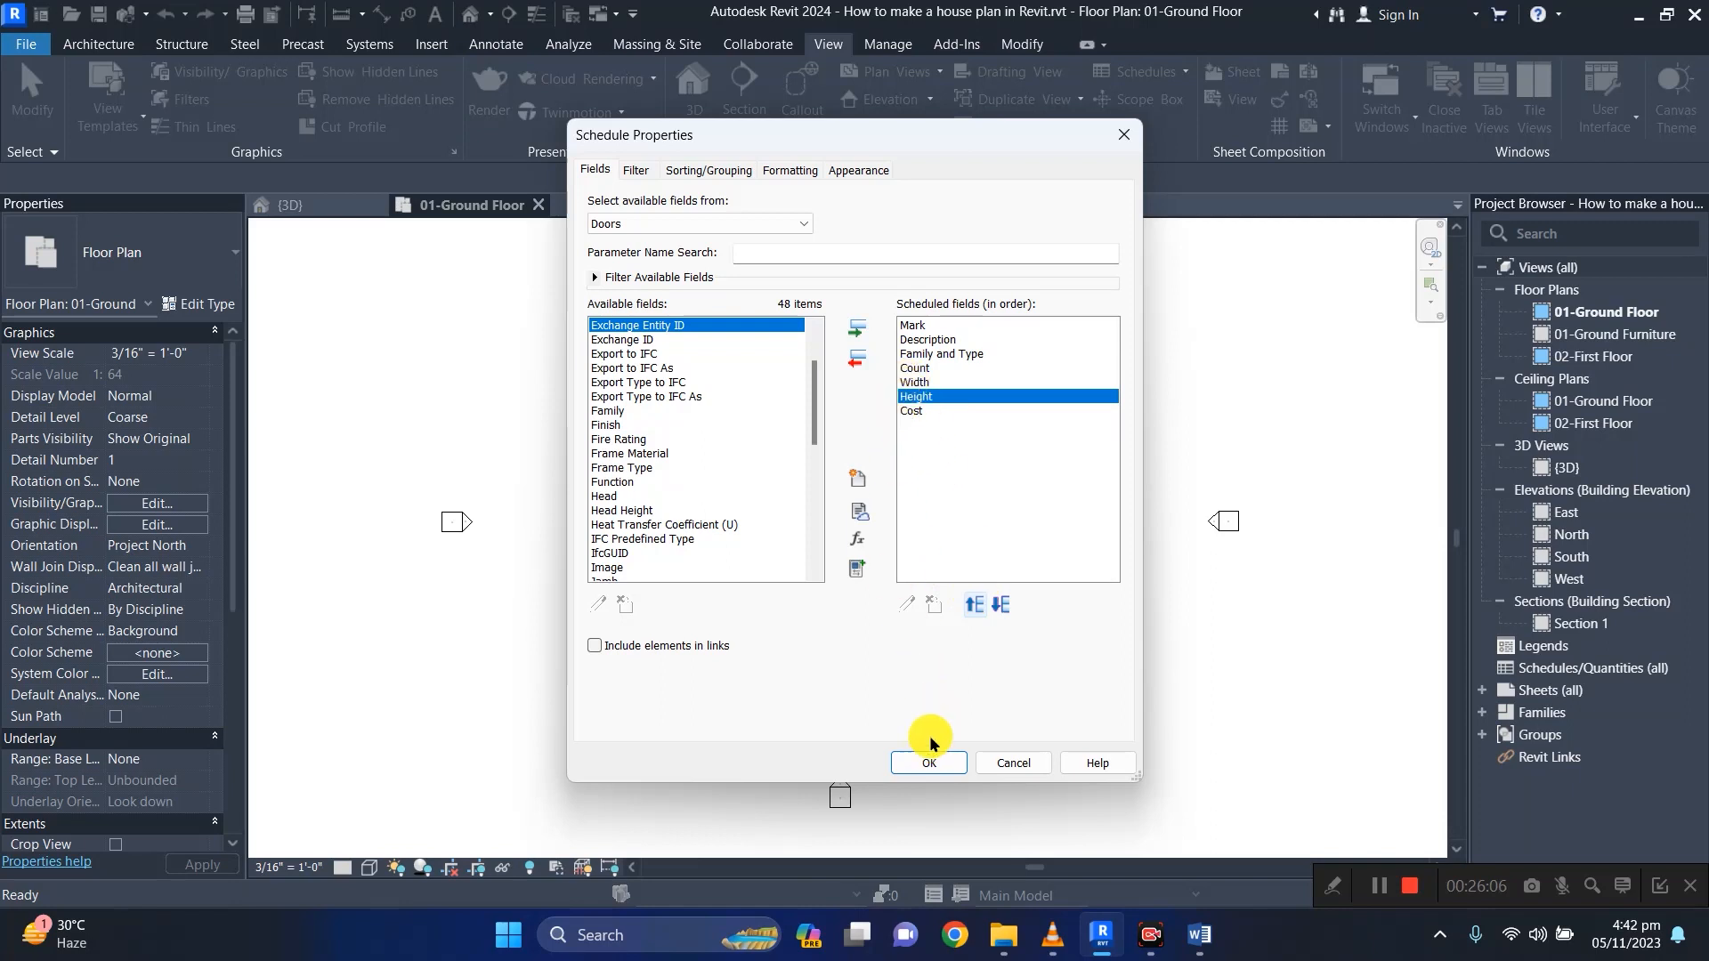
Enable filtering by sheet and grand totals with title, count, and totals, and generate the door schedule after checking its formatting and appearance settings.
{"action": "left_click", "coordinate": [639, 170]}
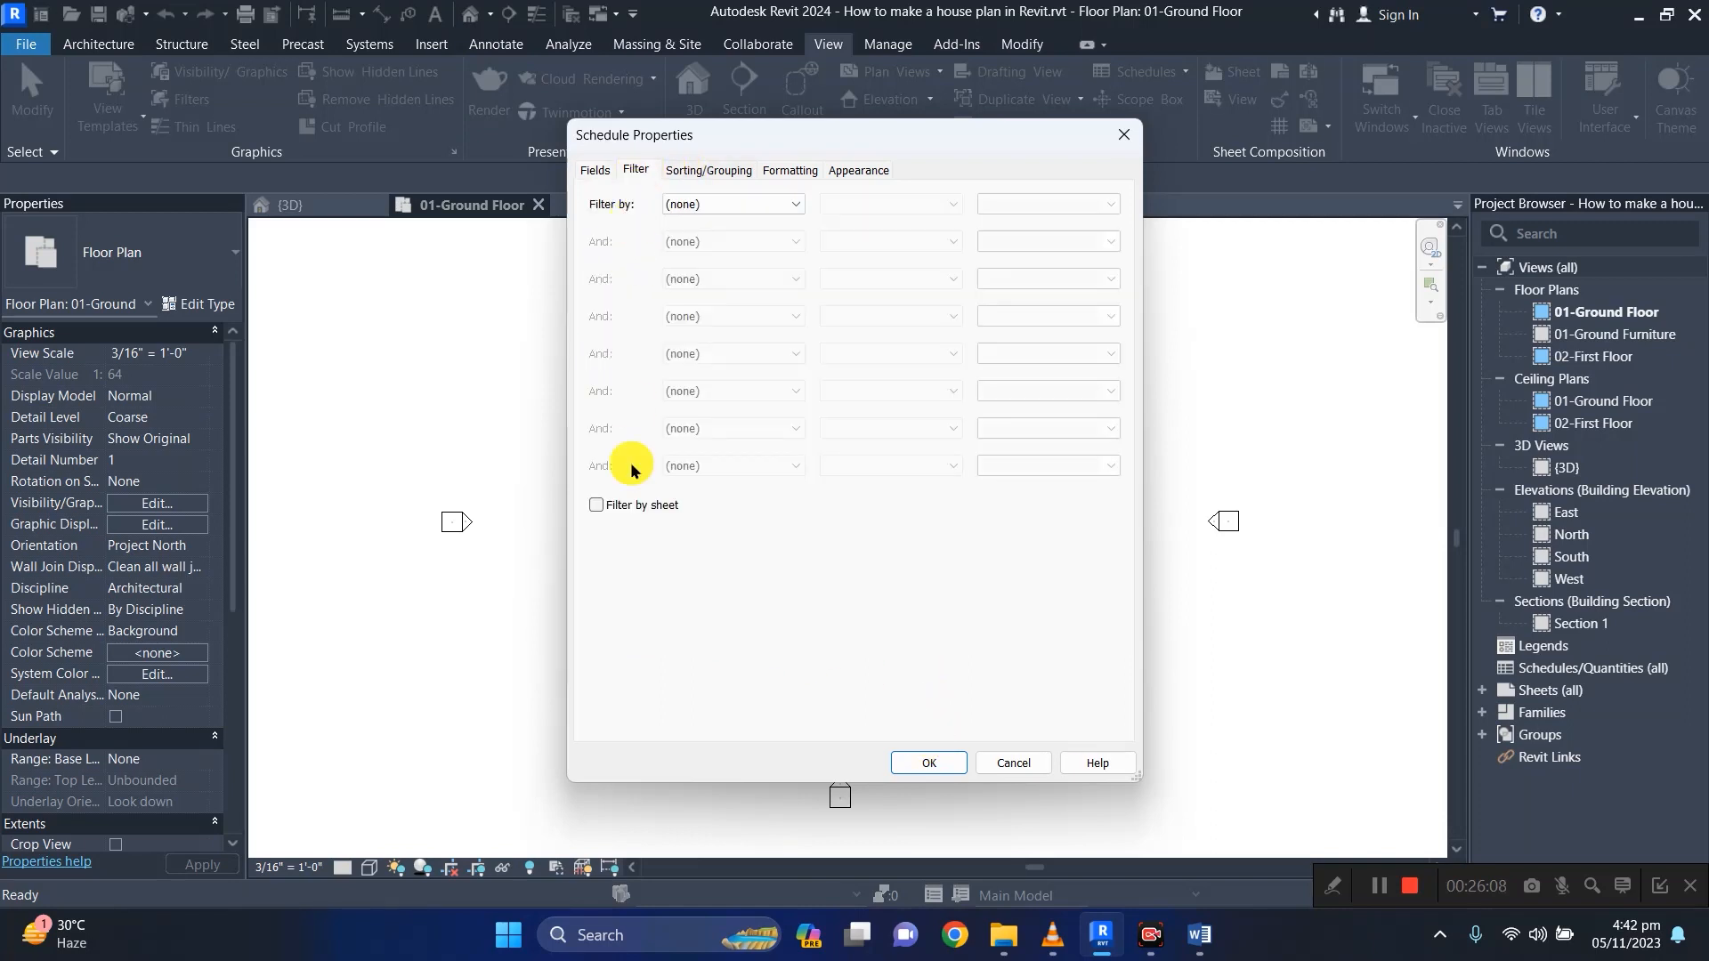
{"action": "left_click", "coordinate": [708, 171]}
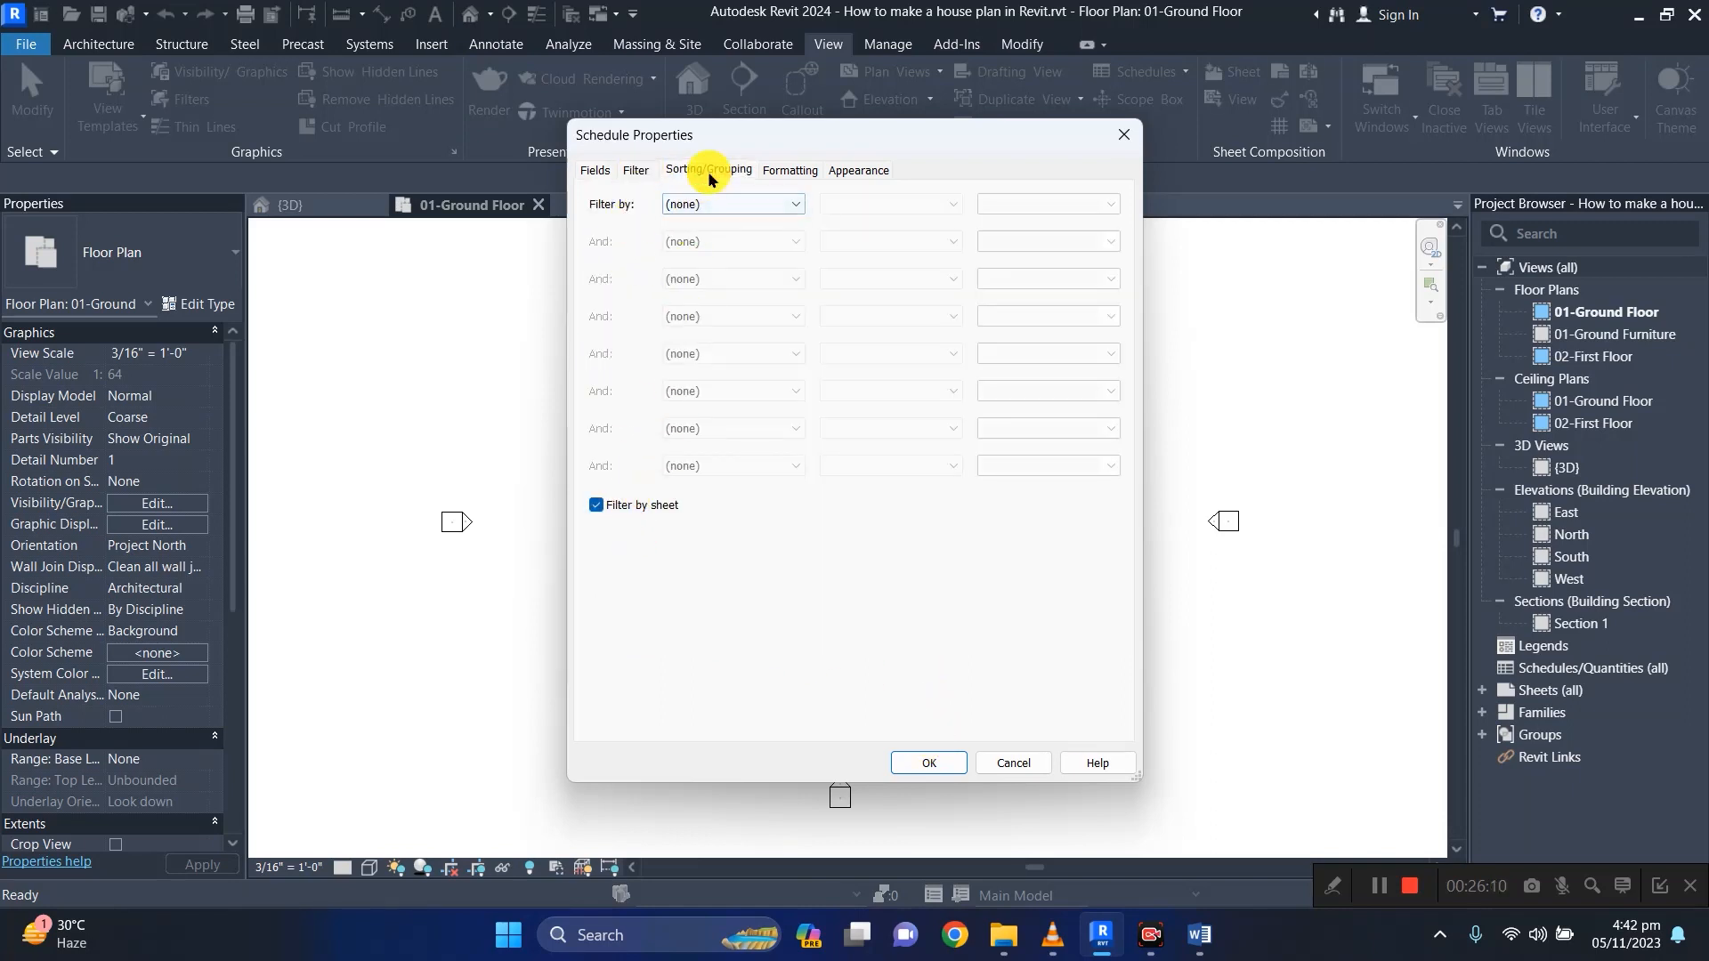
{"action": "left_click", "coordinate": [611, 476]}
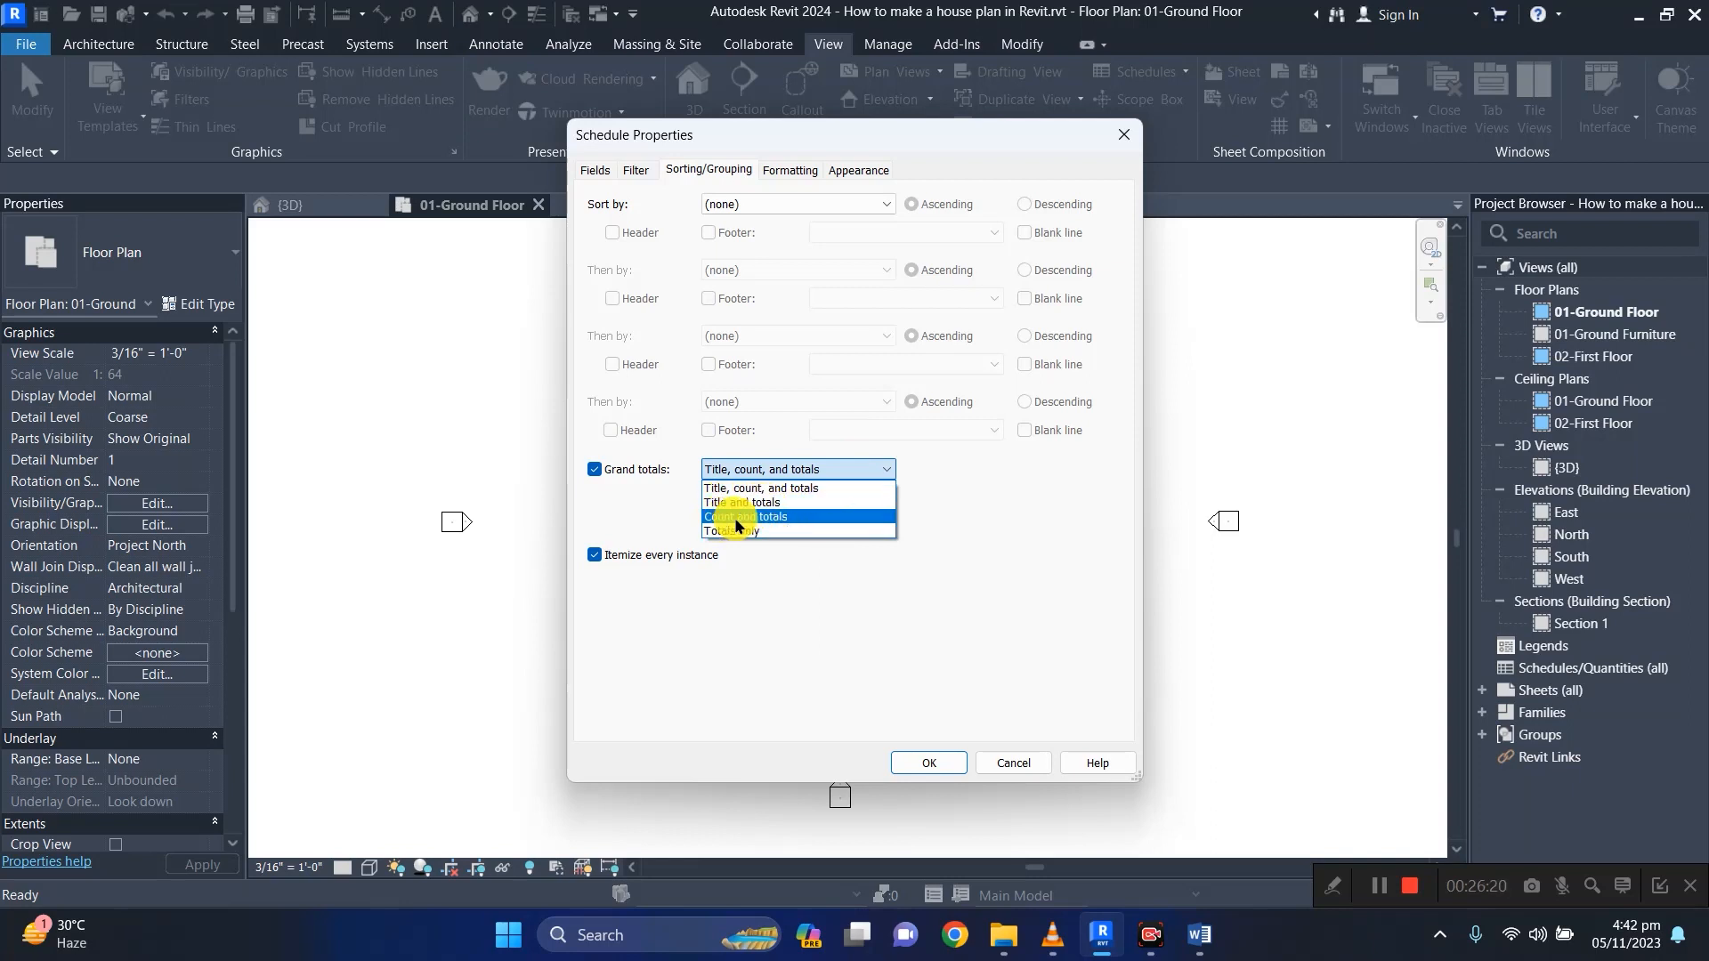
{"action": "left_click", "coordinate": [927, 506]}
{"action": "left_click", "coordinate": [792, 170]}
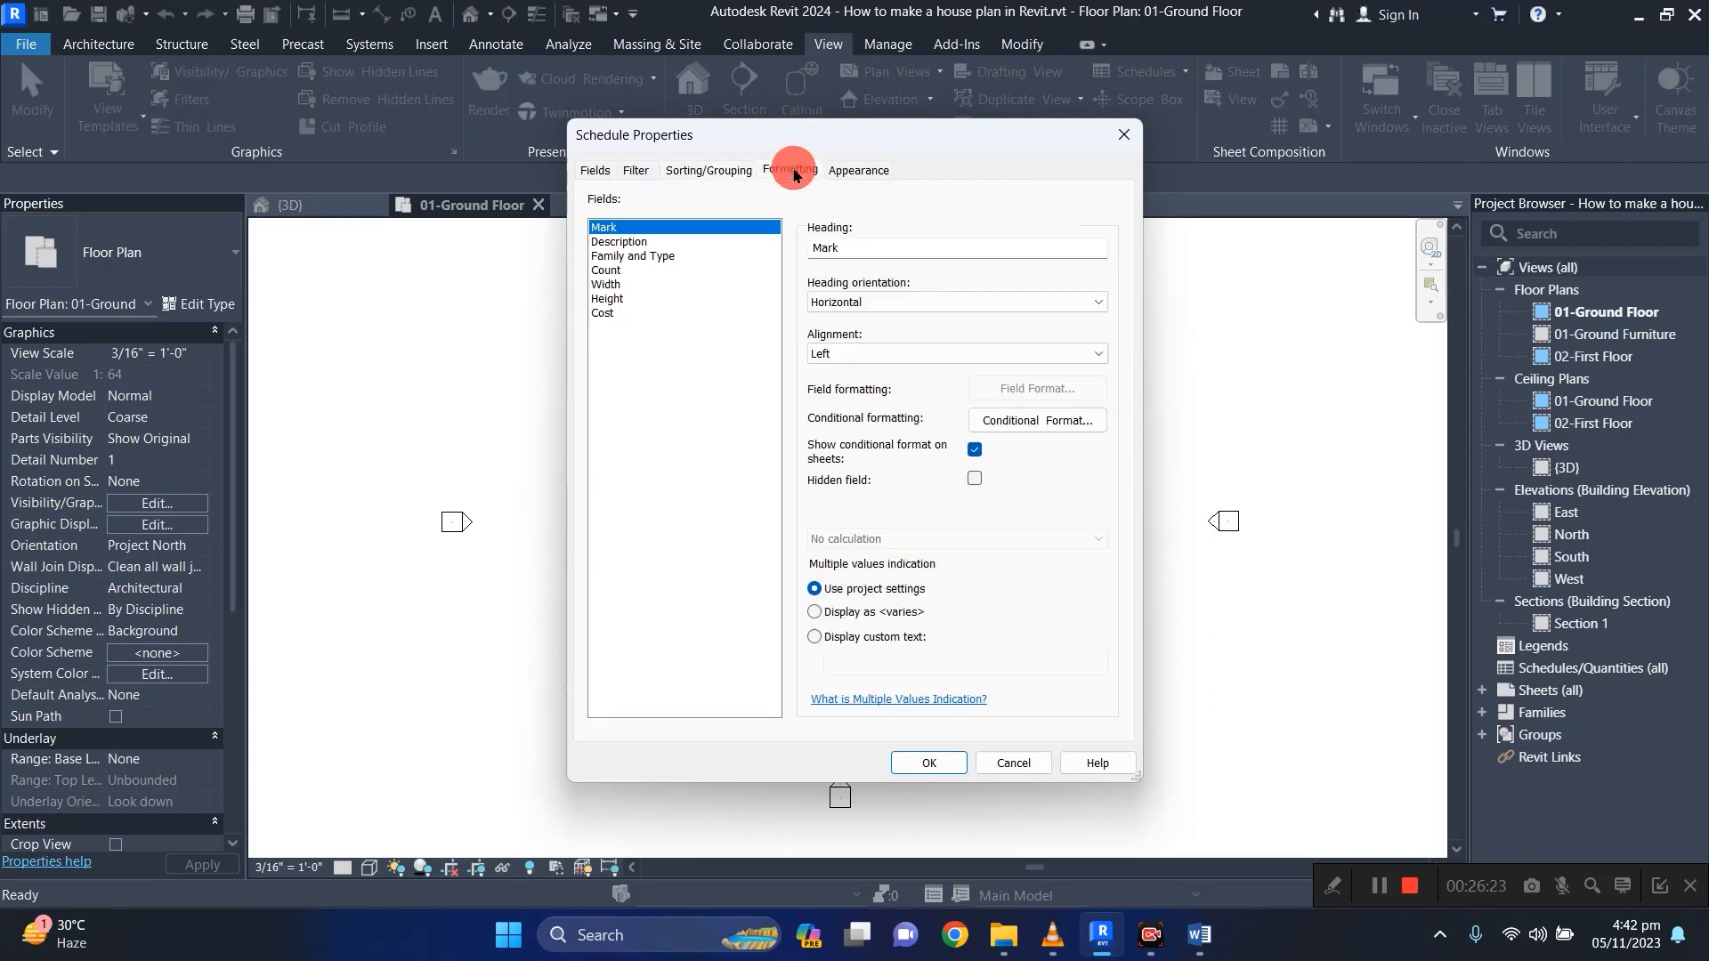
{"action": "left_click", "coordinate": [847, 172]}
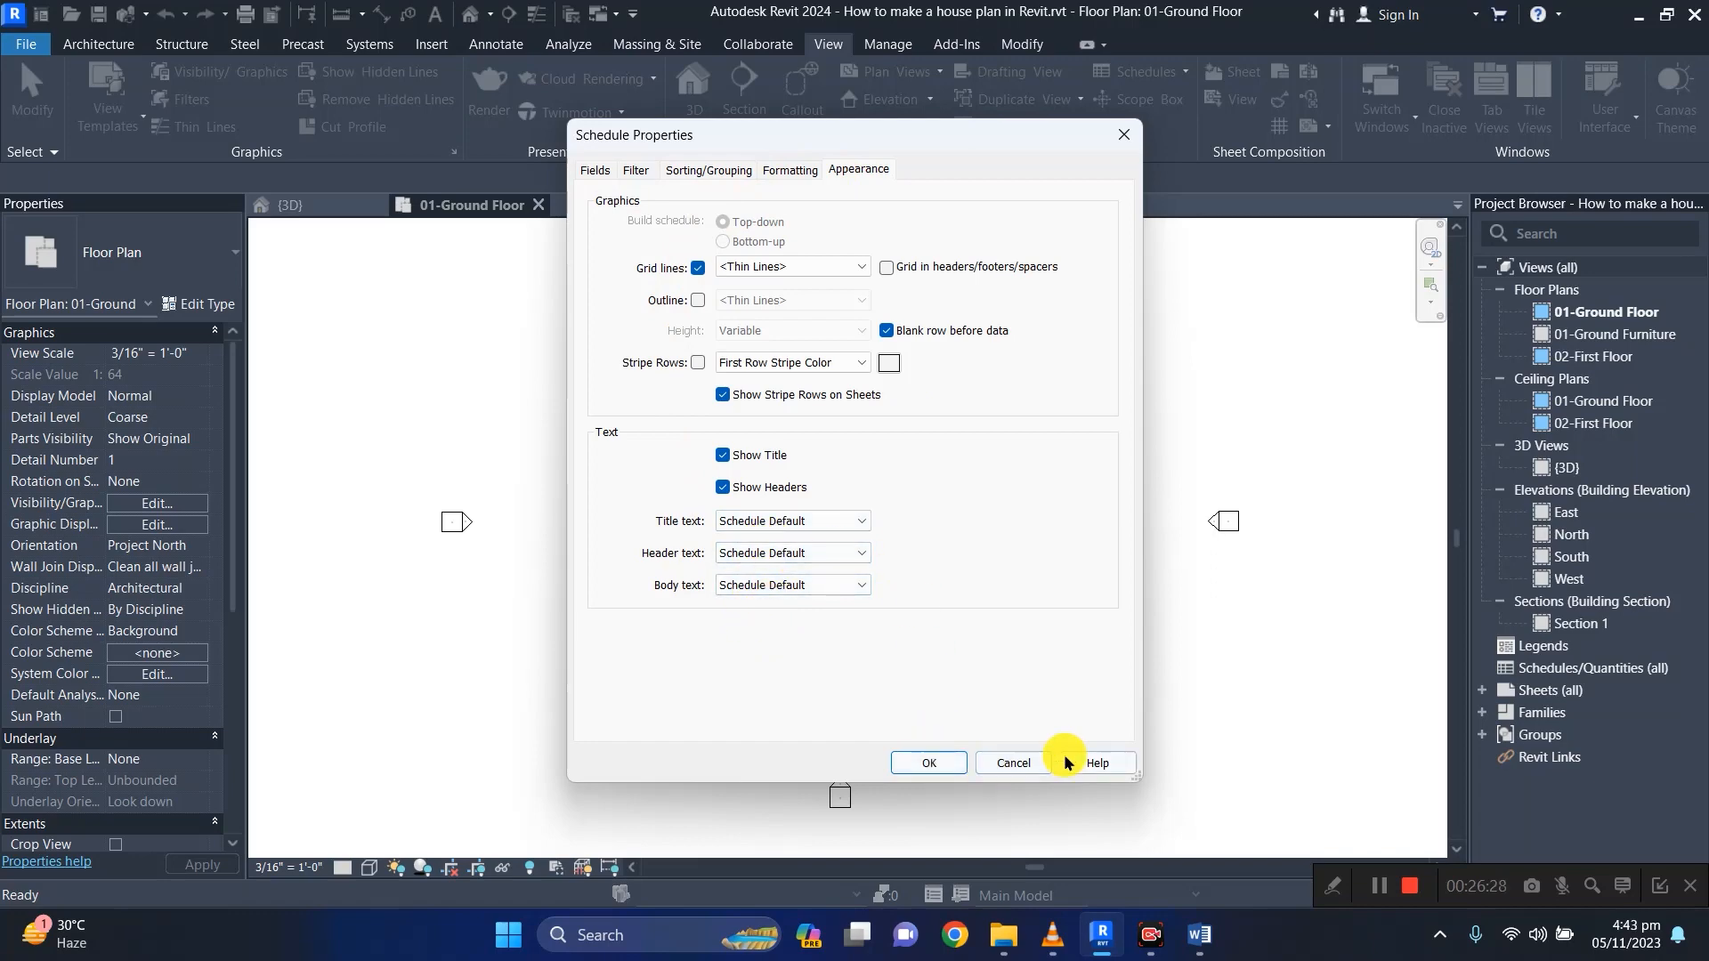
{"action": "left_click", "coordinate": [942, 759]}
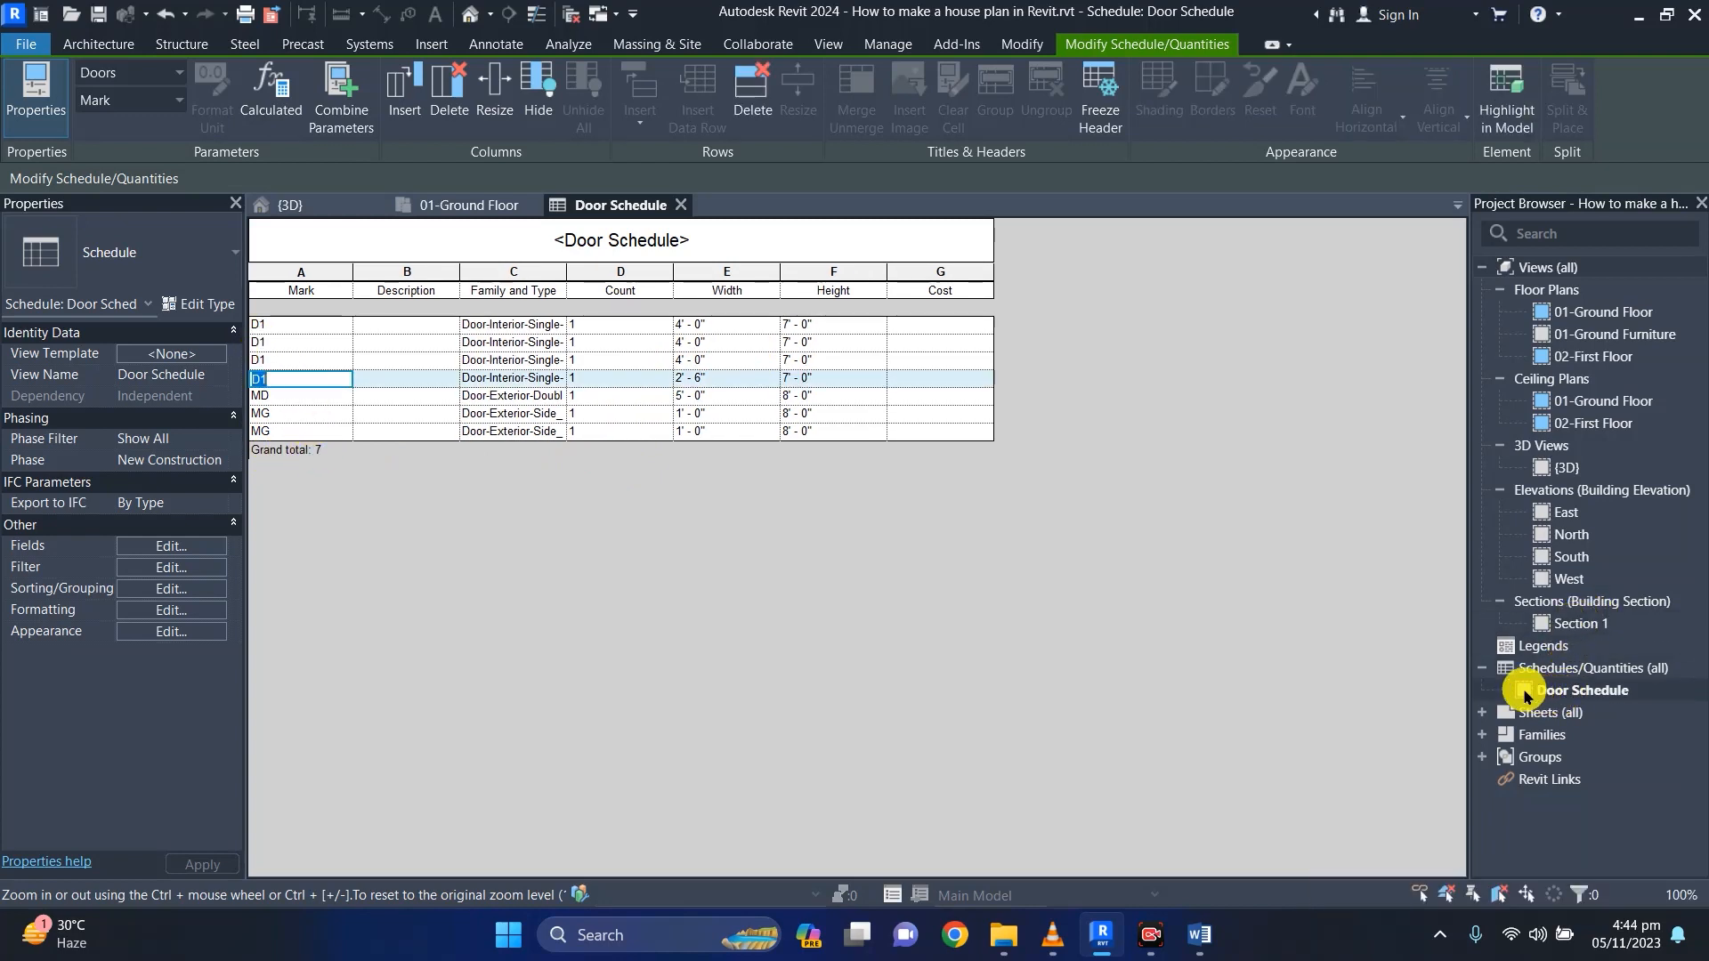
Locate Door Schedule in the project's schedule list, close its view and dismiss the save reminder without saving.
{"action": "left_click", "coordinate": [1483, 670]}
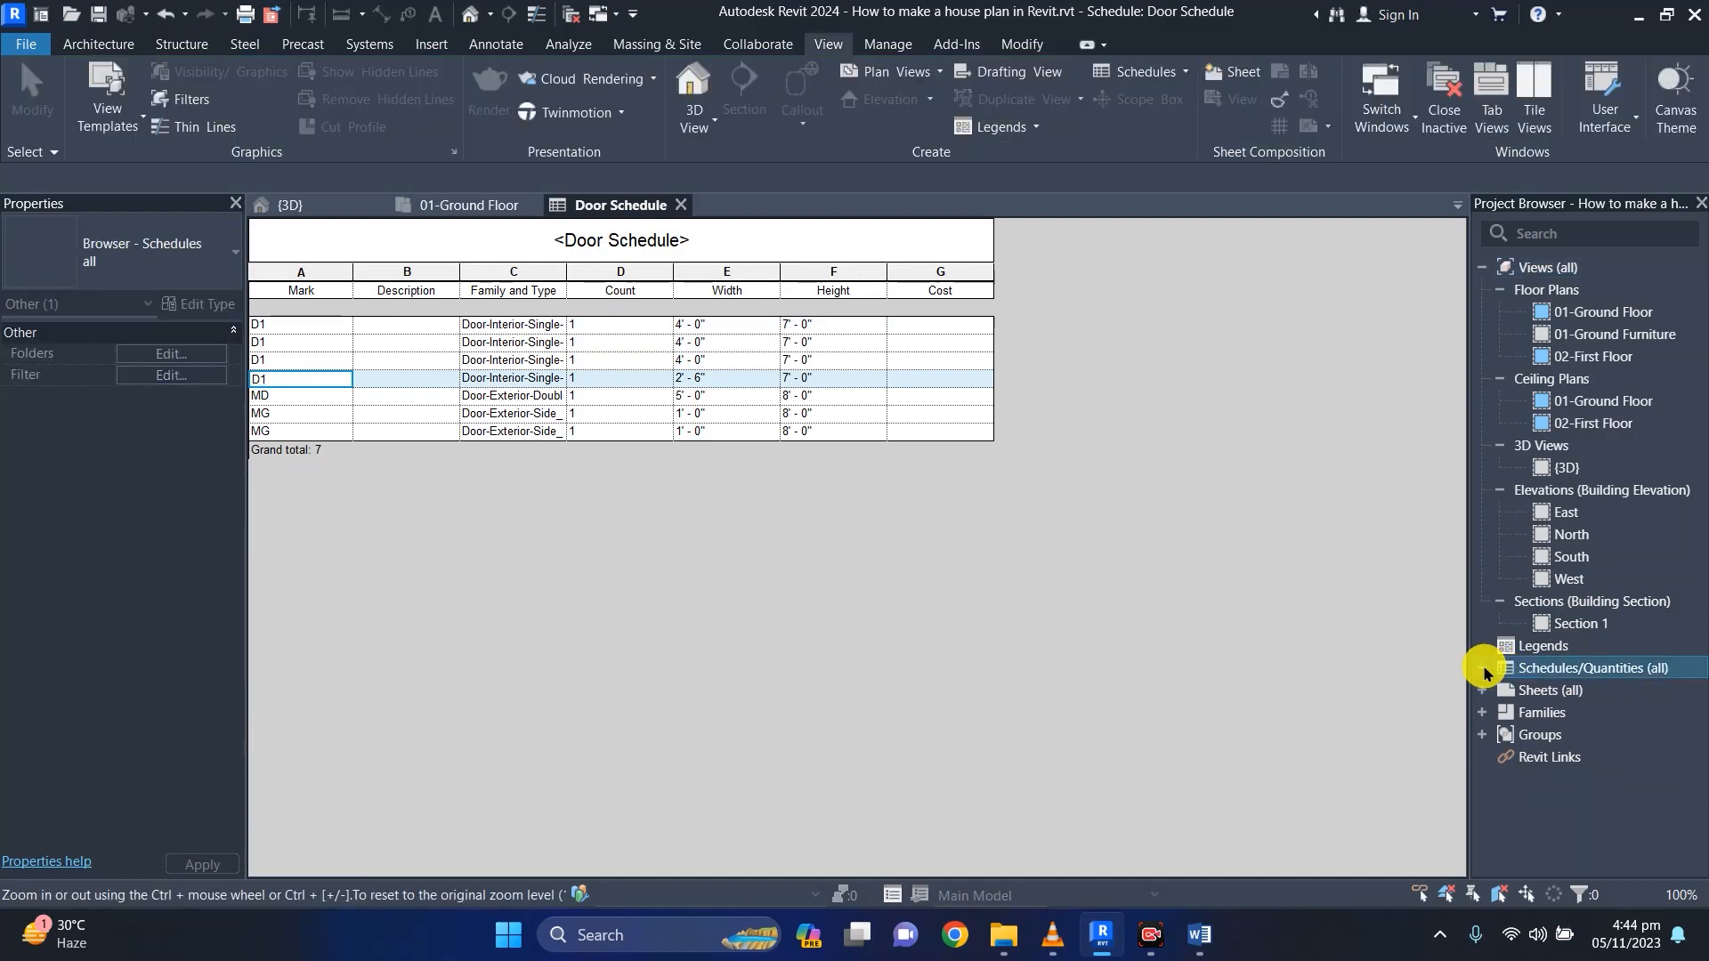
{"action": "left_click", "coordinate": [1484, 669]}
{"action": "left_click", "coordinate": [1575, 692]}
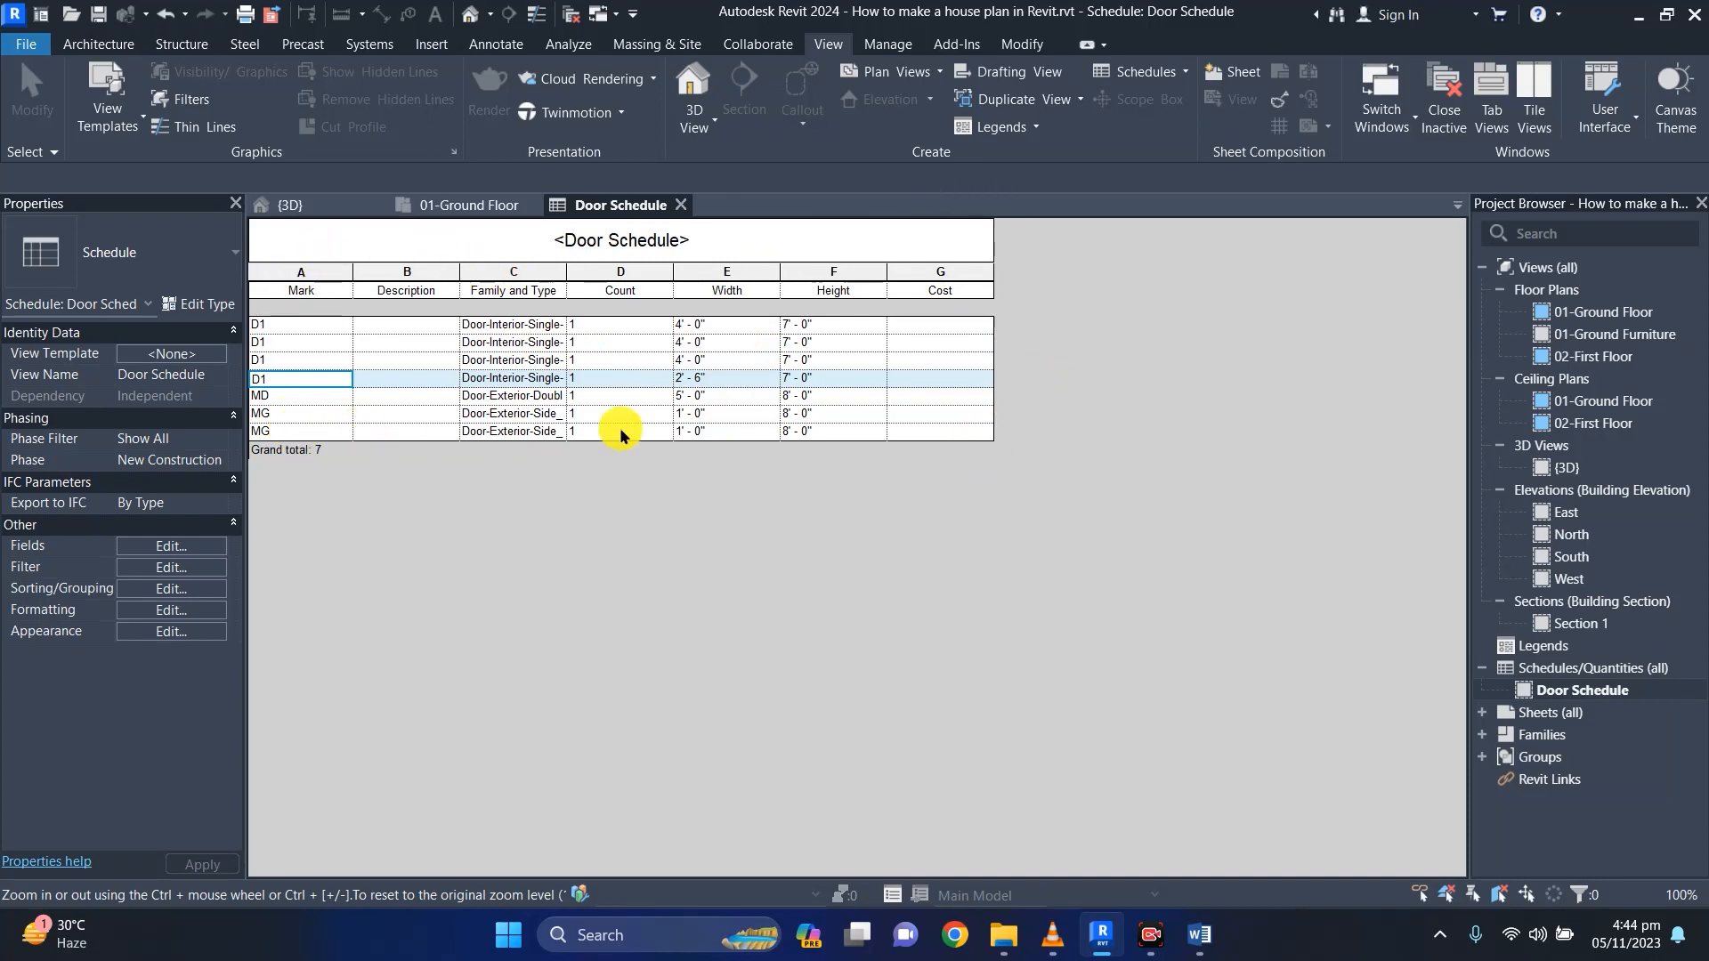
{"action": "left_click", "coordinate": [678, 207]}
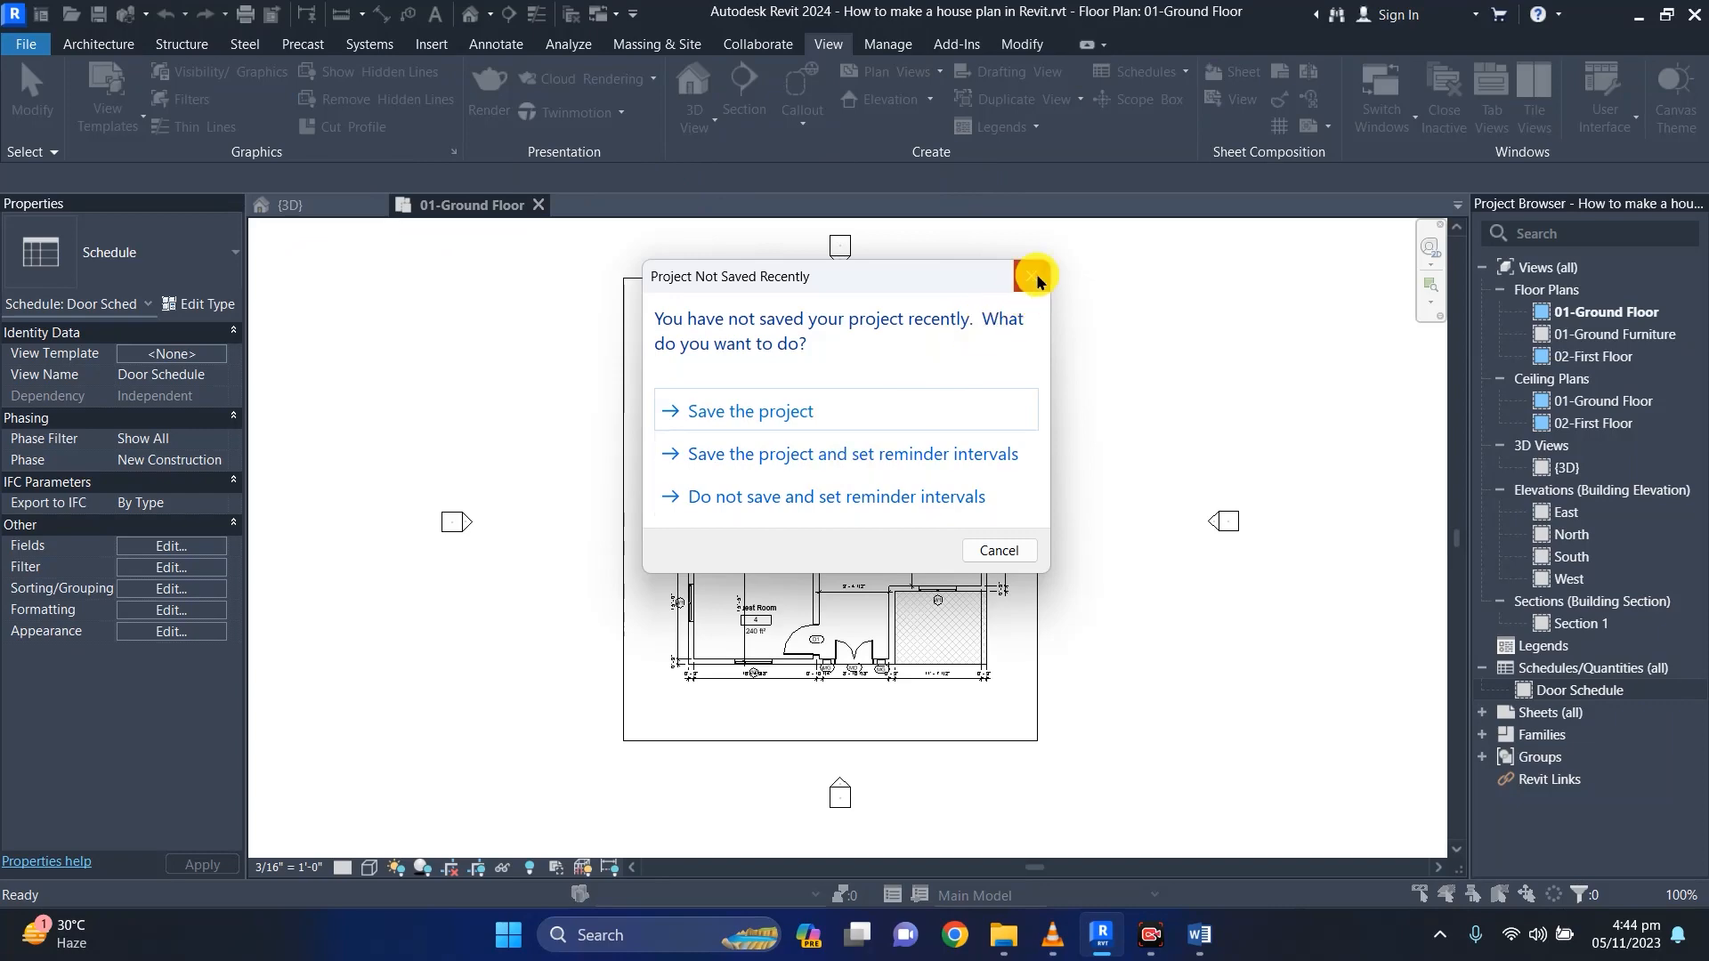
{"action": "left_click", "coordinate": [1036, 276]}
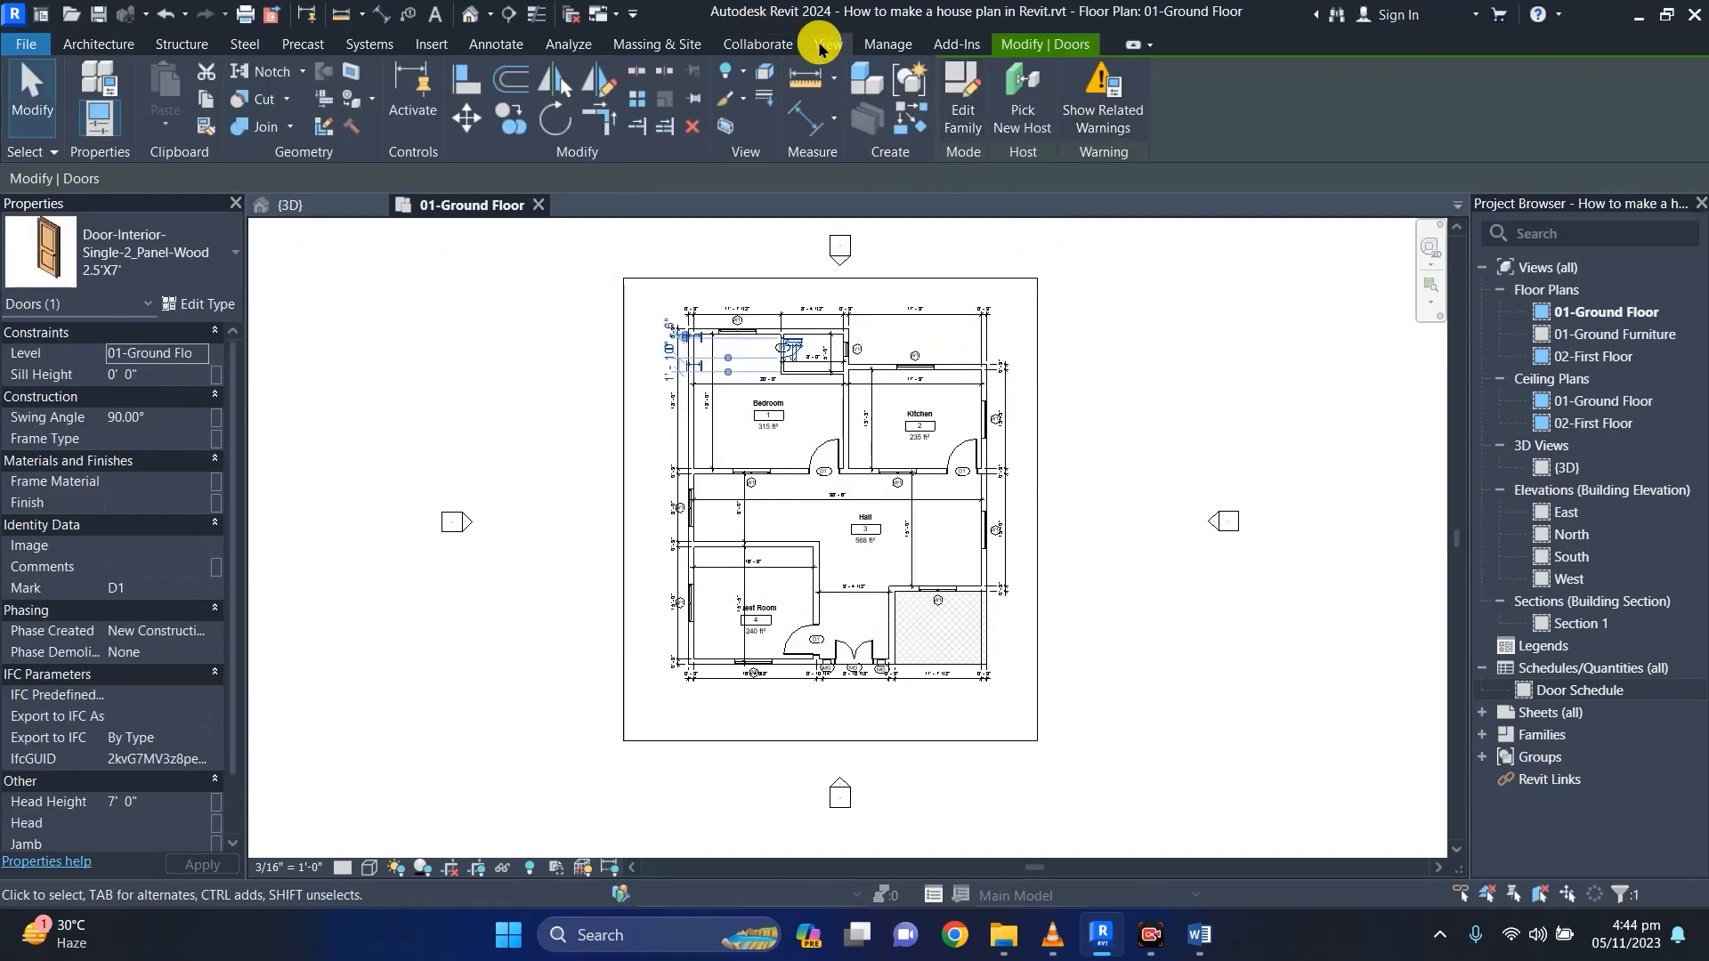
Create a new building component schedule for the Windows category in the New Construction phase.
{"action": "left_click", "coordinate": [827, 45]}
{"action": "left_click", "coordinate": [1123, 73]}
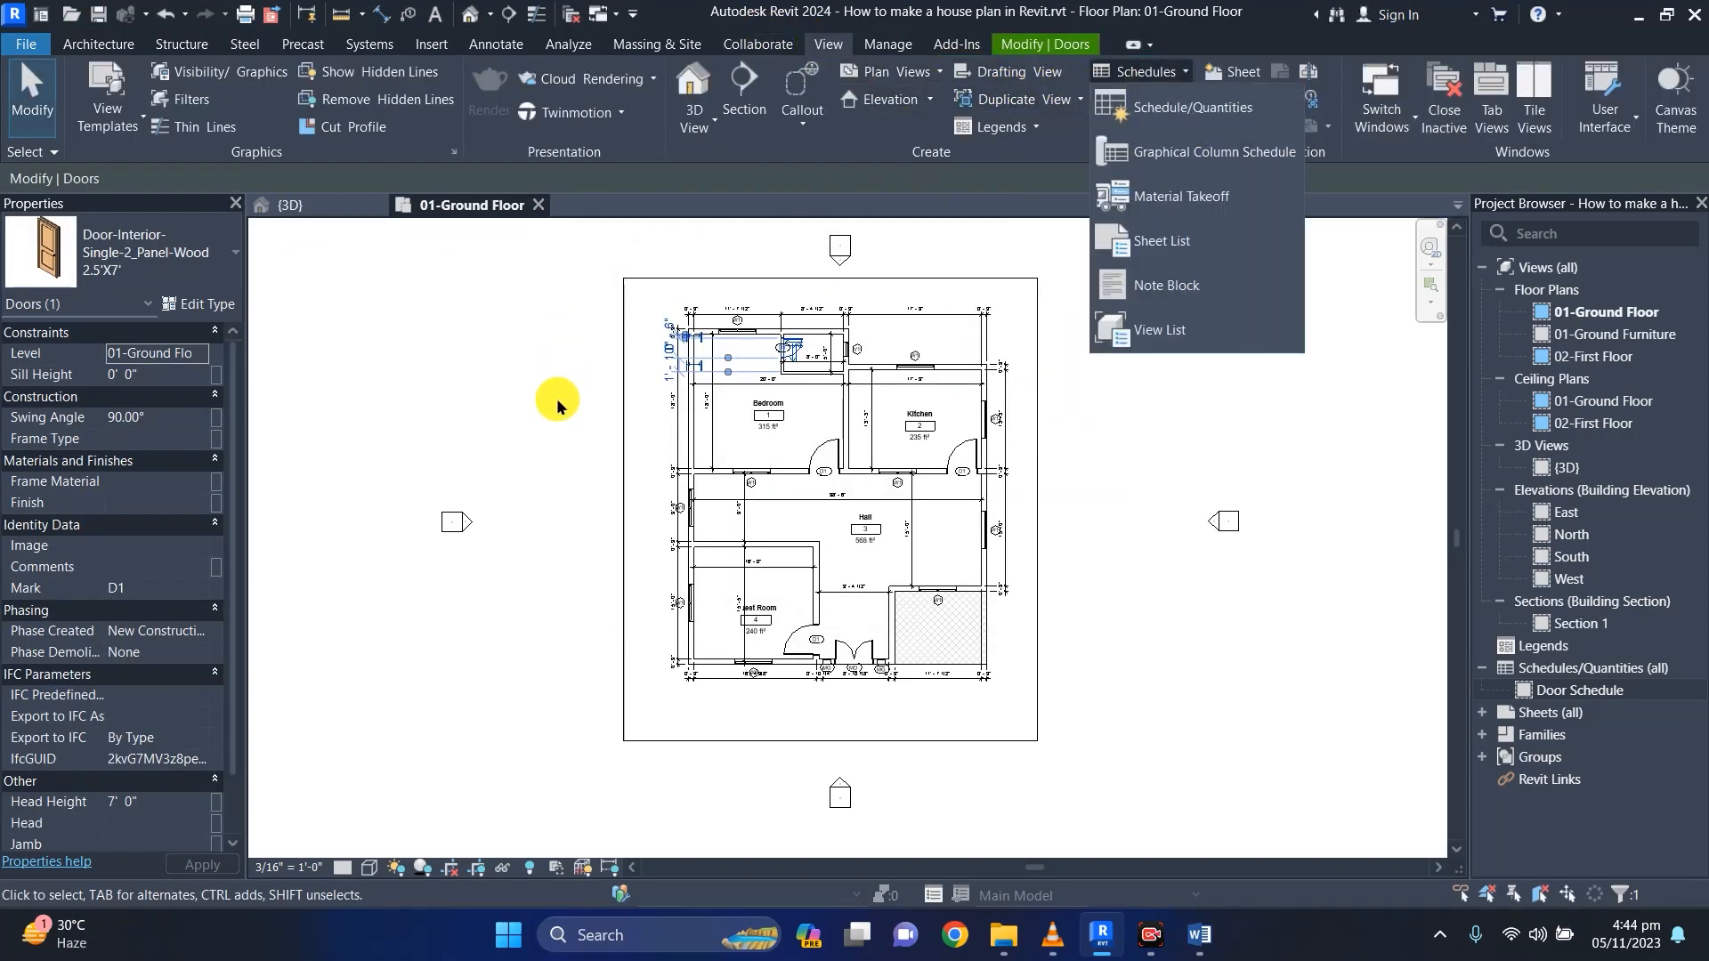
{"action": "left_click", "coordinate": [1158, 107]}
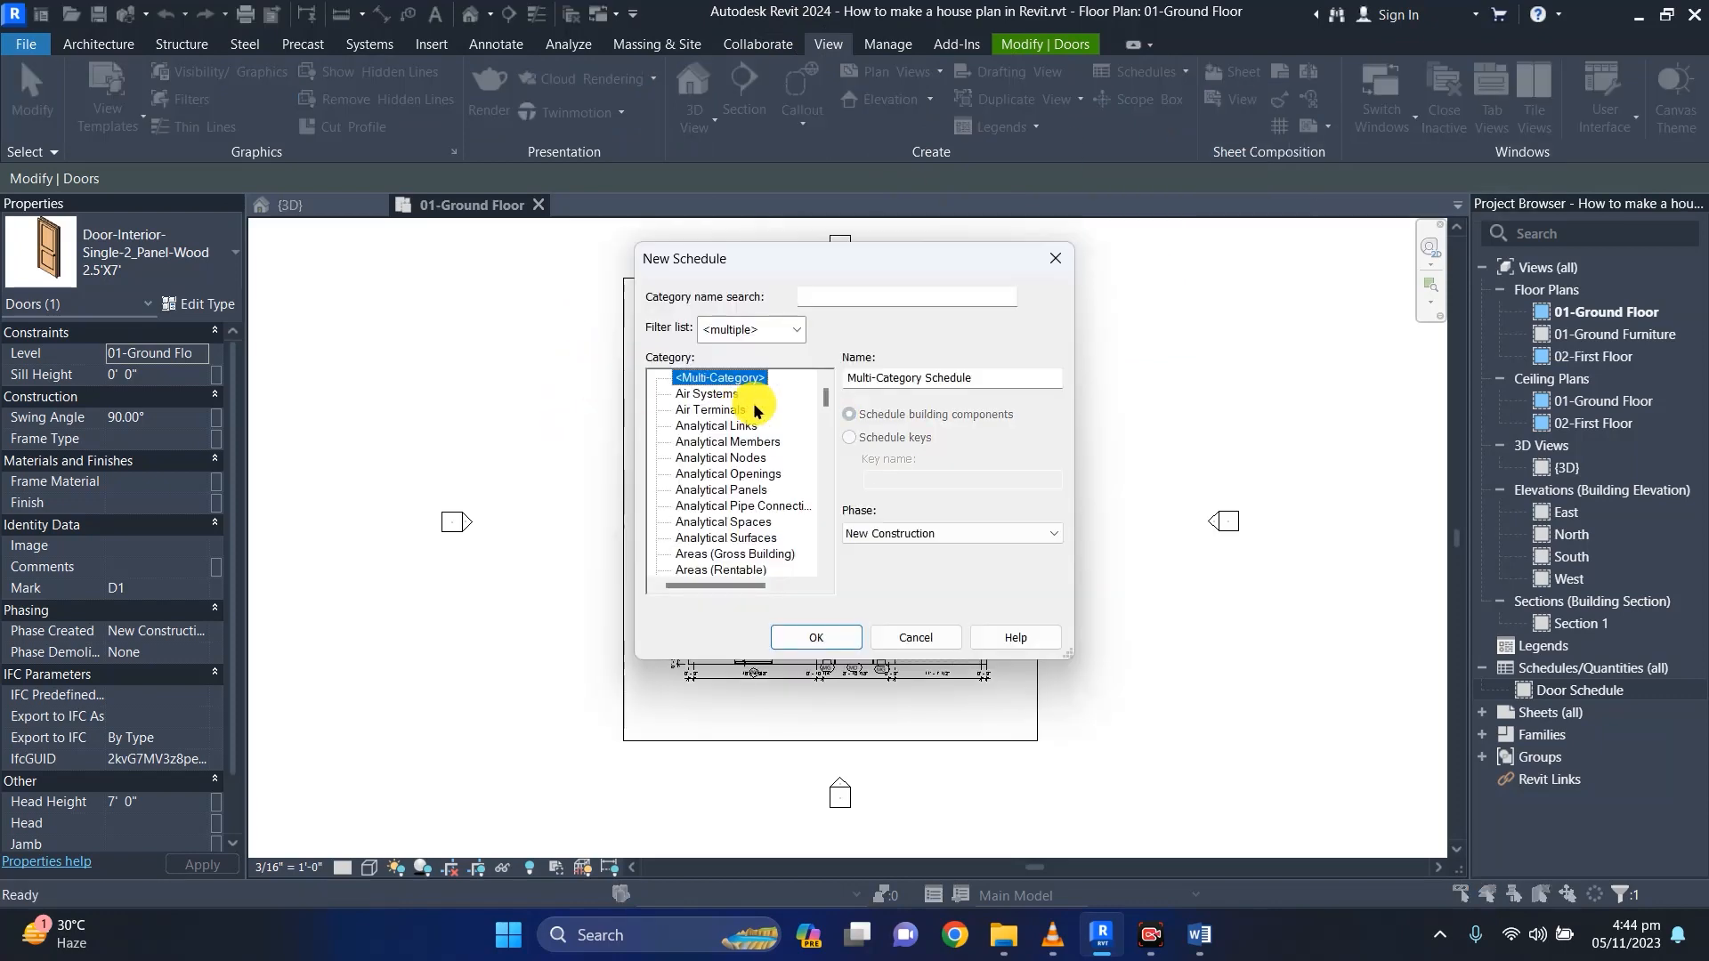
{"action": "scroll", "coordinate": [753, 409], "scroll_direction": "down", "scroll_amount": 4}
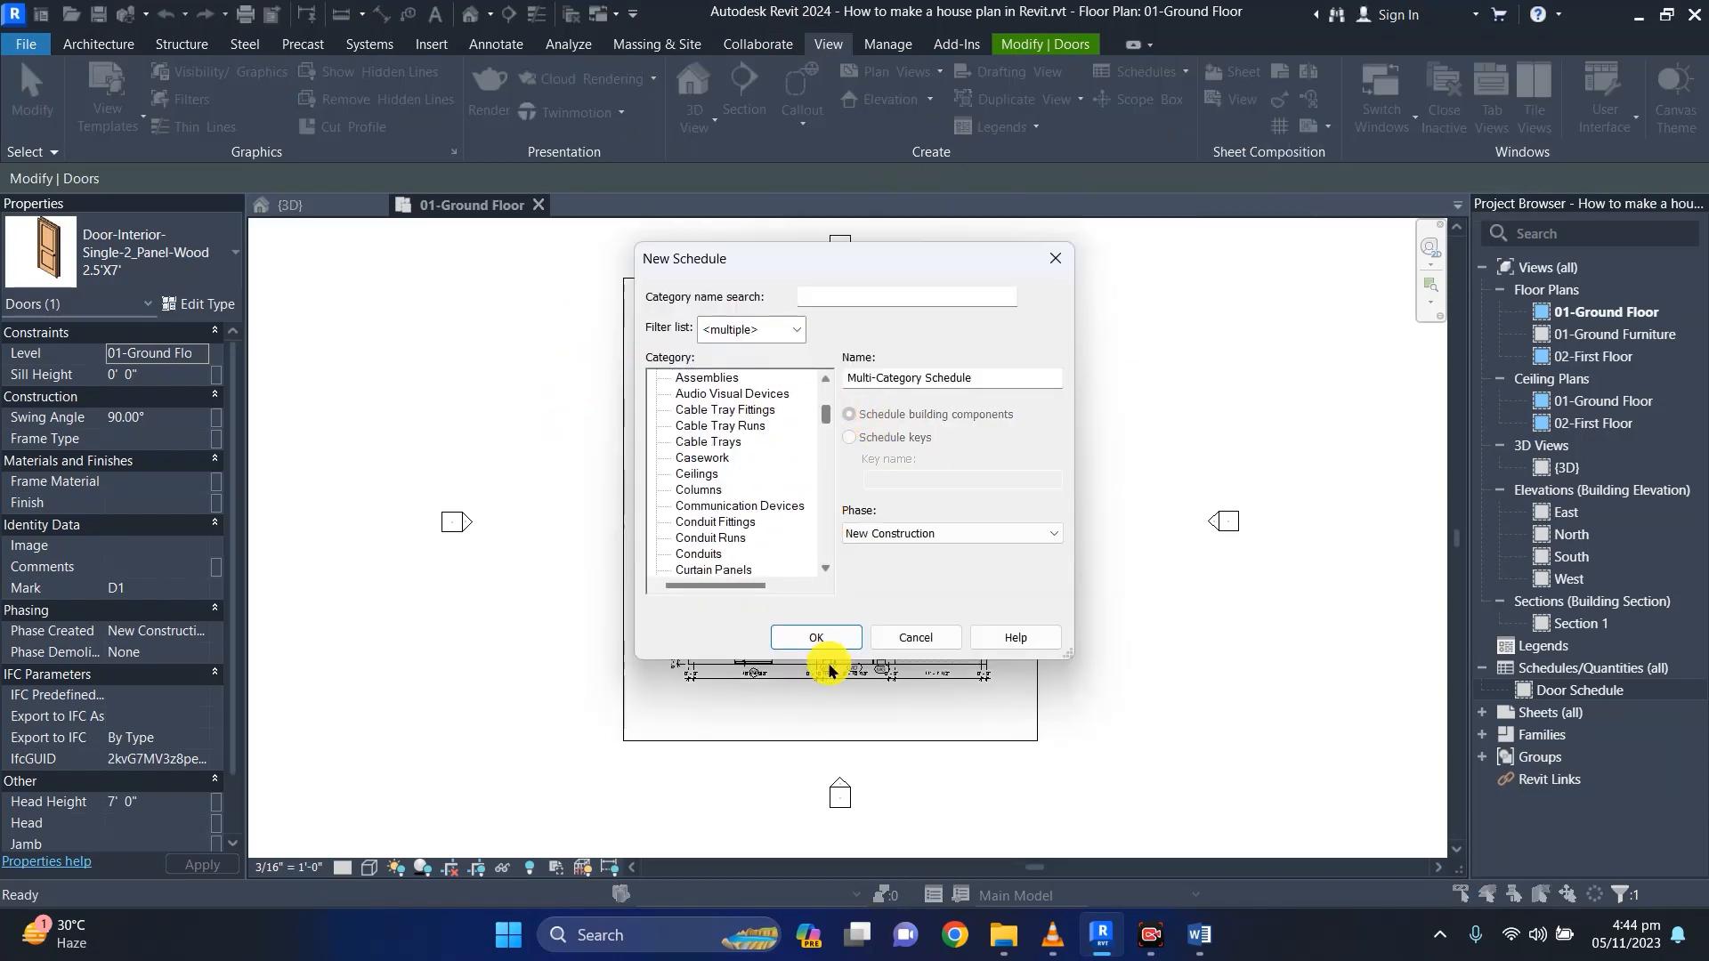
{"action": "left_click_drag", "start_coordinate": [826, 415], "coordinate": [826, 552]}
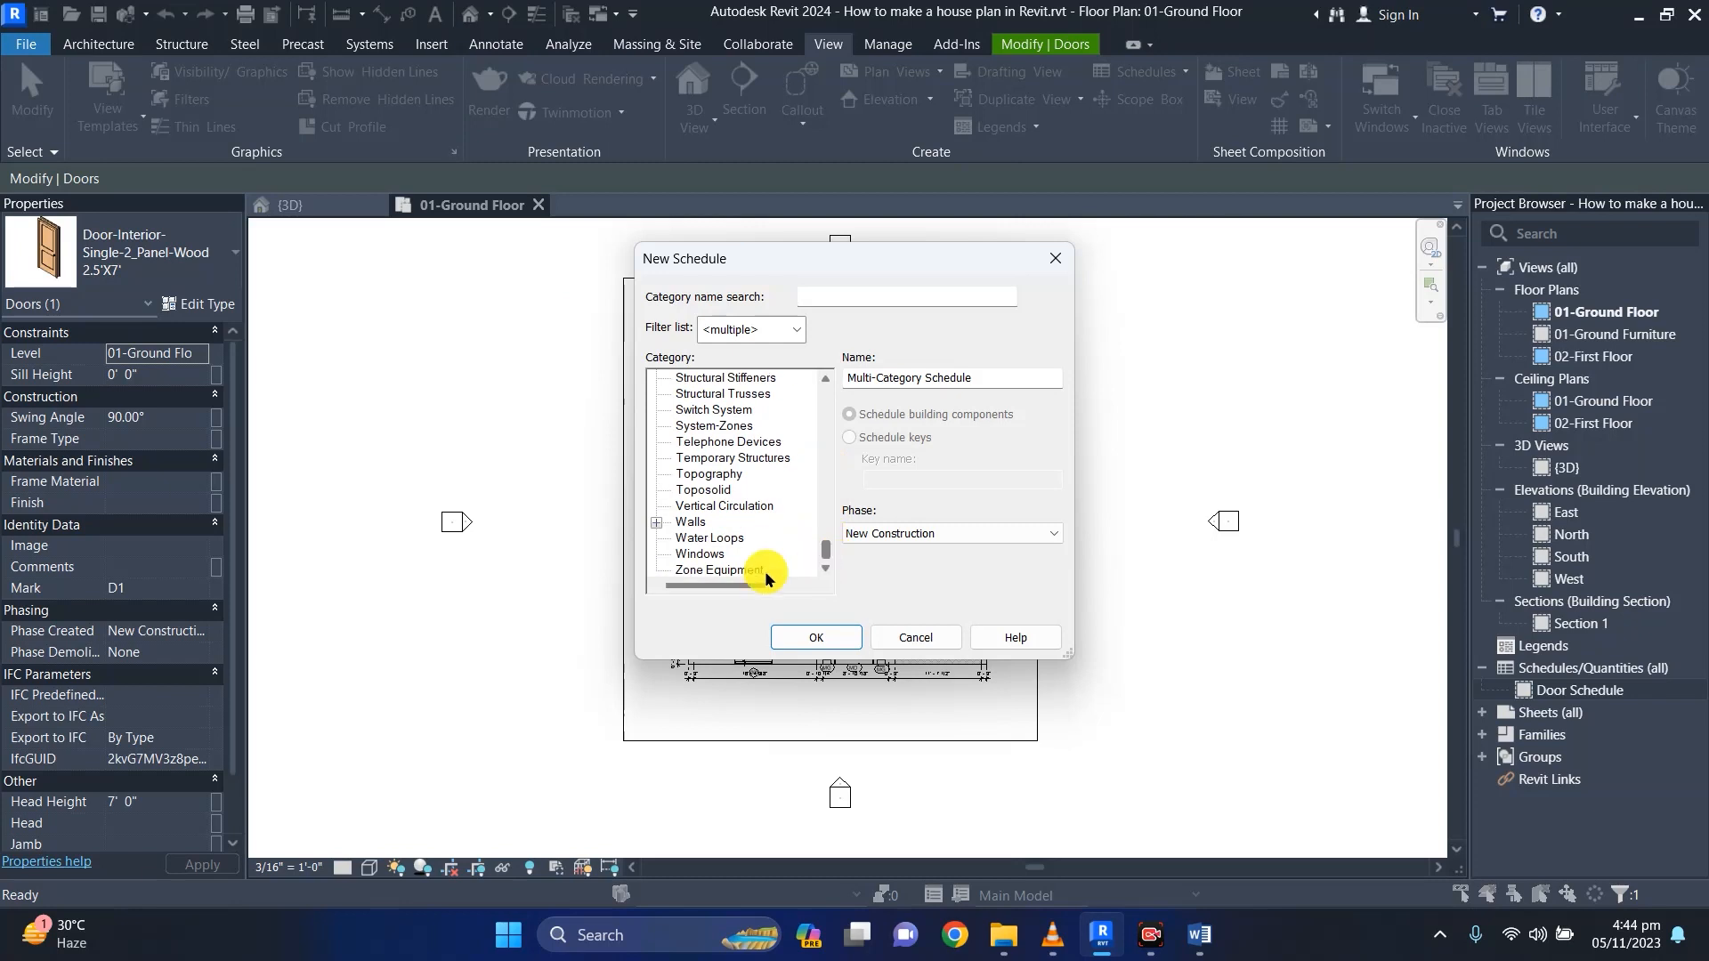
{"action": "left_click", "coordinate": [708, 559]}
{"action": "left_click", "coordinate": [815, 638]}
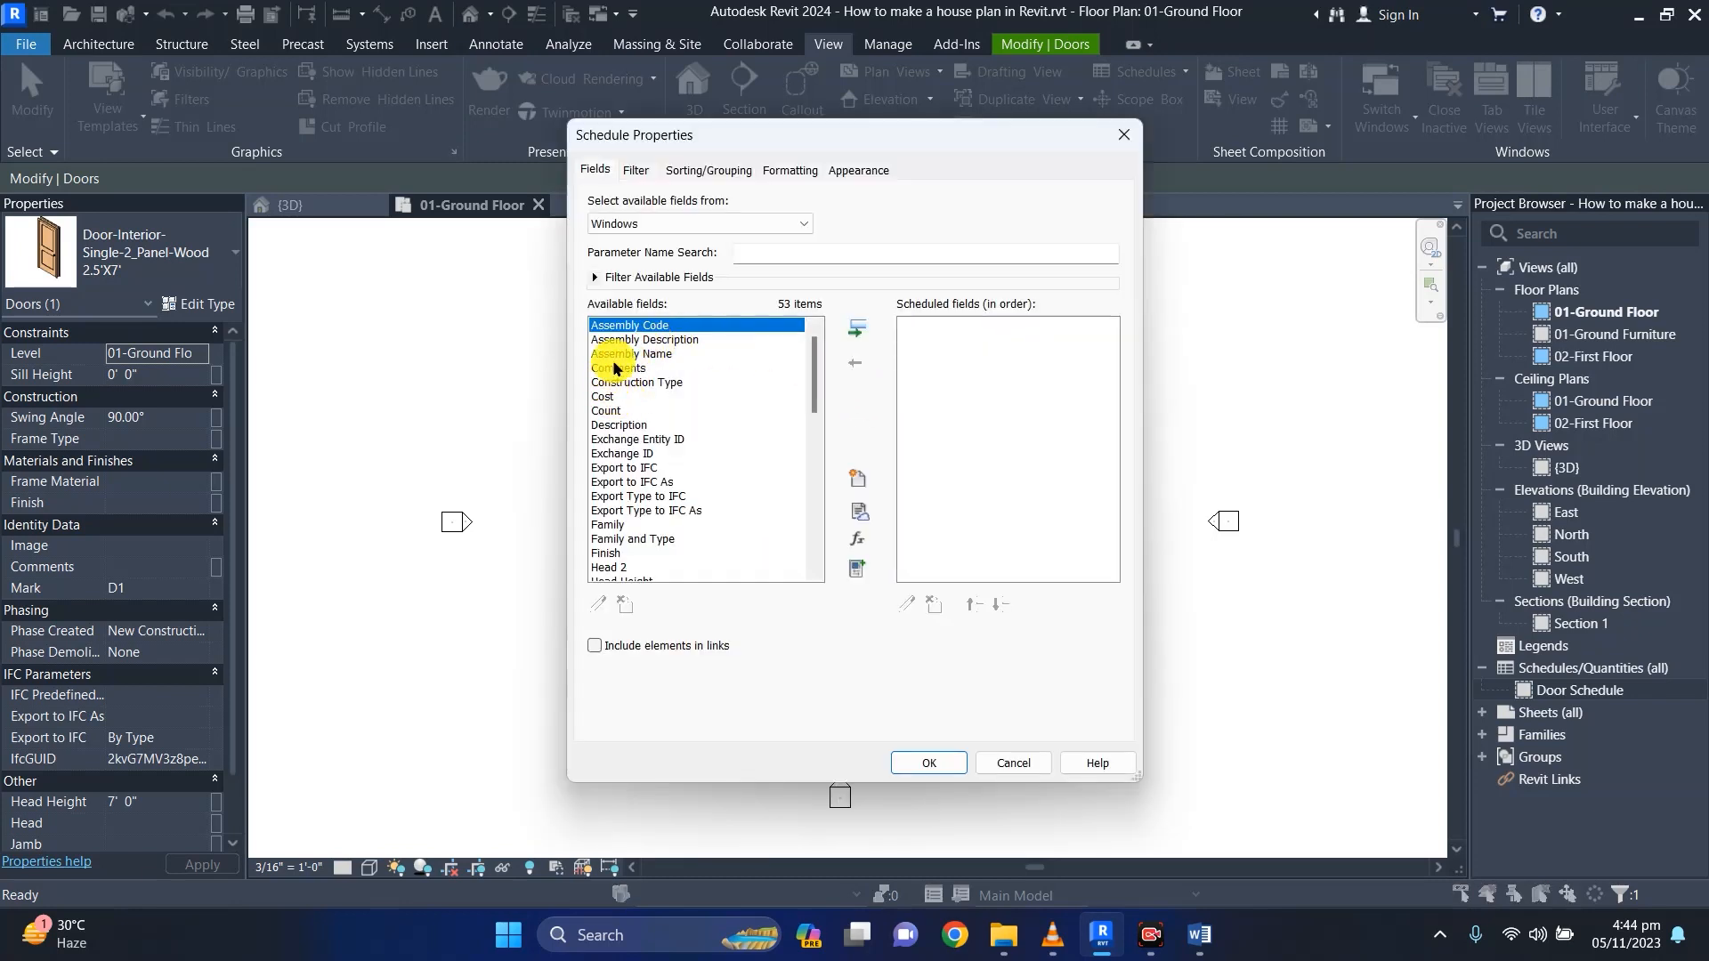
Add the Cost, Count, Description, Family and Type, Height, Mark, Sill Height and Width fields to the window schedule.
{"action": "left_click", "coordinate": [603, 396]}
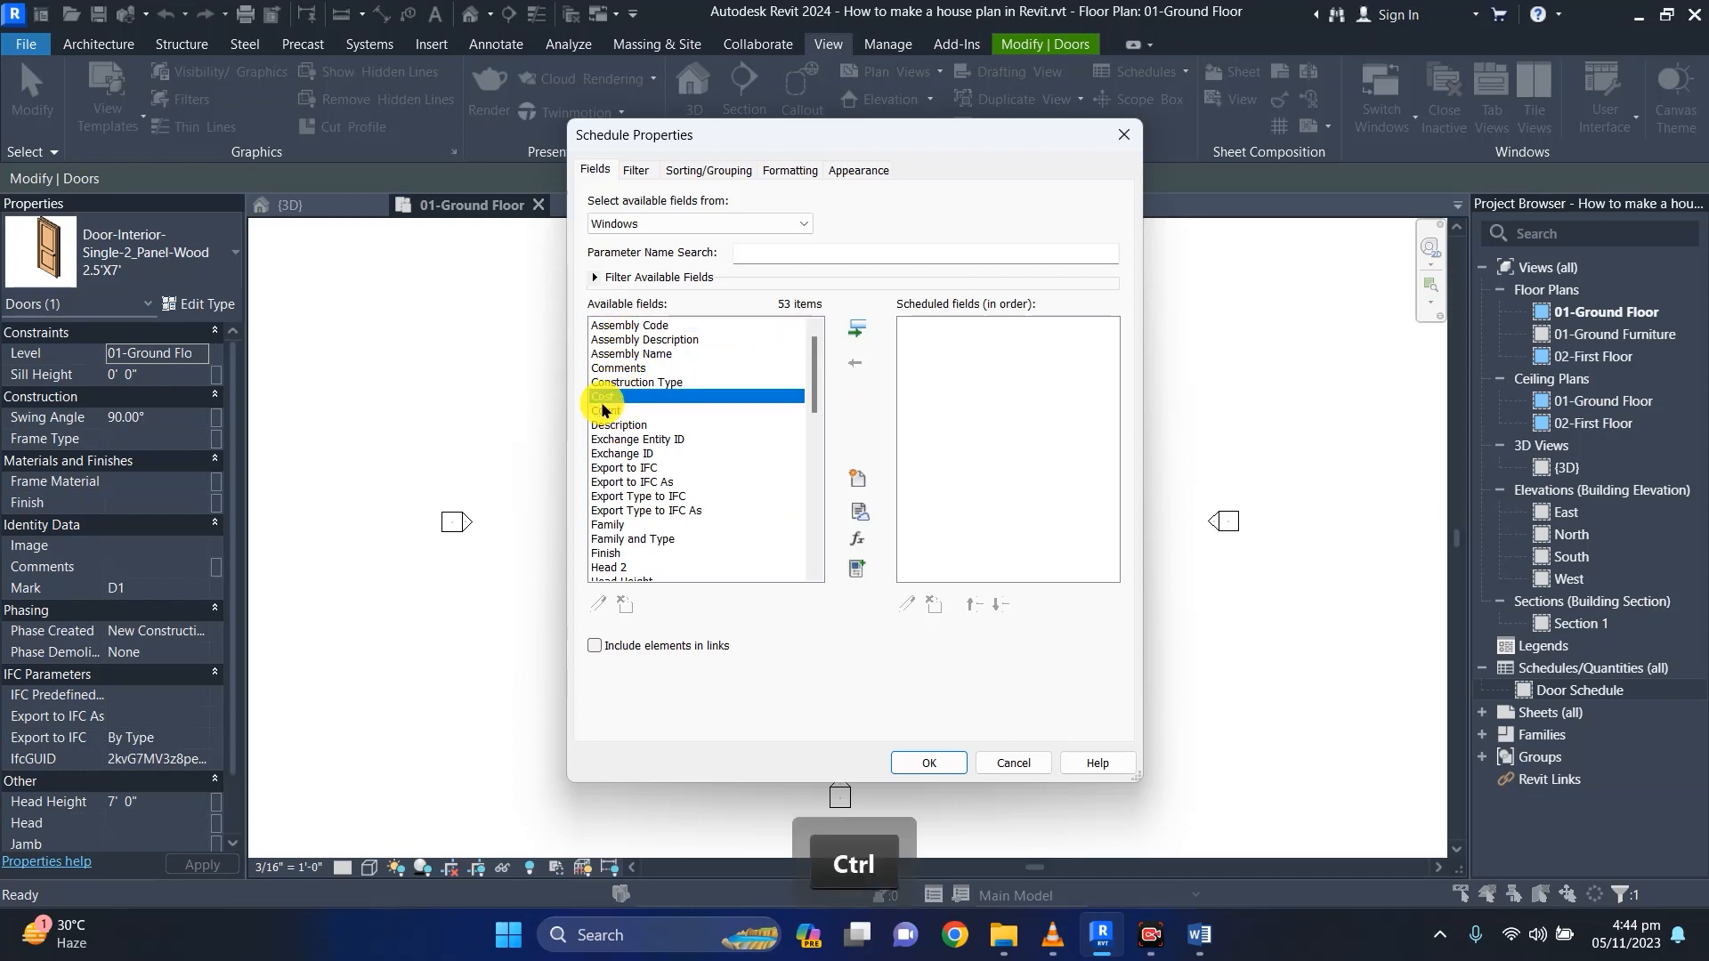
{"action": "left_click", "coordinate": [602, 401], "text": "ctrl"}
{"action": "left_click", "coordinate": [601, 398], "text": "ctrl"}
{"action": "left_click", "coordinate": [603, 412], "text": "ctrl"}
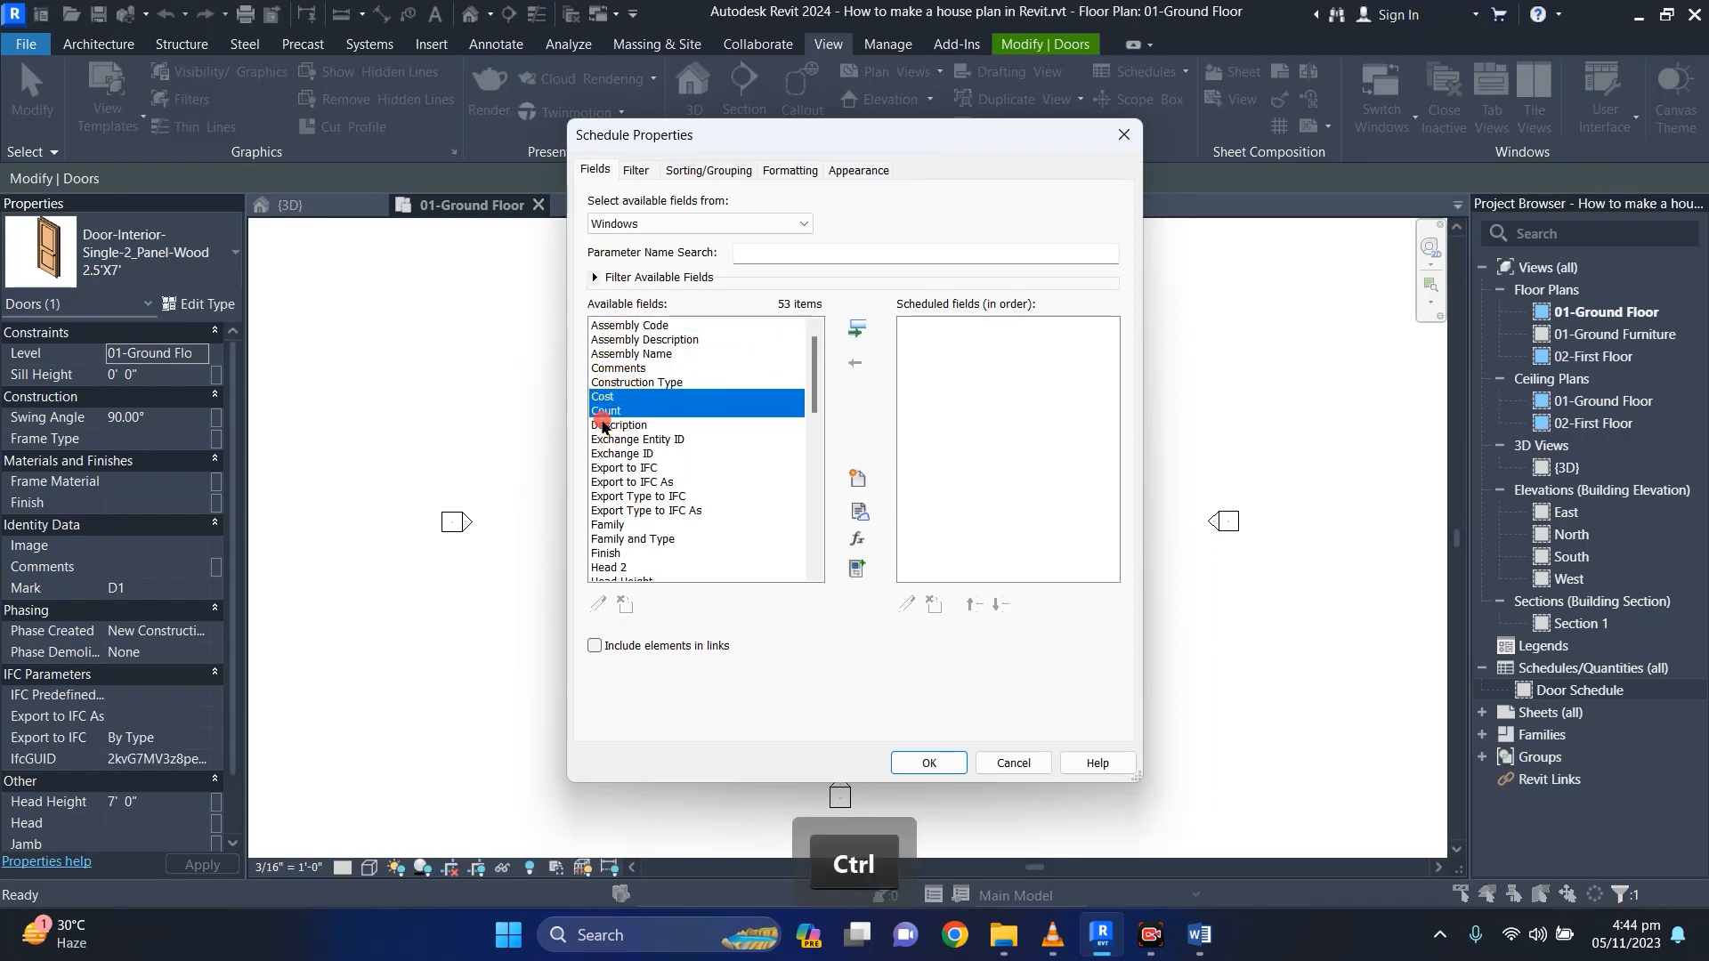
{"action": "left_click", "coordinate": [605, 424], "text": "ctrl"}
{"action": "scroll", "coordinate": [612, 463], "scroll_direction": "down", "scroll_amount": 3}
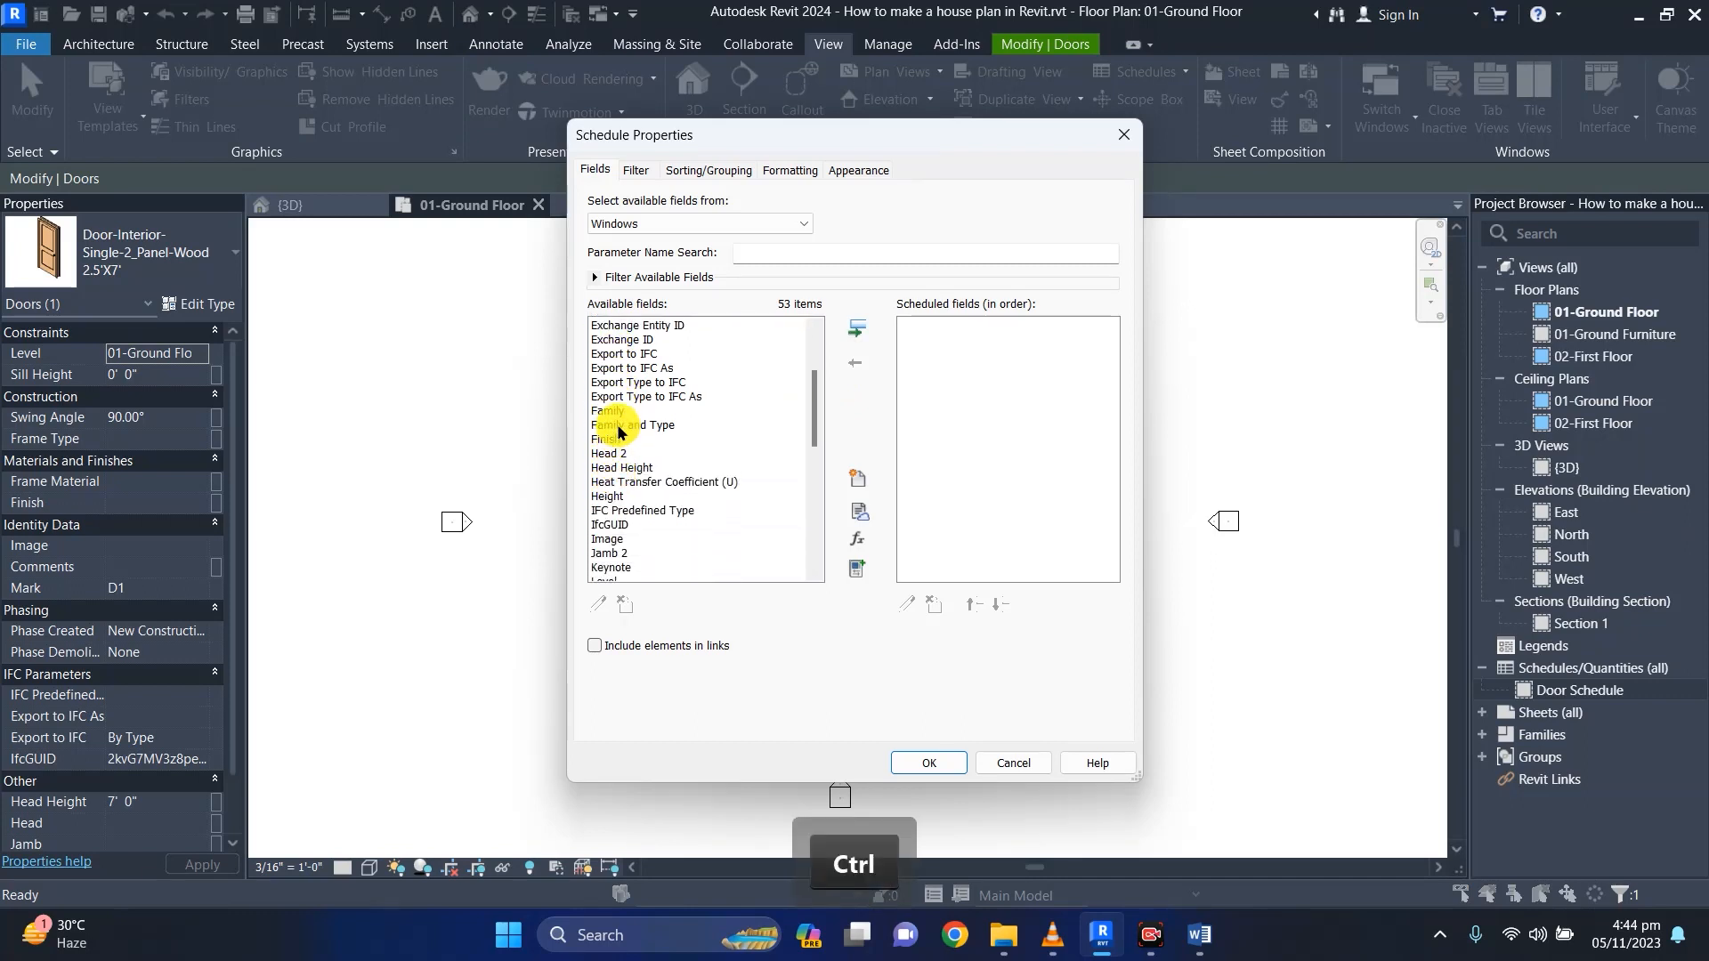
{"action": "left_click", "coordinate": [614, 425], "text": "ctrl"}
{"action": "scroll", "coordinate": [621, 504], "scroll_direction": "down", "scroll_amount": 3}
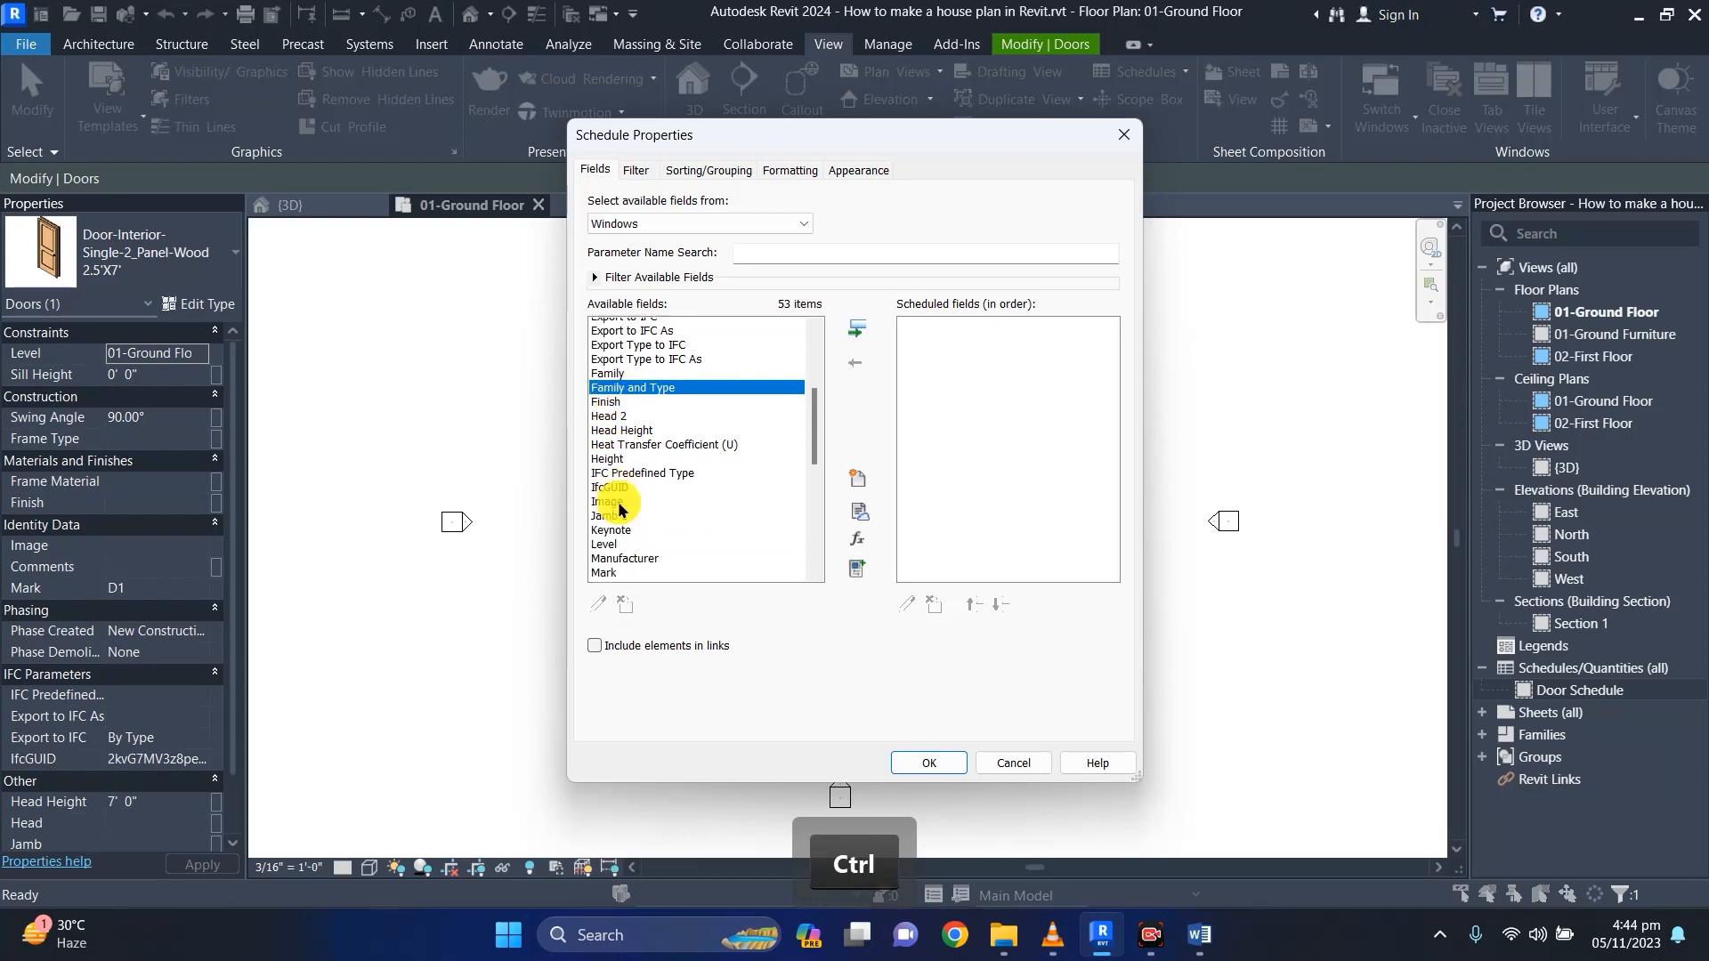
{"action": "left_click", "coordinate": [610, 496], "text": "ctrl"}
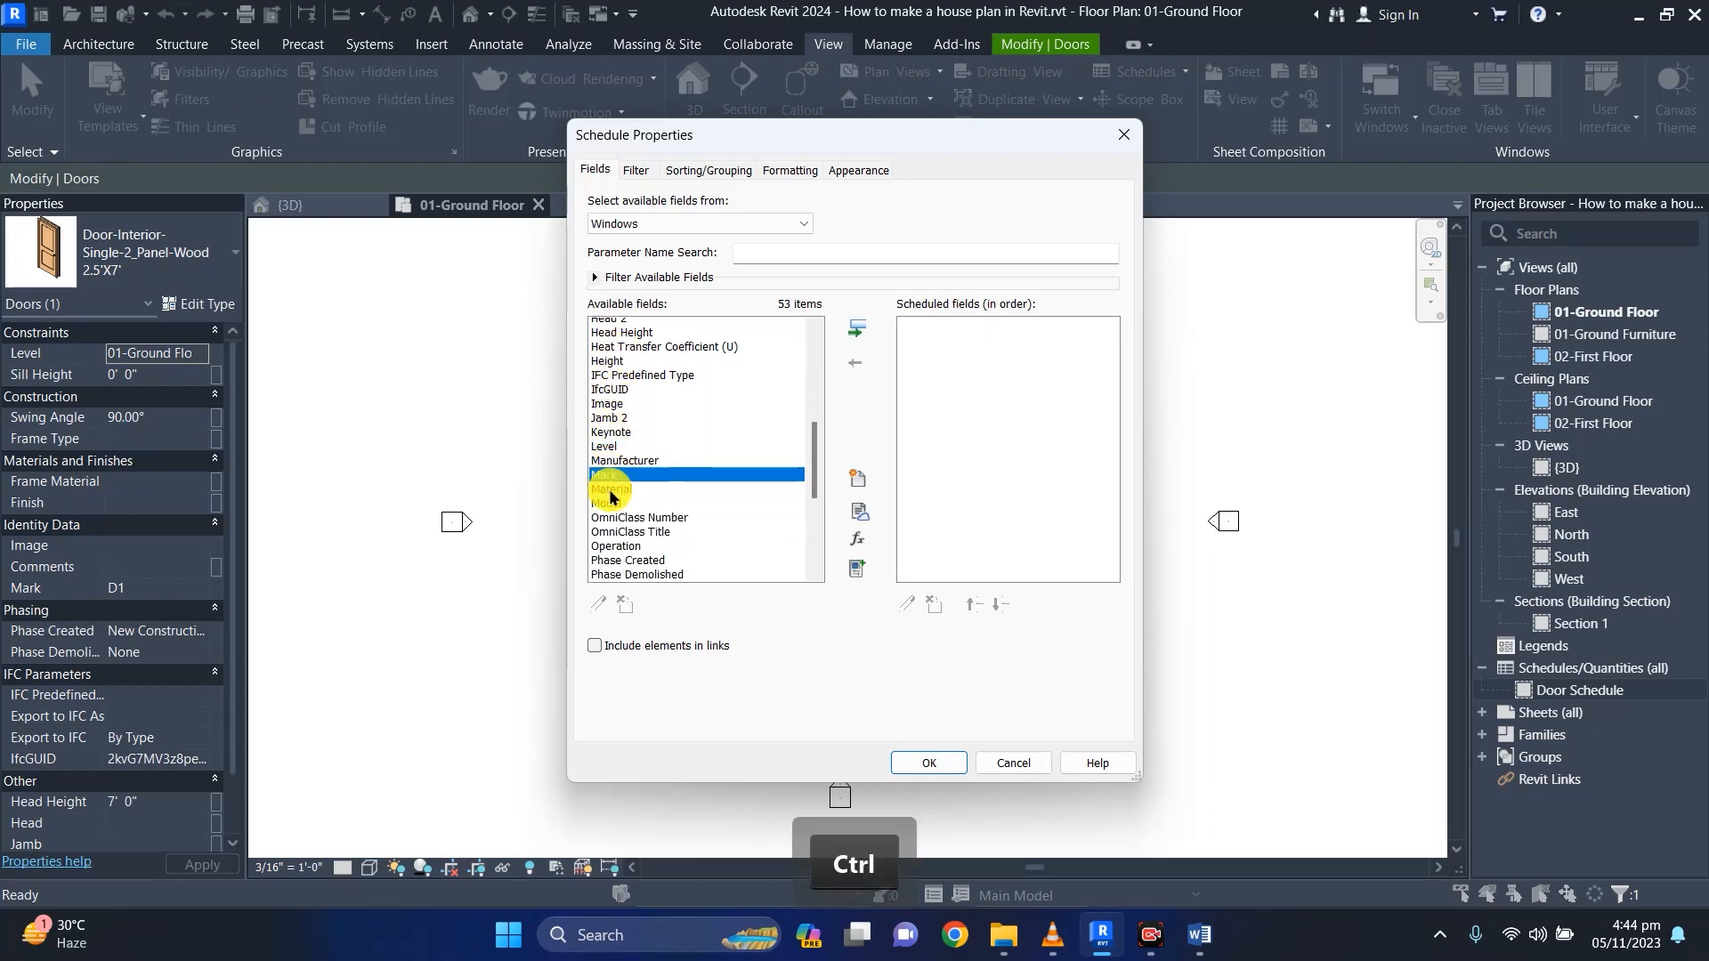
{"action": "scroll", "coordinate": [611, 462], "scroll_direction": "down", "scroll_amount": 6}
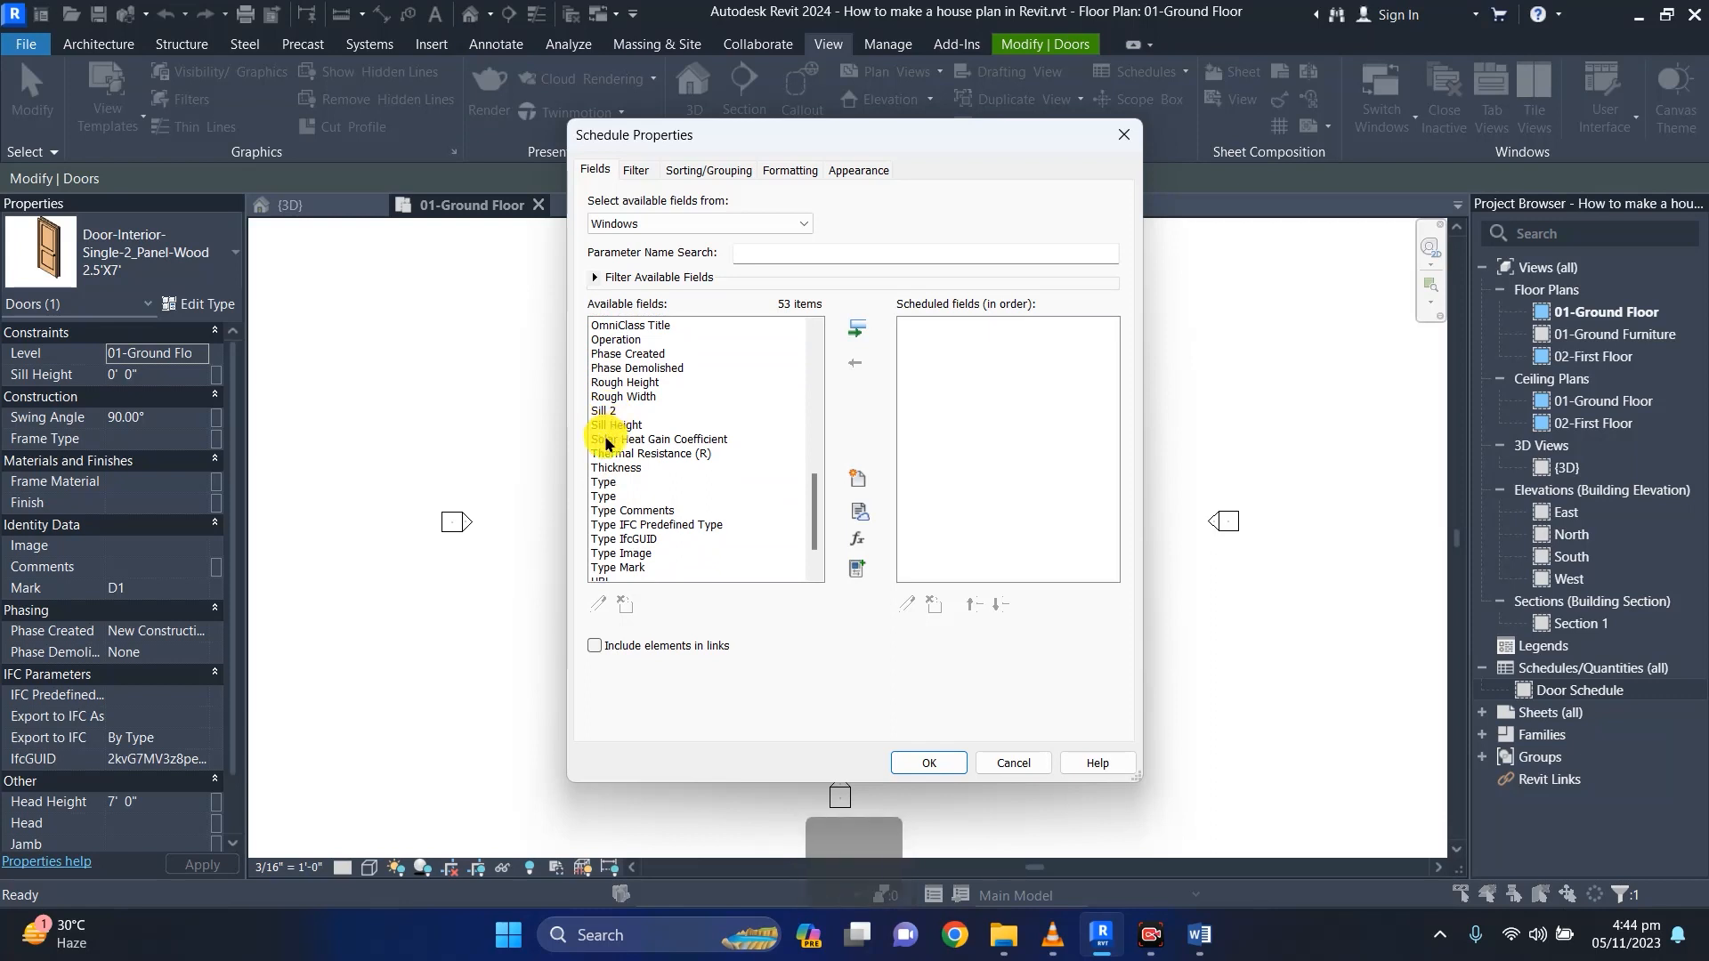
{"action": "left_click", "coordinate": [611, 425], "text": "ctrl"}
{"action": "scroll", "coordinate": [619, 462], "scroll_direction": "down", "scroll_amount": 1}
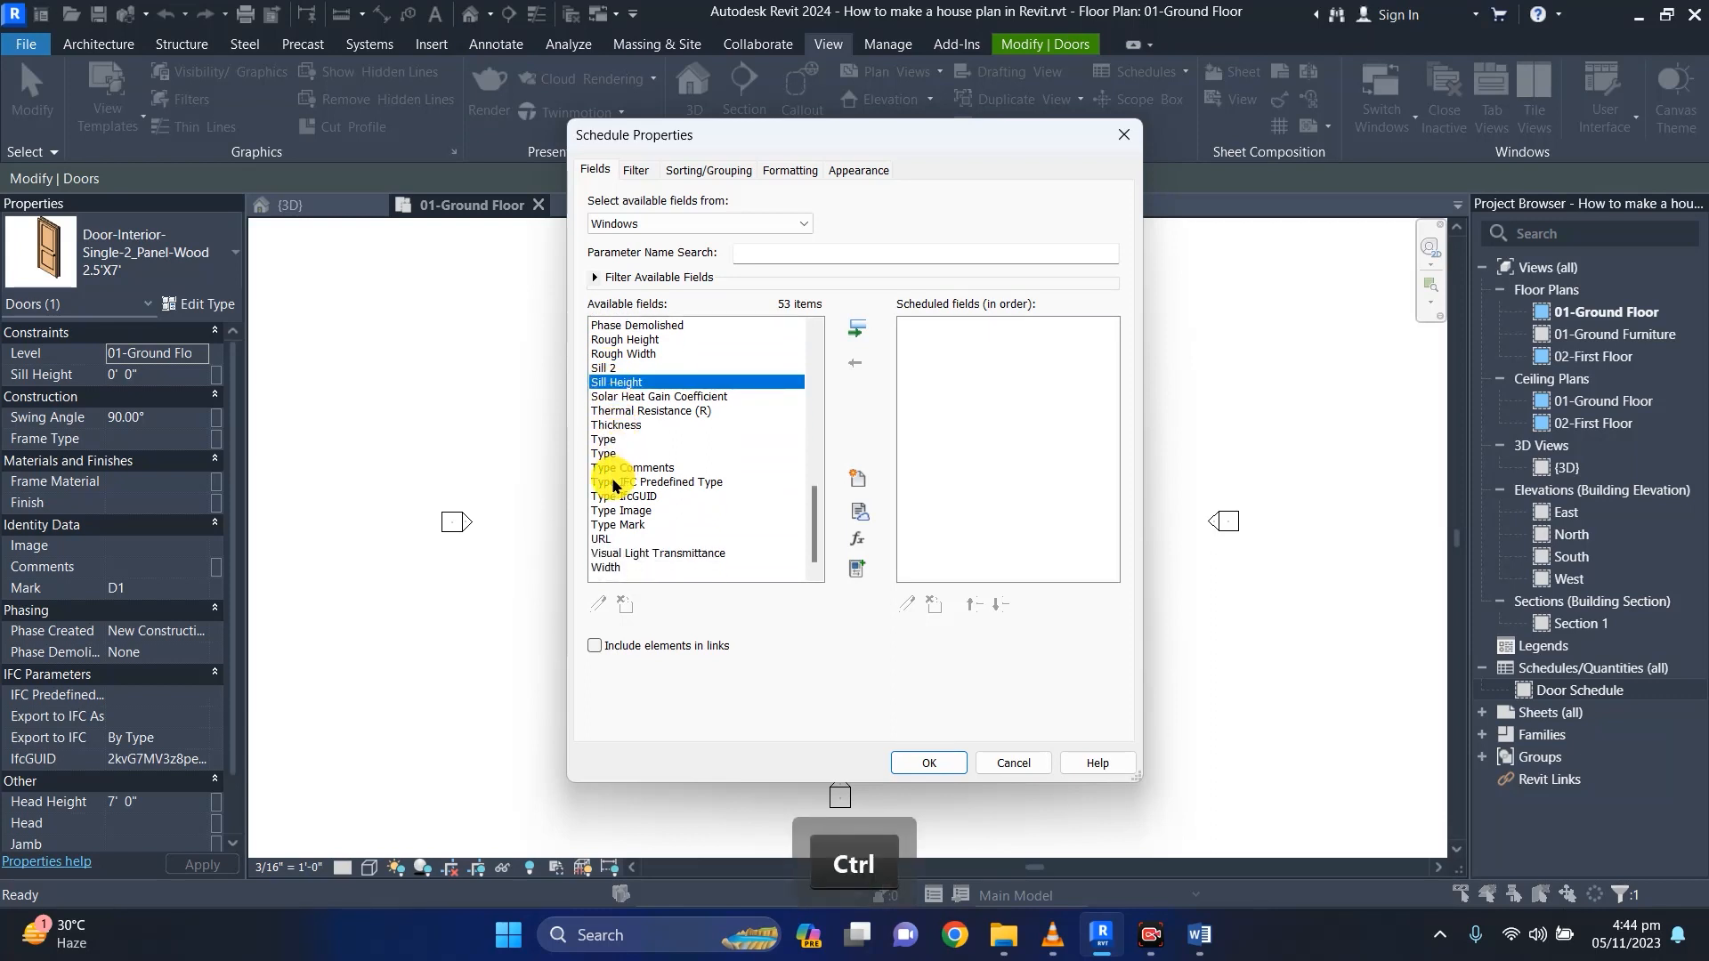
{"action": "left_click", "coordinate": [607, 567], "text": "ctrl"}
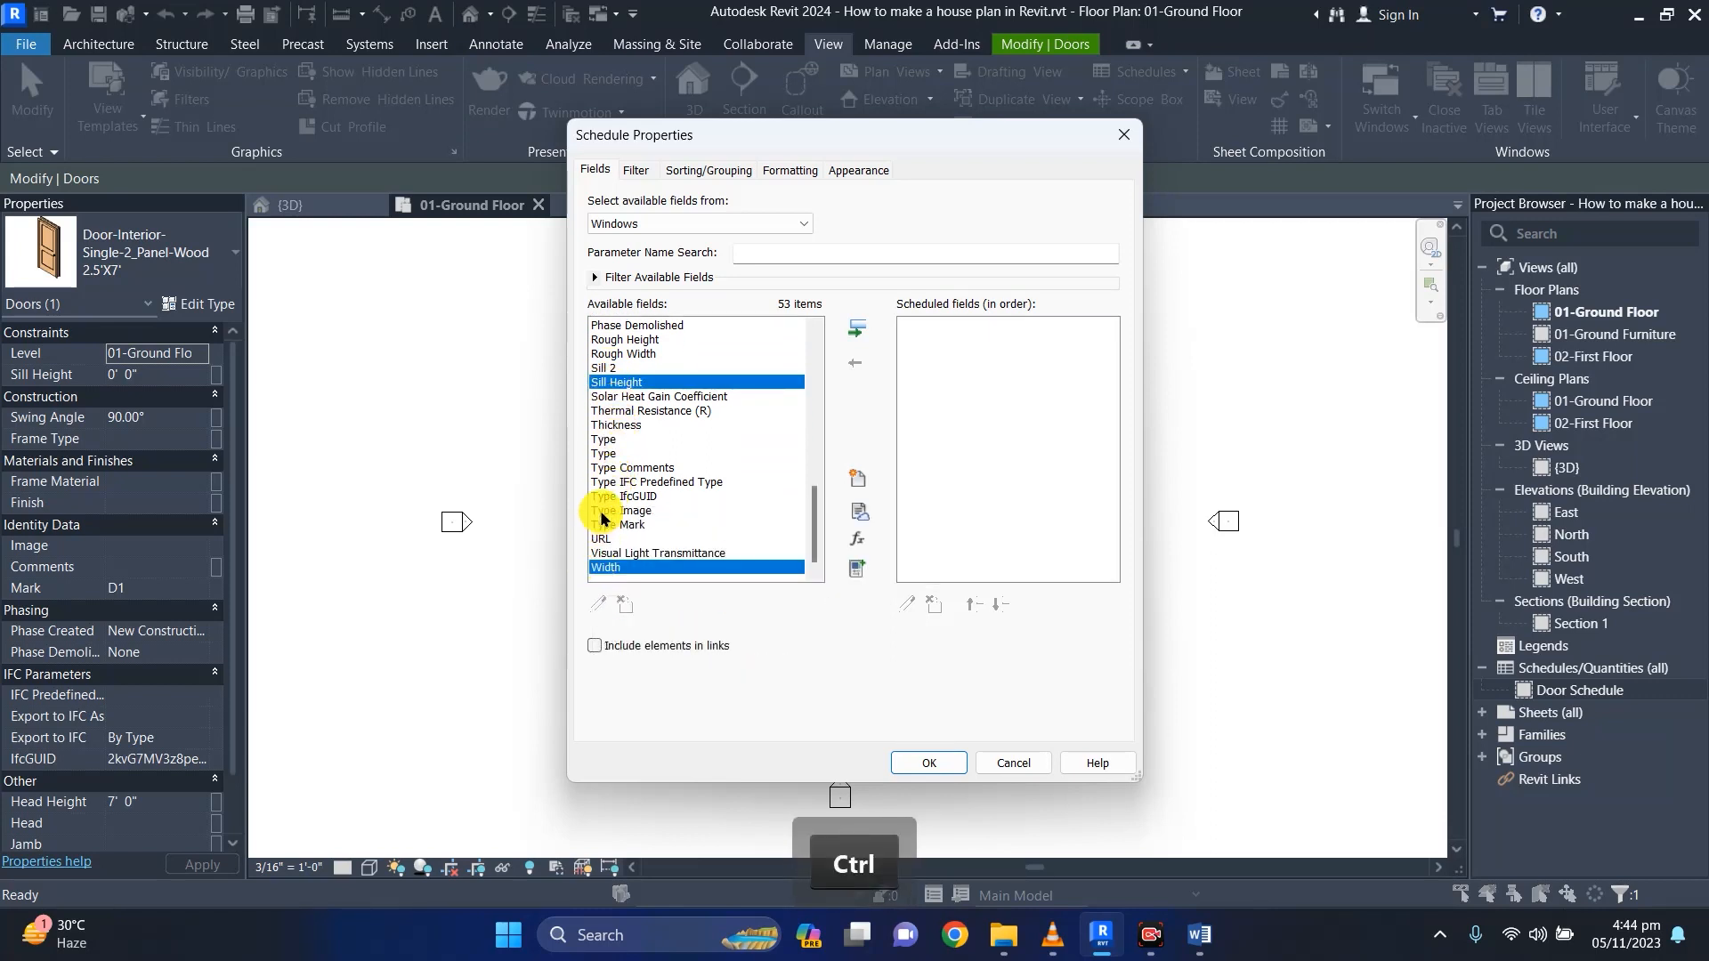
{"action": "scroll", "coordinate": [611, 501], "scroll_direction": "up", "scroll_amount": 2}
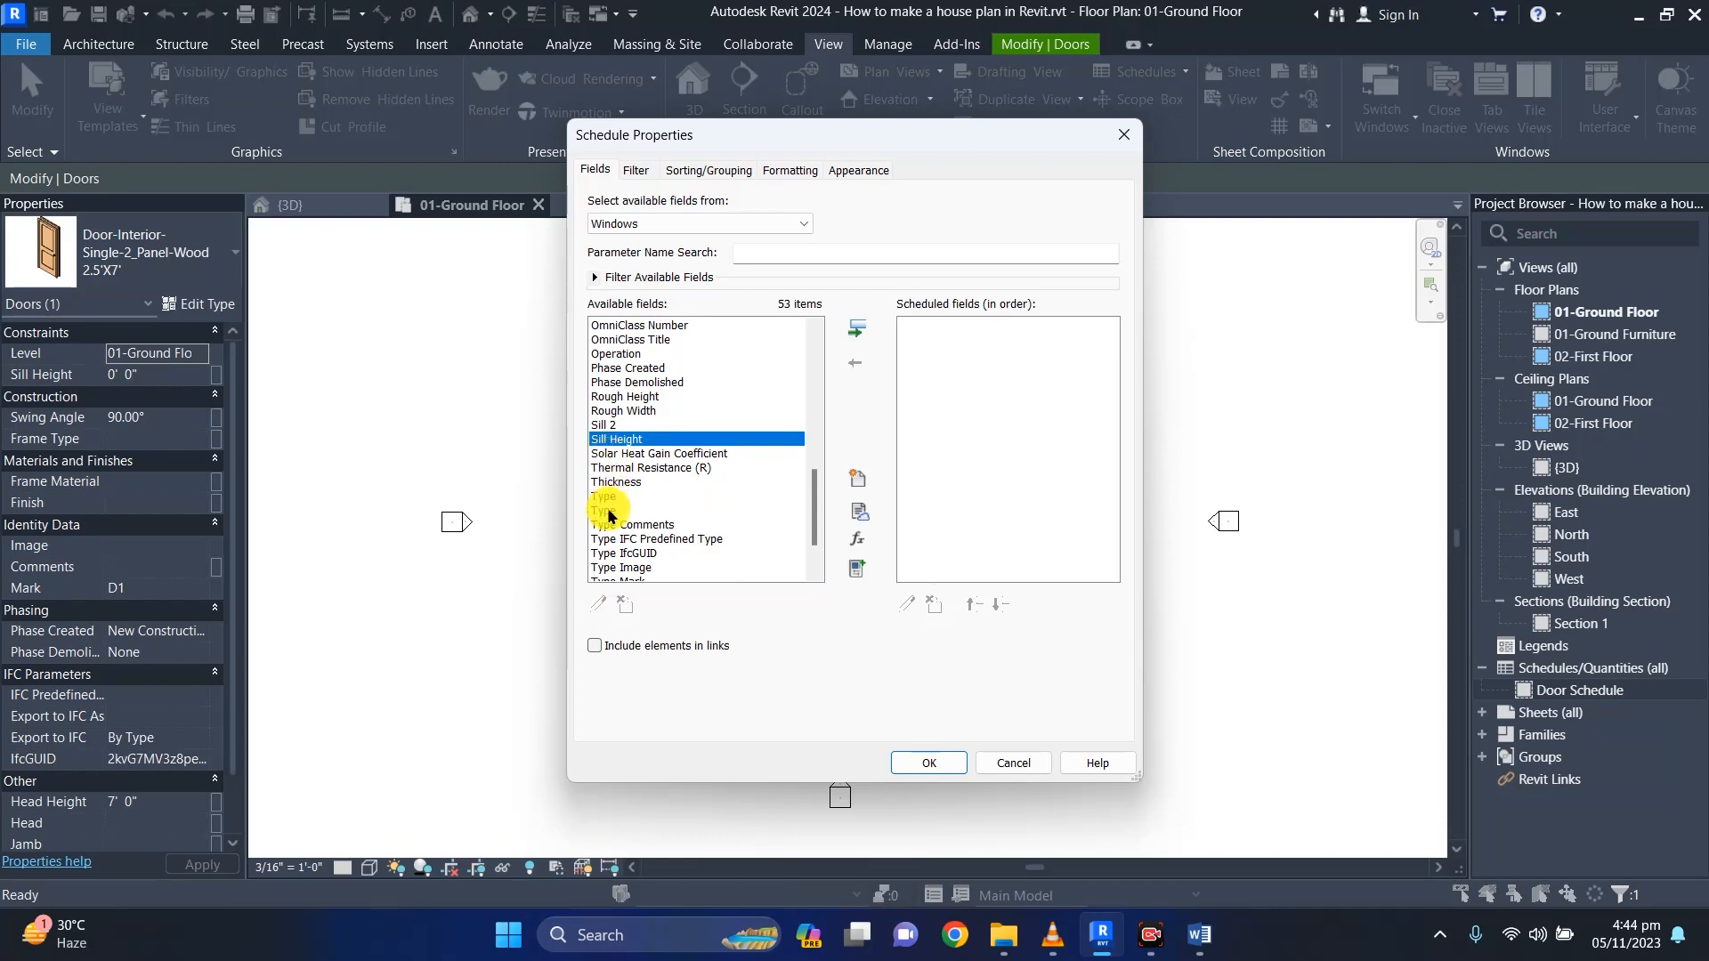
{"action": "scroll", "coordinate": [611, 527], "scroll_direction": "up", "scroll_amount": 7}
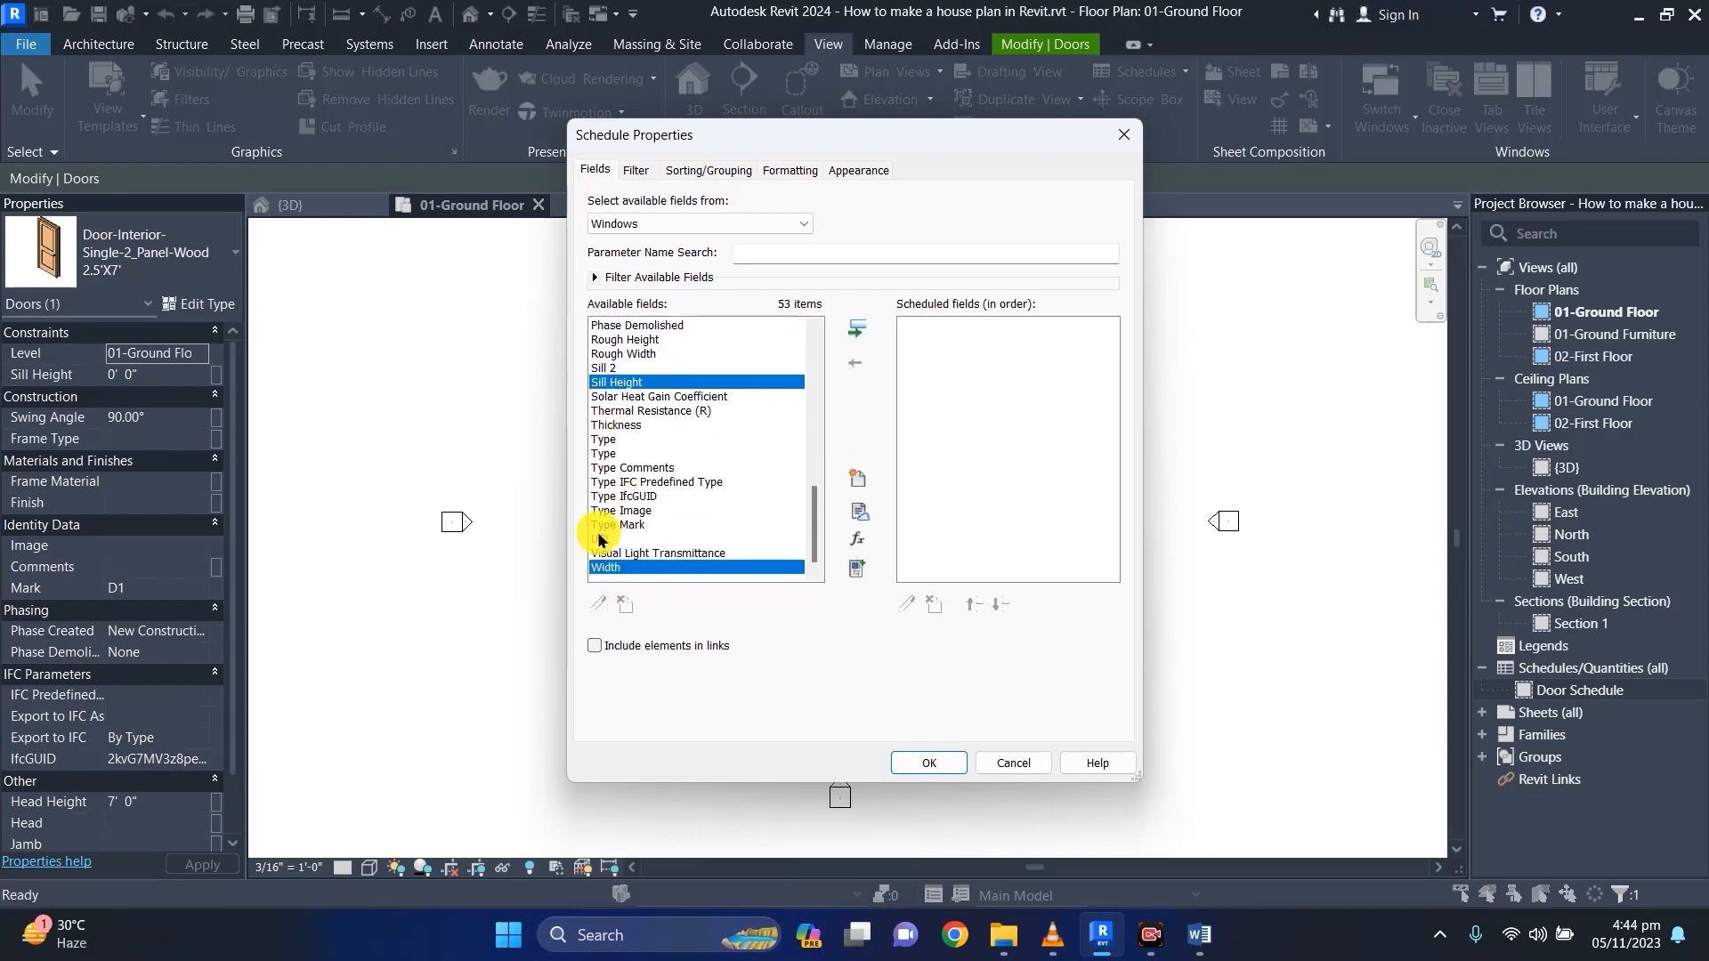
{"action": "left_click", "coordinate": [874, 331]}
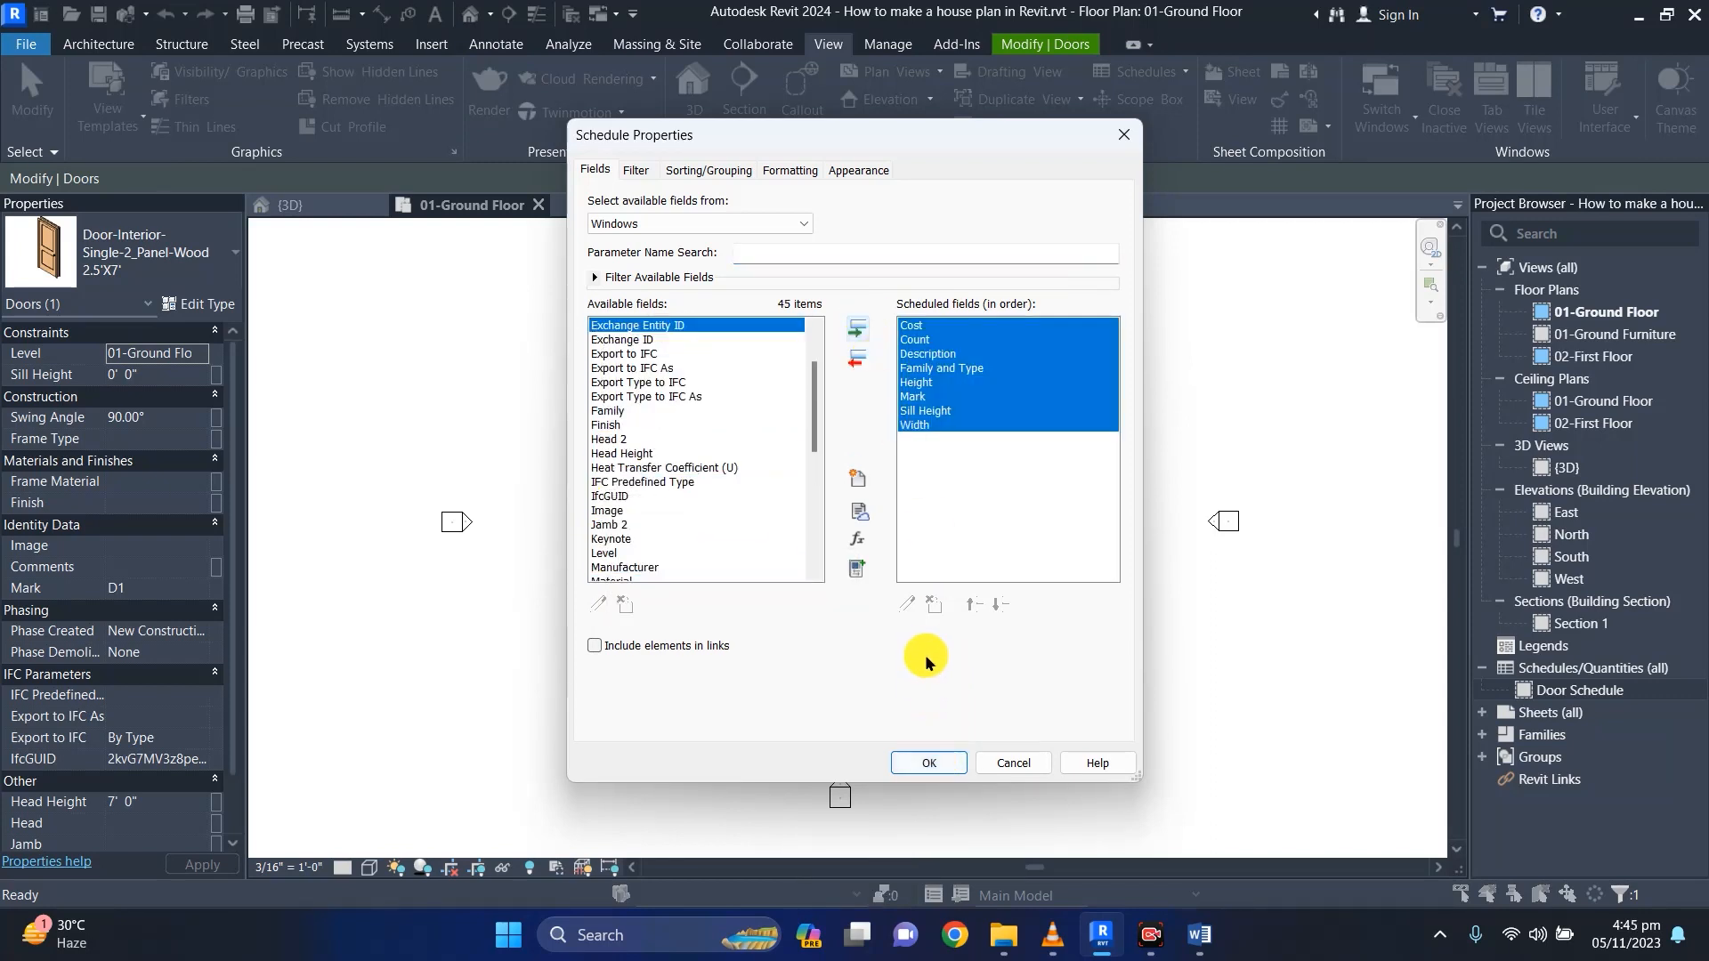
Move the Family and Type field to the first position in the window schedule's field order.
{"action": "left_click", "coordinate": [918, 367]}
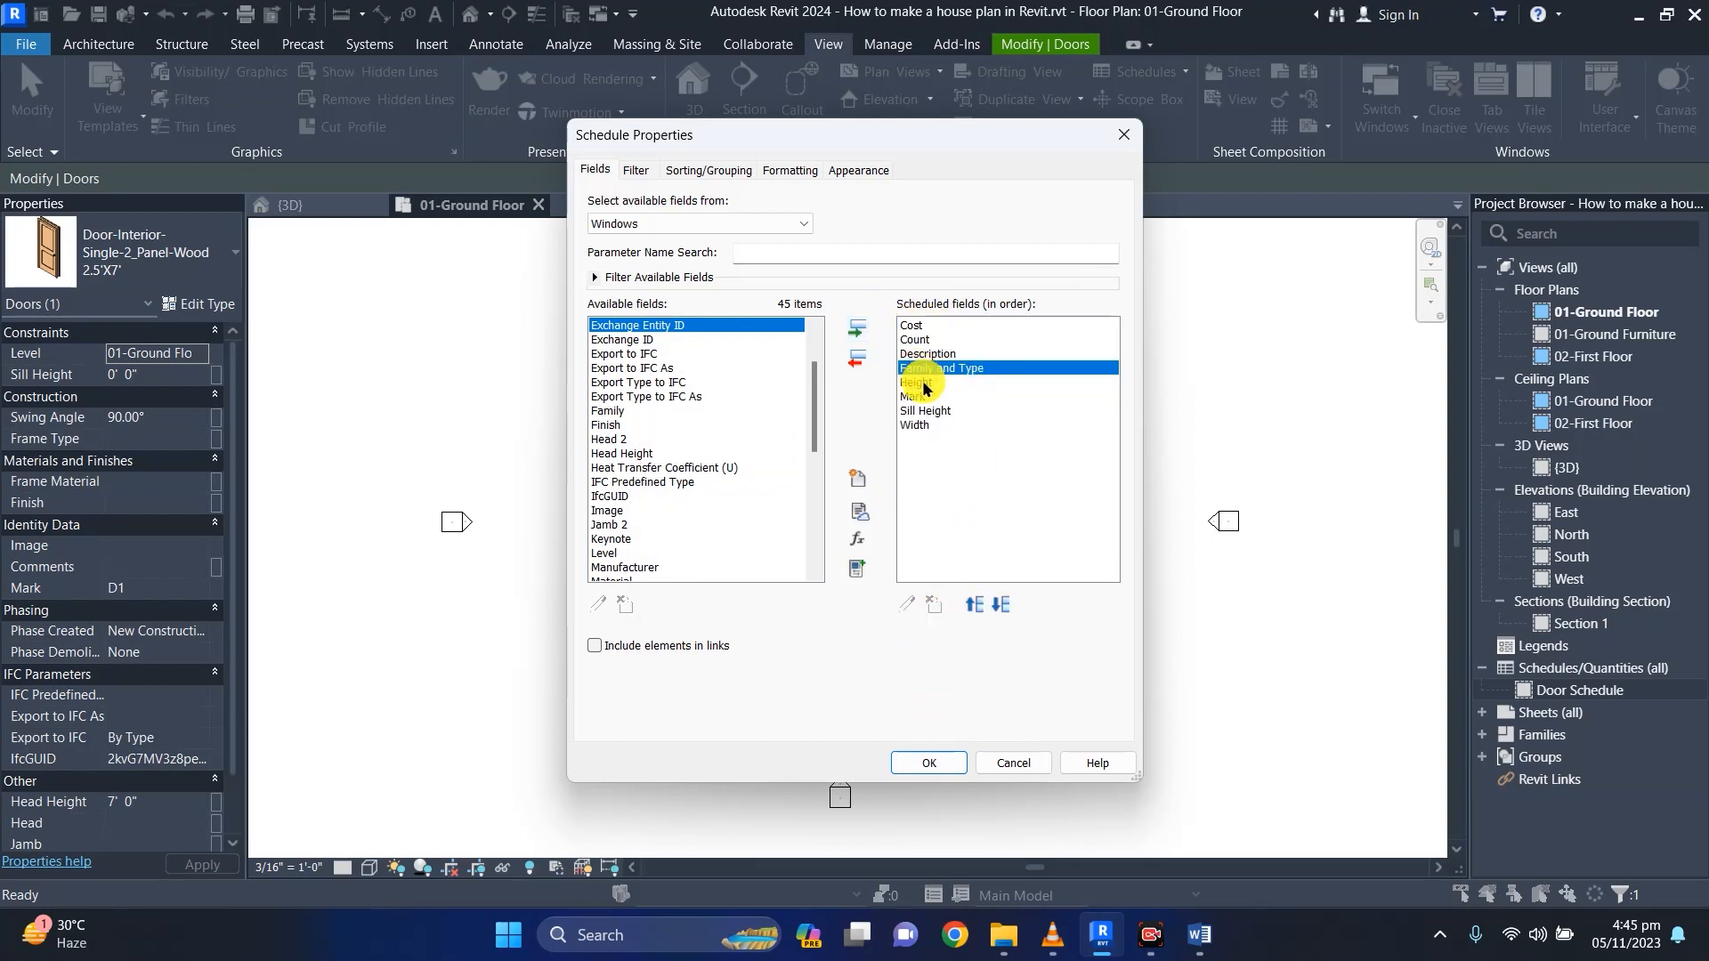
{"action": "left_click_drag", "start_coordinate": [927, 369], "coordinate": [923, 320]}
{"action": "left_click", "coordinate": [919, 370]}
{"action": "left_click", "coordinate": [972, 604]}
{"action": "left_click", "coordinate": [972, 604]}
{"action": "left_click", "coordinate": [972, 605]}
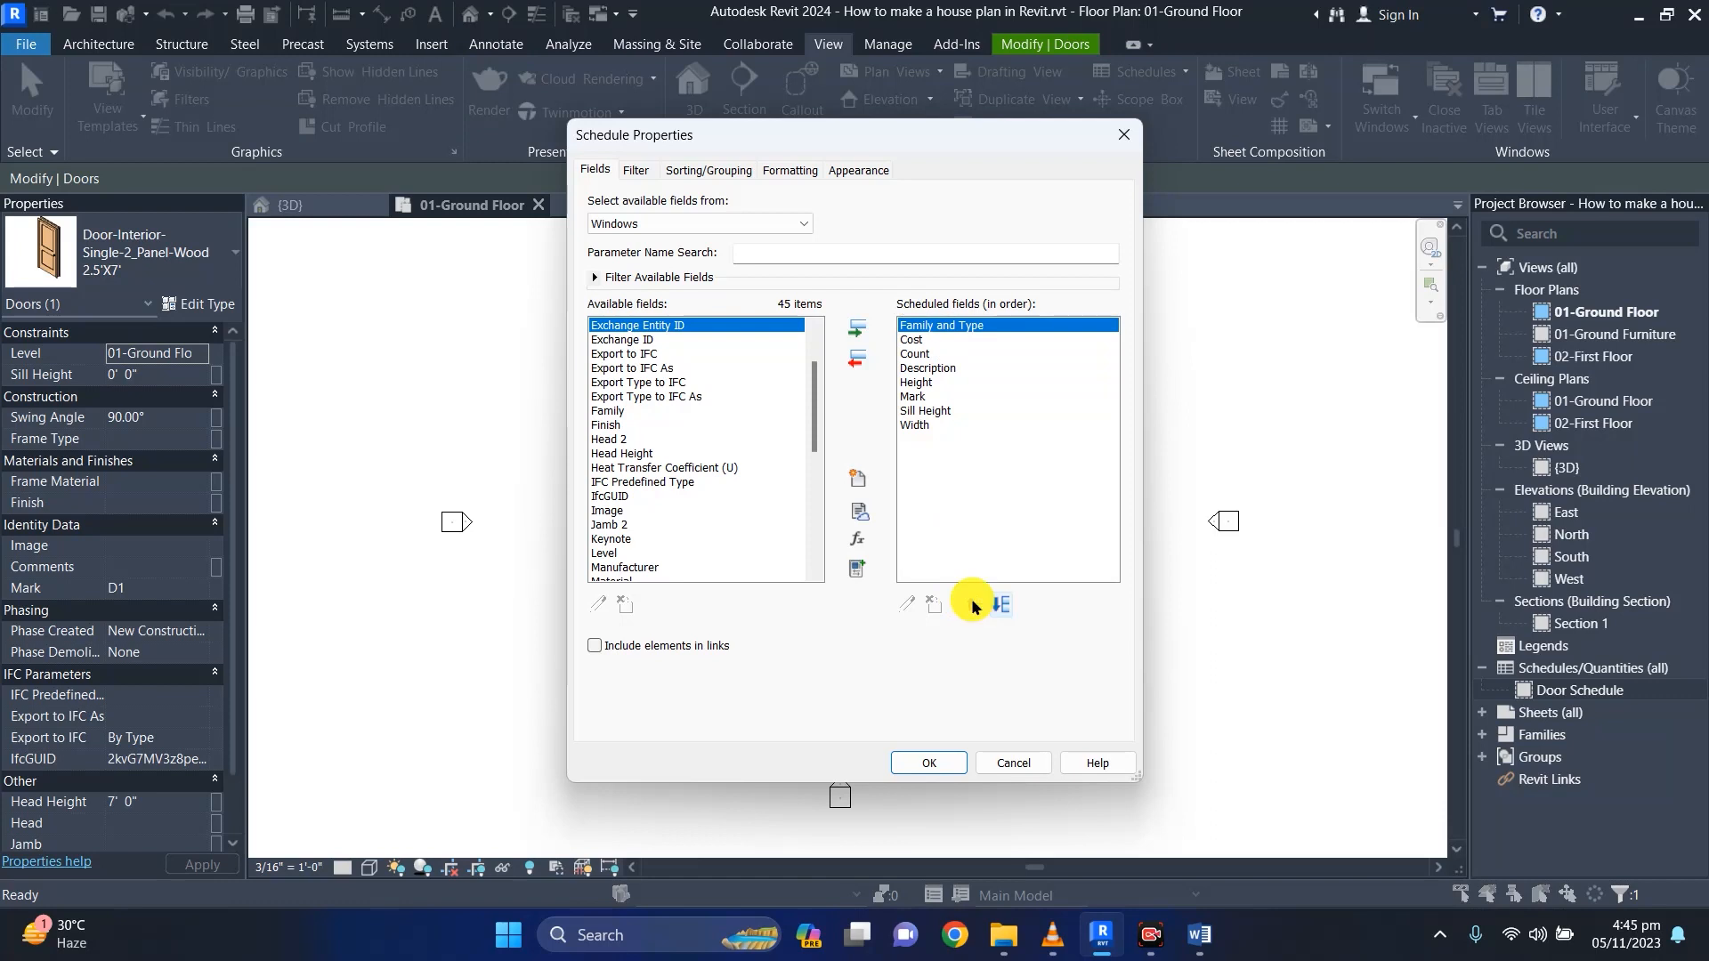
Reorder the window schedule fields so Description comes second and Count third, ahead of Cost.
{"action": "left_click", "coordinate": [924, 368]}
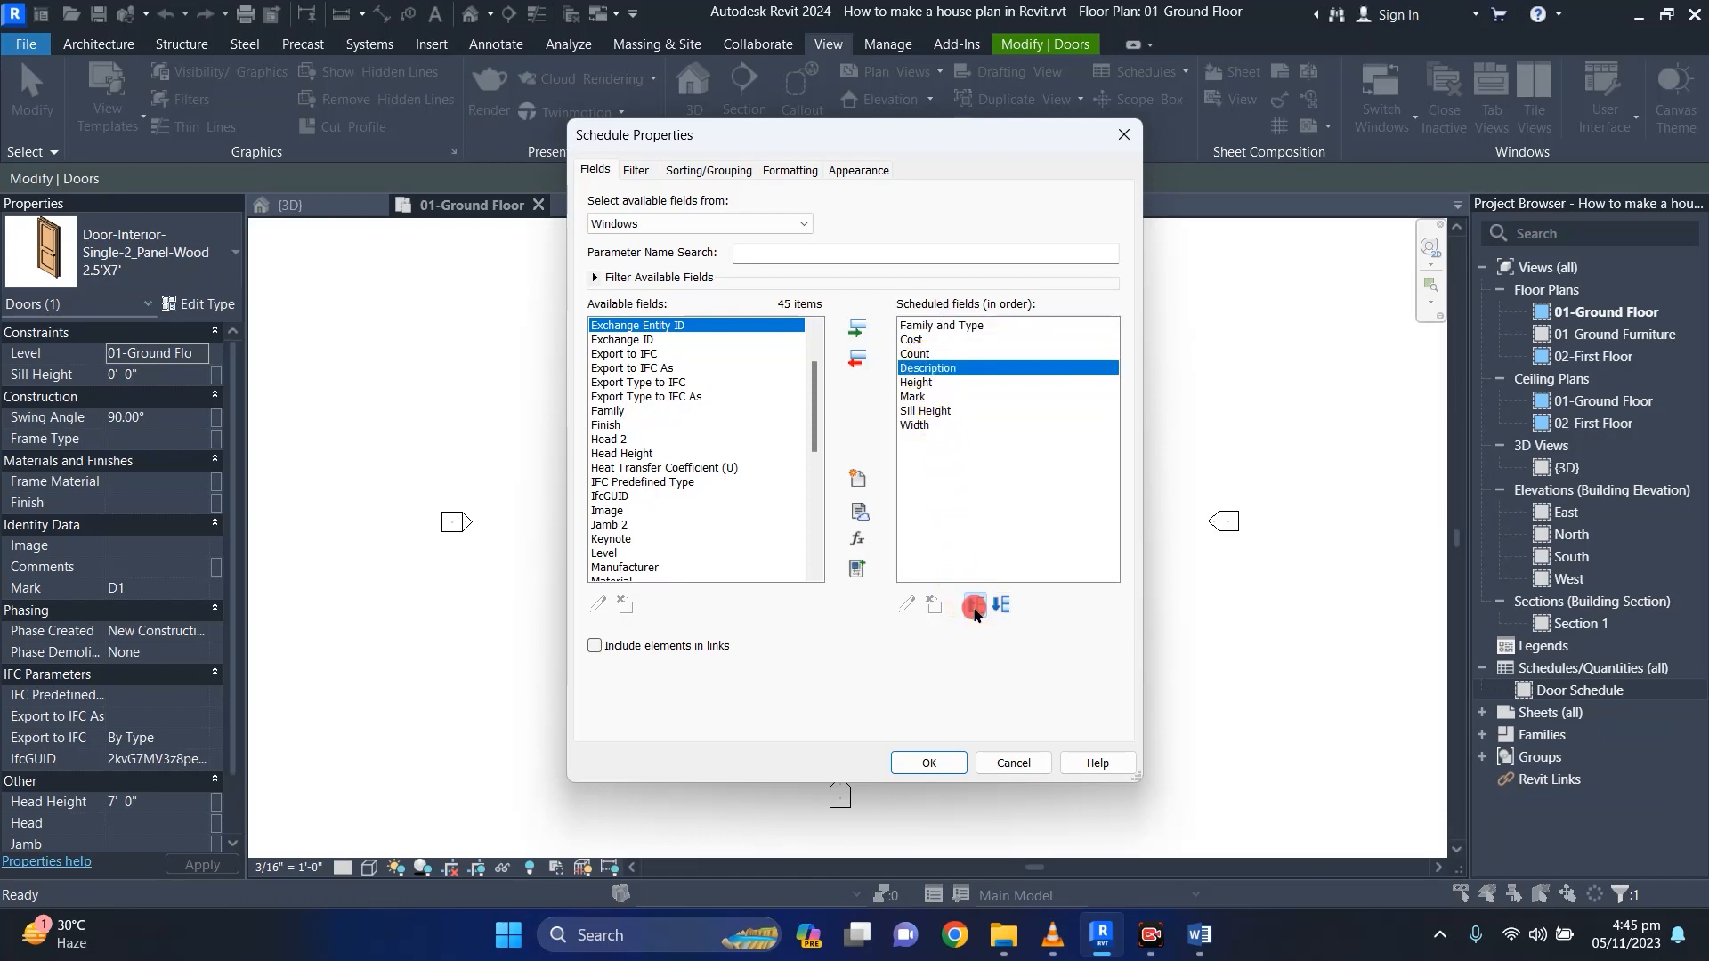
{"action": "left_click", "coordinate": [972, 605]}
{"action": "left_click", "coordinate": [972, 605]}
{"action": "left_click", "coordinate": [917, 368]}
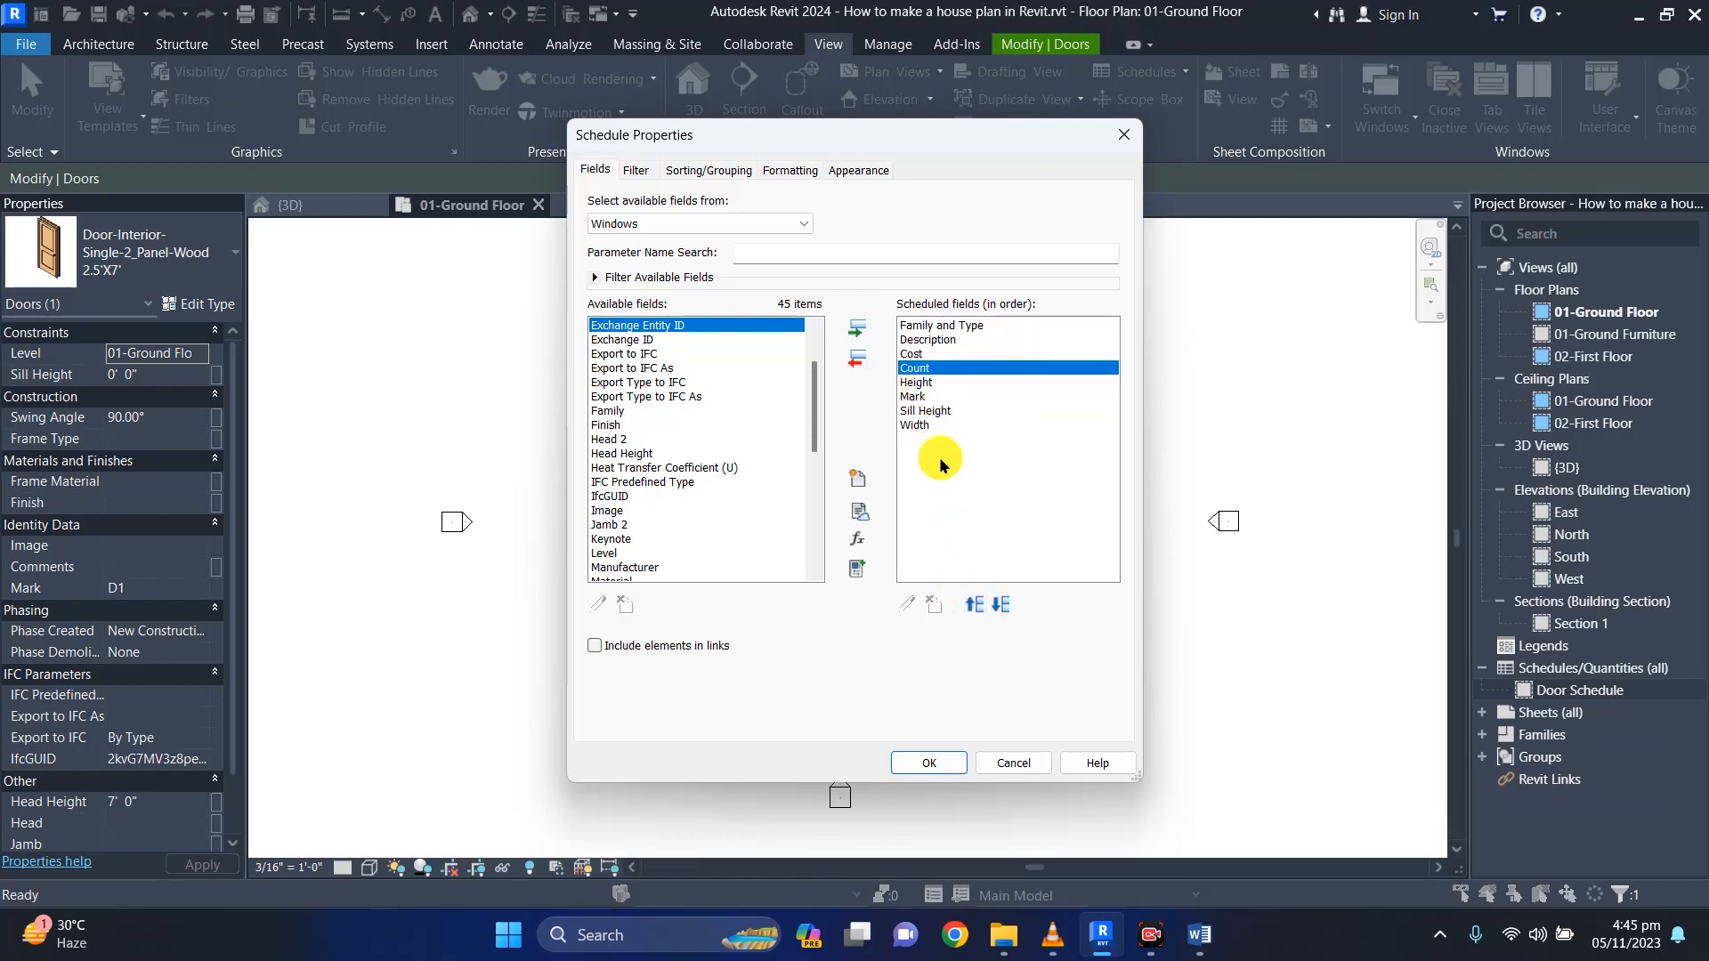
{"action": "left_click", "coordinate": [974, 605]}
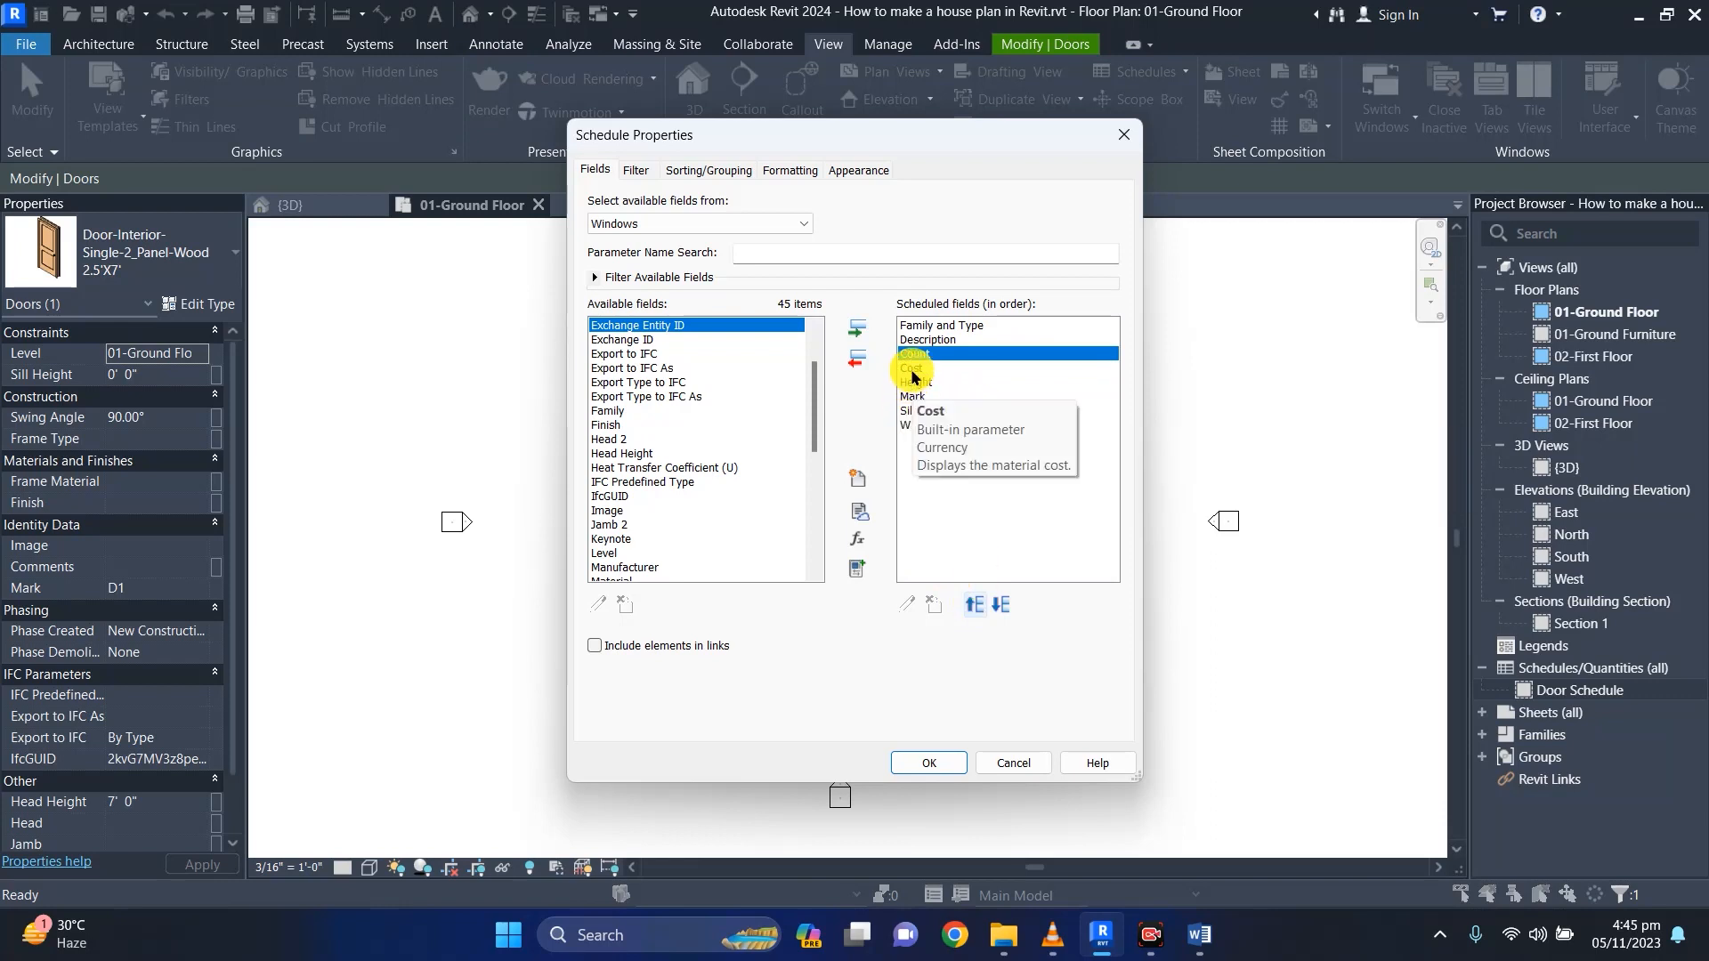
Move the Width and Height fields directly after Count in the window schedule's field order.
{"action": "left_click", "coordinate": [916, 426]}
{"action": "left_click", "coordinate": [970, 604]}
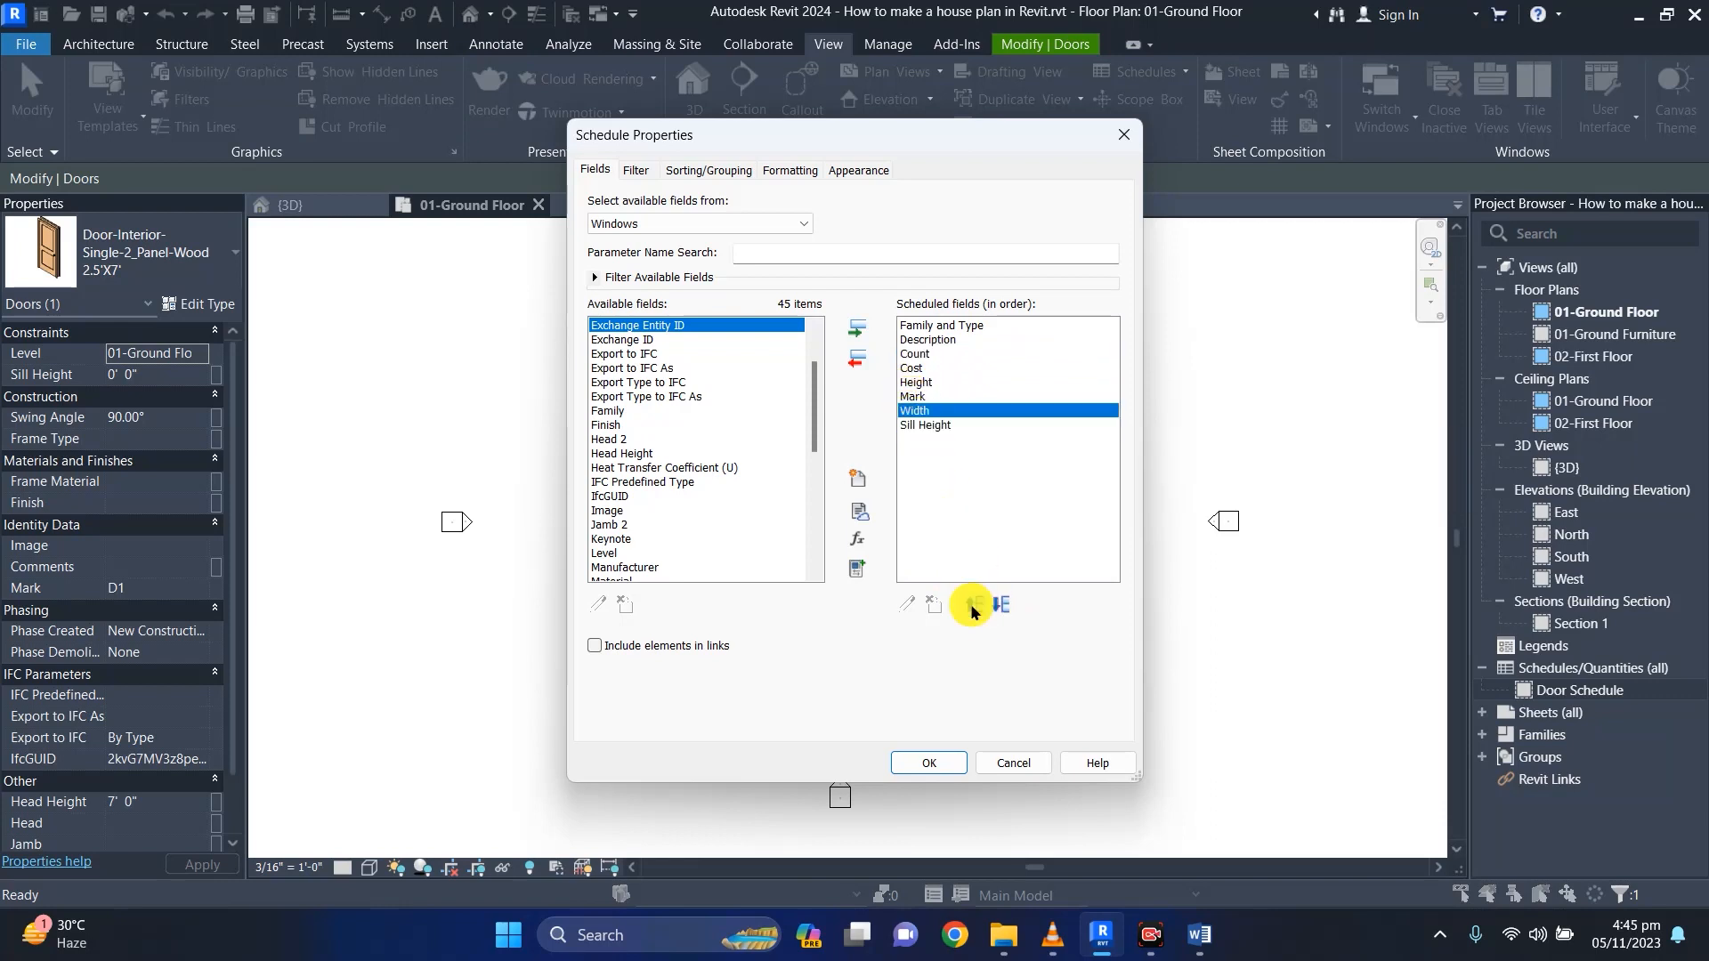
{"action": "left_click", "coordinate": [971, 604]}
{"action": "left_click", "coordinate": [970, 604]}
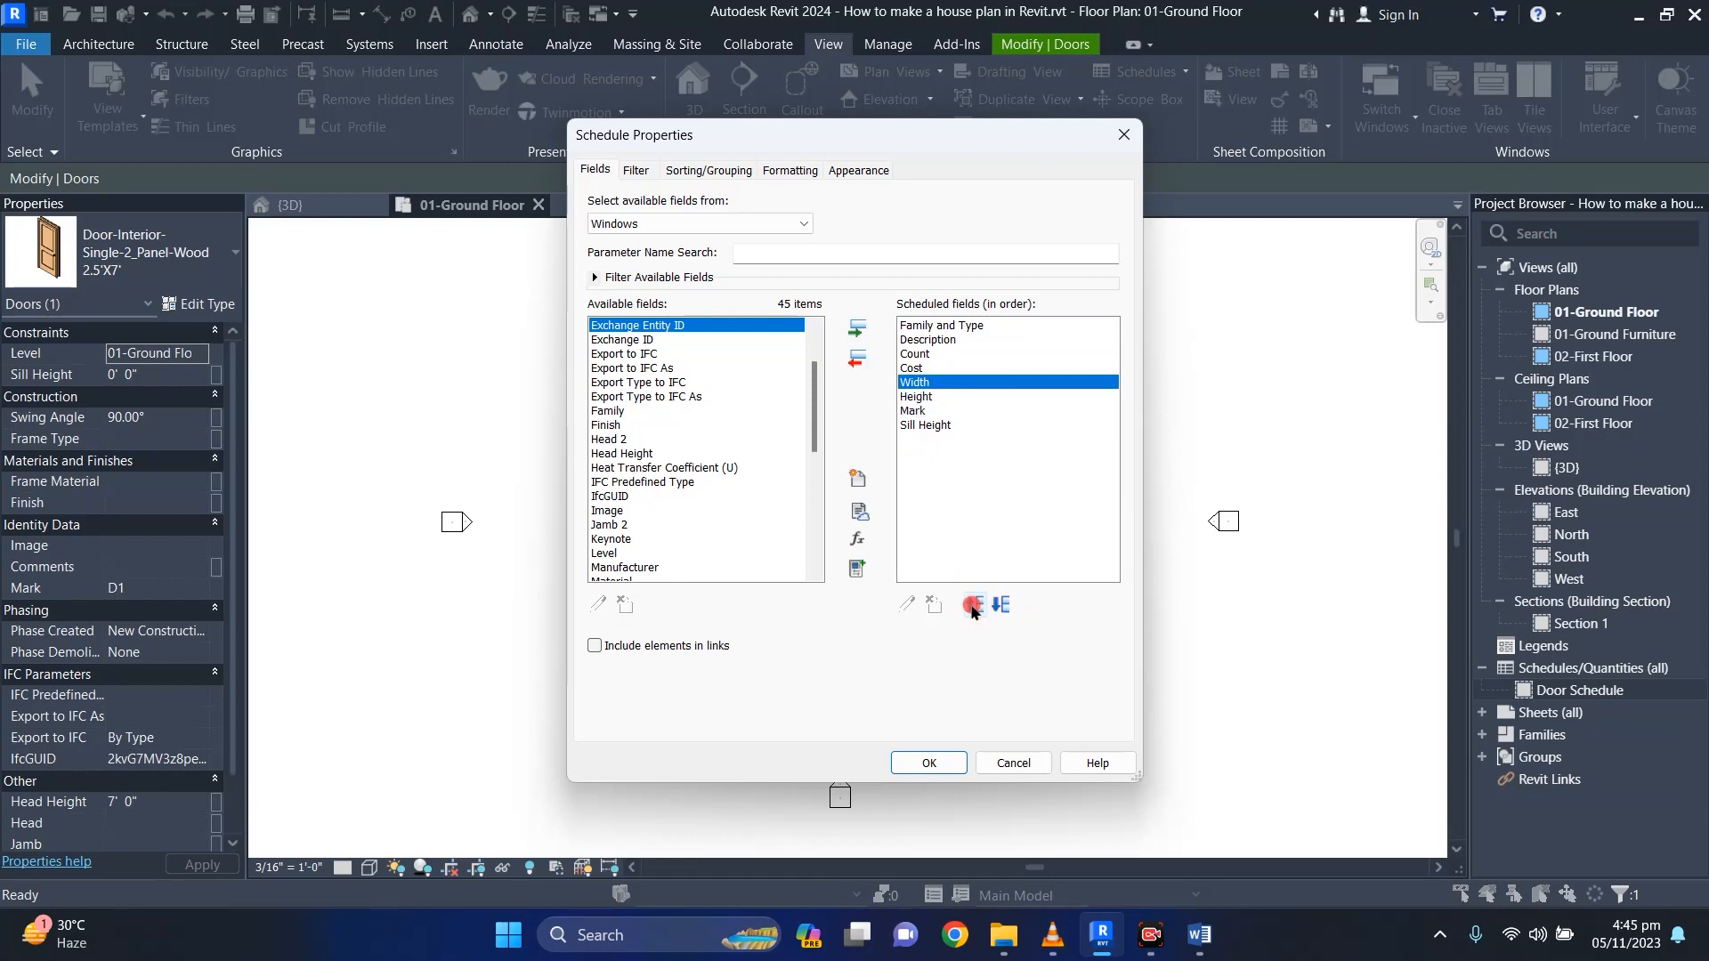
{"action": "left_click", "coordinate": [971, 604]}
{"action": "left_click", "coordinate": [914, 396]}
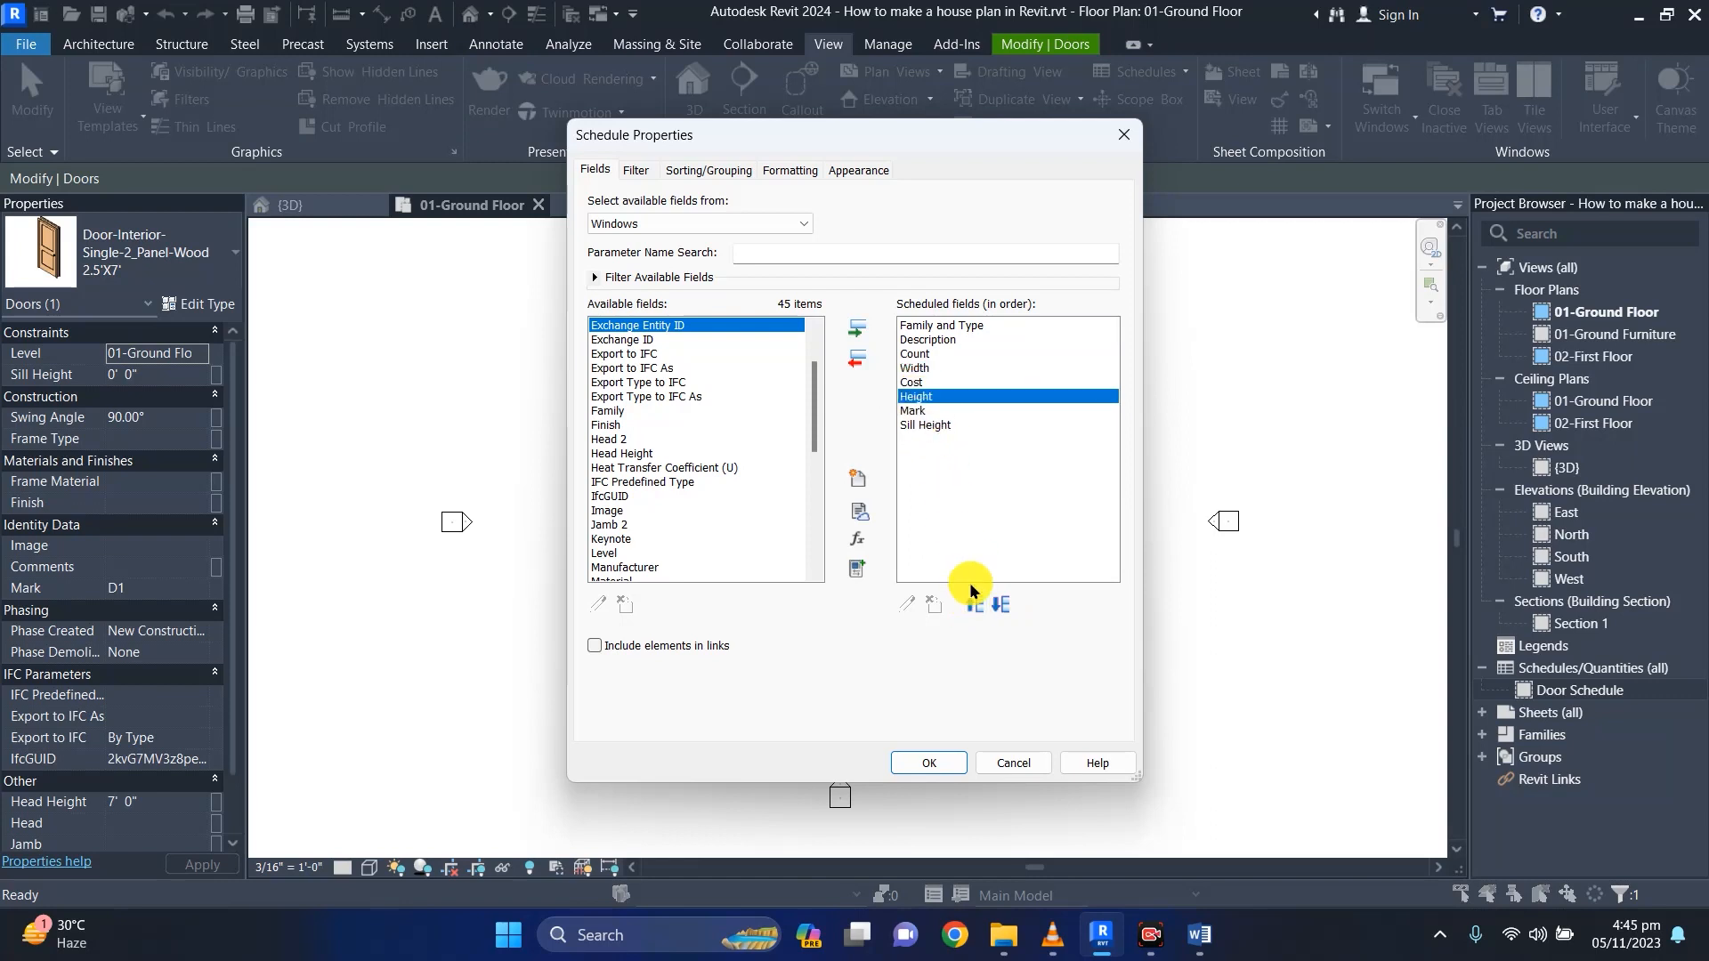
{"action": "left_click", "coordinate": [975, 604]}
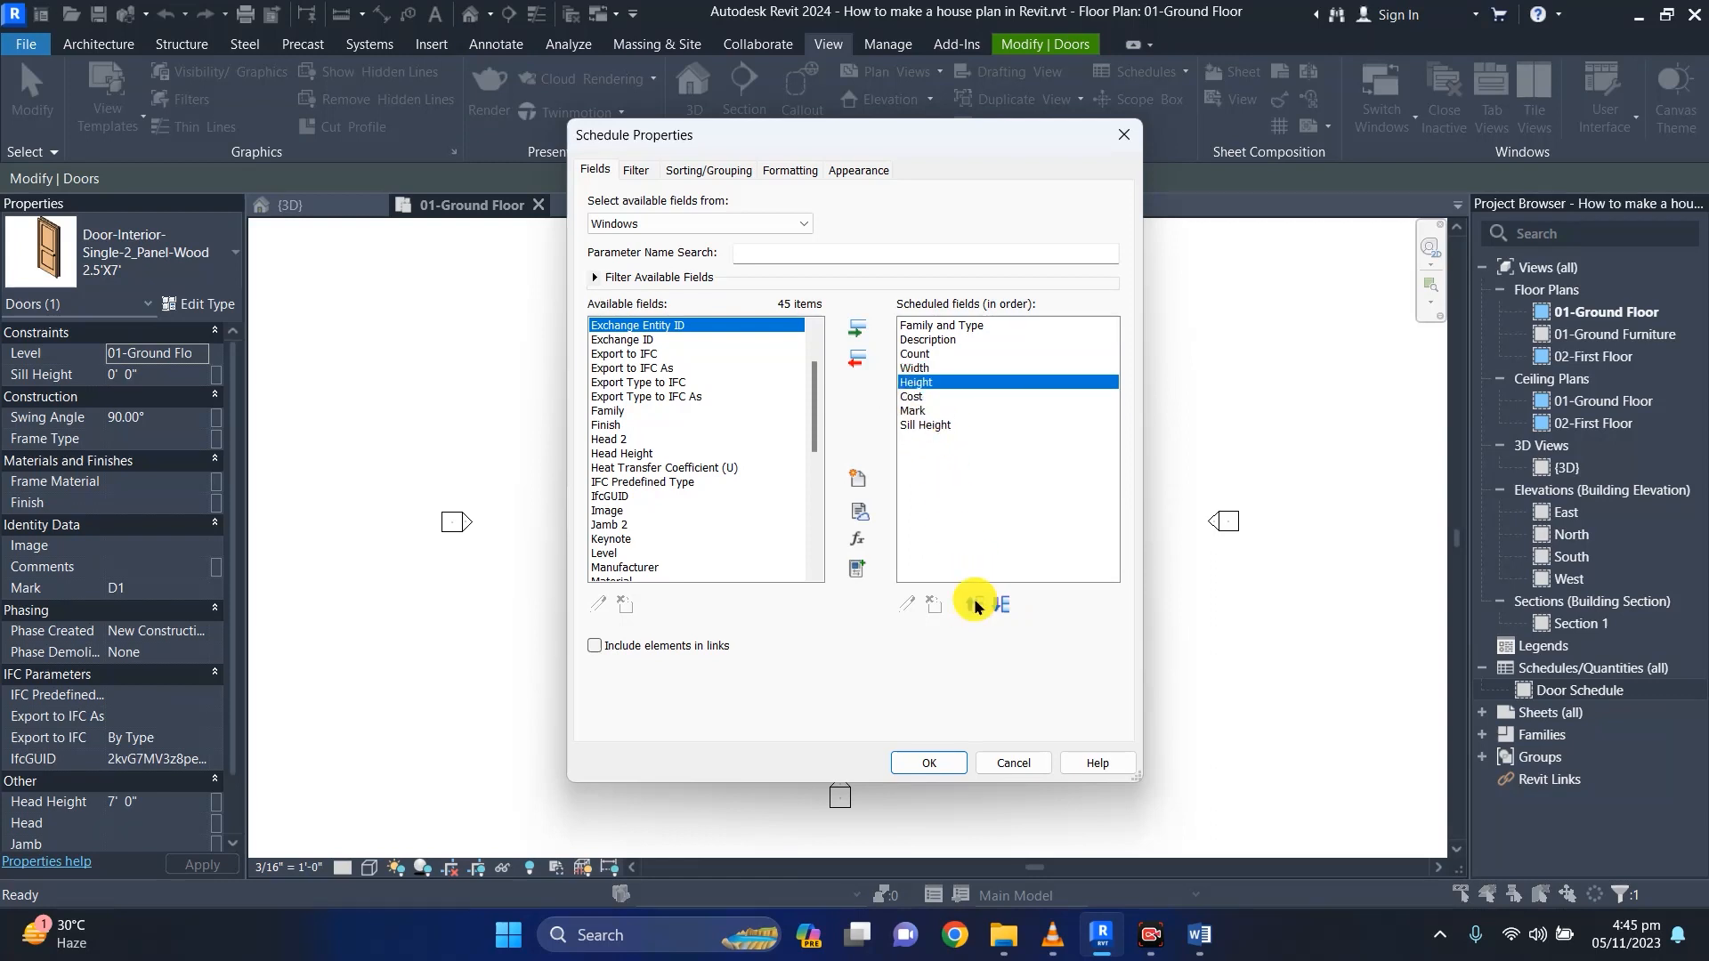
Move Mark to the first position in the window schedule's field order and place Sill Height just before Cost.
{"action": "left_click", "coordinate": [913, 412]}
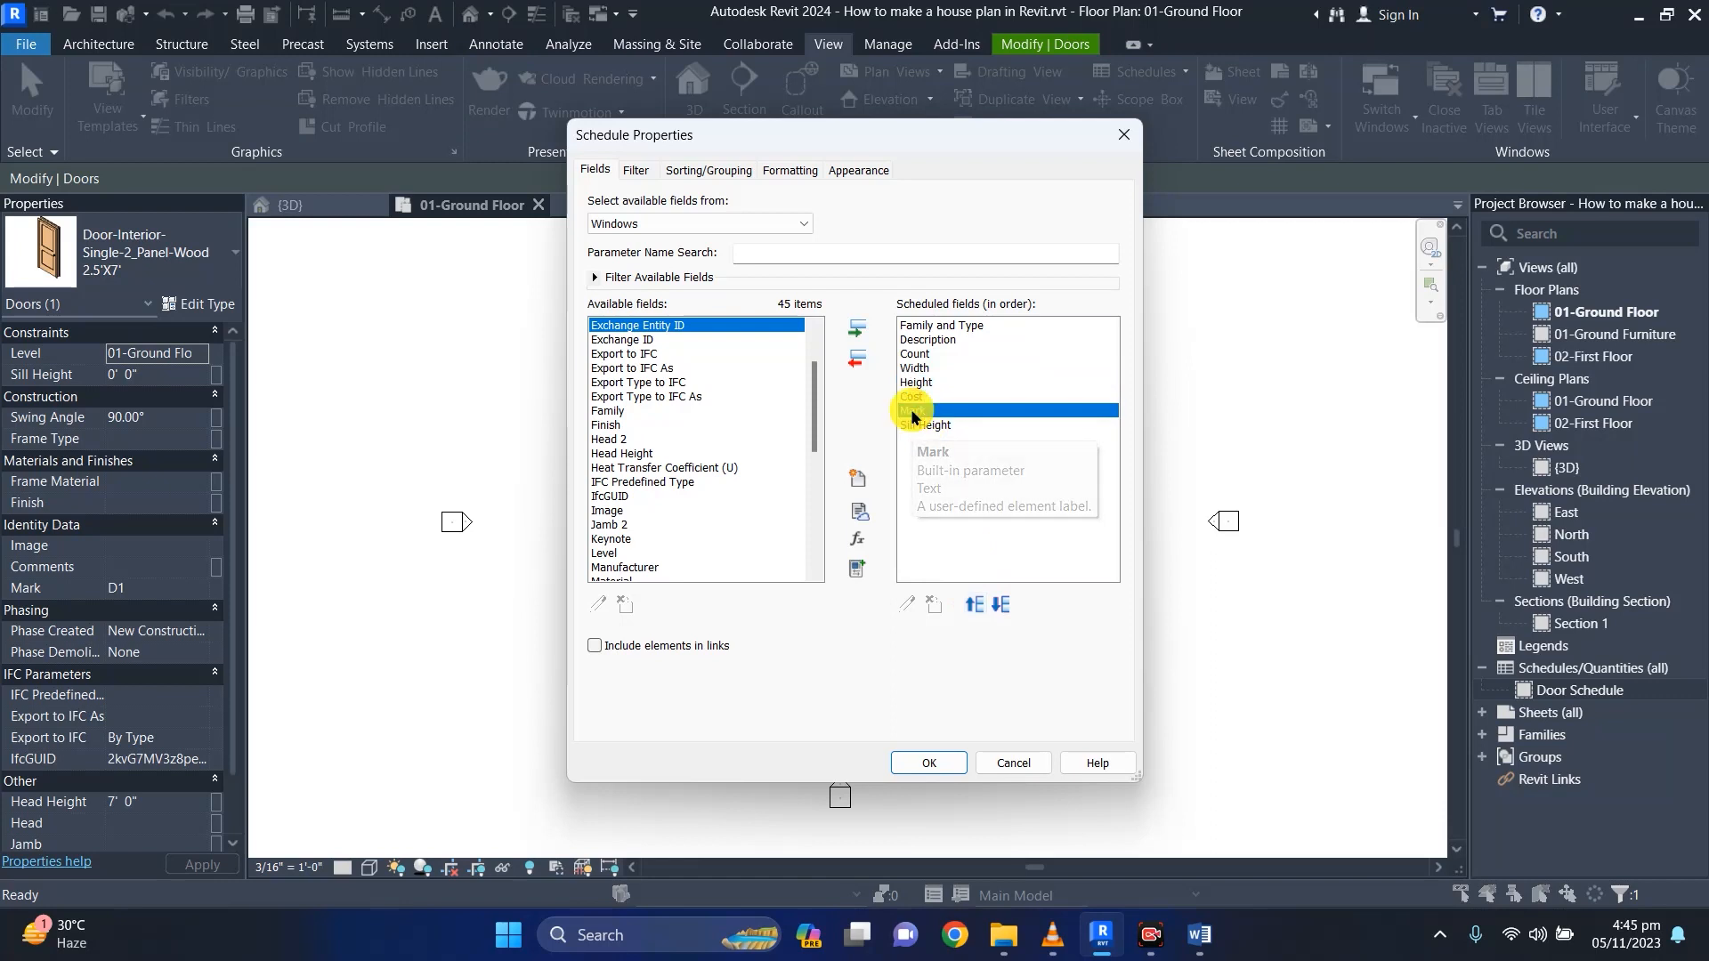
{"action": "left_click", "coordinate": [976, 604]}
{"action": "left_click", "coordinate": [975, 604]}
{"action": "left_click", "coordinate": [976, 604]}
{"action": "left_click", "coordinate": [976, 605]}
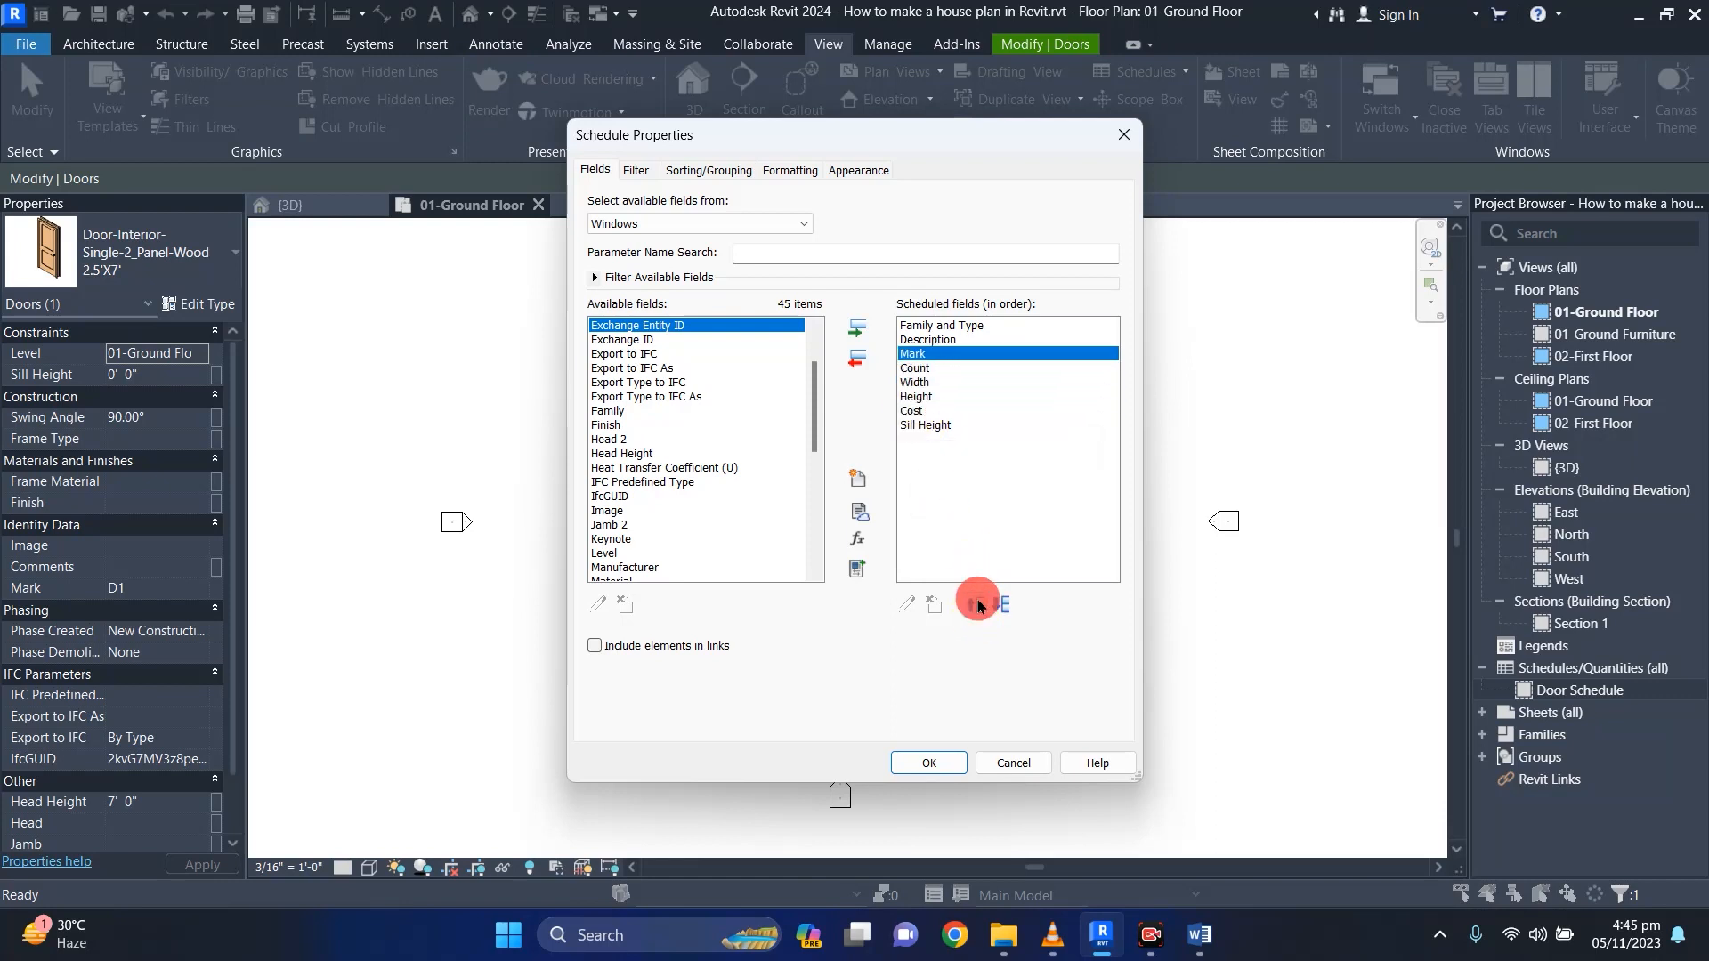
{"action": "left_click", "coordinate": [976, 604]}
{"action": "left_click", "coordinate": [976, 604]}
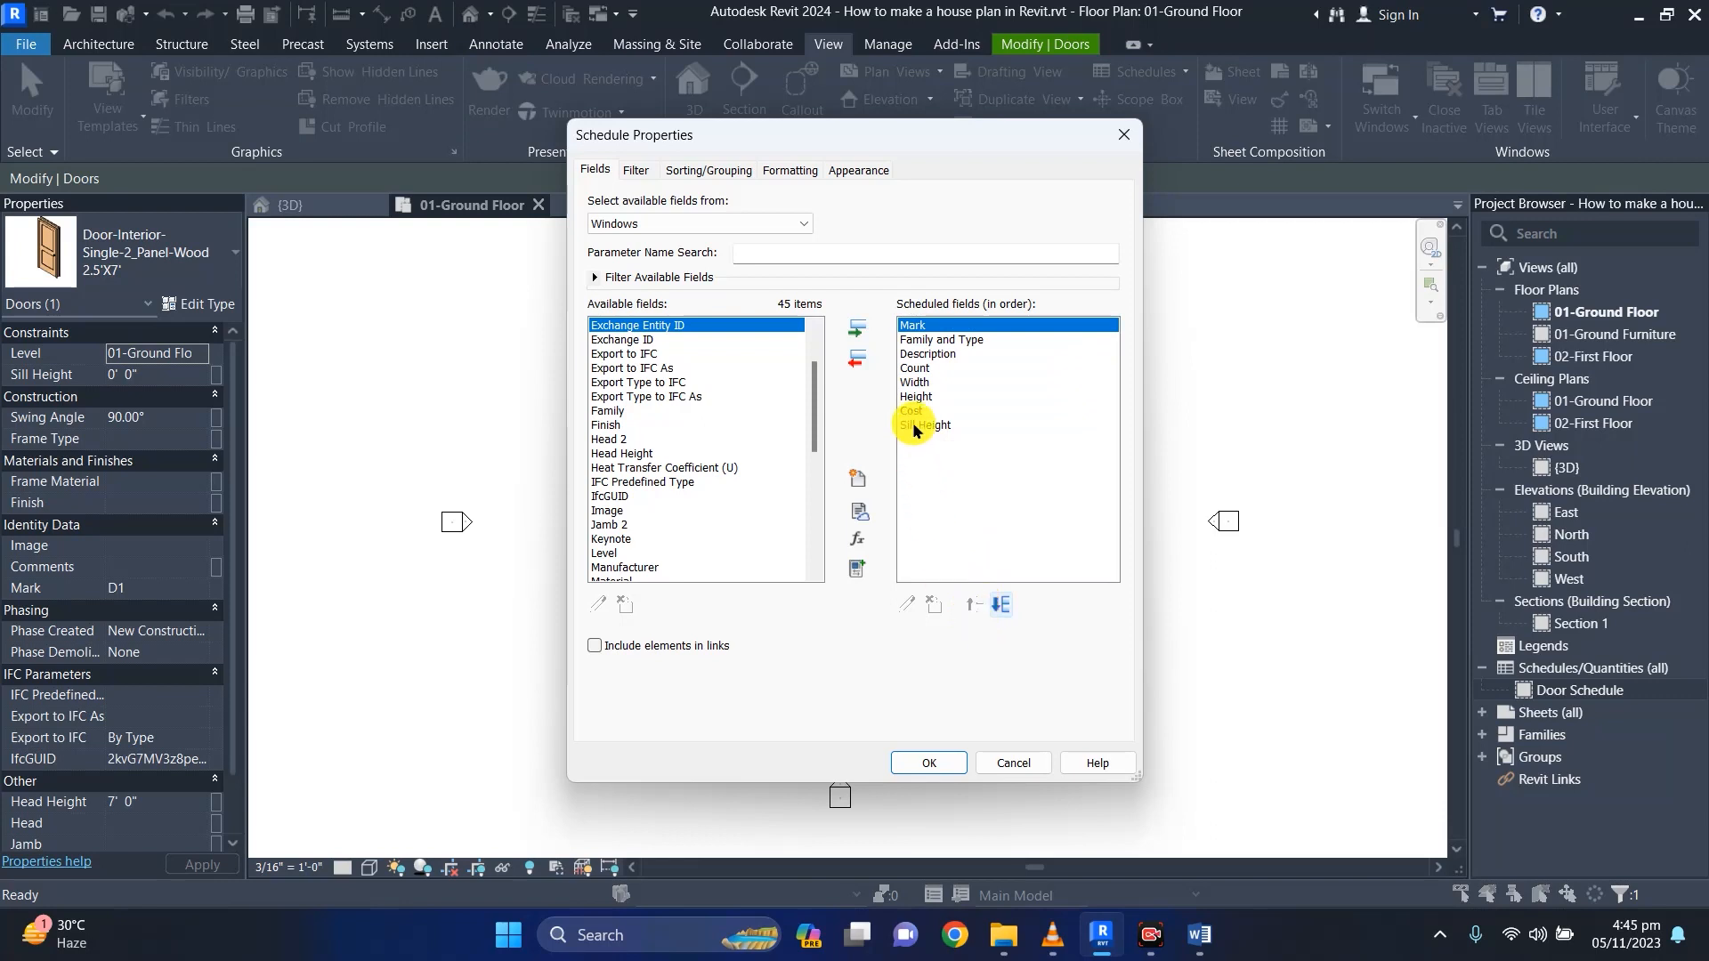
{"action": "left_click", "coordinate": [914, 426]}
{"action": "left_click", "coordinate": [976, 605]}
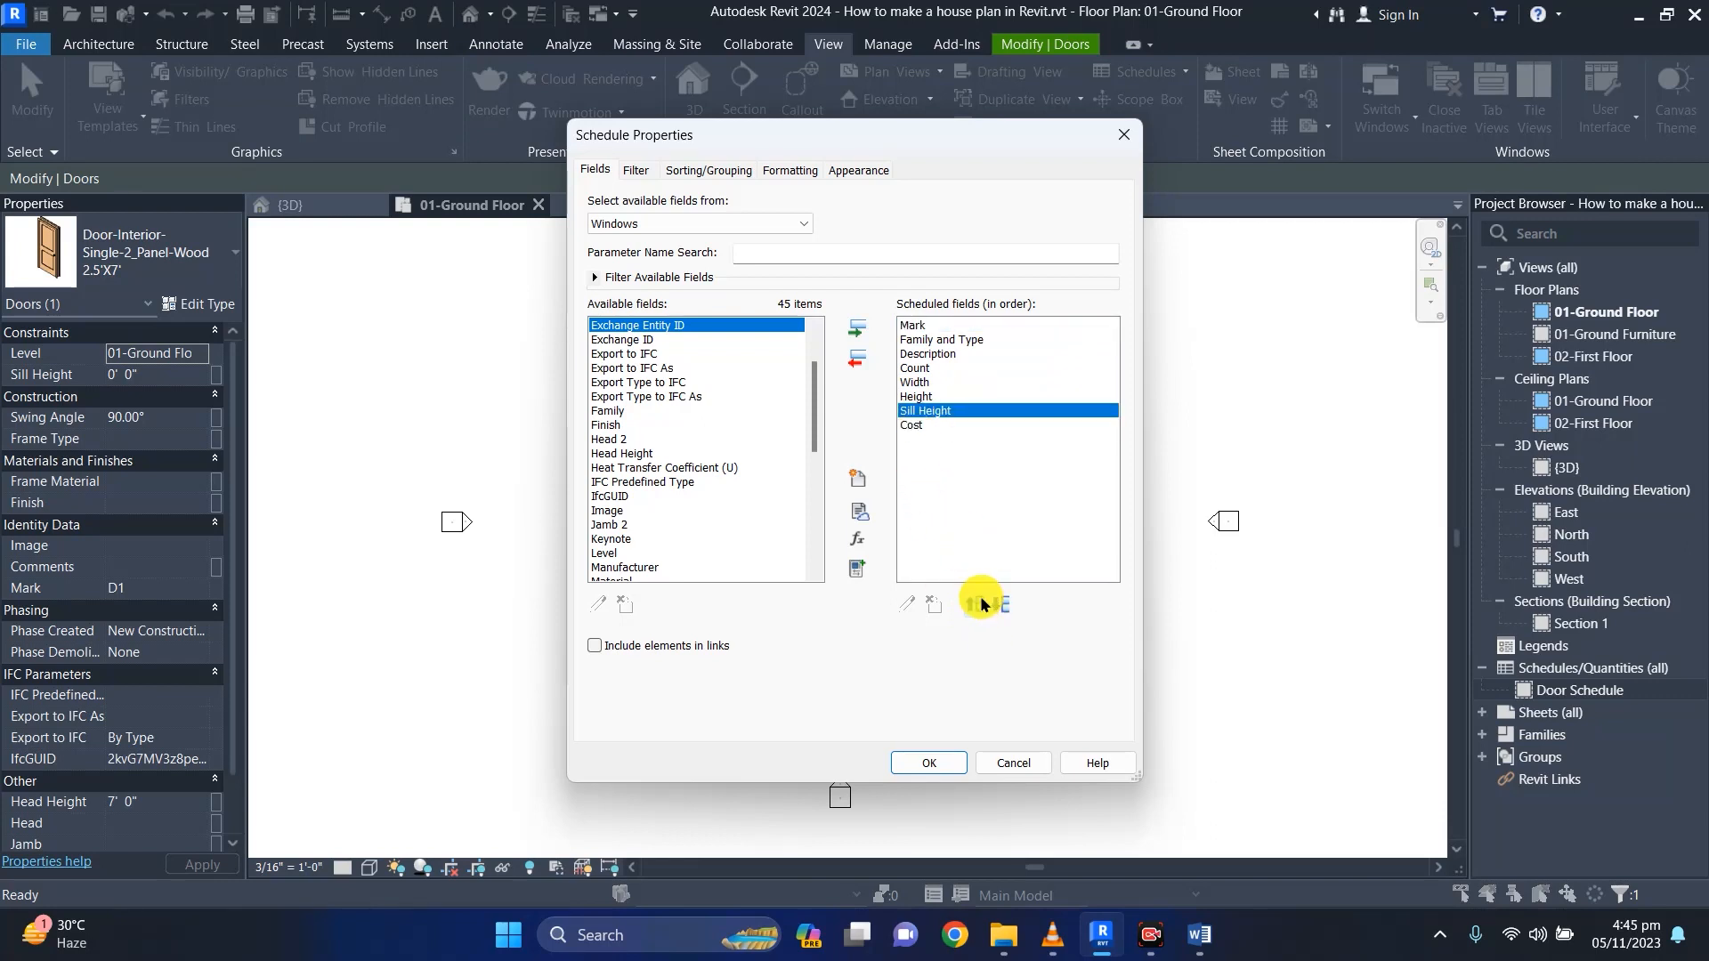
Enable grand totals for the window schedule with every instance itemized, and close the generated schedule view.
{"action": "left_click", "coordinate": [635, 170]}
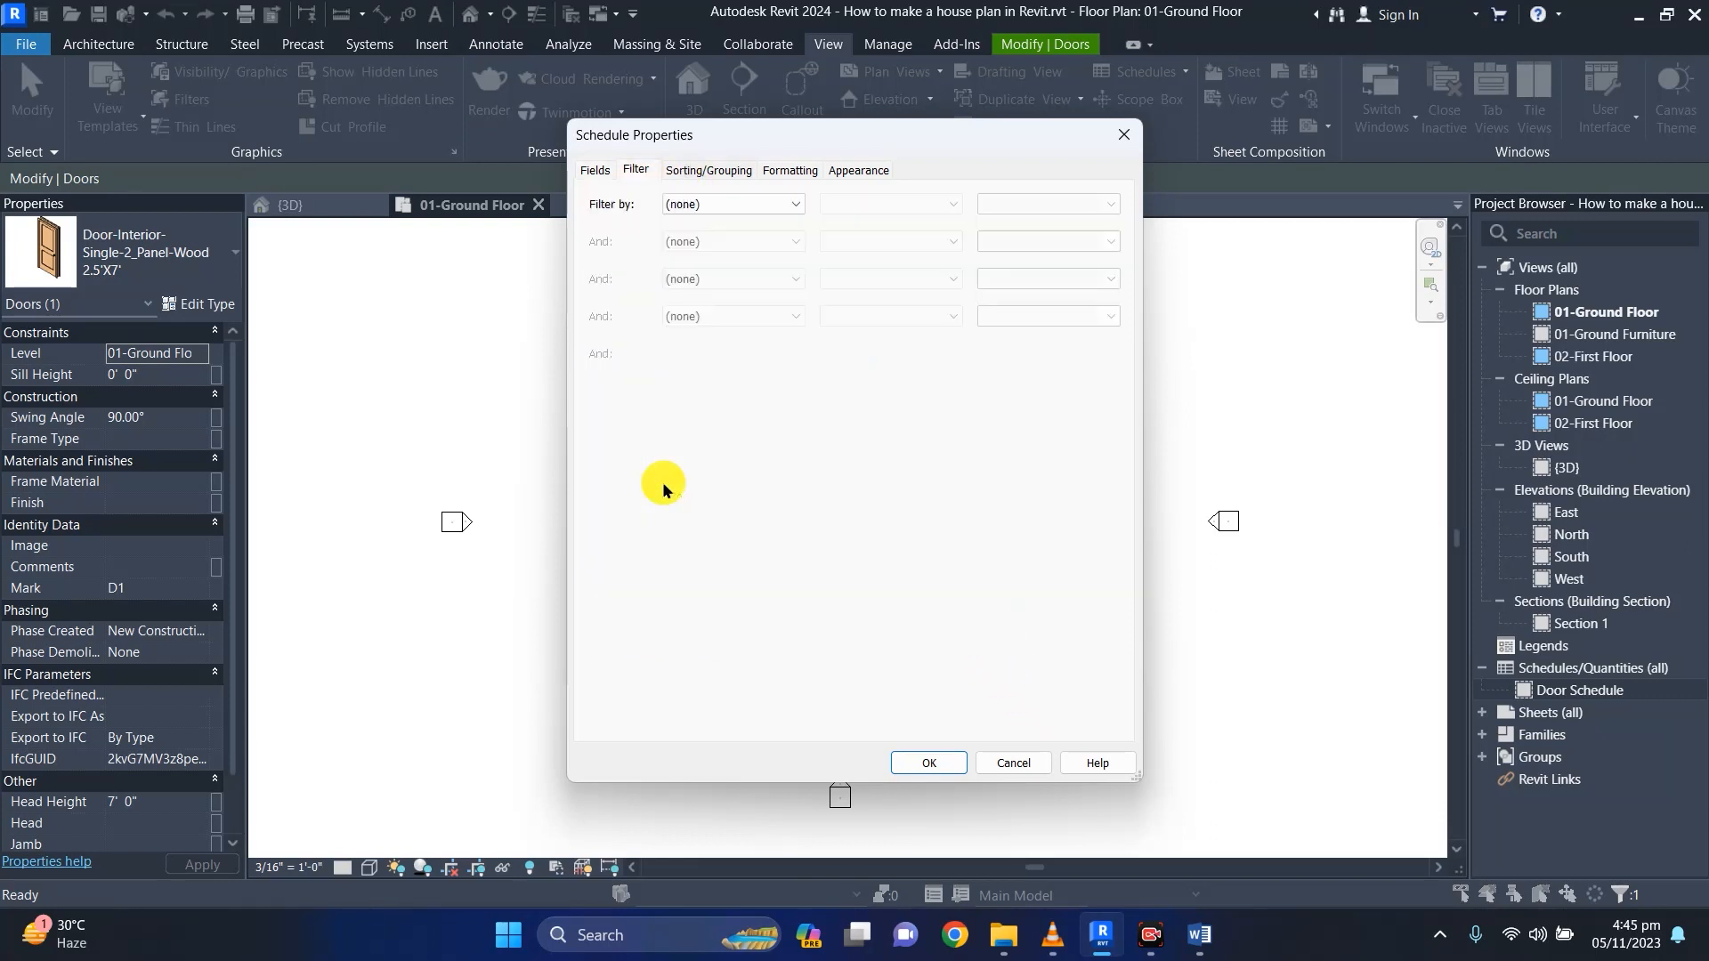
{"action": "left_click", "coordinate": [712, 169]}
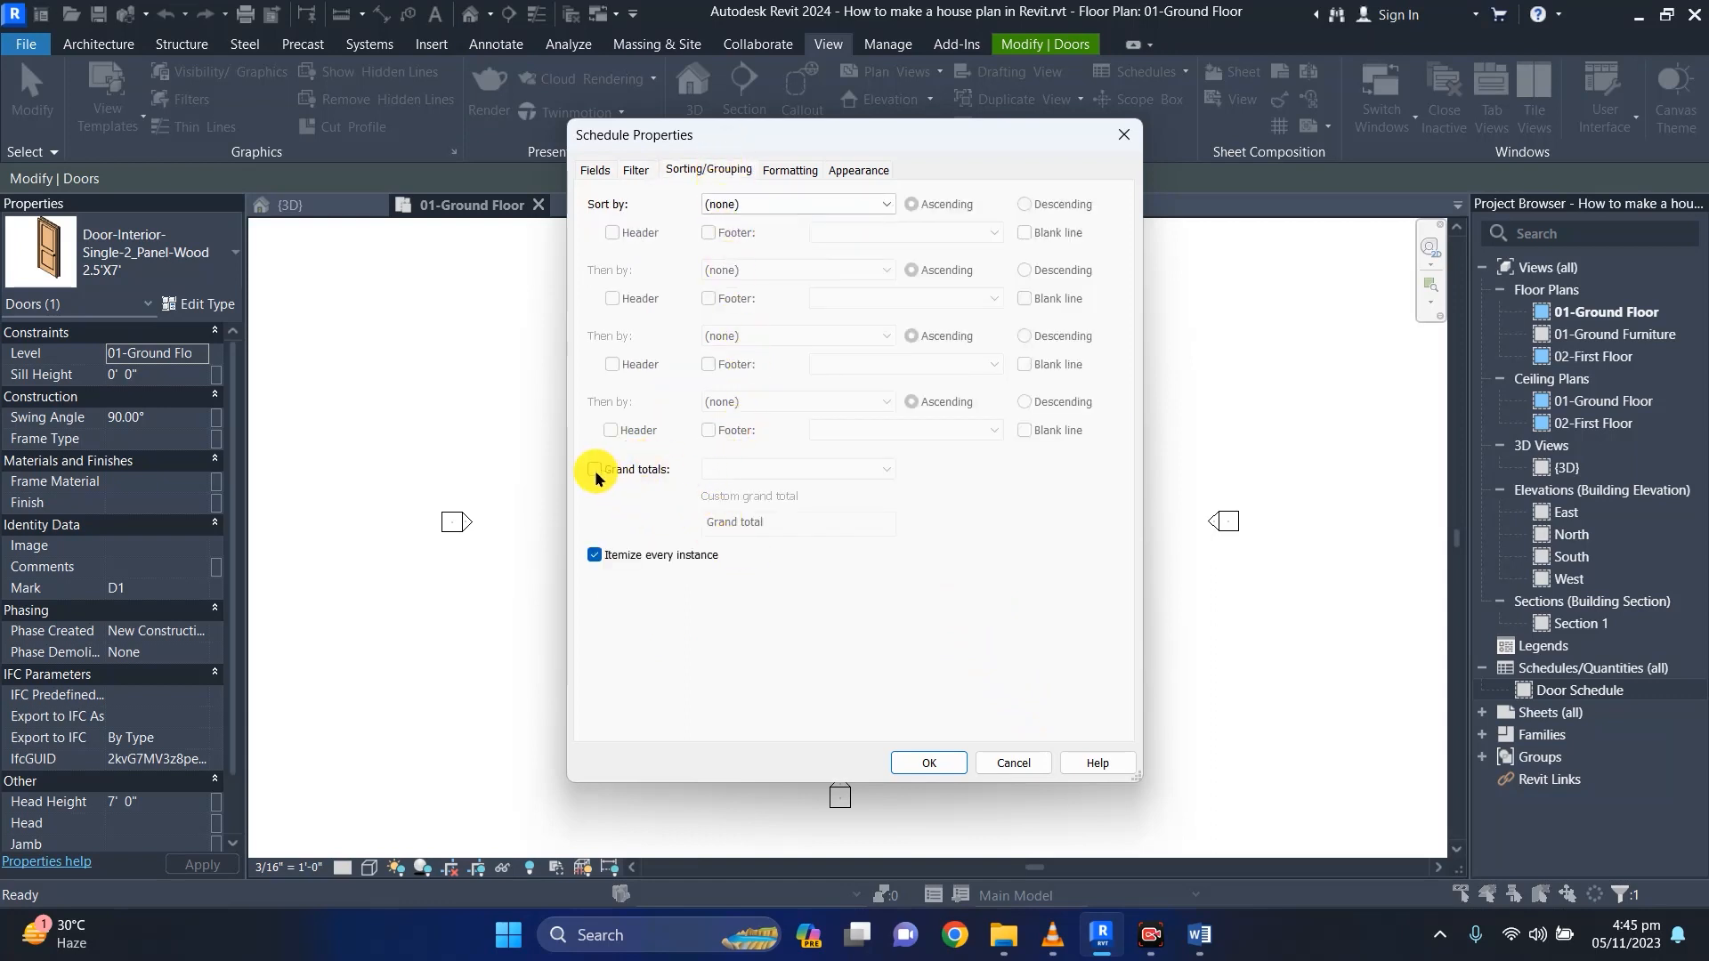
{"action": "left_click", "coordinate": [594, 470]}
{"action": "left_click", "coordinate": [1003, 763]}
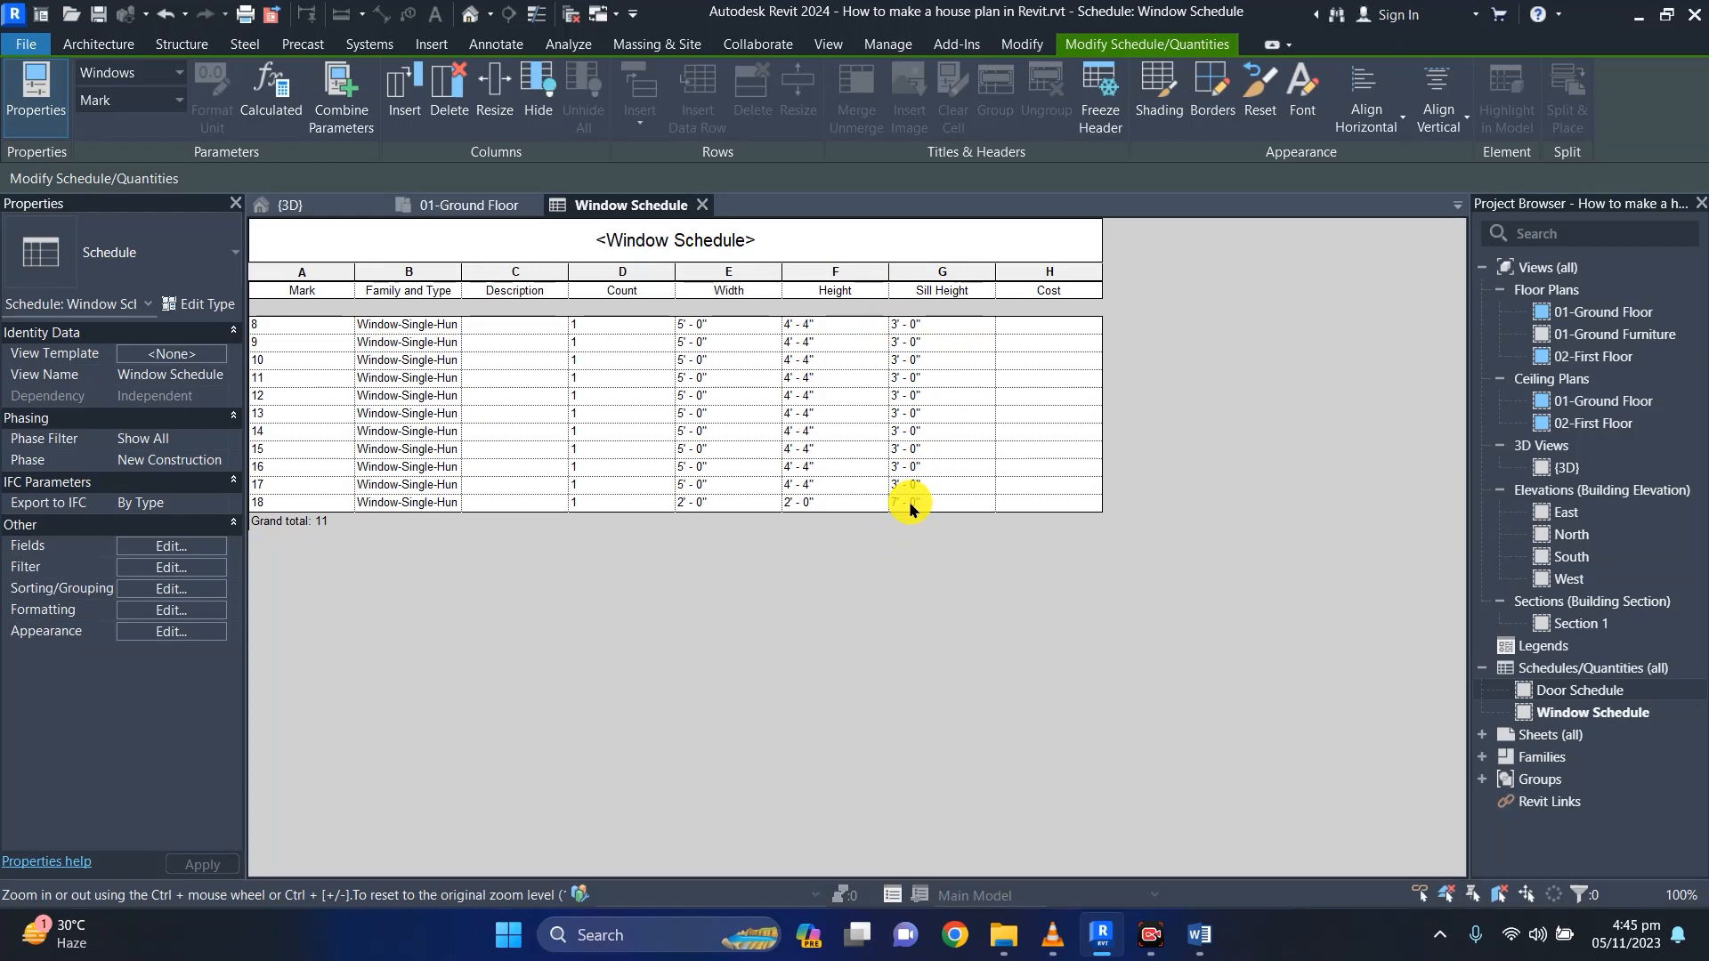
{"action": "left_click", "coordinate": [702, 204]}
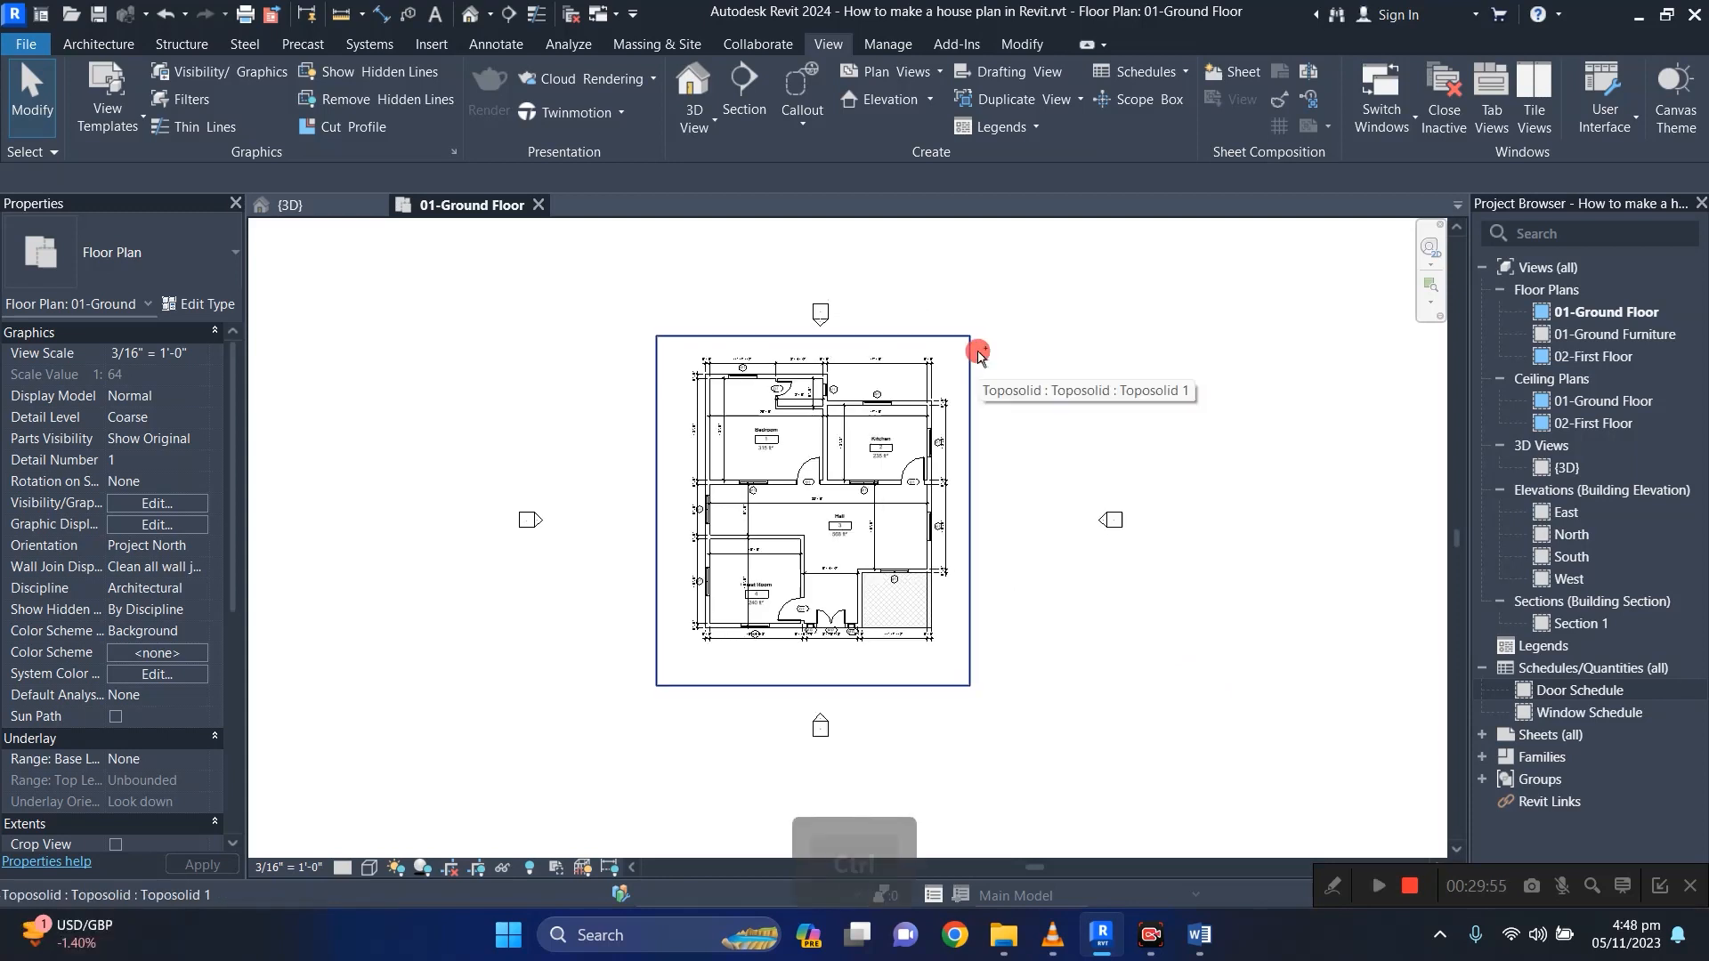
{"action": "key", "text": "ctrl+F10"}
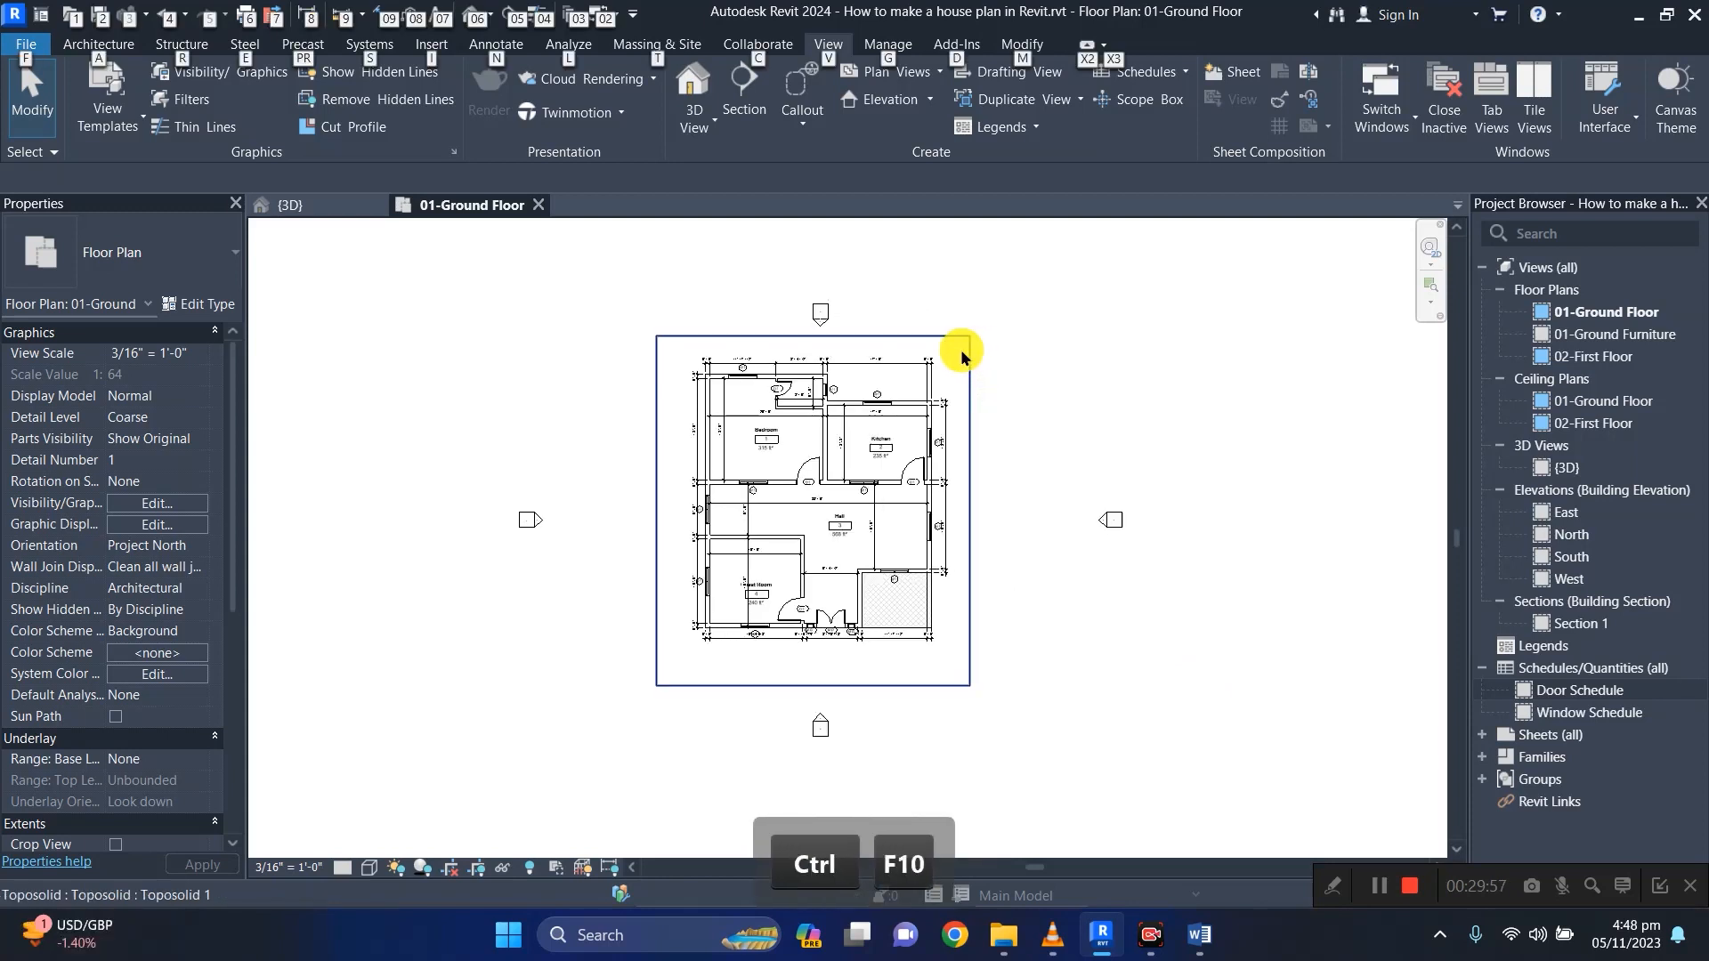
{"action": "left_click", "coordinate": [1041, 390]}
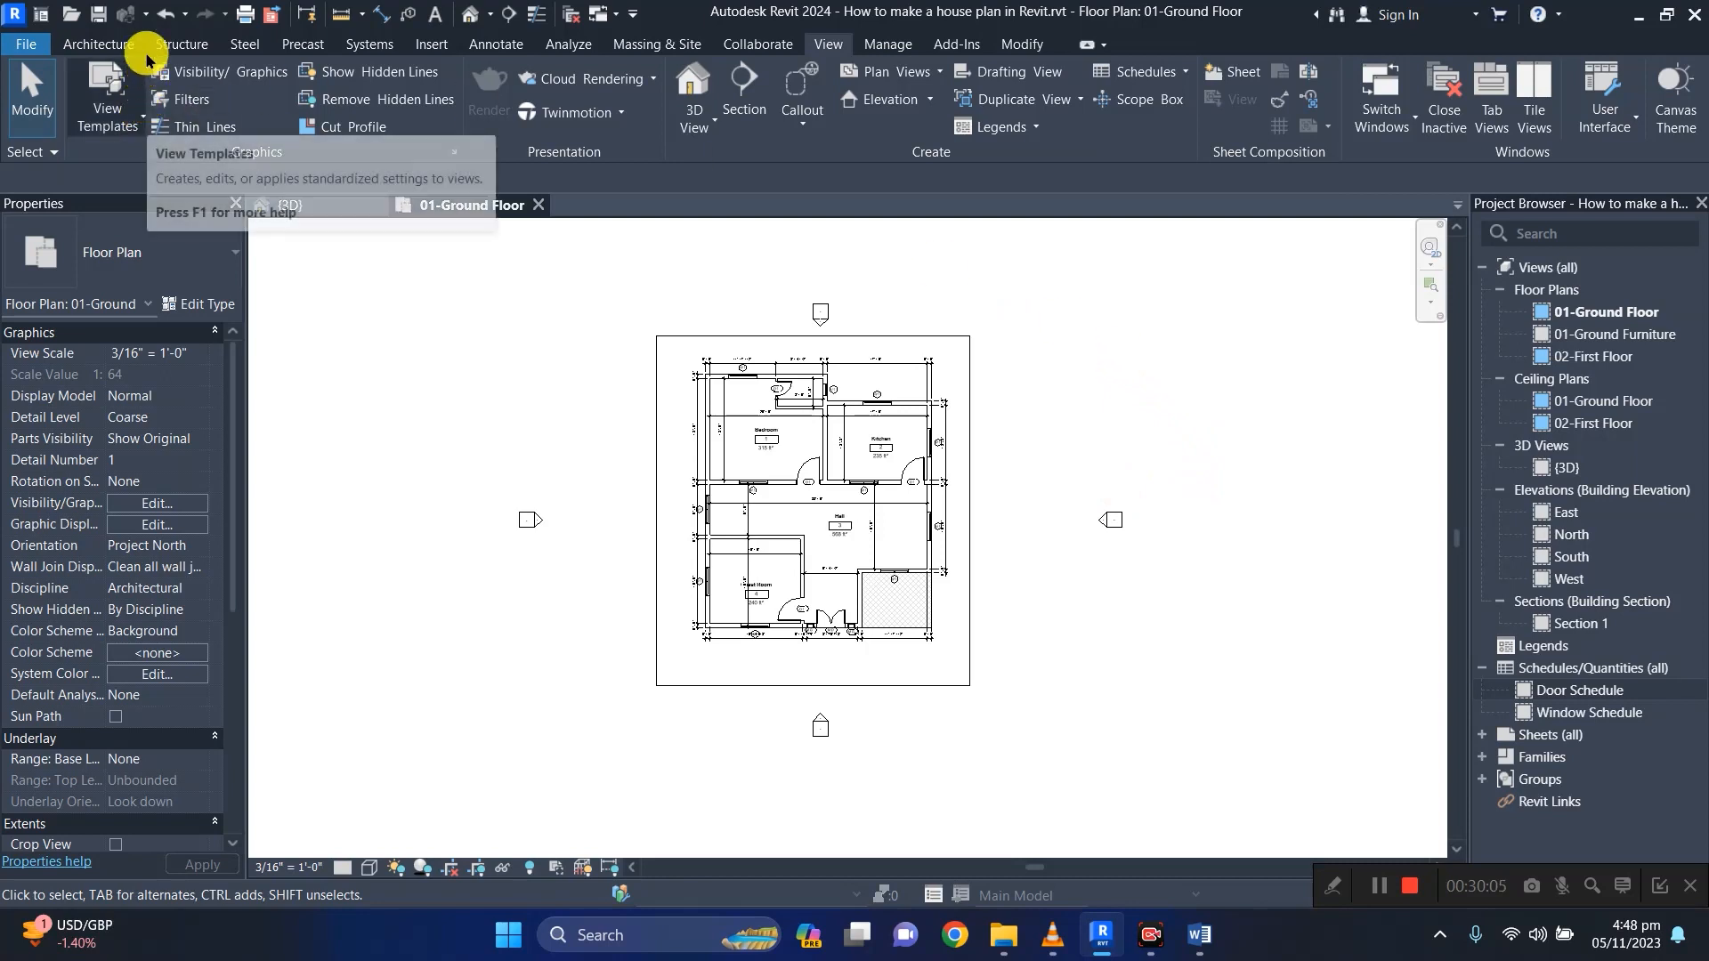
{"action": "left_click", "coordinate": [89, 43]}
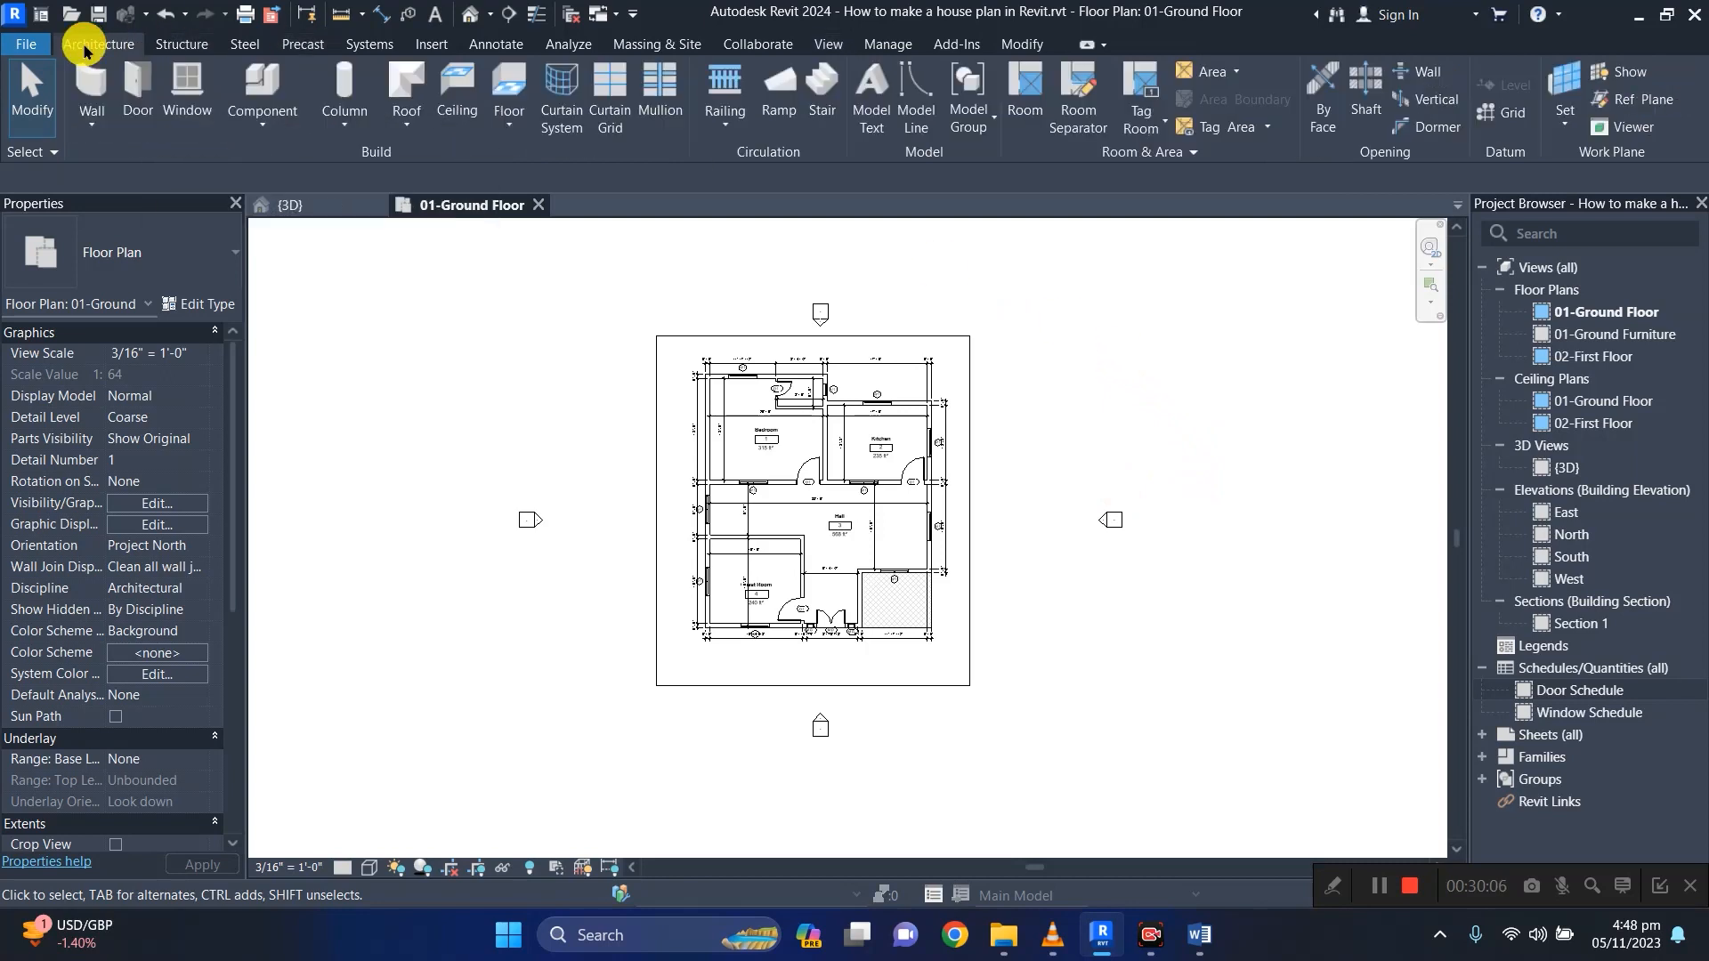
{"action": "left_click", "coordinate": [267, 128]}
{"action": "left_click", "coordinate": [298, 162]}
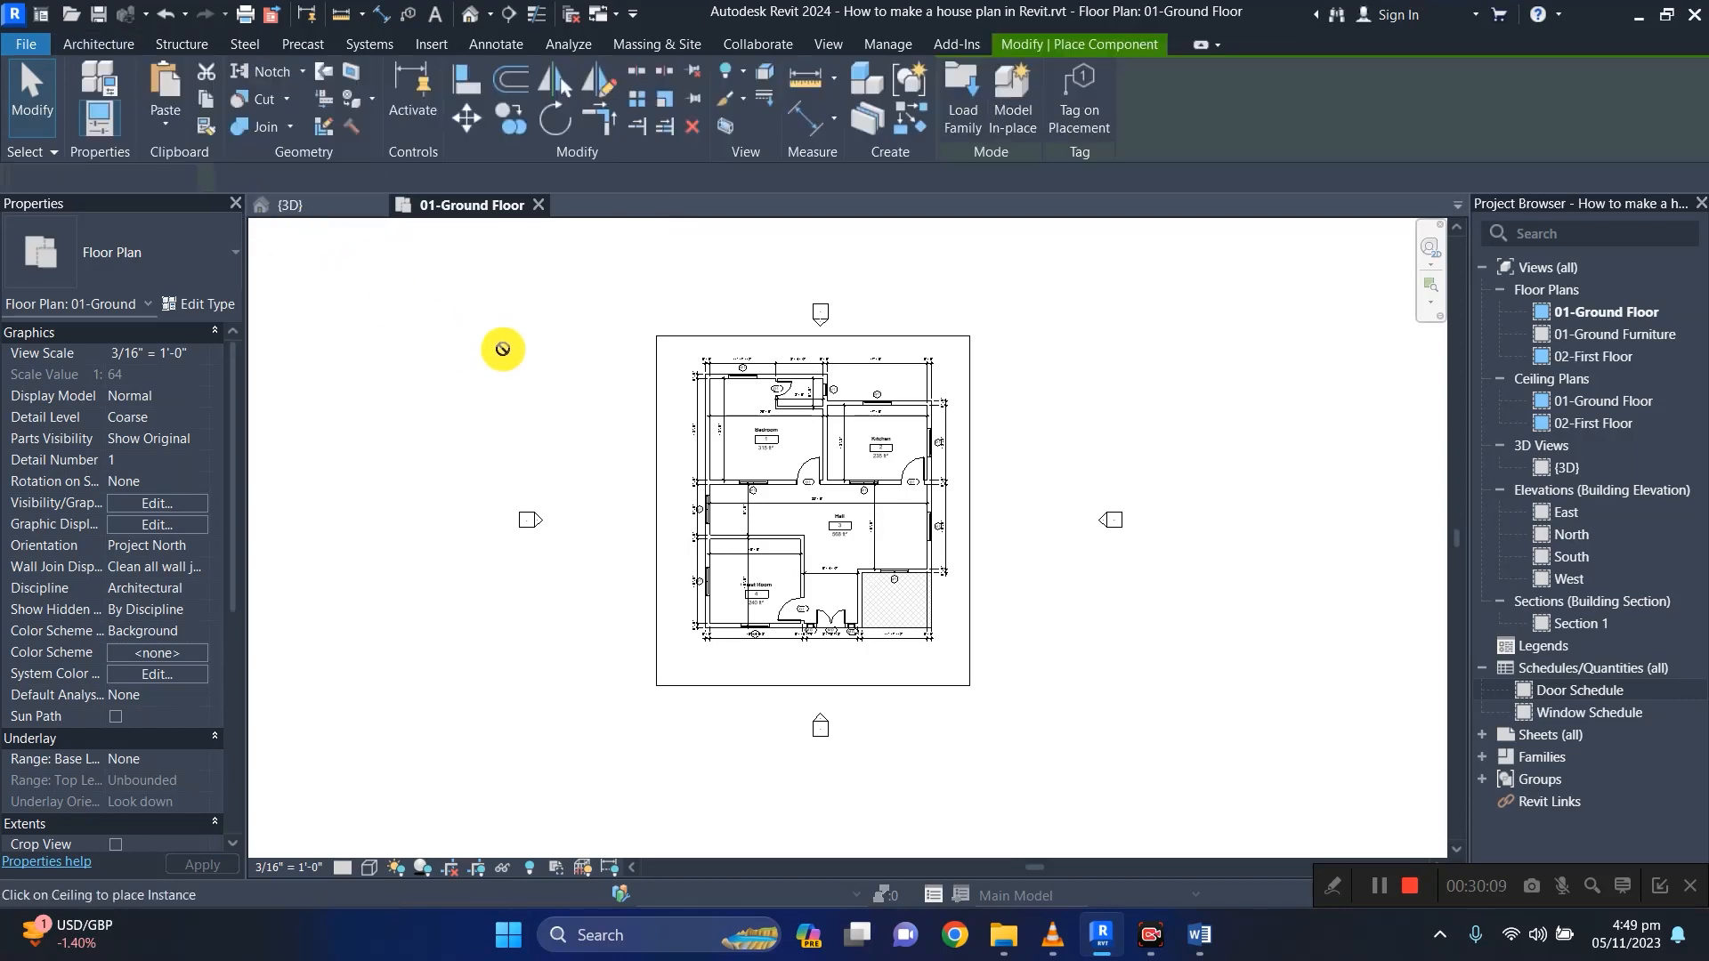
Create a new sheet, loading the E 34 x 44 Horizontal title block for it.
{"action": "right_click", "coordinate": [1525, 741]}
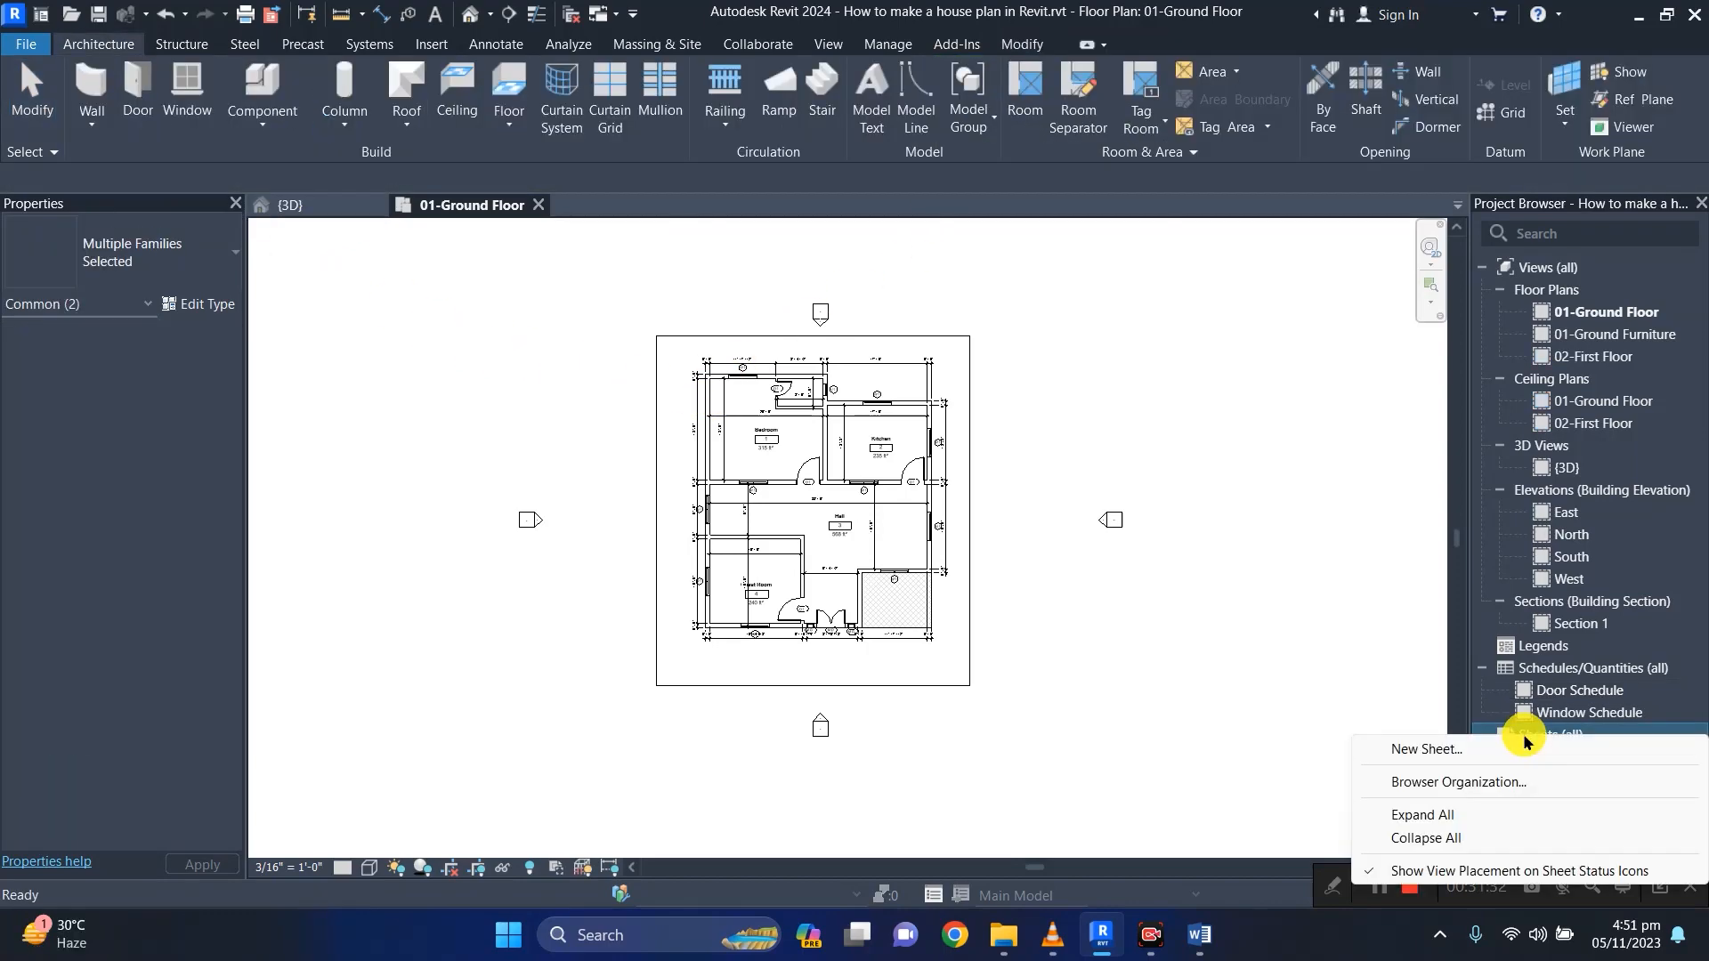
{"action": "left_click", "coordinate": [1425, 752]}
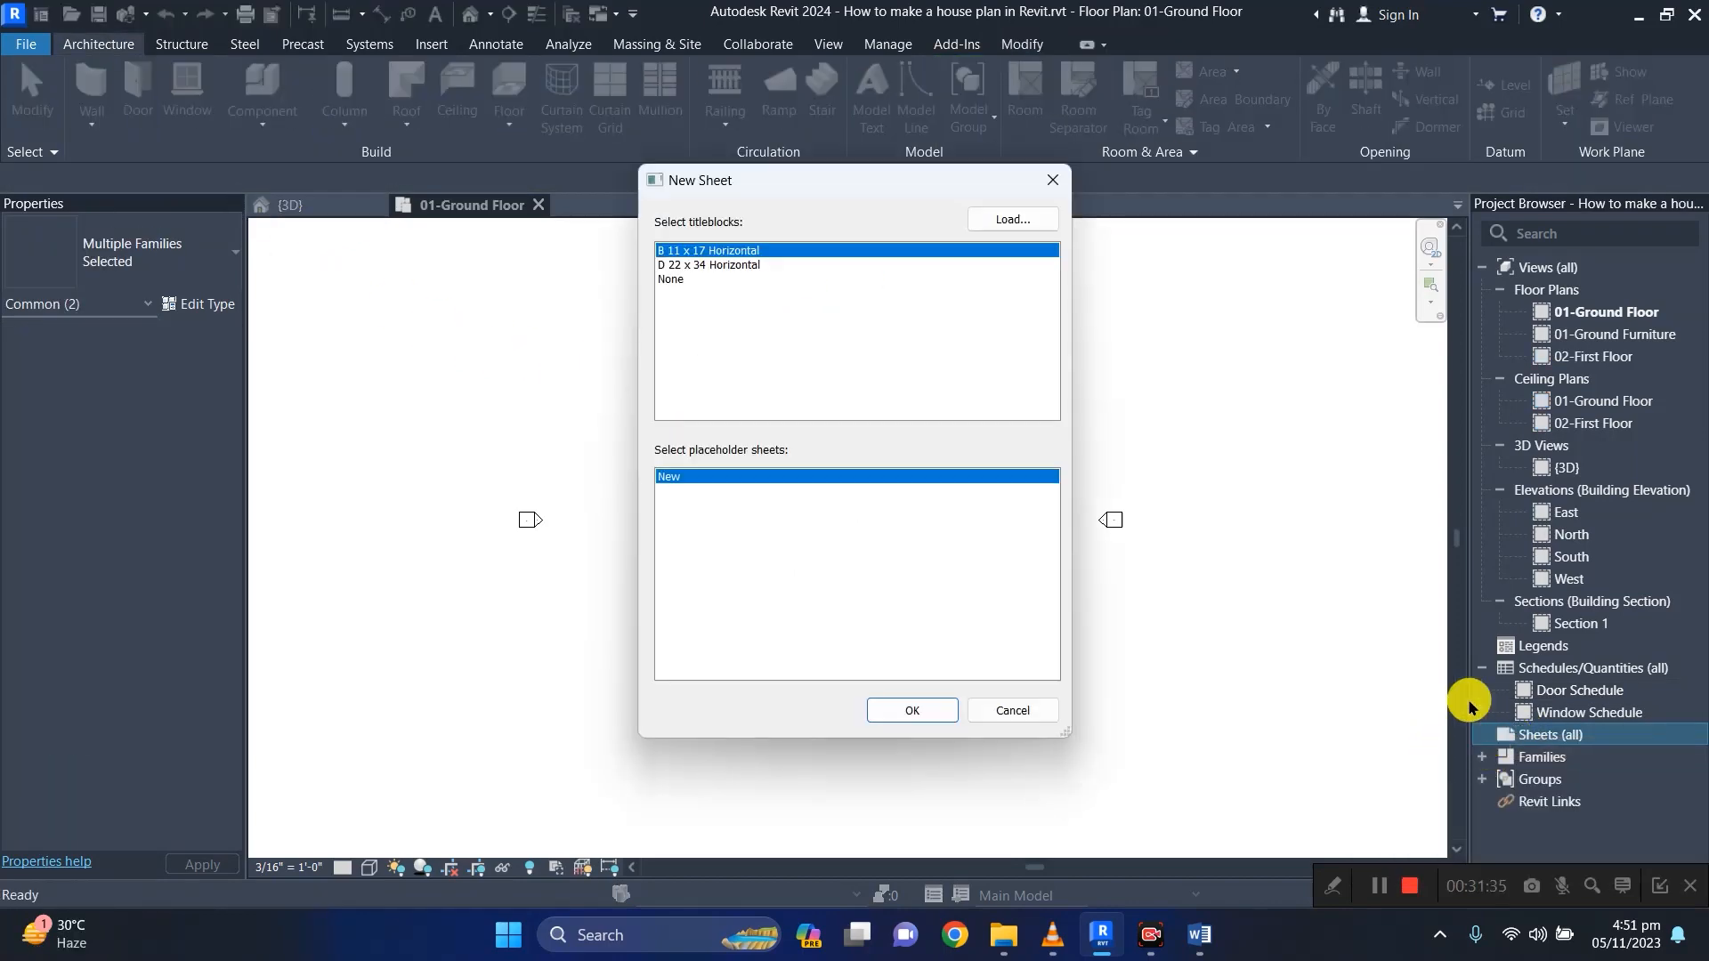
{"action": "left_click", "coordinate": [1004, 219]}
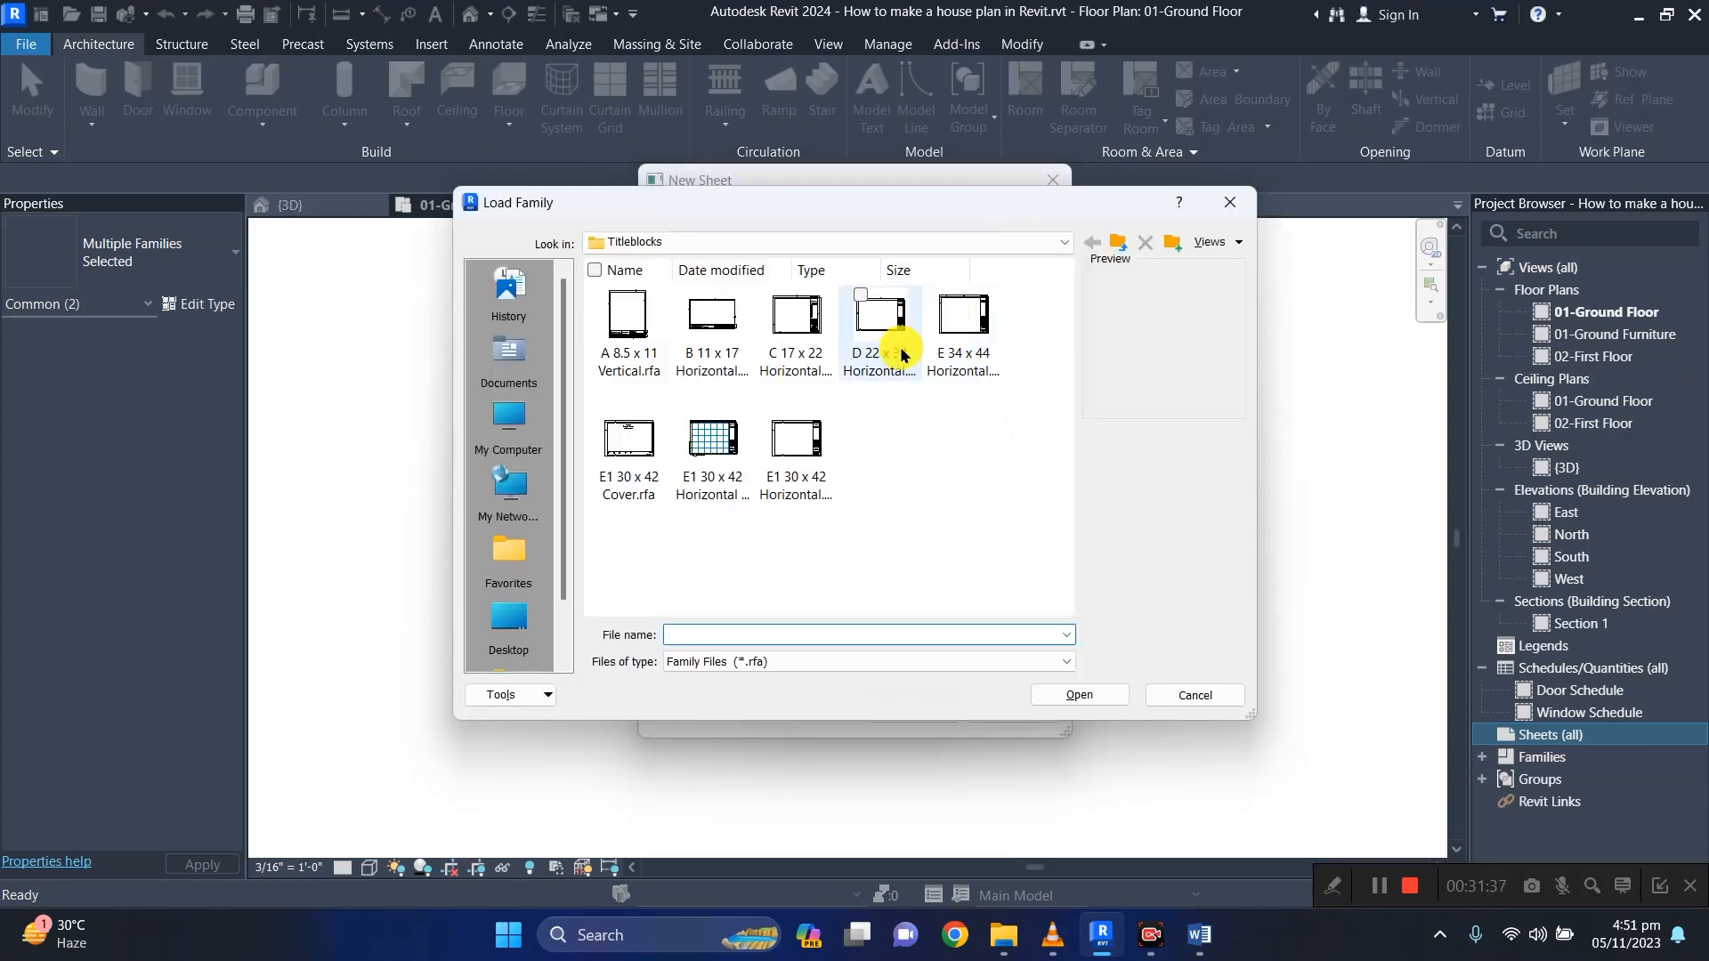
{"action": "left_click", "coordinate": [1003, 367]}
{"action": "left_click", "coordinate": [1080, 695]}
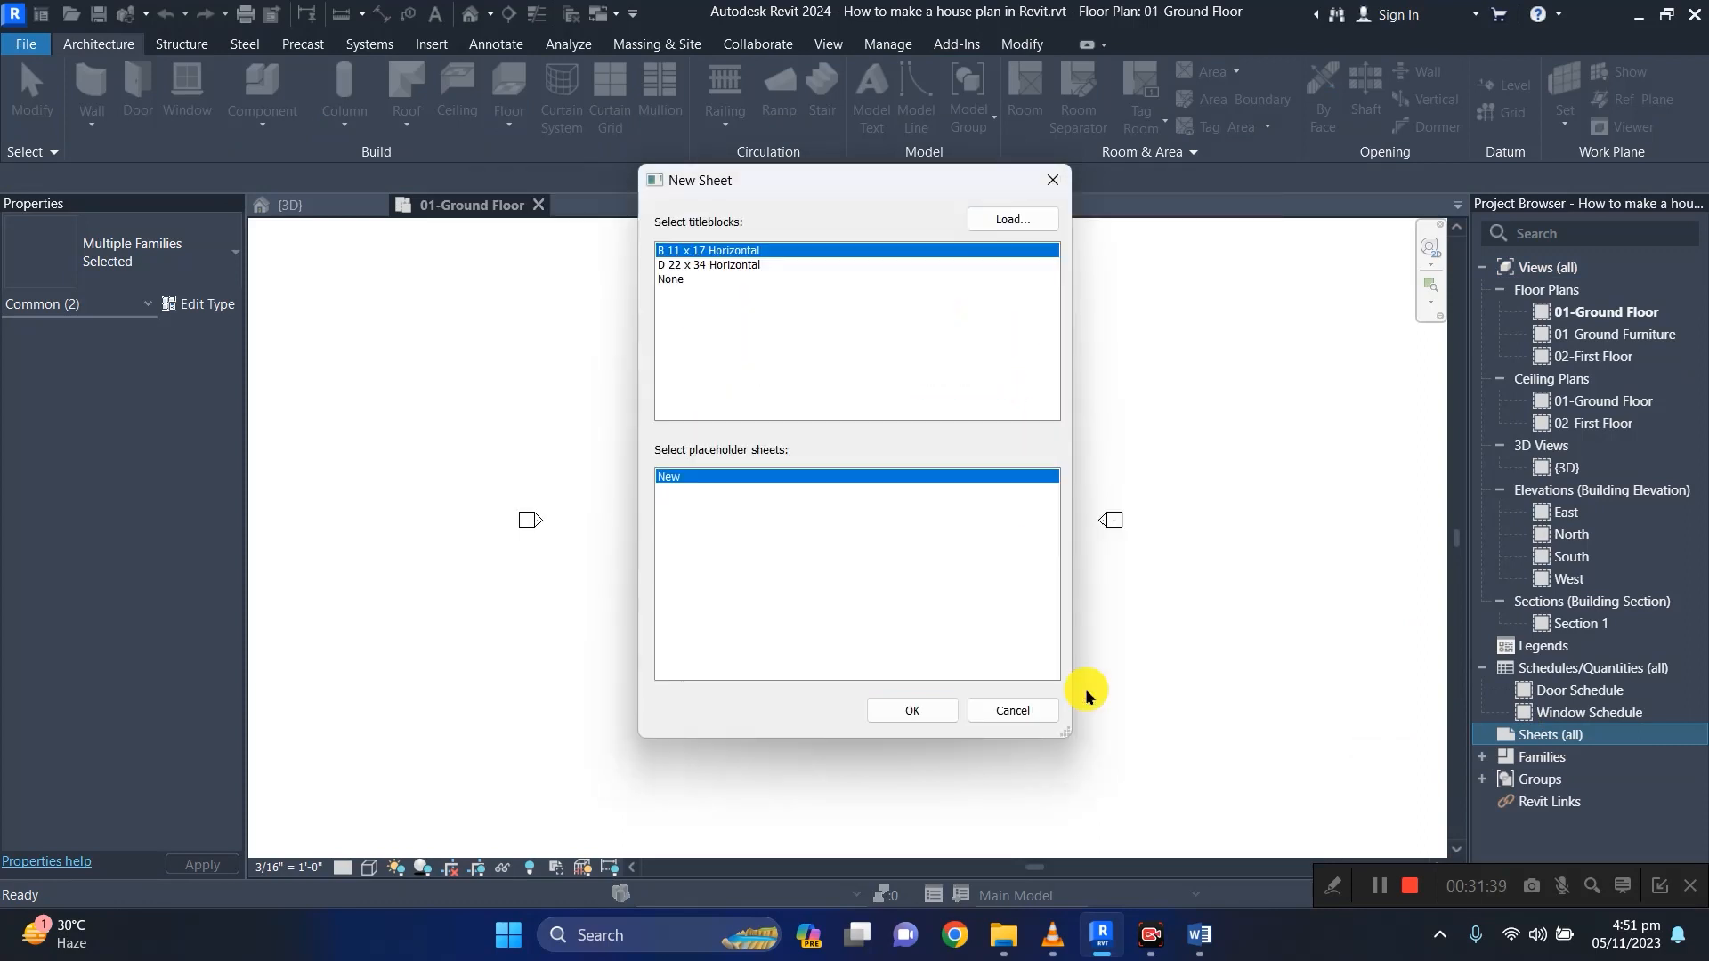
{"action": "left_click", "coordinate": [912, 711]}
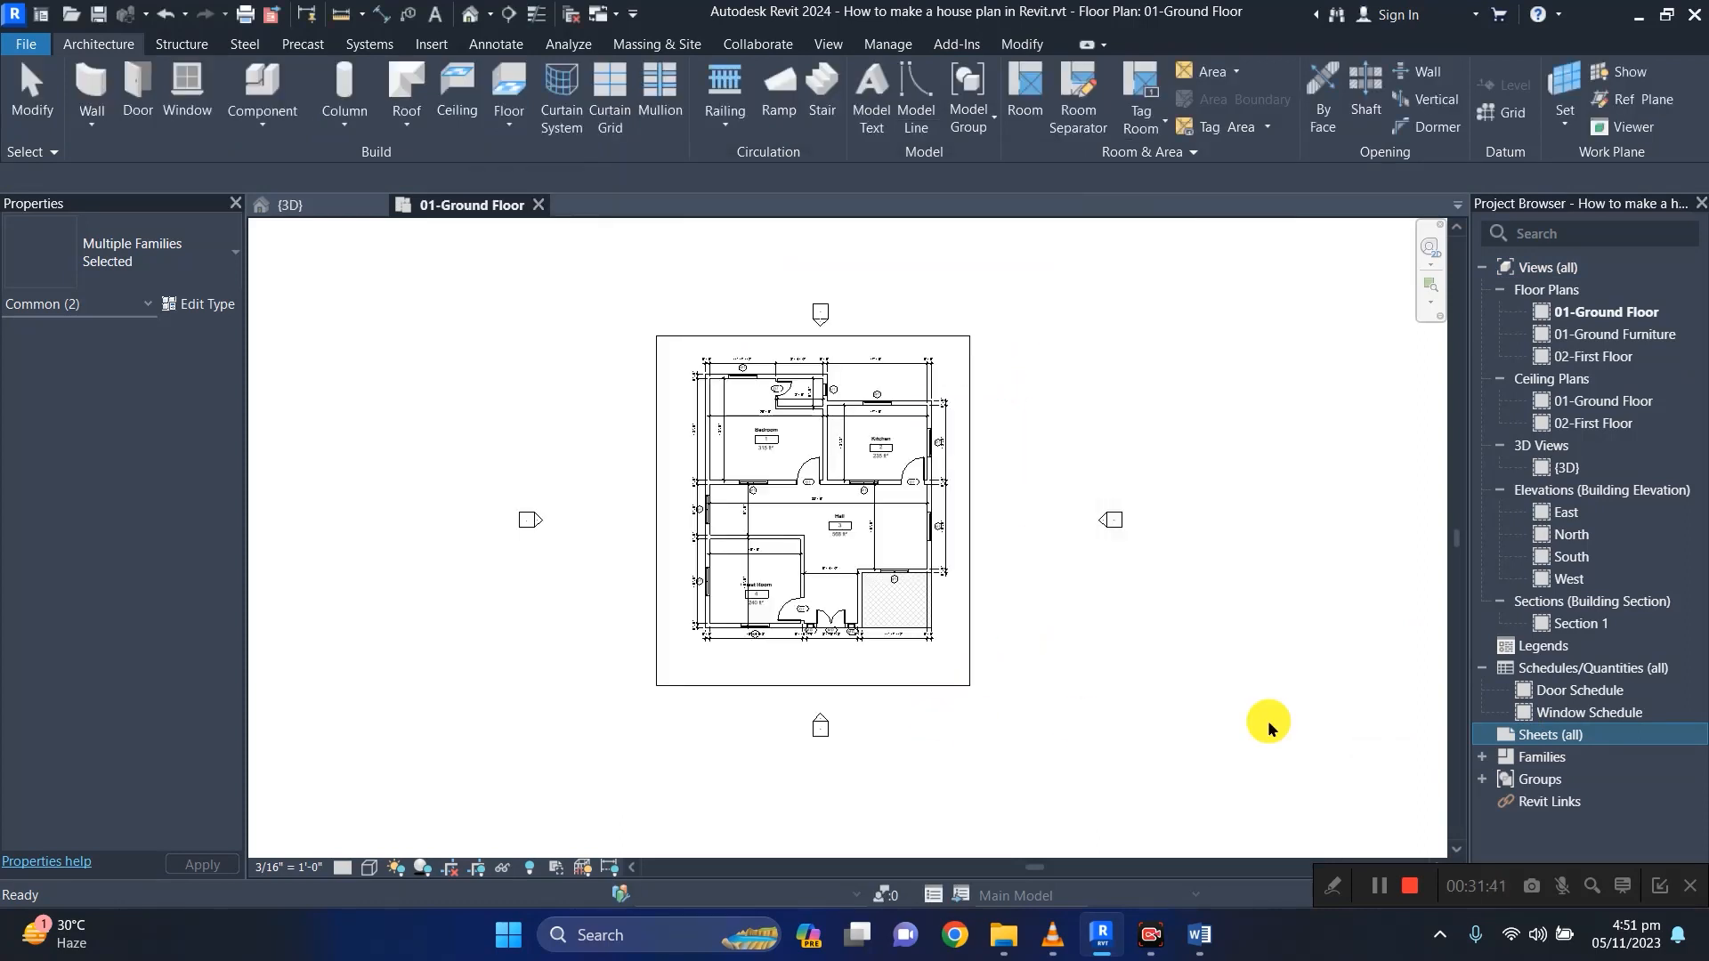
Rename the new sheet, giving it the number 01 and the name "Floor Plan of a house".
{"action": "right_click", "coordinate": [1562, 757]}
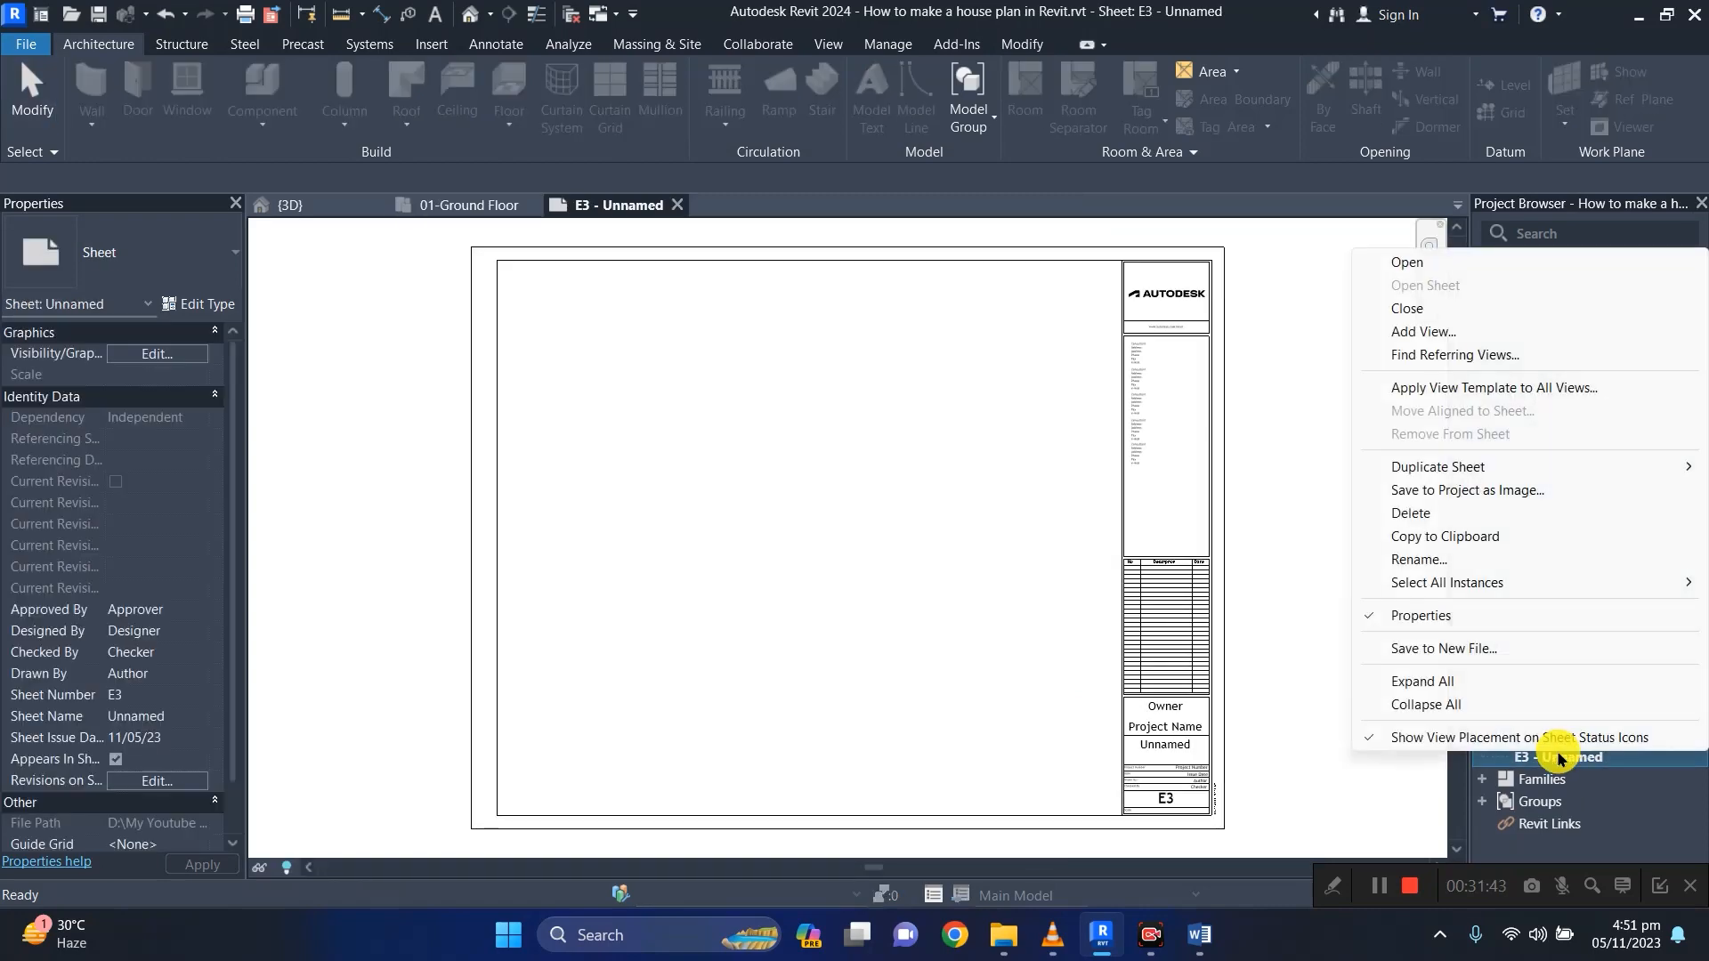
{"action": "left_click", "coordinate": [1375, 559]}
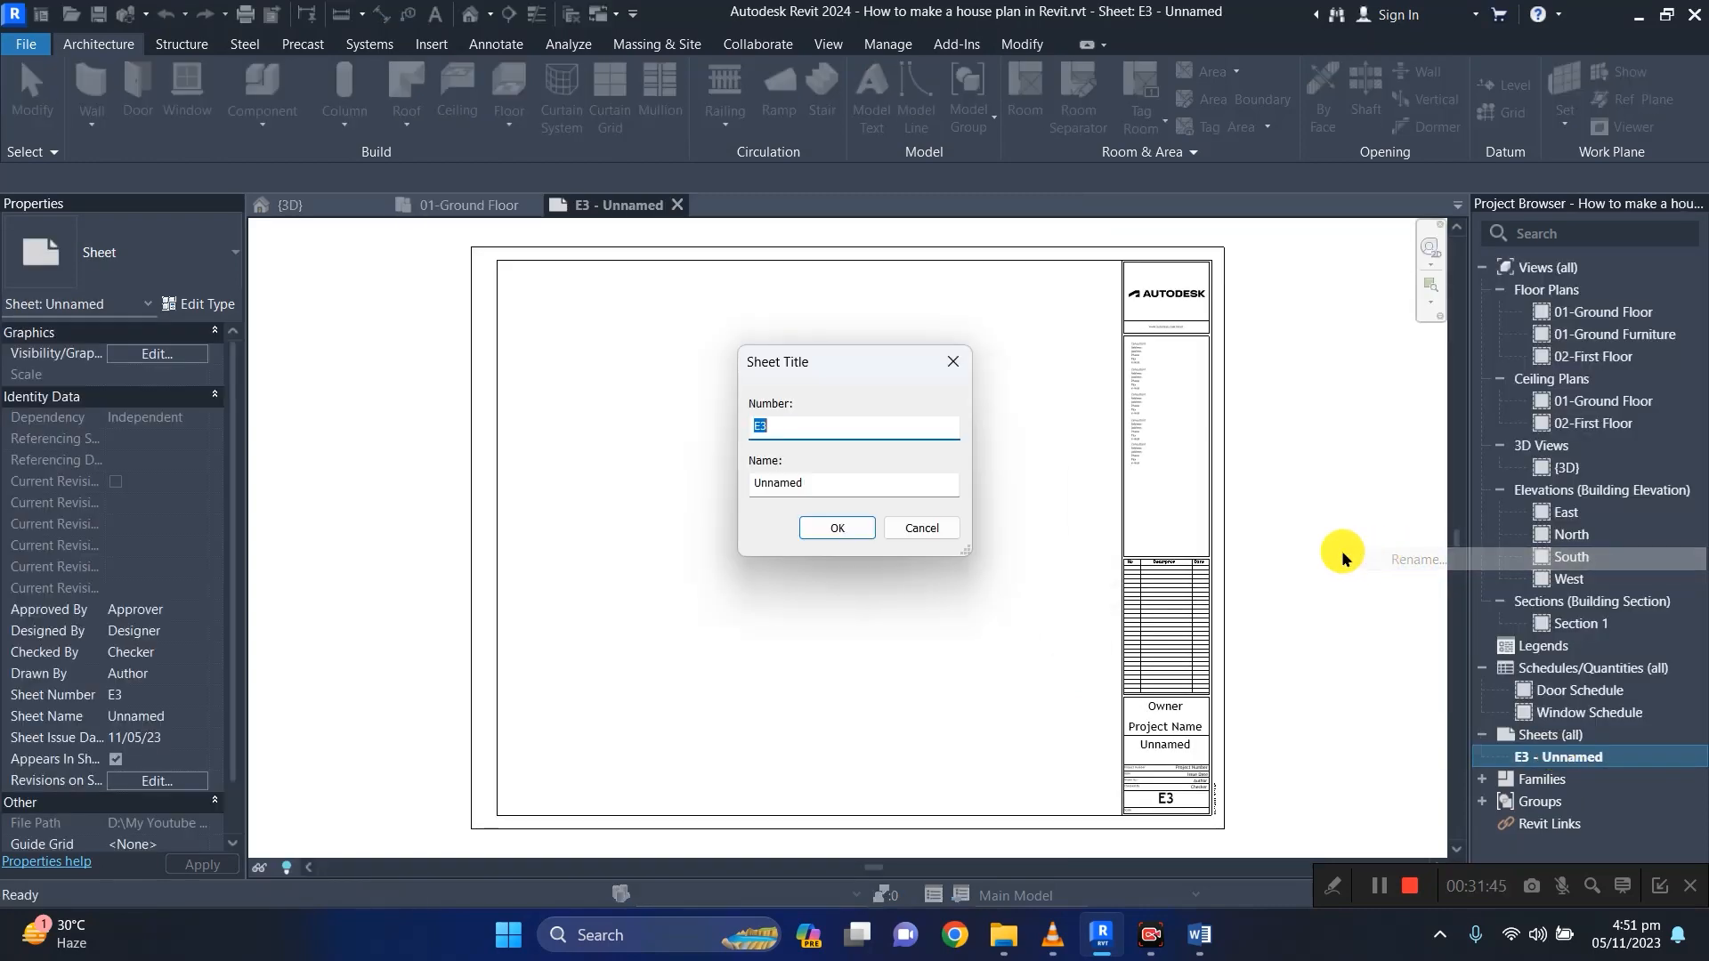
{"action": "key", "text": "BackSpace"}
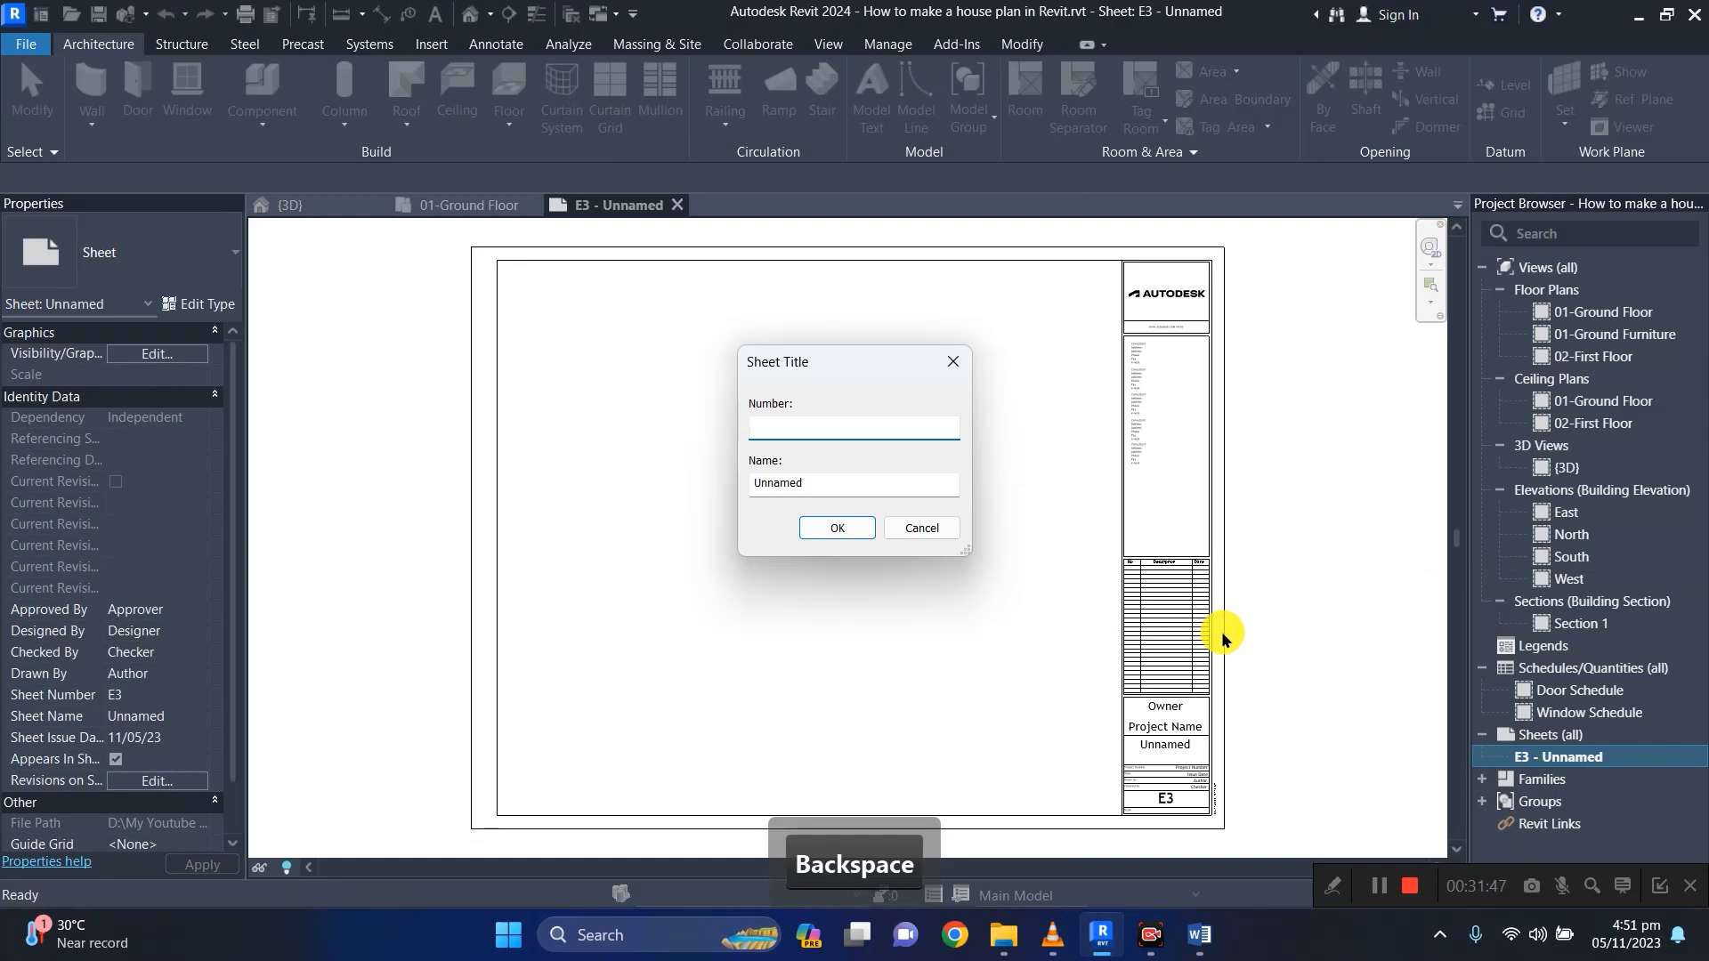
{"action": "type", "text": "Floor"}
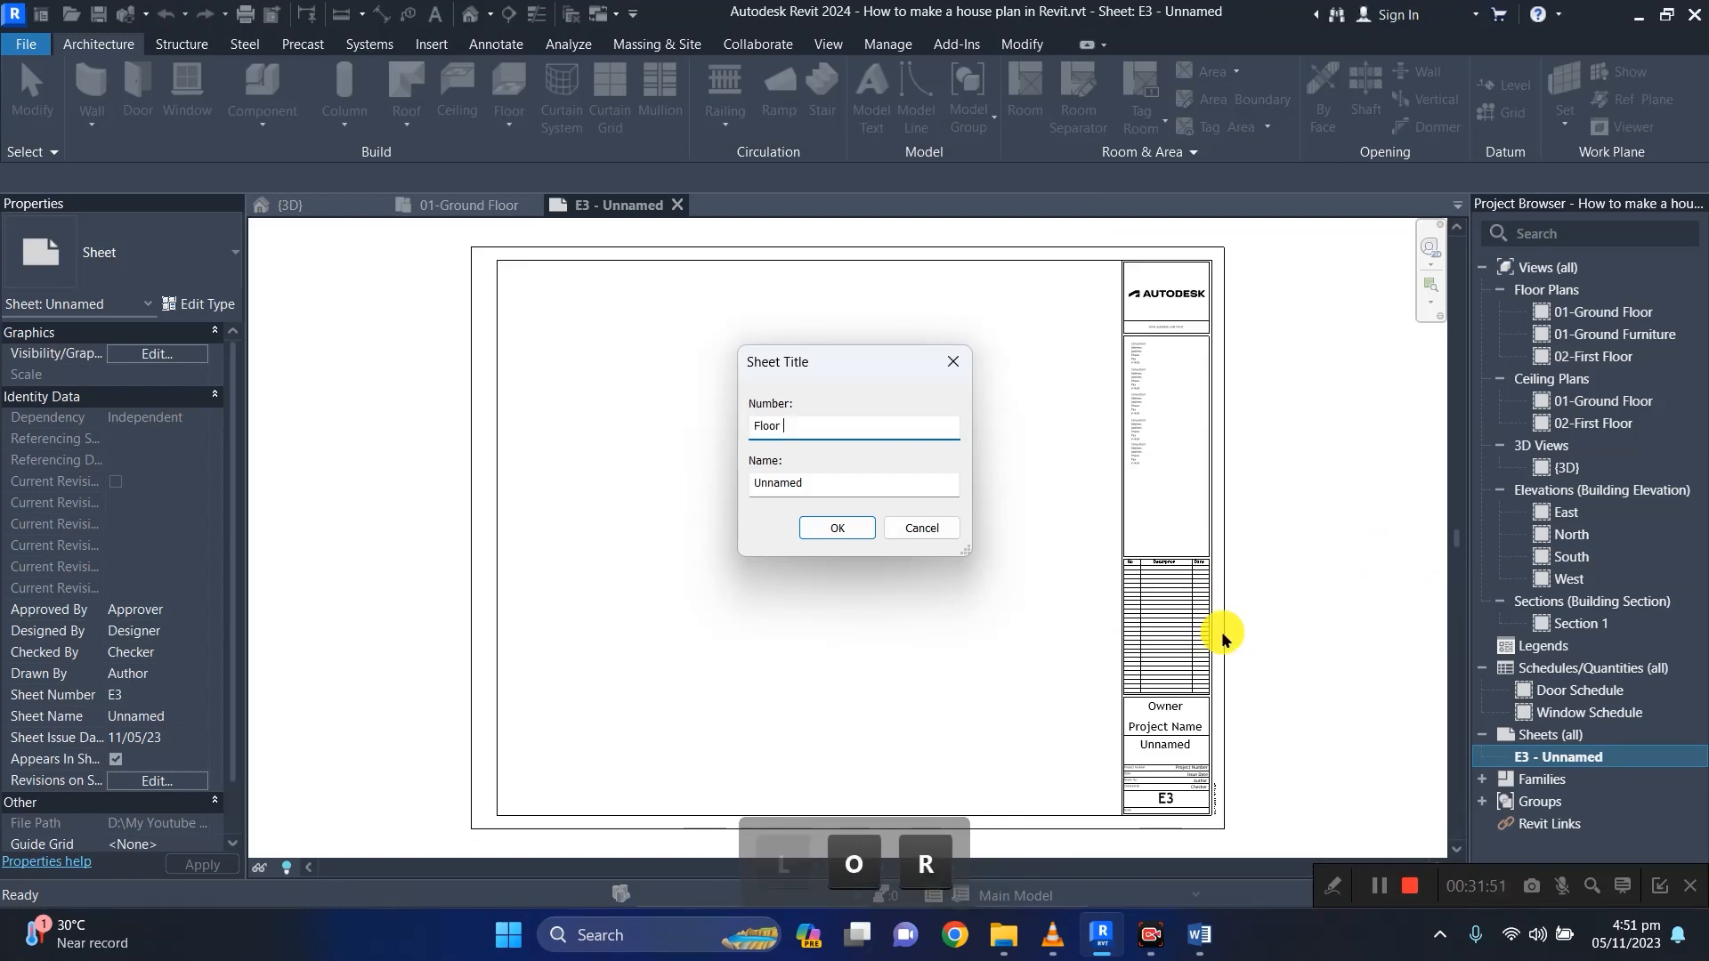
{"action": "type", "text": " Plan o"}
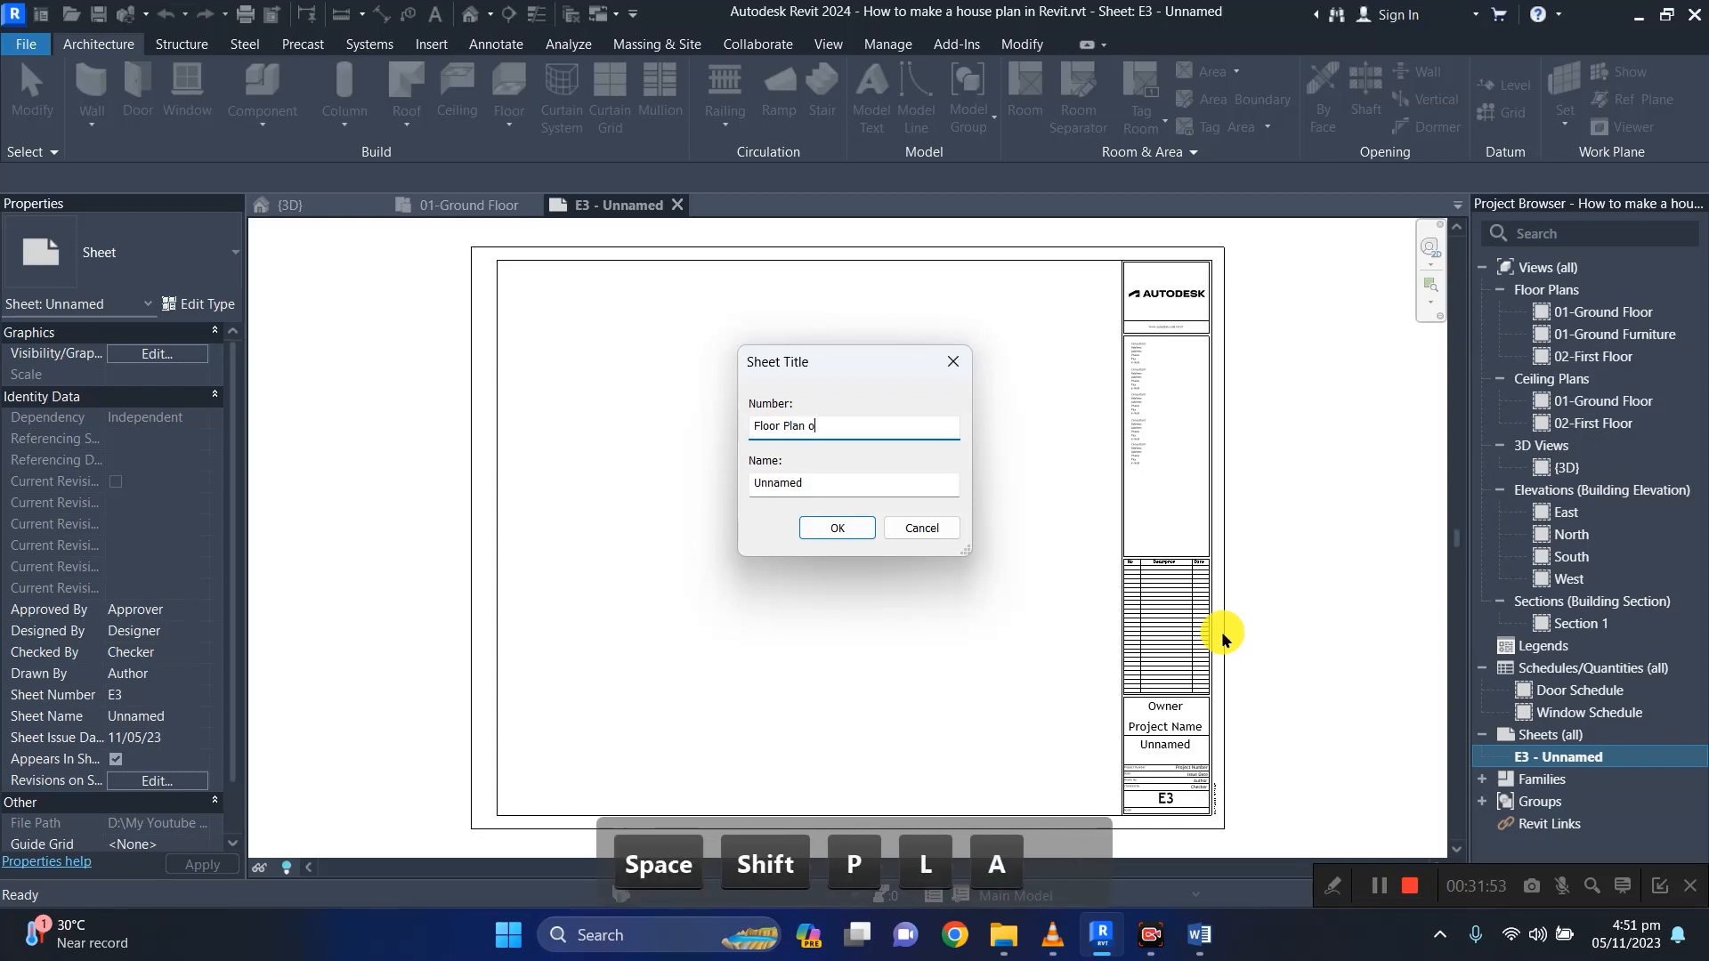
{"action": "type", "text": "f a house"}
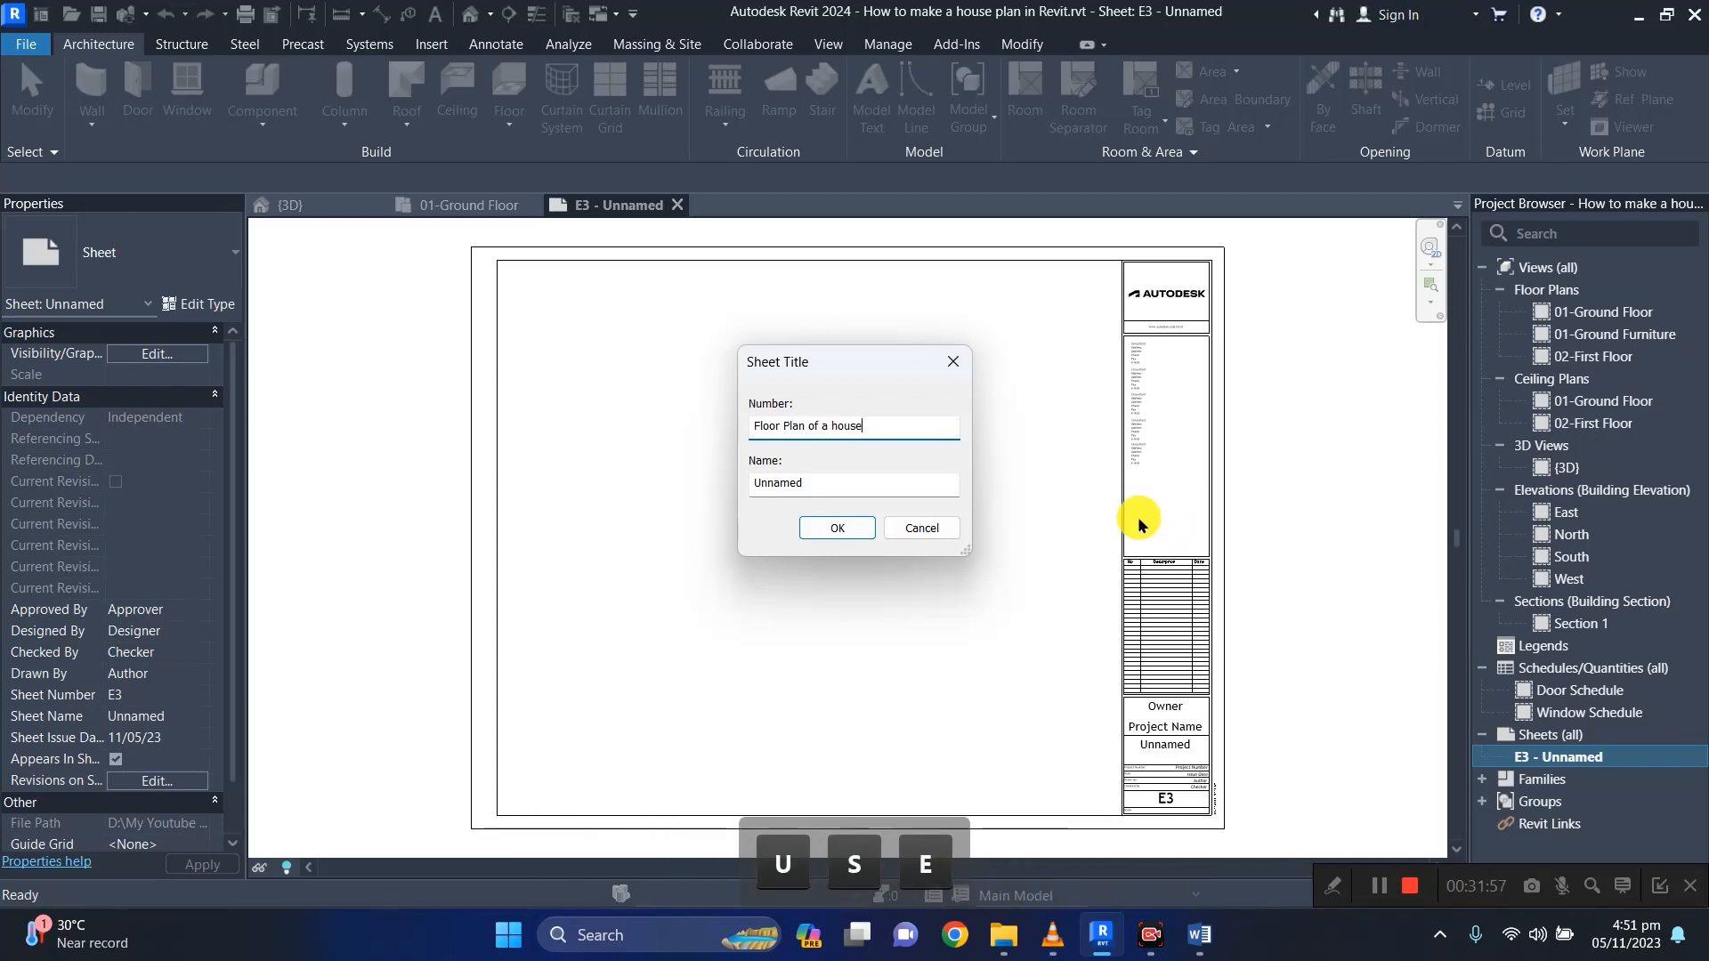
{"action": "left_click_drag", "start_coordinate": [868, 426], "coordinate": [742, 423]}
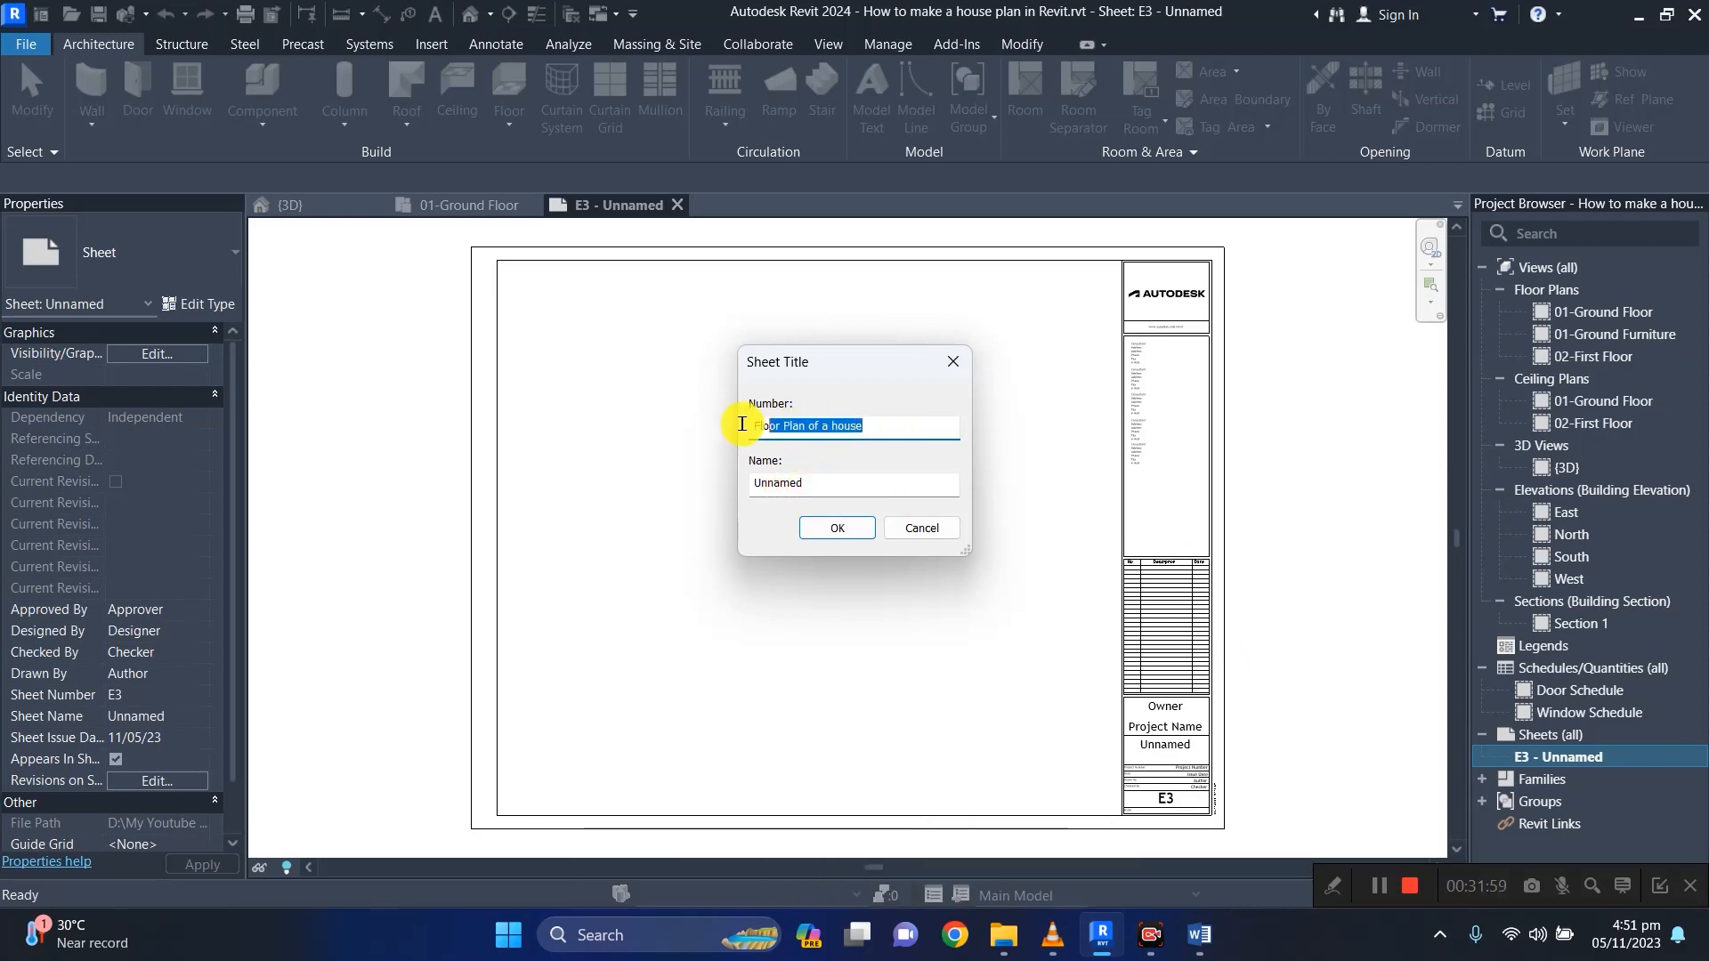
{"action": "key", "text": "ctrl+x"}
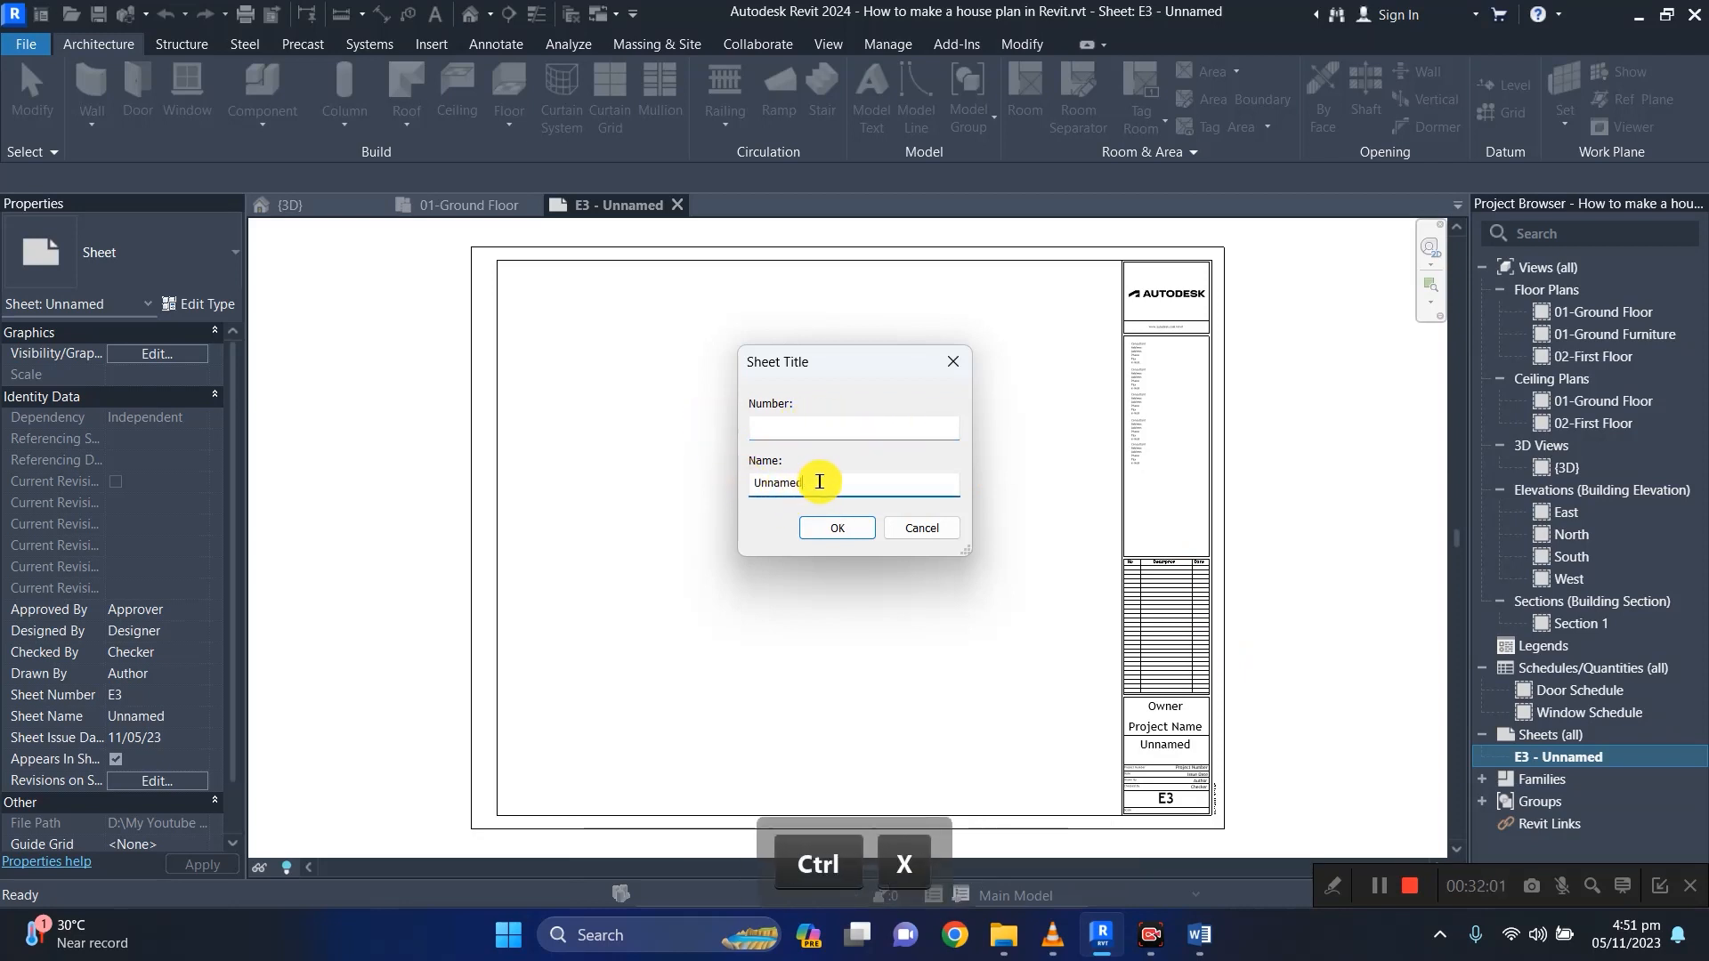
{"action": "key", "text": "ctrl+v"}
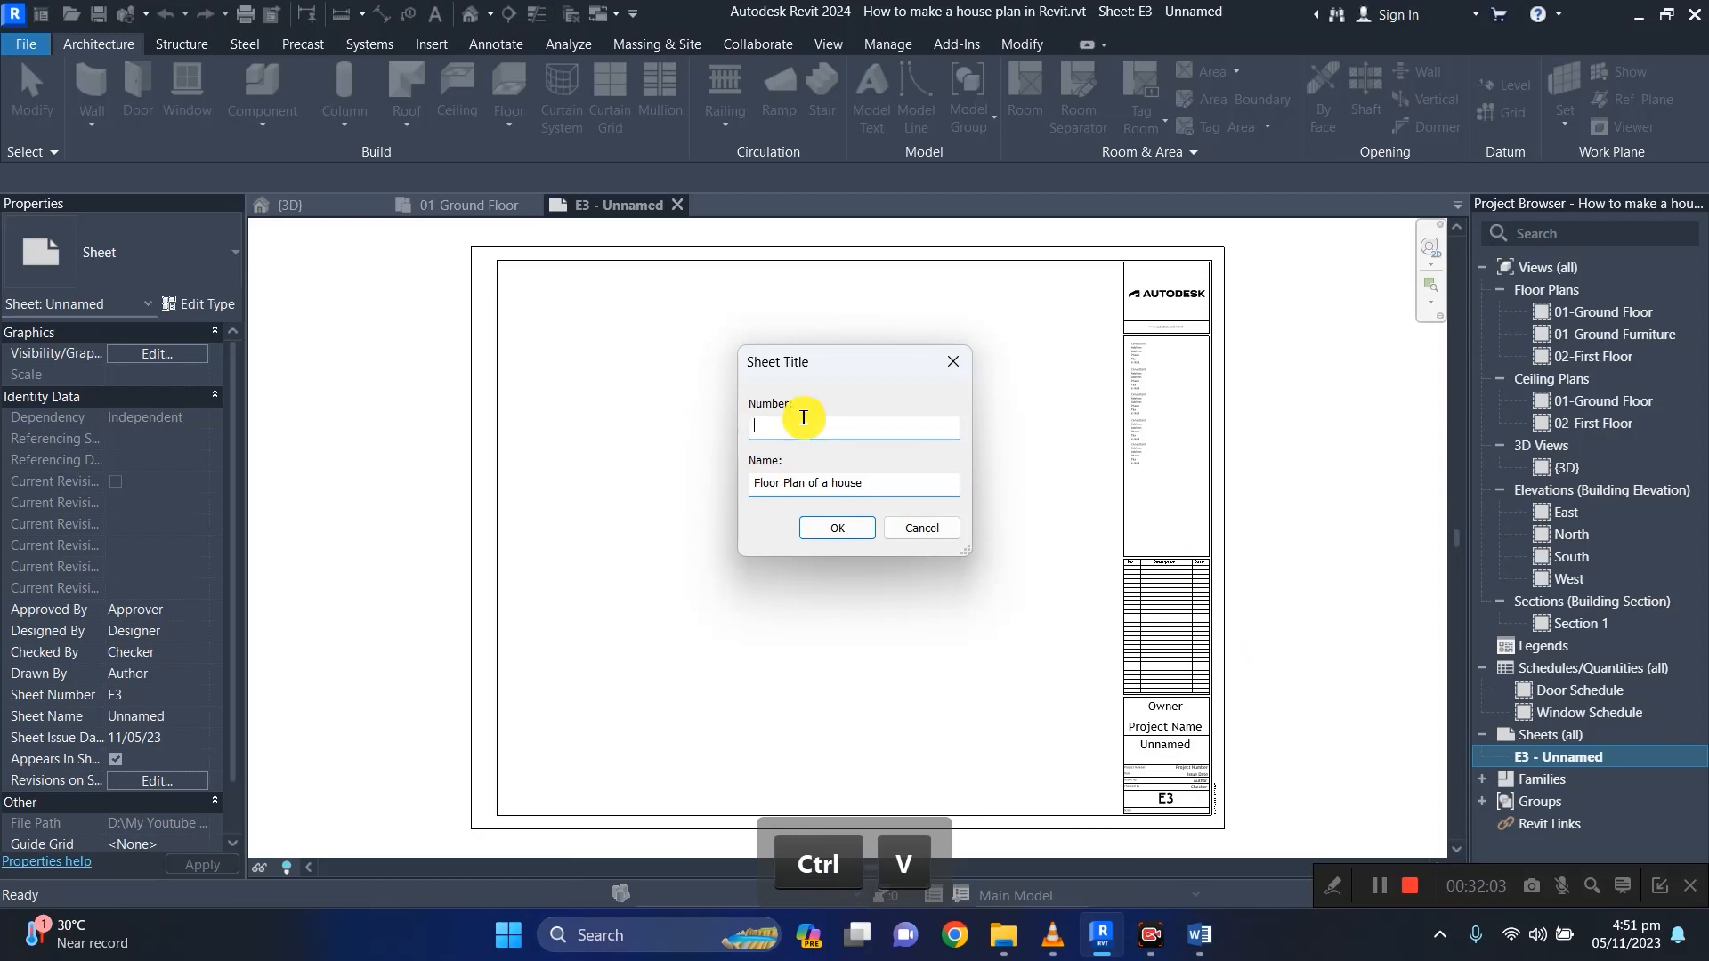
{"action": "type", "text": "01"}
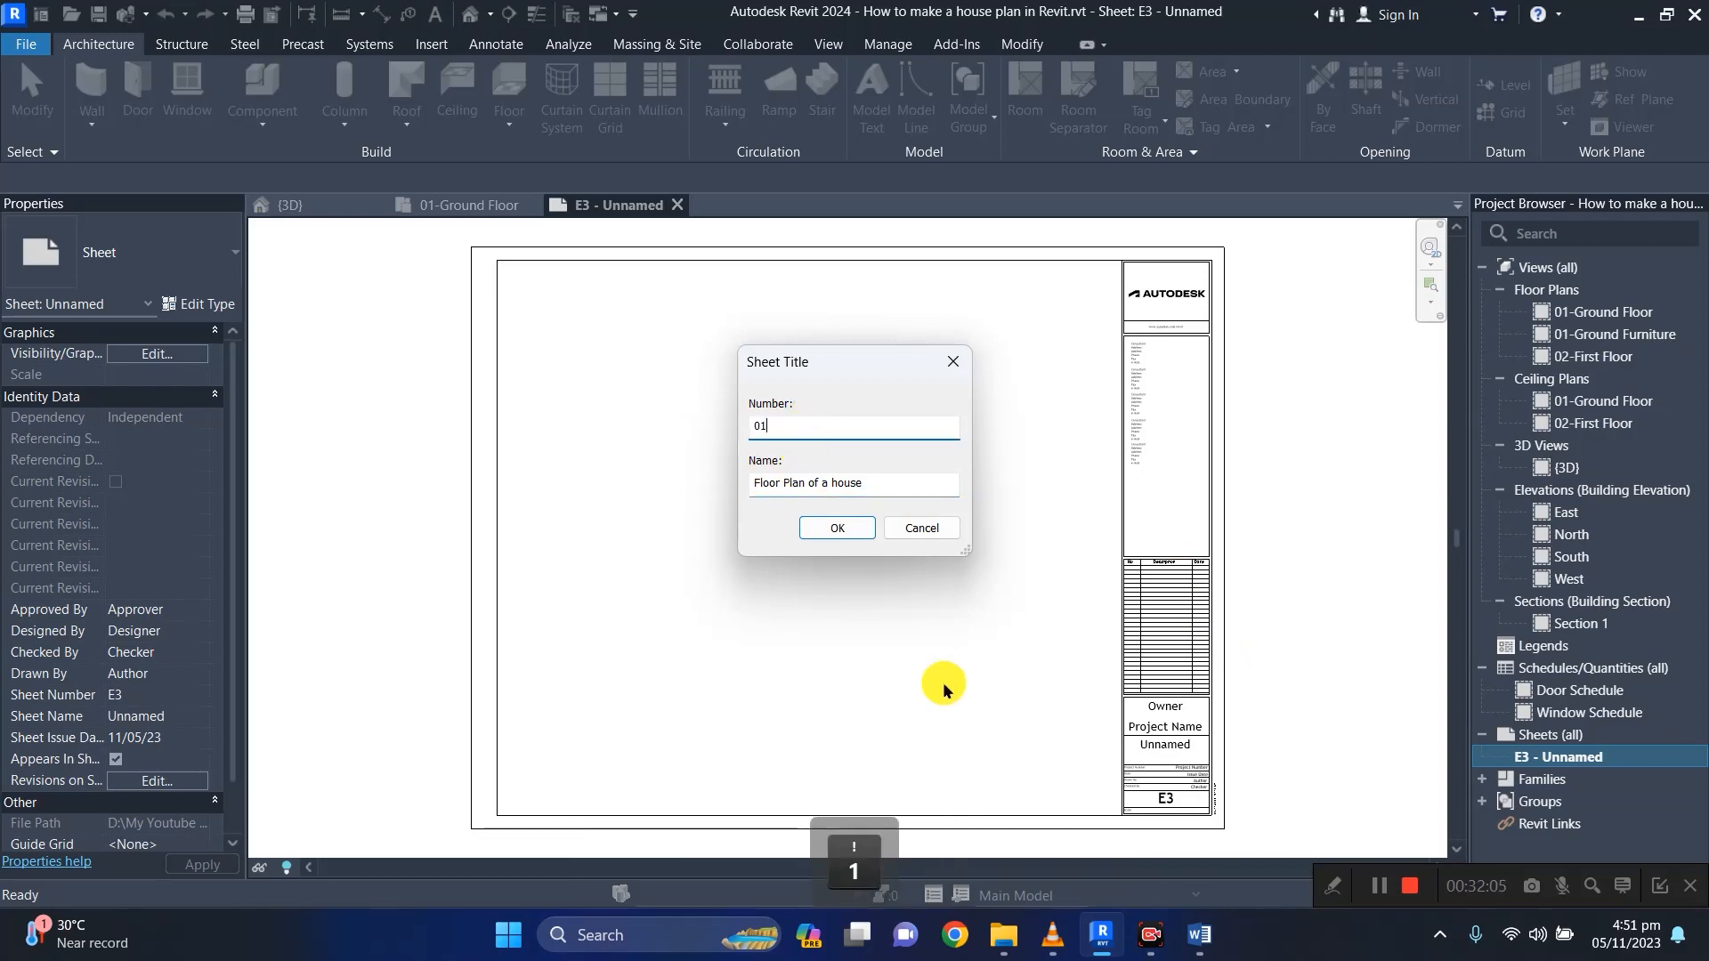
{"action": "left_click", "coordinate": [822, 530]}
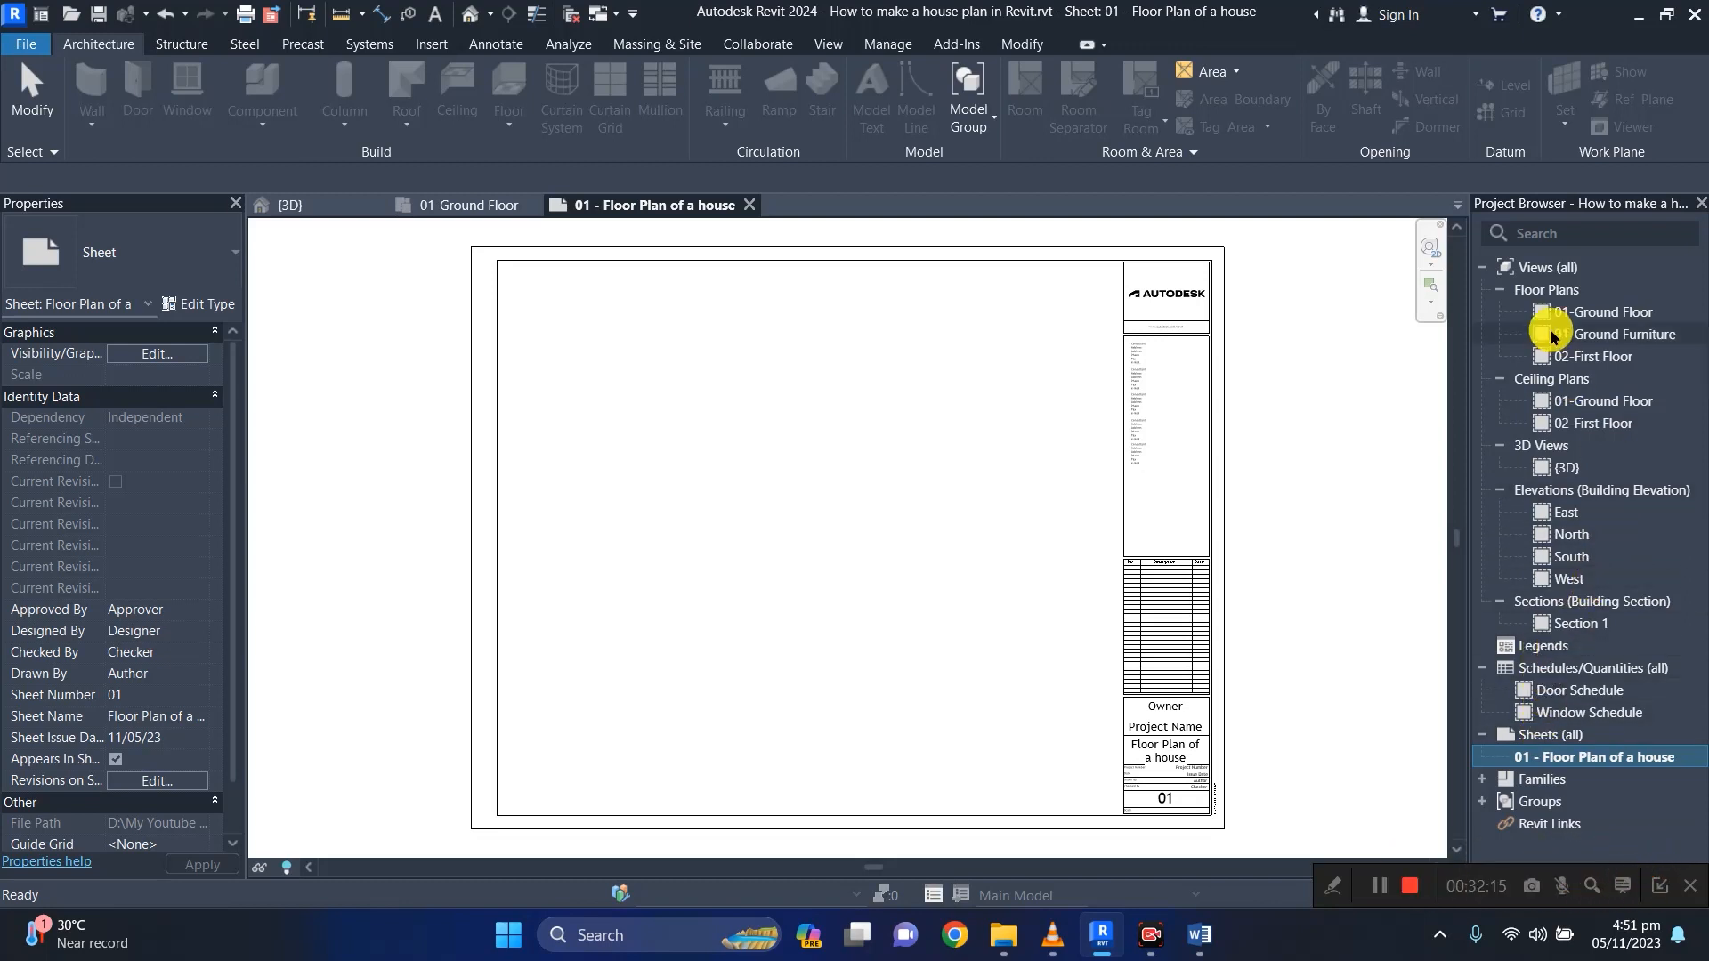
Place the 01-Ground Floor plan in the sheet's upper left area and the 01-Ground Furniture plan in its lower right area.
{"action": "left_click_drag", "start_coordinate": [1583, 322], "coordinate": [598, 345]}
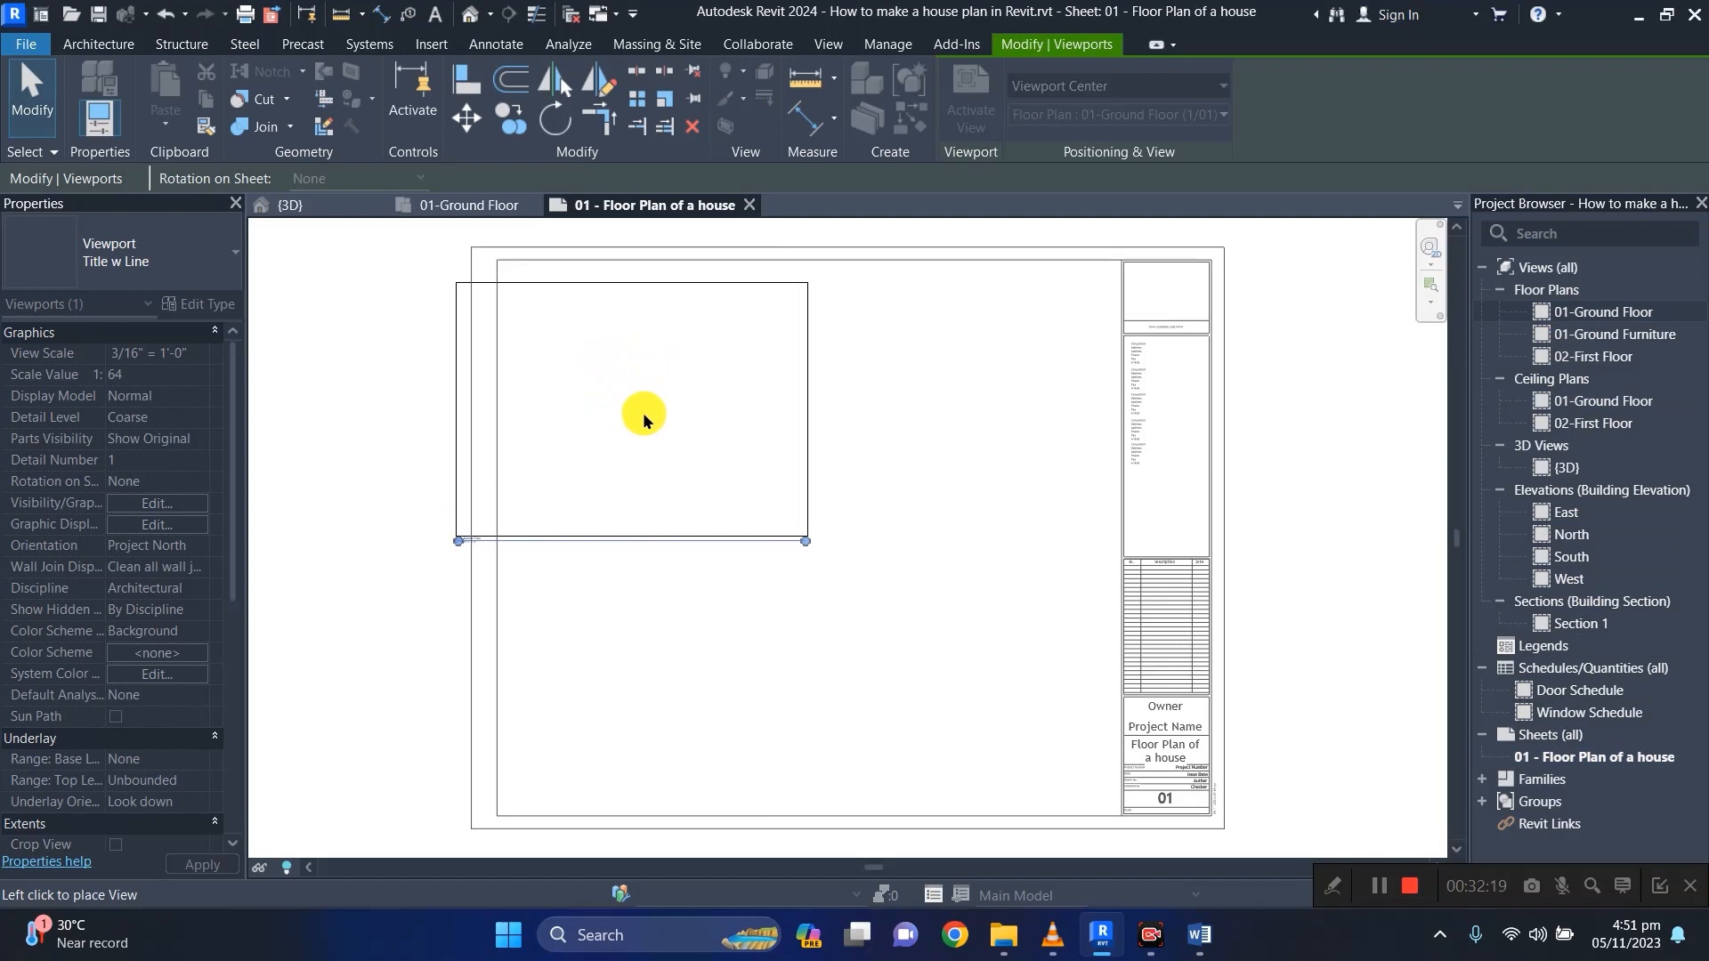
{"action": "left_click", "coordinate": [689, 410]}
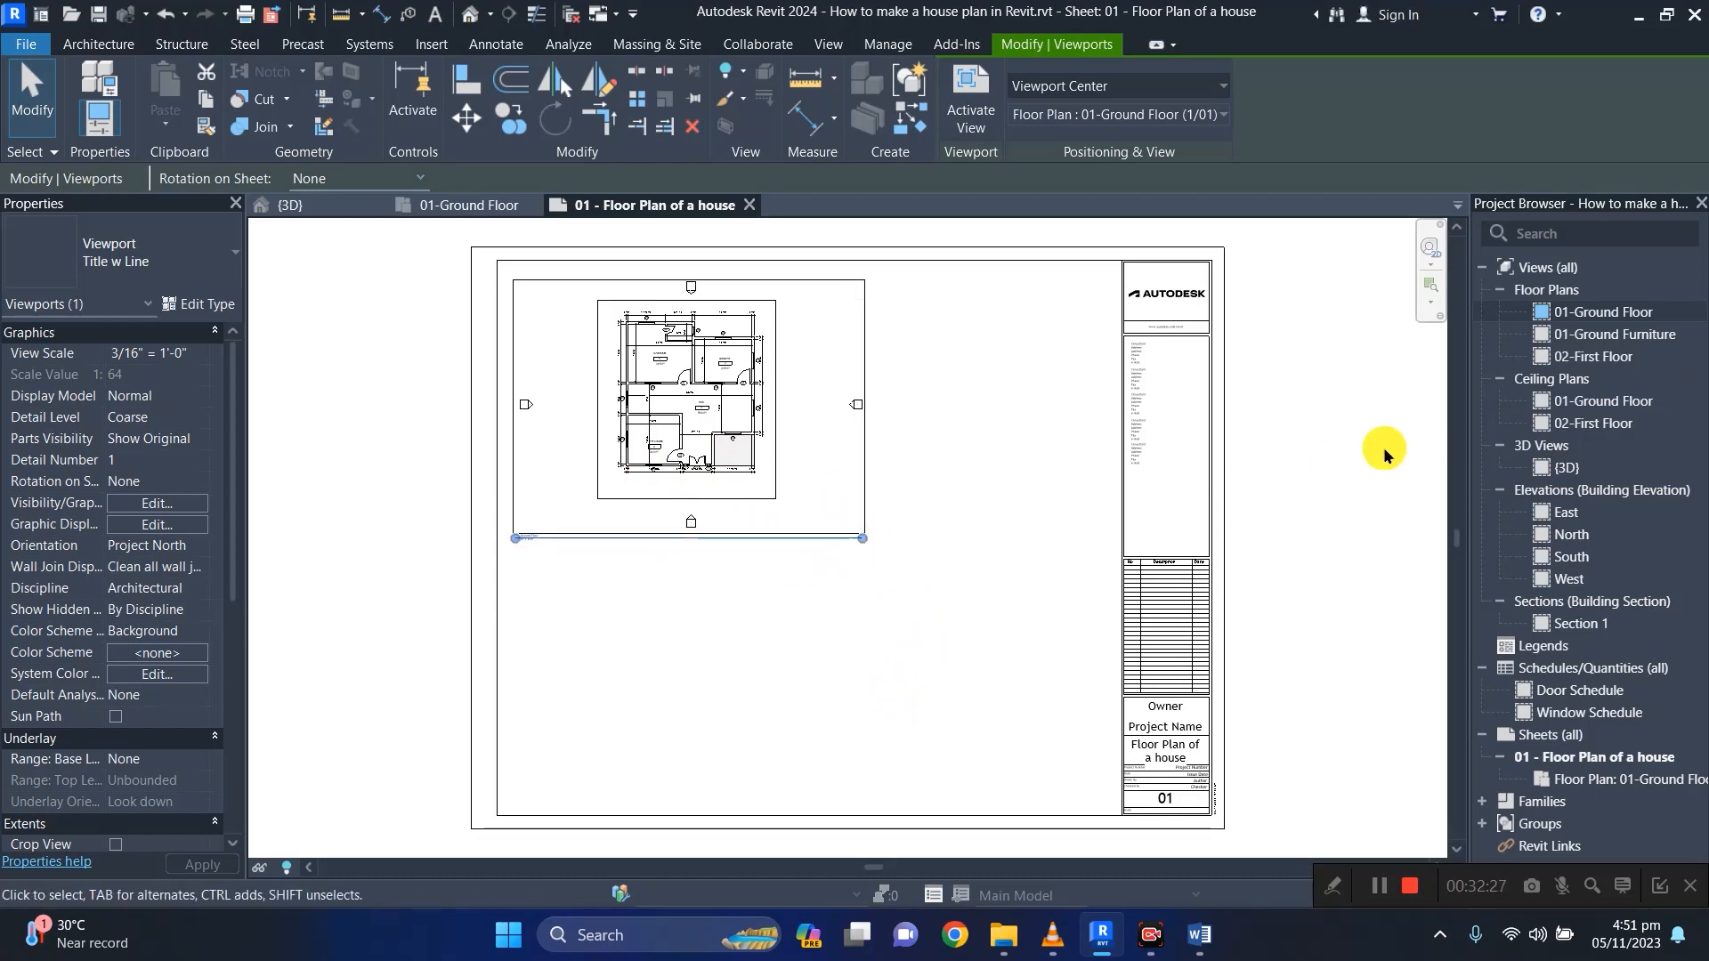
{"action": "left_click_drag", "start_coordinate": [1584, 336], "coordinate": [810, 690]}
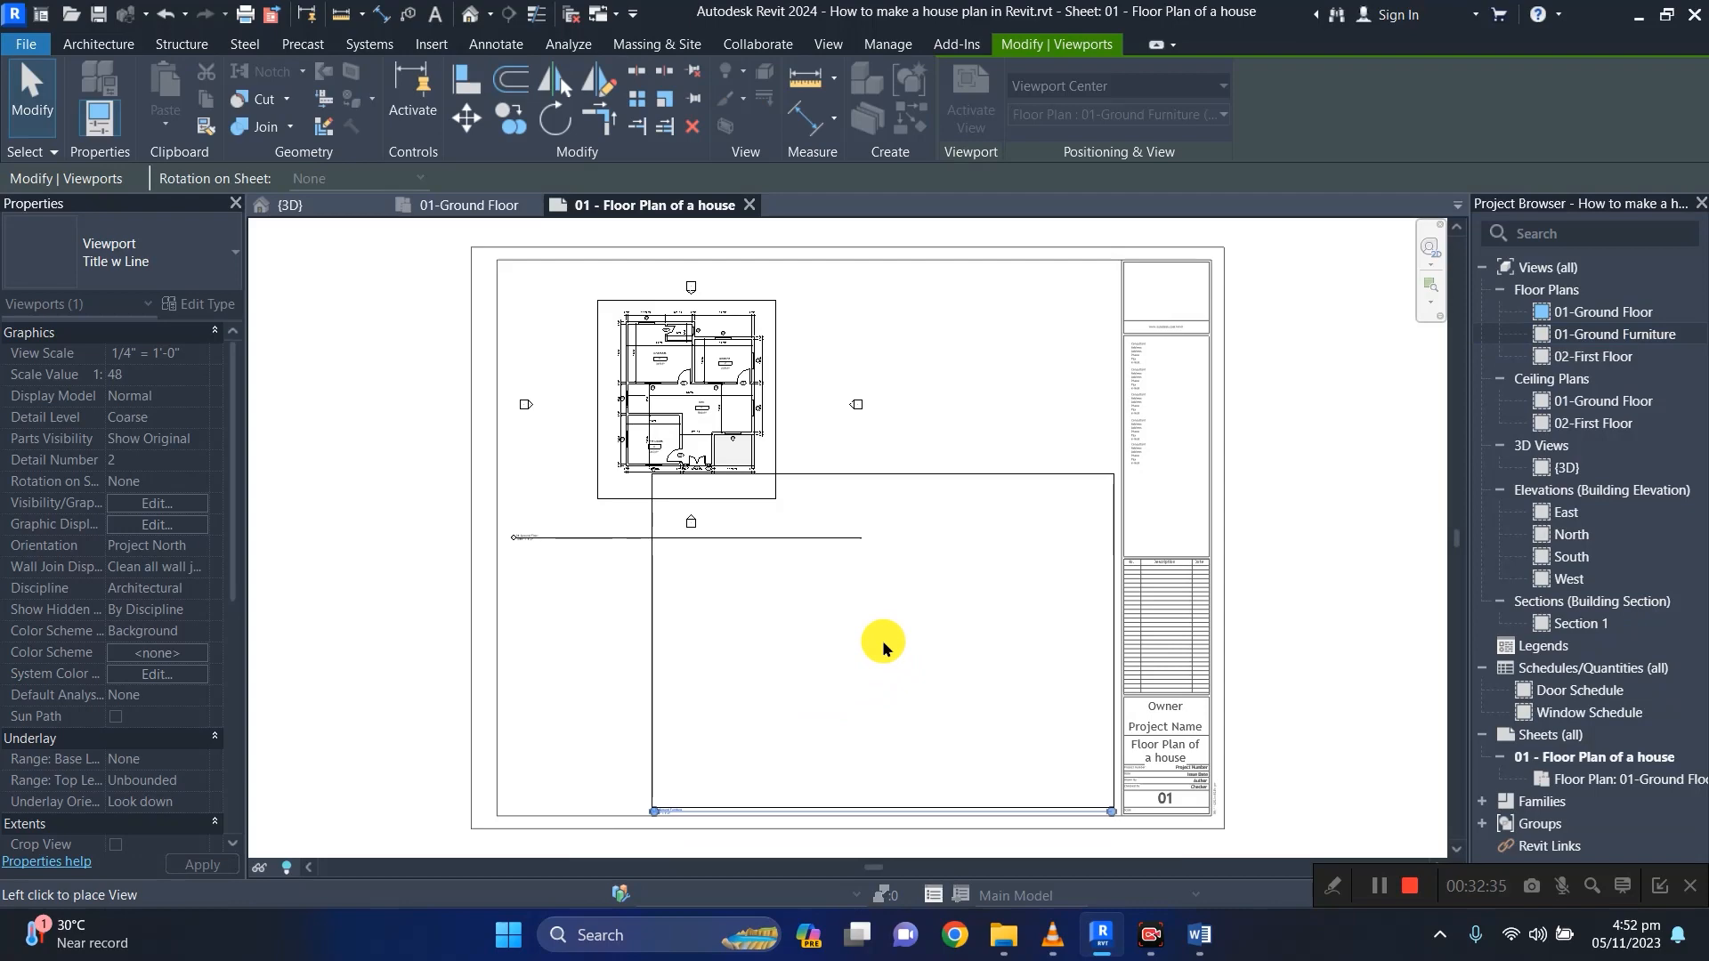
{"action": "key", "text": "Escape"}
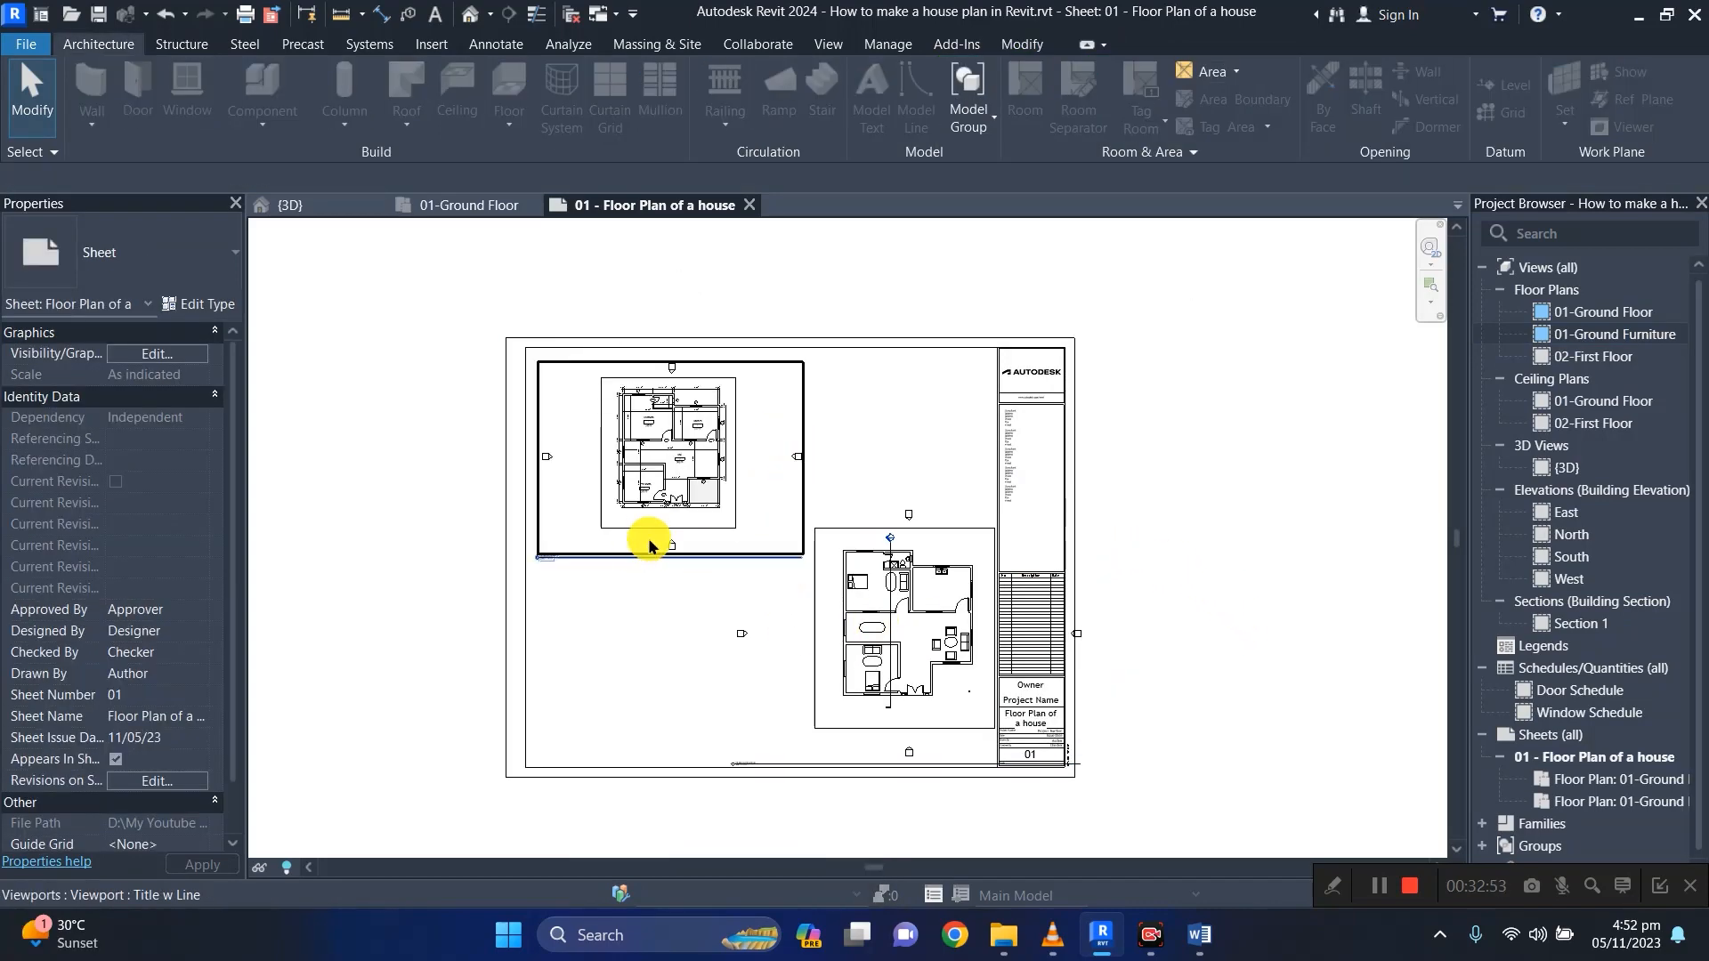
Hide the elevation markers by category in the 01-Ground Floor plan, and return to the floor plan sheet.
{"action": "left_click", "coordinate": [468, 204]}
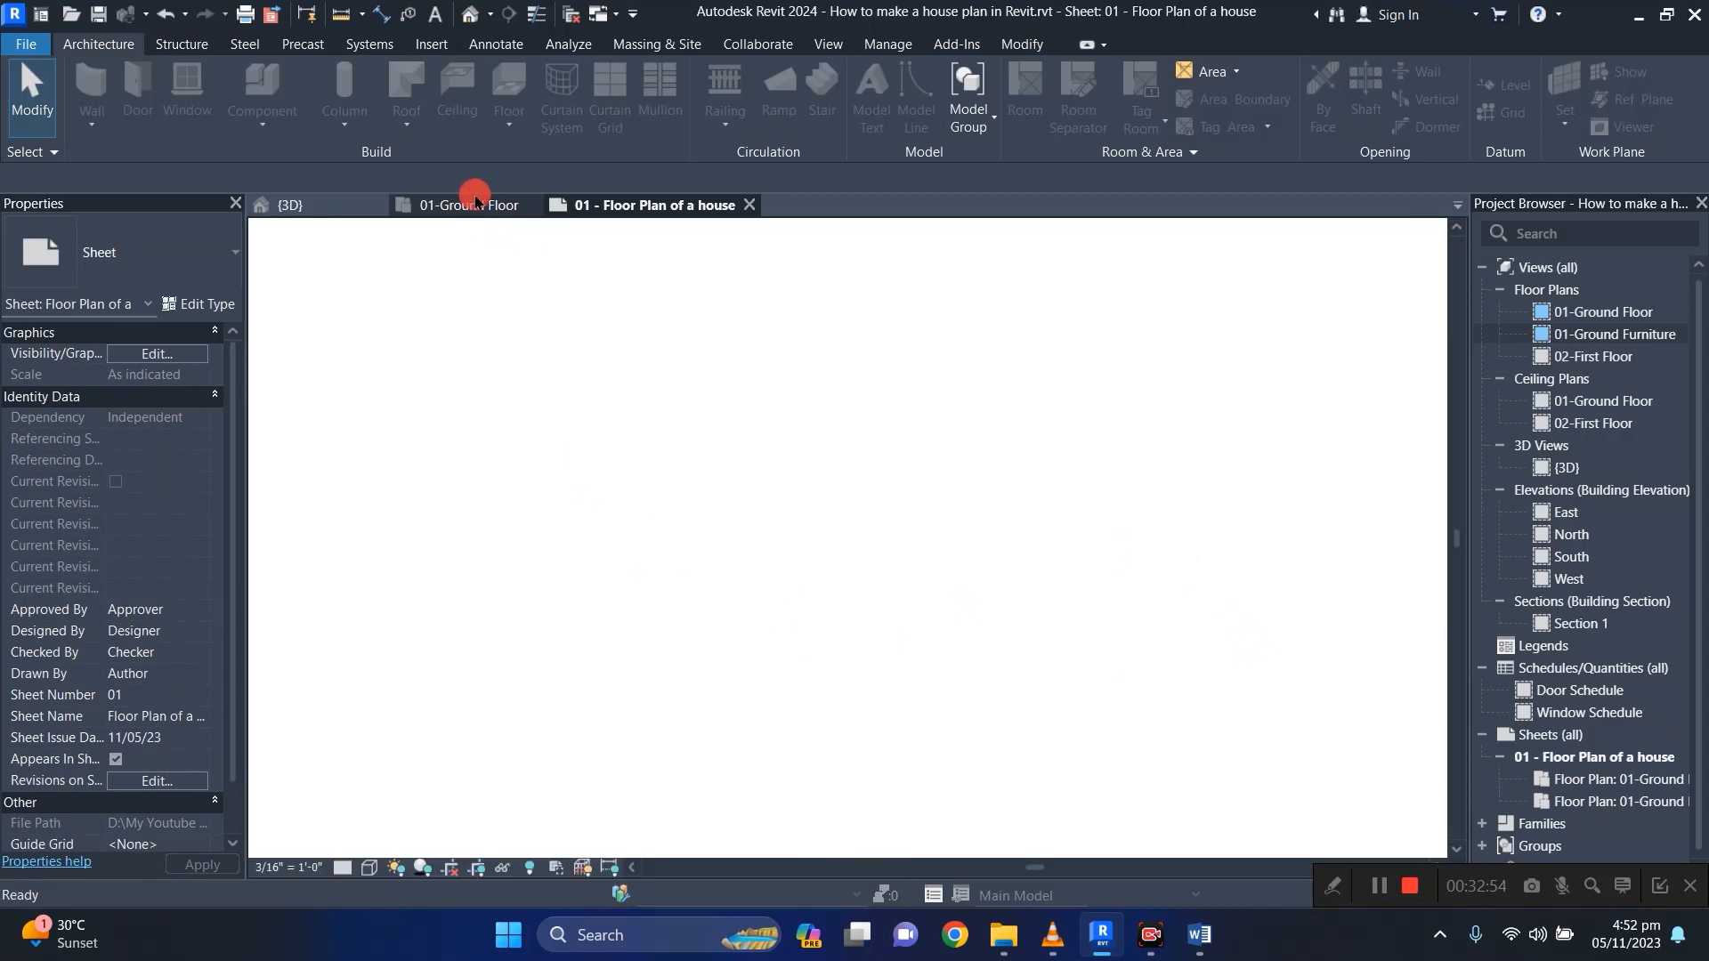
{"action": "left_click", "coordinate": [517, 517]}
{"action": "right_click", "coordinate": [522, 521]}
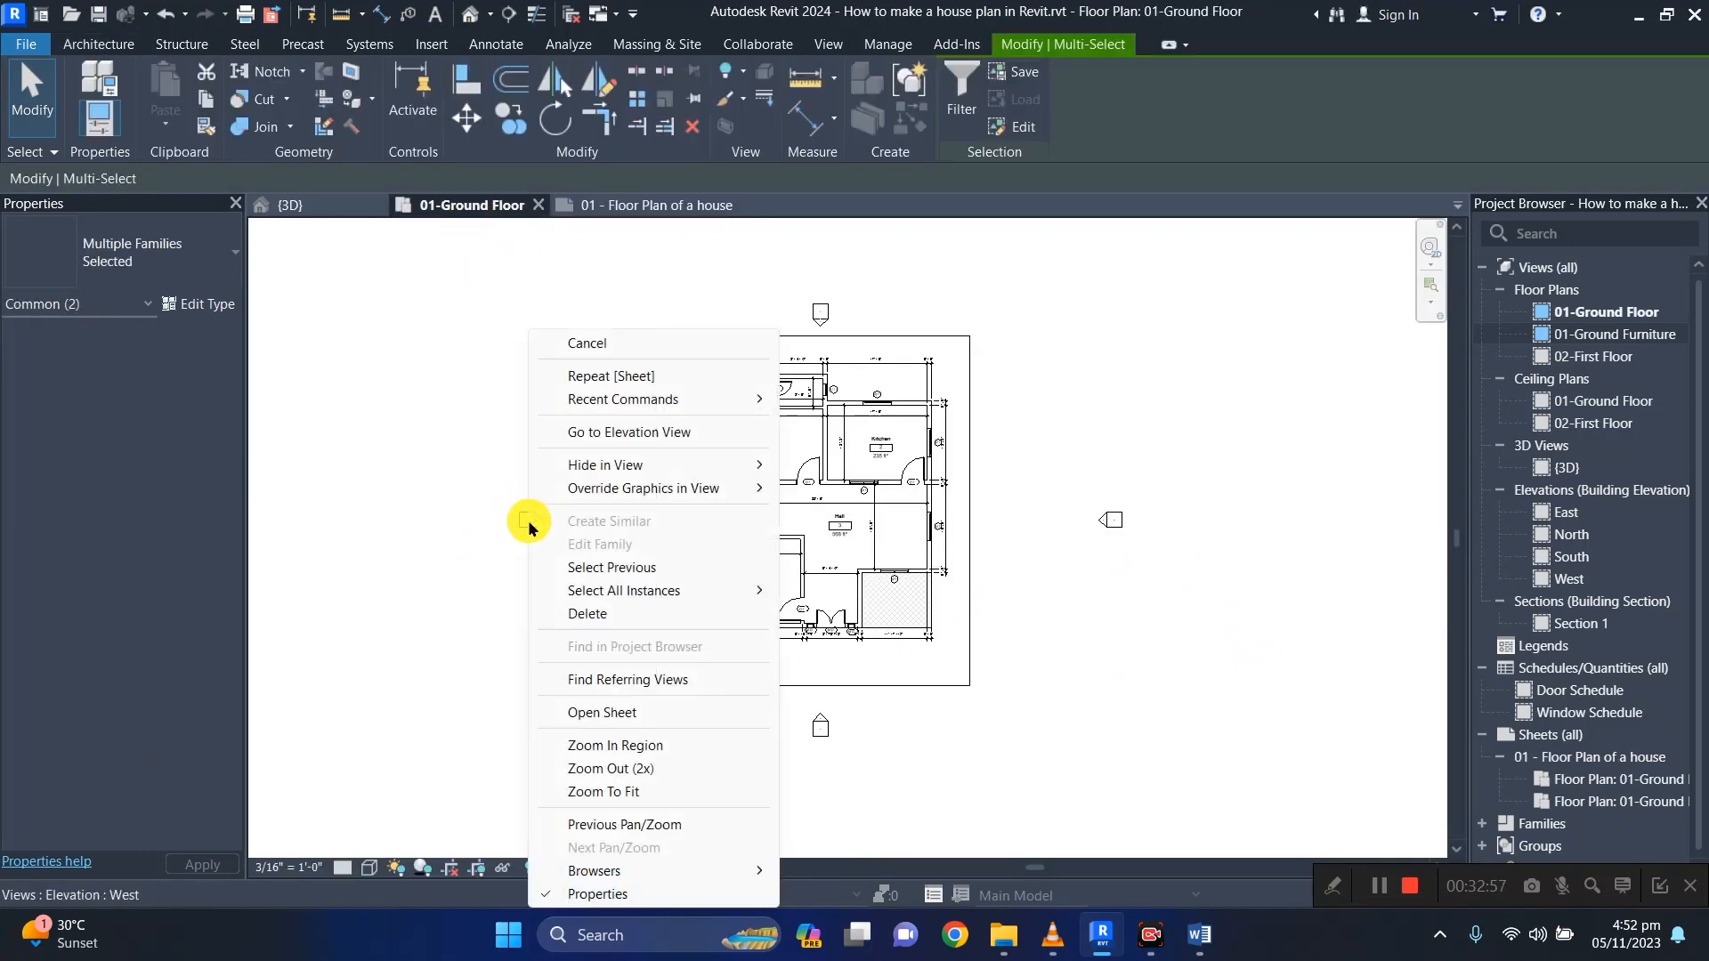
{"action": "mouse_move", "coordinate": [718, 466]}
{"action": "left_click", "coordinate": [836, 475]}
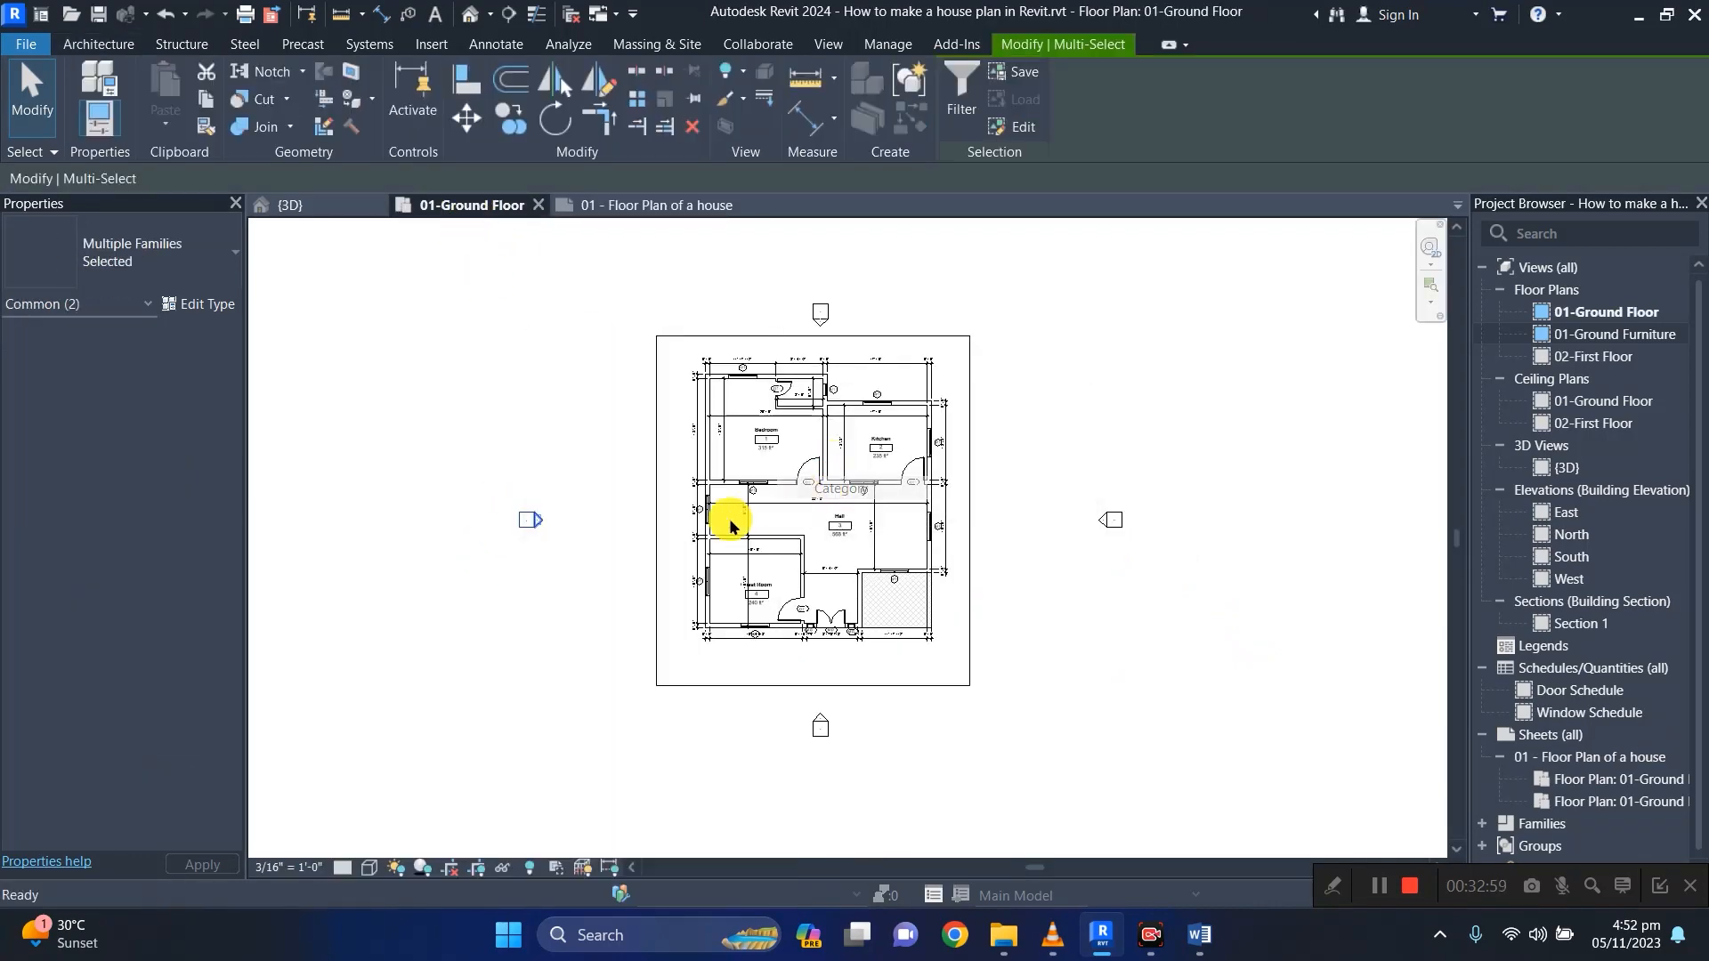
{"action": "left_click", "coordinate": [623, 208]}
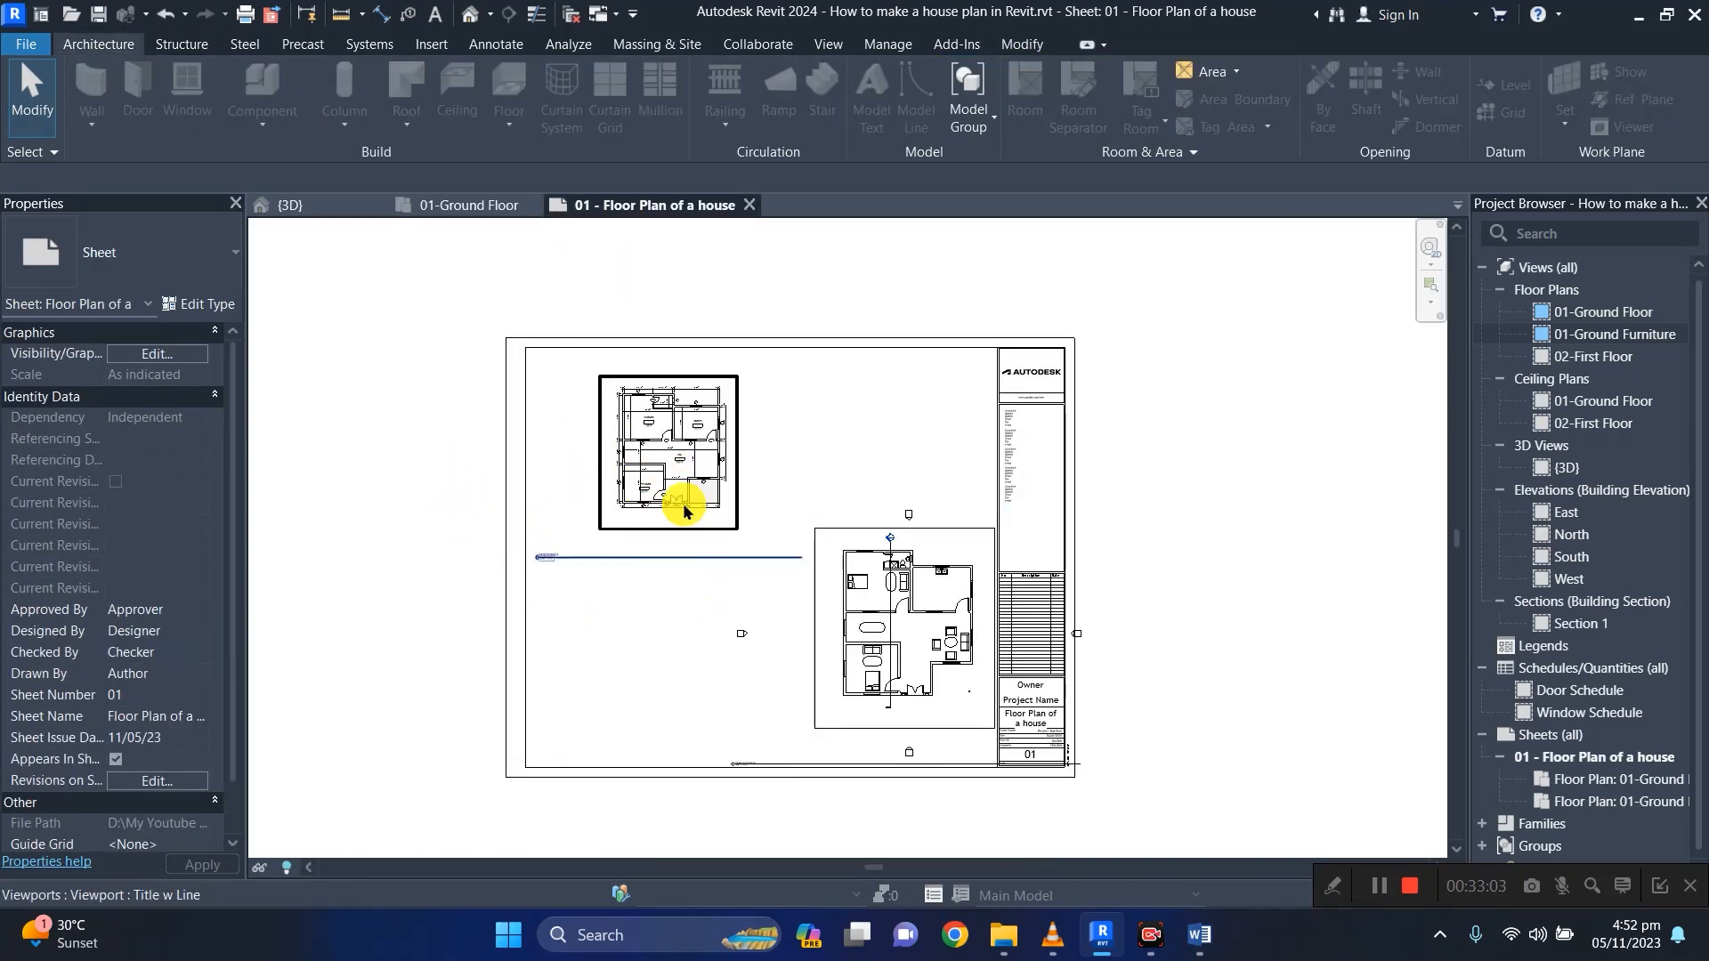
Hide the elevation markers by category in the 01-Ground Furniture plan, and return to the floor plan sheet.
{"action": "double_click", "coordinate": [1638, 334]}
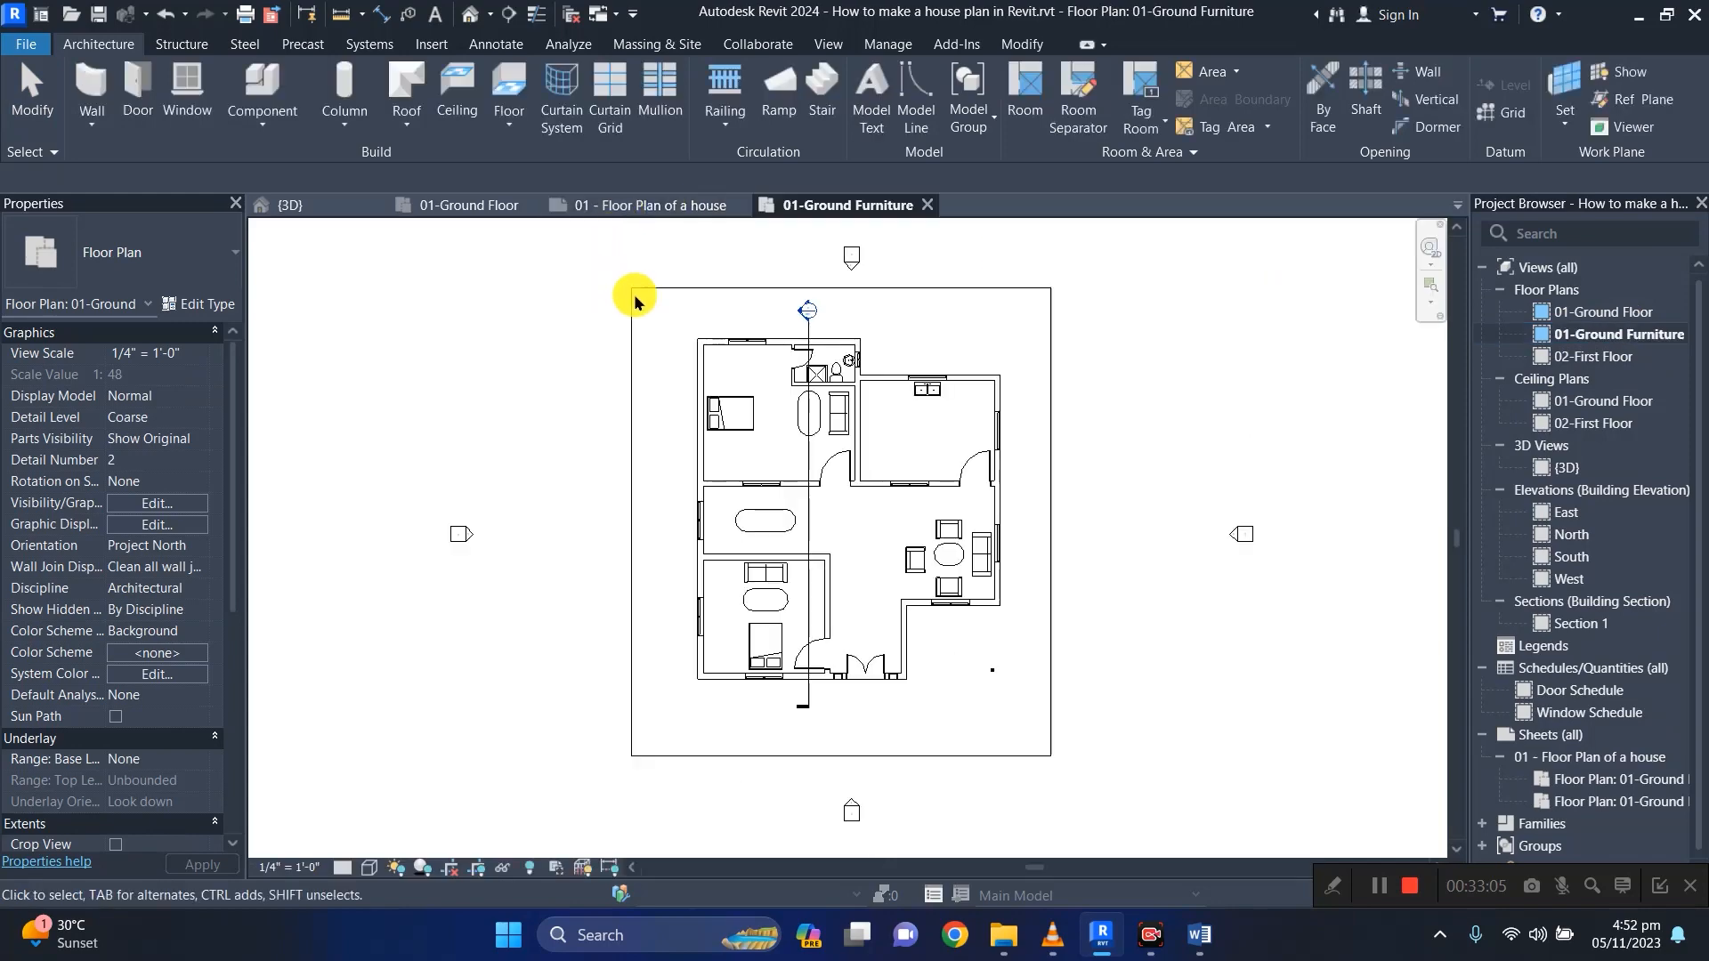
{"action": "left_click", "coordinate": [469, 528]}
{"action": "right_click", "coordinate": [454, 534]}
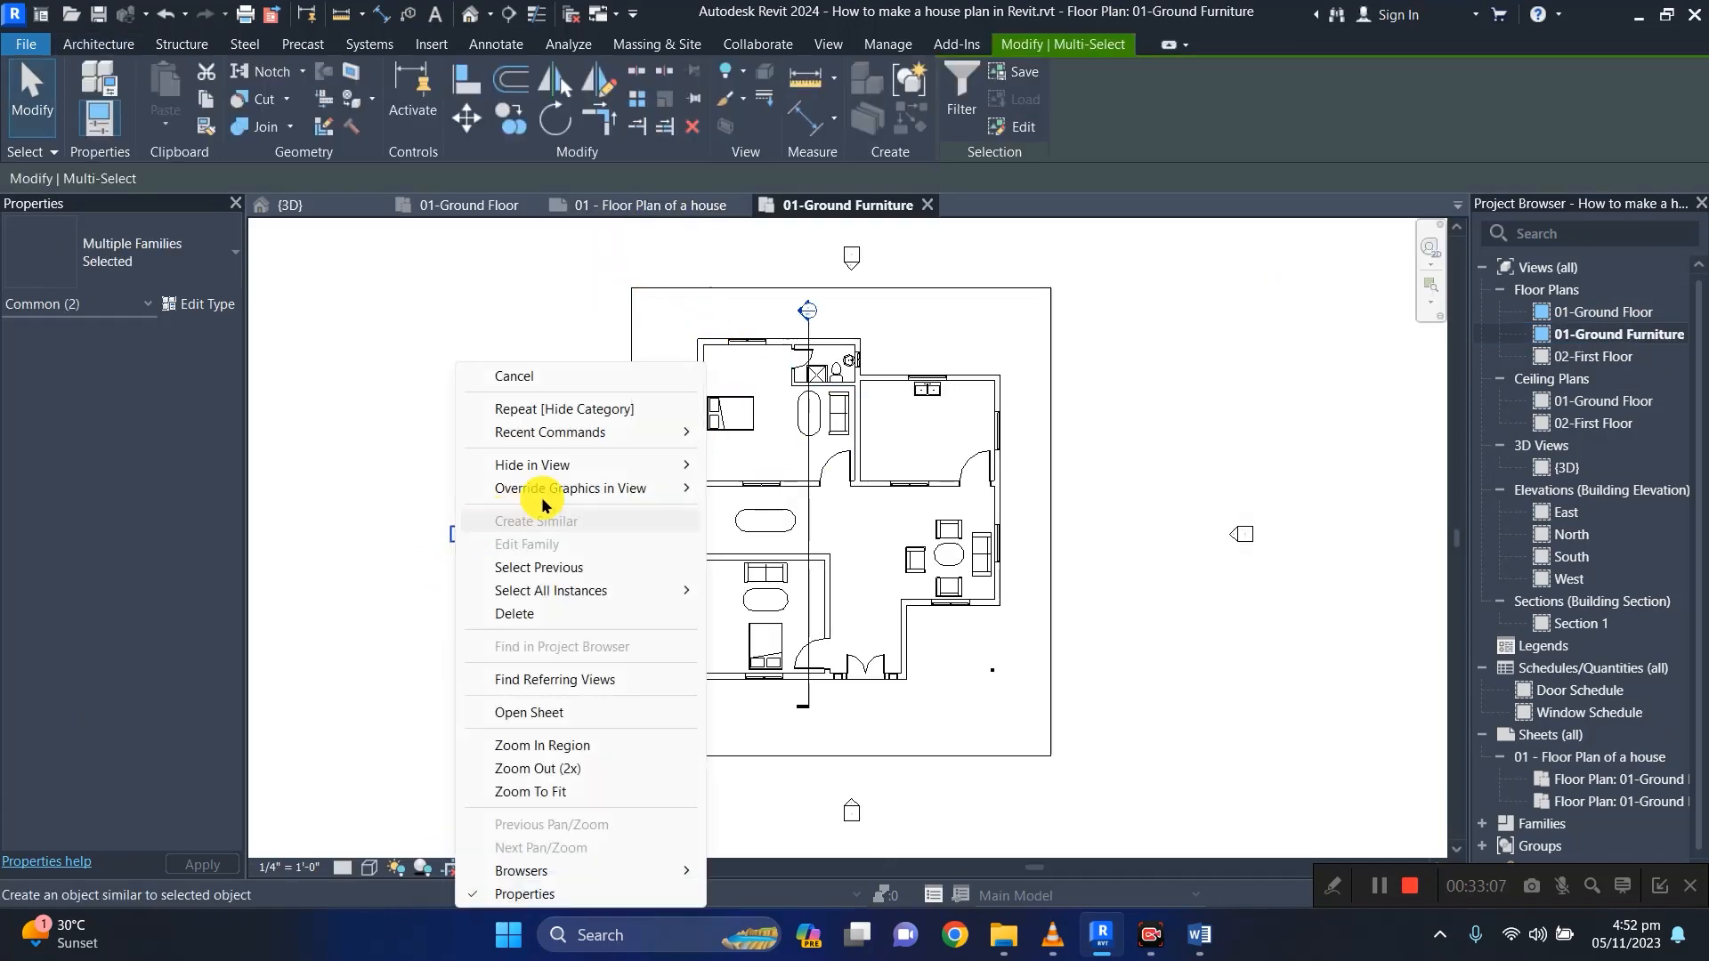
{"action": "mouse_move", "coordinate": [623, 464]}
{"action": "left_click", "coordinate": [744, 489]}
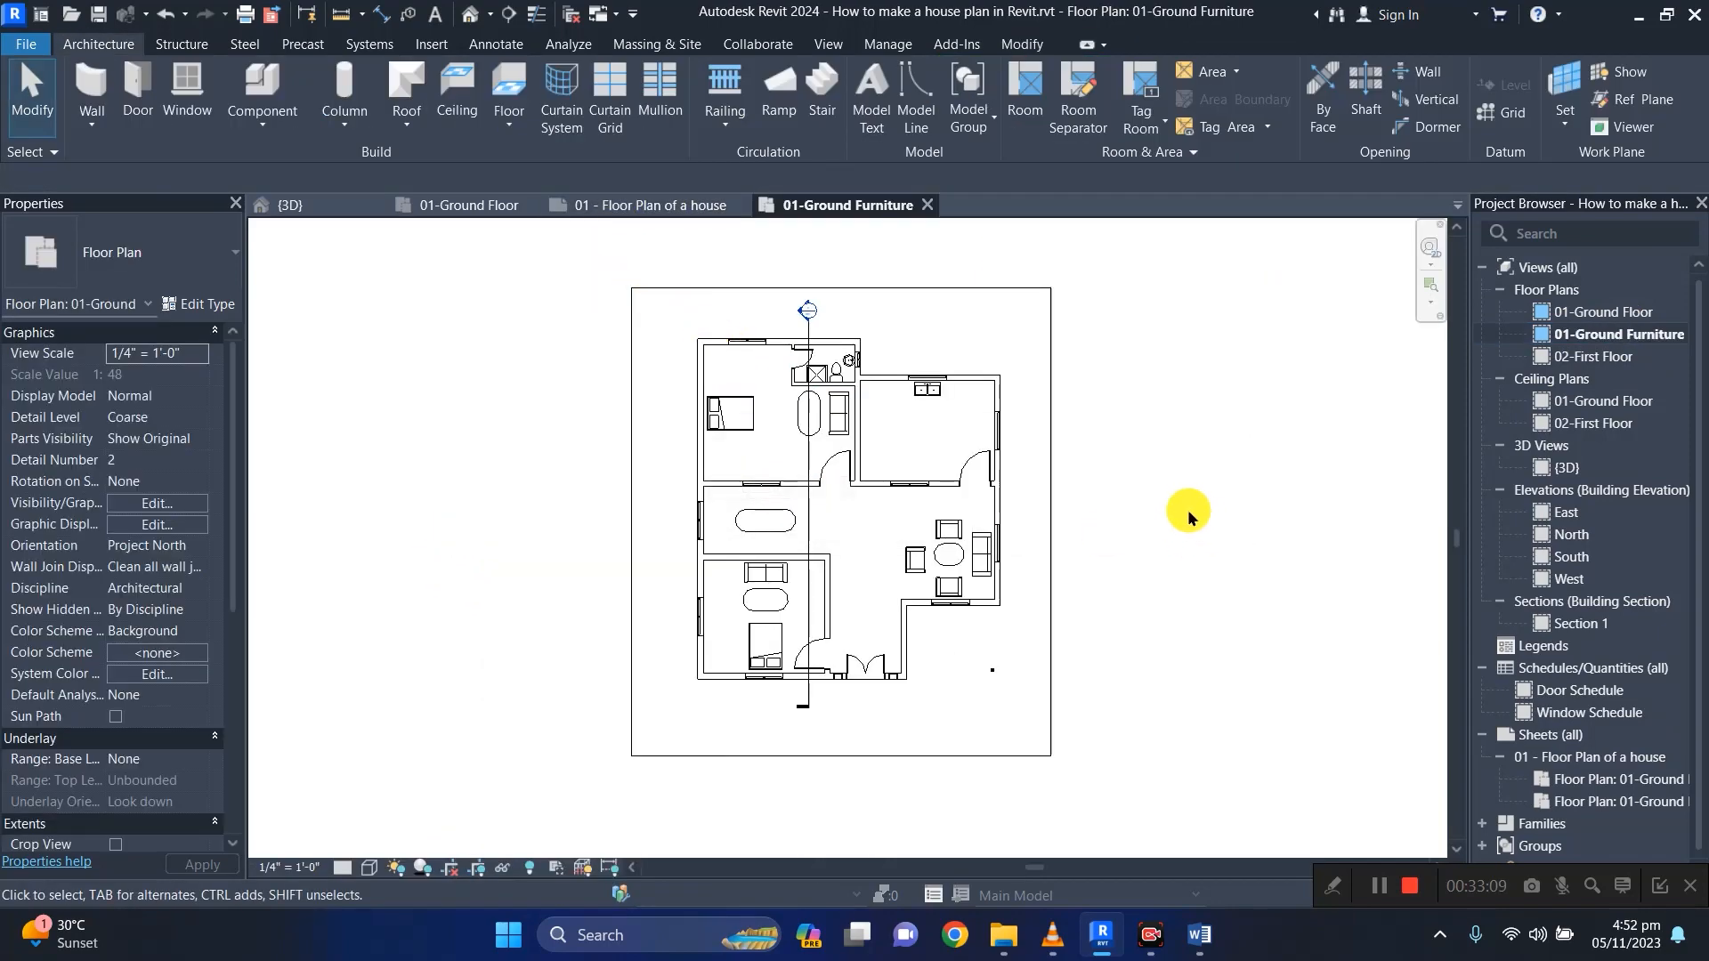
{"action": "left_click", "coordinate": [669, 212]}
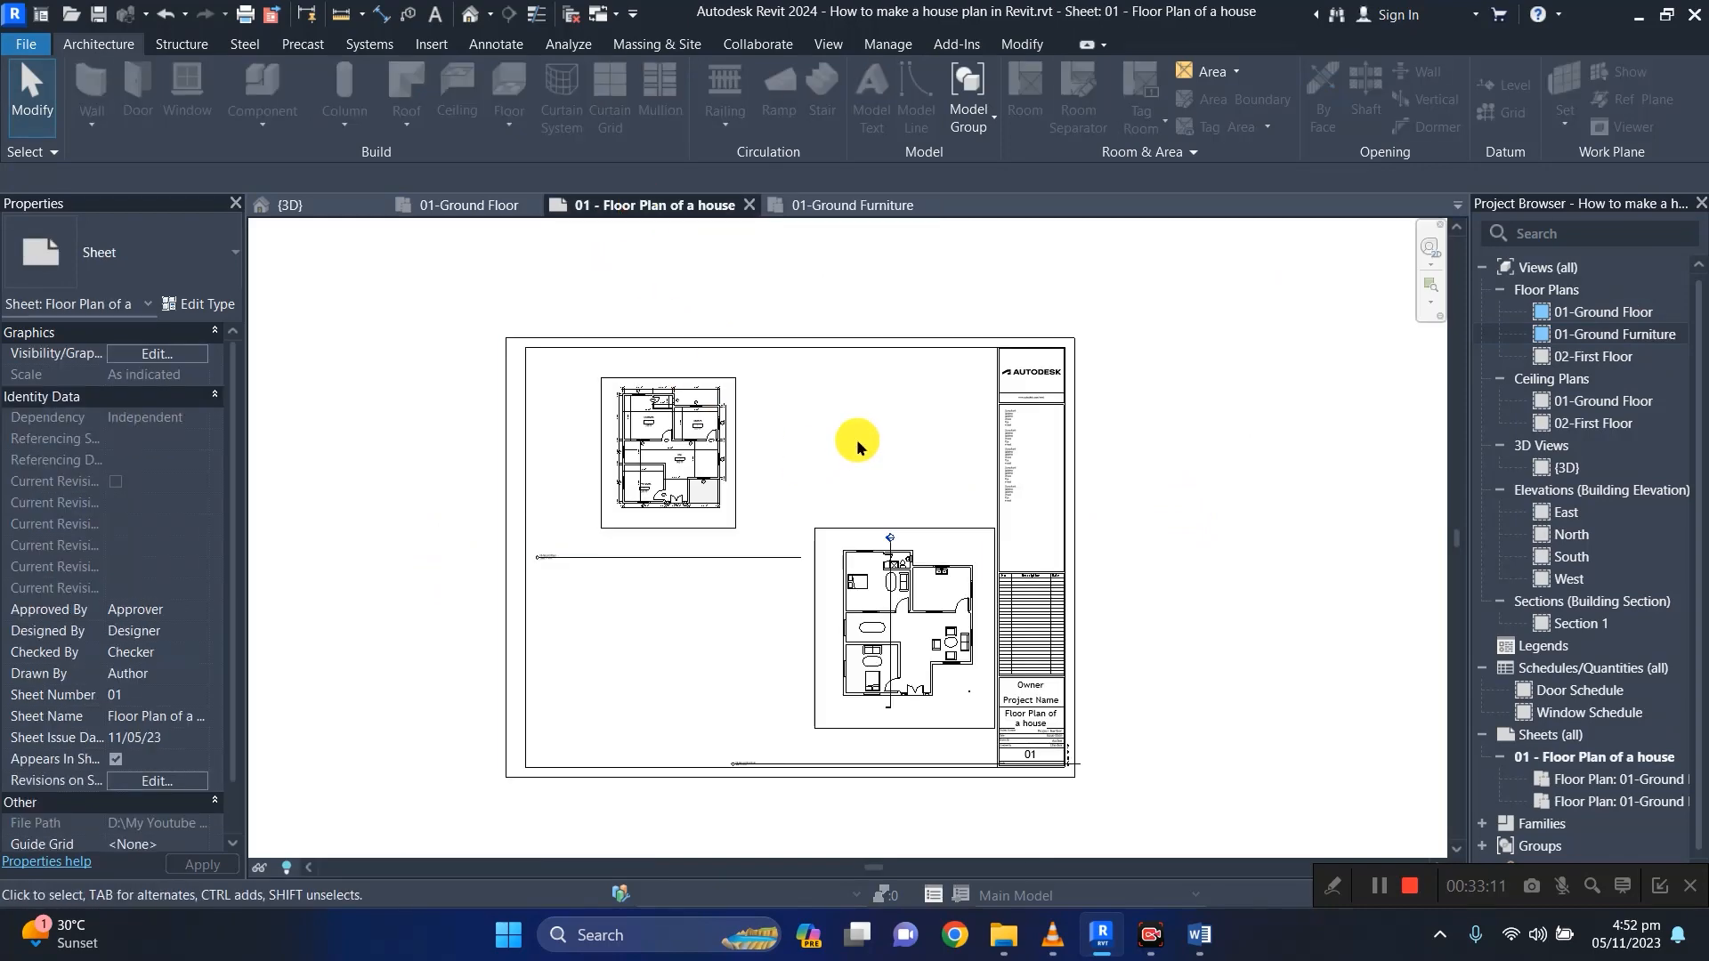
Move the 01-Ground Furniture viewport slightly left, away from the title block, and up beside the ground floor plan.
{"action": "left_click", "coordinate": [851, 581]}
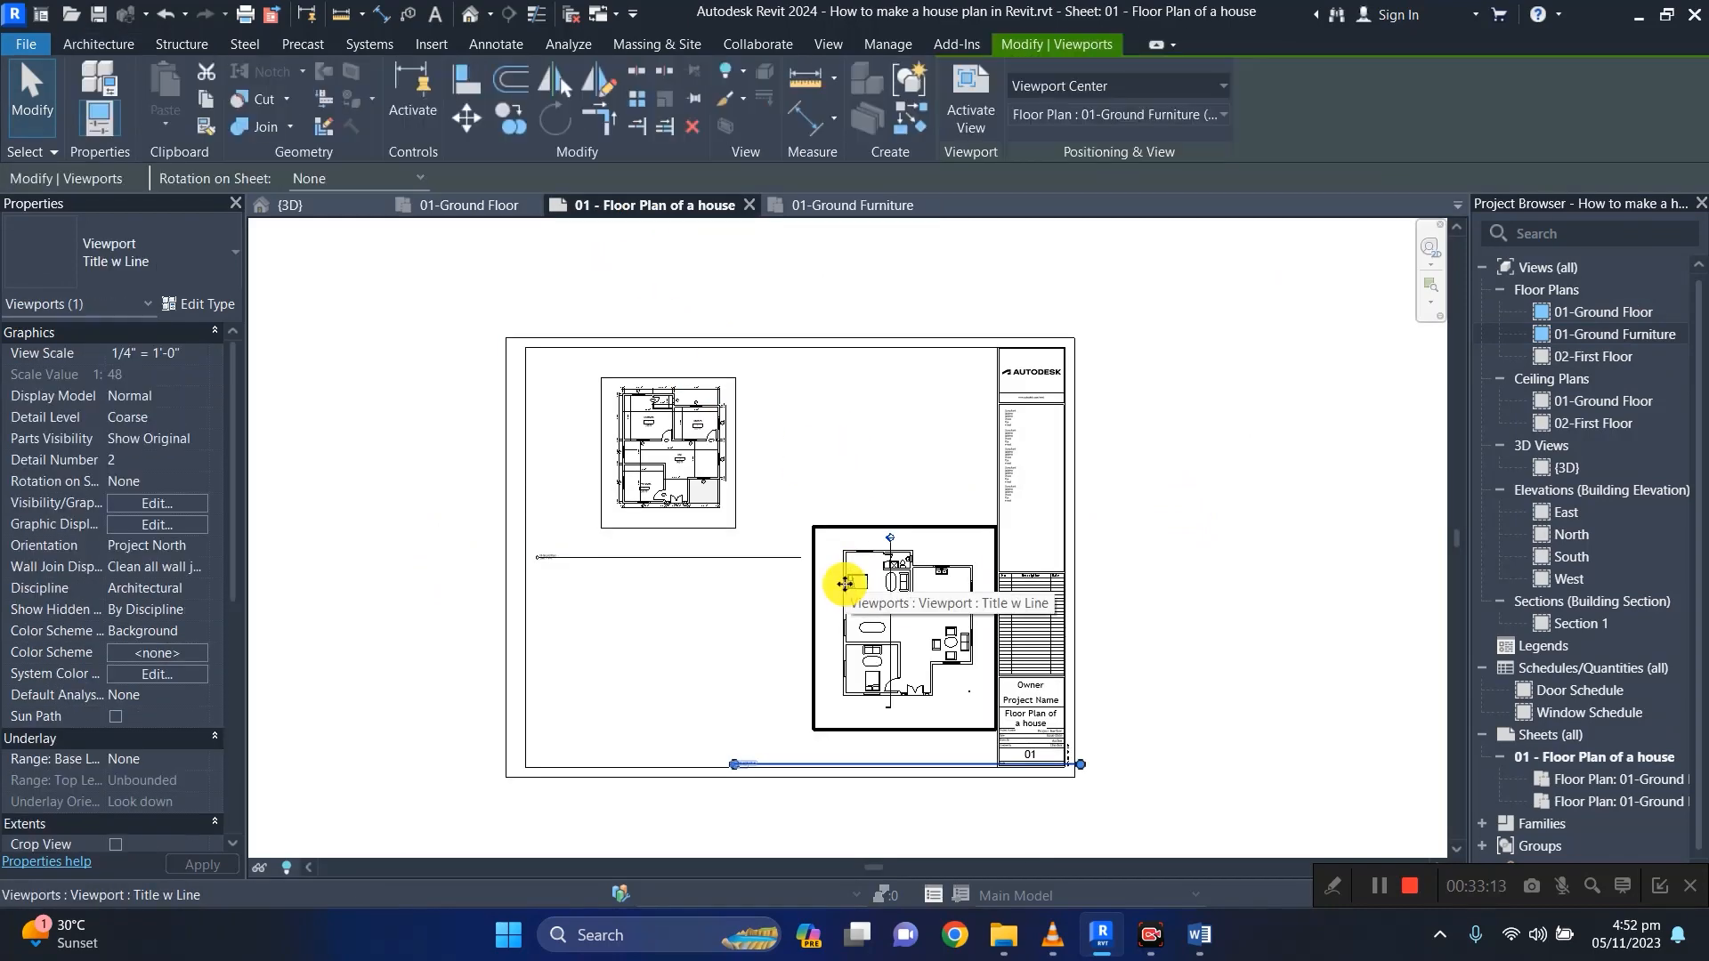
{"action": "key", "text": "Left"}
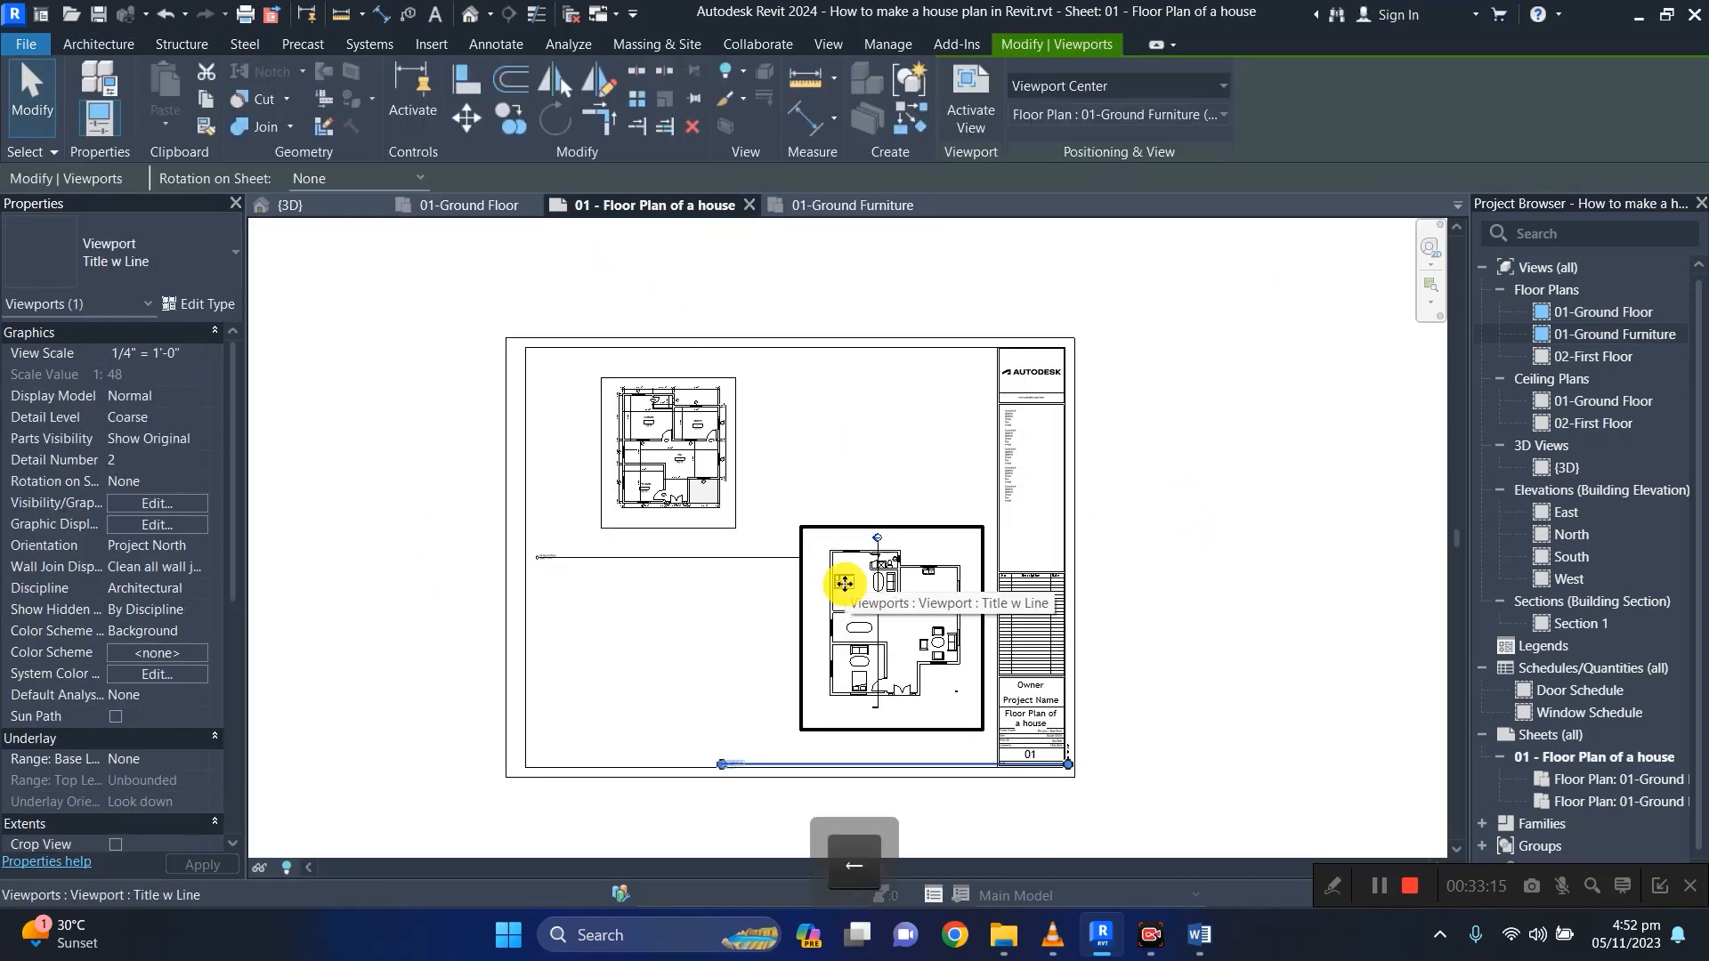
{"action": "left_click", "coordinate": [1193, 572]}
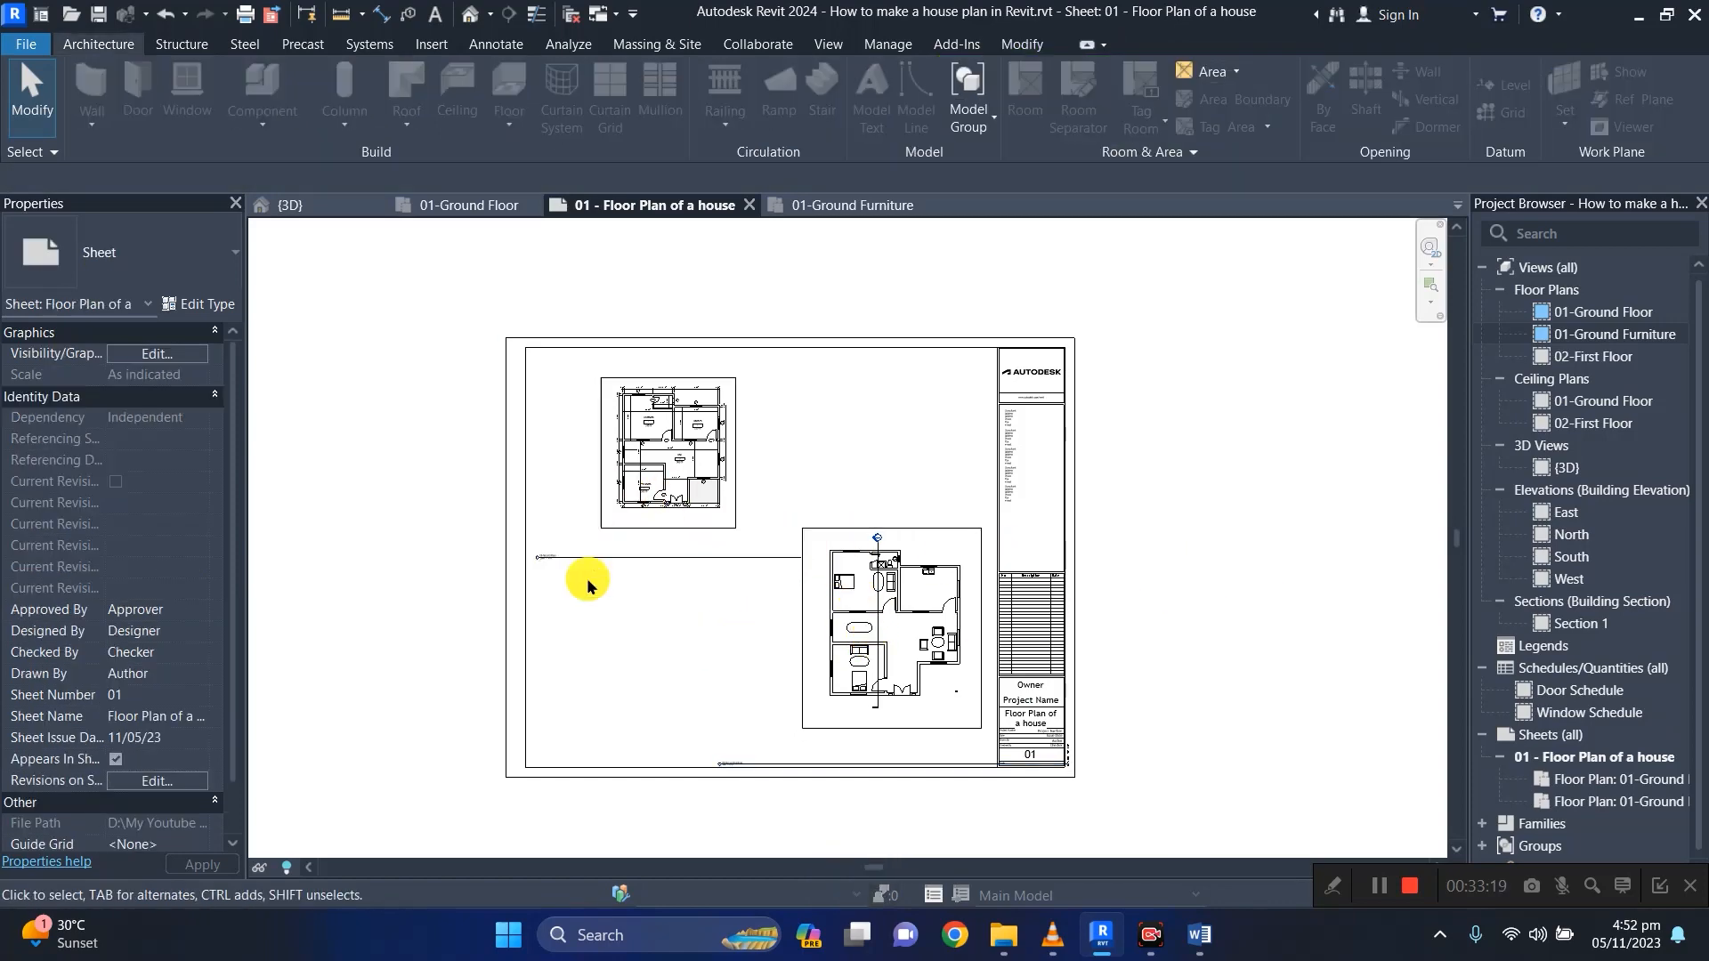
{"action": "scroll", "coordinate": [697, 654], "scroll_direction": "down", "scroll_amount": 1}
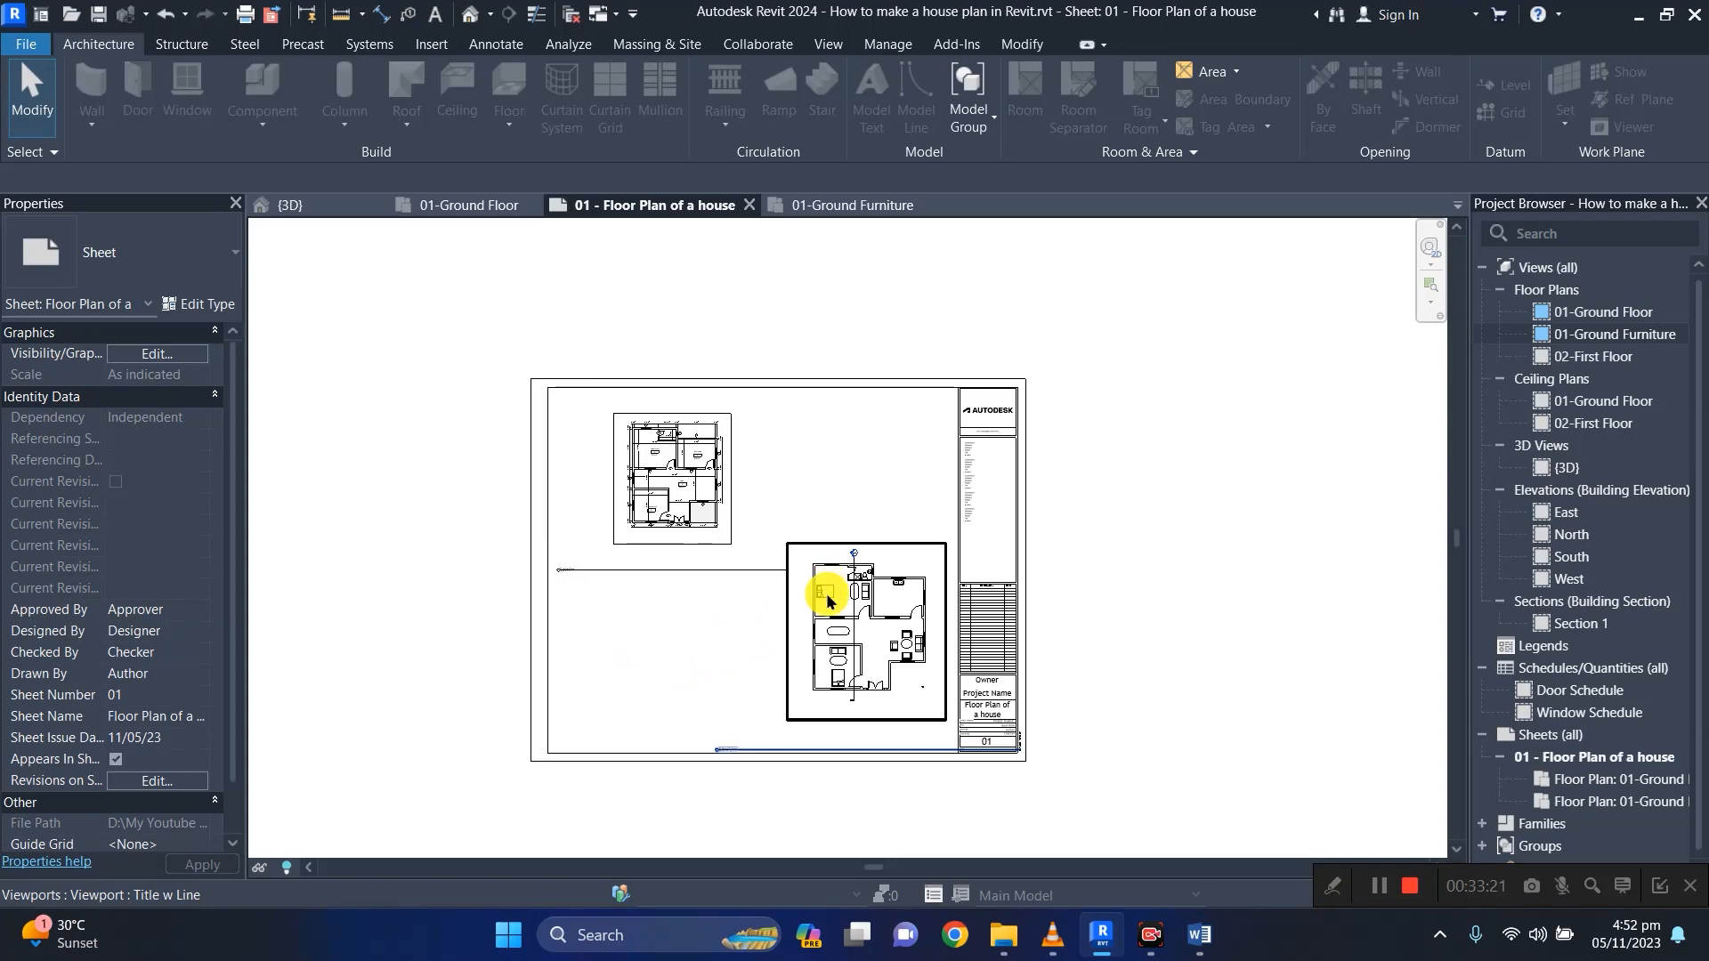
{"action": "left_click_drag", "start_coordinate": [830, 589], "coordinate": [831, 447]}
{"action": "left_click", "coordinate": [783, 649]}
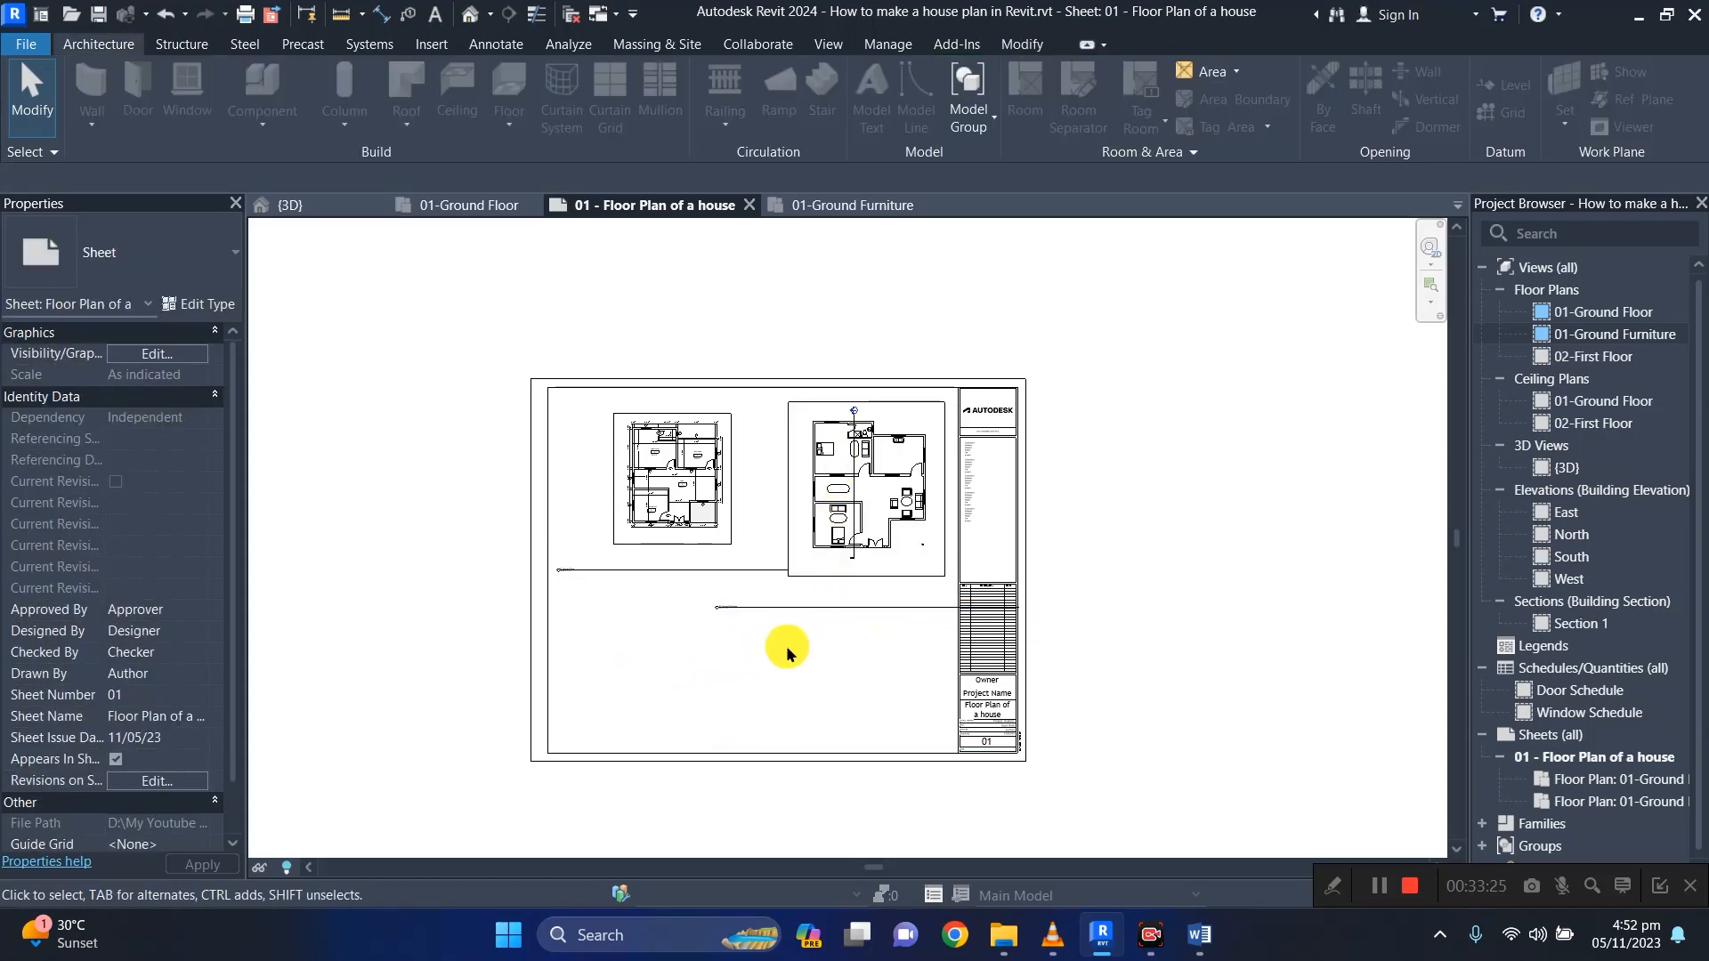
{"action": "left_click", "coordinate": [813, 538]}
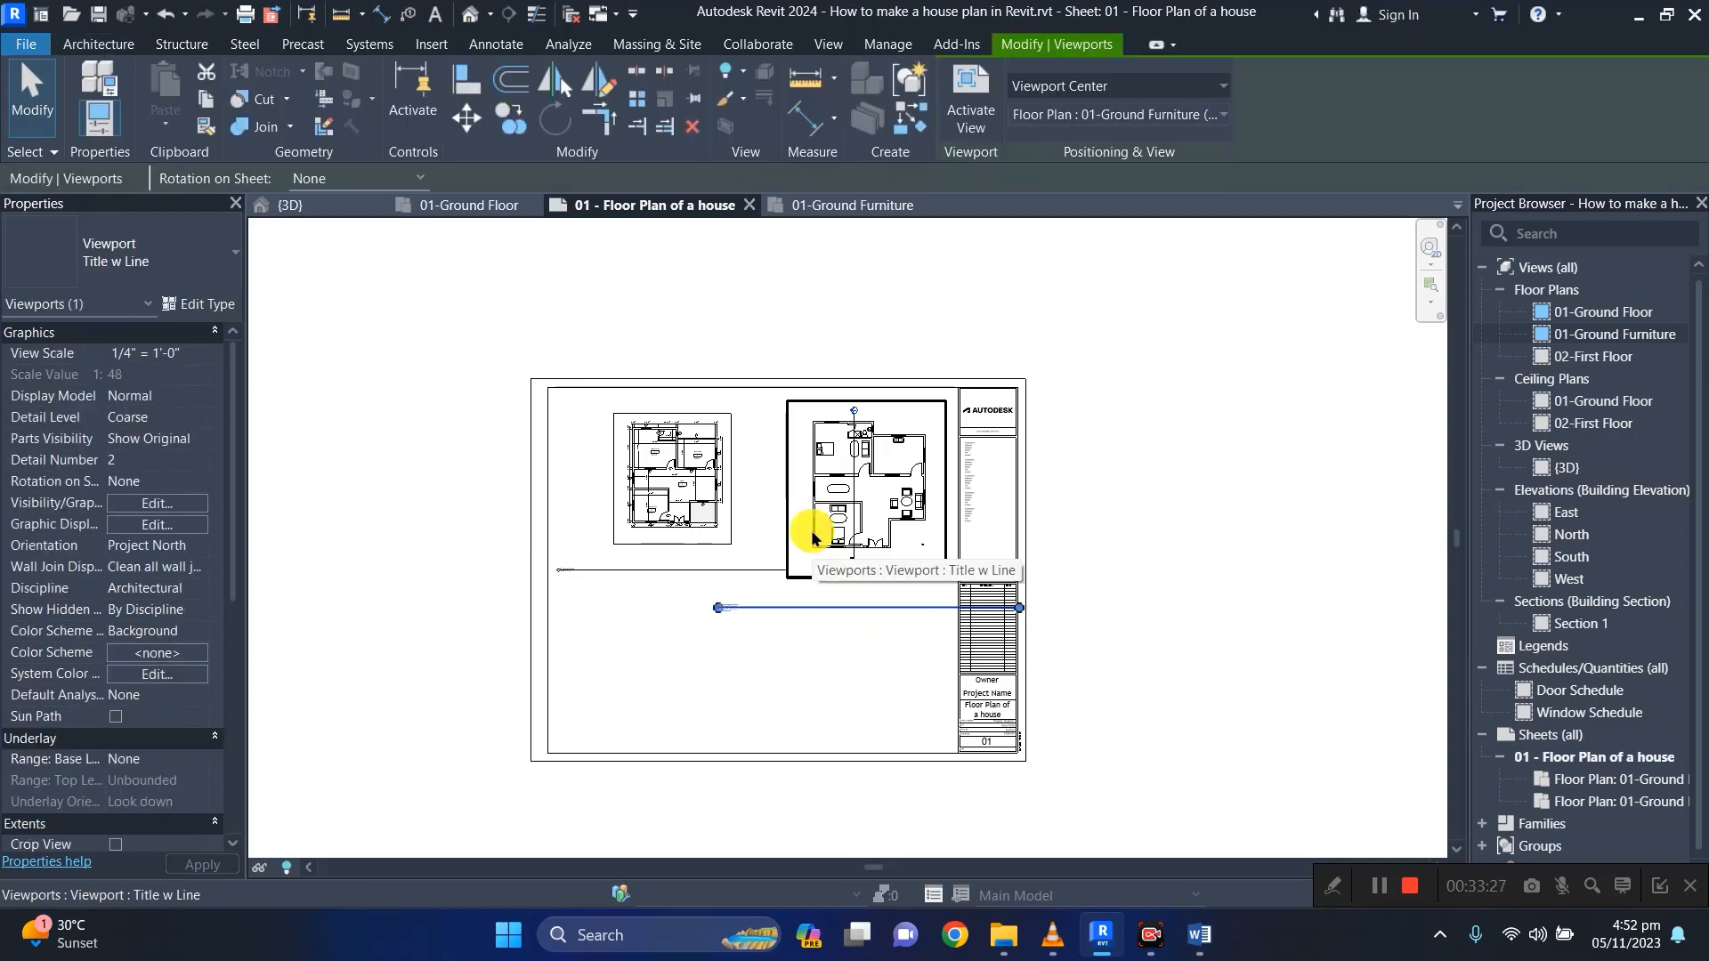
{"action": "left_click_drag", "start_coordinate": [812, 537], "coordinate": [811, 530]}
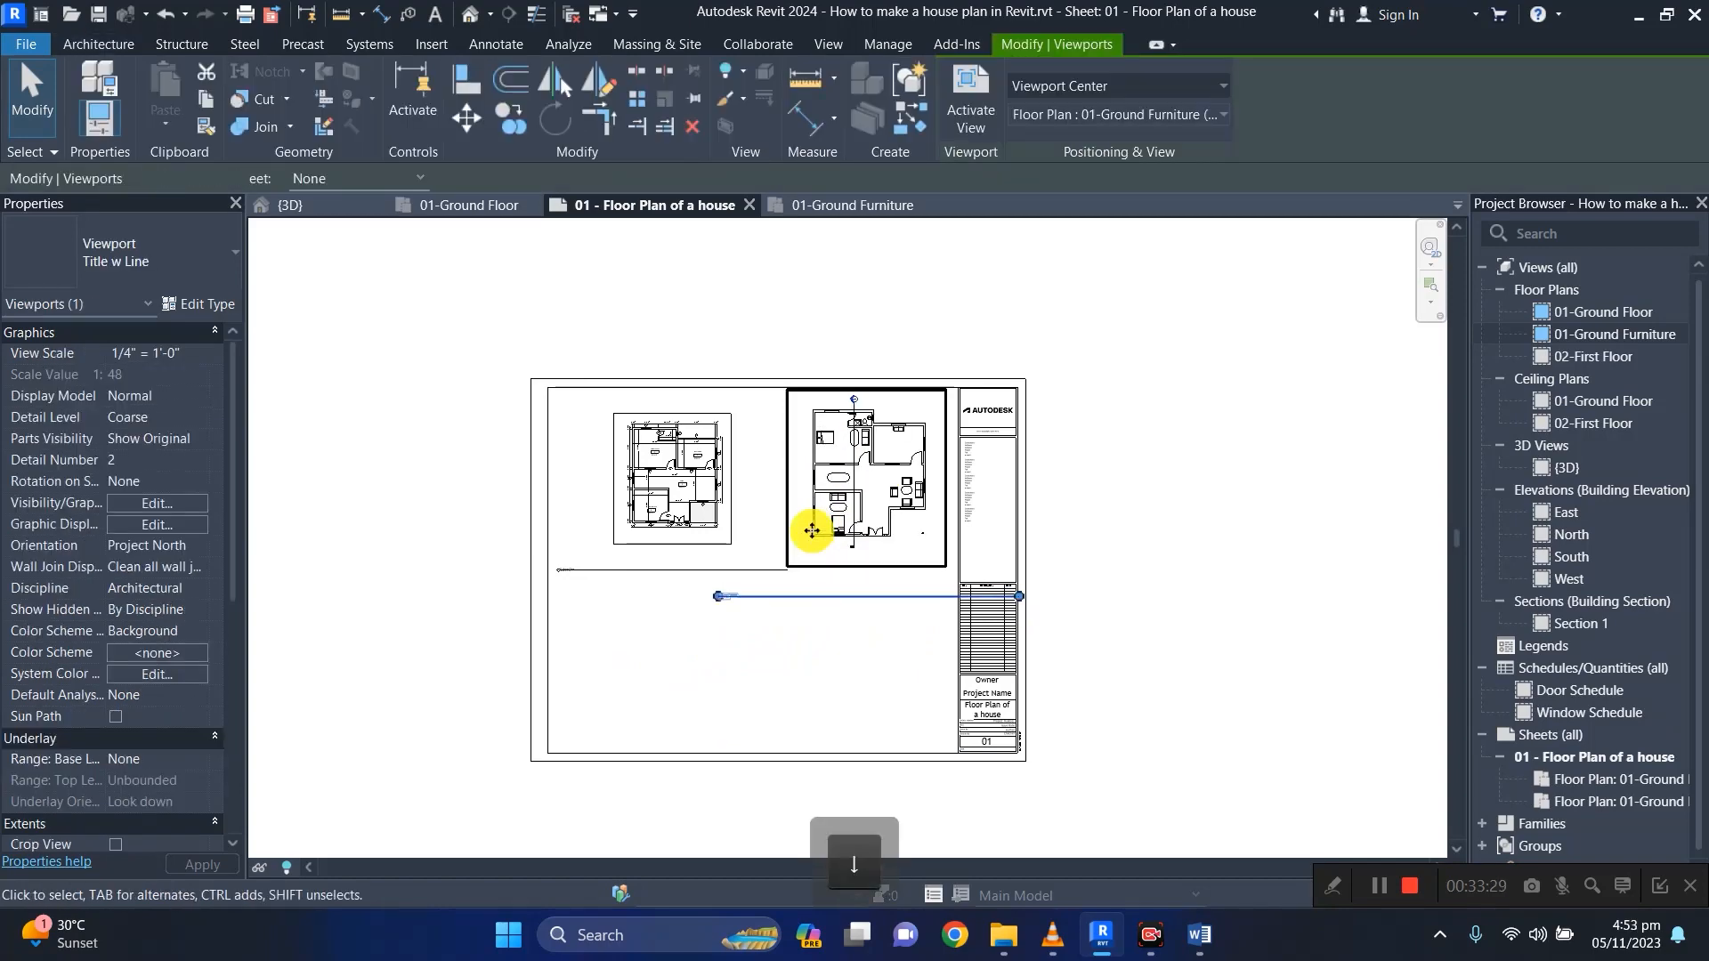
{"action": "left_click", "coordinate": [736, 683]}
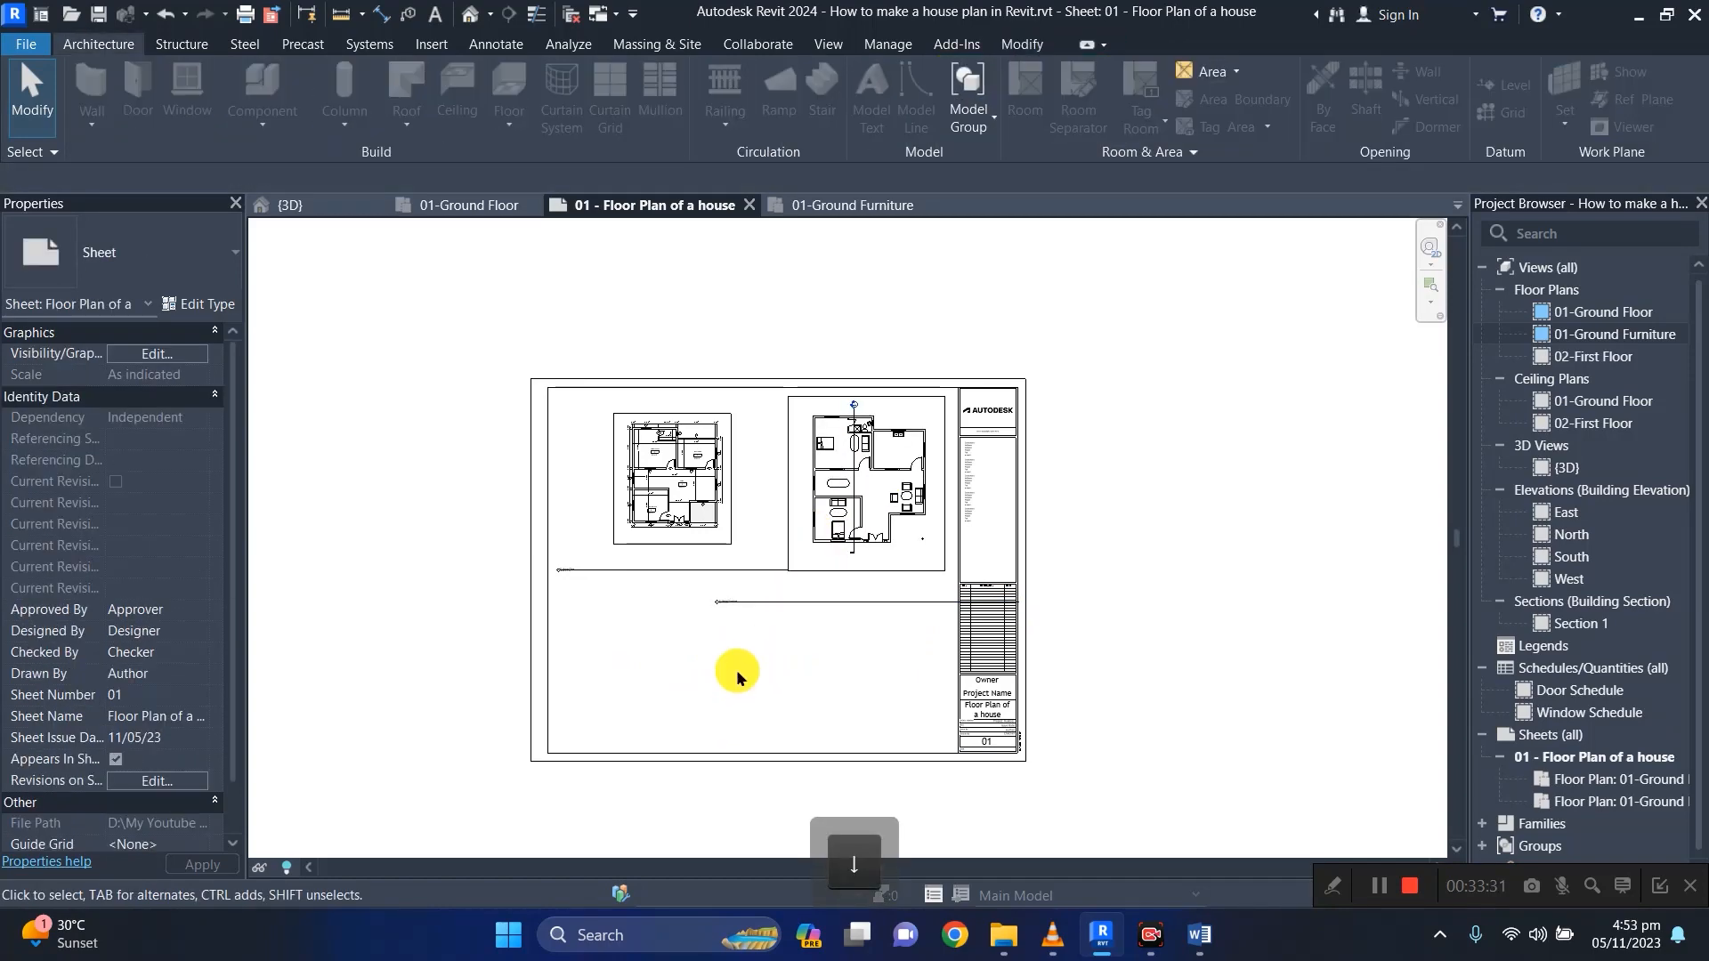
Examine the furniture plan's view title and the details of both floor plans on the sheet.
{"action": "scroll", "coordinate": [736, 674], "scroll_direction": "up", "scroll_amount": 6}
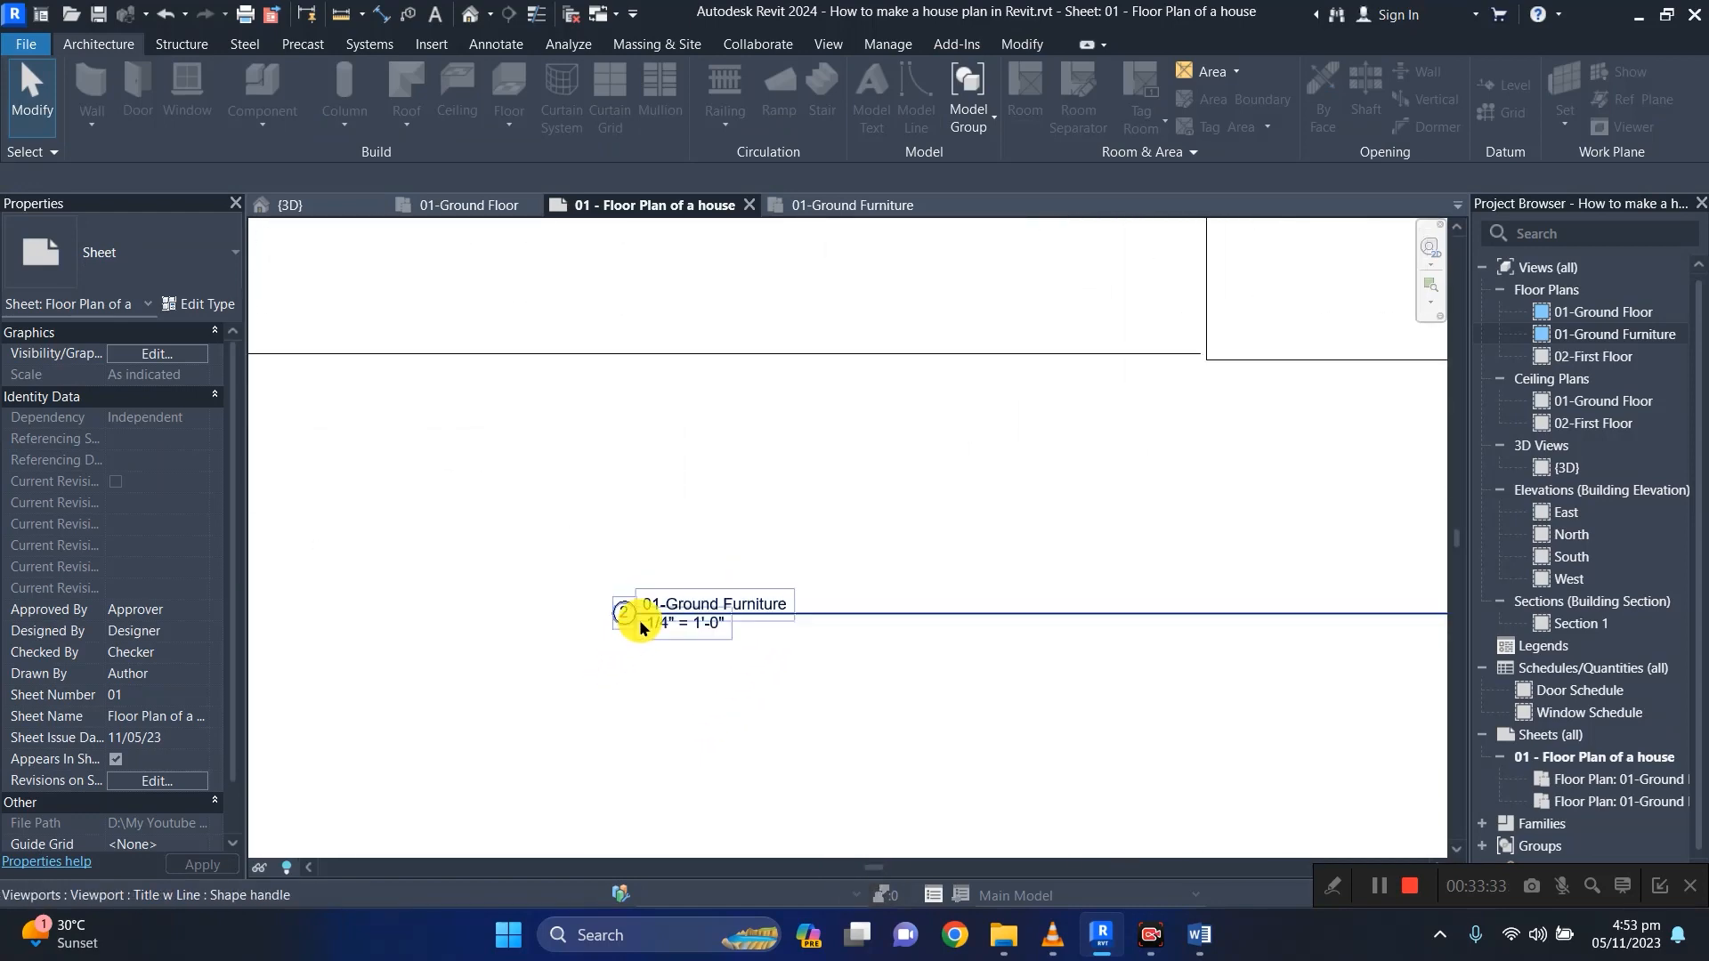
{"action": "scroll", "coordinate": [641, 614], "scroll_direction": "down", "scroll_amount": 6}
{"action": "scroll", "coordinate": [945, 505], "scroll_direction": "up", "scroll_amount": 4}
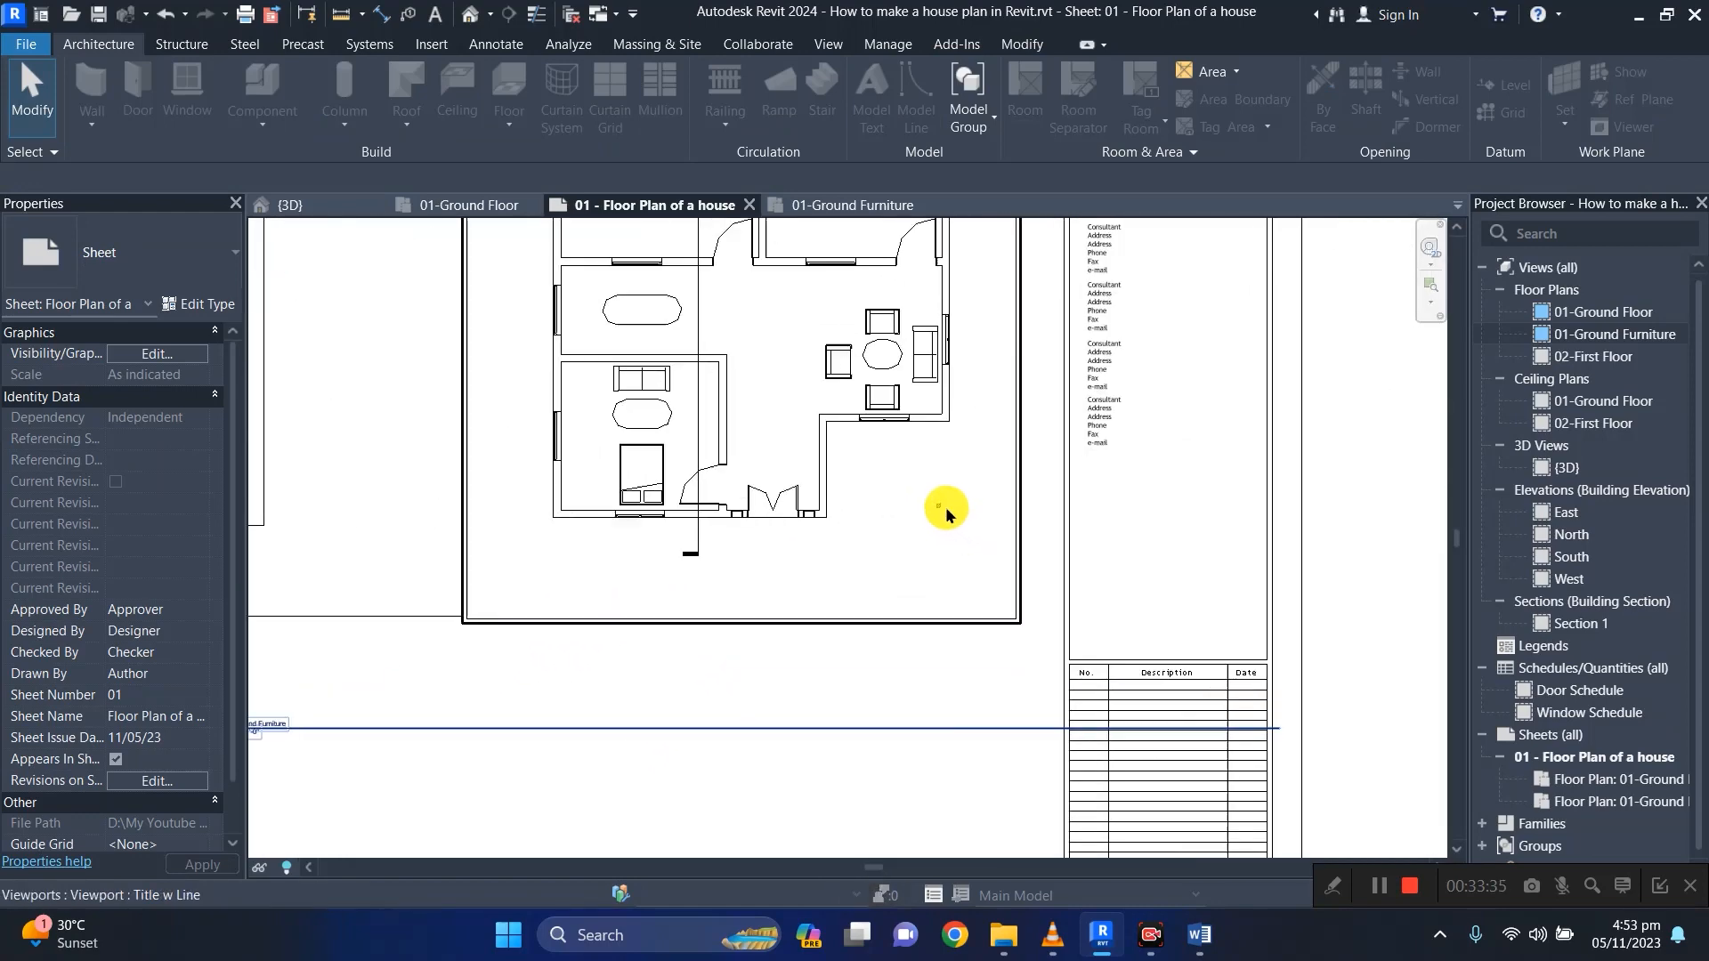
{"action": "scroll", "coordinate": [939, 507], "scroll_direction": "up", "scroll_amount": 4}
{"action": "scroll", "coordinate": [922, 503], "scroll_direction": "down", "scroll_amount": 2}
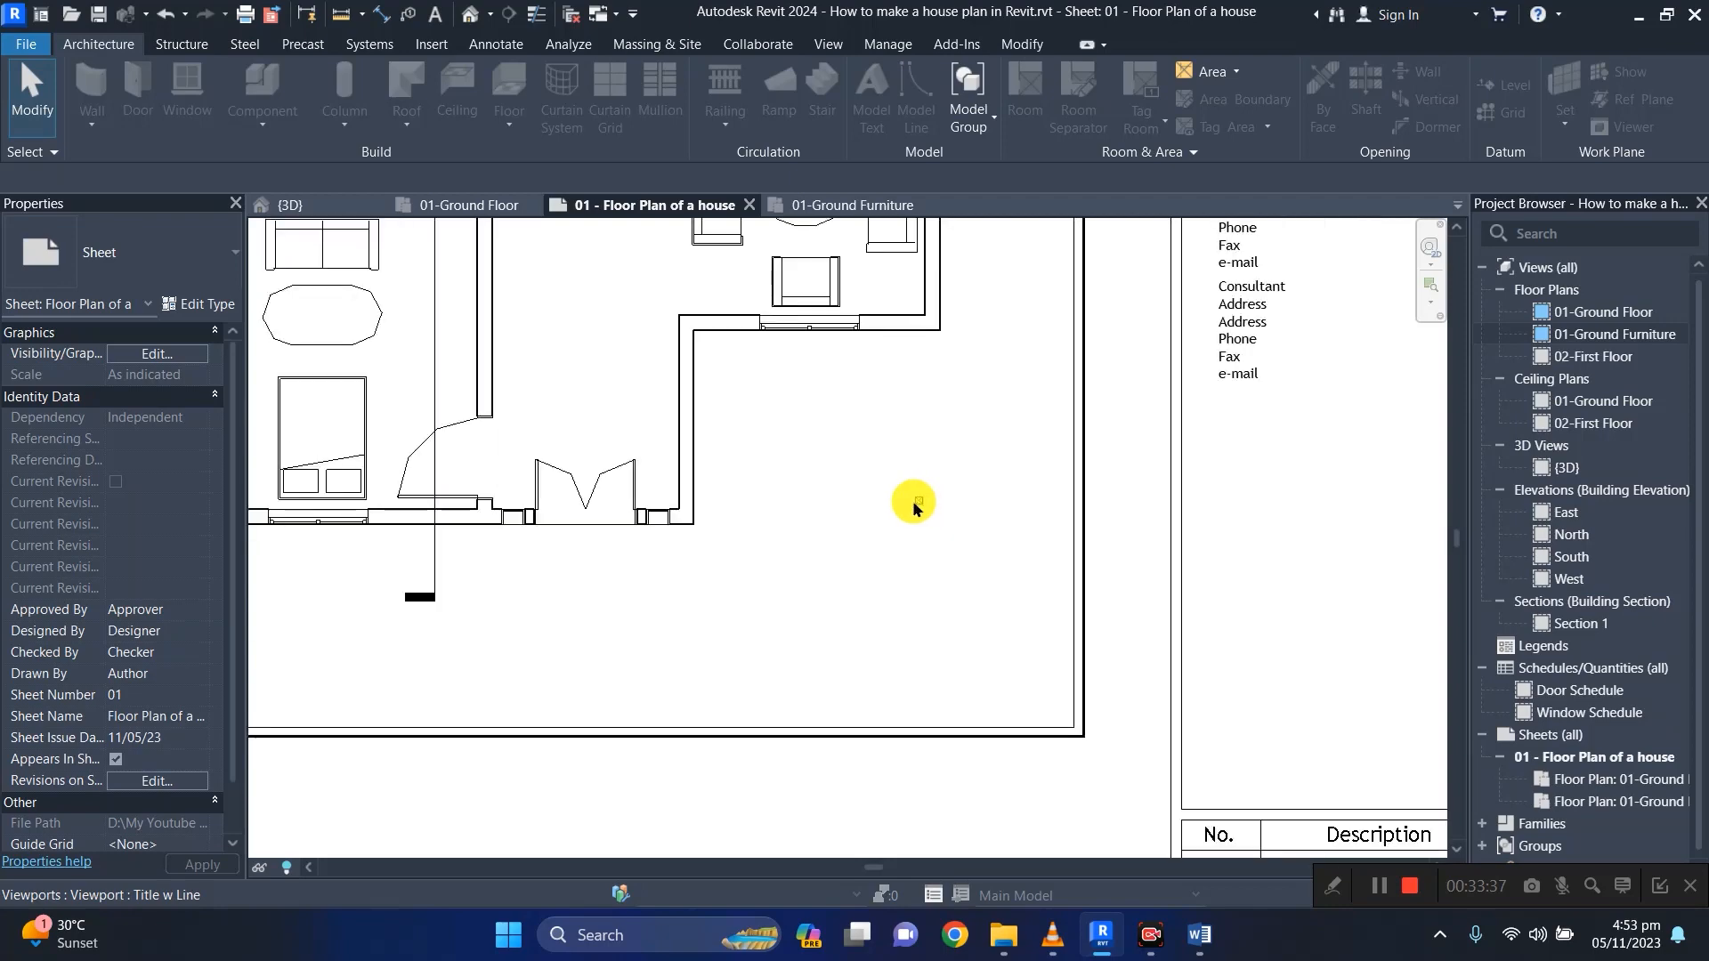
{"action": "scroll", "coordinate": [917, 508], "scroll_direction": "down", "scroll_amount": 6}
{"action": "scroll", "coordinate": [671, 500], "scroll_direction": "down", "scroll_amount": 1}
{"action": "scroll", "coordinate": [625, 510], "scroll_direction": "up", "scroll_amount": 1}
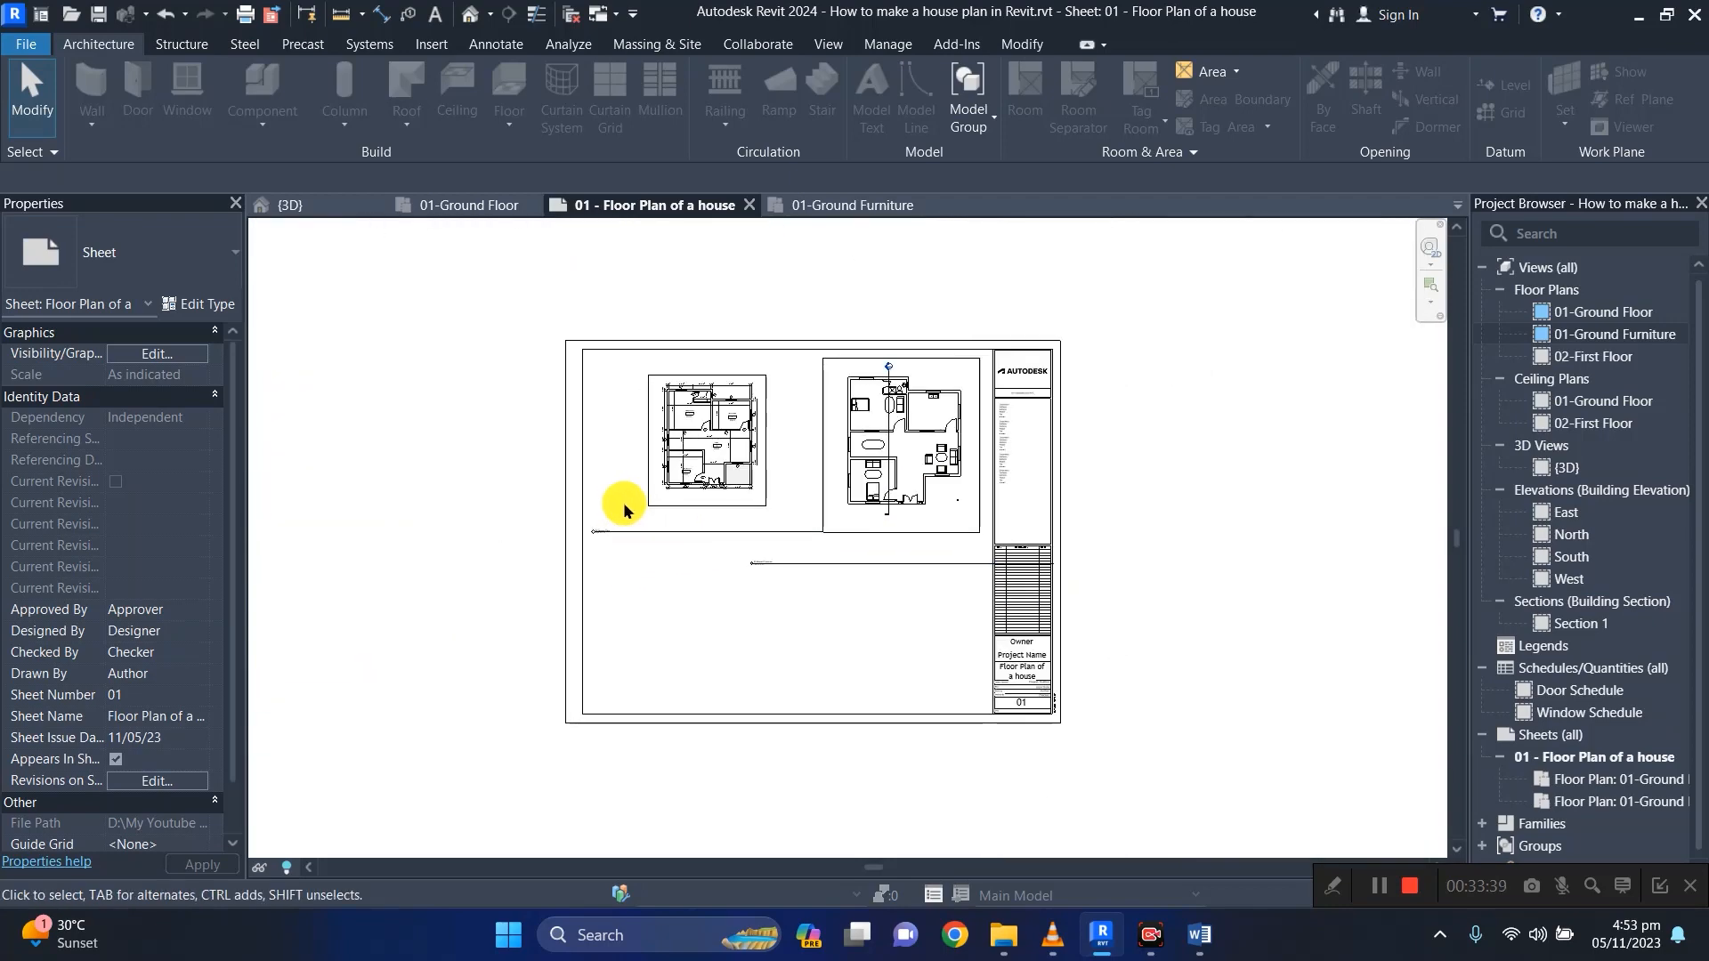
{"action": "scroll", "coordinate": [757, 463], "scroll_direction": "up", "scroll_amount": 5}
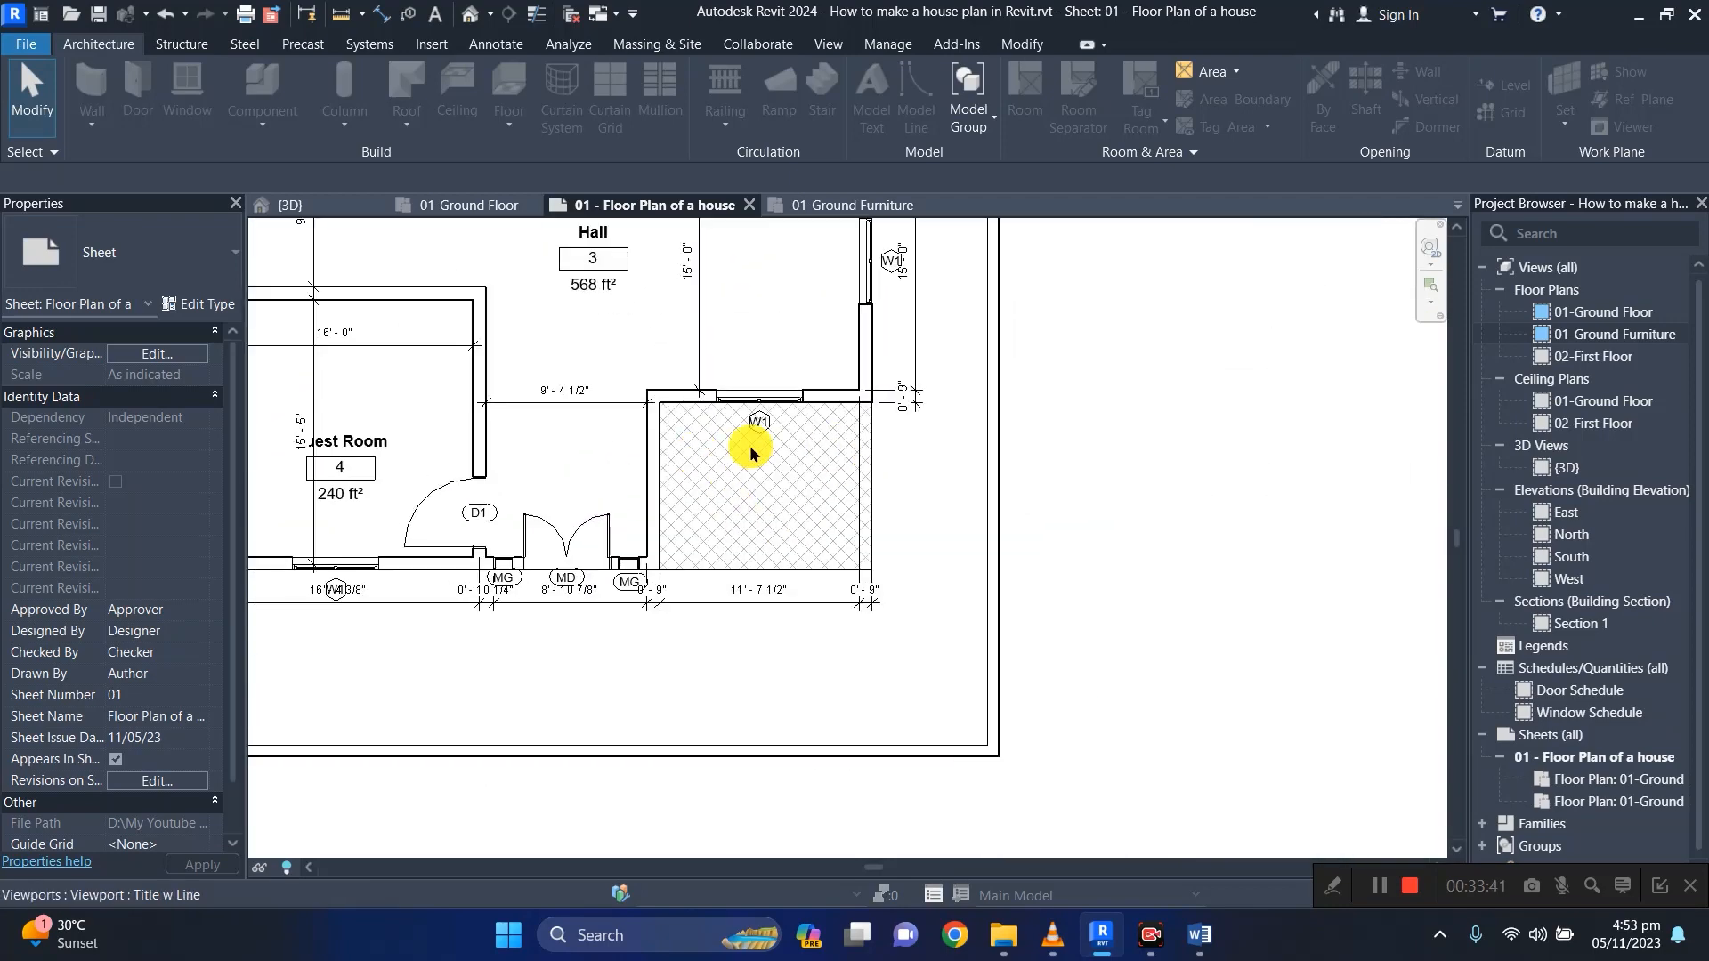
{"action": "scroll", "coordinate": [723, 525], "scroll_direction": "down", "scroll_amount": 6}
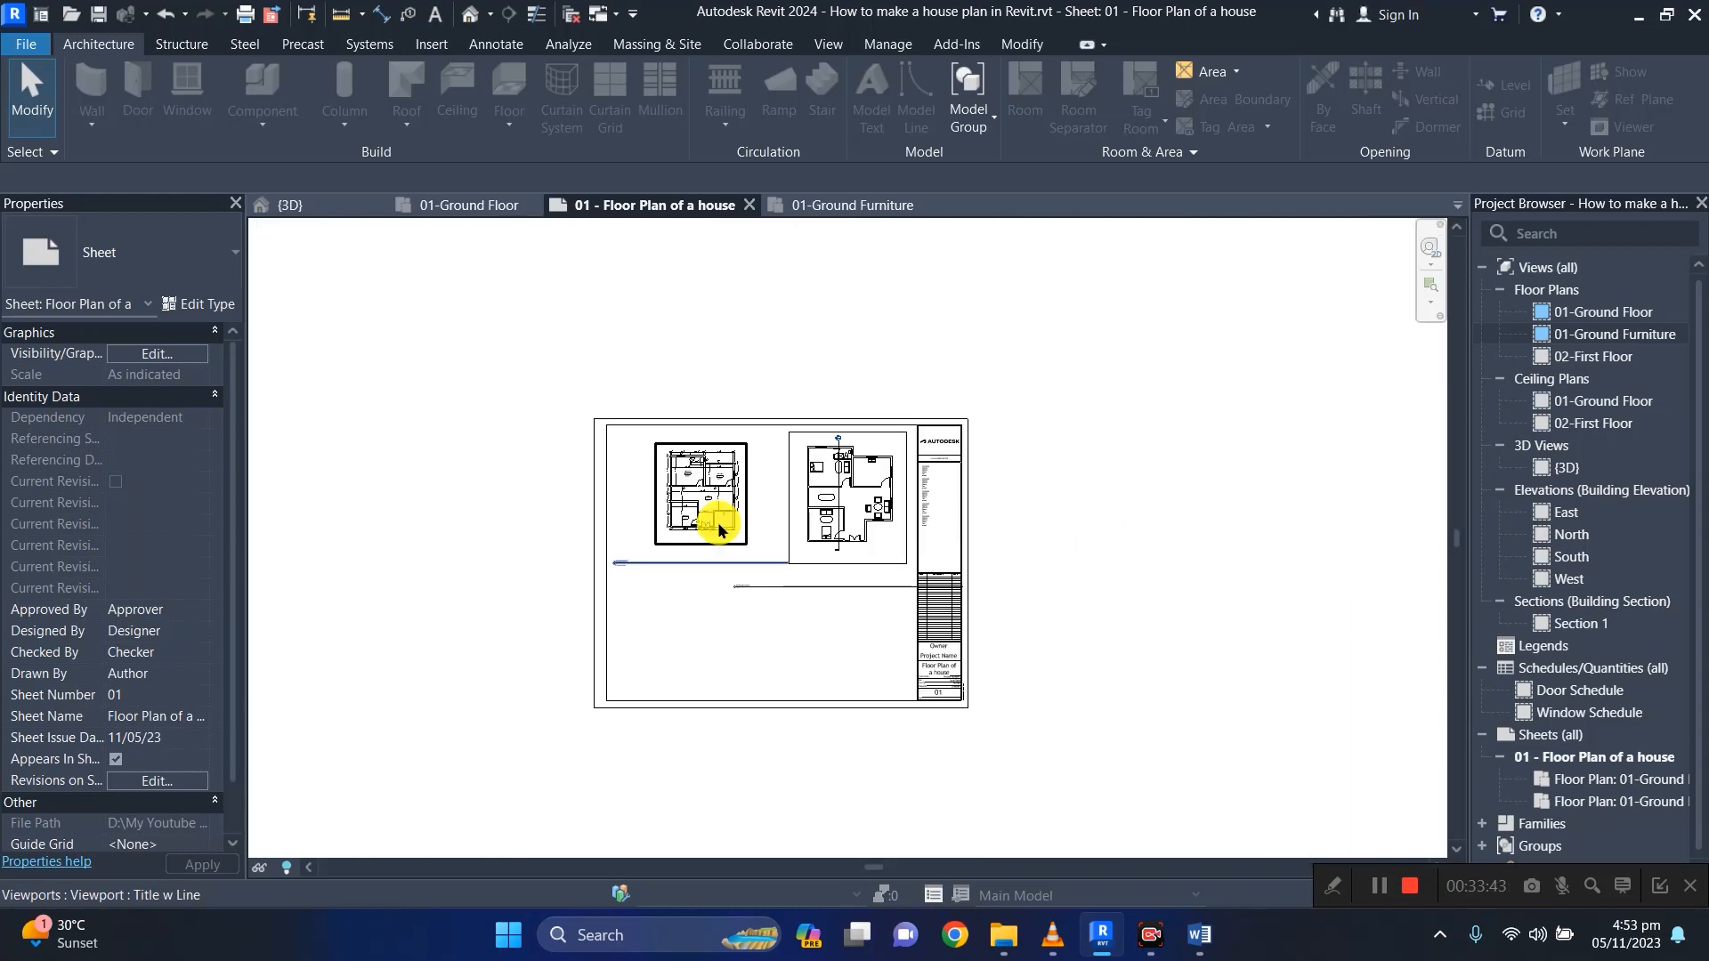
{"action": "scroll", "coordinate": [720, 527], "scroll_direction": "down", "scroll_amount": 1}
{"action": "scroll", "coordinate": [832, 556], "scroll_direction": "up", "scroll_amount": 1}
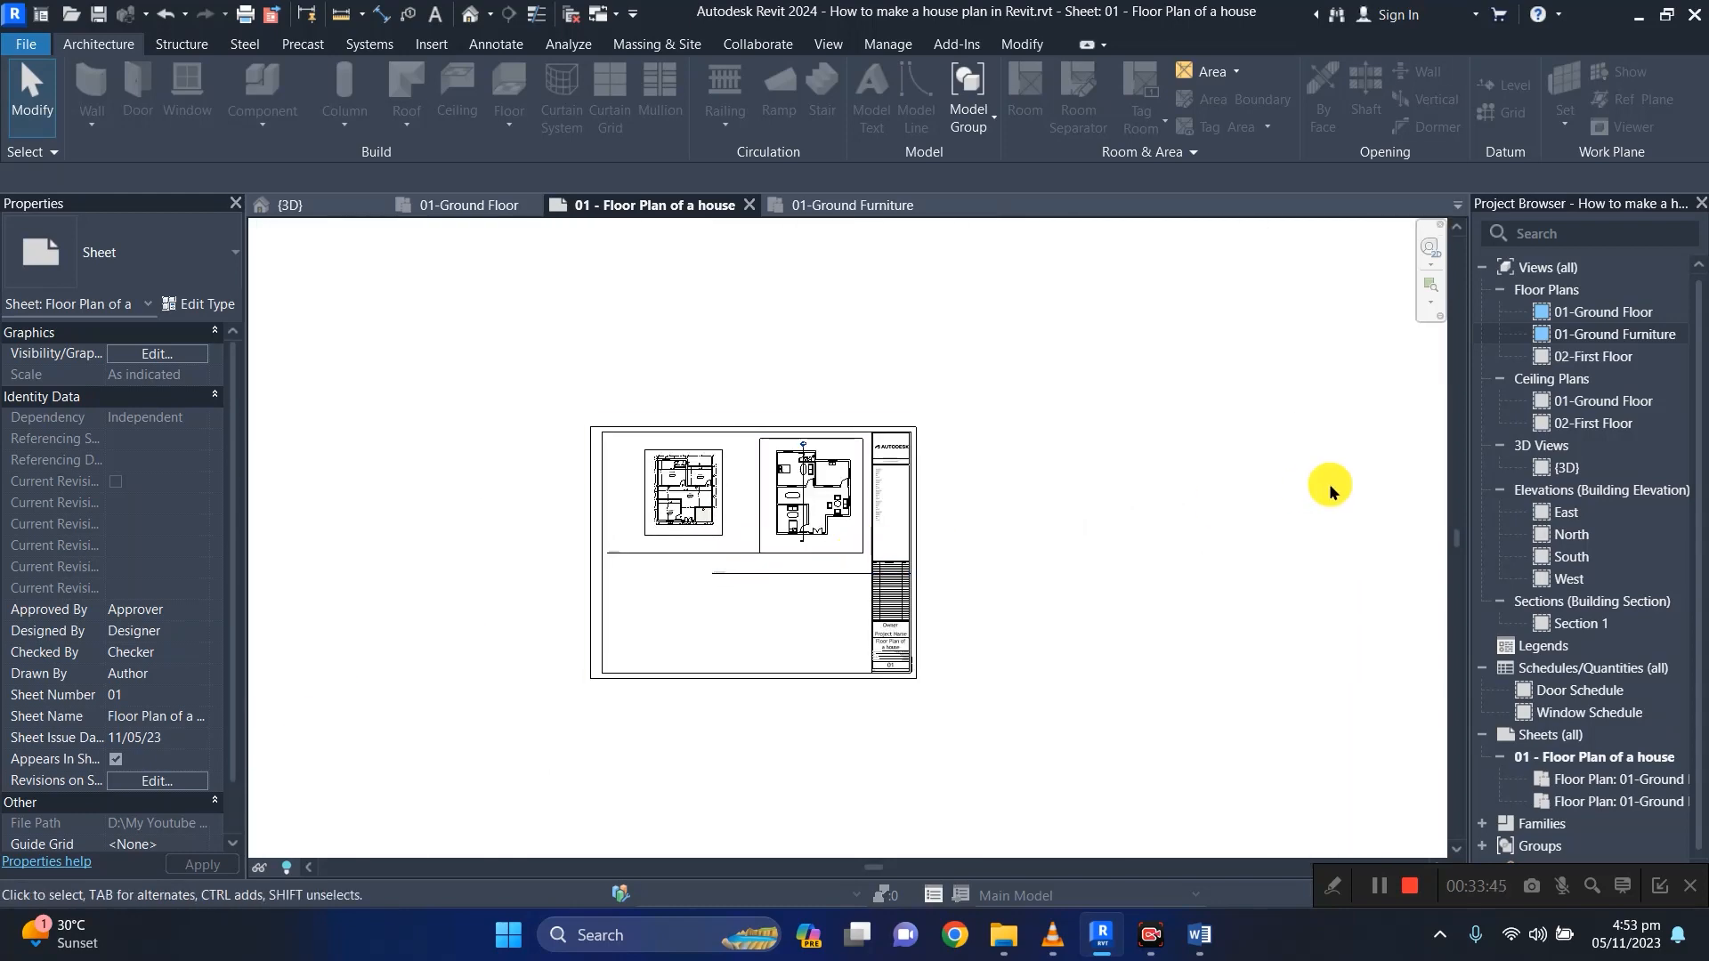
Place the East and North elevations in the sheet's lower half, with North to the right of East.
{"action": "left_click", "coordinate": [1568, 514]}
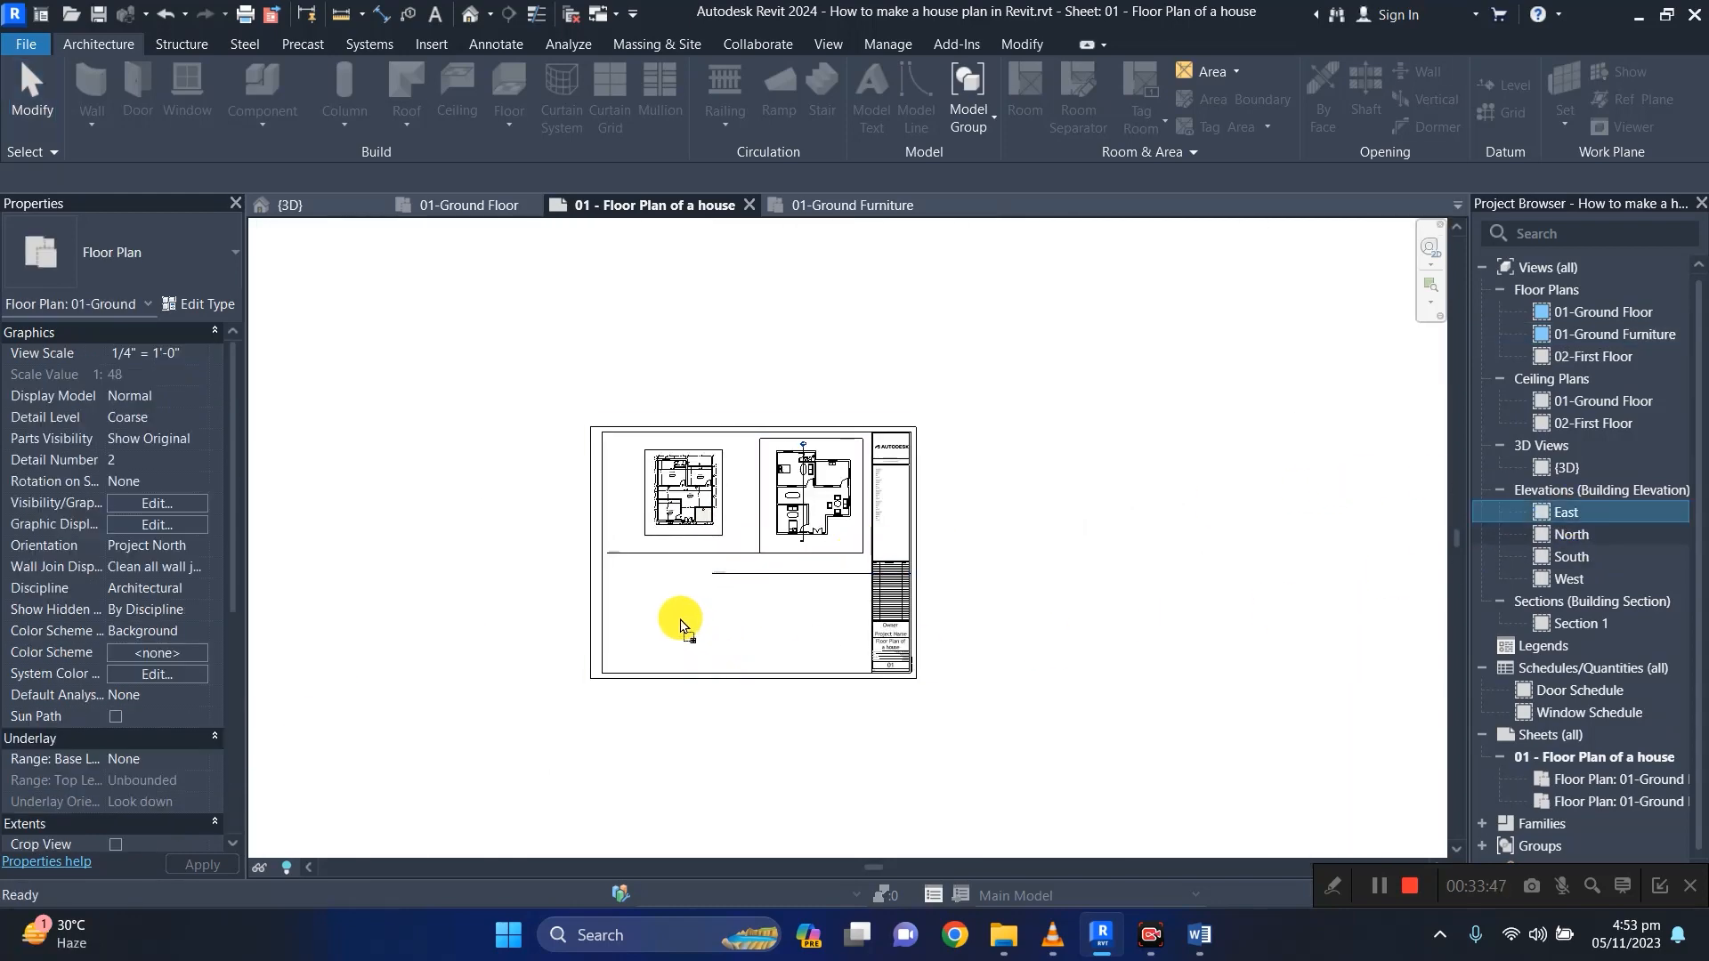
{"action": "left_click_drag", "start_coordinate": [681, 623], "coordinate": [680, 617]}
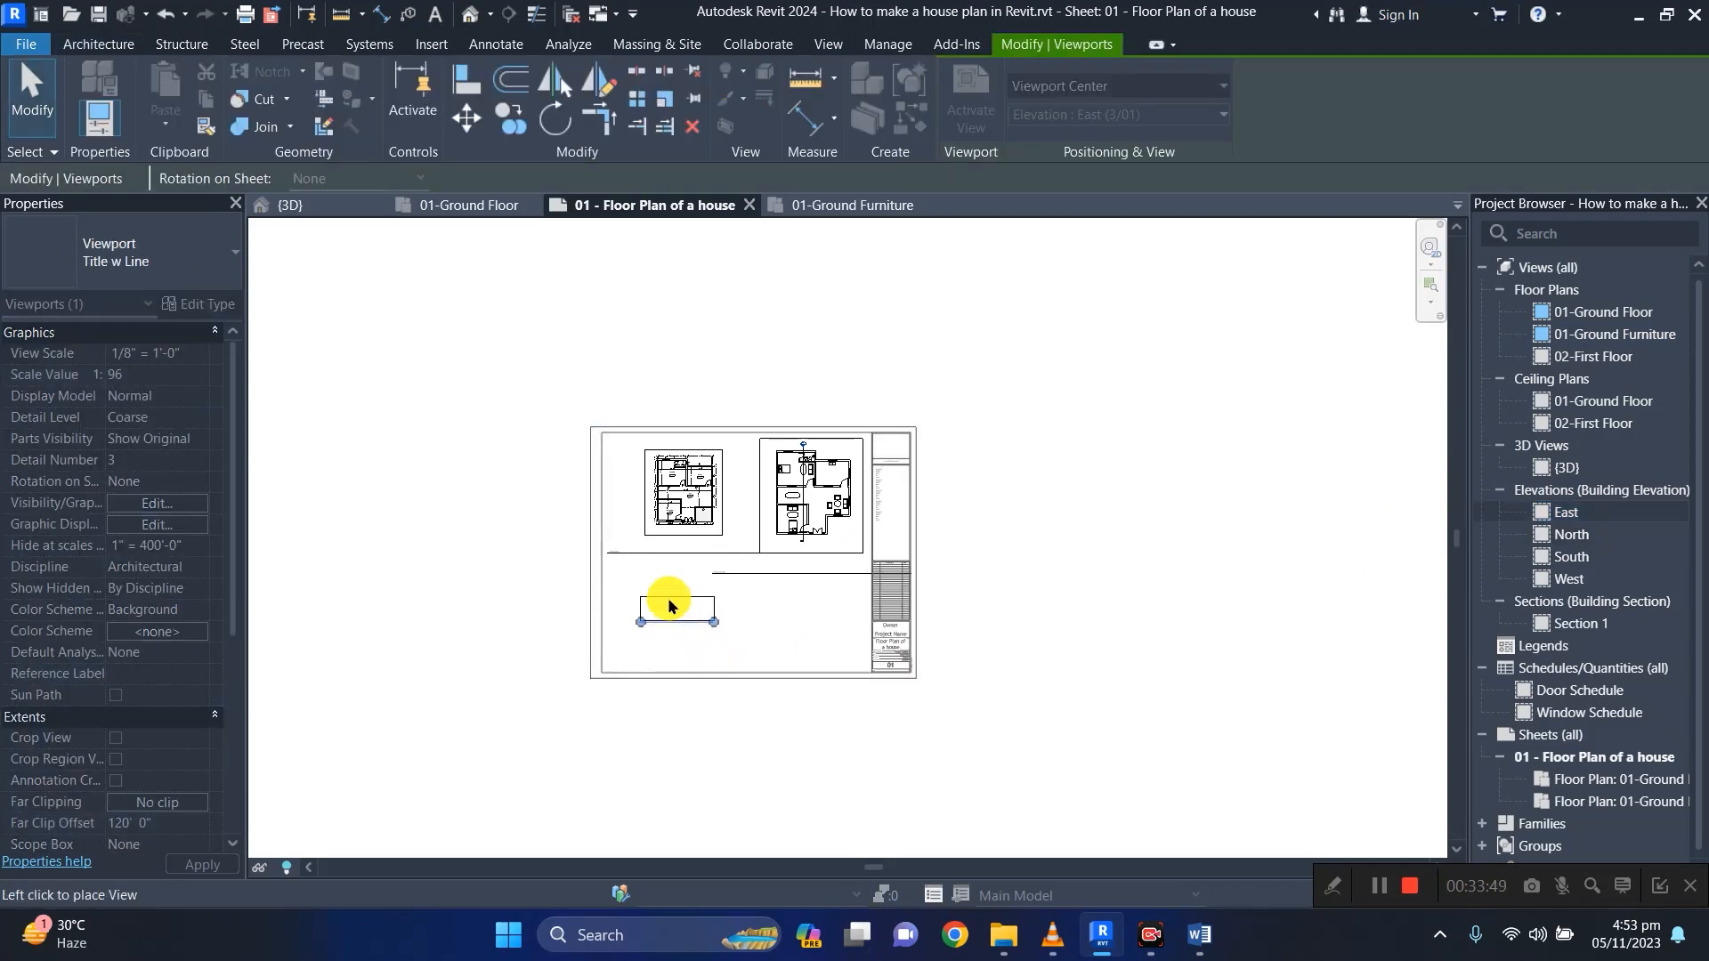
{"action": "left_click", "coordinate": [673, 614]}
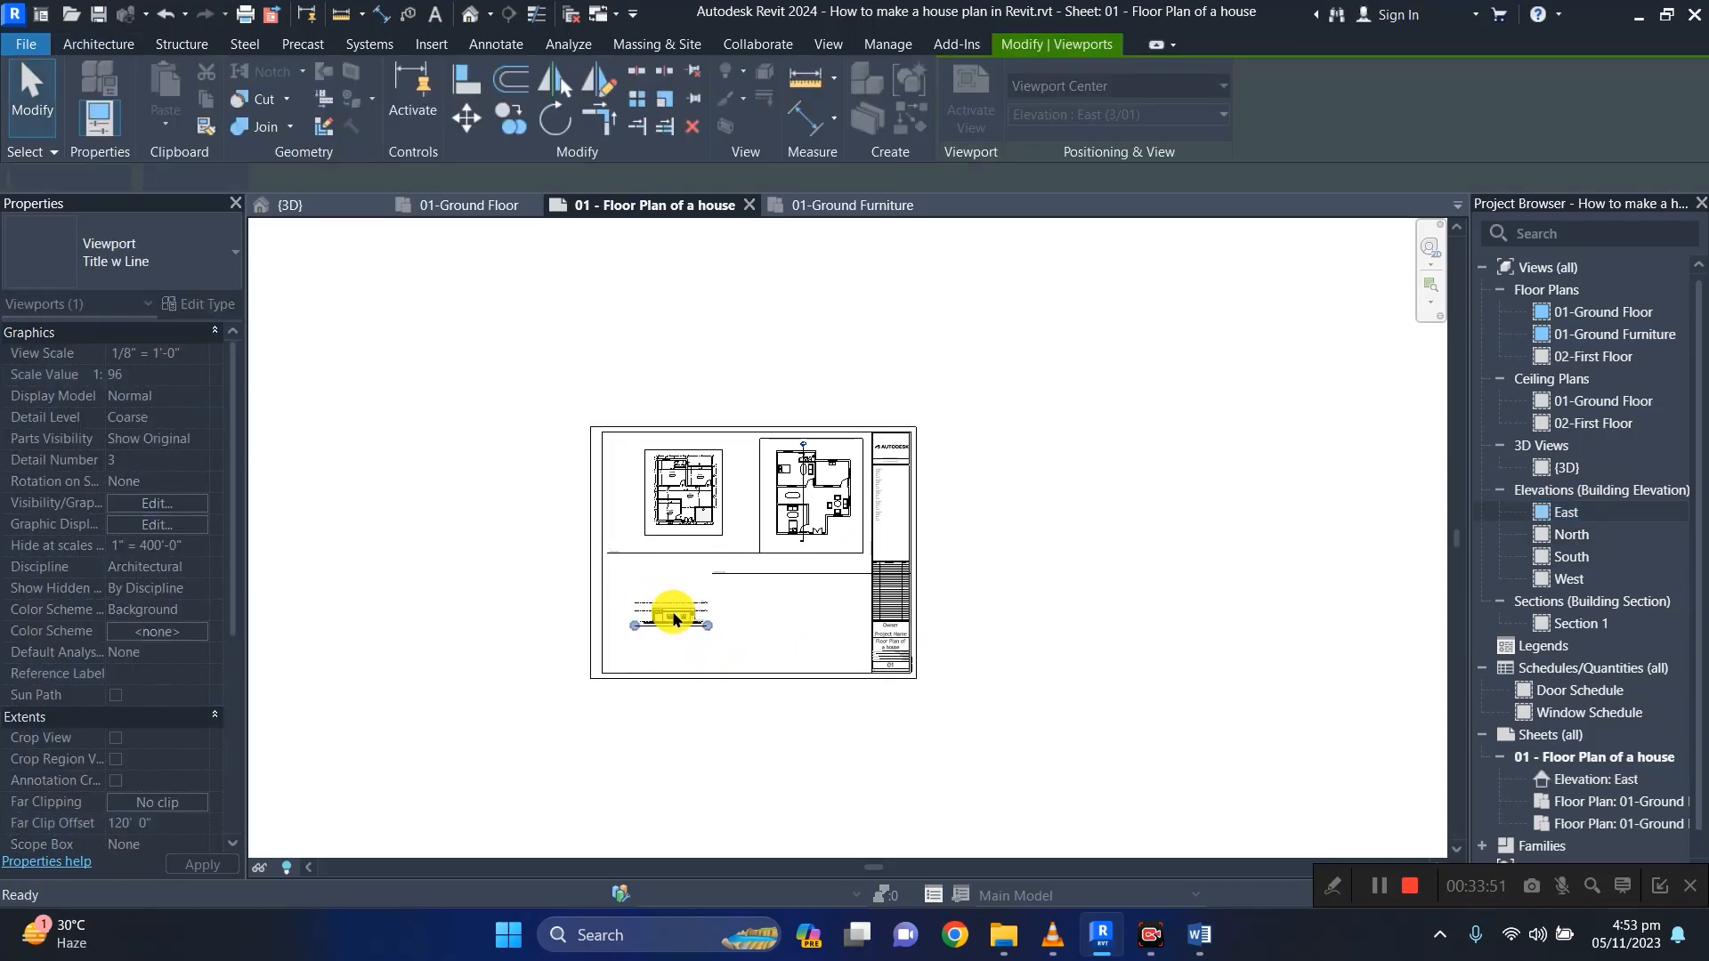
{"action": "left_click_drag", "start_coordinate": [1535, 546], "coordinate": [769, 612]}
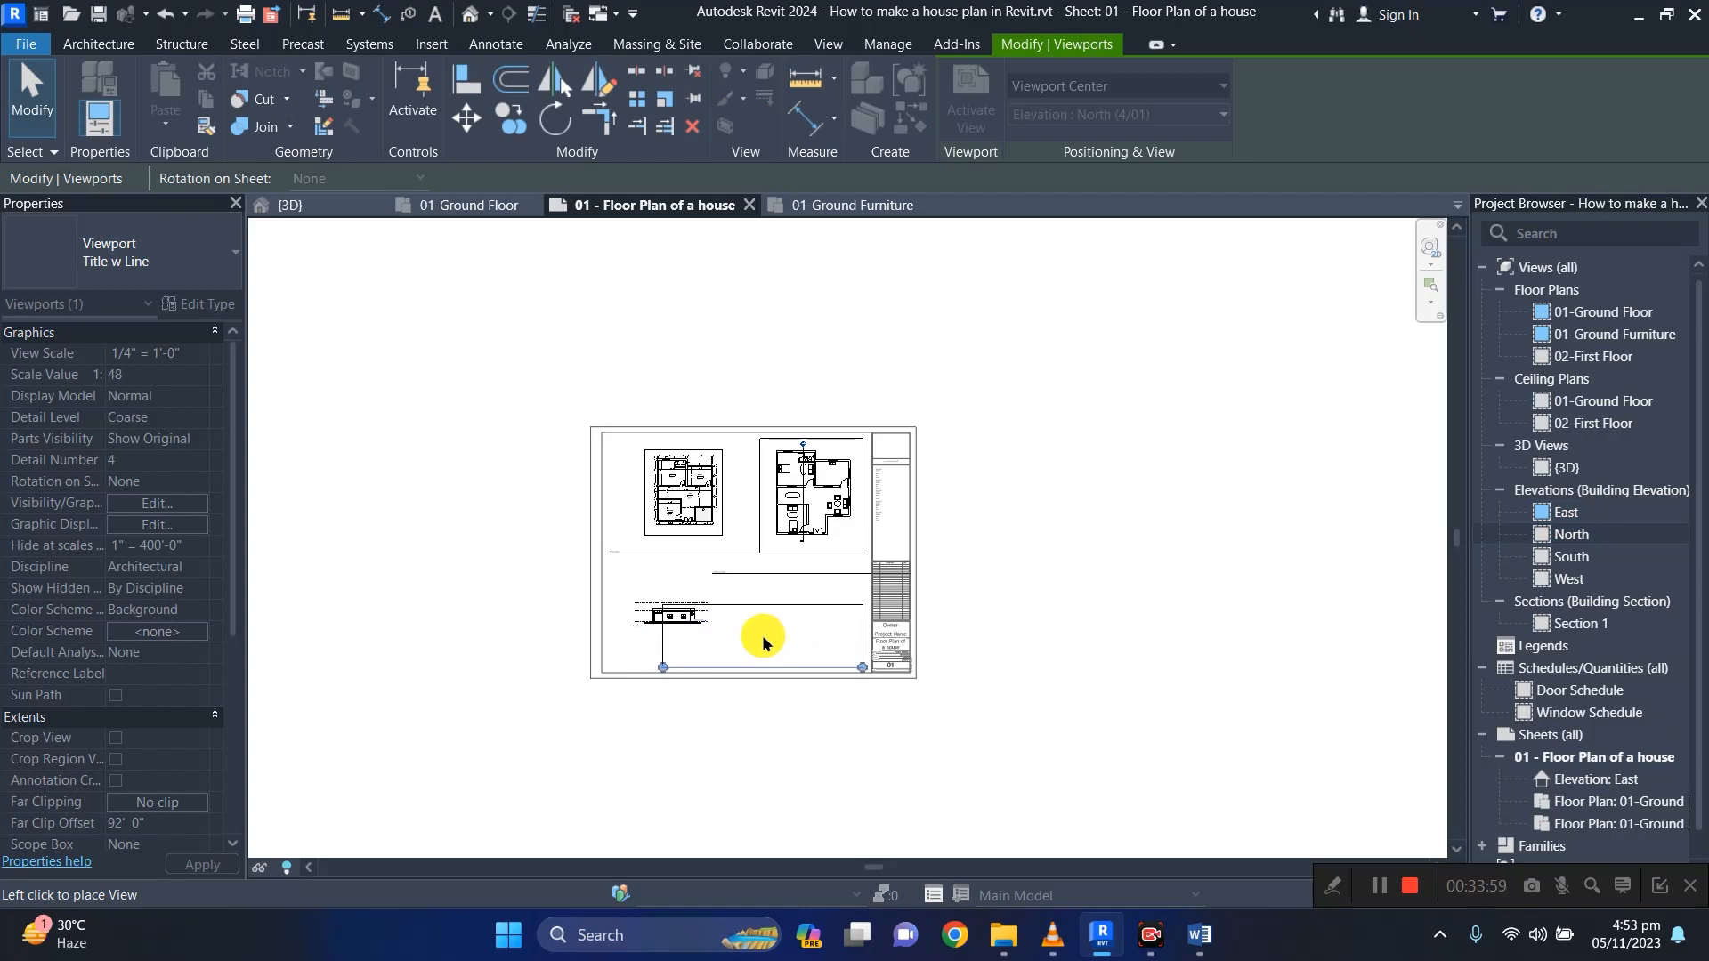
{"action": "left_click", "coordinate": [762, 634]}
Move the East elevation viewport up, just beneath the ground floor plan and clear of the North elevation.
{"action": "left_click", "coordinate": [643, 619]}
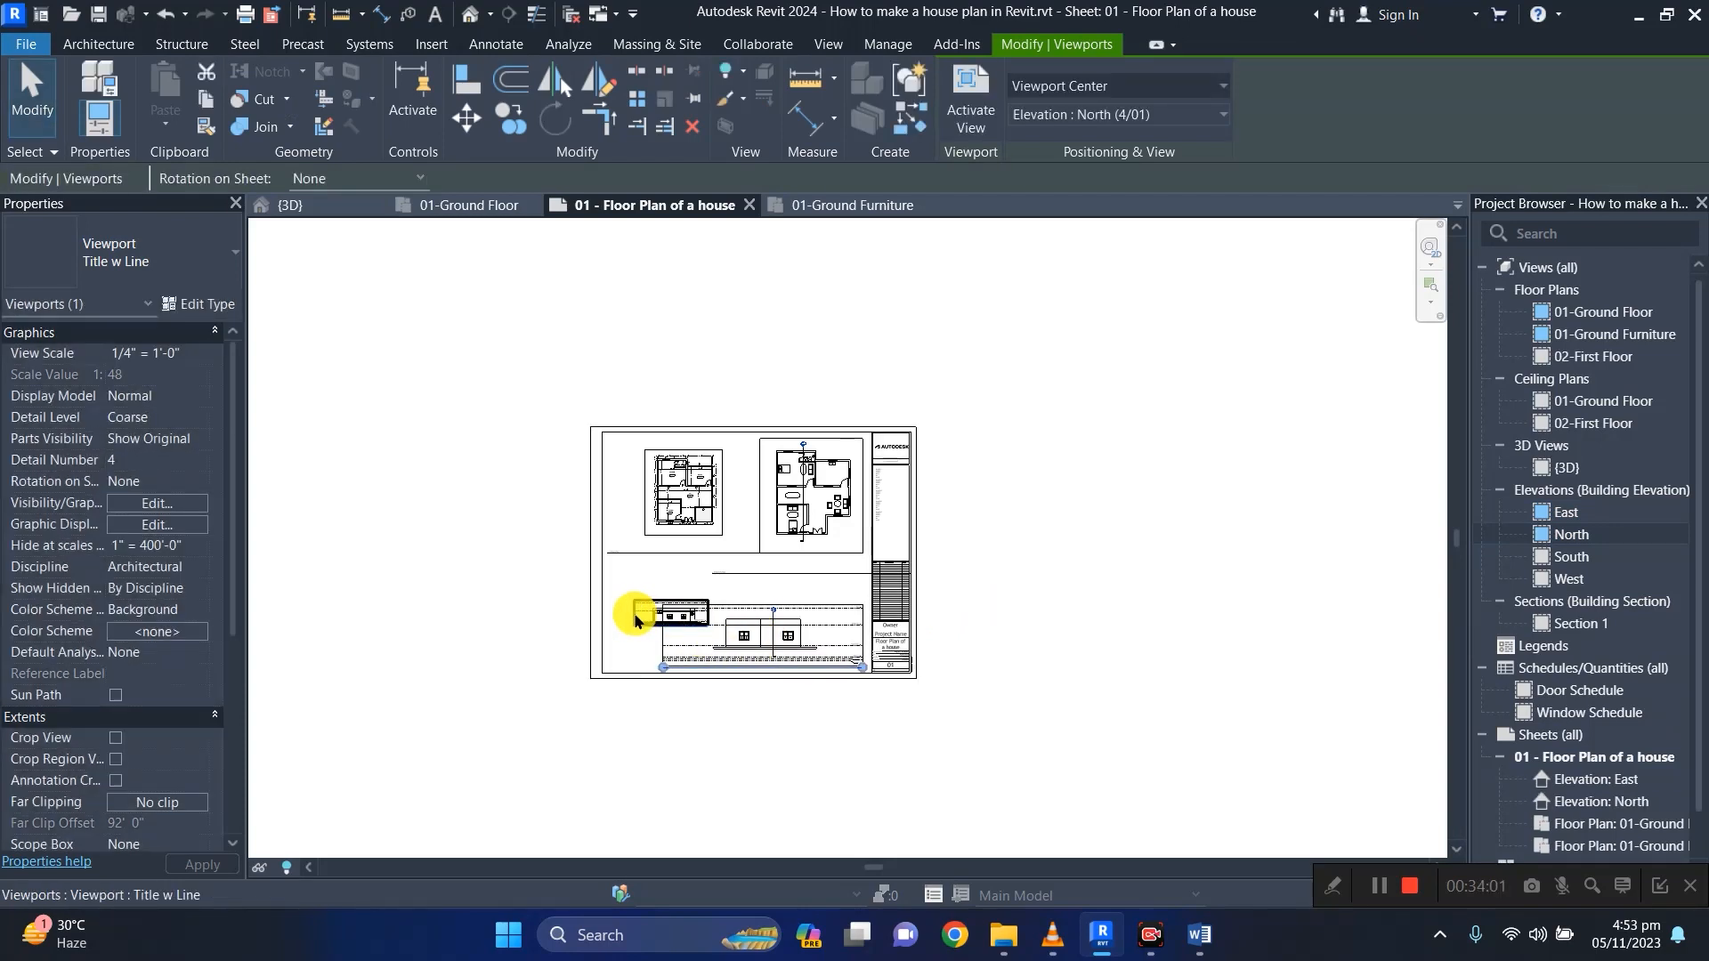
{"action": "left_click_drag", "start_coordinate": [632, 576], "coordinate": [625, 574]}
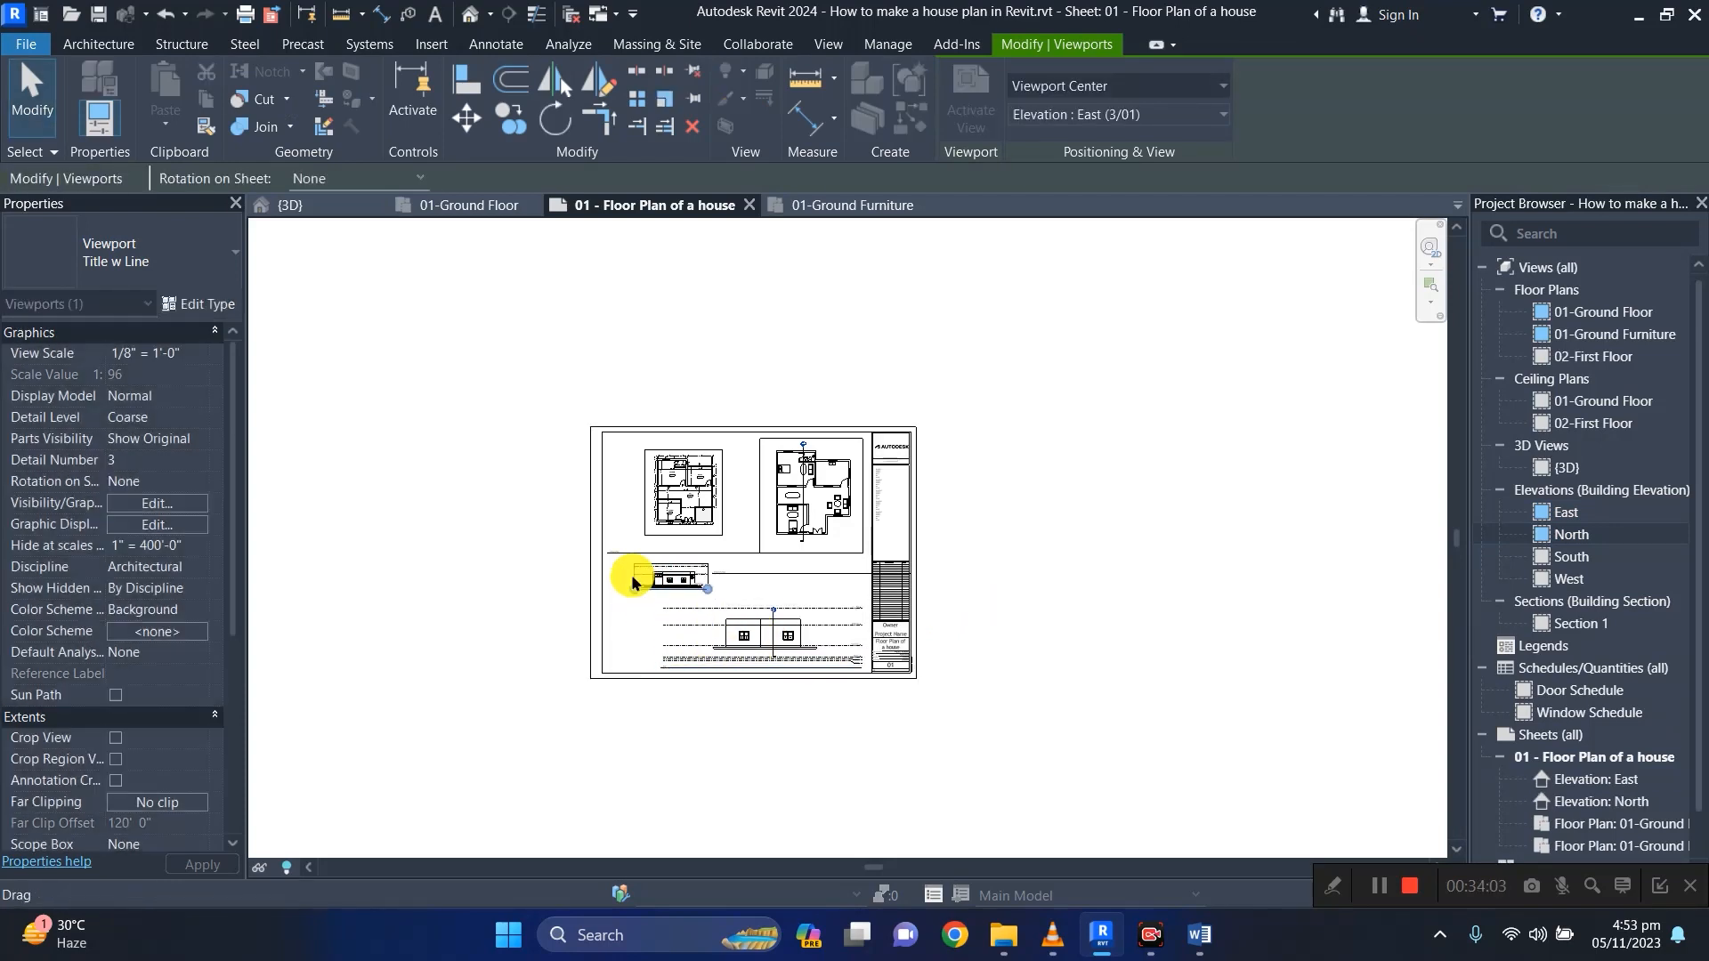
{"action": "left_click", "coordinate": [522, 600]}
{"action": "left_click", "coordinate": [678, 637]}
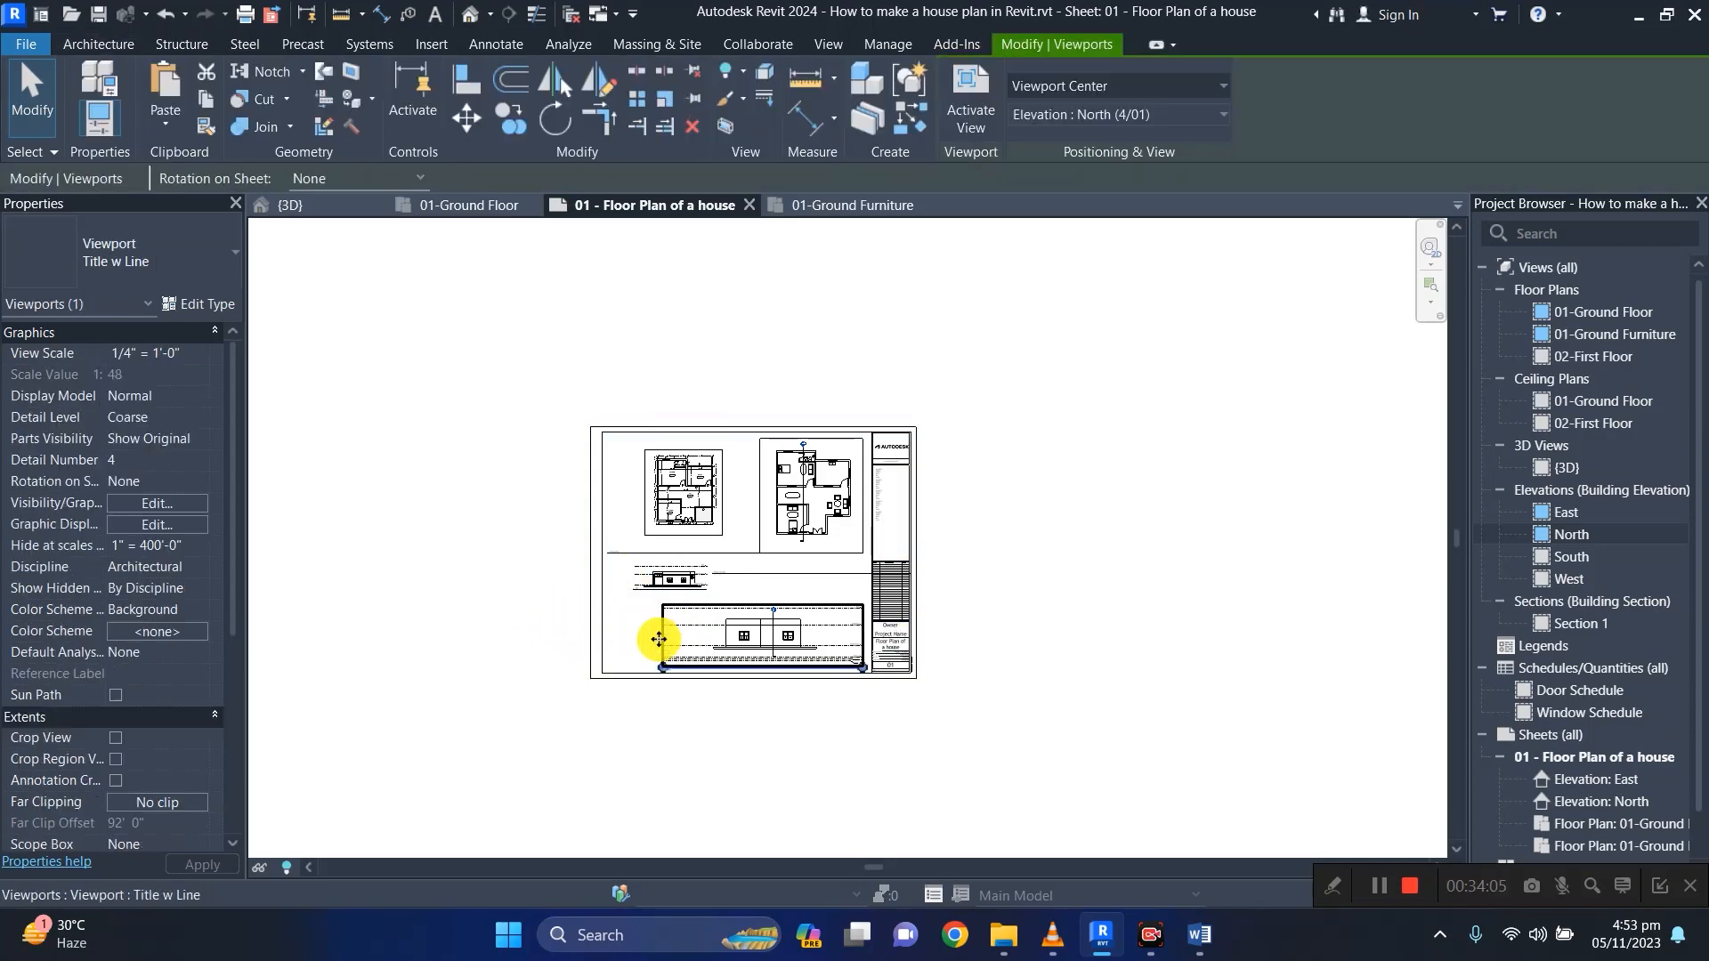
{"action": "left_click", "coordinate": [1016, 623]}
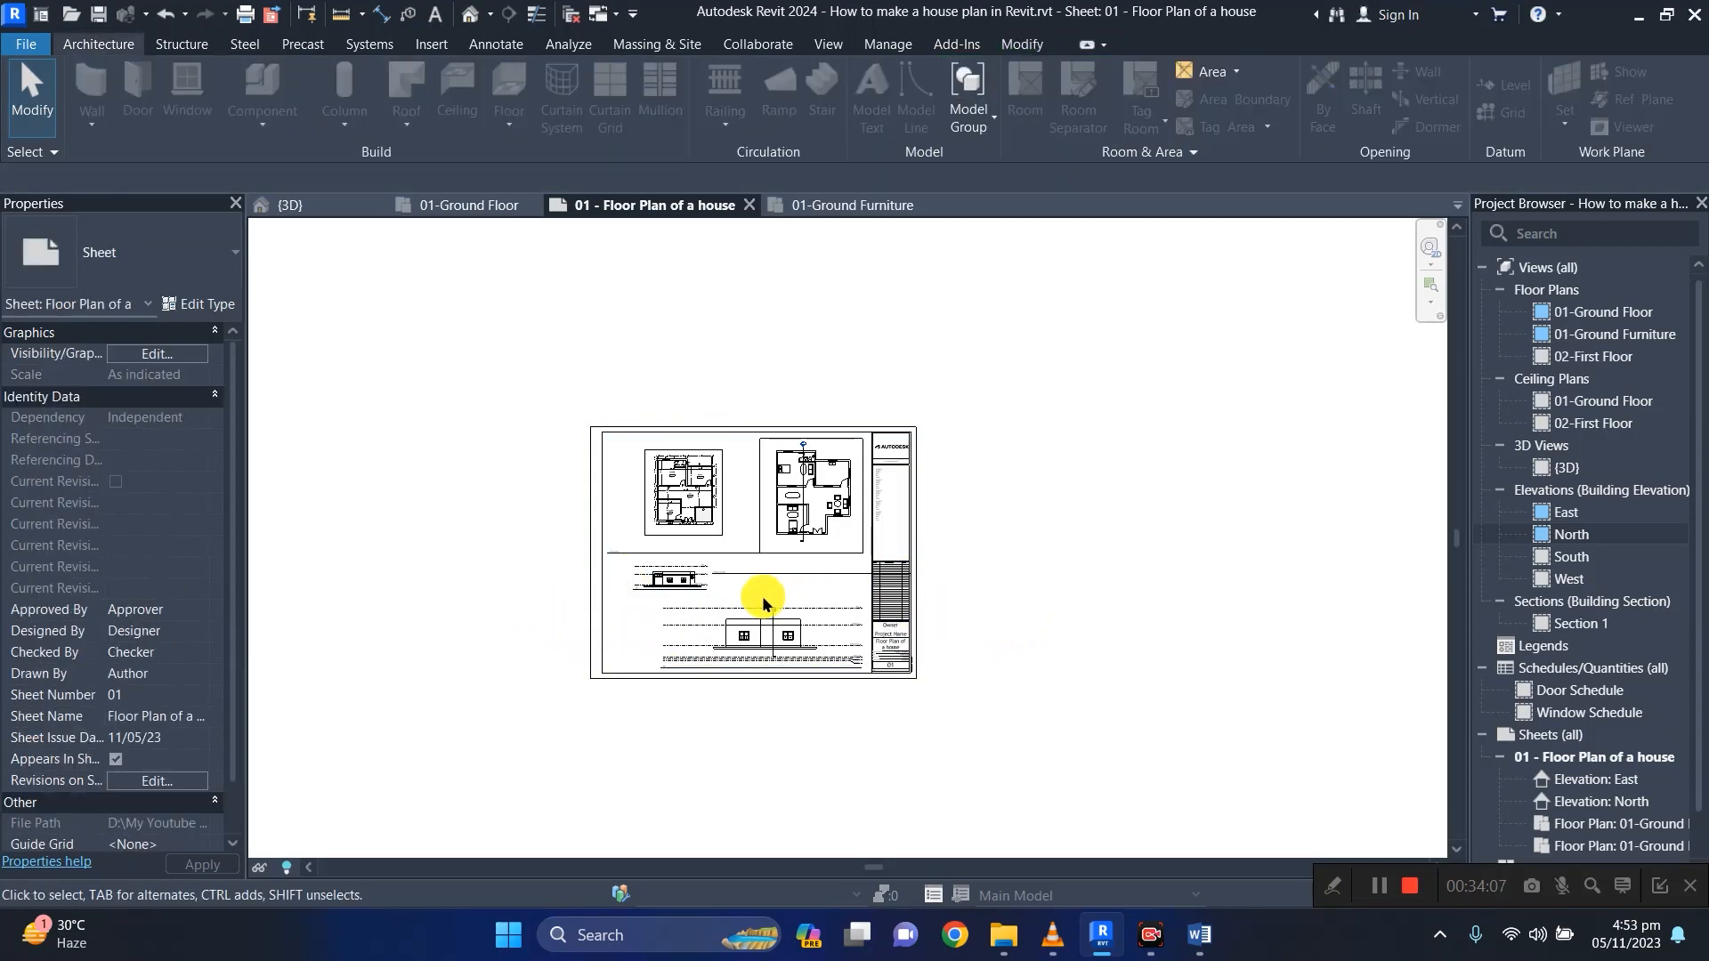
{"action": "scroll", "coordinate": [763, 604], "scroll_direction": "up", "scroll_amount": 4}
{"action": "scroll", "coordinate": [766, 591], "scroll_direction": "down", "scroll_amount": 3}
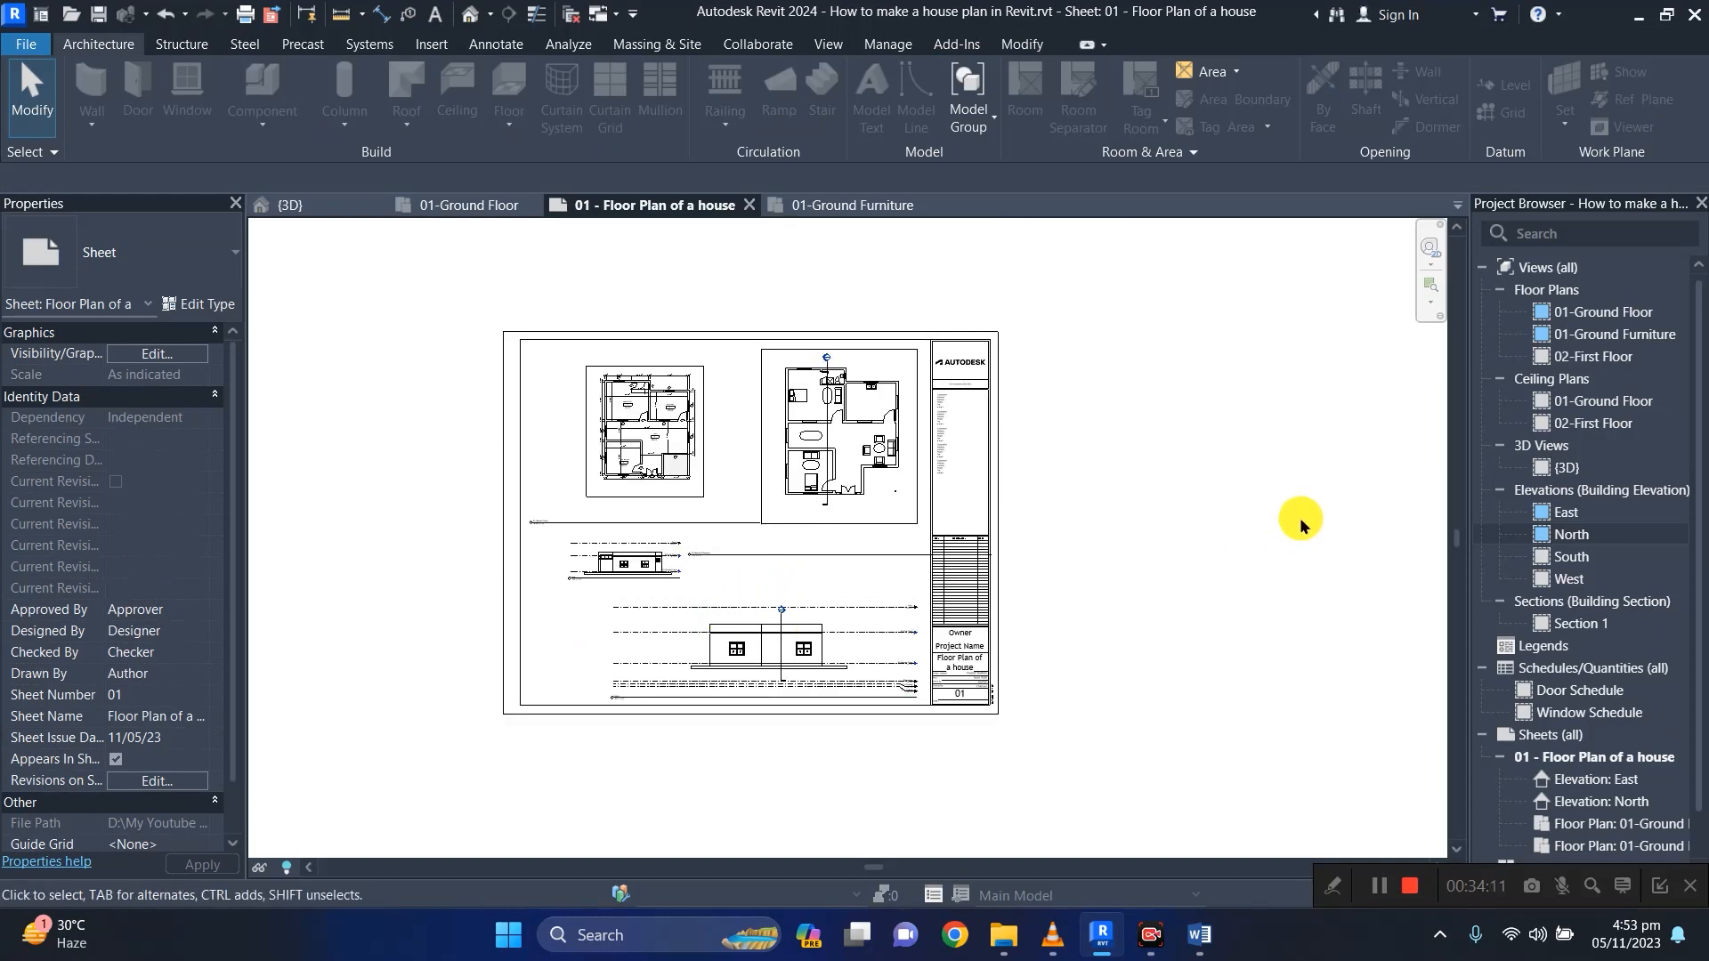
{"action": "left_click", "coordinate": [1559, 537]}
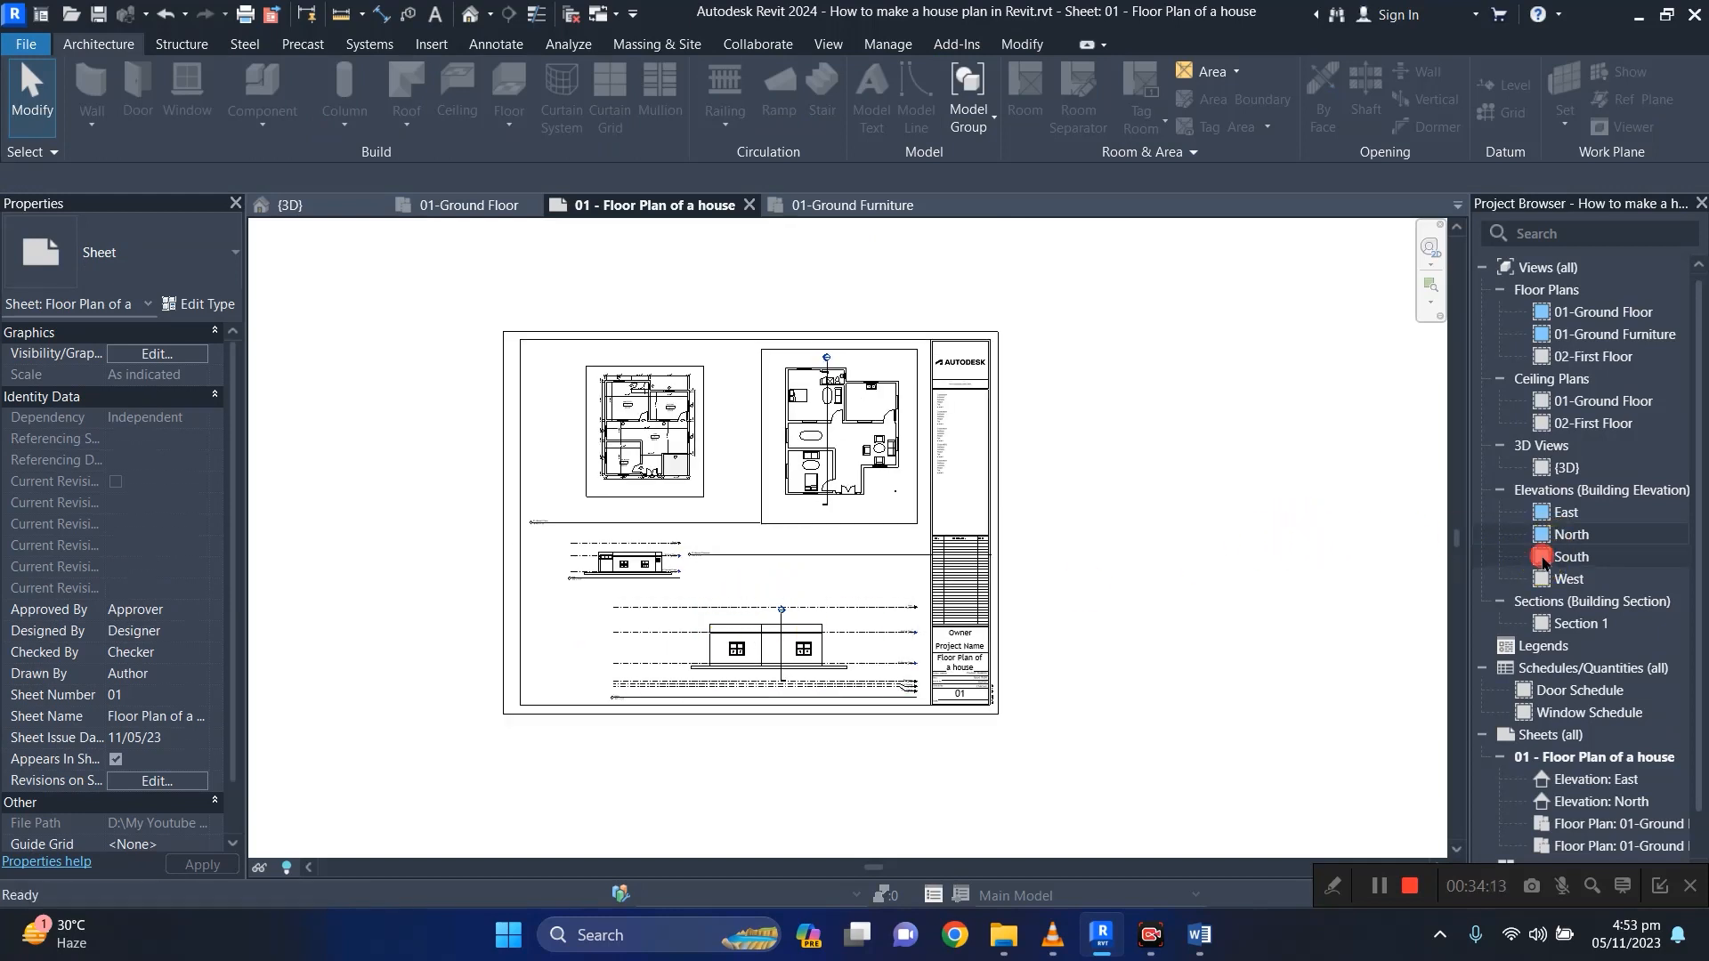
{"action": "left_click_drag", "start_coordinate": [572, 634], "coordinate": [571, 632]}
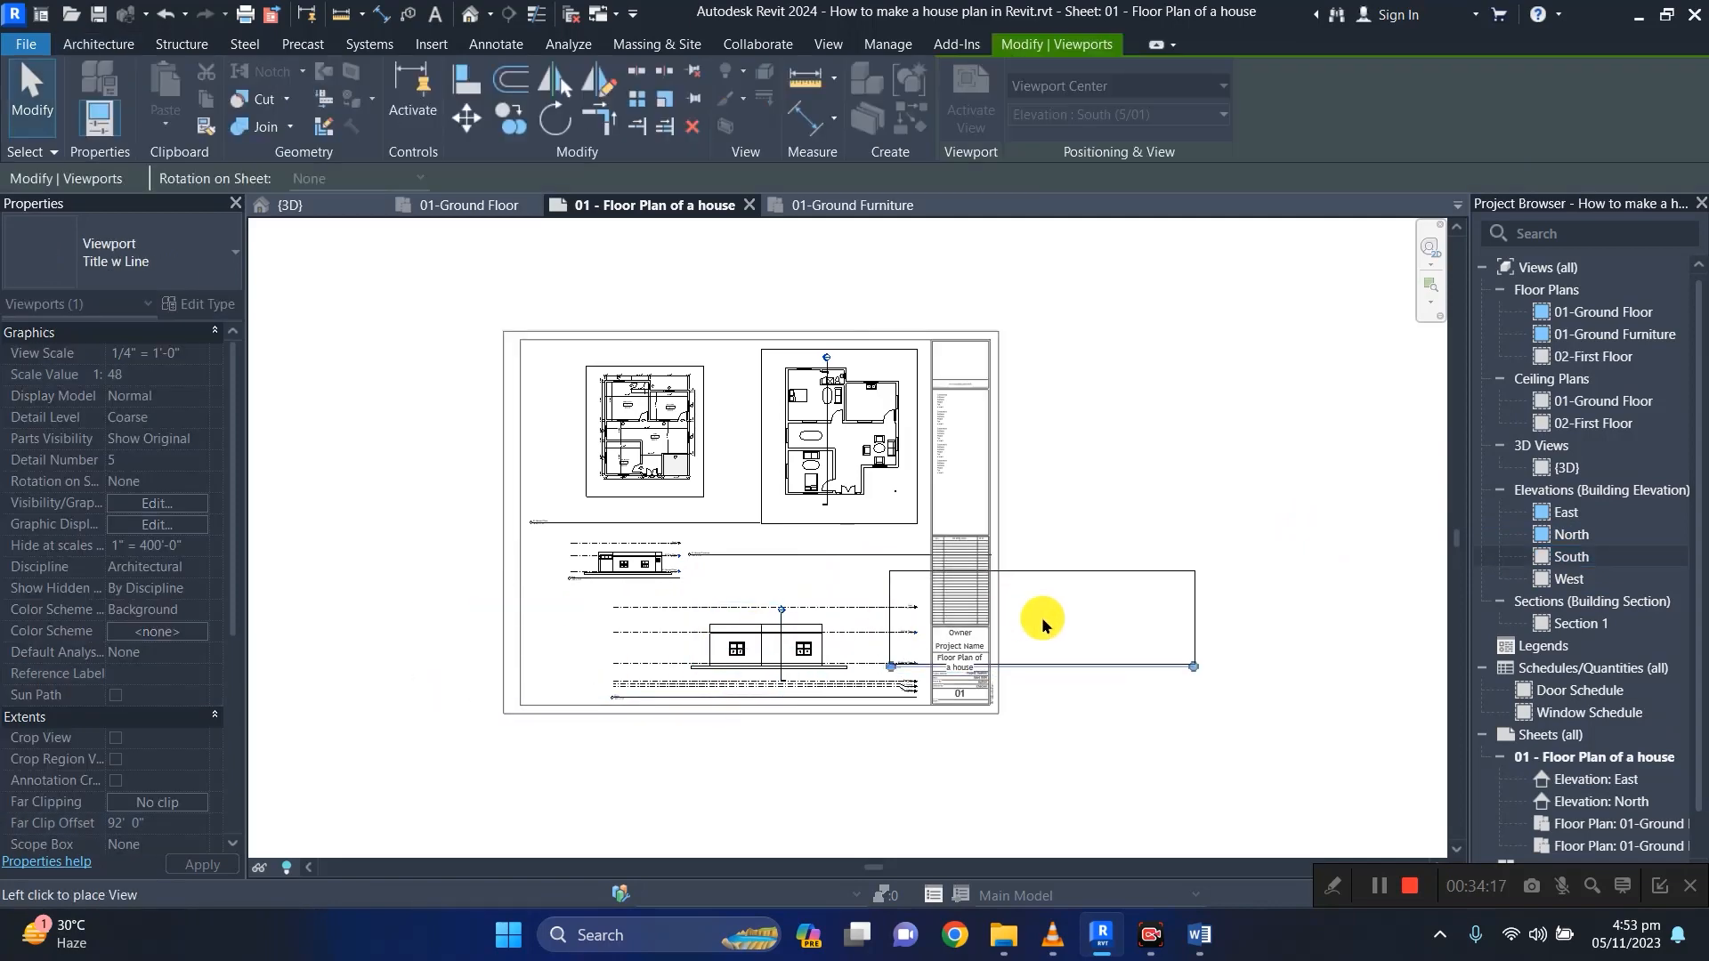
{"action": "key", "text": "Escape"}
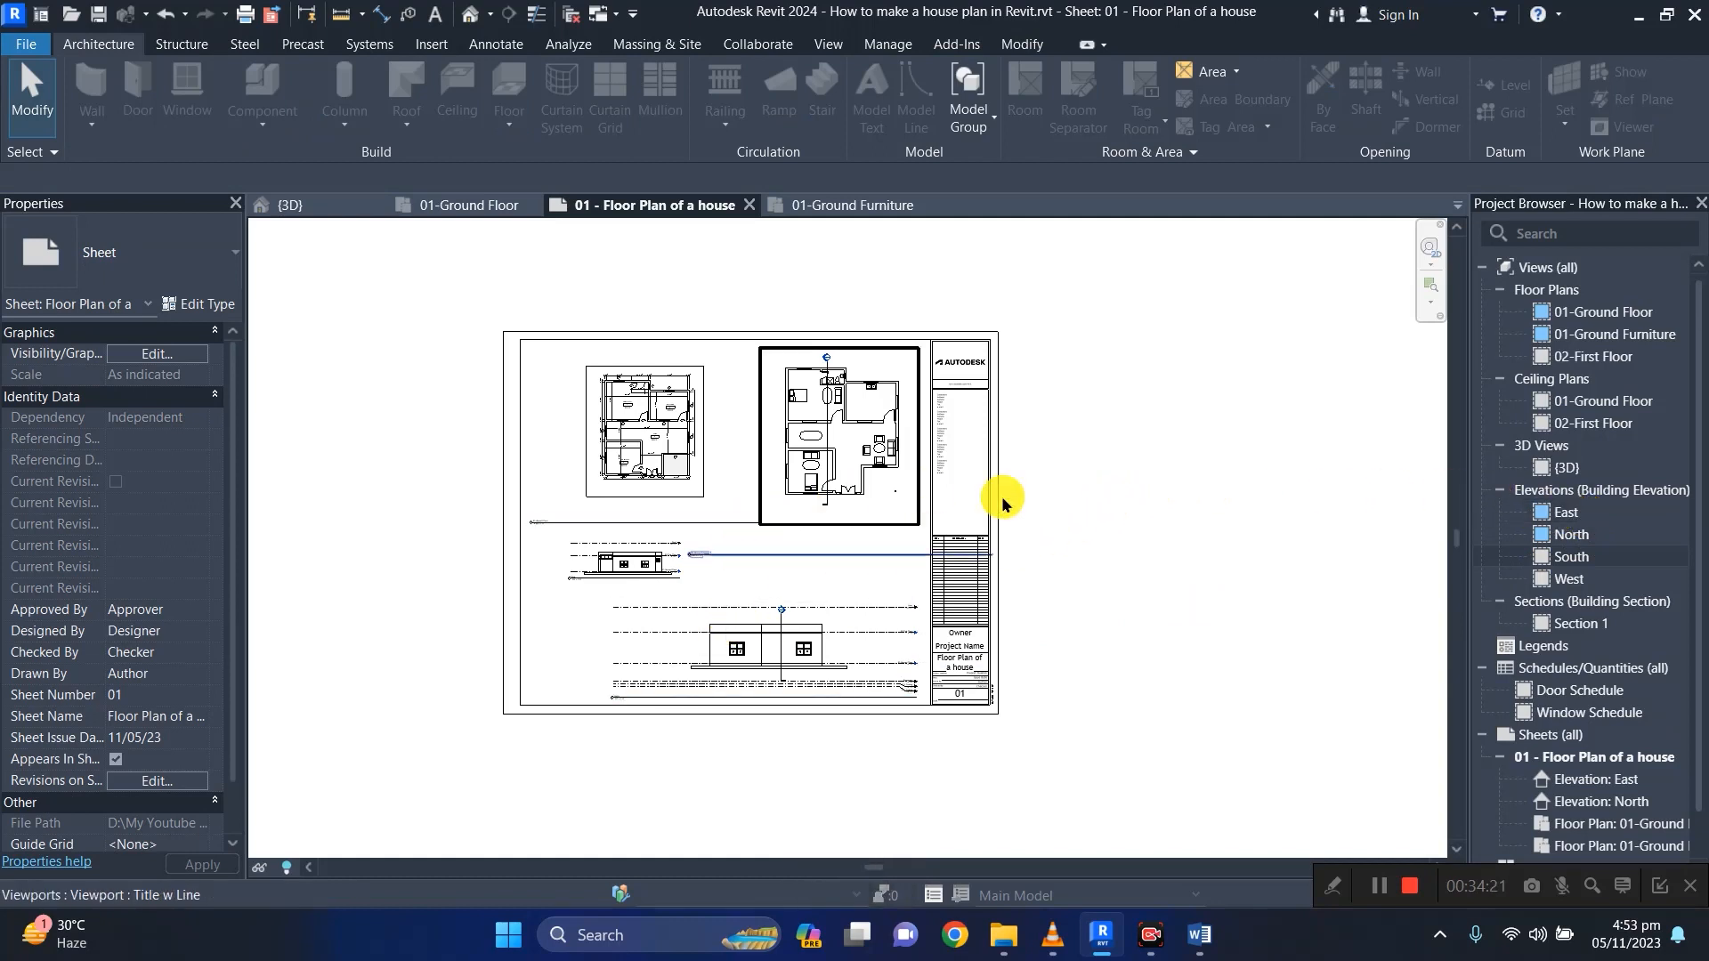
Delete the North and East elevation viewports from the lower half of the sheet.
{"action": "scroll", "coordinate": [1516, 717], "scroll_direction": "down", "scroll_amount": 1}
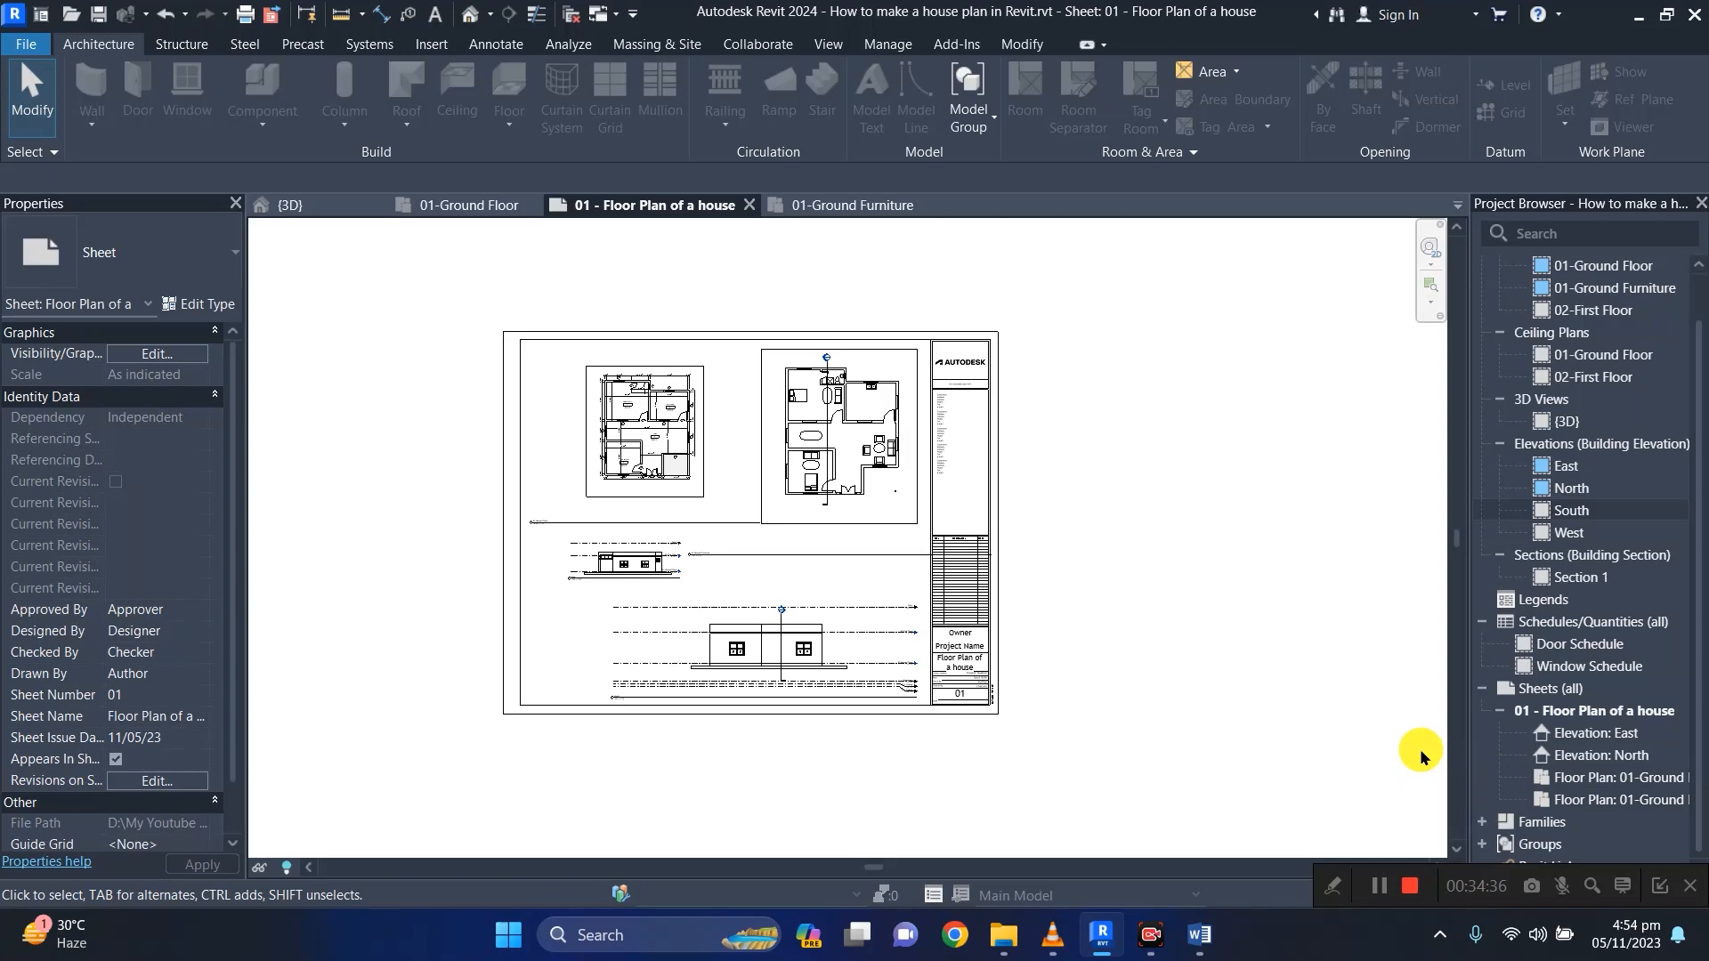
{"action": "left_click", "coordinate": [766, 630]}
{"action": "key", "text": "Delete"}
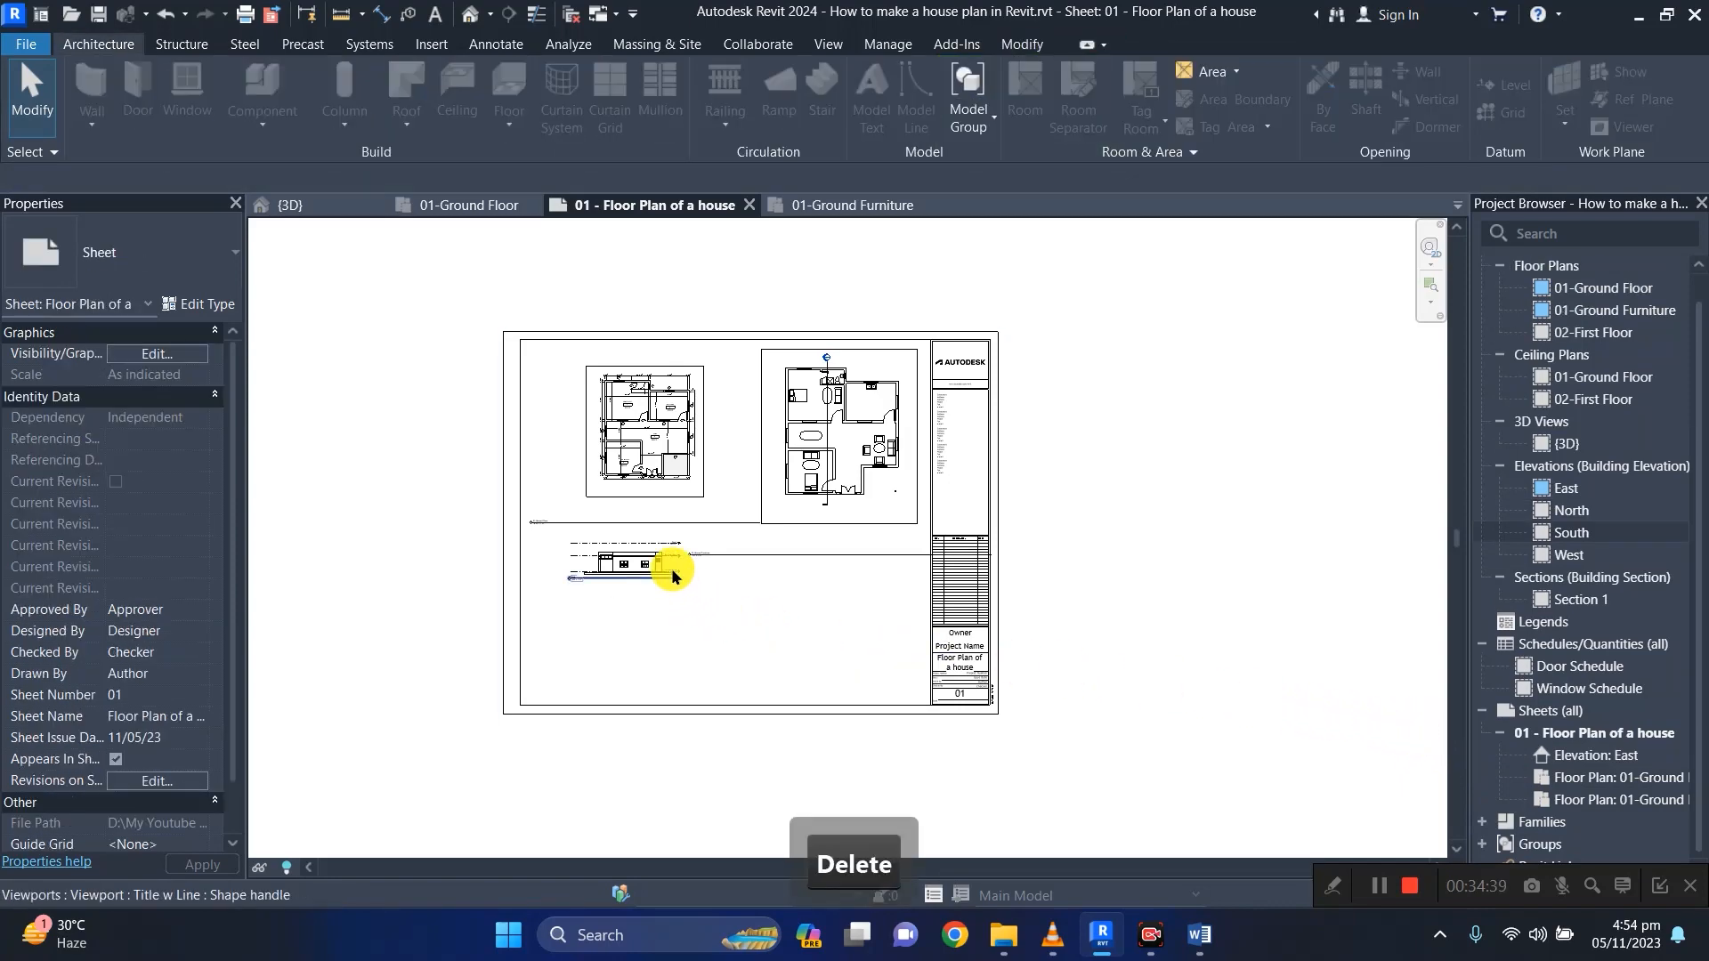
{"action": "left_click", "coordinate": [672, 574]}
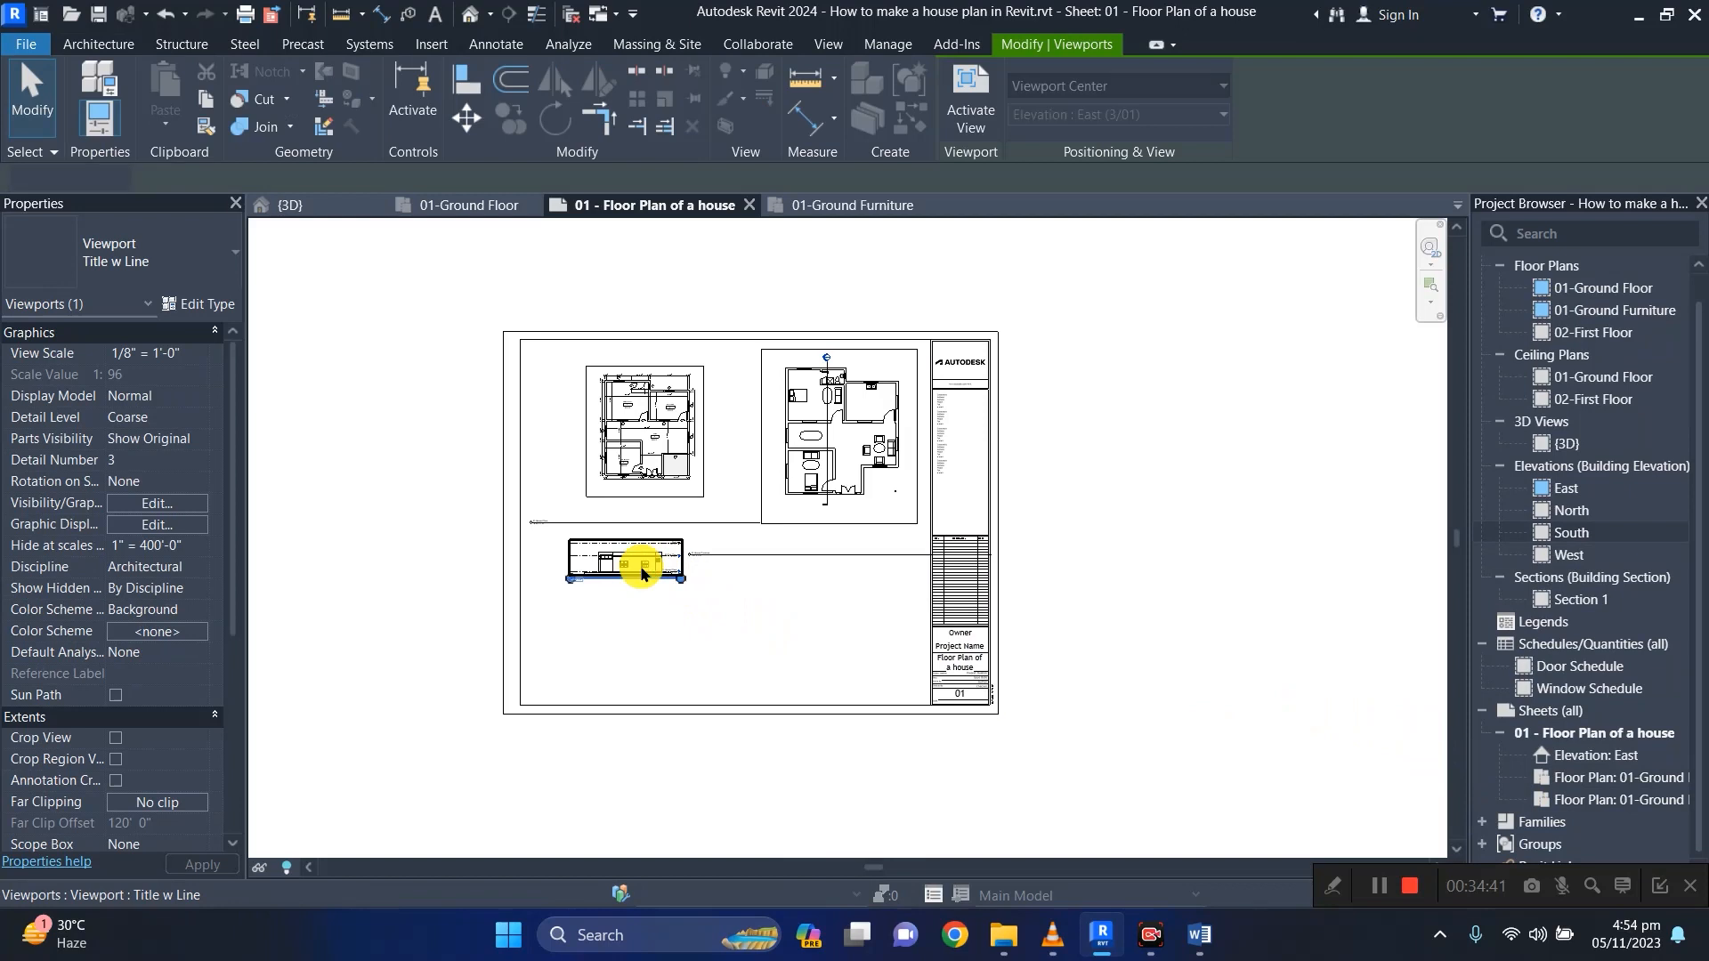
{"action": "key", "text": "Delete"}
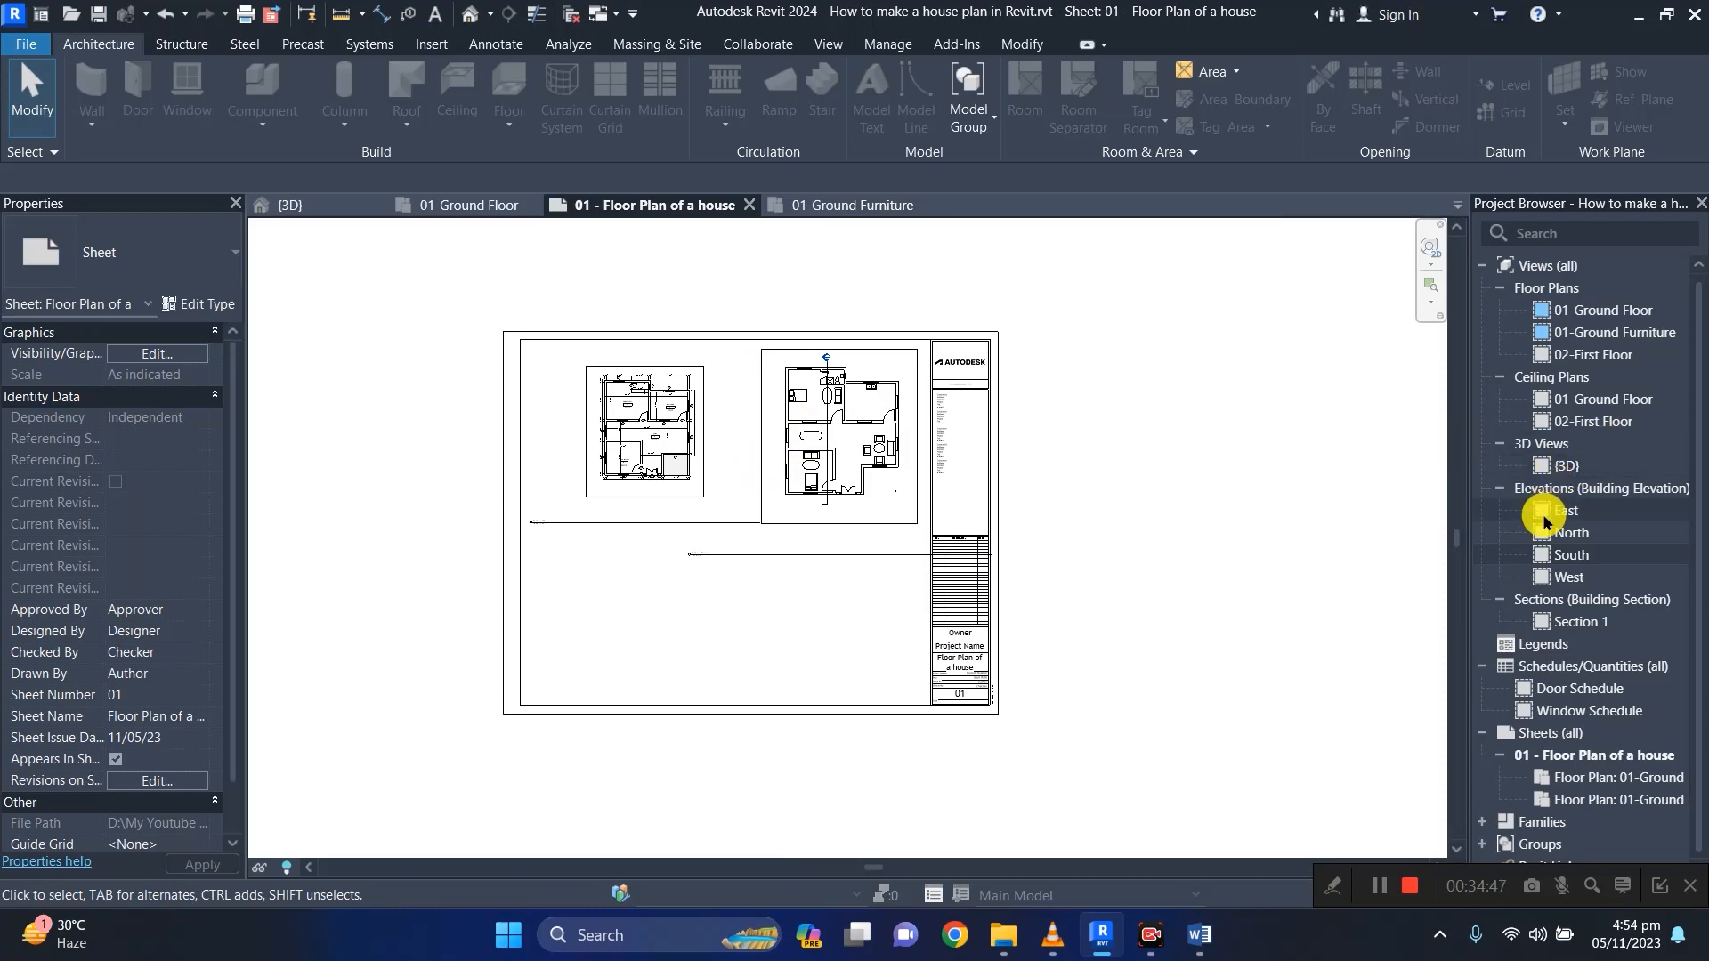
Place the {3D} view on the sheet, in the empty area below the two floor plans.
{"action": "left_click_drag", "start_coordinate": [1572, 555], "coordinate": [712, 625]}
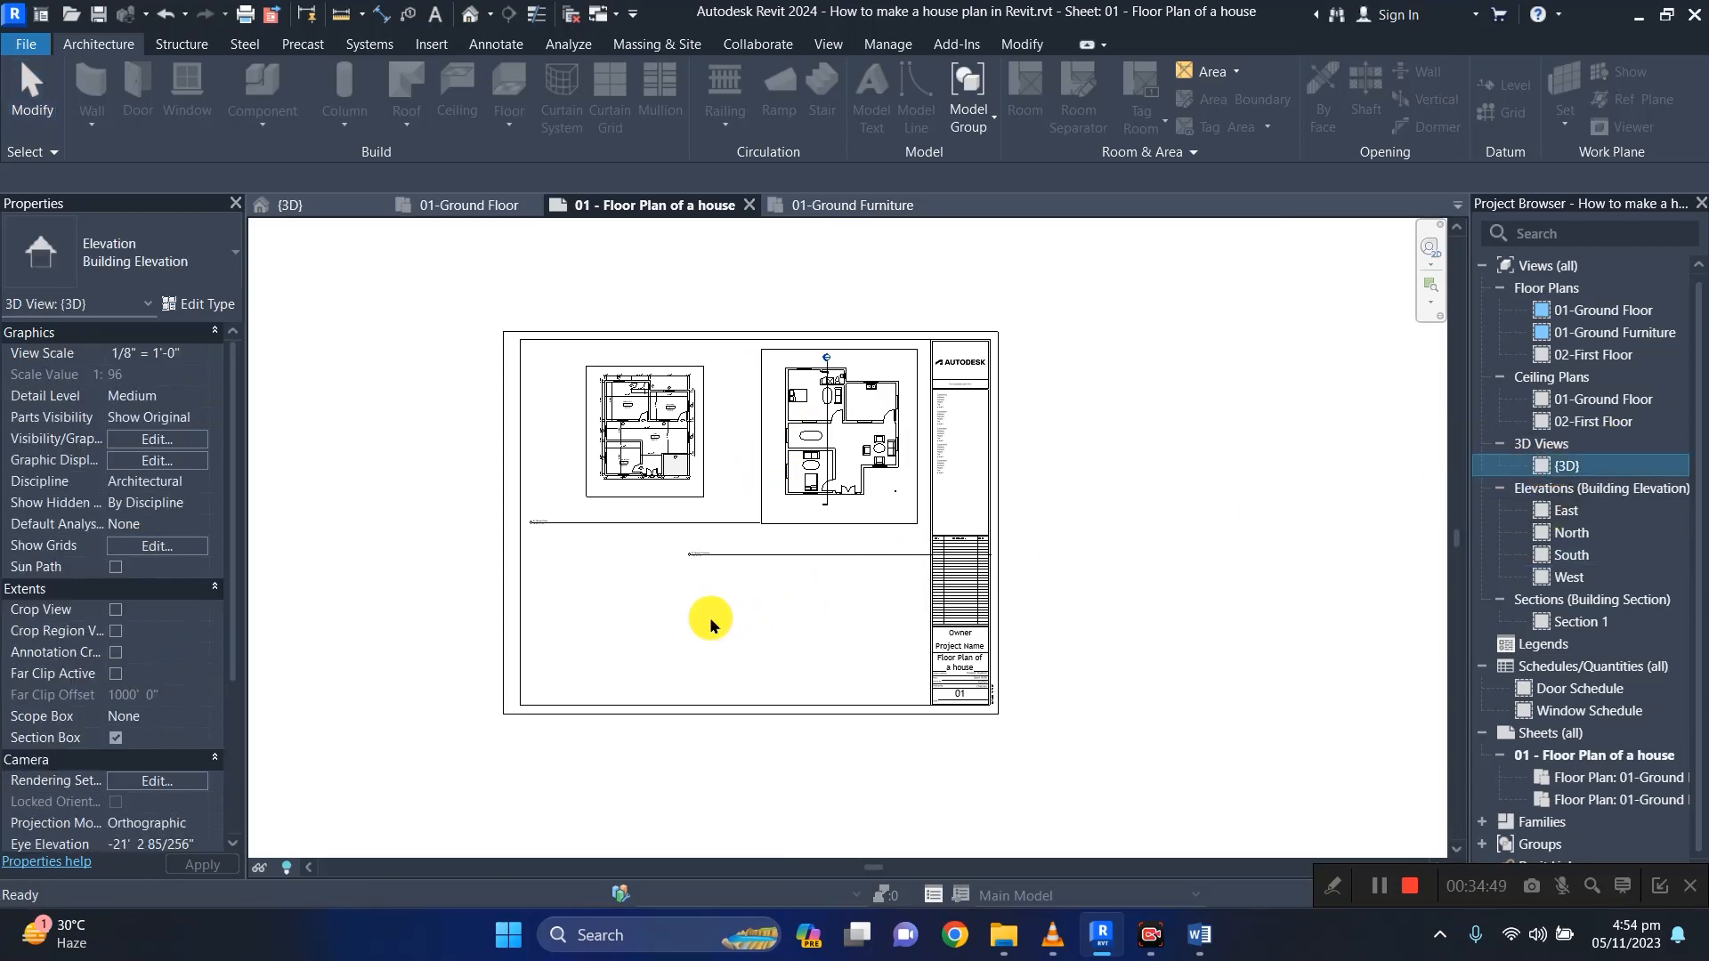
{"action": "left_click", "coordinate": [752, 628]}
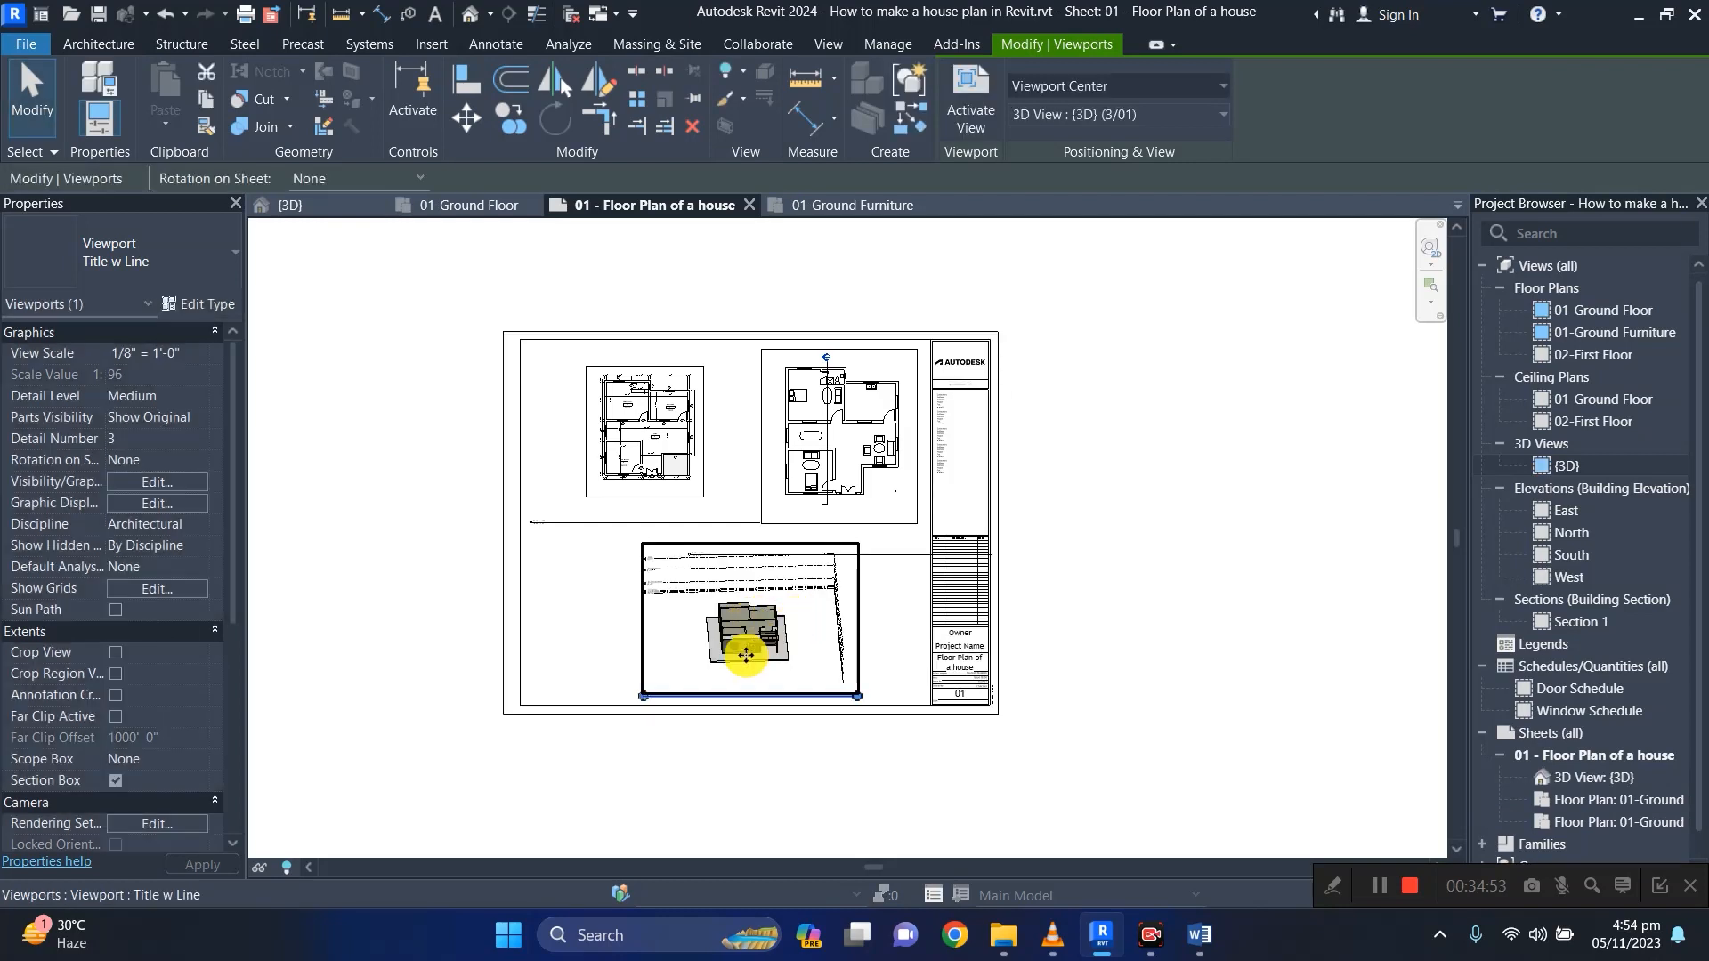
Activate the 3D viewport and orbit the house to a low angle showing its front and right sides, then deactivate the viewport.
{"action": "double_click", "coordinate": [746, 663]}
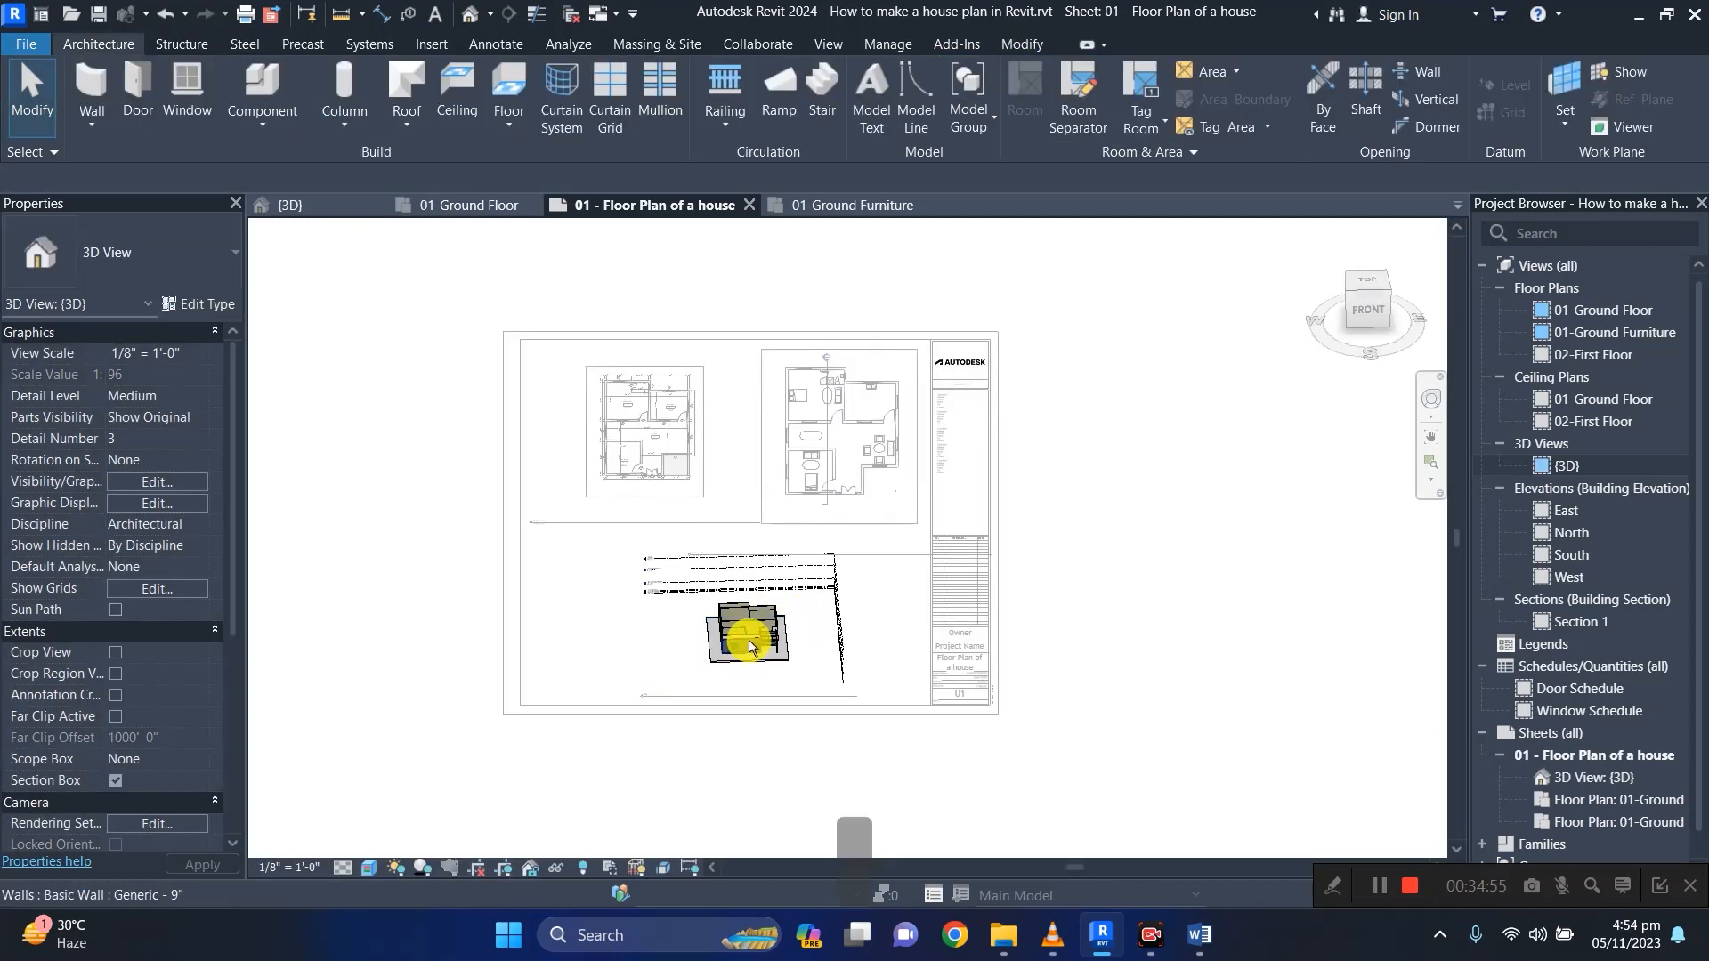
{"action": "middle_click_drag", "start_coordinate": [764, 632], "coordinate": [774, 580], "text": "shift"}
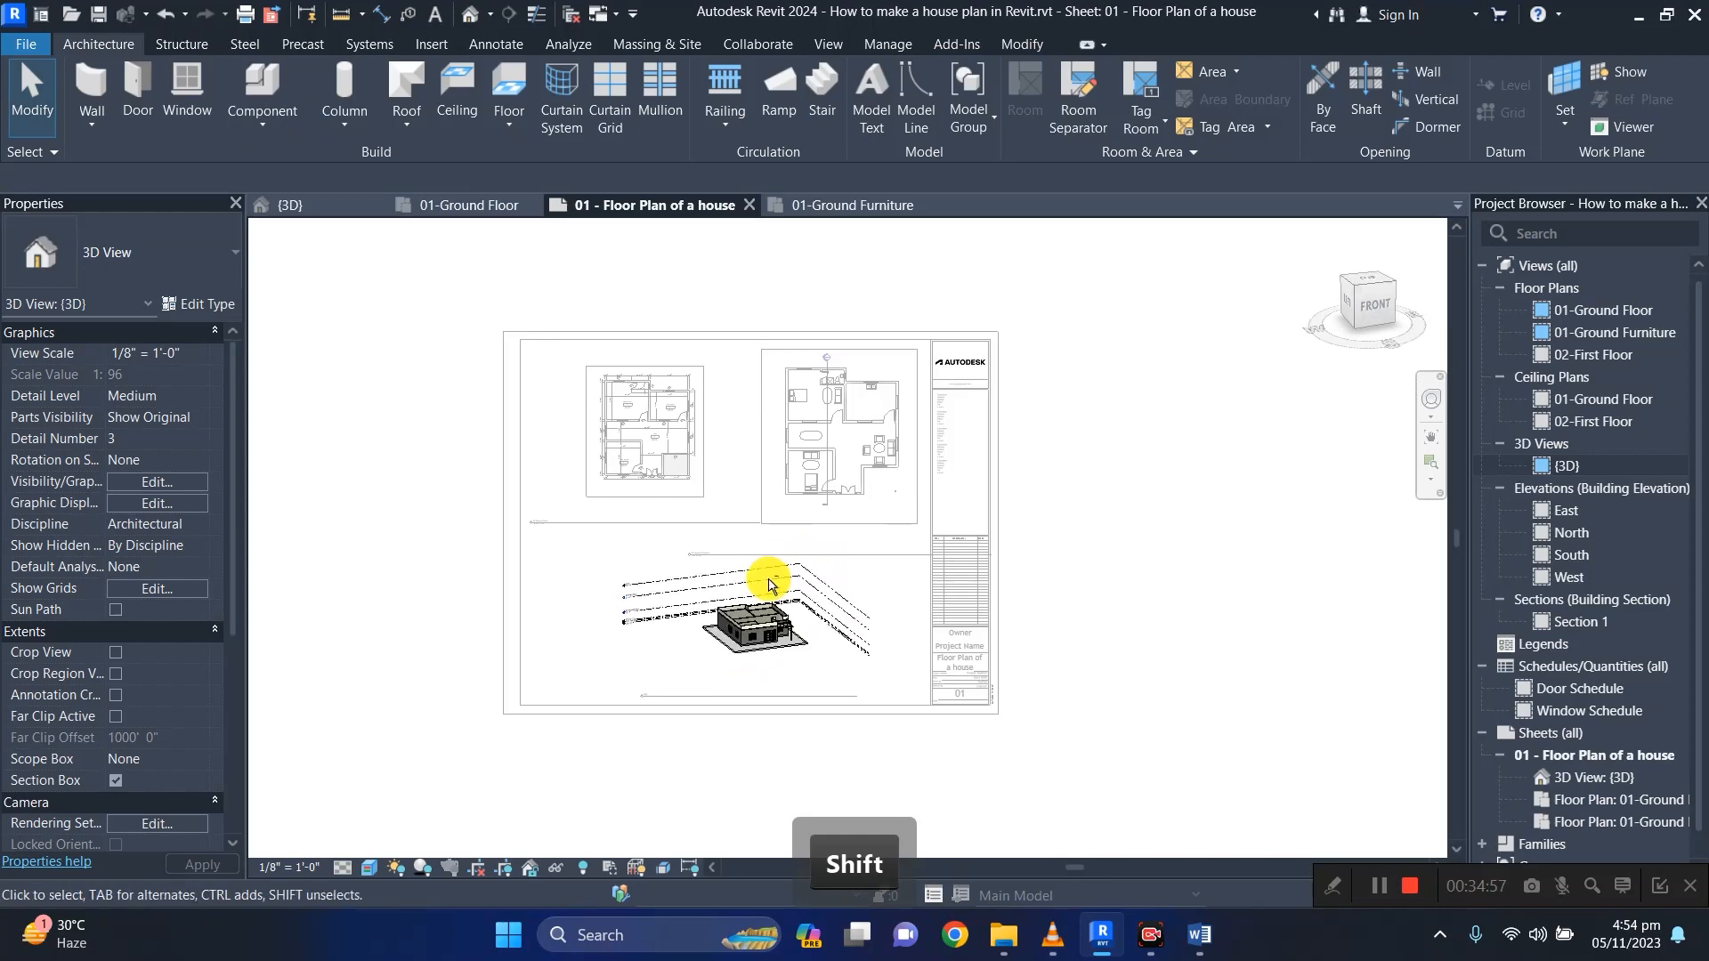
{"action": "scroll", "coordinate": [750, 625], "scroll_direction": "up", "scroll_amount": 1}
{"action": "scroll", "coordinate": [750, 625], "scroll_direction": "up", "scroll_amount": 3}
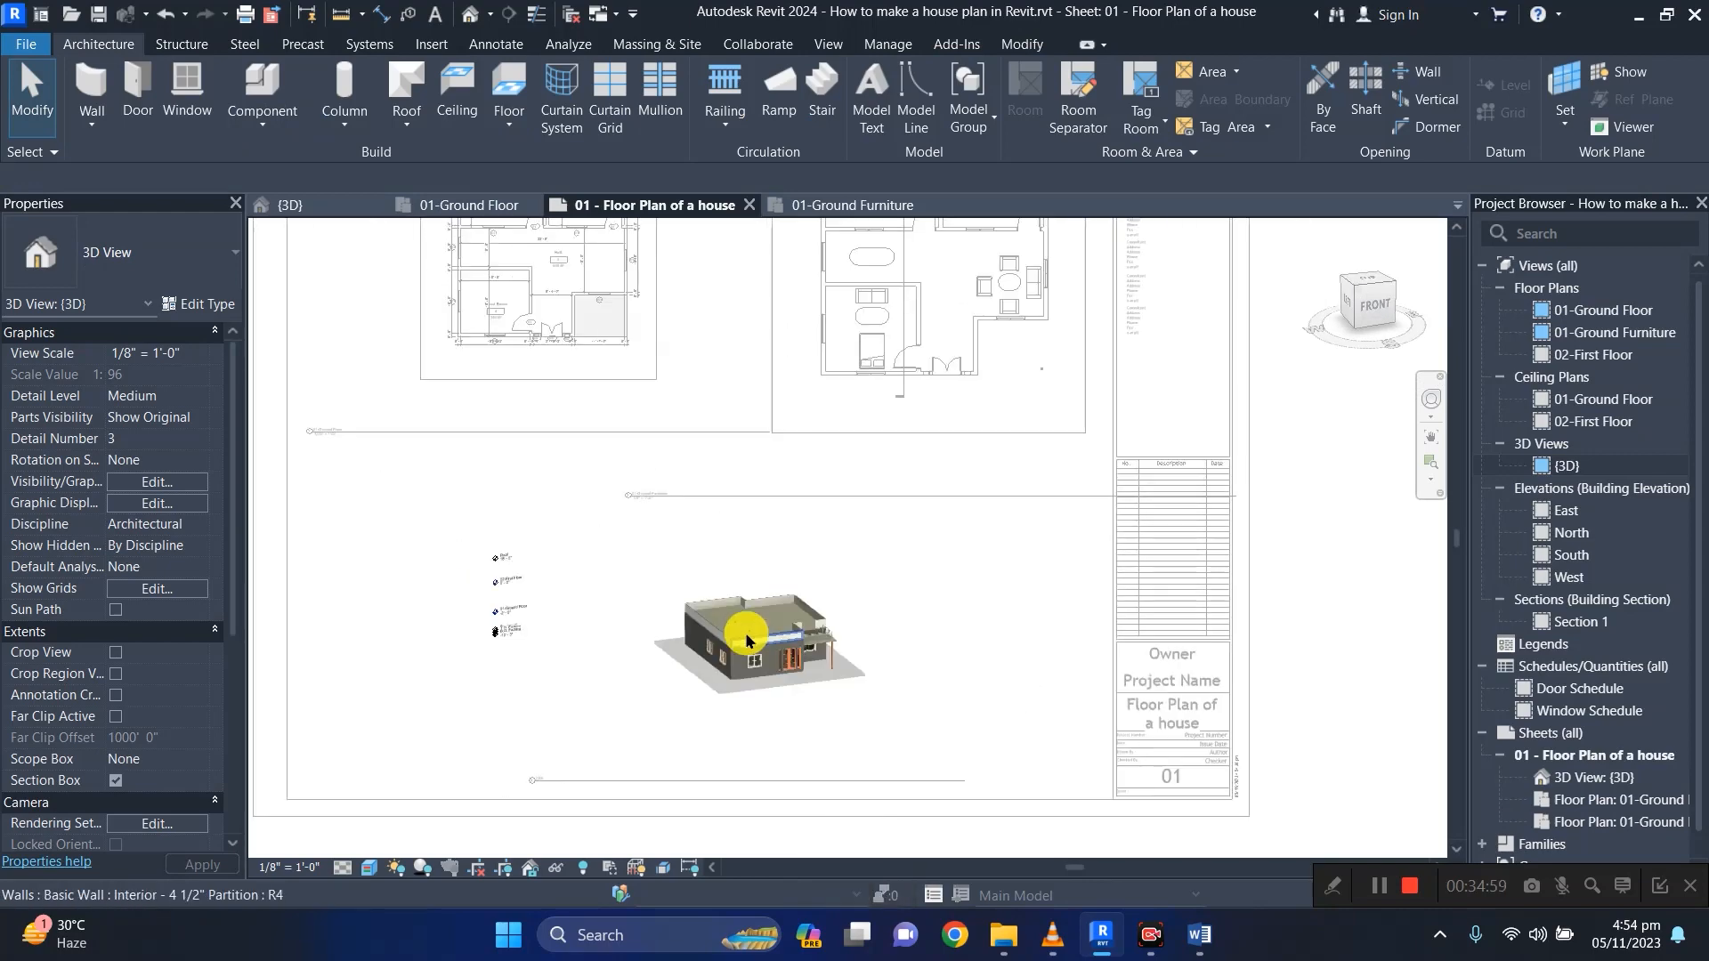
{"action": "scroll", "coordinate": [735, 657], "scroll_direction": "up", "scroll_amount": 1}
{"action": "left_click", "coordinate": [710, 642]}
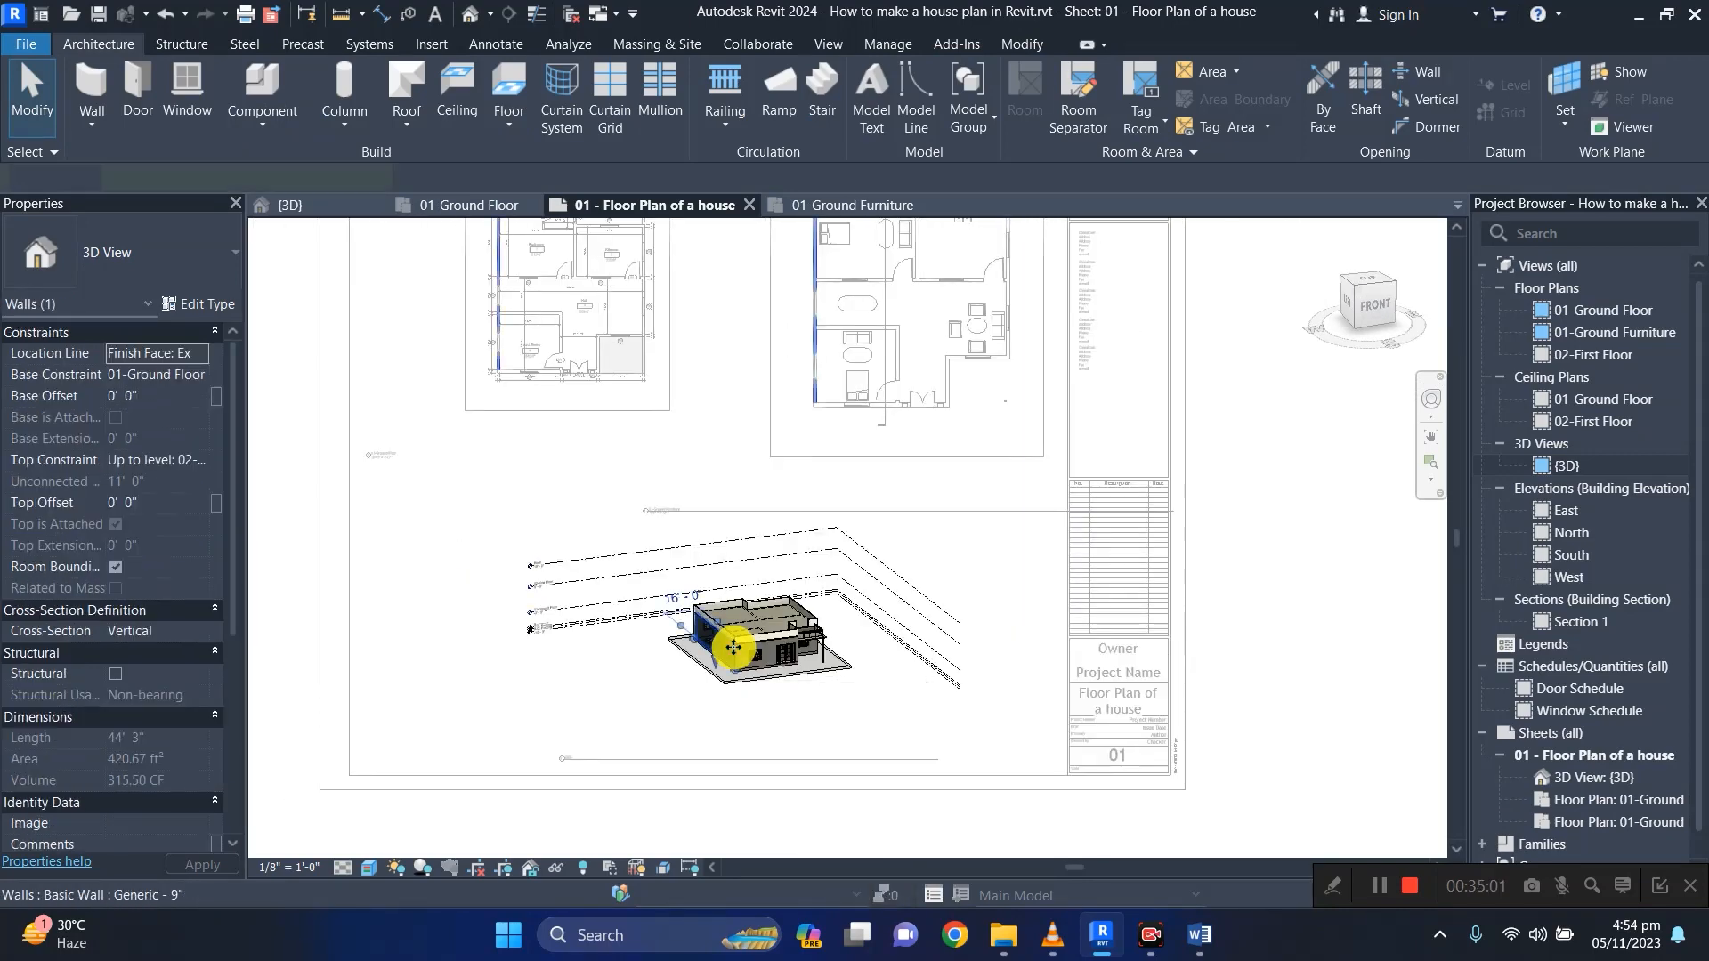
{"action": "left_click", "coordinate": [653, 665]}
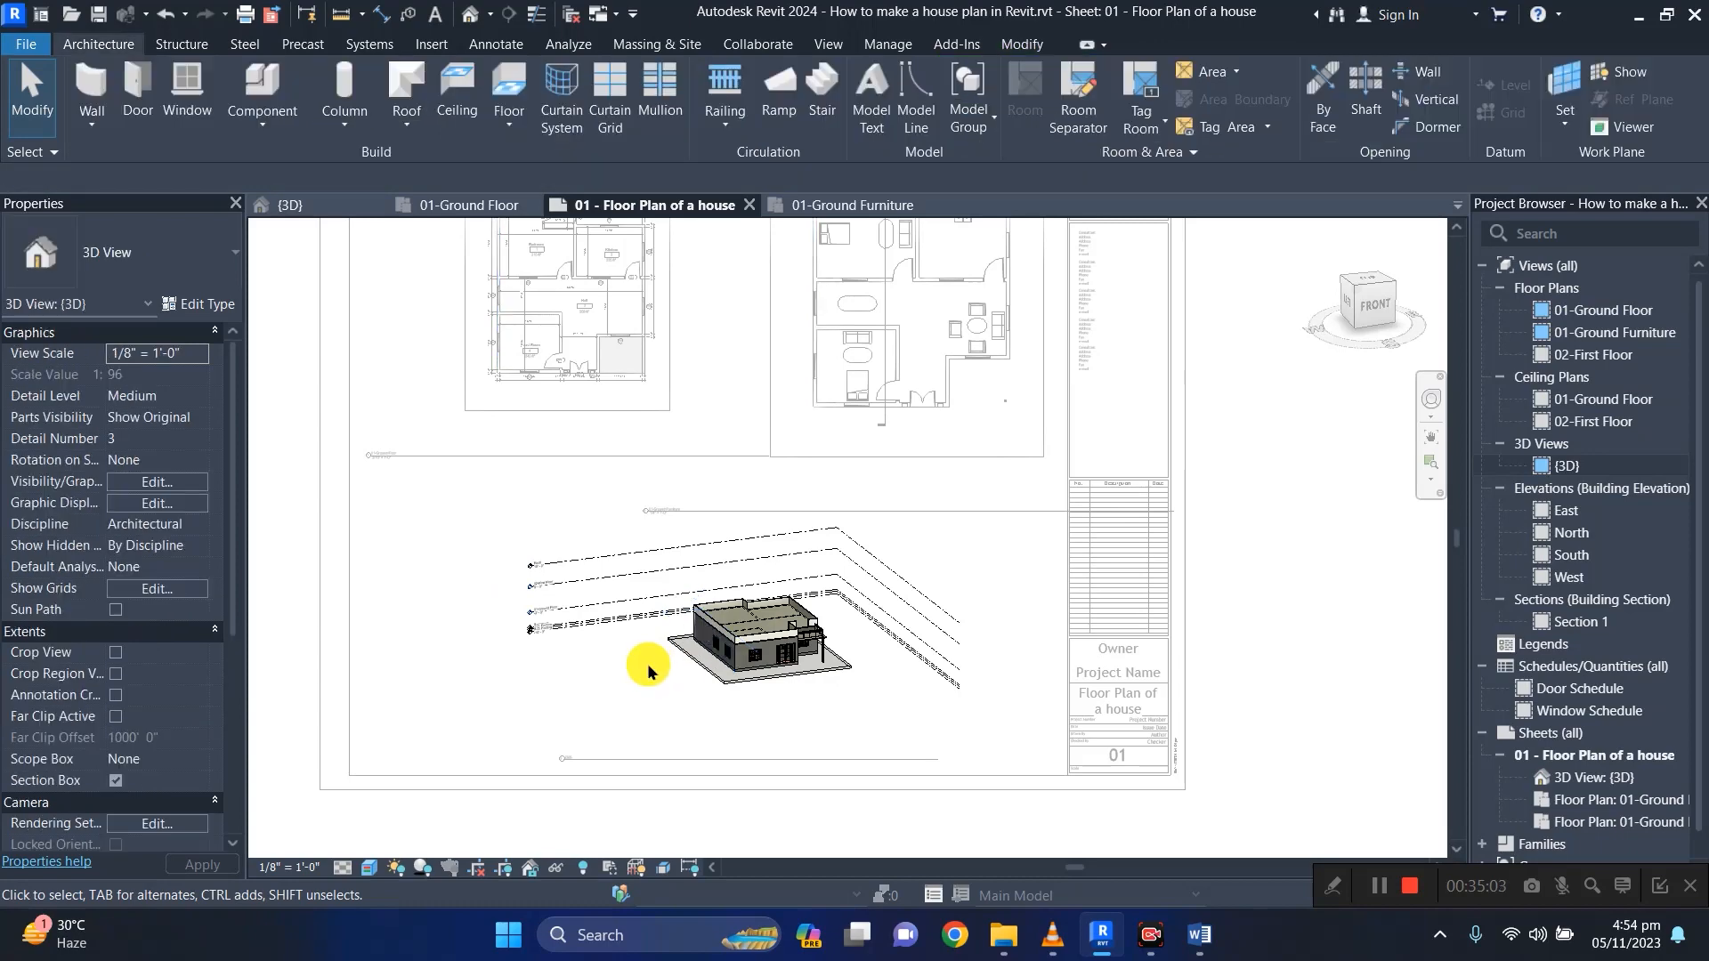
{"action": "scroll", "coordinate": [647, 664], "scroll_direction": "down", "scroll_amount": 1}
{"action": "middle_click_drag", "start_coordinate": [641, 656], "coordinate": [611, 603], "text": "shift"}
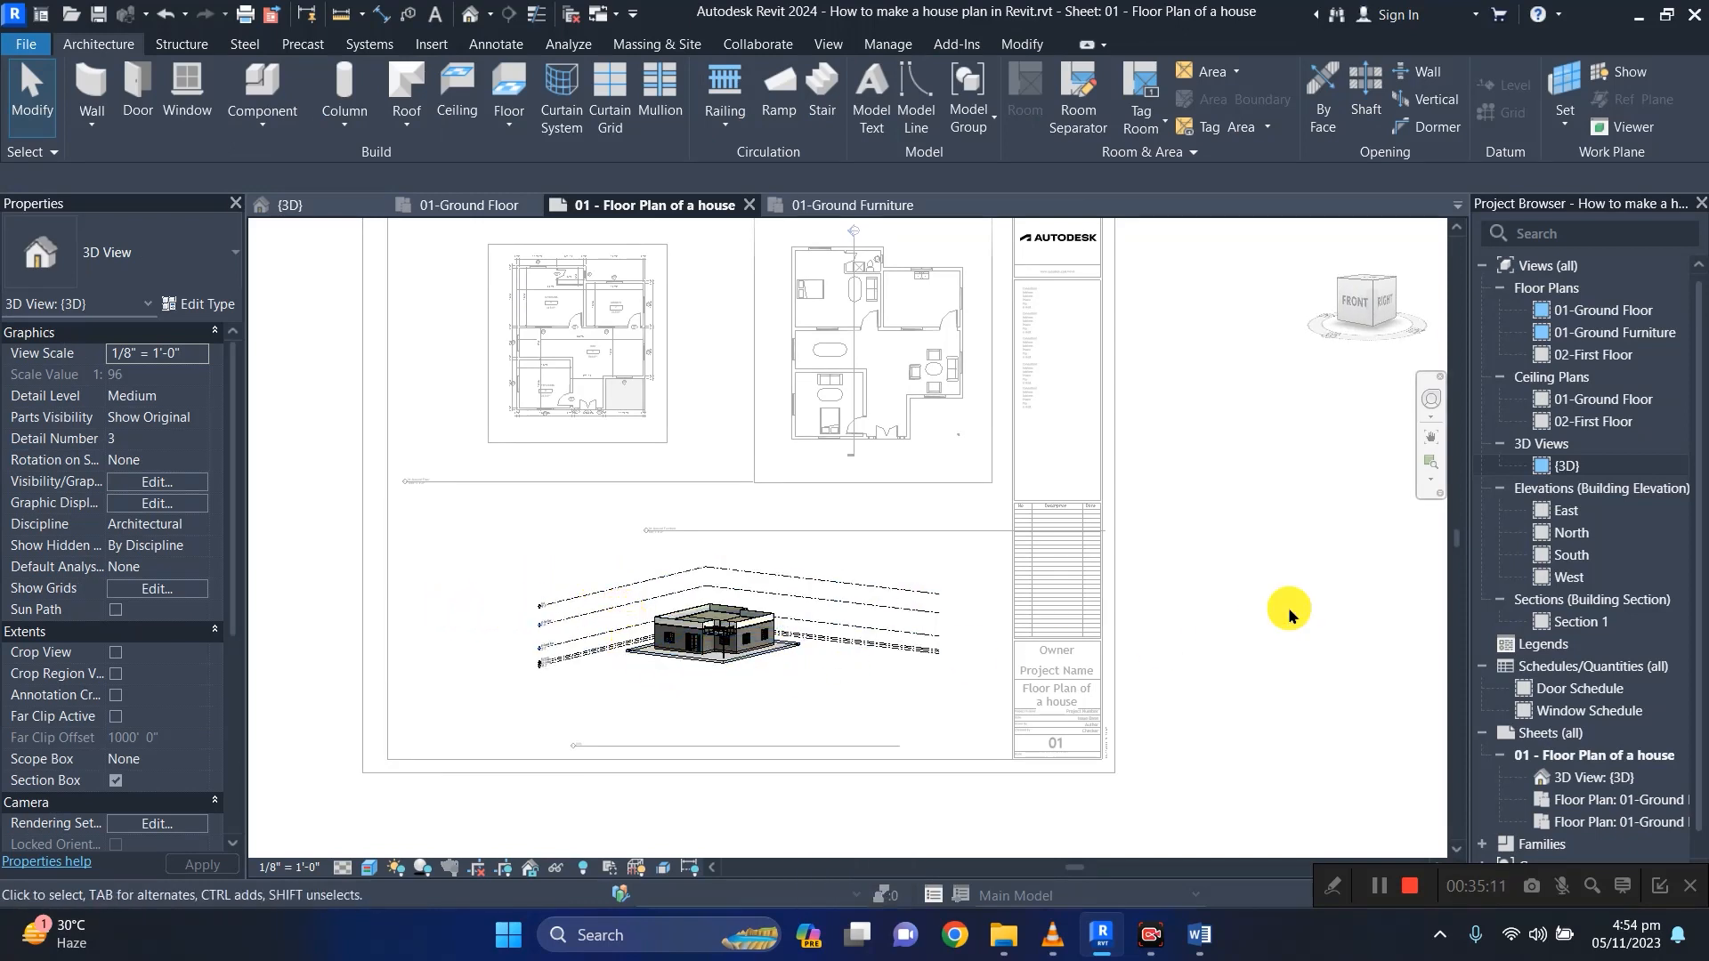
{"action": "double_click", "coordinate": [986, 643]}
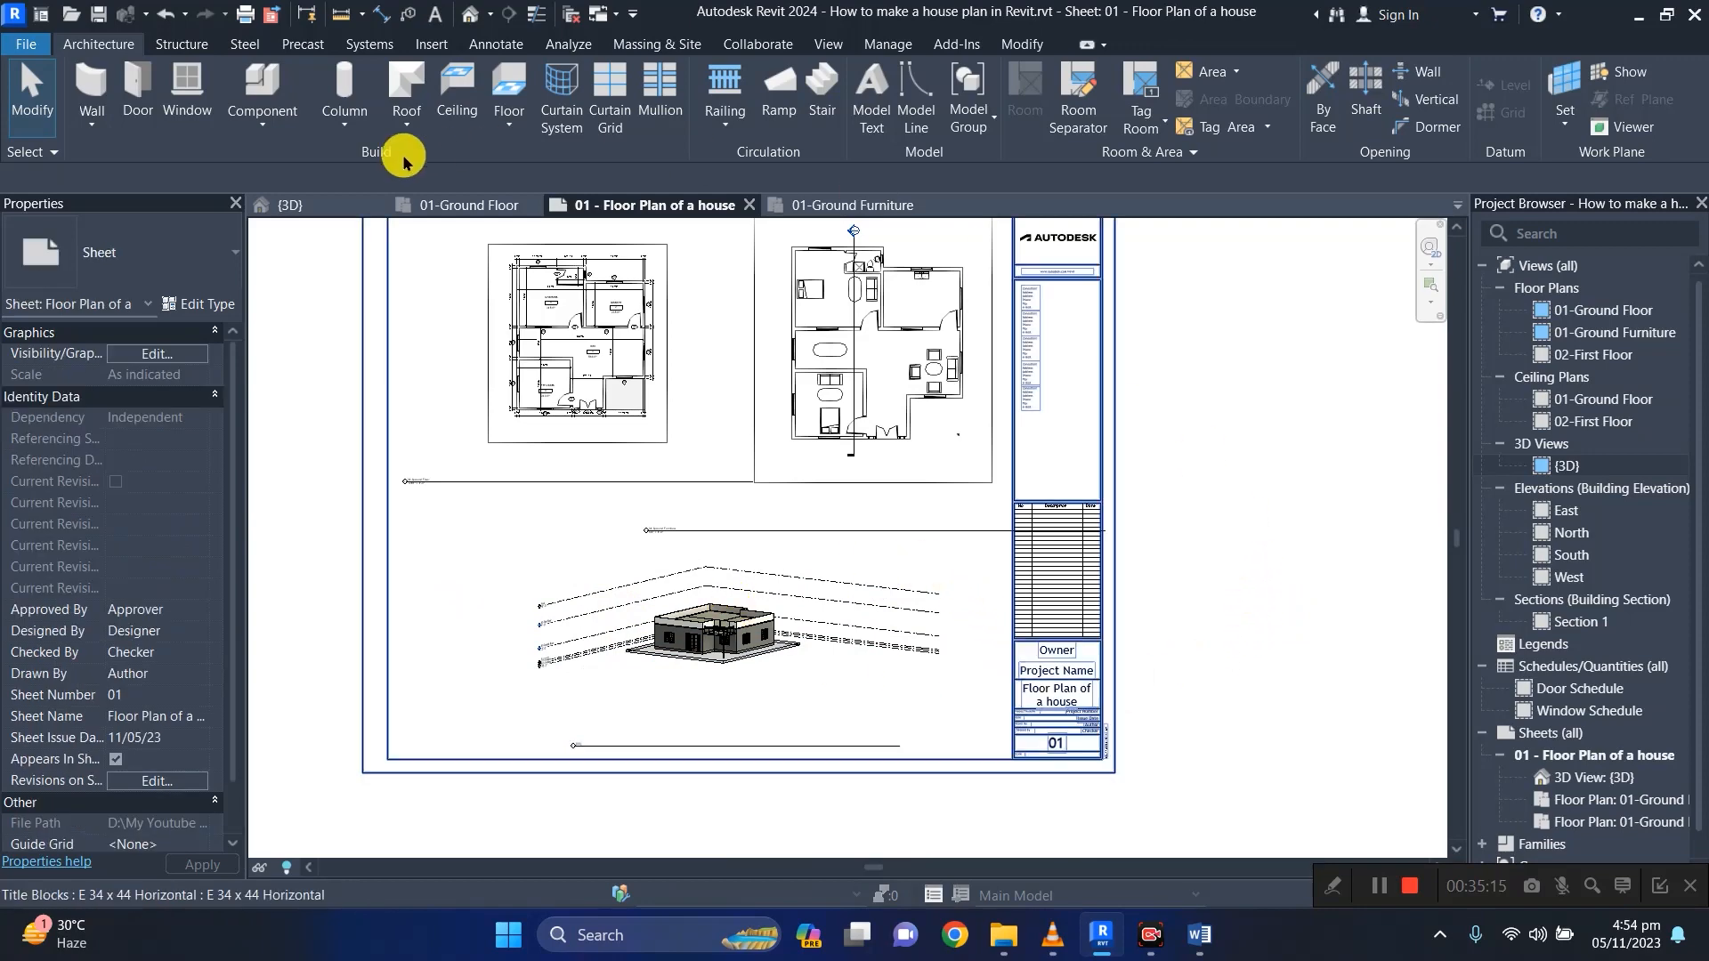
Set the scale of the 3D view placed on the sheet to 3/16" = 1'-0".
{"action": "double_click", "coordinate": [472, 376]}
{"action": "left_click", "coordinate": [298, 865]}
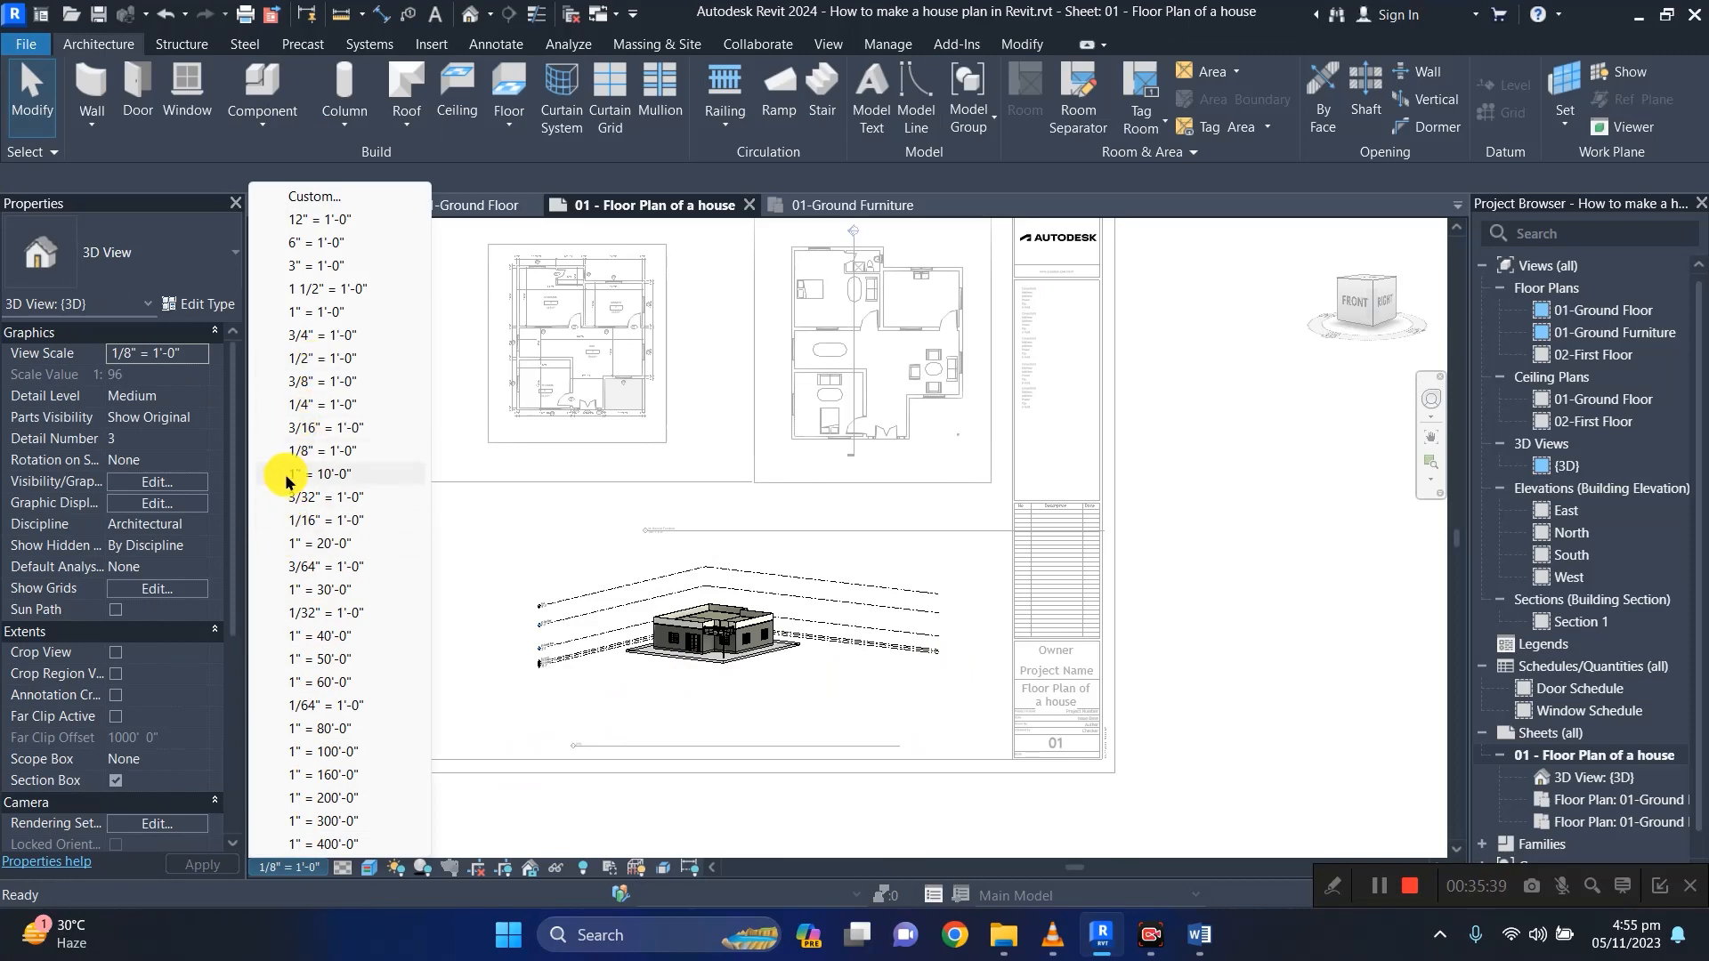
{"action": "left_click", "coordinate": [286, 476]}
{"action": "left_click", "coordinate": [298, 867]}
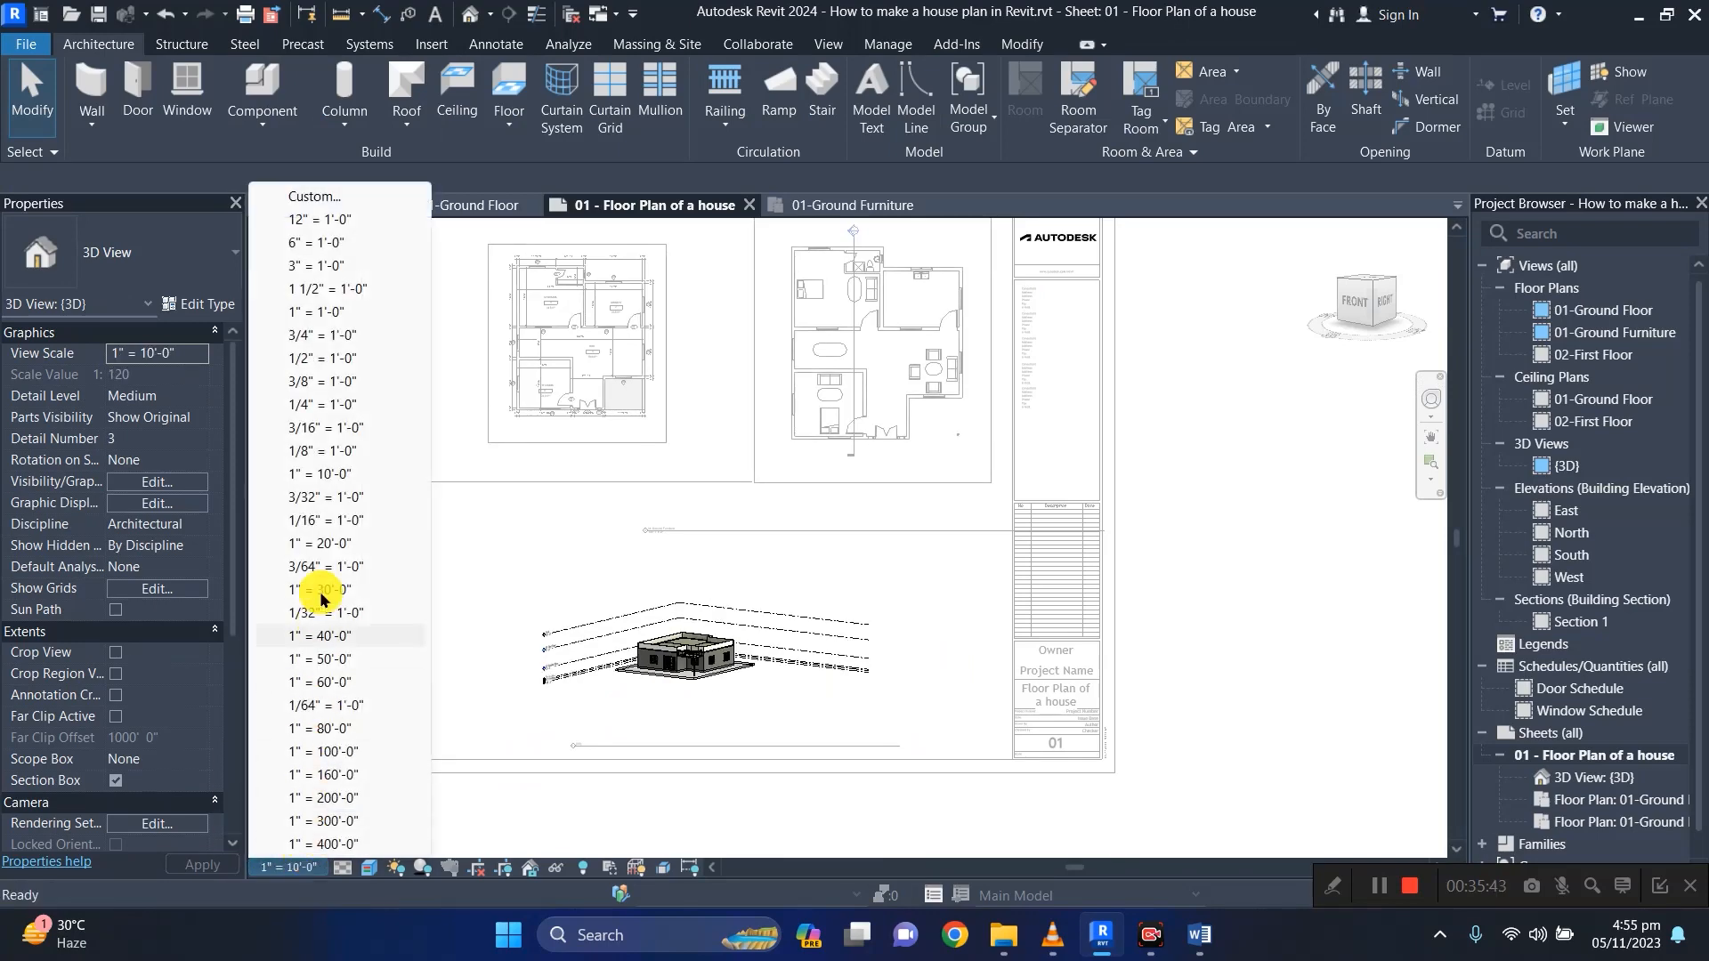
{"action": "left_click", "coordinate": [307, 428]}
{"action": "double_click", "coordinate": [747, 643]}
Move the 3D viewport down and left until it sits below the floor plans and clear of the title block.
{"action": "left_click", "coordinate": [885, 558]}
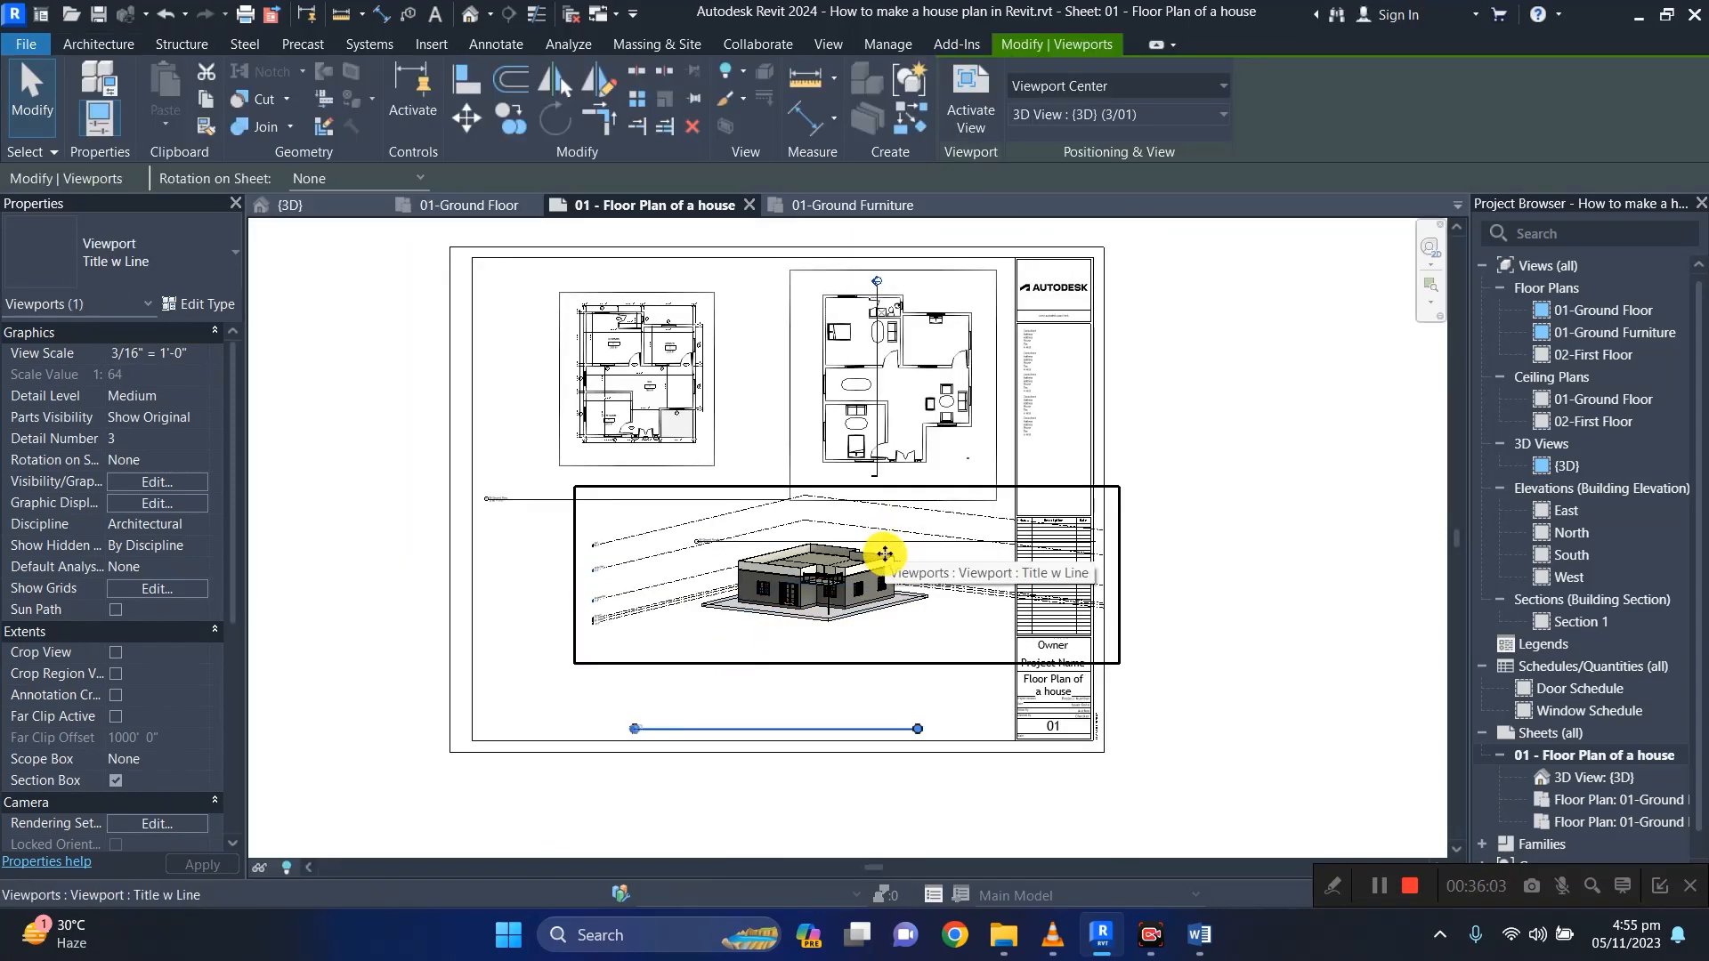
{"action": "key", "text": "Down"}
{"action": "key", "text": "Down"}
{"action": "key", "text": "Down"}
{"action": "key", "text": "Down"}
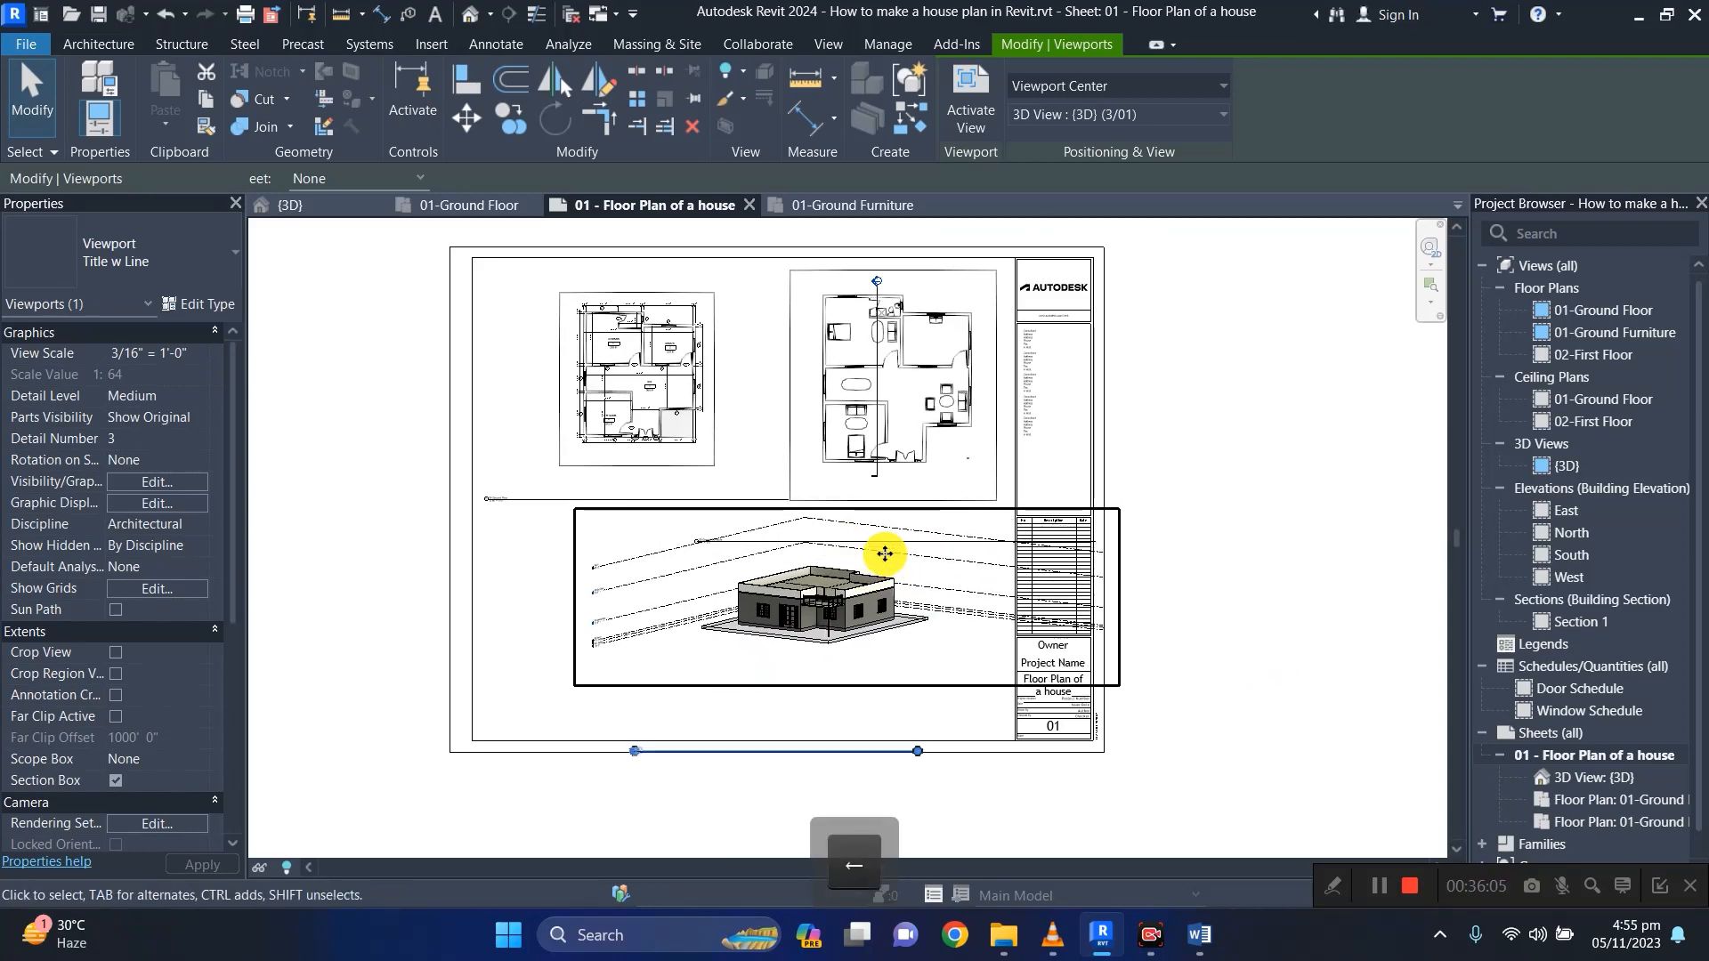
{"action": "key", "text": "Left"}
{"action": "key", "text": "Left"}
{"action": "key", "text": "Left"}
{"action": "key", "text": "Left"}
{"action": "key", "text": "Left"}
{"action": "key", "text": "Left"}
{"action": "key", "text": "Left"}
{"action": "key", "text": "Left"}
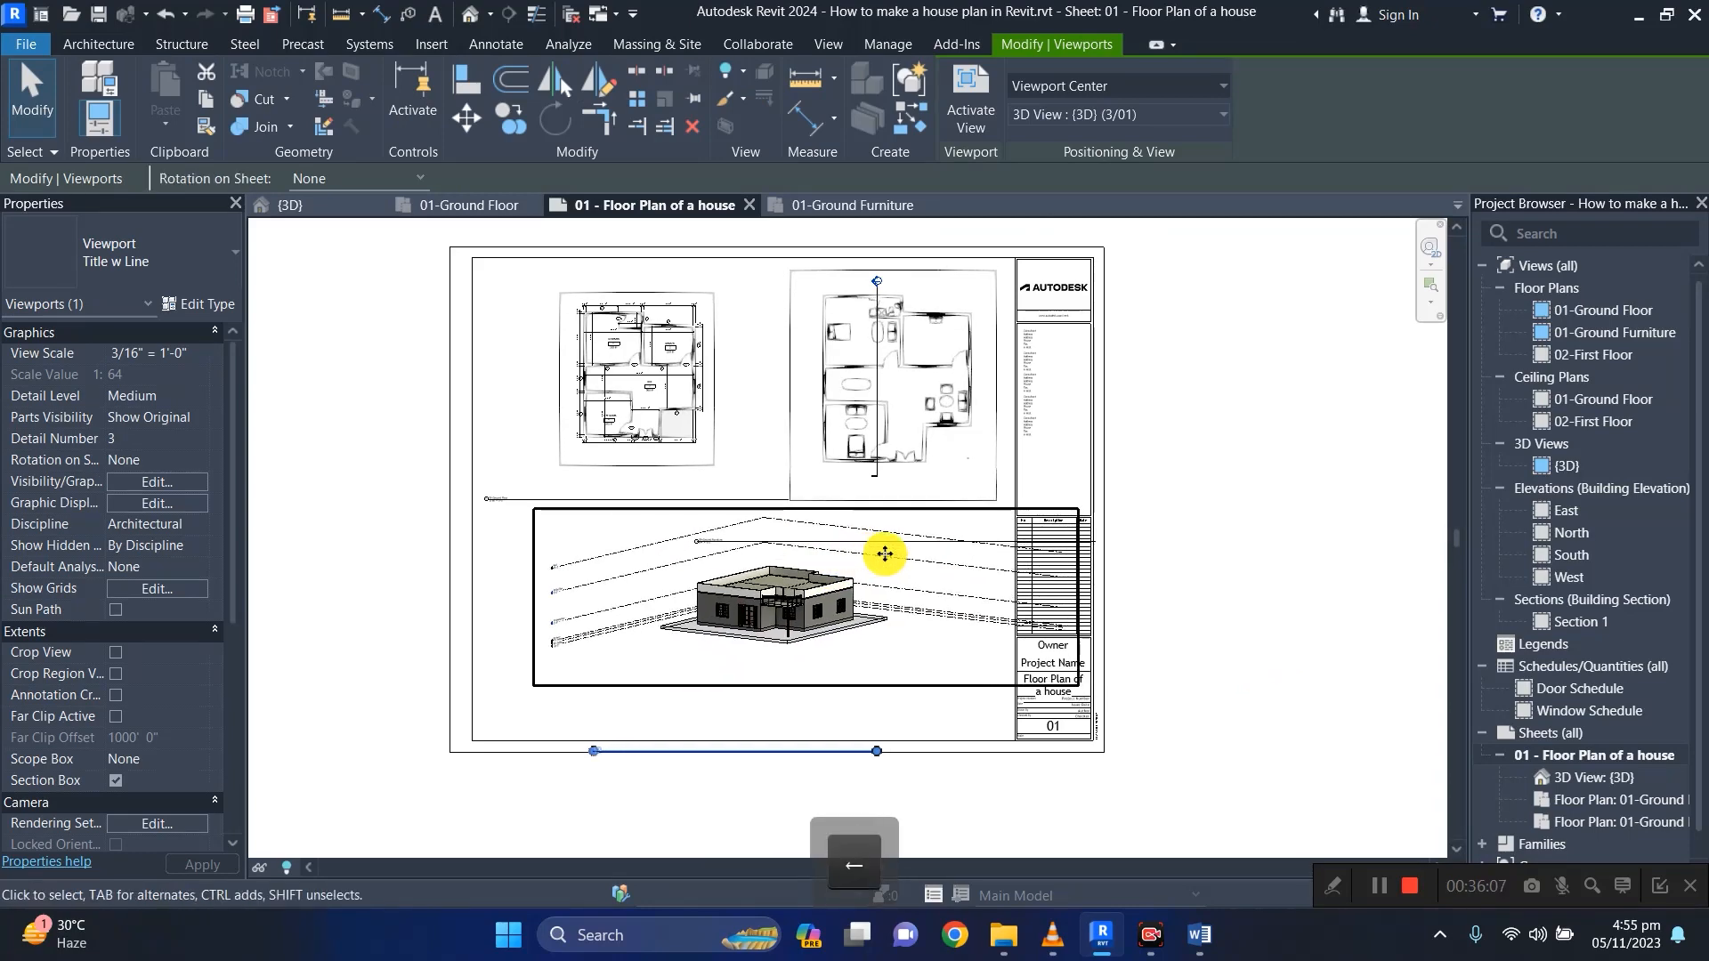
{"action": "key", "text": "Left"}
{"action": "key", "text": "Left"}
{"action": "key", "text": "Left"}
{"action": "key", "text": "Left"}
{"action": "key", "text": "Left"}
{"action": "key", "text": "Left"}
{"action": "key", "text": "Left"}
{"action": "key", "text": "Left"}
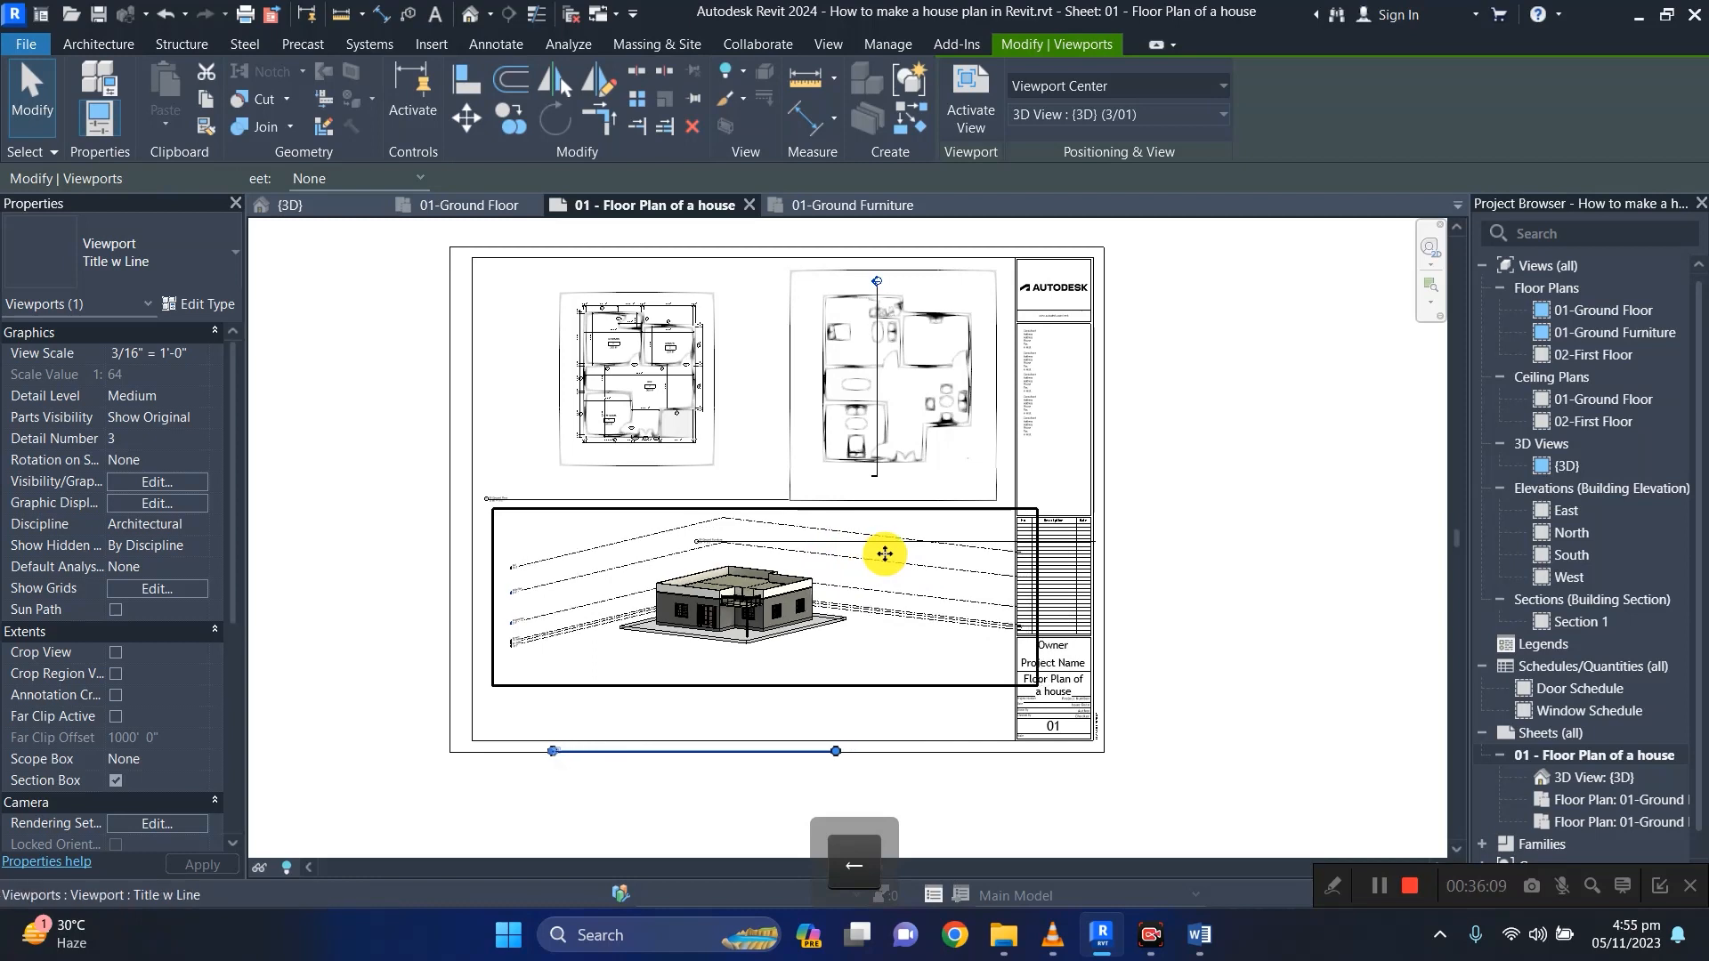
{"action": "key", "text": "Left"}
{"action": "key", "text": "Left"}
{"action": "key", "text": "Down"}
{"action": "key", "text": "Down"}
{"action": "key", "text": "Down"}
{"action": "key", "text": "Down"}
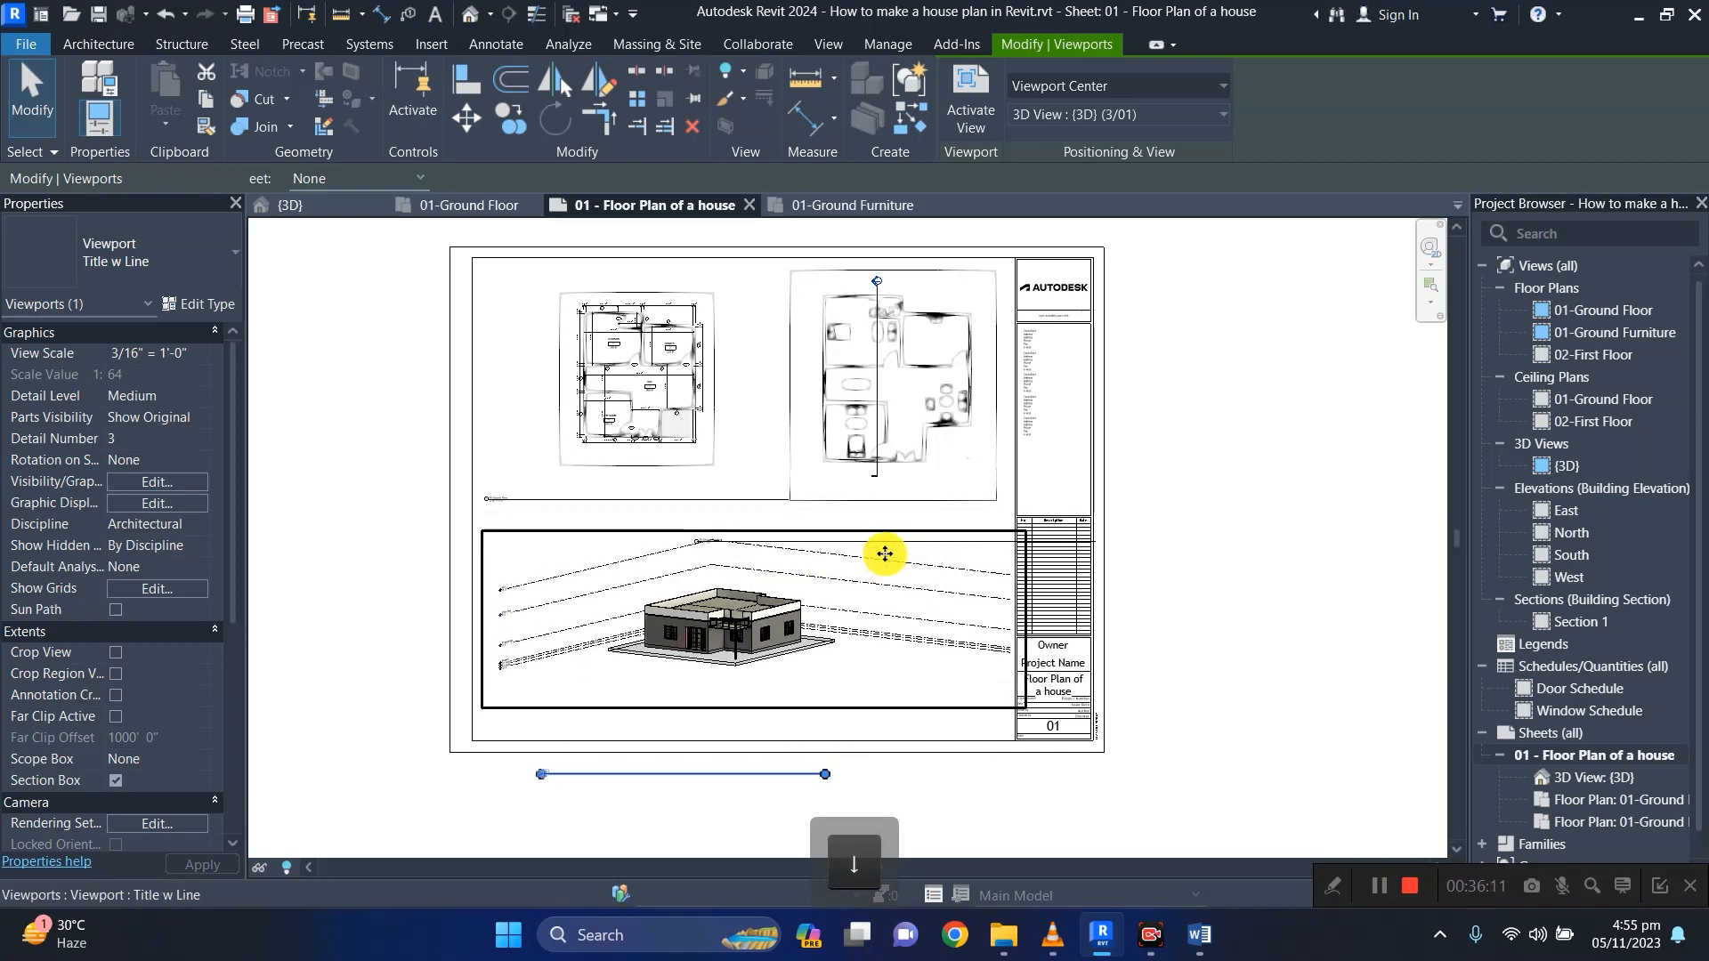
{"action": "key", "text": "Down"}
{"action": "key", "text": "Left"}
{"action": "key", "text": "Left"}
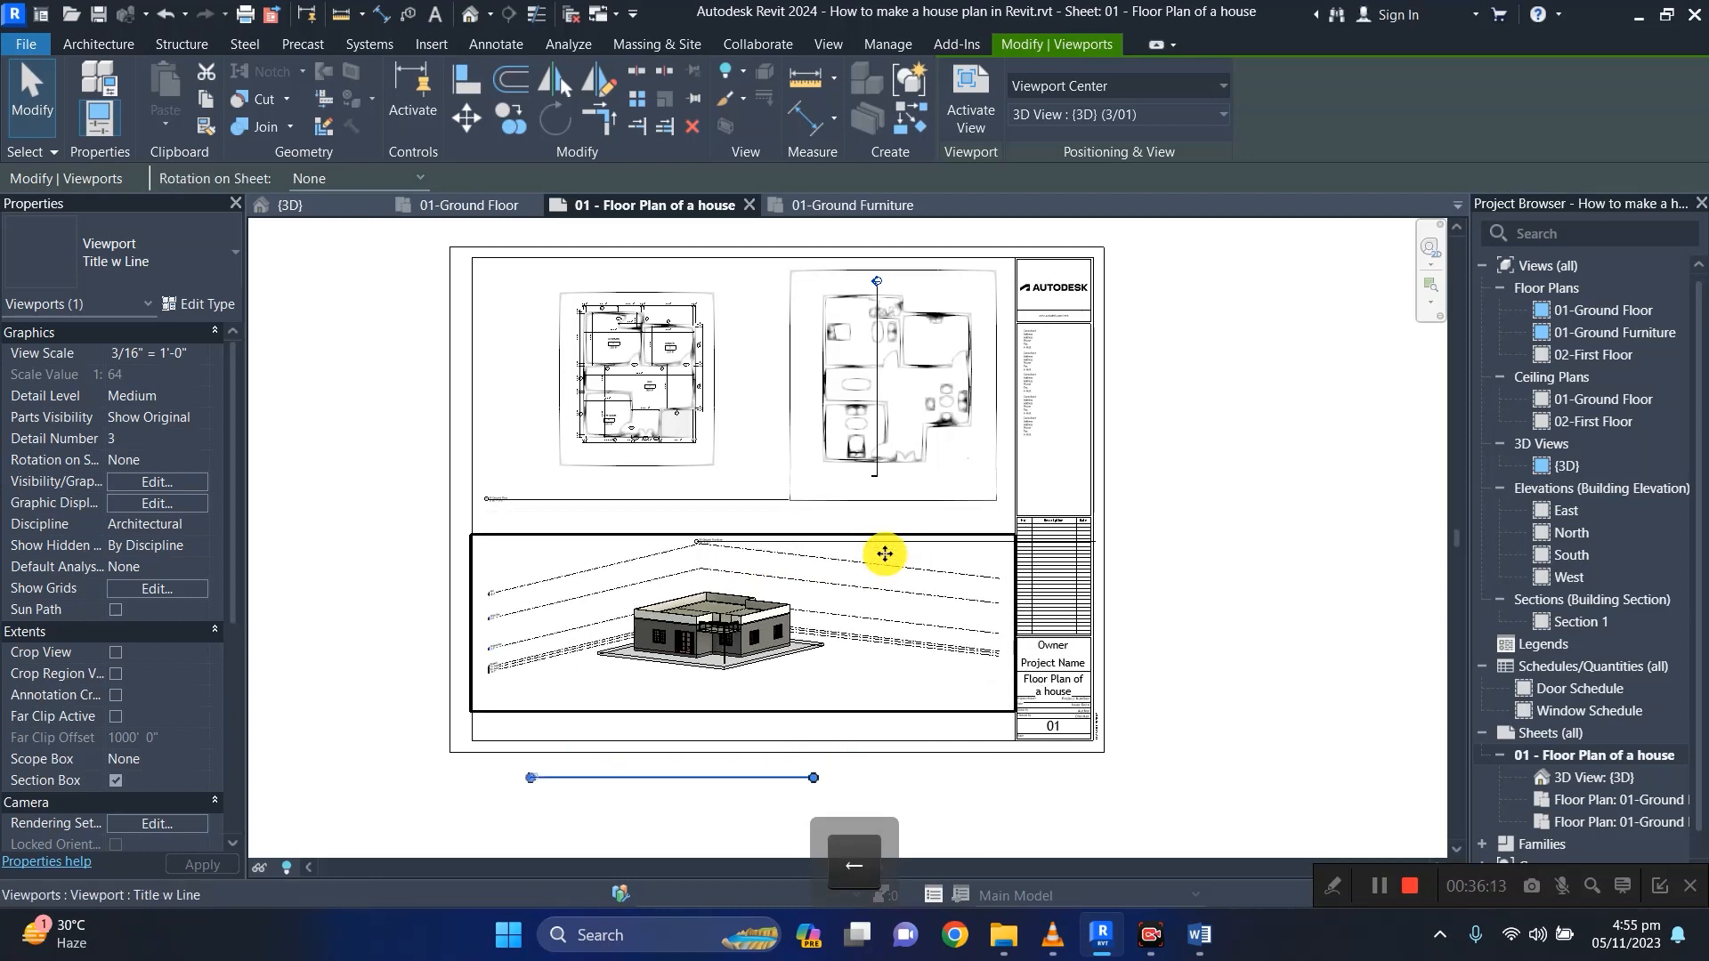
{"action": "left_click", "coordinate": [1244, 659]}
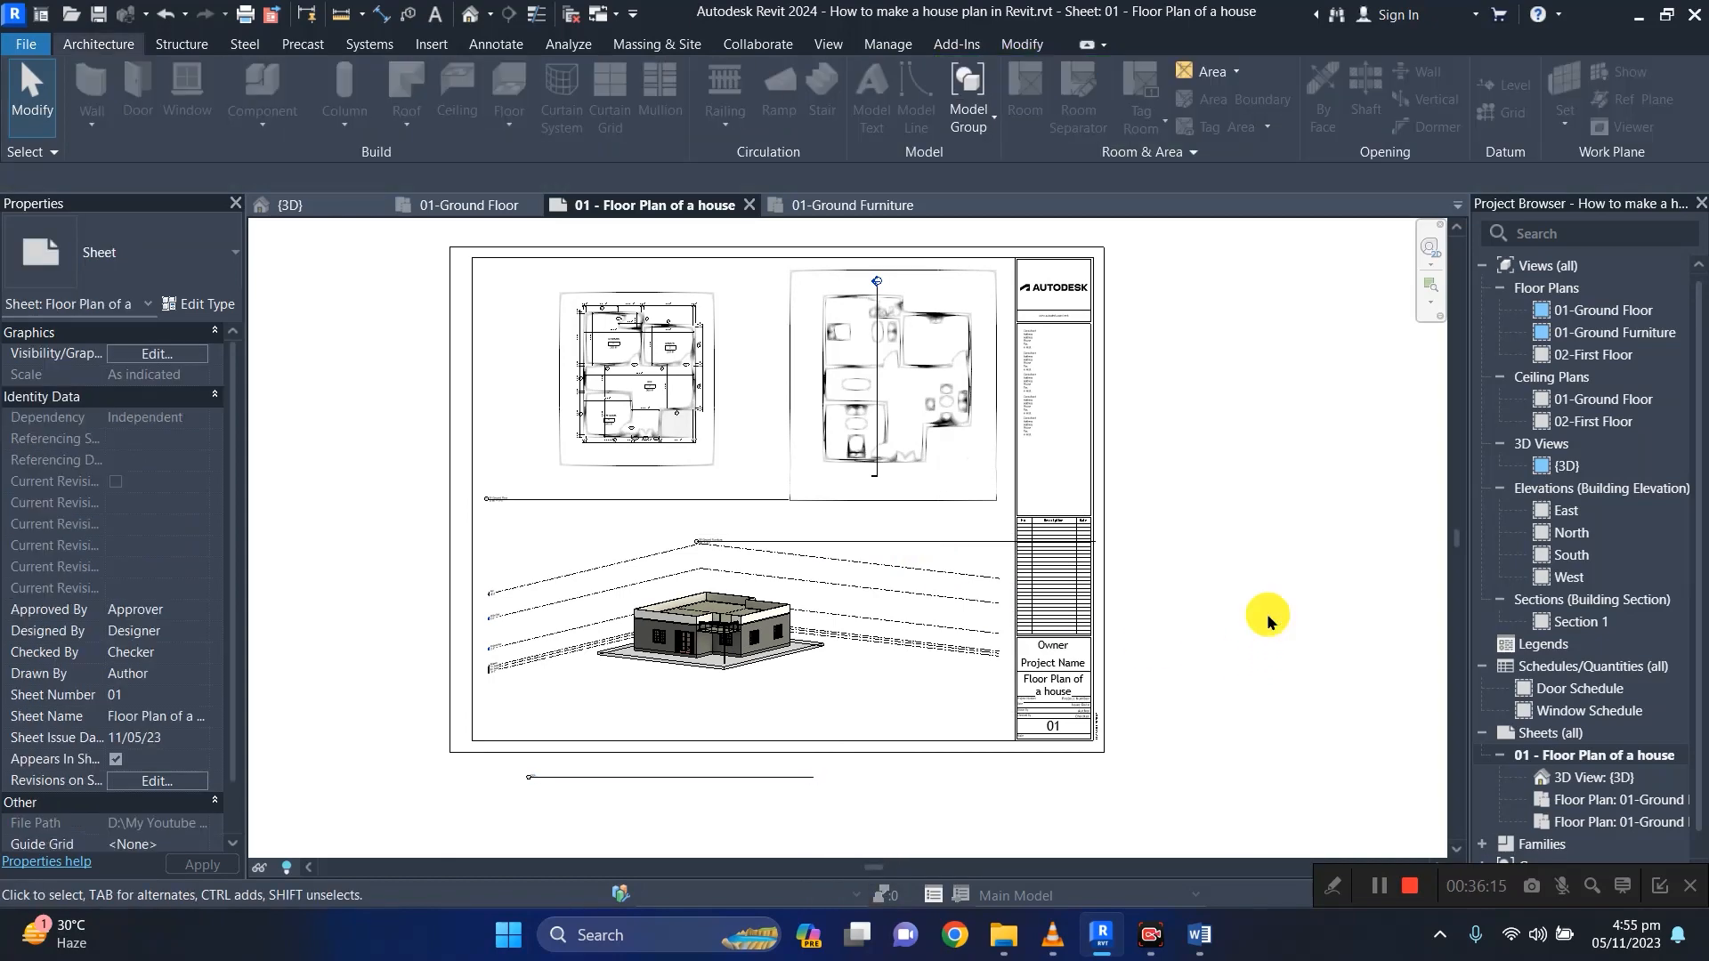
{"action": "left_click", "coordinate": [908, 423]}
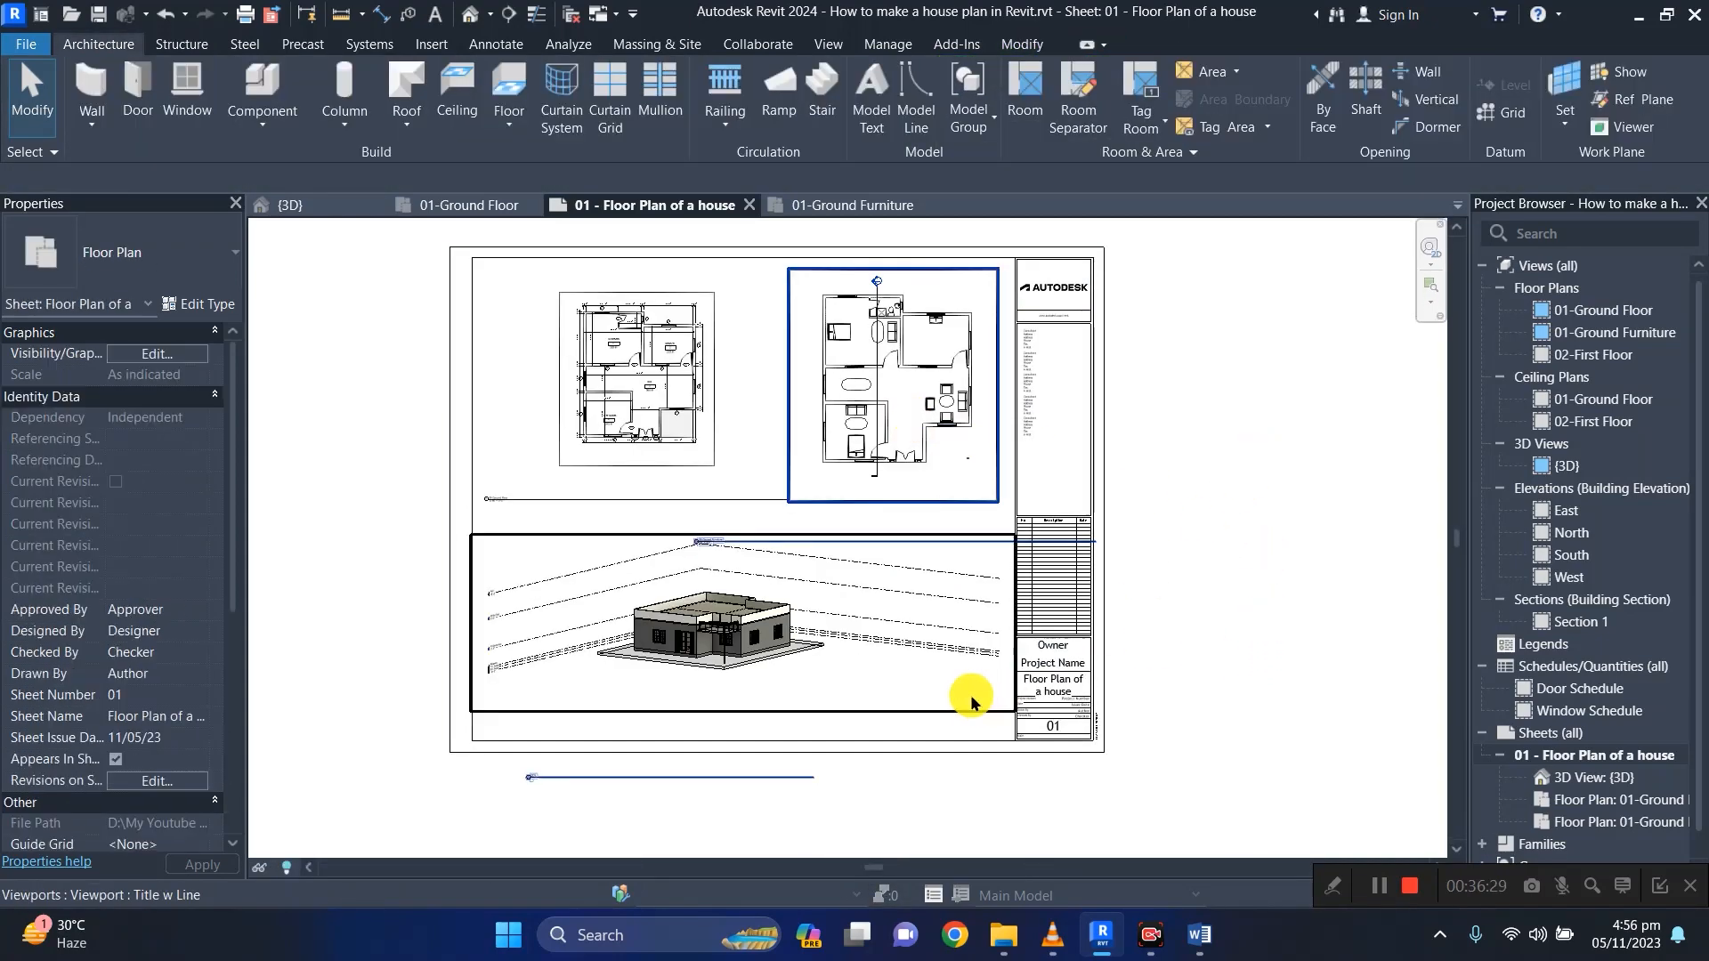
{"action": "left_click", "coordinate": [1271, 633]}
{"action": "scroll", "coordinate": [1128, 504], "scroll_direction": "down", "scroll_amount": 1}
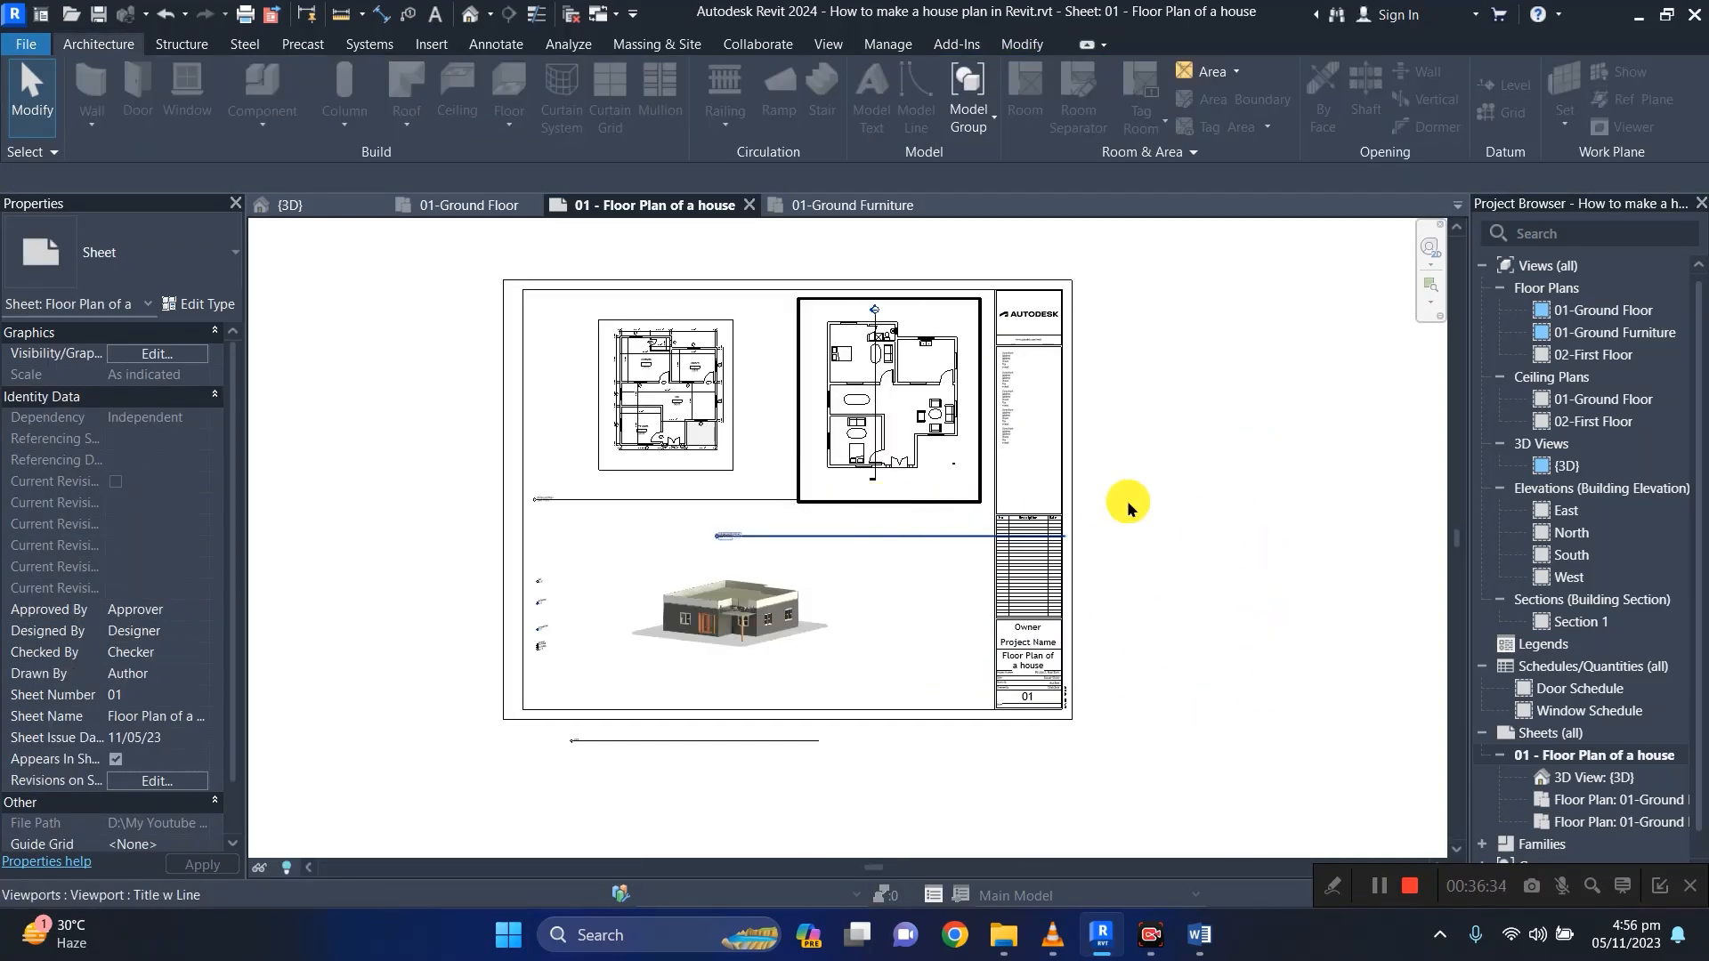
{"action": "scroll", "coordinate": [1135, 500], "scroll_direction": "up", "scroll_amount": 1}
{"action": "scroll", "coordinate": [1134, 491], "scroll_direction": "down", "scroll_amount": 1}
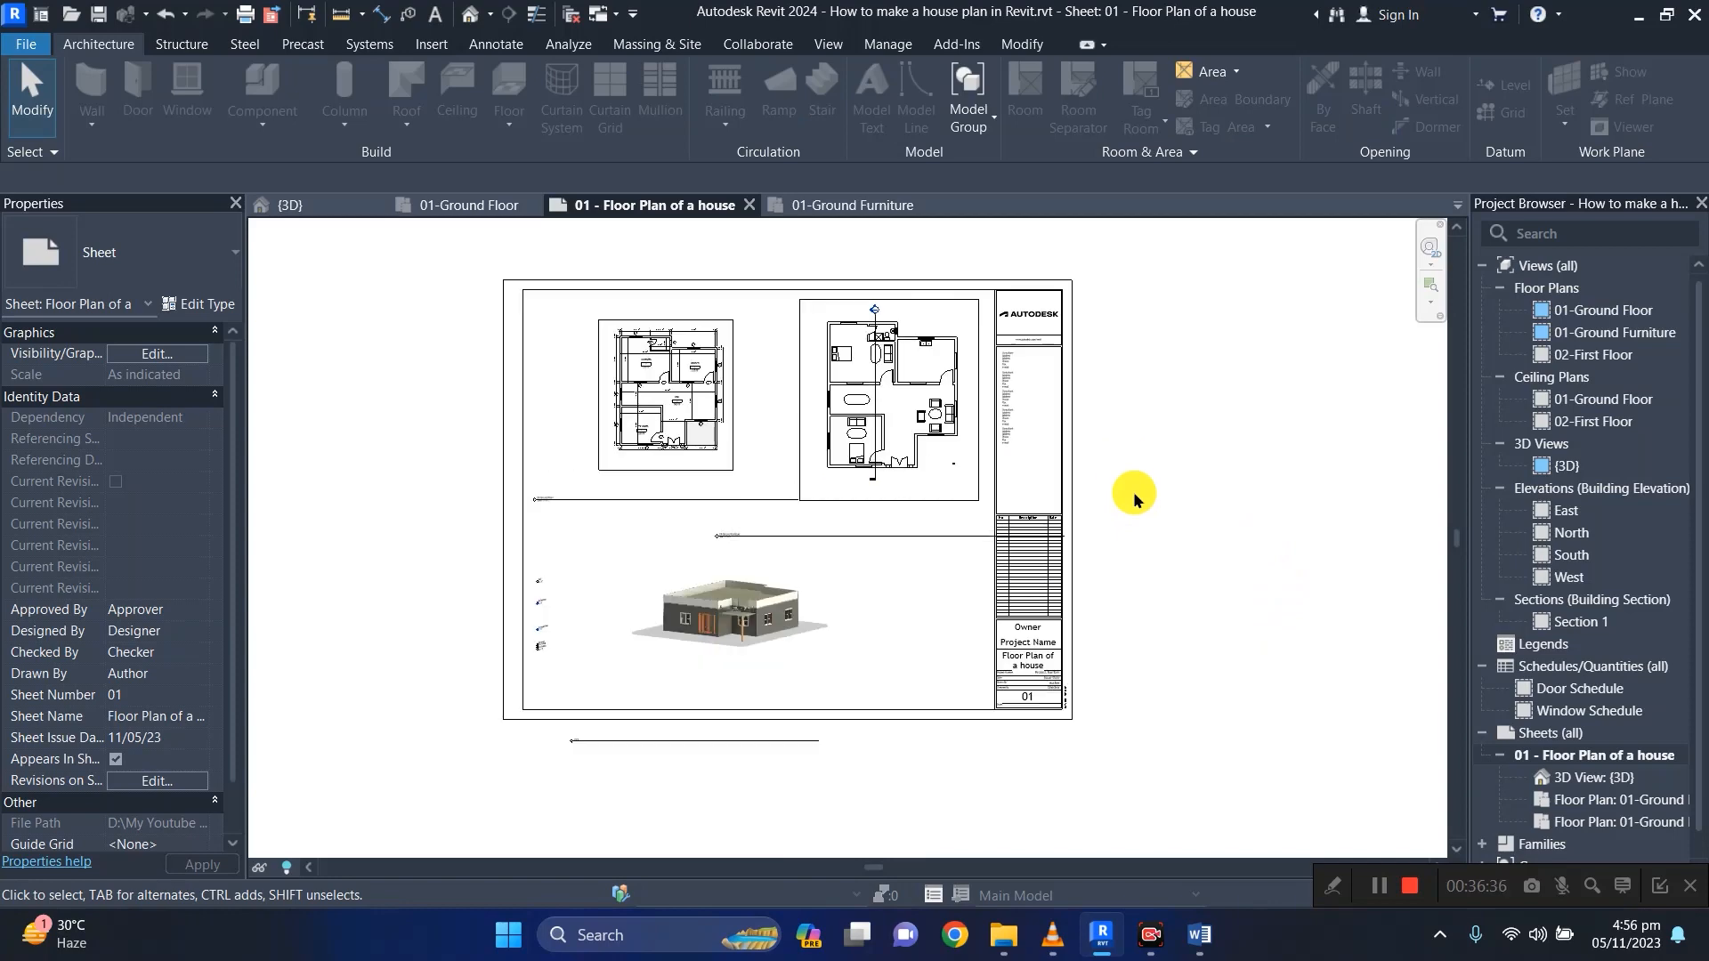
{"action": "middle_click_drag", "start_coordinate": [1134, 492], "coordinate": [1164, 538]}
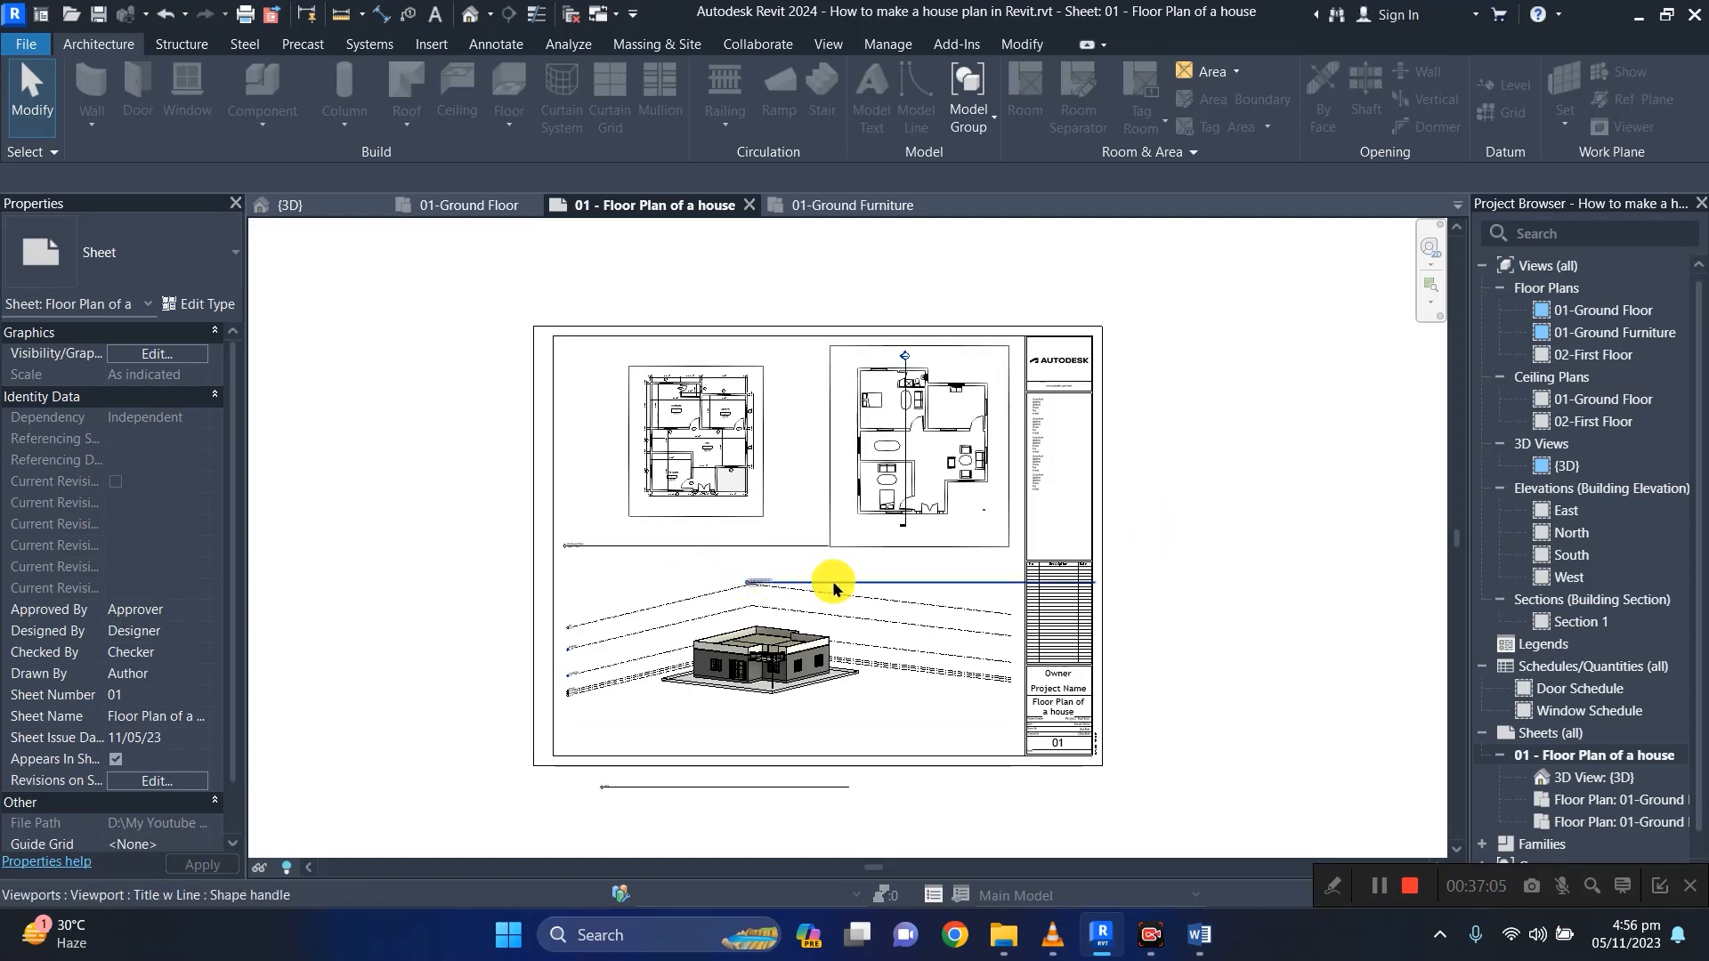
Try to delete the view title lines of the 01-Ground Furniture and 3D viewports.
{"action": "left_click", "coordinate": [972, 585]}
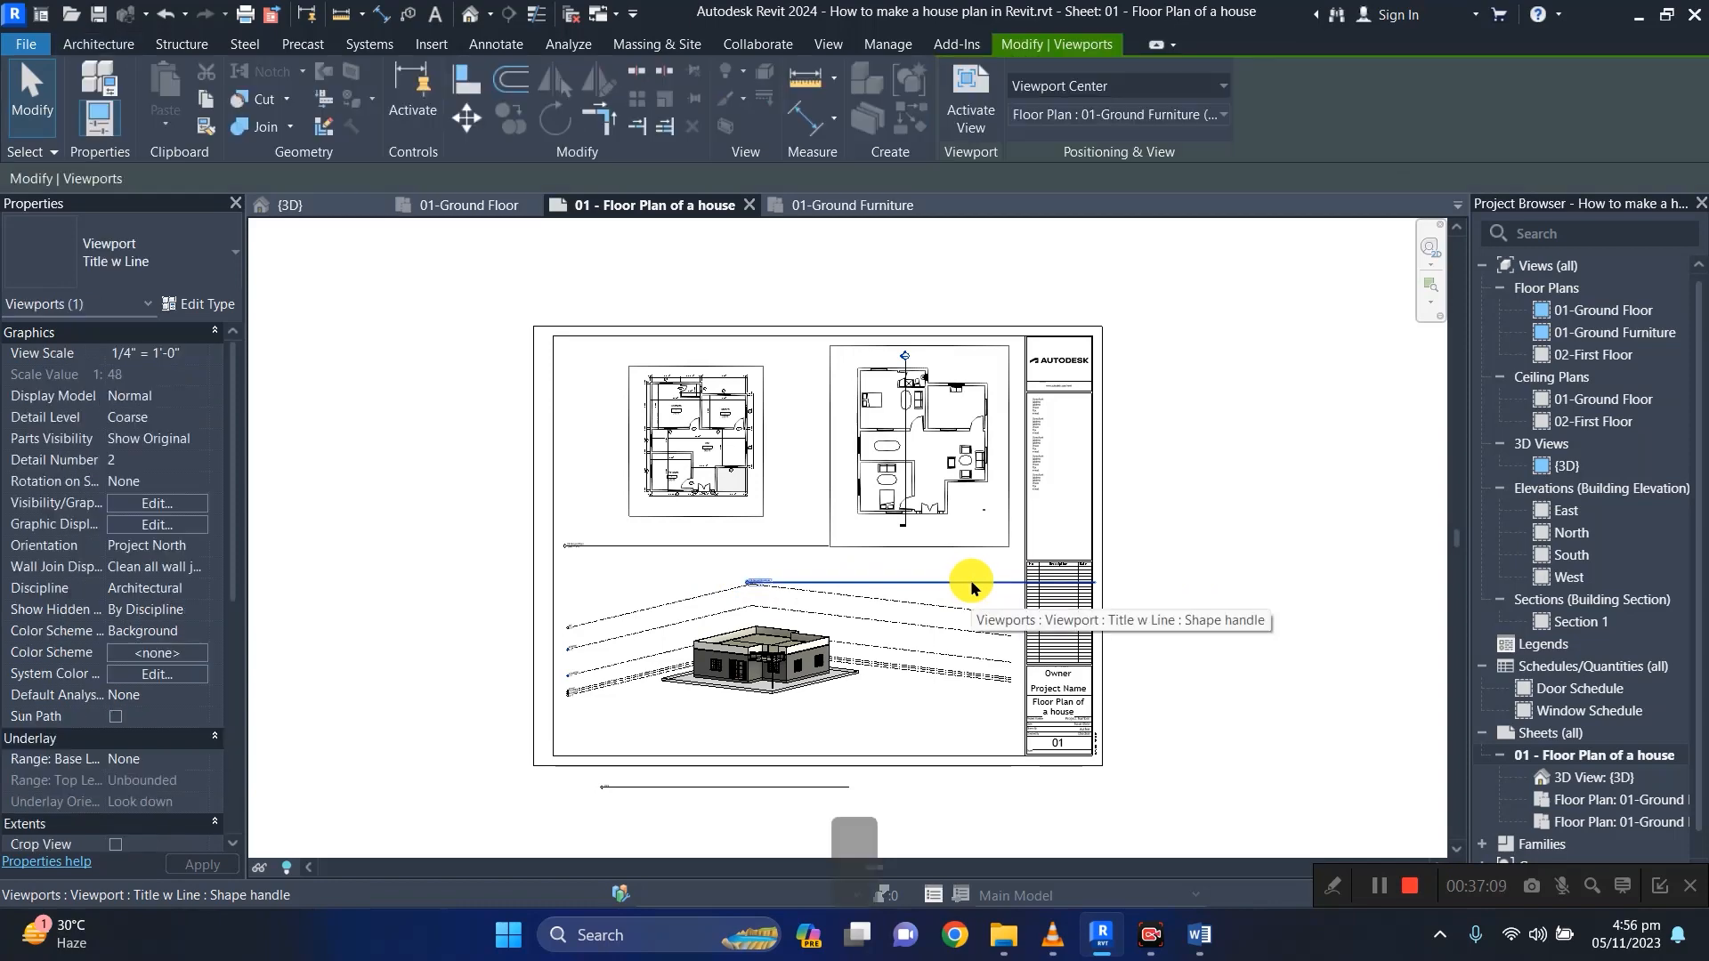
{"action": "key", "text": "Delete"}
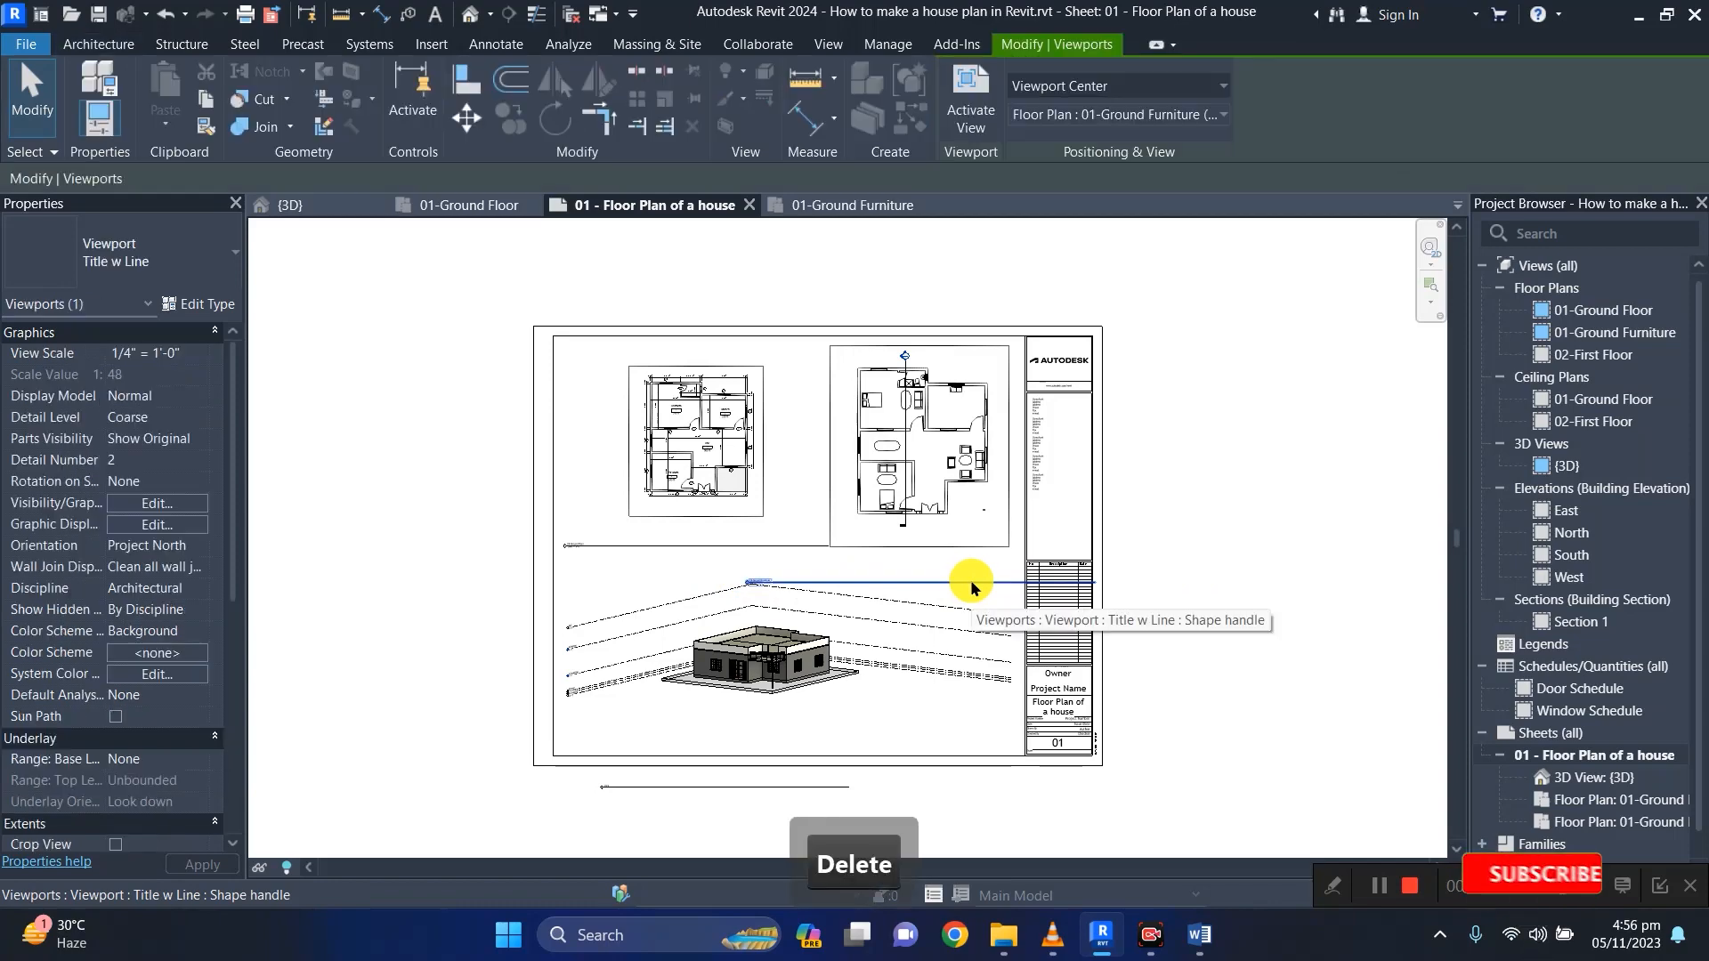
{"action": "left_click", "coordinate": [642, 788]}
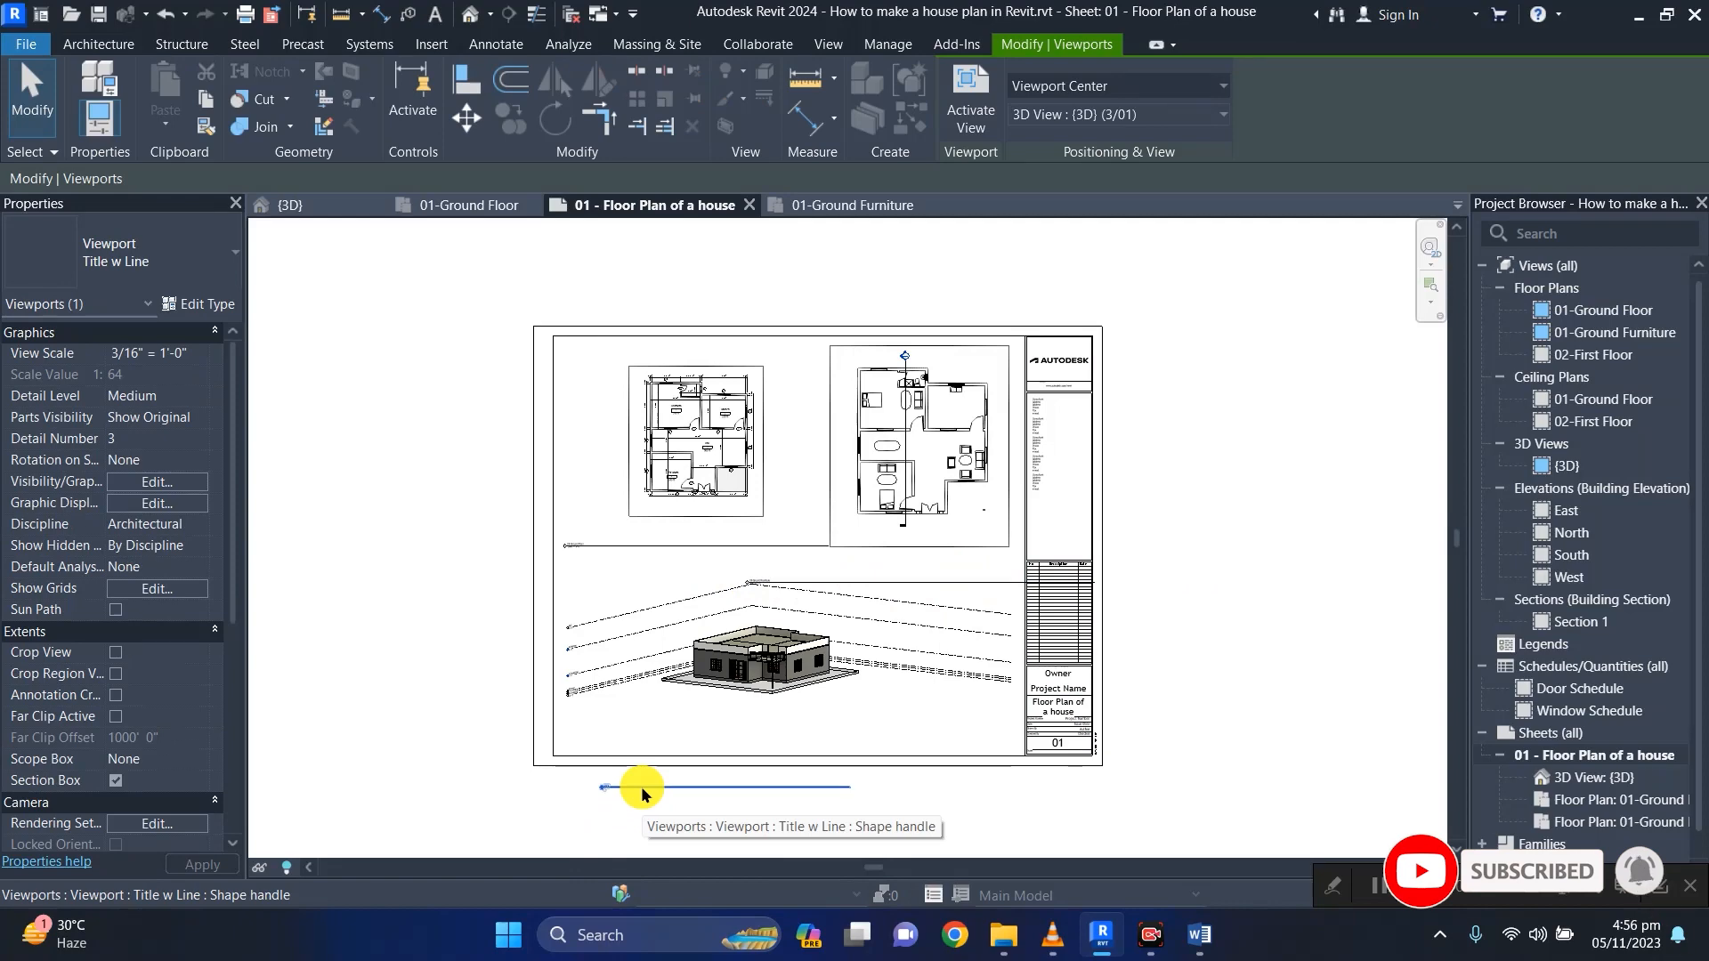
{"action": "key", "text": "Delete"}
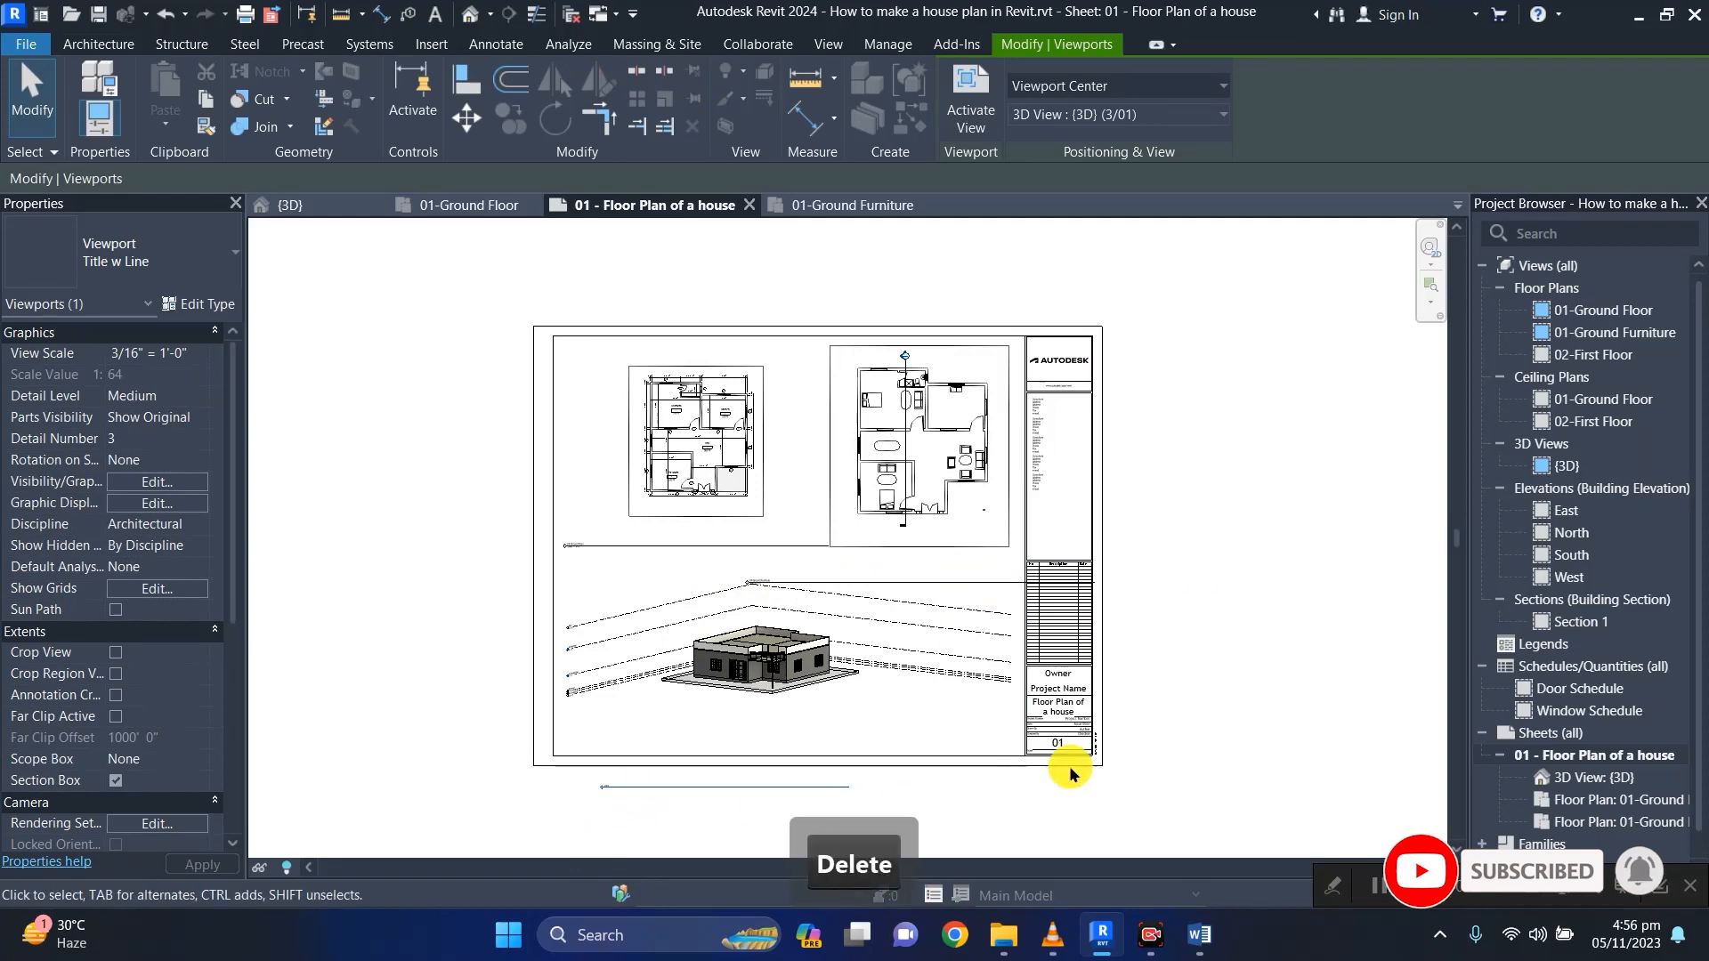